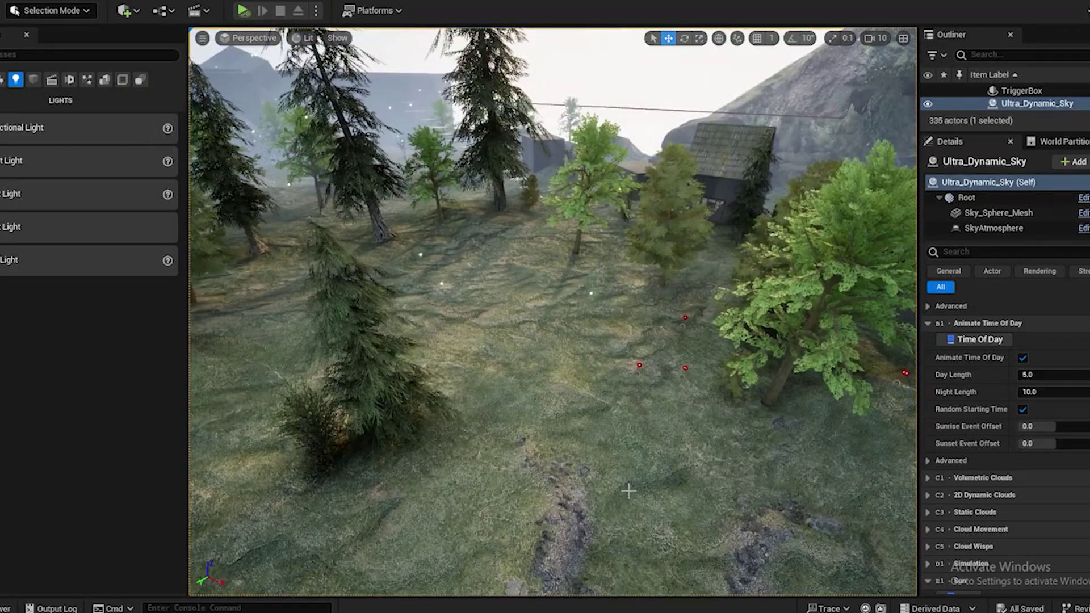
# Switch to Landscape Mode and sculpt a first small rocky mound on the grass in front of the lone spruce
pyautogui.moveTo(628, 491); pyautogui.dragTo(641, 559, button='right')
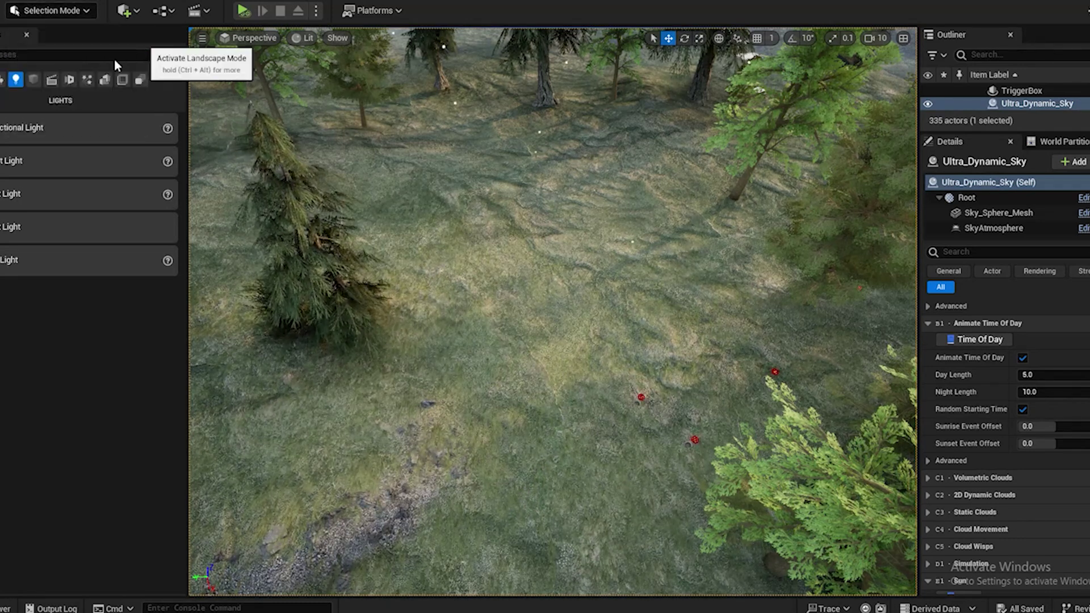
pyautogui.click(0, 90)
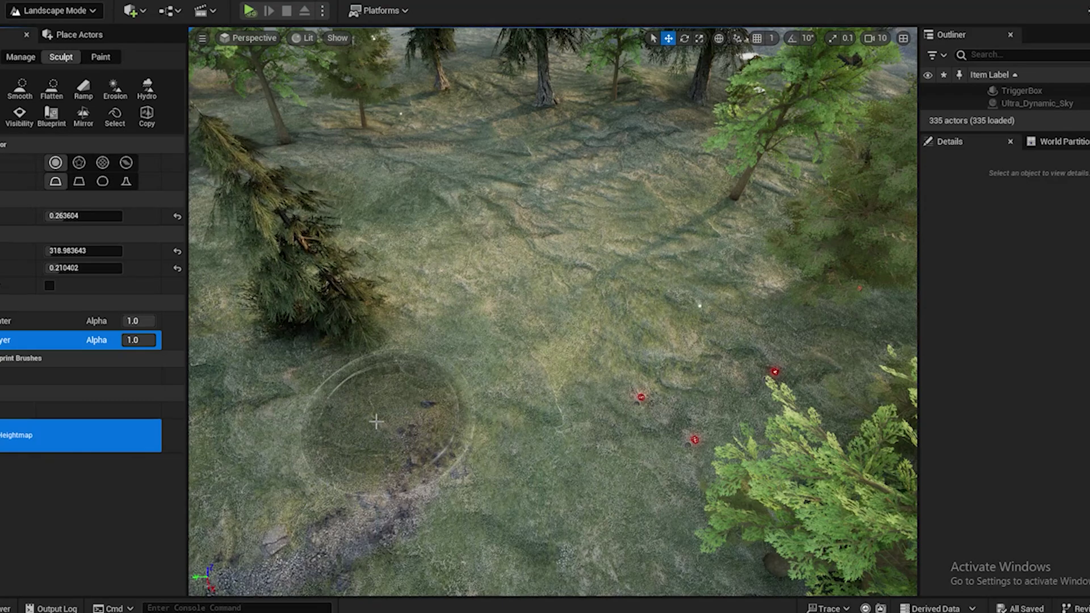
pyautogui.moveTo(467, 400); pyautogui.dragTo(460, 404, button='right')
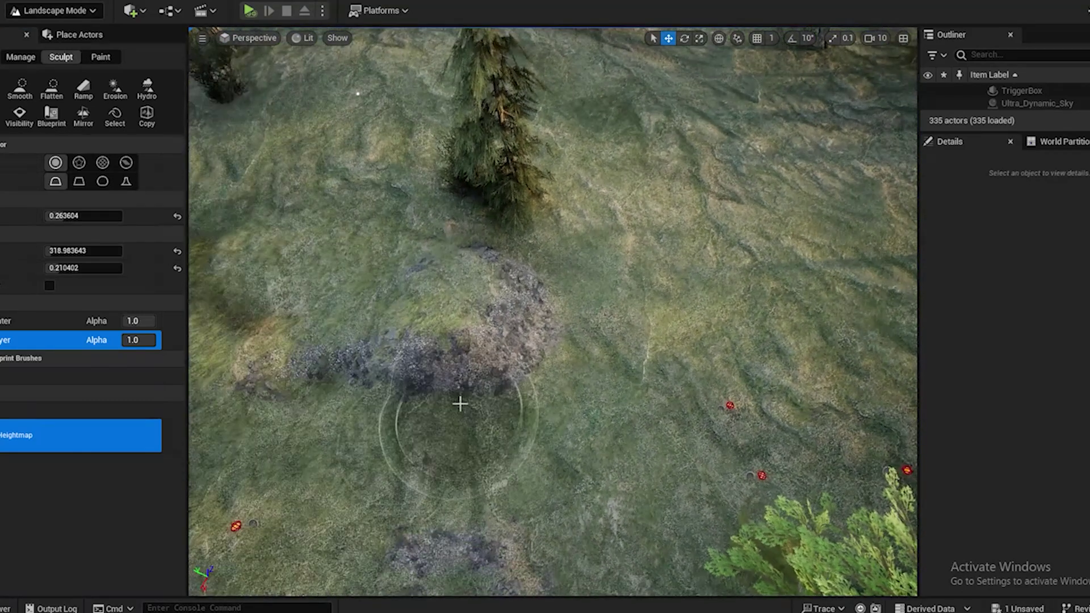
pyautogui.moveTo(564, 353); pyautogui.dragTo(599, 341, button='right')
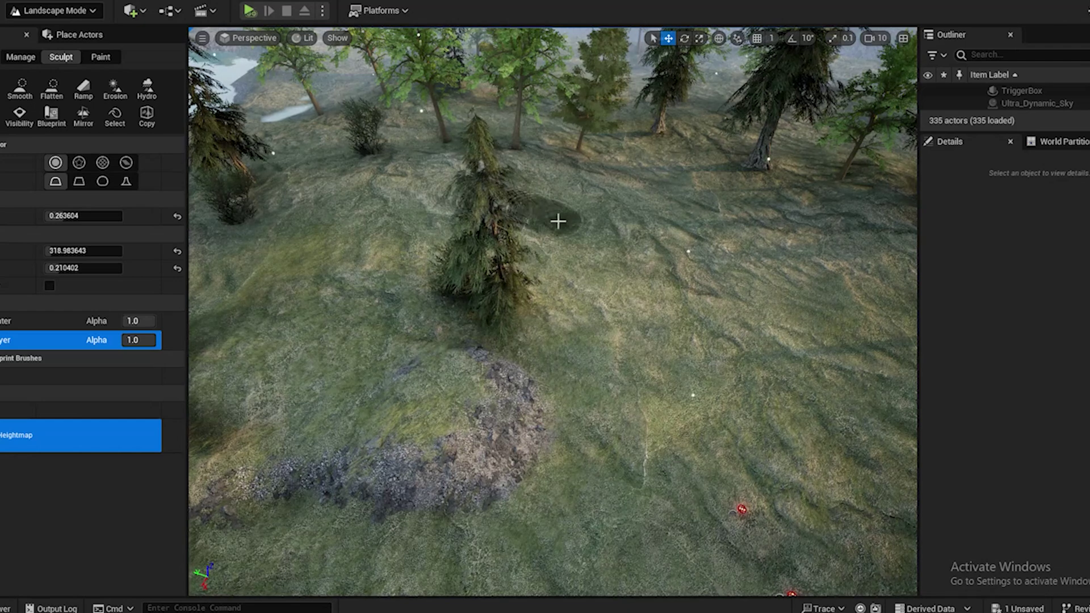
pyautogui.moveTo(380, 389)
pyautogui.mouseDown()
pyautogui.moveTo(499, 389)
pyautogui.moveTo(316, 494)
pyautogui.moveTo(534, 500)
pyautogui.mouseUp()
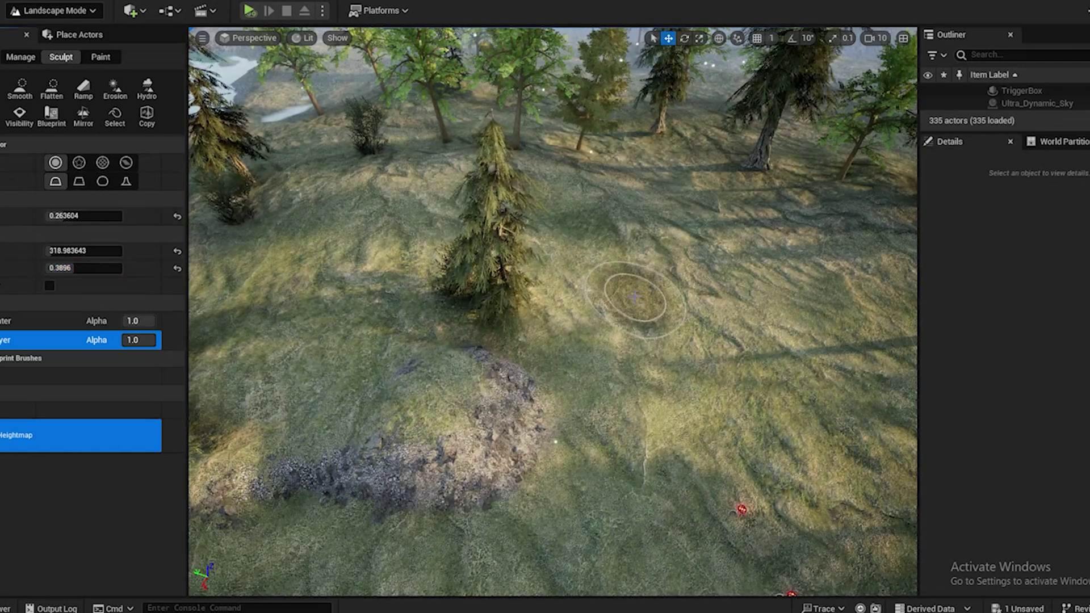
# Sculpt the ground around the lone spruce into a broad raised plateau with rocky sides, using a brush falloff of 0.3896
pyautogui.moveTo(634, 296); pyautogui.dragTo(641, 267)
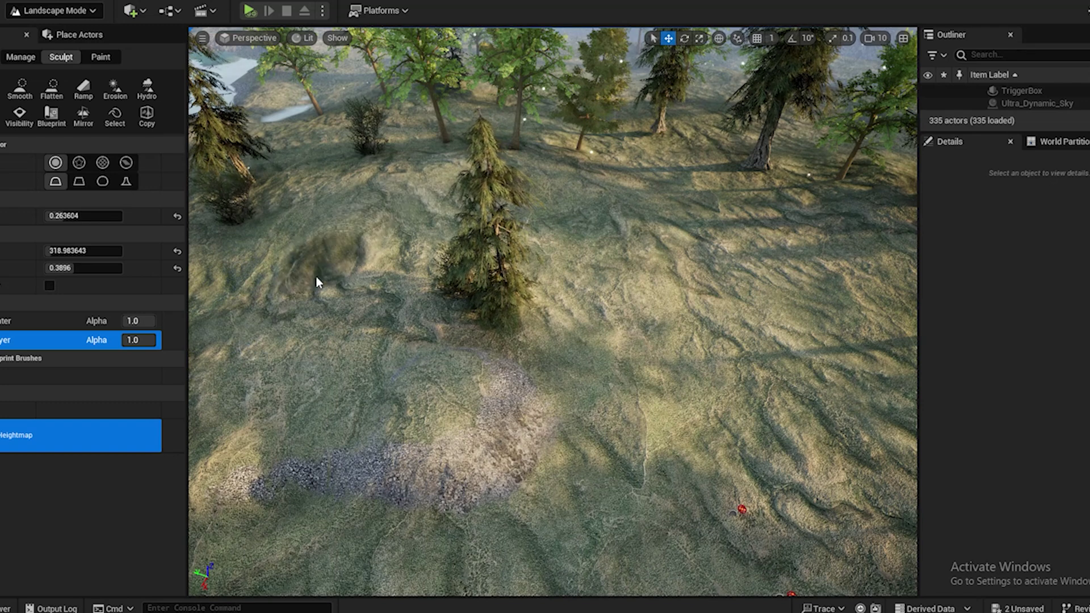
pyautogui.moveTo(317, 282)
pyautogui.mouseDown()
pyautogui.moveTo(425, 407)
pyautogui.moveTo(351, 391)
pyautogui.mouseUp()
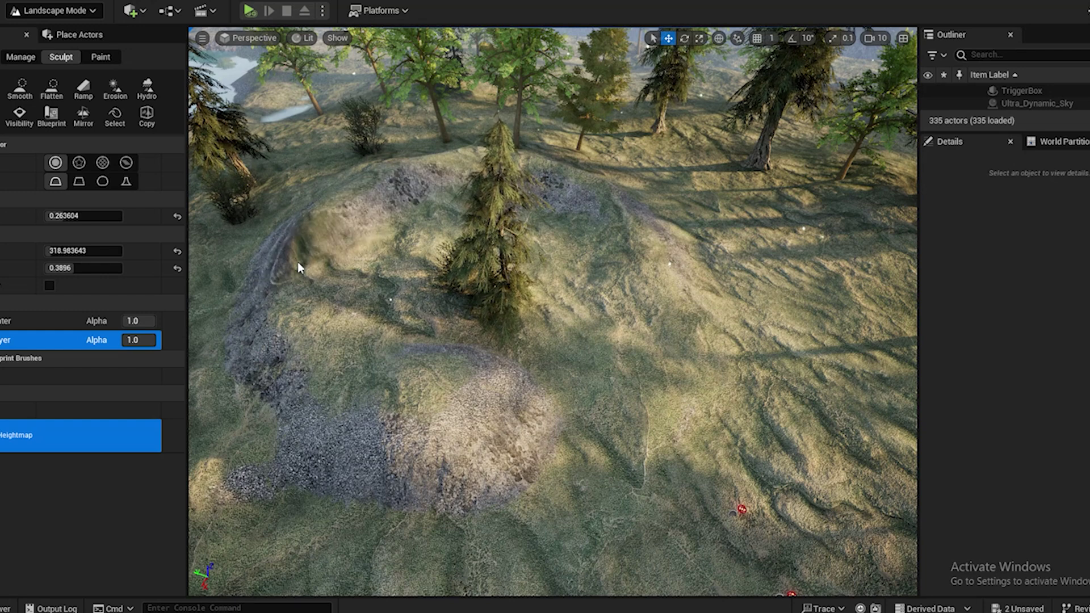
pyautogui.moveTo(298, 263)
pyautogui.mouseDown()
pyautogui.moveTo(428, 407)
pyautogui.moveTo(348, 262)
pyautogui.mouseUp()
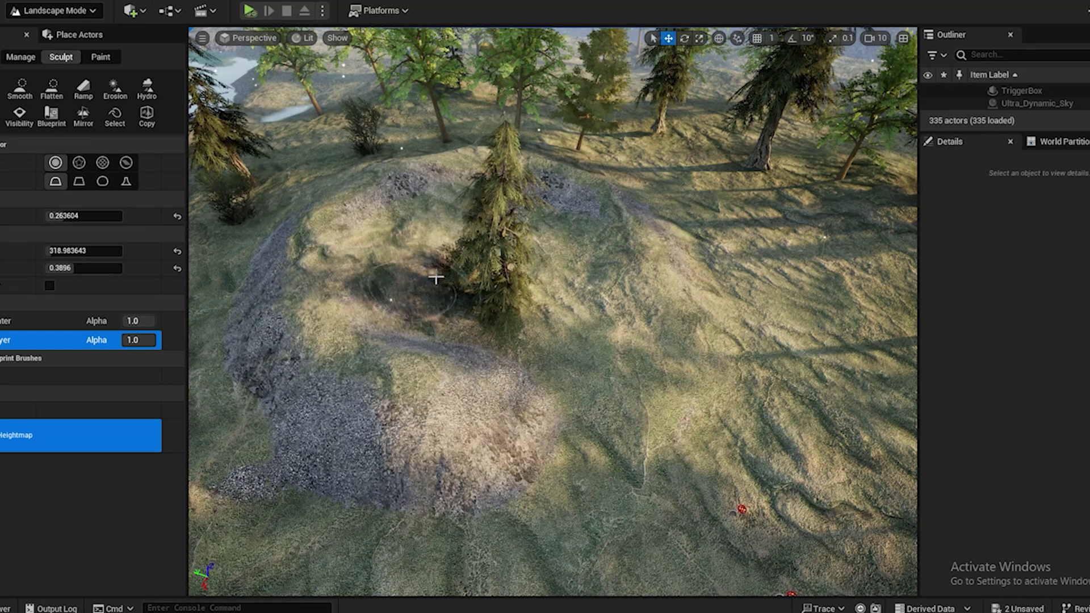
pyautogui.moveTo(435, 278); pyautogui.dragTo(538, 313)
pyautogui.moveTo(417, 209); pyautogui.dragTo(638, 335)
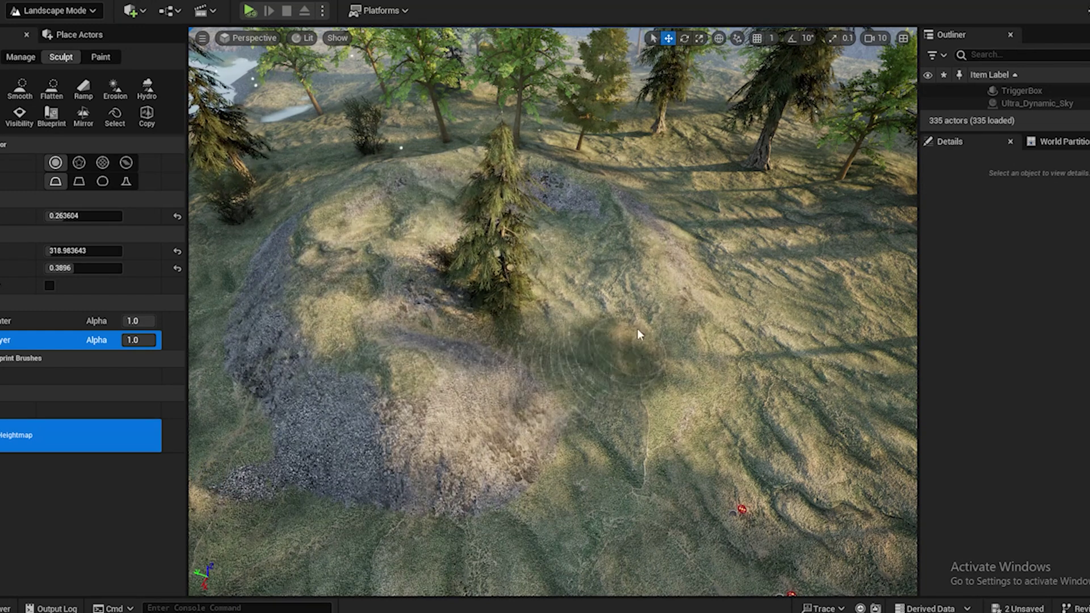
pyautogui.moveTo(647, 275)
pyautogui.mouseDown()
pyautogui.moveTo(586, 404)
pyautogui.moveTo(689, 341)
pyautogui.moveTo(669, 295)
pyautogui.moveTo(406, 265)
pyautogui.moveTo(449, 364)
pyautogui.moveTo(387, 231)
pyautogui.mouseUp()
# Level the top of the raised plateau and its near rim with the Flatten tool
pyautogui.click(51, 88)
pyautogui.moveTo(410, 349)
pyautogui.mouseDown()
pyautogui.moveTo(626, 236)
pyautogui.moveTo(431, 211)
pyautogui.moveTo(489, 203)
pyautogui.moveTo(550, 329)
pyautogui.moveTo(530, 509)
pyautogui.moveTo(552, 535)
pyautogui.moveTo(581, 478)
pyautogui.moveTo(430, 208)
pyautogui.moveTo(586, 492)
pyautogui.mouseUp()
pyautogui.moveTo(586, 493)
pyautogui.mouseDown(button='right')
pyautogui.moveTo(586, 386)
pyautogui.moveTo(681, 386)
pyautogui.moveTo(741, 406)
pyautogui.mouseUp(button='right')
pyautogui.moveTo(732, 452)
pyautogui.mouseDown(button='right')
pyautogui.moveTo(644, 454)
pyautogui.moveTo(593, 410)
pyautogui.moveTo(591, 418)
pyautogui.mouseUp(button='right')
pyautogui.moveTo(713, 493); pyautogui.dragTo(619, 539, button='right')
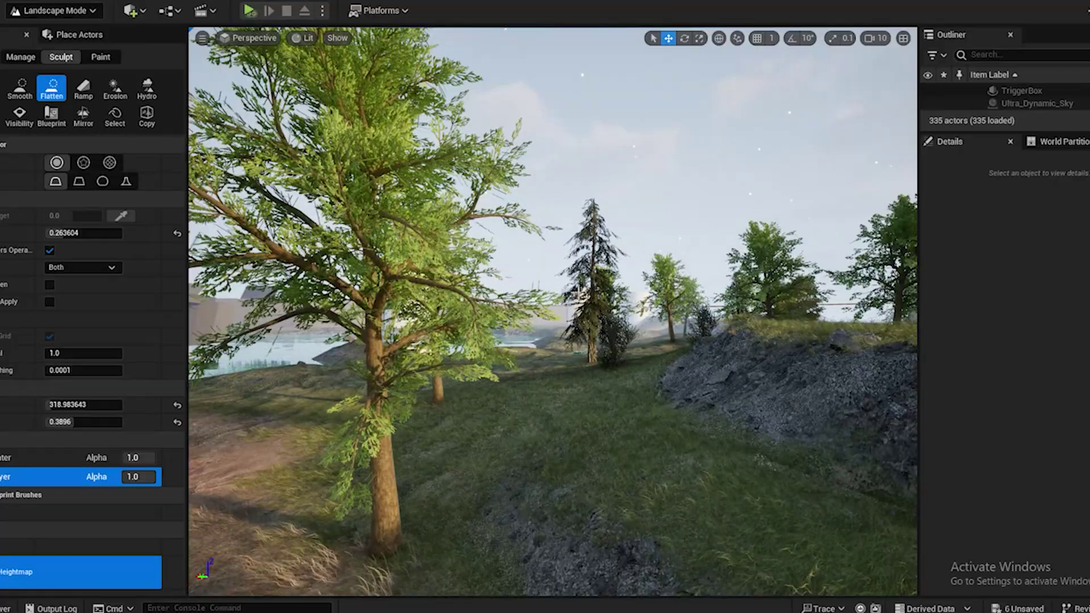
pyautogui.moveTo(605, 370)
pyautogui.mouseDown(button='right')
pyautogui.moveTo(698, 369)
pyautogui.moveTo(500, 378)
pyautogui.moveTo(744, 372)
pyautogui.moveTo(710, 354)
pyautogui.moveTo(722, 358)
pyautogui.moveTo(613, 385)
pyautogui.moveTo(602, 364)
pyautogui.mouseUp(button='right')
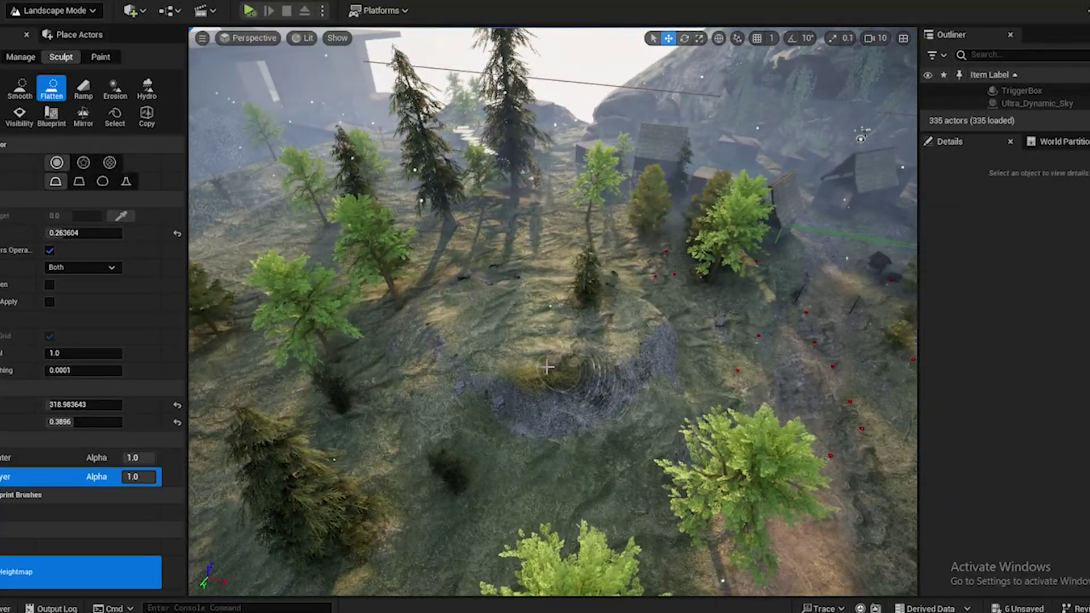
# Flatten the plateau's grassy surface outward along its rocky edge near the trees
pyautogui.moveTo(463, 288)
pyautogui.mouseDown(button='right')
pyautogui.moveTo(489, 364)
pyautogui.moveTo(483, 397)
pyautogui.moveTo(476, 425)
pyautogui.moveTo(432, 454)
pyautogui.mouseUp(button='right')
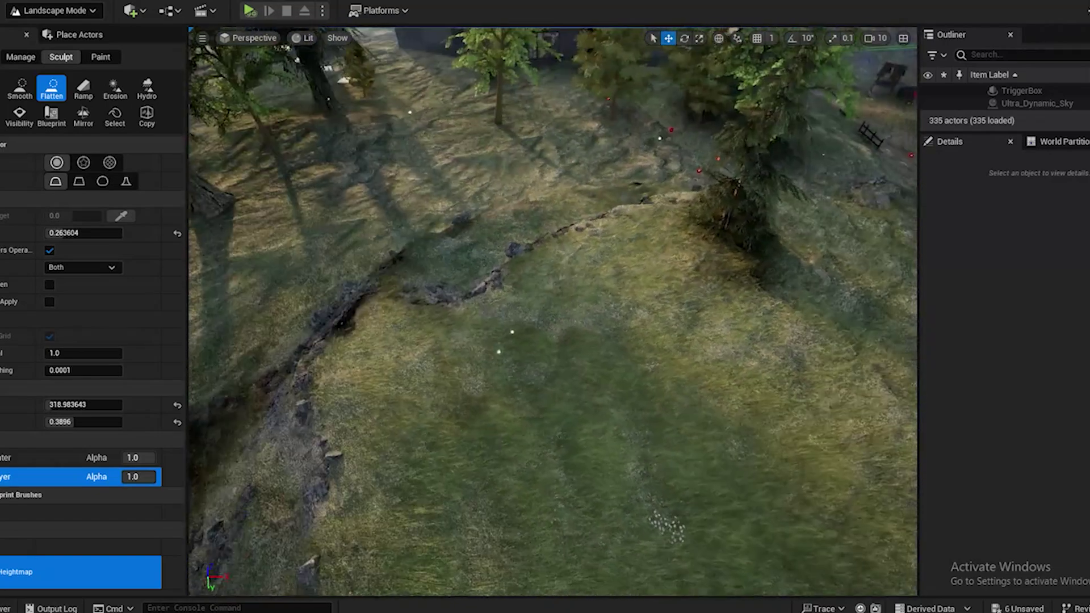
pyautogui.moveTo(482, 450); pyautogui.dragTo(370, 278)
pyautogui.moveTo(369, 278); pyautogui.dragTo(334, 284, button='right')
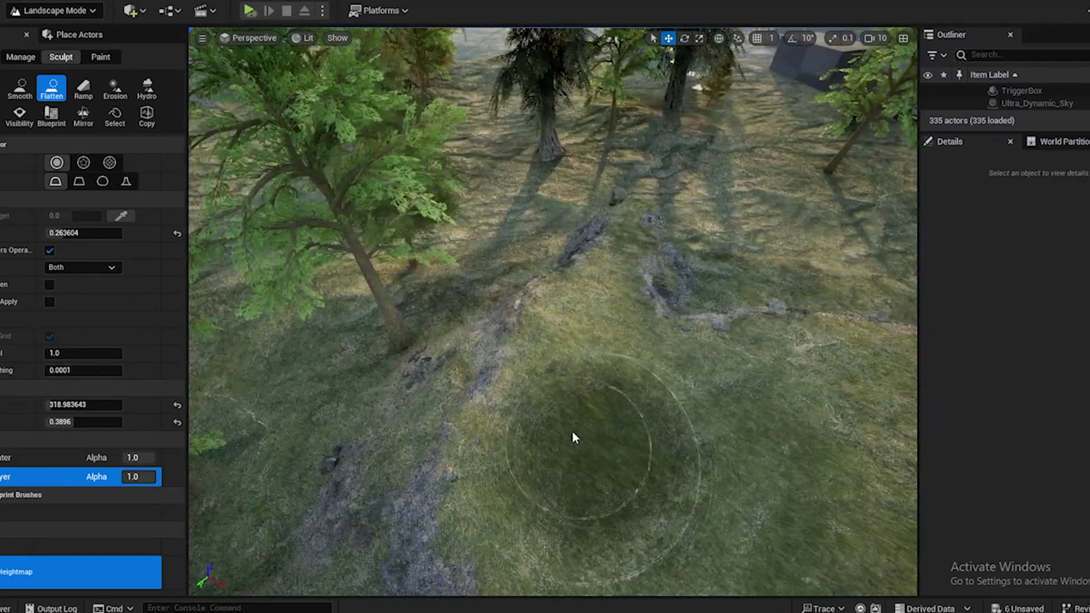
pyautogui.moveTo(573, 438); pyautogui.dragTo(678, 216)
pyautogui.moveTo(613, 359); pyautogui.dragTo(610, 378, button='right')
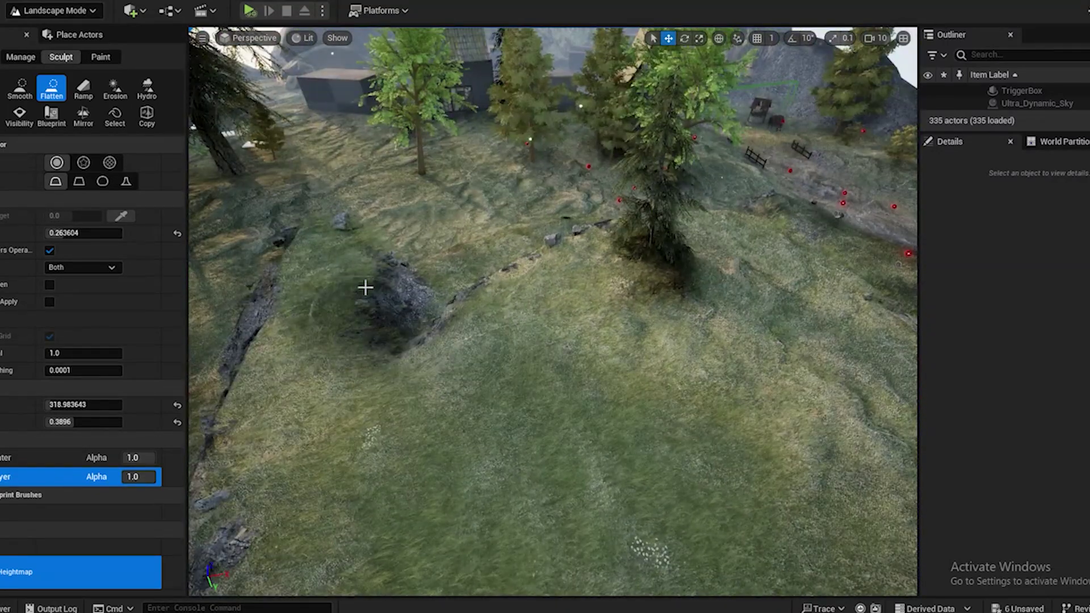
# Flatten the uneven rocky hollow and outcrop beside the plateau's edge
pyautogui.moveTo(365, 287); pyautogui.dragTo(414, 251)
pyautogui.moveTo(397, 318)
pyautogui.mouseDown(button='right')
pyautogui.moveTo(448, 295)
pyautogui.moveTo(509, 442)
pyautogui.moveTo(442, 448)
pyautogui.mouseUp(button='right')
pyautogui.moveTo(360, 445)
pyautogui.mouseDown()
pyautogui.moveTo(427, 469)
pyautogui.moveTo(413, 431)
pyautogui.mouseUp()
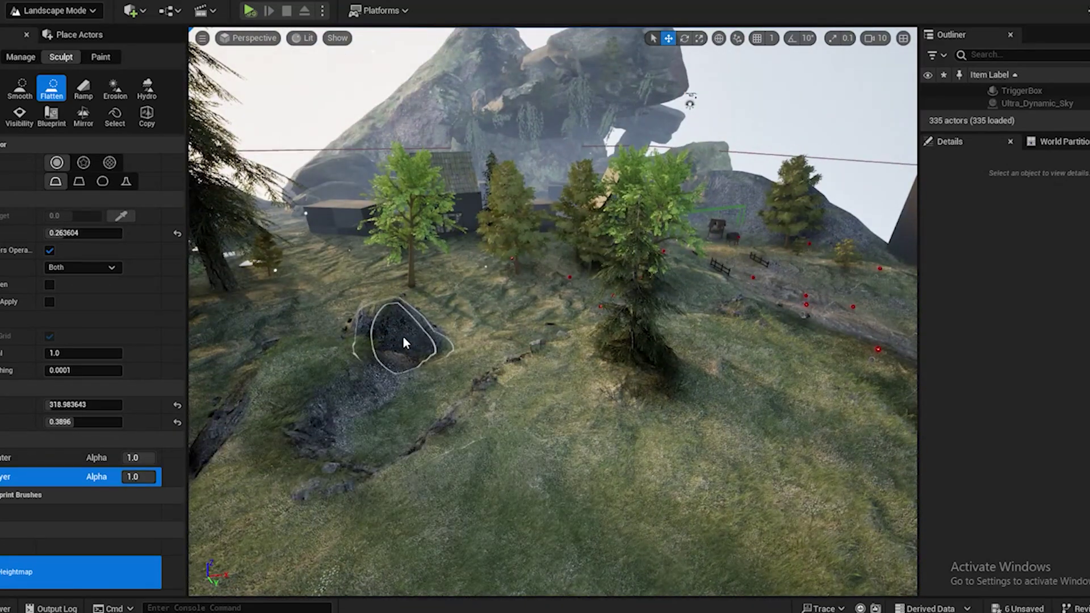
pyautogui.moveTo(337, 393); pyautogui.dragTo(389, 481)
# Flatten a grassy path through the trench between the rocky banks and level its lower end
pyautogui.moveTo(388, 482)
pyautogui.mouseDown(button='right')
pyautogui.moveTo(557, 483)
pyautogui.moveTo(517, 479)
pyautogui.moveTo(534, 479)
pyautogui.moveTo(710, 511)
pyautogui.mouseUp(button='right')
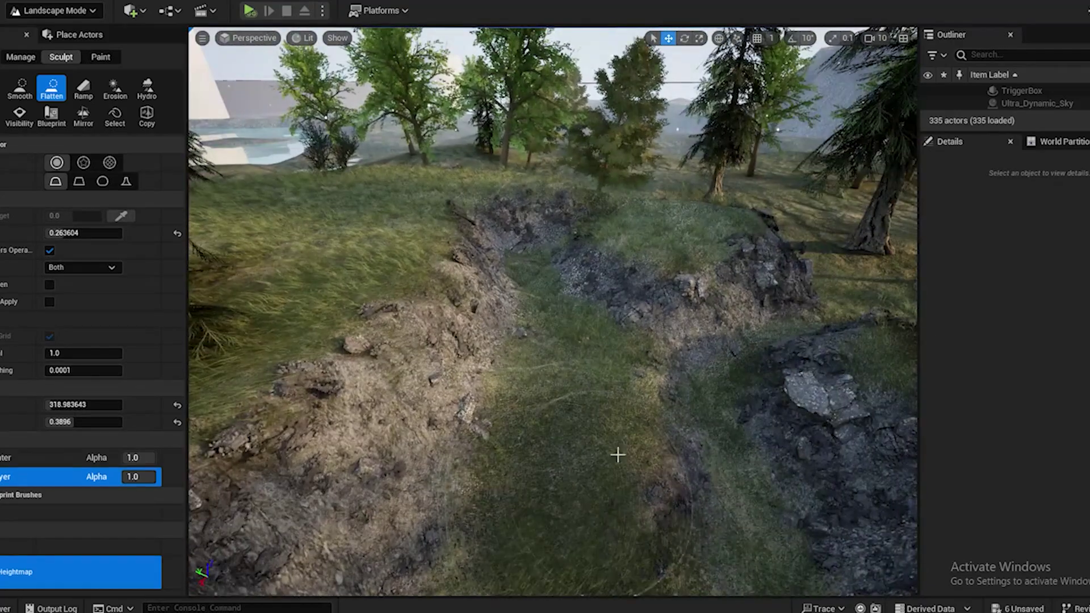
pyautogui.moveTo(618, 455)
pyautogui.mouseDown()
pyautogui.moveTo(559, 286)
pyautogui.moveTo(406, 247)
pyautogui.moveTo(548, 255)
pyautogui.moveTo(530, 202)
pyautogui.moveTo(596, 306)
pyautogui.moveTo(635, 236)
pyautogui.moveTo(819, 325)
pyautogui.moveTo(666, 297)
pyautogui.moveTo(598, 379)
pyautogui.mouseUp()
pyautogui.moveTo(599, 379); pyautogui.dragTo(727, 420, button='right')
pyautogui.moveTo(598, 379)
pyautogui.mouseDown()
pyautogui.moveTo(405, 478)
pyautogui.moveTo(420, 340)
pyautogui.moveTo(488, 403)
pyautogui.mouseUp()
pyautogui.moveTo(488, 403); pyautogui.dragTo(295, 317, button='right')
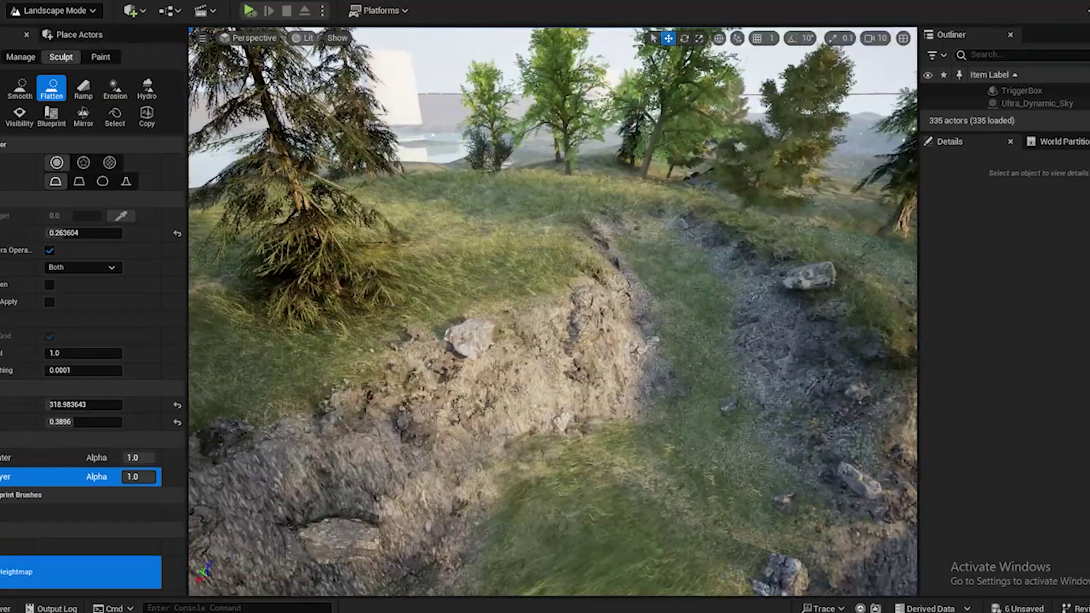
pyautogui.moveTo(544, 398)
pyautogui.mouseDown()
pyautogui.moveTo(703, 505)
pyautogui.moveTo(618, 420)
pyautogui.mouseUp()
pyautogui.moveTo(619, 420); pyautogui.dragTo(732, 352, button='right')
pyautogui.moveTo(602, 409); pyautogui.dragTo(619, 483)
pyautogui.moveTo(618, 482)
pyautogui.mouseDown(button='right')
pyautogui.moveTo(591, 523)
pyautogui.moveTo(630, 505)
pyautogui.moveTo(641, 483)
pyautogui.moveTo(761, 500)
pyautogui.moveTo(619, 454)
pyautogui.moveTo(672, 421)
pyautogui.mouseUp(button='right')
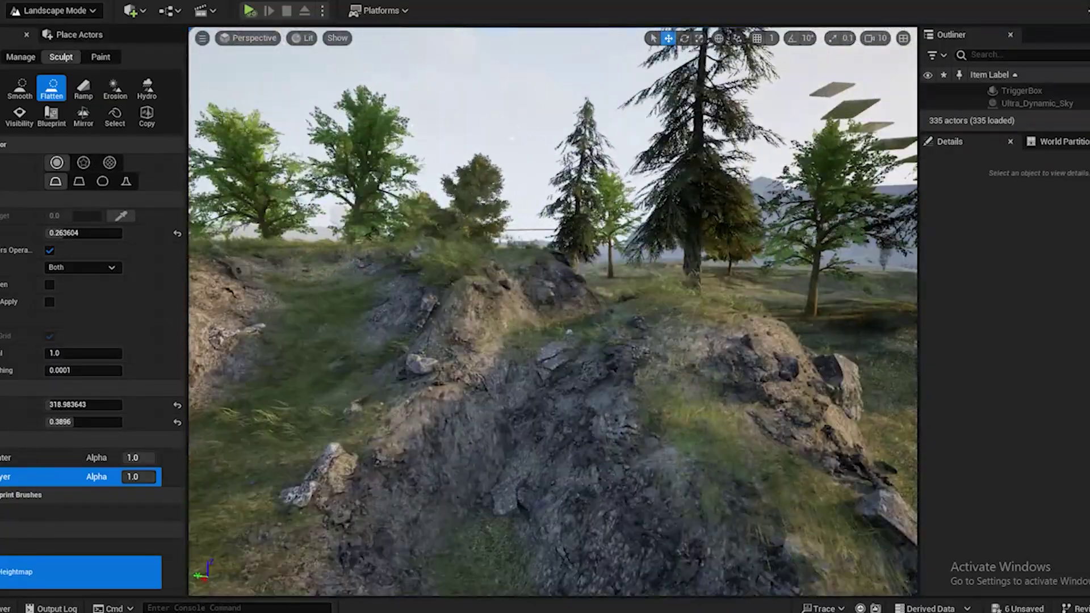
# Soften the steep rocky slopes beside the trench with the Smooth tool
pyautogui.click(18, 93)
pyautogui.moveTo(496, 288)
pyautogui.mouseDown()
pyautogui.moveTo(477, 284)
pyautogui.moveTo(682, 381)
pyautogui.moveTo(771, 372)
pyautogui.moveTo(715, 397)
pyautogui.moveTo(706, 323)
pyautogui.moveTo(741, 415)
pyautogui.moveTo(552, 484)
pyautogui.moveTo(528, 364)
pyautogui.mouseUp()
pyautogui.moveTo(517, 318)
pyautogui.mouseDown()
pyautogui.moveTo(569, 282)
pyautogui.moveTo(562, 307)
pyautogui.mouseUp()
pyautogui.moveTo(562, 306)
pyautogui.mouseDown(button='right')
pyautogui.moveTo(511, 321)
pyautogui.moveTo(432, 318)
pyautogui.moveTo(510, 326)
pyautogui.moveTo(363, 318)
pyautogui.moveTo(545, 340)
pyautogui.moveTo(714, 435)
pyautogui.moveTo(596, 434)
pyautogui.moveTo(653, 437)
pyautogui.moveTo(658, 465)
pyautogui.moveTo(567, 346)
pyautogui.moveTo(522, 352)
pyautogui.moveTo(540, 305)
pyautogui.moveTo(549, 329)
pyautogui.mouseUp(button='right')
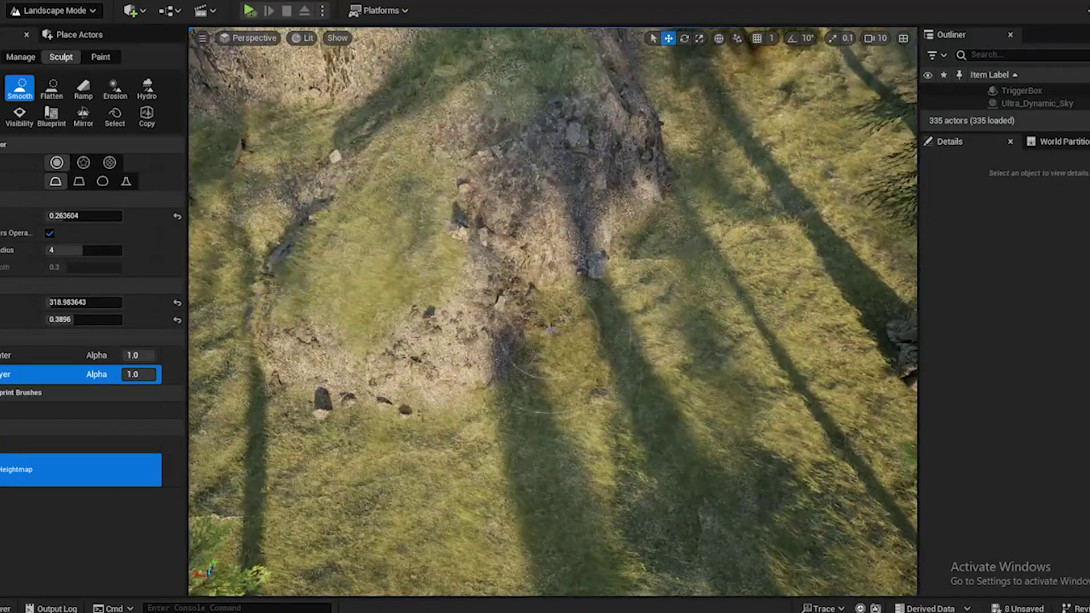
# Return to the Sculpt tool and raise a ridge extending from the foot of the rocky mound
pyautogui.click(0, 89)
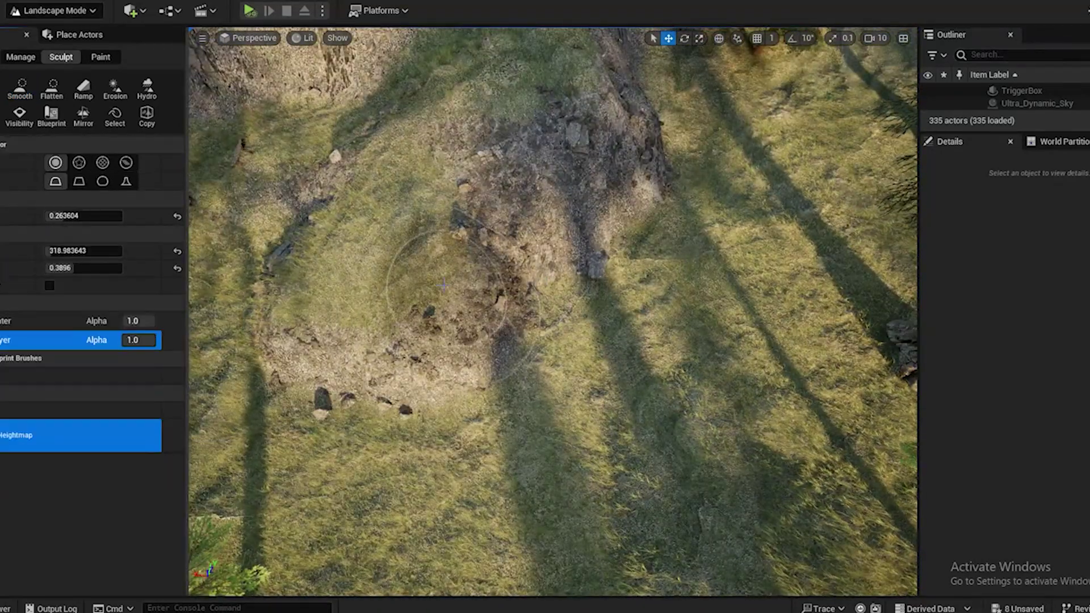
pyautogui.moveTo(485, 440)
pyautogui.mouseDown()
pyautogui.moveTo(547, 445)
pyautogui.moveTo(540, 486)
pyautogui.moveTo(341, 491)
pyautogui.moveTo(460, 446)
pyautogui.moveTo(382, 457)
pyautogui.mouseUp()
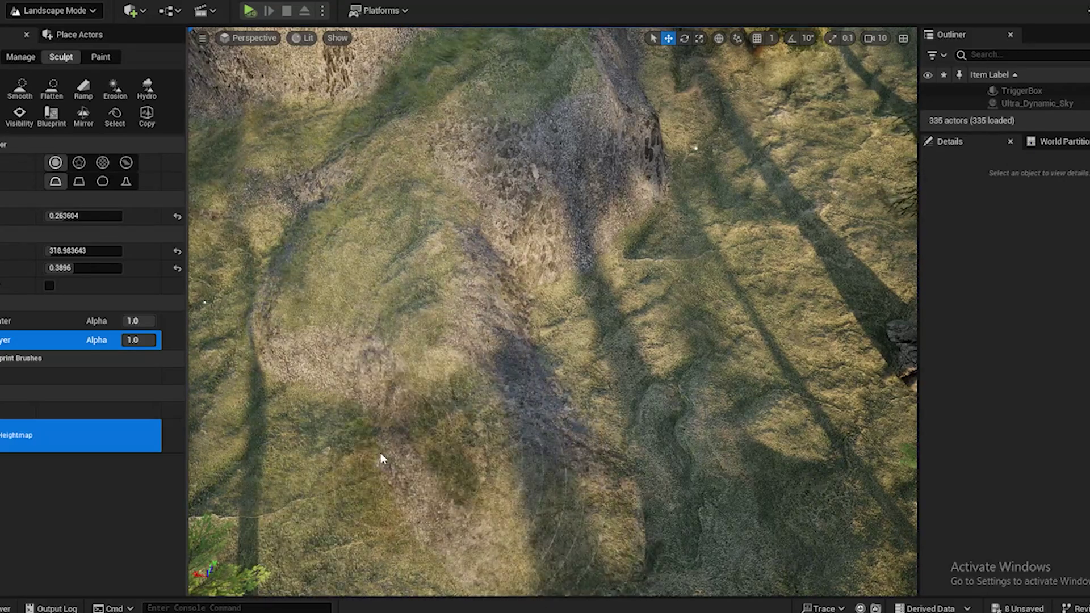
pyautogui.moveTo(382, 457)
pyautogui.mouseDown(button='right')
pyautogui.moveTo(403, 397)
pyautogui.moveTo(369, 404)
pyautogui.moveTo(398, 437)
pyautogui.moveTo(364, 409)
pyautogui.moveTo(341, 420)
pyautogui.mouseUp(button='right')
pyautogui.moveTo(340, 505); pyautogui.dragTo(227, 499, button='right')
pyautogui.moveTo(420, 420)
pyautogui.mouseDown(button='right')
pyautogui.moveTo(522, 437)
pyautogui.moveTo(488, 420)
pyautogui.moveTo(548, 456)
pyautogui.moveTo(528, 403)
pyautogui.moveTo(523, 329)
pyautogui.mouseUp(button='right')
pyautogui.moveTo(525, 369); pyautogui.dragTo(497, 448)
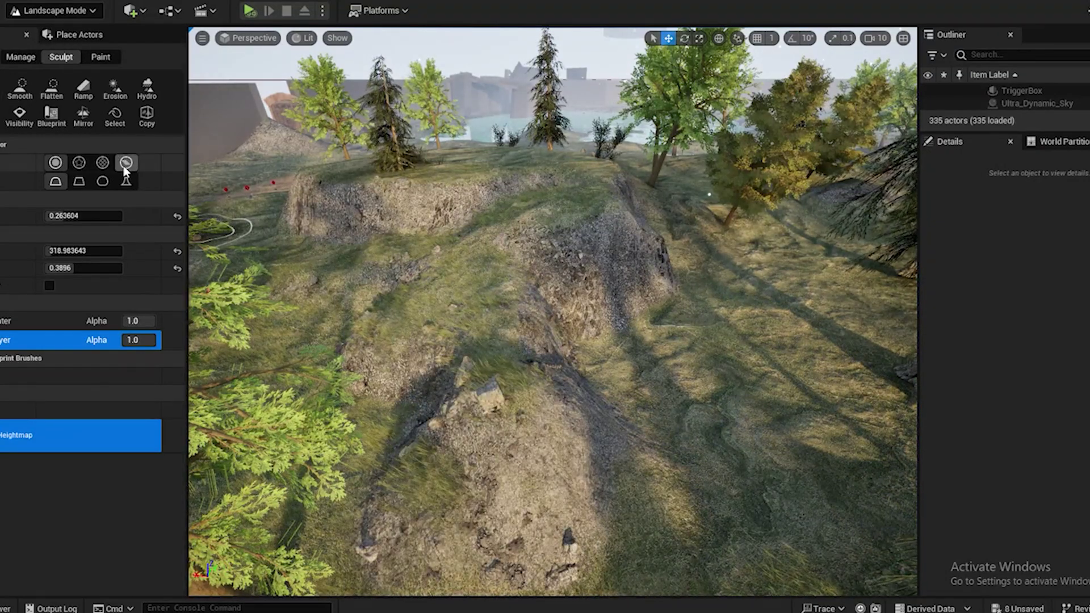
# Change the brush type to Alpha and sculpt irregular detail into both sides of the front ridge
pyautogui.click(77, 168)
pyautogui.moveTo(509, 418); pyautogui.dragTo(600, 452)
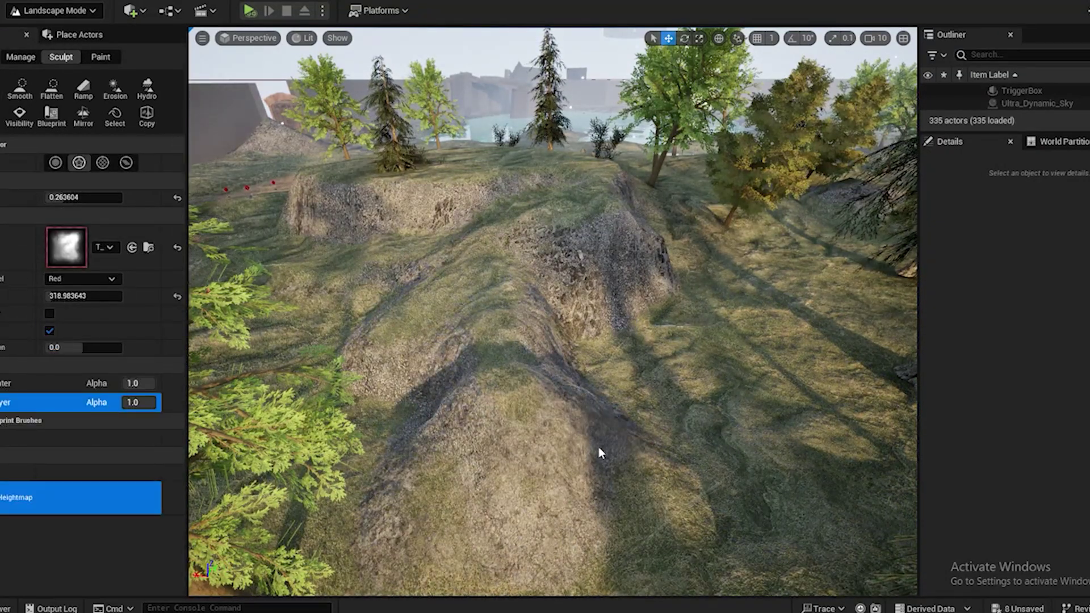
pyautogui.moveTo(698, 465); pyautogui.dragTo(624, 534)
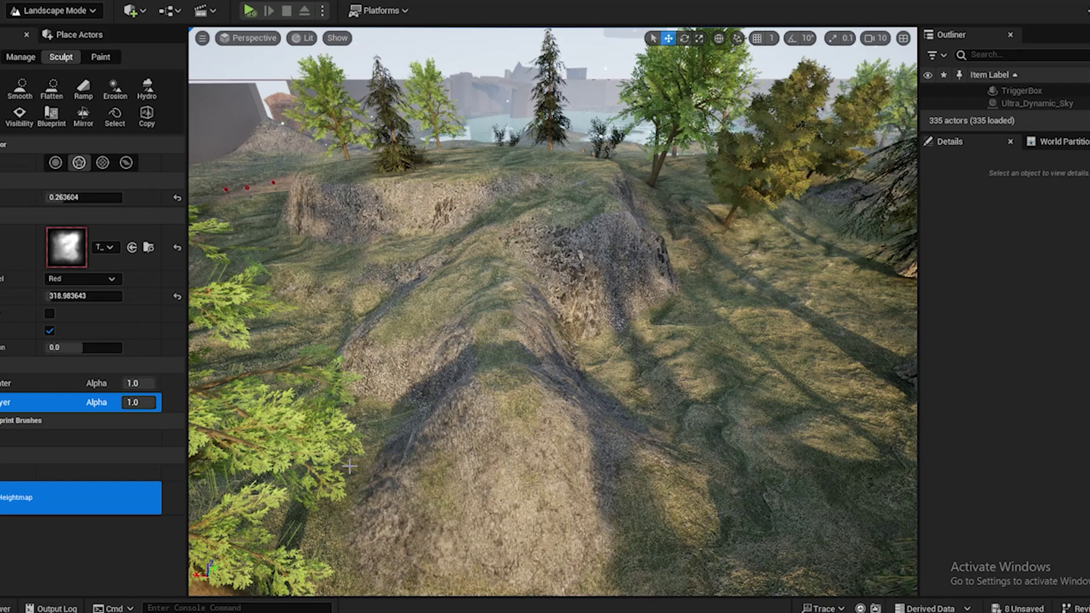
pyautogui.moveTo(349, 467); pyautogui.dragTo(477, 392)
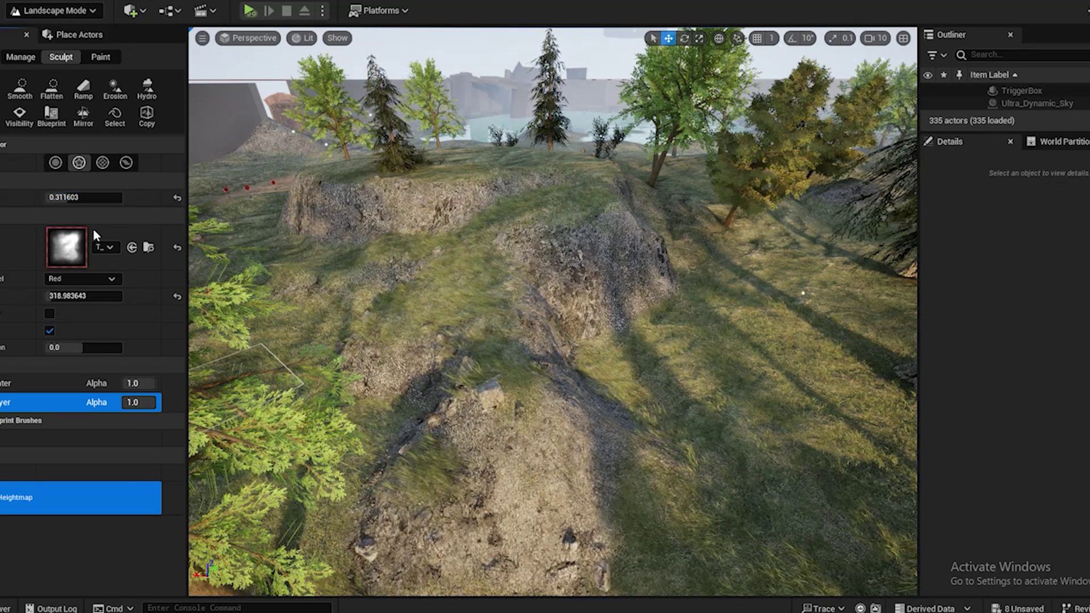
# Sculpt more alpha-textured relief along the ridge's flanks and foot, starting with a tool strength of 0.311603
pyautogui.moveTo(519, 232)
pyautogui.mouseDown(button='right')
pyautogui.moveTo(591, 256)
pyautogui.moveTo(568, 247)
pyautogui.mouseUp(button='right')
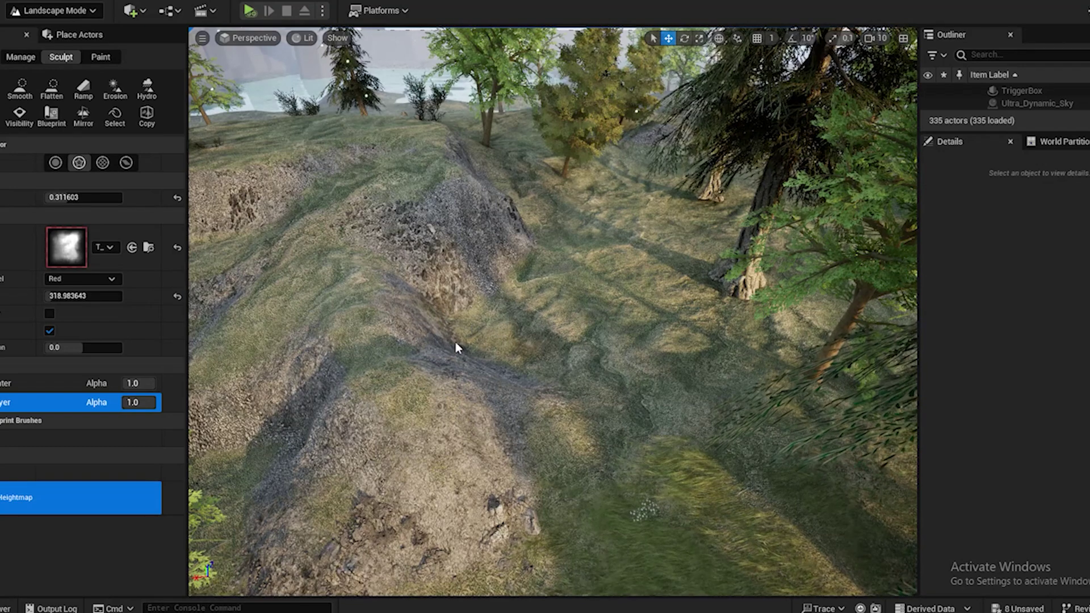
pyautogui.moveTo(487, 349); pyautogui.dragTo(510, 401)
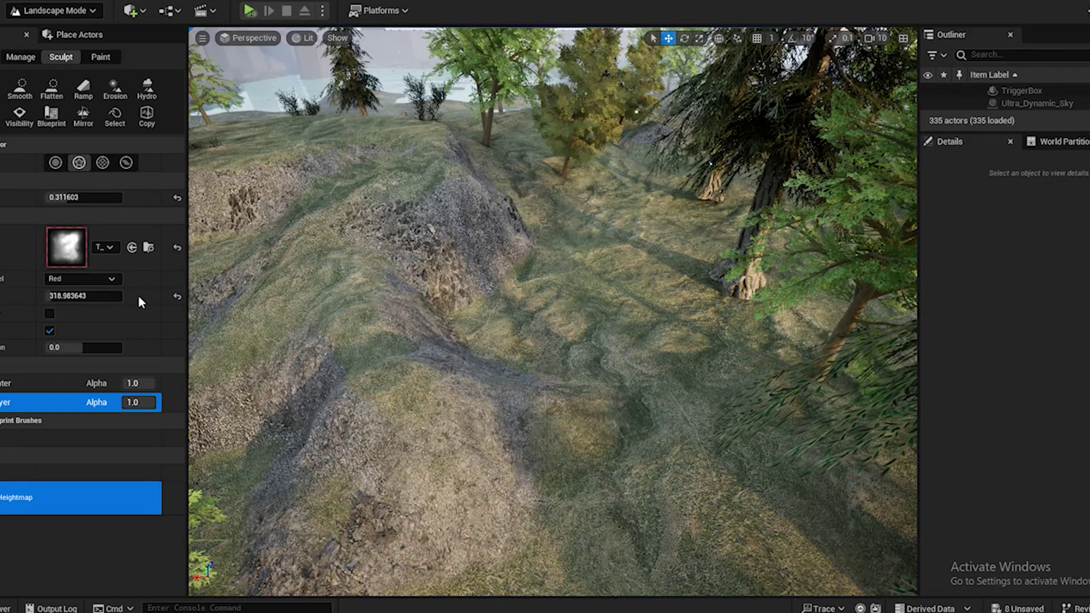
pyautogui.moveTo(318, 465); pyautogui.dragTo(258, 344)
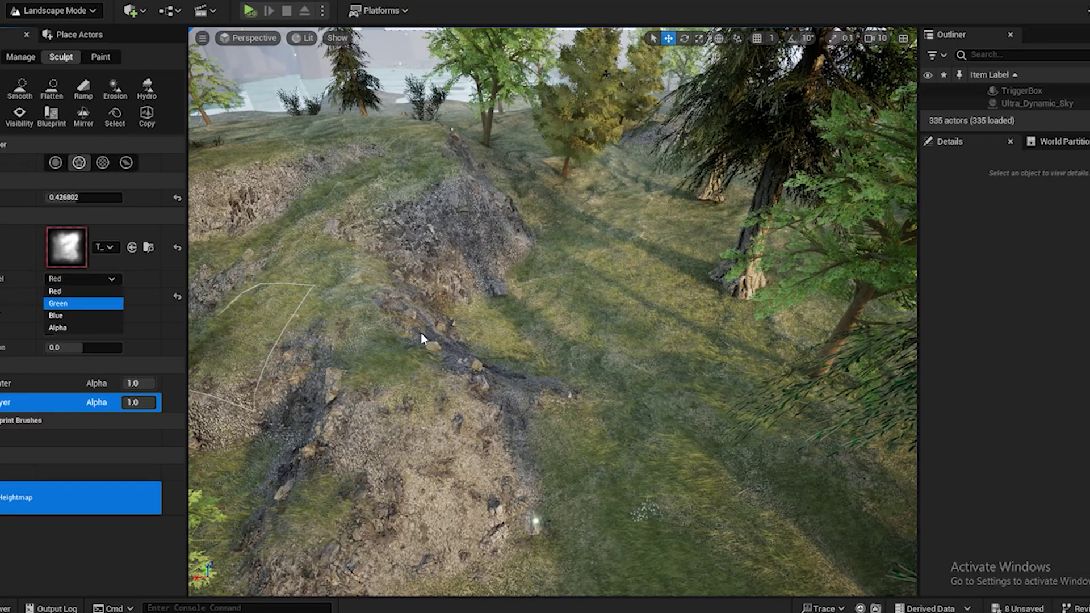
# Using the alpha texture's Green channel at strength 0.426802, sculpt the dark cliff face and the adjoining ridge side
pyautogui.moveTo(553, 311); pyautogui.dragTo(454, 284, button='right')
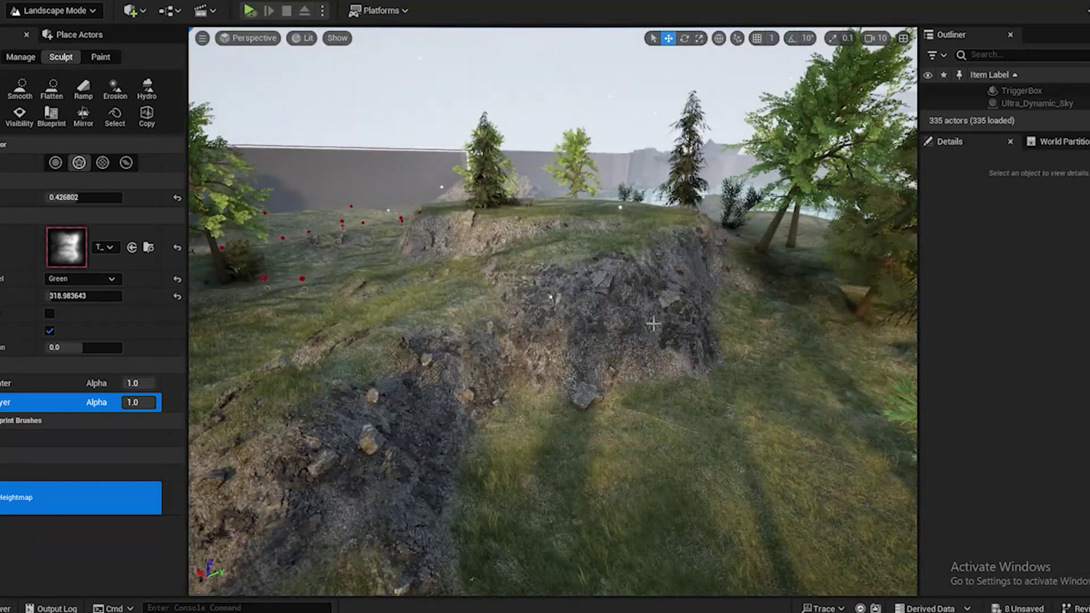
pyautogui.moveTo(653, 324); pyautogui.dragTo(663, 387)
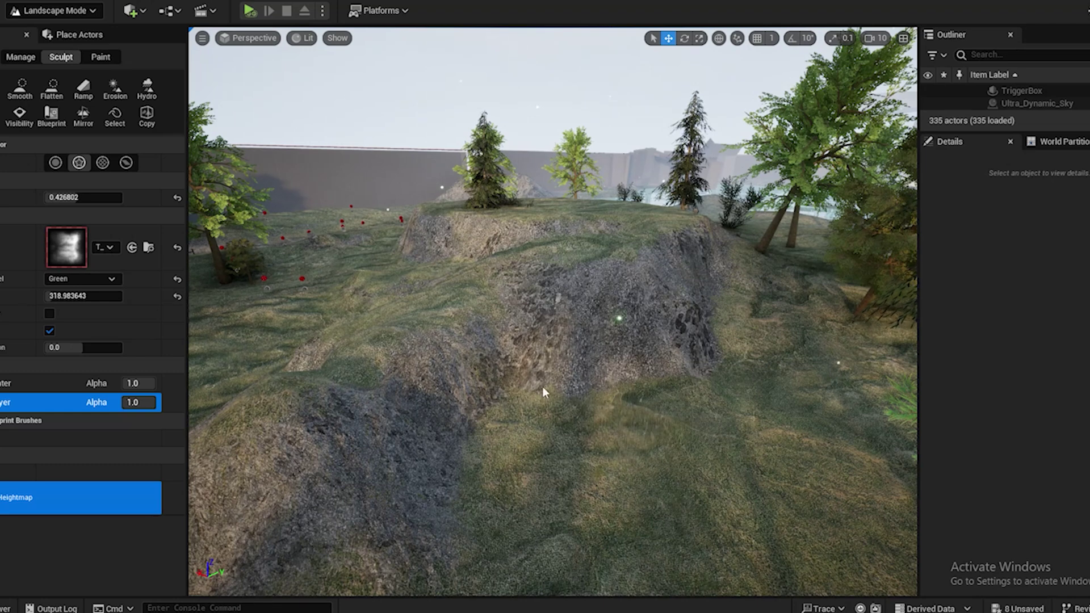
pyautogui.moveTo(492, 396); pyautogui.dragTo(500, 440)
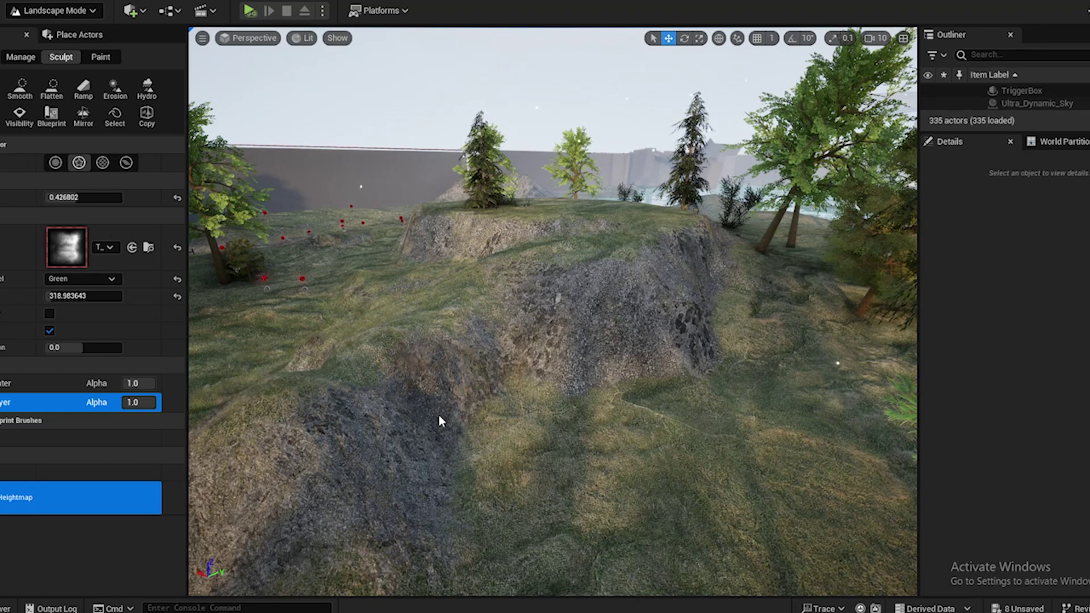
pyautogui.moveTo(363, 480)
pyautogui.mouseDown()
pyautogui.moveTo(389, 504)
pyautogui.moveTo(440, 380)
pyautogui.mouseUp()
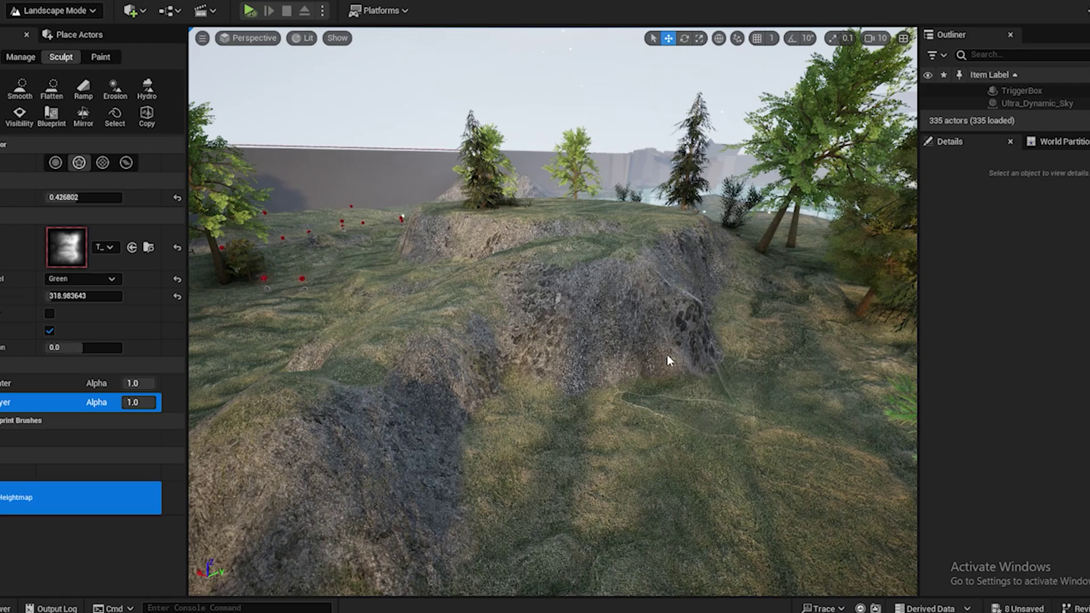
pyautogui.moveTo(669, 361); pyautogui.dragTo(605, 361)
# Sculpt the grassy ground along the base of the large rock cliff with the Green-channel alpha brush
pyautogui.moveTo(461, 440); pyautogui.dragTo(529, 430, button='right')
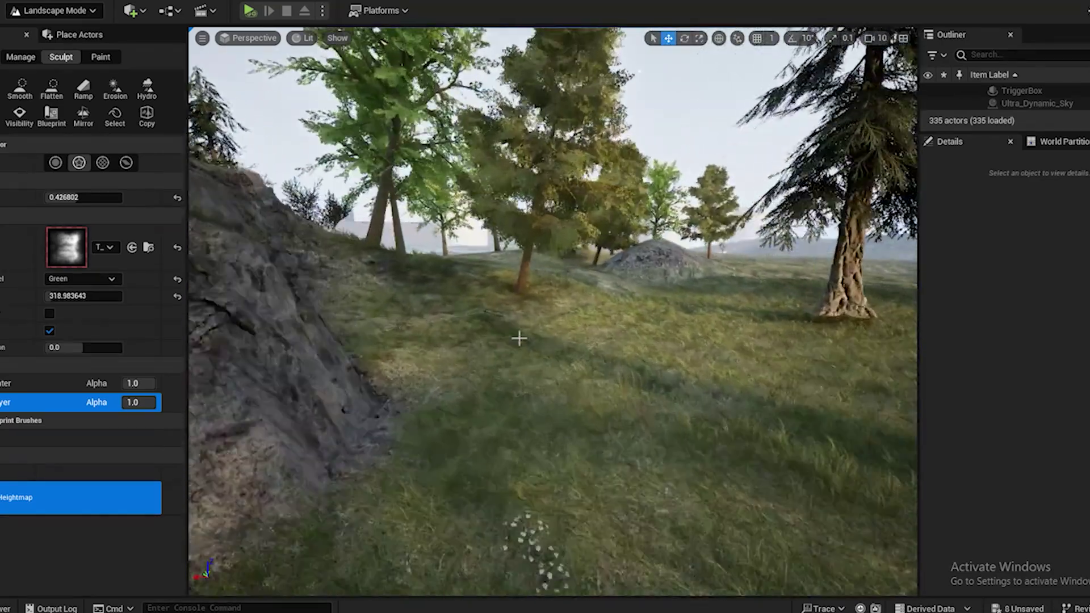
pyautogui.moveTo(571, 355); pyautogui.dragTo(386, 358, button='right')
pyautogui.scroll(-5, 518, 423)
pyautogui.moveTo(518, 423); pyautogui.dragTo(518, 332, button='right')
pyautogui.moveTo(640, 359)
pyautogui.mouseDown()
pyautogui.moveTo(653, 363)
pyautogui.moveTo(685, 319)
pyautogui.mouseUp()
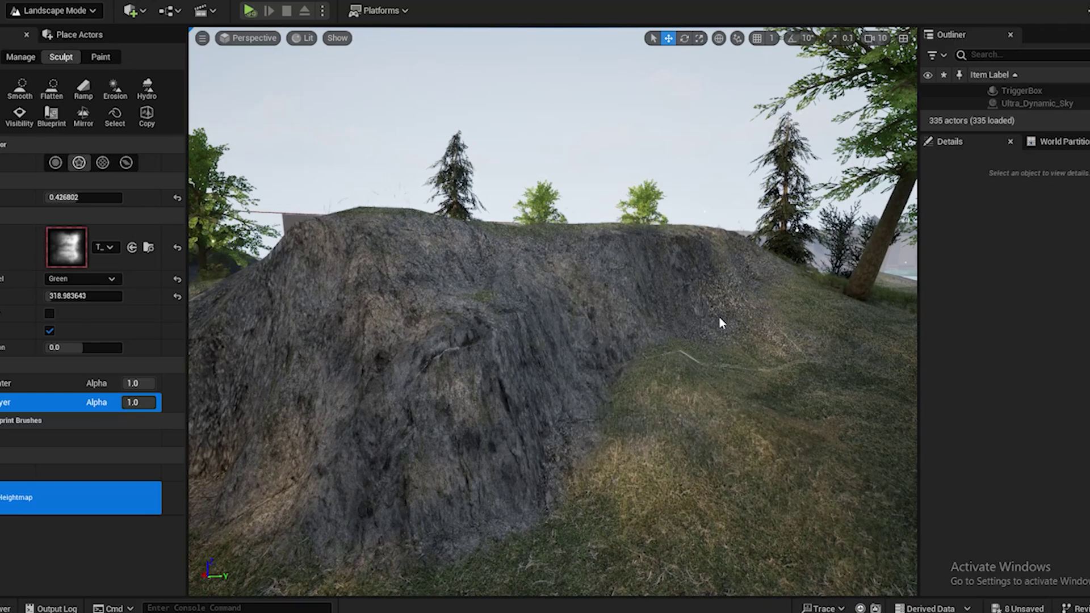
pyautogui.moveTo(674, 389)
pyautogui.mouseDown()
pyautogui.moveTo(486, 499)
pyautogui.moveTo(761, 414)
pyautogui.mouseUp()
pyautogui.moveTo(761, 414); pyautogui.dragTo(761, 414, button='right')
pyautogui.moveTo(553, 311); pyautogui.dragTo(496, 311, button='right')
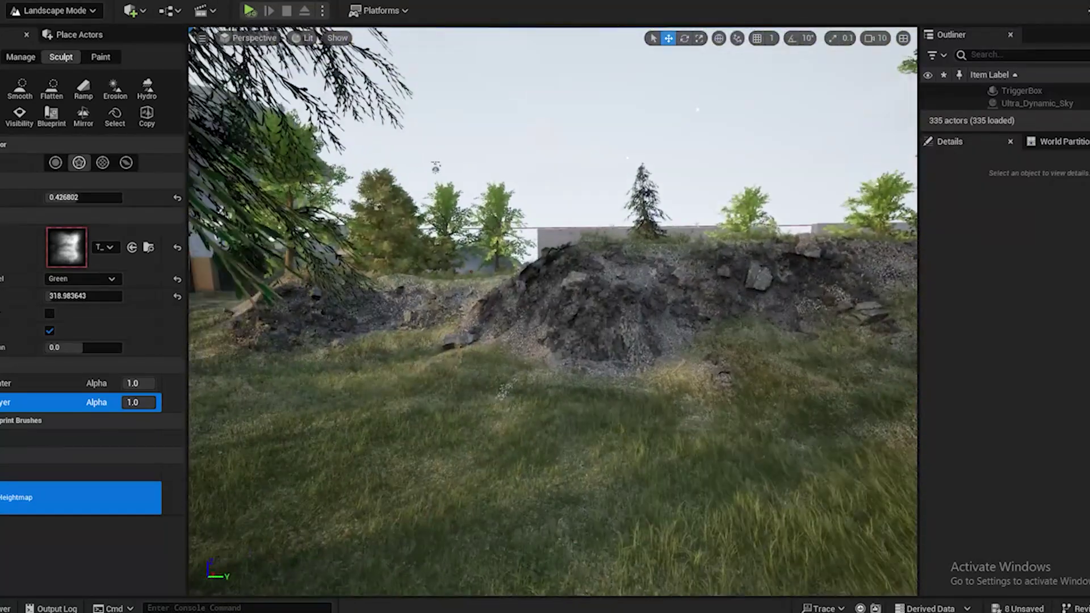
# Sculpt the grassy slope along the cliff's foot beside the autumn tree with the Green-channel alpha brush
pyautogui.moveTo(554, 373); pyautogui.dragTo(496, 345, button='right')
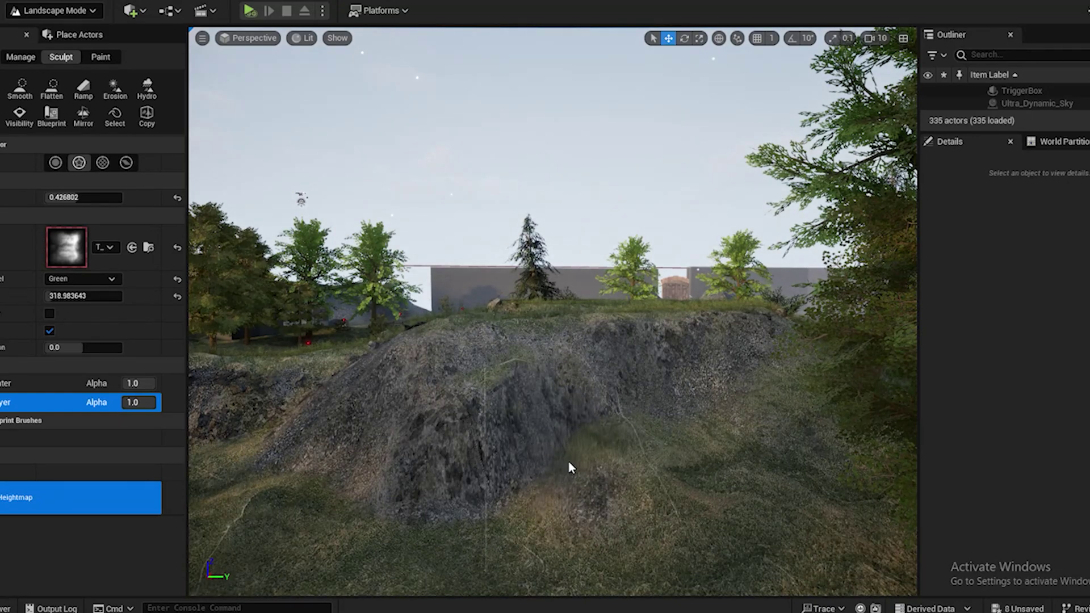
pyautogui.moveTo(612, 484); pyautogui.dragTo(424, 366, button='right')
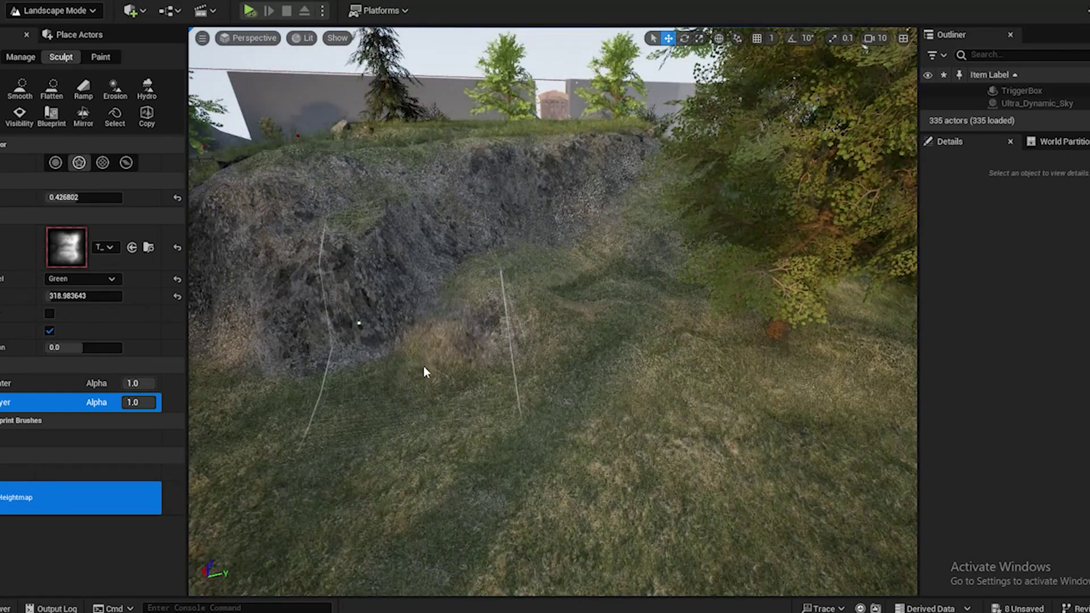
pyautogui.moveTo(488, 295); pyautogui.dragTo(547, 333)
pyautogui.moveTo(549, 238); pyautogui.dragTo(594, 250)
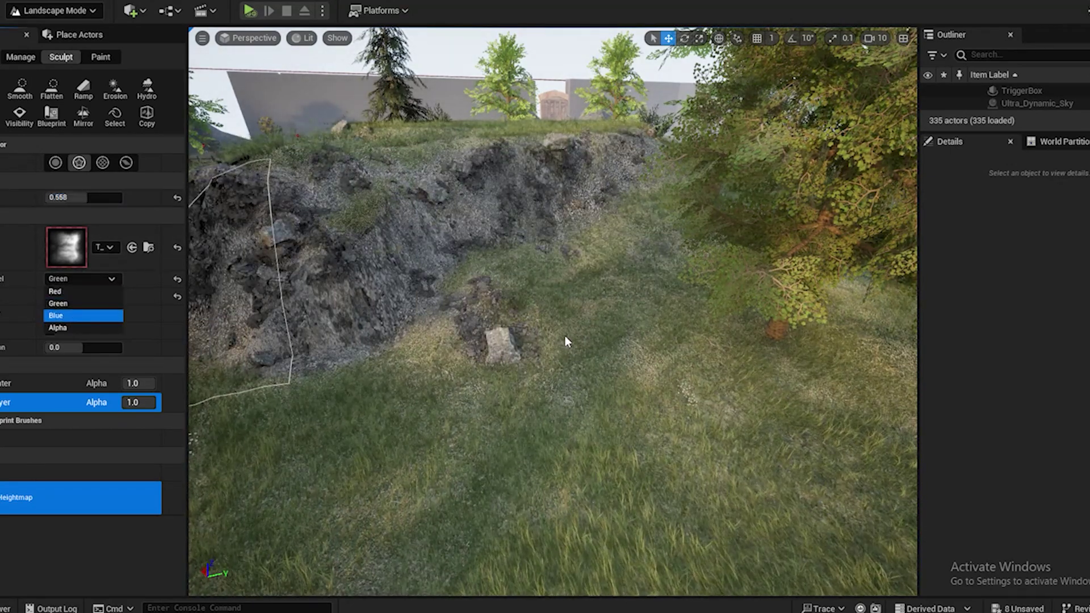
# Using the alpha texture's Blue channel at strength 0.558 and brush size 156.84523, sculpt relief along the ridge's rocky side and foot
pyautogui.moveTo(519, 335); pyautogui.dragTo(369, 321, button='right')
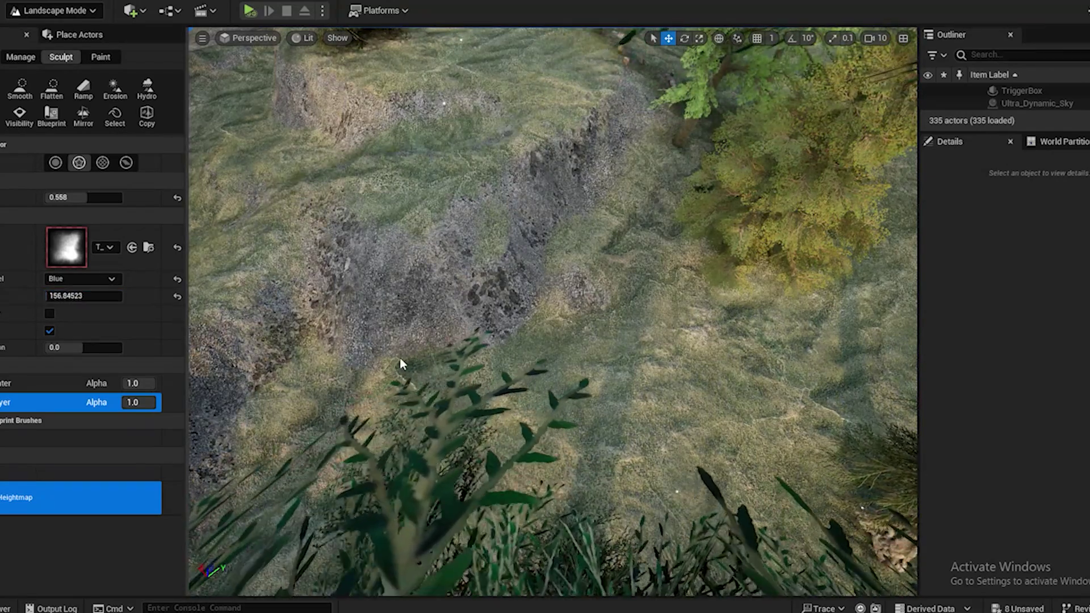
pyautogui.moveTo(400, 363); pyautogui.dragTo(297, 243, button='right')
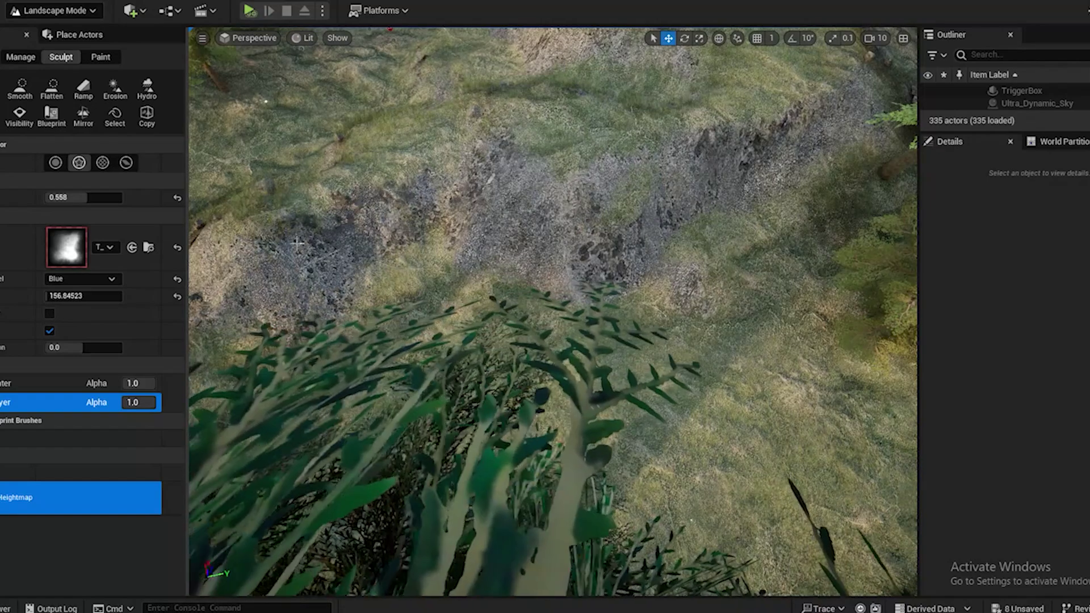
pyautogui.press('a')
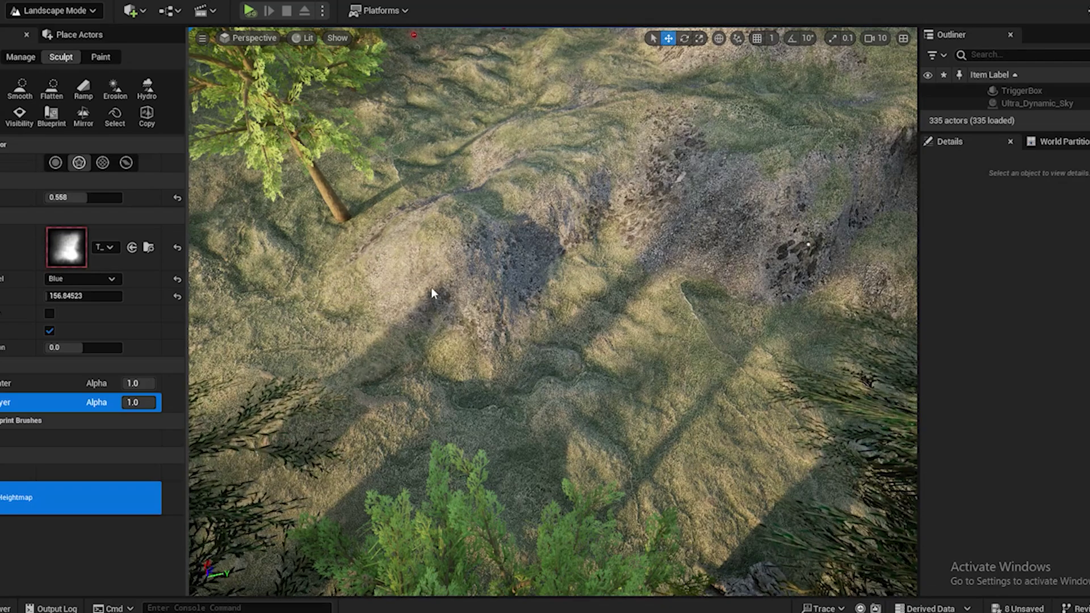
pyautogui.moveTo(502, 378)
pyautogui.mouseDown(button='right')
pyautogui.moveTo(511, 287)
pyautogui.moveTo(568, 290)
pyautogui.mouseUp(button='right')
pyautogui.press('w')
pyautogui.press('s')
pyautogui.moveTo(621, 391); pyautogui.dragTo(698, 420, button='right')
pyautogui.press('w')
pyautogui.click(530, 386)
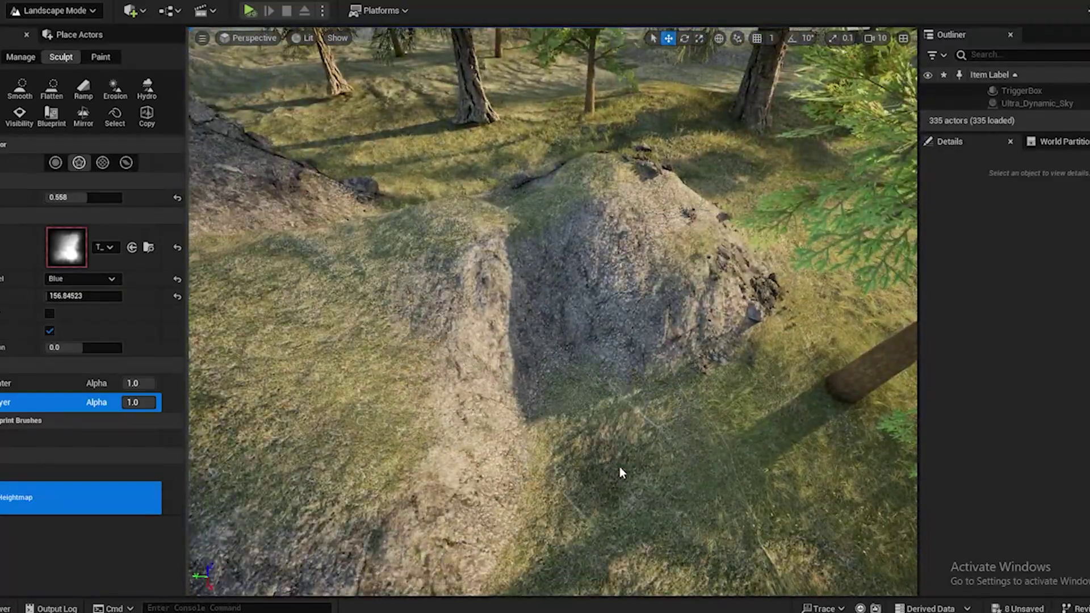
# Sculpt the base of the rounded rocky mound and the adjoining grassy bank with the Blue-channel alpha brush
pyautogui.moveTo(620, 473); pyautogui.dragTo(700, 363)
pyautogui.moveTo(694, 418)
pyautogui.mouseDown()
pyautogui.moveTo(620, 316)
pyautogui.moveTo(571, 402)
pyautogui.moveTo(425, 443)
pyautogui.mouseUp()
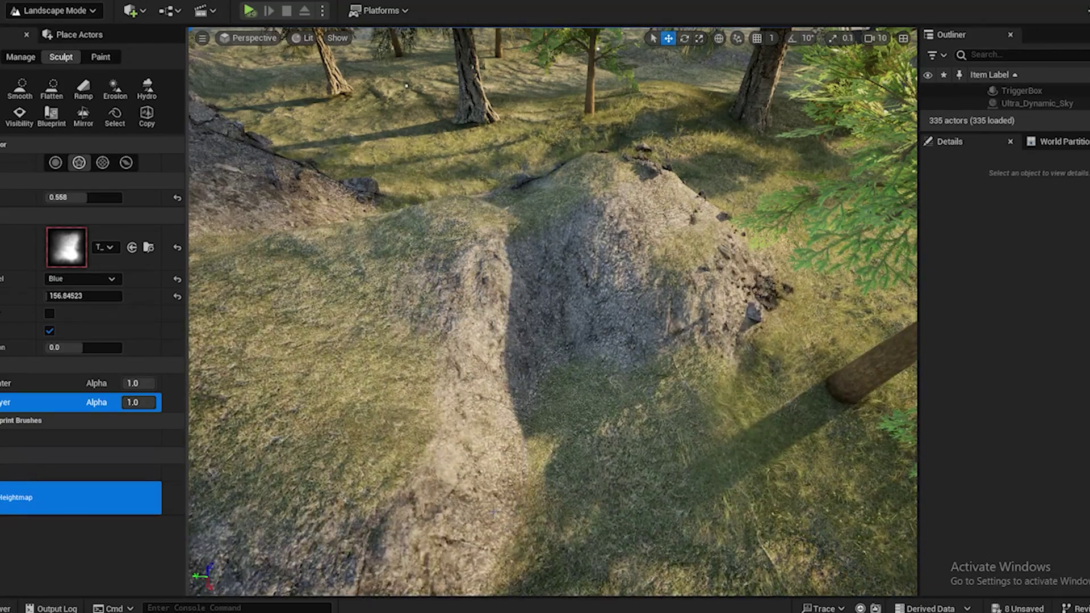
pyautogui.moveTo(469, 498); pyautogui.dragTo(491, 427, button='right')
pyautogui.moveTo(492, 427)
pyautogui.mouseDown()
pyautogui.moveTo(458, 469)
pyautogui.moveTo(382, 514)
pyautogui.mouseUp()
pyautogui.moveTo(382, 514); pyautogui.dragTo(542, 251, button='right')
pyautogui.moveTo(543, 251)
pyautogui.mouseDown()
pyautogui.moveTo(427, 295)
pyautogui.moveTo(456, 384)
pyautogui.mouseUp()
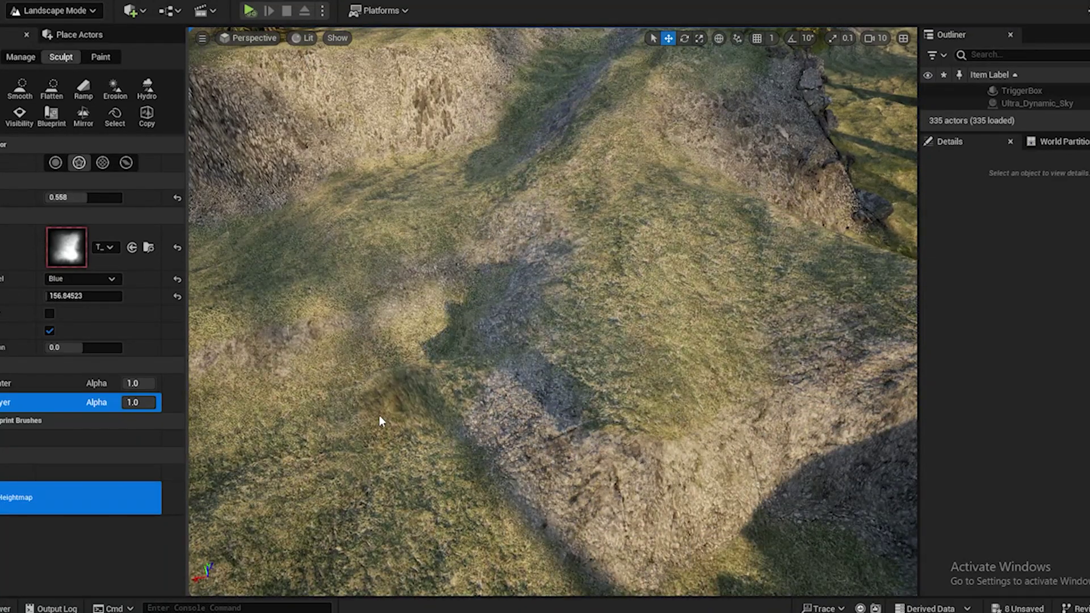
pyautogui.moveTo(490, 416)
pyautogui.mouseDown(button='right')
pyautogui.moveTo(482, 300)
pyautogui.moveTo(549, 364)
pyautogui.mouseUp(button='right')
pyautogui.moveTo(549, 421)
pyautogui.mouseDown(button='right')
pyautogui.moveTo(488, 369)
pyautogui.moveTo(544, 375)
pyautogui.moveTo(527, 408)
pyautogui.moveTo(642, 346)
pyautogui.moveTo(698, 363)
pyautogui.moveTo(535, 376)
pyautogui.moveTo(572, 309)
pyautogui.mouseUp(button='right')
pyautogui.moveTo(495, 278)
pyautogui.mouseDown(button='right')
pyautogui.moveTo(510, 295)
pyautogui.moveTo(495, 278)
pyautogui.mouseUp(button='right')
pyautogui.click(146, 88)
pyautogui.moveTo(347, 319)
pyautogui.mouseDown(button='right')
pyautogui.moveTo(394, 433)
pyautogui.moveTo(408, 398)
pyautogui.moveTo(238, 318)
pyautogui.mouseUp(button='right')
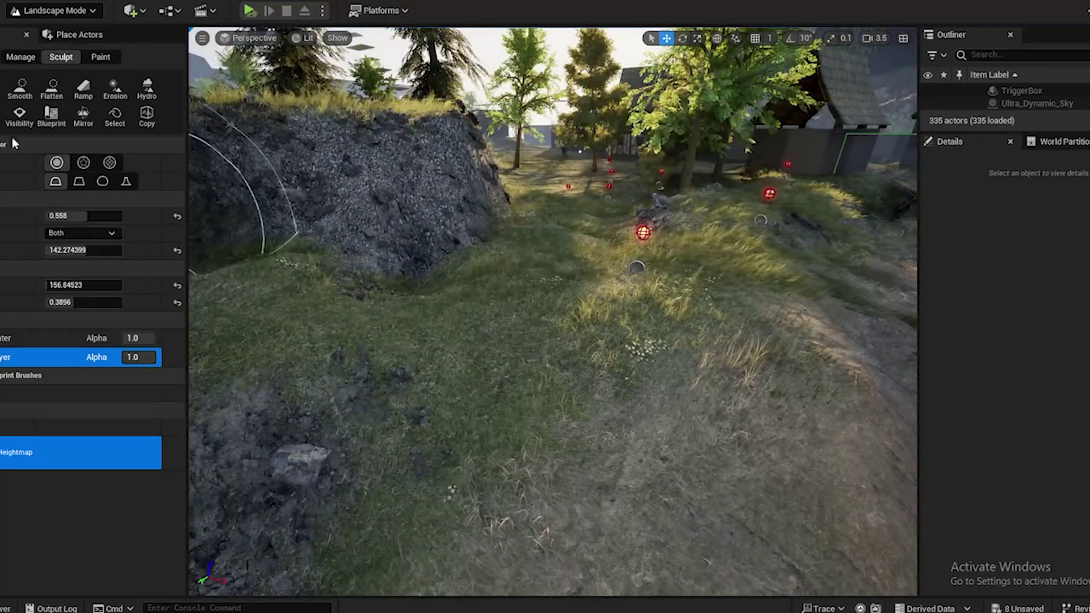
# Smooth the grassy ground between the large cliff and the dirt path, using a tool strength of 0.558
pyautogui.click(20, 85)
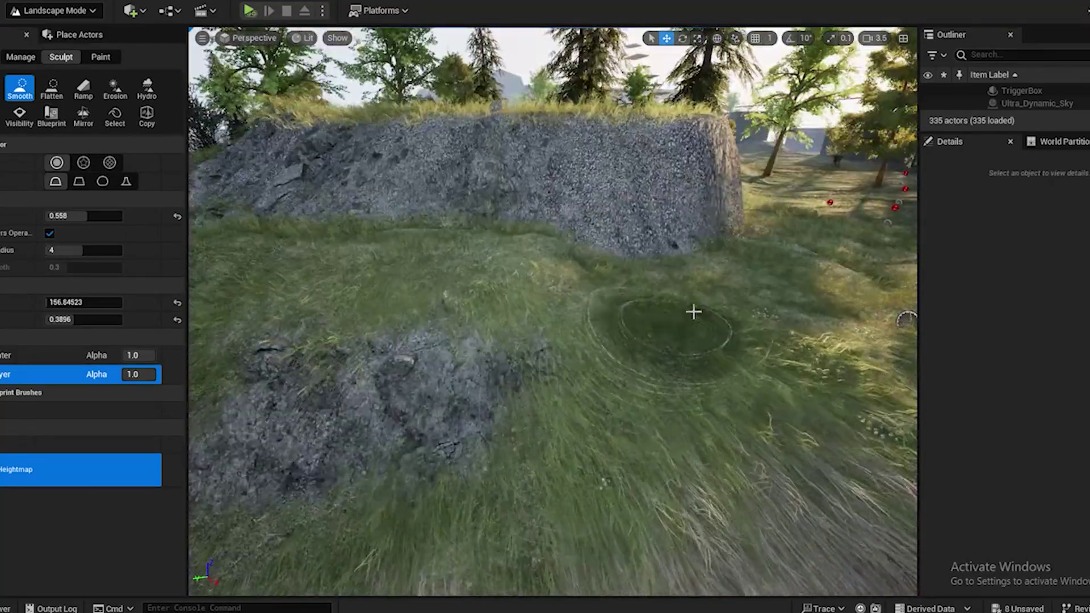
pyautogui.moveTo(662, 386)
pyautogui.mouseDown()
pyautogui.moveTo(348, 238)
pyautogui.moveTo(509, 275)
pyautogui.mouseUp()
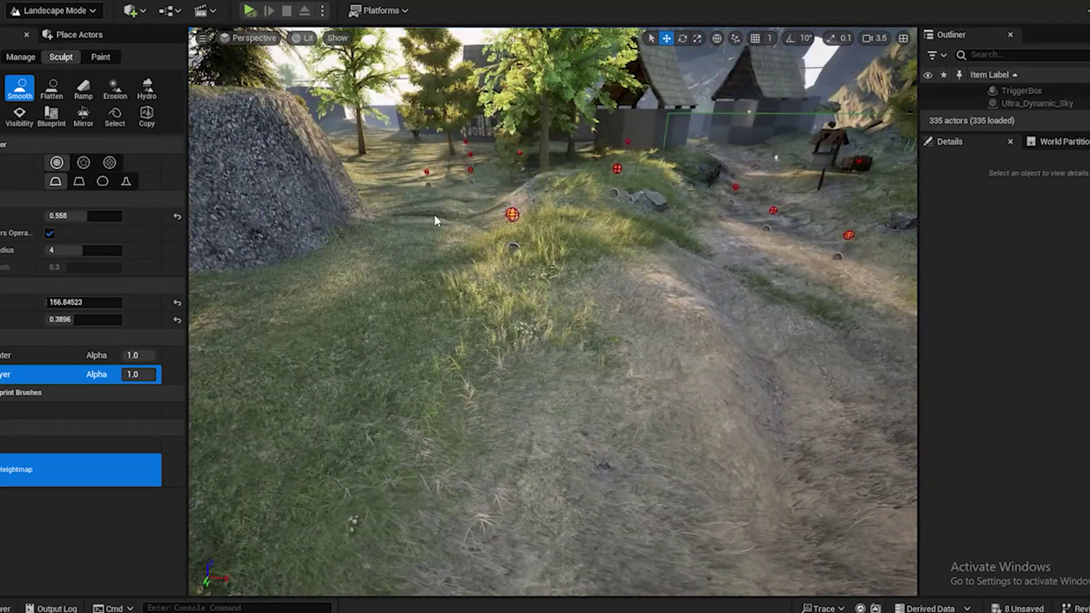
pyautogui.moveTo(434, 214); pyautogui.dragTo(420, 278)
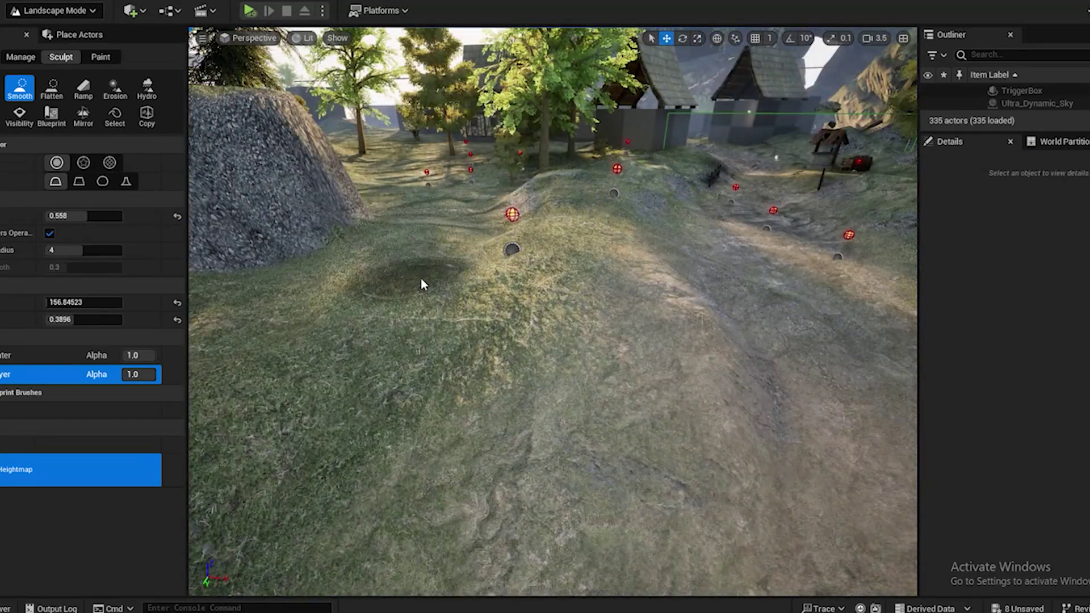
pyautogui.moveTo(504, 584); pyautogui.dragTo(365, 397)
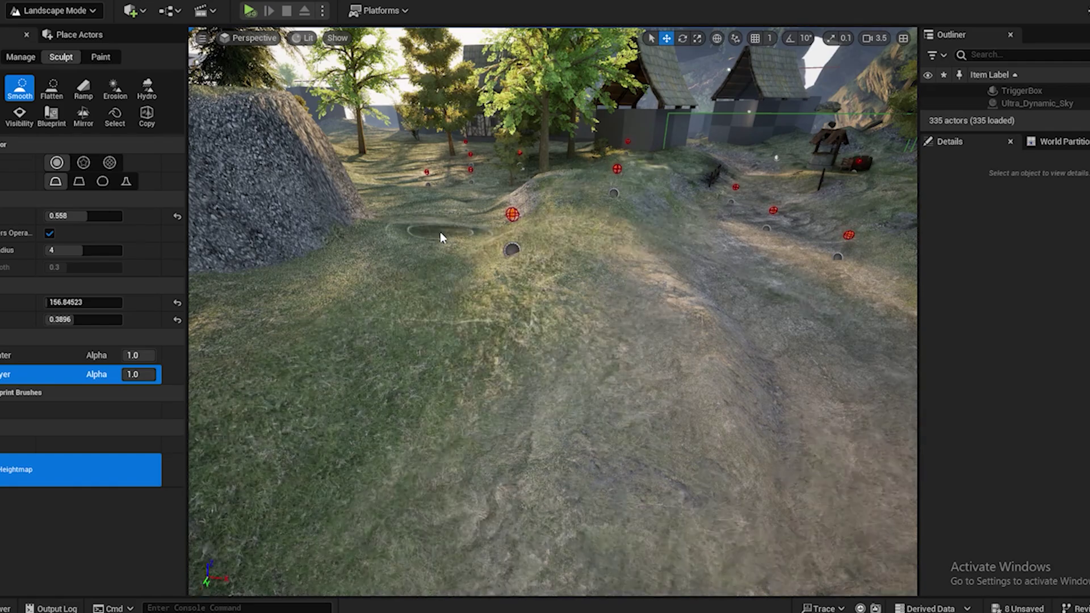
# Flatten the grassy strip between the cliff and the dirt path at strength 0.350003, working from the cliff corner towards the foreground
pyautogui.click(52, 88)
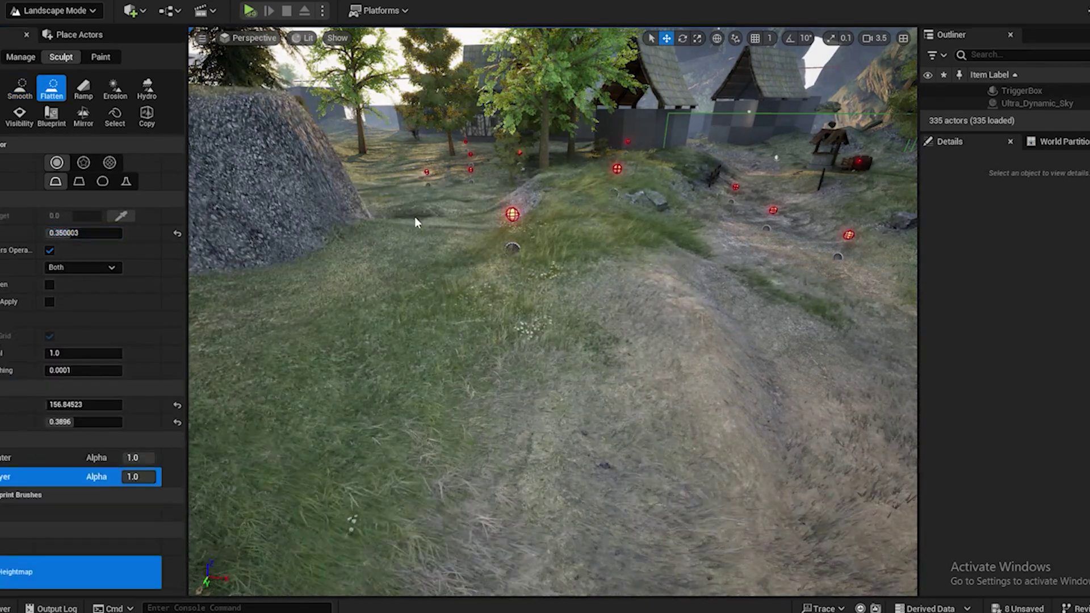
pyautogui.moveTo(417, 222)
pyautogui.mouseDown()
pyautogui.moveTo(449, 255)
pyautogui.moveTo(438, 560)
pyautogui.mouseUp()
pyautogui.scroll(-3, 533, 476)
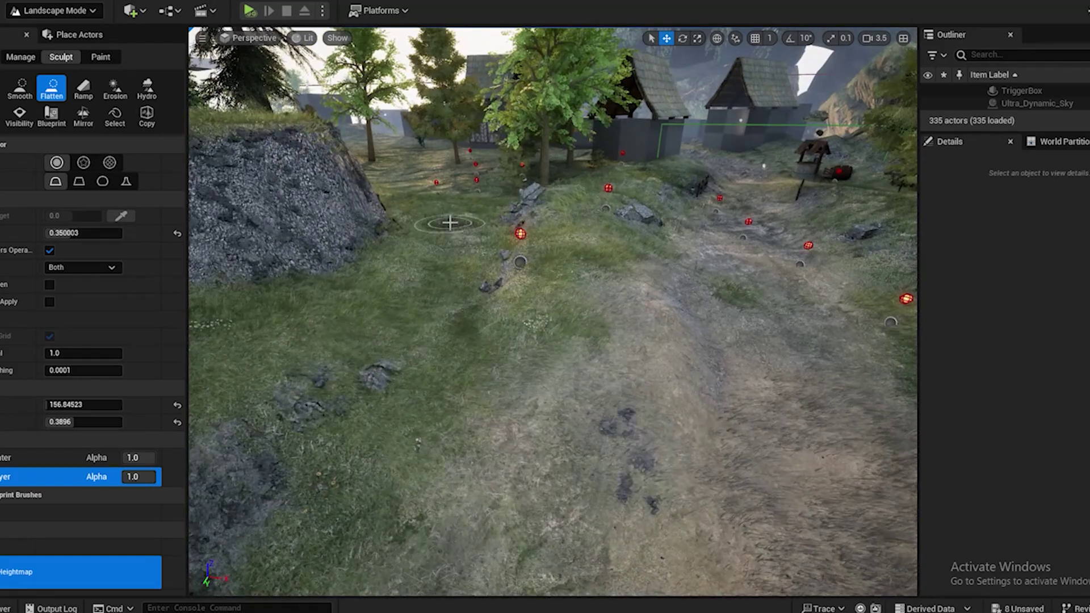
pyautogui.moveTo(449, 222); pyautogui.dragTo(599, 606)
pyautogui.scroll(-4, 674, 548)
# Flatten the dry-grass edge of the dirt path leading towards the village houses
pyautogui.moveTo(673, 547)
pyautogui.mouseDown(button='right')
pyautogui.moveTo(645, 499)
pyautogui.moveTo(560, 515)
pyautogui.mouseUp(button='right')
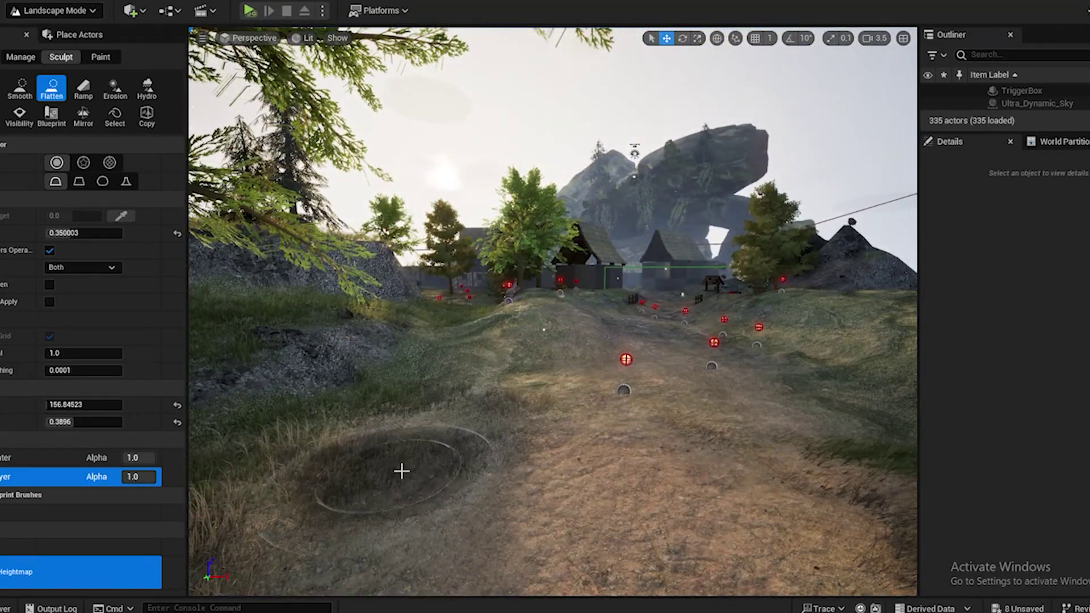
pyautogui.moveTo(435, 462); pyautogui.dragTo(442, 486)
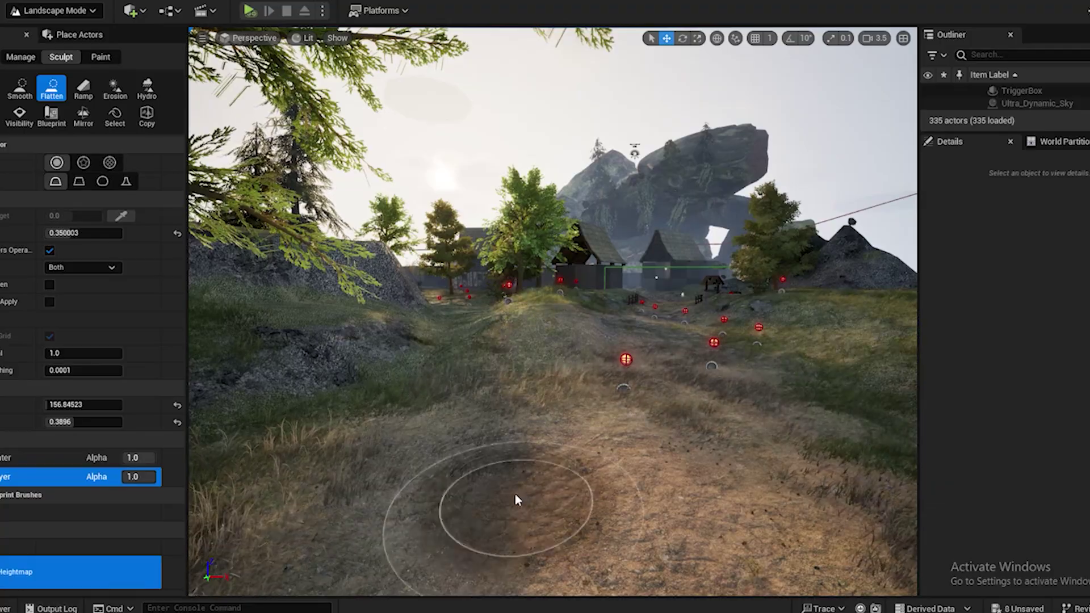
pyautogui.moveTo(517, 500); pyautogui.dragTo(533, 462, button='right')
pyautogui.moveTo(484, 357); pyautogui.dragTo(481, 349)
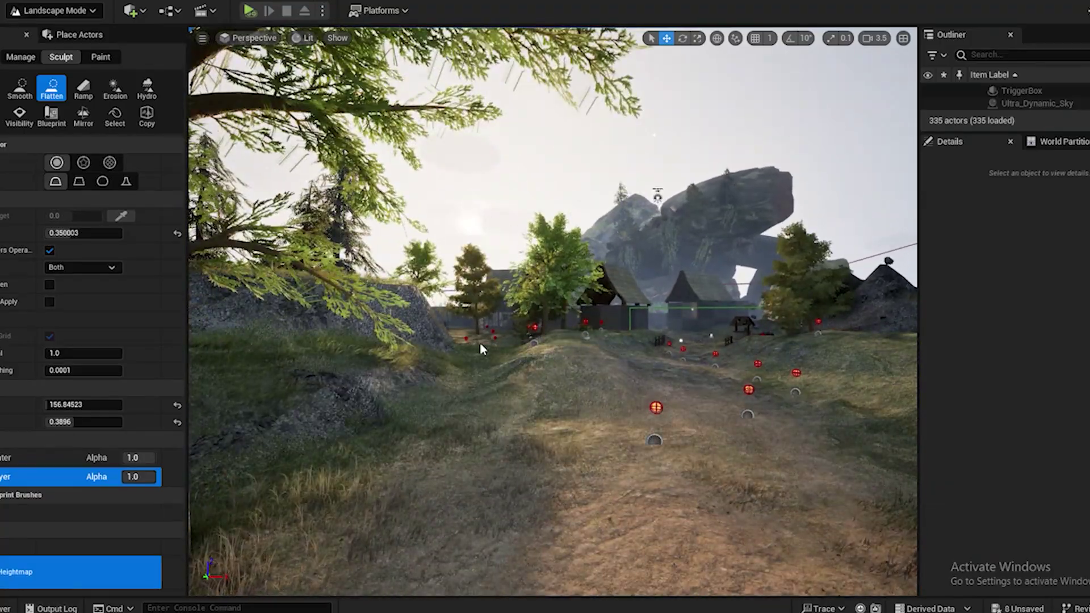
# Flatten the shaded grass under the trees along the foot of the rocky slope
pyautogui.moveTo(876, 584)
pyautogui.mouseDown(button='right')
pyautogui.moveTo(661, 580)
pyautogui.moveTo(860, 578)
pyautogui.moveTo(786, 576)
pyautogui.moveTo(798, 570)
pyautogui.mouseUp(button='right')
pyautogui.moveTo(647, 500); pyautogui.dragTo(744, 562, button='right')
pyautogui.moveTo(608, 462); pyautogui.dragTo(769, 471, button='right')
pyautogui.scroll(3, 608, 462)
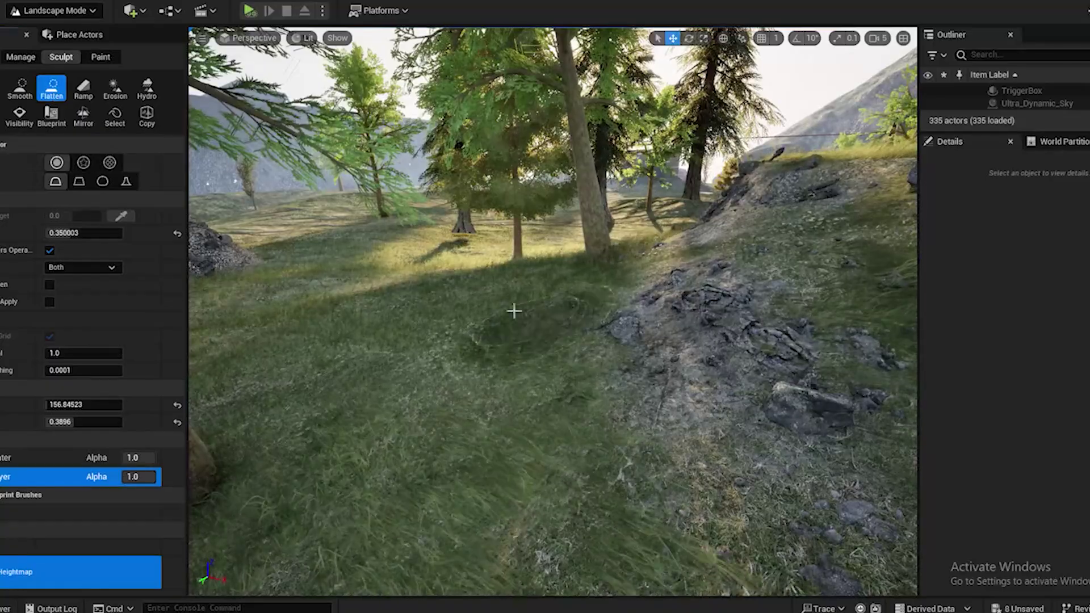
pyautogui.moveTo(604, 536)
pyautogui.mouseDown()
pyautogui.moveTo(588, 532)
pyautogui.moveTo(522, 281)
pyautogui.moveTo(494, 397)
pyautogui.moveTo(503, 444)
pyautogui.mouseUp()
pyautogui.scroll(-2, 503, 444)
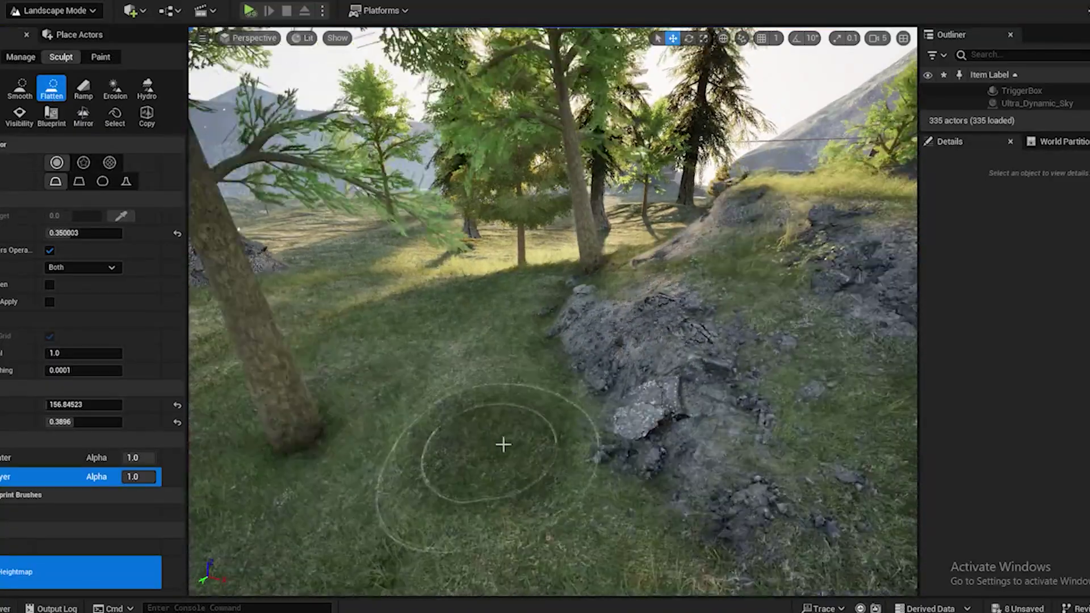
pyautogui.moveTo(504, 445); pyautogui.dragTo(641, 444, button='right')
pyautogui.moveTo(343, 265); pyautogui.dragTo(498, 435)
# Flatten the grassy ledge that runs between the lower and upper rock faces of the hill
pyautogui.moveTo(499, 436); pyautogui.dragTo(647, 545, button='right')
pyautogui.moveTo(763, 457); pyautogui.dragTo(787, 340, button='right')
pyautogui.moveTo(787, 506)
pyautogui.mouseDown()
pyautogui.moveTo(523, 423)
pyautogui.moveTo(725, 516)
pyautogui.mouseUp()
pyautogui.moveTo(724, 516); pyautogui.dragTo(545, 505, button='right')
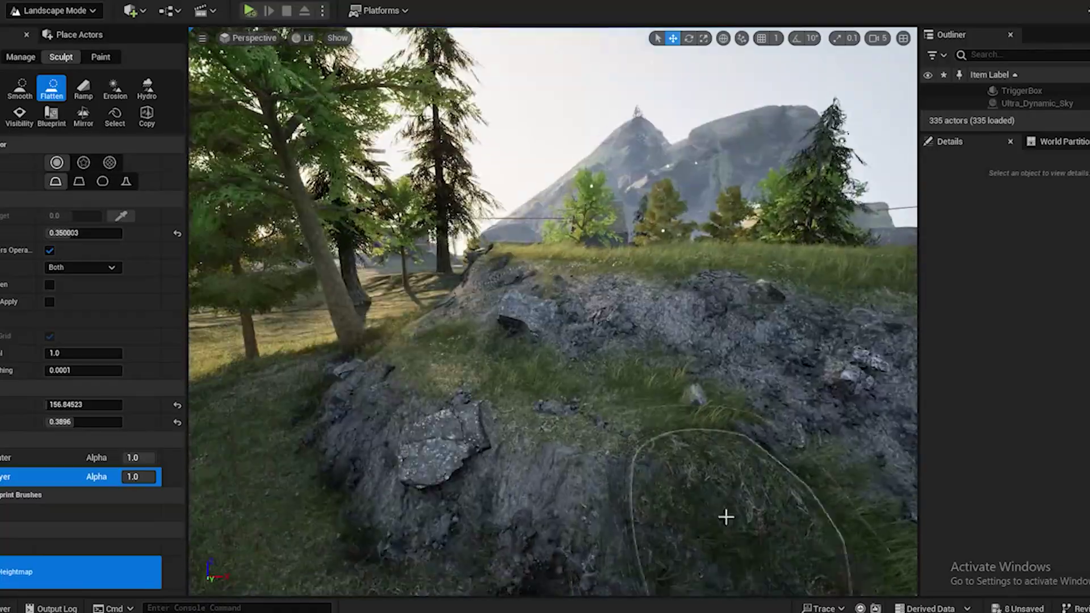
pyautogui.moveTo(724, 516); pyautogui.dragTo(620, 493)
pyautogui.moveTo(621, 493); pyautogui.dragTo(772, 499, button='right')
pyautogui.moveTo(772, 593)
pyautogui.mouseDown()
pyautogui.moveTo(573, 552)
pyautogui.moveTo(618, 458)
pyautogui.mouseUp()
# Flatten the grassy slope running alongside the long cliff near the half-buried rock
pyautogui.moveTo(618, 458)
pyautogui.mouseDown(button='right')
pyautogui.moveTo(738, 443)
pyautogui.moveTo(442, 499)
pyautogui.moveTo(573, 465)
pyautogui.moveTo(432, 467)
pyautogui.mouseUp(button='right')
pyautogui.moveTo(576, 467); pyautogui.dragTo(488, 519, button='right')
pyautogui.scroll(1, 593, 513)
pyautogui.moveTo(587, 518)
pyautogui.mouseDown(button='right')
pyautogui.moveTo(795, 511)
pyautogui.moveTo(613, 545)
pyautogui.moveTo(462, 522)
pyautogui.mouseUp(button='right')
pyautogui.scroll(3, 594, 516)
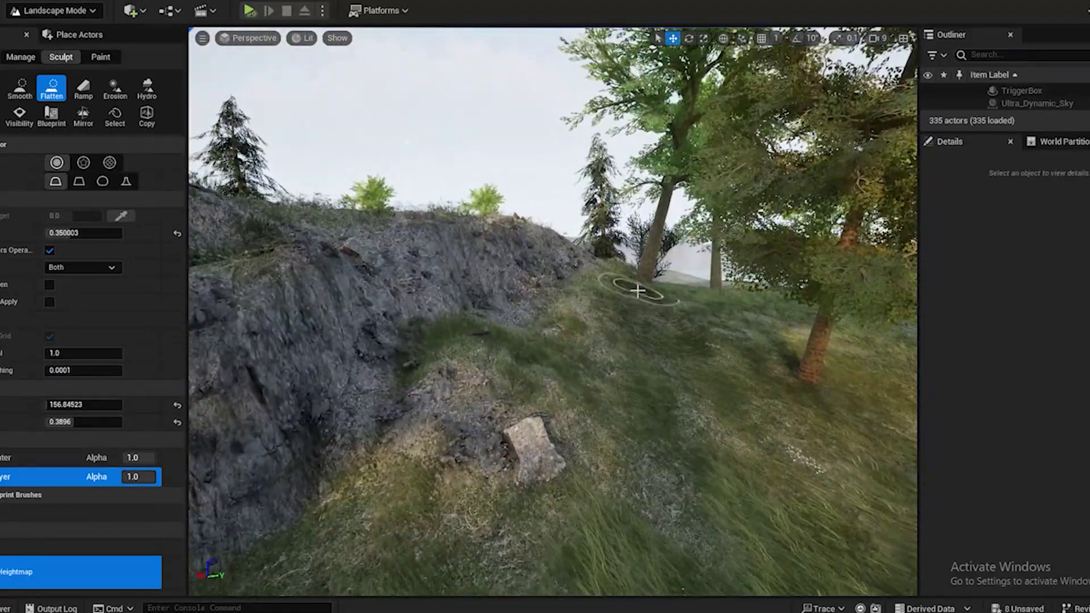
pyautogui.moveTo(430, 543)
pyautogui.mouseDown()
pyautogui.moveTo(450, 518)
pyautogui.moveTo(580, 579)
pyautogui.mouseUp()
# Switch to the Sculpt tool with the circular brush and shape the grassy ground beside the rocky mound facing the house
pyautogui.moveTo(555, 503); pyautogui.dragTo(737, 502, button='right')
pyautogui.moveTo(527, 529); pyautogui.dragTo(159, 525, button='right')
pyautogui.scroll(6, 527, 529)
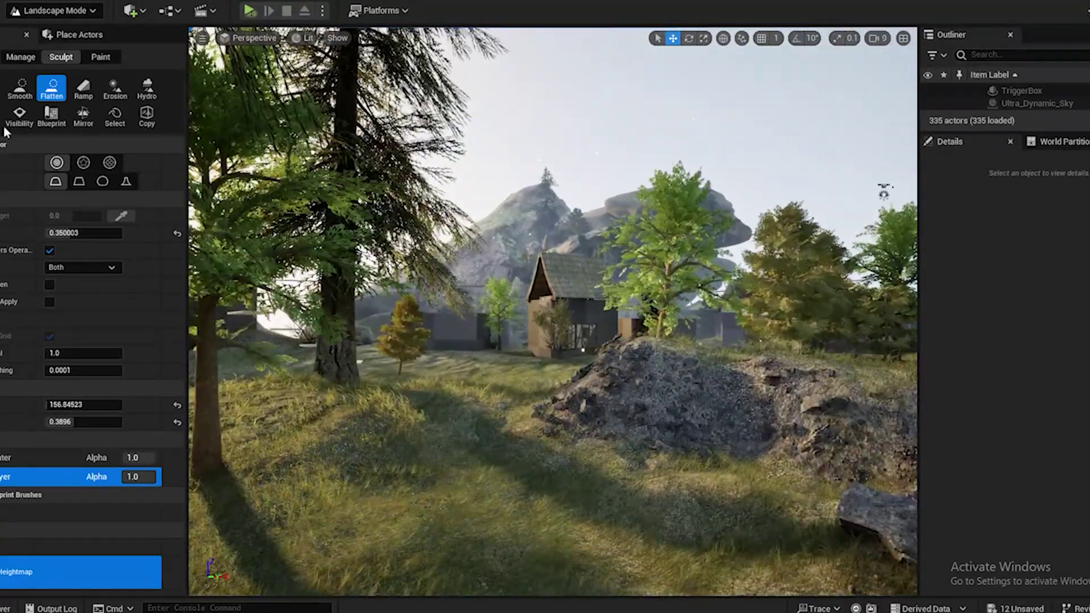
pyautogui.click(0, 116)
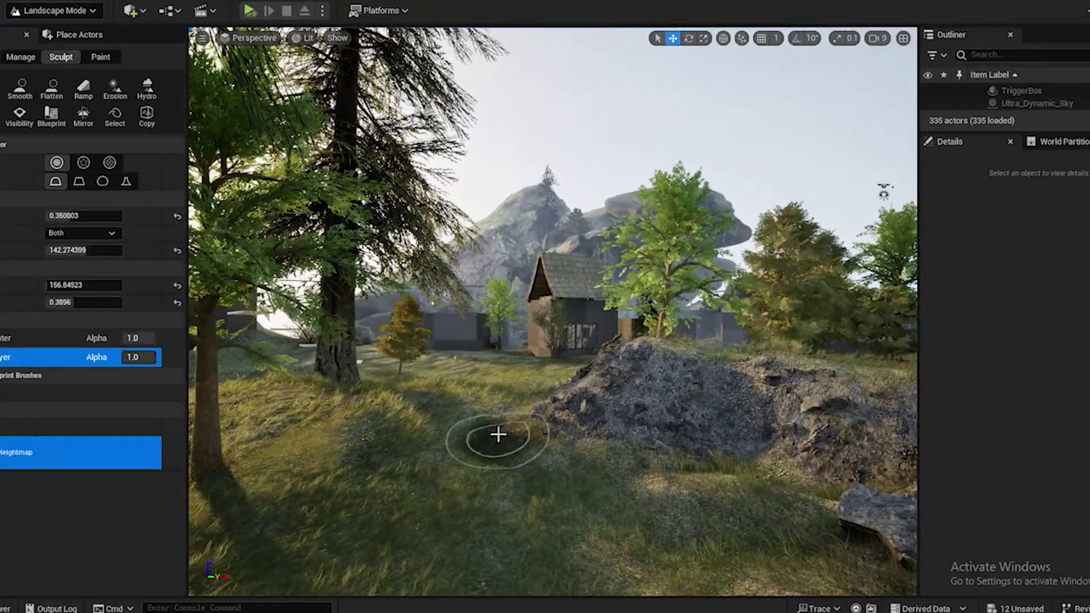
pyautogui.moveTo(635, 351); pyautogui.dragTo(627, 433)
pyautogui.moveTo(628, 433)
pyautogui.mouseDown(button='right')
pyautogui.moveTo(738, 423)
pyautogui.moveTo(591, 437)
pyautogui.mouseUp(button='right')
pyautogui.moveTo(591, 506); pyautogui.dragTo(631, 424)
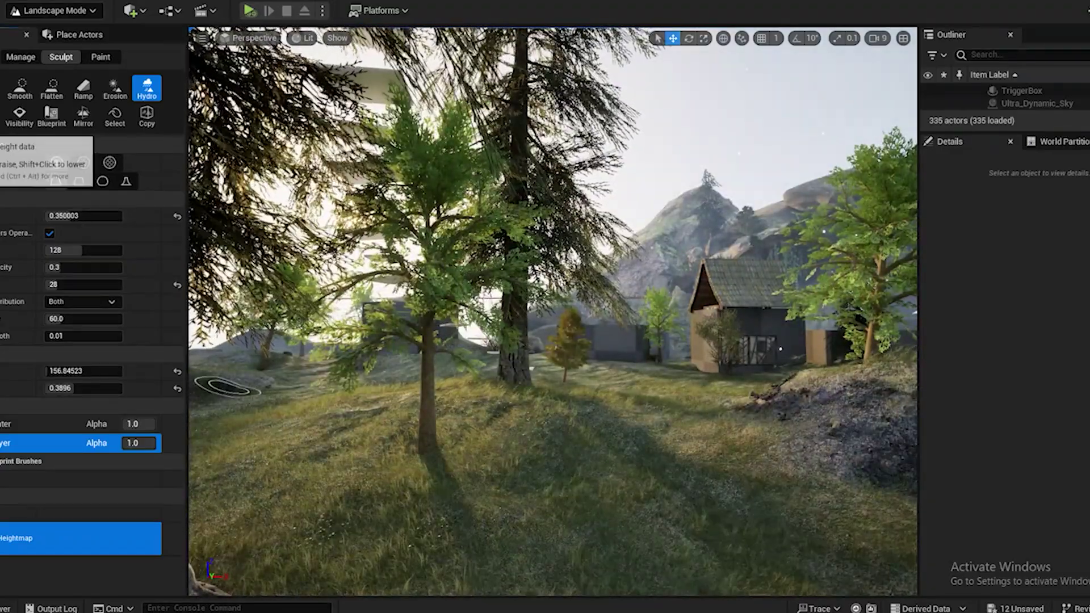
# Return to the Sculpt tool with the Blue-channel alpha brush at strength 0.412402 and texture the grass in front of the young tree
pyautogui.click(0, 90)
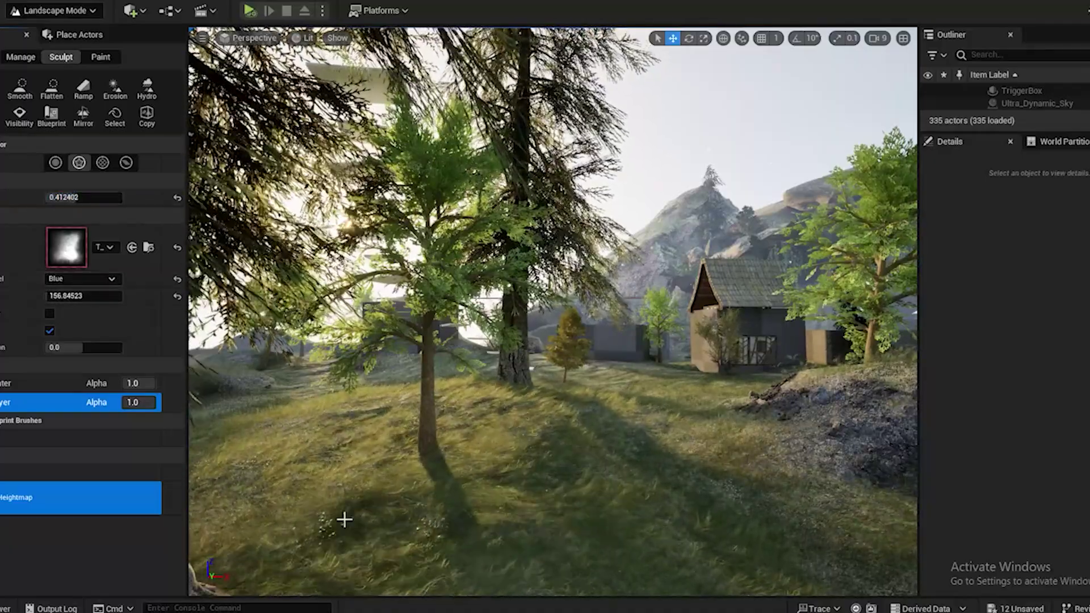
pyautogui.moveTo(399, 483)
pyautogui.mouseDown()
pyautogui.moveTo(303, 490)
pyautogui.moveTo(529, 440)
pyautogui.moveTo(535, 419)
pyautogui.moveTo(529, 512)
pyautogui.mouseUp()
pyautogui.moveTo(529, 512); pyautogui.dragTo(681, 539, button='right')
pyautogui.moveTo(529, 512)
pyautogui.mouseDown()
pyautogui.moveTo(550, 352)
pyautogui.moveTo(507, 394)
pyautogui.moveTo(512, 408)
pyautogui.mouseUp()
pyautogui.moveTo(512, 407); pyautogui.dragTo(414, 392, button='right')
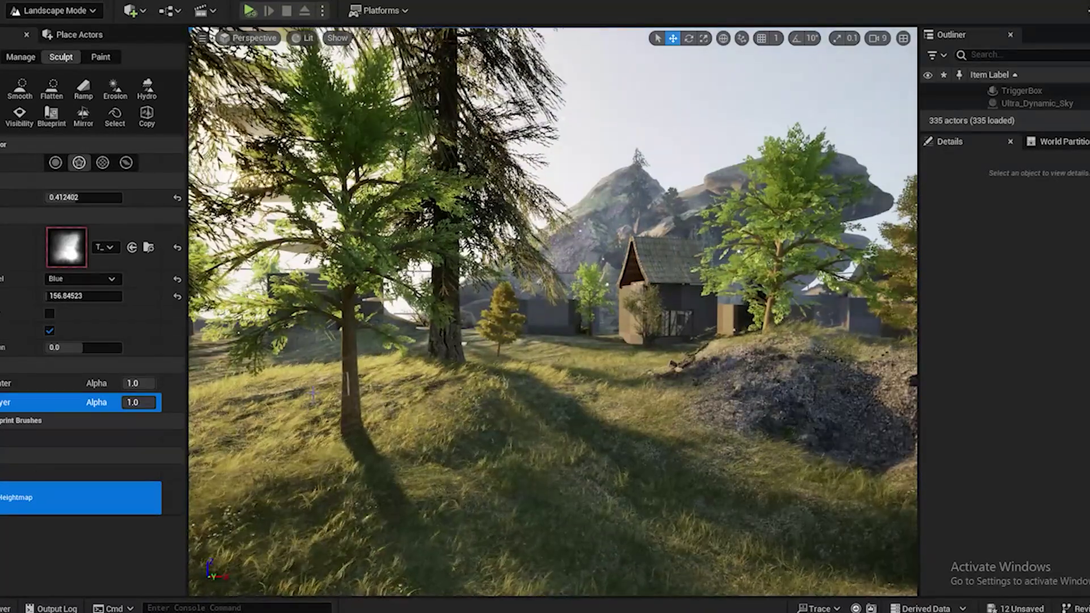
# Sculpt uneven alpha relief into the small grassy rise around the young tree and the spruce behind it
pyautogui.moveTo(313, 395); pyautogui.dragTo(301, 397)
pyautogui.moveTo(302, 397); pyautogui.dragTo(213, 402, button='right')
pyautogui.moveTo(526, 372); pyautogui.dragTo(449, 462)
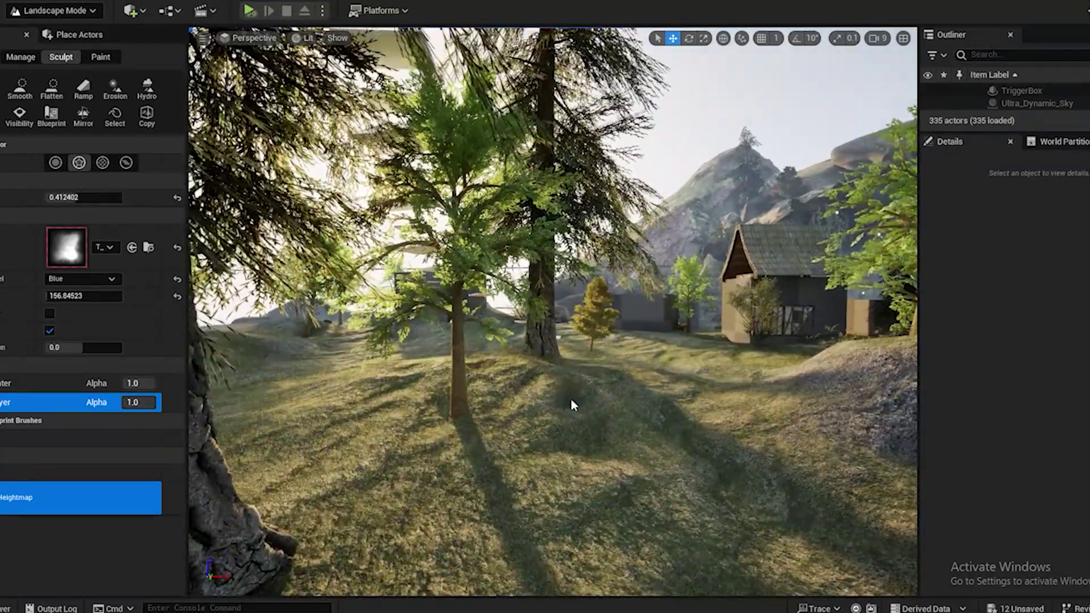
pyautogui.moveTo(571, 397)
pyautogui.mouseDown()
pyautogui.moveTo(444, 381)
pyautogui.moveTo(309, 401)
pyautogui.mouseUp()
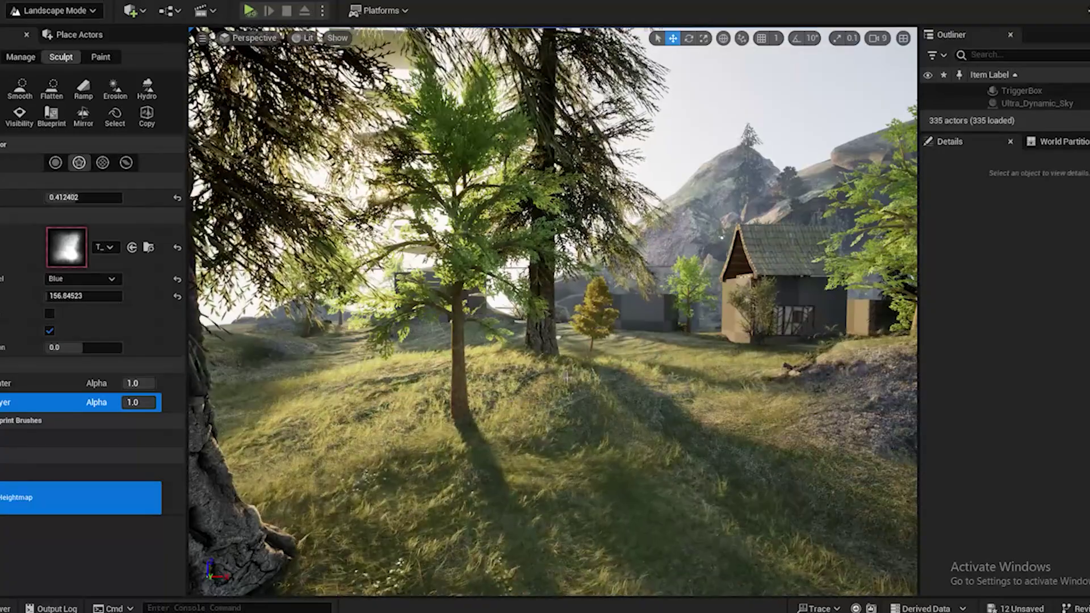
pyautogui.moveTo(567, 376); pyautogui.dragTo(580, 373)
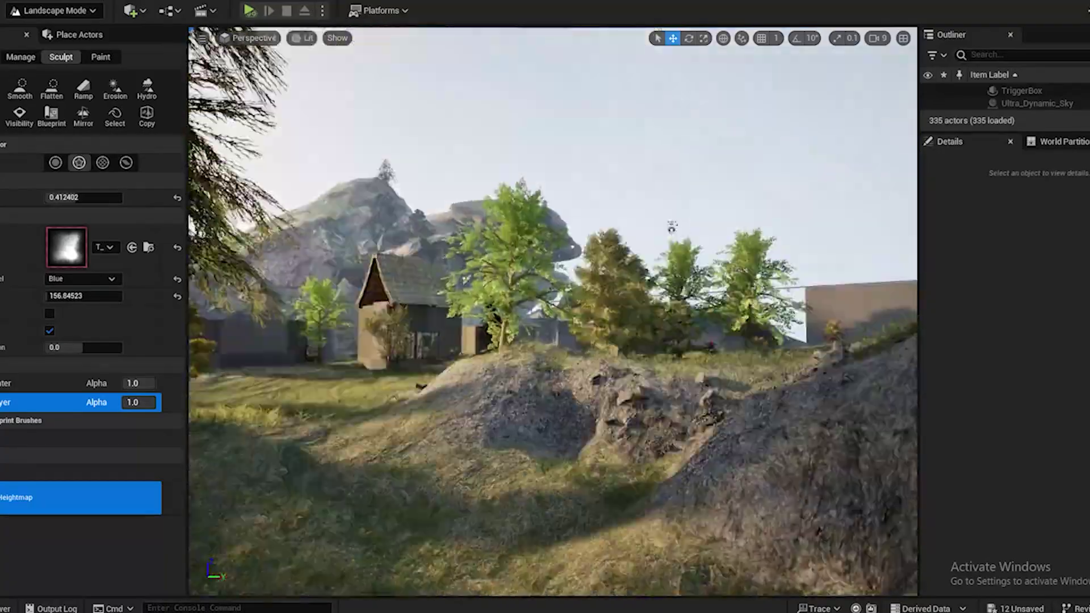
# Sculpt alpha-textured detail where the low rocky ridge meets the steep cliff, covering the ridge's upper edge
pyautogui.moveTo(666, 365); pyautogui.dragTo(667, 365, button='right')
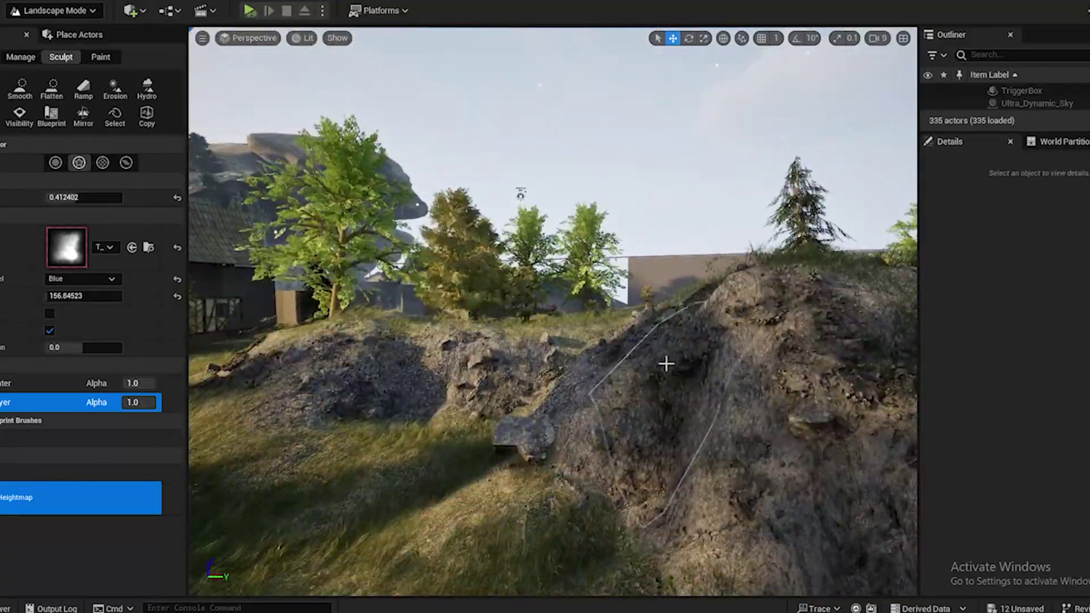
pyautogui.moveTo(498, 484); pyautogui.dragTo(511, 477, button='right')
pyautogui.moveTo(481, 352); pyautogui.dragTo(392, 350)
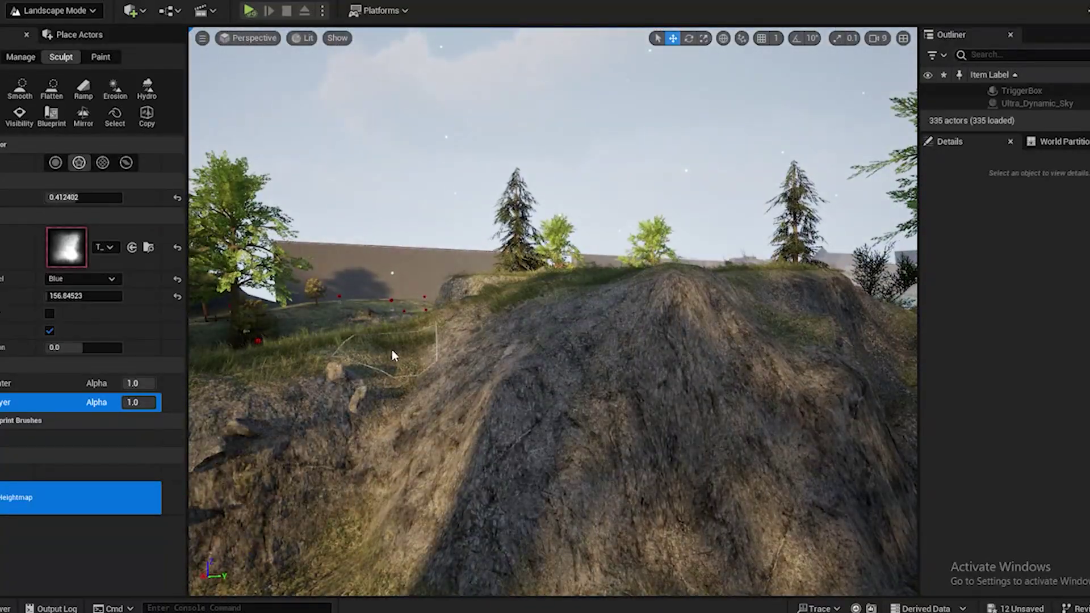
pyautogui.moveTo(432, 419); pyautogui.dragTo(505, 295, button='right')
pyautogui.moveTo(506, 294); pyautogui.dragTo(343, 332)
pyautogui.moveTo(343, 332); pyautogui.dragTo(577, 277, button='right')
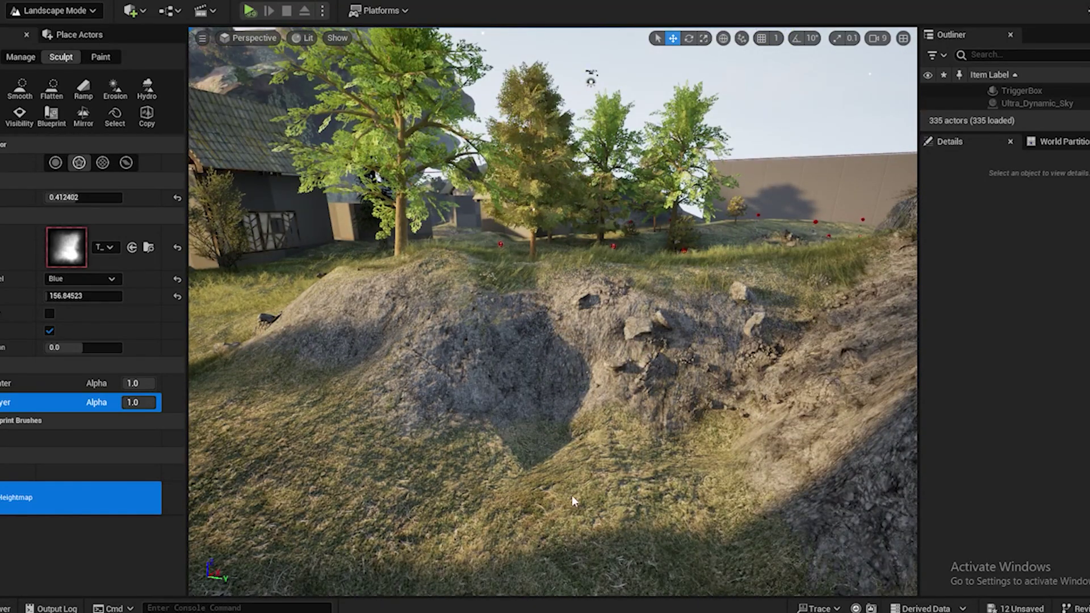
pyautogui.moveTo(644, 292); pyautogui.dragTo(643, 292, button='right')
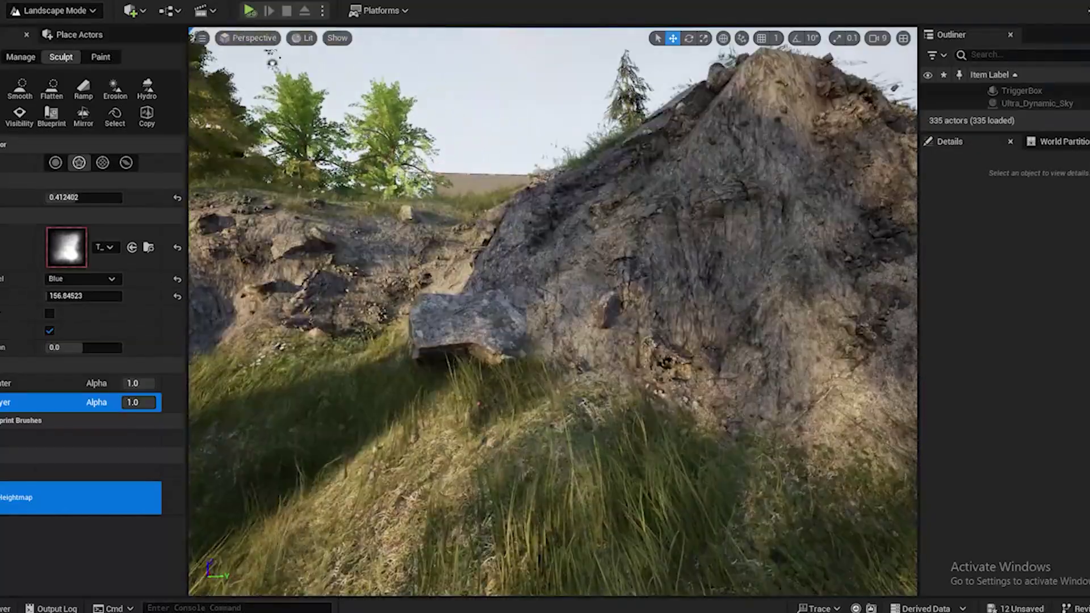
# Smooth the grassy ground at the foot of the low rocky ridge with the Smooth tool at strength 0.412402
pyautogui.click(52, 90)
pyautogui.click(21, 90)
pyautogui.moveTo(521, 448); pyautogui.dragTo(520, 448, button='right')
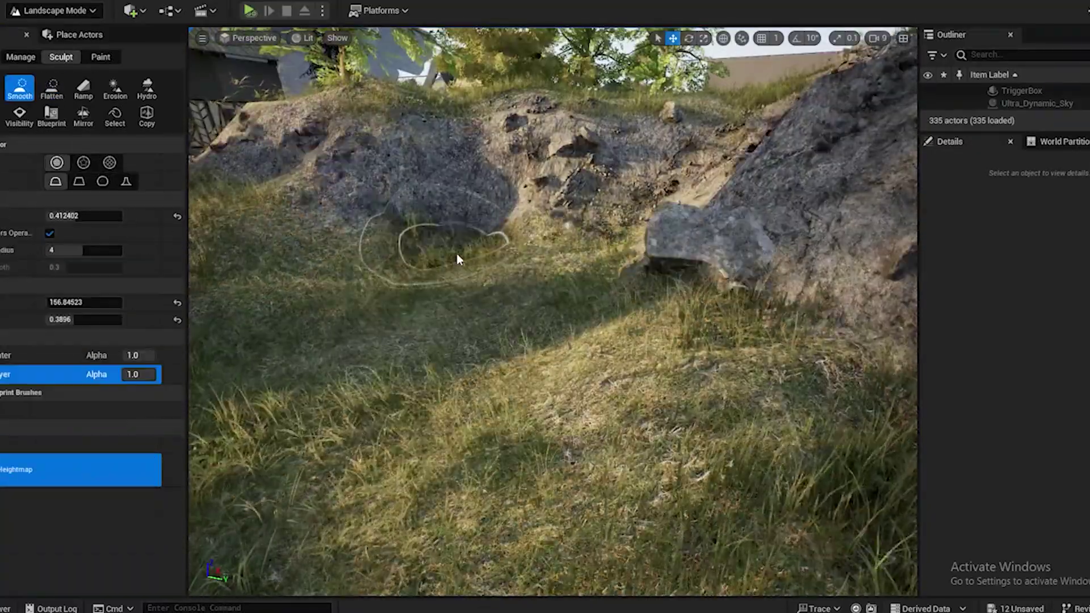
pyautogui.moveTo(457, 258); pyautogui.dragTo(469, 217)
pyautogui.moveTo(469, 217)
pyautogui.mouseDown(button='right')
pyautogui.moveTo(538, 335)
pyautogui.moveTo(523, 287)
pyautogui.moveTo(602, 296)
pyautogui.mouseUp(button='right')
pyautogui.moveTo(602, 295); pyautogui.dragTo(637, 299)
pyautogui.moveTo(637, 299); pyautogui.dragTo(637, 299, button='right')
# Switch from Landscape to Selection mode and save the unsaved packages
pyautogui.click(54, 10)
pyautogui.click(57, 26)
pyautogui.click(26, 149)
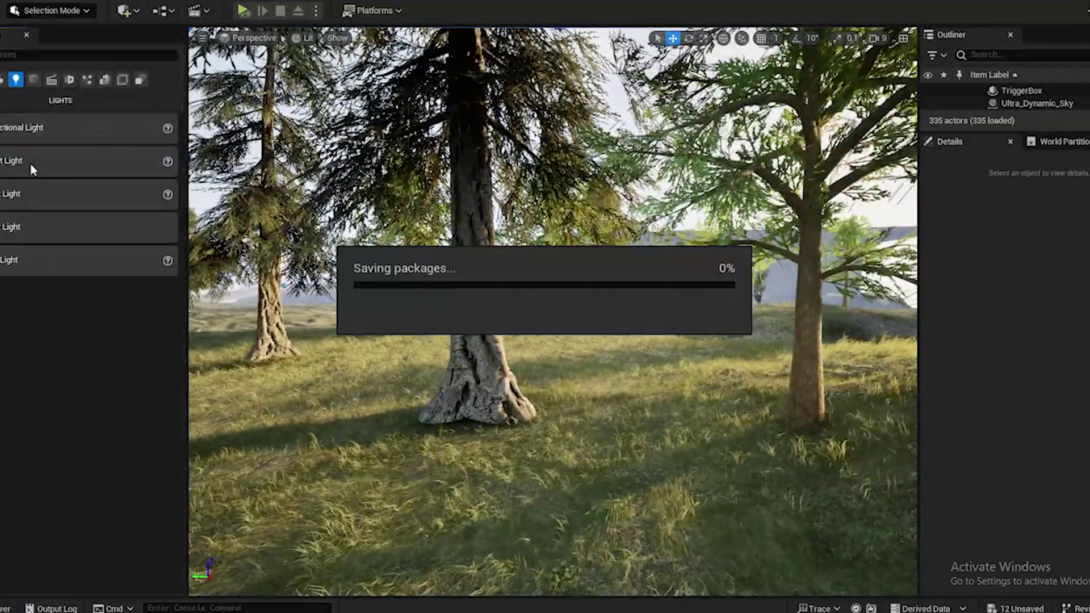
# Select the slender broadleaf tree beside the large trunk and examine the terrain between the cliff, the trees and the houses
pyautogui.moveTo(579, 361); pyautogui.dragTo(579, 361, button='right')
pyautogui.click(579, 361)
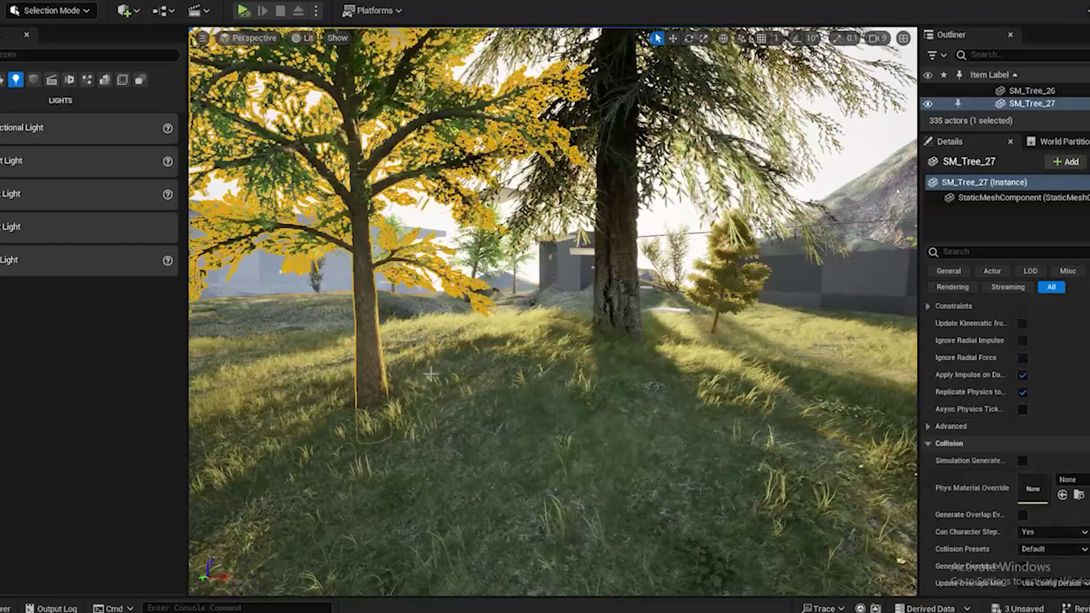
pyautogui.press('f')
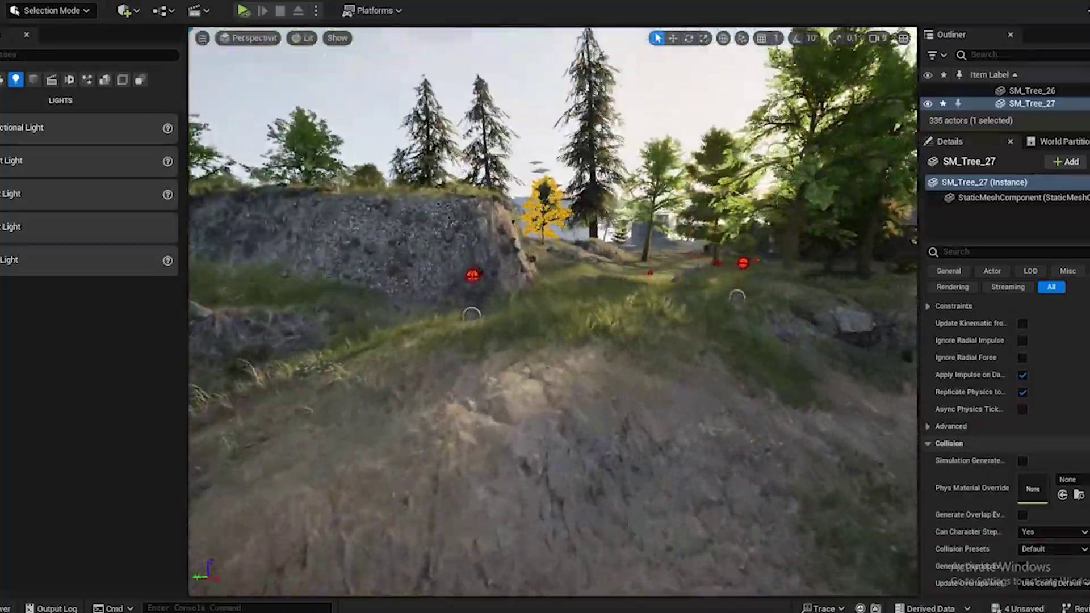
pyautogui.moveTo(552, 311); pyautogui.dragTo(412, 457, button='right')
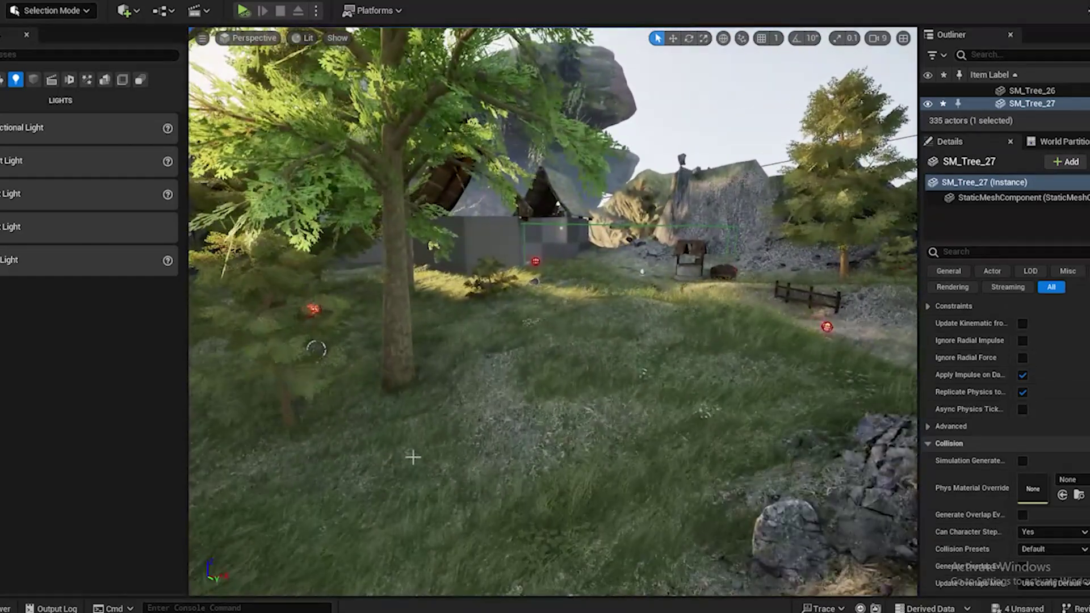
# Return to Landscape sculpting and texture the grassy slope near the boulder using the alpha brush at strength 0.602799 and size 295.410339
pyautogui.click(44, 12)
pyautogui.click(66, 45)
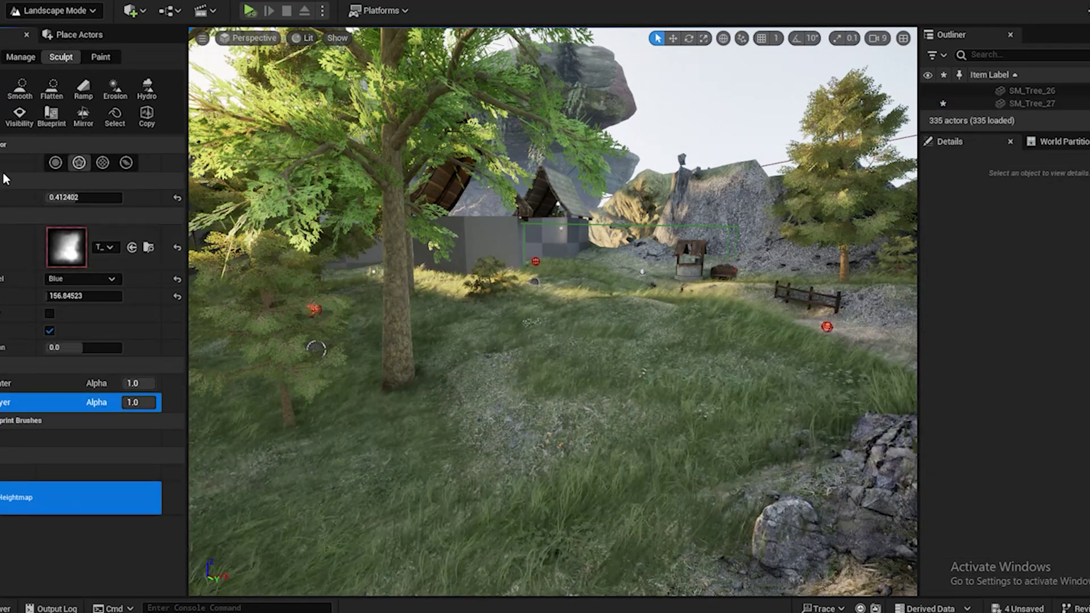
pyautogui.moveTo(83, 197); pyautogui.dragTo(91, 197)
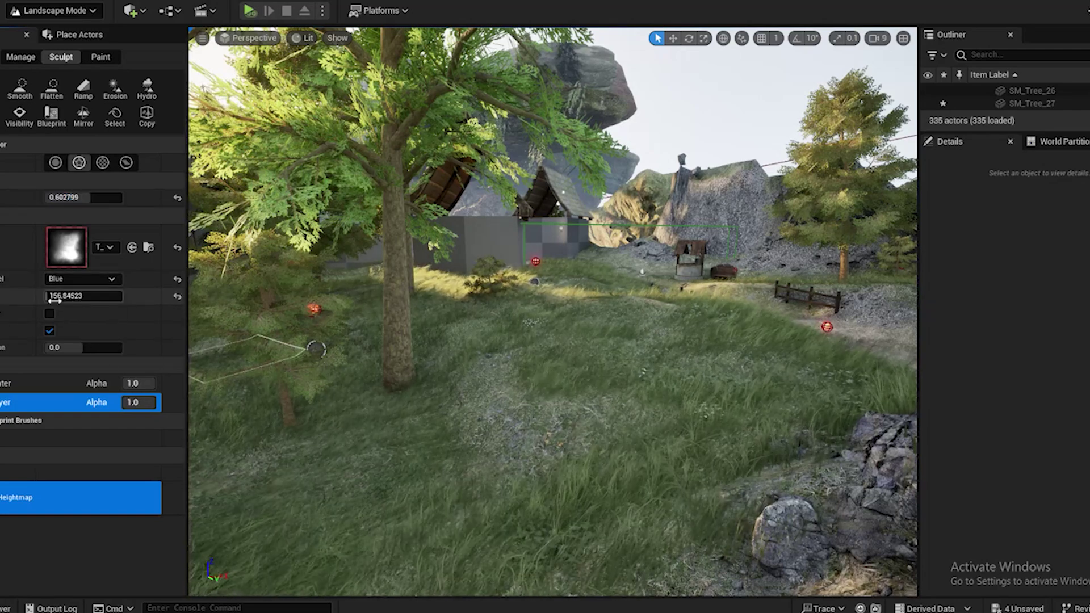
pyautogui.moveTo(51, 296); pyautogui.dragTo(50, 296)
pyautogui.moveTo(577, 318)
pyautogui.mouseDown()
pyautogui.moveTo(637, 322)
pyautogui.moveTo(727, 387)
pyautogui.moveTo(652, 443)
pyautogui.mouseUp()
pyautogui.moveTo(653, 448)
pyautogui.mouseDown(button='right')
pyautogui.moveTo(823, 482)
pyautogui.moveTo(715, 454)
pyautogui.mouseUp(button='right')
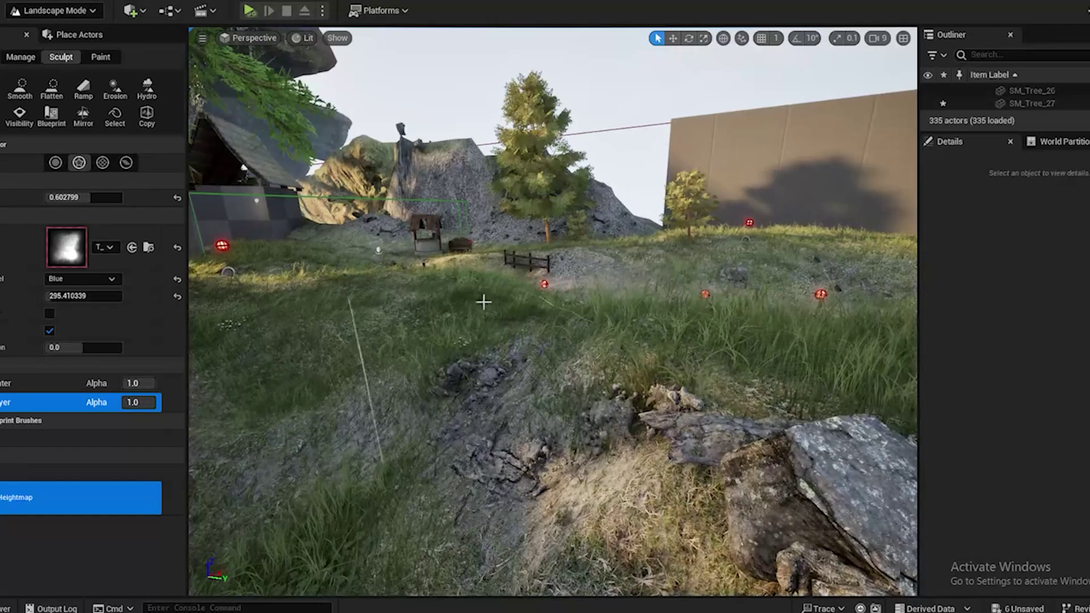
pyautogui.moveTo(227, 290); pyautogui.dragTo(438, 366)
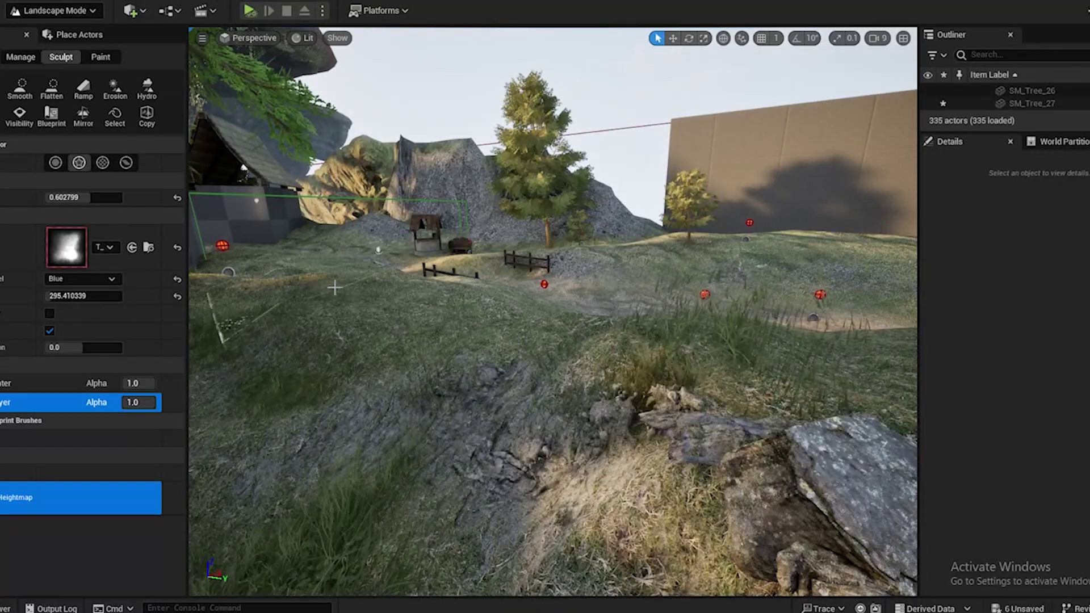
pyautogui.moveTo(492, 419); pyautogui.dragTo(462, 385, button='right')
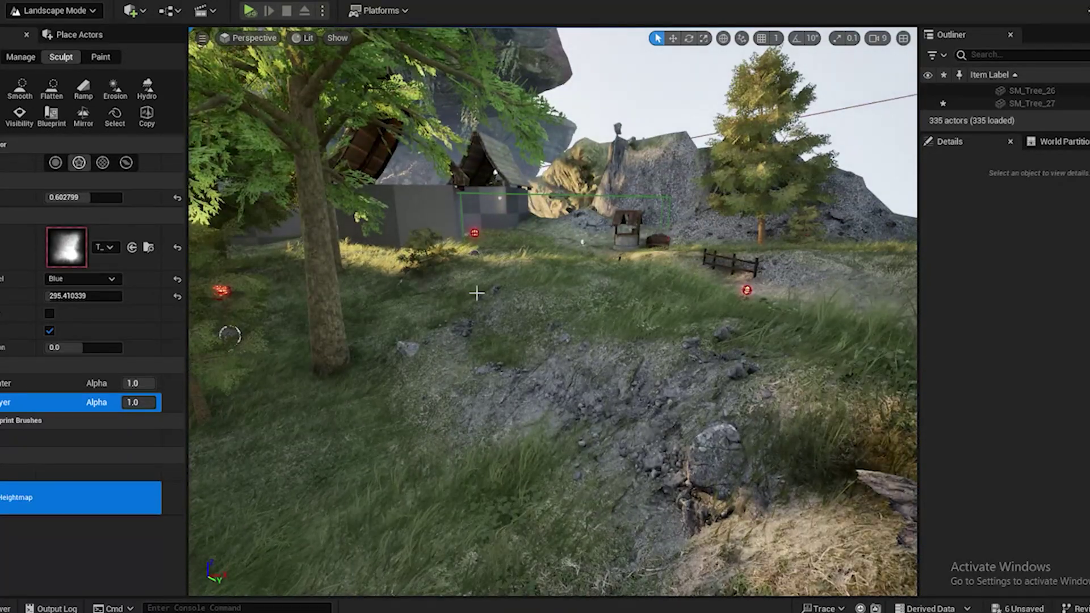
pyautogui.moveTo(478, 272)
pyautogui.mouseDown()
pyautogui.moveTo(623, 338)
pyautogui.moveTo(623, 295)
pyautogui.moveTo(523, 414)
pyautogui.mouseUp()
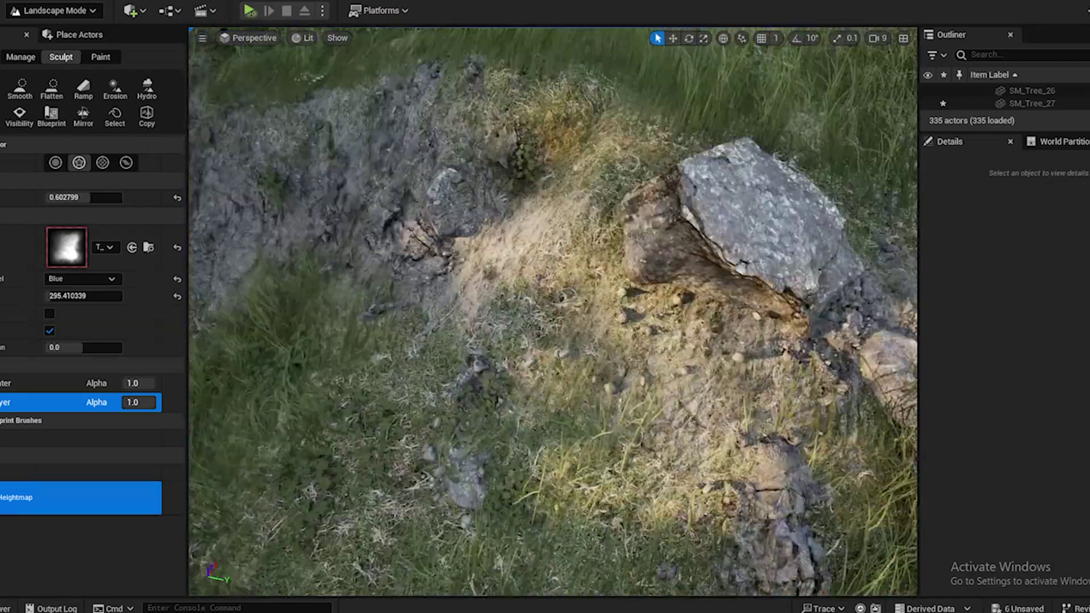
# Sculpt uneven alpha relief into the grassy mound in front of the nearest house, beside the dirt path
pyautogui.moveTo(524, 414)
pyautogui.mouseDown(button='right')
pyautogui.moveTo(518, 363)
pyautogui.moveTo(446, 370)
pyautogui.moveTo(386, 354)
pyautogui.moveTo(472, 408)
pyautogui.moveTo(484, 384)
pyautogui.moveTo(295, 377)
pyautogui.mouseUp(button='right')
pyautogui.moveTo(499, 383)
pyautogui.mouseDown(button='right')
pyautogui.moveTo(639, 382)
pyautogui.moveTo(632, 392)
pyautogui.mouseUp(button='right')
pyautogui.scroll(-5, 631, 392)
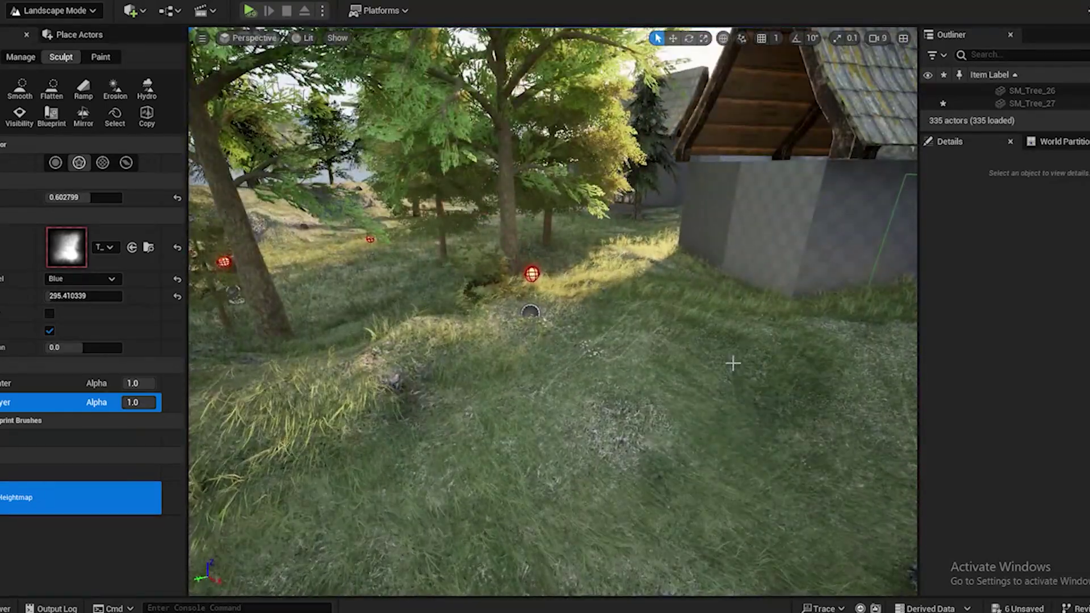
pyautogui.moveTo(732, 362); pyautogui.dragTo(823, 335, button='right')
pyautogui.moveTo(718, 418); pyautogui.dragTo(724, 418, button='right')
pyautogui.moveTo(718, 419)
pyautogui.mouseDown(button='middle')
pyautogui.moveTo(738, 346)
pyautogui.moveTo(761, 462)
pyautogui.moveTo(737, 442)
pyautogui.moveTo(596, 435)
pyautogui.moveTo(550, 354)
pyautogui.mouseUp(button='middle')
pyautogui.moveTo(679, 384)
pyautogui.keyDown('shift'); pyautogui.mouseDown()
pyautogui.moveTo(659, 364)
pyautogui.moveTo(556, 441)
pyautogui.moveTo(659, 344)
pyautogui.moveTo(445, 484)
pyautogui.moveTo(669, 375)
pyautogui.moveTo(574, 411)
pyautogui.moveTo(492, 394)
pyautogui.mouseUp(); pyautogui.keyUp('shift')
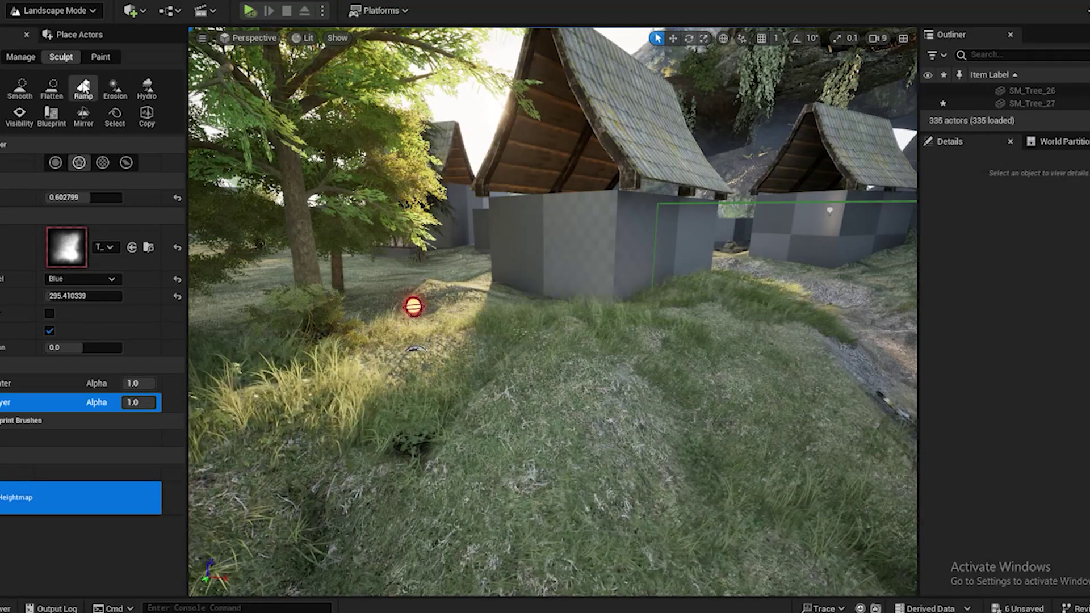
# Apply Hydro erosion at strength 0.602799 to the grassy mound before the house and the ground around the large tree
pyautogui.click(147, 88)
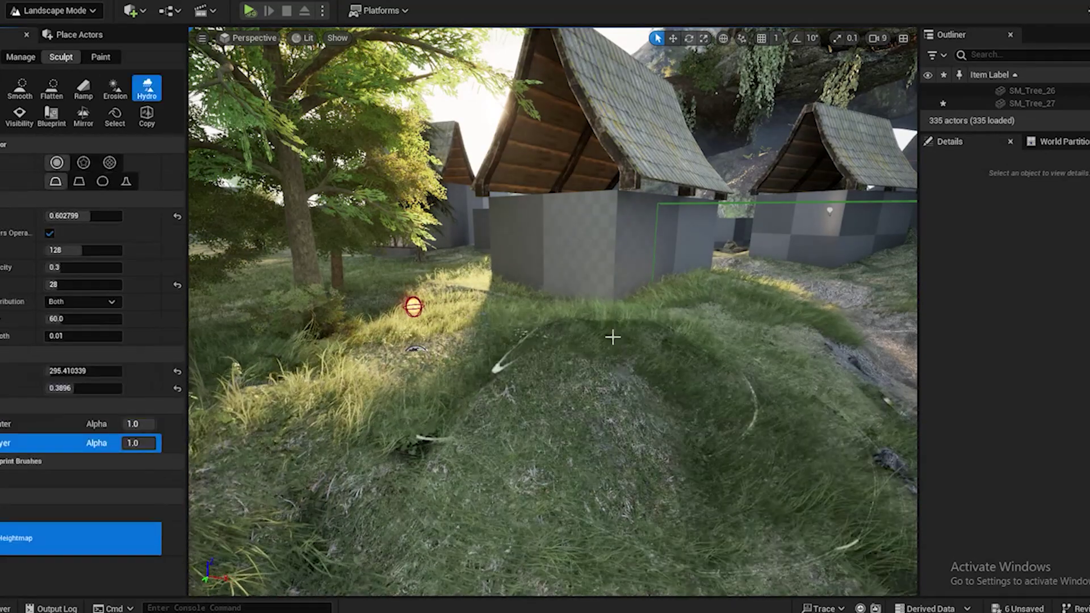
pyautogui.moveTo(369, 442)
pyautogui.mouseDown()
pyautogui.moveTo(349, 362)
pyautogui.moveTo(373, 413)
pyautogui.moveTo(637, 474)
pyautogui.mouseUp()
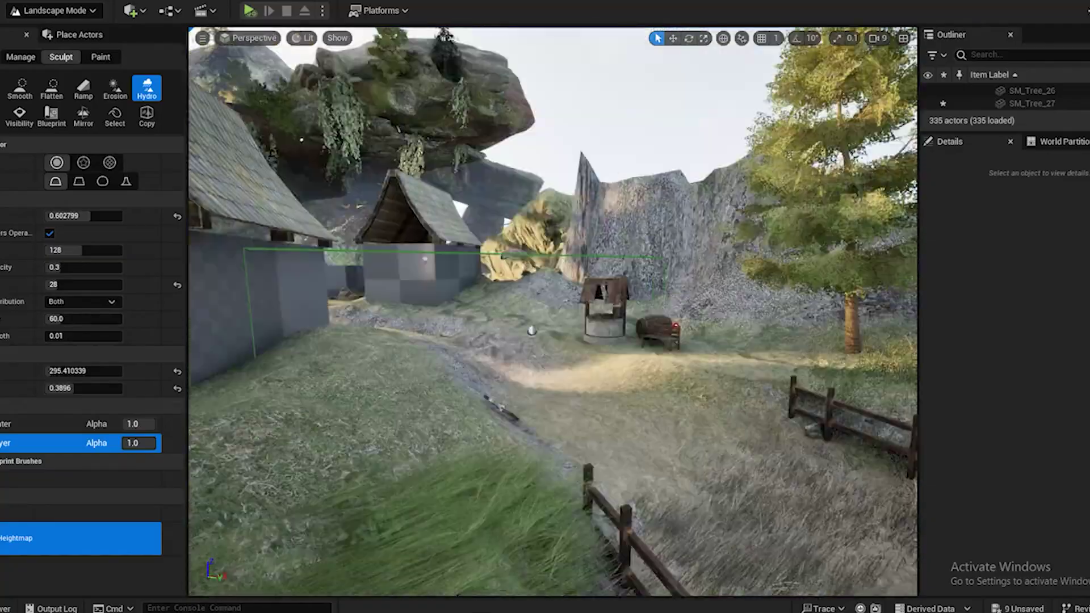
pyautogui.moveTo(553, 312); pyautogui.dragTo(284, 312, button='right')
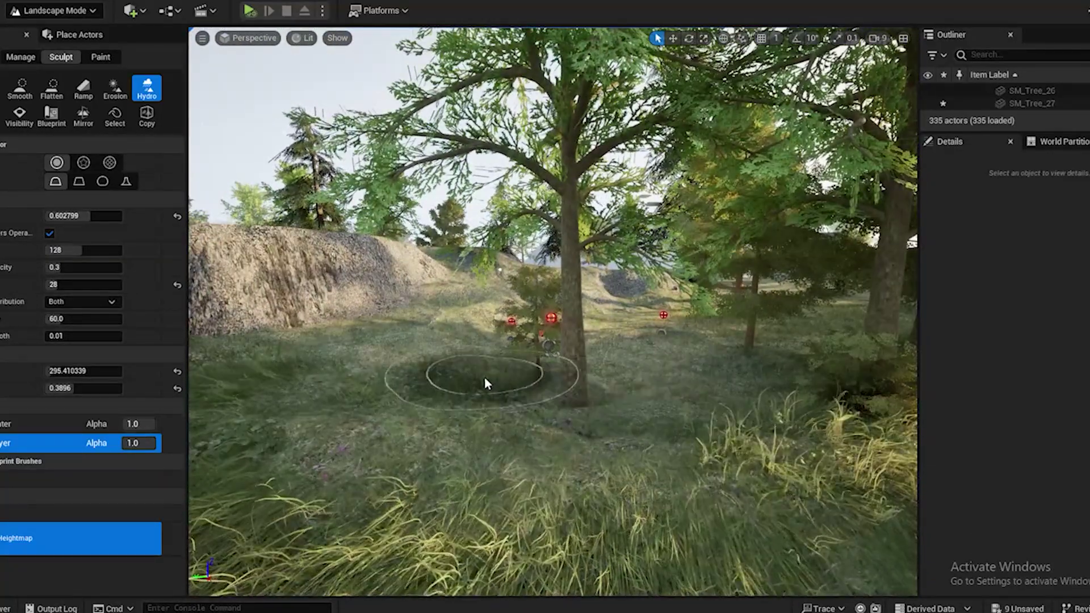
pyautogui.moveTo(602, 390); pyautogui.dragTo(749, 408)
pyautogui.moveTo(683, 351)
pyautogui.mouseDown(button='right')
pyautogui.moveTo(710, 329)
pyautogui.moveTo(624, 307)
pyautogui.moveTo(531, 315)
pyautogui.moveTo(510, 290)
pyautogui.moveTo(489, 307)
pyautogui.moveTo(641, 309)
pyautogui.moveTo(676, 467)
pyautogui.mouseUp(button='right')
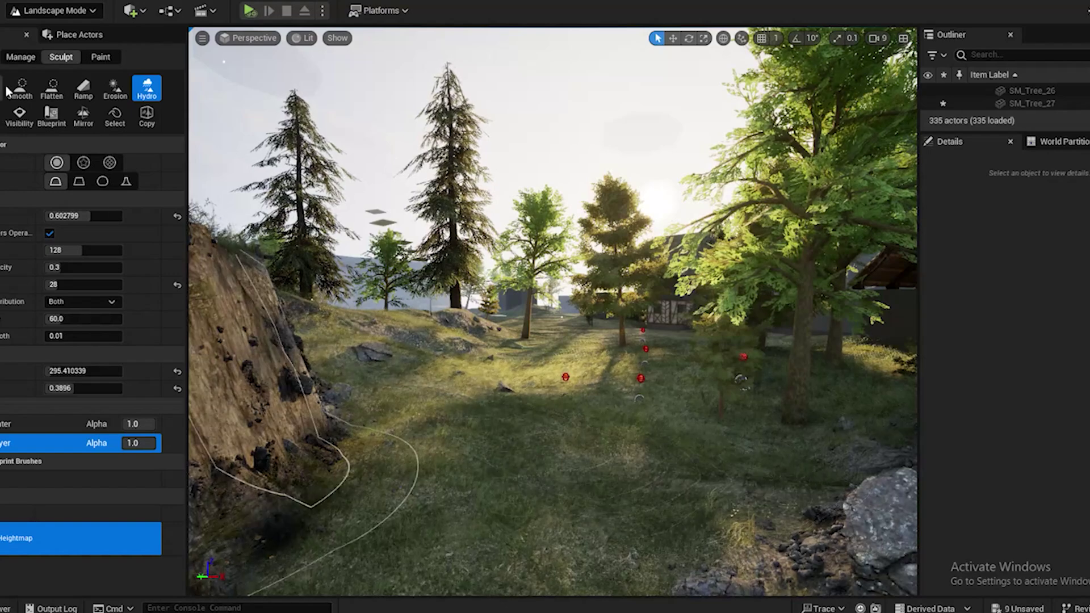
# Sculpt the ground along the foot of the rocky bank with a circular brush at strength 0.409202, size 55.0 and falloff 0.094401
pyautogui.click(64, 57)
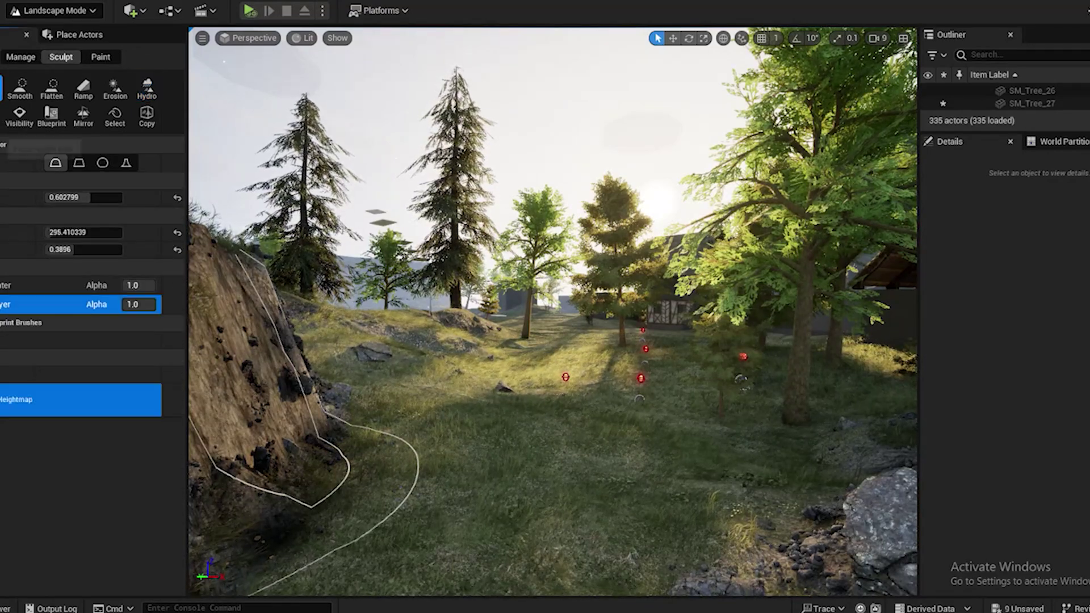
pyautogui.click(0, 89)
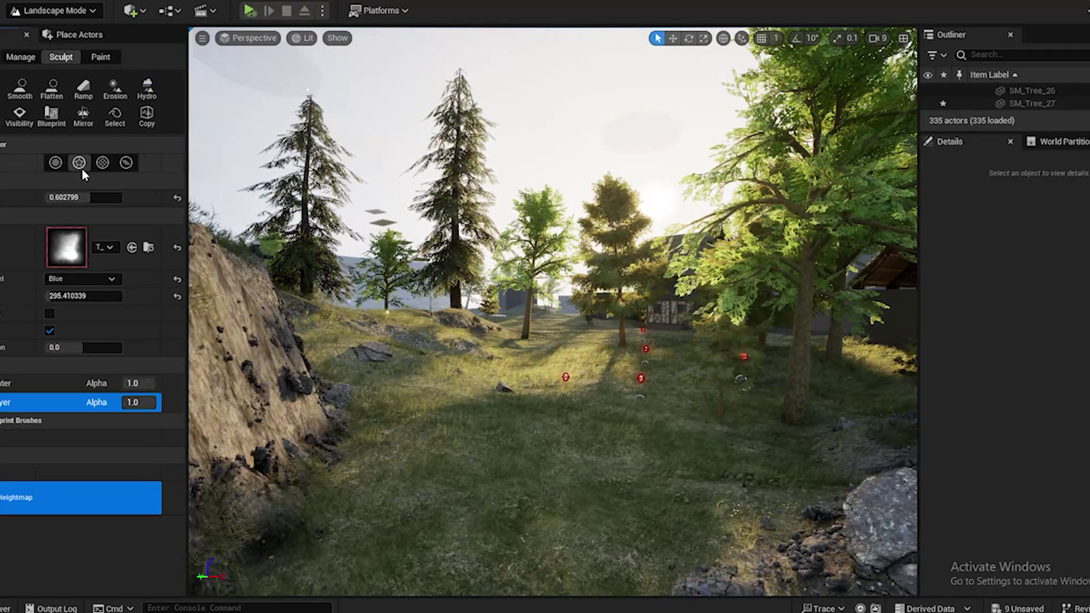
pyautogui.click(55, 163)
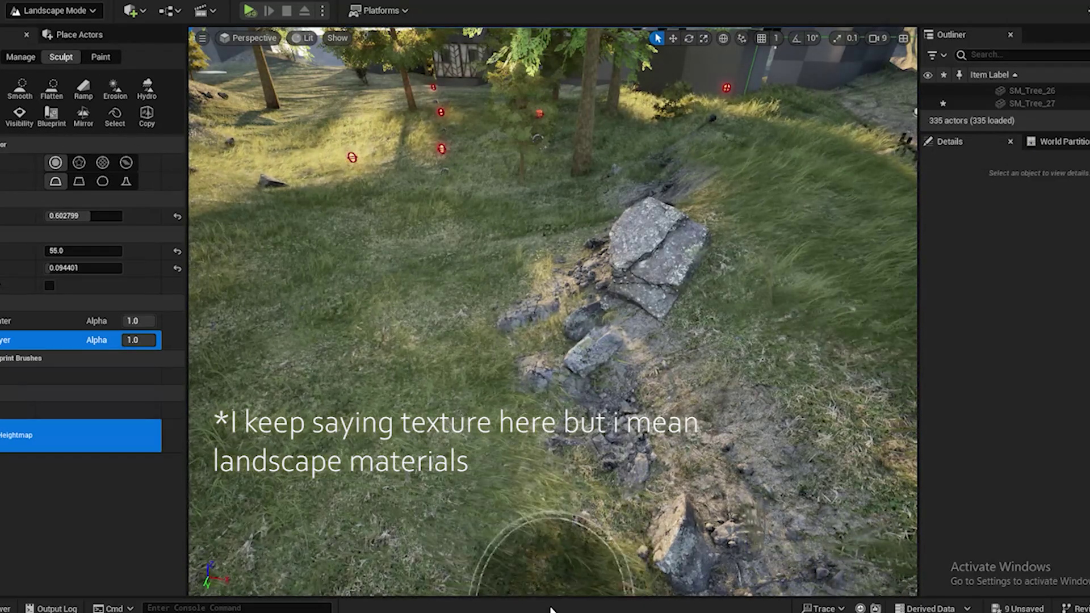
pyautogui.moveTo(532, 504)
pyautogui.mouseDown(button='right')
pyautogui.moveTo(532, 520)
pyautogui.moveTo(630, 531)
pyautogui.moveTo(530, 489)
pyautogui.moveTo(527, 468)
pyautogui.moveTo(494, 504)
pyautogui.mouseUp(button='right')
pyautogui.scroll(2, 494, 503)
pyautogui.scroll(-2, 573, 464)
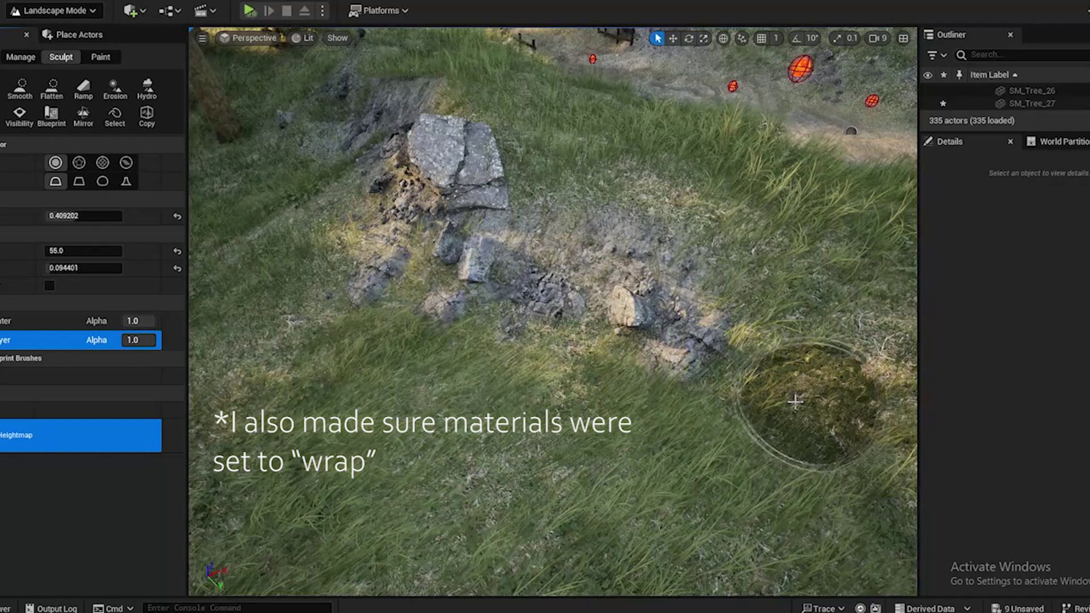
pyautogui.moveTo(795, 402); pyautogui.dragTo(703, 416)
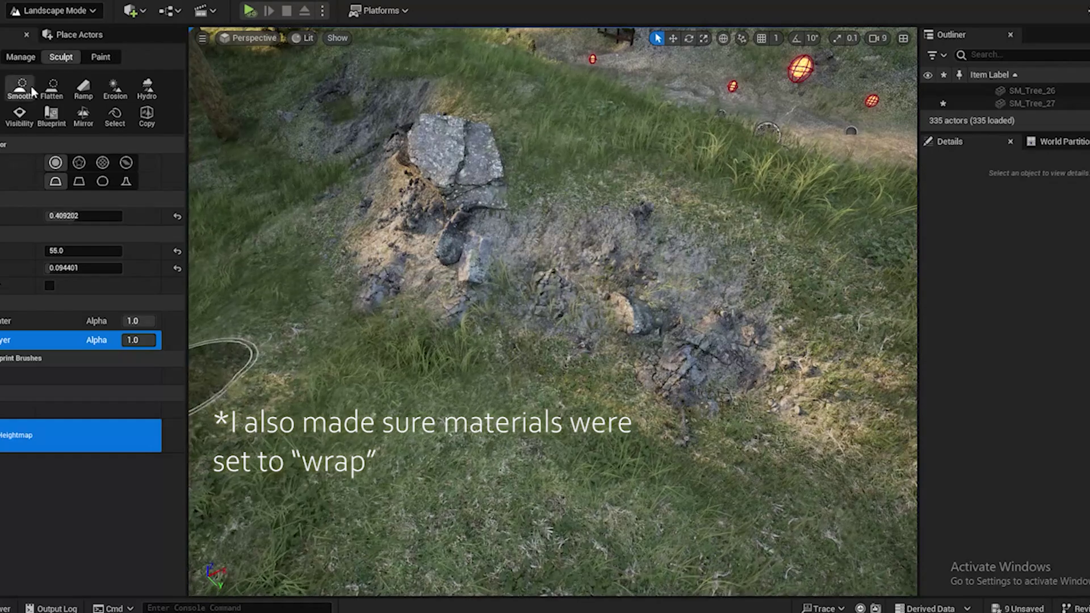
# Set up landscape painting with the Puddles layer and a circular brush of size 55.0 and falloff 0.0
pyautogui.click(105, 58)
pyautogui.scroll(-8, 34, 511)
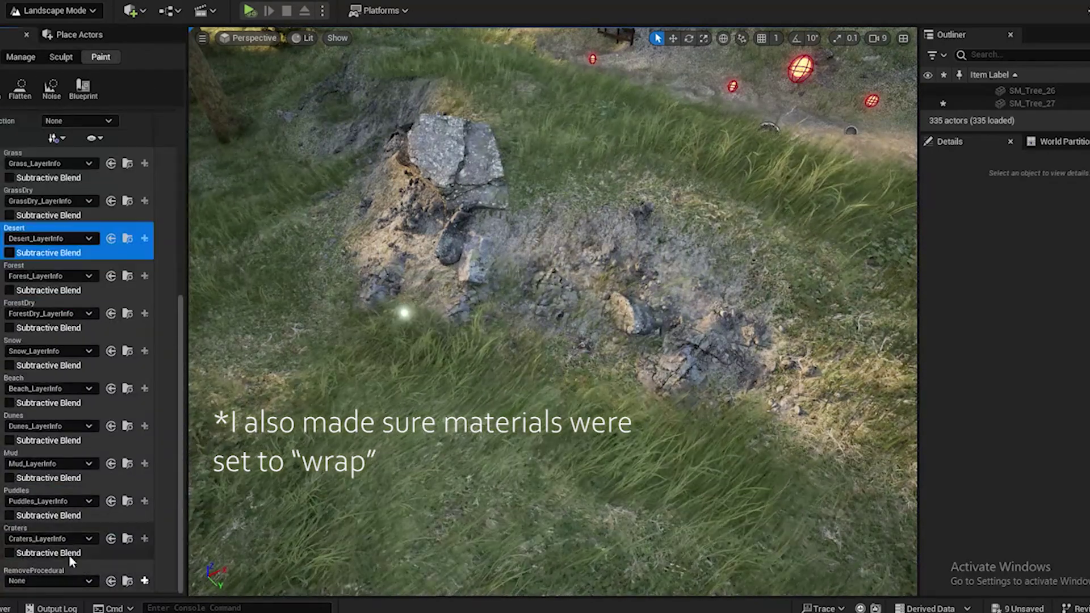
pyautogui.click(3, 504)
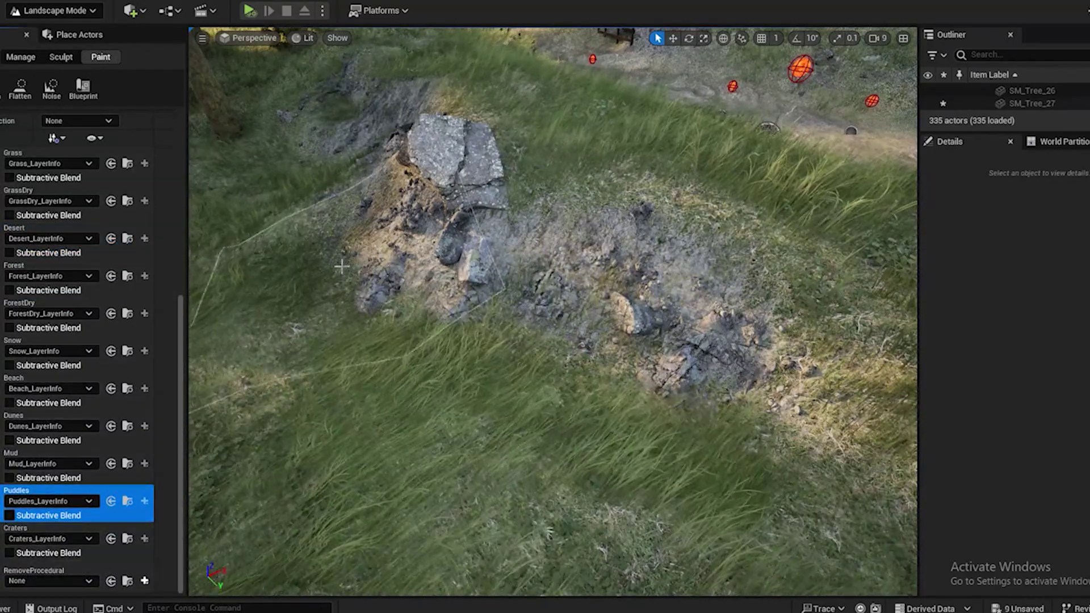
pyautogui.scroll(10, 71, 318)
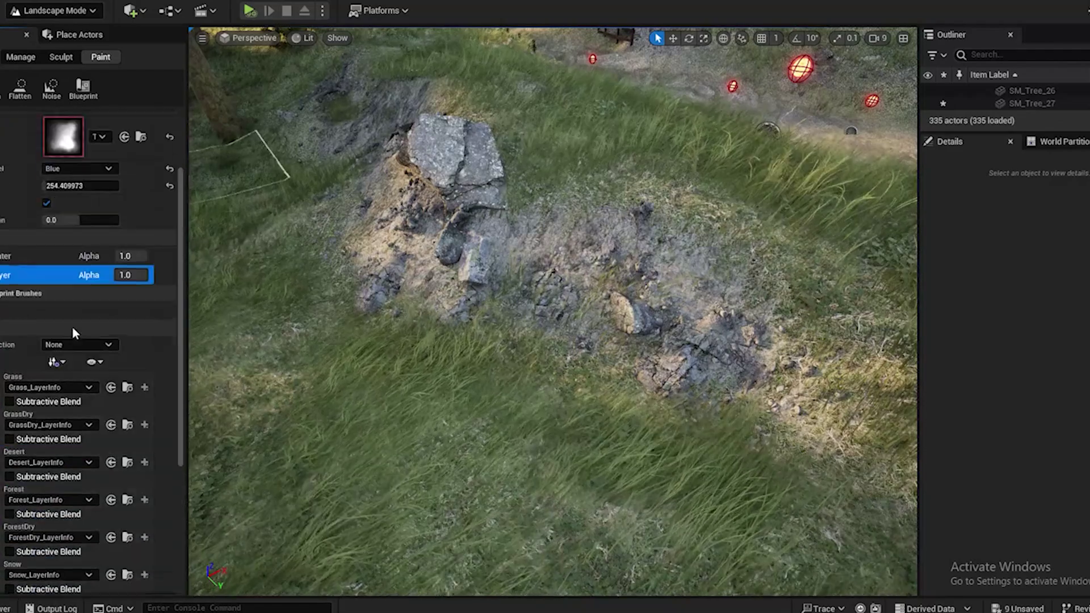
pyautogui.click(52, 135)
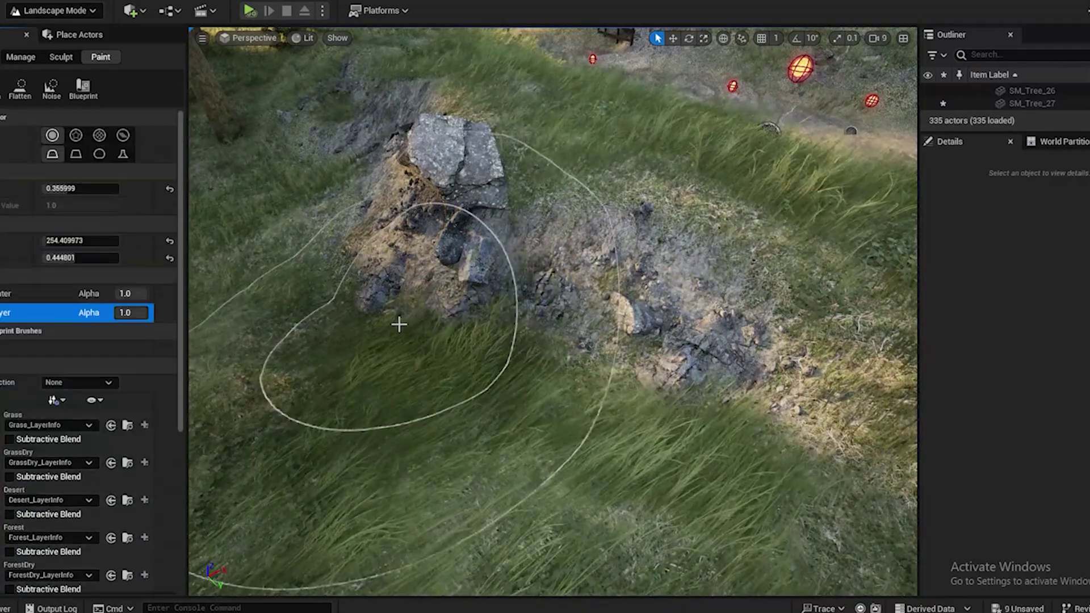
pyautogui.moveTo(72, 241); pyautogui.dragTo(39, 241)
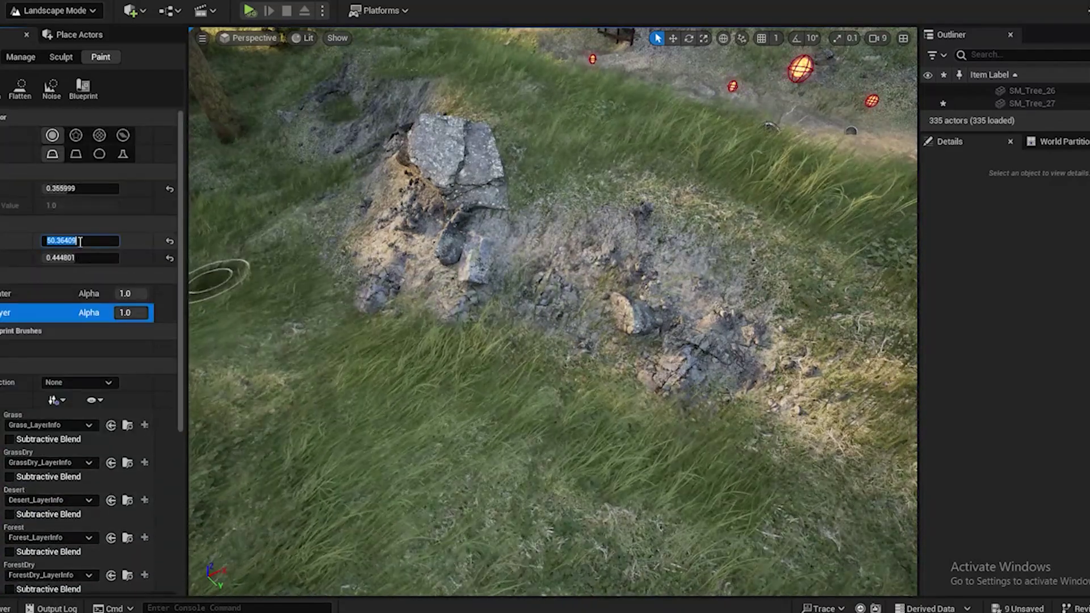
pyautogui.press('Return')
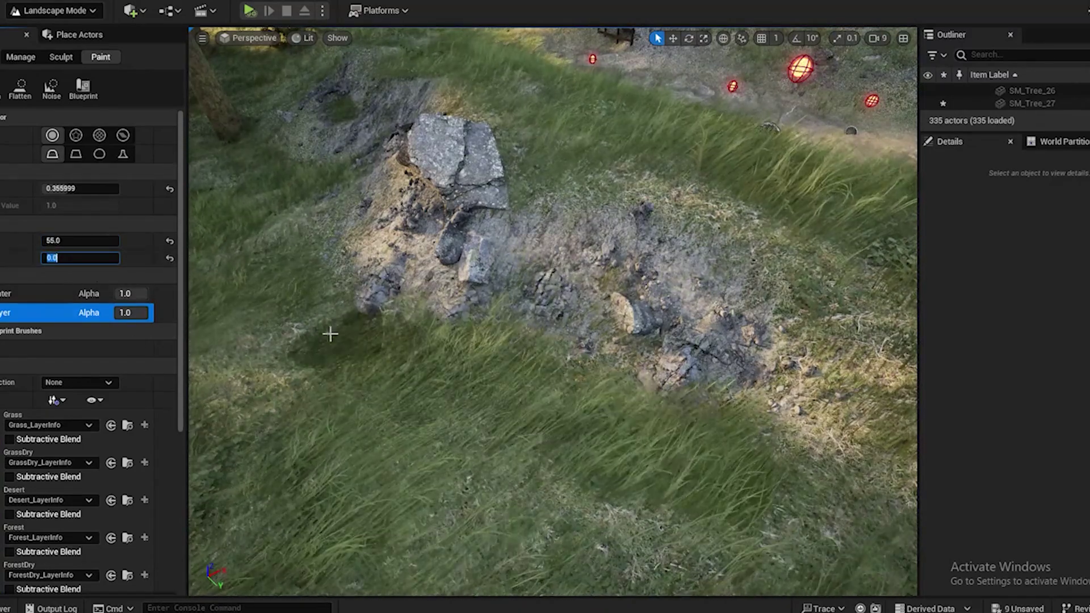
# Paint the Puddles layer along the grassy foot of the rocky bank, raising the brush strength to 0.947996
pyautogui.moveTo(284, 276)
pyautogui.mouseDown()
pyautogui.moveTo(299, 317)
pyautogui.moveTo(347, 355)
pyautogui.mouseUp()
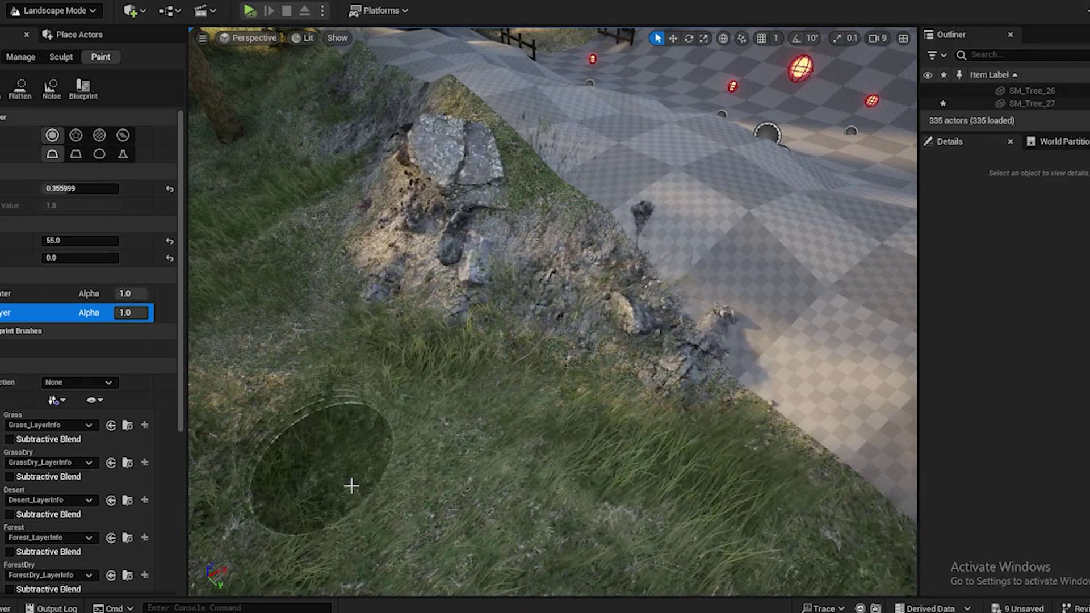
pyautogui.moveTo(614, 506)
pyautogui.mouseDown(button='right')
pyautogui.moveTo(686, 484)
pyautogui.moveTo(674, 482)
pyautogui.mouseUp(button='right')
pyautogui.moveTo(702, 443); pyautogui.dragTo(681, 454, button='right')
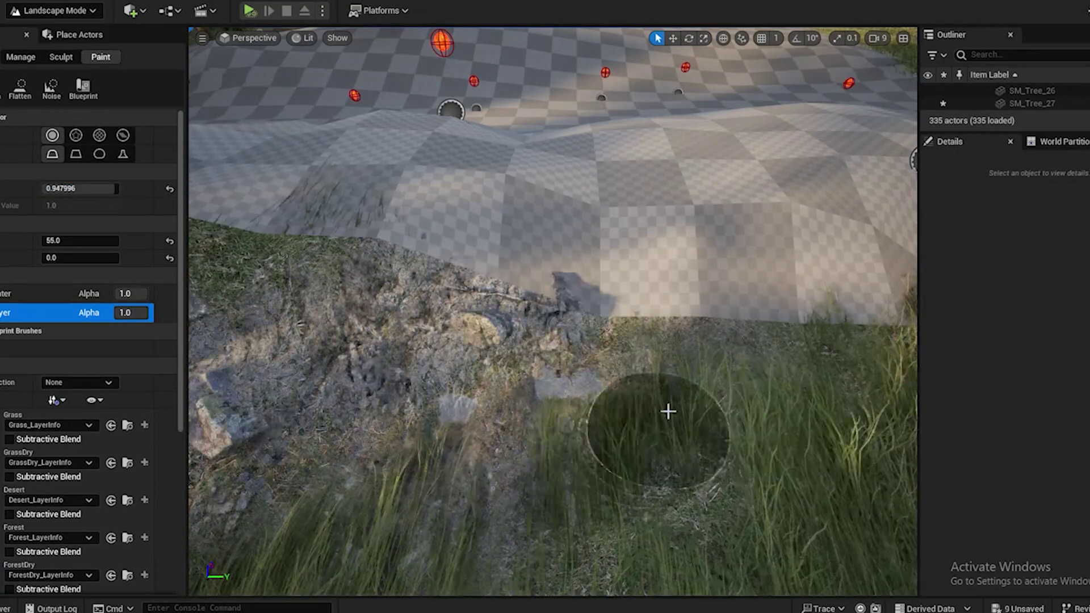
pyautogui.moveTo(727, 440); pyautogui.dragTo(728, 406, button='right')
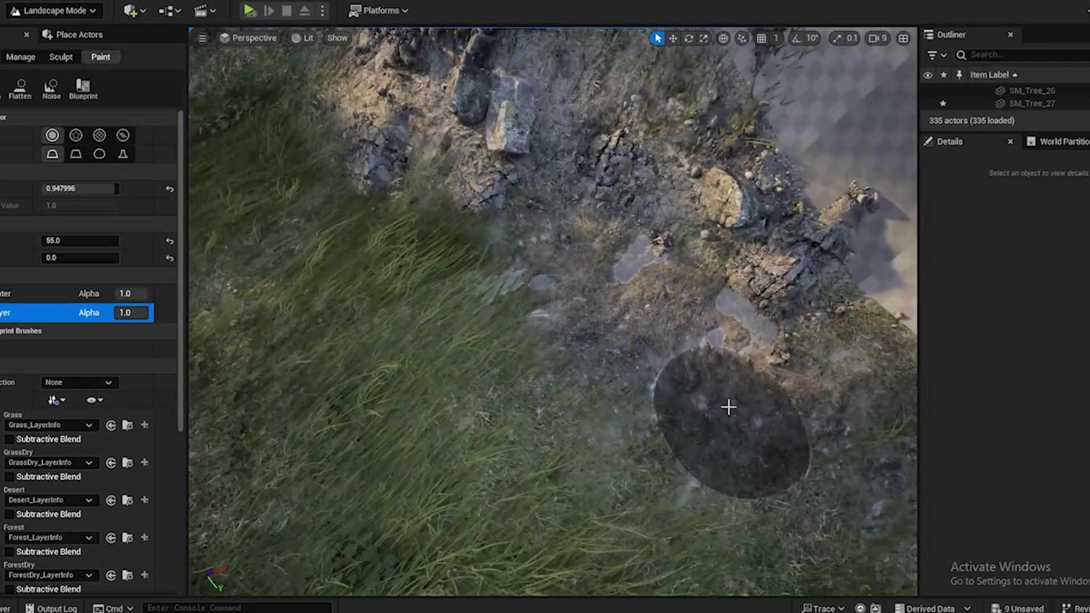
pyautogui.moveTo(453, 294); pyautogui.dragTo(280, 231)
# Extend the painted puddles through the muddy hollow that runs beside the bank toward the trees
pyautogui.moveTo(647, 474); pyautogui.dragTo(494, 359, button='right')
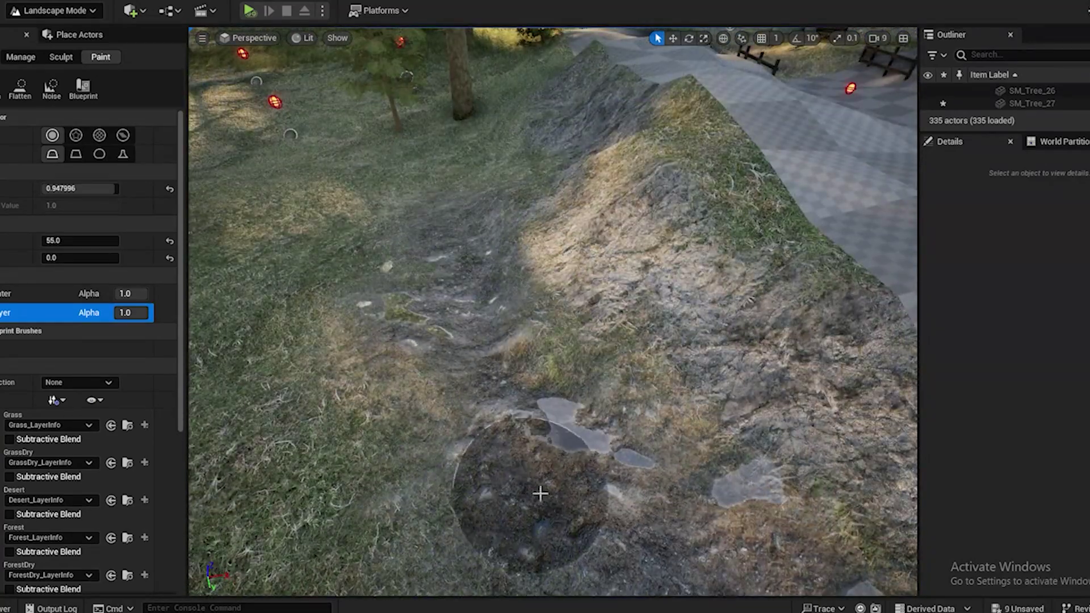
pyautogui.moveTo(540, 493); pyautogui.dragTo(571, 547)
pyautogui.moveTo(571, 547)
pyautogui.mouseDown(button='right')
pyautogui.moveTo(519, 491)
pyautogui.moveTo(482, 495)
pyautogui.moveTo(511, 493)
pyautogui.moveTo(547, 511)
pyautogui.moveTo(545, 494)
pyautogui.mouseUp(button='right')
pyautogui.press('d')
pyautogui.press('e')
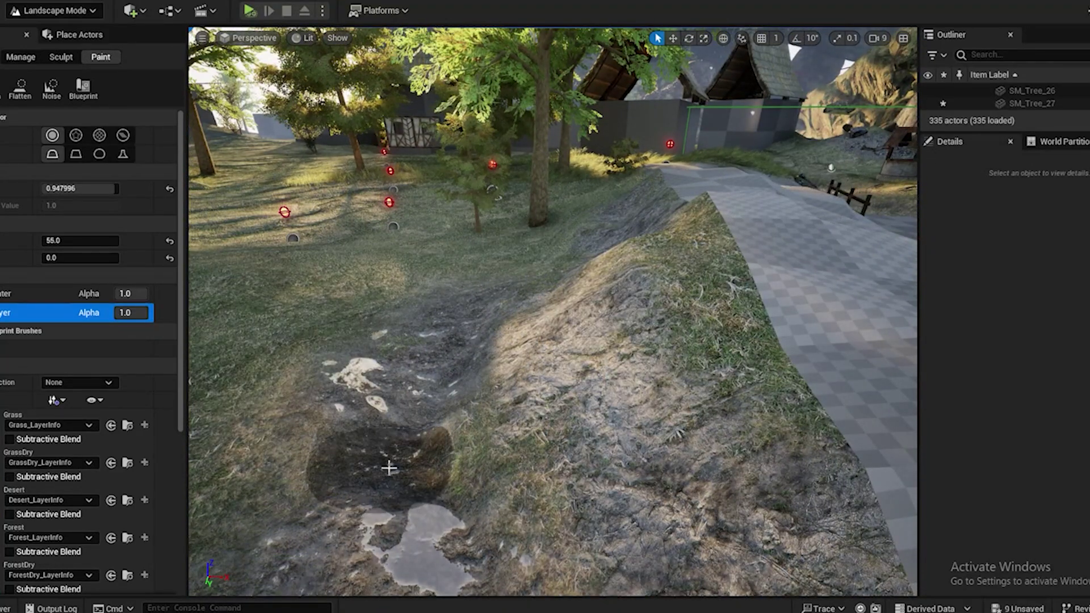
pyautogui.moveTo(389, 468); pyautogui.dragTo(392, 487)
pyautogui.press('d')
pyautogui.moveTo(479, 504)
pyautogui.mouseDown(button='right')
pyautogui.moveTo(414, 542)
pyautogui.moveTo(397, 538)
pyautogui.moveTo(431, 485)
pyautogui.mouseUp(button='right')
pyautogui.scroll(-3, 586, 407)
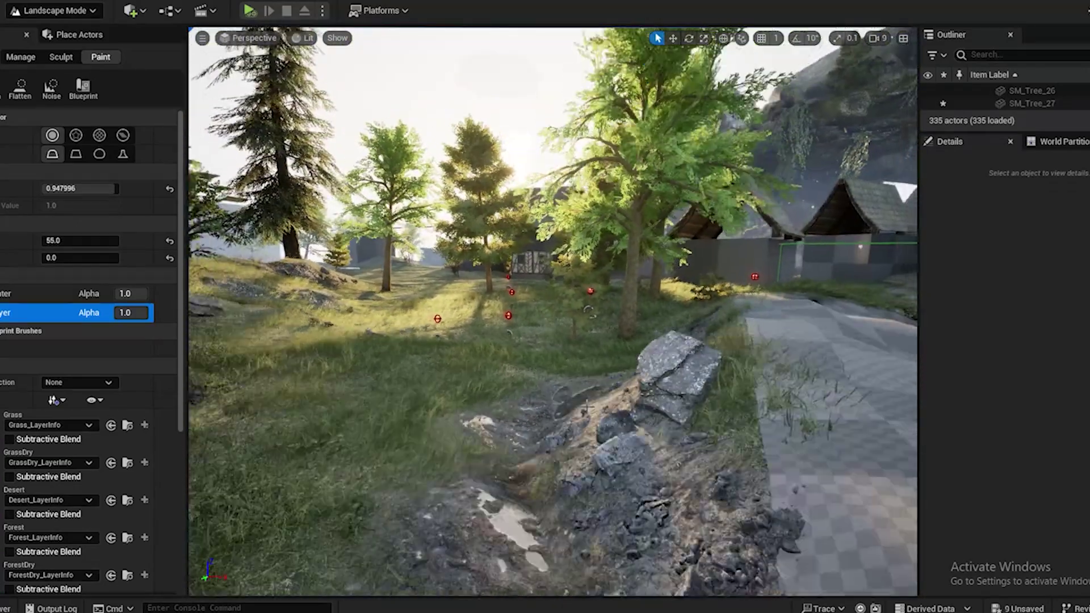
pyautogui.scroll(-2, 587, 407)
pyautogui.scroll(-8, 585, 547)
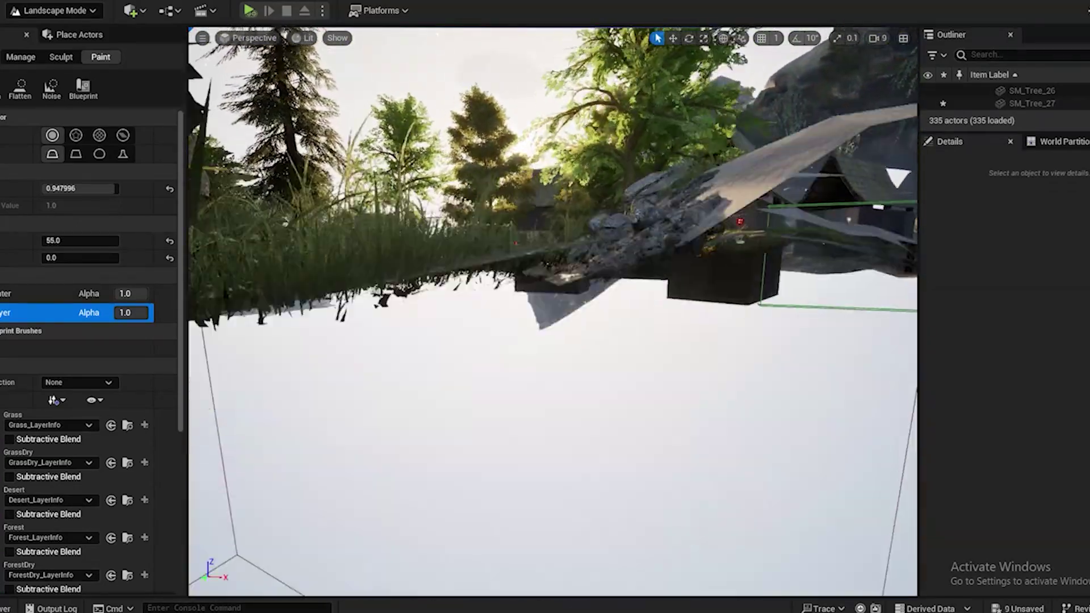
# Flatten the ground along the muddy hollow beside the rocky bank with the Flatten sculpting tool
pyautogui.moveTo(587, 548); pyautogui.dragTo(591, 443, button='middle')
pyautogui.moveTo(618, 539)
pyautogui.mouseDown(button='middle')
pyautogui.moveTo(698, 537)
pyautogui.moveTo(690, 567)
pyautogui.moveTo(716, 561)
pyautogui.mouseUp(button='middle')
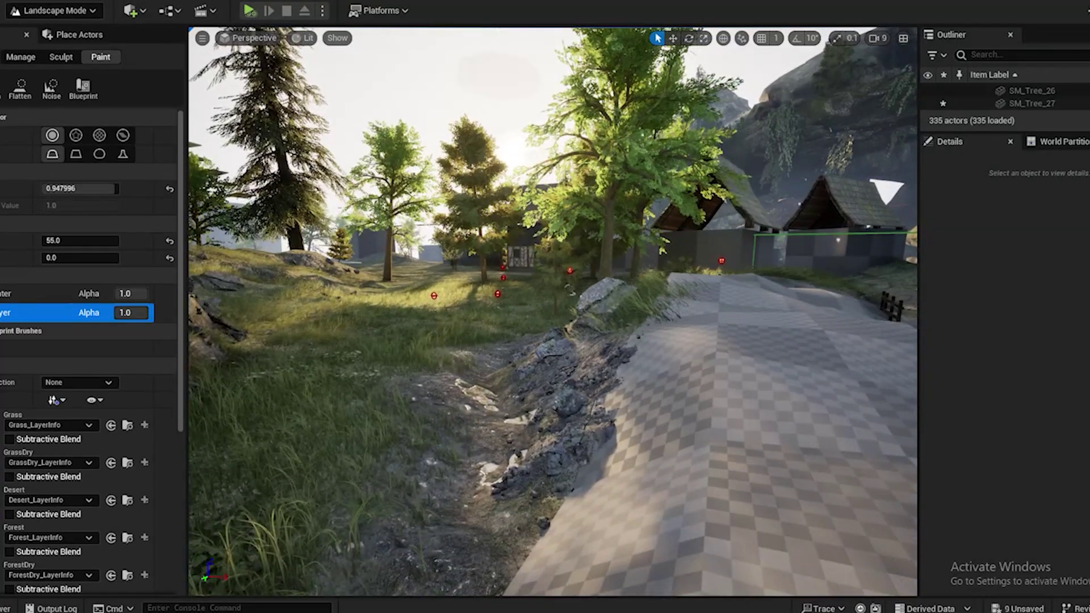
pyautogui.click(61, 57)
pyautogui.click(63, 92)
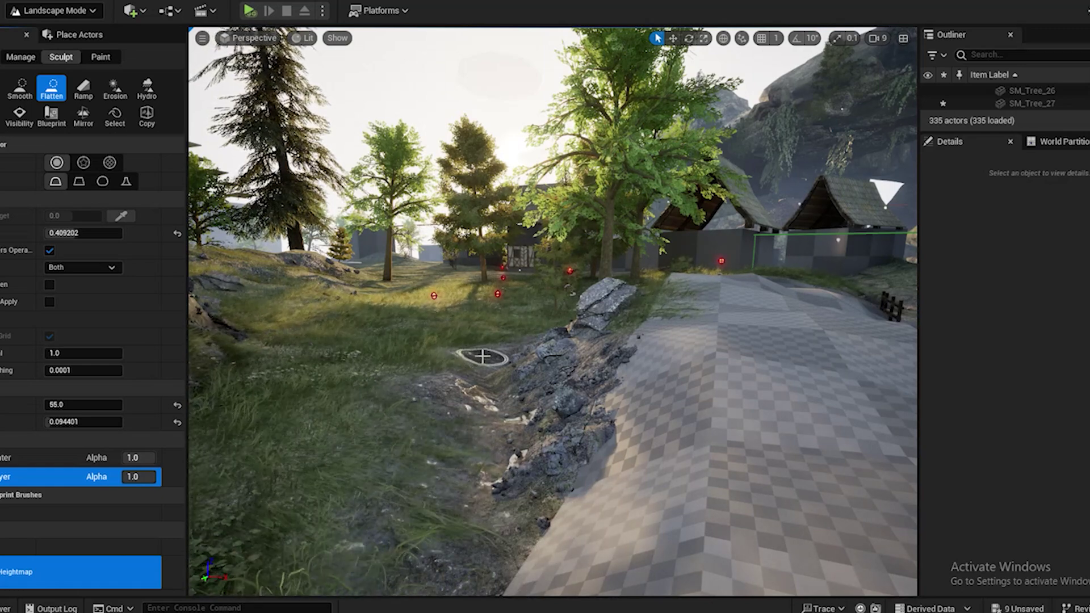
pyautogui.moveTo(482, 356); pyautogui.dragTo(462, 380)
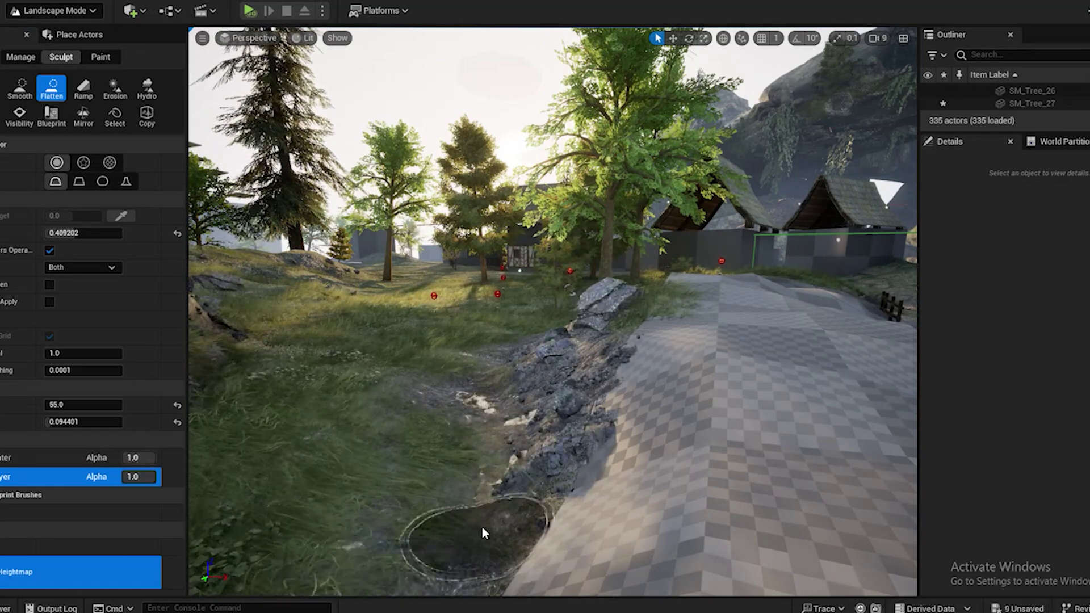
pyautogui.moveTo(482, 527); pyautogui.dragTo(483, 433)
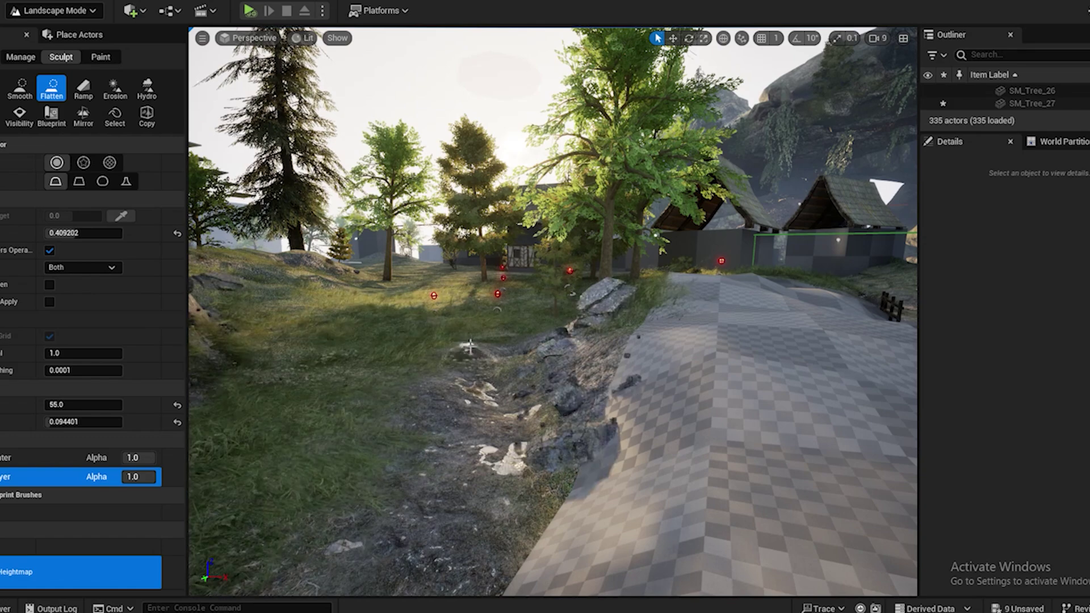
pyautogui.moveTo(477, 347)
pyautogui.mouseDown()
pyautogui.moveTo(465, 349)
pyautogui.moveTo(486, 528)
pyautogui.mouseUp()
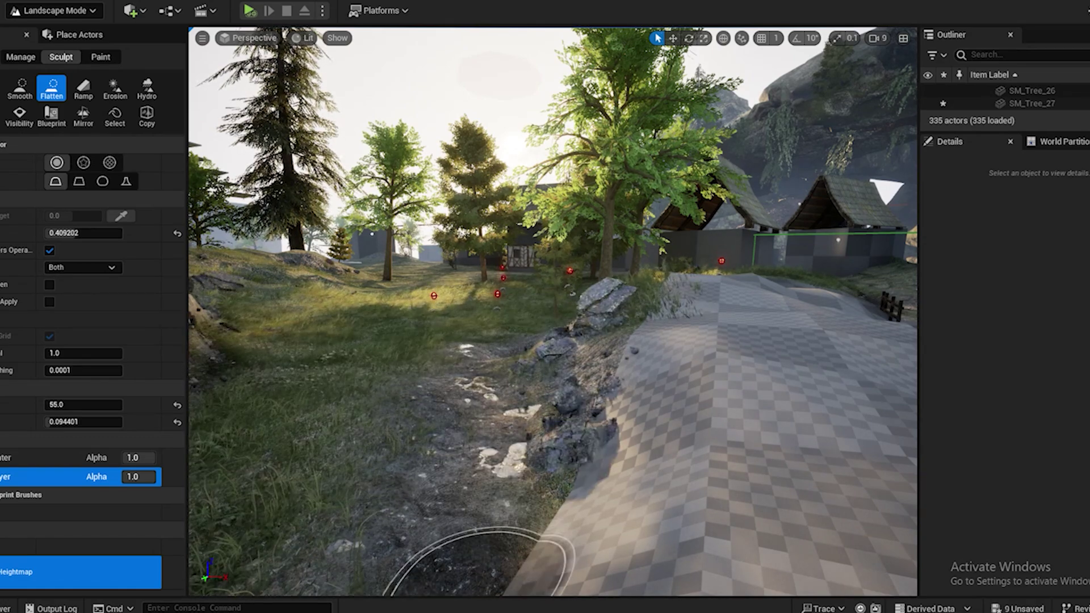
# Flatten the ground around the puddles farther along the hollow, undoing and reapplying the last stroke
pyautogui.moveTo(559, 511); pyautogui.dragTo(582, 487, button='right')
pyautogui.press('w')
pyautogui.press('s')
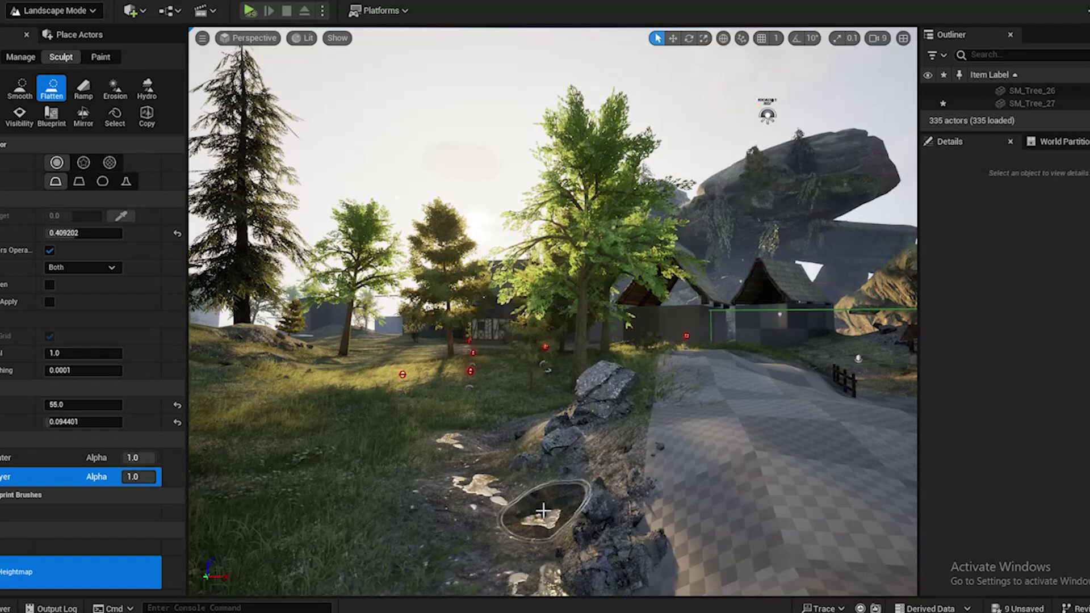
pyautogui.moveTo(500, 525)
pyautogui.mouseDown()
pyautogui.moveTo(516, 522)
pyautogui.moveTo(526, 545)
pyautogui.moveTo(522, 536)
pyautogui.mouseUp()
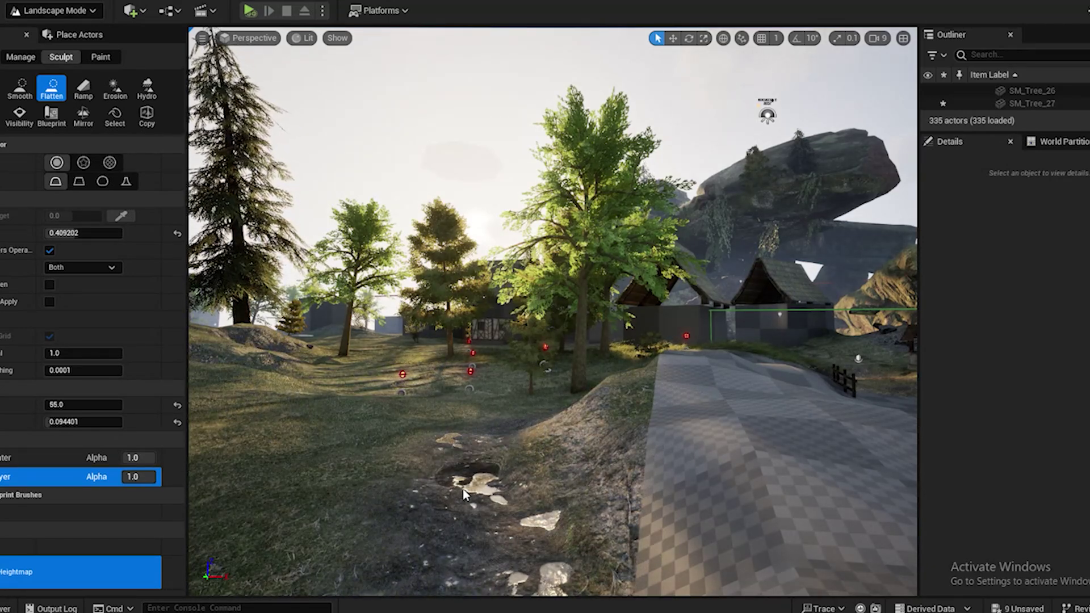
pyautogui.moveTo(464, 495); pyautogui.dragTo(467, 499)
pyautogui.moveTo(492, 440)
pyautogui.mouseDown()
pyautogui.moveTo(465, 447)
pyautogui.moveTo(487, 583)
pyautogui.moveTo(453, 446)
pyautogui.moveTo(458, 421)
pyautogui.mouseUp()
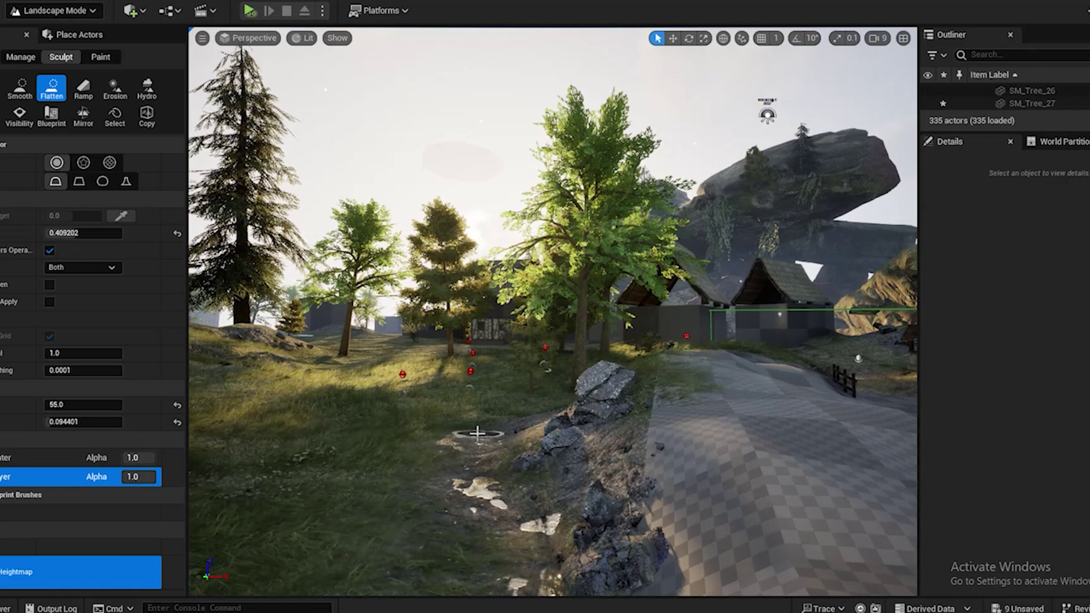
pyautogui.hotkey('ctrl', 'z')
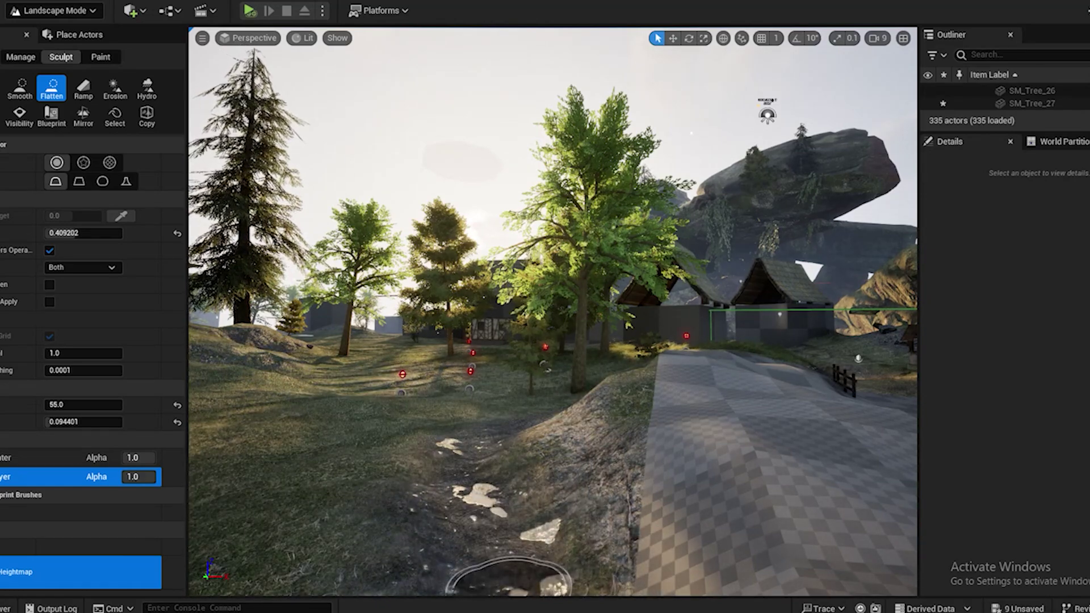
pyautogui.hotkey('ctrl', 'y')
# Switch to Selection Mode and start a play test from the grassy path between the cliff and the rocky bank
pyautogui.moveTo(474, 435); pyautogui.dragTo(527, 428, button='right')
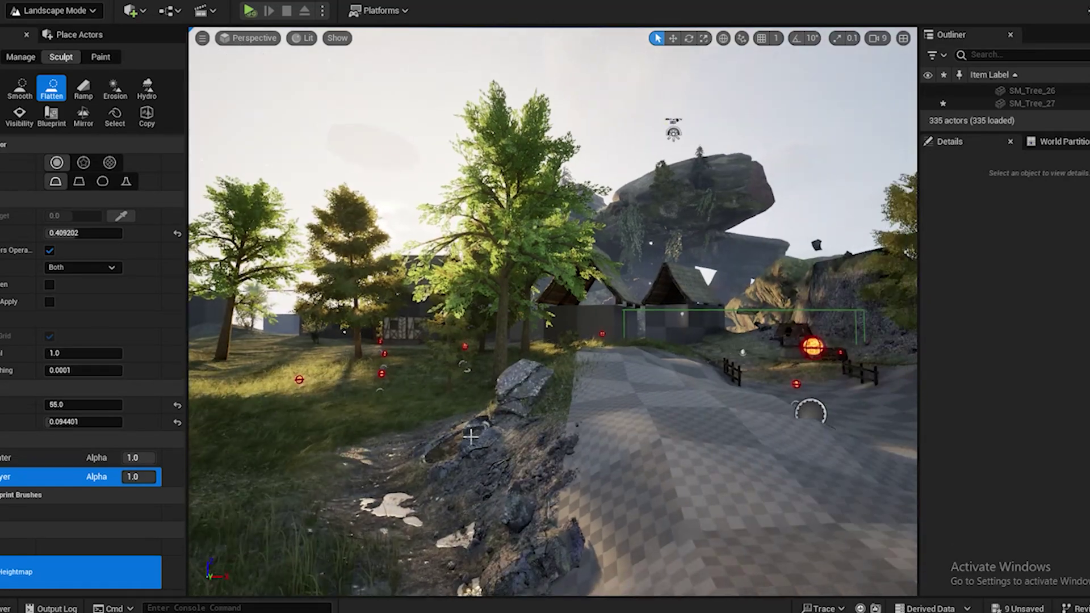
pyautogui.moveTo(475, 435); pyautogui.dragTo(448, 392, button='middle')
pyautogui.moveTo(468, 454); pyautogui.dragTo(269, 443, button='right')
pyautogui.click(79, 11)
pyautogui.click(62, 31)
pyautogui.scroll(-3, 488, 409)
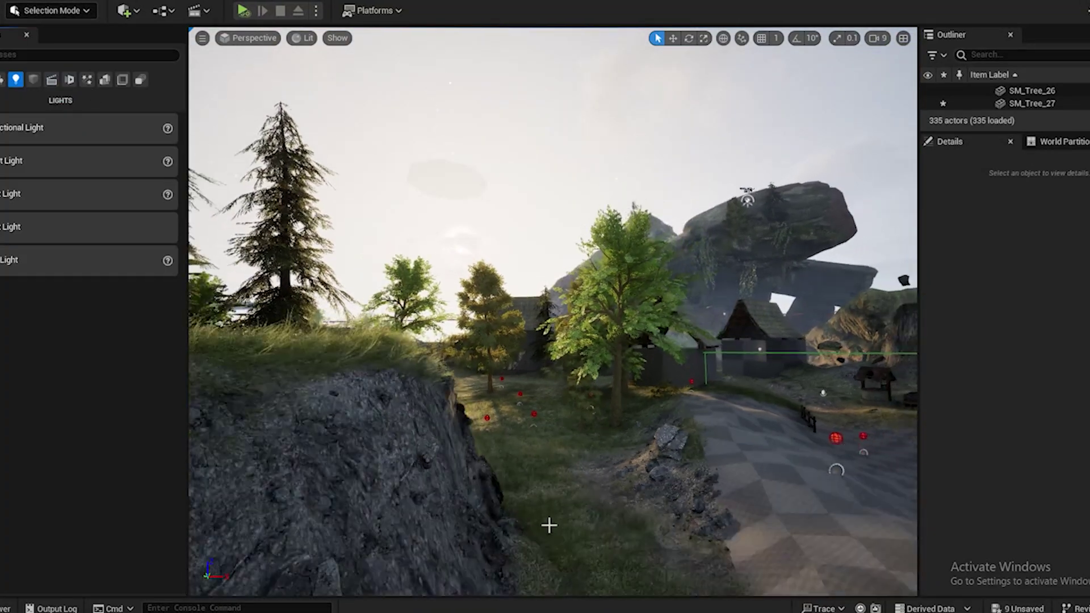
pyautogui.rightClick(669, 538)
pyautogui.click(726, 528)
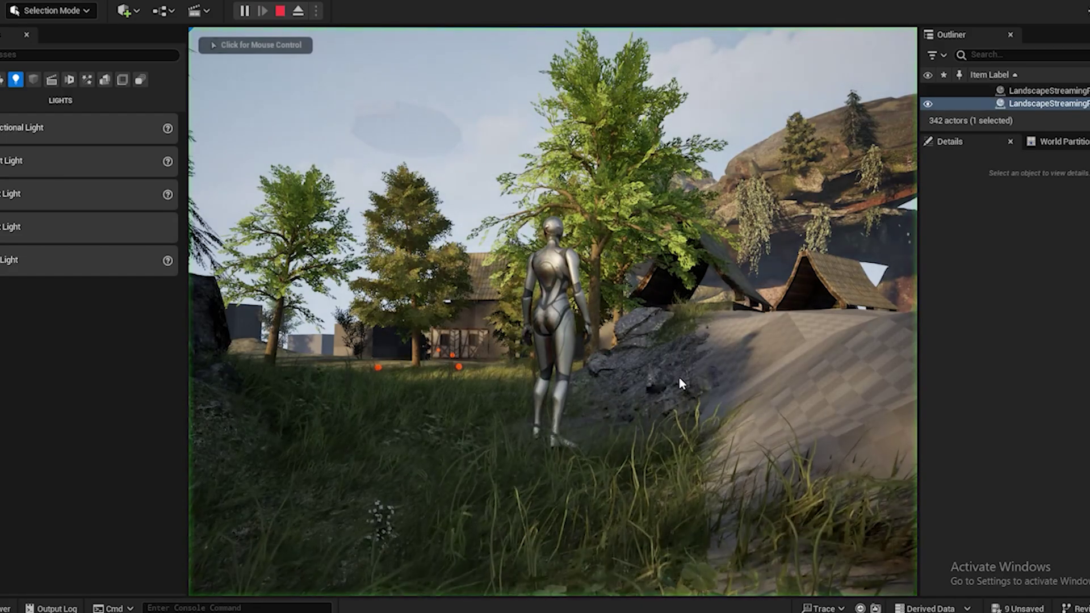
pyautogui.click(679, 378)
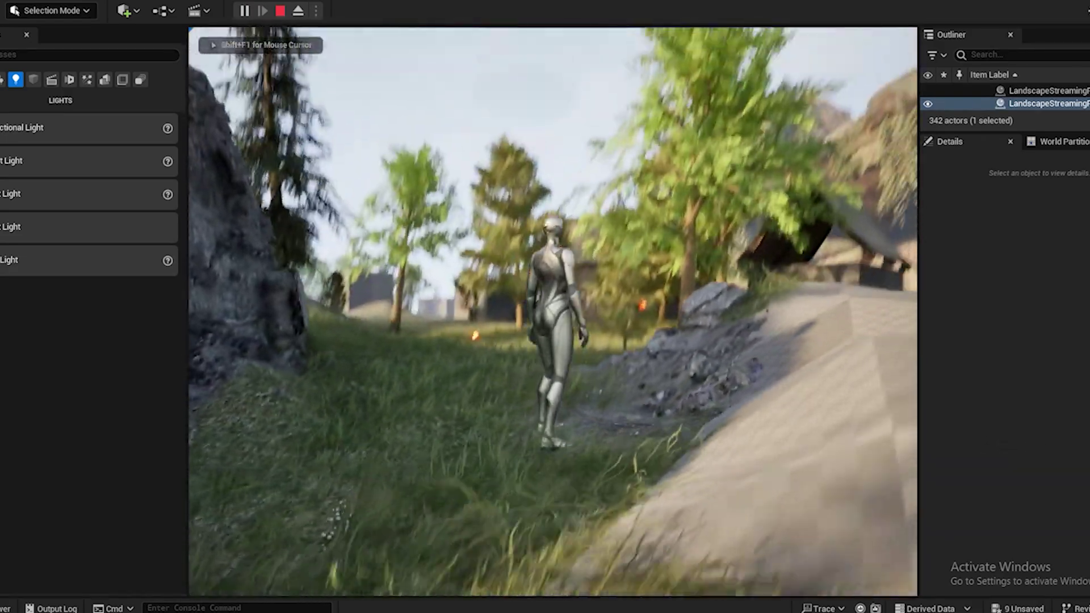
# Run the character past the puddles and through the grass around the house to examine the terrain, and end the play test
pyautogui.press('w')
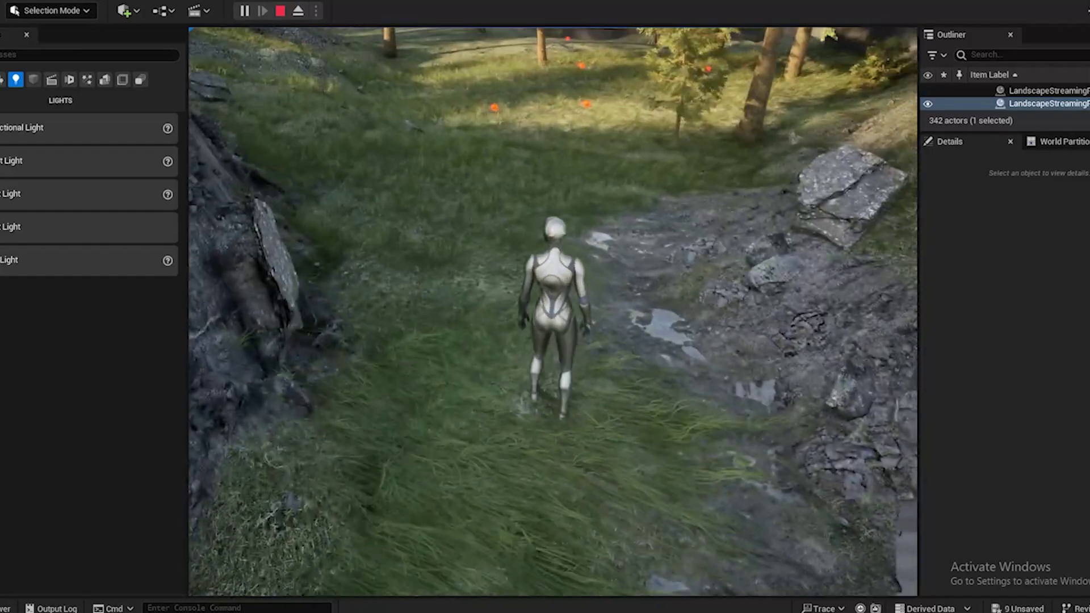
pyautogui.press('w')
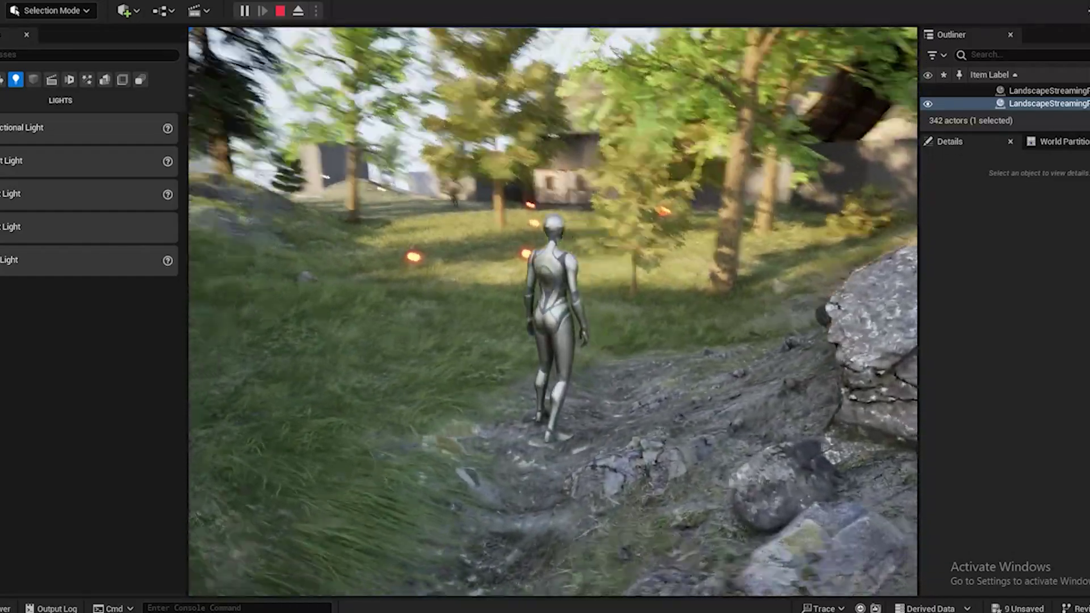
pyautogui.press('w')
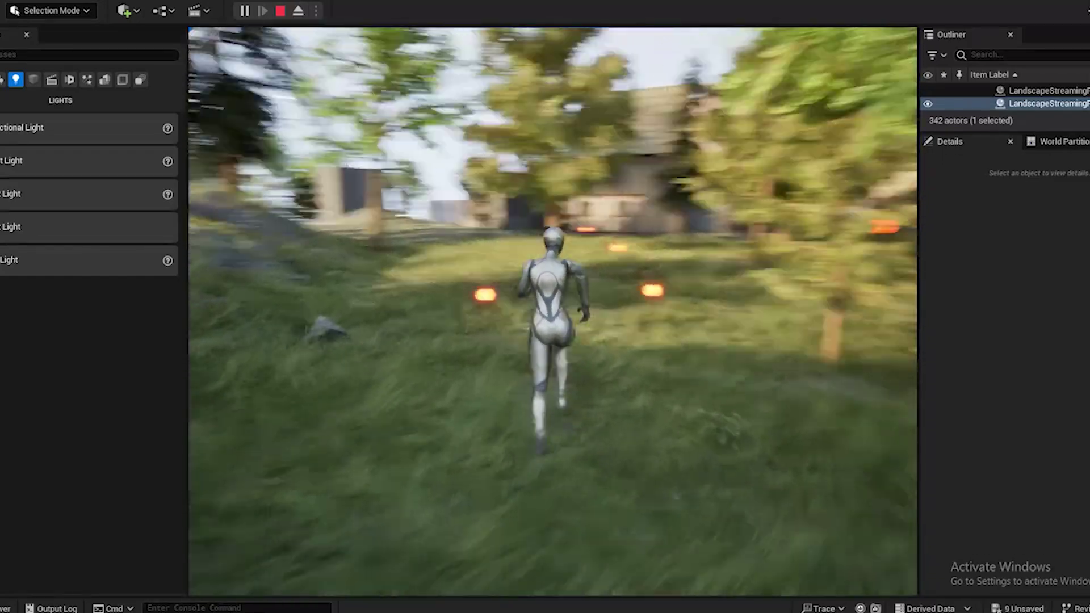
pyautogui.press('w')
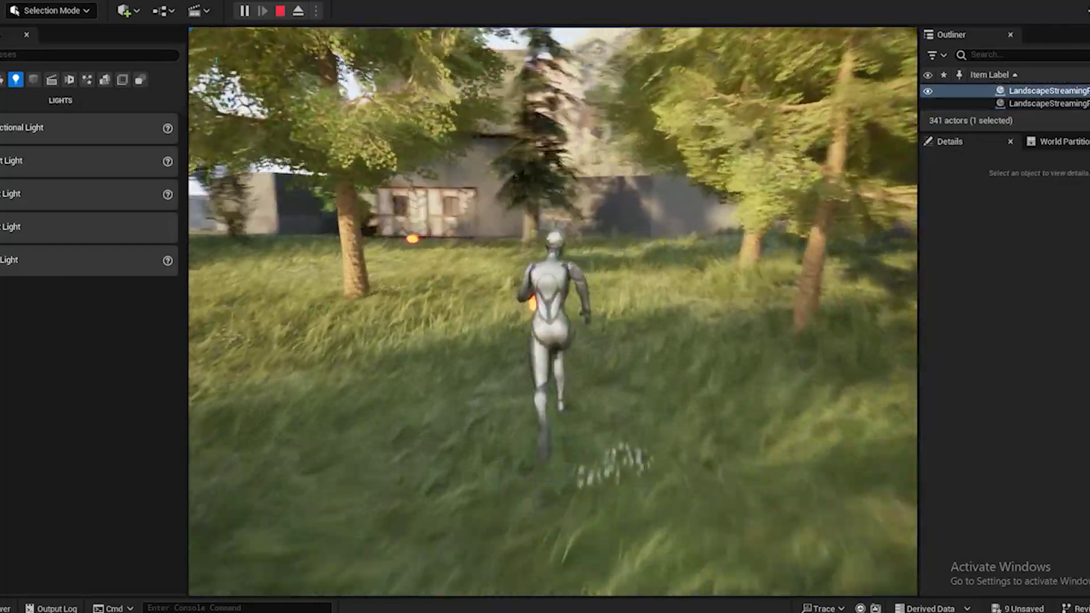
pyautogui.press('w')
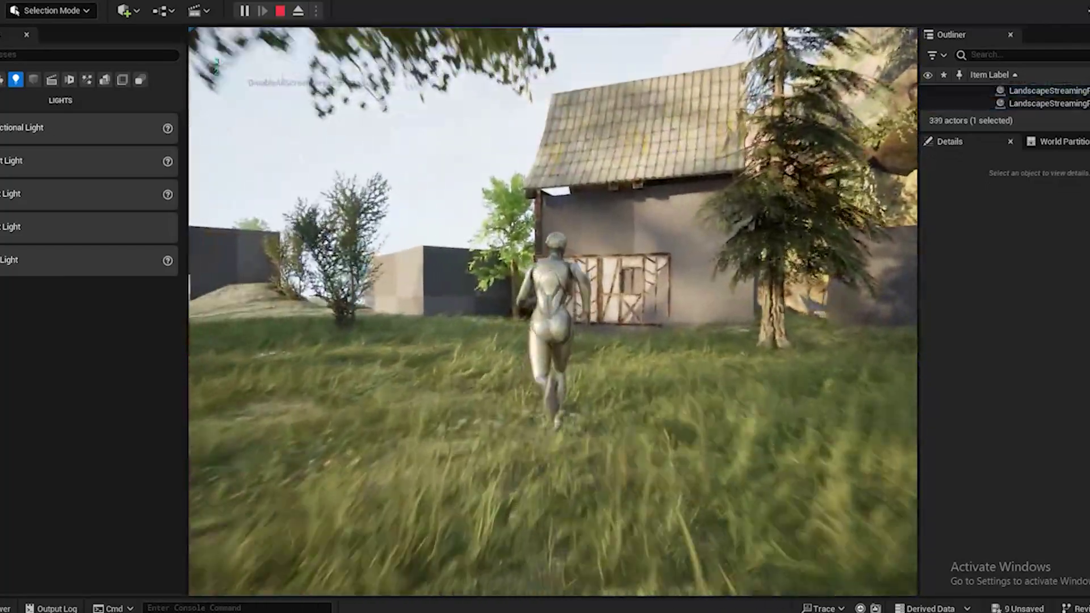
pyautogui.press('w')
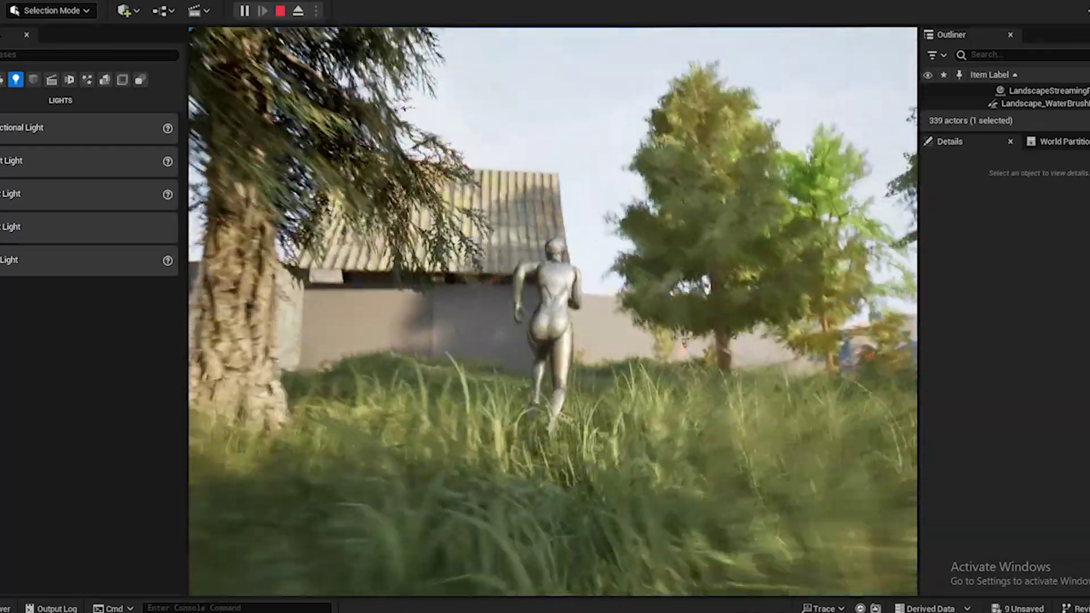
pyautogui.press('w')
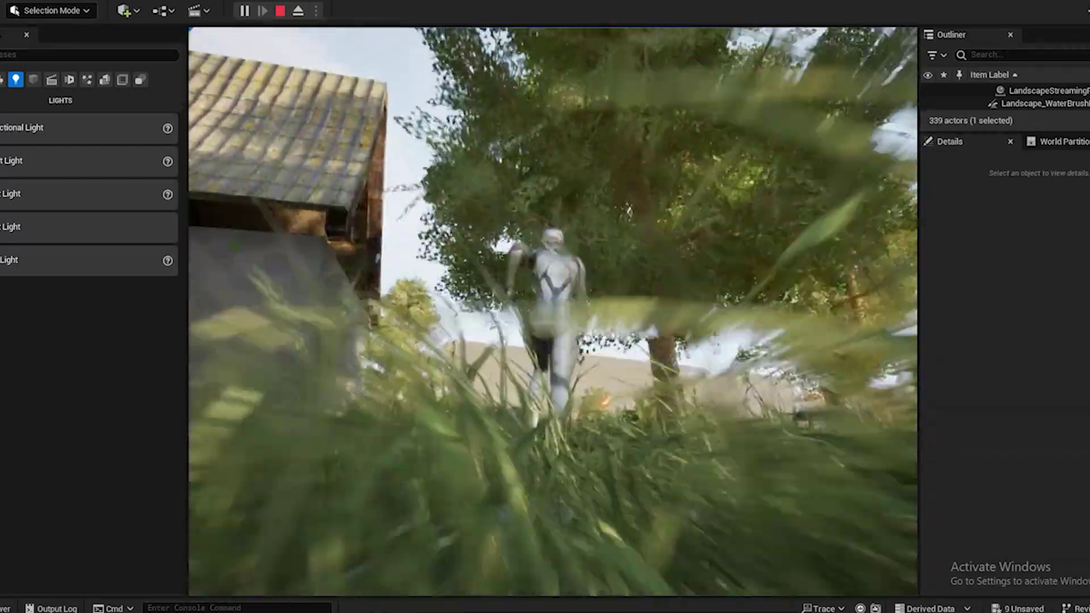
pyautogui.press('Escape')
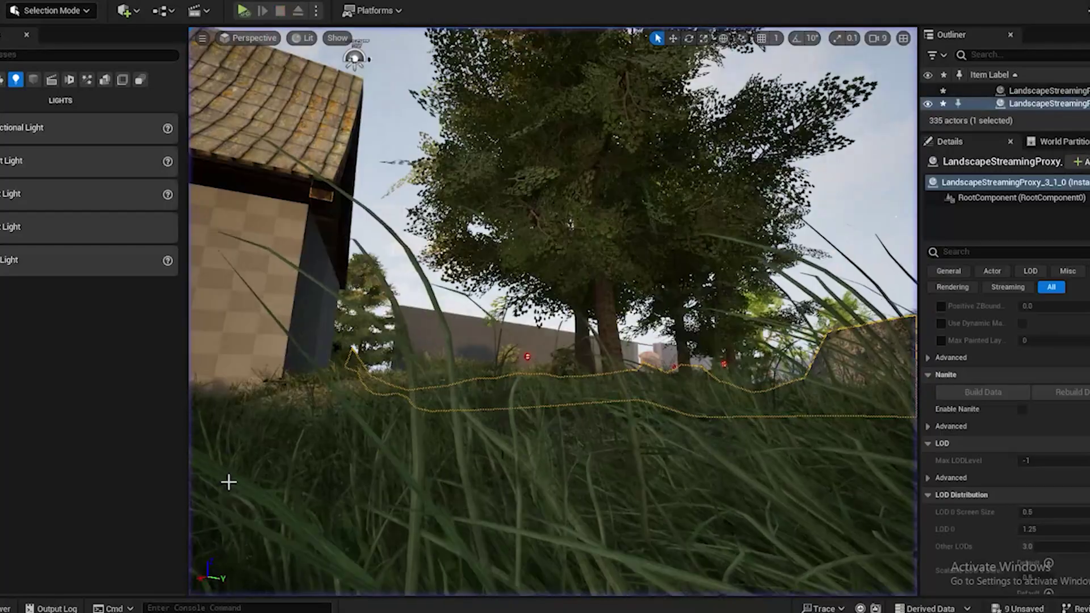
# Select the large tree beside the tiled-roof house and open its static mesh for editing
pyautogui.moveTo(597, 435); pyautogui.dragTo(675, 237, button='right')
pyautogui.press('s')
pyautogui.click(721, 99)
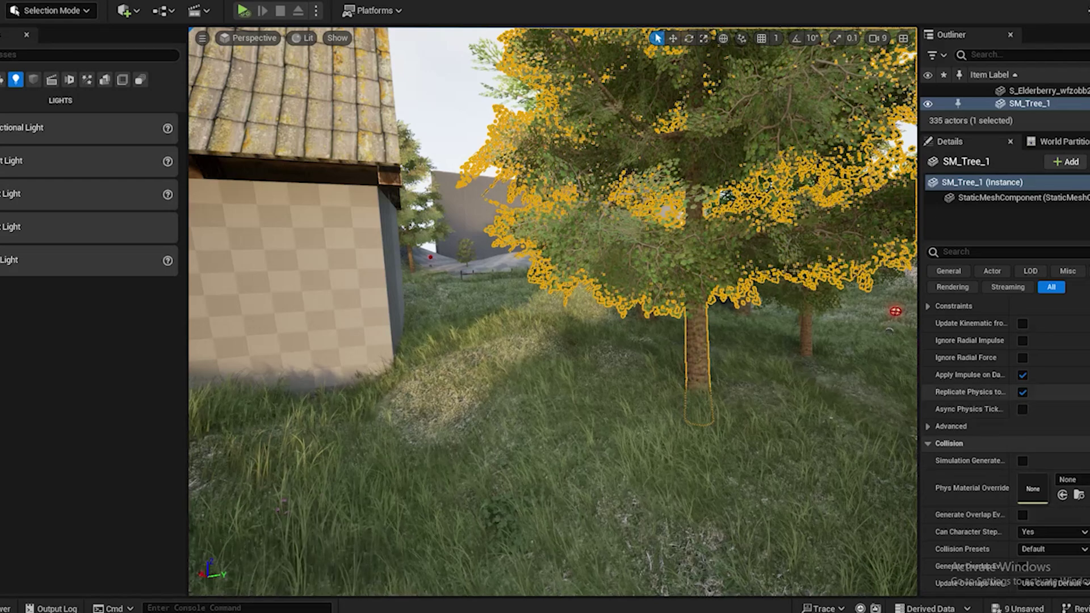
pyautogui.scroll(5, 1061, 454)
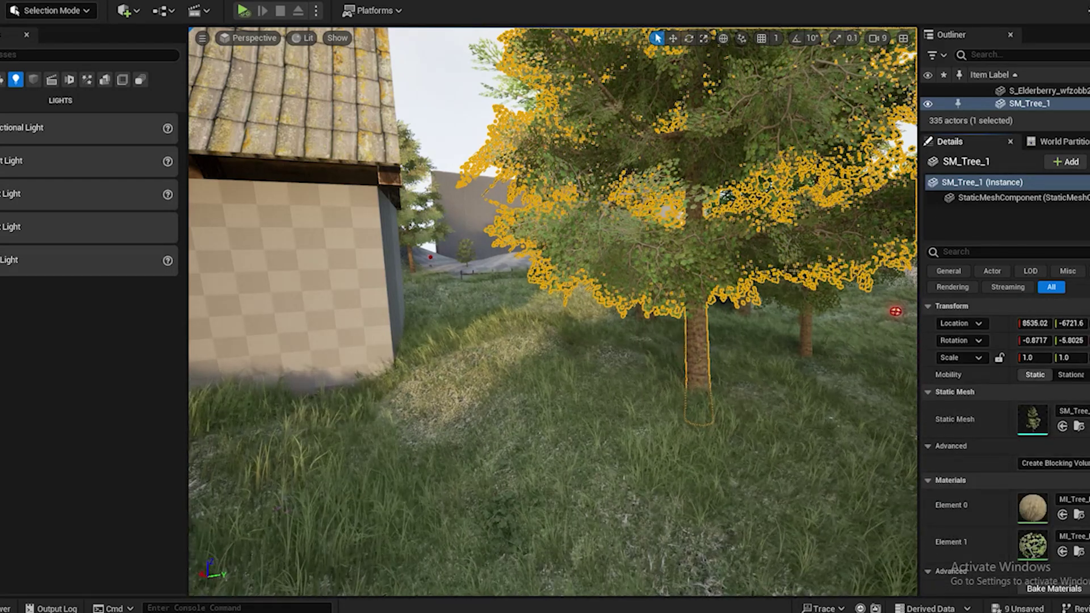
pyautogui.doubleClick(1032, 419)
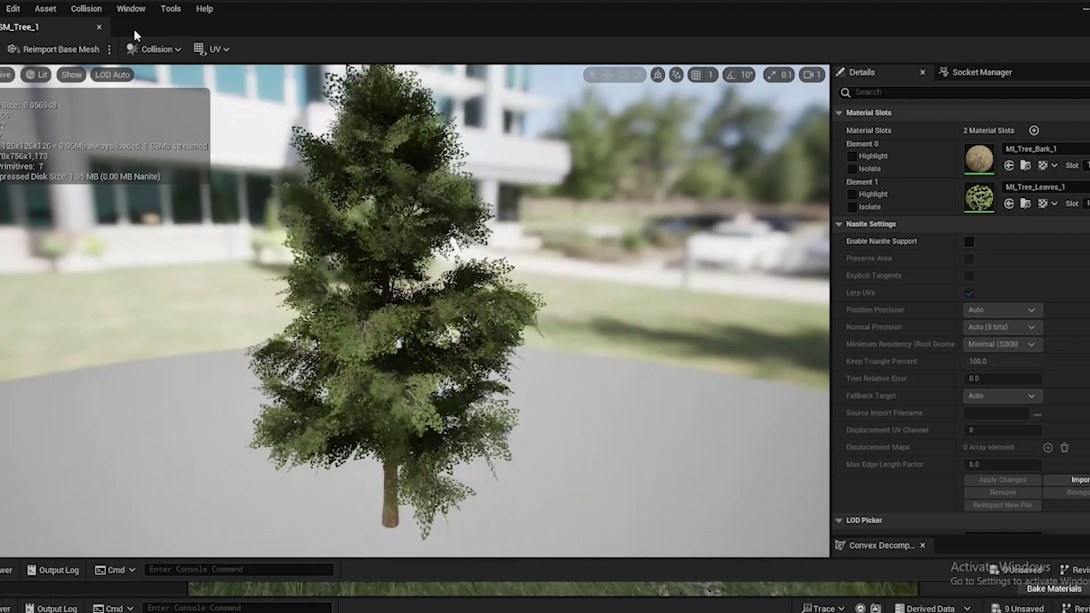
# Display the Simple Collision of the SM_Tree_1 mesh in its preview
pyautogui.click(173, 54)
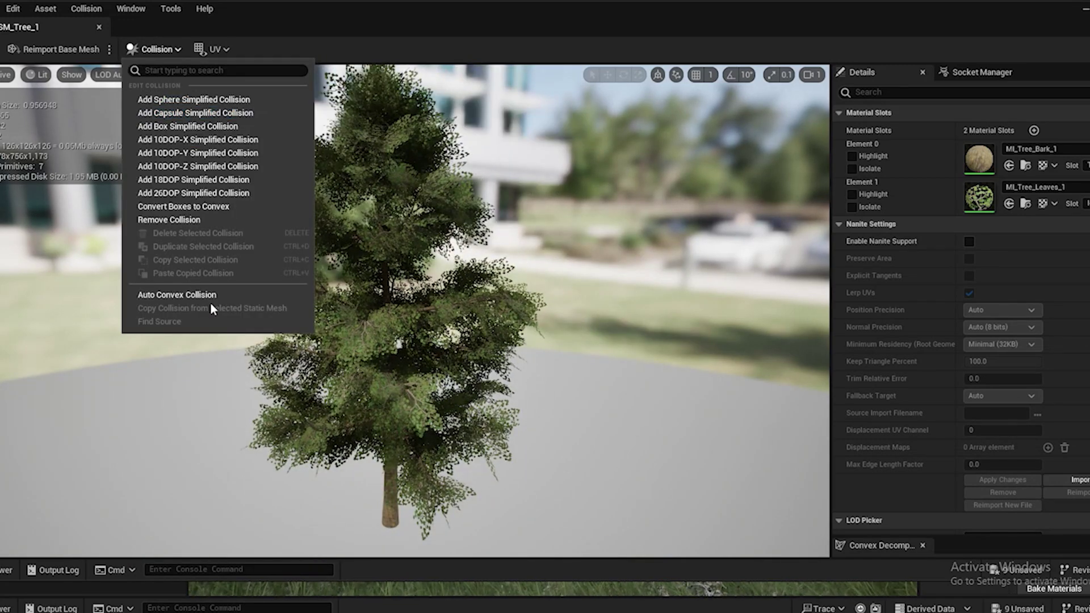
pyautogui.click(385, 52)
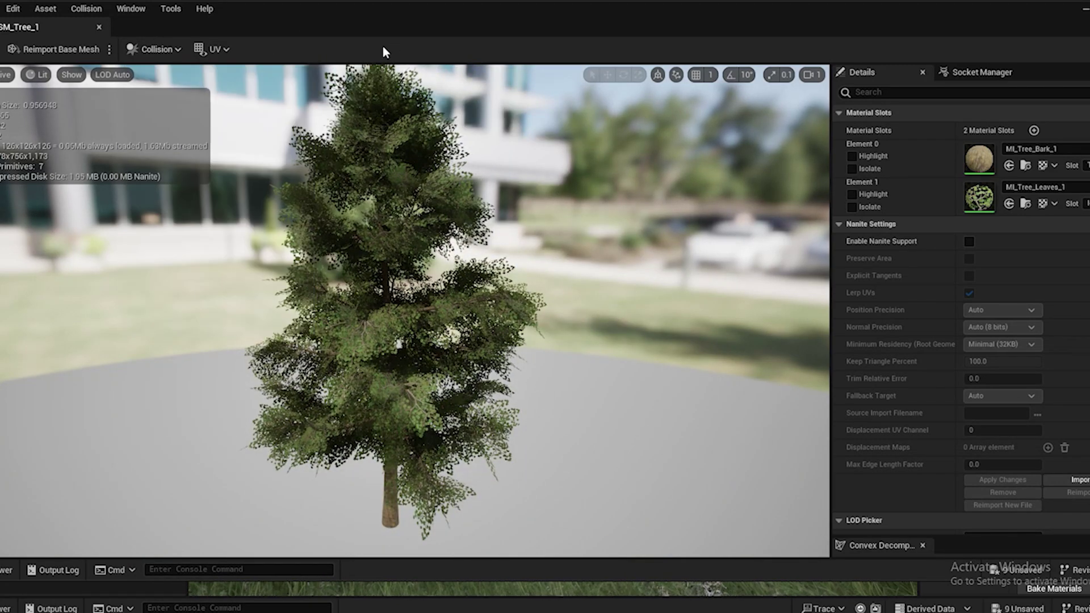
pyautogui.click(68, 76)
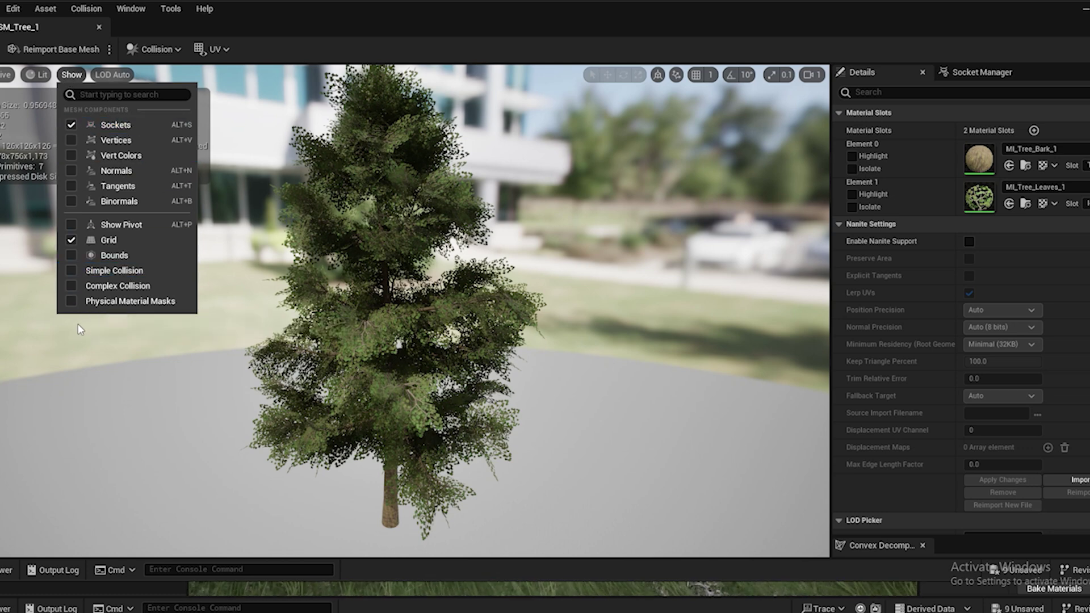
pyautogui.click(71, 271)
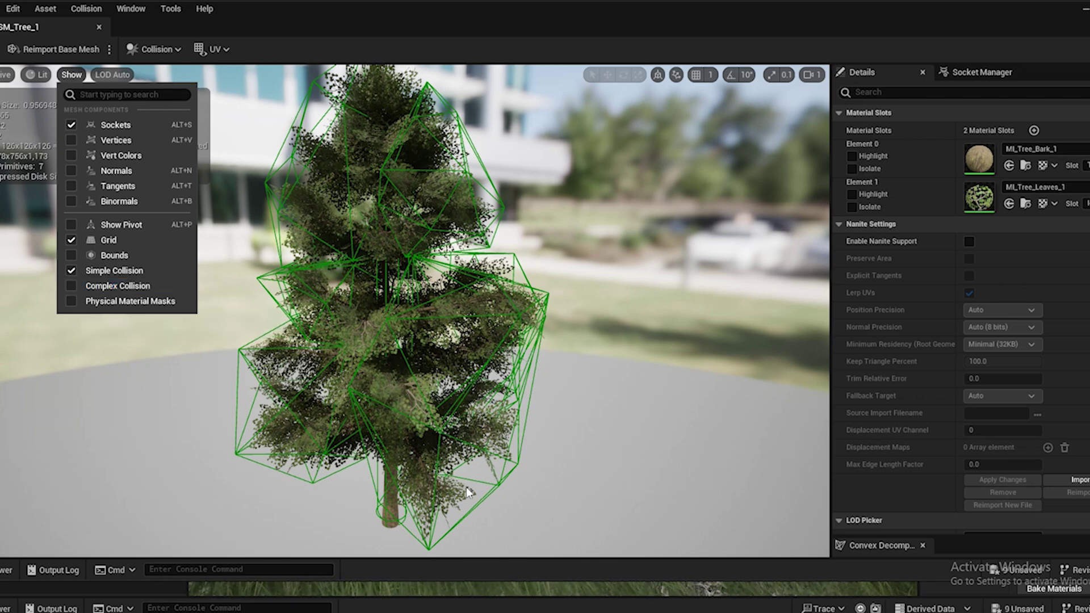
# Delete the simple collision hulls surrounding the lowest foliage on both sides of the tree
pyautogui.moveTo(465, 487); pyautogui.dragTo(509, 373)
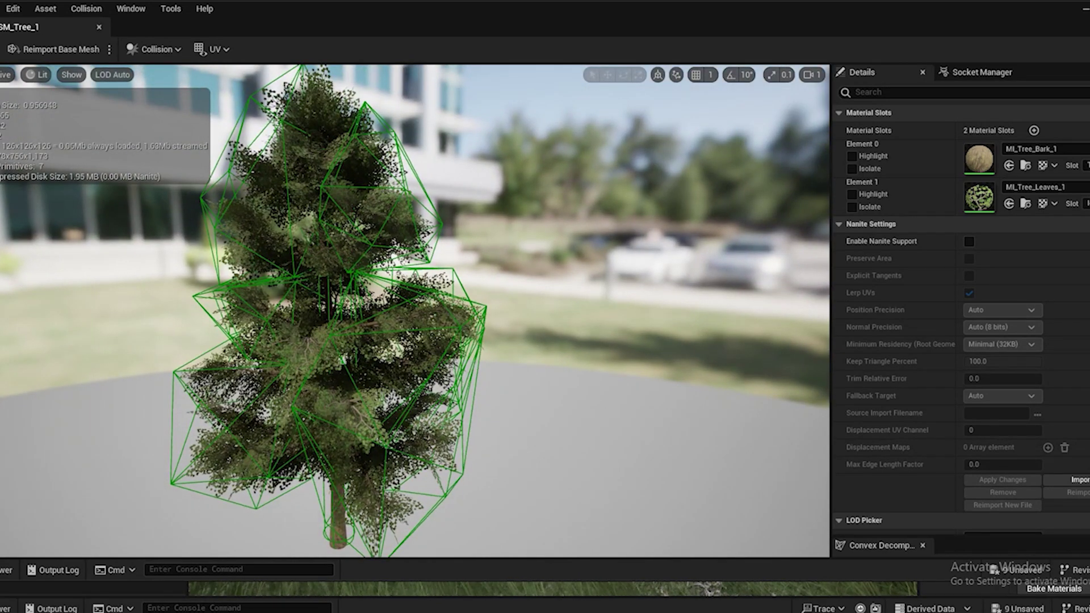
pyautogui.click(448, 495)
pyautogui.press('Delete')
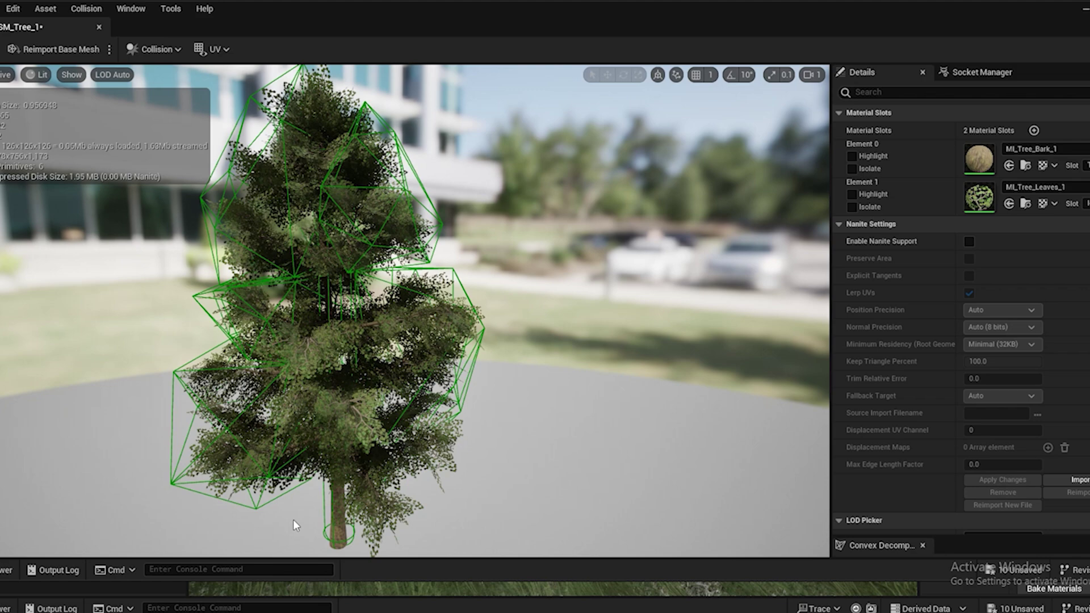
pyautogui.moveTo(177, 480); pyautogui.dragTo(208, 503)
pyautogui.click(185, 478)
pyautogui.press('Delete')
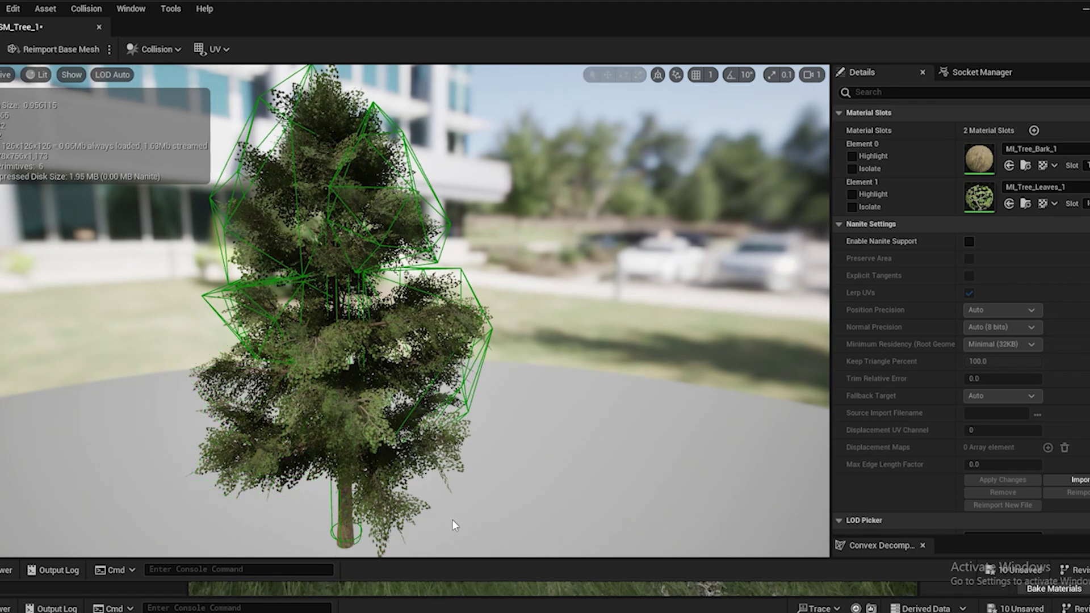
# Delete the collision hull around the tree's mid-height side foliage and save the mesh
pyautogui.moveTo(452, 519); pyautogui.dragTo(426, 505)
pyautogui.moveTo(474, 207); pyautogui.dragTo(482, 314, button='middle')
pyautogui.click(501, 179)
pyautogui.press('Delete')
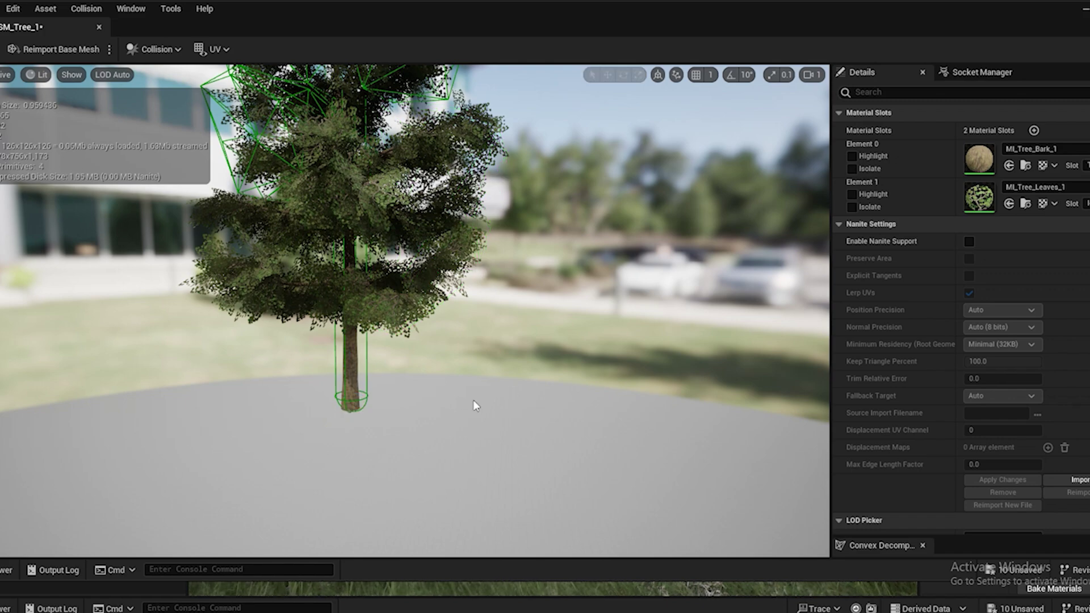
pyautogui.hotkey('ctrl', 's')
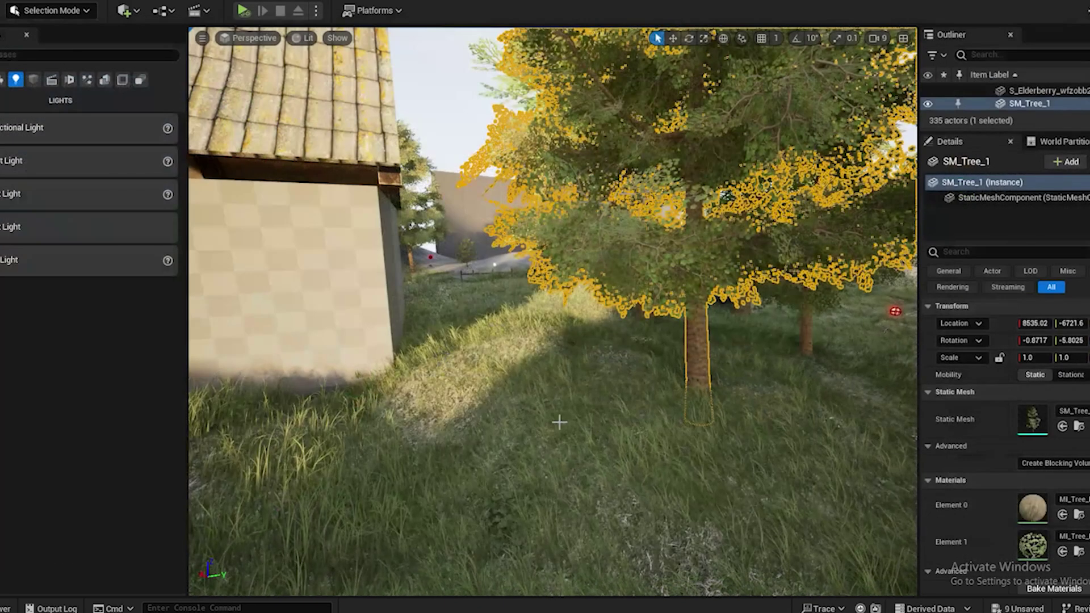
# Play the level from the grass beside the house, run the character past the trees and through the field, and end the session
pyautogui.rightClick(624, 454)
pyautogui.click(623, 513)
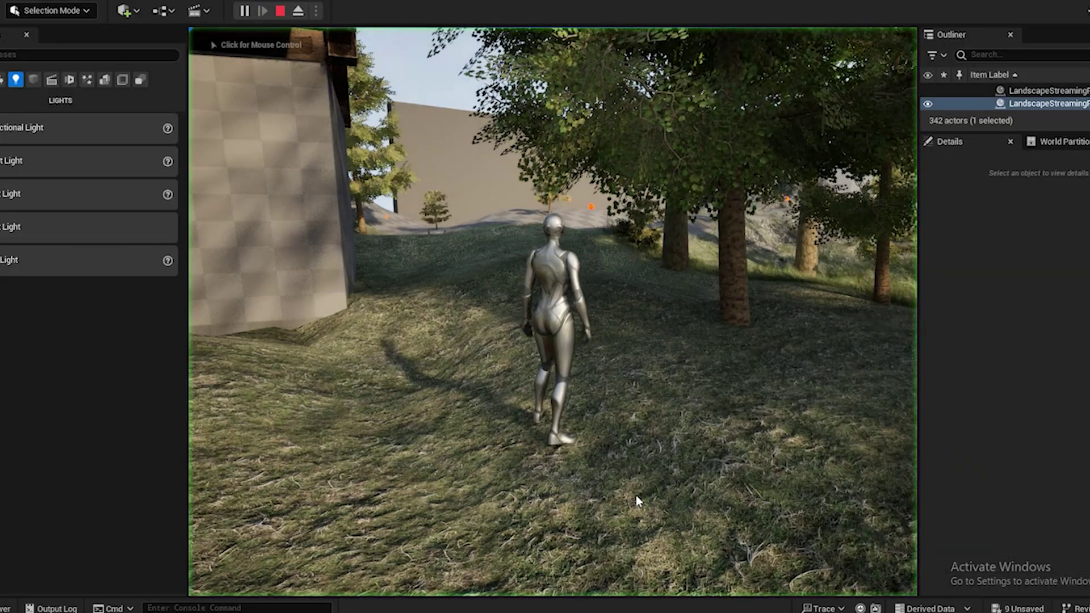
pyautogui.click(634, 499)
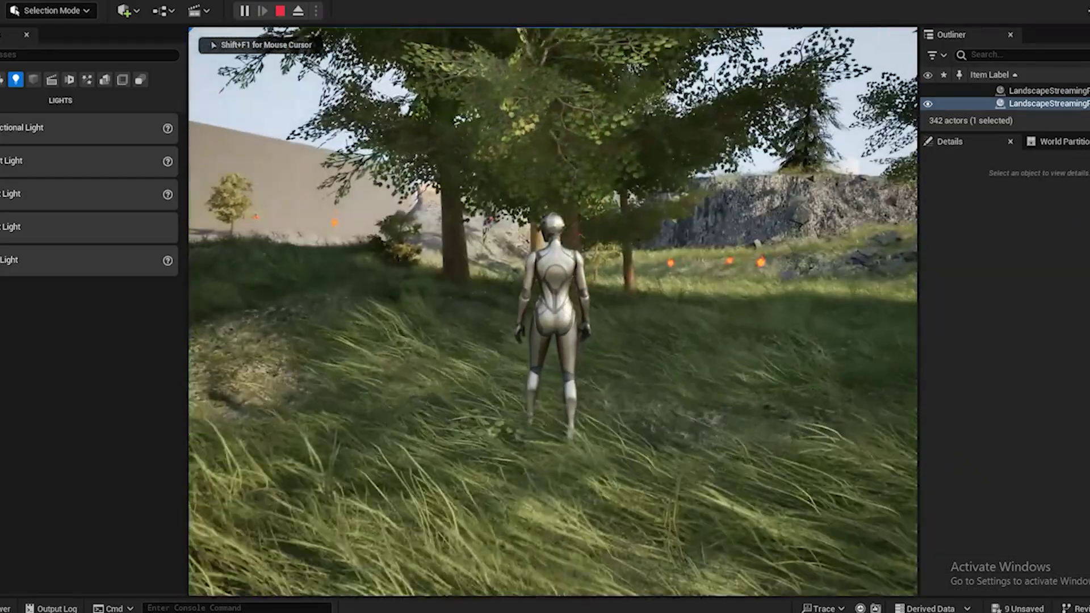
pyautogui.press('w')
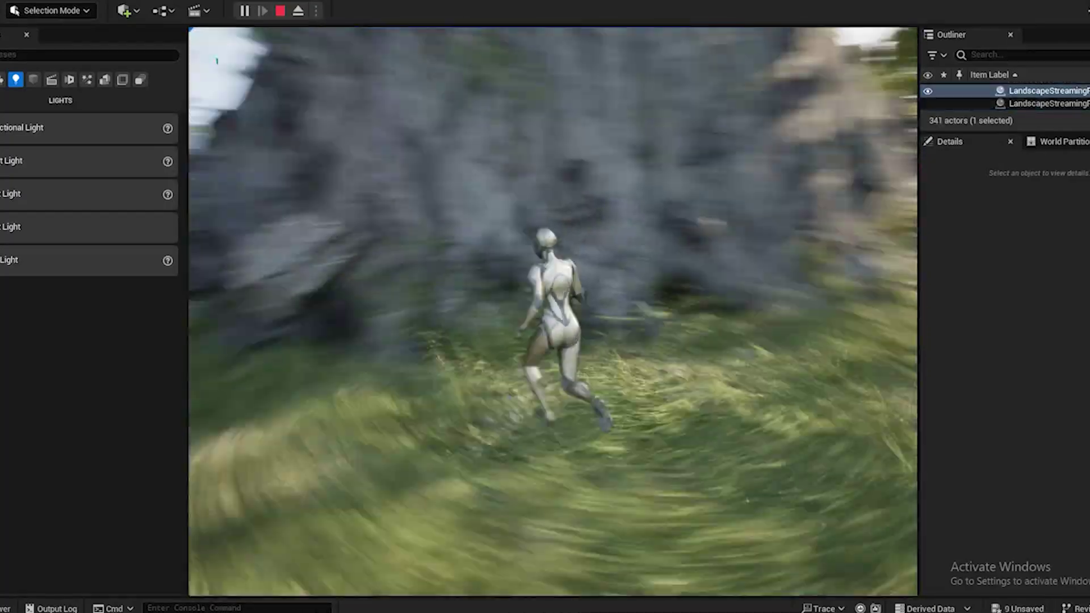
pyautogui.press('w')
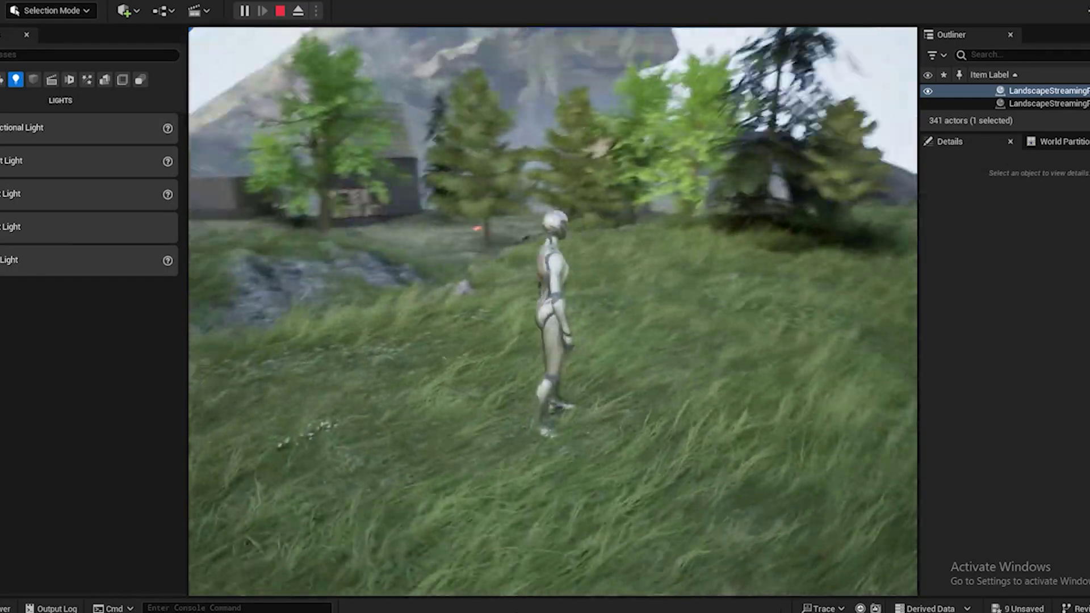
pyautogui.press('Escape')
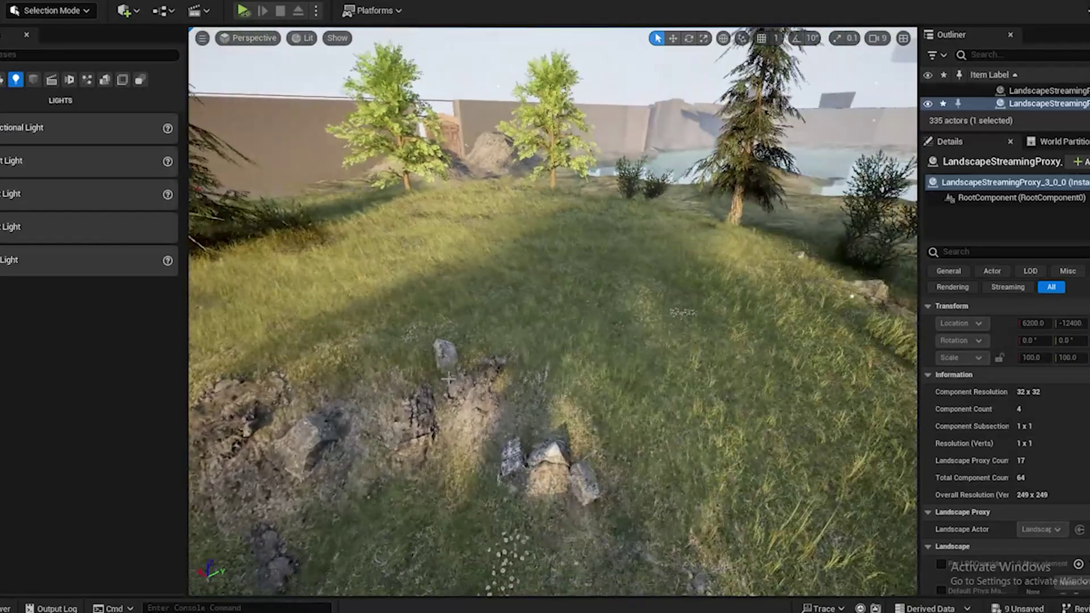
# Activate the landscape Sculpt tool with a strength of 0.792398 and a brush size of 100
pyautogui.click(53, 17)
pyautogui.click(51, 44)
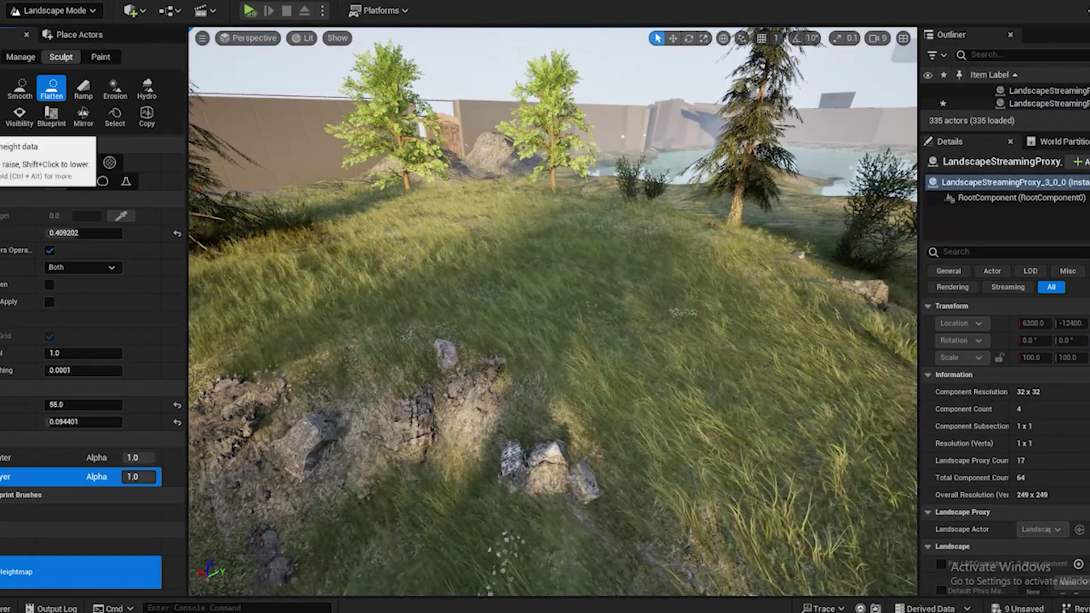
pyautogui.click(2, 90)
pyautogui.moveTo(516, 477); pyautogui.dragTo(506, 515, button='right')
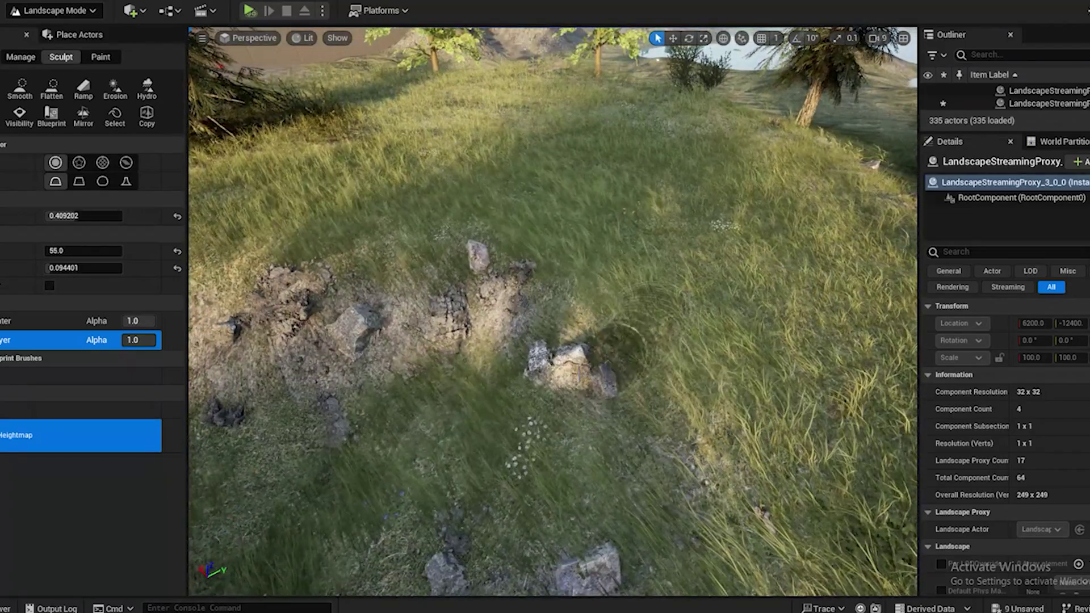
pyautogui.moveTo(518, 450); pyautogui.dragTo(554, 422, button='right')
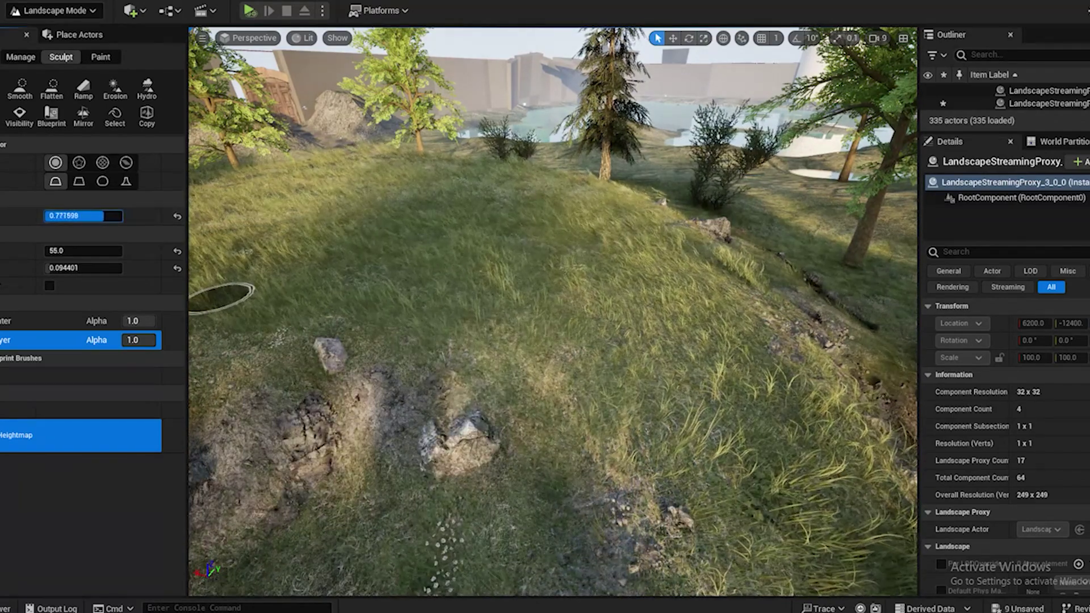
pyautogui.moveTo(79, 250); pyautogui.dragTo(136, 251)
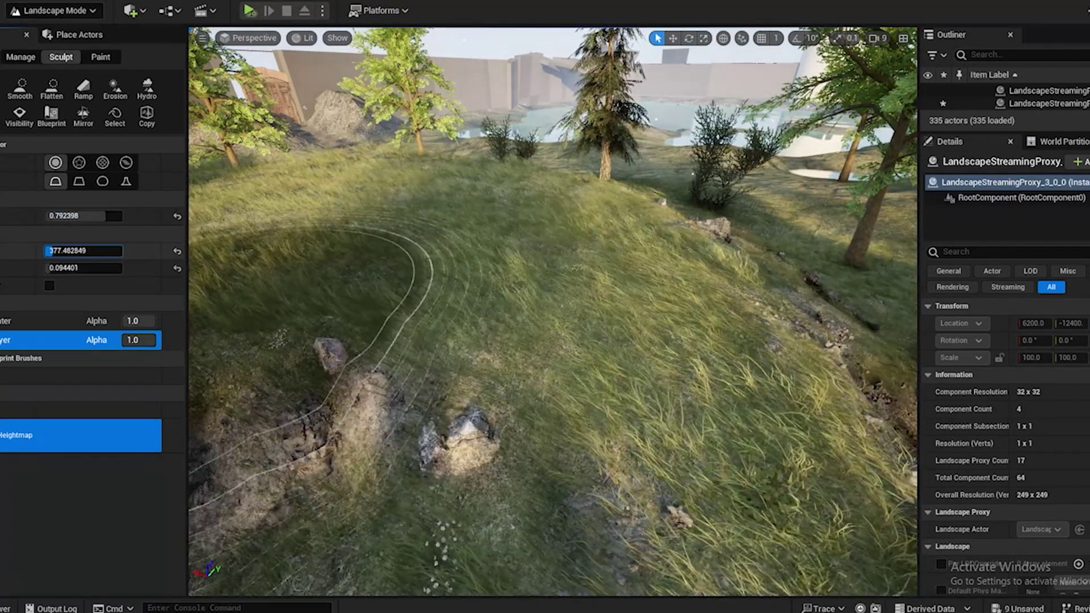
pyautogui.write('00')
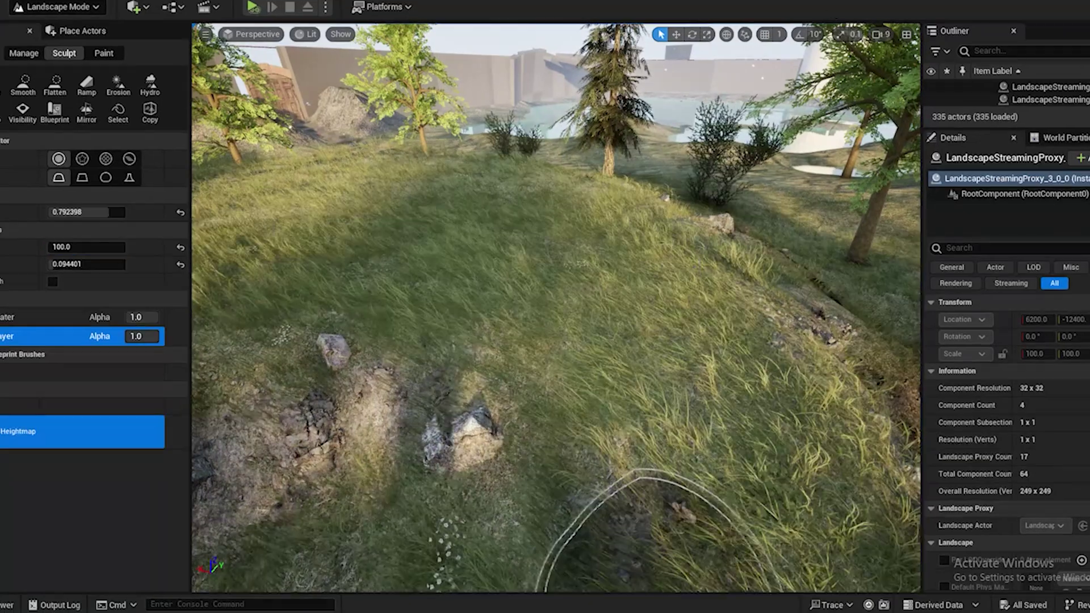
# Carve a curved trench with a rounded hollow at its end into the grassy hilltop
pyautogui.moveTo(615, 358)
pyautogui.mouseDown(button='right')
pyautogui.moveTo(596, 420)
pyautogui.moveTo(567, 403)
pyautogui.moveTo(626, 366)
pyautogui.mouseUp(button='right')
pyautogui.press('s')
pyautogui.press('w')
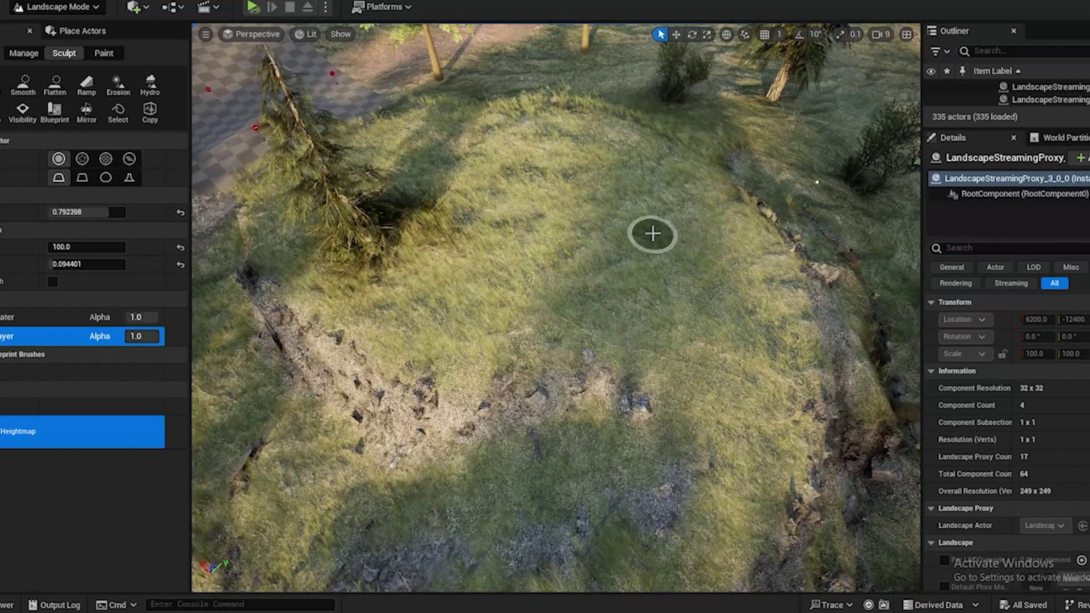
pyautogui.moveTo(653, 233)
pyautogui.mouseDown()
pyautogui.moveTo(637, 238)
pyautogui.moveTo(652, 306)
pyautogui.moveTo(687, 290)
pyautogui.moveTo(587, 296)
pyautogui.moveTo(676, 370)
pyautogui.moveTo(649, 484)
pyautogui.moveTo(678, 365)
pyautogui.moveTo(641, 307)
pyautogui.moveTo(667, 438)
pyautogui.moveTo(596, 504)
pyautogui.moveTo(654, 318)
pyautogui.moveTo(599, 314)
pyautogui.moveTo(611, 325)
pyautogui.moveTo(584, 268)
pyautogui.mouseUp()
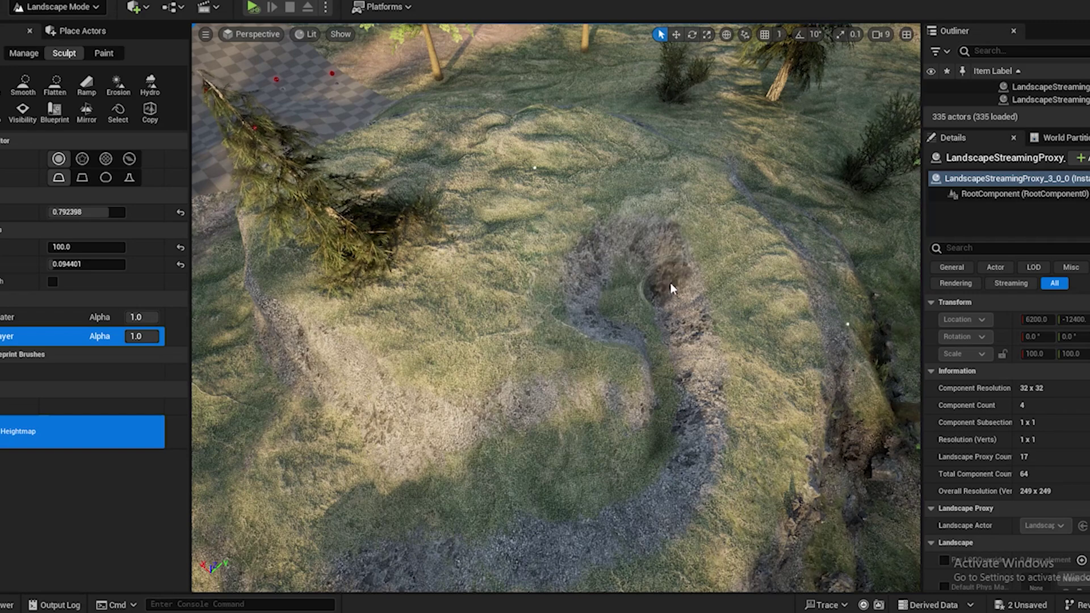
pyautogui.moveTo(670, 284)
pyautogui.mouseDown()
pyautogui.moveTo(676, 409)
pyautogui.moveTo(540, 511)
pyautogui.moveTo(659, 336)
pyautogui.mouseUp()
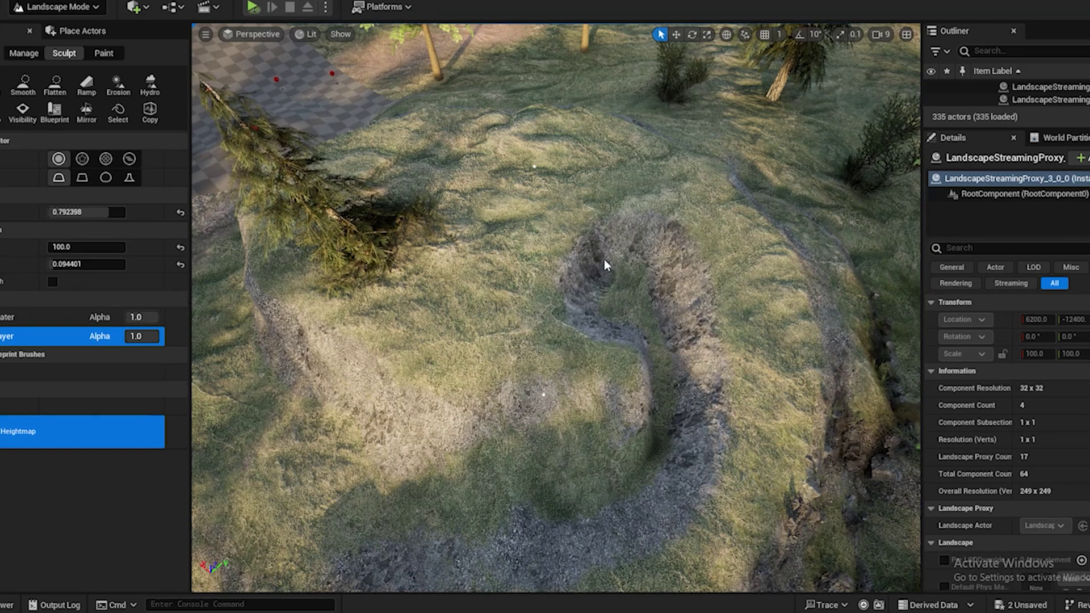
pyautogui.moveTo(579, 279); pyautogui.dragTo(648, 299)
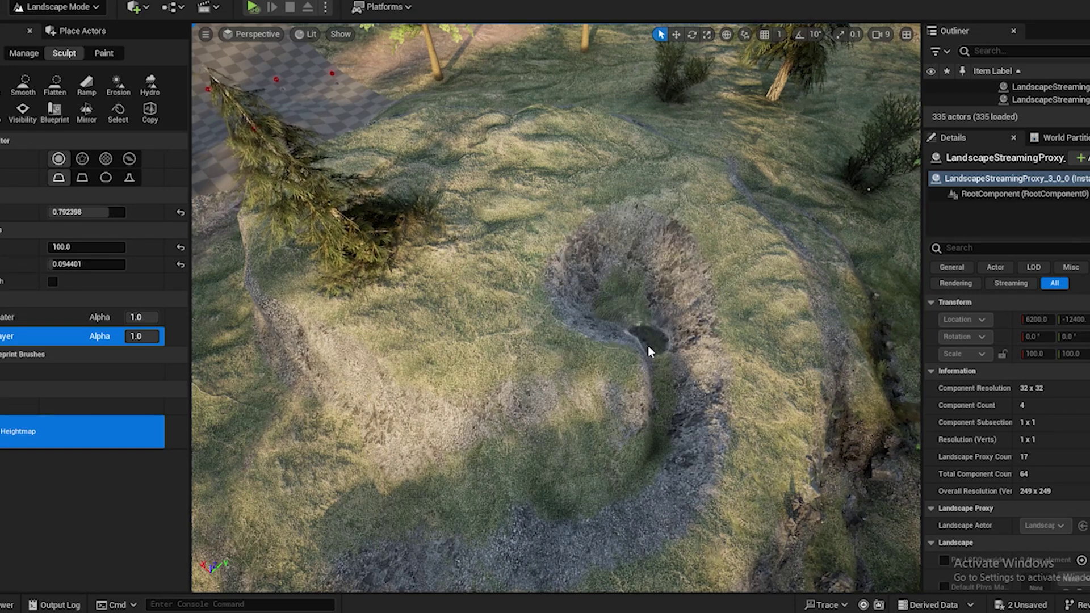
# Try to smooth the floor of the trench around the rocks, and undo the stroke
pyautogui.press('w')
pyautogui.moveTo(572, 505)
pyautogui.mouseDown(button='right')
pyautogui.moveTo(572, 414)
pyautogui.moveTo(630, 477)
pyautogui.moveTo(660, 436)
pyautogui.moveTo(706, 428)
pyautogui.moveTo(704, 420)
pyautogui.mouseUp(button='right')
pyautogui.press('s')
pyautogui.press('w')
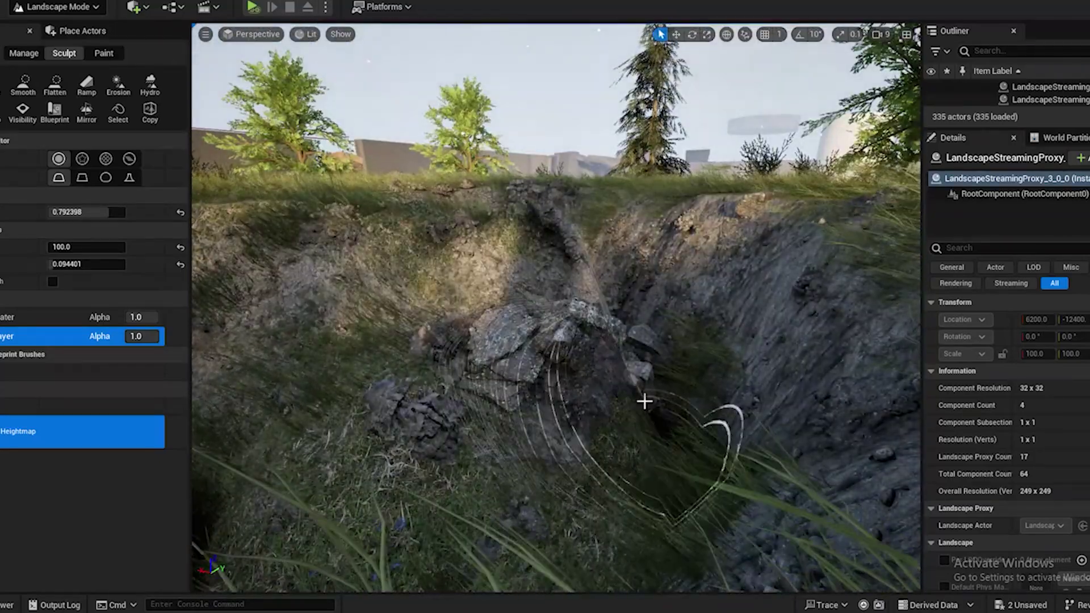
pyautogui.click(22, 85)
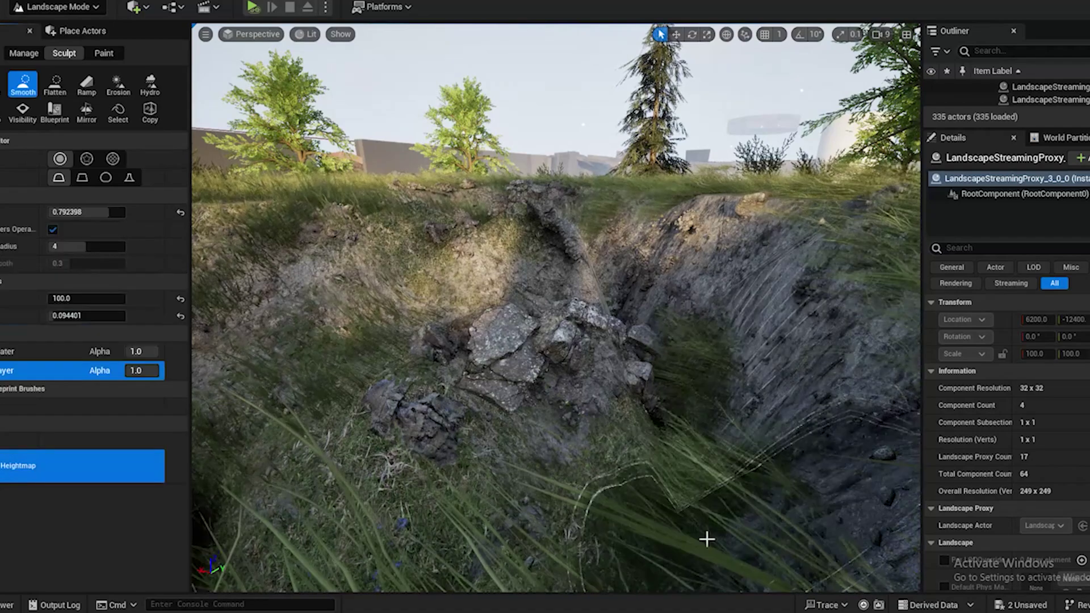
pyautogui.moveTo(637, 541)
pyautogui.mouseDown()
pyautogui.moveTo(625, 348)
pyautogui.moveTo(656, 426)
pyautogui.mouseUp()
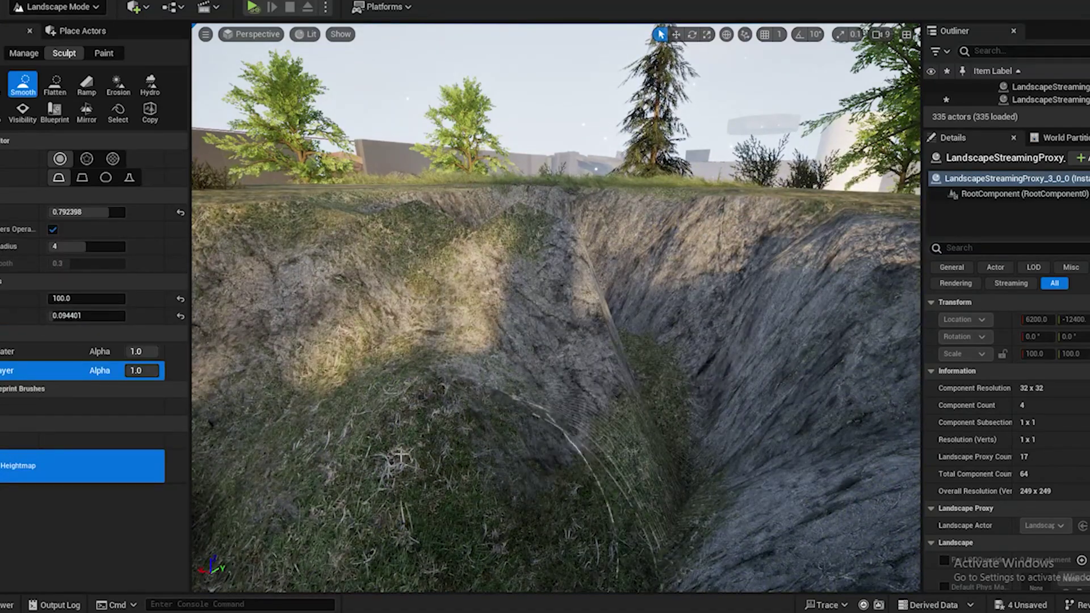
pyautogui.hotkey('ctrl', 'z')
# Flatten the floor of the trench into an even grassy passage with the Flatten tool
pyautogui.click(54, 83)
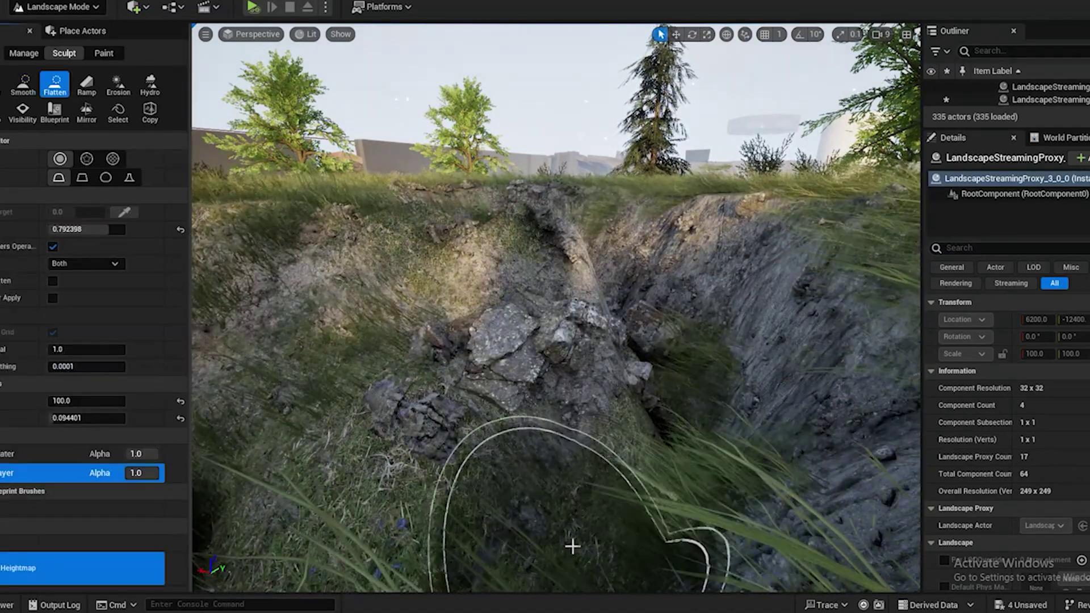
pyautogui.hotkey('ctrl', 'y')
pyautogui.moveTo(603, 543)
pyautogui.mouseDown()
pyautogui.moveTo(596, 318)
pyautogui.moveTo(554, 298)
pyautogui.moveTo(389, 577)
pyautogui.mouseUp()
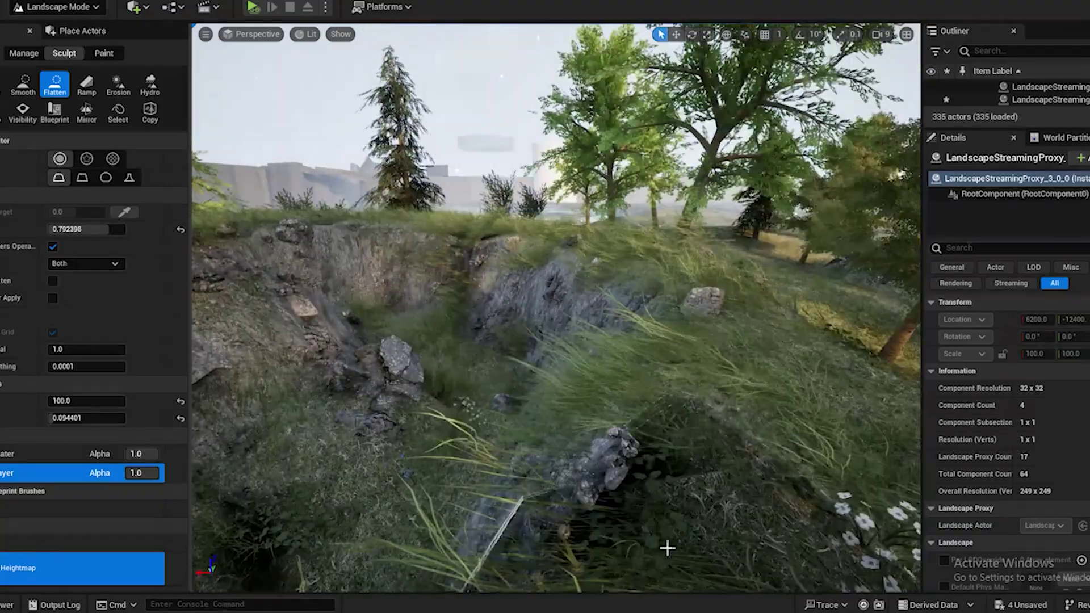
pyautogui.moveTo(667, 548)
pyautogui.mouseDown(button='right')
pyautogui.moveTo(619, 557)
pyautogui.moveTo(613, 545)
pyautogui.moveTo(689, 452)
pyautogui.moveTo(644, 438)
pyautogui.moveTo(667, 426)
pyautogui.moveTo(586, 438)
pyautogui.moveTo(418, 421)
pyautogui.moveTo(562, 363)
pyautogui.moveTo(484, 172)
pyautogui.moveTo(530, 462)
pyautogui.moveTo(491, 540)
pyautogui.moveTo(598, 350)
pyautogui.moveTo(505, 271)
pyautogui.moveTo(643, 342)
pyautogui.moveTo(564, 345)
pyautogui.moveTo(515, 536)
pyautogui.mouseUp(button='right')
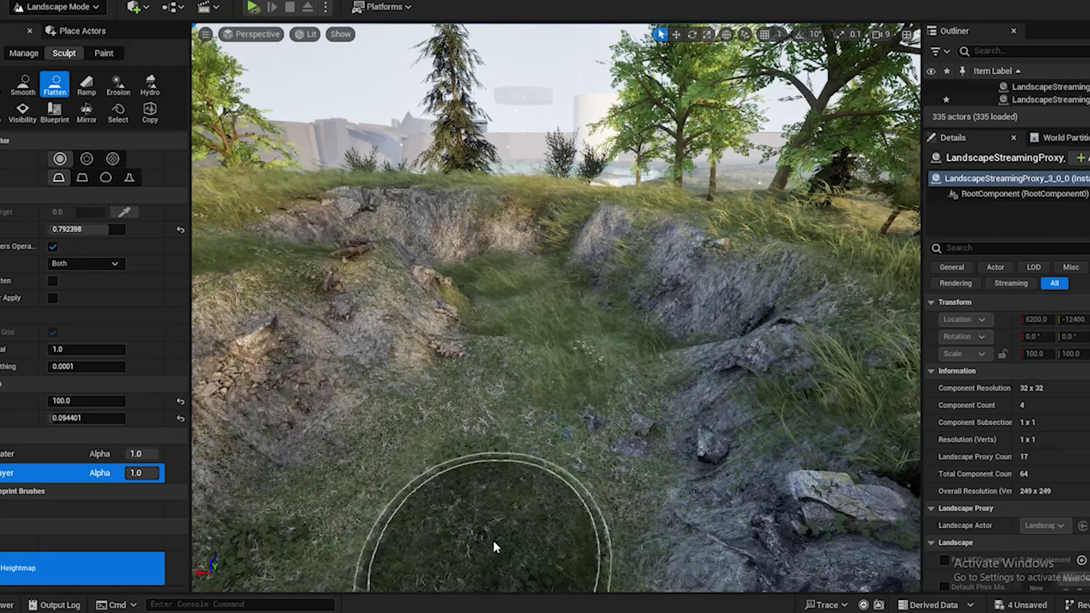
pyautogui.moveTo(493, 539); pyautogui.dragTo(553, 449, button='right')
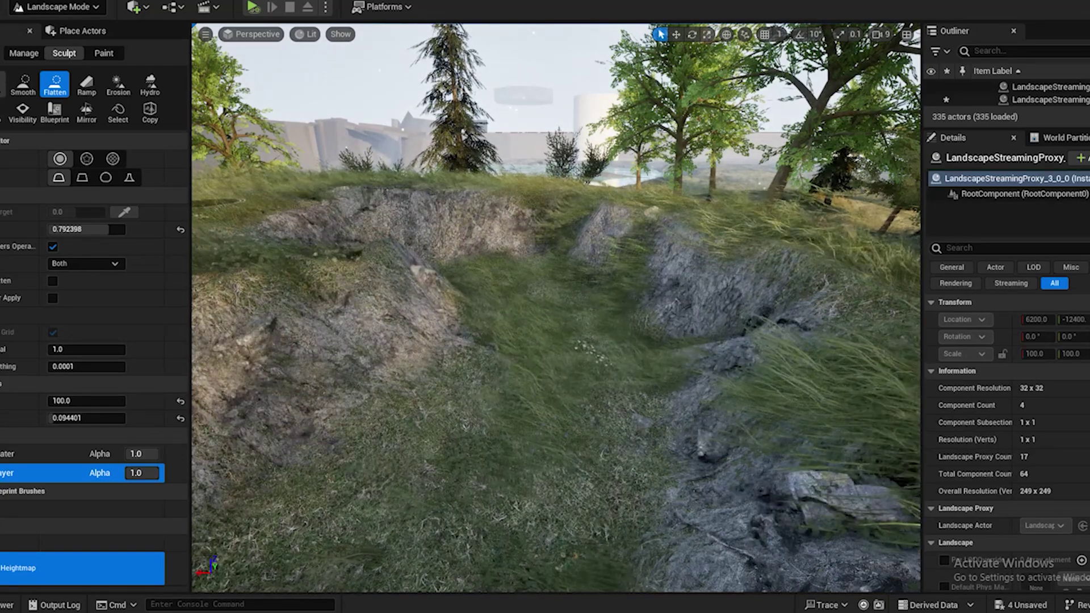
# Lower the trench floor with the Sculpt tool and dig a deep round pit at its far end
pyautogui.click(2, 108)
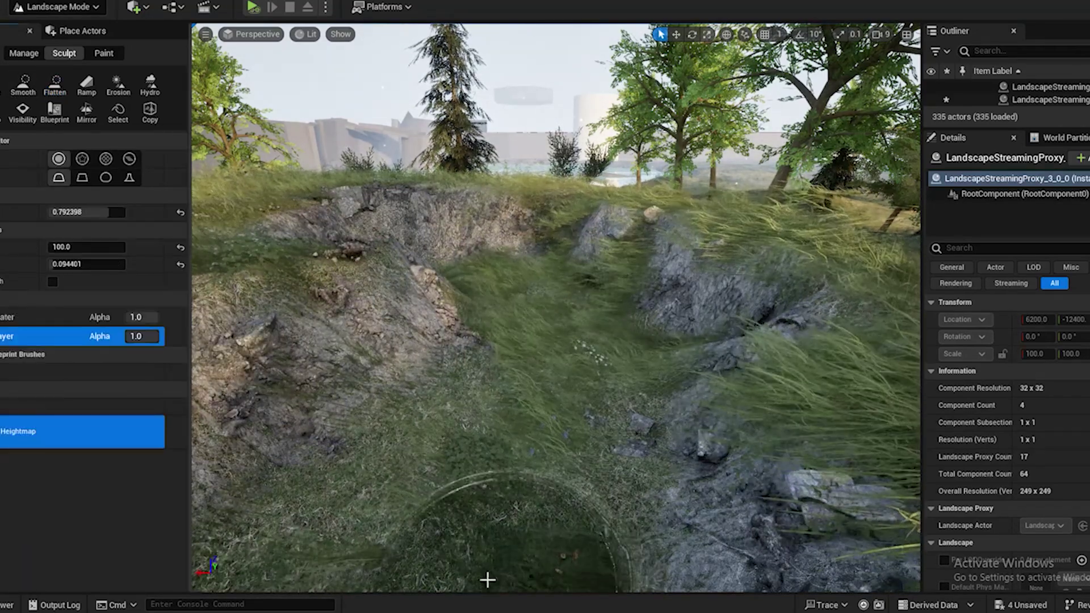
pyautogui.moveTo(486, 576)
pyautogui.keyDown('shift'); pyautogui.mouseDown()
pyautogui.moveTo(462, 503)
pyautogui.moveTo(573, 397)
pyautogui.moveTo(501, 302)
pyautogui.moveTo(503, 443)
pyautogui.moveTo(566, 357)
pyautogui.mouseUp(); pyautogui.keyUp('shift')
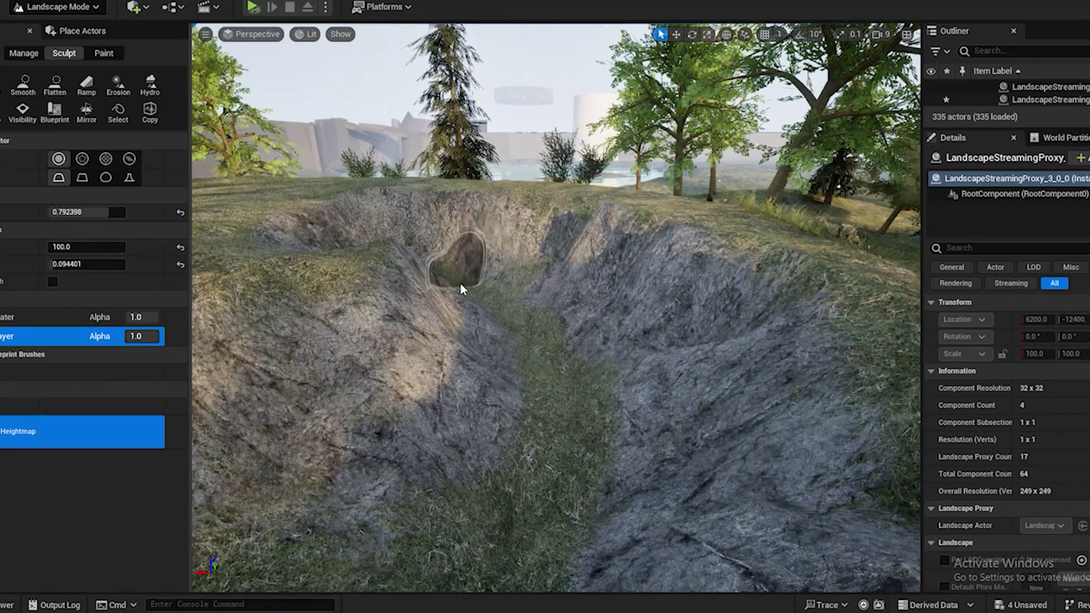
pyautogui.press('w')
pyautogui.moveTo(463, 289)
pyautogui.mouseDown(button='right')
pyautogui.moveTo(508, 469)
pyautogui.moveTo(670, 479)
pyautogui.moveTo(656, 475)
pyautogui.moveTo(661, 428)
pyautogui.mouseUp(button='right')
pyautogui.press('s')
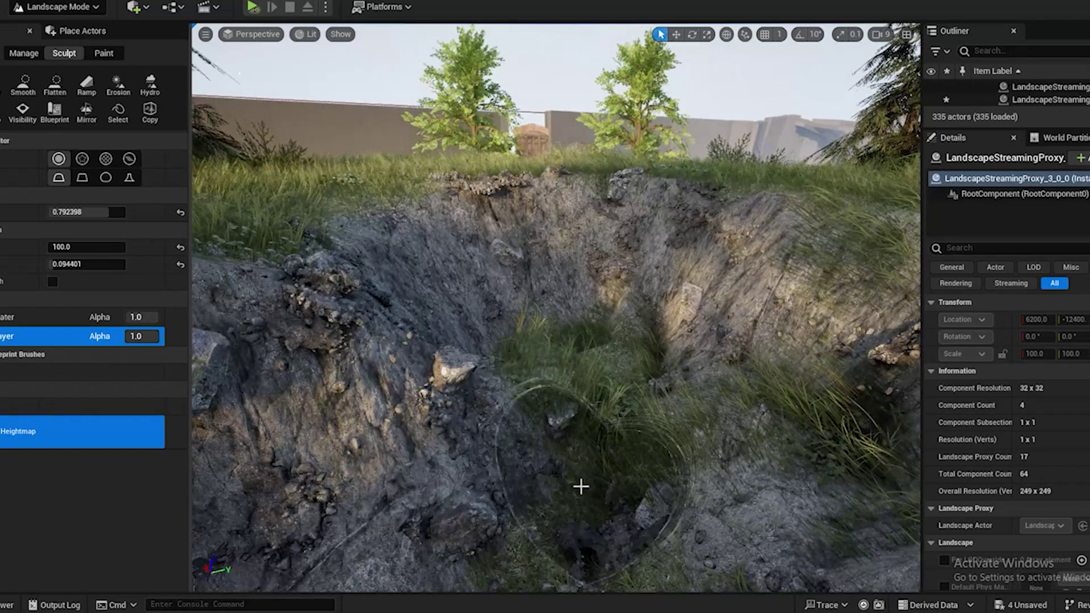
pyautogui.moveTo(633, 472)
pyautogui.keyDown('shift'); pyautogui.mouseDown()
pyautogui.moveTo(637, 407)
pyautogui.moveTo(555, 445)
pyautogui.moveTo(592, 361)
pyautogui.moveTo(530, 477)
pyautogui.moveTo(534, 402)
pyautogui.moveTo(658, 504)
pyautogui.moveTo(452, 374)
pyautogui.mouseUp(); pyautogui.keyUp('shift')
pyautogui.keyDown('shift'); pyautogui.moveTo(593, 359); pyautogui.dragTo(531, 437); pyautogui.keyUp('shift')
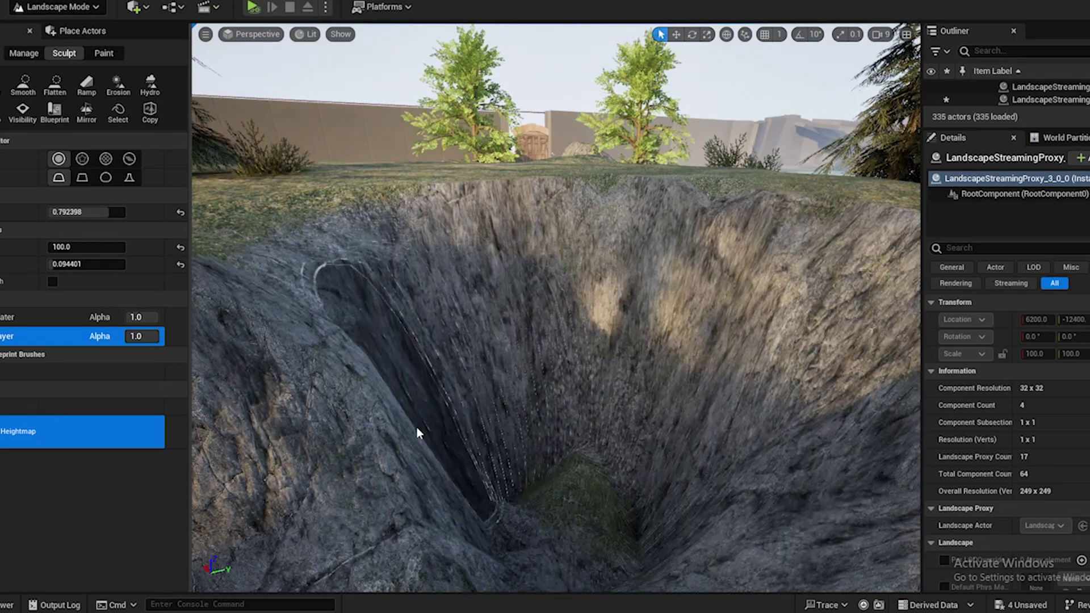
pyautogui.moveTo(643, 435); pyautogui.dragTo(643, 528, button='right')
pyautogui.scroll(-8, 643, 435)
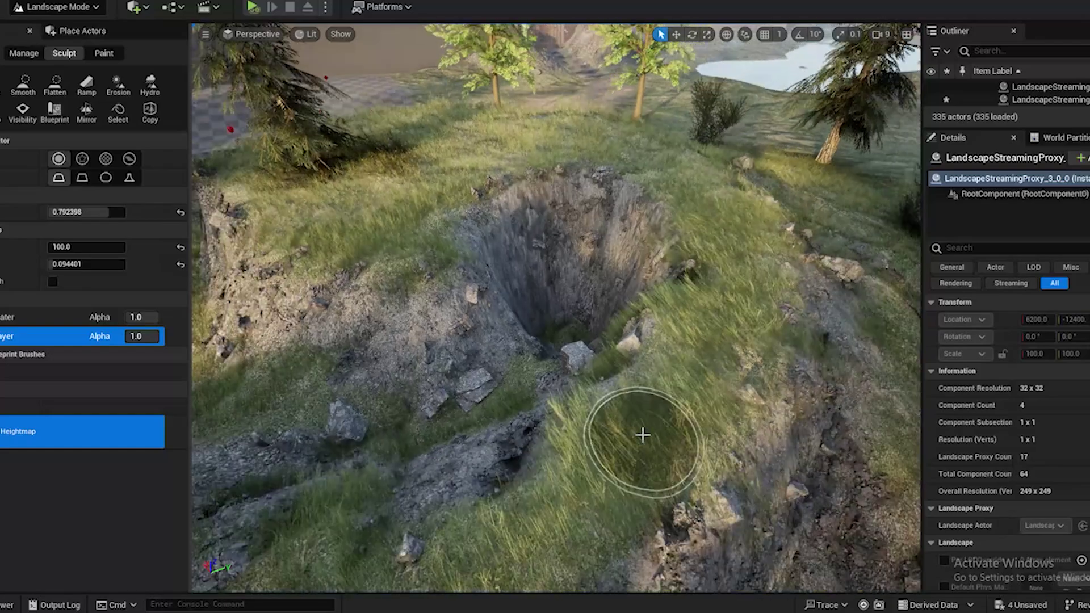
pyautogui.moveTo(616, 443)
pyautogui.mouseDown(button='right')
pyautogui.moveTo(465, 434)
pyautogui.moveTo(579, 454)
pyautogui.moveTo(664, 347)
pyautogui.moveTo(673, 306)
pyautogui.moveTo(630, 363)
pyautogui.moveTo(591, 386)
pyautogui.mouseUp(button='right')
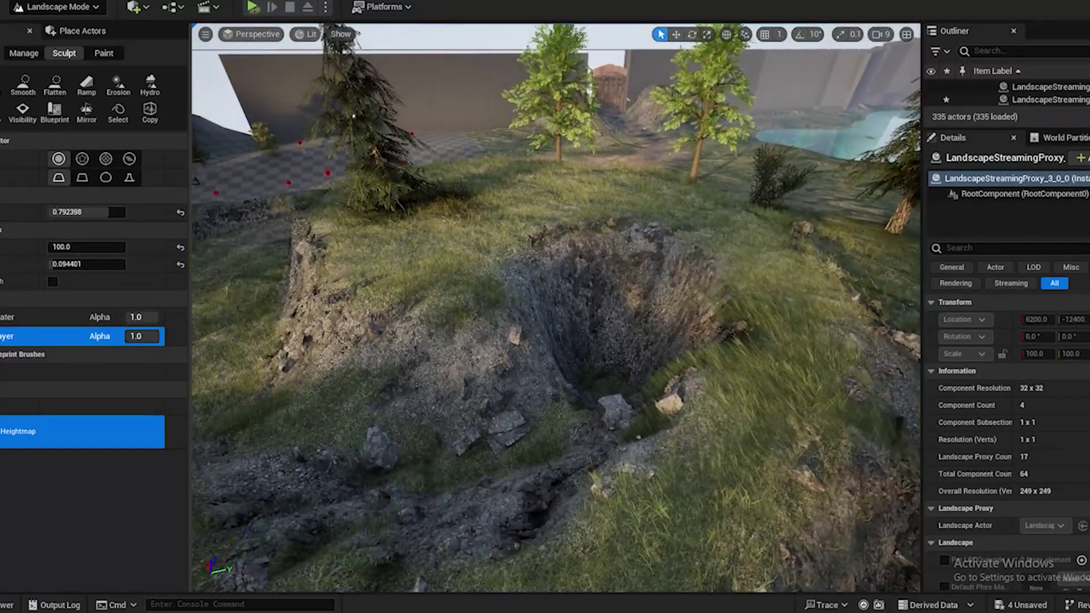
# Return to Selection mode and place a Cylinder shape on the slope beside the pit
pyautogui.click(96, 8)
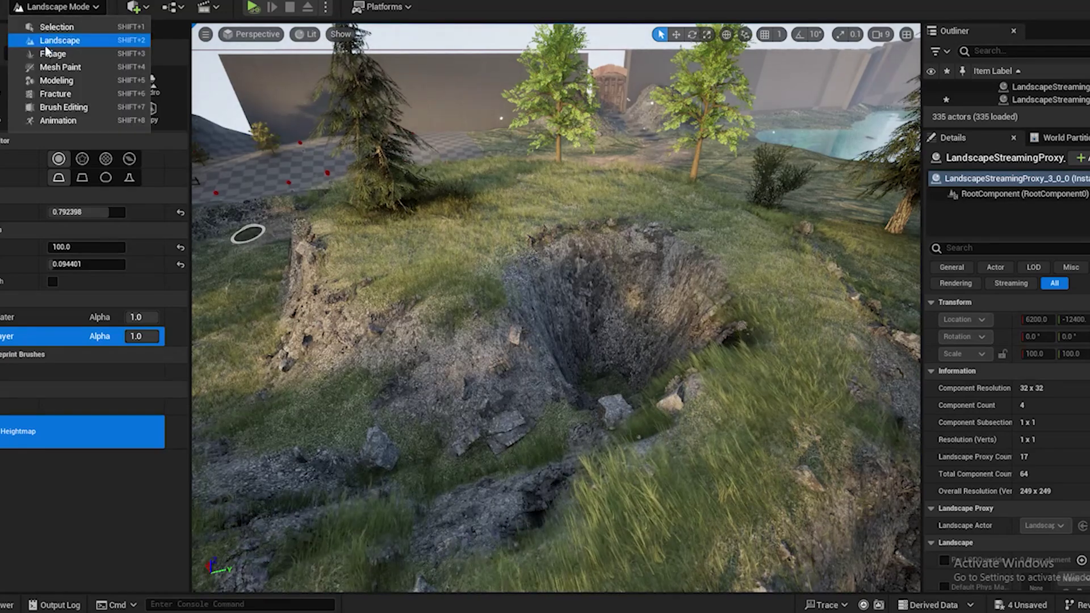
pyautogui.click(143, 8)
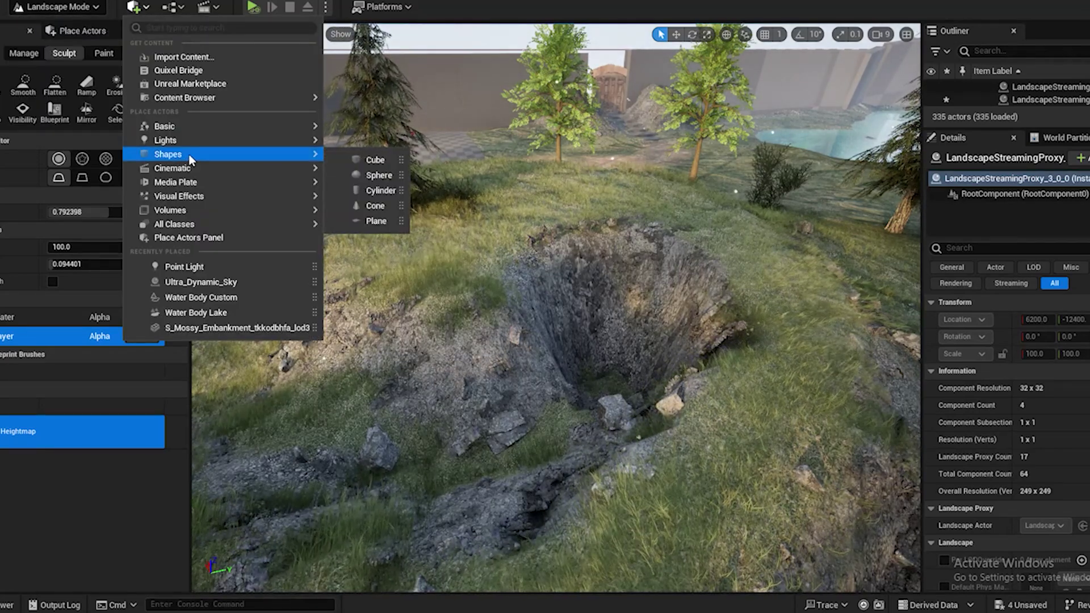
pyautogui.click(56, 6)
pyautogui.click(56, 6)
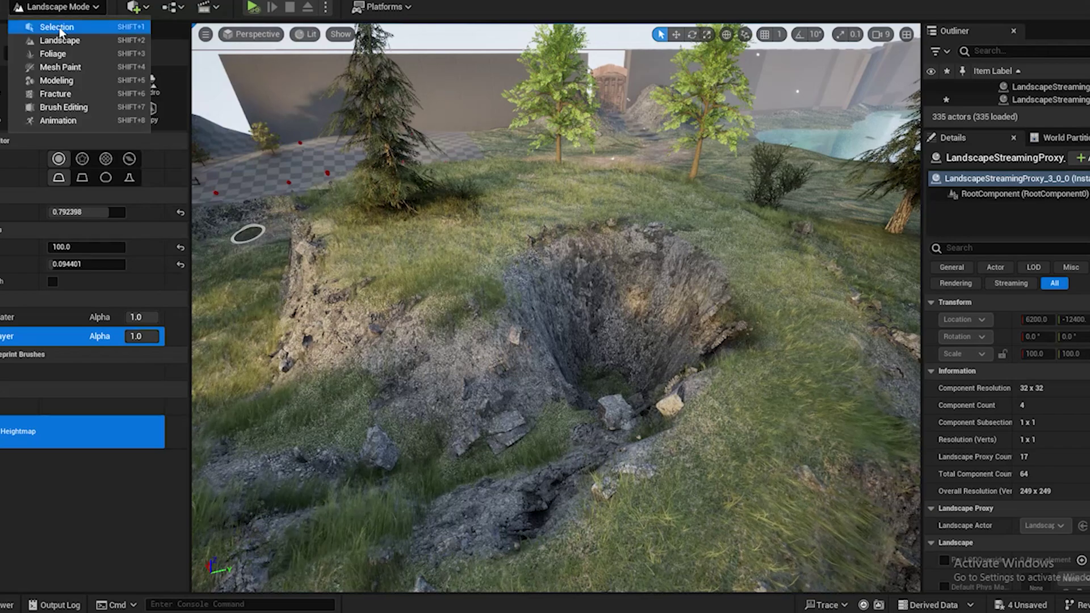
pyautogui.click(28, 28)
pyautogui.click(36, 76)
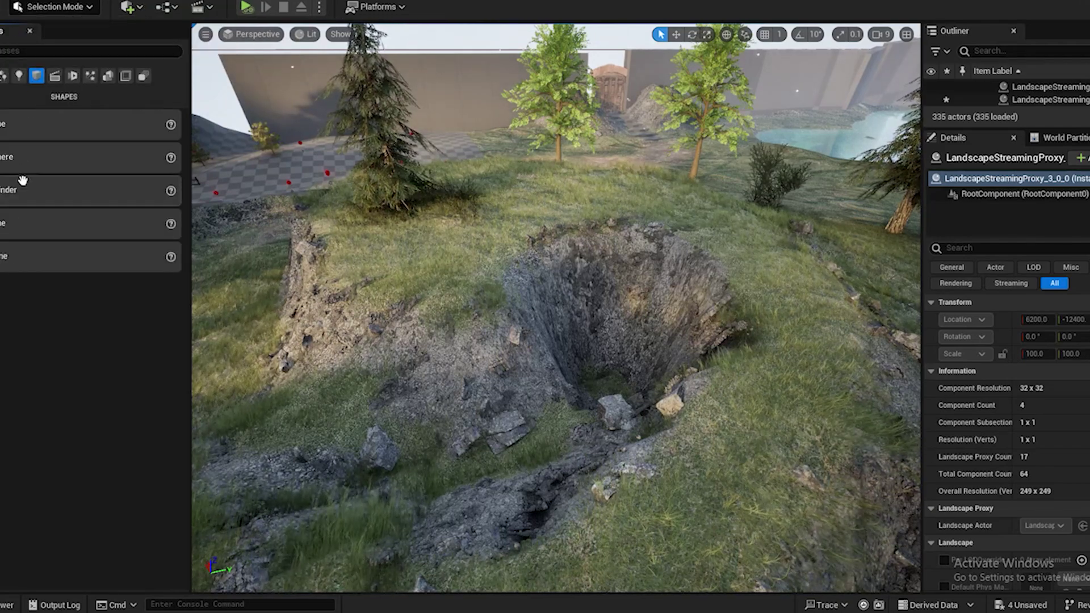
pyautogui.moveTo(21, 188); pyautogui.dragTo(490, 270)
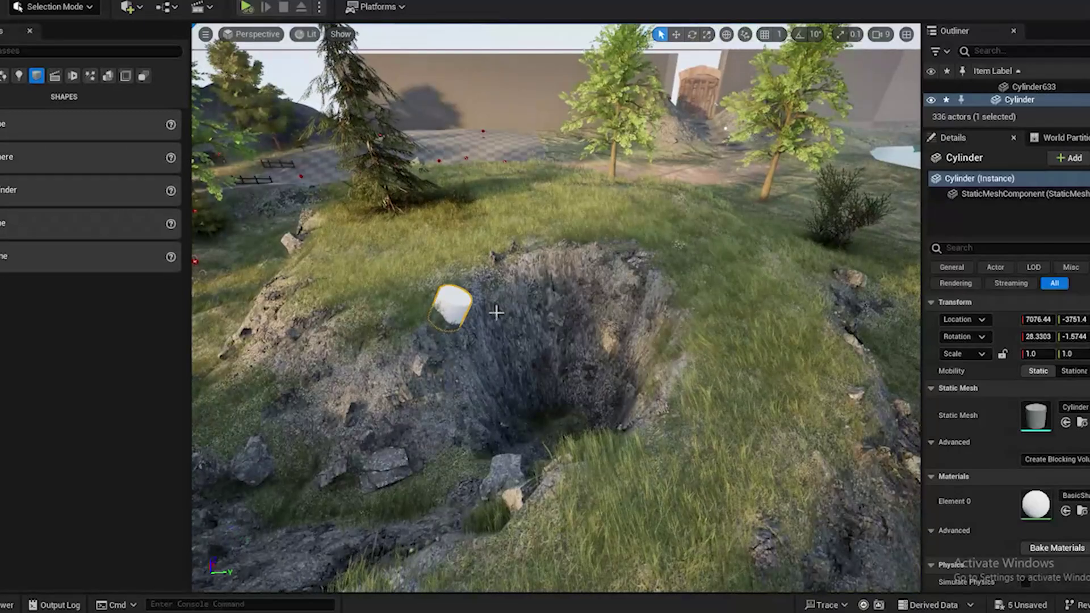
# Place the cylinder level at the pit's far rim and widen it to an X and Y scale of 15.0593 over the opening
pyautogui.moveTo(496, 313); pyautogui.dragTo(423, 348)
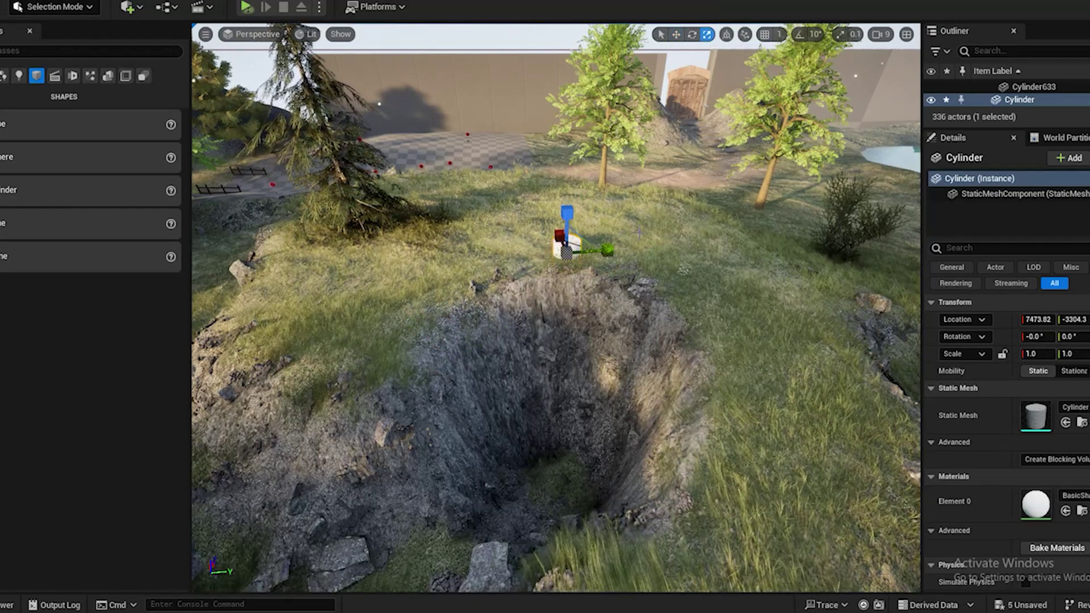
pyautogui.moveTo(566, 250); pyautogui.dragTo(513, 384)
pyautogui.moveTo(1038, 353); pyautogui.dragTo(1051, 353)
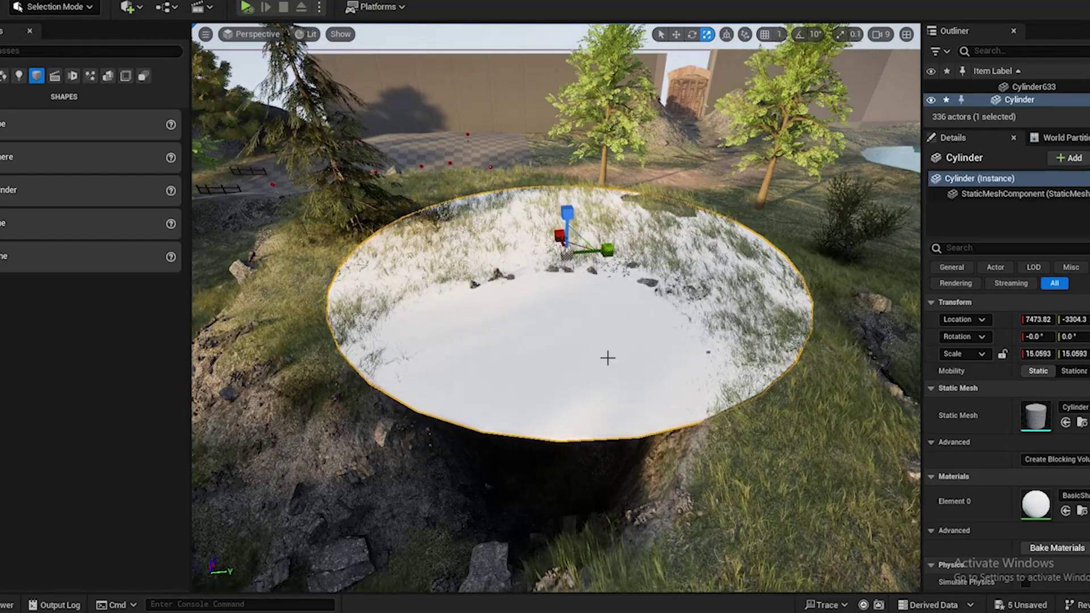
pyautogui.moveTo(608, 357)
pyautogui.mouseDown(button='right')
pyautogui.moveTo(607, 338)
pyautogui.moveTo(613, 349)
pyautogui.mouseUp(button='right')
pyautogui.press('q')
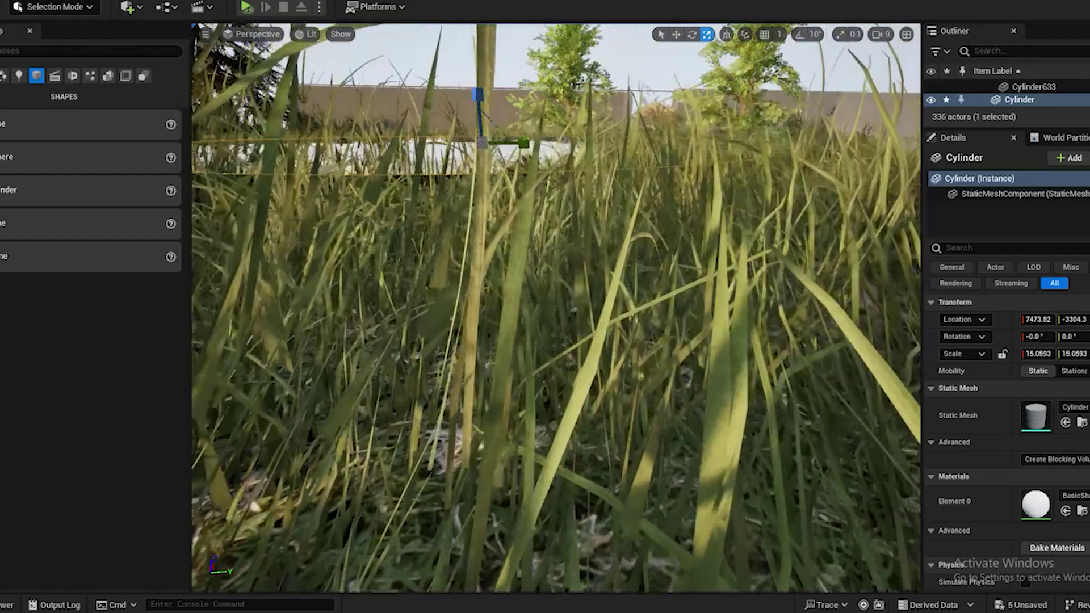
# Lower the cylinder until it sits partly embedded in the ground over the pit and shift it along Y to about -3357
pyautogui.press('f')
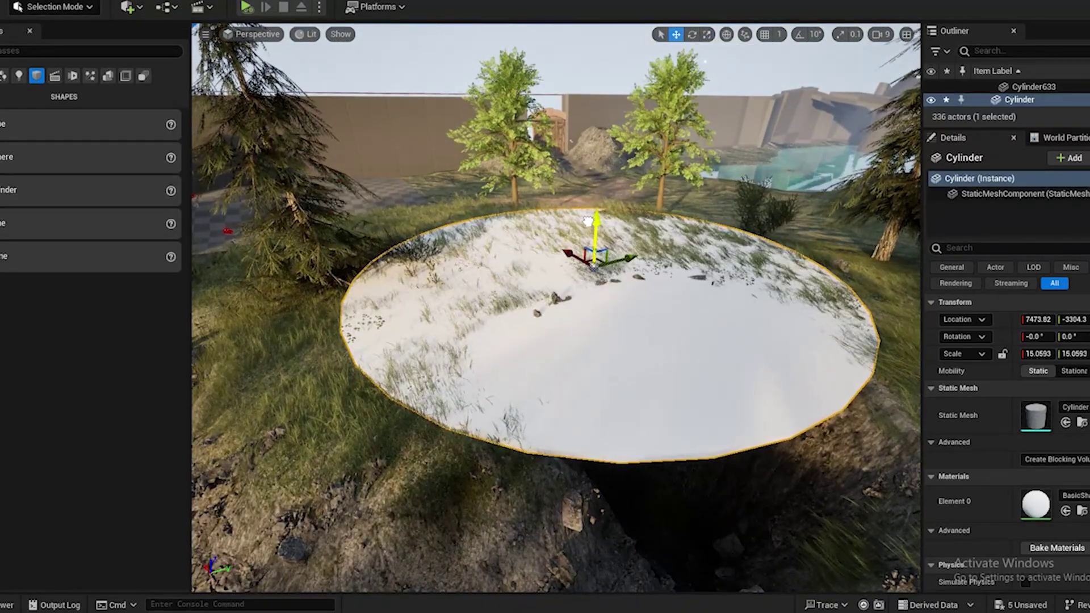
pyautogui.moveTo(608, 341); pyautogui.dragTo(633, 331, button='right')
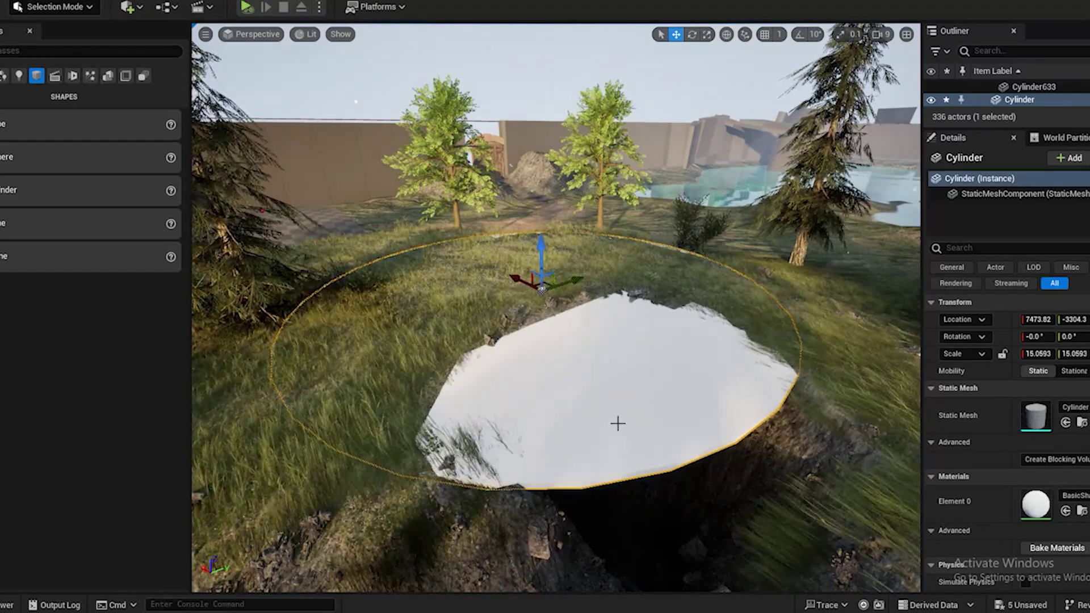
pyautogui.moveTo(618, 423); pyautogui.dragTo(601, 454, button='right')
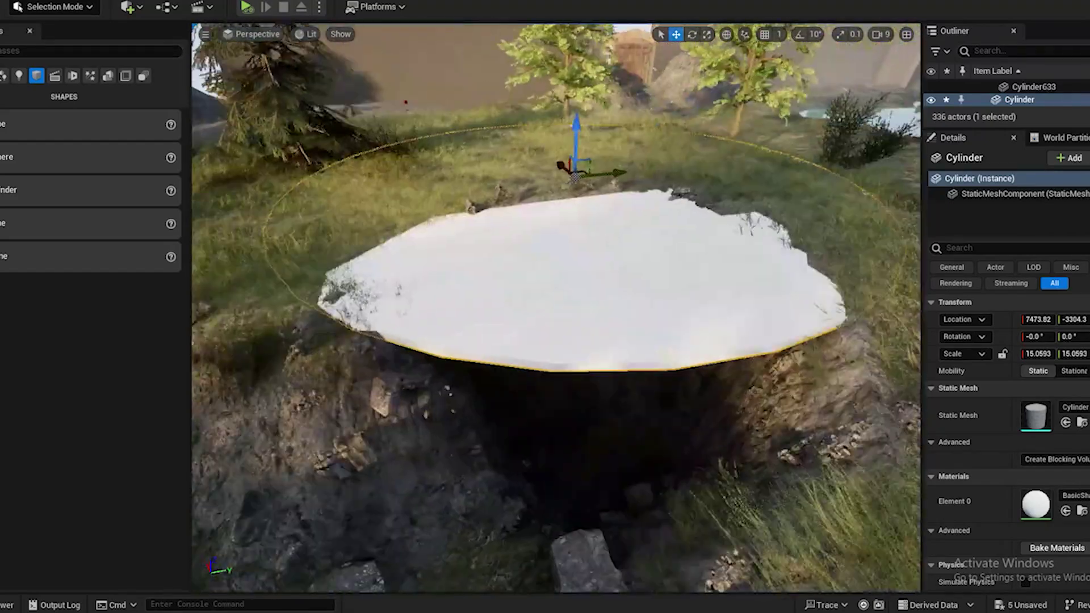
pyautogui.moveTo(555, 149); pyautogui.dragTo(596, 139, button='right')
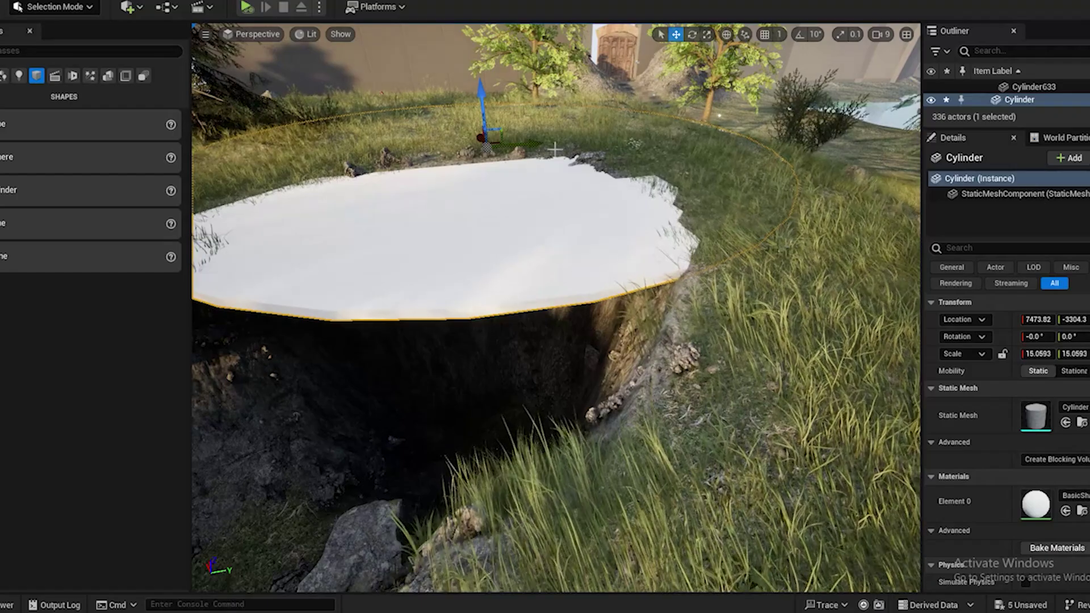
pyautogui.moveTo(540, 146); pyautogui.dragTo(521, 149)
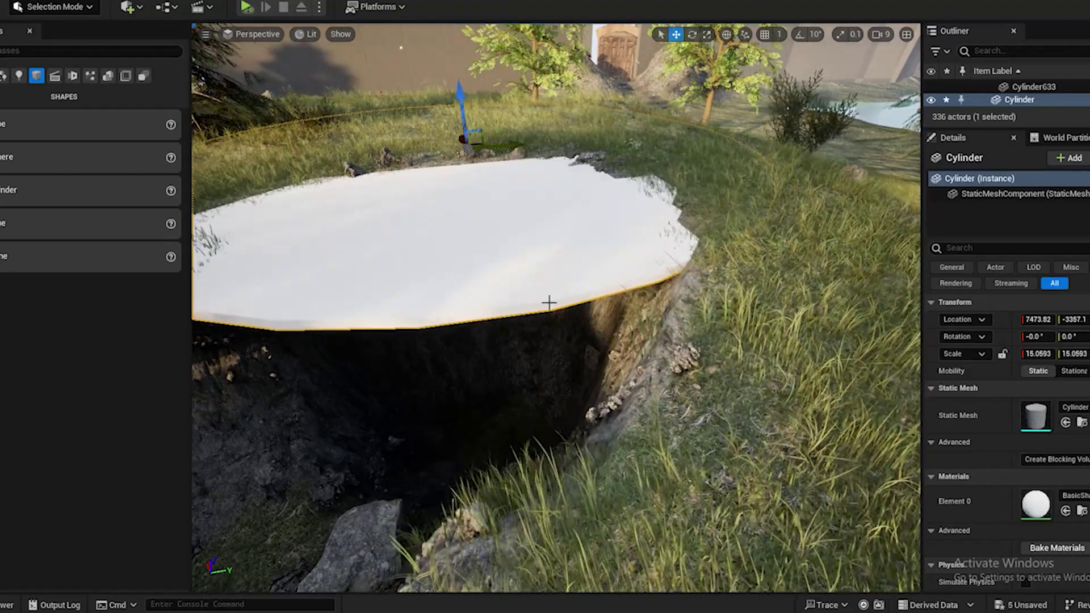
pyautogui.moveTo(549, 303); pyautogui.dragTo(562, 363, button='right')
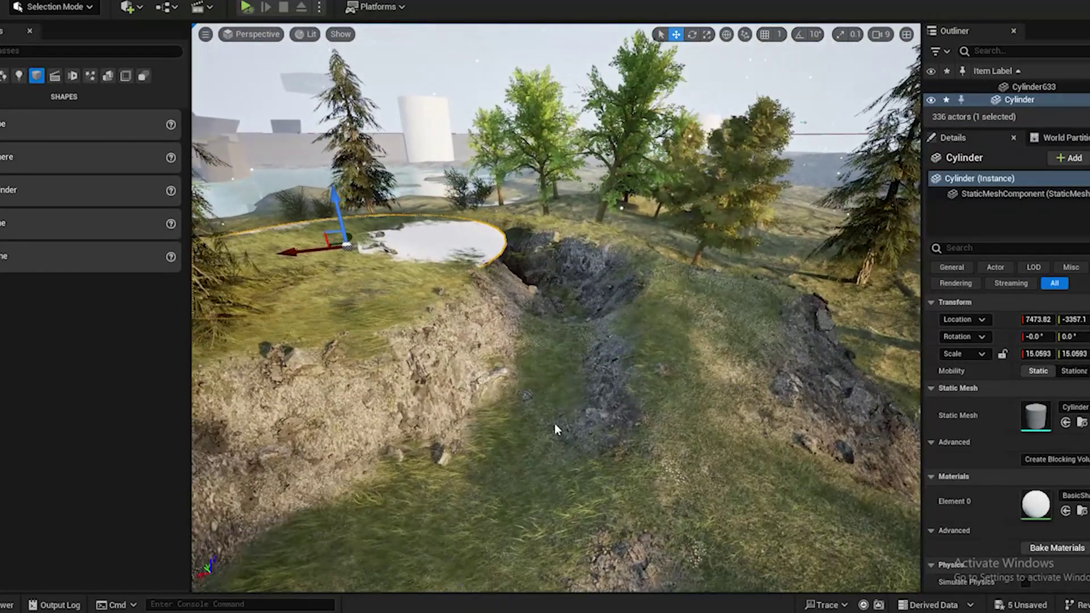
# Play-test the level from the trench entrance, run the character along the trench and stop the session
pyautogui.rightClick(480, 547)
pyautogui.click(542, 537)
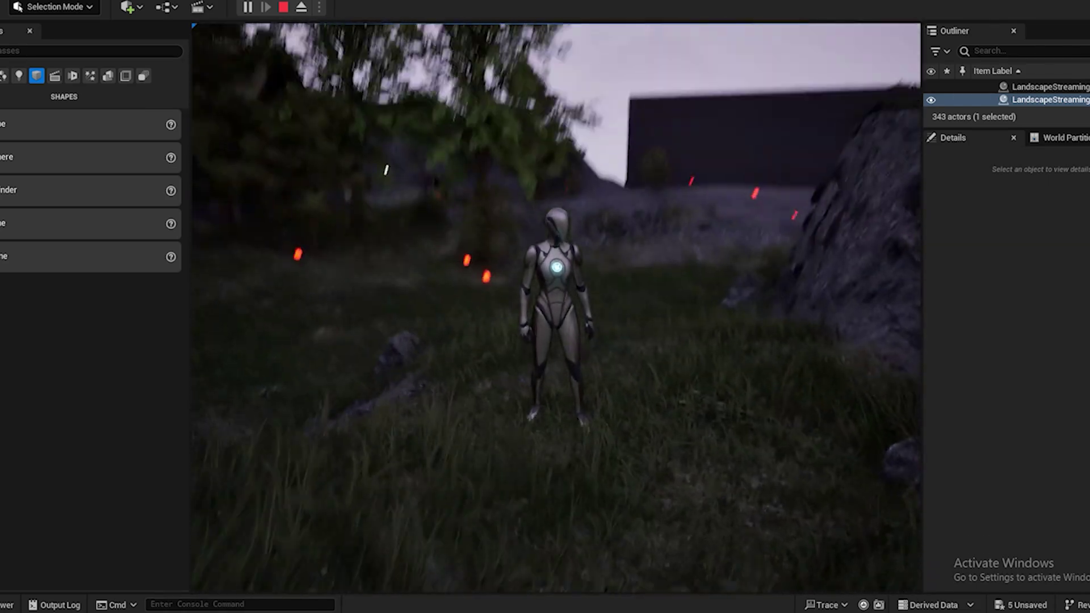
pyautogui.press('w')
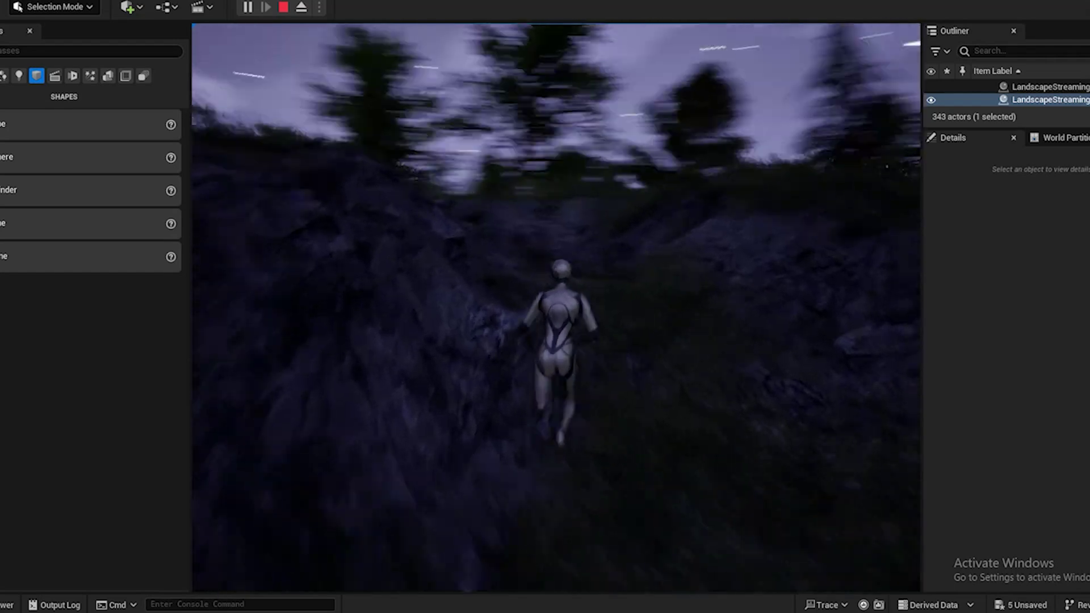
pyautogui.press('Escape')
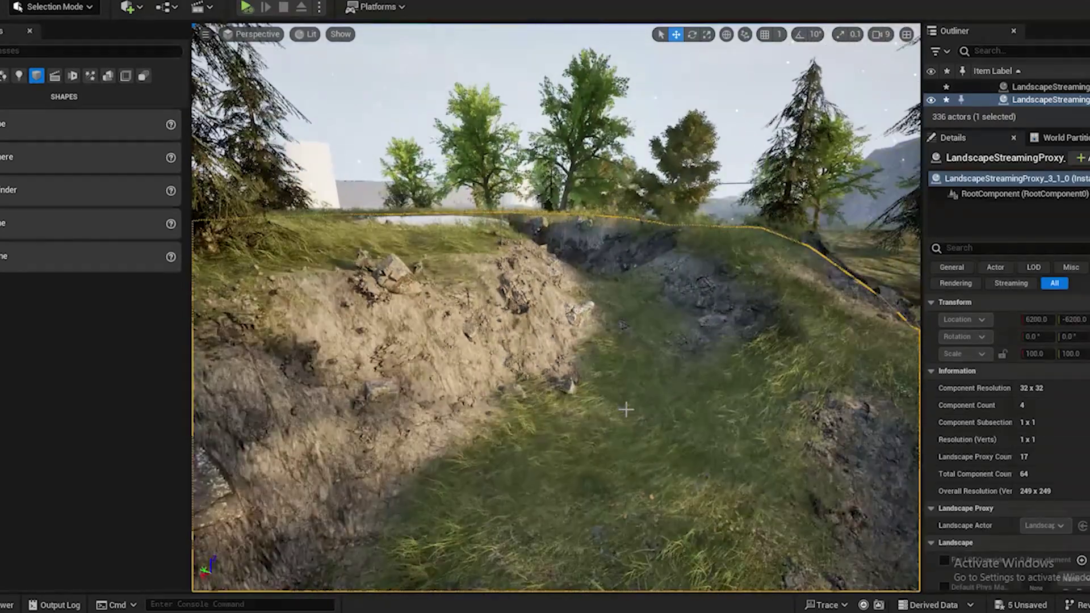
# In Landscape mode, lower the ground at the trench entrance with the Sculpt tool and soften it with the Smooth tool
pyautogui.scroll(-3, 626, 409)
pyautogui.click(55, 8)
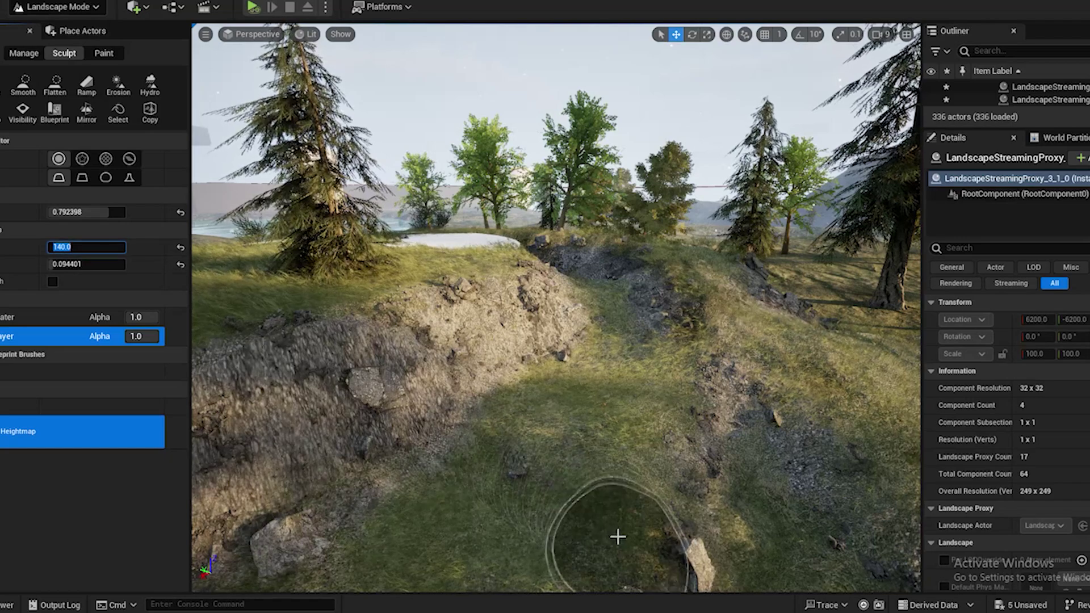
pyautogui.moveTo(555, 516)
pyautogui.keyDown('shift'); pyautogui.mouseDown()
pyautogui.moveTo(530, 502)
pyautogui.moveTo(592, 447)
pyautogui.mouseUp(); pyautogui.keyUp('shift')
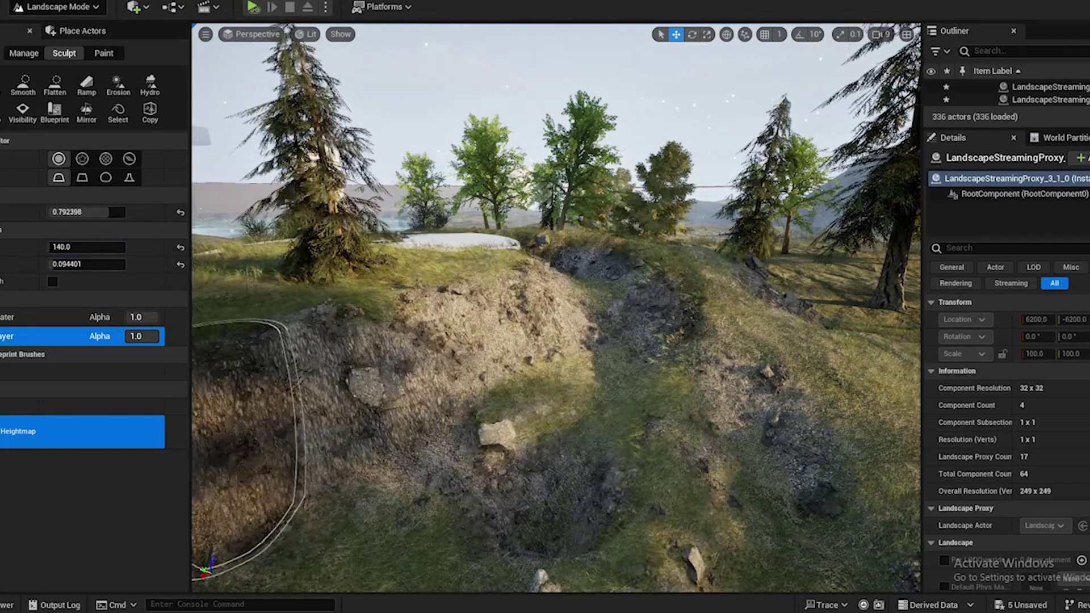
pyautogui.click(23, 84)
pyautogui.moveTo(446, 574); pyautogui.dragTo(558, 553)
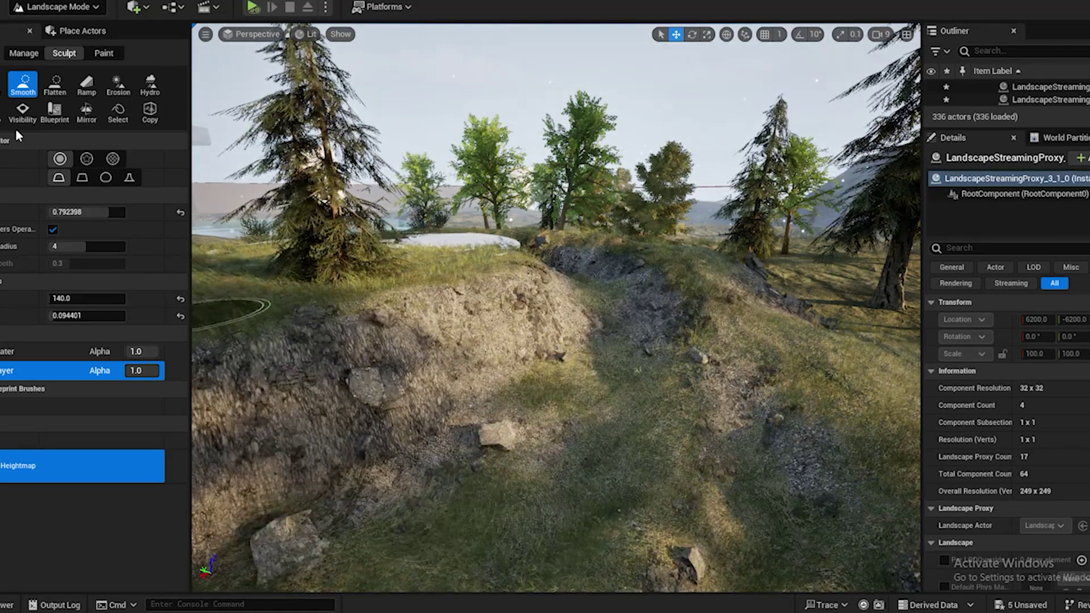
# Even out the bumpy trench floor and the base of its bank with the Smooth tool
pyautogui.click(55, 85)
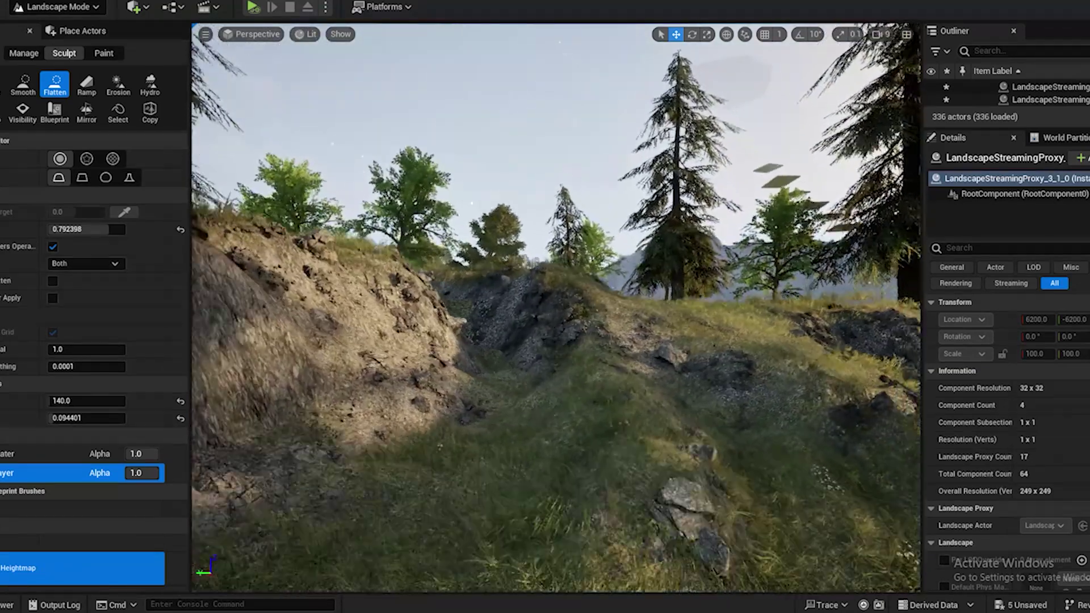
pyautogui.press('d')
pyautogui.press('d')
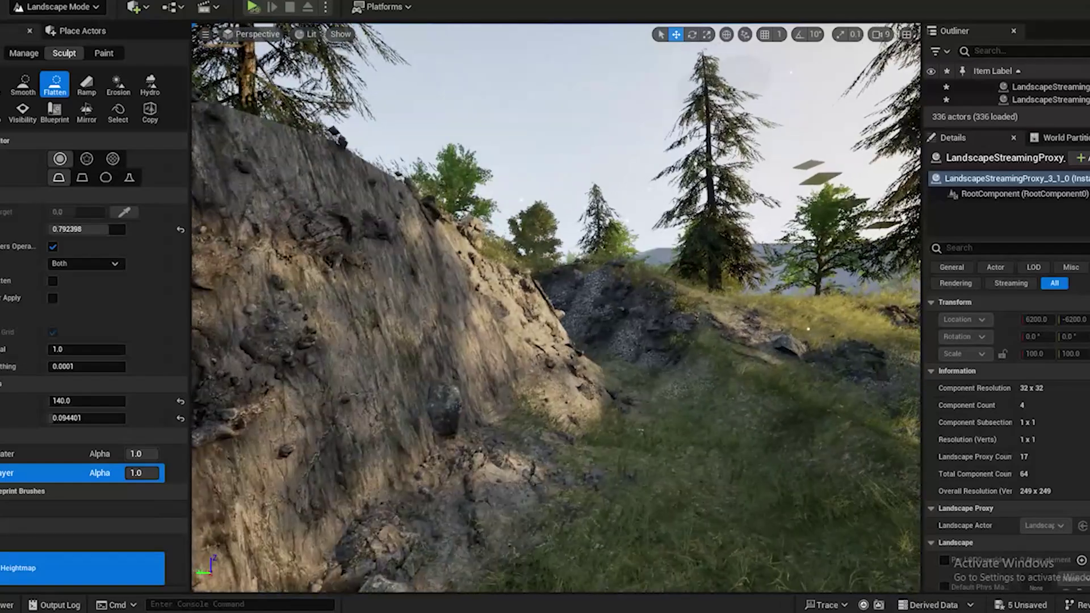
pyautogui.moveTo(535, 460); pyautogui.dragTo(527, 398, button='right')
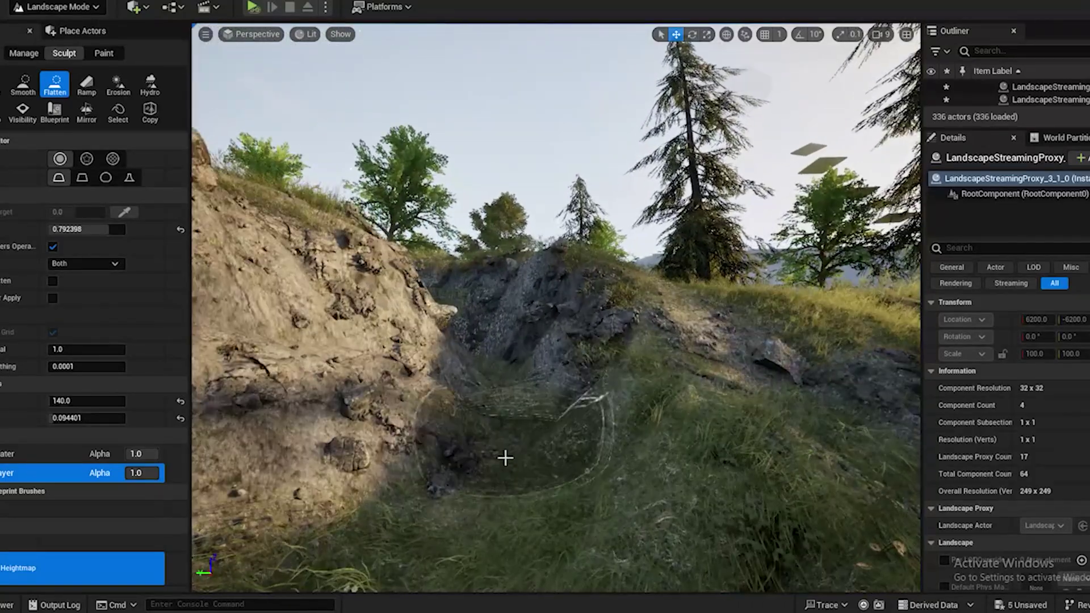
pyautogui.click(22, 86)
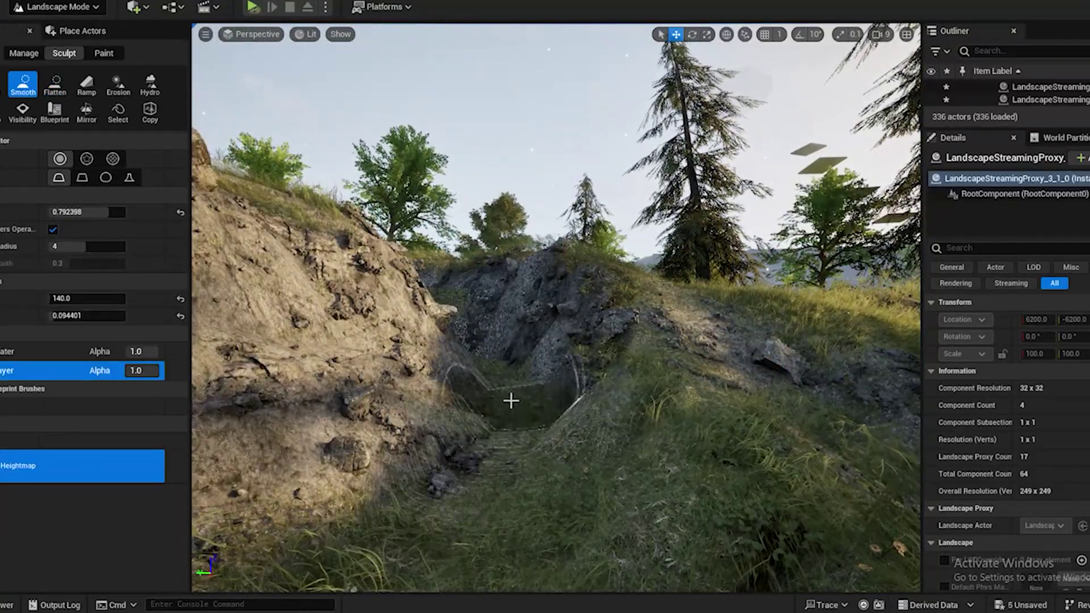
pyautogui.moveTo(462, 354)
pyautogui.mouseDown()
pyautogui.moveTo(479, 382)
pyautogui.moveTo(485, 460)
pyautogui.mouseUp()
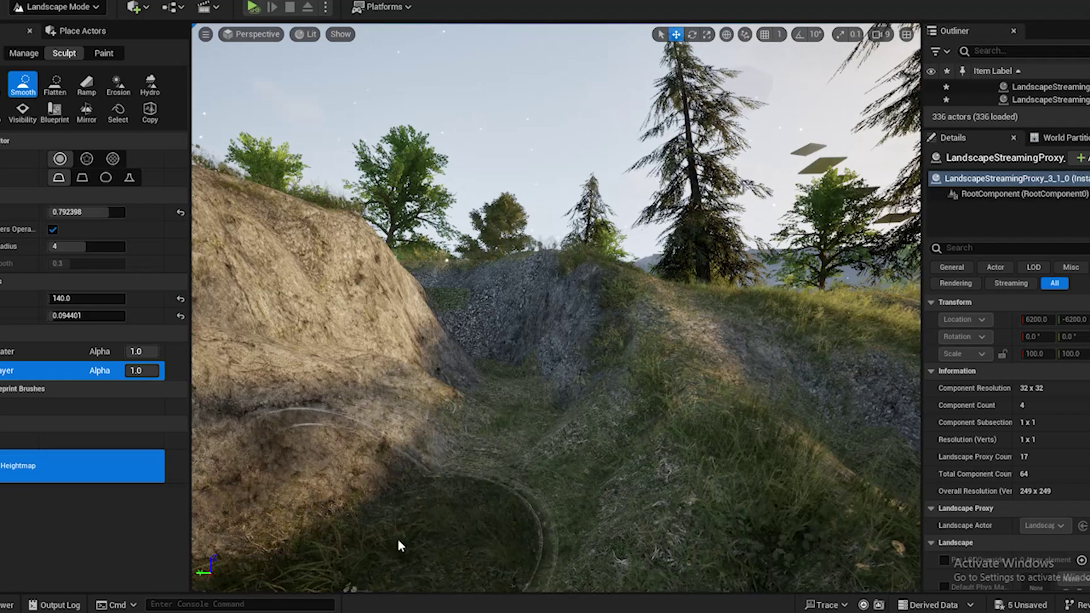
pyautogui.moveTo(401, 546); pyautogui.dragTo(491, 424)
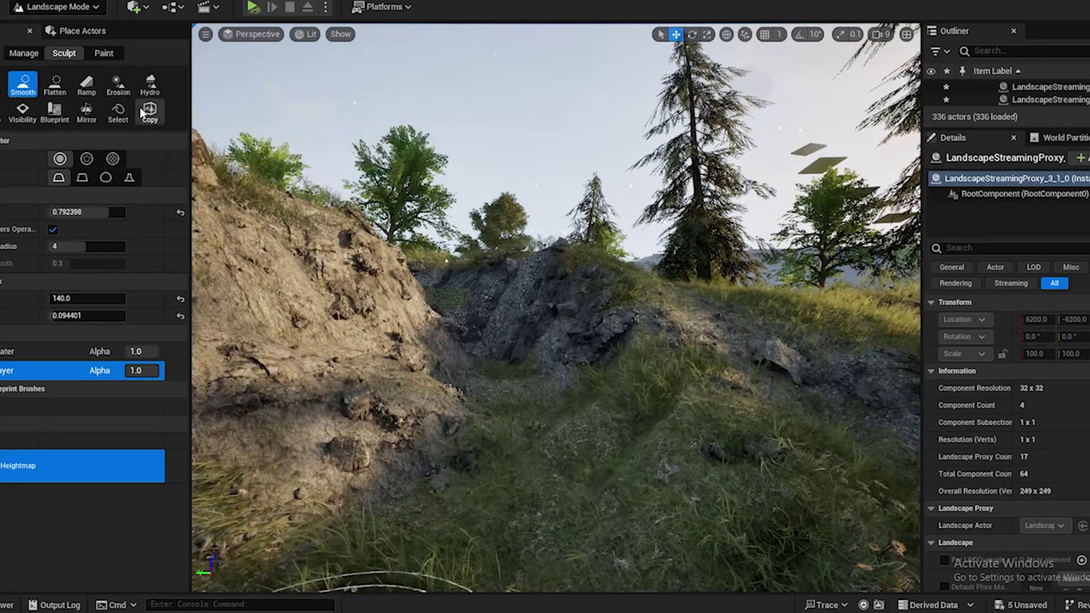
# Erode the trench's floor and walls with the Erosion tool and undo the last erosion stroke
pyautogui.click(117, 88)
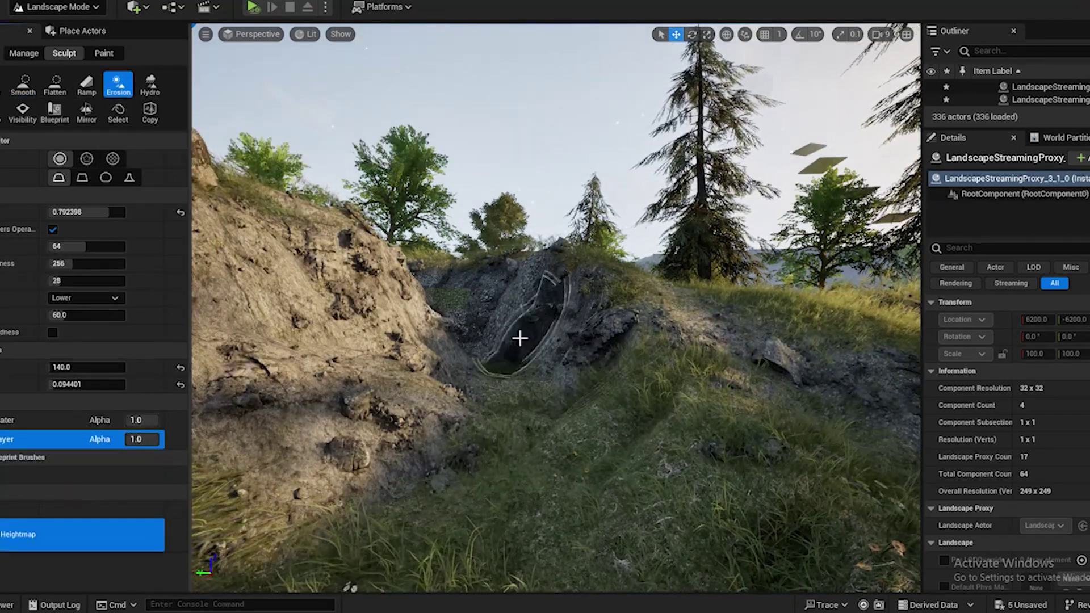
pyautogui.moveTo(475, 364)
pyautogui.mouseDown()
pyautogui.moveTo(425, 549)
pyautogui.moveTo(389, 581)
pyautogui.mouseUp()
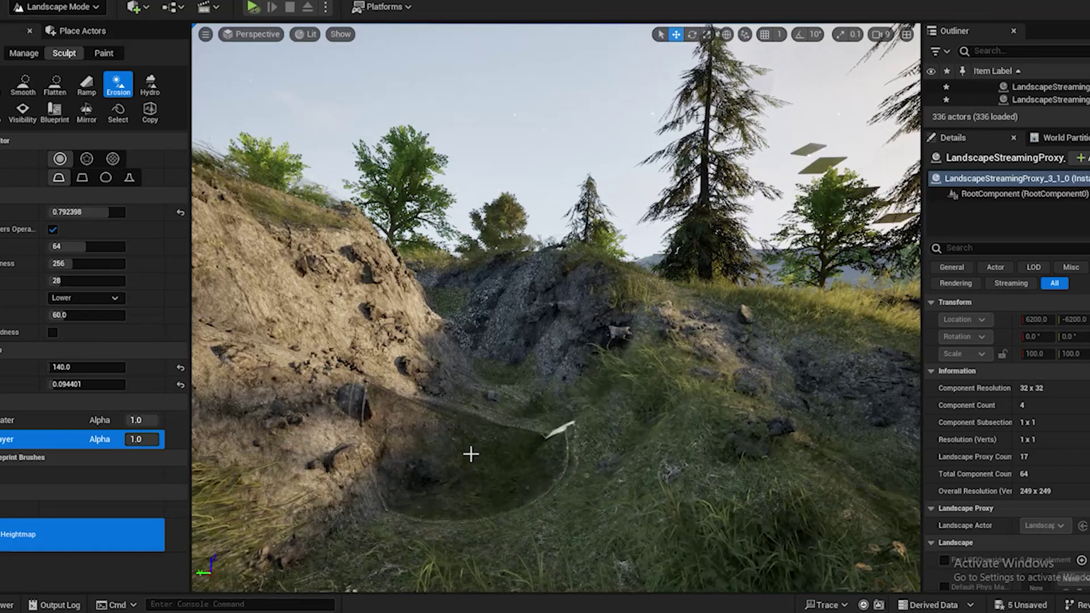
pyautogui.moveTo(434, 448); pyautogui.dragTo(406, 420)
pyautogui.moveTo(358, 347); pyautogui.dragTo(355, 292)
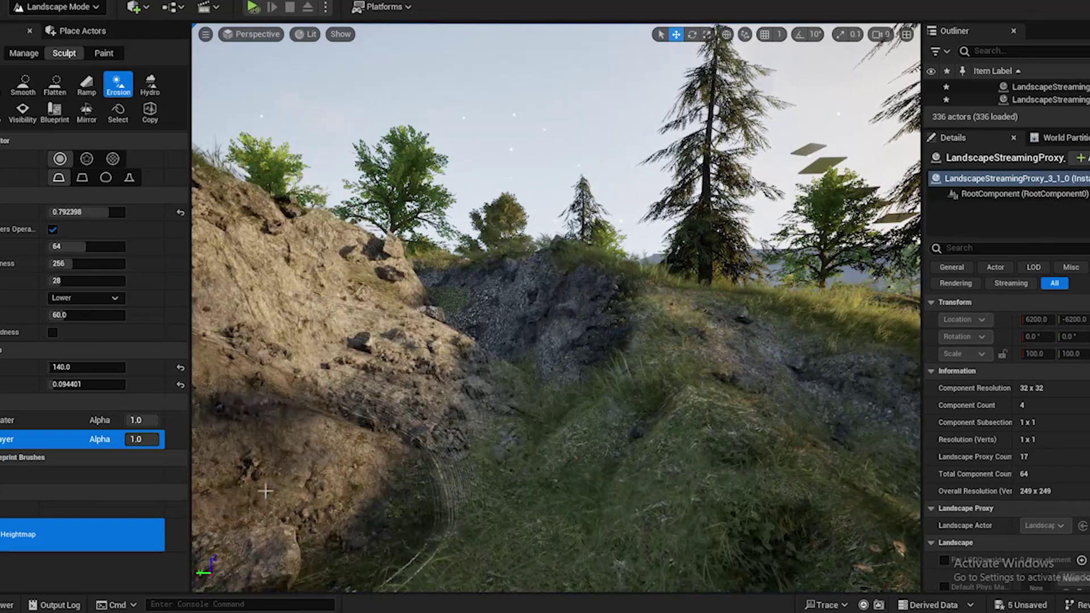
pyautogui.click(10, 0)
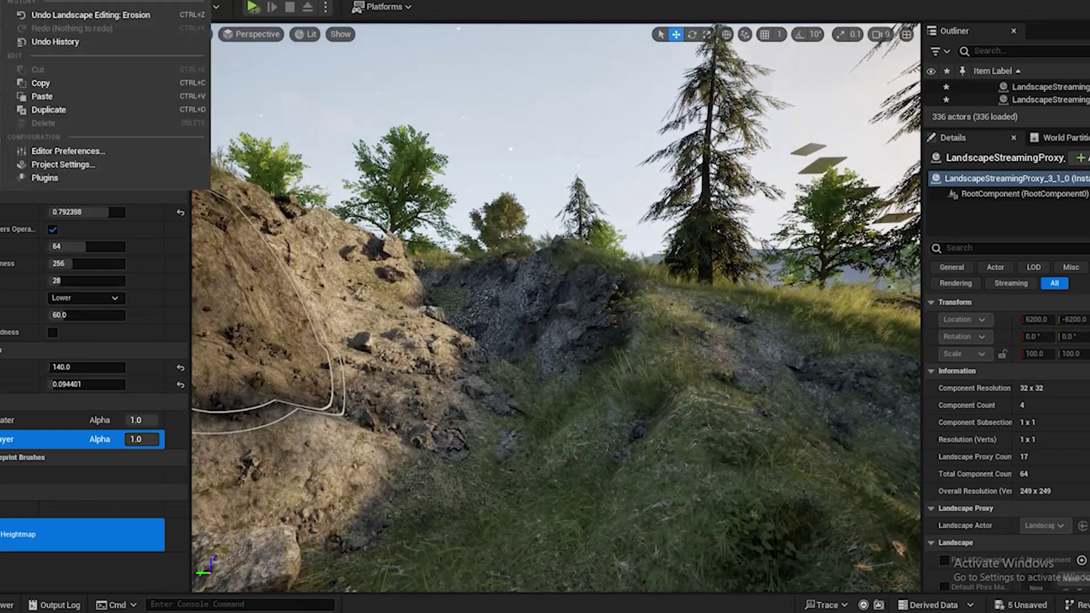
pyautogui.click(51, 17)
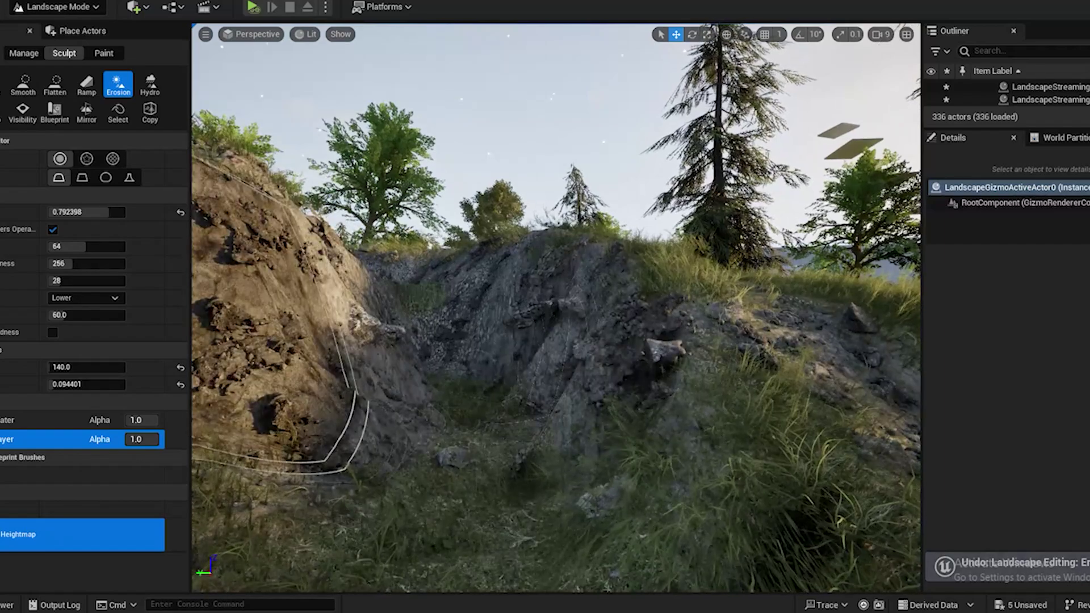
# Flatten the entrance section of the trench into a wide grassy floor between steep walls
pyautogui.click(55, 85)
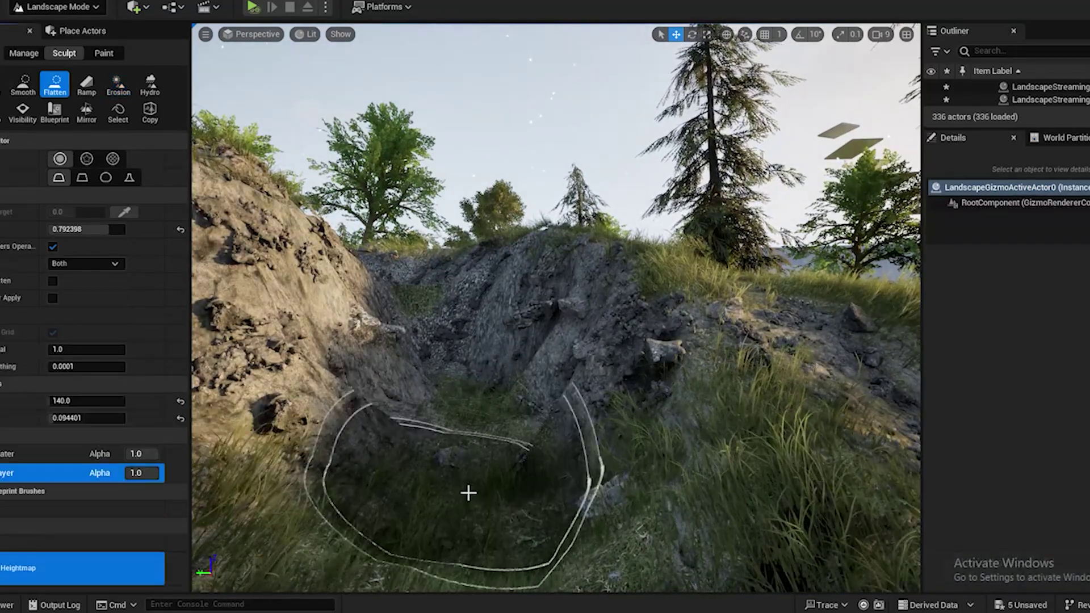
pyautogui.moveTo(468, 492)
pyautogui.mouseDown()
pyautogui.moveTo(463, 396)
pyautogui.moveTo(419, 397)
pyautogui.mouseUp()
pyautogui.moveTo(419, 394); pyautogui.dragTo(346, 408, button='right')
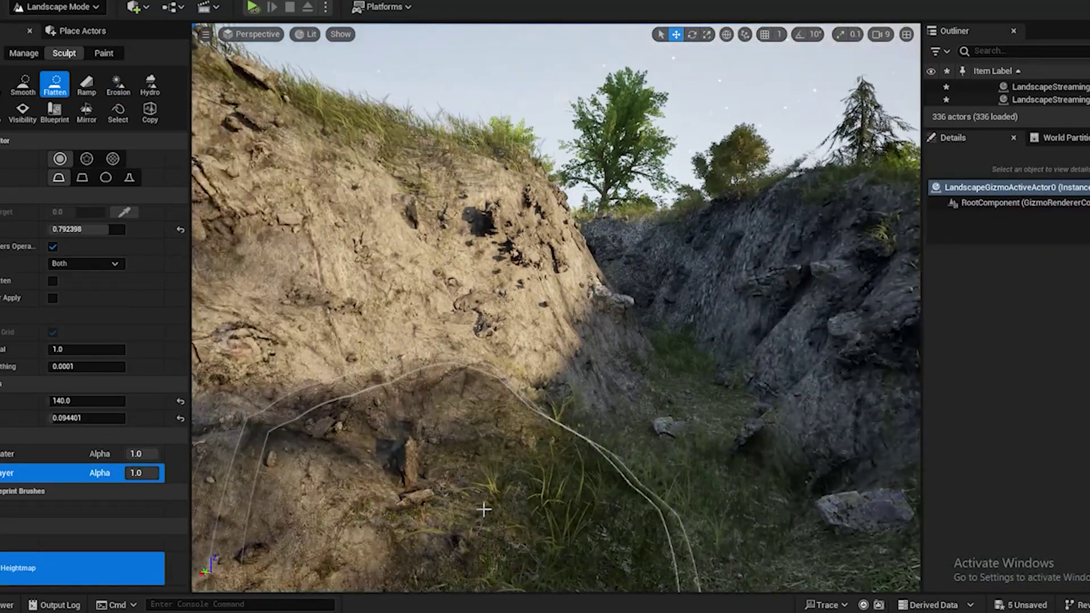
pyautogui.moveTo(482, 504)
pyautogui.mouseDown()
pyautogui.moveTo(619, 347)
pyautogui.moveTo(588, 323)
pyautogui.mouseUp()
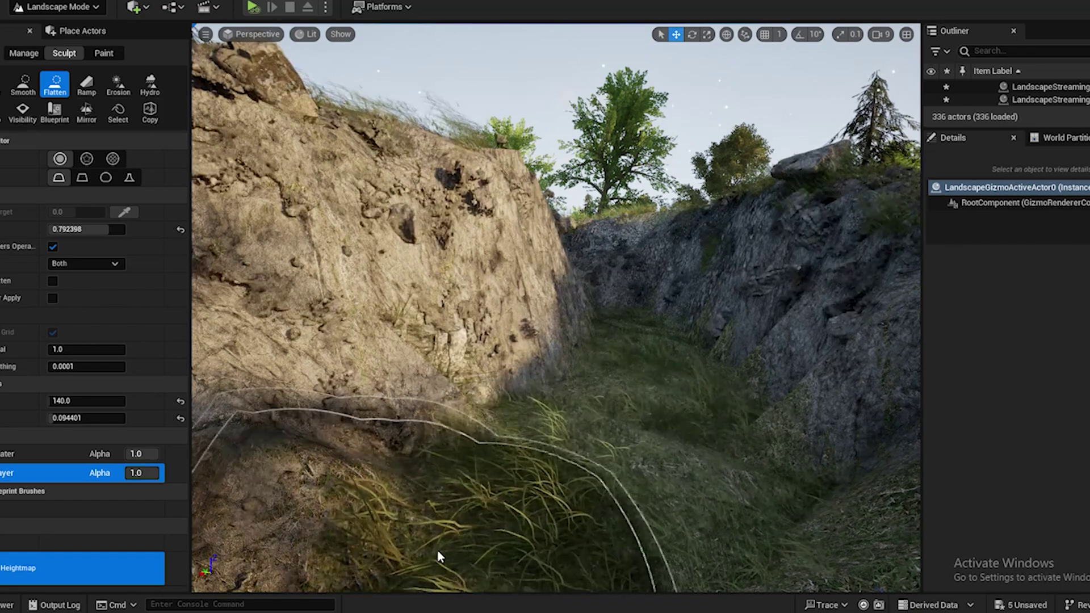
pyautogui.moveTo(458, 526)
pyautogui.mouseDown()
pyautogui.moveTo(578, 366)
pyautogui.moveTo(554, 283)
pyautogui.mouseUp()
pyautogui.moveTo(553, 282); pyautogui.dragTo(652, 253, button='right')
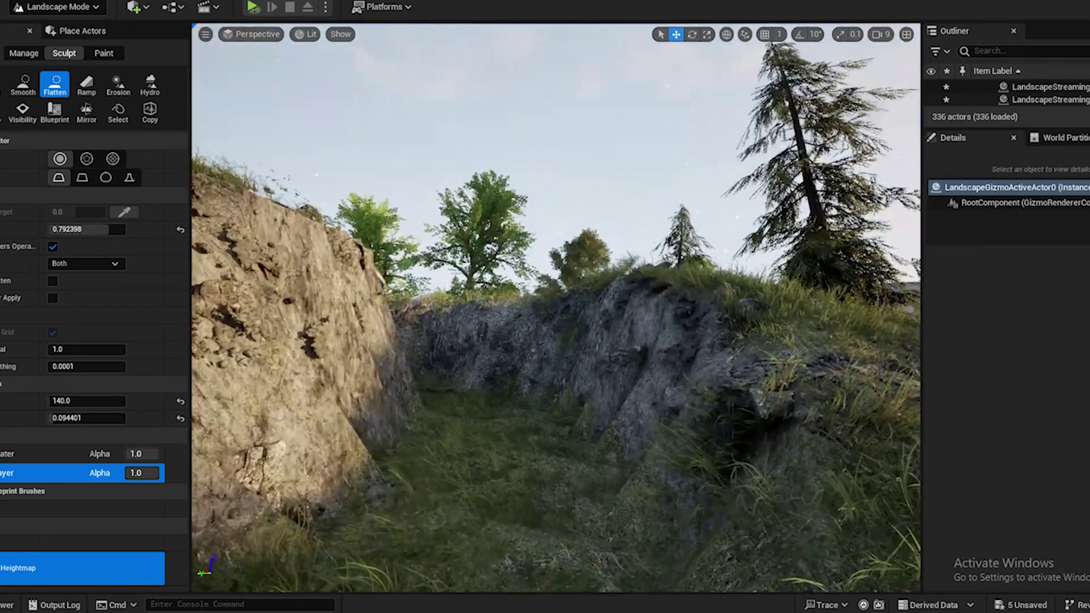
# Continue flattening the trench floor along the inner stretch leading to the covered pit
pyautogui.scroll(5, 494, 455)
pyautogui.moveTo(469, 470); pyautogui.dragTo(366, 503, button='right')
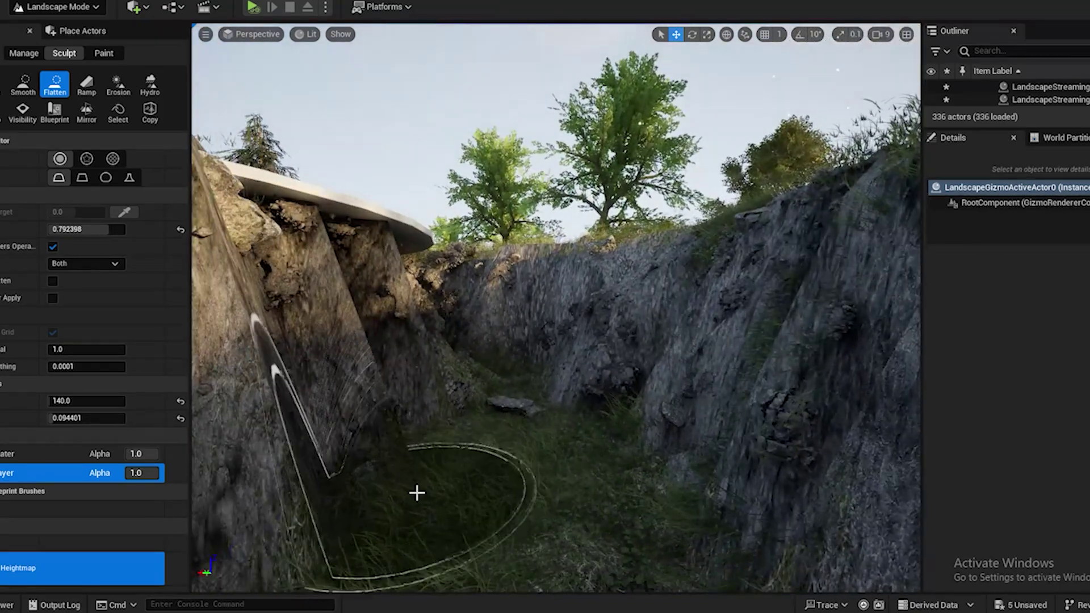
pyautogui.moveTo(441, 575); pyautogui.dragTo(464, 427)
pyautogui.moveTo(410, 369); pyautogui.dragTo(411, 372)
pyautogui.moveTo(417, 398); pyautogui.dragTo(374, 446, button='right')
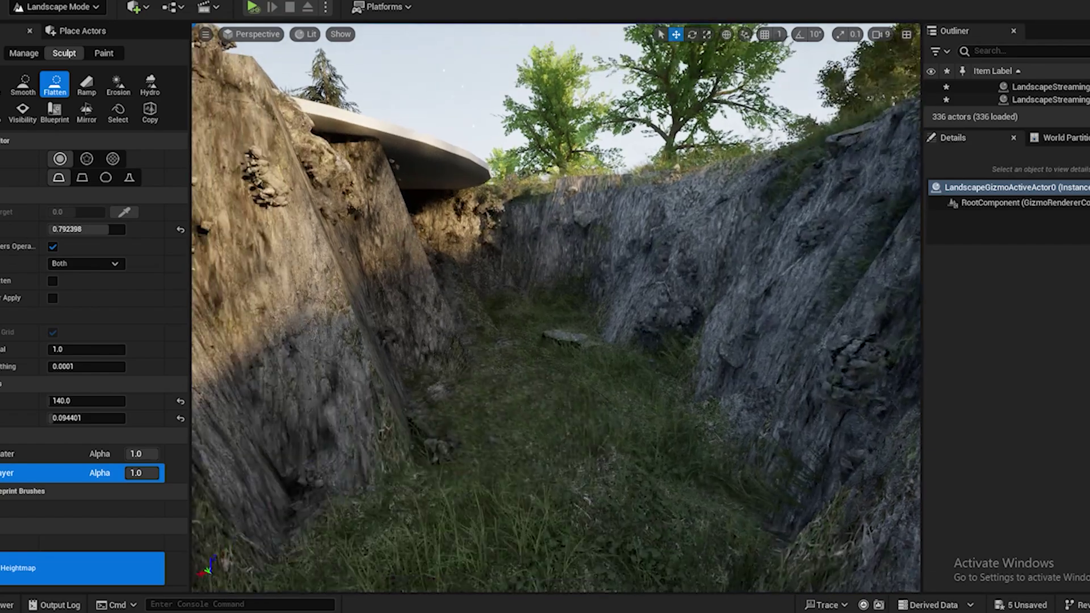
pyautogui.moveTo(482, 394)
pyautogui.mouseDown()
pyautogui.moveTo(466, 322)
pyautogui.moveTo(462, 409)
pyautogui.mouseUp()
# Flatten the pit's floor beneath the cylinder so the trench opens into a level chamber
pyautogui.moveTo(457, 511)
pyautogui.mouseDown(button='right')
pyautogui.moveTo(467, 482)
pyautogui.moveTo(474, 509)
pyautogui.mouseUp(button='right')
pyautogui.scroll(4, 469, 504)
pyautogui.scroll(4, 482, 489)
pyautogui.moveTo(490, 458); pyautogui.dragTo(494, 470, button='right')
pyautogui.scroll(4, 514, 450)
pyautogui.scroll(-4, 727, 430)
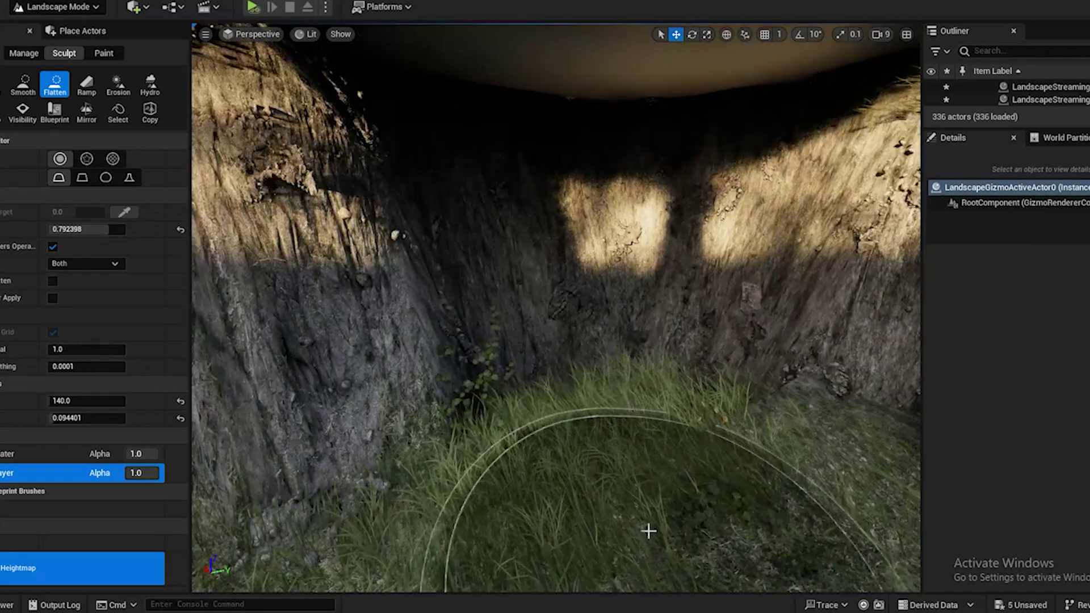
pyautogui.moveTo(647, 530)
pyautogui.mouseDown()
pyautogui.moveTo(672, 421)
pyautogui.moveTo(647, 309)
pyautogui.moveTo(499, 333)
pyautogui.moveTo(510, 364)
pyautogui.mouseUp()
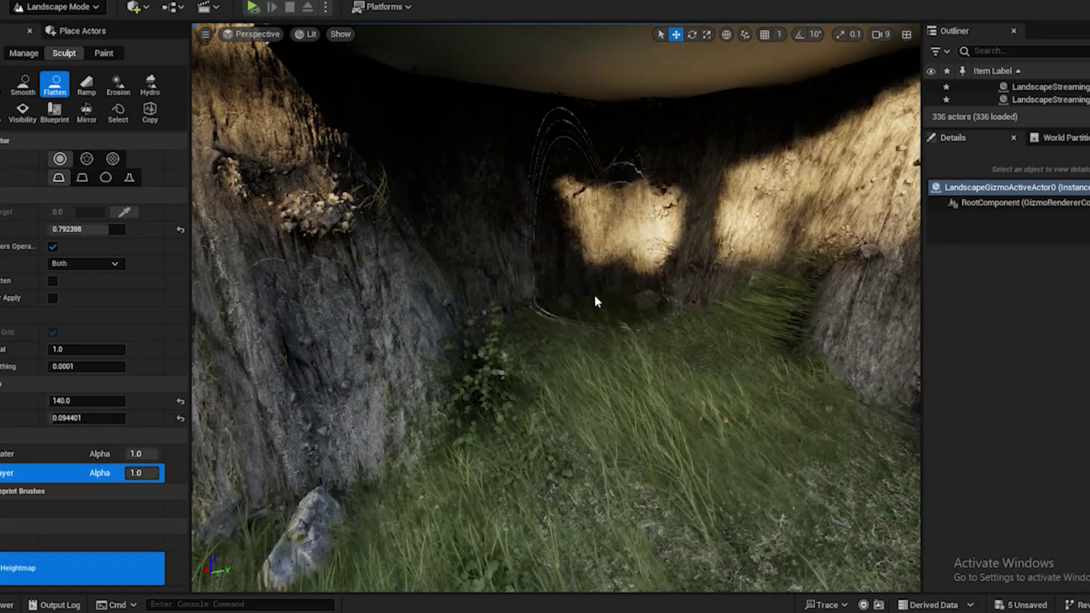
# Extend the chamber's flat floor toward its back wall with the Flatten tool and check the cylinder roof from above and inside
pyautogui.moveTo(600, 447); pyautogui.dragTo(642, 452, button='right')
pyautogui.scroll(3, 552, 453)
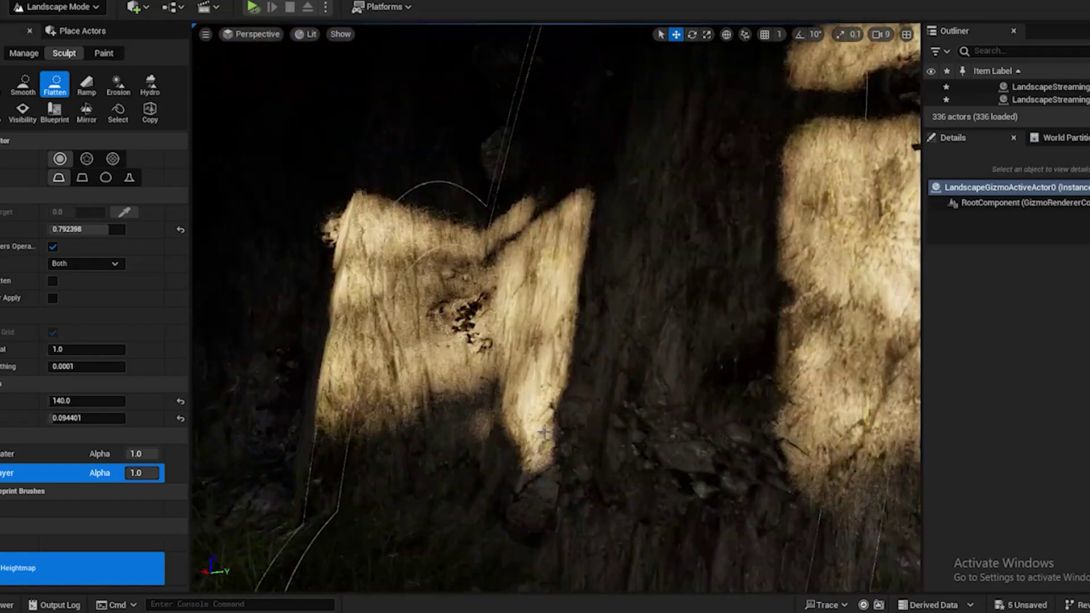
pyautogui.moveTo(552, 452)
pyautogui.mouseDown(button='right')
pyautogui.moveTo(517, 476)
pyautogui.moveTo(398, 476)
pyautogui.moveTo(469, 503)
pyautogui.moveTo(511, 476)
pyautogui.moveTo(501, 316)
pyautogui.moveTo(443, 492)
pyautogui.moveTo(523, 428)
pyautogui.moveTo(412, 441)
pyautogui.moveTo(445, 317)
pyautogui.moveTo(795, 440)
pyautogui.moveTo(522, 360)
pyautogui.moveTo(738, 525)
pyautogui.moveTo(397, 210)
pyautogui.mouseUp(button='right')
pyautogui.scroll(-4, 528, 463)
pyautogui.moveTo(557, 306); pyautogui.dragTo(550, 386, button='right')
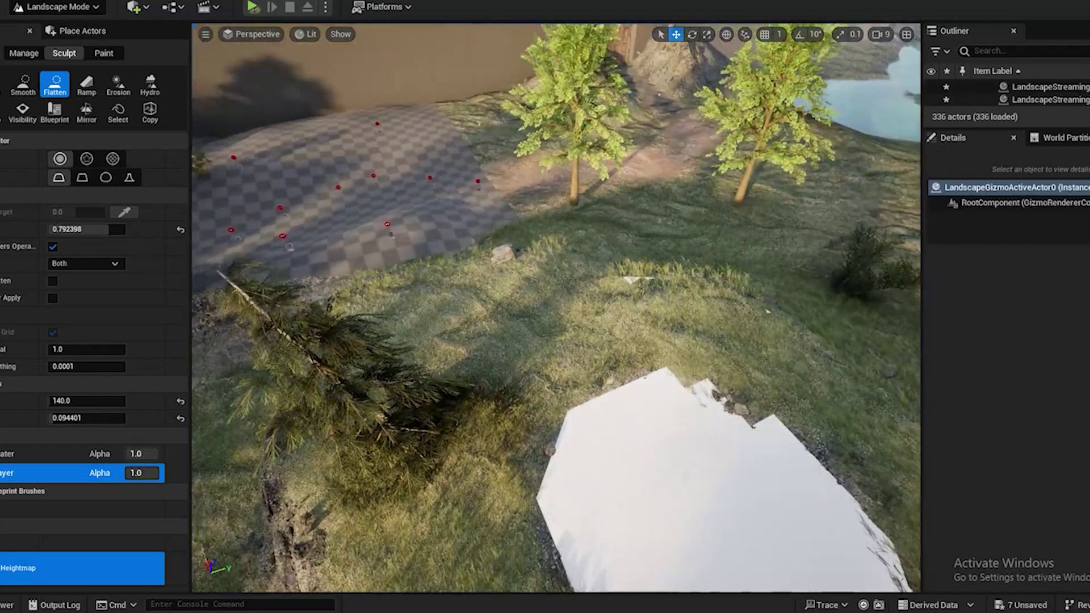
pyautogui.moveTo(601, 483); pyautogui.dragTo(601, 522, button='right')
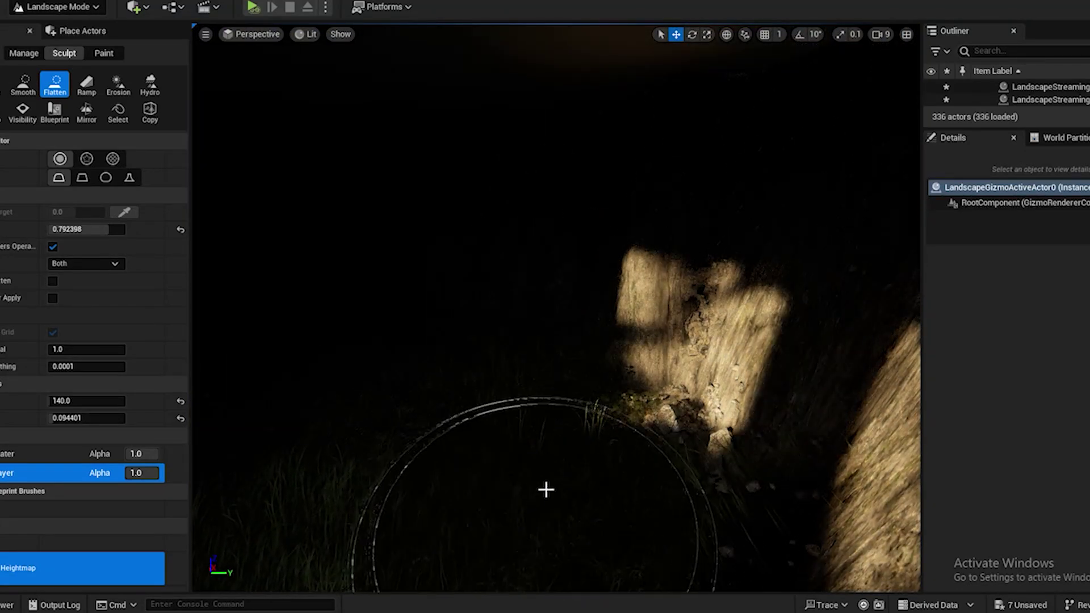
pyautogui.moveTo(406, 397)
pyautogui.mouseDown(button='right')
pyautogui.moveTo(375, 389)
pyautogui.moveTo(522, 460)
pyautogui.moveTo(499, 420)
pyautogui.moveTo(538, 469)
pyautogui.mouseUp(button='right')
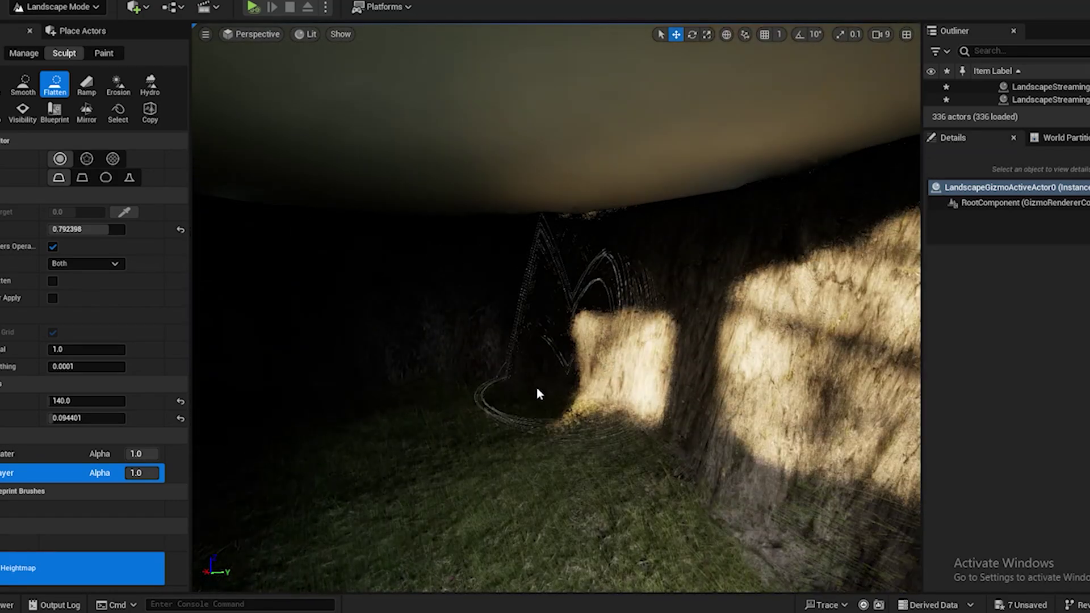
# Examine the dark chamber beneath the cylinder, checking its entrance walls, floor and roof from several angles
pyautogui.moveTo(320, 436); pyautogui.dragTo(581, 486, button='right')
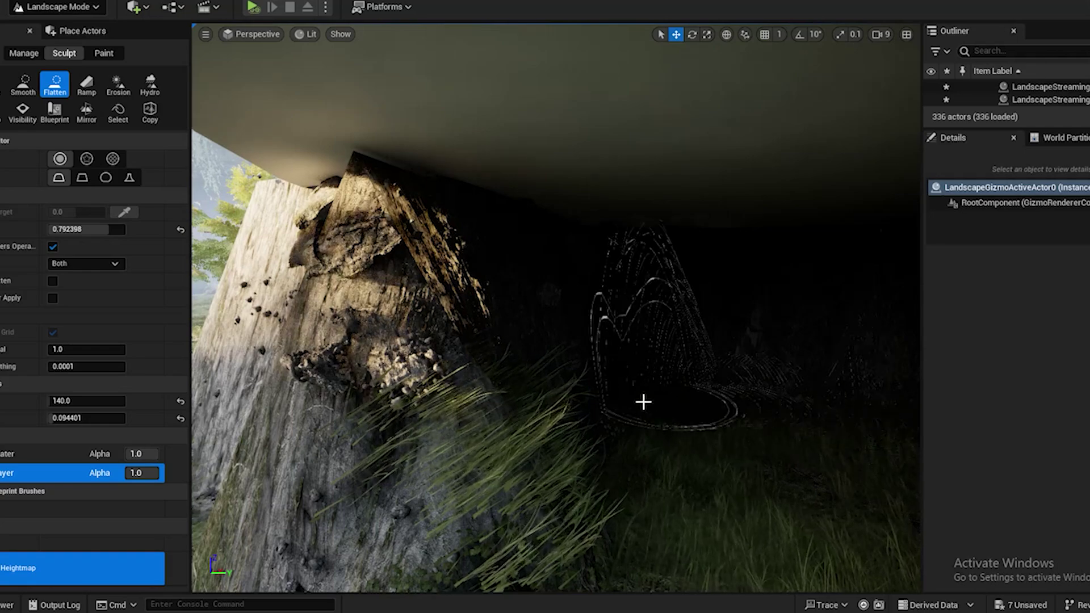
pyautogui.moveTo(643, 402)
pyautogui.mouseDown(button='right')
pyautogui.moveTo(610, 574)
pyautogui.moveTo(660, 498)
pyautogui.mouseUp(button='right')
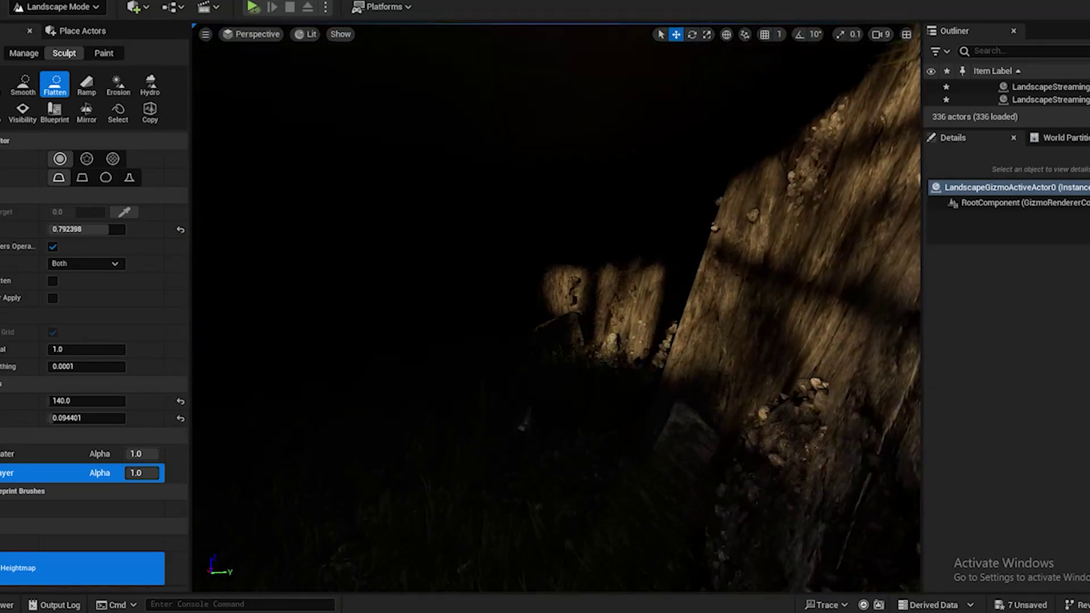
pyautogui.moveTo(556, 318); pyautogui.dragTo(397, 306, button='right')
pyautogui.moveTo(690, 491); pyautogui.dragTo(454, 293, button='right')
pyautogui.moveTo(557, 275); pyautogui.dragTo(732, 286, button='right')
pyautogui.moveTo(513, 375)
pyautogui.mouseDown(button='right')
pyautogui.moveTo(512, 336)
pyautogui.moveTo(505, 348)
pyautogui.moveTo(442, 357)
pyautogui.mouseUp(button='right')
pyautogui.scroll(-3, 514, 342)
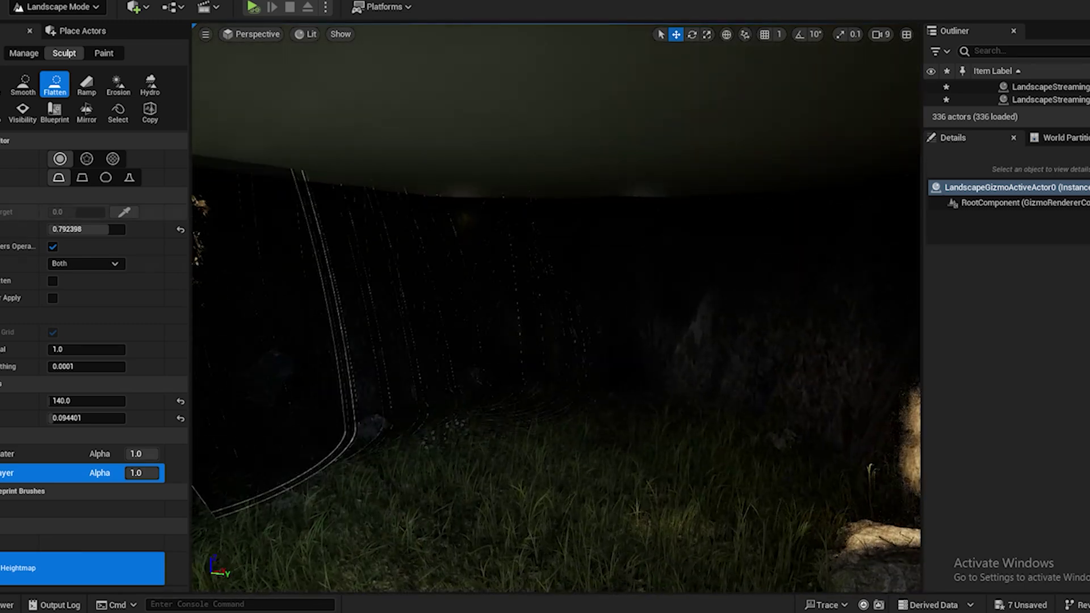
# Place a point light inside the dark chamber and raise it close to the cylinder roof
pyautogui.click(25, 8)
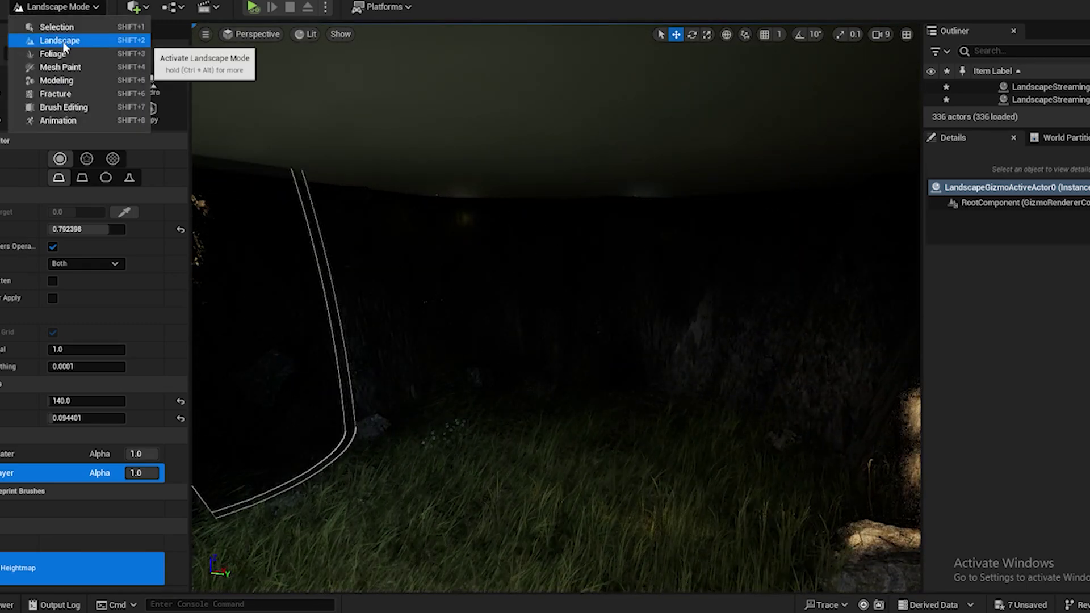
pyautogui.click(55, 28)
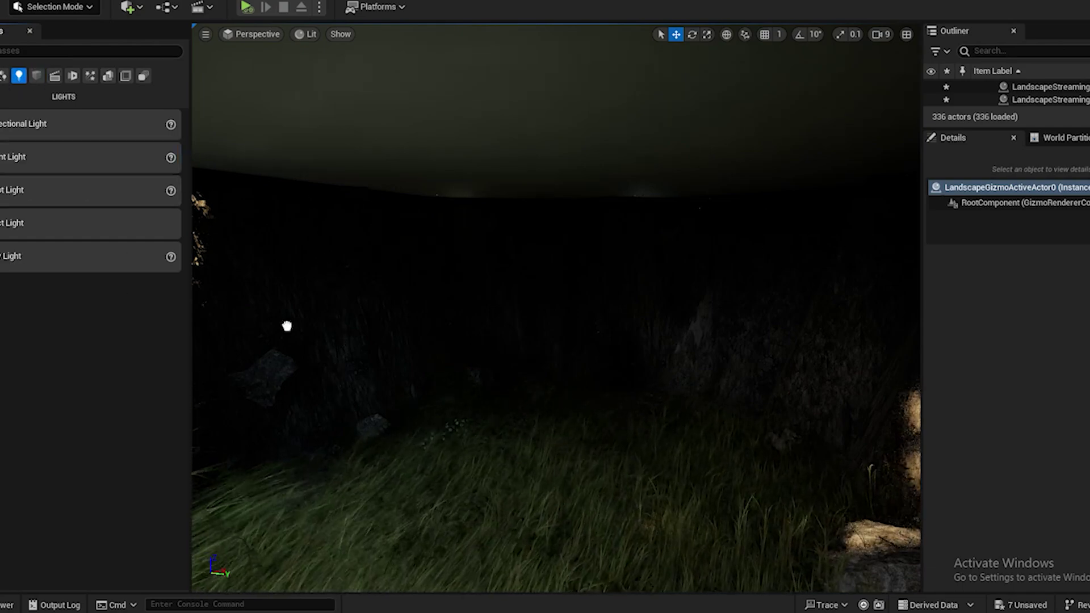
pyautogui.moveTo(287, 326); pyautogui.dragTo(515, 442)
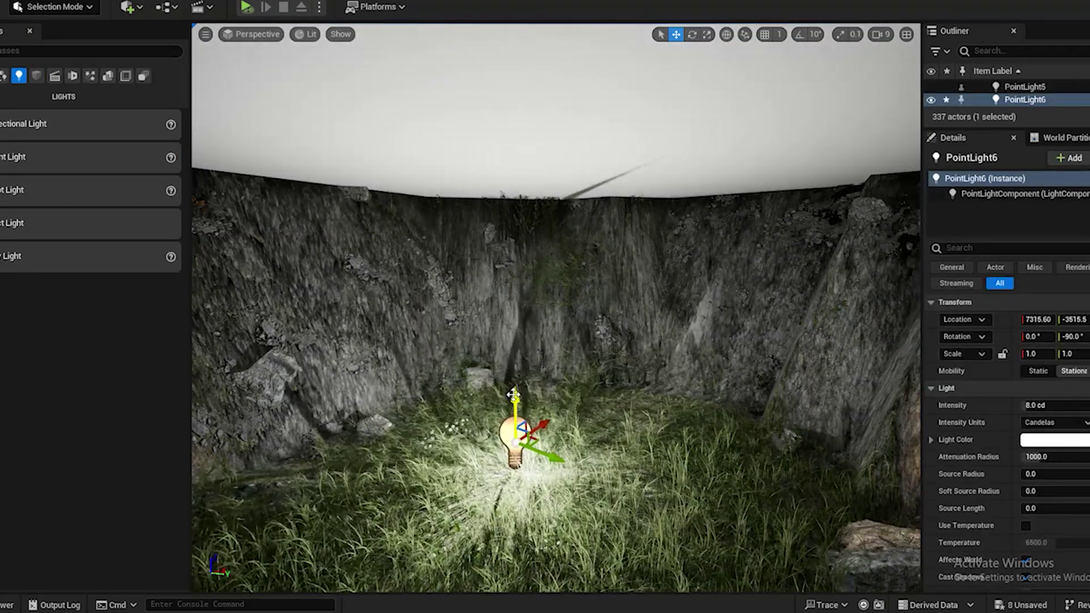
pyautogui.moveTo(512, 394); pyautogui.dragTo(493, 165)
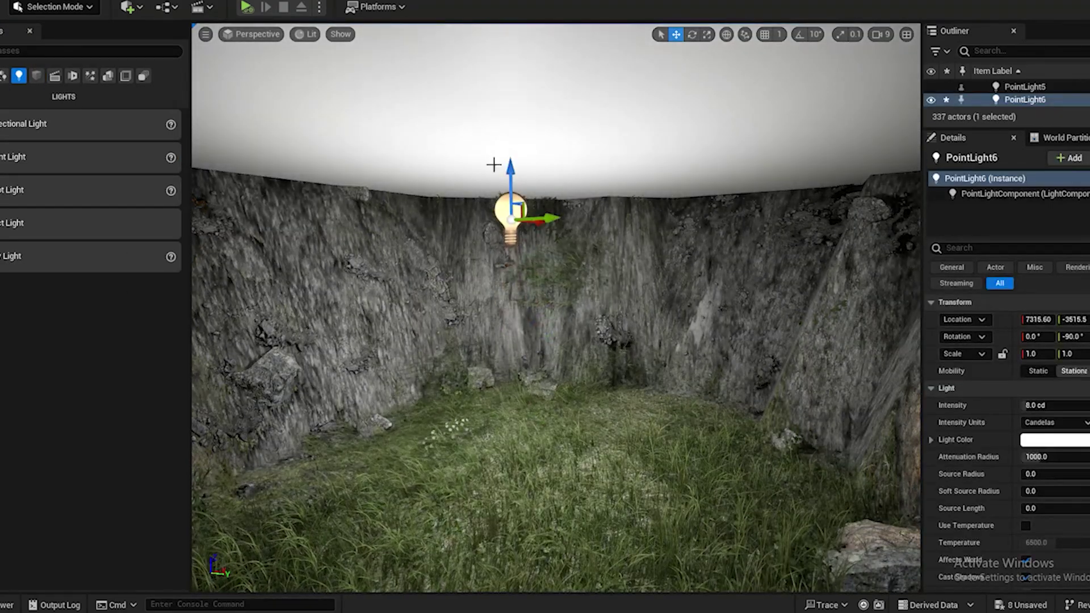
# Flatten the lit chamber's grassy floor in landscape mode with the Flatten tool
pyautogui.click(52, 7)
pyautogui.click(58, 45)
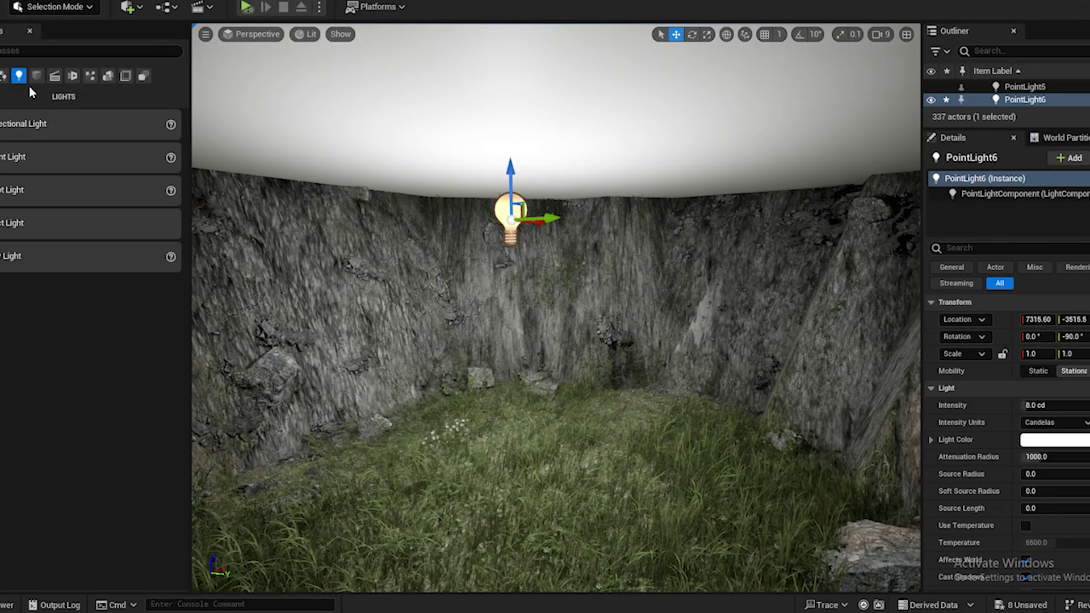
pyautogui.click(0, 85)
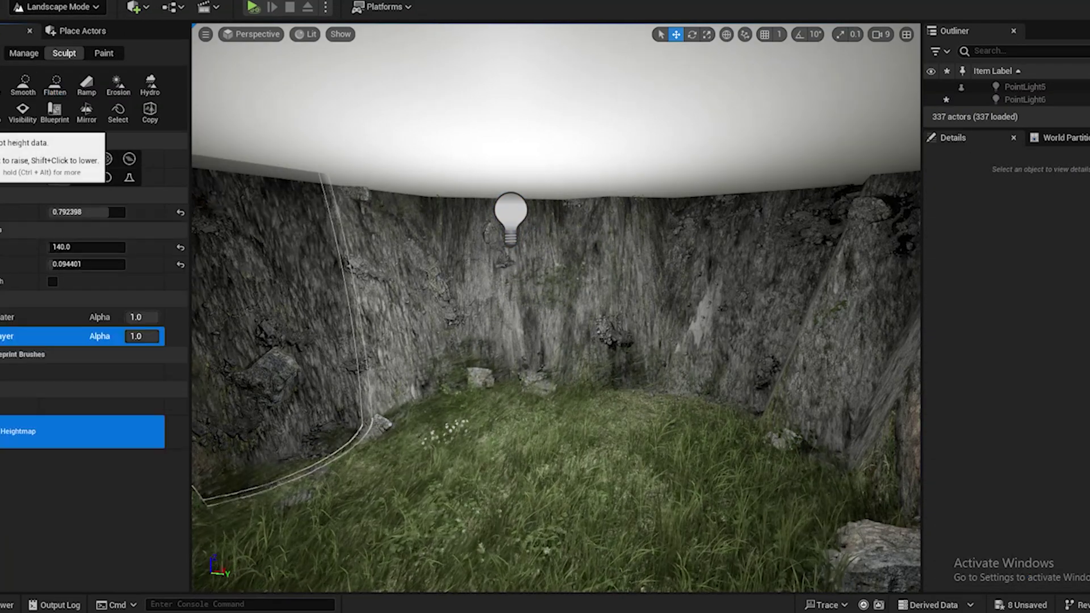
pyautogui.click(55, 90)
pyautogui.moveTo(674, 528)
pyautogui.mouseDown()
pyautogui.moveTo(574, 347)
pyautogui.moveTo(611, 404)
pyautogui.moveTo(404, 480)
pyautogui.mouseUp()
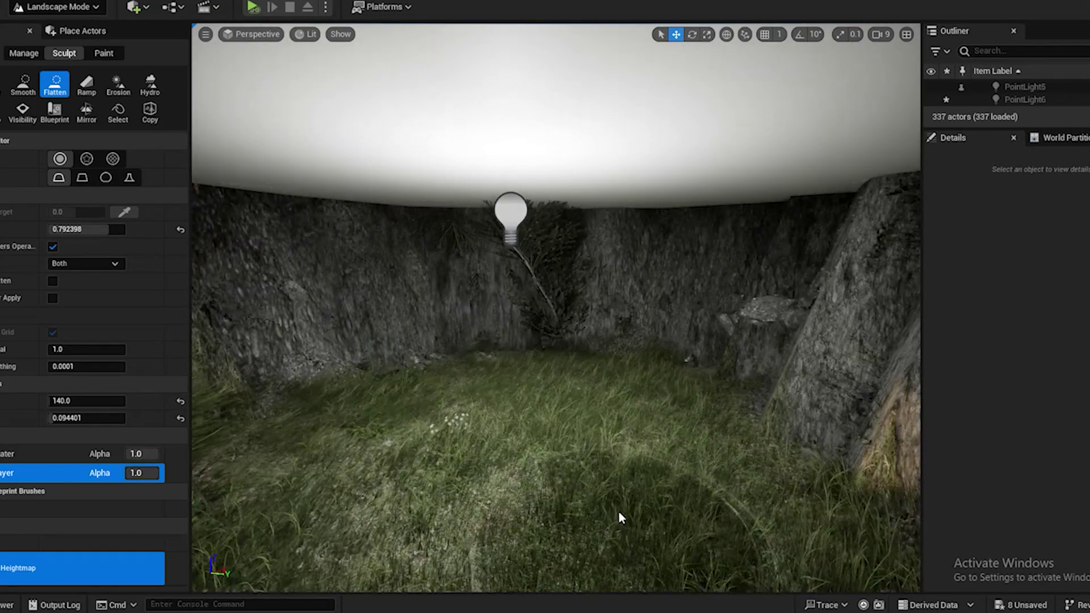
pyautogui.moveTo(619, 518); pyautogui.dragTo(609, 478, button='right')
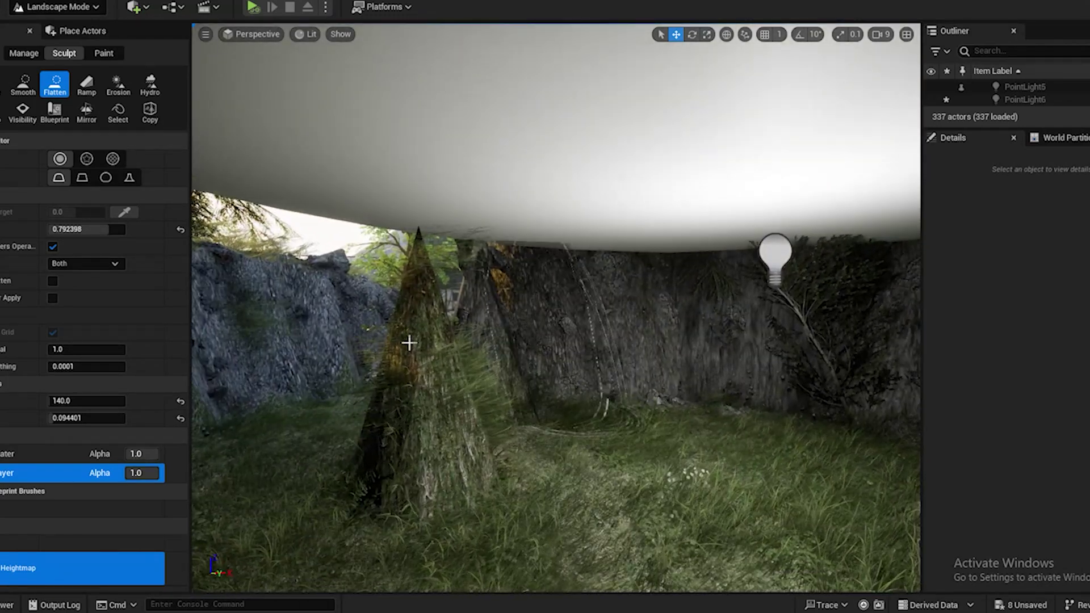
# Build up the chamber's side wall by the entrance with the Sculpt tool and flatten the ground along its base
pyautogui.click(0, 85)
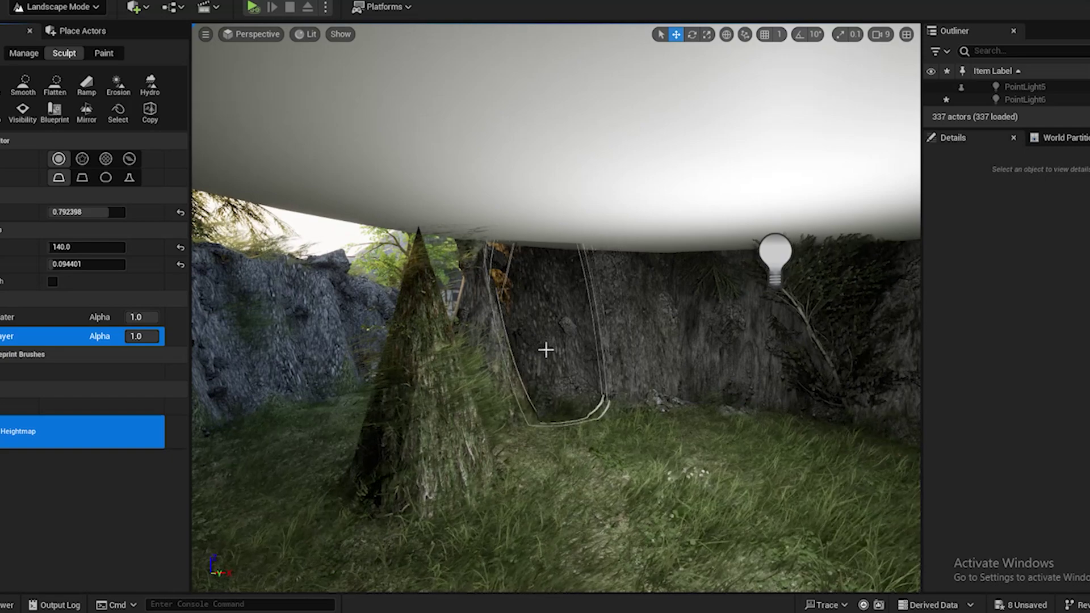
pyautogui.moveTo(527, 420)
pyautogui.mouseDown()
pyautogui.moveTo(523, 450)
pyautogui.moveTo(540, 397)
pyautogui.moveTo(584, 360)
pyautogui.moveTo(555, 477)
pyautogui.moveTo(619, 356)
pyautogui.moveTo(567, 348)
pyautogui.moveTo(479, 382)
pyautogui.moveTo(518, 324)
pyautogui.moveTo(504, 297)
pyautogui.moveTo(458, 307)
pyautogui.moveTo(428, 295)
pyautogui.mouseUp()
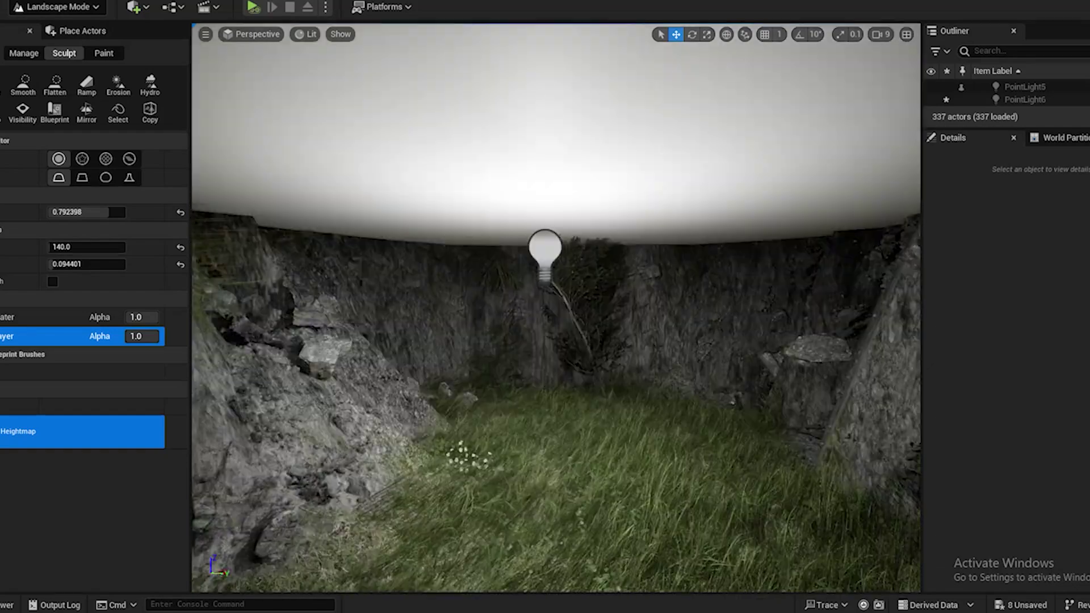
pyautogui.moveTo(584, 484); pyautogui.dragTo(564, 512, button='right')
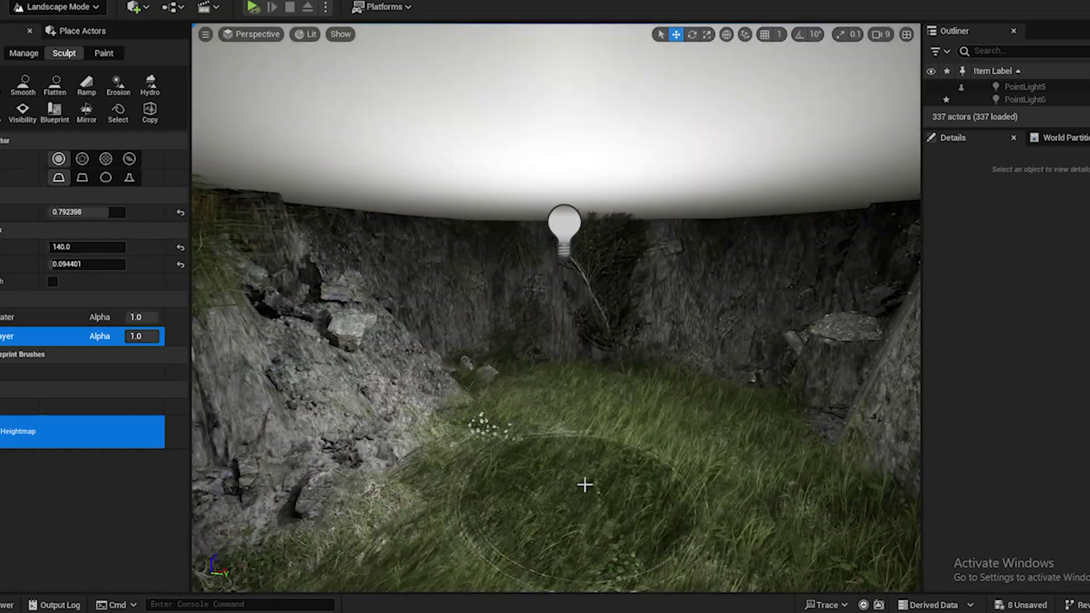
pyautogui.moveTo(250, 179); pyautogui.dragTo(293, 237)
pyautogui.hotkey('ctrl', 'z')
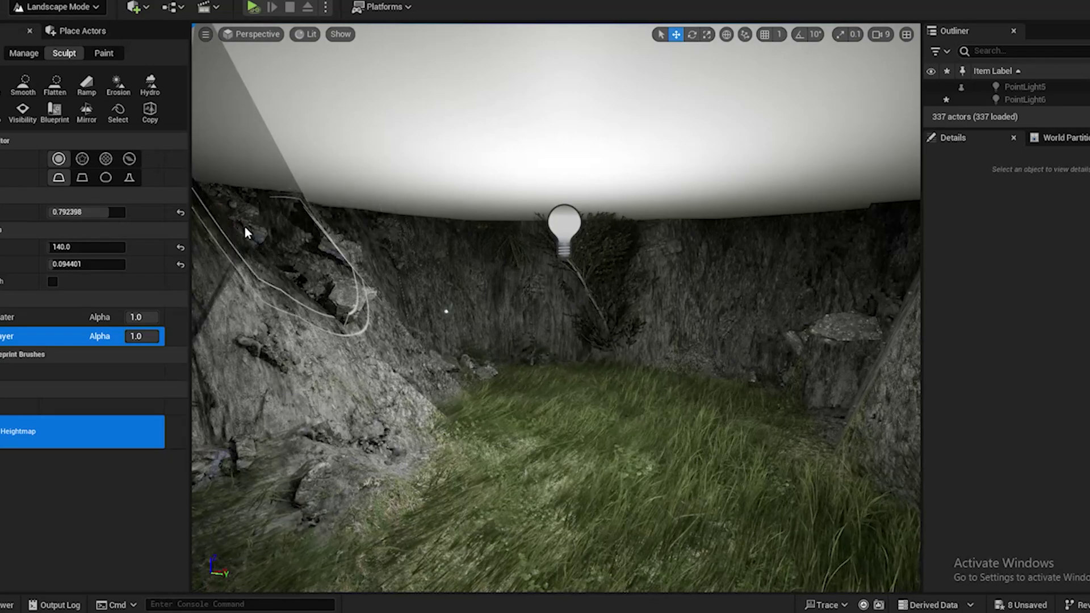
pyautogui.click(55, 84)
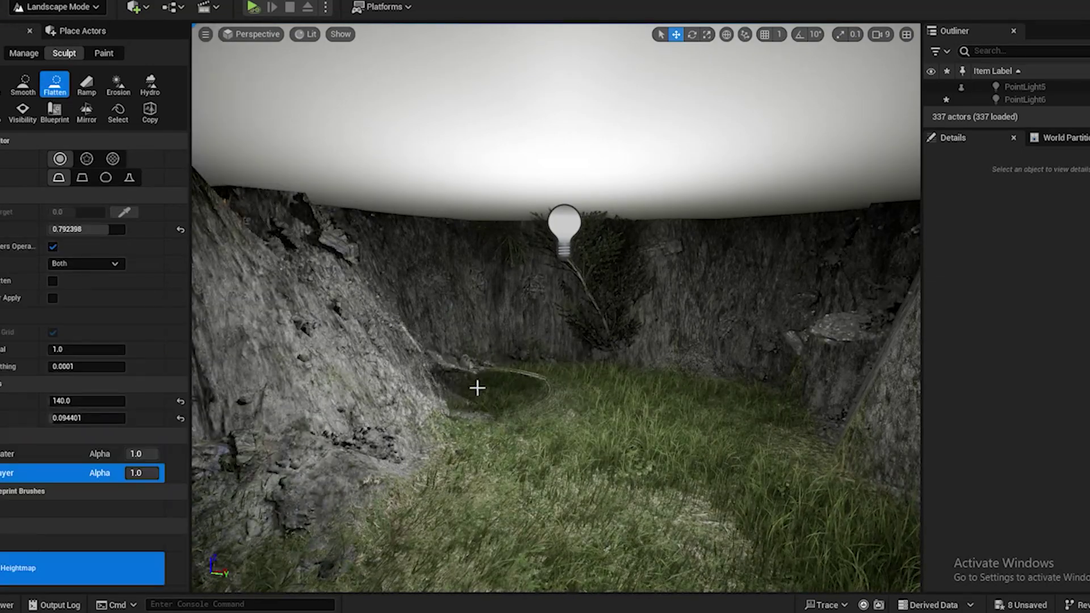
pyautogui.moveTo(477, 388)
pyautogui.mouseDown()
pyautogui.moveTo(450, 413)
pyautogui.moveTo(518, 499)
pyautogui.moveTo(499, 395)
pyautogui.moveTo(487, 451)
pyautogui.mouseUp()
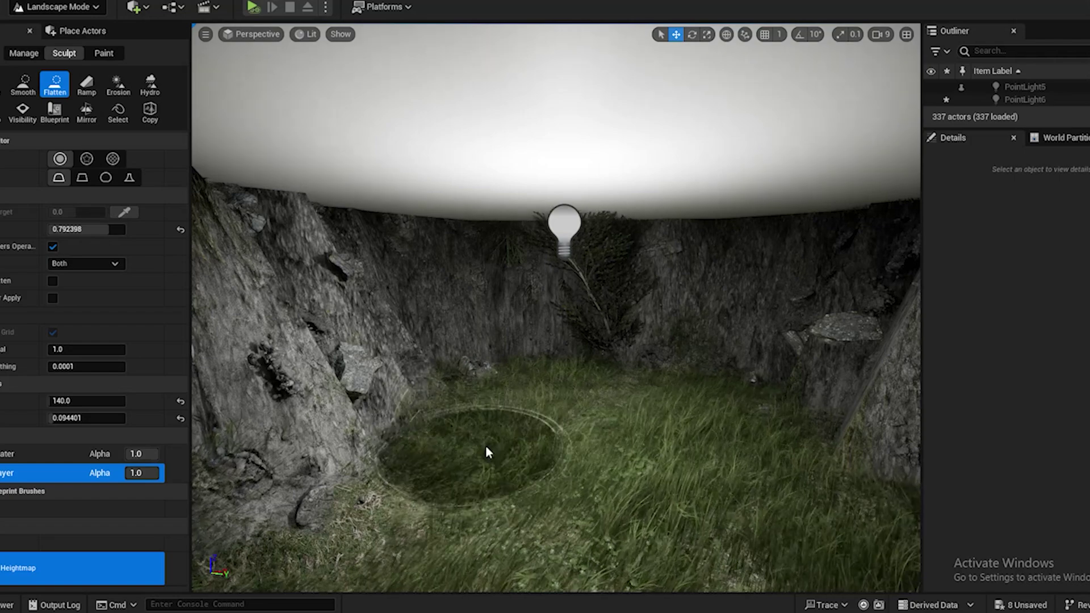
# At the rocky mound outside the chamber, set the Sculpt tool to an alpha brush using the T_Brushify_Erosion_A texture
pyautogui.moveTo(603, 498)
pyautogui.mouseDown(button='right')
pyautogui.moveTo(432, 454)
pyautogui.moveTo(590, 522)
pyautogui.moveTo(423, 517)
pyautogui.moveTo(590, 494)
pyautogui.moveTo(562, 511)
pyautogui.moveTo(609, 490)
pyautogui.moveTo(606, 499)
pyautogui.moveTo(709, 502)
pyautogui.moveTo(811, 494)
pyautogui.moveTo(704, 503)
pyautogui.moveTo(800, 482)
pyautogui.moveTo(780, 469)
pyautogui.moveTo(649, 461)
pyautogui.moveTo(773, 461)
pyautogui.mouseUp(button='right')
pyautogui.scroll(1, 605, 499)
pyautogui.press('w')
pyautogui.scroll(1, 710, 501)
pyautogui.press('w')
pyautogui.press('w')
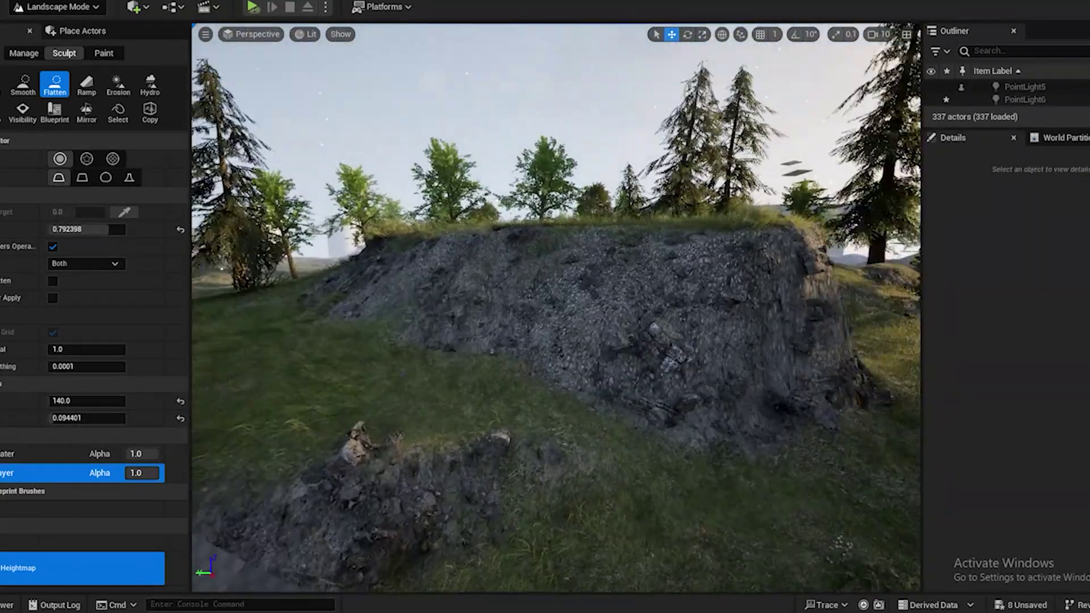
pyautogui.moveTo(641, 466); pyautogui.dragTo(673, 472, button='right')
pyautogui.press('w')
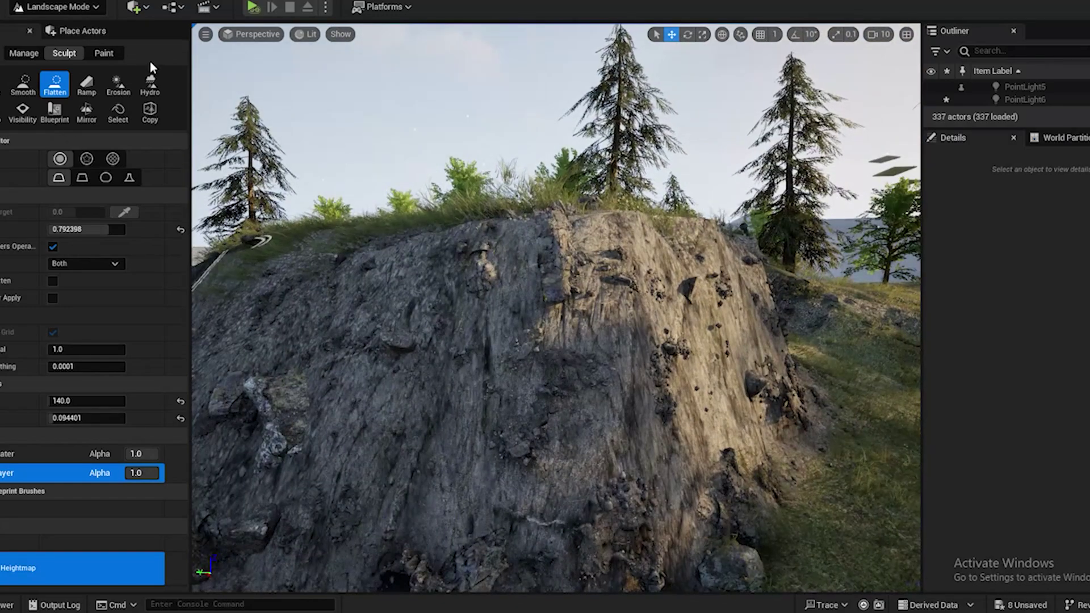
pyautogui.click(1, 85)
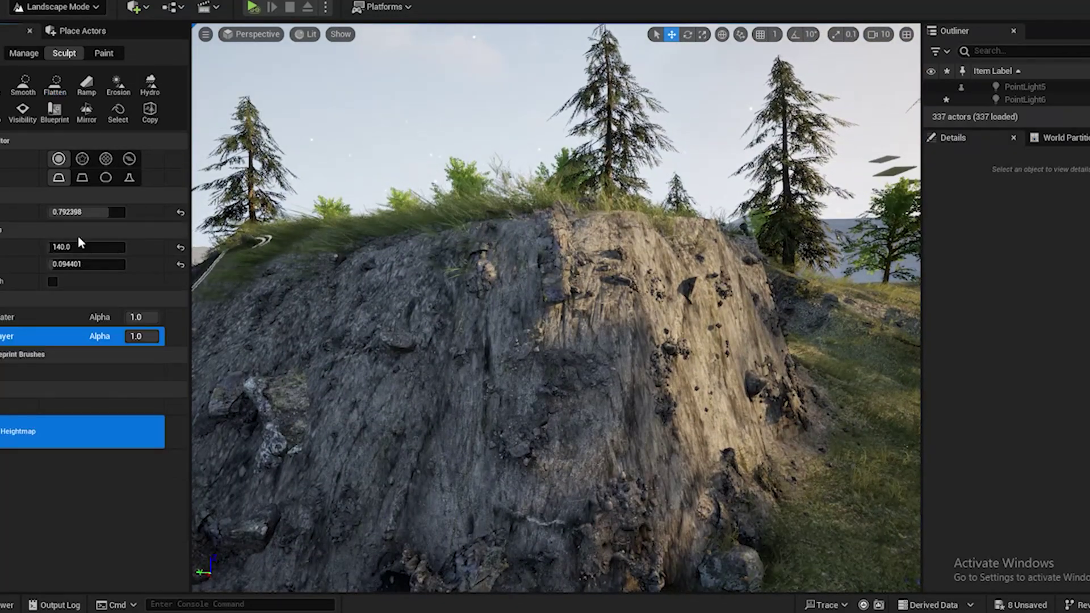
pyautogui.click(82, 158)
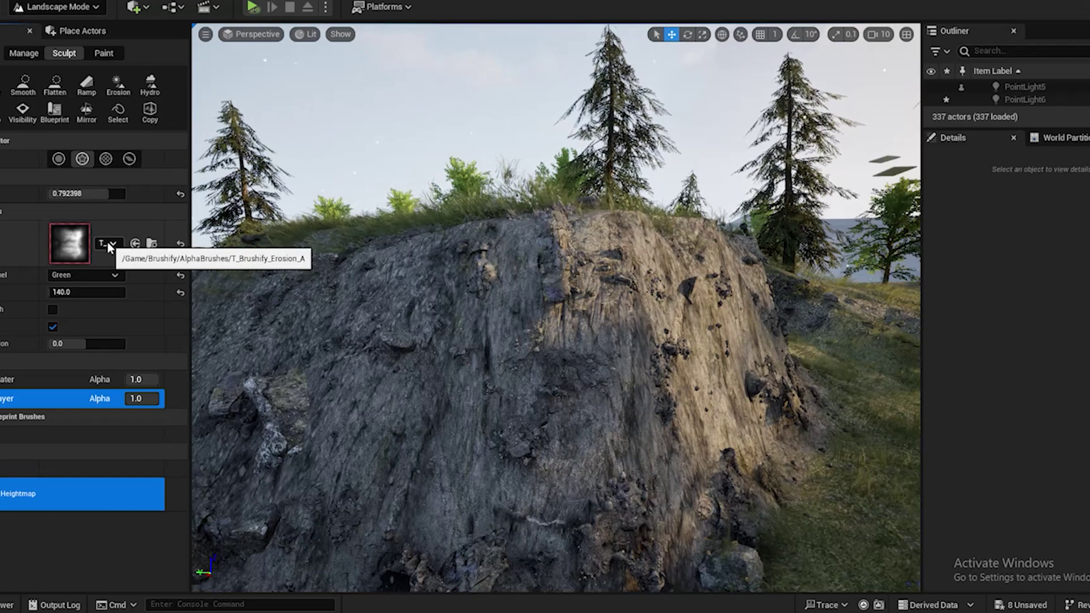
# Sculpt erosion detail into the mound's rocky corner and cliff face with the alpha brush
pyautogui.moveTo(795, 494); pyautogui.dragTo(819, 500, button='right')
pyautogui.moveTo(567, 469); pyautogui.dragTo(566, 469, button='right')
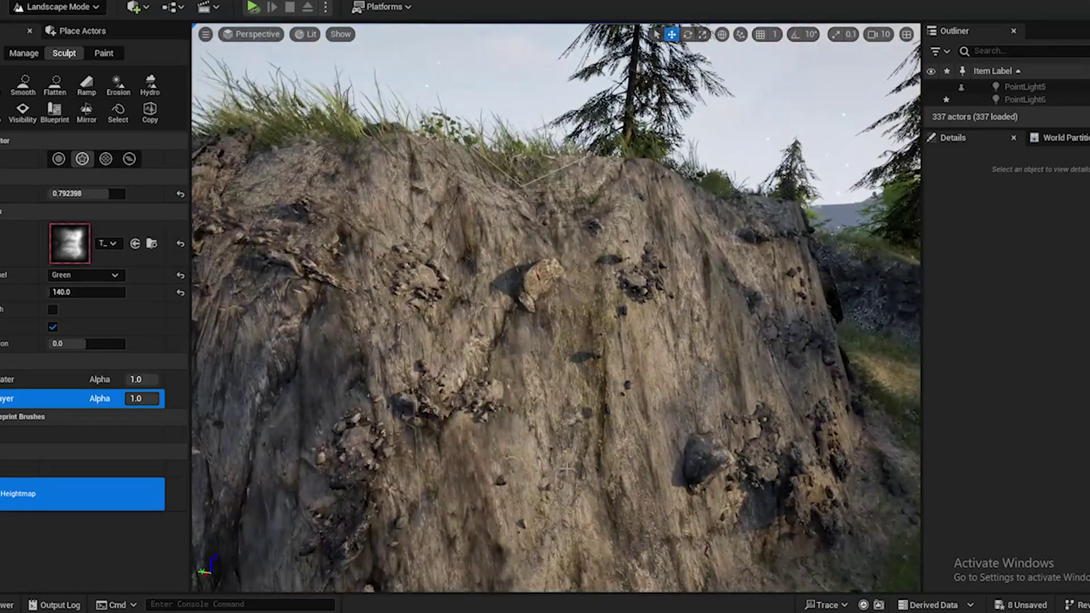
pyautogui.scroll(-5, 566, 469)
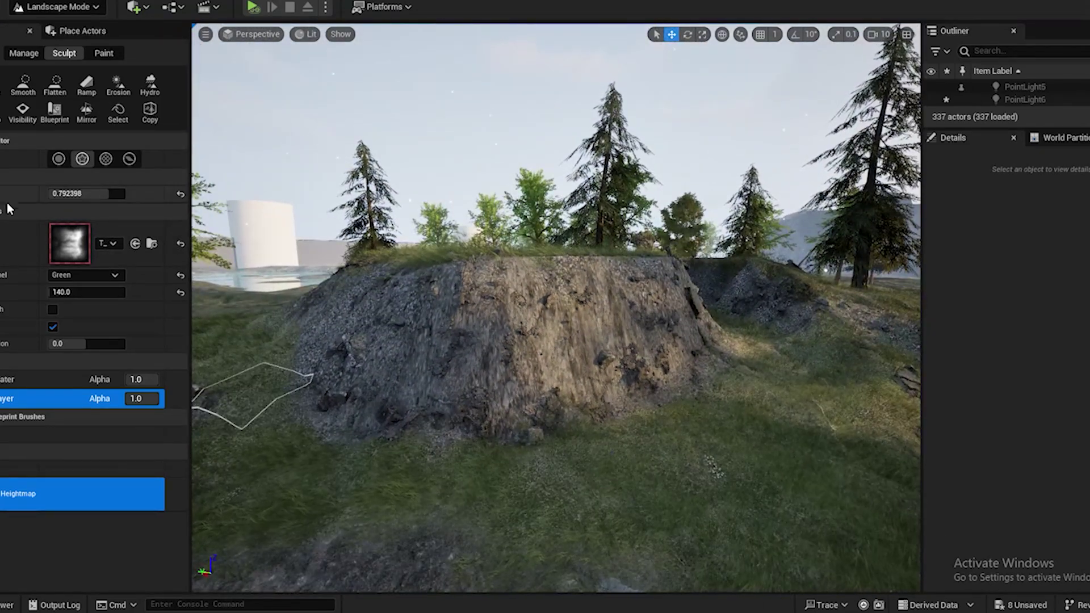
pyautogui.click(623, 440)
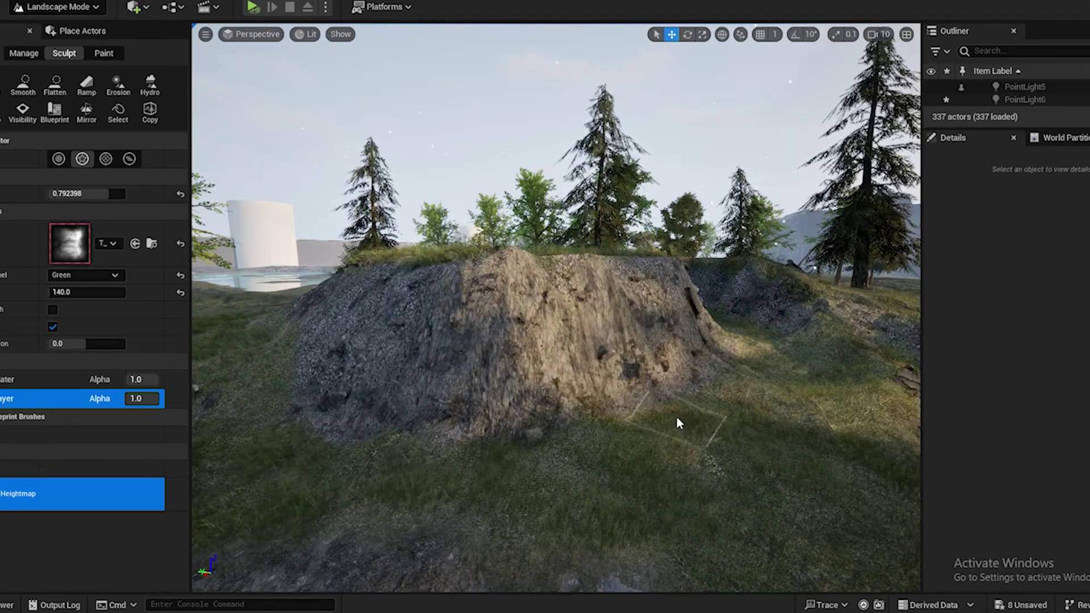
# Apply Hydro Erosion across the mound's cliff face down to its base
pyautogui.click(149, 86)
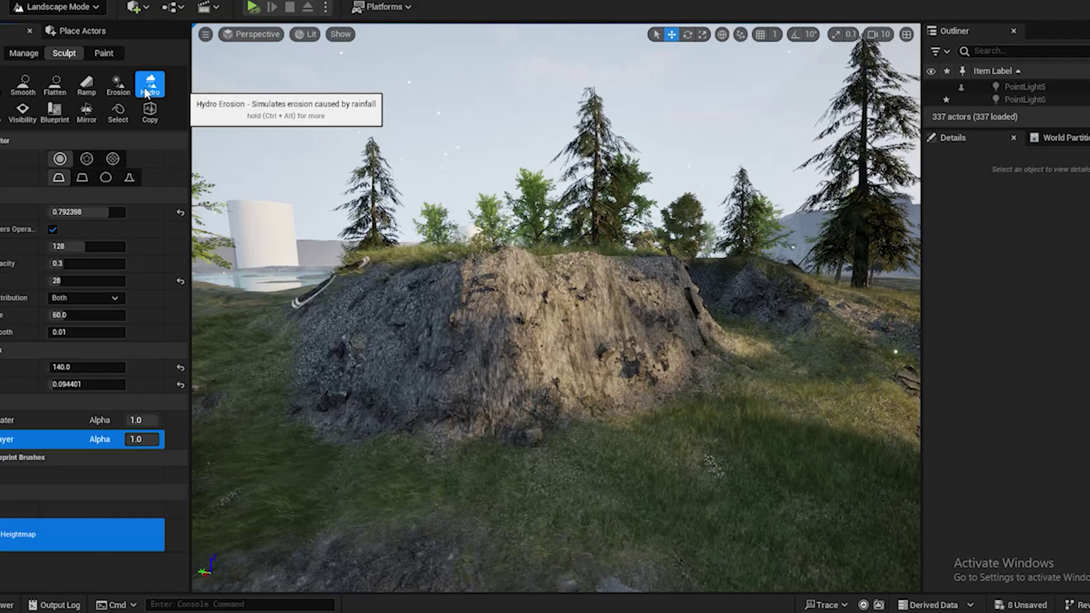
pyautogui.moveTo(678, 422)
pyautogui.mouseDown()
pyautogui.moveTo(684, 463)
pyautogui.moveTo(525, 450)
pyautogui.moveTo(425, 324)
pyautogui.moveTo(494, 271)
pyautogui.moveTo(545, 352)
pyautogui.mouseUp()
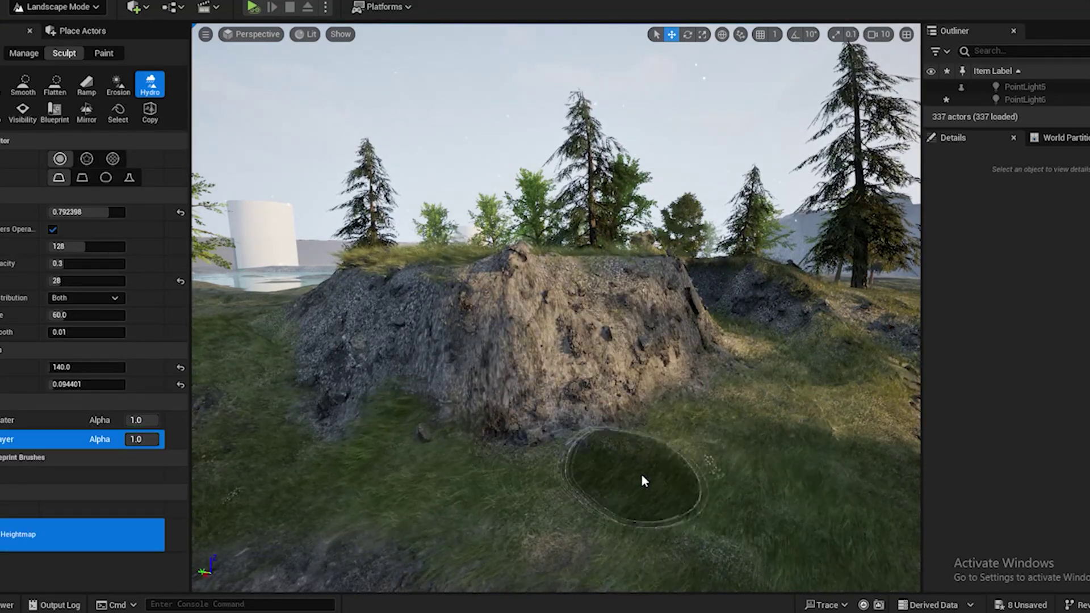
pyautogui.moveTo(642, 479)
pyautogui.mouseDown(button='right')
pyautogui.moveTo(886, 454)
pyautogui.moveTo(766, 497)
pyautogui.mouseUp(button='right')
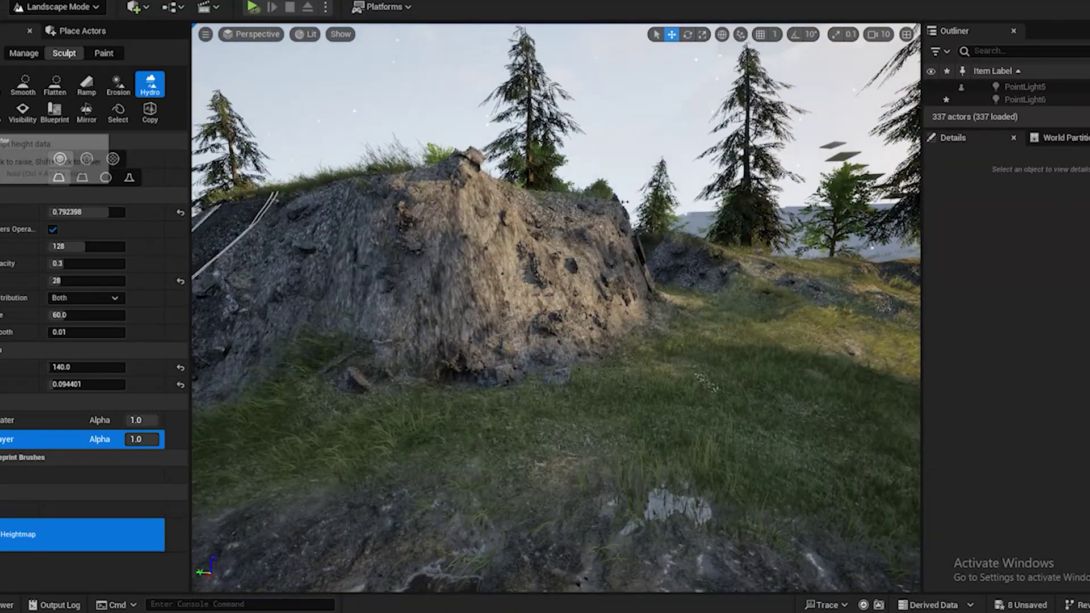
# Sculpt the cliff's corner and foot with the erosion alpha brush, setting the tool strength to 0.838797
pyautogui.click(0, 85)
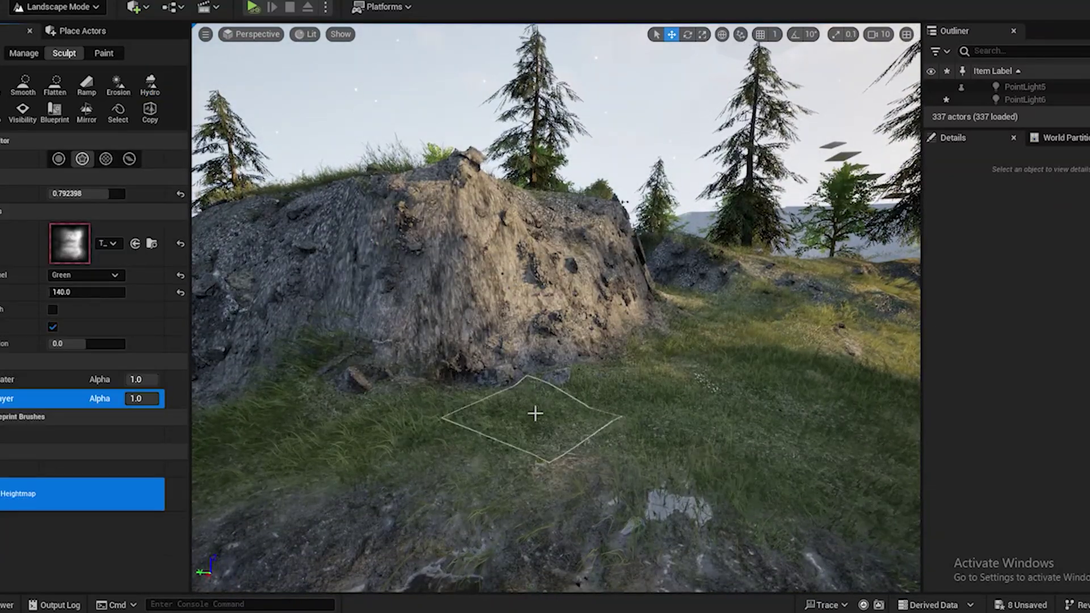
pyautogui.moveTo(491, 255)
pyautogui.mouseDown()
pyautogui.moveTo(487, 270)
pyautogui.moveTo(540, 386)
pyautogui.mouseUp()
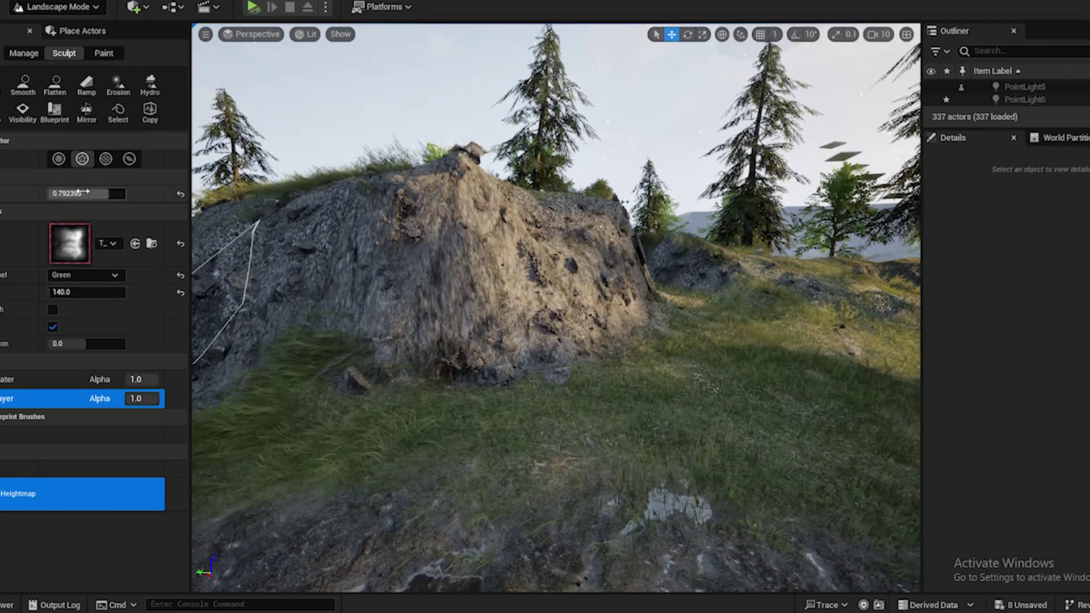
pyautogui.click(534, 364)
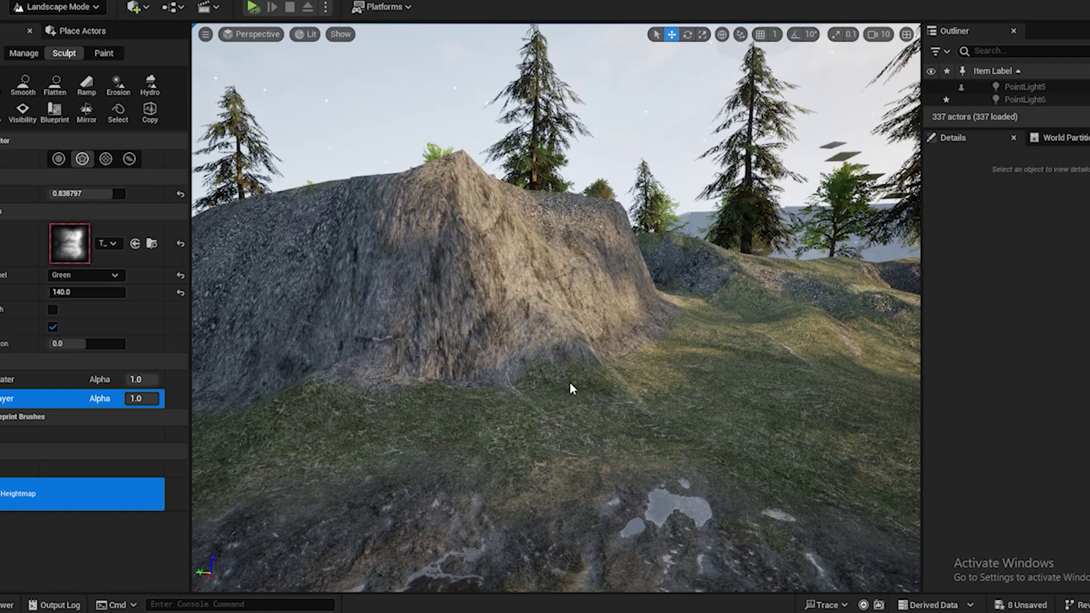
pyautogui.moveTo(550, 339)
pyautogui.mouseDown()
pyautogui.moveTo(455, 402)
pyautogui.moveTo(377, 373)
pyautogui.moveTo(396, 358)
pyautogui.mouseUp()
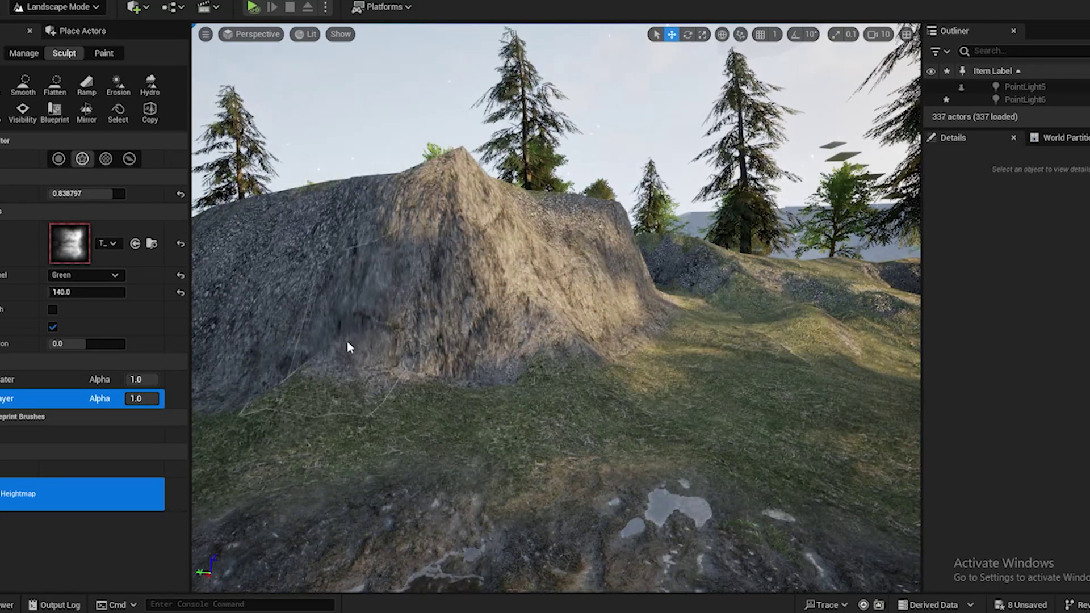
# Continue alpha-brush sculpting along the mound's foot, blending the shaded cliff face into the surrounding grass
pyautogui.press('w')
pyautogui.moveTo(610, 294)
pyautogui.mouseDown(button='right')
pyautogui.moveTo(650, 332)
pyautogui.moveTo(613, 318)
pyautogui.moveTo(610, 294)
pyautogui.mouseUp(button='right')
pyautogui.moveTo(610, 294); pyautogui.dragTo(667, 310)
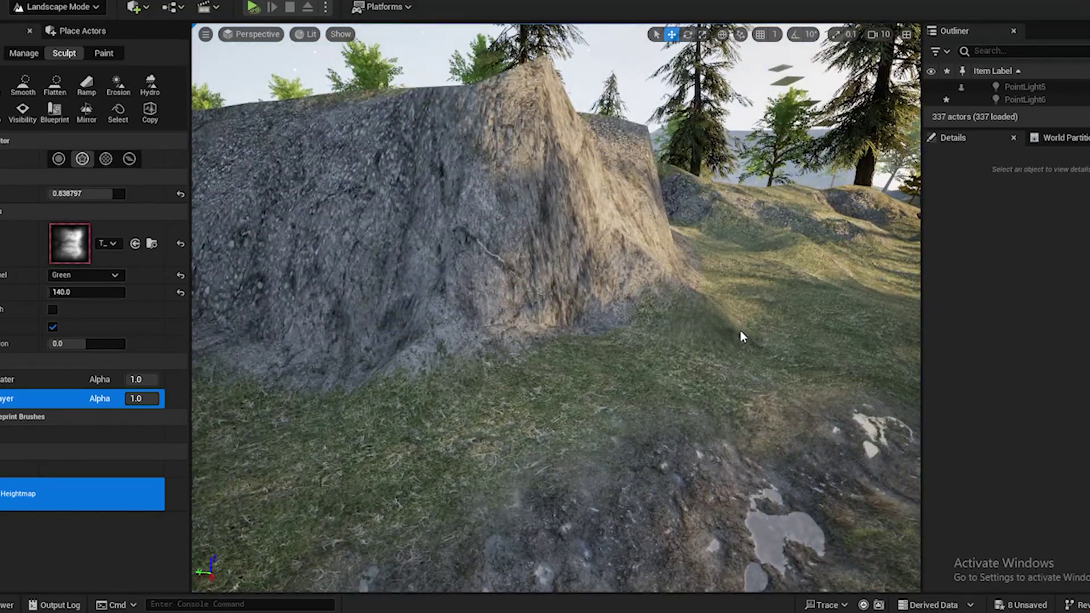
pyautogui.moveTo(570, 372); pyautogui.dragTo(730, 369)
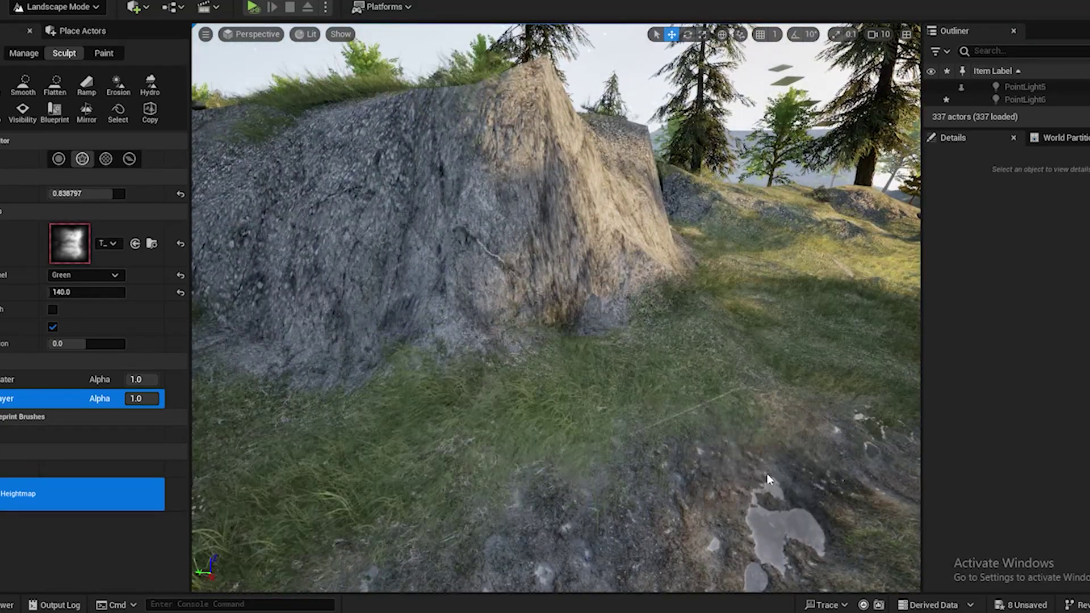
pyautogui.moveTo(479, 372); pyautogui.dragTo(415, 418)
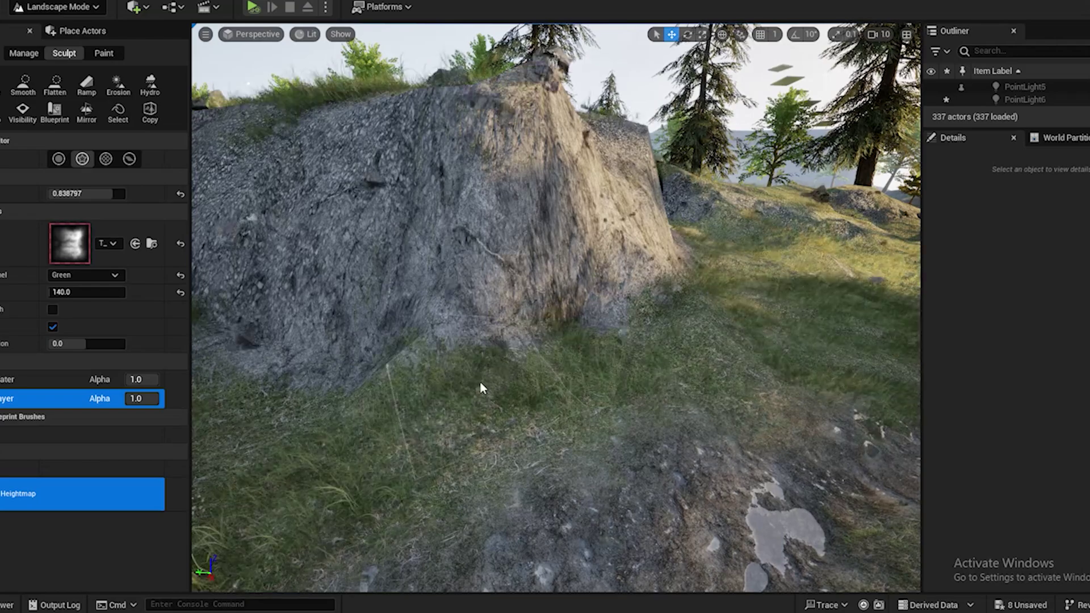
pyautogui.moveTo(480, 384); pyautogui.dragTo(352, 346, button='right')
pyautogui.moveTo(536, 301); pyautogui.dragTo(542, 283)
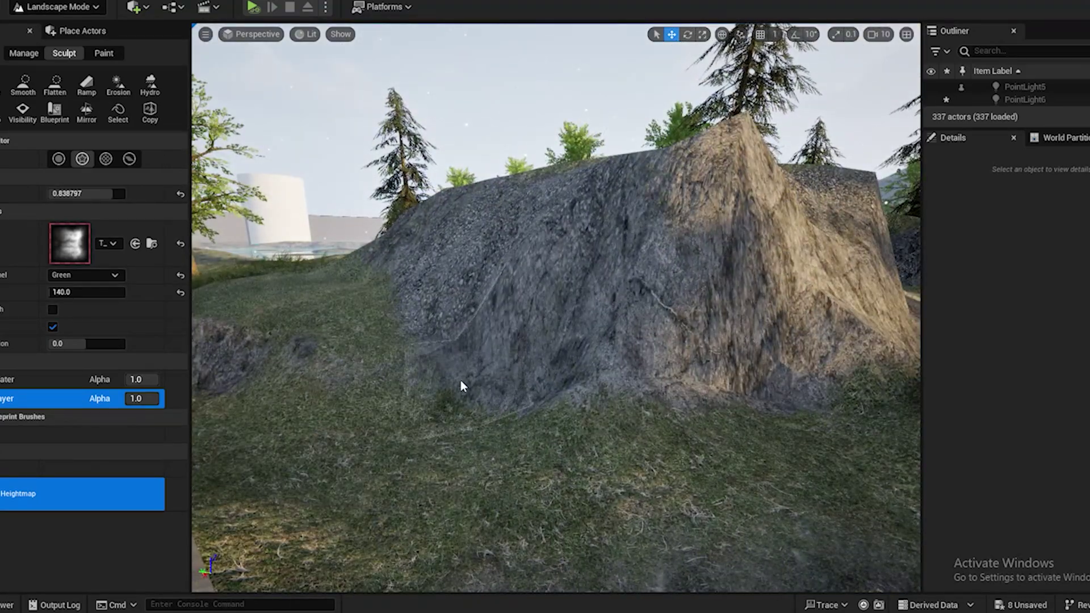
# Sculpt alpha-brush relief along the mound's sunlit cliff face and the grassy foot below it
pyautogui.moveTo(385, 420); pyautogui.dragTo(233, 434, button='right')
pyautogui.moveTo(369, 392); pyautogui.dragTo(417, 397, button='right')
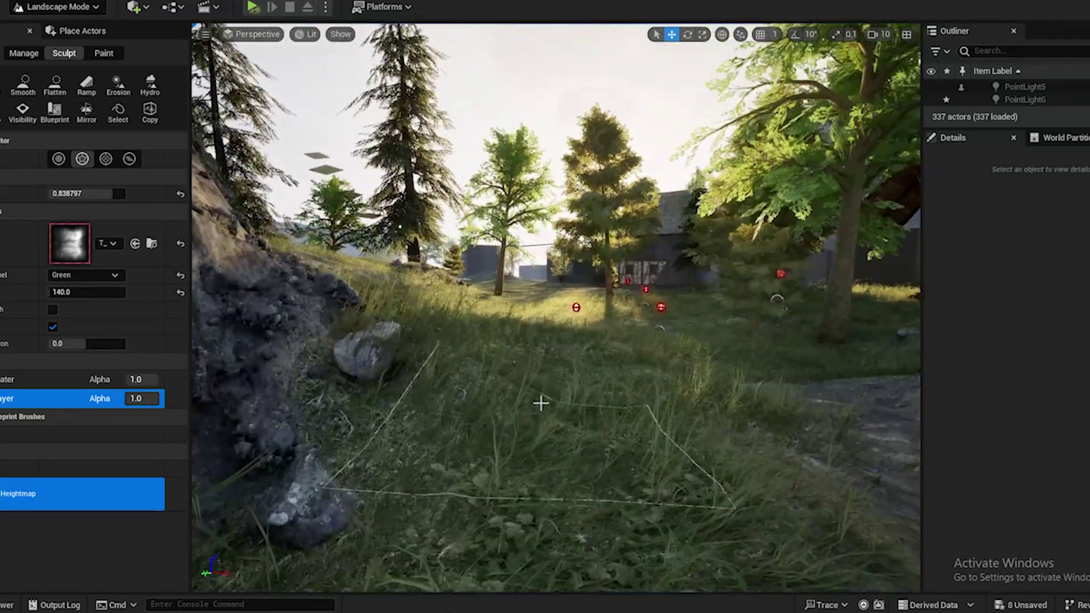
pyautogui.moveTo(540, 402); pyautogui.dragTo(504, 382, button='right')
pyautogui.moveTo(511, 295); pyautogui.dragTo(513, 278)
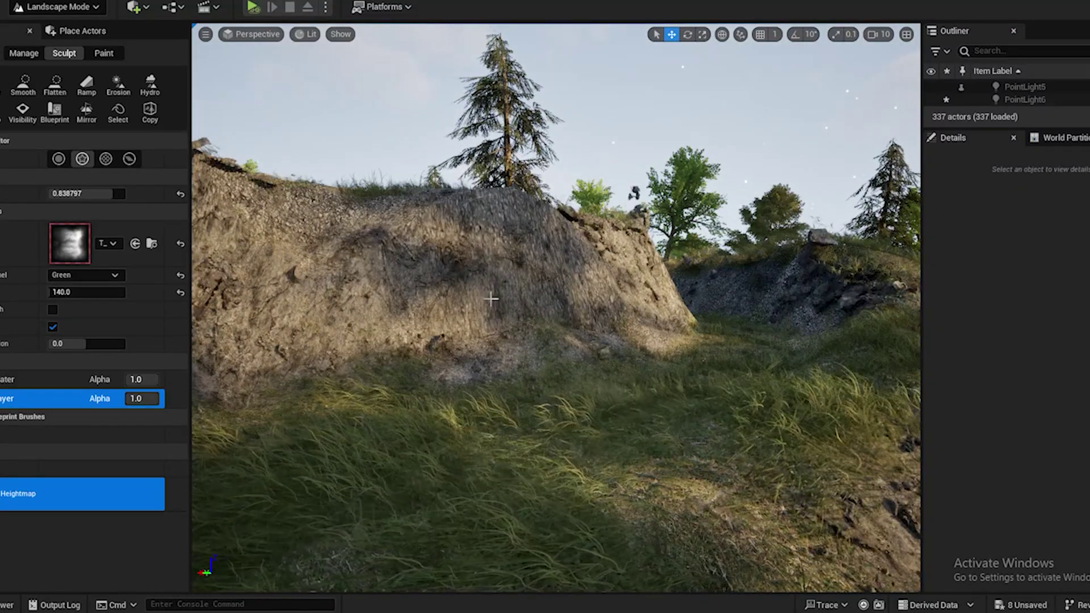
pyautogui.moveTo(552, 399); pyautogui.dragTo(526, 361)
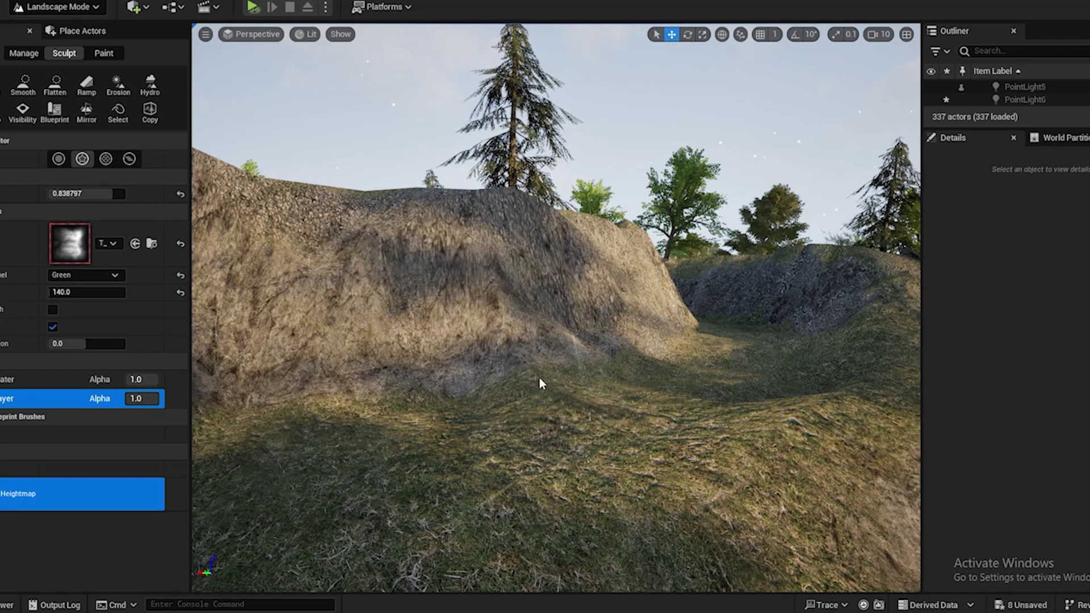
pyautogui.moveTo(507, 414); pyautogui.dragTo(377, 385)
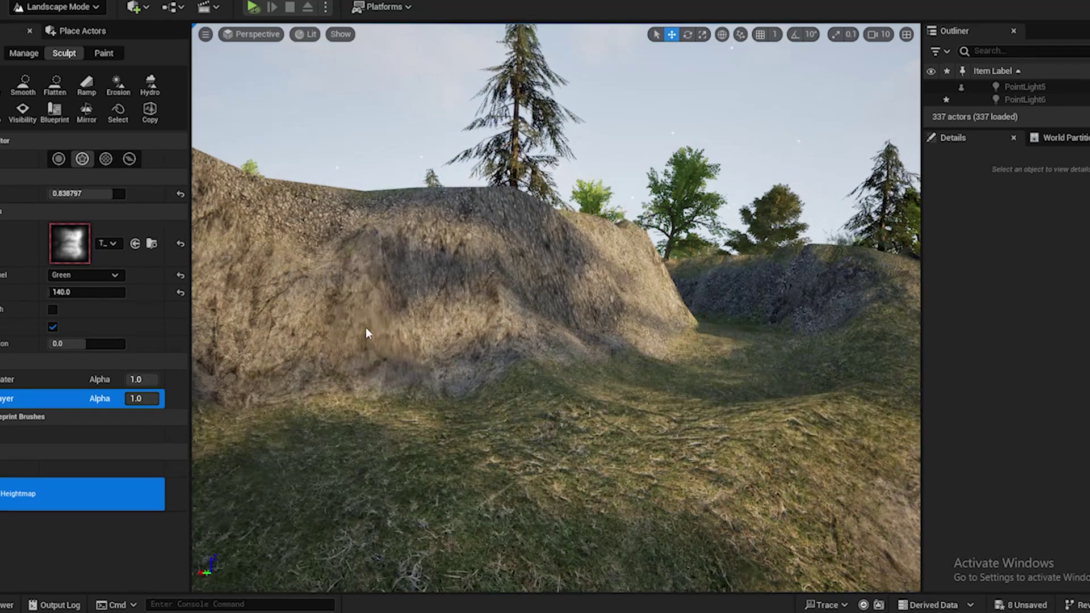
pyautogui.moveTo(366, 328)
pyautogui.mouseDown()
pyautogui.moveTo(342, 393)
pyautogui.moveTo(340, 252)
pyautogui.mouseUp()
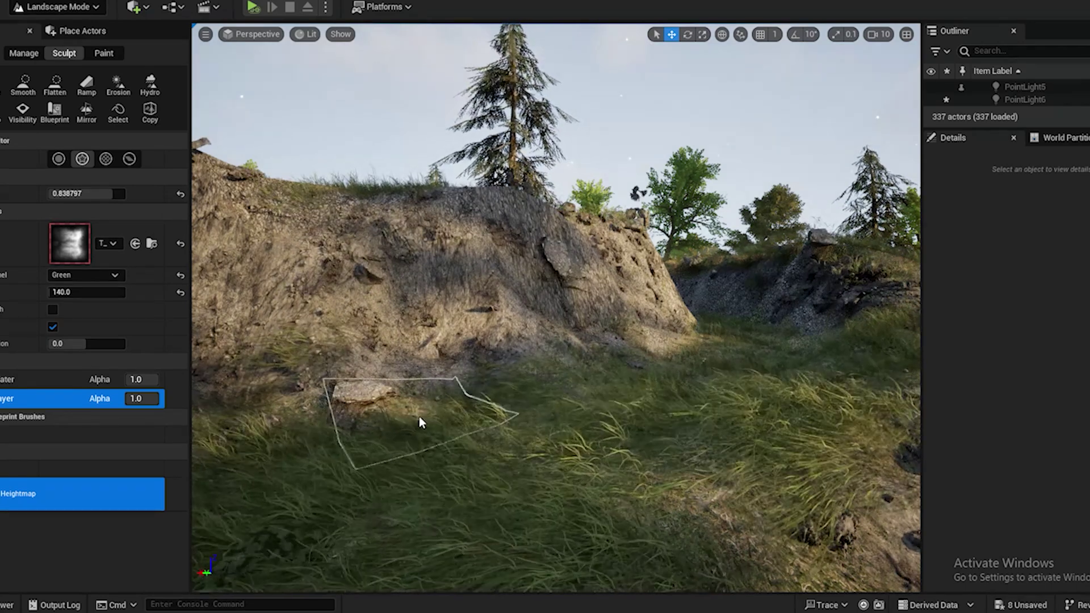
pyautogui.moveTo(420, 416); pyautogui.dragTo(422, 259)
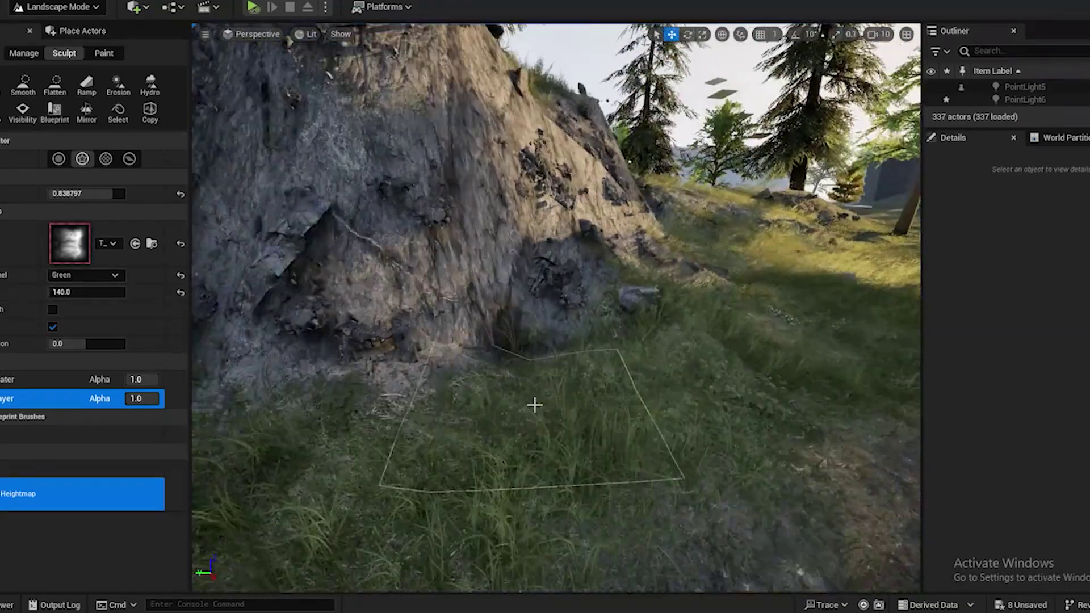
# Extend the alpha-brush sculpting around the base of the shaded cliff corner beside the grassy passage
pyautogui.moveTo(534, 405)
pyautogui.mouseDown()
pyautogui.moveTo(573, 365)
pyautogui.moveTo(421, 310)
pyautogui.moveTo(411, 380)
pyautogui.mouseUp()
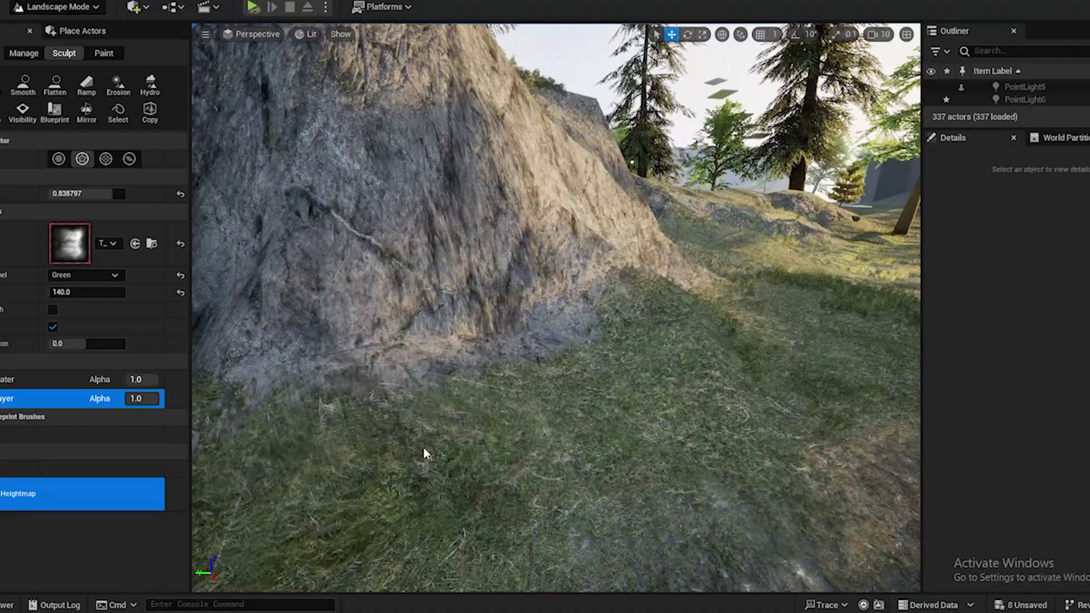
pyautogui.moveTo(423, 452)
pyautogui.mouseDown(button='right')
pyautogui.moveTo(295, 425)
pyautogui.moveTo(488, 454)
pyautogui.moveTo(301, 443)
pyautogui.moveTo(420, 431)
pyautogui.moveTo(463, 218)
pyautogui.mouseUp(button='right')
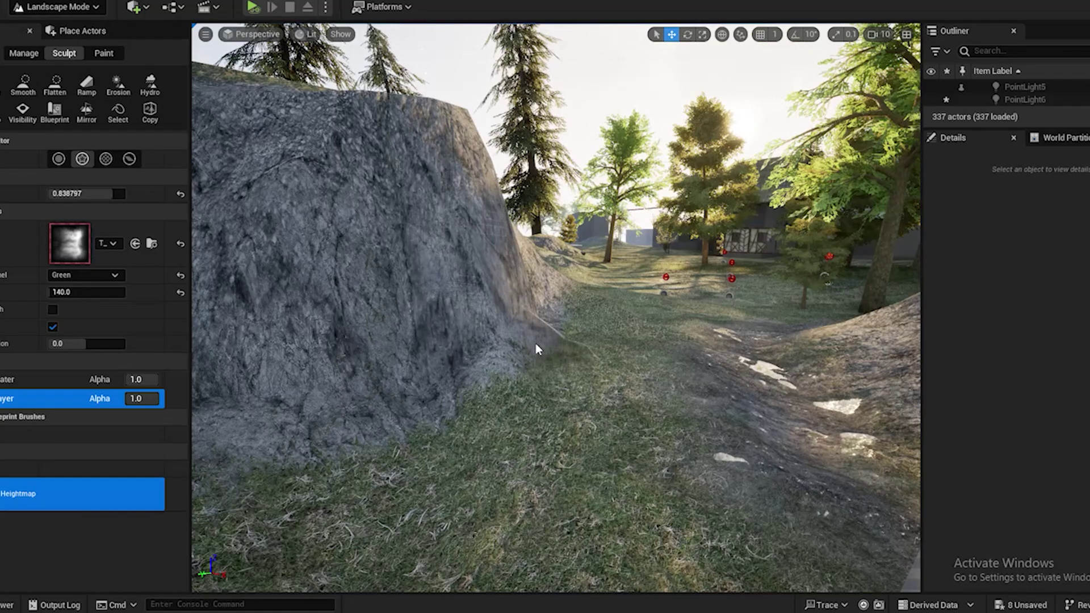
pyautogui.moveTo(535, 370)
pyautogui.mouseDown()
pyautogui.moveTo(469, 272)
pyautogui.moveTo(513, 341)
pyautogui.mouseUp()
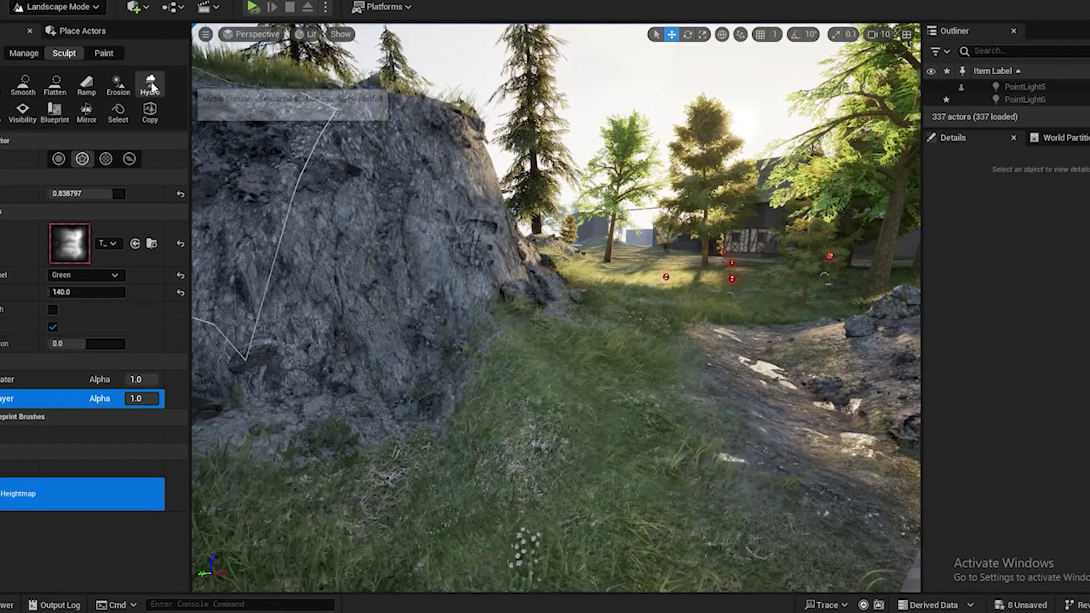
# Apply Hydro Erosion to the shaded cliff face and the grassy ground at its foot, setting the tool strength to 0.750798
pyautogui.click(151, 85)
pyautogui.moveTo(445, 146); pyautogui.dragTo(494, 323)
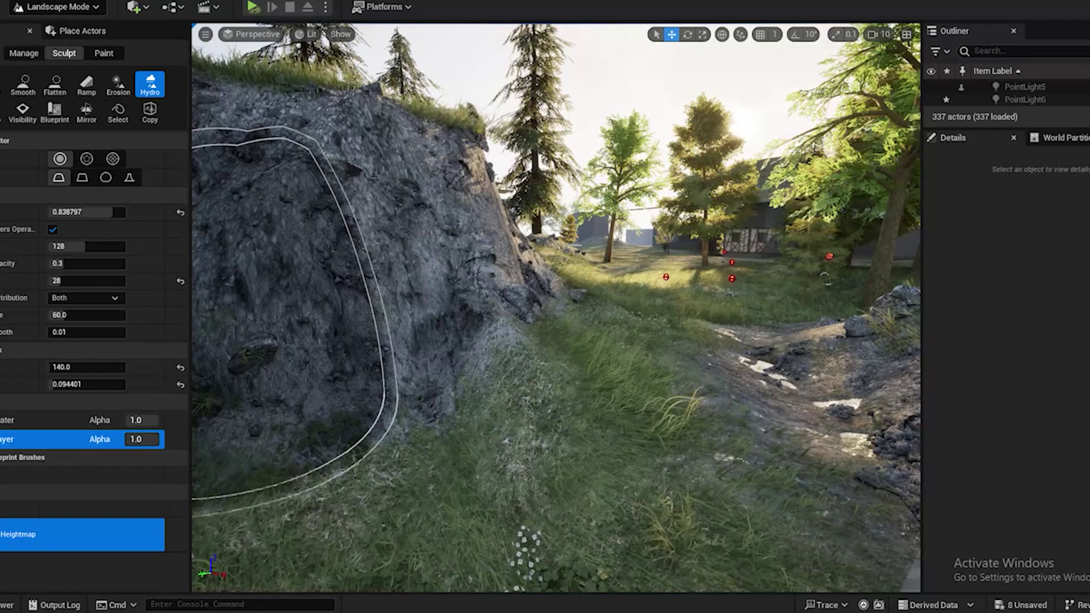
pyautogui.click(28, 2)
pyautogui.click(51, 16)
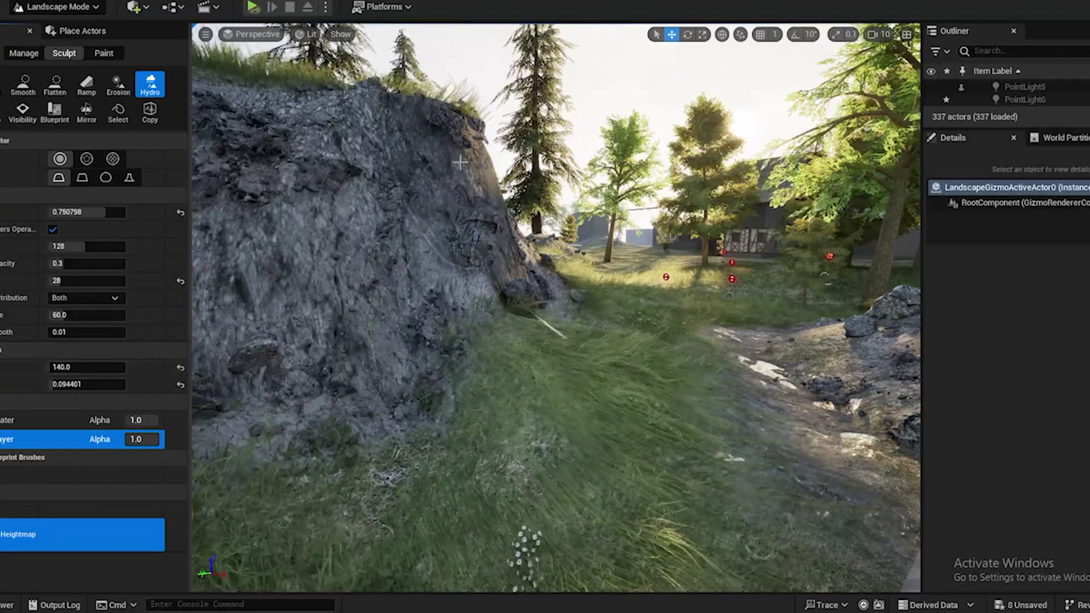
pyautogui.moveTo(461, 284); pyautogui.dragTo(657, 450)
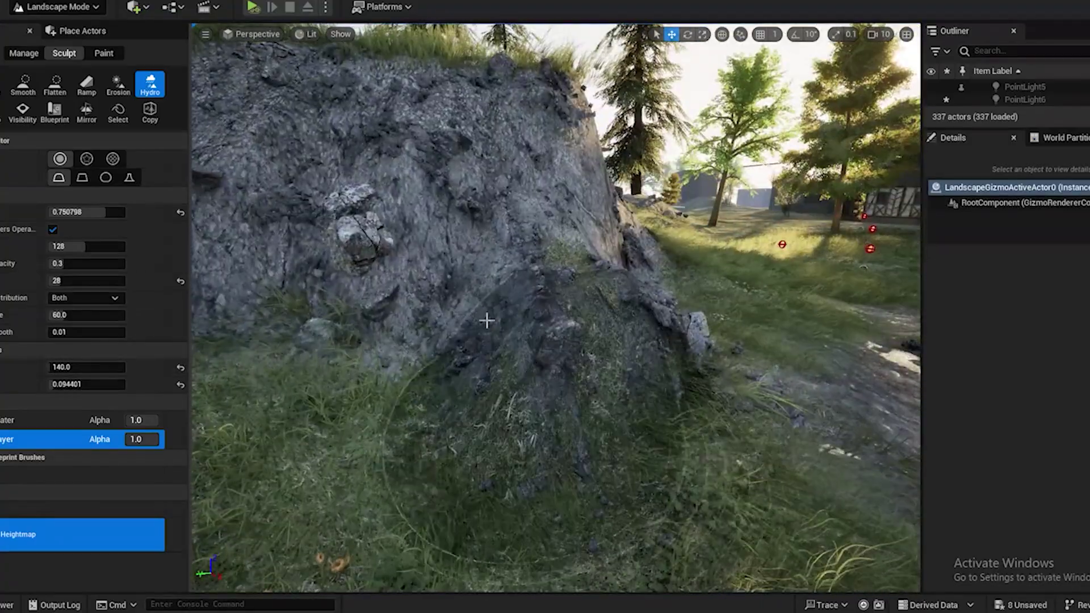
pyautogui.moveTo(486, 316)
pyautogui.mouseDown()
pyautogui.moveTo(299, 226)
pyautogui.moveTo(572, 394)
pyautogui.moveTo(804, 442)
pyautogui.mouseUp()
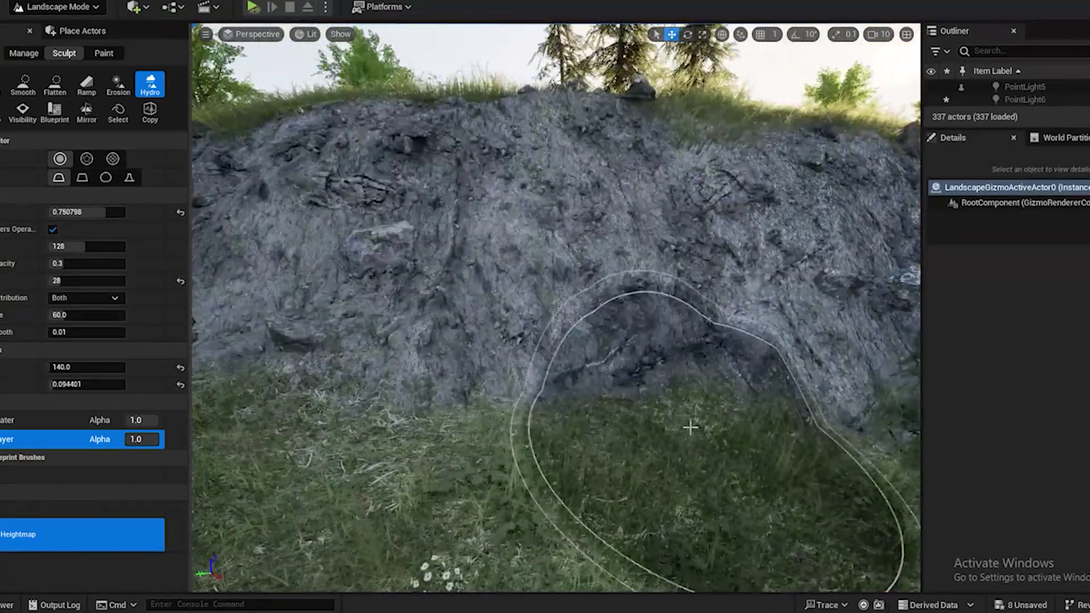
pyautogui.moveTo(689, 425)
pyautogui.mouseDown()
pyautogui.moveTo(749, 475)
pyautogui.moveTo(431, 357)
pyautogui.moveTo(496, 440)
pyautogui.mouseUp()
pyautogui.moveTo(496, 441)
pyautogui.mouseDown(button='right')
pyautogui.moveTo(709, 446)
pyautogui.moveTo(671, 450)
pyautogui.moveTo(686, 528)
pyautogui.moveTo(568, 519)
pyautogui.moveTo(642, 513)
pyautogui.moveTo(489, 441)
pyautogui.mouseUp(button='right')
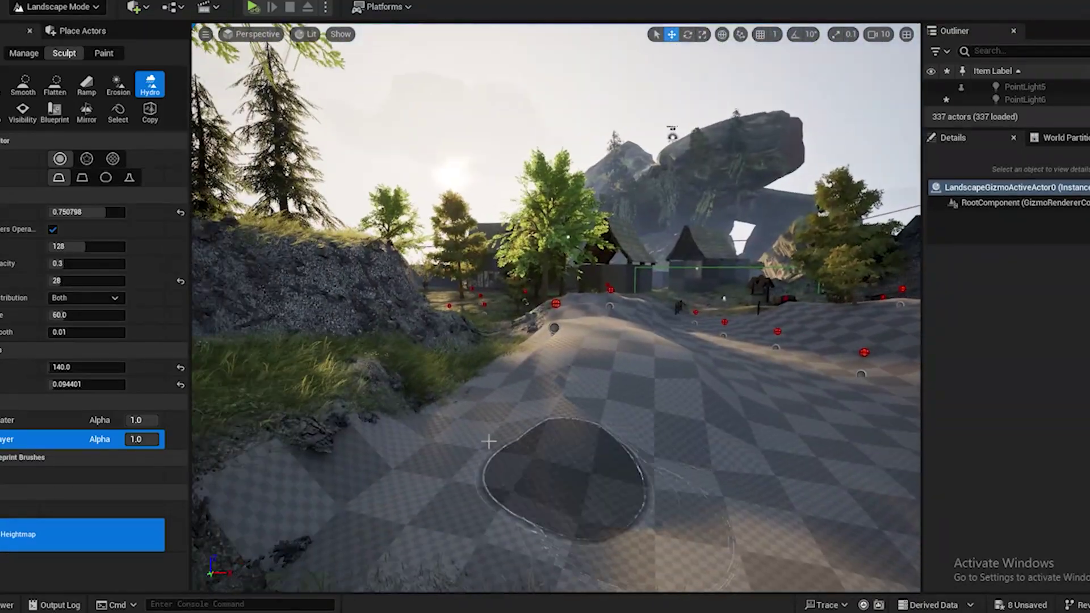
# Flatten the bare checkered ground beside the mound's grassy edge
pyautogui.click(23, 84)
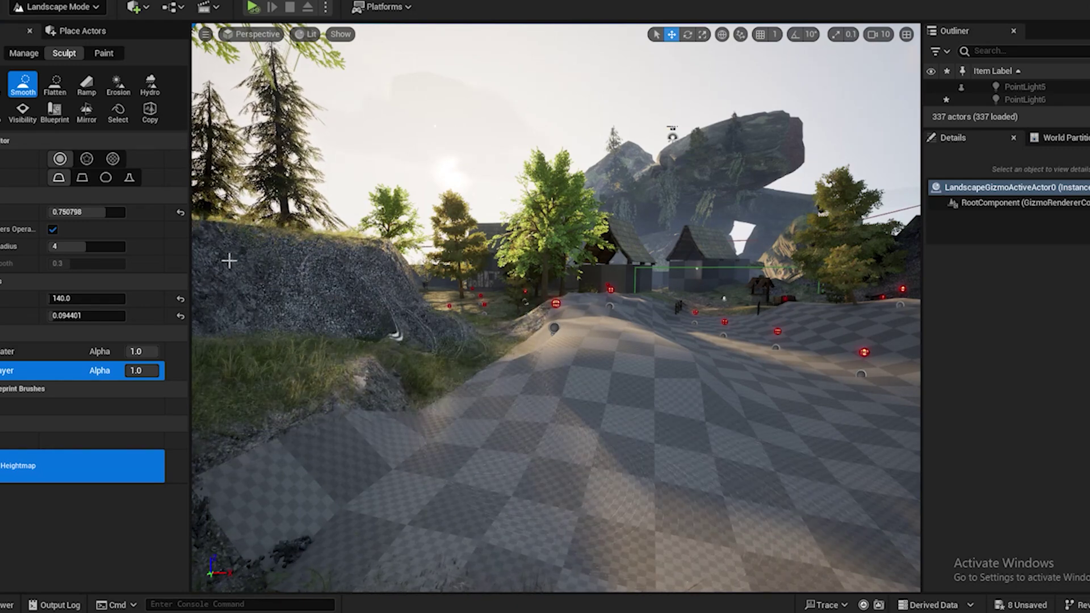
pyautogui.click(55, 84)
pyautogui.moveTo(783, 501)
pyautogui.mouseDown()
pyautogui.moveTo(618, 475)
pyautogui.moveTo(888, 605)
pyautogui.mouseUp()
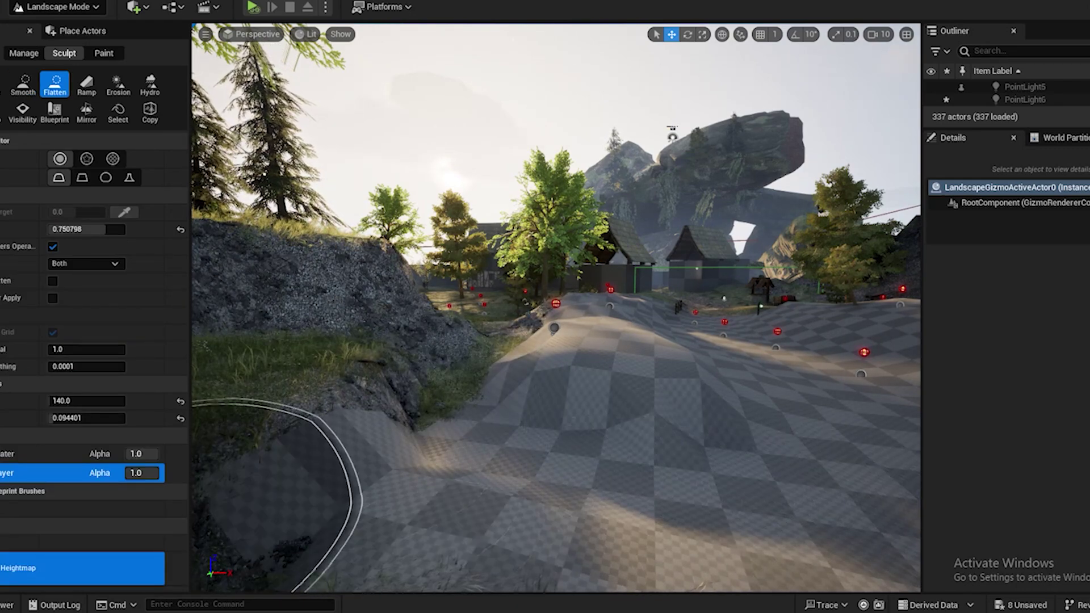
pyautogui.click(20, 2)
pyautogui.click(63, 19)
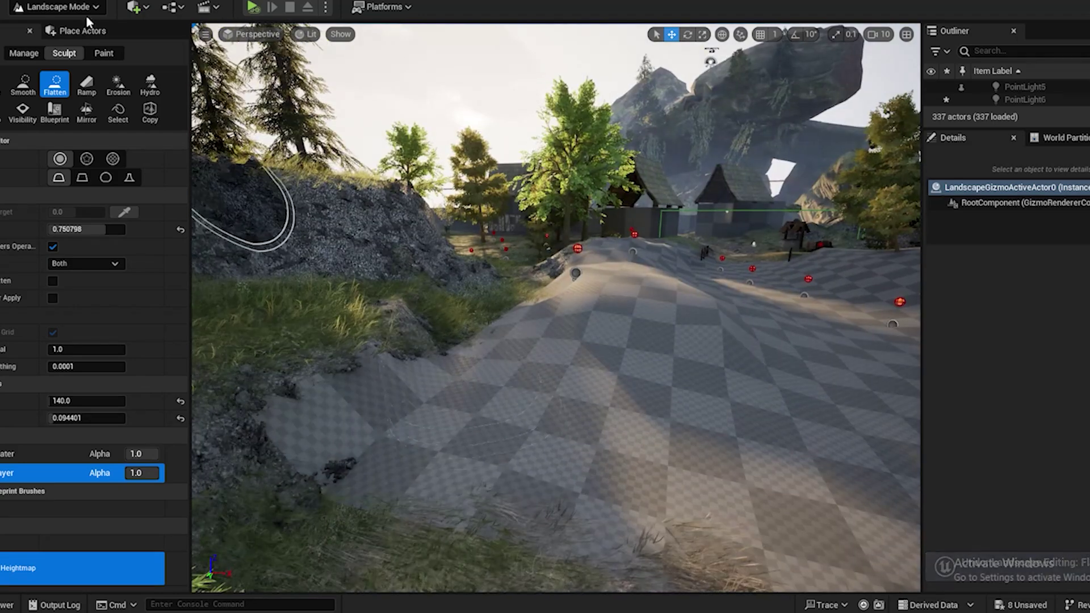
# Play the level from the checkered ground in Selection mode and run the character through the trench into the cave chamber
pyautogui.click(57, 6)
pyautogui.click(55, 27)
pyautogui.rightClick(689, 482)
pyautogui.click(752, 473)
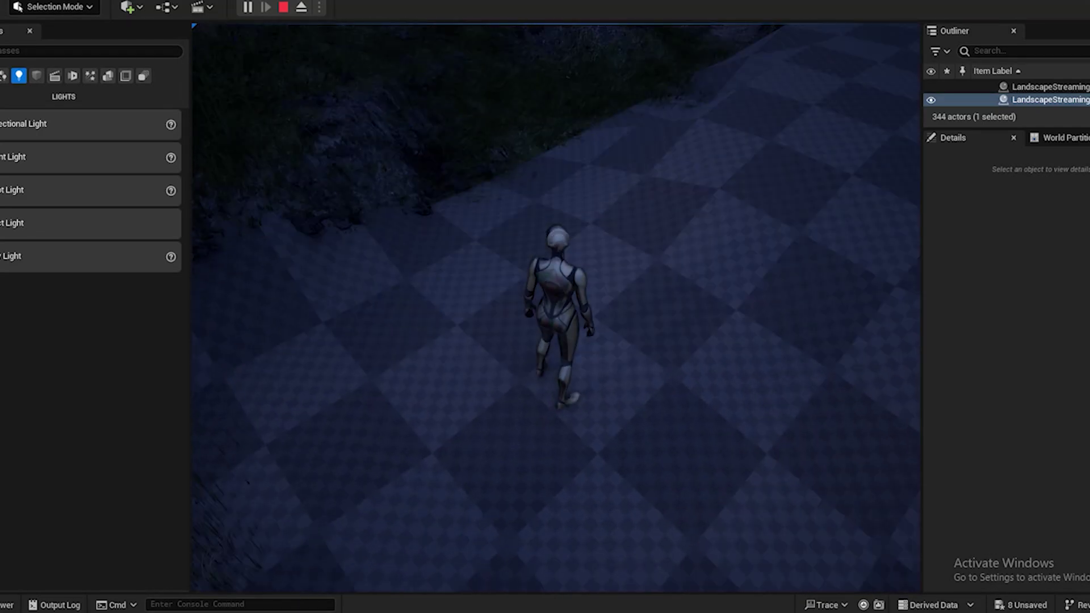
pyautogui.press('w')
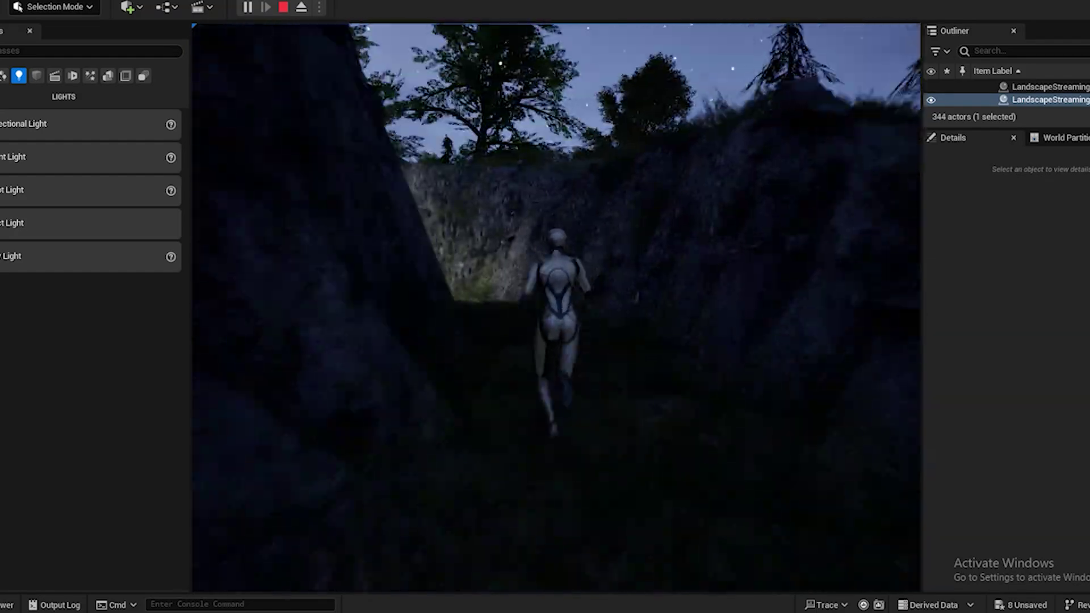
pyautogui.press('w')
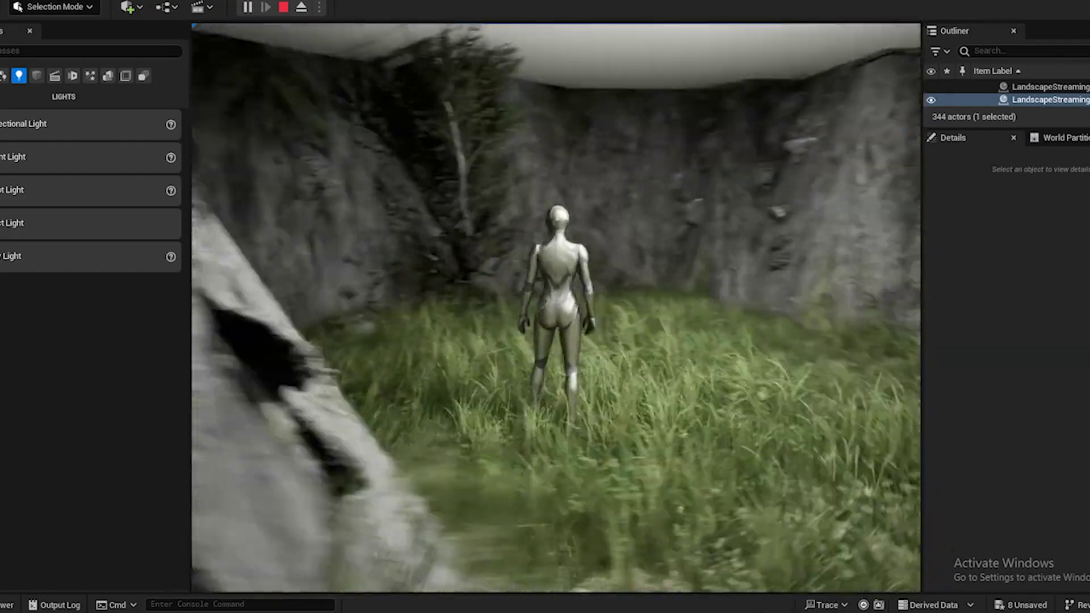
pyautogui.press('Escape')
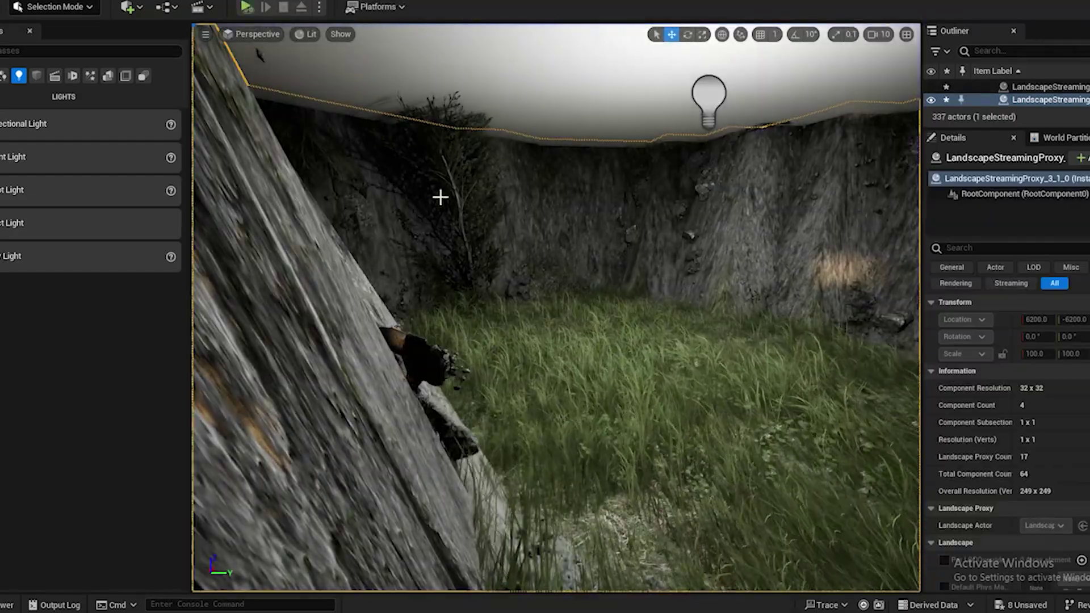
# Move the birch tree out of the cave chamber into the grassy trench and tilt it beside the wall
pyautogui.click(440, 197)
pyautogui.moveTo(480, 352); pyautogui.dragTo(583, 437)
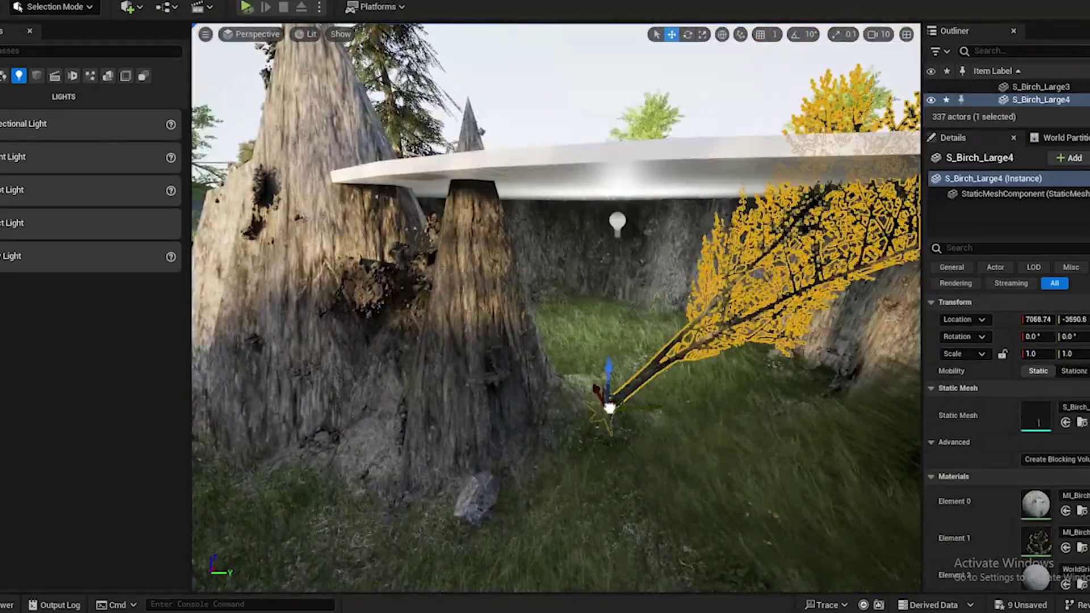
pyautogui.moveTo(609, 408); pyautogui.dragTo(521, 526)
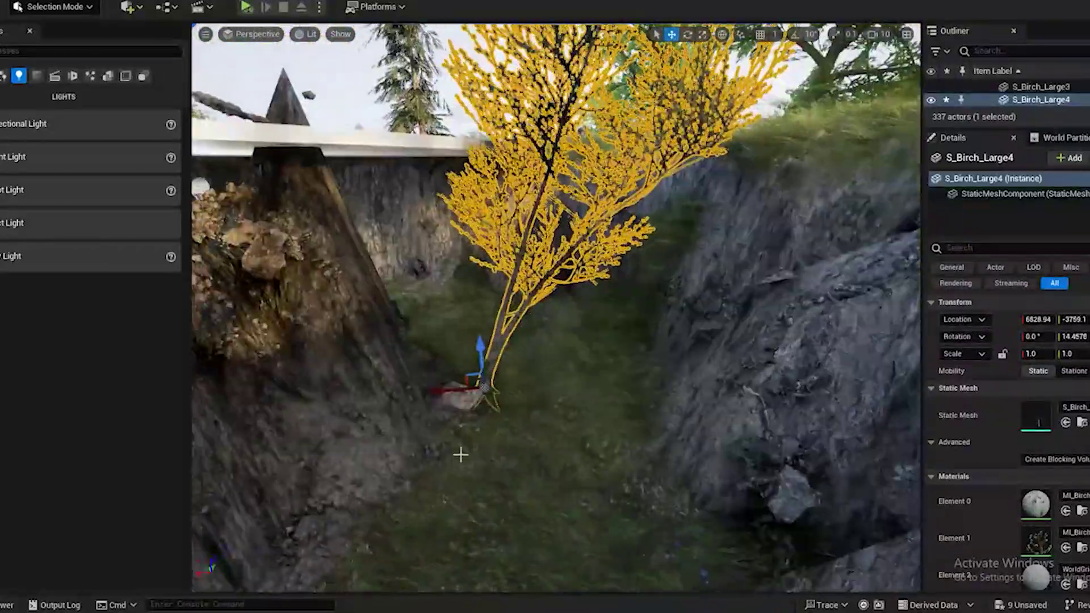
pyautogui.moveTo(461, 454); pyautogui.dragTo(565, 343)
pyautogui.click(566, 344)
pyautogui.moveTo(565, 343)
pyautogui.mouseDown(button='right')
pyautogui.moveTo(531, 366)
pyautogui.moveTo(573, 391)
pyautogui.moveTo(562, 358)
pyautogui.moveTo(596, 360)
pyautogui.moveTo(551, 357)
pyautogui.mouseUp(button='right')
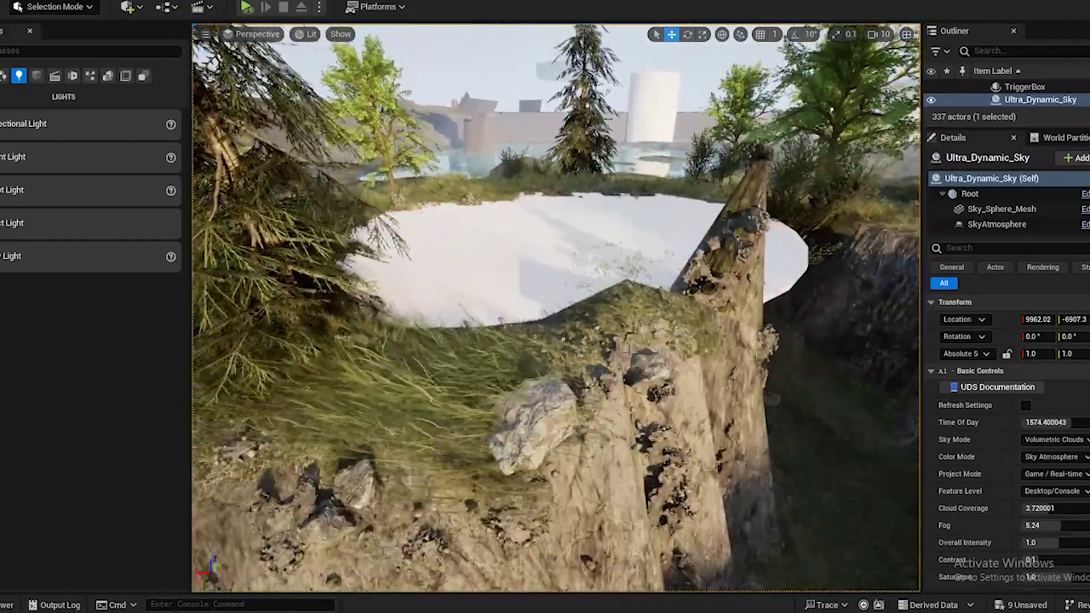
# Smooth the pointed rock spikes and the ridge beside the cave's cylinder roof in Landscape mode
pyautogui.click(53, 8)
pyautogui.click(55, 41)
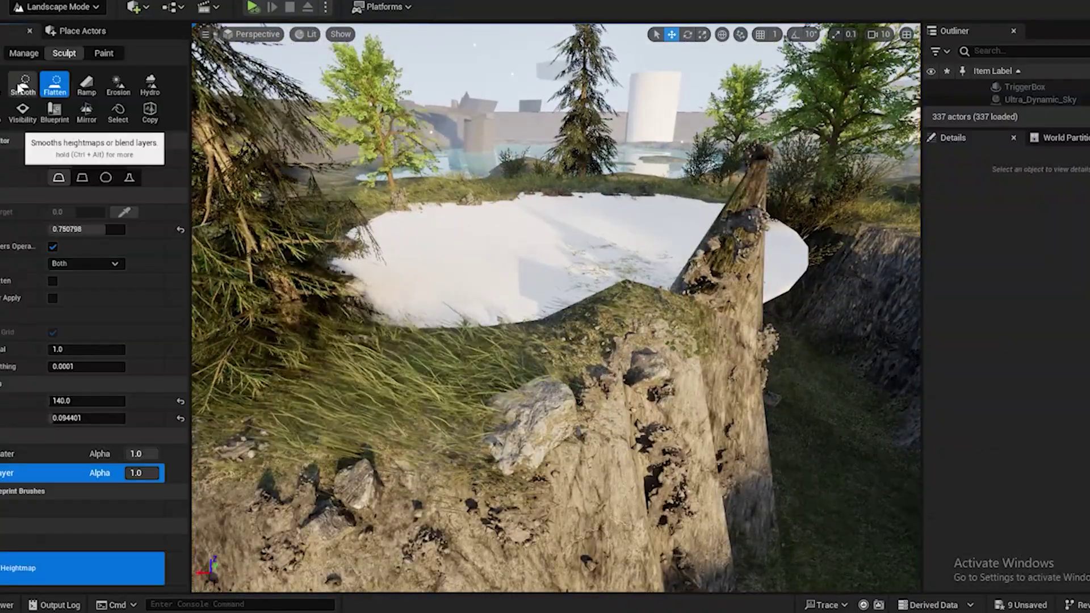
pyautogui.click(23, 85)
pyautogui.moveTo(709, 301)
pyautogui.mouseDown()
pyautogui.moveTo(720, 288)
pyautogui.moveTo(608, 316)
pyautogui.moveTo(429, 407)
pyautogui.mouseUp()
pyautogui.moveTo(430, 407)
pyautogui.mouseDown(button='right')
pyautogui.moveTo(471, 443)
pyautogui.moveTo(479, 482)
pyautogui.moveTo(182, 102)
pyautogui.mouseUp(button='right')
# Apply Hydro Erosion at strength 0.523601 along the trench walls and the grassy ridges above them
pyautogui.click(150, 84)
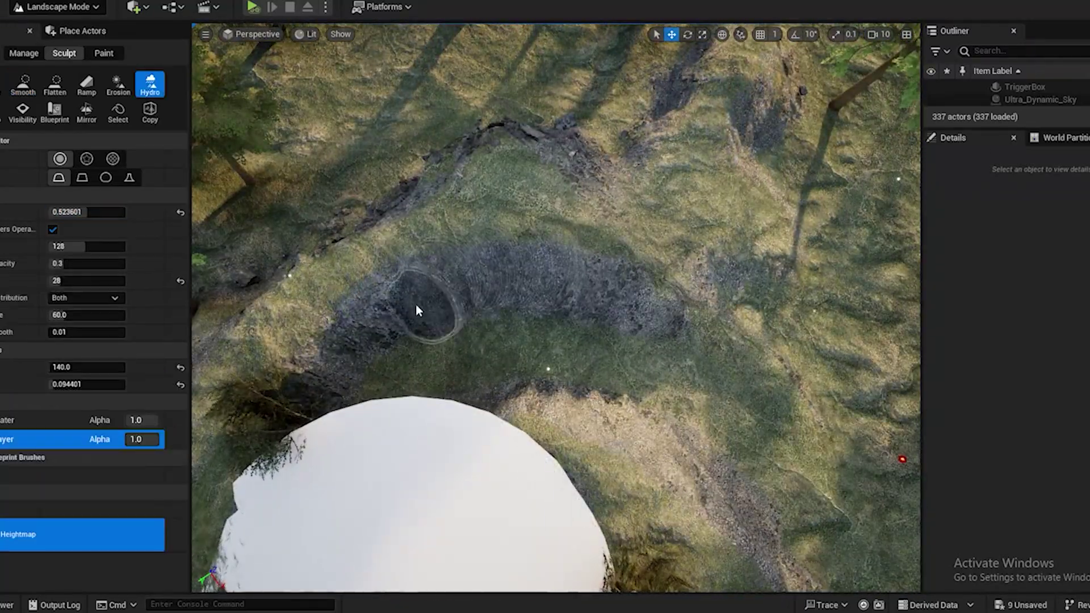
pyautogui.moveTo(364, 309)
pyautogui.mouseDown(button='right')
pyautogui.moveTo(363, 273)
pyautogui.moveTo(375, 284)
pyautogui.moveTo(352, 267)
pyautogui.moveTo(363, 244)
pyautogui.moveTo(335, 258)
pyautogui.mouseUp(button='right')
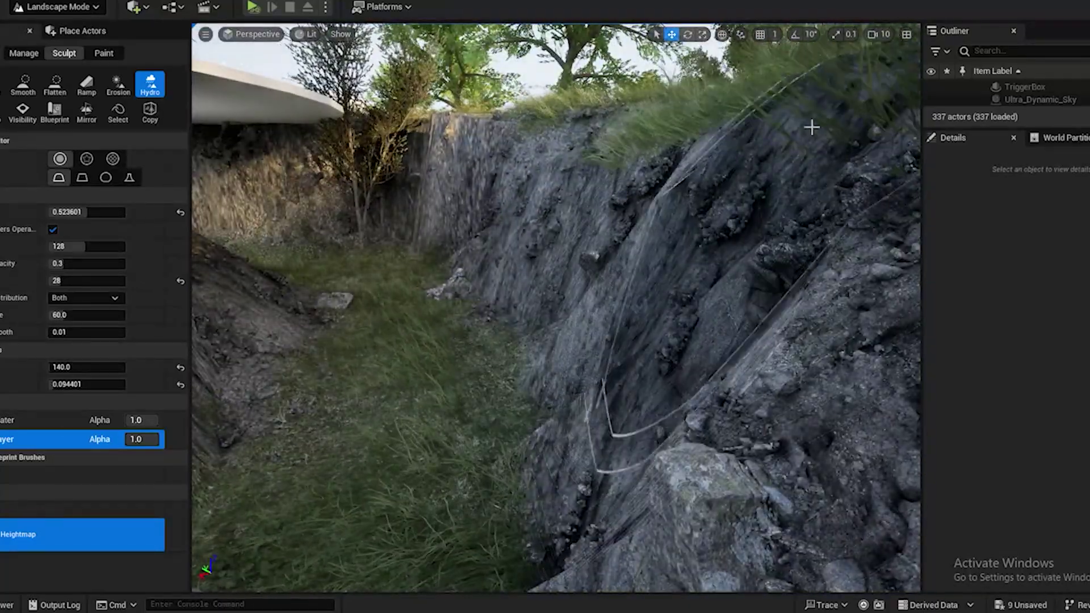
pyautogui.moveTo(811, 128); pyautogui.dragTo(486, 127)
pyautogui.moveTo(511, 170); pyautogui.dragTo(670, 372, button='right')
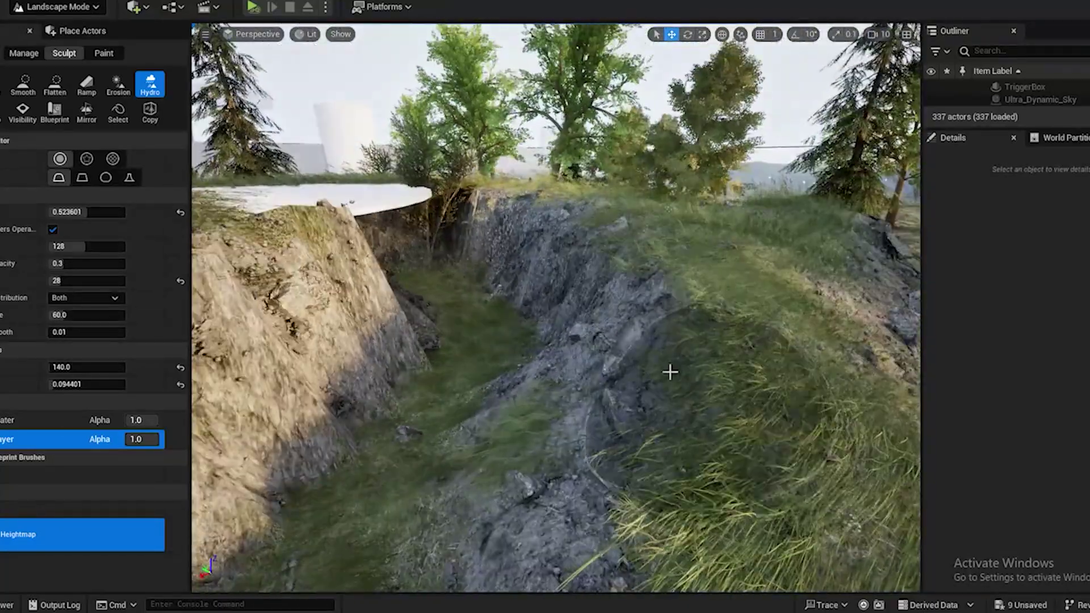
pyautogui.moveTo(460, 389)
pyautogui.mouseDown()
pyautogui.moveTo(398, 369)
pyautogui.moveTo(316, 476)
pyautogui.mouseUp()
pyautogui.moveTo(418, 402)
pyautogui.mouseDown(button='right')
pyautogui.moveTo(273, 397)
pyautogui.moveTo(500, 391)
pyautogui.mouseUp(button='right')
pyautogui.moveTo(545, 318)
pyautogui.mouseDown(button='right')
pyautogui.moveTo(625, 340)
pyautogui.moveTo(722, 227)
pyautogui.mouseUp(button='right')
pyautogui.moveTo(723, 227); pyautogui.dragTo(491, 331)
pyautogui.moveTo(492, 331); pyautogui.dragTo(709, 340, button='right')
pyautogui.moveTo(615, 454); pyautogui.dragTo(522, 511, button='right')
pyautogui.scroll(-2, 576, 486)
# Sculpt the ridge beside the trench with the alpha brush at strength 0.745198 and brush size 697.600037
pyautogui.moveTo(552, 331); pyautogui.dragTo(197, 166, button='right')
pyautogui.scroll(1, 613, 425)
pyautogui.click(0, 85)
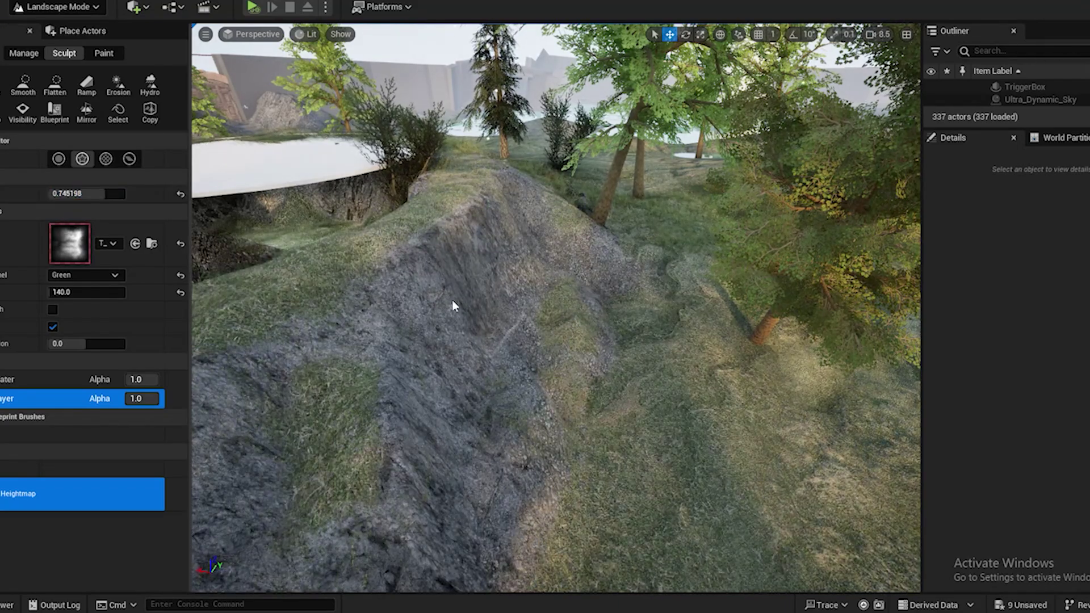
pyautogui.moveTo(59, 292); pyautogui.dragTo(61, 292)
pyautogui.moveTo(545, 236)
pyautogui.mouseDown()
pyautogui.moveTo(570, 258)
pyautogui.moveTo(601, 327)
pyautogui.moveTo(576, 380)
pyautogui.mouseUp()
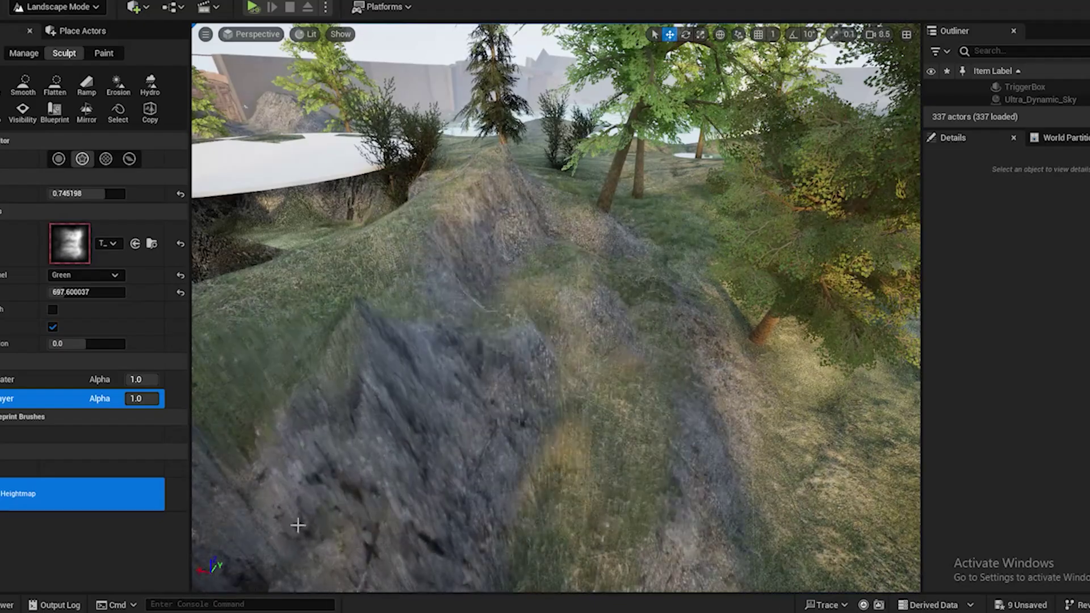
# Apply Hydro Erosion over the sculpted ridge, setting the brush size to 318.982666
pyautogui.click(151, 87)
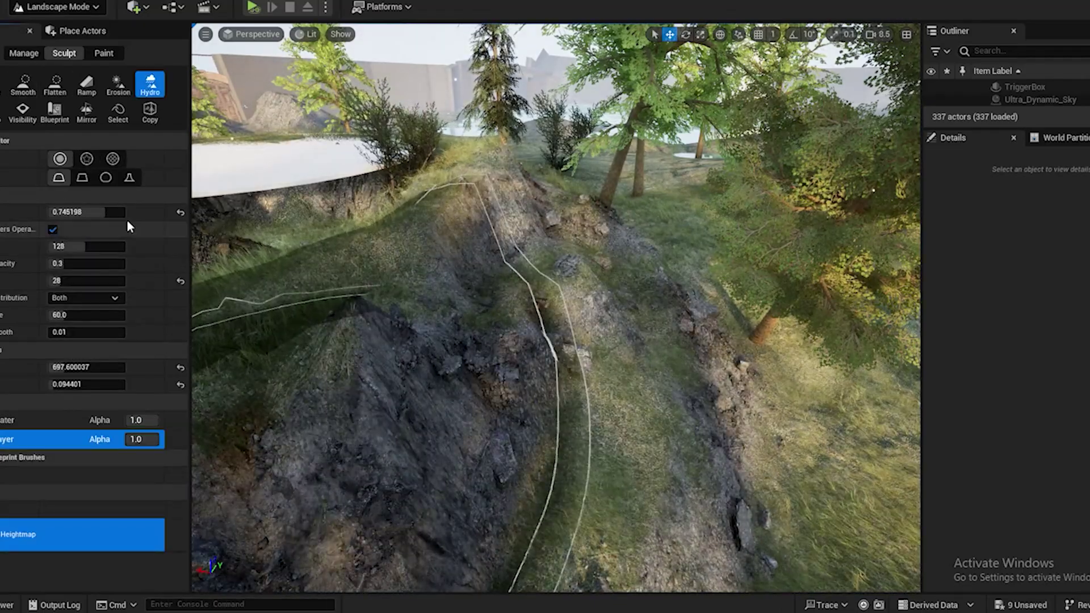
pyautogui.moveTo(85, 366); pyautogui.dragTo(69, 367)
pyautogui.moveTo(431, 309)
pyautogui.mouseDown()
pyautogui.moveTo(373, 369)
pyautogui.moveTo(617, 239)
pyautogui.moveTo(720, 501)
pyautogui.mouseUp()
pyautogui.moveTo(721, 501)
pyautogui.mouseDown(button='right')
pyautogui.moveTo(823, 488)
pyautogui.moveTo(624, 386)
pyautogui.moveTo(581, 318)
pyautogui.moveTo(630, 346)
pyautogui.moveTo(676, 409)
pyautogui.mouseUp(button='right')
# Erode the ridge's outer cliff face down to the grass with the Hydro Erosion and Erosion brushes
pyautogui.click(1, 86)
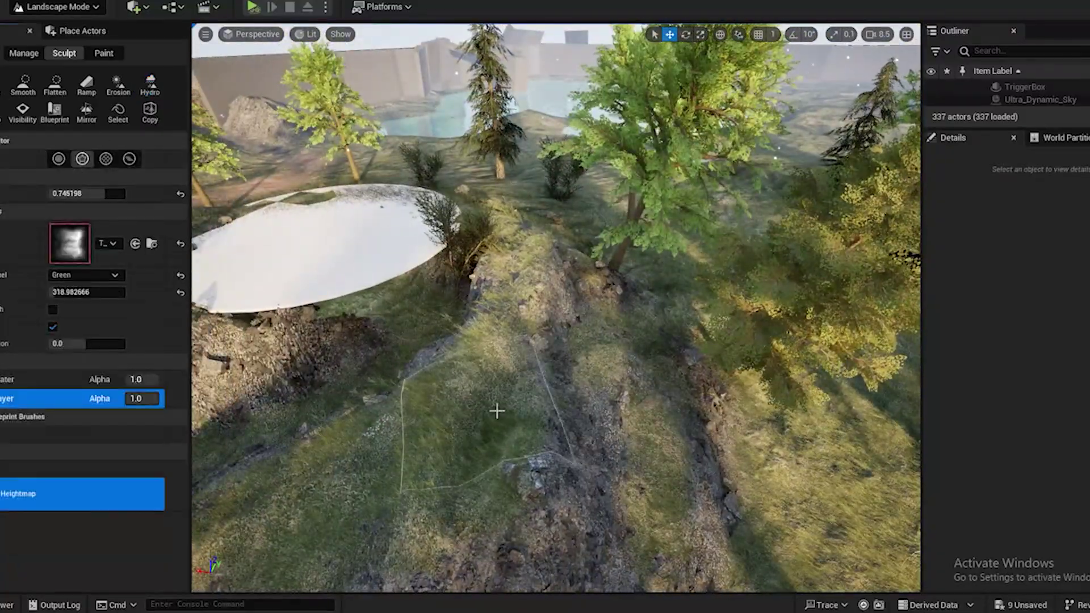
pyautogui.click(50, 86)
pyautogui.moveTo(425, 481)
pyautogui.mouseDown(button='right')
pyautogui.moveTo(688, 397)
pyautogui.moveTo(540, 386)
pyautogui.moveTo(443, 363)
pyautogui.mouseUp(button='right')
pyautogui.click(150, 84)
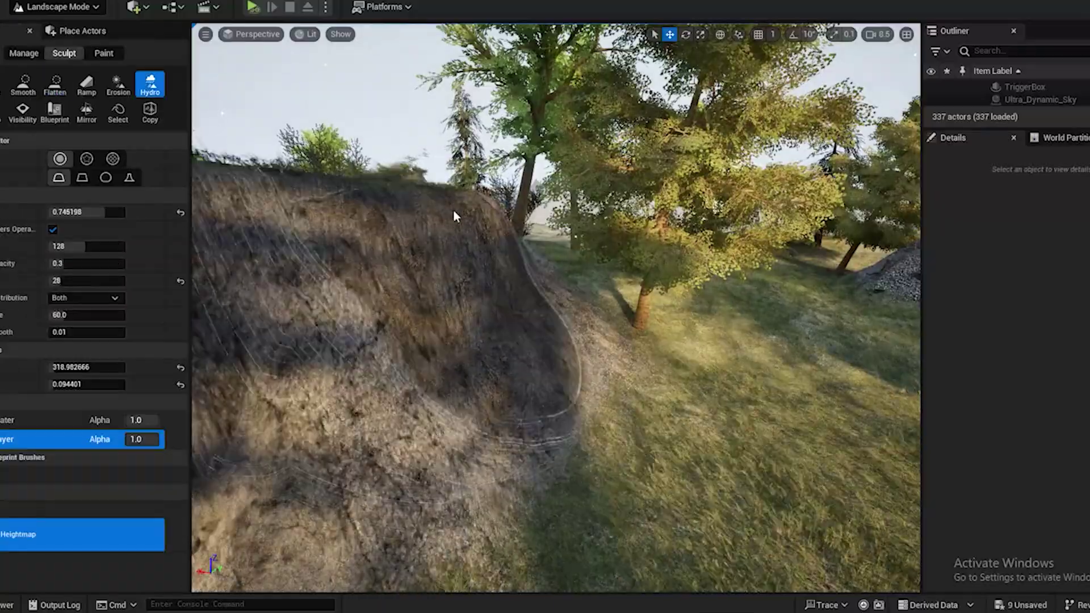
pyautogui.click(122, 85)
pyautogui.moveTo(454, 317); pyautogui.dragTo(574, 391)
# Switch to Selection mode and inspect the mound's cliffs and the cave roof on top from several sides
pyautogui.moveTo(602, 364); pyautogui.dragTo(885, 443, button='right')
pyautogui.press('w')
pyautogui.scroll(1, 715, 392)
pyautogui.scroll(-1, 713, 436)
pyautogui.press('w')
pyautogui.click(61, 30)
pyautogui.click(56, 8)
pyautogui.click(56, 26)
pyautogui.press('w')
pyautogui.moveTo(511, 318); pyautogui.dragTo(715, 335, button='right')
pyautogui.press('s')
pyautogui.moveTo(557, 317); pyautogui.dragTo(613, 338, button='right')
pyautogui.press('e')
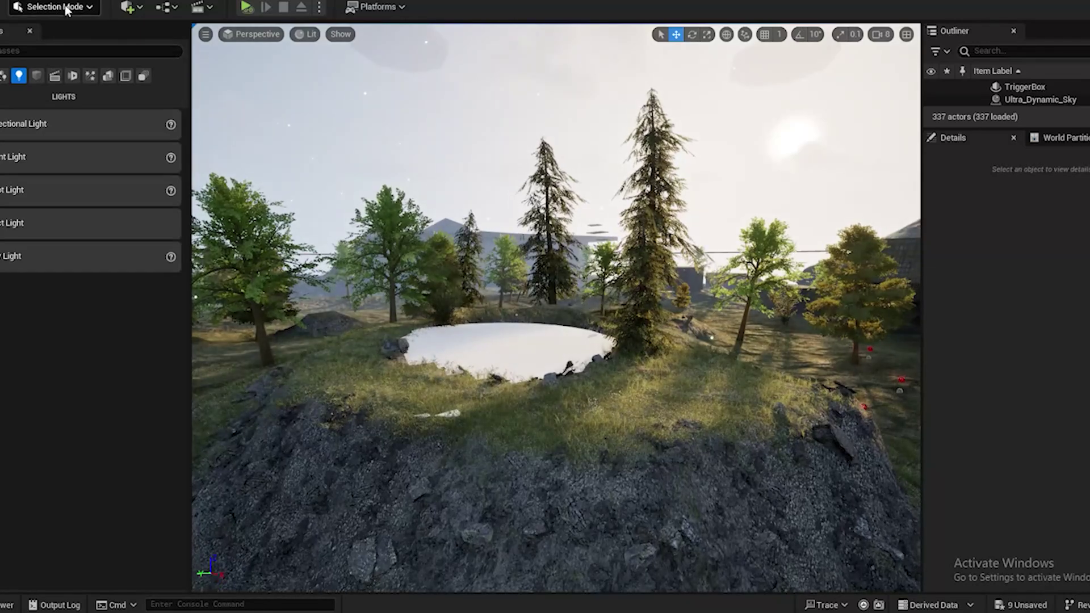
# Return to Landscape sculpting and apply Hydro Erosion with rain amount 75 to the grassy rim and cliff of the mound
pyautogui.click(67, 7)
pyautogui.click(60, 41)
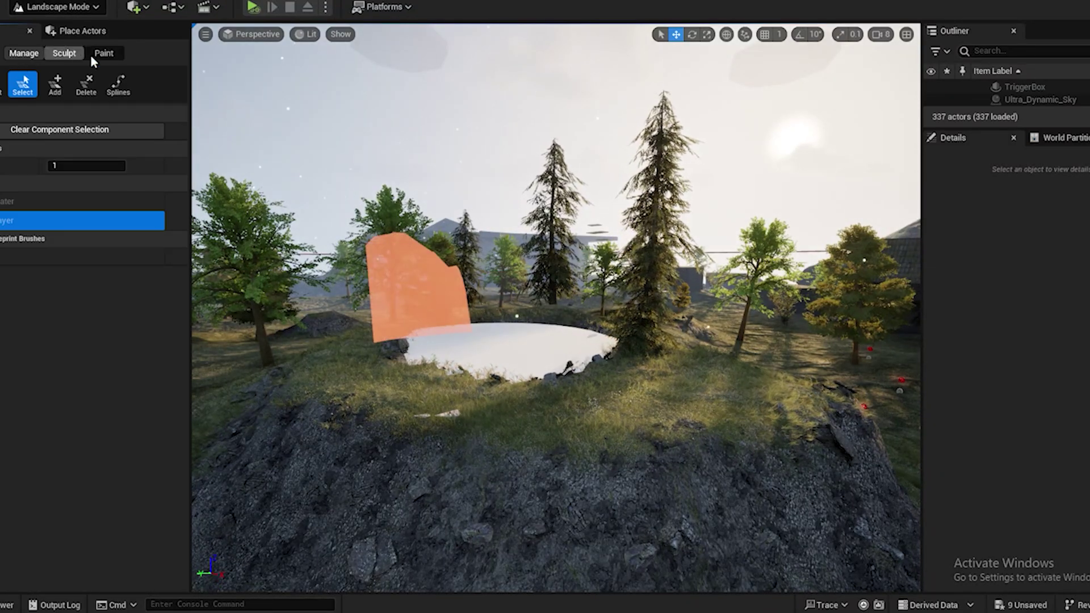
pyautogui.click(85, 54)
pyautogui.moveTo(485, 244)
pyautogui.mouseDown(button='right')
pyautogui.moveTo(486, 273)
pyautogui.moveTo(485, 244)
pyautogui.mouseUp(button='right')
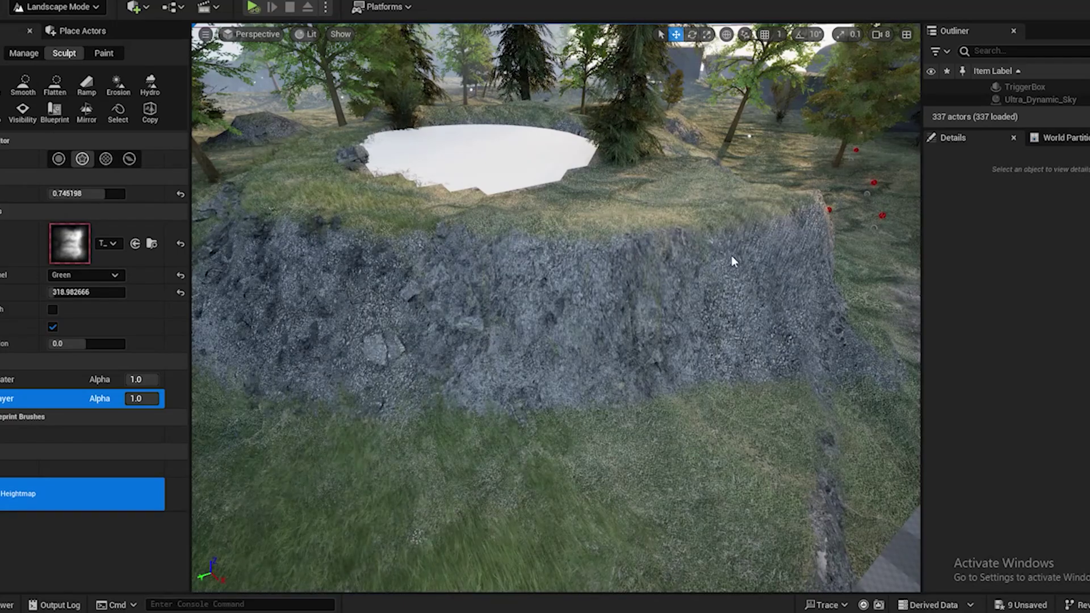
pyautogui.moveTo(343, 223); pyautogui.dragTo(343, 201, button='right')
pyautogui.click(309, 295)
pyautogui.moveTo(309, 295); pyautogui.dragTo(348, 316, button='right')
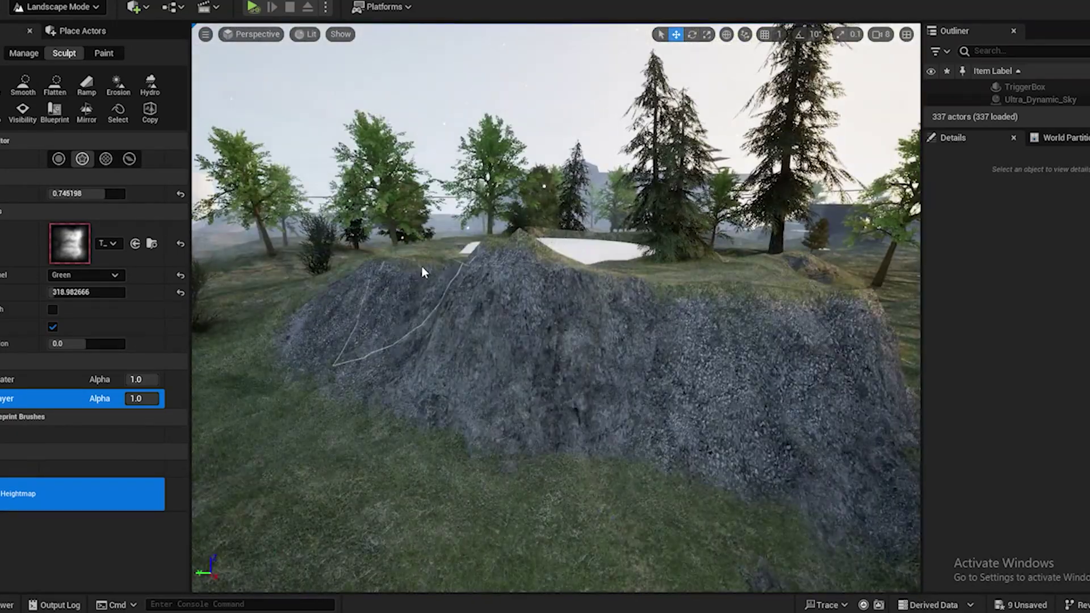
pyautogui.moveTo(518, 250); pyautogui.dragTo(608, 249, button='right')
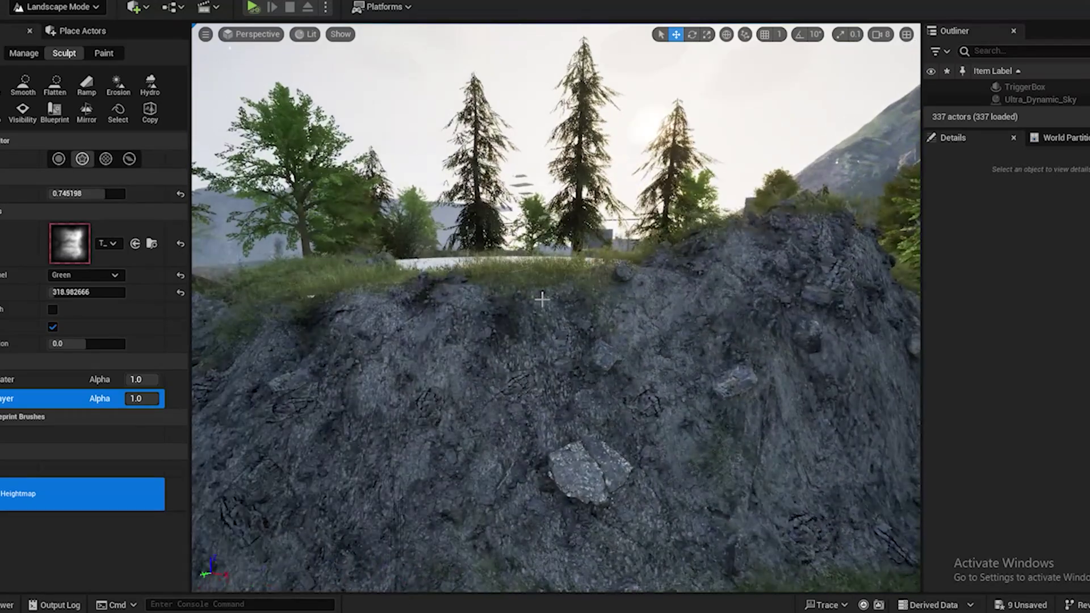
pyautogui.moveTo(608, 354); pyautogui.dragTo(565, 330, button='right')
pyautogui.click(151, 86)
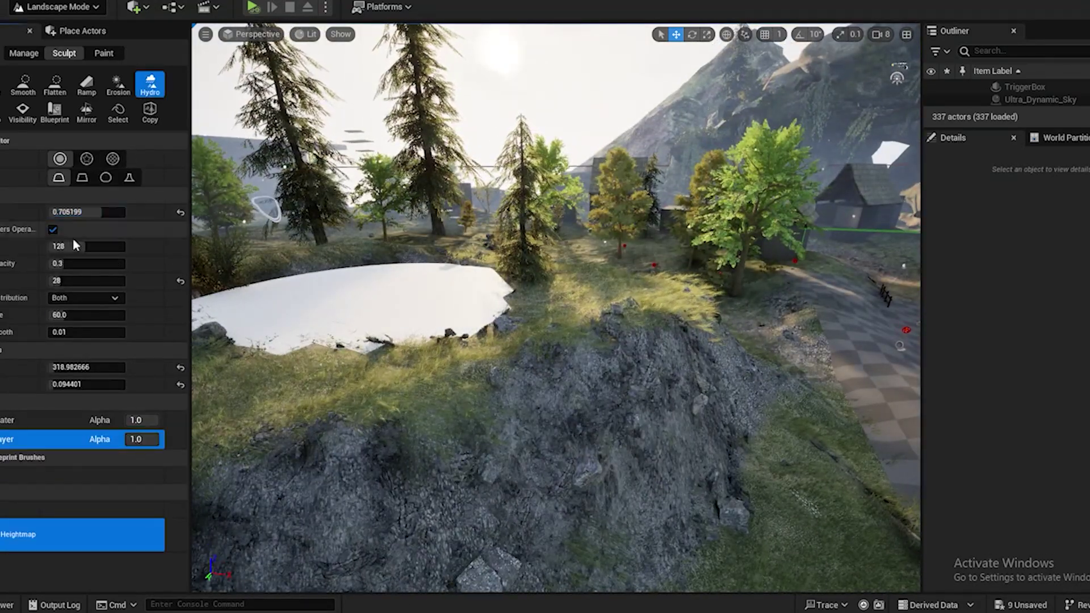
pyautogui.moveTo(700, 406)
pyautogui.mouseDown()
pyautogui.moveTo(382, 448)
pyautogui.moveTo(545, 398)
pyautogui.mouseUp()
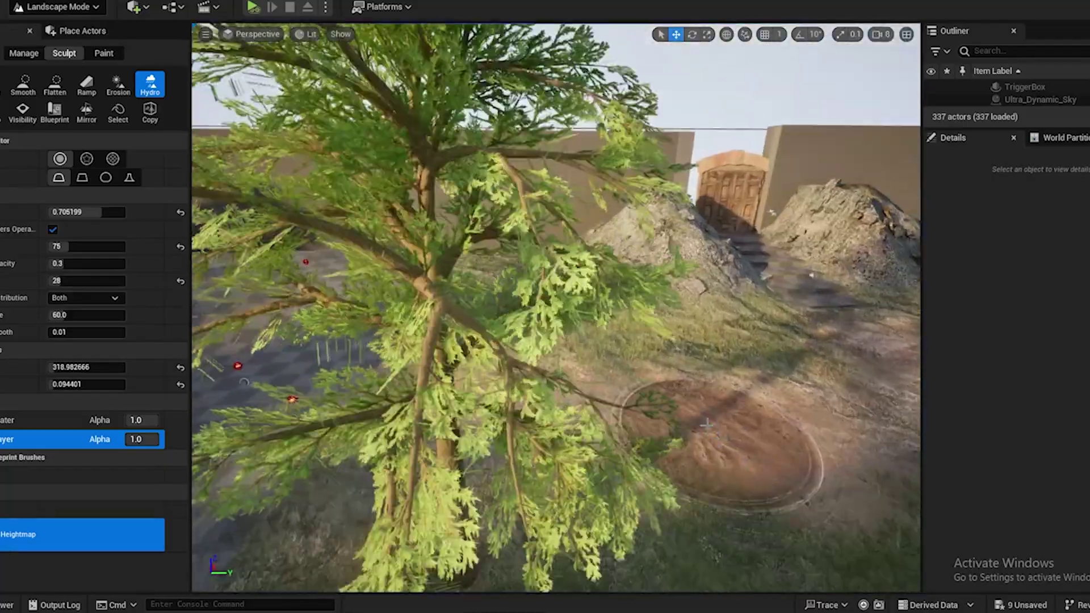
# Select the checkered landscape section beside the tall wall and examine its landscape and material properties
pyautogui.scroll(2, 704, 420)
pyautogui.moveTo(706, 424); pyautogui.dragTo(703, 397, button='right')
pyautogui.scroll(-2, 716, 418)
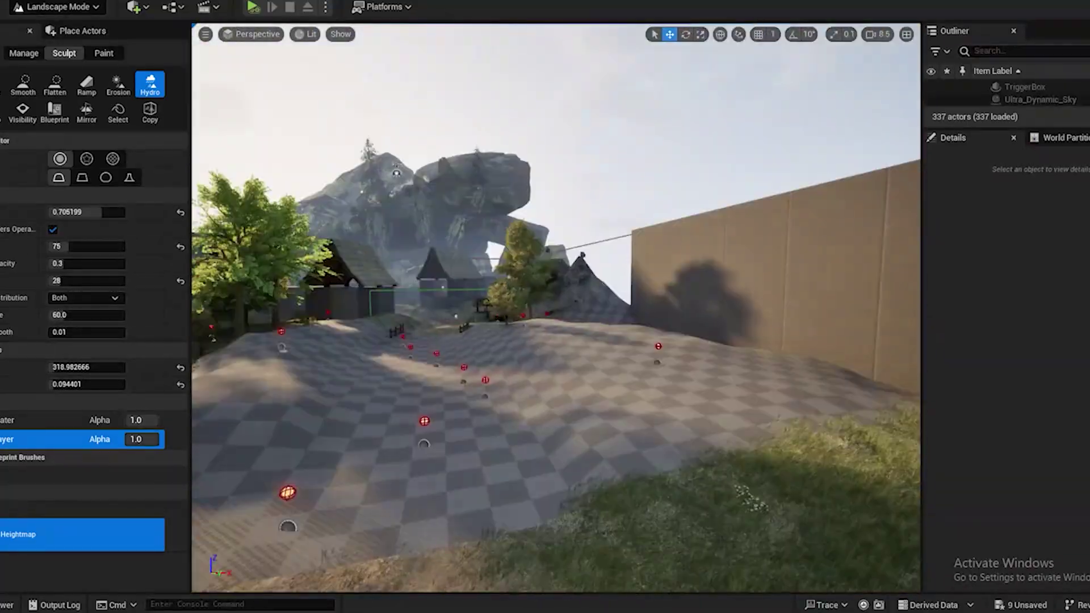
pyautogui.click(103, 53)
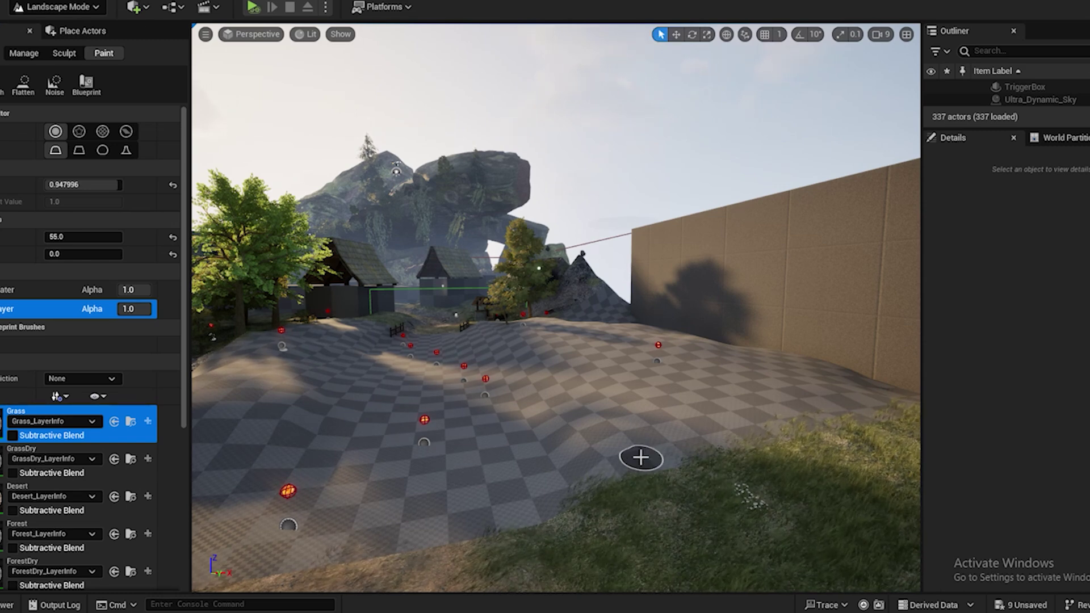
pyautogui.click(54, 27)
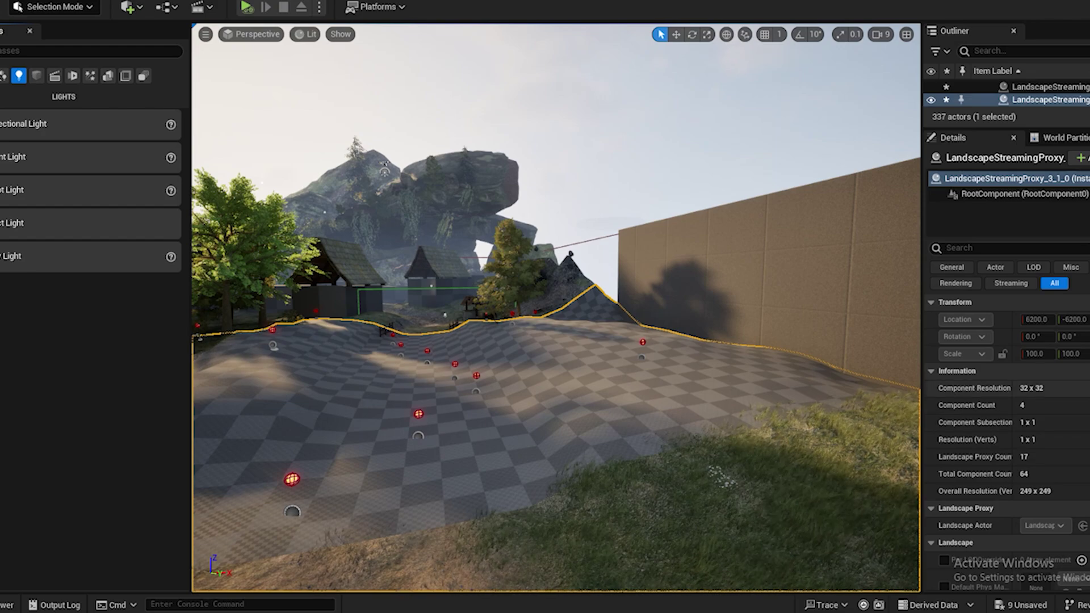
pyautogui.scroll(-5, 1029, 400)
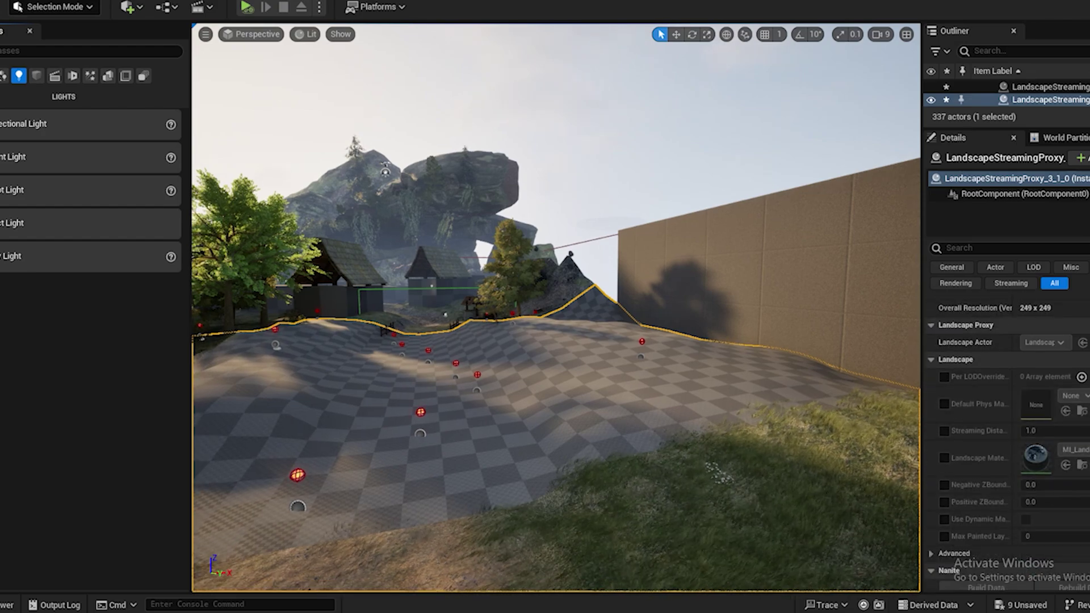
pyautogui.scroll(-6, 596, 350)
pyautogui.scroll(6, 596, 351)
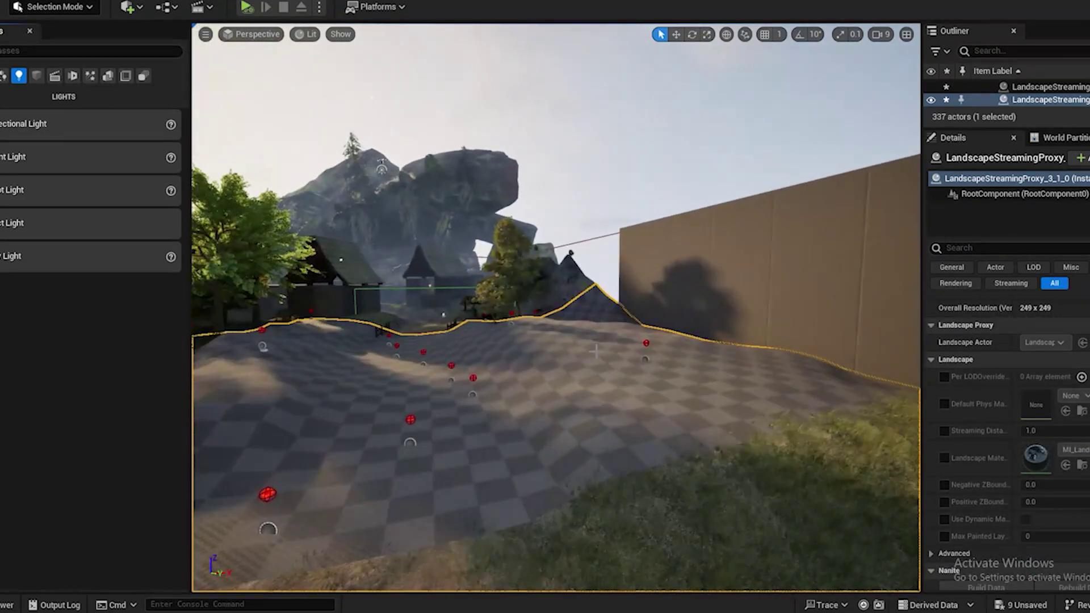
# Save all modified level files
pyautogui.click(381, 167)
pyautogui.hotkey('alt', 'f')
pyautogui.click(46, 152)
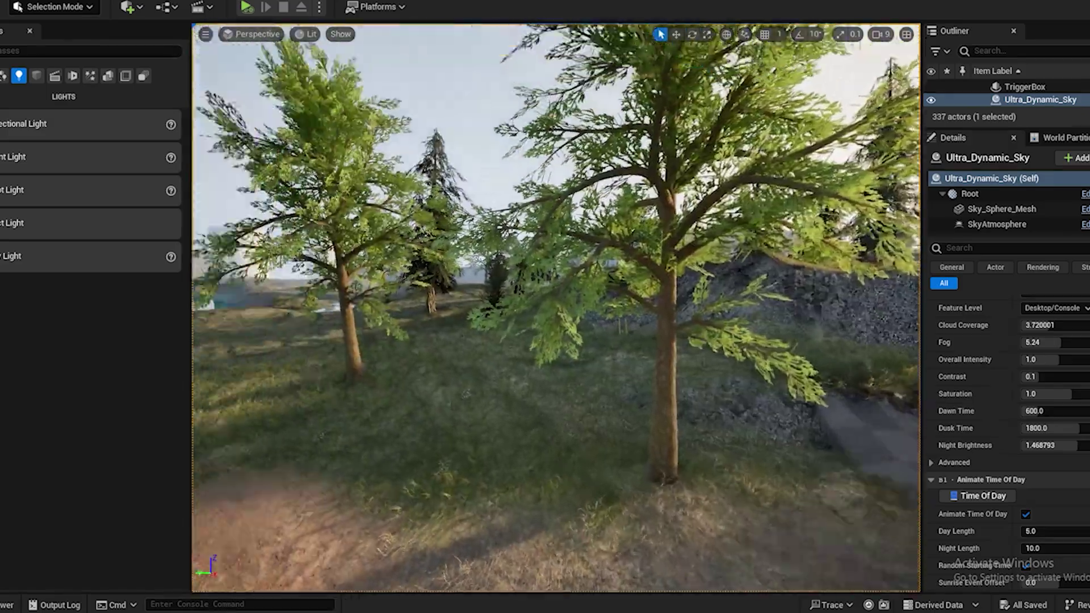
# Flatten the ground in the trench beside the cave roof with brush size 134.210785, and undo the last flatten stroke
pyautogui.press('w')
pyautogui.moveTo(557, 307); pyautogui.dragTo(557, 391, button='right')
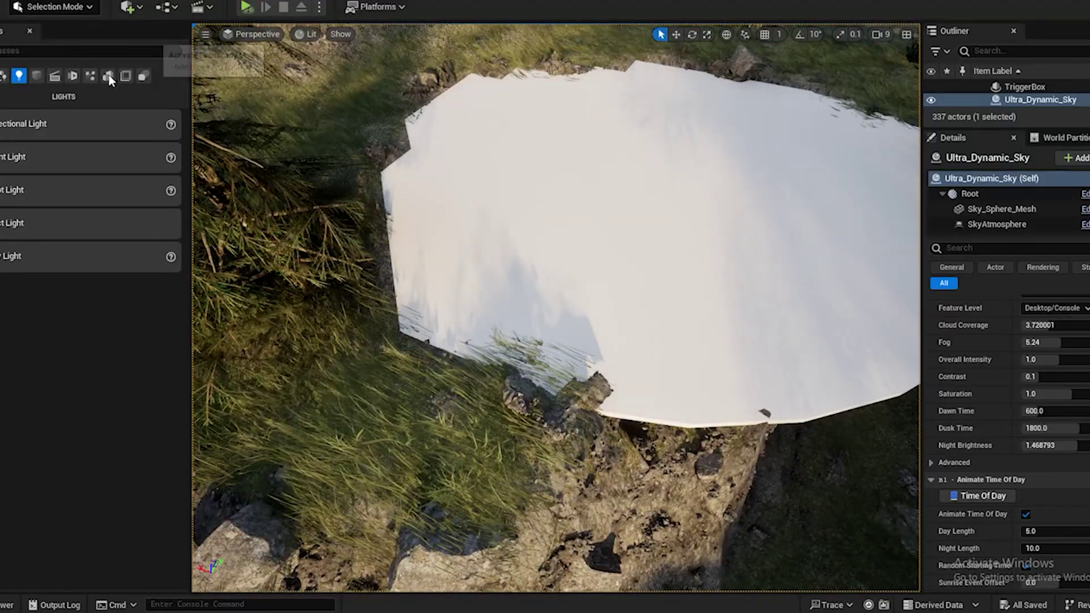
pyautogui.hotkey('shift', '2')
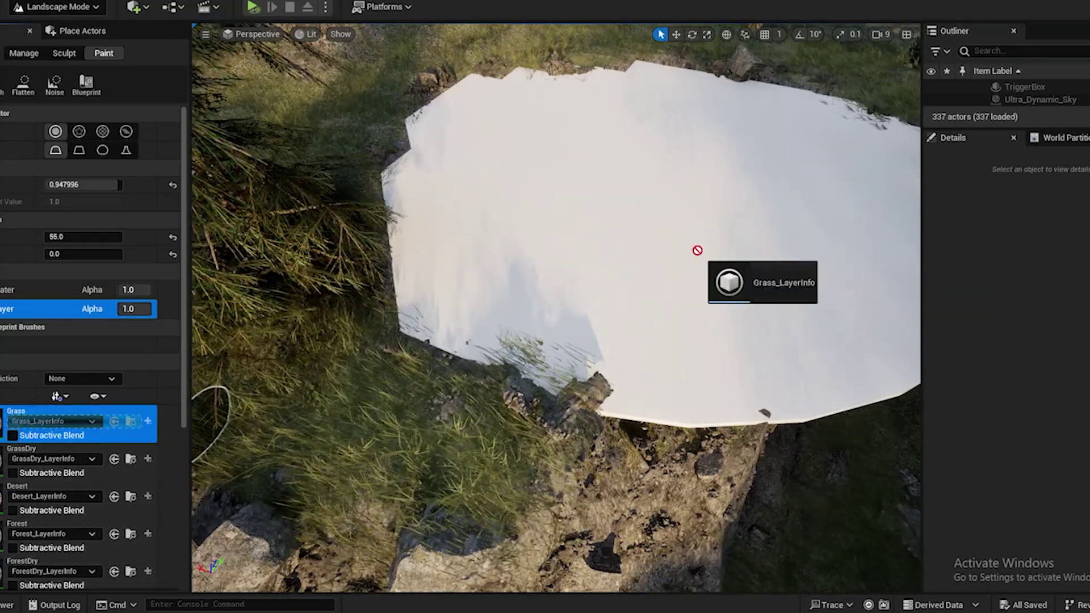
pyautogui.moveTo(698, 250); pyautogui.dragTo(693, 263)
pyautogui.moveTo(682, 372); pyautogui.dragTo(499, 403, button='right')
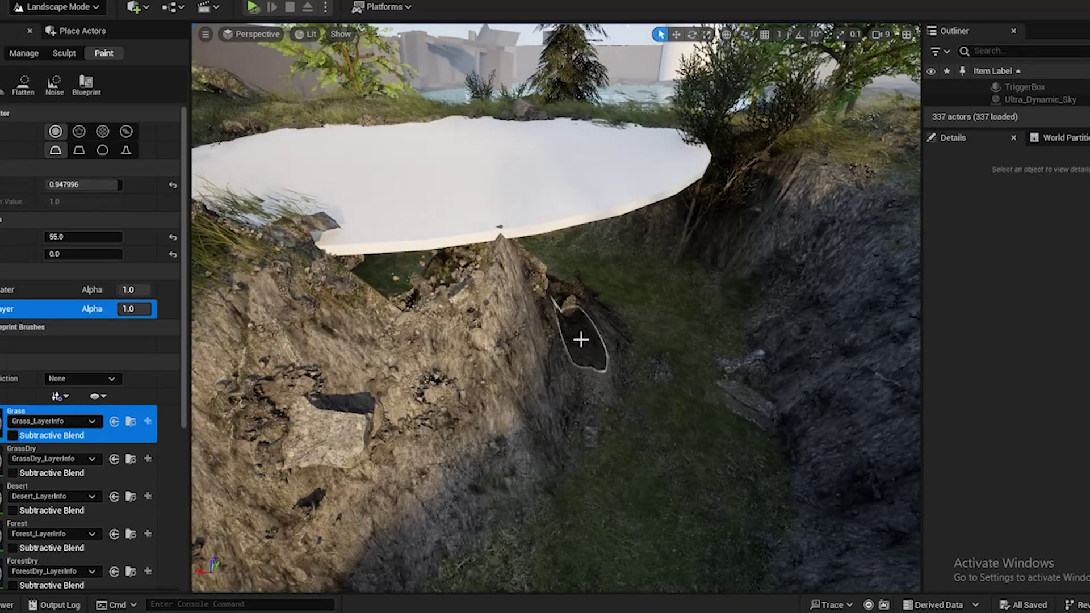
pyautogui.click(65, 53)
pyautogui.click(54, 83)
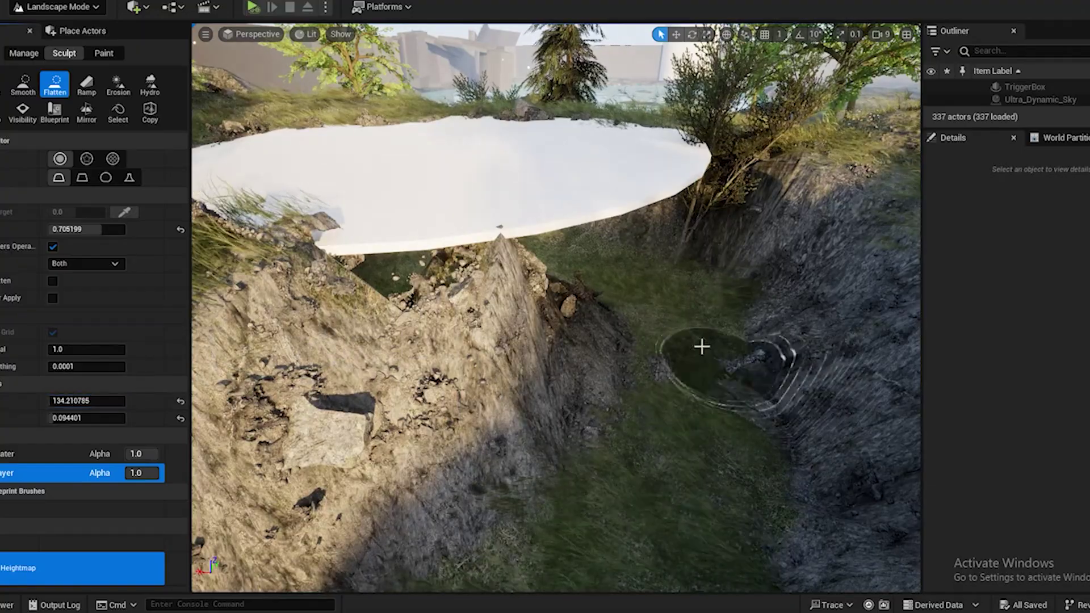
pyautogui.moveTo(702, 347)
pyautogui.mouseDown()
pyautogui.moveTo(622, 445)
pyautogui.moveTo(673, 455)
pyautogui.moveTo(602, 355)
pyautogui.mouseUp()
pyautogui.moveTo(601, 355)
pyautogui.mouseDown(button='right')
pyautogui.moveTo(596, 306)
pyautogui.moveTo(618, 356)
pyautogui.moveTo(596, 364)
pyautogui.moveTo(545, 352)
pyautogui.moveTo(622, 370)
pyautogui.moveTo(493, 331)
pyautogui.moveTo(401, 272)
pyautogui.moveTo(527, 394)
pyautogui.moveTo(525, 365)
pyautogui.moveTo(670, 530)
pyautogui.moveTo(670, 562)
pyautogui.moveTo(755, 585)
pyautogui.moveTo(682, 397)
pyautogui.moveTo(544, 386)
pyautogui.moveTo(591, 420)
pyautogui.moveTo(545, 392)
pyautogui.mouseUp(button='right')
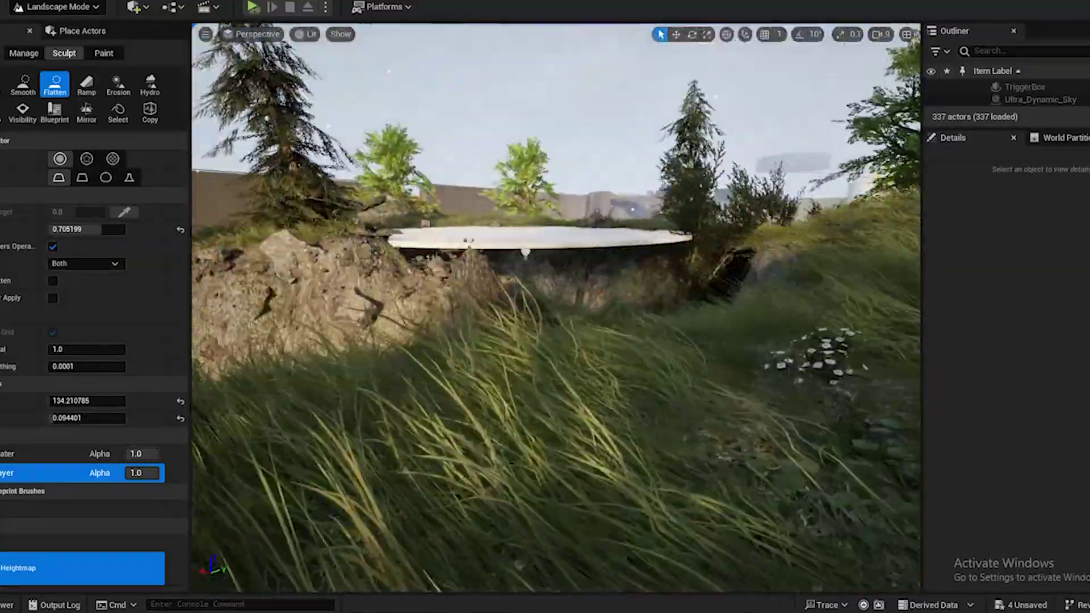
pyautogui.moveTo(557, 239); pyautogui.dragTo(637, 263, button='right')
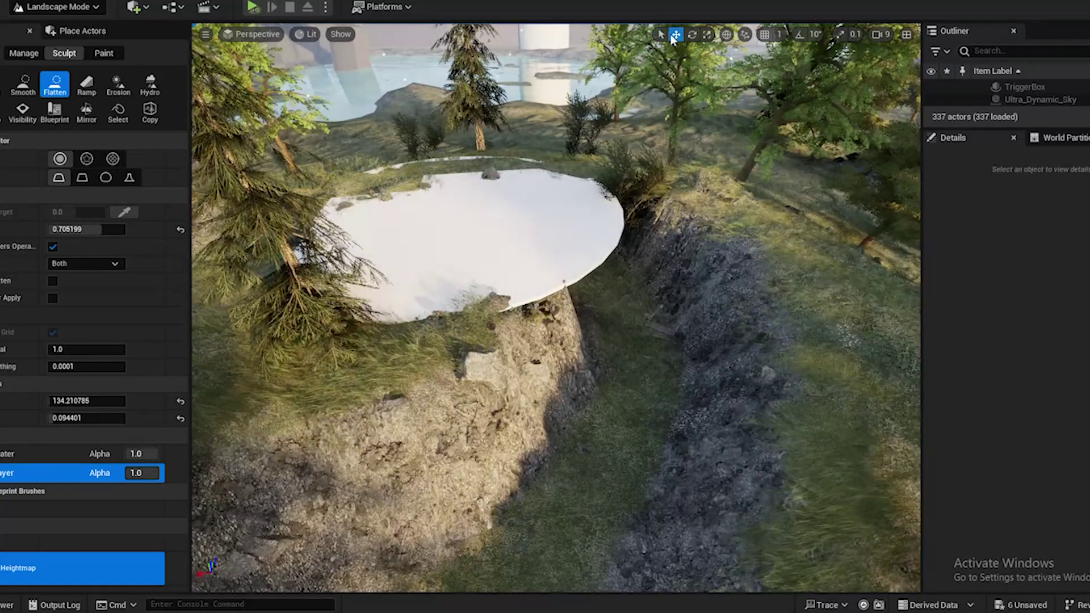
pyautogui.click(22, 2)
pyautogui.click(85, 15)
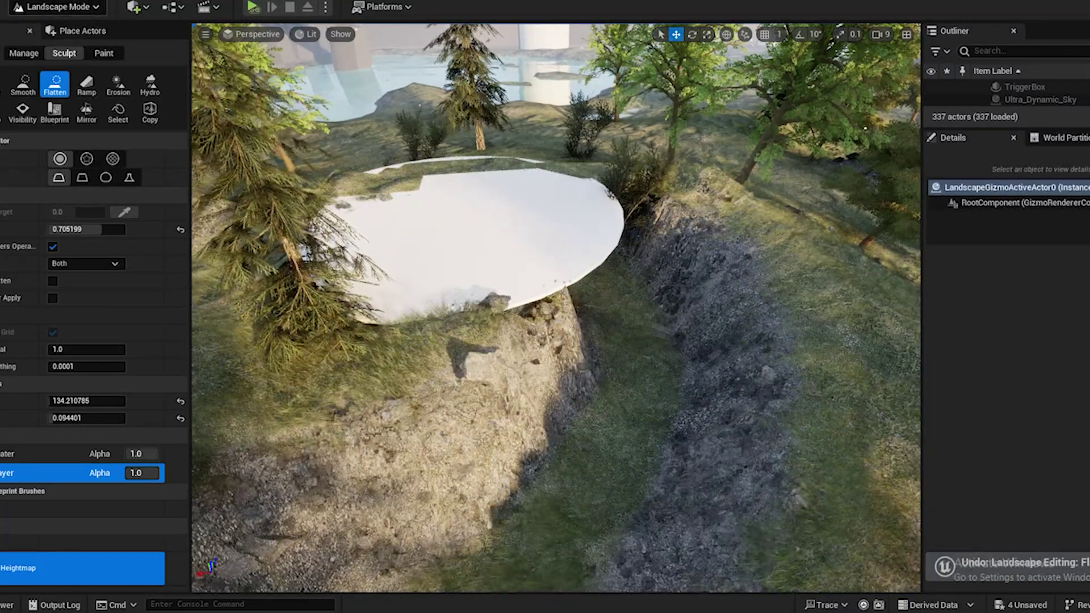
# Select the white cave-roof cylinder and shift it to cover the edges of the cave opening
pyautogui.click(57, 7)
pyautogui.click(51, 27)
pyautogui.click(442, 228)
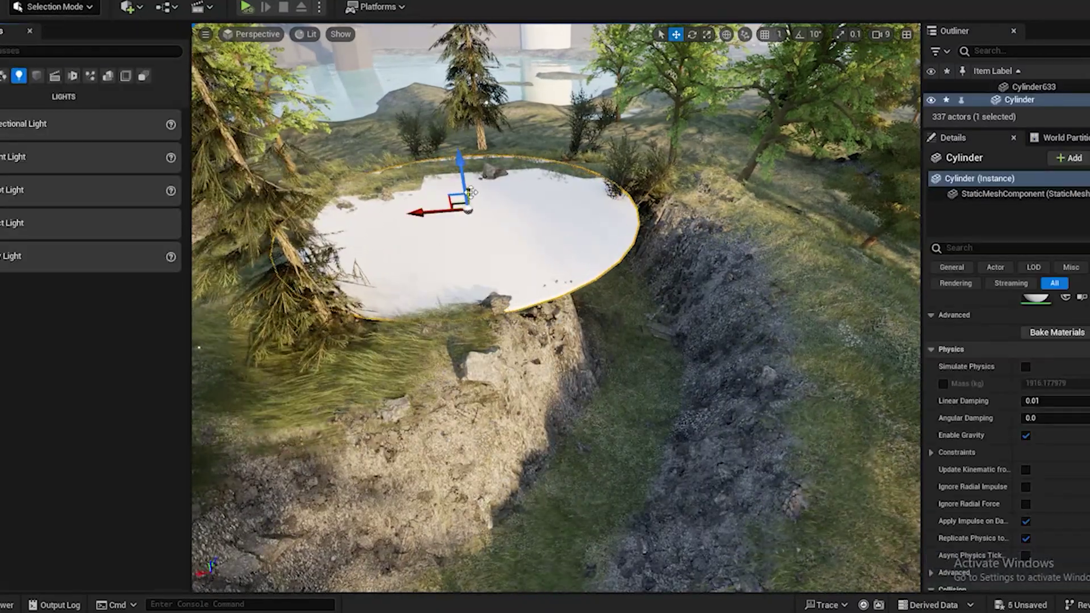
pyautogui.moveTo(470, 193); pyautogui.dragTo(562, 340, button='right')
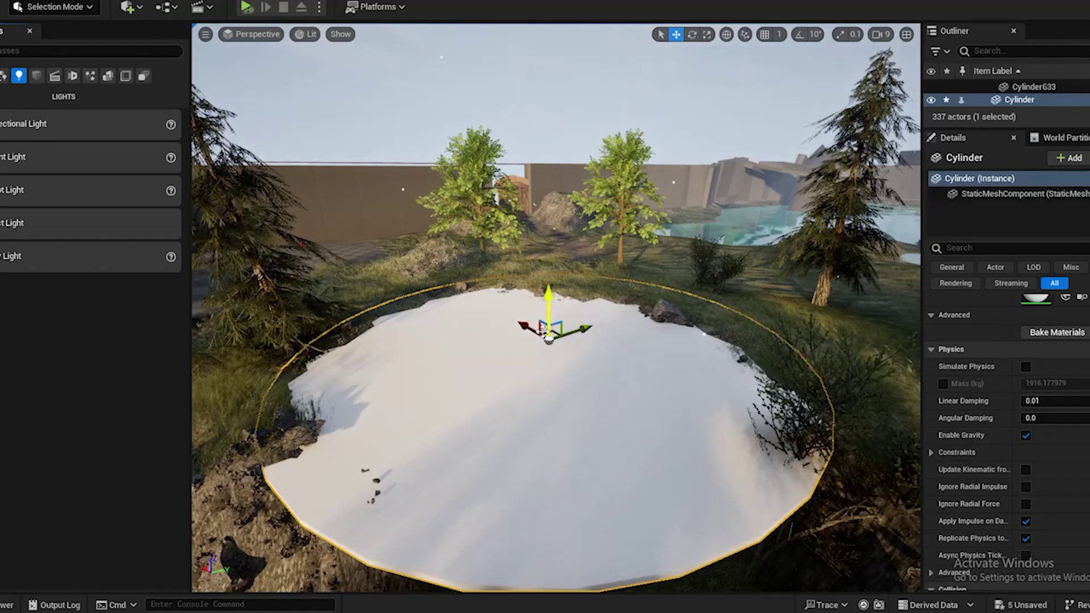
pyautogui.moveTo(531, 343); pyautogui.dragTo(527, 318, button='right')
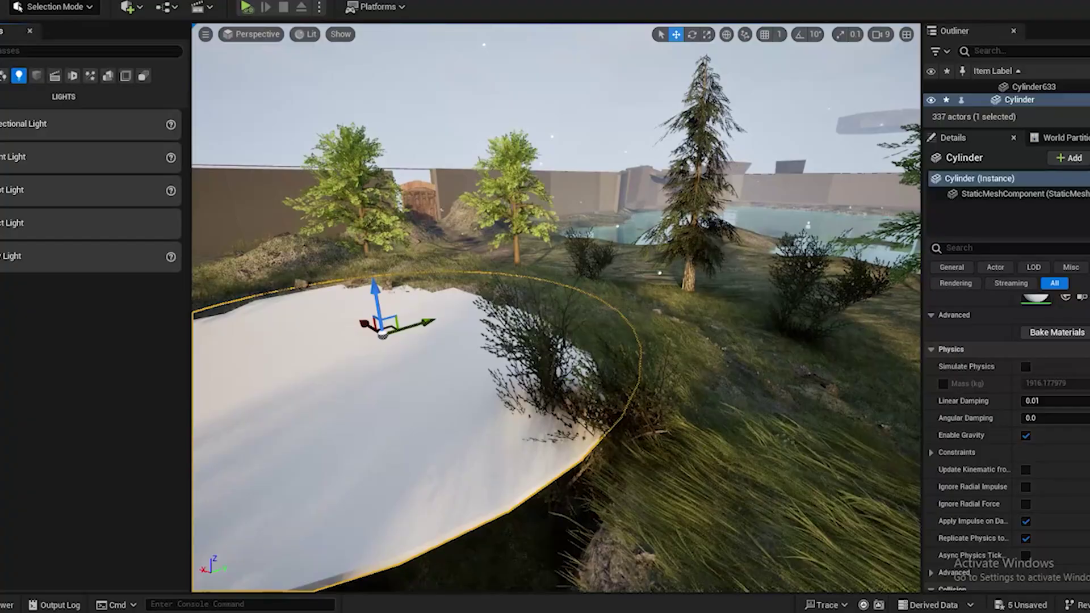
# Raise the large birch beside the roof cylinder's edge so its trunk stands above the ground, and save all changes
pyautogui.moveTo(318, 522)
pyautogui.mouseDown(button='right')
pyautogui.moveTo(363, 511)
pyautogui.moveTo(318, 522)
pyautogui.mouseUp(button='right')
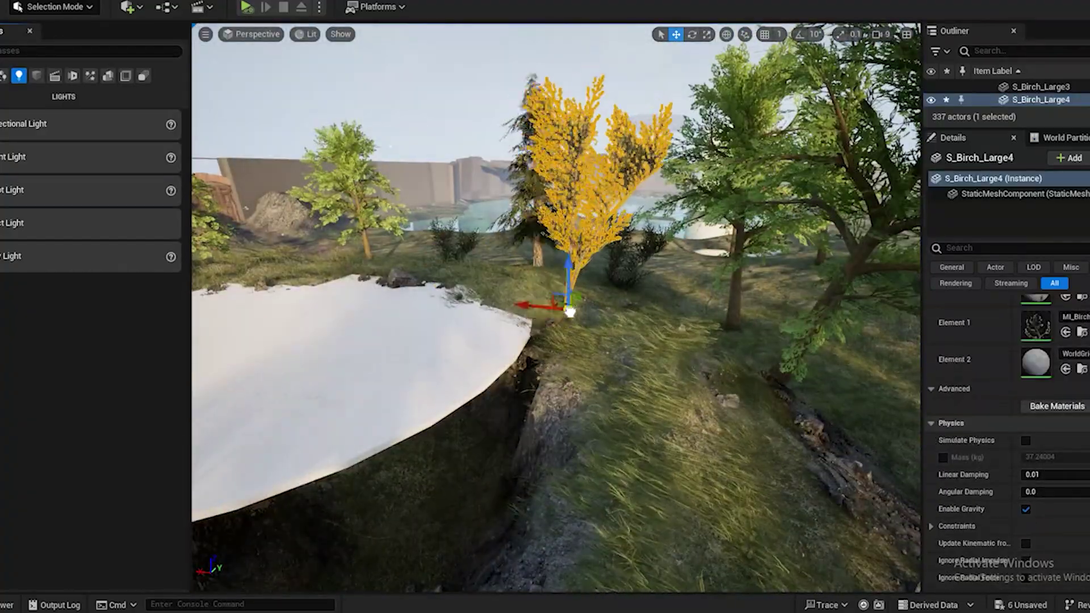
pyautogui.click(497, 316)
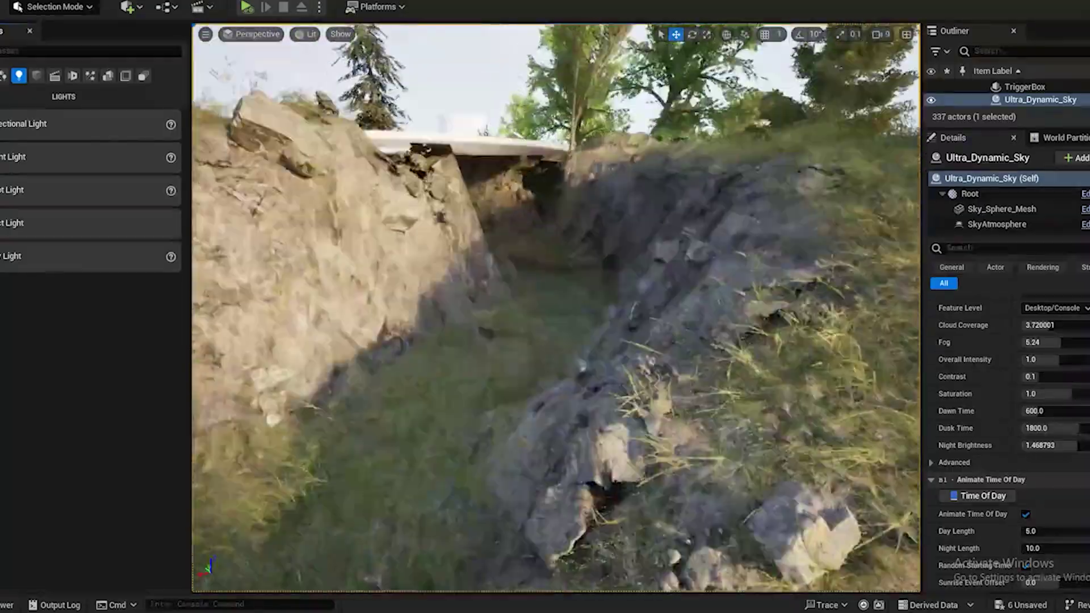
pyautogui.moveTo(556, 306); pyautogui.dragTo(500, 307, button='right')
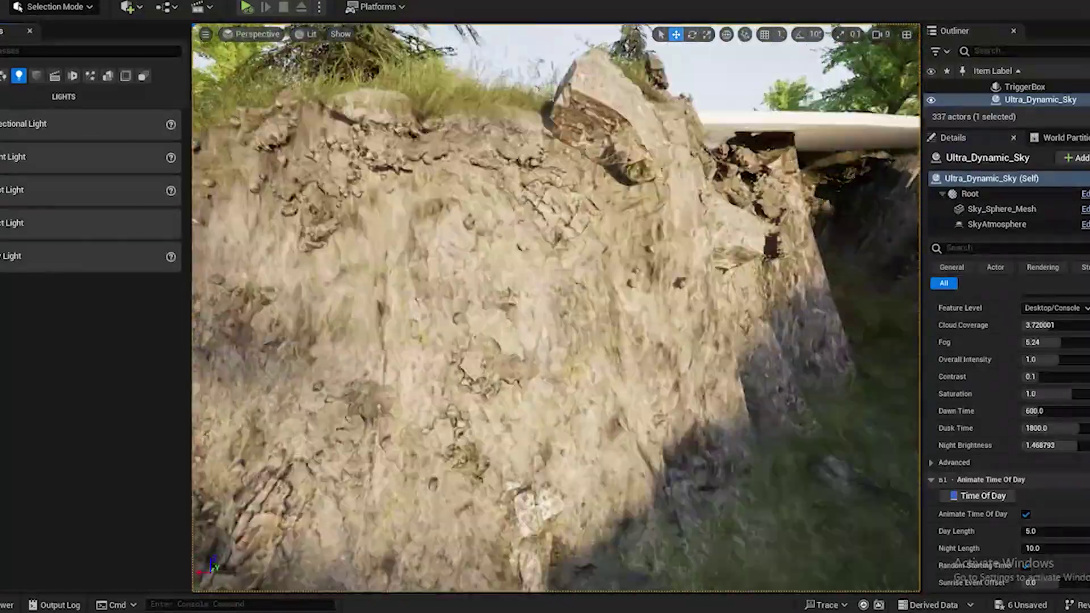
pyautogui.click(2, 2)
pyautogui.click(19, 147)
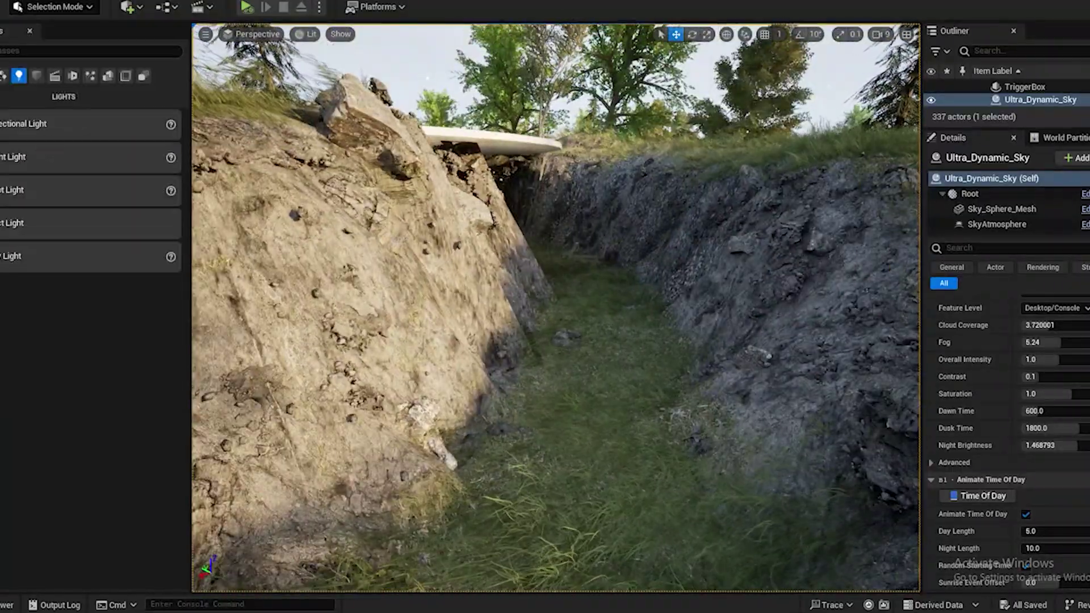
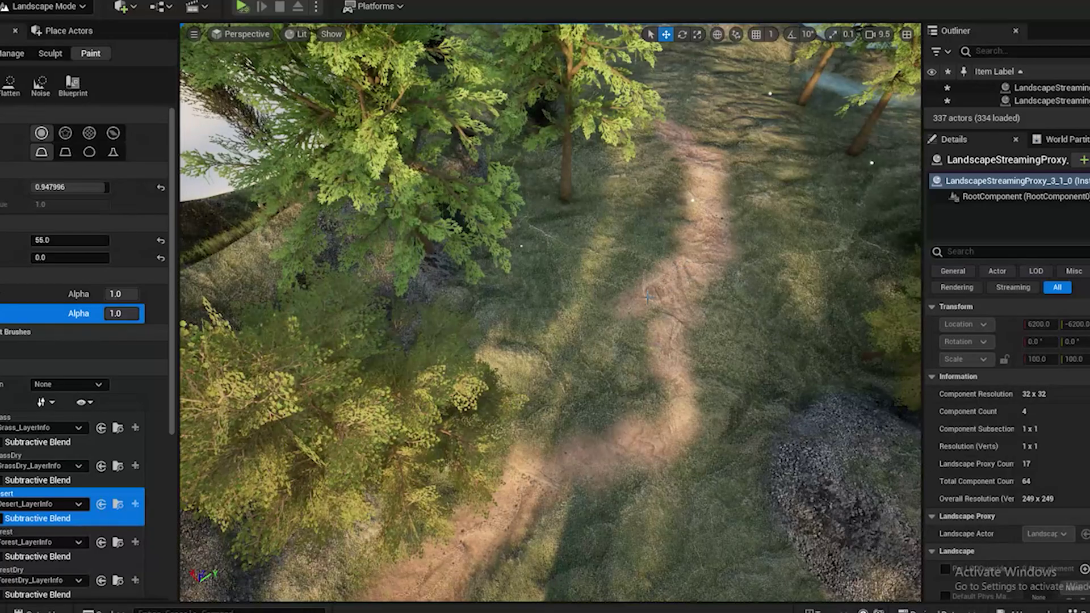
# Paint a winding Desert-layer path through the grass beside the rocky mound, and undo the last side stroke
pyautogui.moveTo(457, 397); pyautogui.dragTo(437, 383, button='right')
pyautogui.press('w')
pyautogui.moveTo(520, 264)
pyautogui.mouseDown(button='right')
pyautogui.moveTo(483, 261)
pyautogui.moveTo(521, 264)
pyautogui.mouseUp(button='right')
pyautogui.moveTo(522, 355); pyautogui.dragTo(562, 358, button='right')
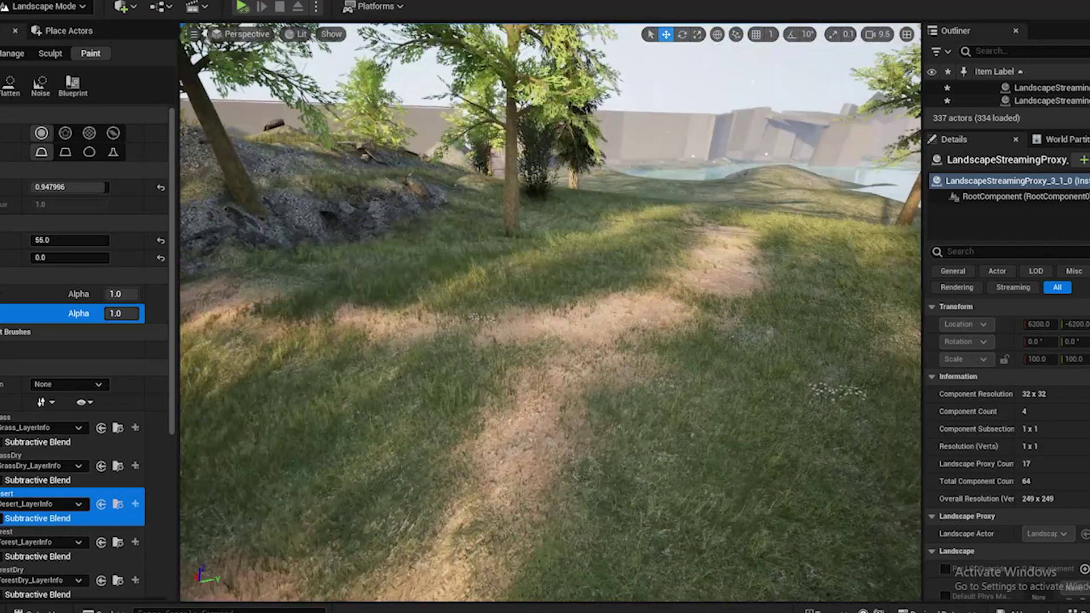
pyautogui.click(8, 1)
pyautogui.click(63, 13)
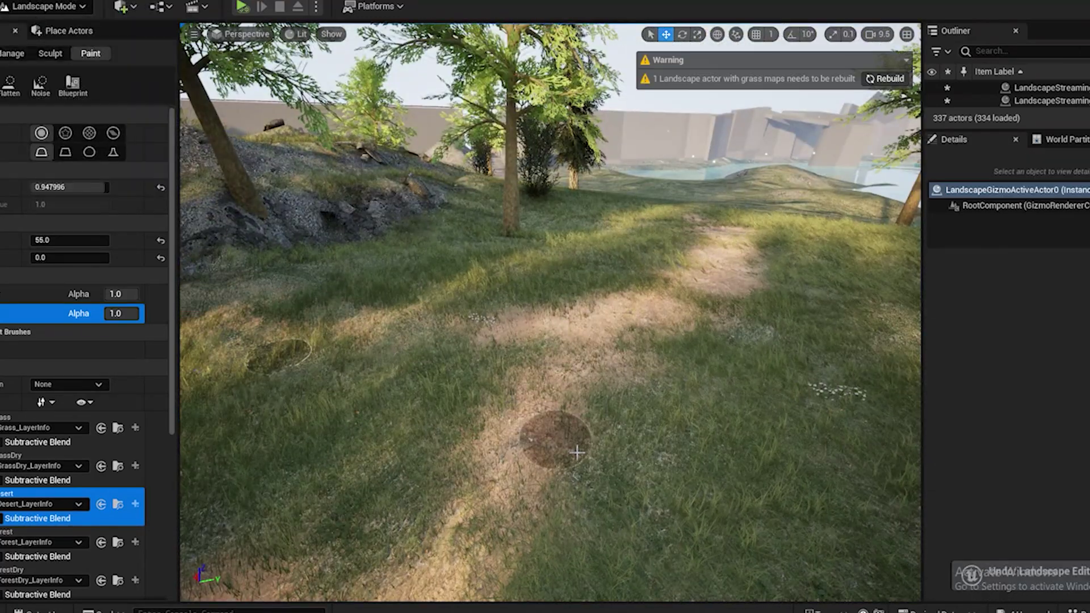
# Extend and widen the Desert path across the grass between the lake side and the small rock mound
pyautogui.moveTo(570, 386); pyautogui.dragTo(732, 391, button='right')
pyautogui.scroll(1, 647, 360)
pyautogui.moveTo(567, 363)
pyautogui.mouseDown(button='right')
pyautogui.moveTo(647, 360)
pyautogui.moveTo(664, 403)
pyautogui.moveTo(794, 437)
pyautogui.moveTo(448, 401)
pyautogui.mouseUp(button='right')
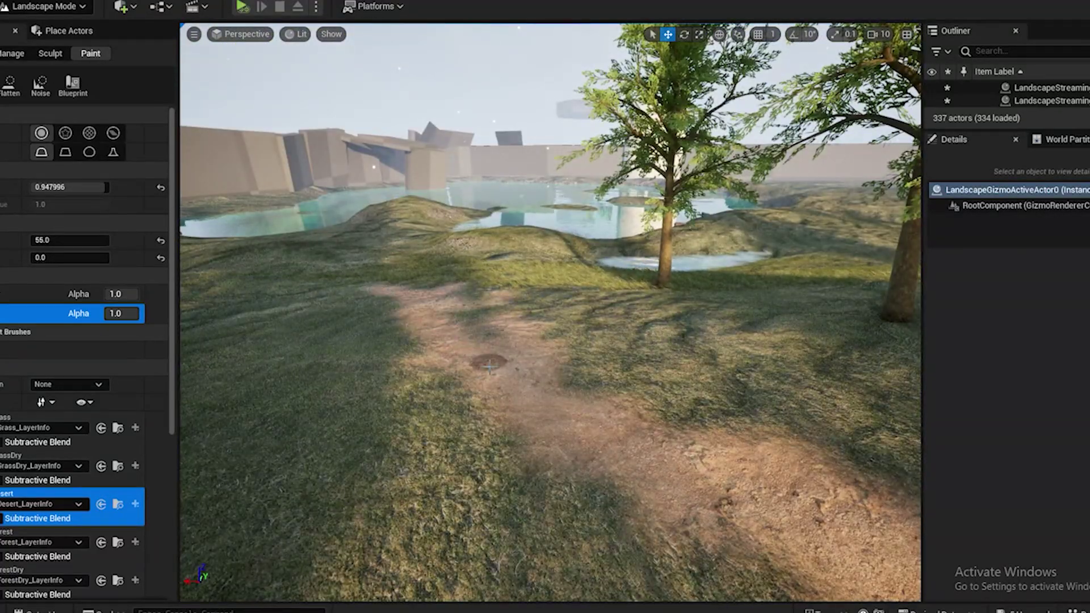
pyautogui.moveTo(489, 366); pyautogui.dragTo(504, 433, button='right')
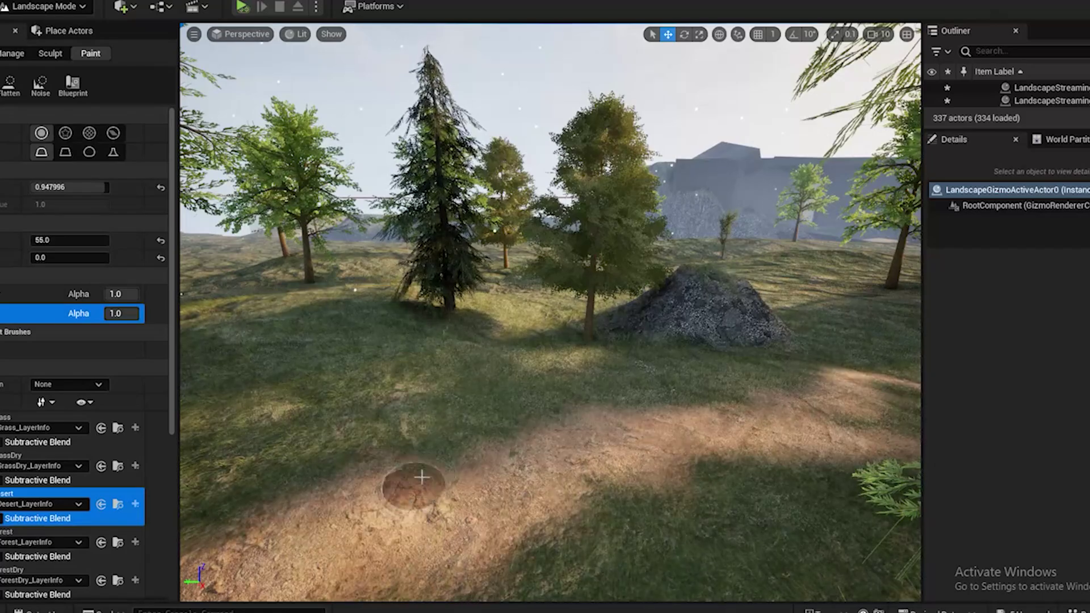
pyautogui.moveTo(570, 490)
pyautogui.mouseDown(button='right')
pyautogui.moveTo(559, 420)
pyautogui.moveTo(544, 457)
pyautogui.moveTo(548, 522)
pyautogui.moveTo(509, 498)
pyautogui.mouseUp(button='right')
pyautogui.press('w')
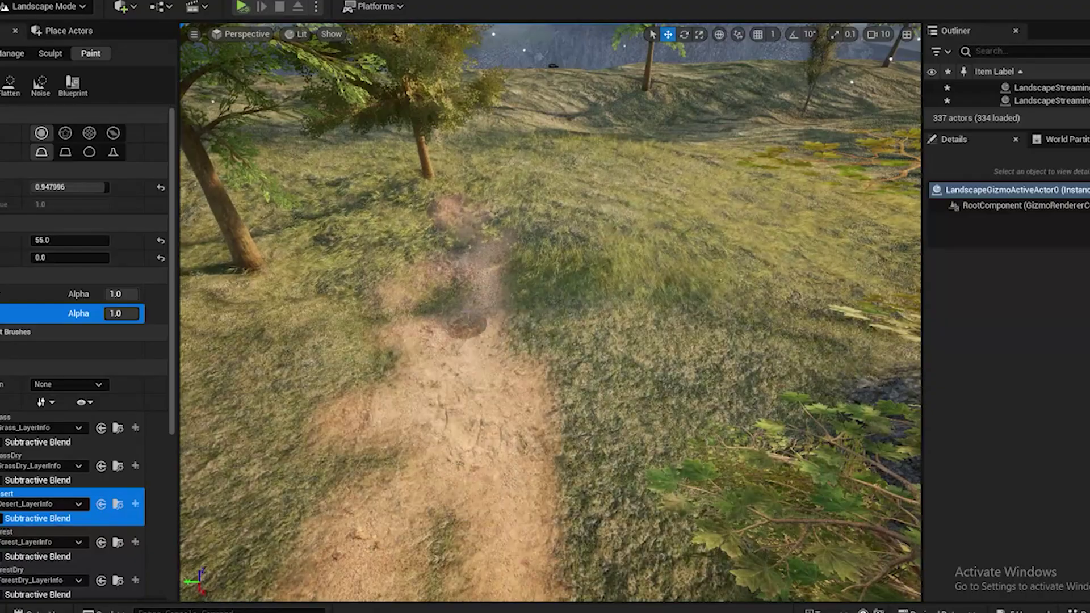
# Continue painting the Desert path through the grassy dip and past the thin birch towards the far hill
pyautogui.moveTo(505, 480)
pyautogui.mouseDown(button='right')
pyautogui.moveTo(559, 422)
pyautogui.moveTo(634, 409)
pyautogui.moveTo(607, 404)
pyautogui.mouseUp(button='right')
pyautogui.press('a')
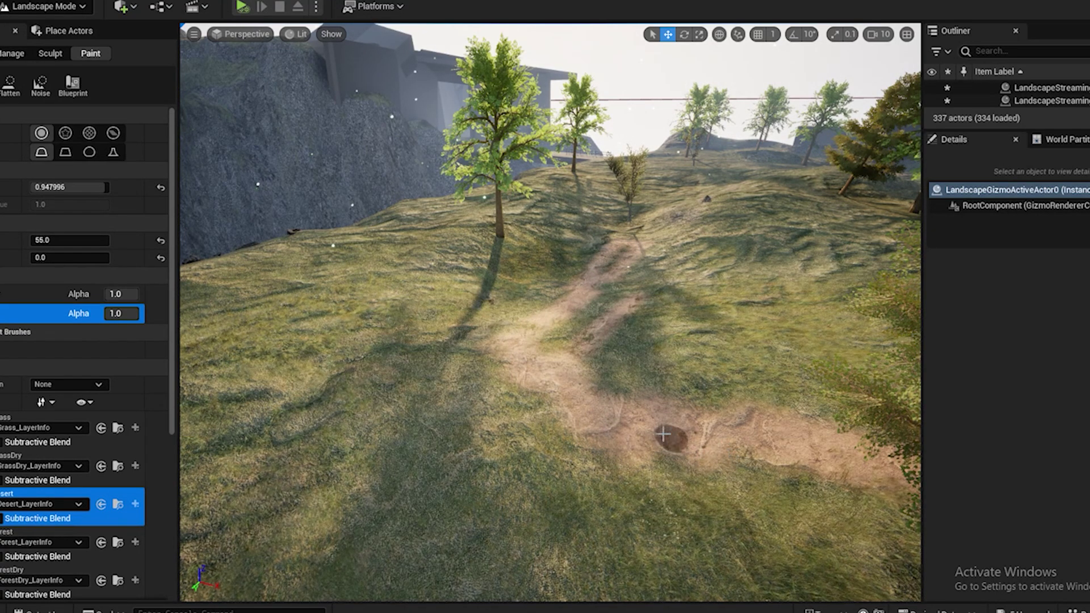
pyautogui.moveTo(607, 404)
pyautogui.mouseDown(button='right')
pyautogui.moveTo(630, 374)
pyautogui.moveTo(652, 386)
pyautogui.moveTo(595, 358)
pyautogui.mouseUp(button='right')
pyautogui.press('w')
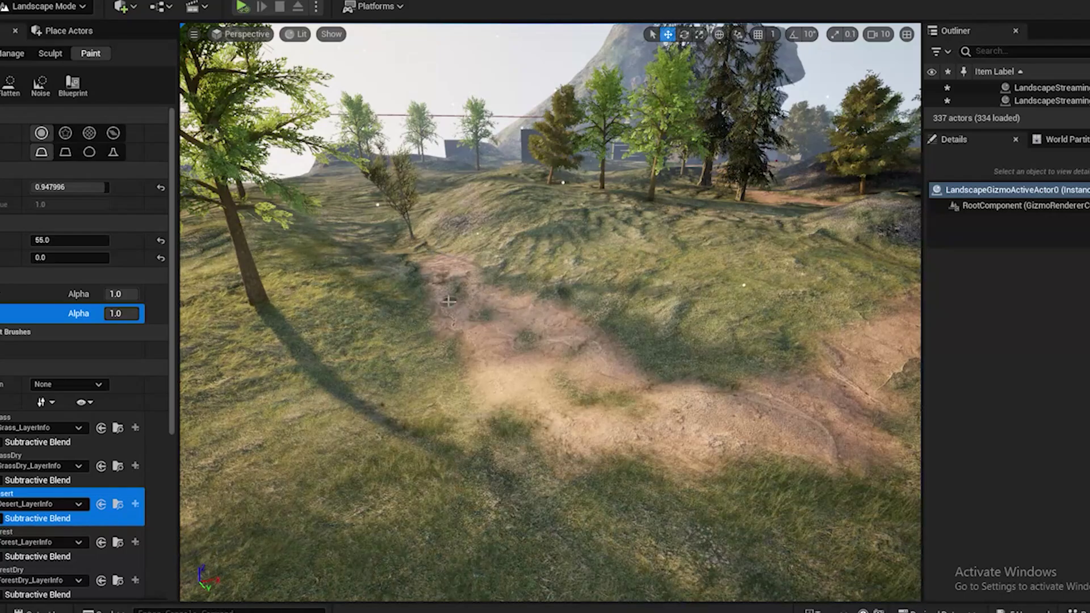
pyautogui.moveTo(449, 301)
pyautogui.mouseDown(button='right')
pyautogui.moveTo(508, 399)
pyautogui.moveTo(500, 392)
pyautogui.mouseUp(button='right')
pyautogui.moveTo(550, 245)
pyautogui.mouseDown()
pyautogui.moveTo(502, 134)
pyautogui.moveTo(556, 242)
pyautogui.moveTo(548, 336)
pyautogui.moveTo(502, 227)
pyautogui.moveTo(547, 256)
pyautogui.mouseUp()
pyautogui.moveTo(547, 257); pyautogui.dragTo(536, 321, button='right')
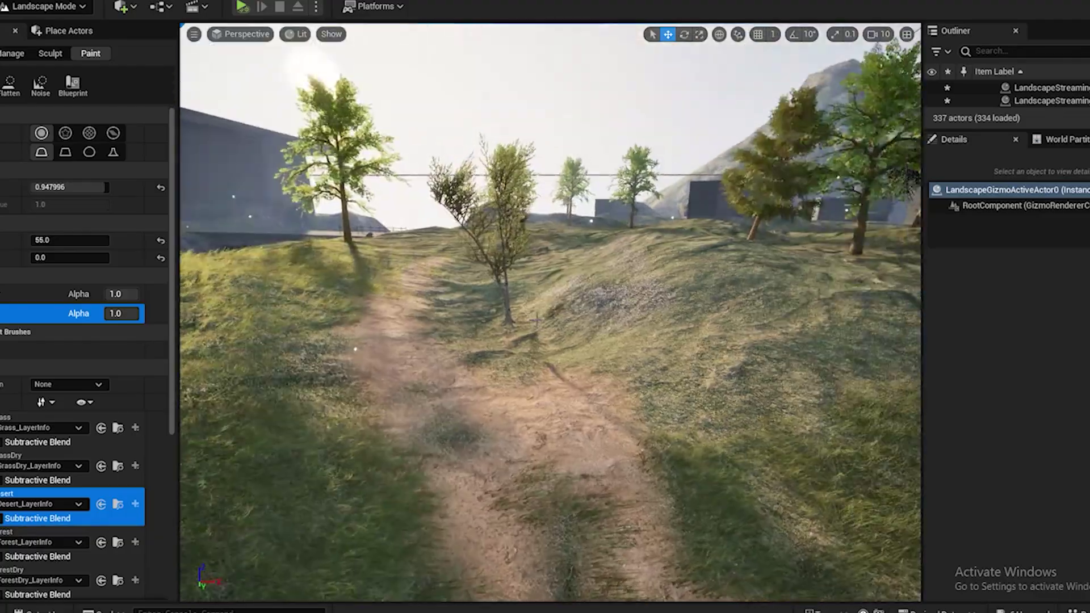
# Paint a Desert-layer path over the grassy hilltop up to the end of the fenced bridge
pyautogui.moveTo(442, 262); pyautogui.dragTo(477, 255, button='right')
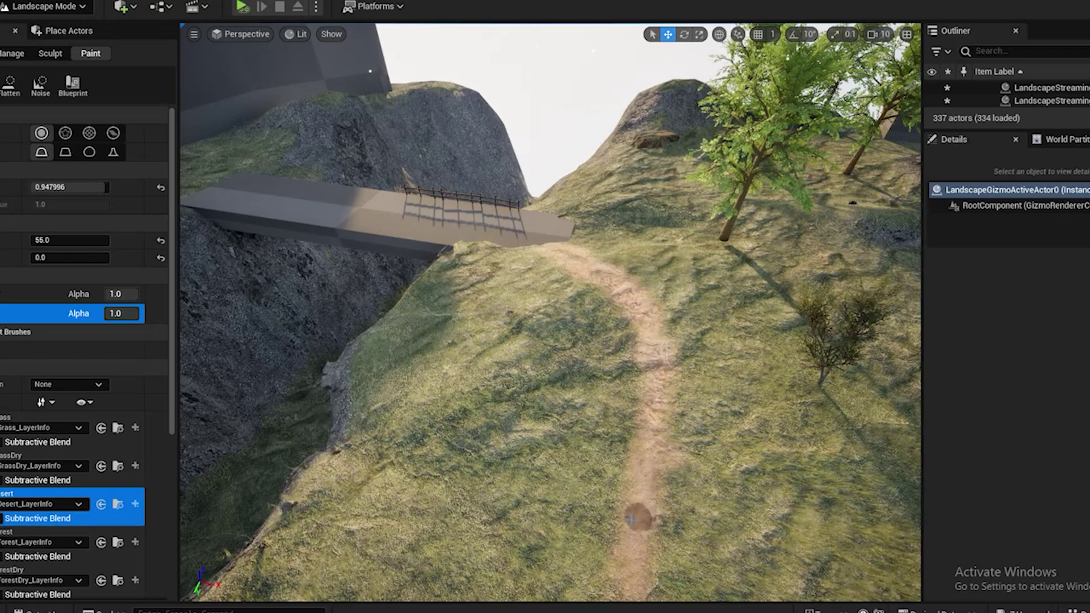
pyautogui.moveTo(631, 519)
pyautogui.mouseDown(button='right')
pyautogui.moveTo(670, 579)
pyautogui.moveTo(698, 528)
pyautogui.moveTo(704, 482)
pyautogui.moveTo(738, 528)
pyautogui.moveTo(698, 522)
pyautogui.mouseUp(button='right')
pyautogui.moveTo(559, 206)
pyautogui.mouseDown()
pyautogui.moveTo(531, 91)
pyautogui.moveTo(635, 252)
pyautogui.mouseUp()
pyautogui.moveTo(731, 526)
pyautogui.mouseDown(button='right')
pyautogui.moveTo(681, 397)
pyautogui.moveTo(559, 320)
pyautogui.mouseUp(button='right')
# Extend the Desert path across the grass past the large grey block and around the rocky mound
pyautogui.scroll(8, 560, 320)
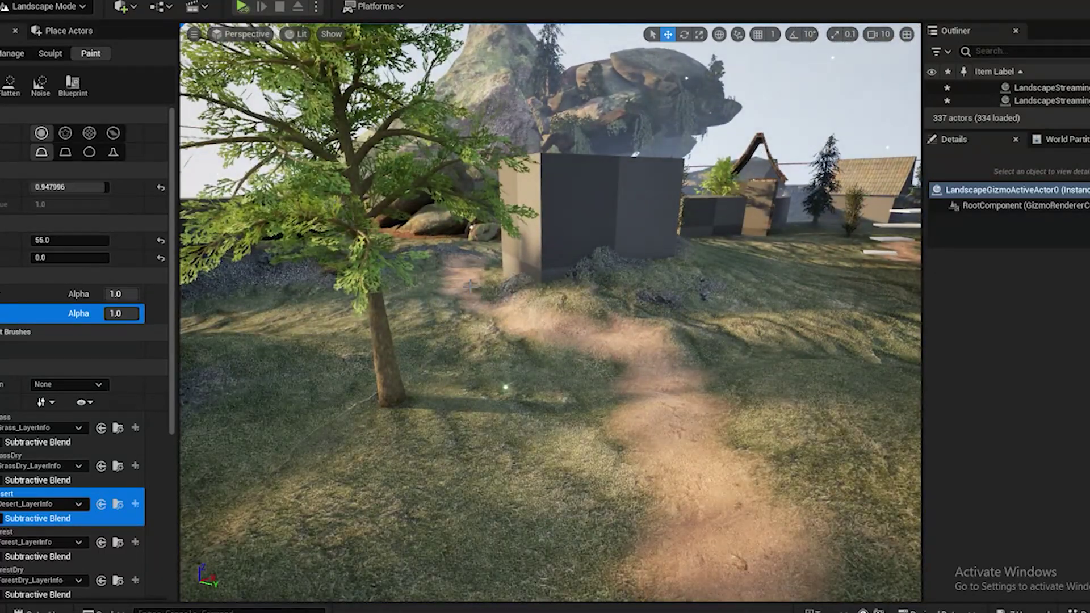
pyautogui.moveTo(470, 286)
pyautogui.mouseDown(button='right')
pyautogui.moveTo(639, 406)
pyautogui.moveTo(515, 484)
pyautogui.mouseUp(button='right')
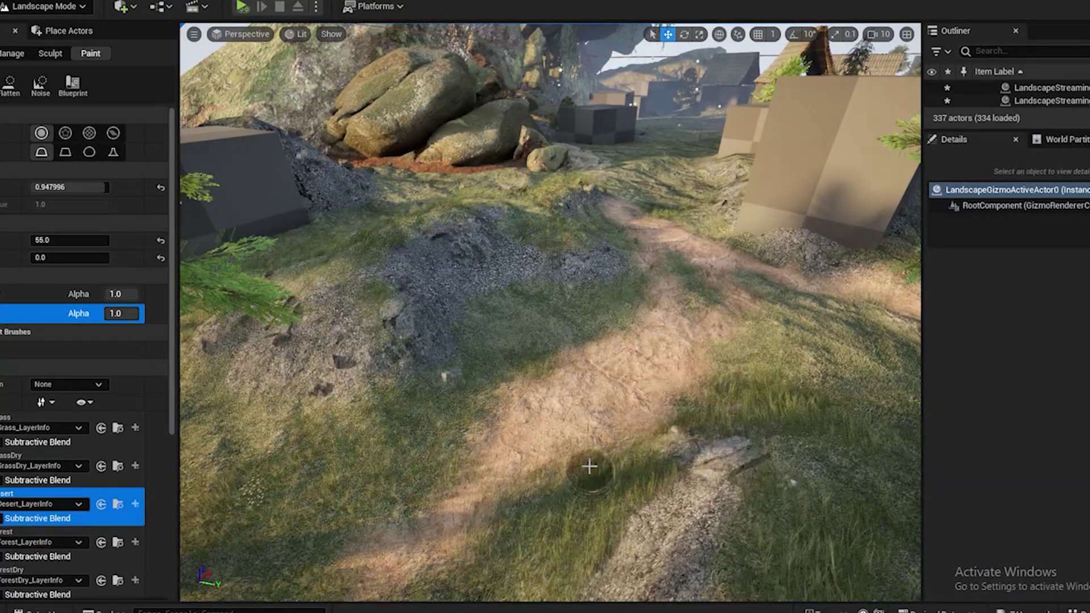
pyautogui.moveTo(525, 471)
pyautogui.mouseDown(button='right')
pyautogui.moveTo(654, 505)
pyautogui.moveTo(590, 437)
pyautogui.mouseUp(button='right')
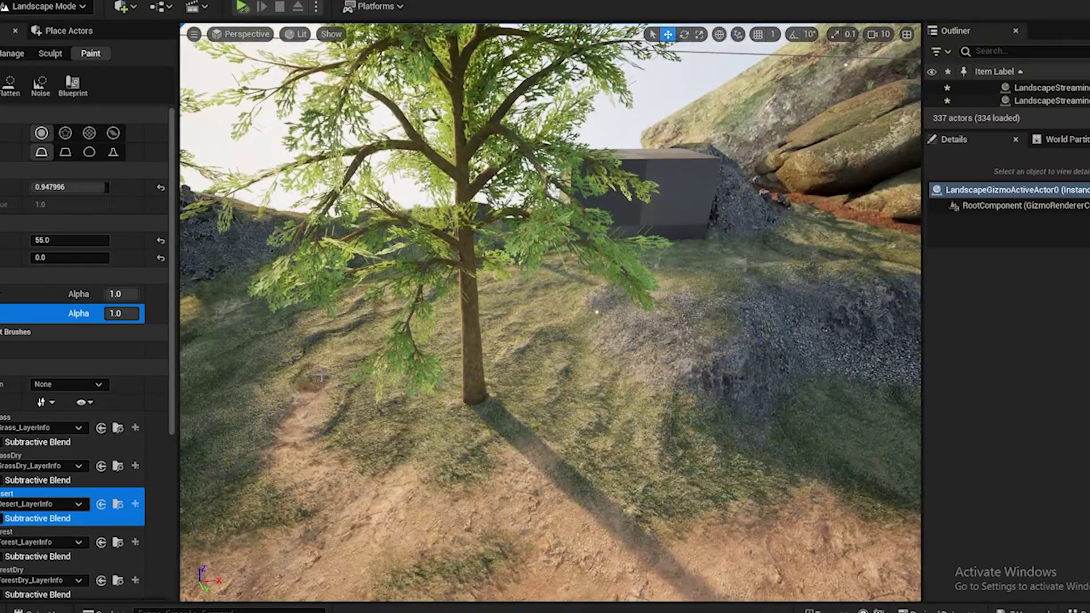
# Branch the Desert path around the leafy trees and join it to the path at the bridge
pyautogui.moveTo(435, 481); pyautogui.dragTo(403, 377, button='right')
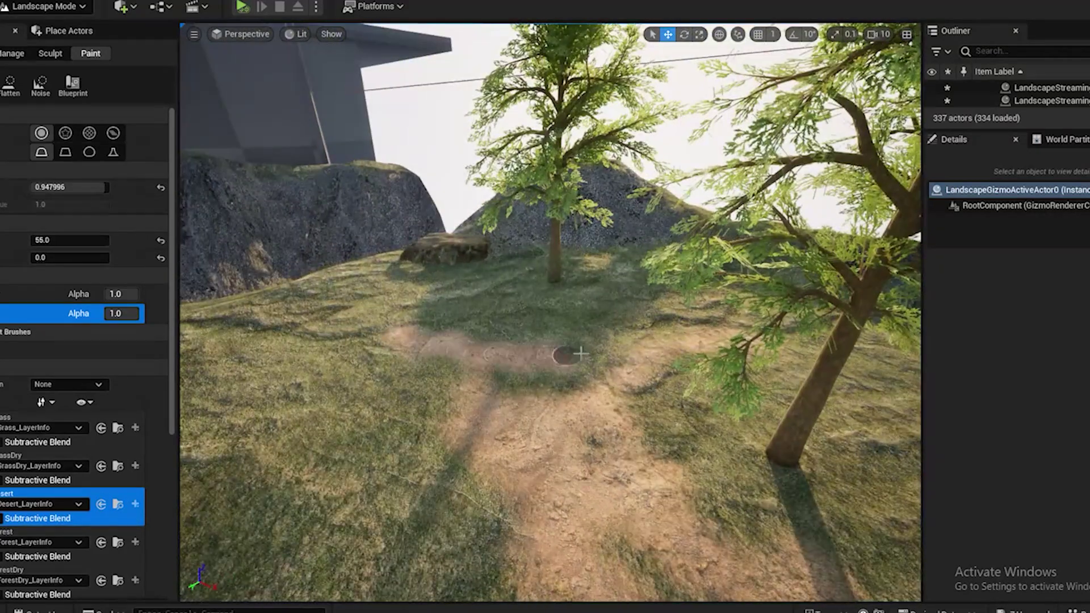
pyautogui.moveTo(688, 434); pyautogui.dragTo(635, 361, button='right')
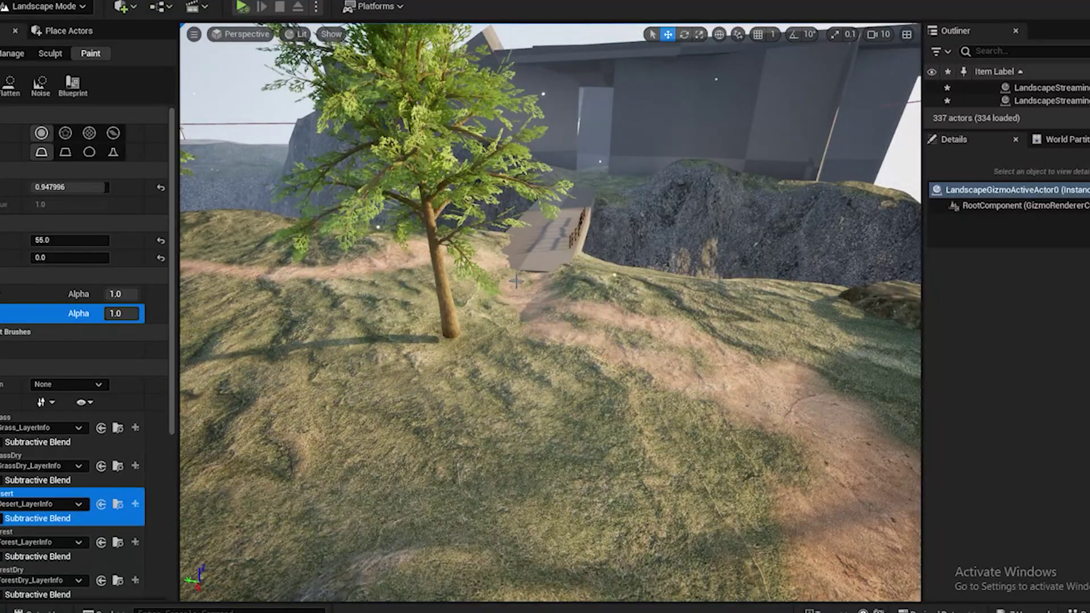
pyautogui.moveTo(697, 488); pyautogui.dragTo(789, 443, button='right')
pyautogui.moveTo(611, 328); pyautogui.dragTo(851, 406, button='right')
# Paint a second Desert path between the blockout box and the rocky ridge, continuing past the large boulders
pyautogui.moveTo(738, 517); pyautogui.dragTo(641, 407)
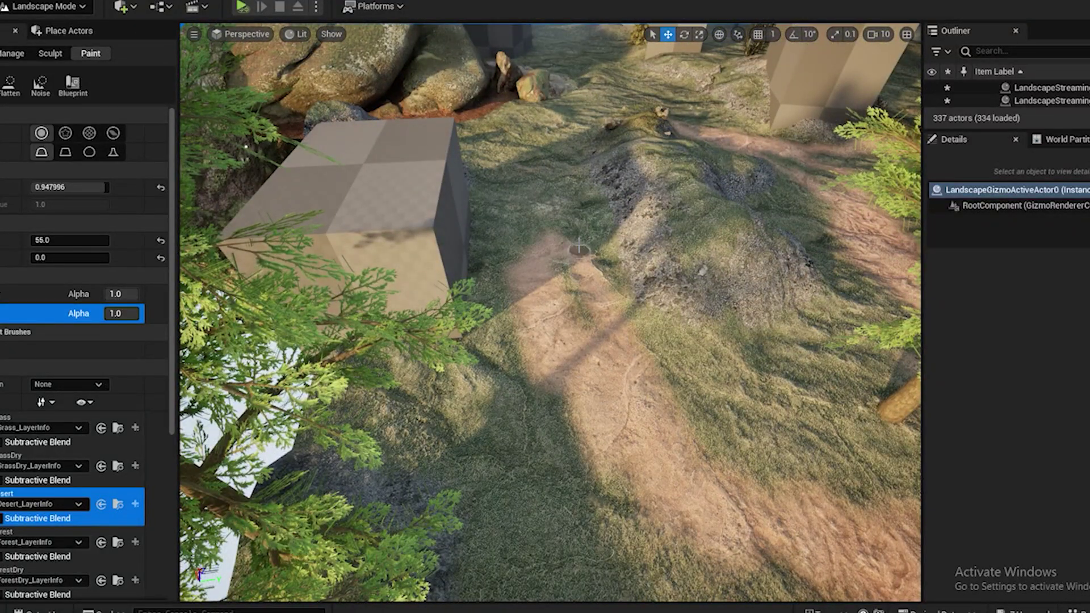
pyautogui.moveTo(633, 450)
pyautogui.mouseDown(button='right')
pyautogui.moveTo(540, 397)
pyautogui.moveTo(451, 454)
pyautogui.moveTo(390, 452)
pyautogui.moveTo(509, 470)
pyautogui.mouseUp(button='right')
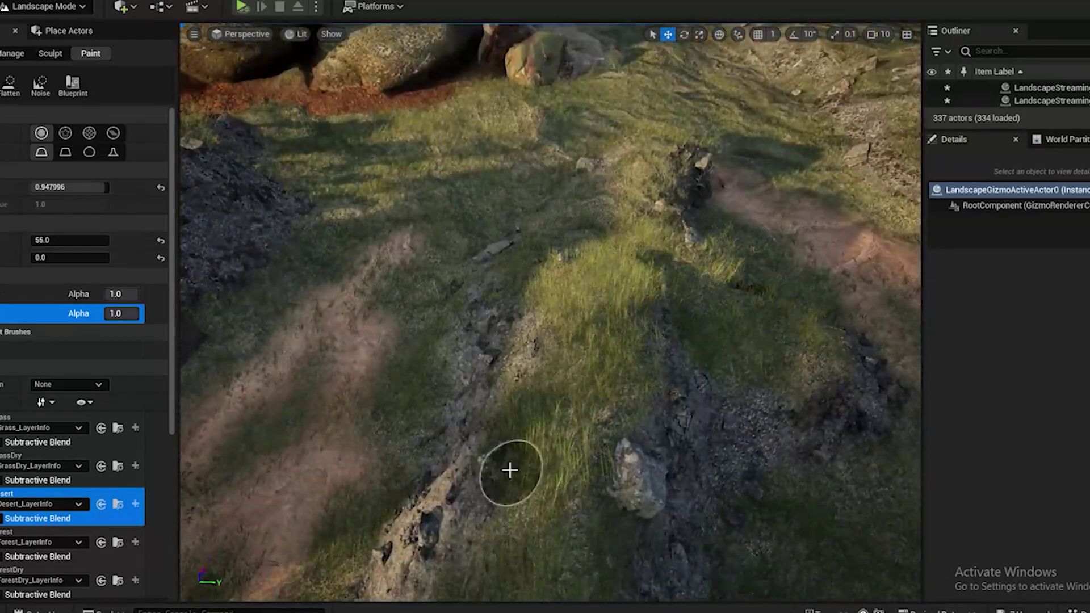
pyautogui.scroll(-3, 509, 470)
pyautogui.moveTo(417, 335)
pyautogui.mouseDown()
pyautogui.moveTo(510, 195)
pyautogui.moveTo(662, 102)
pyautogui.moveTo(470, 284)
pyautogui.mouseUp()
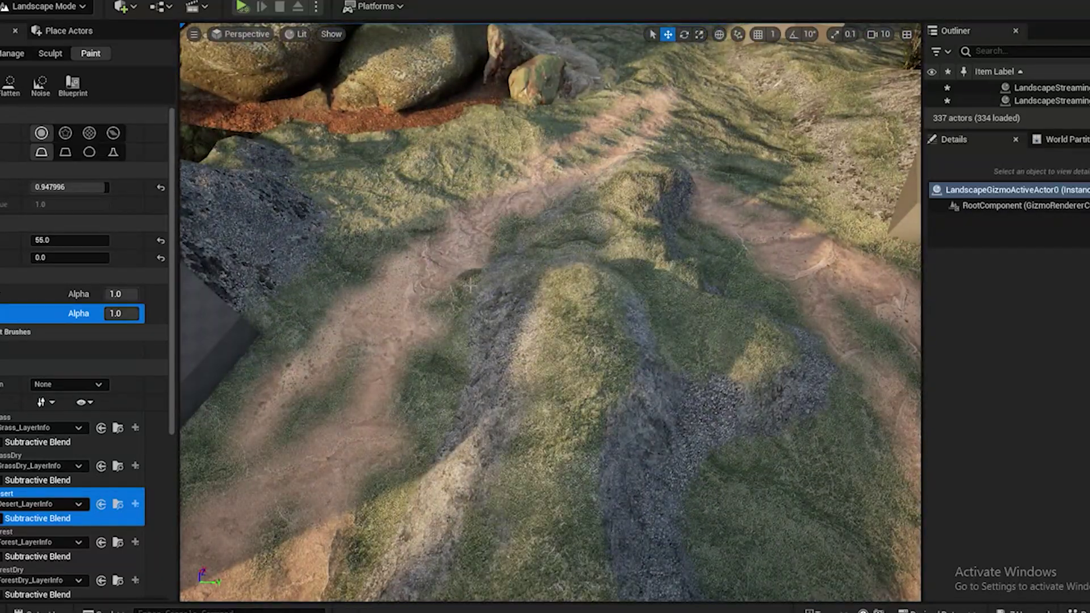
pyautogui.moveTo(462, 305); pyautogui.dragTo(511, 242, button='right')
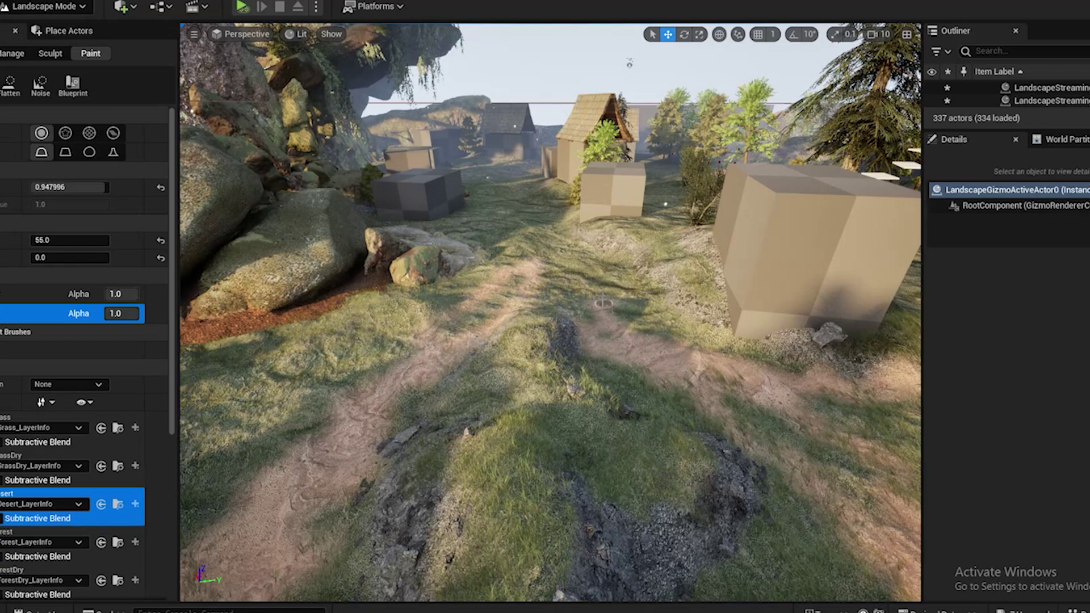
# Join the two Desert paths beyond the ridge and extend them between the blocks towards the village
pyautogui.moveTo(604, 304); pyautogui.dragTo(522, 236)
pyautogui.moveTo(522, 235)
pyautogui.mouseDown(button='right')
pyautogui.moveTo(681, 295)
pyautogui.moveTo(420, 267)
pyautogui.mouseUp(button='right')
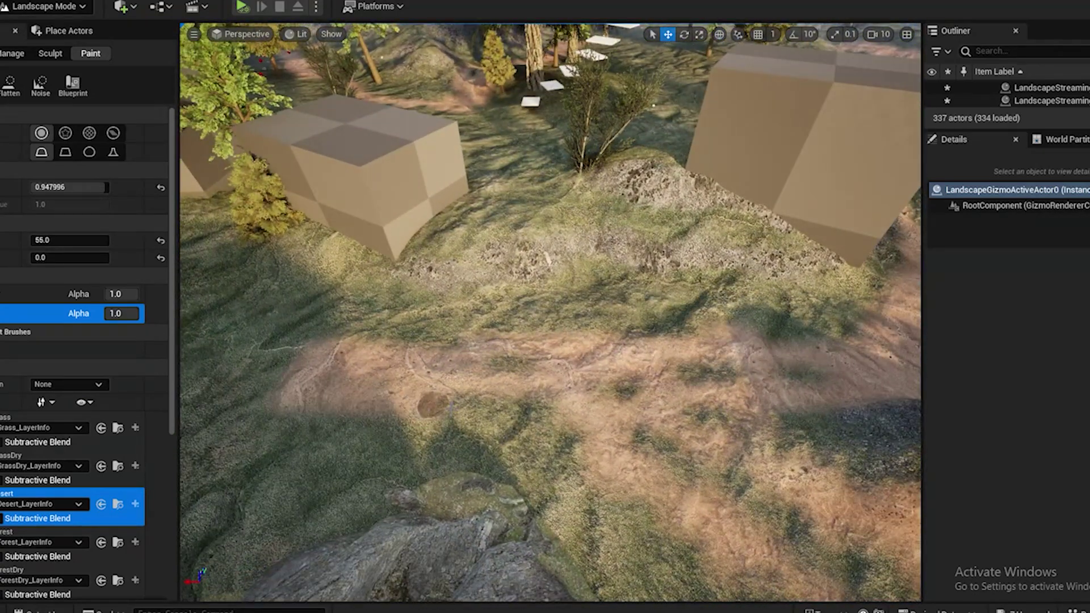
pyautogui.moveTo(451, 406); pyautogui.dragTo(295, 307, button='right')
pyautogui.moveTo(745, 555); pyautogui.dragTo(636, 447)
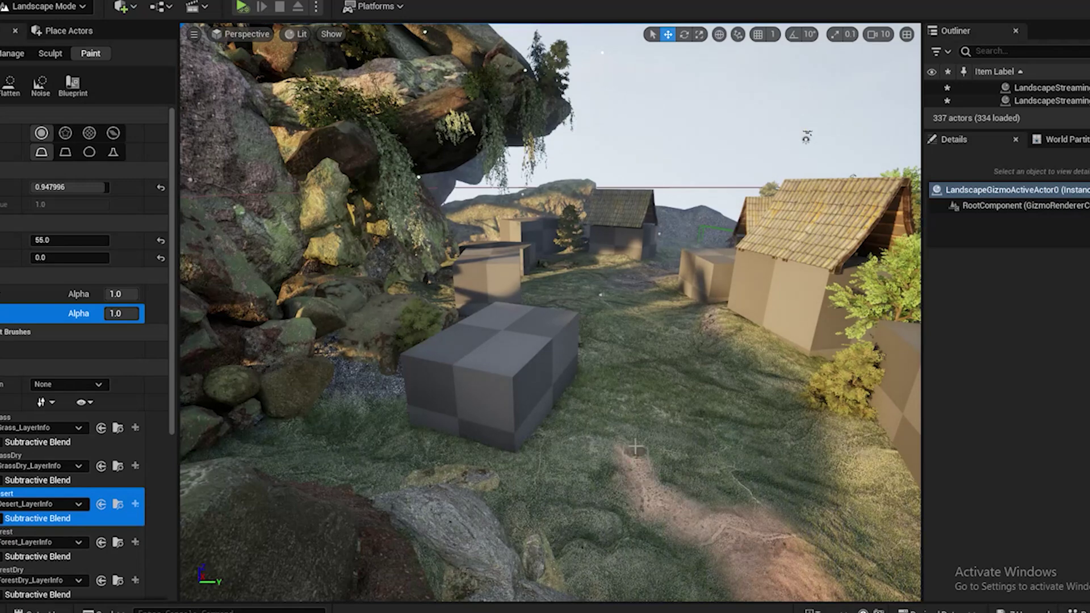
pyautogui.moveTo(723, 567)
pyautogui.mouseDown(button='right')
pyautogui.moveTo(697, 521)
pyautogui.moveTo(677, 530)
pyautogui.moveTo(693, 594)
pyautogui.moveTo(720, 593)
pyautogui.mouseUp(button='right')
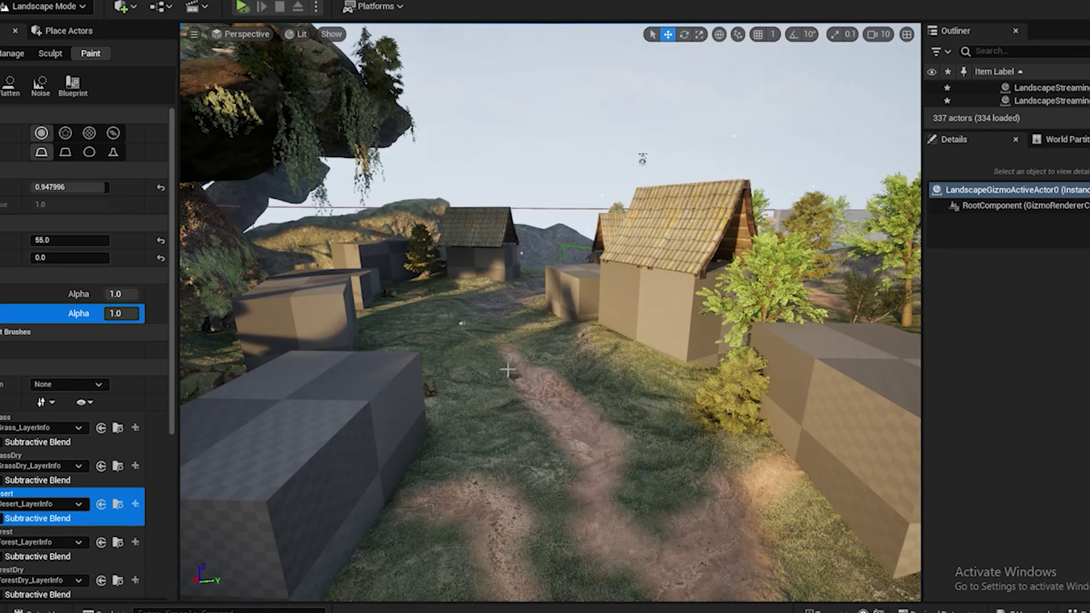
# Continue and widen the Desert path through the grass between the village's blockout houses
pyautogui.moveTo(613, 544); pyautogui.dragTo(538, 416, button='right')
pyautogui.moveTo(543, 343); pyautogui.dragTo(659, 481, button='right')
pyautogui.moveTo(658, 481)
pyautogui.mouseDown()
pyautogui.moveTo(615, 442)
pyautogui.moveTo(596, 360)
pyautogui.moveTo(545, 267)
pyautogui.moveTo(499, 267)
pyautogui.moveTo(539, 278)
pyautogui.moveTo(601, 346)
pyautogui.mouseUp()
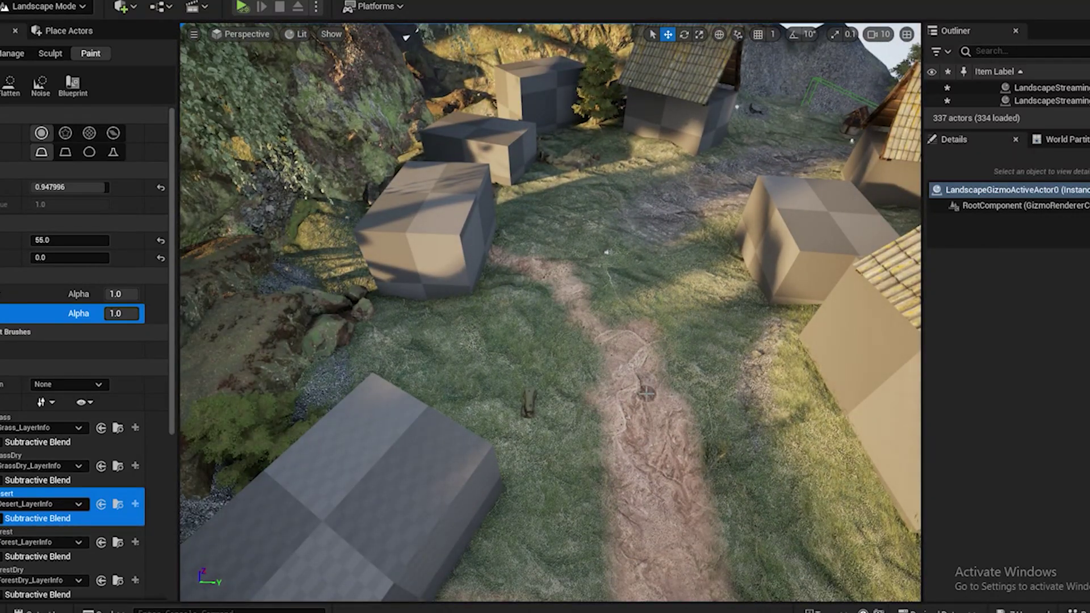
pyautogui.moveTo(647, 390); pyautogui.dragTo(642, 394, button='right')
# Branch the Desert path to the individual houses and paint it over the rocky strip to the checkered ground
pyautogui.moveTo(602, 346)
pyautogui.mouseDown()
pyautogui.moveTo(632, 258)
pyautogui.moveTo(688, 267)
pyautogui.moveTo(598, 285)
pyautogui.moveTo(591, 170)
pyautogui.moveTo(573, 145)
pyautogui.moveTo(552, 249)
pyautogui.moveTo(579, 171)
pyautogui.moveTo(565, 213)
pyautogui.moveTo(548, 182)
pyautogui.moveTo(469, 137)
pyautogui.mouseUp()
pyautogui.moveTo(537, 179); pyautogui.dragTo(579, 247)
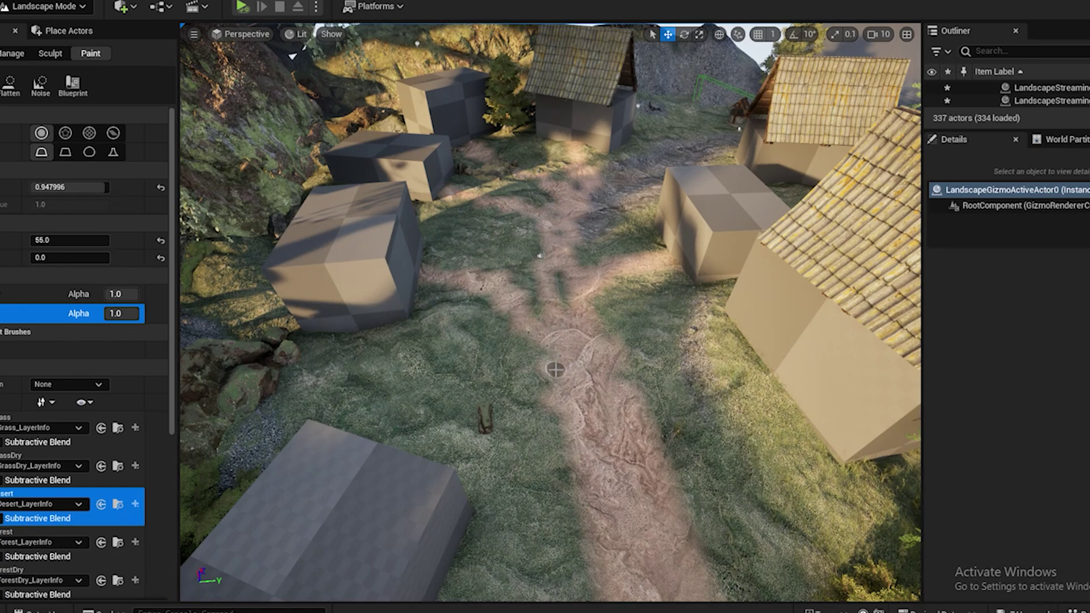
pyautogui.moveTo(592, 367); pyautogui.dragTo(545, 352, button='right')
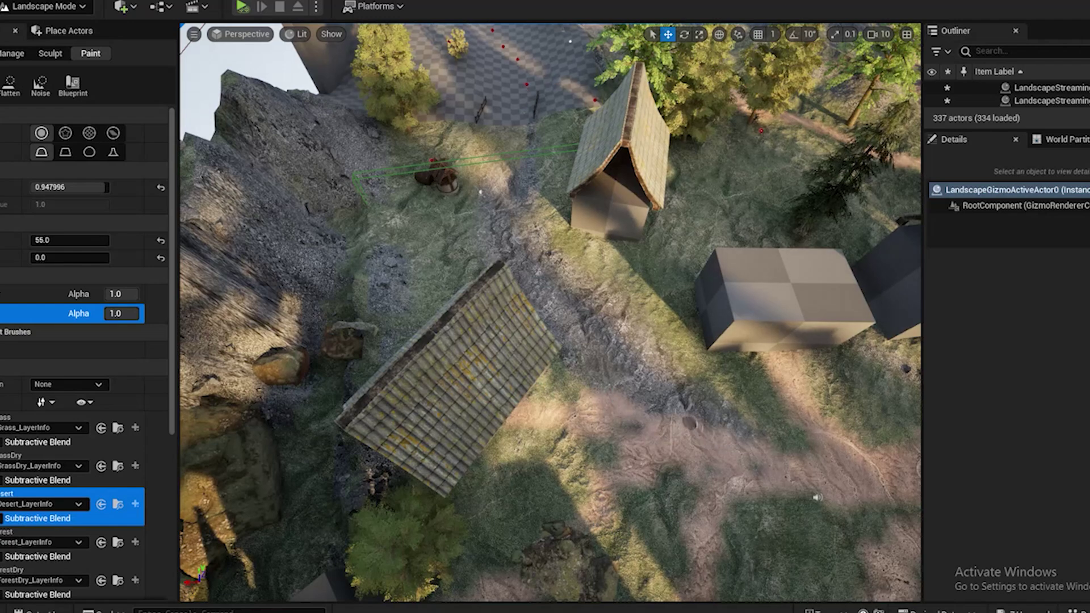
pyautogui.moveTo(689, 422)
pyautogui.mouseDown()
pyautogui.moveTo(545, 284)
pyautogui.moveTo(528, 204)
pyautogui.moveTo(511, 218)
pyautogui.moveTo(528, 278)
pyautogui.moveTo(638, 401)
pyautogui.moveTo(568, 318)
pyautogui.moveTo(511, 162)
pyautogui.moveTo(499, 219)
pyautogui.mouseUp()
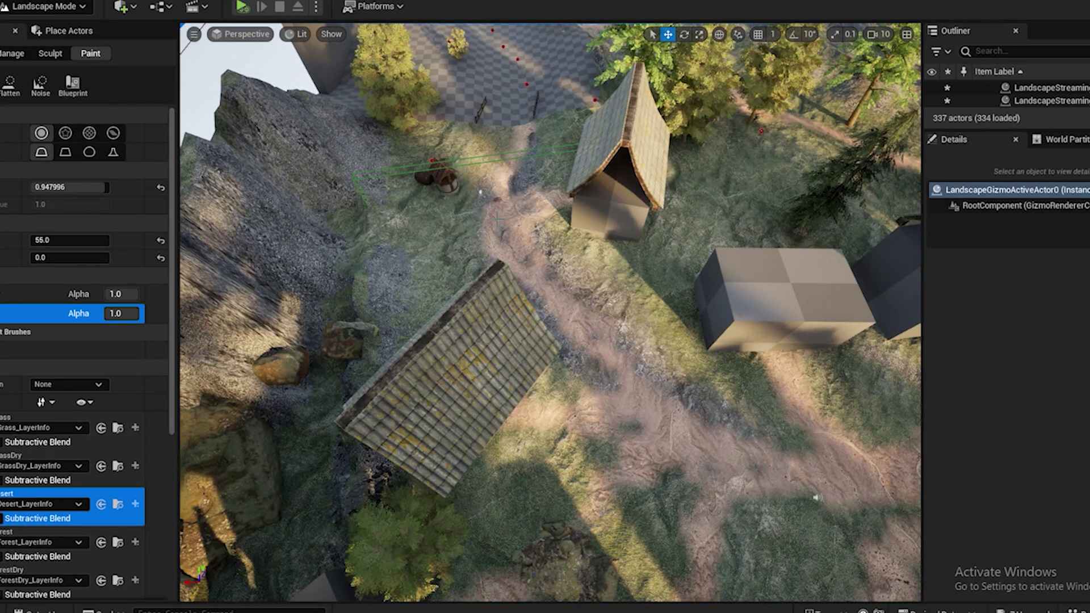
# Paint a Desert path across the grass between the two checkered areas, filling in its patchy end
pyautogui.moveTo(480, 193); pyautogui.dragTo(516, 116, button='right')
pyautogui.press('a')
pyautogui.press('s')
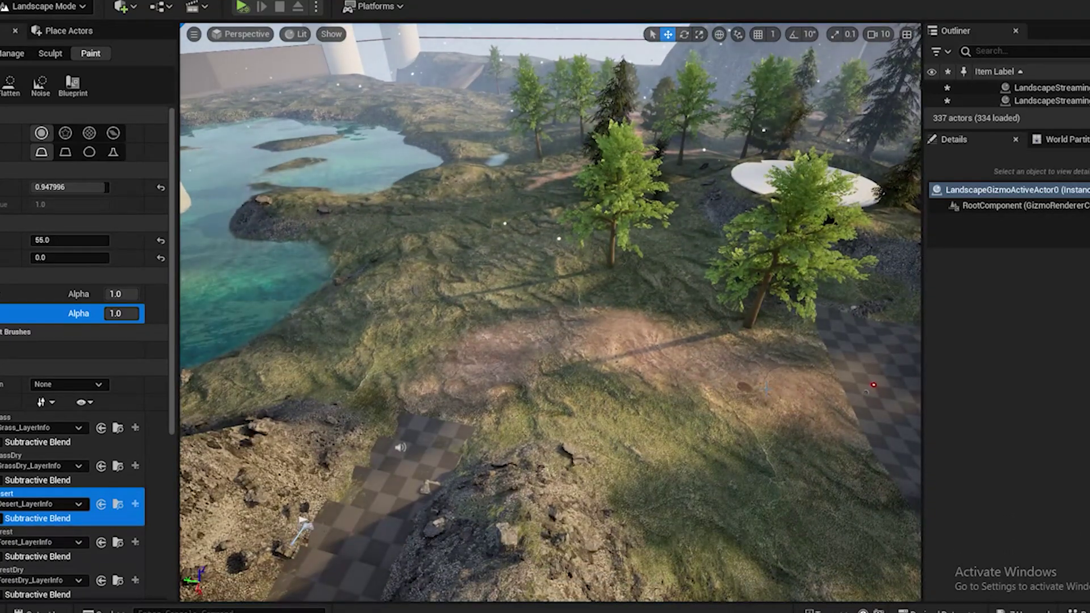
pyautogui.moveTo(765, 388); pyautogui.dragTo(457, 311, button='right')
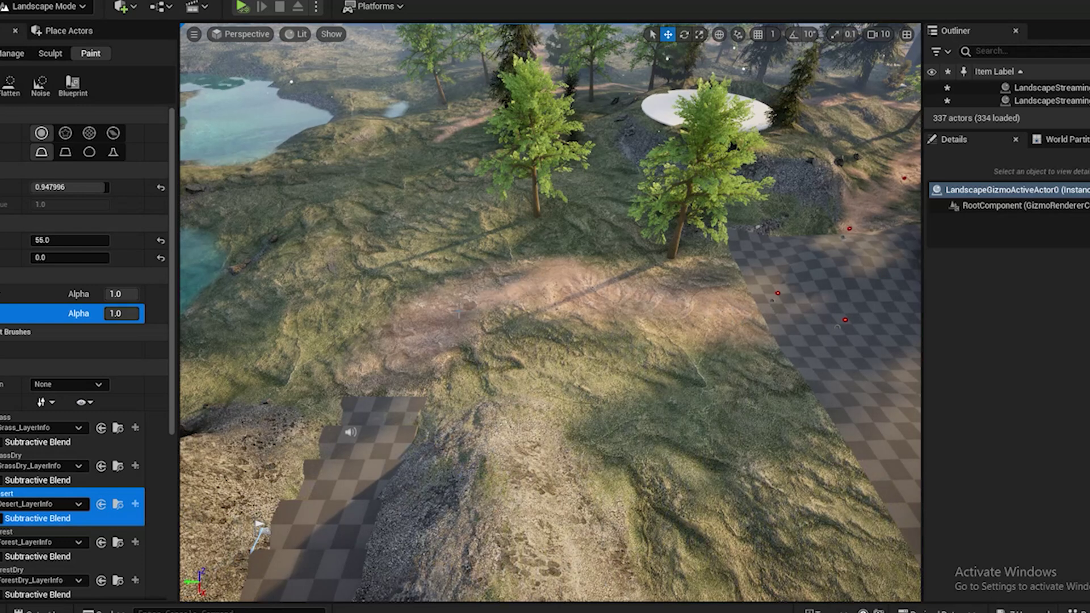
pyautogui.moveTo(458, 311); pyautogui.dragTo(370, 419)
pyautogui.moveTo(396, 329)
pyautogui.mouseDown()
pyautogui.moveTo(504, 293)
pyautogui.moveTo(396, 387)
pyautogui.moveTo(847, 304)
pyautogui.mouseUp()
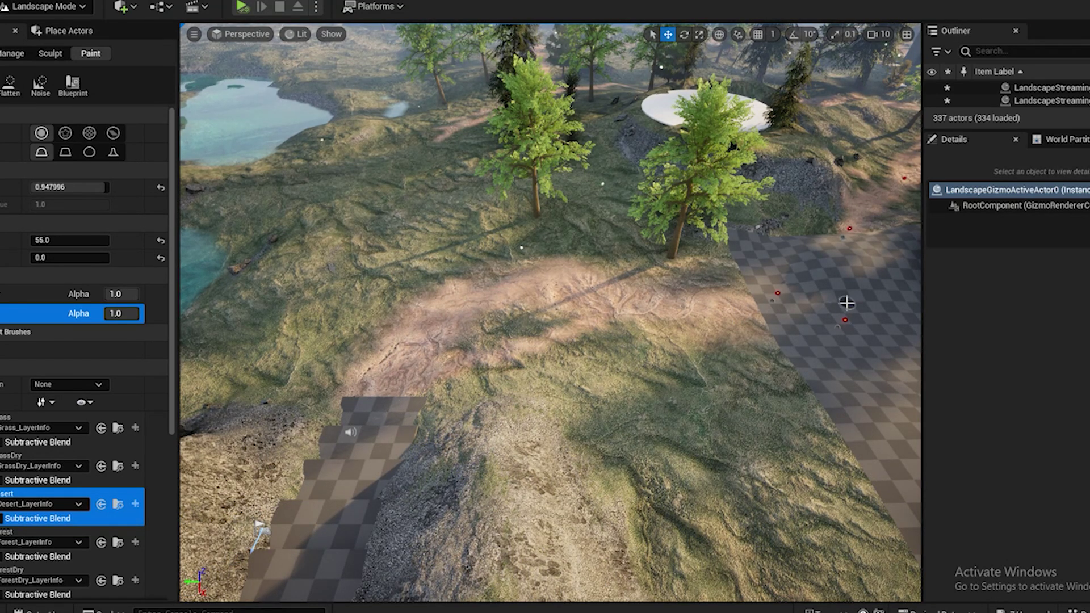
# Paint a Desert branch from this path to the lakeside trail and widen the junction
pyautogui.moveTo(445, 286)
pyautogui.mouseDown()
pyautogui.moveTo(448, 125)
pyautogui.moveTo(431, 193)
pyautogui.moveTo(429, 306)
pyautogui.moveTo(425, 183)
pyautogui.moveTo(453, 233)
pyautogui.moveTo(402, 338)
pyautogui.mouseUp()
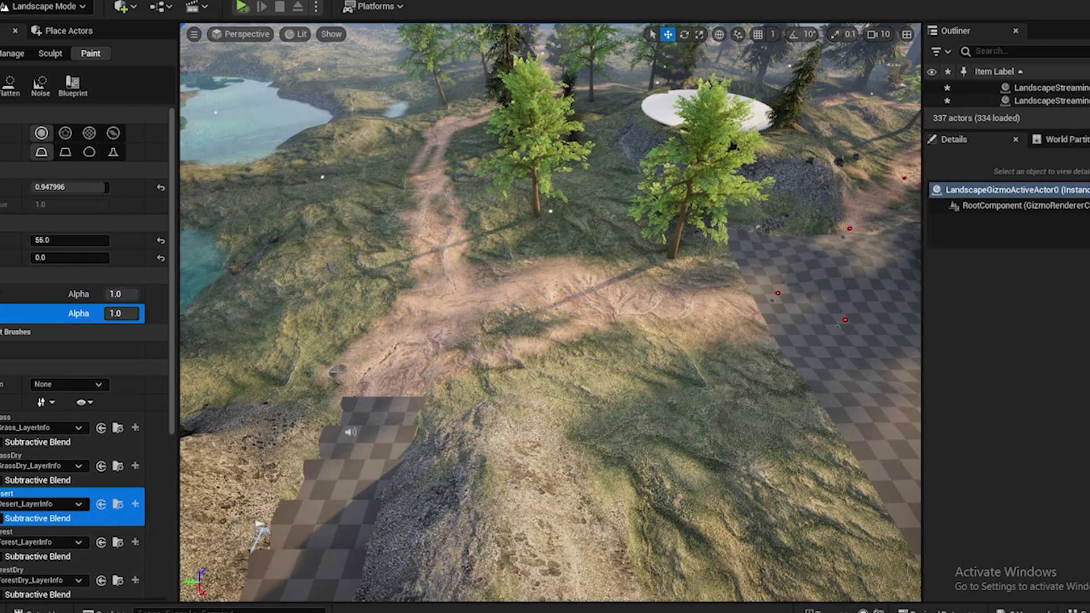
pyautogui.moveTo(337, 372); pyautogui.dragTo(346, 369)
pyautogui.moveTo(421, 273); pyautogui.dragTo(420, 162)
pyautogui.moveTo(418, 340); pyautogui.dragTo(414, 369)
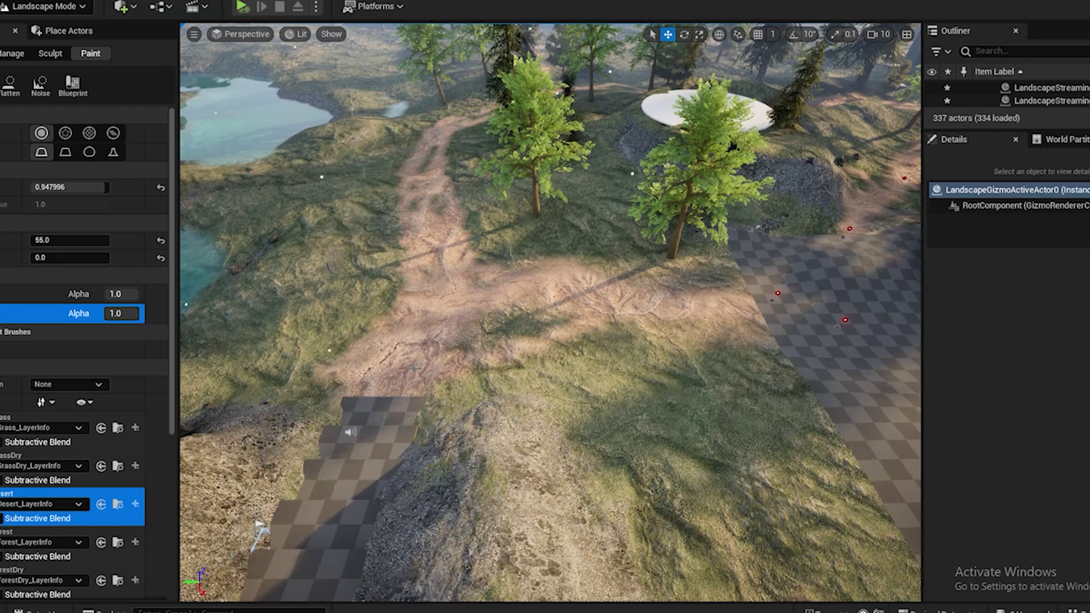
# Switch to the Puddles layer and paint a wet patch on the dirt path junction
pyautogui.moveTo(414, 368); pyautogui.dragTo(480, 369, button='right')
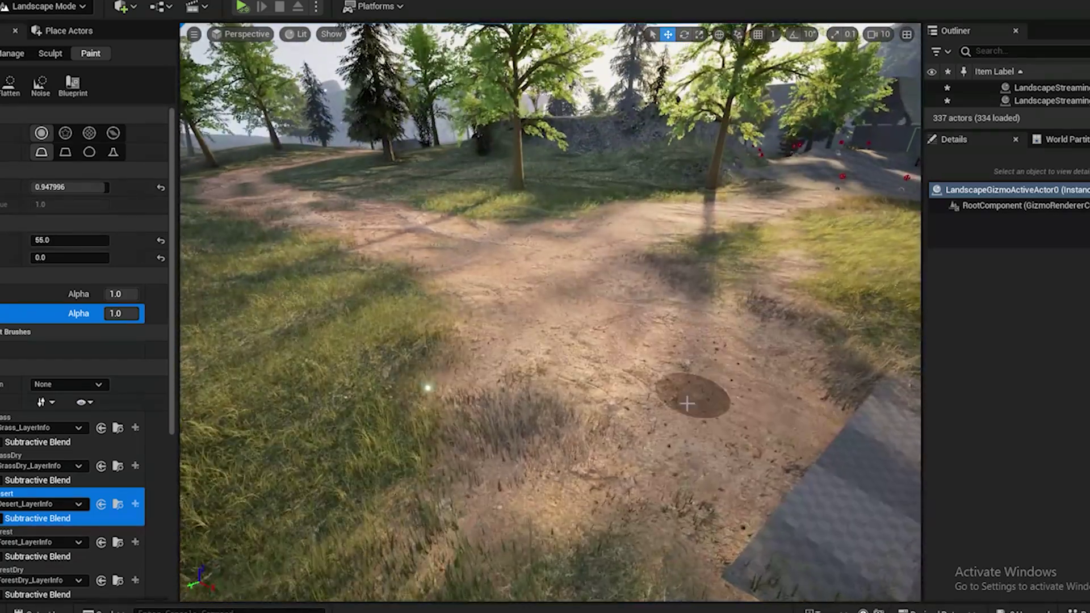
pyautogui.press('w')
pyautogui.moveTo(687, 404); pyautogui.dragTo(520, 409, button='right')
pyautogui.press('e')
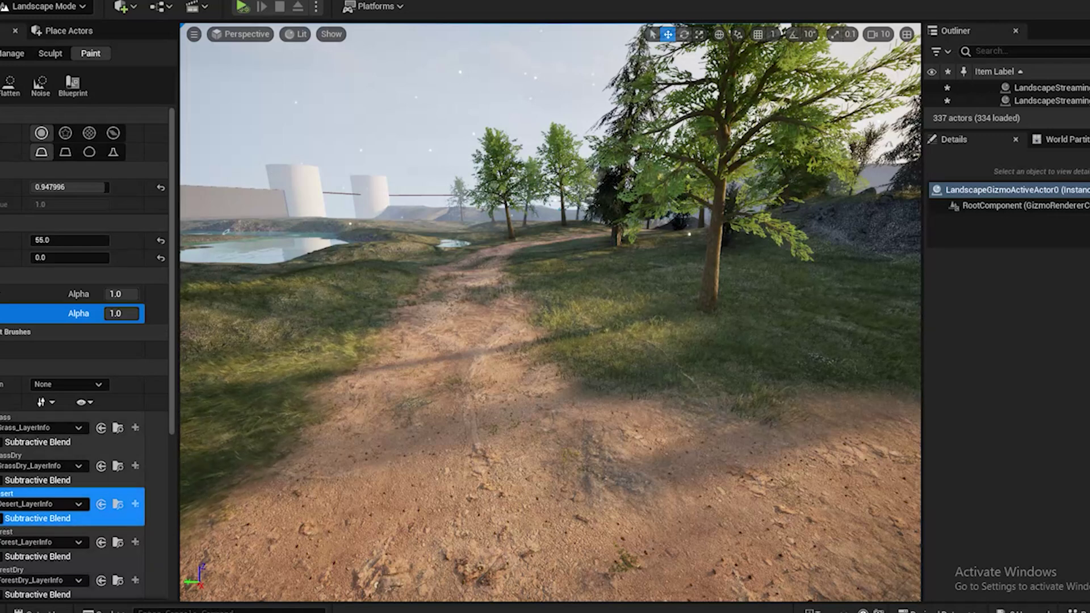
pyautogui.scroll(-5, 68, 482)
pyautogui.click(40, 512)
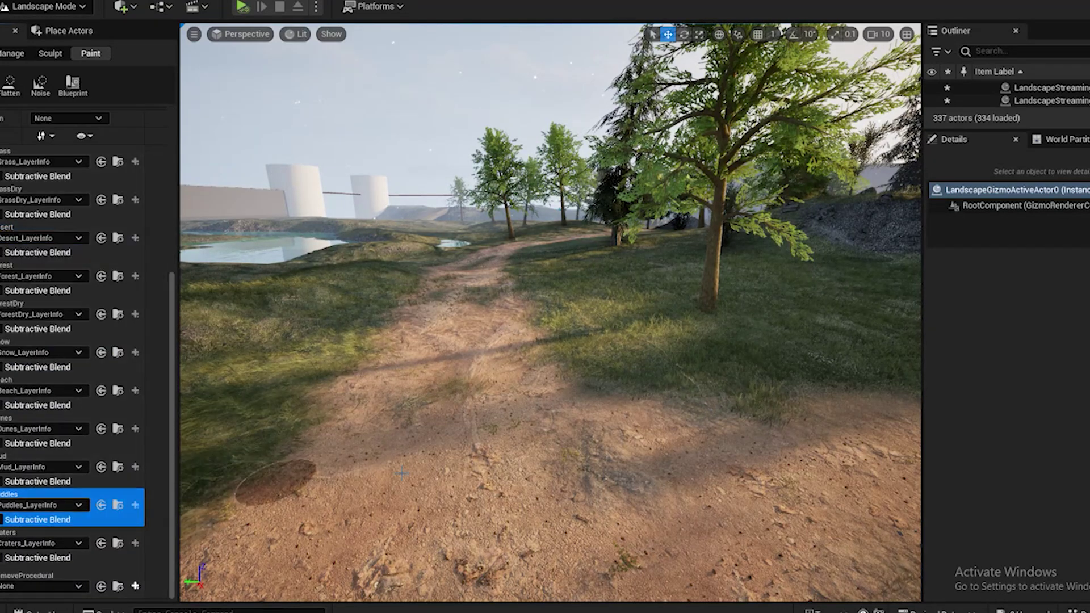
pyautogui.moveTo(551, 394)
pyautogui.mouseDown()
pyautogui.moveTo(526, 392)
pyautogui.moveTo(586, 440)
pyautogui.mouseUp()
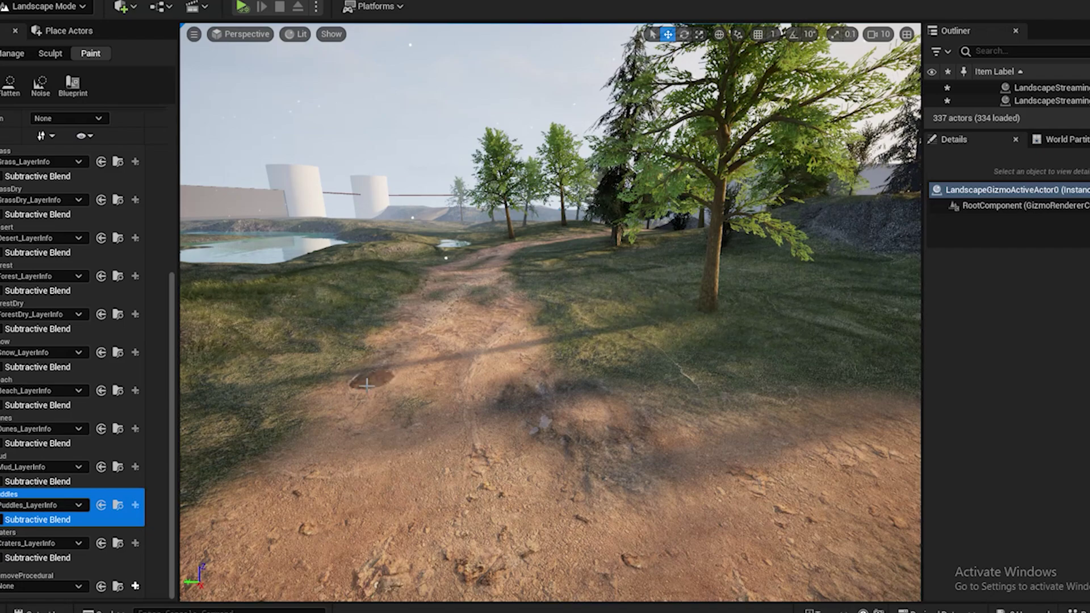
# Paint Puddles patches along the edges of the dirt path, from the junction to near the wooden door's steps
pyautogui.moveTo(389, 369); pyautogui.dragTo(389, 438, button='right')
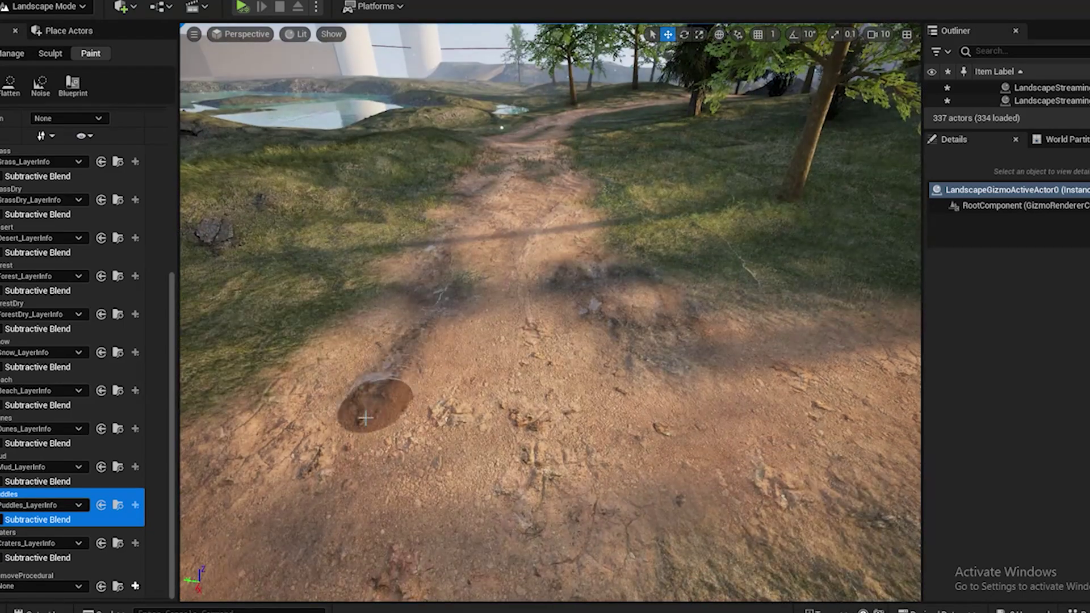
pyautogui.moveTo(416, 331); pyautogui.dragTo(423, 266, button='right')
pyautogui.moveTo(491, 440); pyautogui.dragTo(642, 322)
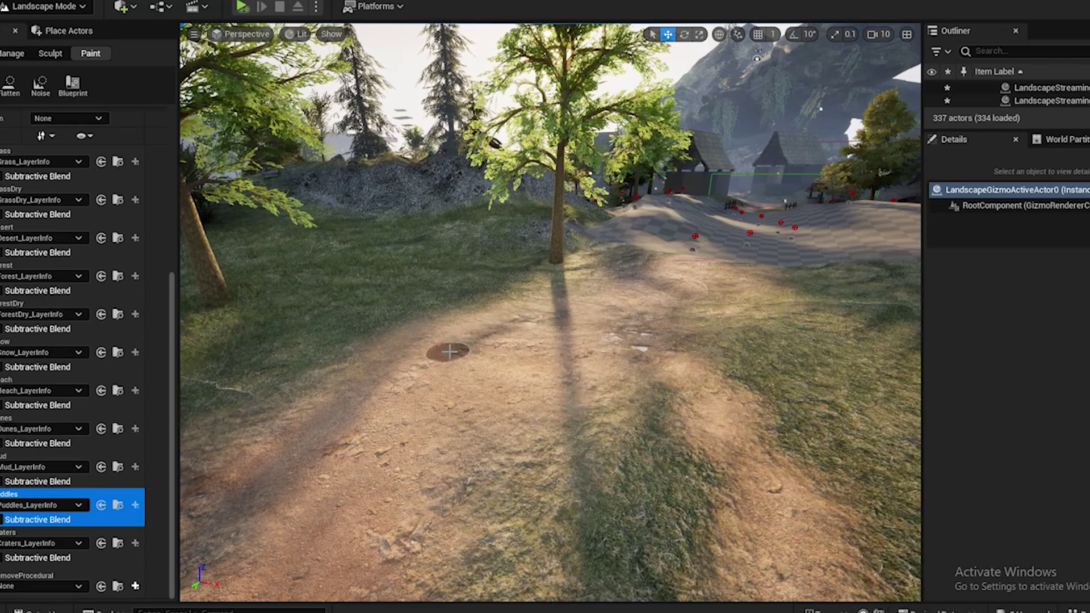
pyautogui.moveTo(520, 345)
pyautogui.mouseDown(button='right')
pyautogui.moveTo(571, 424)
pyautogui.moveTo(551, 420)
pyautogui.moveTo(556, 412)
pyautogui.moveTo(576, 433)
pyautogui.moveTo(738, 426)
pyautogui.moveTo(733, 454)
pyautogui.mouseUp(button='right')
pyautogui.moveTo(625, 319); pyautogui.dragTo(391, 402)
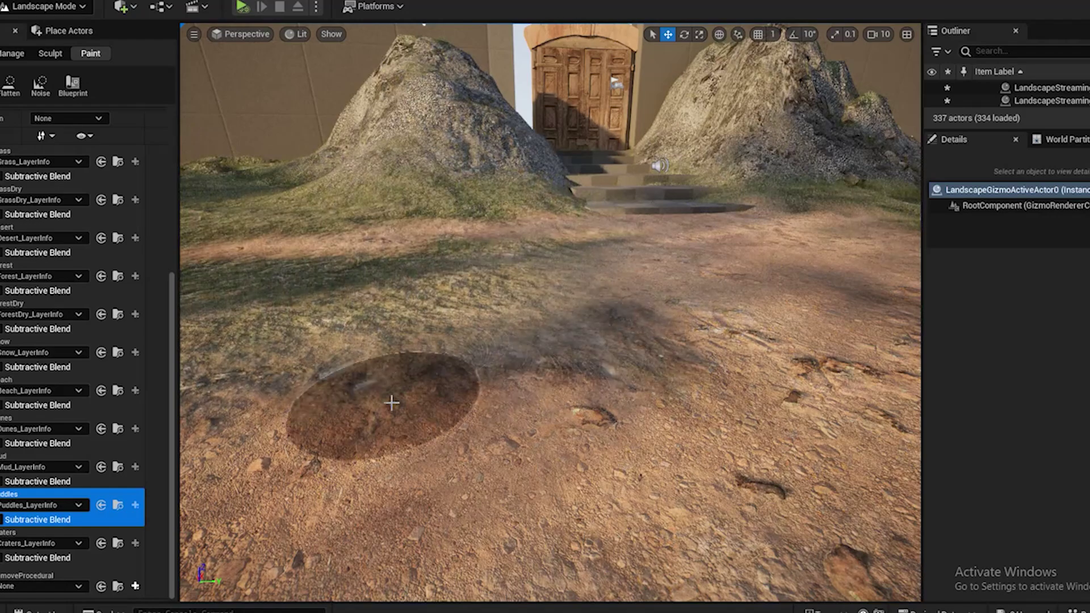
pyautogui.moveTo(577, 338); pyautogui.dragTo(705, 365, button='right')
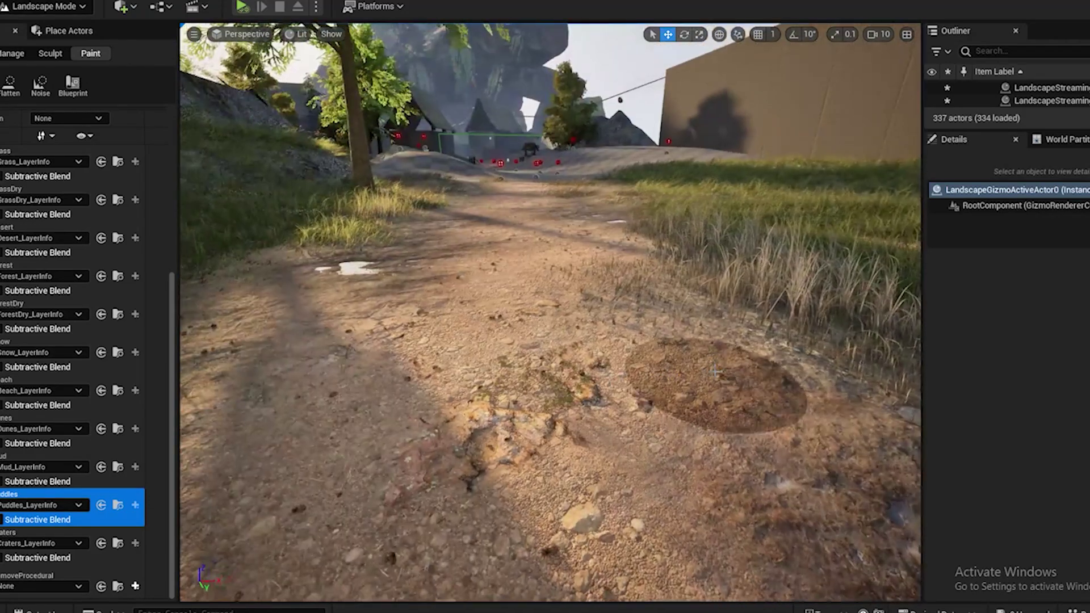
pyautogui.moveTo(616, 311); pyautogui.dragTo(597, 259, button='right')
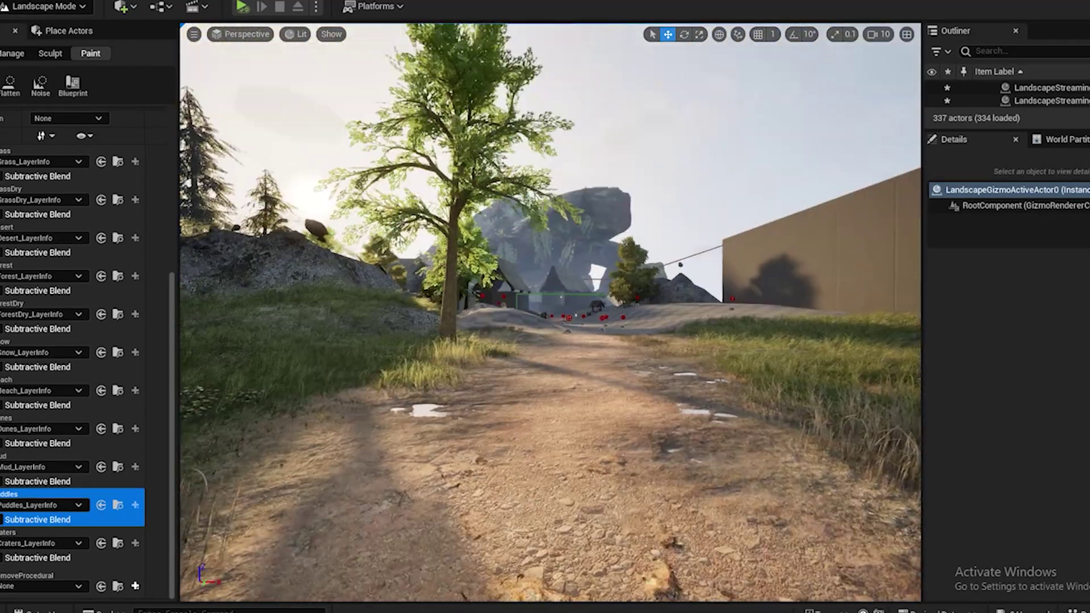
# Add larger Puddles patches on both sides of the dirt path near the checkered ground
pyautogui.scroll(8, 664, 477)
pyautogui.moveTo(643, 425); pyautogui.dragTo(628, 510, button='right')
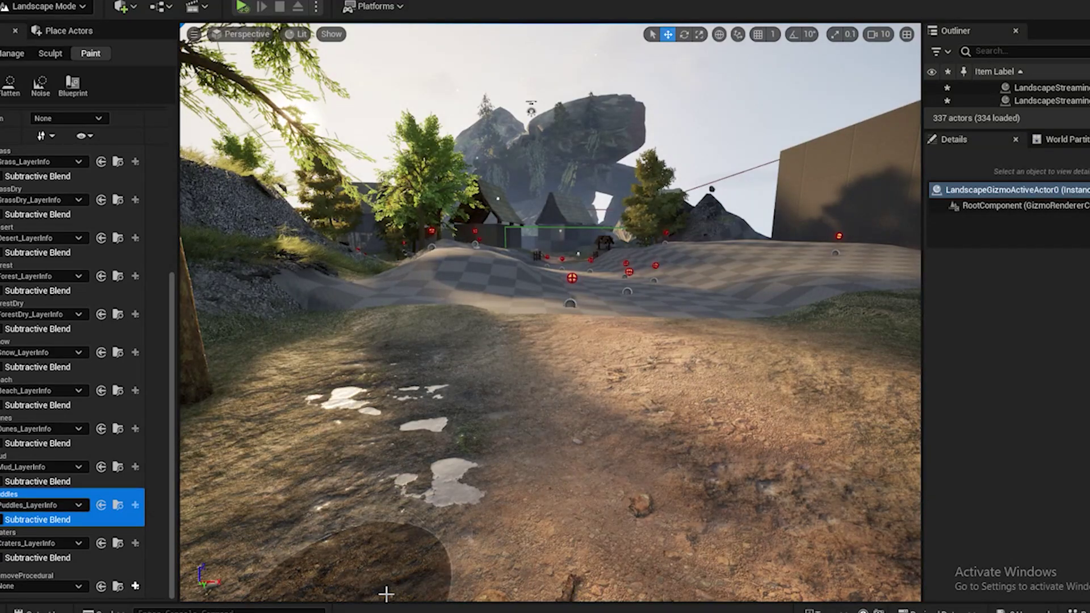
pyautogui.moveTo(386, 594); pyautogui.dragTo(544, 485, button='right')
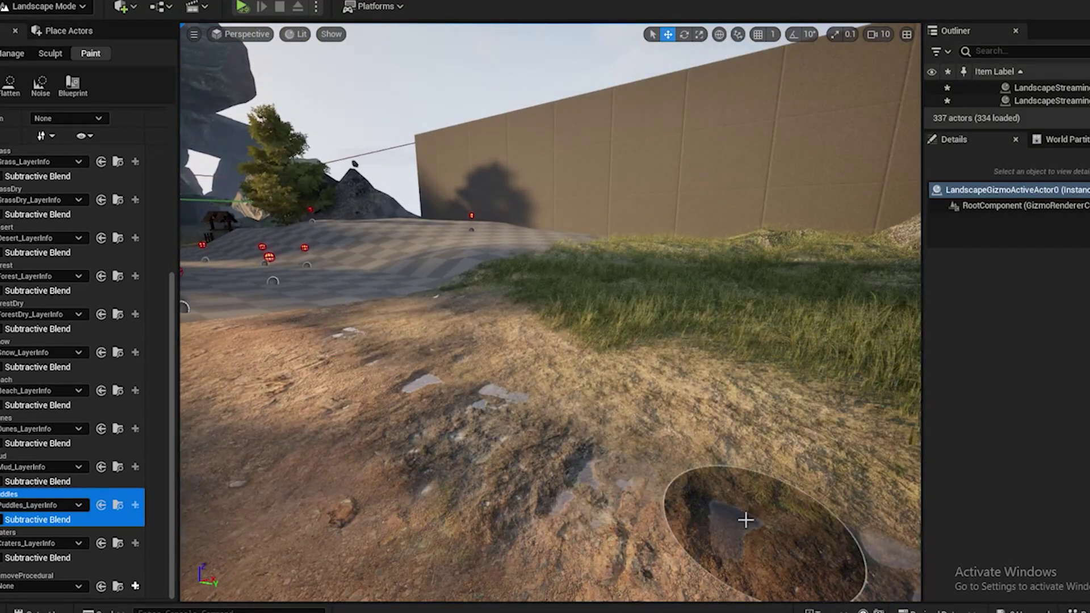
pyautogui.moveTo(746, 519)
pyautogui.mouseDown(button='right')
pyautogui.moveTo(596, 514)
pyautogui.moveTo(758, 455)
pyautogui.mouseUp(button='right')
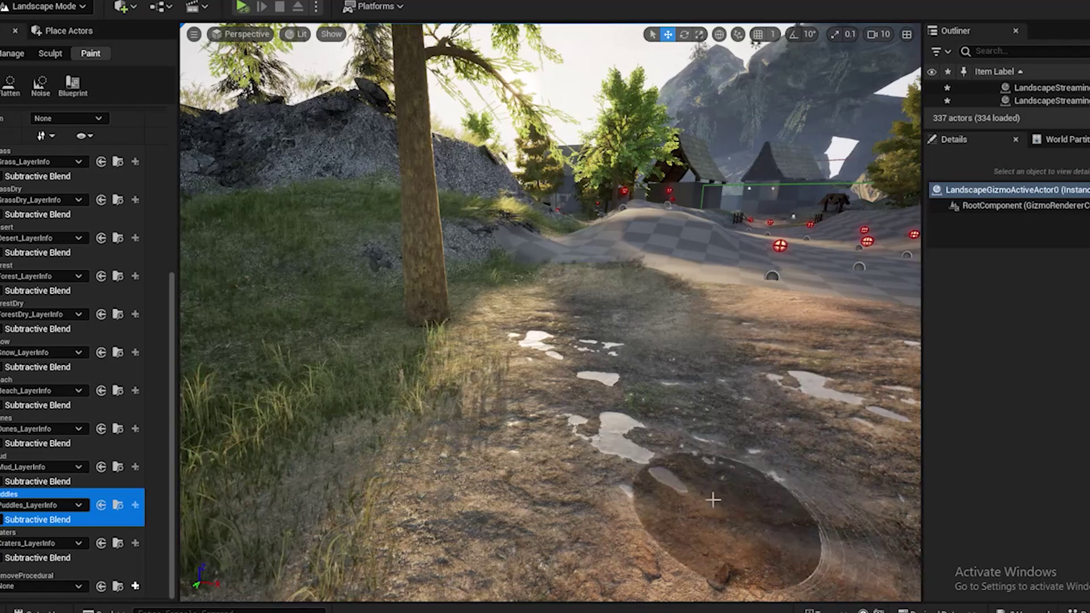
pyautogui.moveTo(713, 499)
pyautogui.mouseDown(button='right')
pyautogui.moveTo(620, 389)
pyautogui.moveTo(384, 262)
pyautogui.mouseUp(button='right')
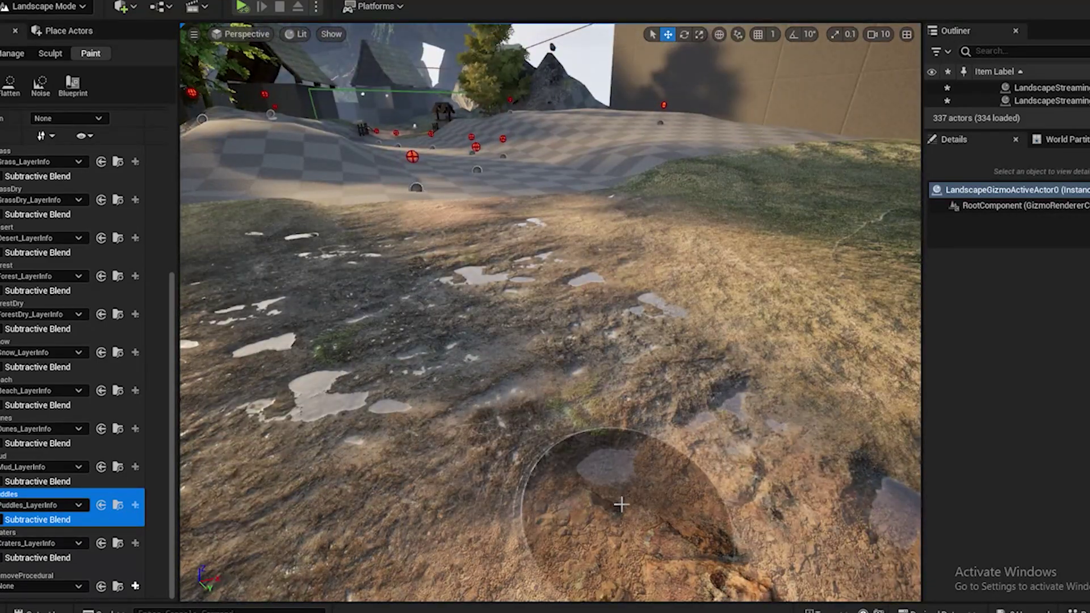
# Paint more Puddles patches around the junction and along the start of the lakeside dirt path
pyautogui.moveTo(622, 504)
pyautogui.mouseDown(button='right')
pyautogui.moveTo(431, 398)
pyautogui.moveTo(396, 394)
pyautogui.moveTo(434, 376)
pyautogui.moveTo(466, 386)
pyautogui.moveTo(499, 360)
pyautogui.mouseUp(button='right')
pyautogui.moveTo(625, 390); pyautogui.dragTo(591, 366, button='right')
pyautogui.moveTo(437, 318)
pyautogui.mouseDown()
pyautogui.moveTo(477, 293)
pyautogui.moveTo(494, 348)
pyautogui.moveTo(483, 363)
pyautogui.mouseUp()
pyautogui.moveTo(482, 363)
pyautogui.mouseDown(button='right')
pyautogui.moveTo(485, 408)
pyautogui.moveTo(482, 377)
pyautogui.mouseUp(button='right')
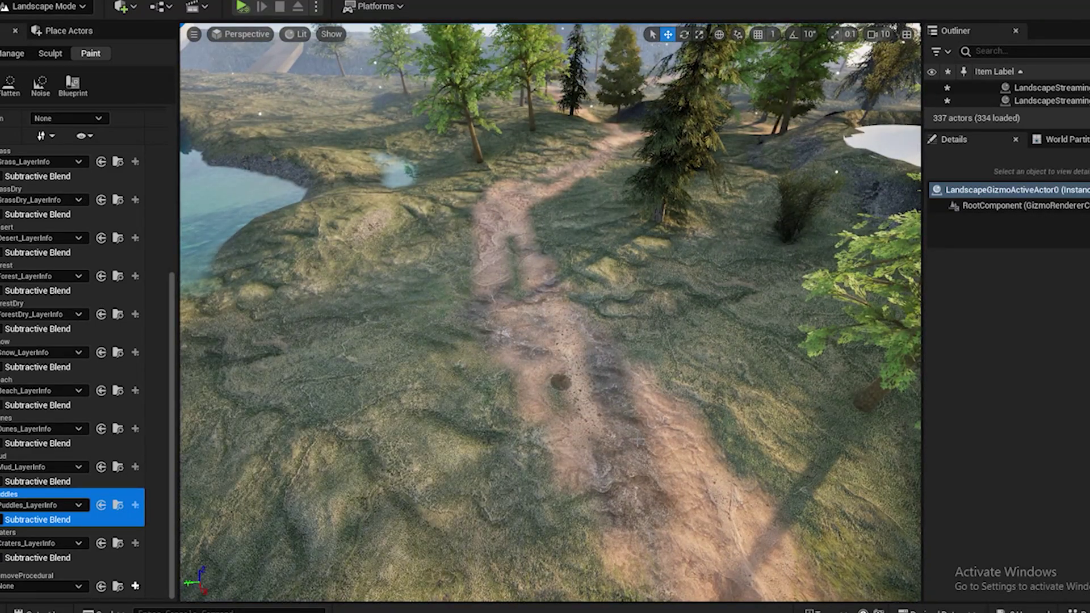
# Paint Puddles patches on the lakeside path's bend near the small pond and onwards through the trees
pyautogui.moveTo(559, 377); pyautogui.dragTo(531, 315, button='right')
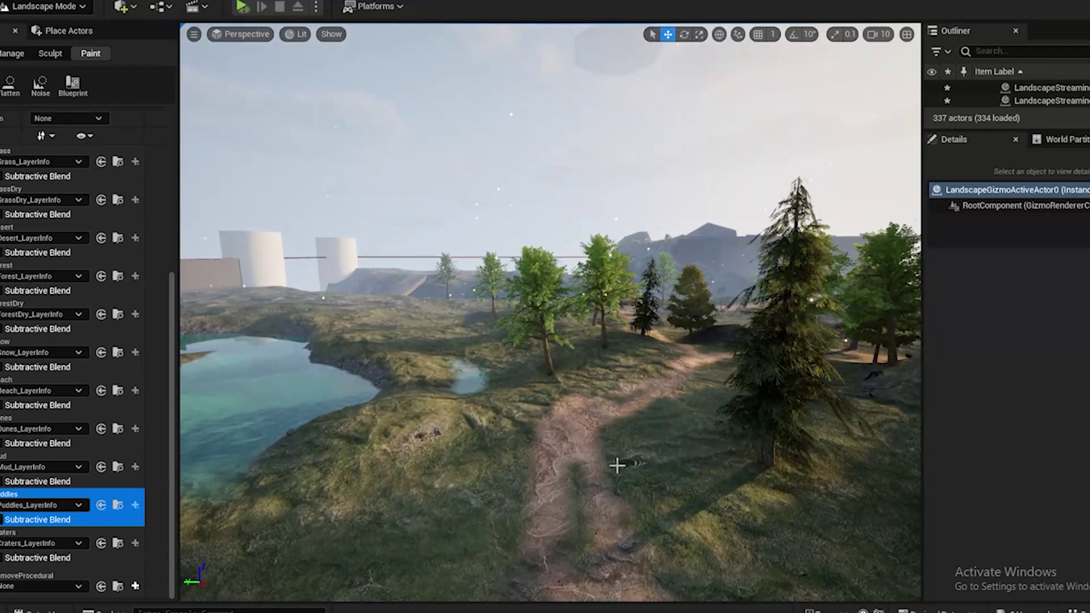
pyautogui.moveTo(579, 484); pyautogui.dragTo(552, 493, button='right')
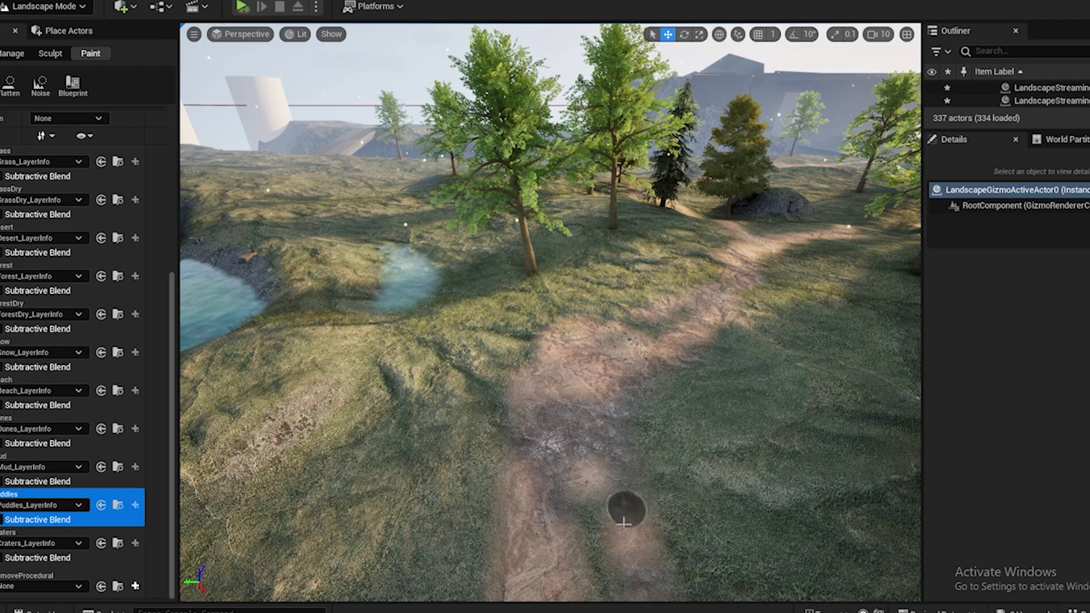
pyautogui.moveTo(625, 508)
pyautogui.mouseDown(button='right')
pyautogui.moveTo(622, 437)
pyautogui.moveTo(642, 436)
pyautogui.moveTo(623, 438)
pyautogui.mouseUp(button='right')
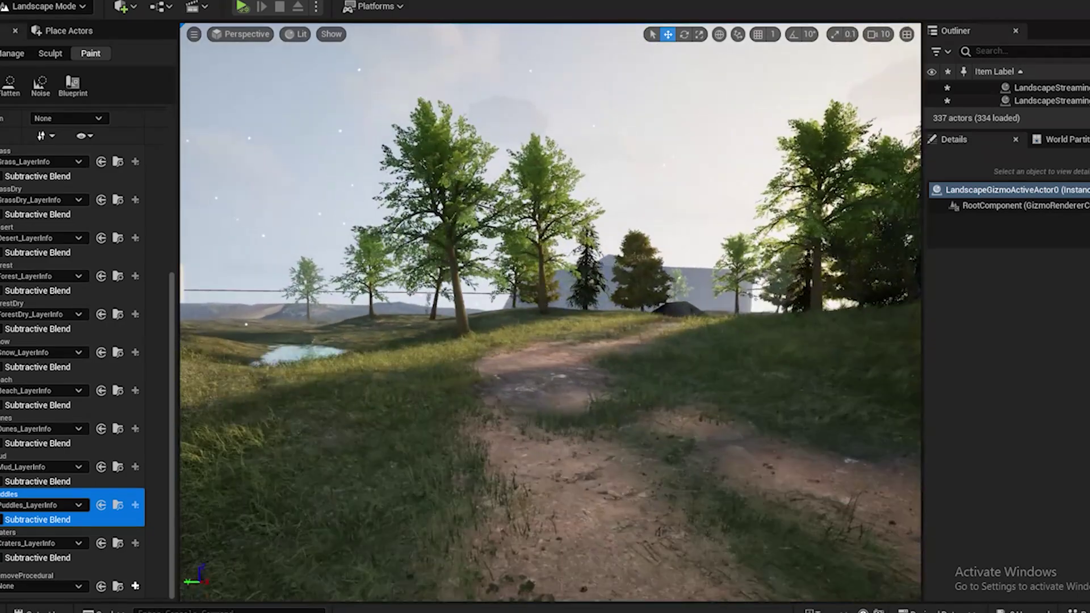
pyautogui.moveTo(624, 494)
pyautogui.mouseDown(button='right')
pyautogui.moveTo(610, 462)
pyautogui.moveTo(662, 511)
pyautogui.mouseUp(button='right')
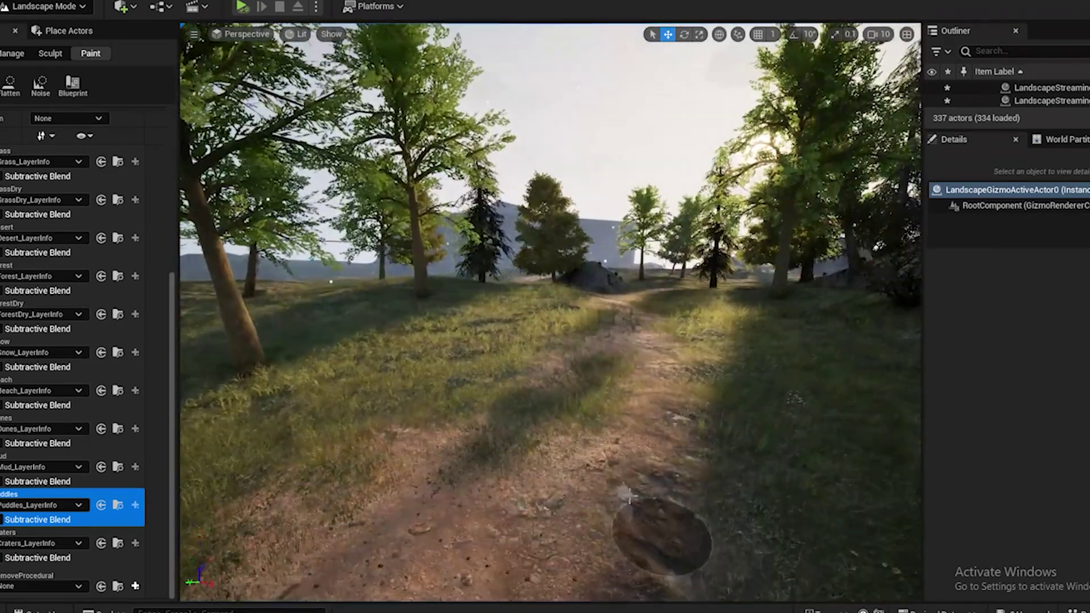
# Paint the Puddles layer over the grass edges along the dirt path leading to the gate
pyautogui.moveTo(370, 505)
pyautogui.mouseDown()
pyautogui.moveTo(433, 499)
pyautogui.moveTo(297, 543)
pyautogui.moveTo(457, 462)
pyautogui.moveTo(541, 531)
pyautogui.mouseUp()
pyautogui.moveTo(540, 531); pyautogui.dragTo(559, 406, button='right')
pyautogui.moveTo(559, 405)
pyautogui.mouseDown()
pyautogui.moveTo(583, 438)
pyautogui.moveTo(578, 472)
pyautogui.moveTo(506, 370)
pyautogui.mouseUp()
pyautogui.moveTo(506, 370)
pyautogui.mouseDown(button='right')
pyautogui.moveTo(653, 391)
pyautogui.moveTo(483, 391)
pyautogui.mouseUp(button='right')
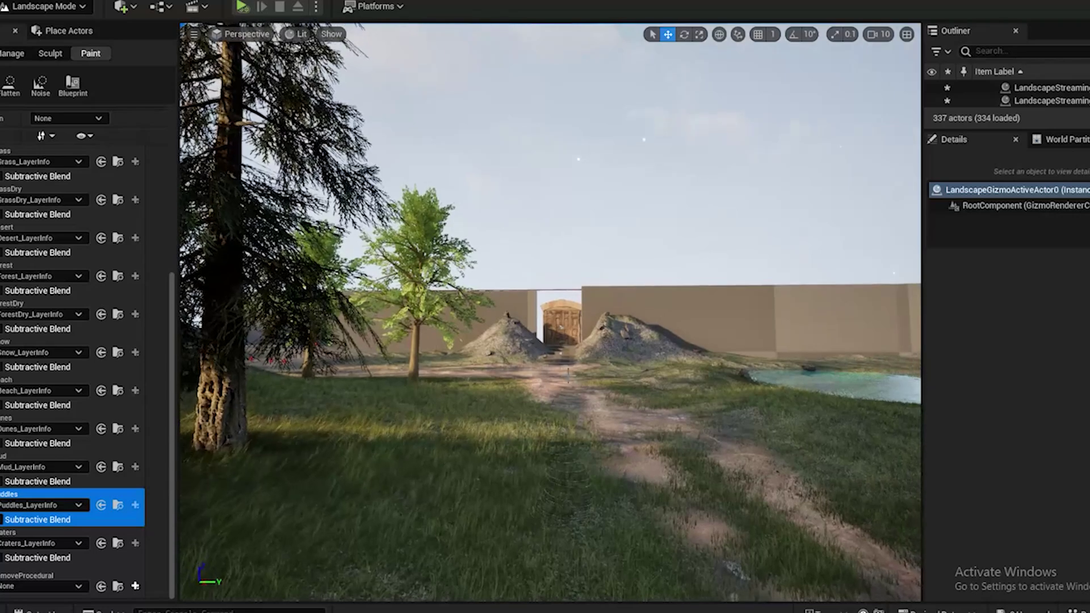
# Leave Landscape Mode for Selection Mode and start a play test from the dirt path in front of the gate
pyautogui.click(47, 7)
pyautogui.click(49, 26)
pyautogui.click(560, 211)
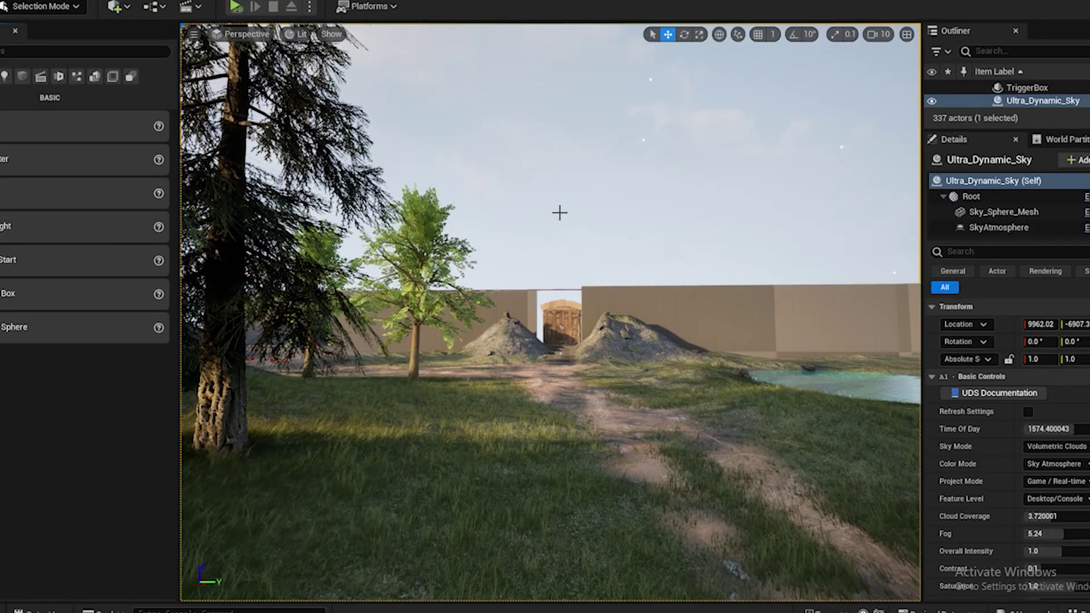
pyautogui.rightClick(618, 376)
pyautogui.click(624, 367)
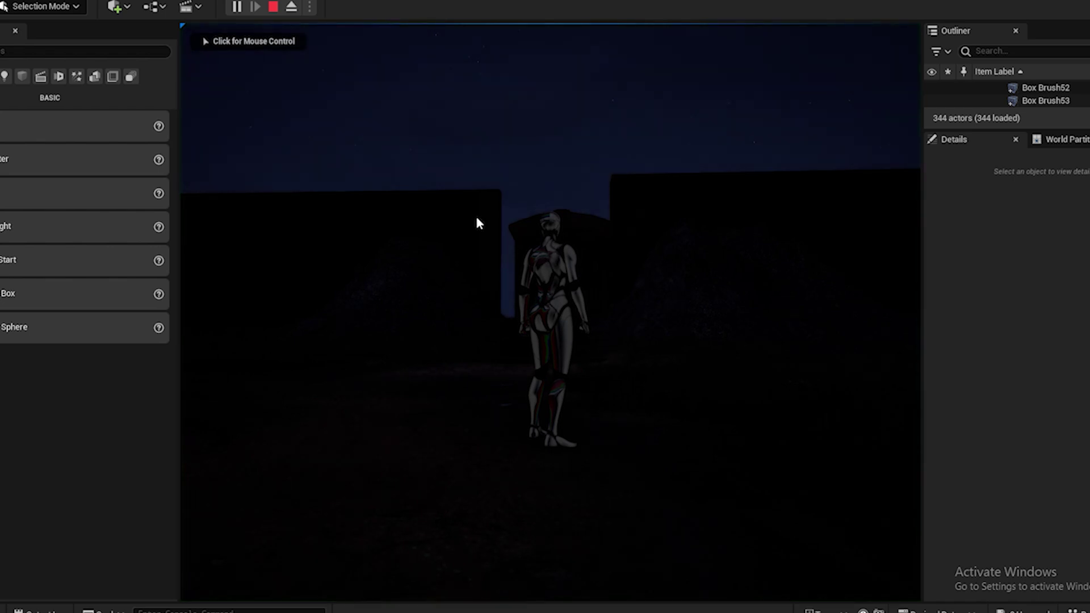
pyautogui.click(598, 134)
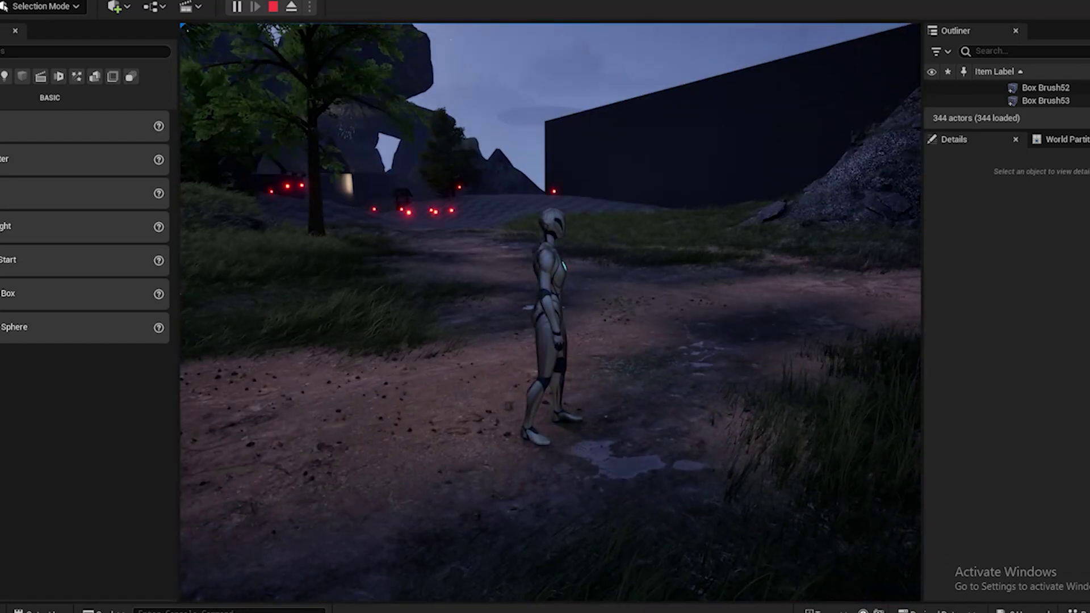
# Run the character through the rocky gully, grass and forest paths to check the landscape at night, and end the play test
pyautogui.press('w')
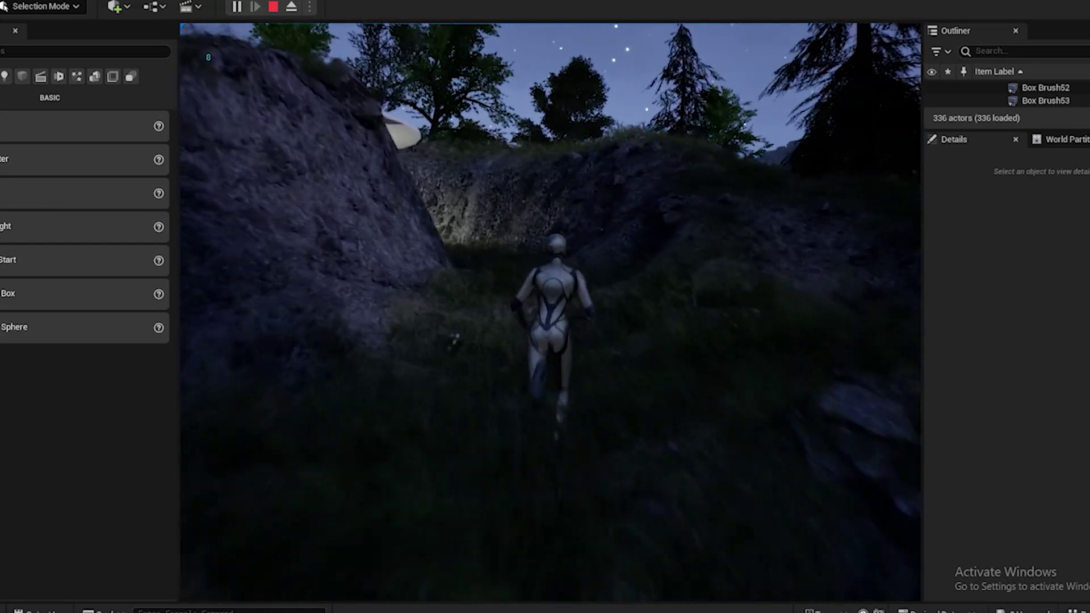
pyautogui.press('w')
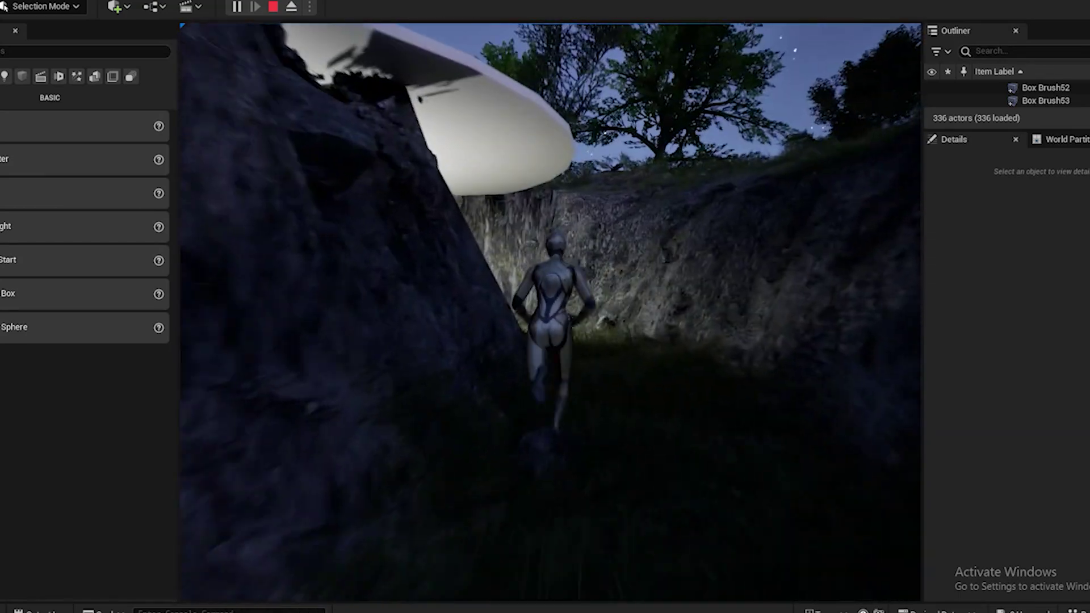
pyautogui.press('w')
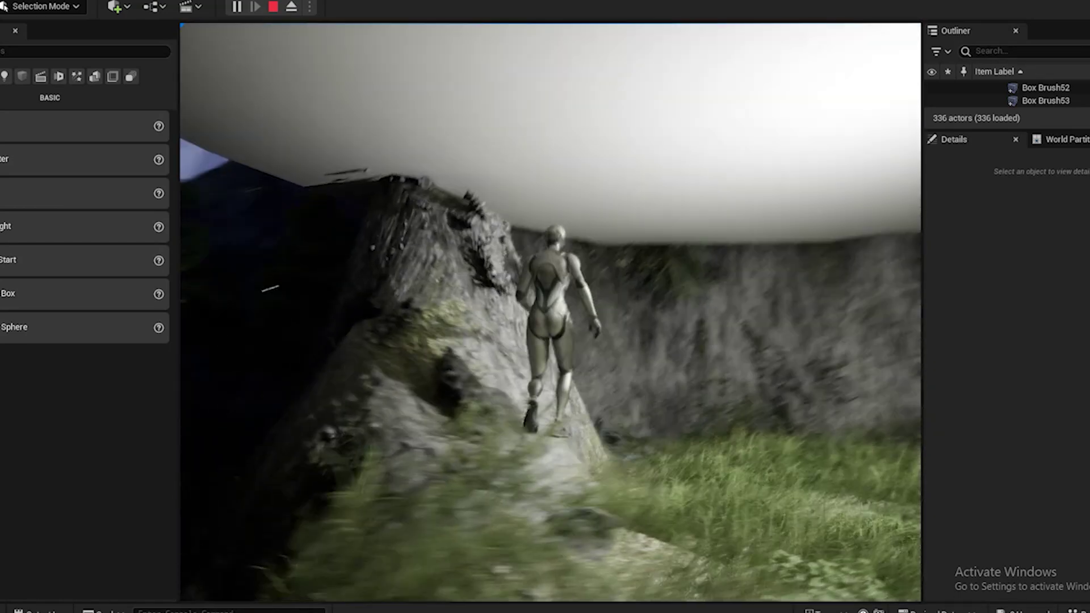
pyautogui.press('w')
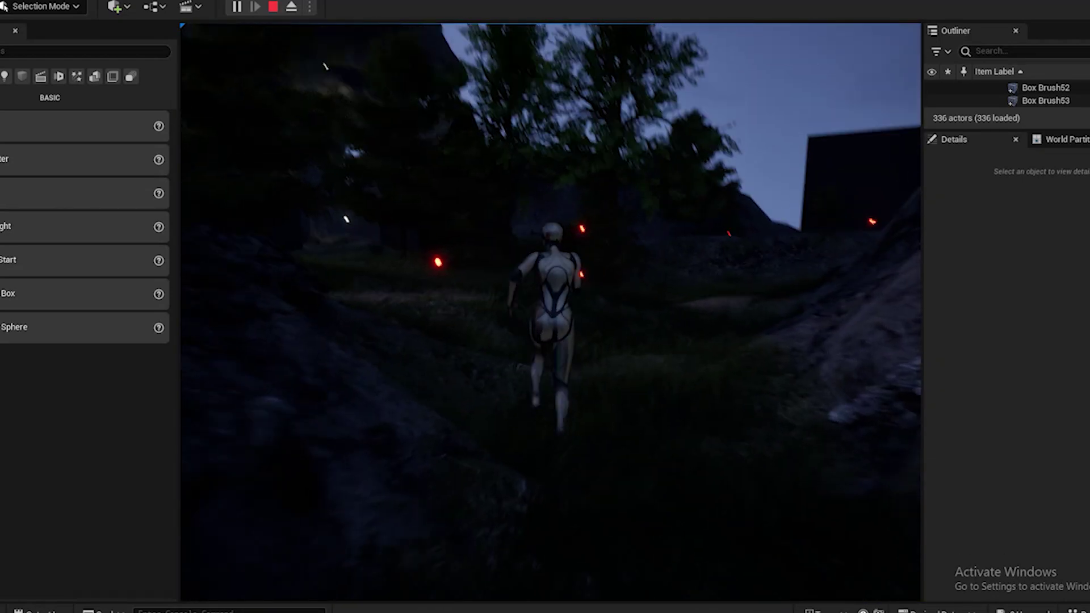
pyautogui.press('w')
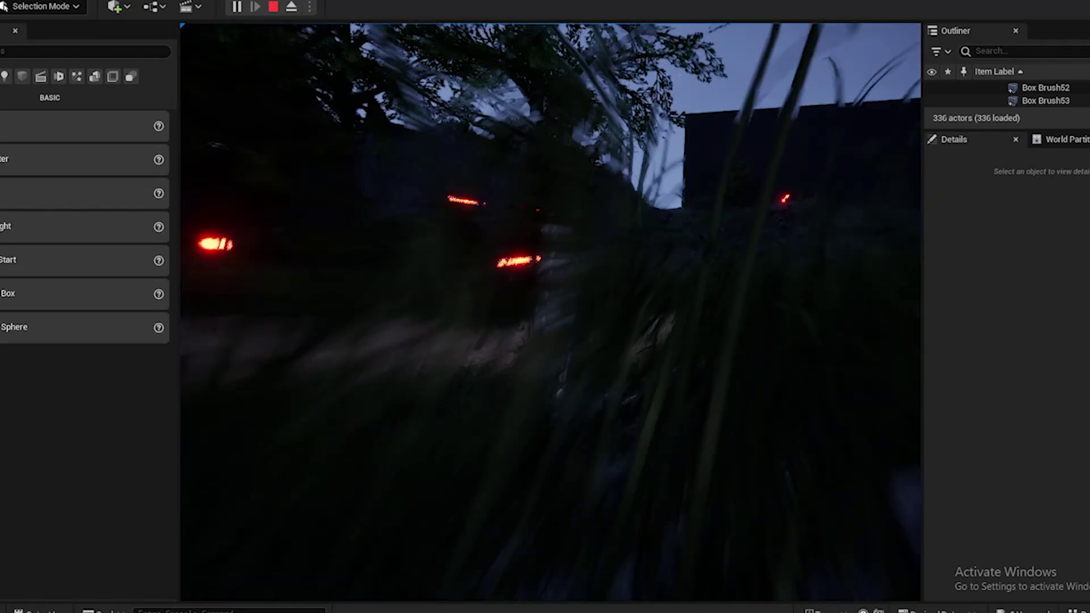
pyautogui.press('w')
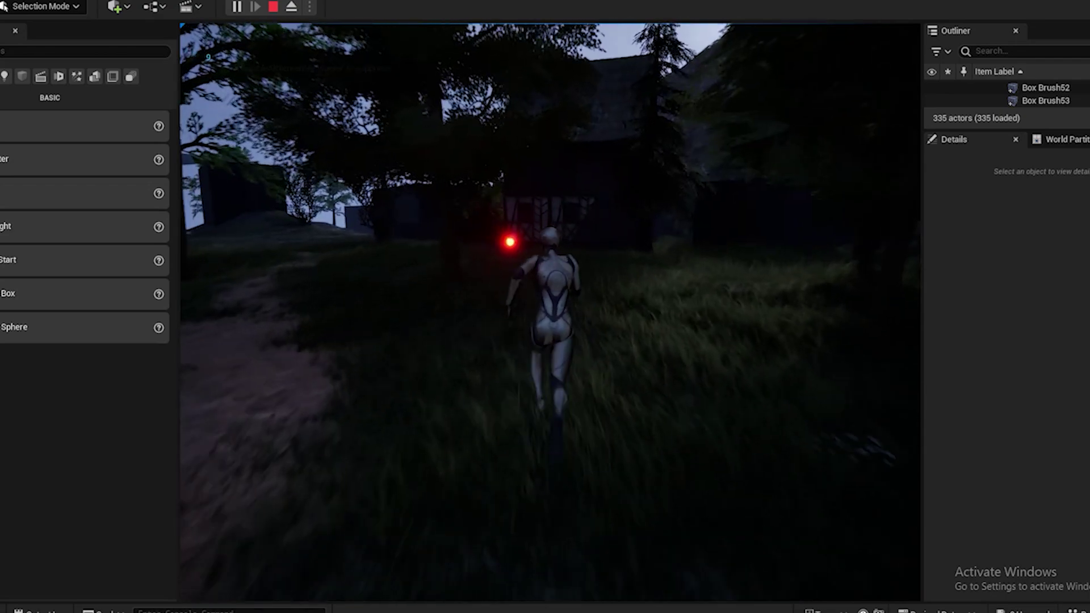
pyautogui.press('w')
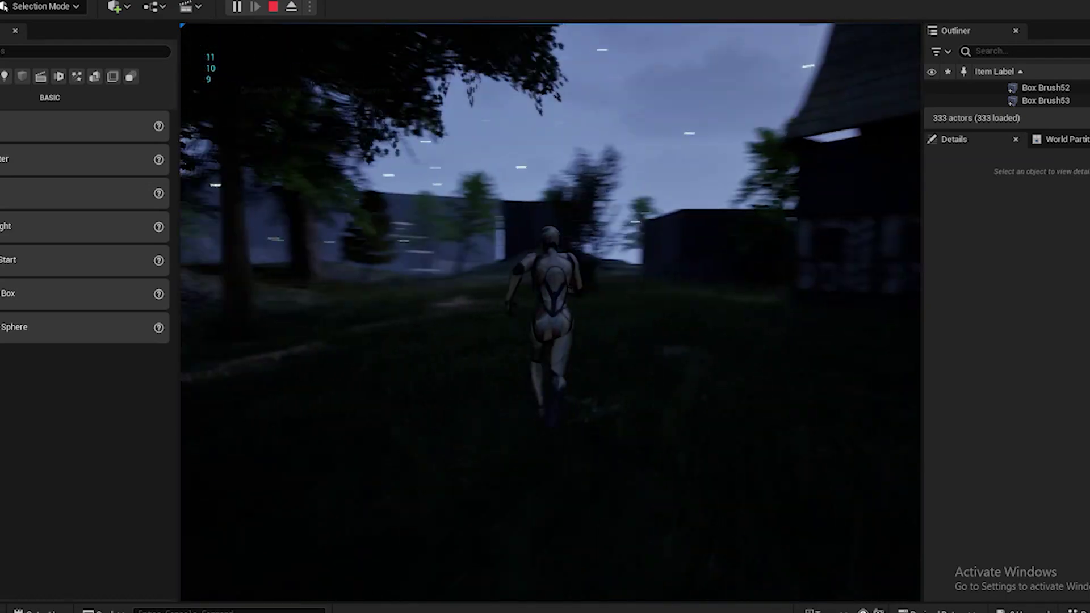
pyautogui.press('w')
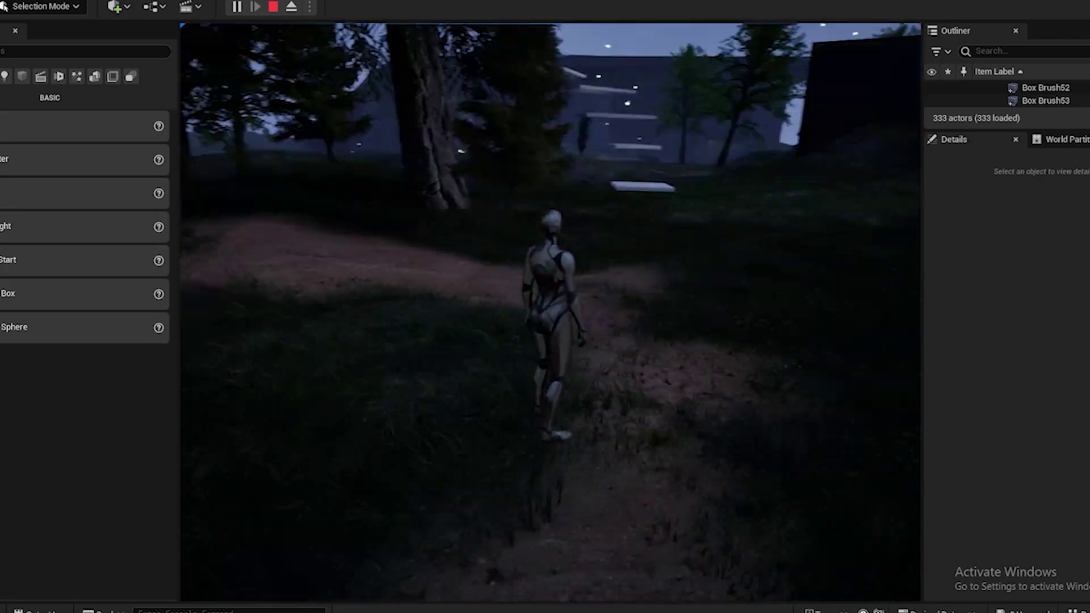
pyautogui.press('Escape')
# Paint a Desert-layer dirt patch at the foot of the white stepping platforms, joining it to the existing path
pyautogui.moveTo(584, 265); pyautogui.dragTo(592, 309, button='right')
pyautogui.press('e')
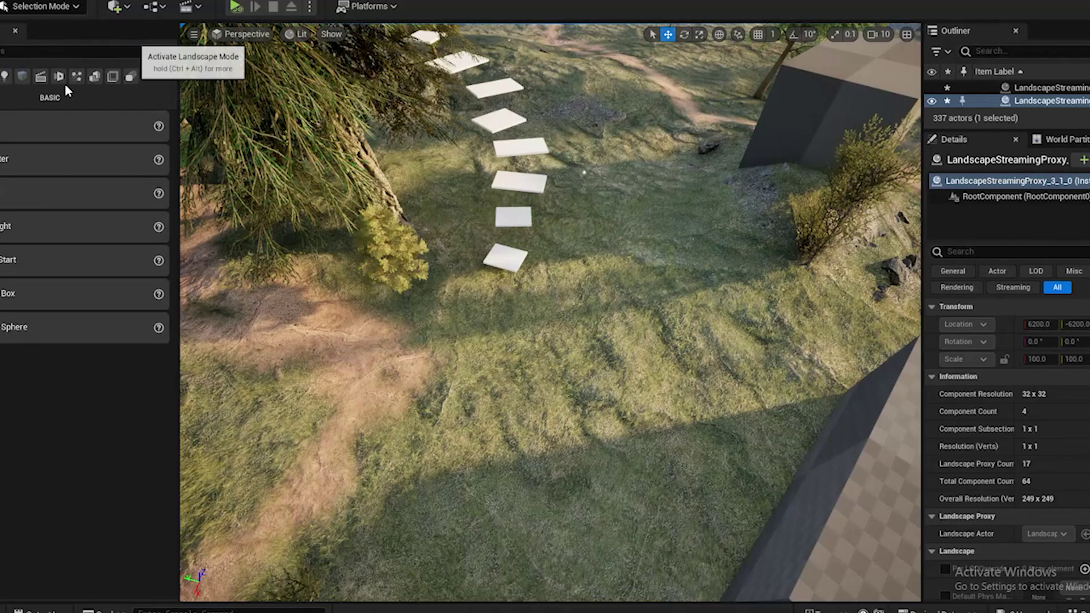
pyautogui.click(106, 77)
pyautogui.click(92, 53)
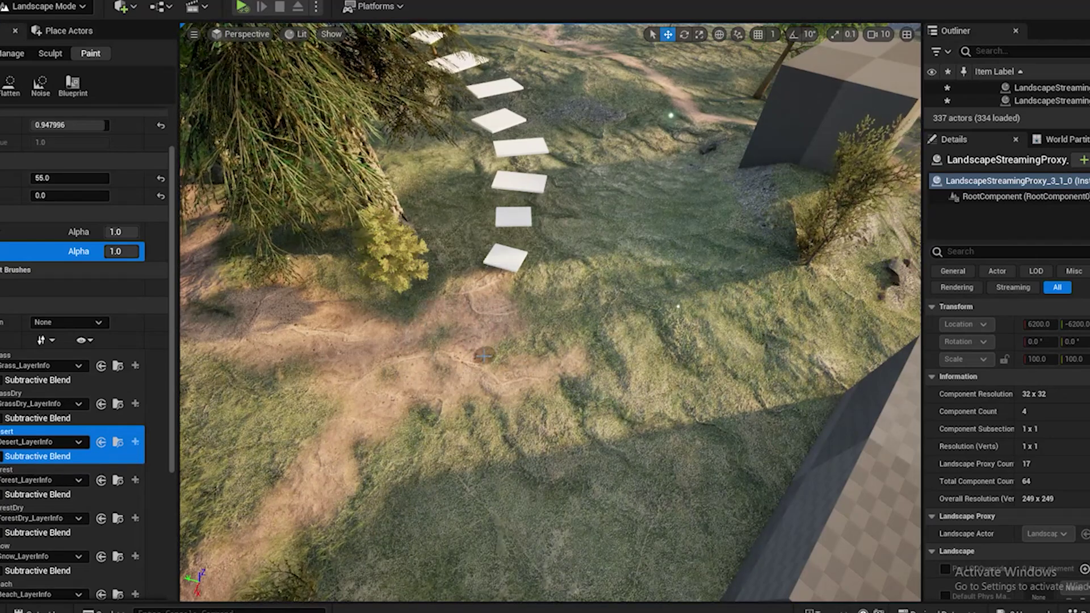
# Paint Desert-layer trails between the grey blocks and alongside the white platforms, connecting them to the distant paths
pyautogui.moveTo(483, 356); pyautogui.dragTo(613, 334, button='right')
pyautogui.moveTo(380, 437)
pyautogui.mouseDown()
pyautogui.moveTo(493, 322)
pyautogui.moveTo(615, 233)
pyautogui.mouseUp()
pyautogui.moveTo(511, 350)
pyautogui.mouseDown(button='right')
pyautogui.moveTo(568, 372)
pyautogui.moveTo(532, 380)
pyautogui.mouseUp(button='right')
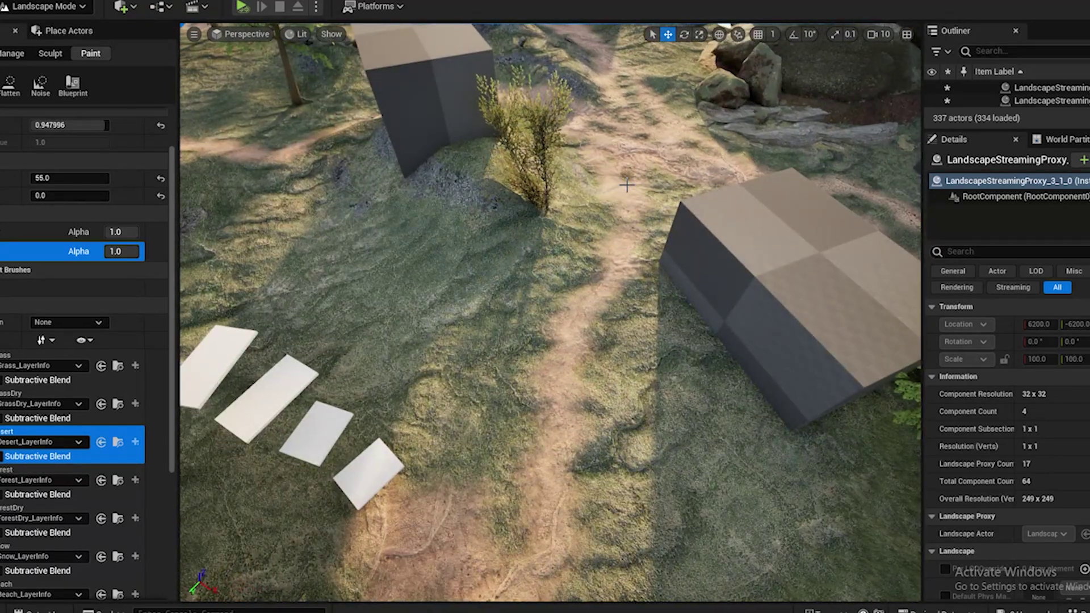
pyautogui.moveTo(538, 415); pyautogui.dragTo(498, 390, button='right')
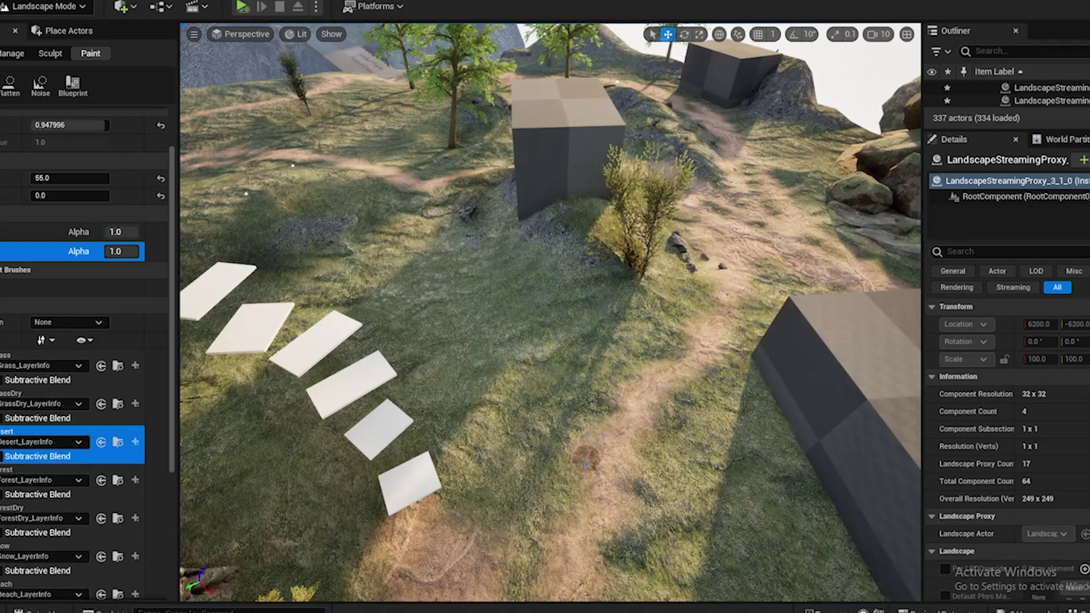
pyautogui.moveTo(584, 463); pyautogui.dragTo(507, 449)
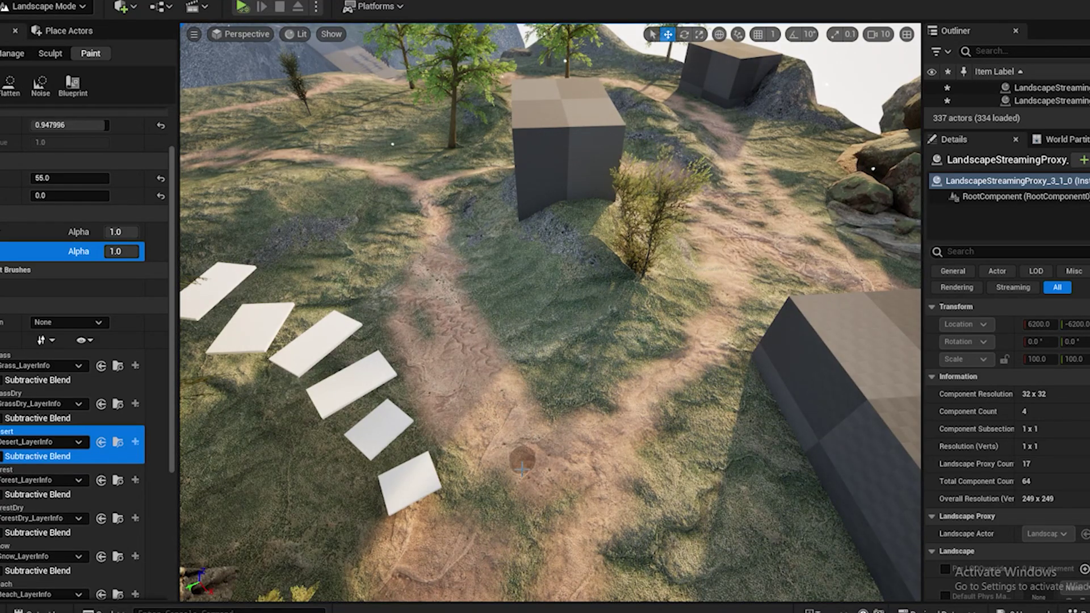
# Examine the grass and the painted dirt trails at ground level and from above, out to the cliff edge
pyautogui.moveTo(522, 466)
pyautogui.mouseDown(button='right')
pyautogui.moveTo(437, 488)
pyautogui.moveTo(346, 473)
pyautogui.moveTo(590, 479)
pyautogui.moveTo(576, 429)
pyautogui.moveTo(559, 433)
pyautogui.moveTo(618, 457)
pyautogui.moveTo(627, 477)
pyautogui.moveTo(619, 448)
pyautogui.moveTo(676, 469)
pyautogui.mouseUp(button='right')
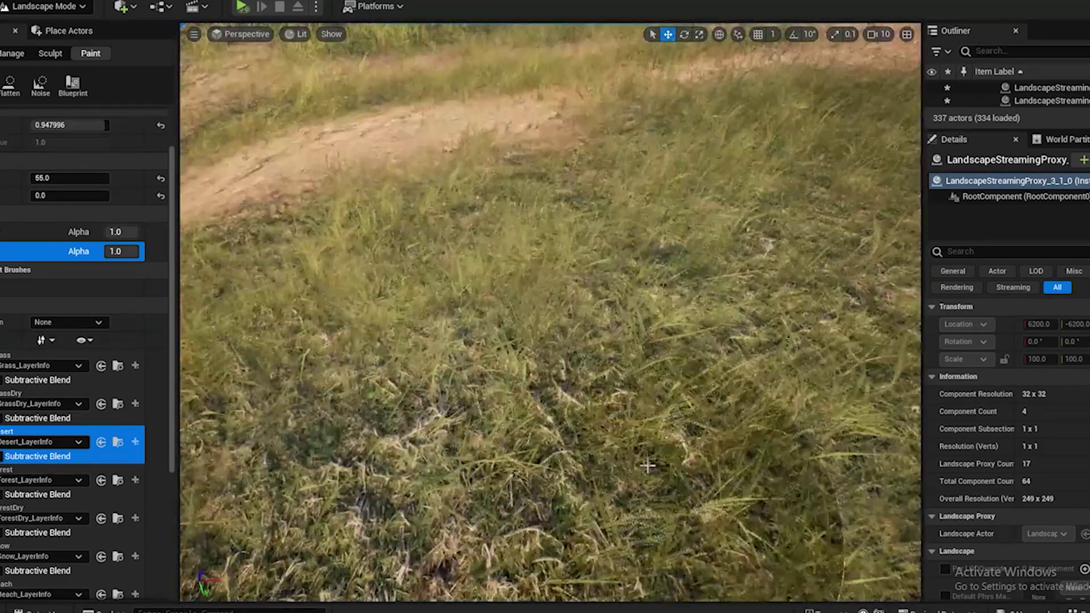
pyautogui.moveTo(648, 465); pyautogui.dragTo(671, 397, button='right')
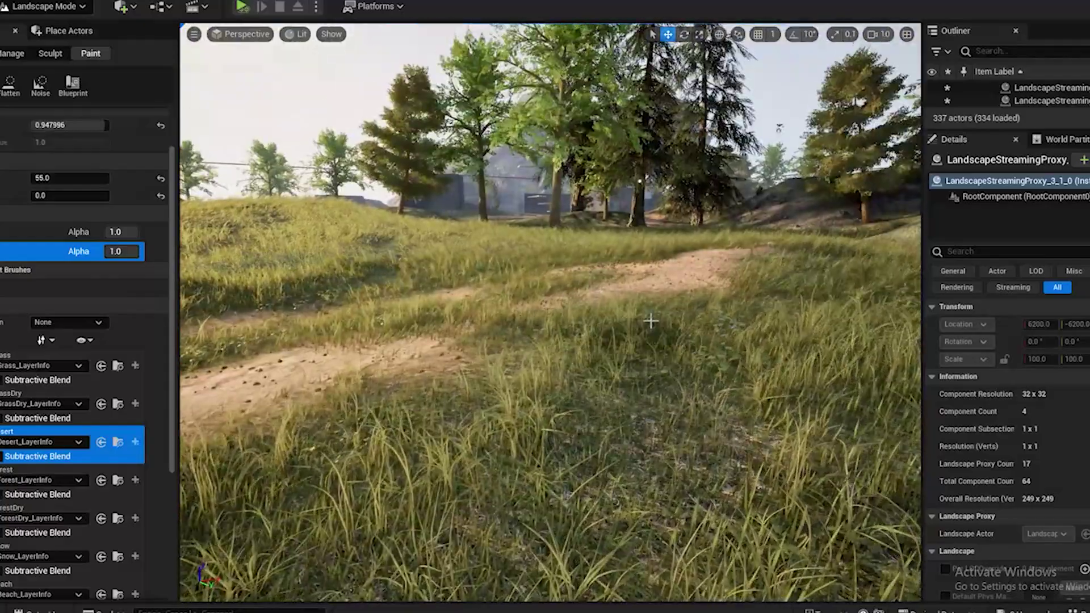
pyautogui.press('w')
pyautogui.moveTo(651, 321)
pyautogui.mouseDown(button='right')
pyautogui.moveTo(703, 324)
pyautogui.moveTo(621, 332)
pyautogui.mouseUp(button='right')
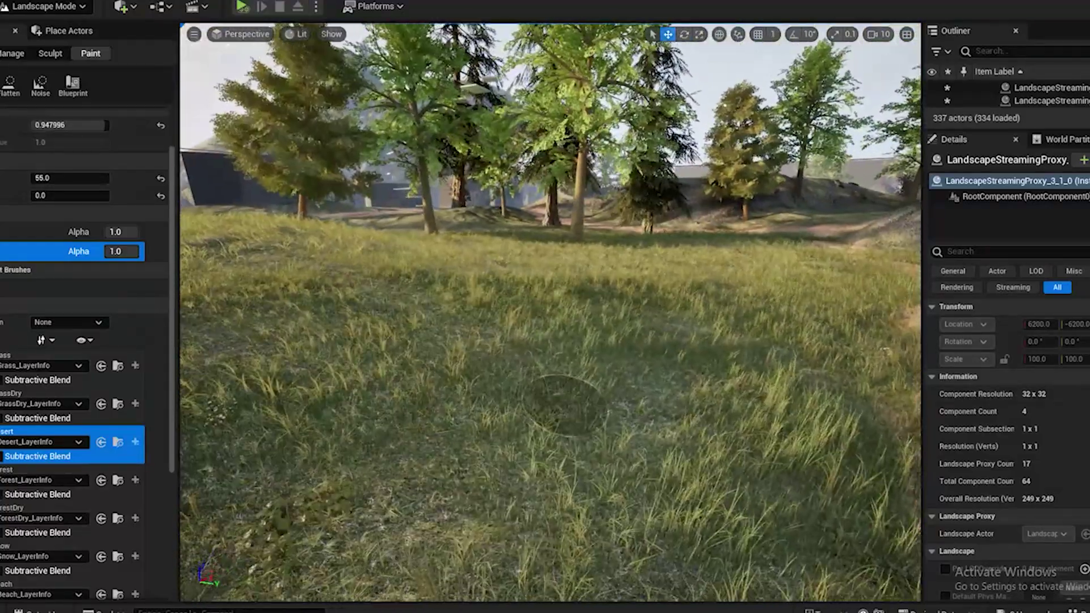
pyautogui.moveTo(564, 406); pyautogui.dragTo(588, 468, button='right')
pyautogui.press('s')
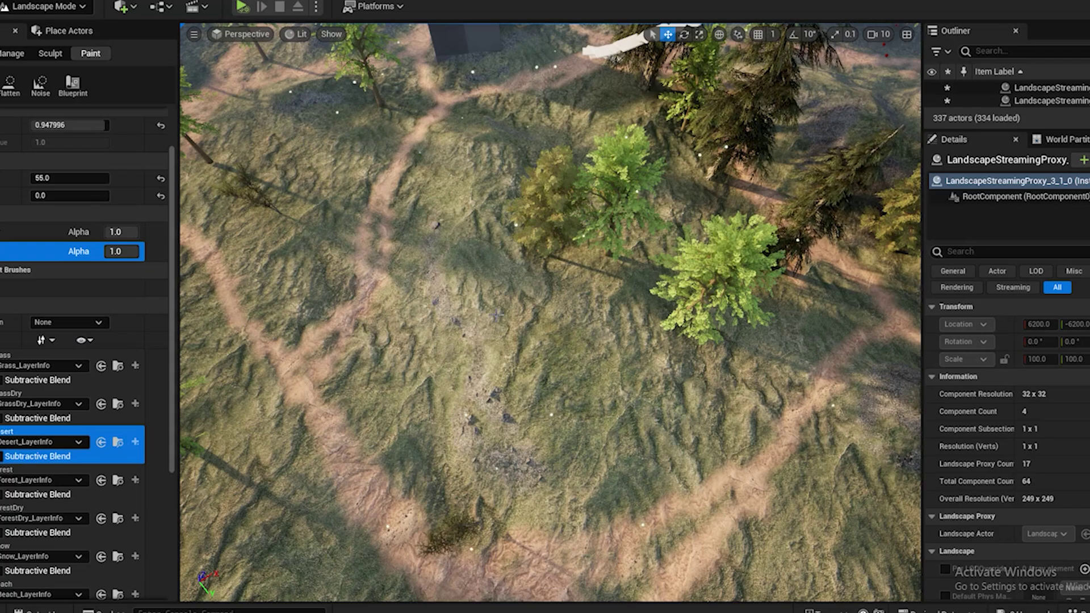
pyautogui.press('s')
pyautogui.moveTo(538, 403)
pyautogui.mouseDown(button='right')
pyautogui.moveTo(533, 323)
pyautogui.moveTo(528, 426)
pyautogui.moveTo(477, 448)
pyautogui.moveTo(522, 403)
pyautogui.mouseUp(button='right')
pyautogui.press('w')
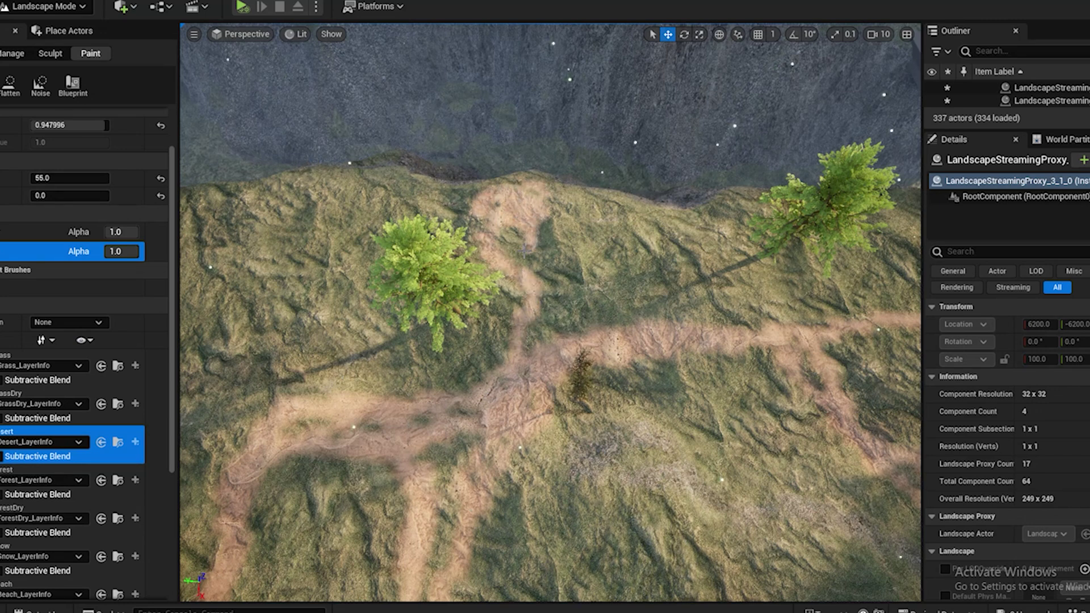
# Paint the Desert layer around the near end of the bridge and smooth its blend into the surrounding path
pyautogui.moveTo(532, 363)
pyautogui.mouseDown(button='right')
pyautogui.moveTo(551, 307)
pyautogui.moveTo(542, 360)
pyautogui.moveTo(594, 348)
pyautogui.moveTo(596, 357)
pyautogui.moveTo(576, 357)
pyautogui.moveTo(596, 353)
pyautogui.moveTo(585, 357)
pyautogui.moveTo(588, 374)
pyautogui.moveTo(642, 278)
pyautogui.mouseUp(button='right')
pyautogui.press('w')
pyautogui.press('w')
pyautogui.press('w')
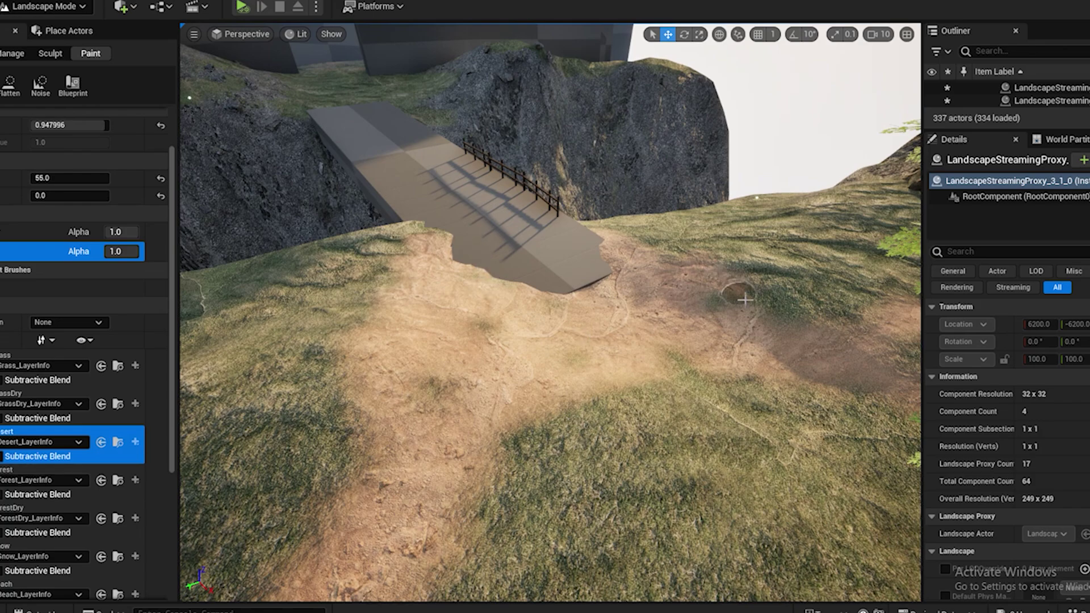
pyautogui.moveTo(528, 425); pyautogui.dragTo(613, 419, button='right')
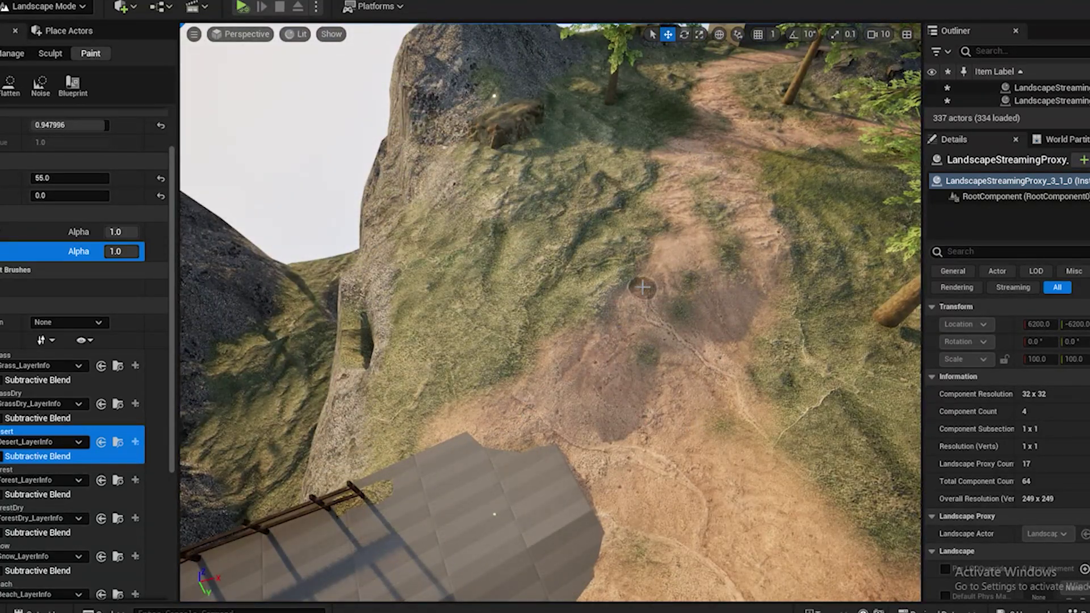
pyautogui.moveTo(555, 484); pyautogui.dragTo(561, 468, button='right')
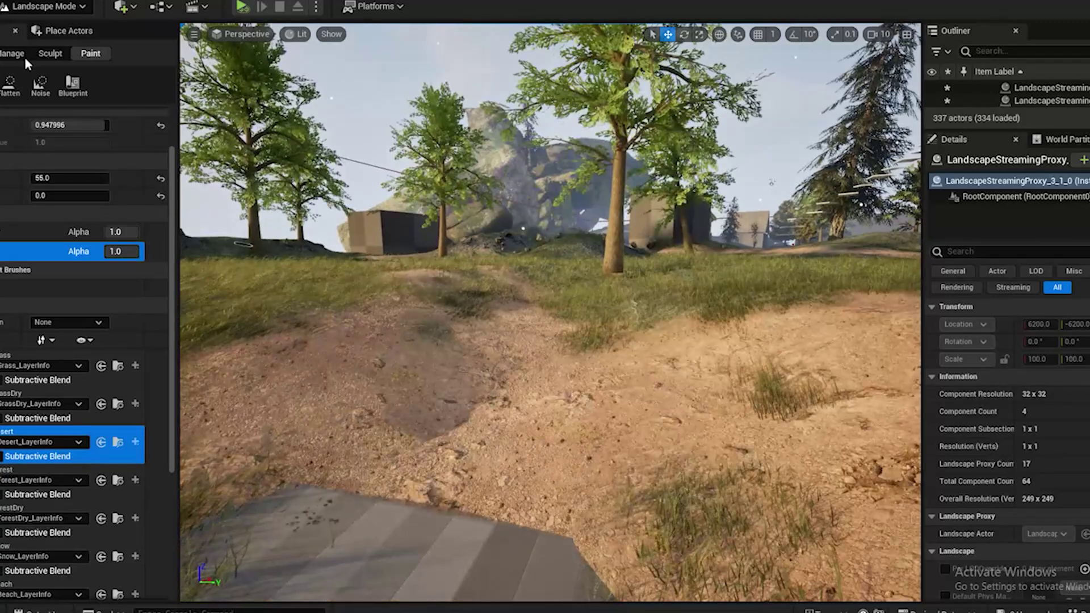
pyautogui.moveTo(522, 425); pyautogui.dragTo(578, 461)
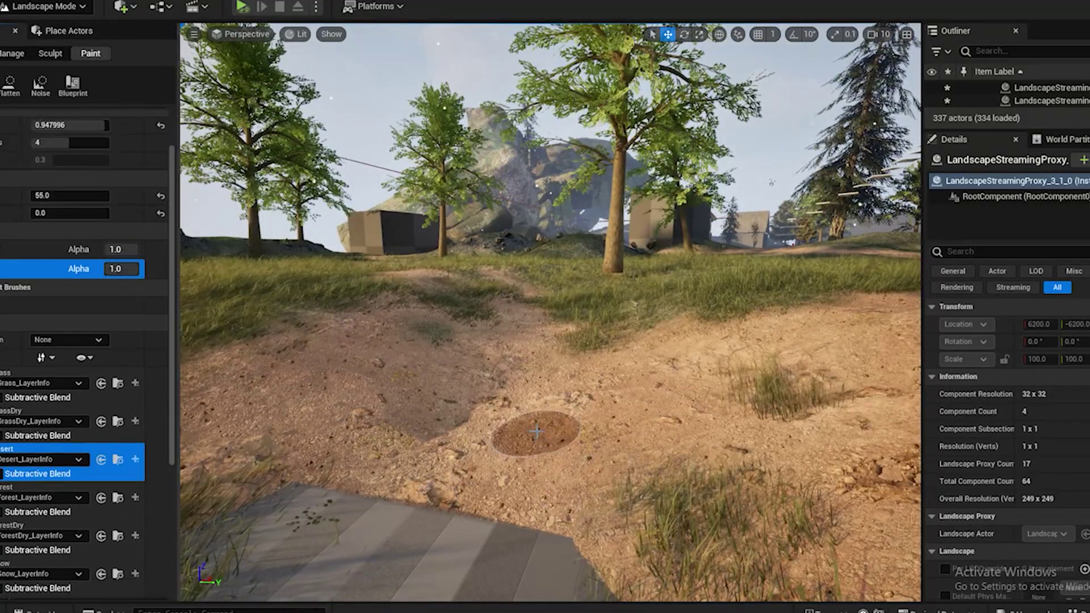
# Smooth the terrain height where the dirt path meets the bridge using the Smooth sculpting tool
pyautogui.click(40, 55)
pyautogui.click(9, 86)
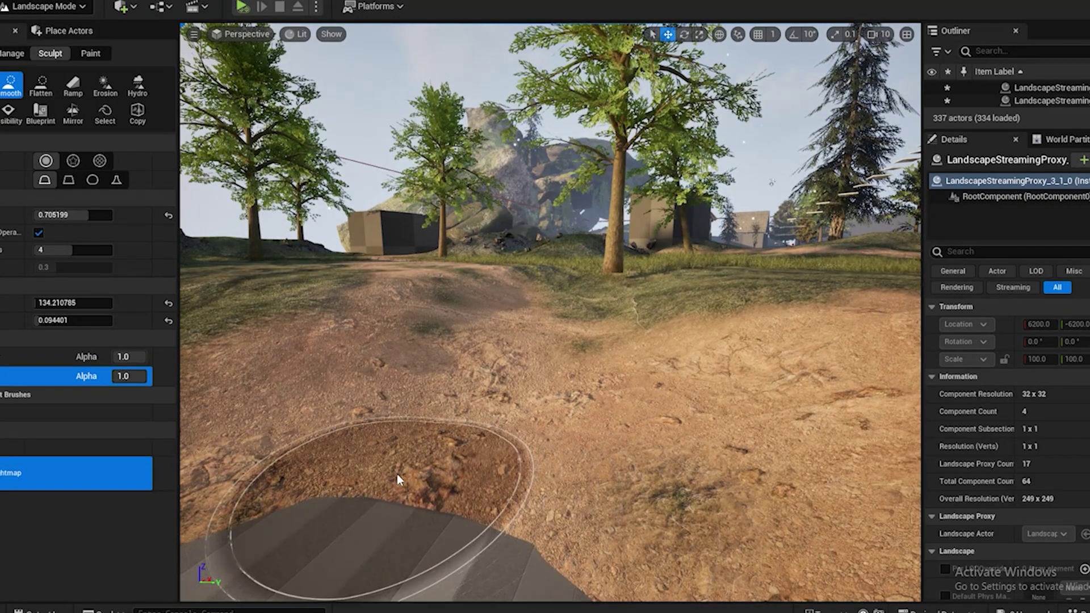
pyautogui.moveTo(397, 474); pyautogui.dragTo(547, 252, button='right')
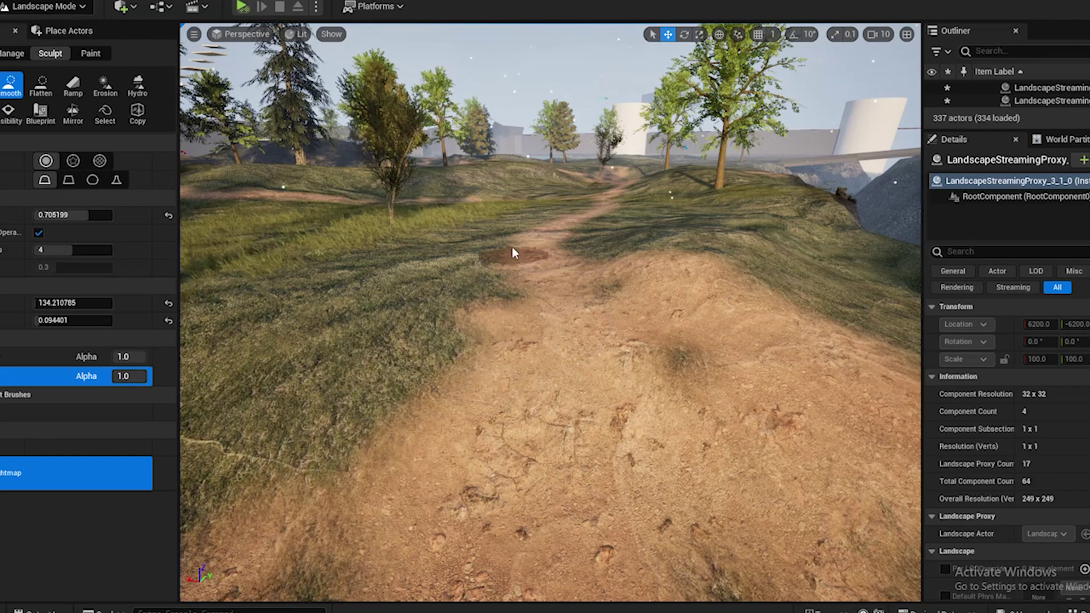
pyautogui.moveTo(665, 523)
pyautogui.mouseDown(button='right')
pyautogui.moveTo(442, 505)
pyautogui.moveTo(738, 545)
pyautogui.mouseUp(button='right')
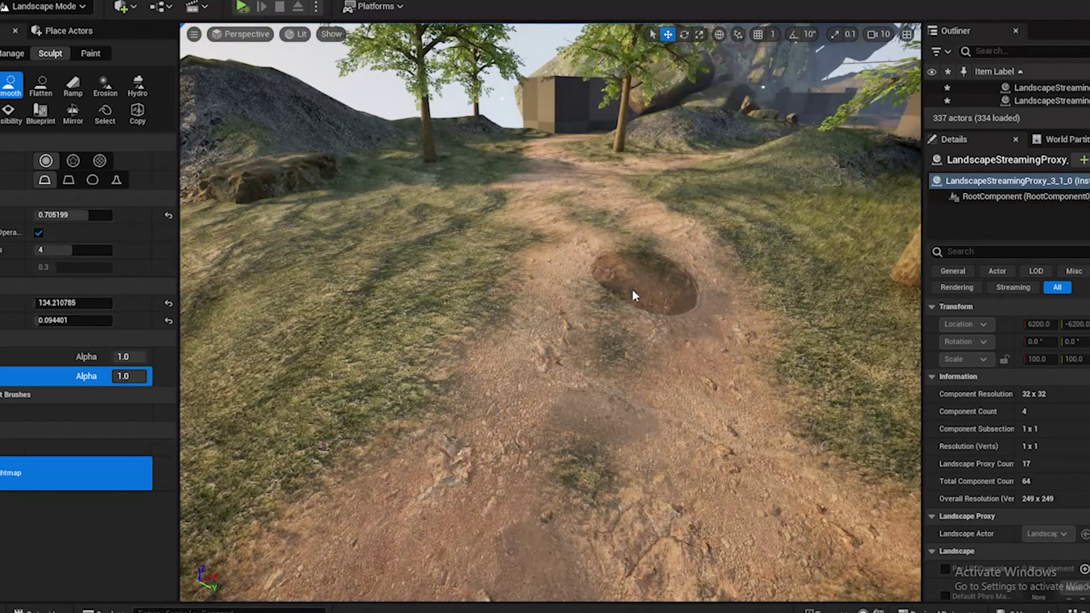
# Flatten the bumpy dirt trail from the bridge end to the fork near the trees with the Flatten sculpting tool
pyautogui.click(40, 85)
pyautogui.moveTo(539, 477)
pyautogui.mouseDown()
pyautogui.moveTo(513, 163)
pyautogui.moveTo(452, 479)
pyautogui.moveTo(533, 429)
pyautogui.moveTo(554, 201)
pyautogui.mouseUp()
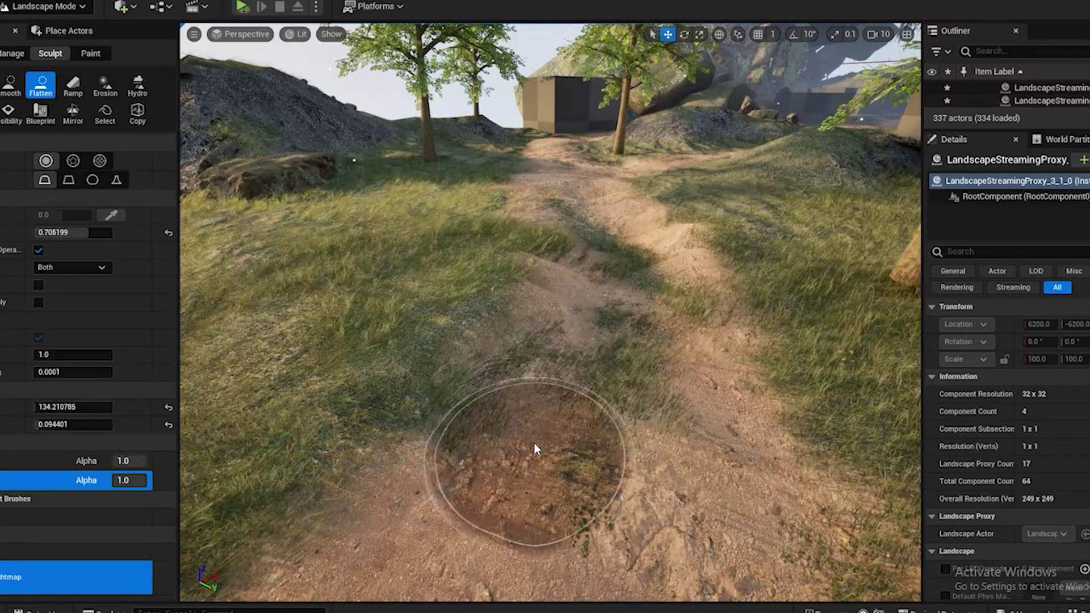
pyautogui.moveTo(535, 445); pyautogui.dragTo(554, 182)
pyautogui.moveTo(554, 187)
pyautogui.mouseDown(button='right')
pyautogui.moveTo(641, 244)
pyautogui.moveTo(633, 263)
pyautogui.mouseUp(button='right')
pyautogui.moveTo(540, 420); pyautogui.dragTo(361, 225)
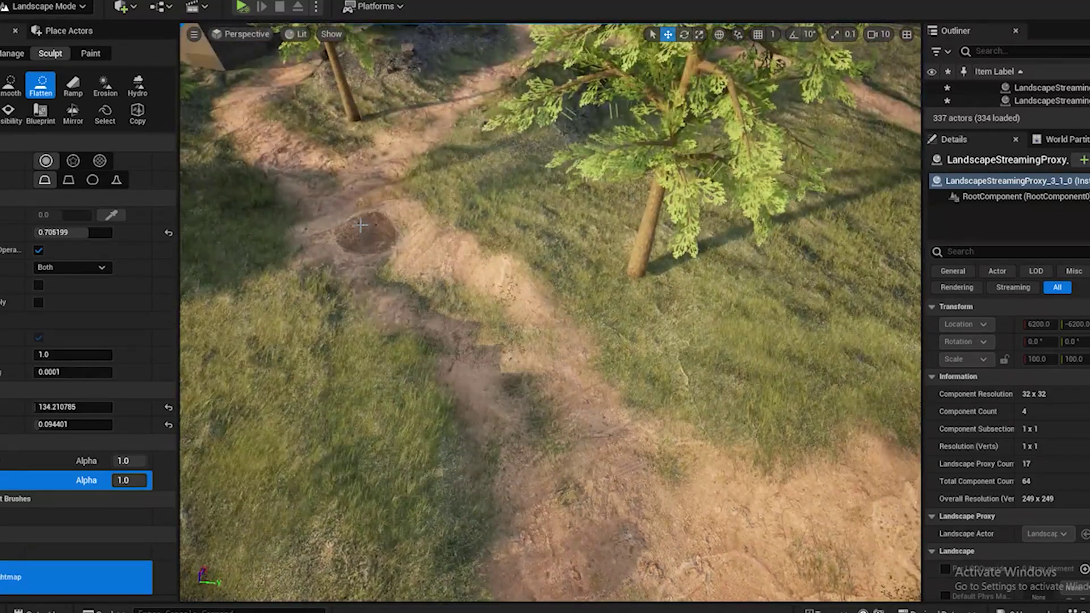
pyautogui.moveTo(360, 184); pyautogui.dragTo(606, 442)
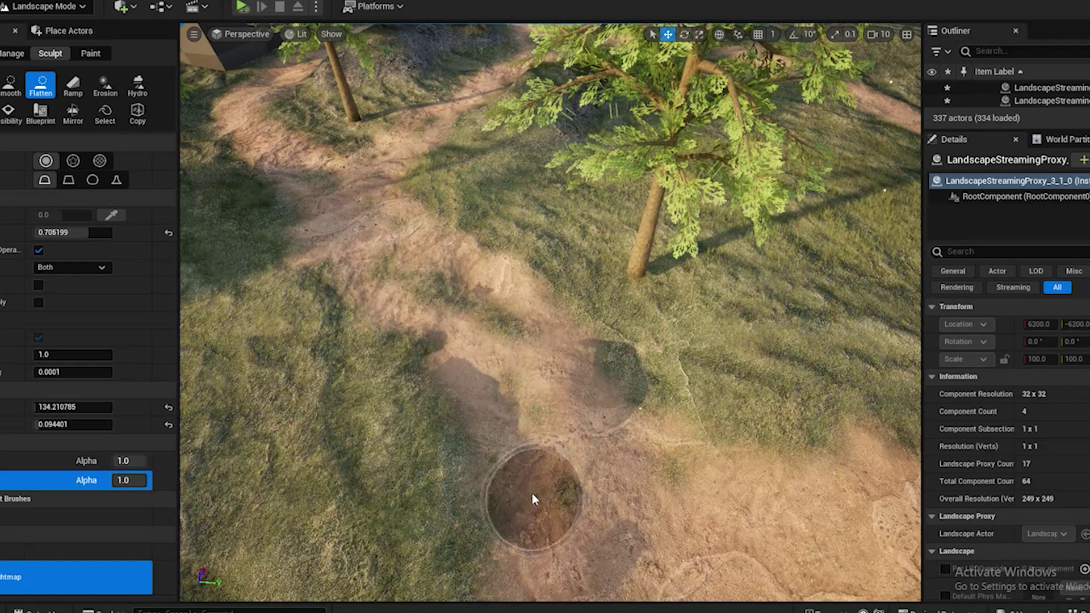
pyautogui.moveTo(555, 407)
pyautogui.mouseDown(button='right')
pyautogui.moveTo(548, 272)
pyautogui.moveTo(557, 304)
pyautogui.mouseUp(button='right')
# Smooth the ridges of the flattened trail near the bridge with the Smooth tool, adjusting the brush size
pyautogui.click(10, 85)
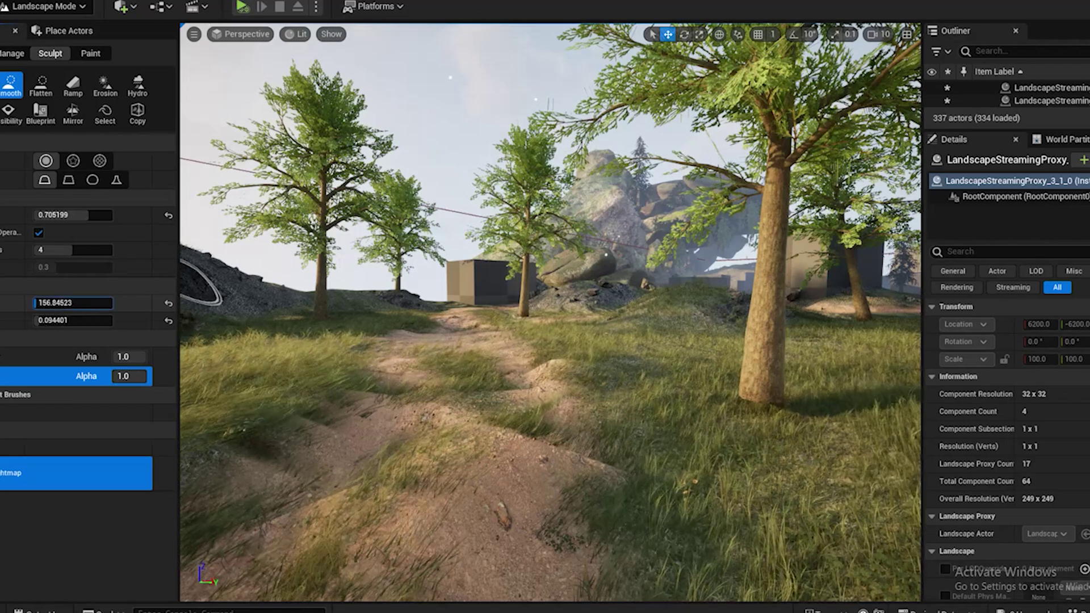
pyautogui.moveTo(442, 346)
pyautogui.mouseDown()
pyautogui.moveTo(569, 476)
pyautogui.moveTo(562, 438)
pyautogui.mouseUp()
pyautogui.moveTo(562, 438)
pyautogui.mouseDown(button='right')
pyautogui.moveTo(596, 459)
pyautogui.moveTo(653, 391)
pyautogui.mouseUp(button='right')
pyautogui.scroll(-9, 769, 513)
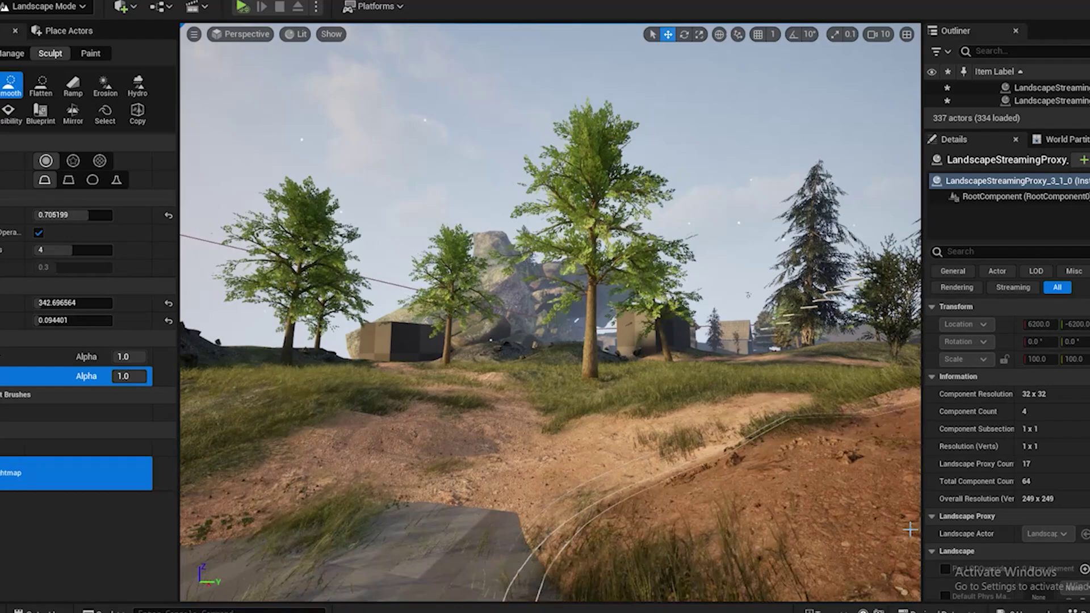
pyautogui.moveTo(731, 497)
pyautogui.mouseDown(button='right')
pyautogui.moveTo(665, 521)
pyautogui.moveTo(630, 511)
pyautogui.moveTo(786, 540)
pyautogui.mouseUp(button='right')
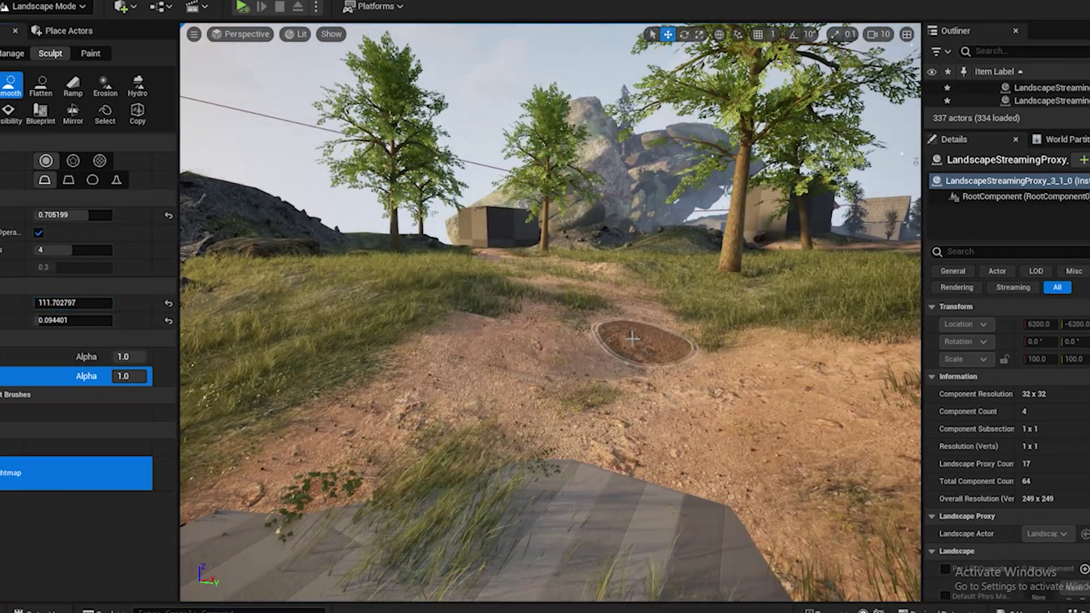
# Smooth the dirt trail from the bridge end to the fork with the Smooth sculpting tool
pyautogui.moveTo(632, 339)
pyautogui.mouseDown()
pyautogui.moveTo(512, 337)
pyautogui.moveTo(579, 374)
pyautogui.moveTo(489, 465)
pyautogui.mouseUp()
pyautogui.moveTo(499, 482); pyautogui.dragTo(562, 454, button='right')
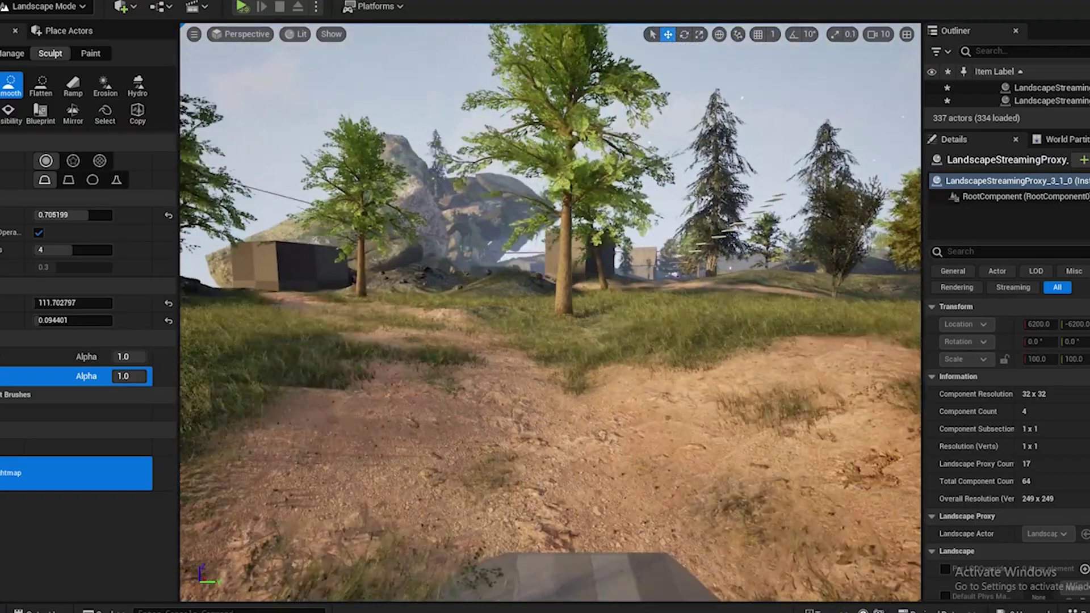
pyautogui.press('s')
pyautogui.moveTo(708, 507); pyautogui.dragTo(708, 507, button='right')
pyautogui.press('w')
pyautogui.press('s')
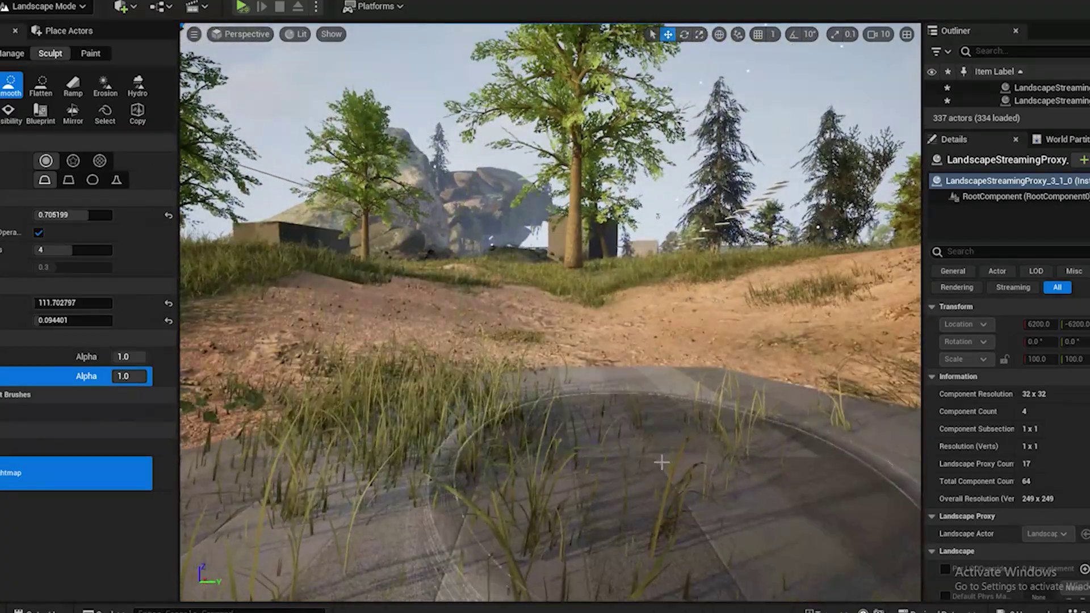
pyautogui.moveTo(661, 463)
pyautogui.mouseDown(button='right')
pyautogui.moveTo(647, 471)
pyautogui.moveTo(656, 487)
pyautogui.mouseUp(button='right')
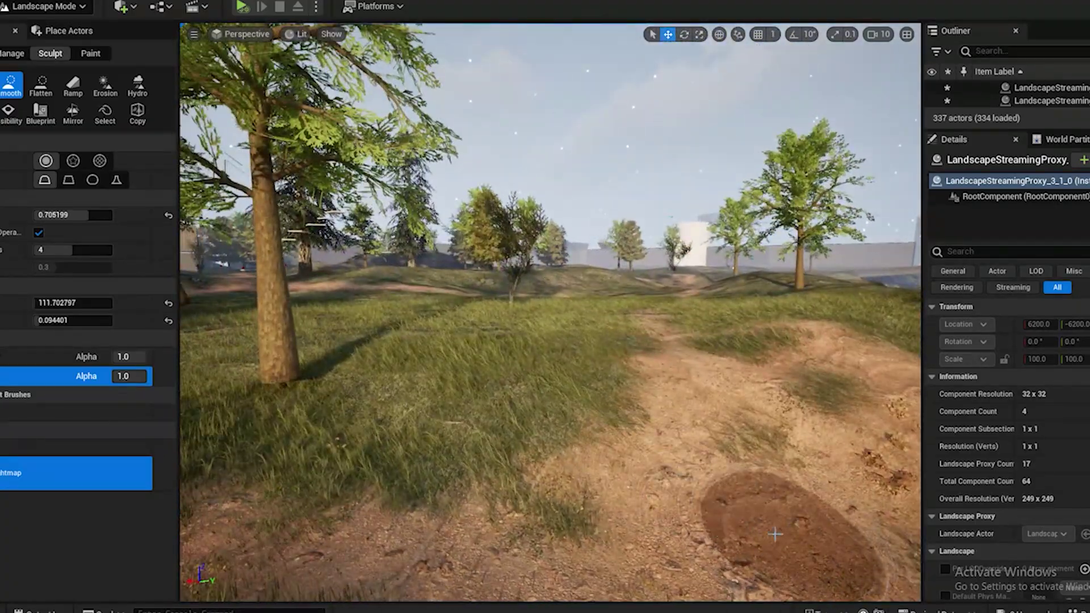
pyautogui.moveTo(775, 534); pyautogui.dragTo(727, 442)
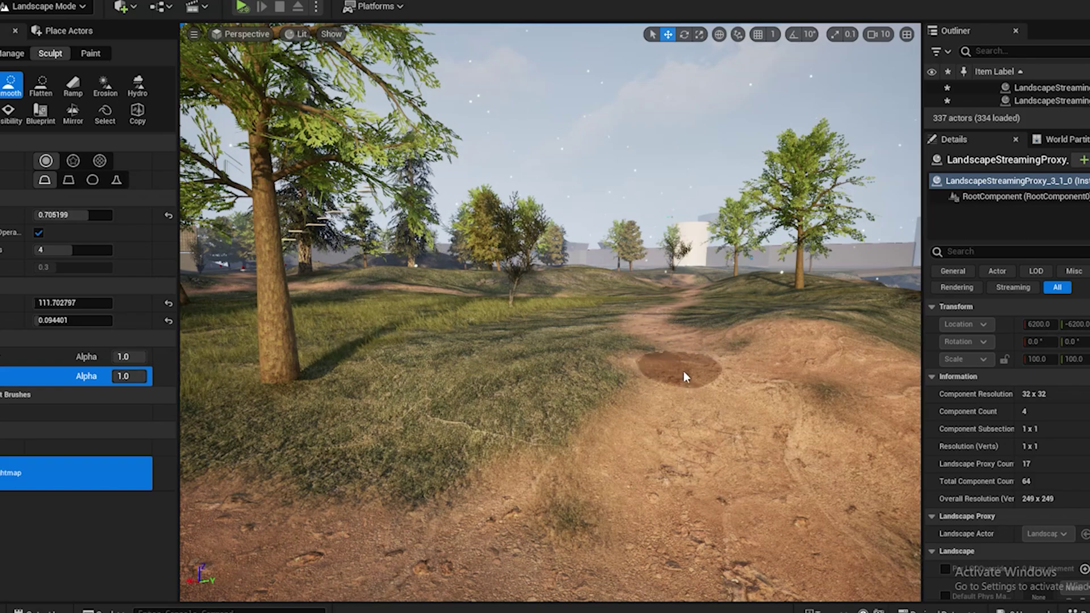
pyautogui.moveTo(698, 471); pyautogui.dragTo(636, 493, button='right')
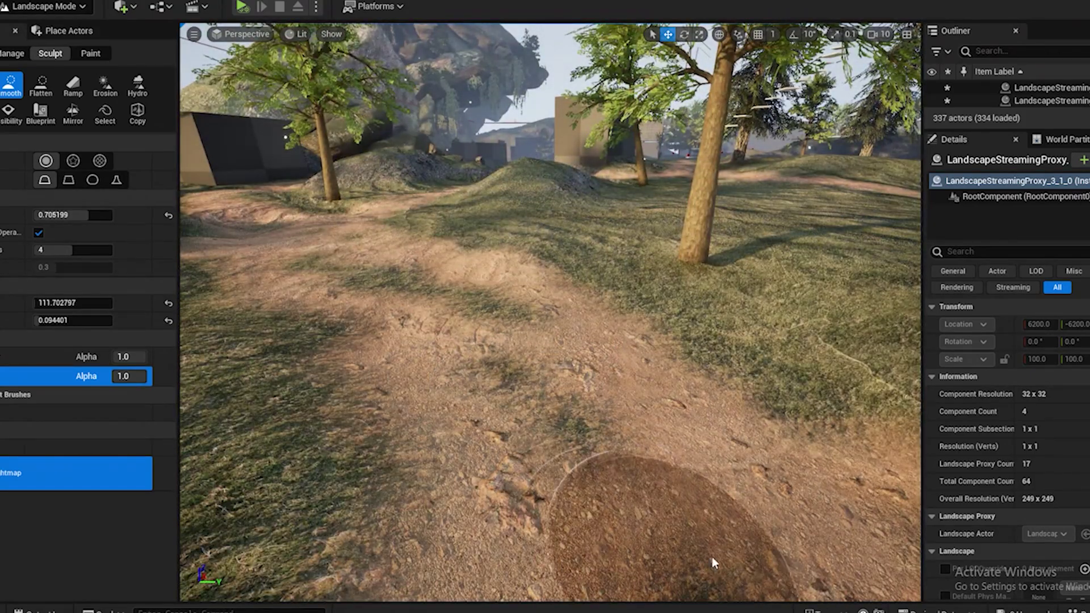
# Reshape the grassy bank beside the fork with the Sculpt tool and smooth it into the trail
pyautogui.moveTo(814, 481); pyautogui.dragTo(806, 463, button='right')
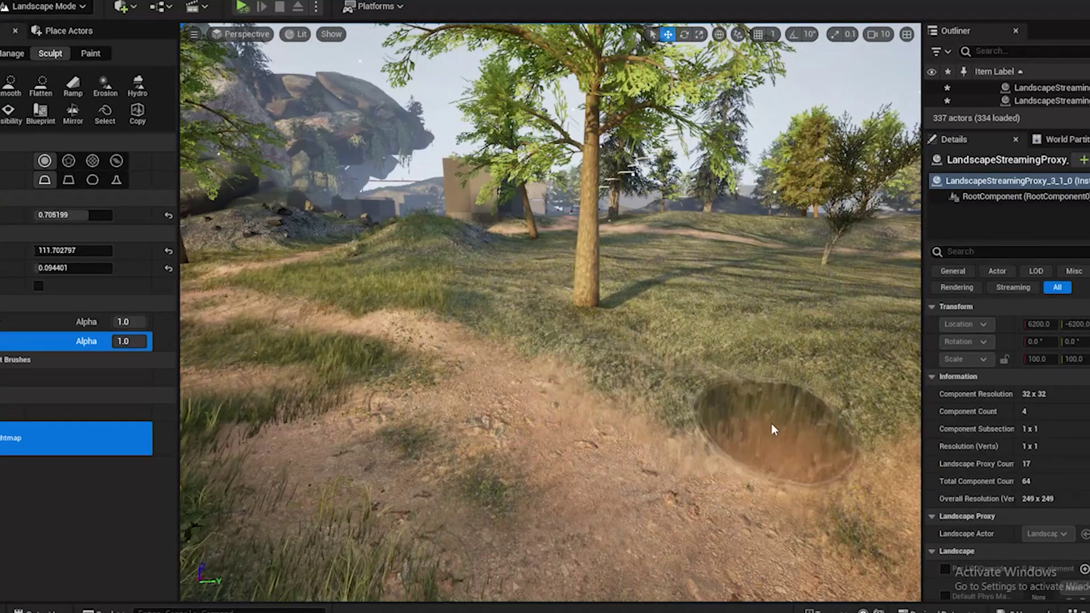
pyautogui.moveTo(772, 430); pyautogui.dragTo(608, 417)
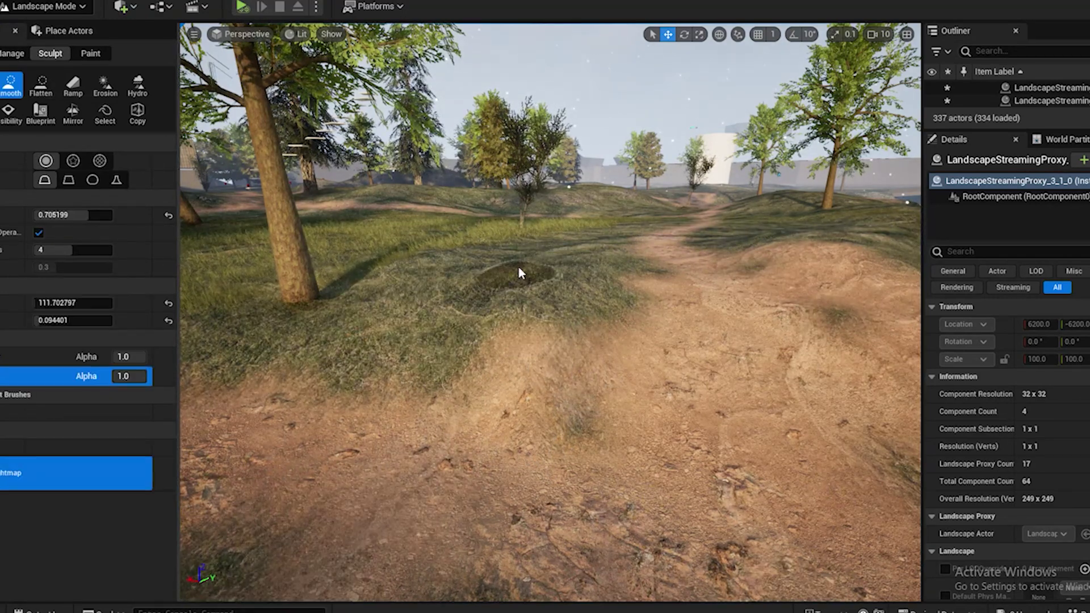
pyautogui.moveTo(528, 375); pyautogui.dragTo(418, 369, button='right')
# Shape the ground around the tree at the fork with the Flatten and Sculpt tools at a brush size of 248.683624
pyautogui.click(38, 85)
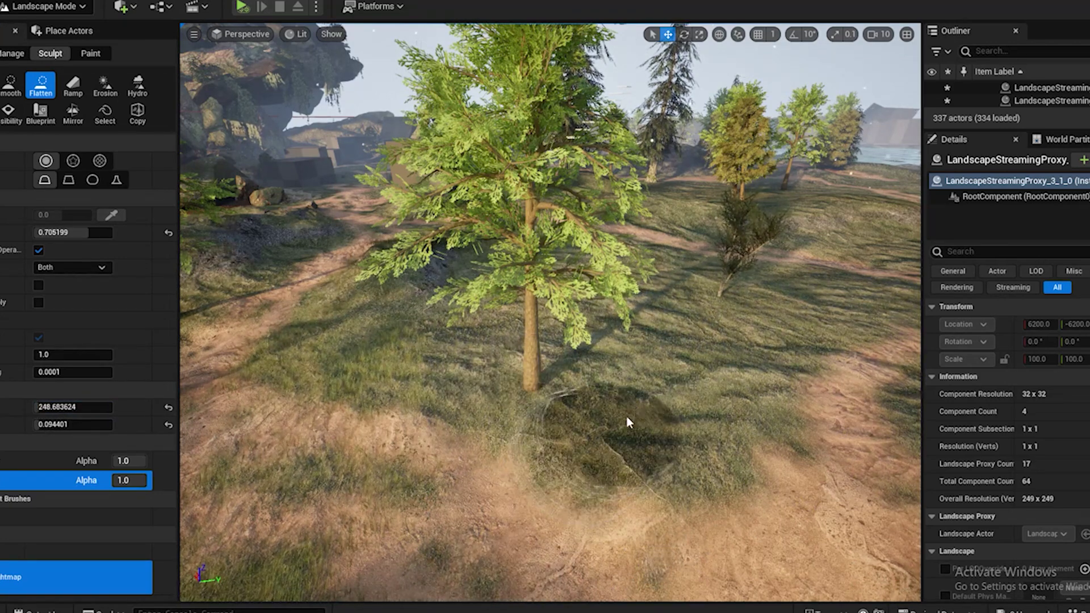
pyautogui.moveTo(559, 454); pyautogui.dragTo(576, 428, button='right')
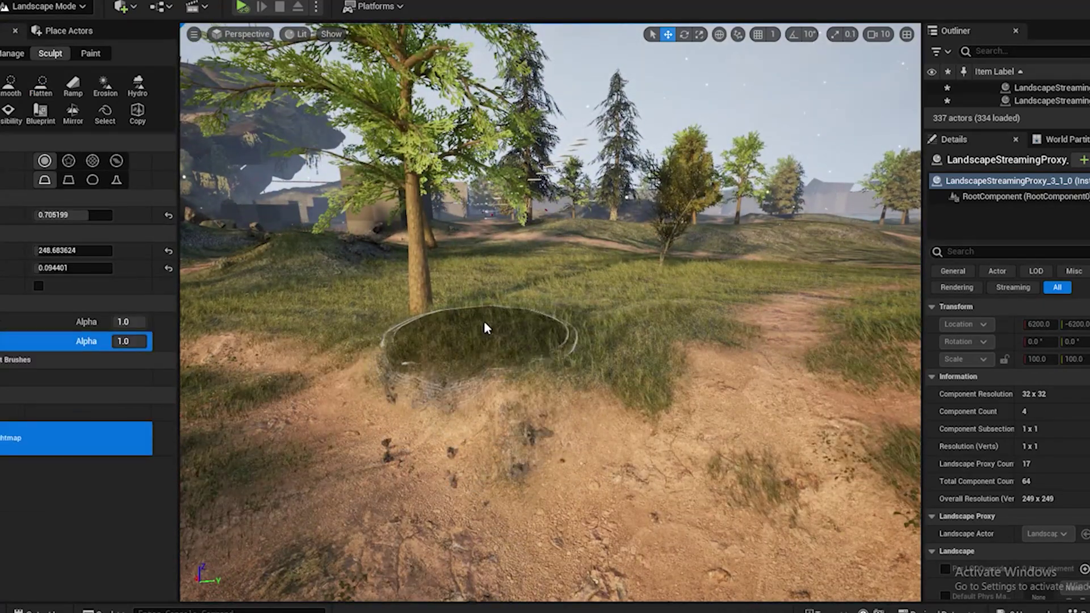
pyautogui.moveTo(528, 408); pyautogui.dragTo(545, 391, button='right')
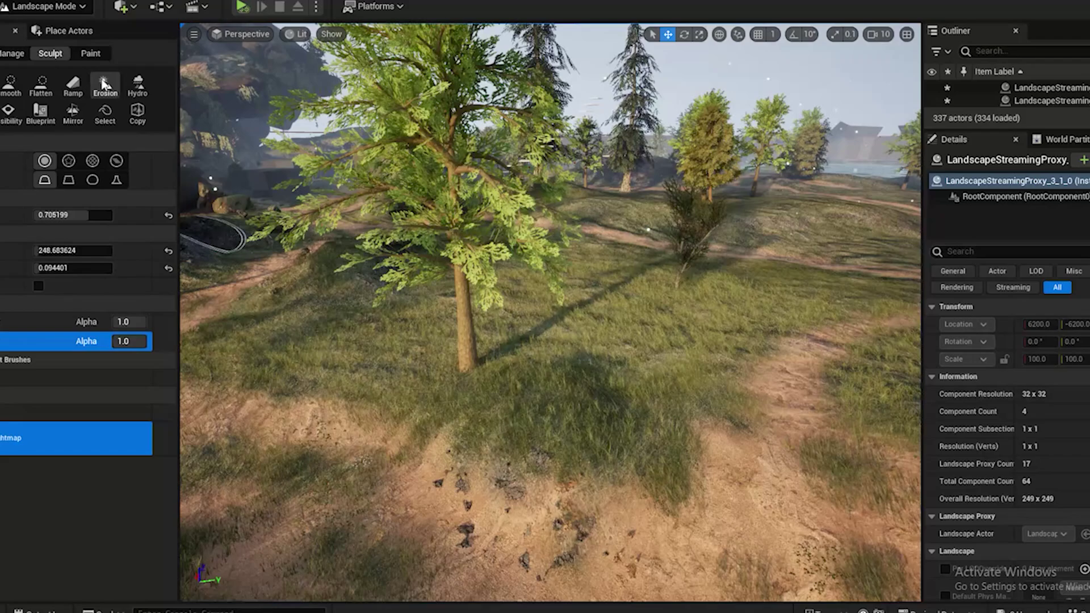
pyautogui.click(40, 90)
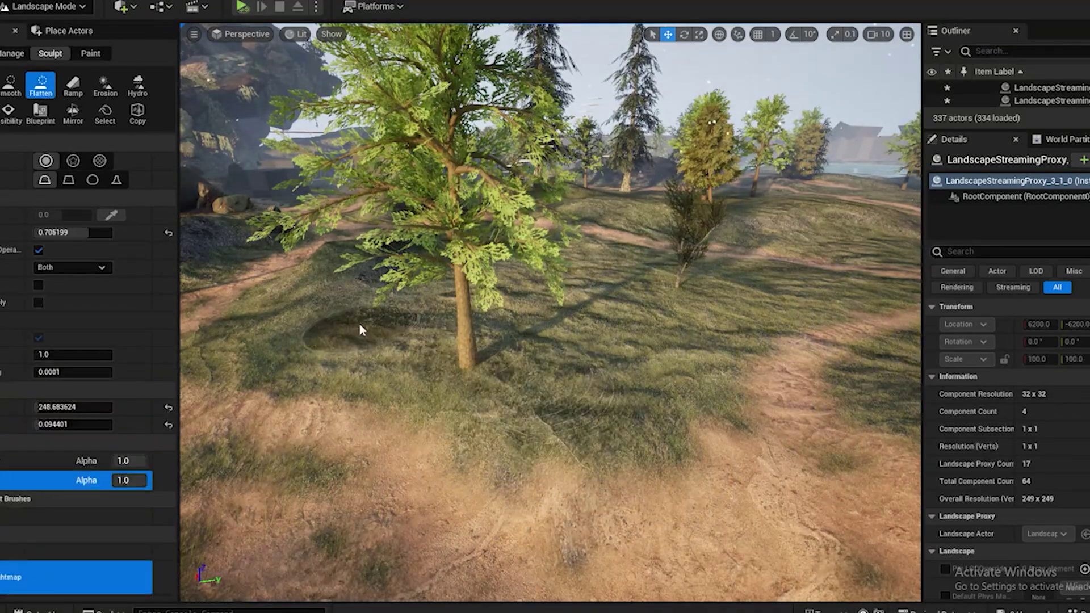
# Flatten the dirt mound between the trail and the canyon edge with the Flatten tool
pyautogui.moveTo(617, 489)
pyautogui.mouseDown(button='right')
pyautogui.moveTo(606, 471)
pyautogui.moveTo(488, 468)
pyautogui.moveTo(485, 439)
pyautogui.moveTo(486, 499)
pyautogui.moveTo(488, 485)
pyautogui.moveTo(460, 482)
pyautogui.moveTo(496, 448)
pyautogui.mouseUp(button='right')
pyautogui.moveTo(497, 449)
pyautogui.mouseDown()
pyautogui.moveTo(486, 363)
pyautogui.moveTo(586, 300)
pyautogui.mouseUp()
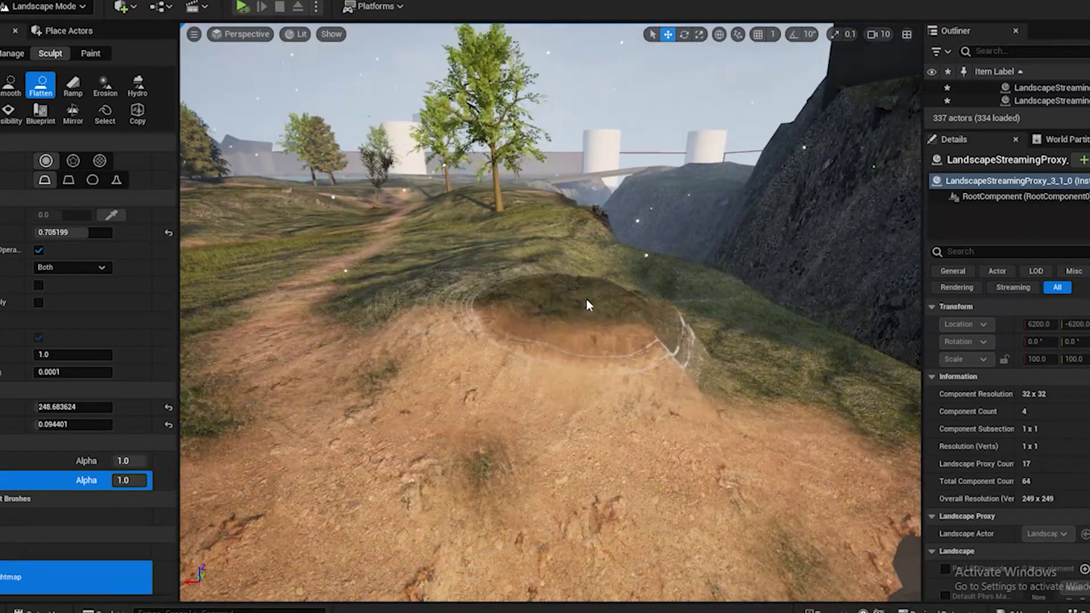
pyautogui.moveTo(709, 325); pyautogui.dragTo(745, 318, button='right')
pyautogui.moveTo(745, 318)
pyautogui.mouseDown()
pyautogui.moveTo(443, 159)
pyautogui.moveTo(662, 224)
pyautogui.moveTo(619, 318)
pyautogui.mouseUp()
# Level the grassy cliff top along the canyon rim next to the bridge with the Flatten tool
pyautogui.moveTo(618, 318)
pyautogui.mouseDown(button='right')
pyautogui.moveTo(600, 313)
pyautogui.moveTo(695, 292)
pyautogui.mouseUp(button='right')
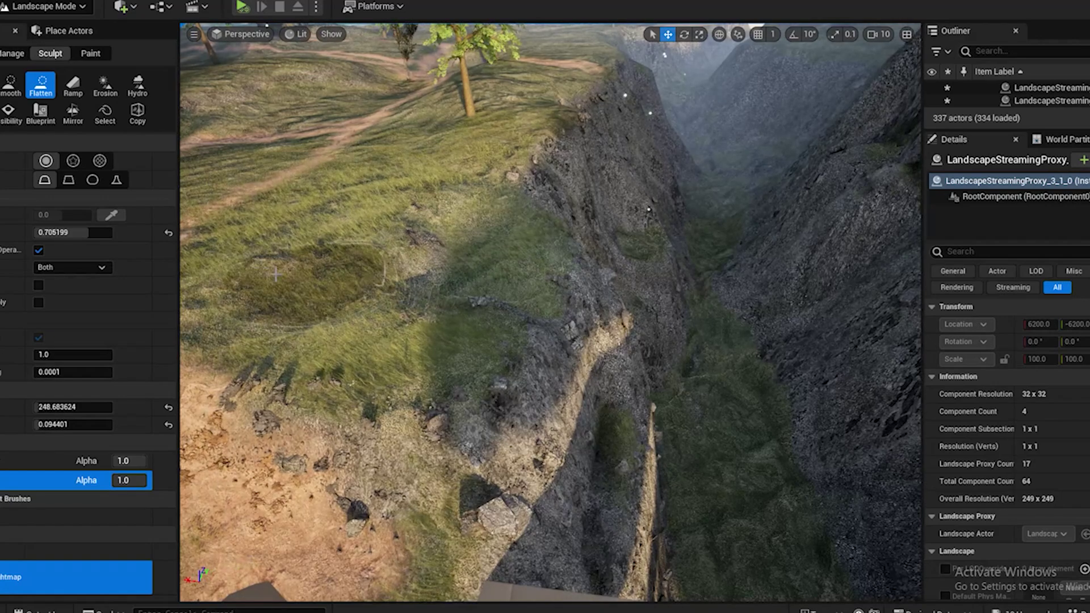
pyautogui.moveTo(355, 335)
pyautogui.mouseDown()
pyautogui.moveTo(515, 114)
pyautogui.moveTo(386, 352)
pyautogui.moveTo(603, 390)
pyautogui.moveTo(392, 429)
pyautogui.moveTo(418, 363)
pyautogui.moveTo(545, 241)
pyautogui.moveTo(373, 390)
pyautogui.mouseUp()
pyautogui.moveTo(265, 454)
pyautogui.mouseDown()
pyautogui.moveTo(489, 198)
pyautogui.moveTo(406, 419)
pyautogui.moveTo(474, 140)
pyautogui.moveTo(486, 397)
pyautogui.mouseUp()
pyautogui.moveTo(485, 398)
pyautogui.mouseDown(button='right')
pyautogui.moveTo(511, 346)
pyautogui.moveTo(468, 351)
pyautogui.moveTo(503, 319)
pyautogui.mouseUp(button='right')
pyautogui.press('w')
pyautogui.moveTo(754, 445); pyautogui.dragTo(699, 397, button='right')
# Set the Erosion brush size to 850.563782, try eroding the cliff edge, and undo the stroke
pyautogui.click(103, 88)
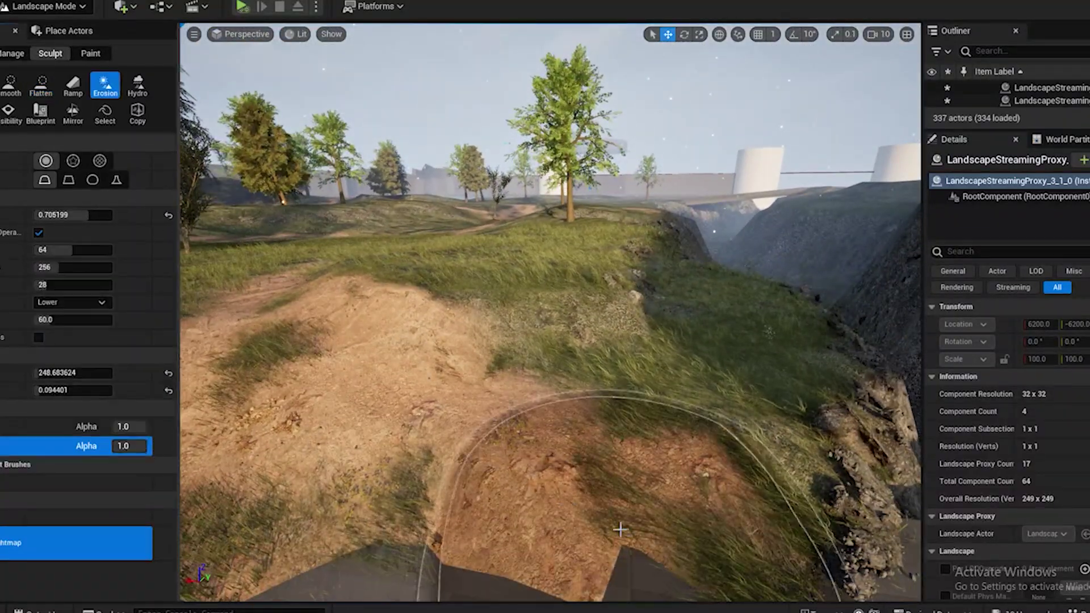
pyautogui.scroll(5, 624, 482)
pyautogui.moveTo(652, 450); pyautogui.dragTo(635, 392, button='right')
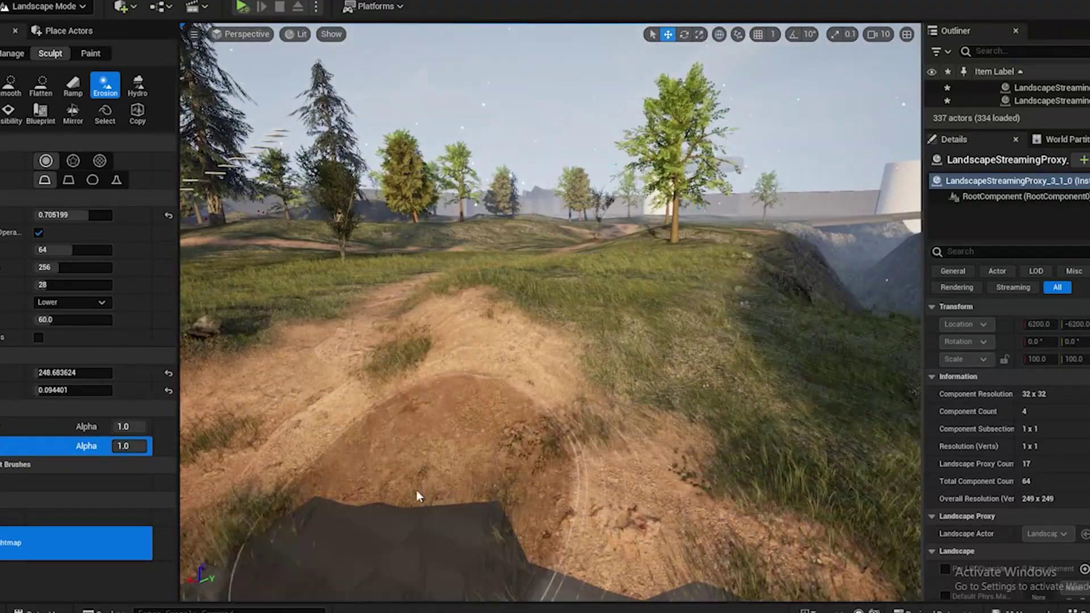
pyautogui.moveTo(416, 494)
pyautogui.mouseDown(button='right')
pyautogui.moveTo(528, 490)
pyautogui.moveTo(519, 480)
pyautogui.moveTo(449, 506)
pyautogui.mouseUp(button='right')
pyautogui.moveTo(40, 373); pyautogui.dragTo(54, 373)
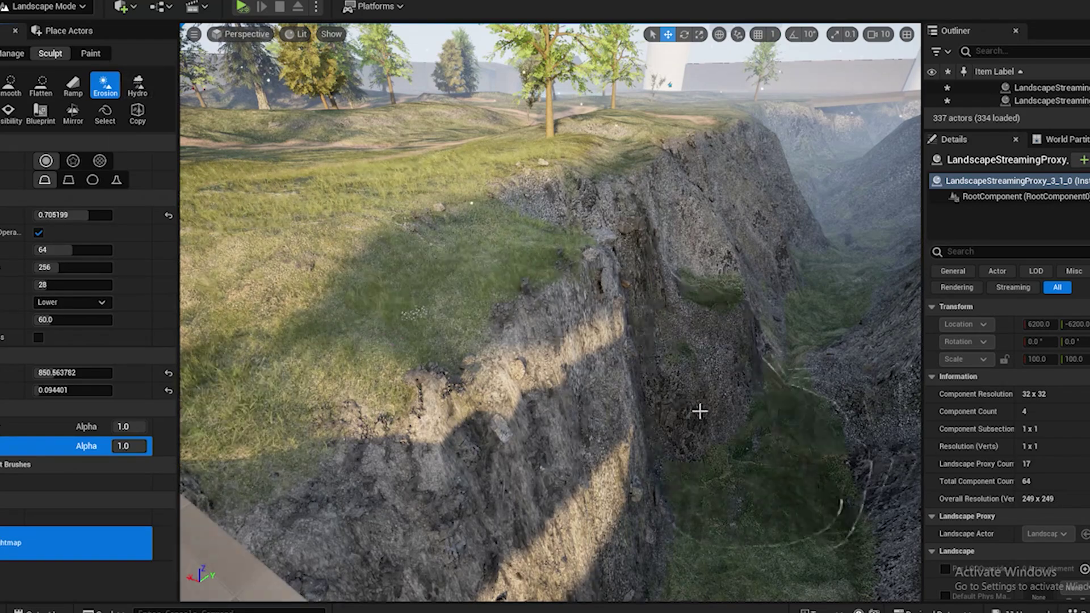
pyautogui.moveTo(698, 411); pyautogui.dragTo(351, 403)
pyautogui.click(56, 16)
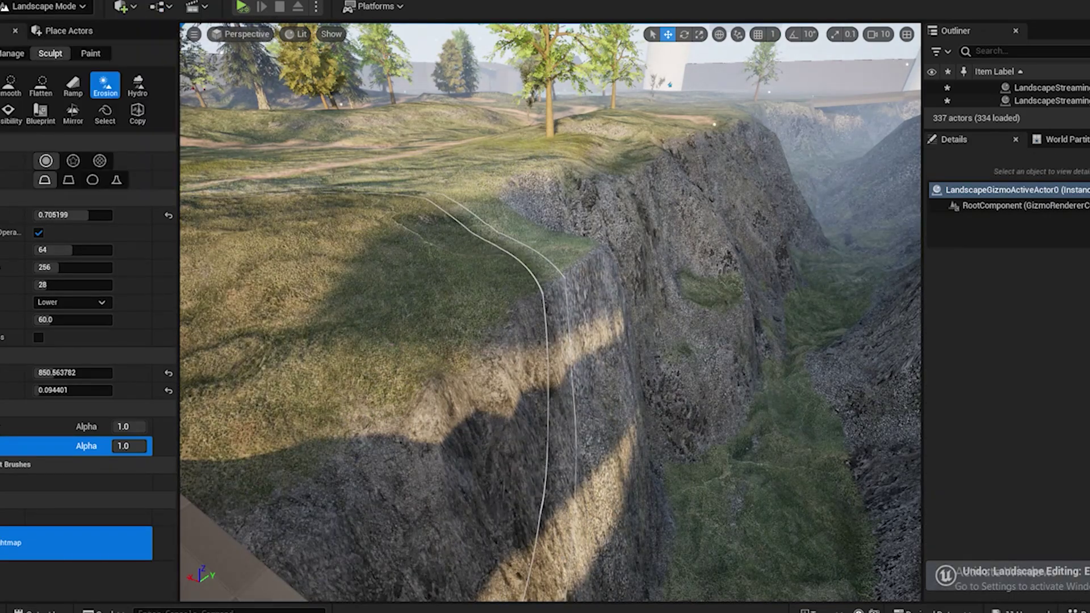
# Sculpt rugged rock detail into the canyon cliffs using the Sculpt tool with the alpha pattern brush
pyautogui.click(1, 85)
pyautogui.click(69, 161)
pyautogui.moveTo(694, 360); pyautogui.dragTo(604, 512)
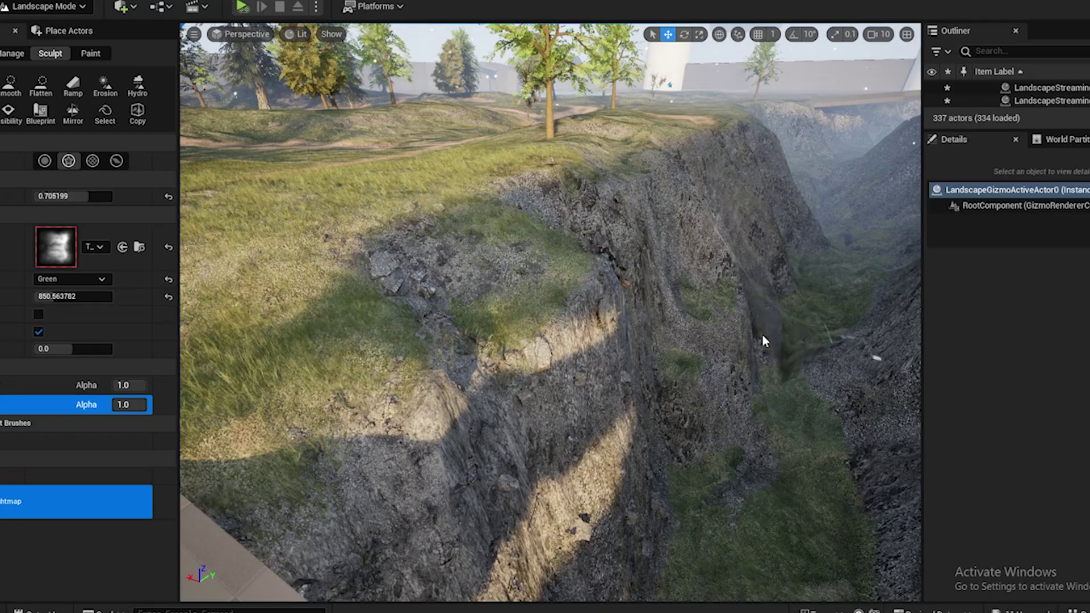
pyautogui.moveTo(629, 288); pyautogui.dragTo(676, 392)
pyautogui.moveTo(675, 392)
pyautogui.mouseDown(button='right')
pyautogui.moveTo(631, 274)
pyautogui.moveTo(606, 482)
pyautogui.mouseUp(button='right')
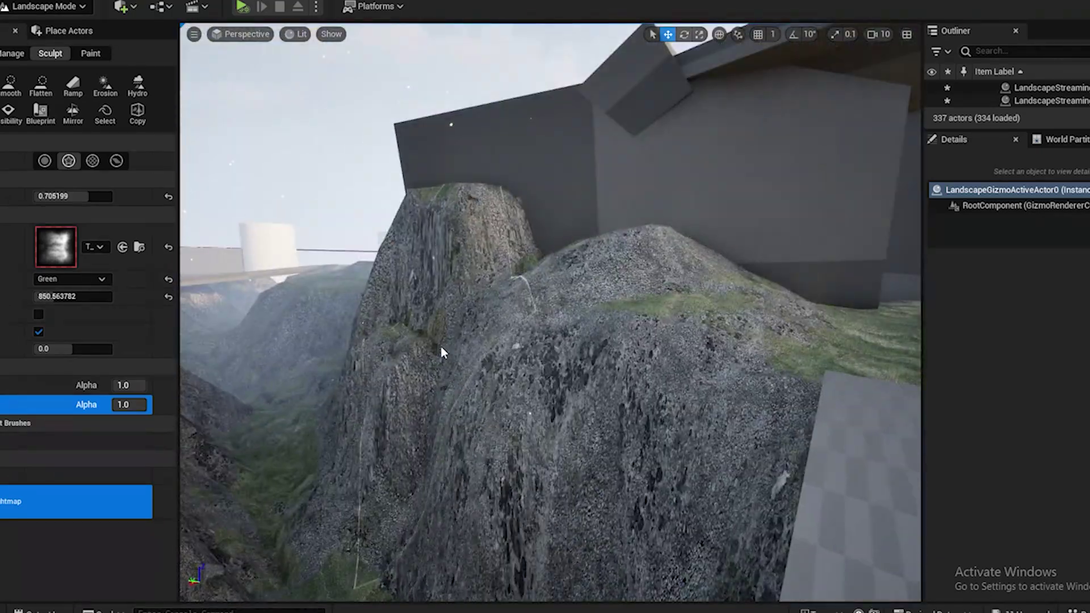
pyautogui.moveTo(441, 348); pyautogui.dragTo(610, 345, button='right')
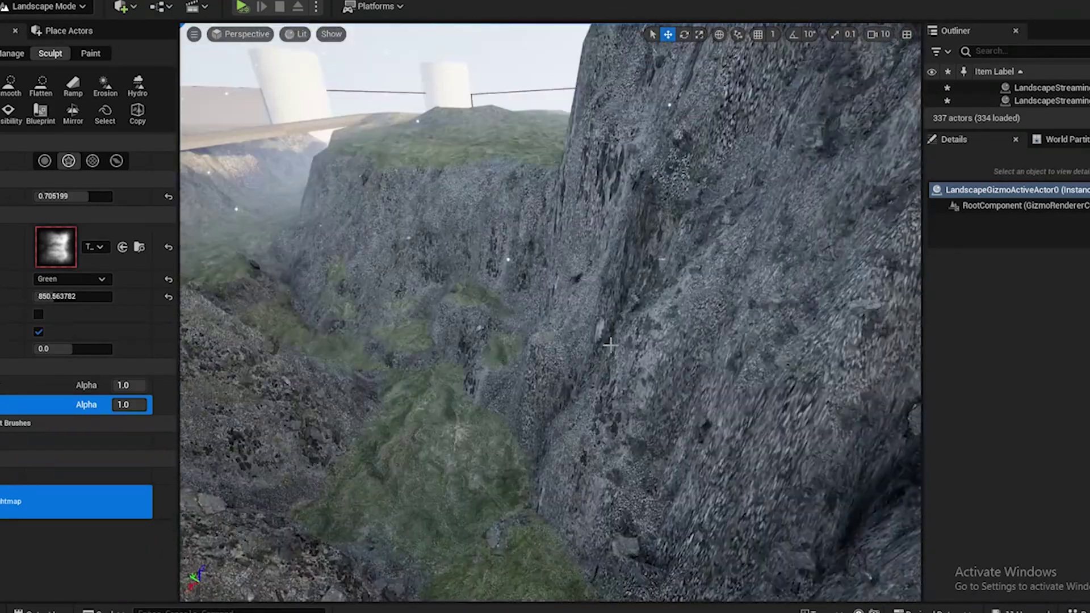
pyautogui.moveTo(461, 221); pyautogui.dragTo(502, 243, button='right')
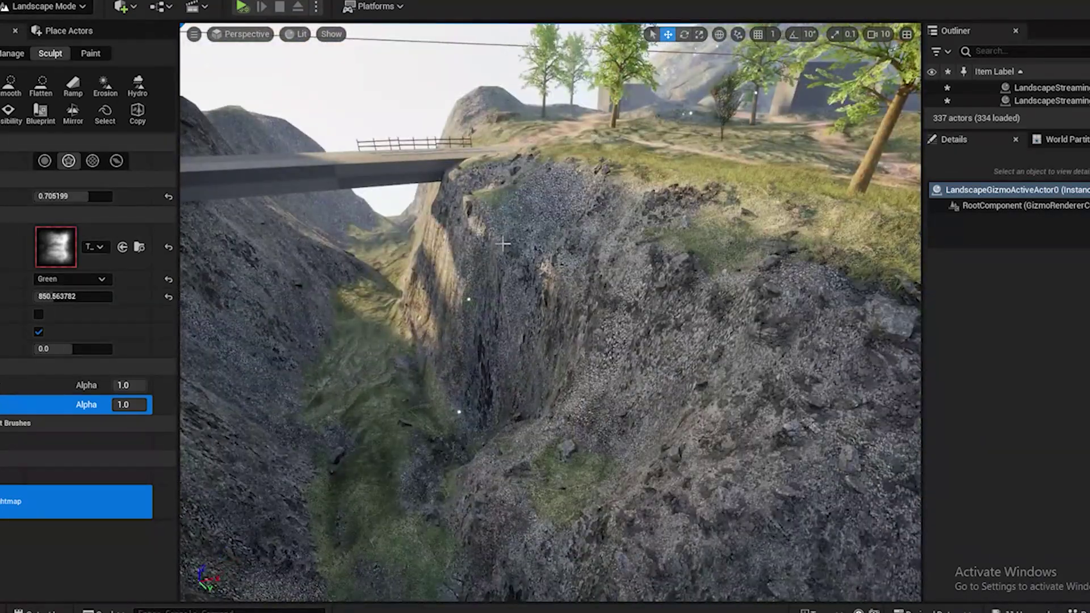
pyautogui.moveTo(541, 405); pyautogui.dragTo(541, 364, button='right')
# Lower the Erosion tool strength to 0.145204 and erode the canyon walls
pyautogui.click(105, 85)
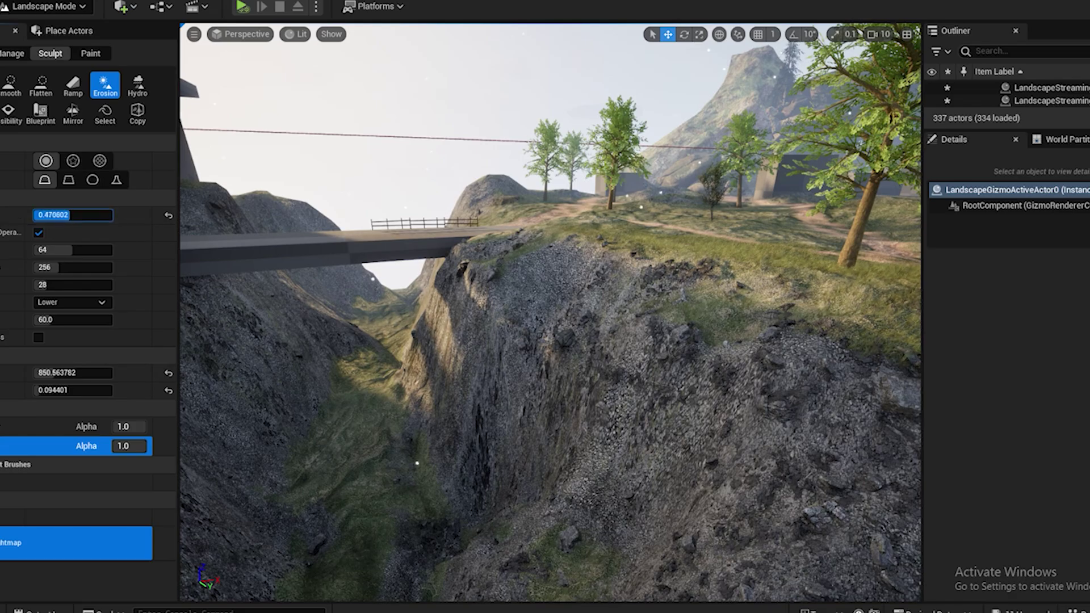
pyautogui.moveTo(67, 215); pyautogui.dragTo(46, 215)
pyautogui.moveTo(457, 397)
pyautogui.mouseDown(button='right')
pyautogui.moveTo(467, 433)
pyautogui.moveTo(693, 386)
pyautogui.mouseUp(button='right')
pyautogui.moveTo(568, 244)
pyautogui.mouseDown(button='right')
pyautogui.moveTo(640, 336)
pyautogui.moveTo(553, 233)
pyautogui.mouseUp(button='right')
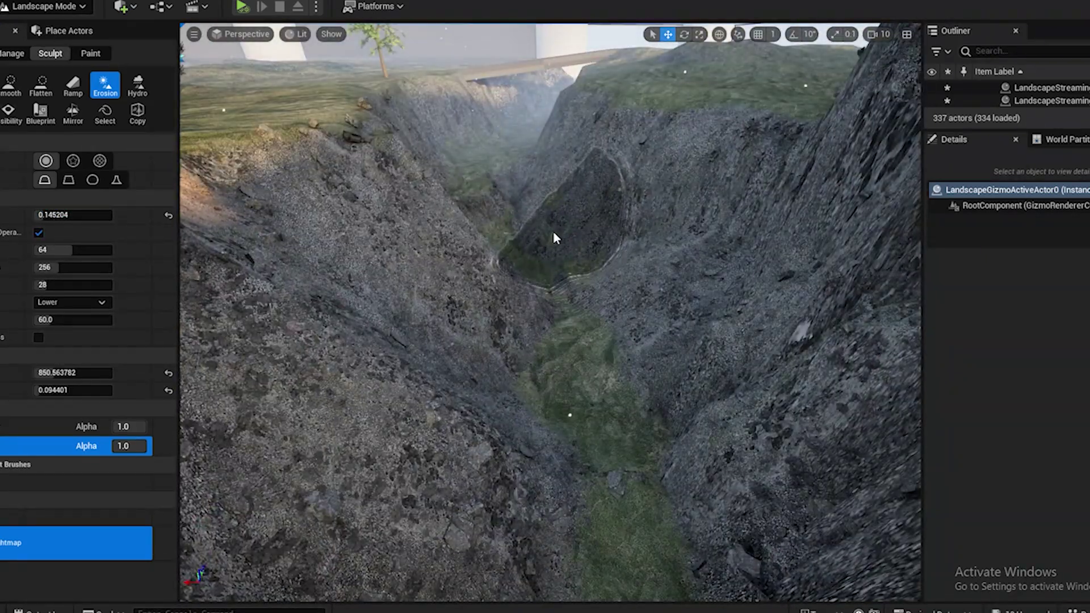
pyautogui.moveTo(555, 183)
pyautogui.mouseDown(button='right')
pyautogui.moveTo(555, 125)
pyautogui.moveTo(533, 148)
pyautogui.mouseUp(button='right')
# Flatten the grassy canyon floor using the Flatten tool with a brush size of 318.983154
pyautogui.click(9, 85)
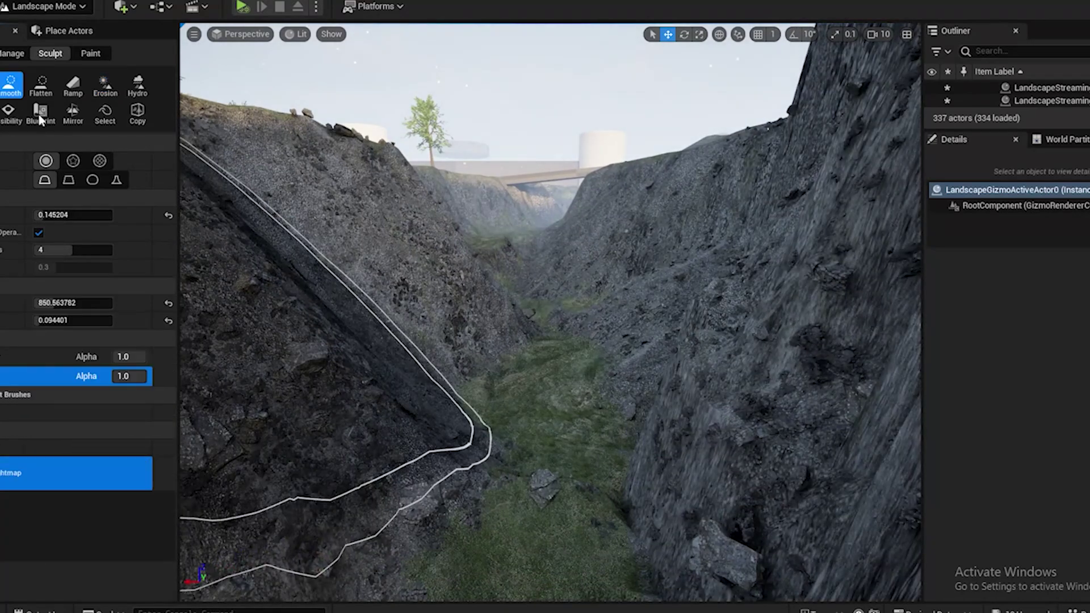
pyautogui.click(1, 87)
pyautogui.click(41, 86)
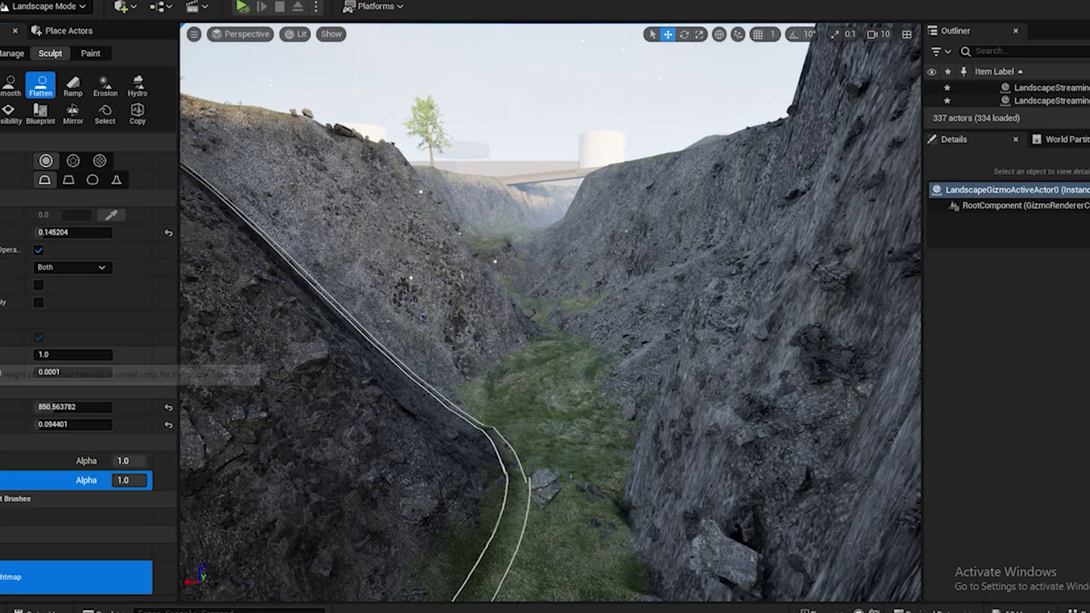
pyautogui.moveTo(48, 407); pyautogui.dragTo(41, 407)
pyautogui.moveTo(471, 493); pyautogui.dragTo(445, 546)
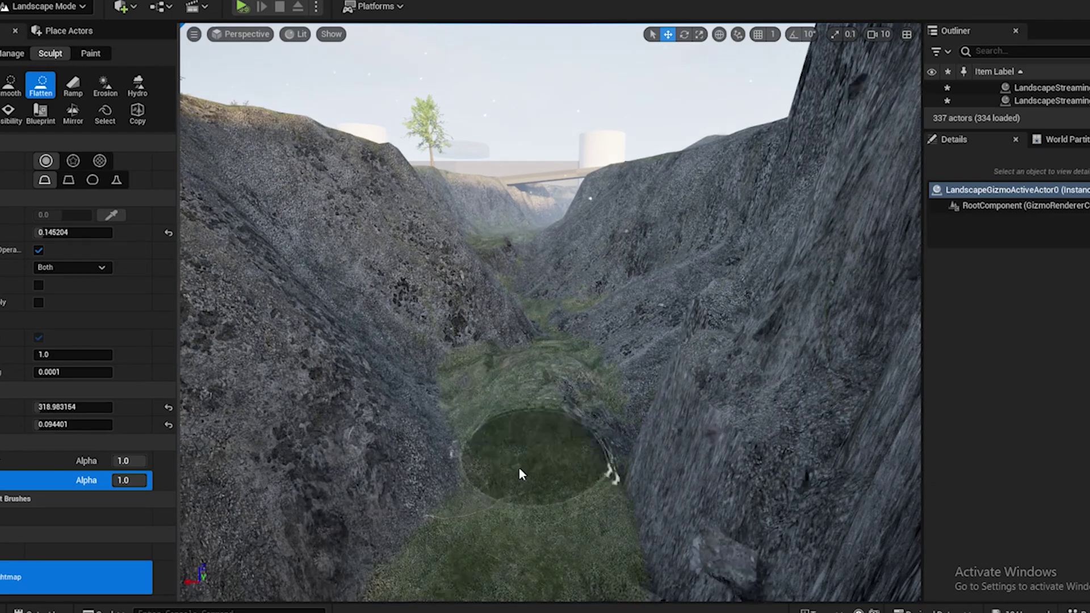
pyautogui.moveTo(562, 332)
pyautogui.mouseDown()
pyautogui.moveTo(464, 566)
pyautogui.moveTo(575, 329)
pyautogui.mouseUp()
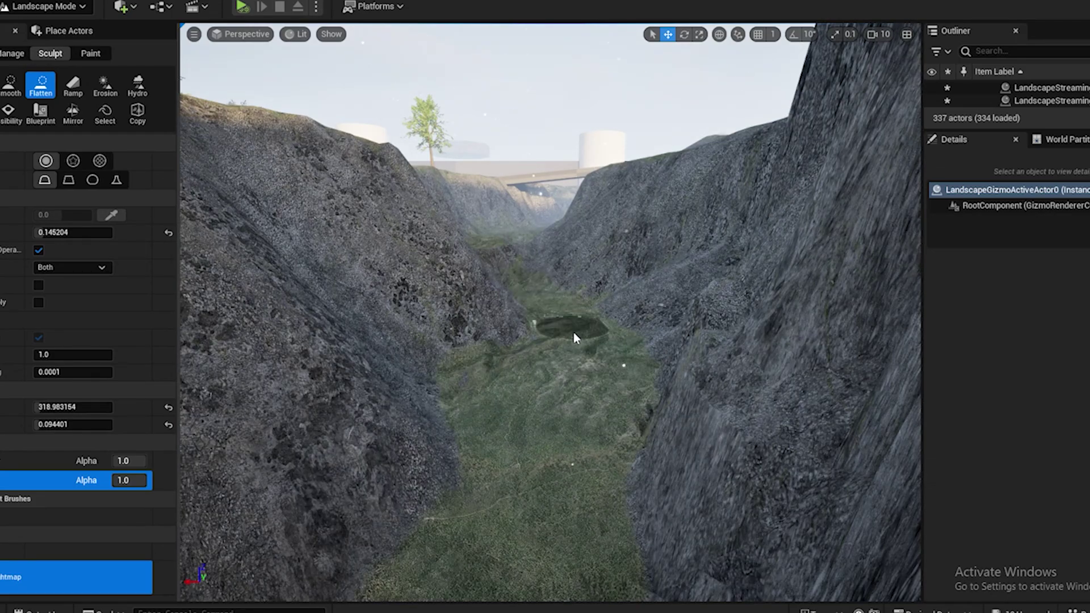
# Continue flattening the canyon floor along the stretch leading toward the bridge
pyautogui.moveTo(568, 500); pyautogui.dragTo(255, 533, button='right')
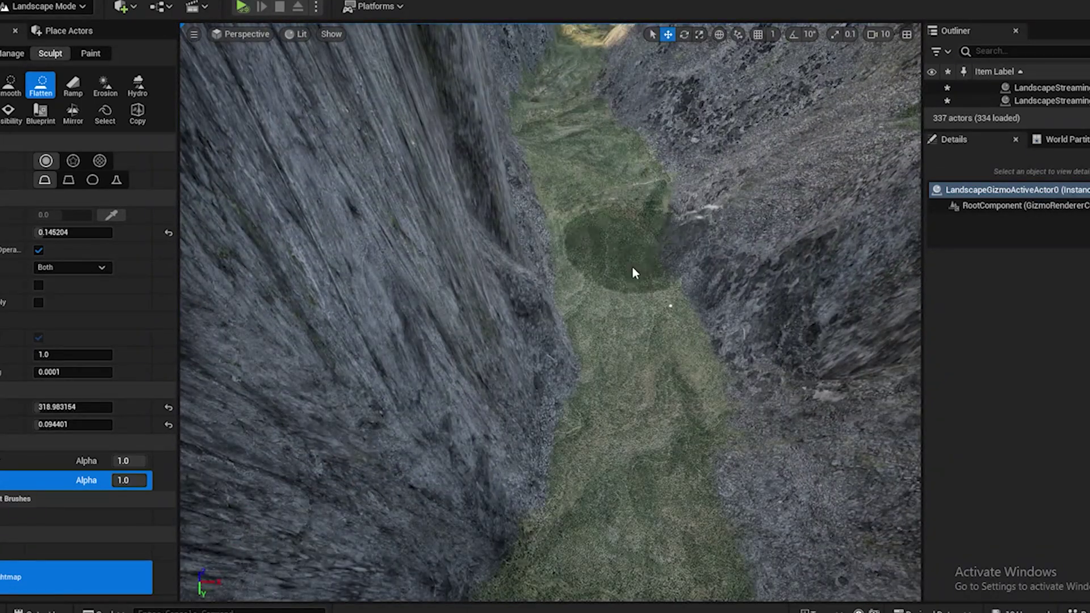
pyautogui.moveTo(632, 267); pyautogui.dragTo(600, 287, button='right')
pyautogui.moveTo(620, 487); pyautogui.dragTo(630, 439, button='right')
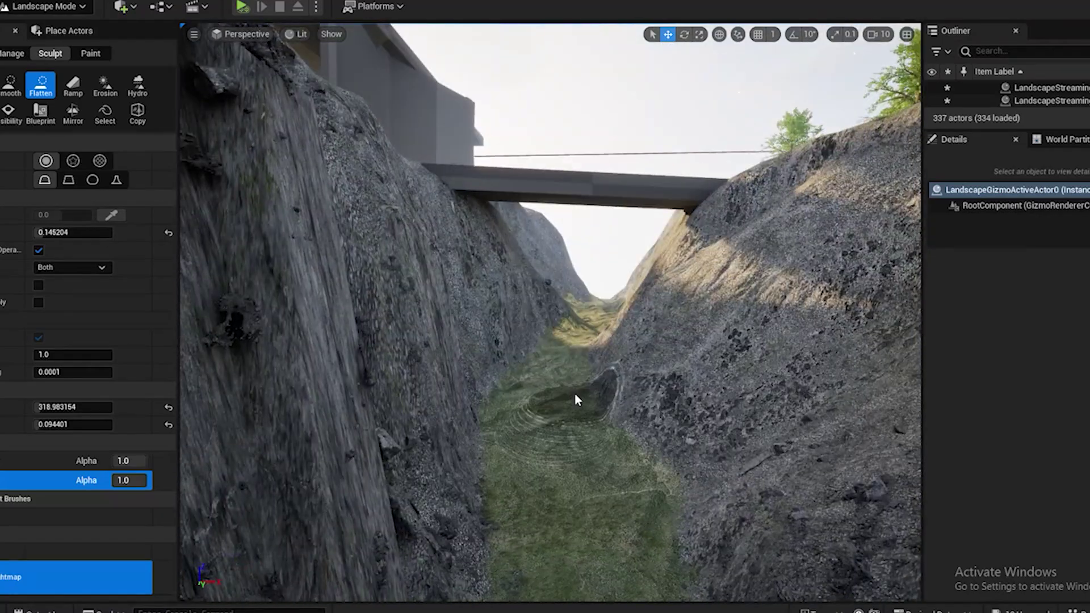
pyautogui.moveTo(620, 499); pyautogui.dragTo(726, 478, button='right')
pyautogui.moveTo(741, 290); pyautogui.dragTo(437, 214, button='right')
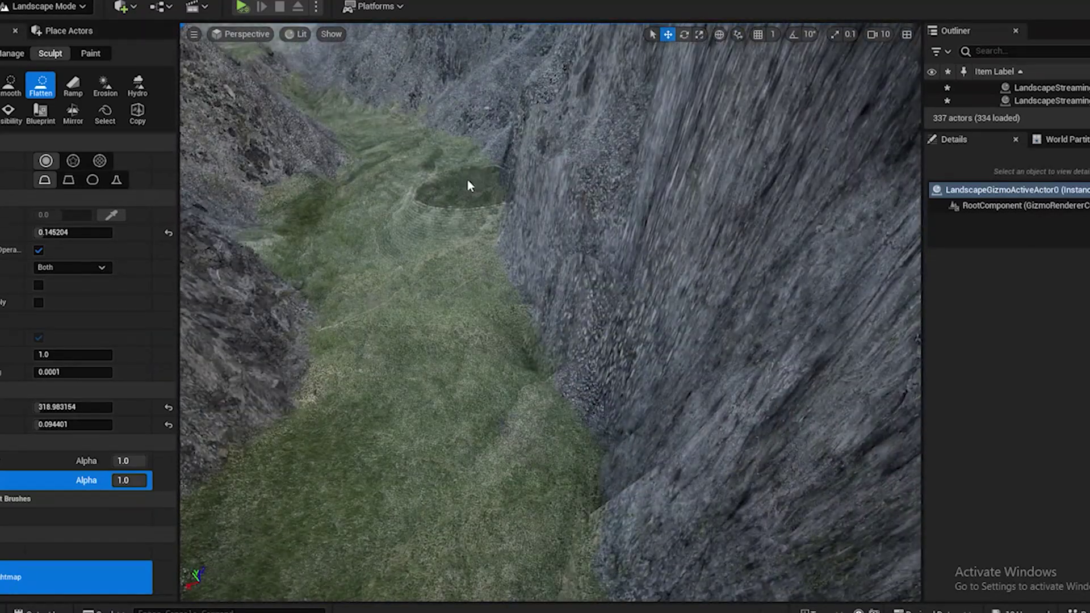
pyautogui.scroll(-10, 437, 365)
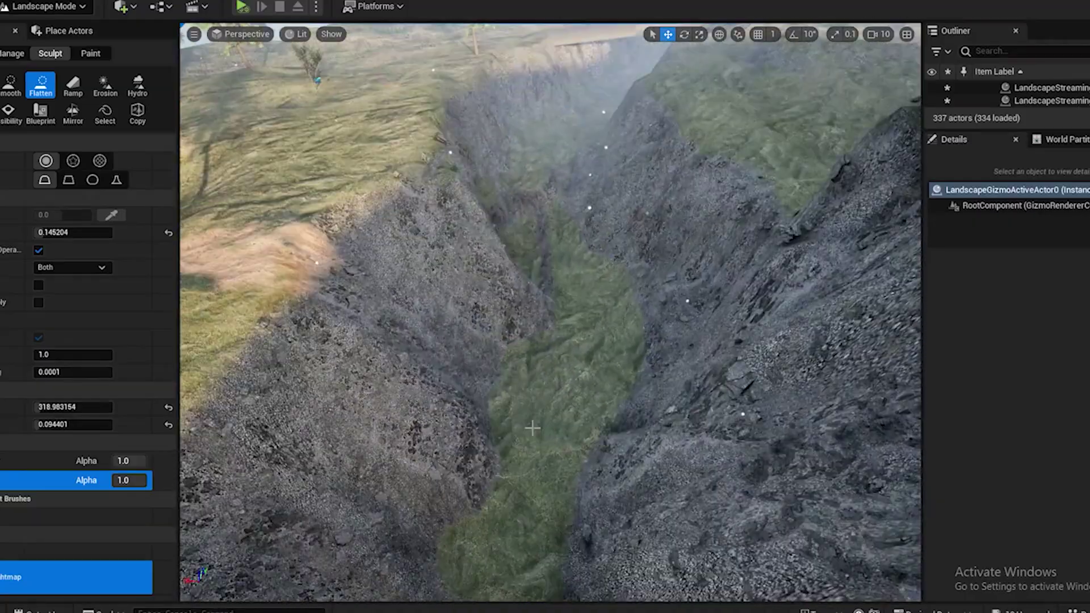
# Flatten the uneven ground at the foot of the walls in the narrow part of the canyon
pyautogui.moveTo(525, 398); pyautogui.dragTo(488, 295, button='right')
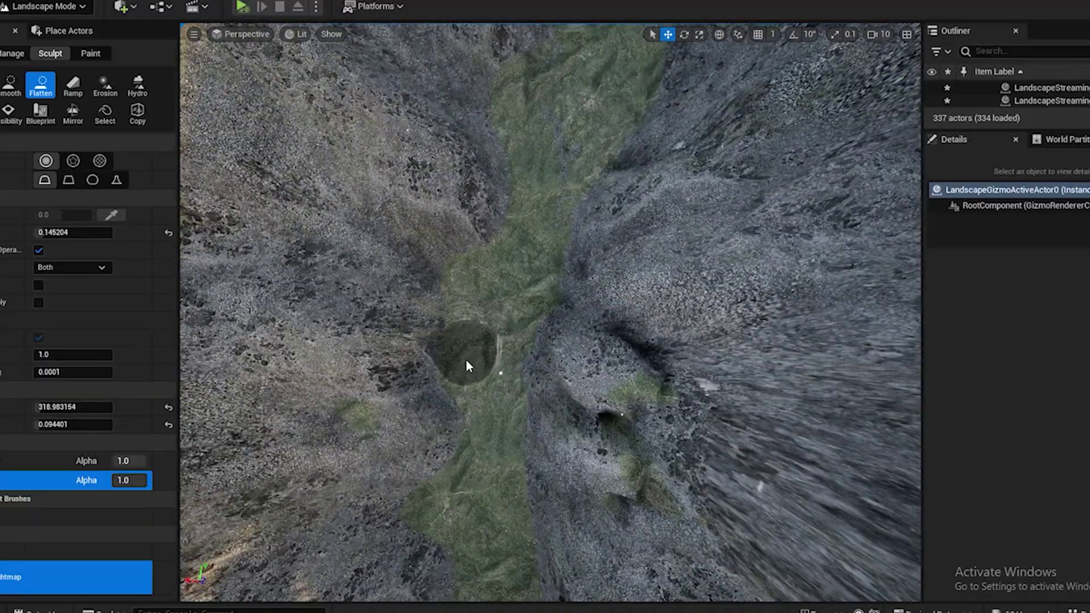
pyautogui.moveTo(465, 360); pyautogui.dragTo(605, 244, button='right')
pyautogui.moveTo(564, 278); pyautogui.dragTo(681, 284, button='right')
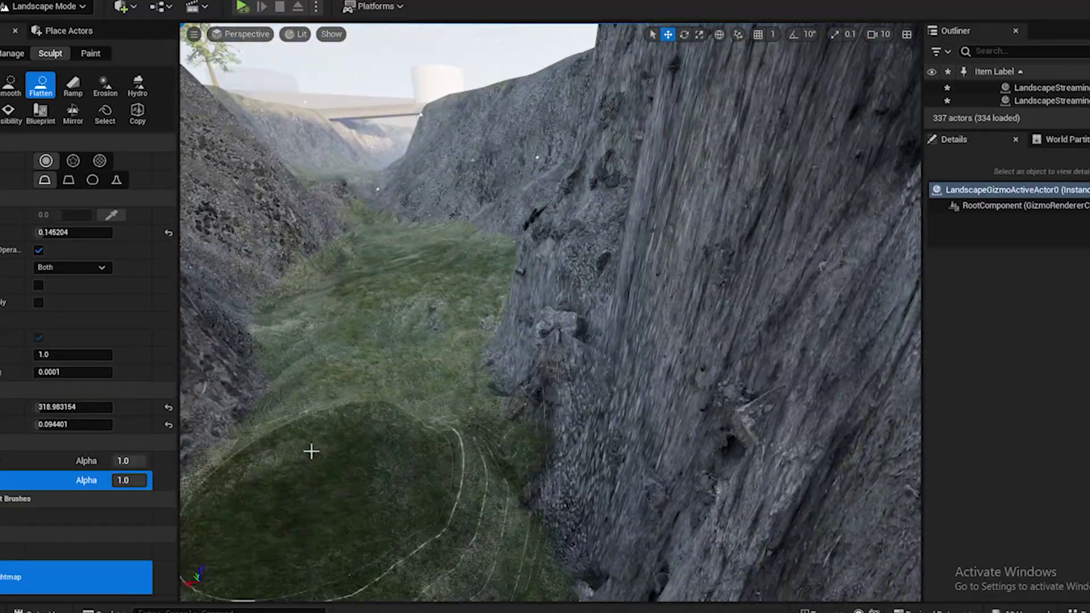
pyautogui.moveTo(311, 450); pyautogui.dragTo(383, 481)
pyautogui.moveTo(383, 482)
pyautogui.mouseDown(button='right')
pyautogui.moveTo(613, 408)
pyautogui.moveTo(625, 391)
pyautogui.mouseUp(button='right')
pyautogui.moveTo(445, 533); pyautogui.dragTo(451, 557)
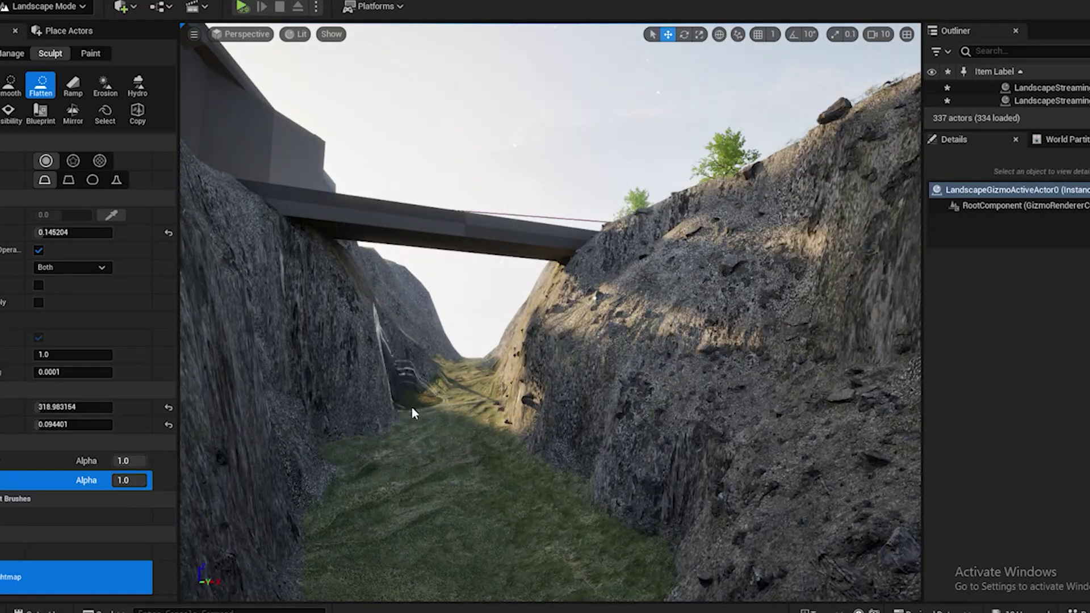
# Sculpt the grassy canyon floor at the landscape's open edge using the Sculpt tool with a 318.983154 brush
pyautogui.moveTo(411, 406)
pyautogui.mouseDown(button='right')
pyautogui.moveTo(448, 455)
pyautogui.moveTo(499, 462)
pyautogui.moveTo(619, 400)
pyautogui.moveTo(579, 460)
pyautogui.moveTo(738, 482)
pyautogui.moveTo(729, 463)
pyautogui.moveTo(727, 477)
pyautogui.mouseUp(button='right')
pyautogui.scroll(-1, 730, 463)
pyautogui.click(1, 86)
pyautogui.moveTo(607, 454)
pyautogui.mouseDown(button='right')
pyautogui.moveTo(606, 539)
pyautogui.moveTo(607, 519)
pyautogui.mouseUp(button='right')
pyautogui.click(45, 160)
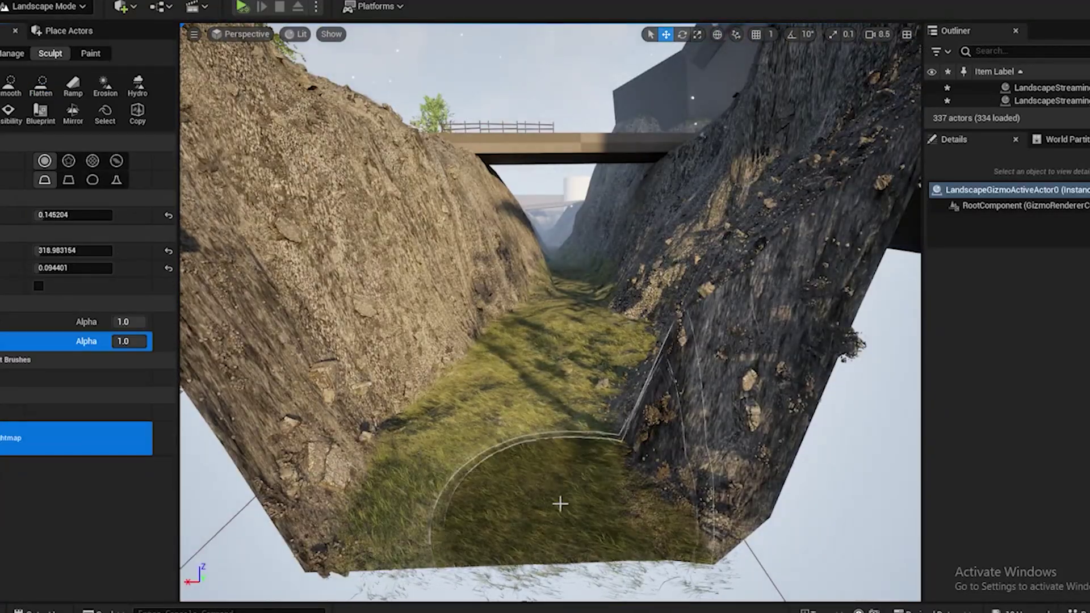
pyautogui.moveTo(560, 503); pyautogui.dragTo(484, 554)
# Flatten the canyon floor at the landscape's open edge and along the narrow passage toward the bridge
pyautogui.click(41, 85)
pyautogui.moveTo(511, 511)
pyautogui.mouseDown()
pyautogui.moveTo(588, 271)
pyautogui.moveTo(522, 460)
pyautogui.mouseUp()
pyautogui.moveTo(522, 460)
pyautogui.mouseDown(button='right')
pyautogui.moveTo(573, 437)
pyautogui.moveTo(528, 468)
pyautogui.moveTo(573, 460)
pyautogui.moveTo(594, 421)
pyautogui.moveTo(706, 555)
pyautogui.moveTo(710, 528)
pyautogui.moveTo(744, 514)
pyautogui.moveTo(669, 499)
pyautogui.moveTo(549, 401)
pyautogui.mouseUp(button='right')
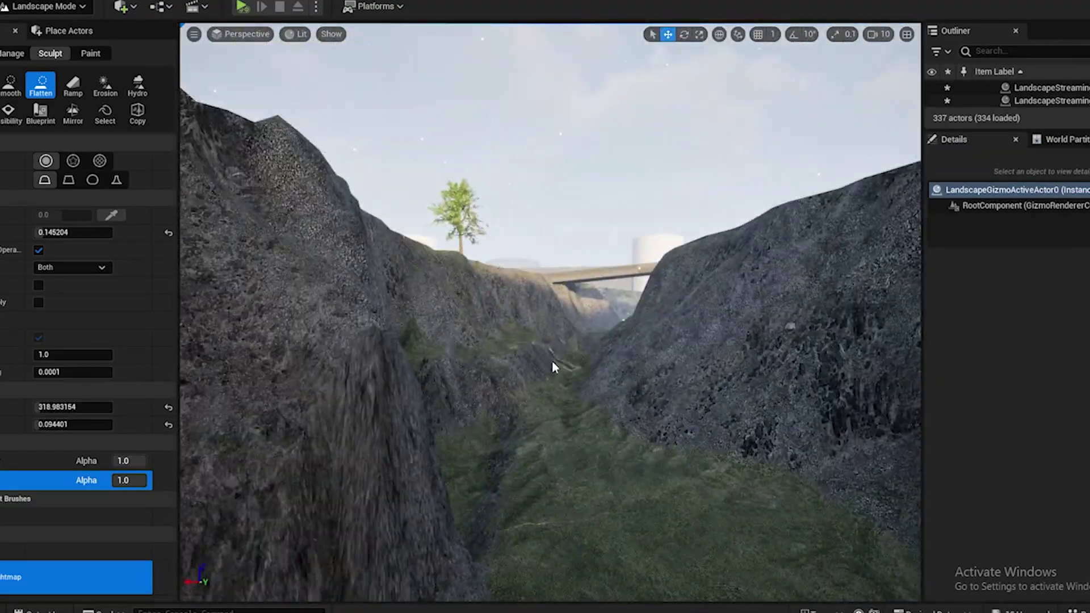
pyautogui.moveTo(525, 512); pyautogui.dragTo(610, 450, button='right')
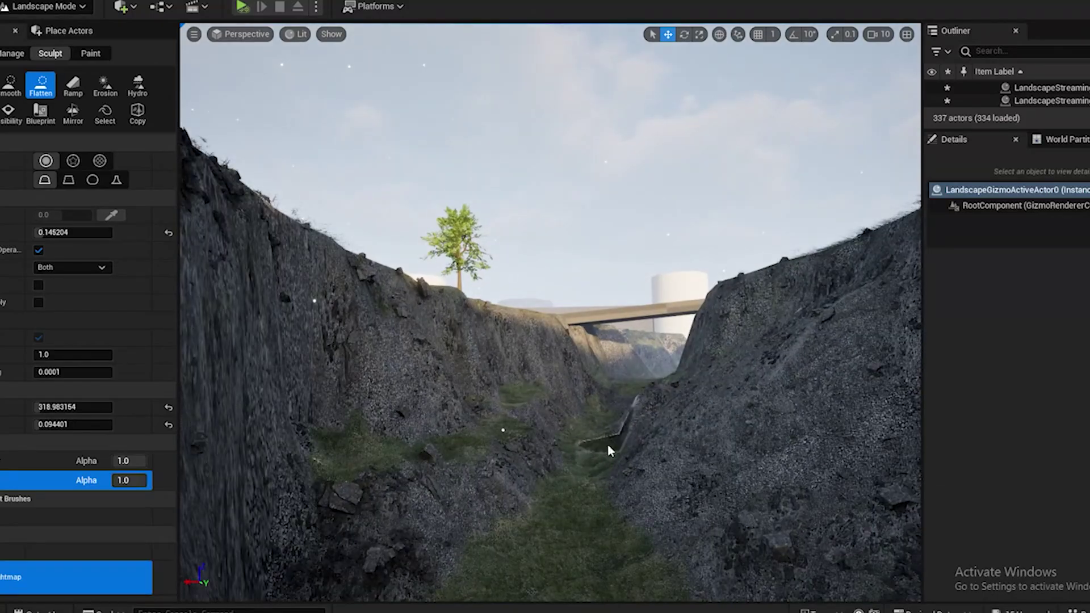
pyautogui.moveTo(534, 401); pyautogui.dragTo(492, 240, button='right')
# Set the Flatten brush size to 248.684113 and flatten the grassy ledges and floor along the canyon walls
pyautogui.moveTo(711, 425)
pyautogui.mouseDown(button='right')
pyautogui.moveTo(596, 324)
pyautogui.moveTo(510, 343)
pyautogui.moveTo(622, 504)
pyautogui.moveTo(504, 284)
pyautogui.moveTo(565, 583)
pyautogui.moveTo(645, 316)
pyautogui.mouseUp(button='right')
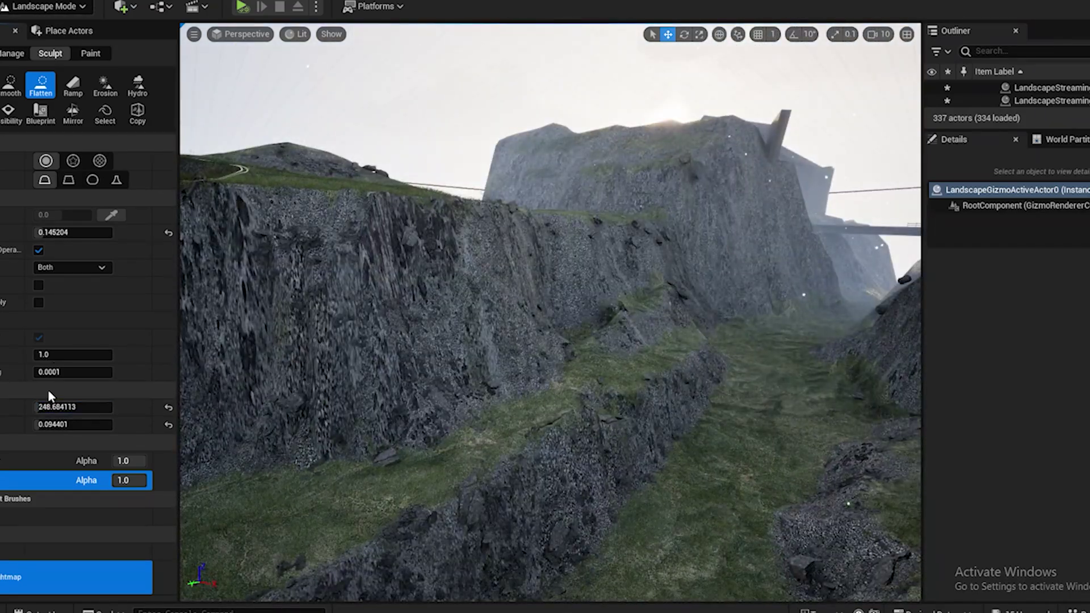
pyautogui.moveTo(648, 288)
pyautogui.mouseDown(button='right')
pyautogui.moveTo(584, 343)
pyautogui.moveTo(693, 513)
pyautogui.moveTo(445, 462)
pyautogui.moveTo(539, 398)
pyautogui.moveTo(509, 426)
pyautogui.mouseUp(button='right')
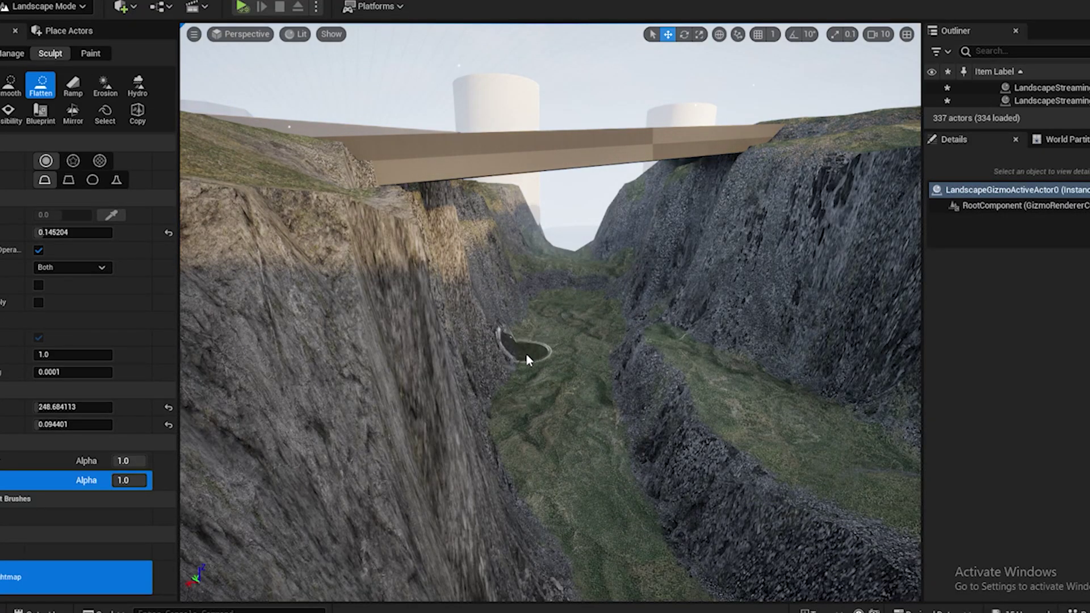
pyautogui.scroll(10, 526, 311)
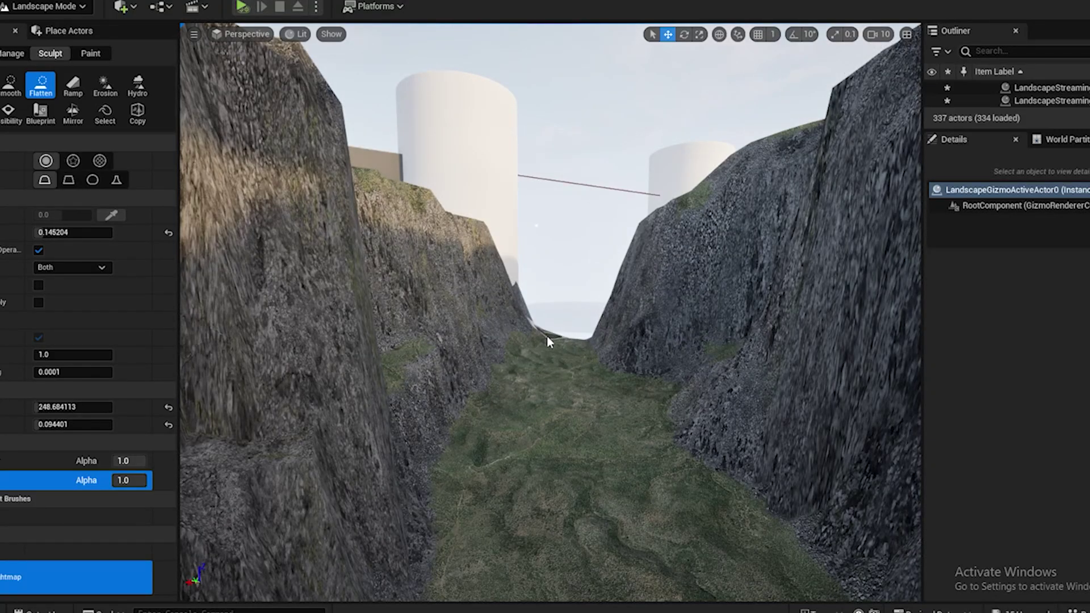
pyautogui.moveTo(570, 353)
pyautogui.mouseDown(button='right')
pyautogui.moveTo(530, 443)
pyautogui.moveTo(606, 384)
pyautogui.mouseUp(button='right')
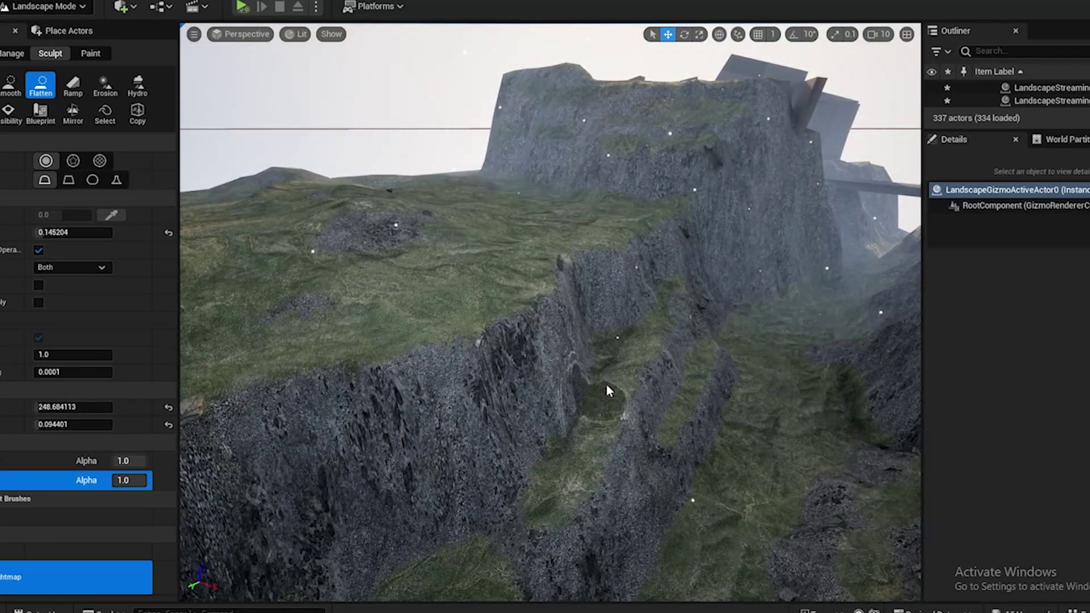
pyautogui.scroll(10, 607, 378)
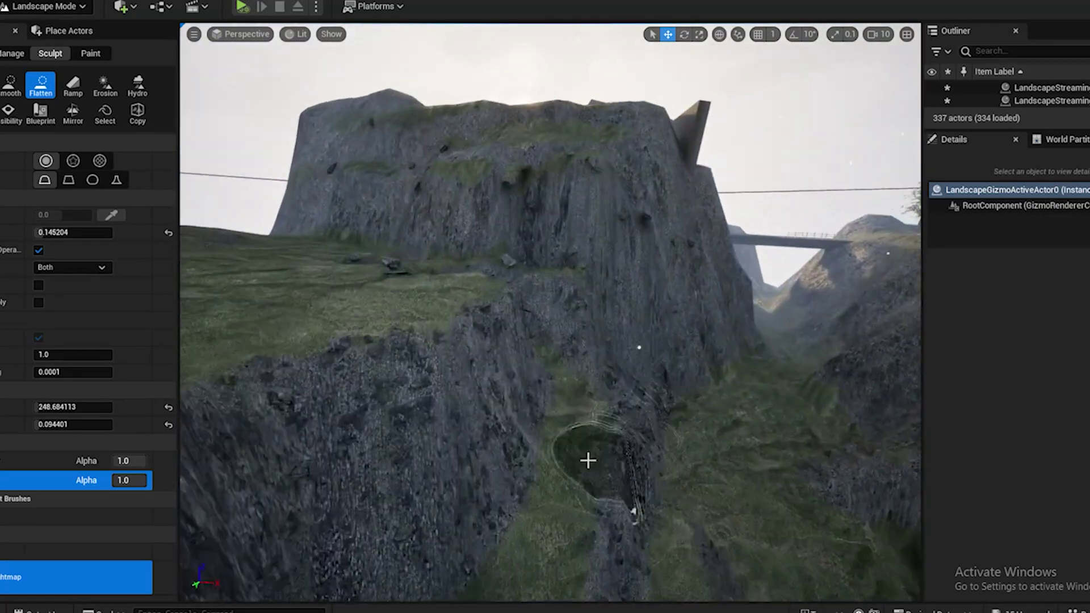
pyautogui.scroll(-3, 607, 378)
# Smooth the far end of the grassy ledge where it climbs the canyon wall
pyautogui.hotkey('ctrl', '2')
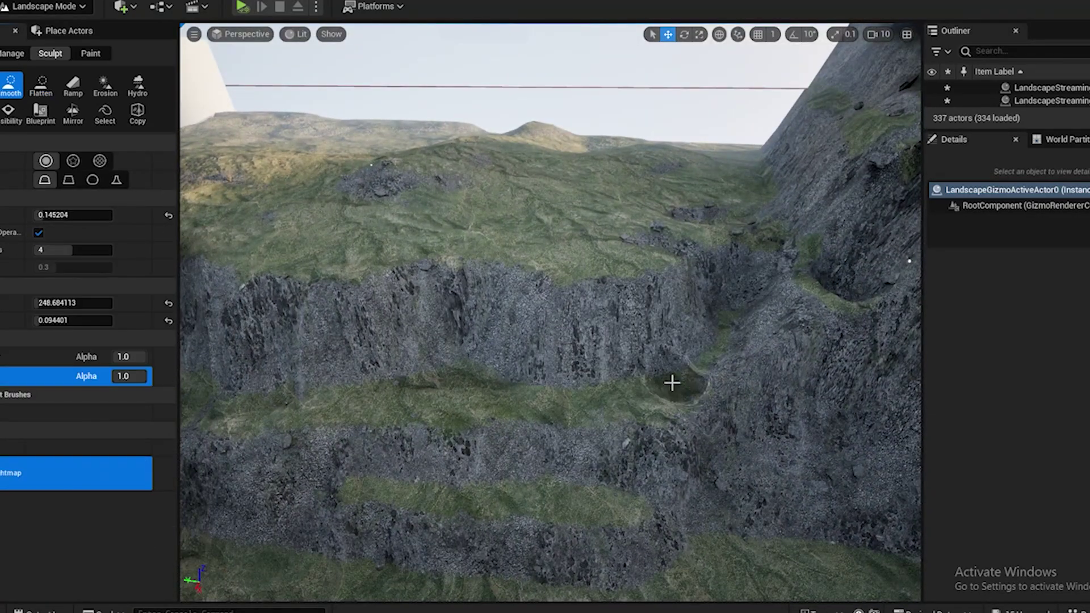
pyautogui.moveTo(729, 332); pyautogui.dragTo(723, 251)
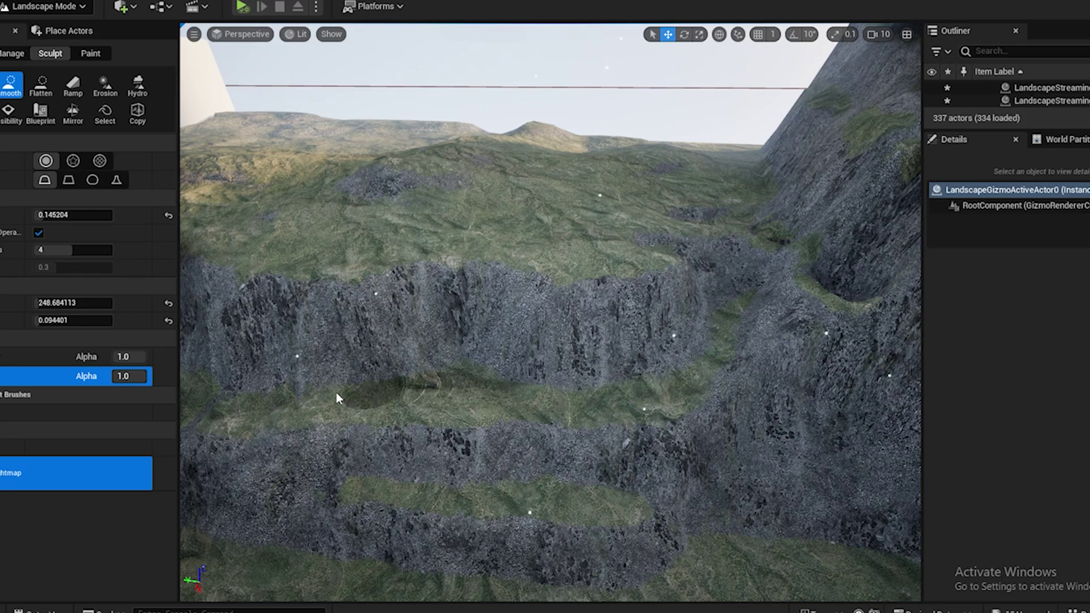
pyautogui.moveTo(336, 394); pyautogui.dragTo(362, 342, button='right')
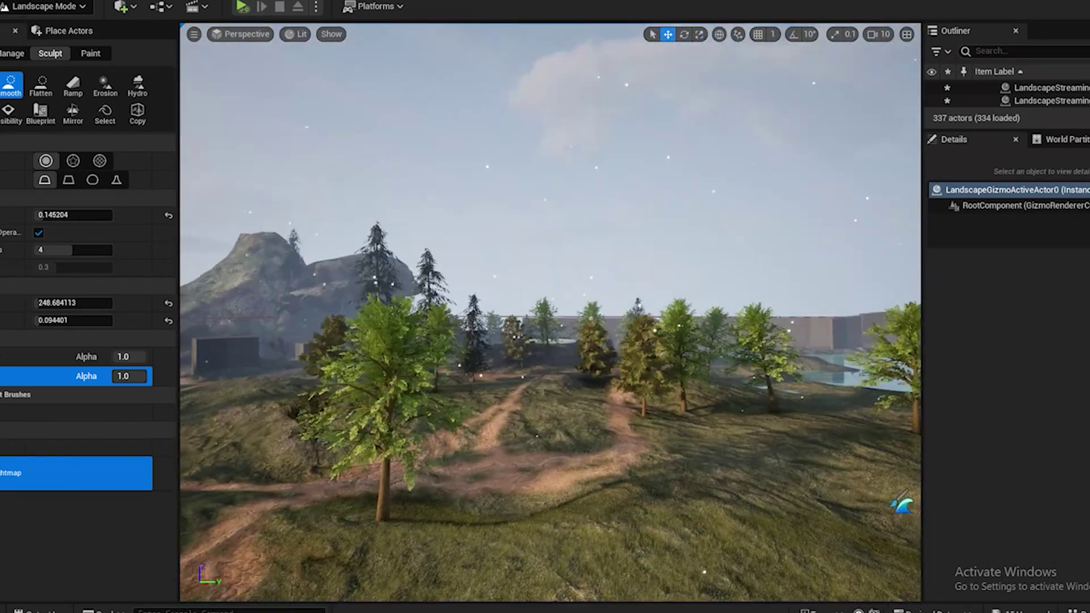
# Switch to Selection mode and playtest the level from the lake, running the character through the shallow water
pyautogui.hotkey('alt', 'f')
pyautogui.press('Escape')
pyautogui.click(43, 7)
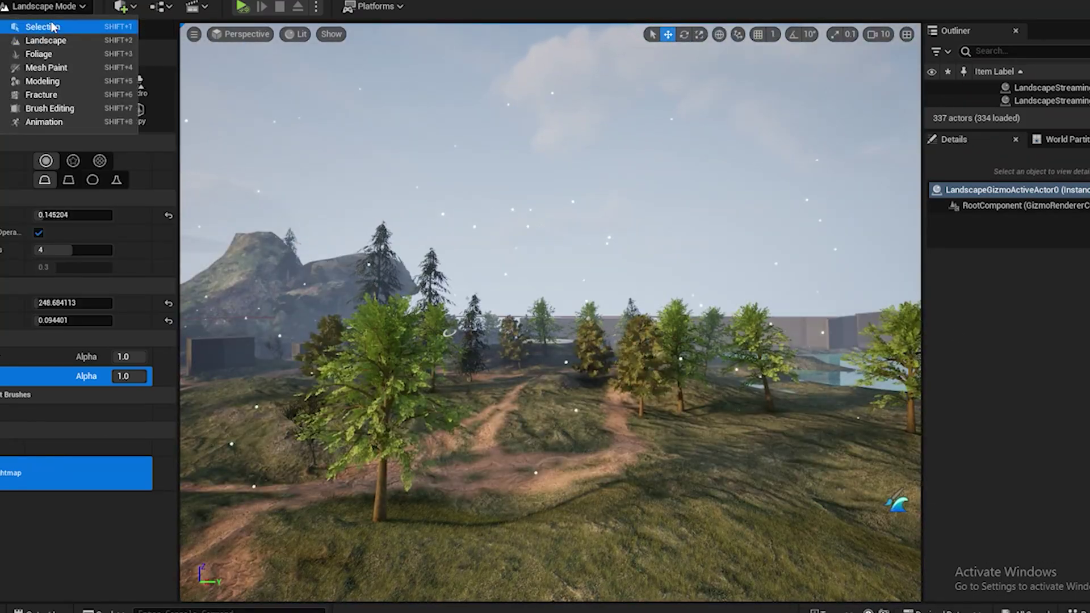
pyautogui.click(48, 27)
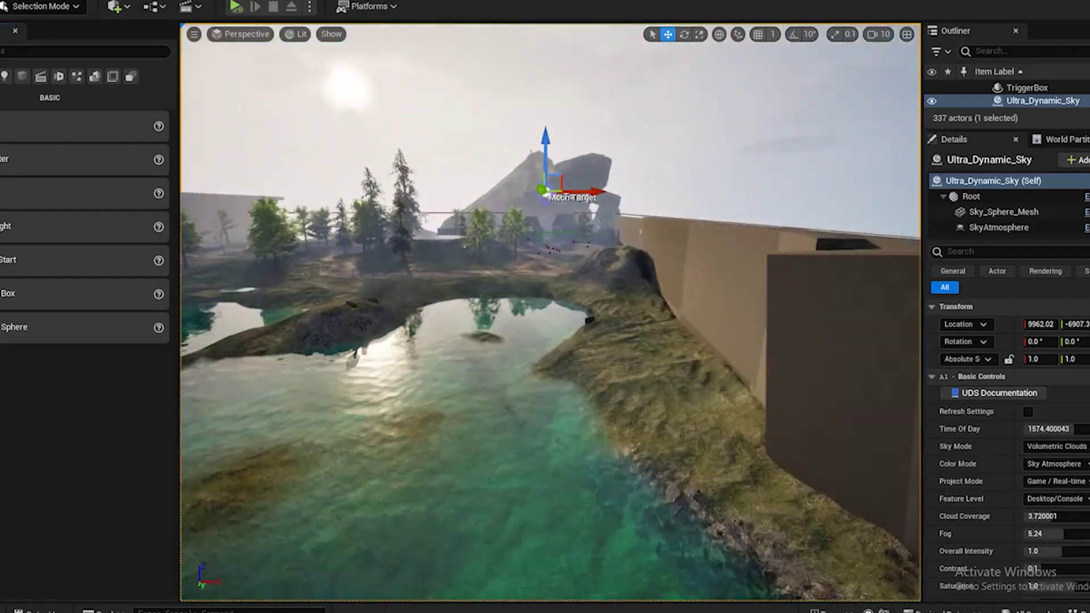
pyautogui.rightClick(288, 525)
pyautogui.click(341, 518)
pyautogui.click(549, 390)
pyautogui.press('w')
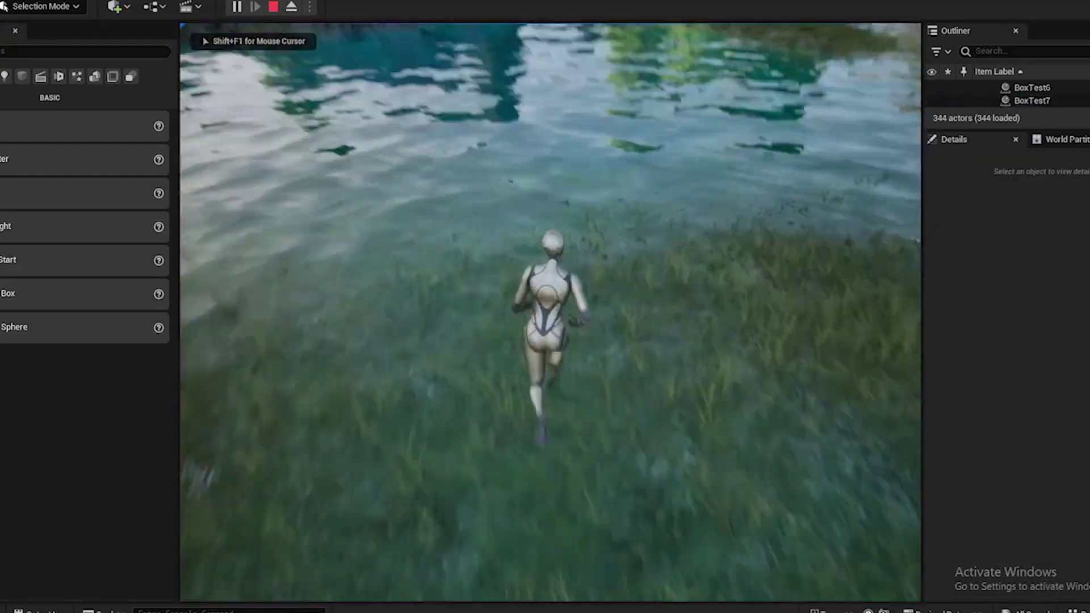
pyautogui.press('Escape')
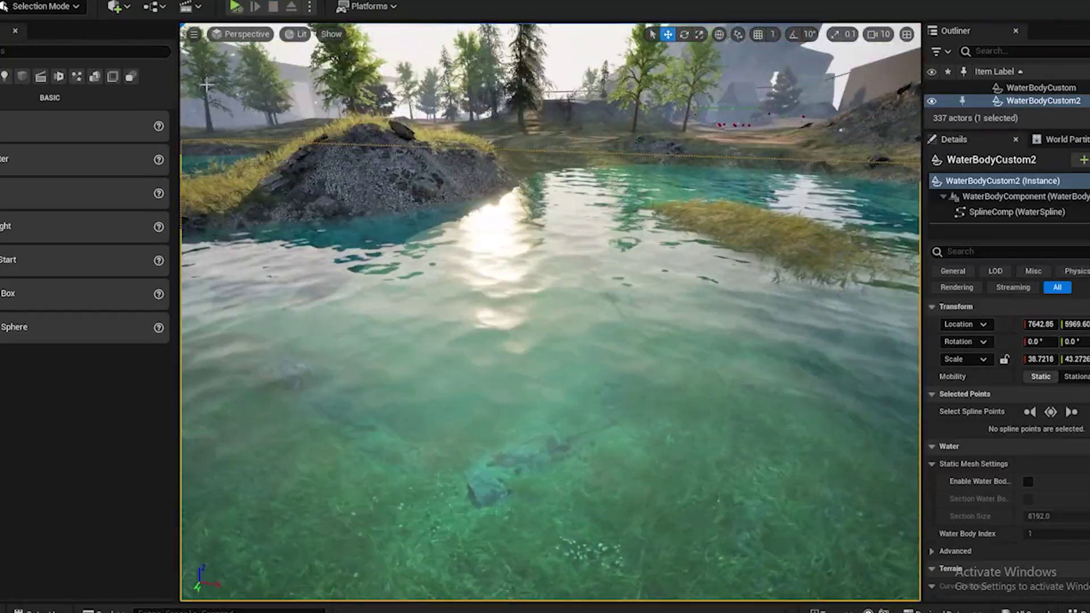
pyautogui.hotkey('shift', '2')
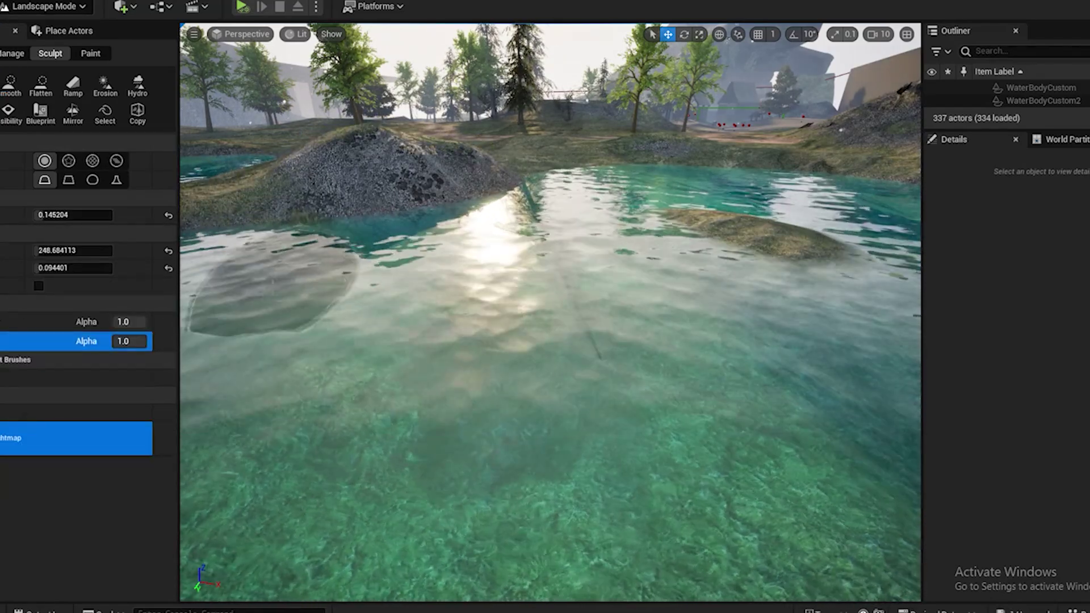
pyautogui.click(39, 86)
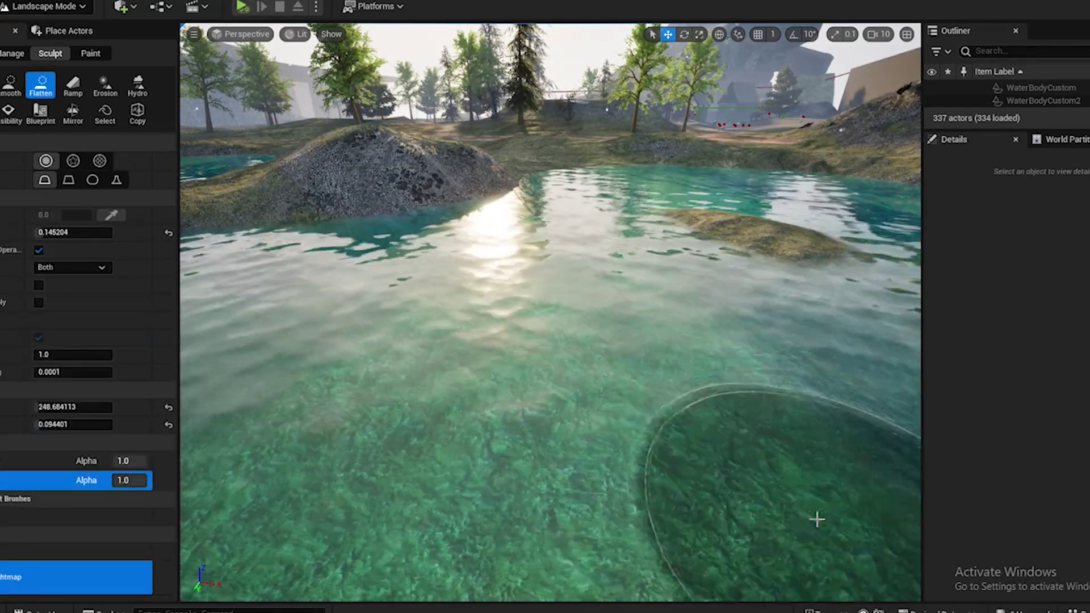
pyautogui.click(45, 6)
pyautogui.click(40, 23)
# Playtest from the lake's water surface, running the character ashore to the unpainted checkered ground, and stop the session
pyautogui.rightClick(550, 460)
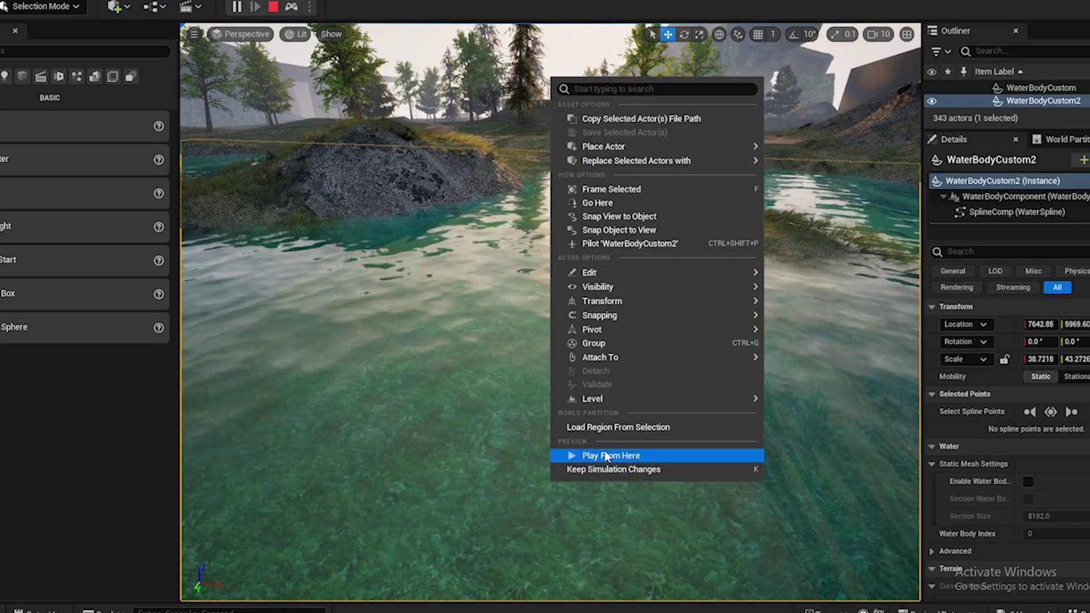
pyautogui.click(608, 452)
pyautogui.click(487, 402)
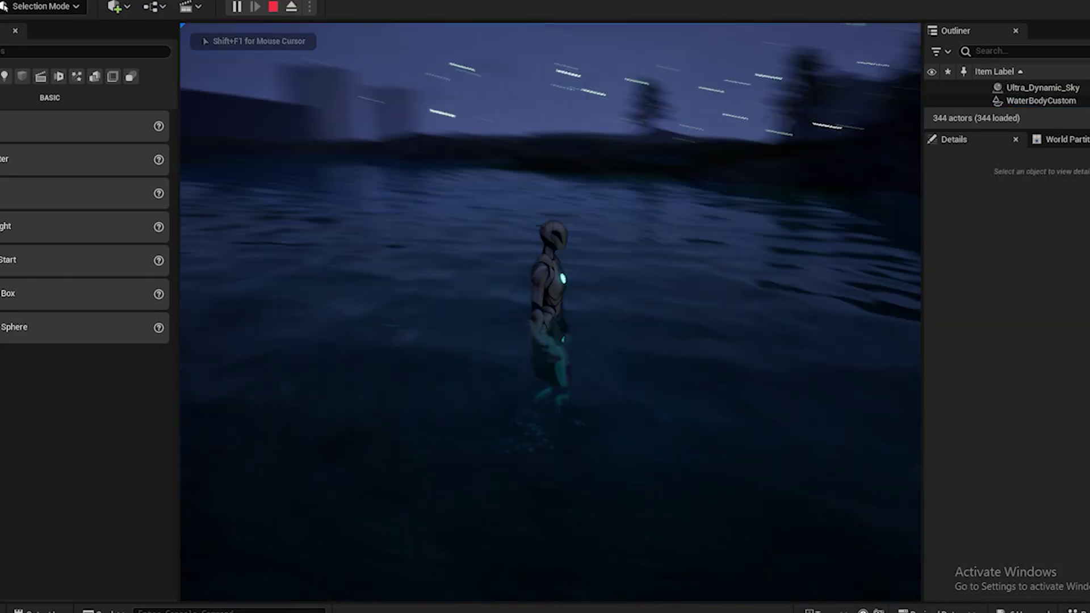
pyautogui.press('w')
pyautogui.press('w')
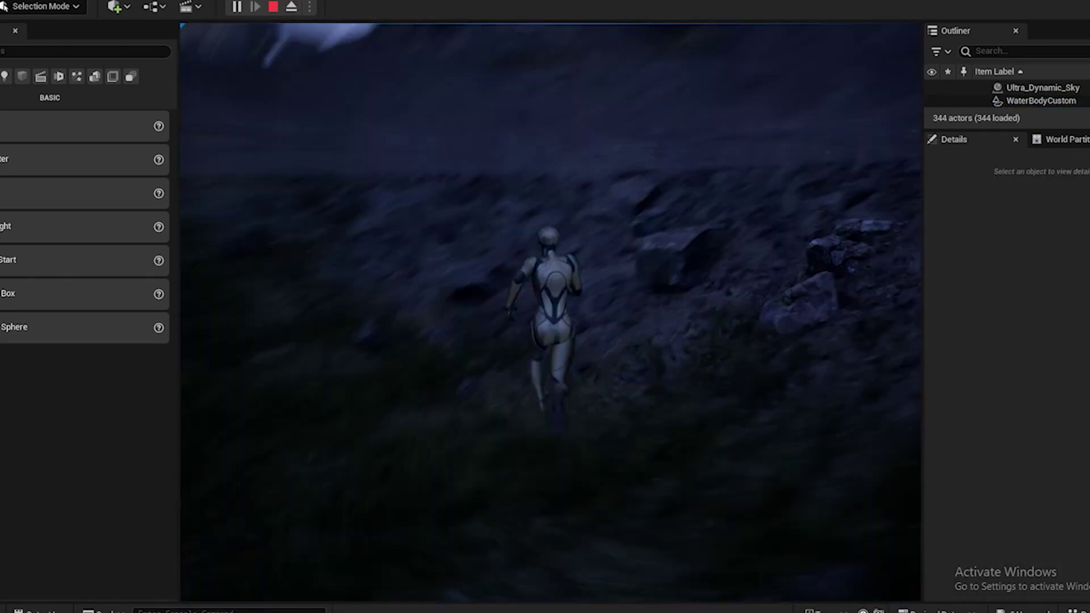
pyautogui.press('w')
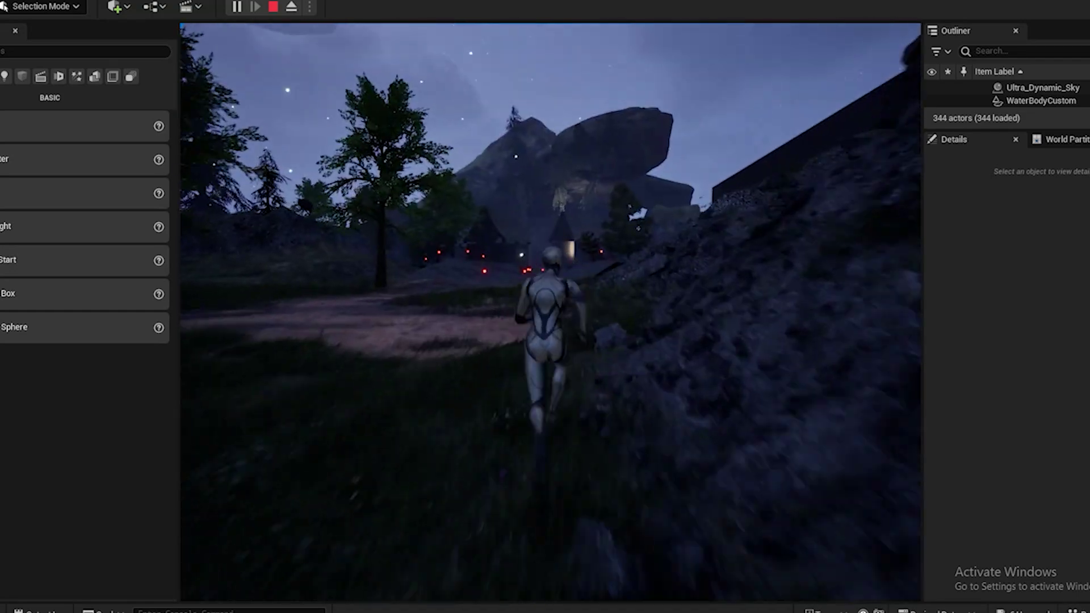
pyautogui.press('w')
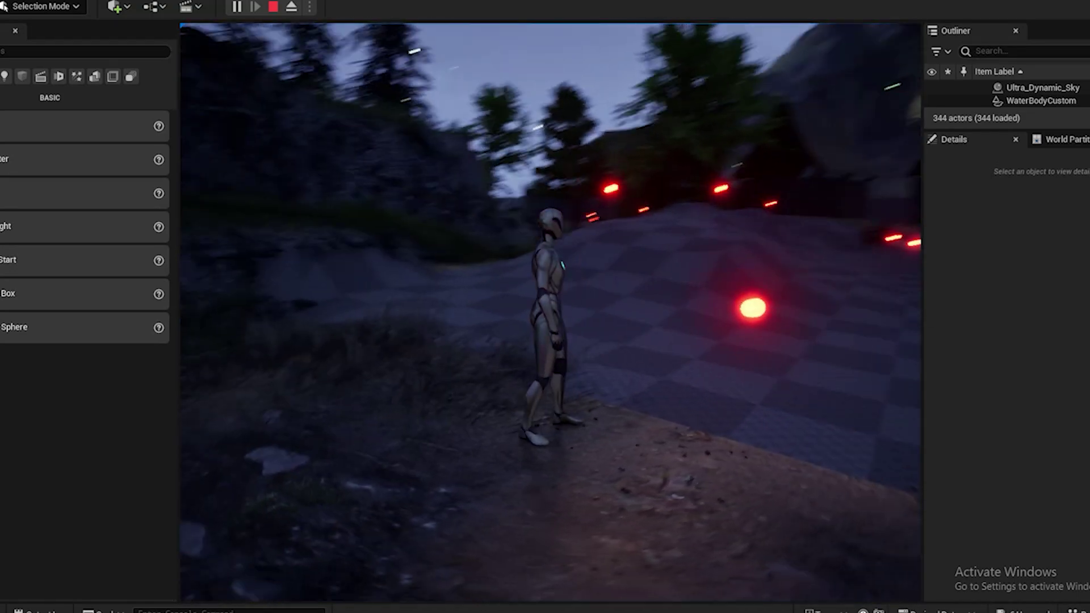
pyautogui.press('Escape')
# Select the BoxTest7 sphere on the checkered ground, review its properties and open its BoxTest Blueprint
pyautogui.click(718, 373)
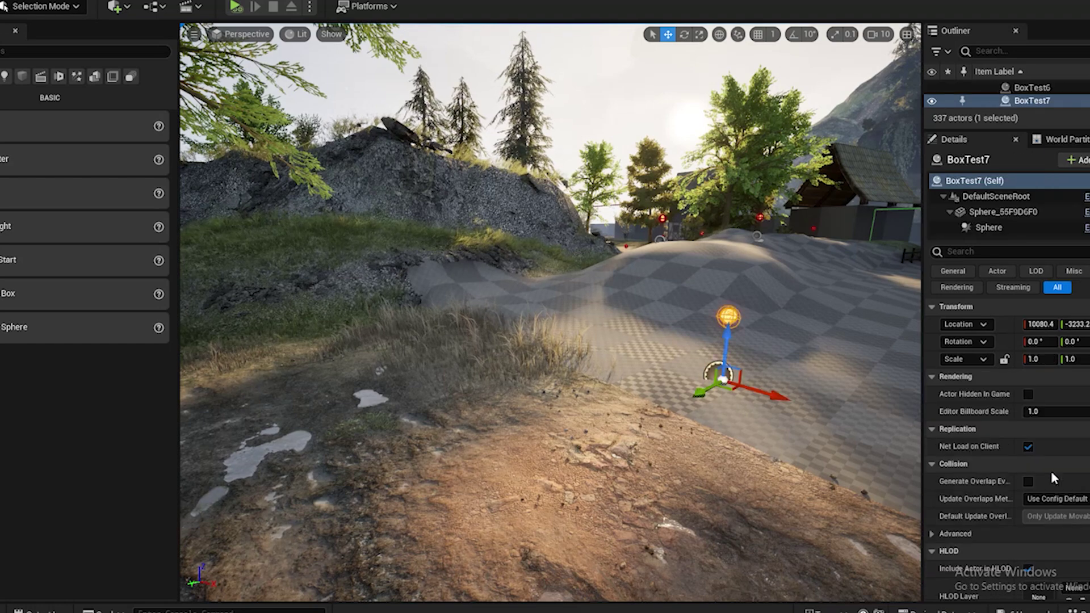
pyautogui.scroll(-10, 1016, 480)
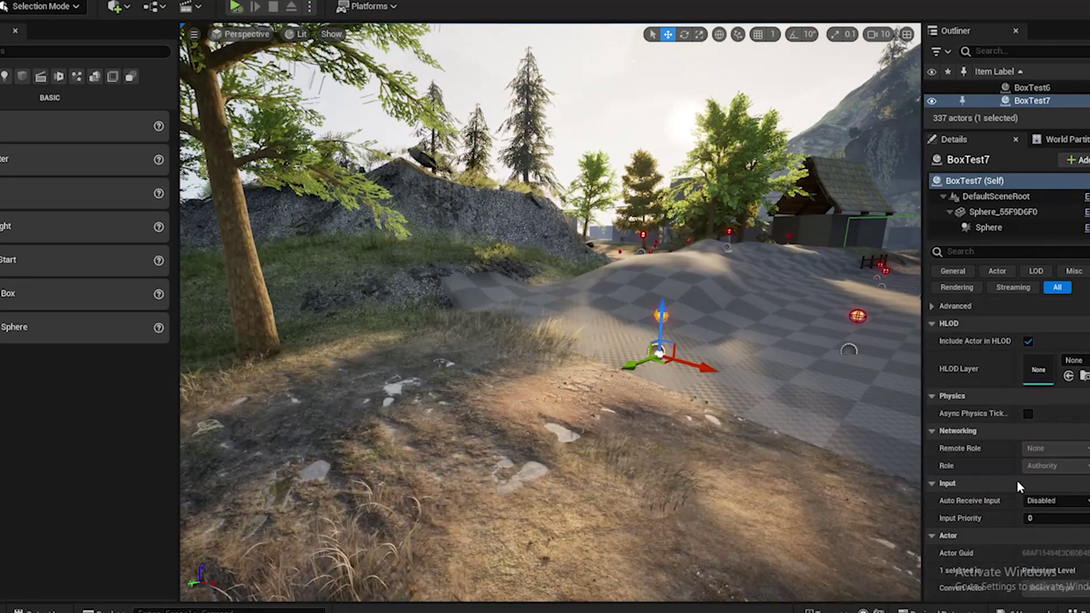
pyautogui.scroll(5, 1016, 494)
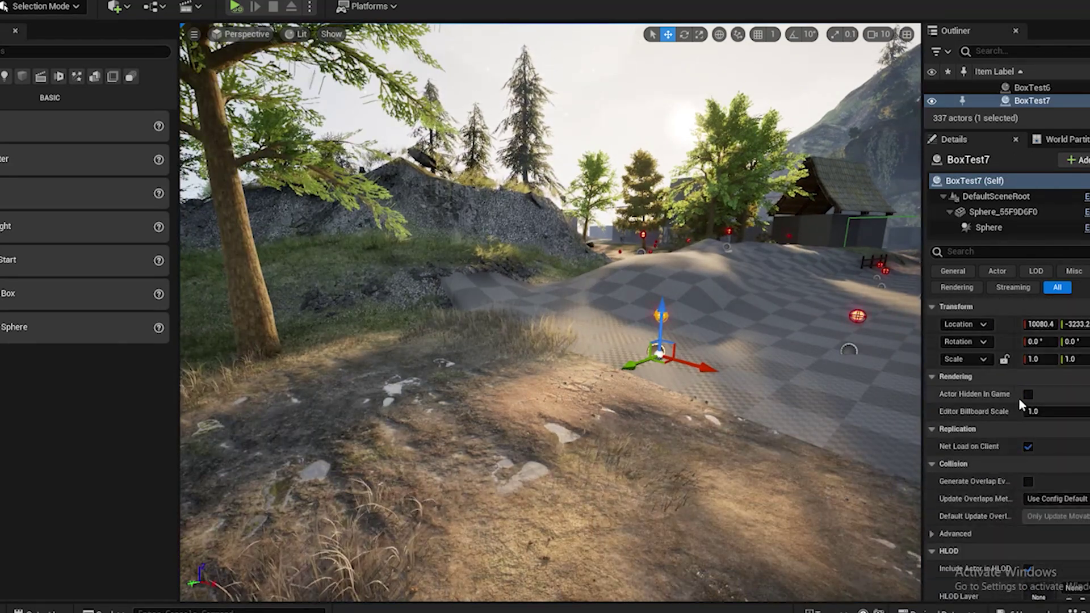
pyautogui.scroll(5, 1074, 484)
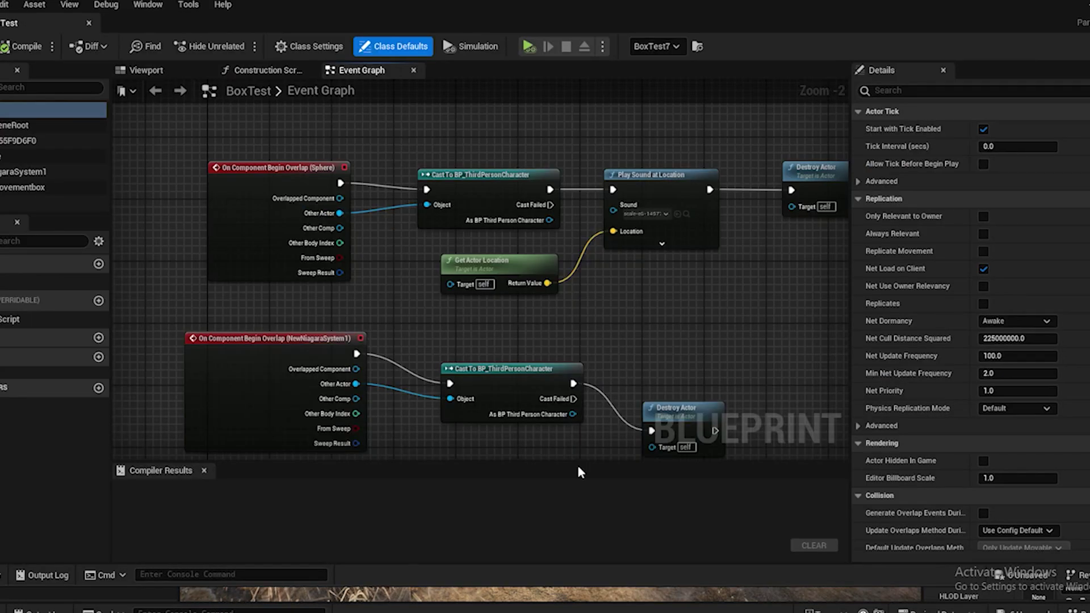
# Enlarge the BoxTest Event Graph area and examine the overlap events with their cast, sound and Destroy Actor nodes
pyautogui.moveTo(548, 462); pyautogui.dragTo(551, 539)
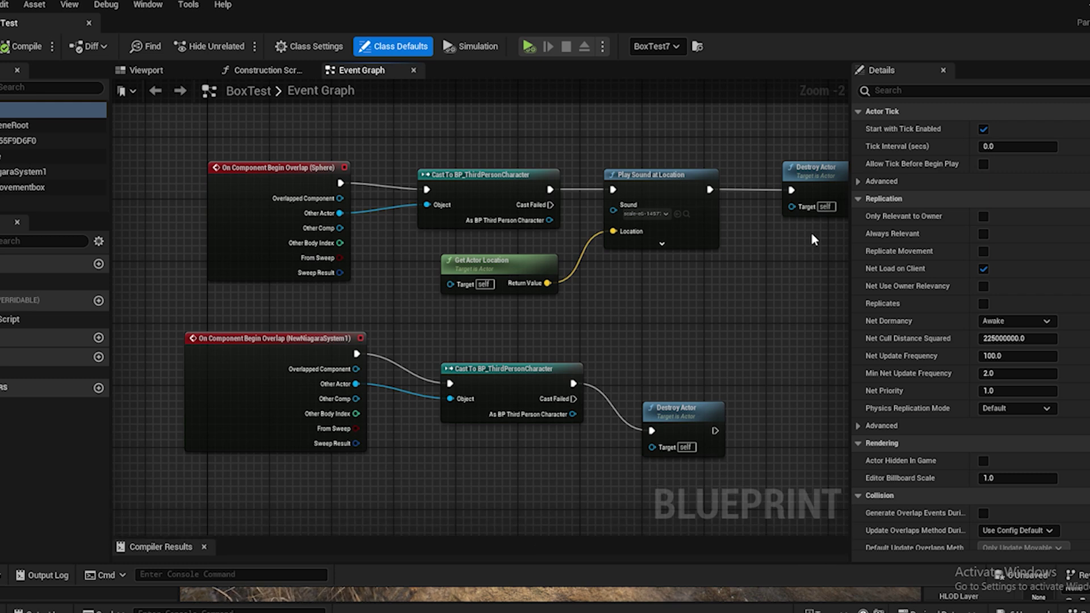
pyautogui.moveTo(851, 224); pyautogui.dragTo(943, 234)
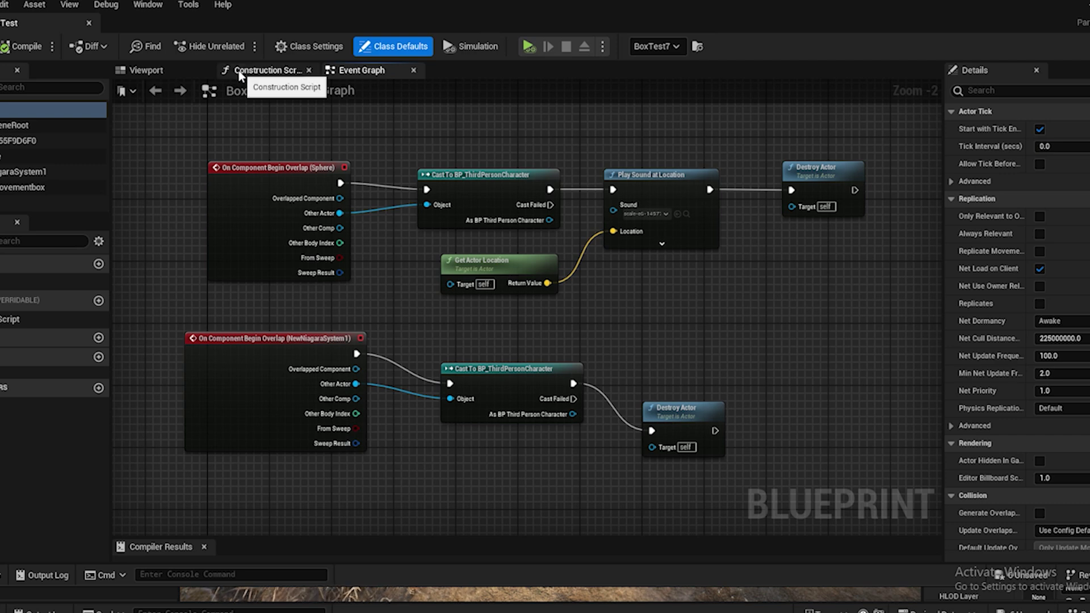
pyautogui.scroll(-4, 633, 343)
pyautogui.scroll(3, 632, 343)
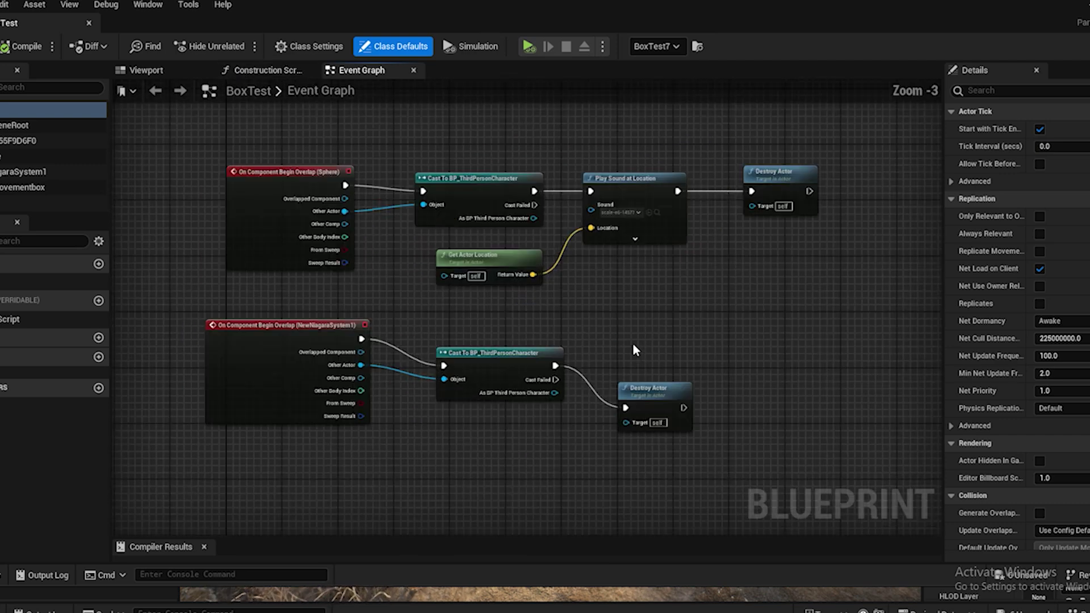
pyautogui.scroll(1, 634, 349)
pyautogui.scroll(2, 212, 135)
pyautogui.scroll(-1, 293, 207)
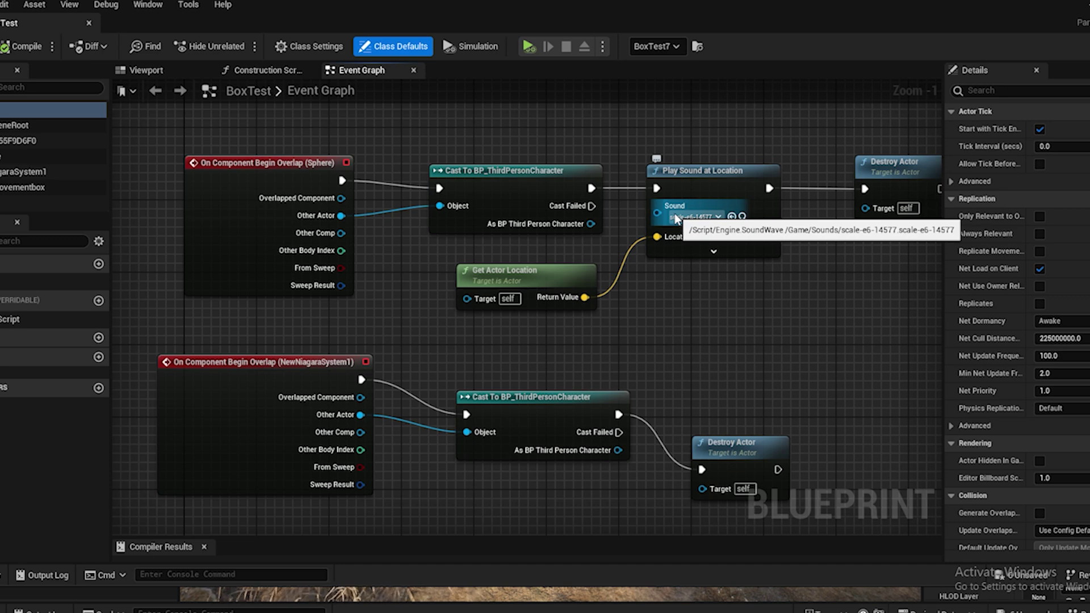
pyautogui.scroll(1, 681, 204)
# Move Get Actor Location further below the sphere's cast node and realign Play Sound at Location with the execution line
pyautogui.moveTo(695, 167); pyautogui.dragTo(745, 198)
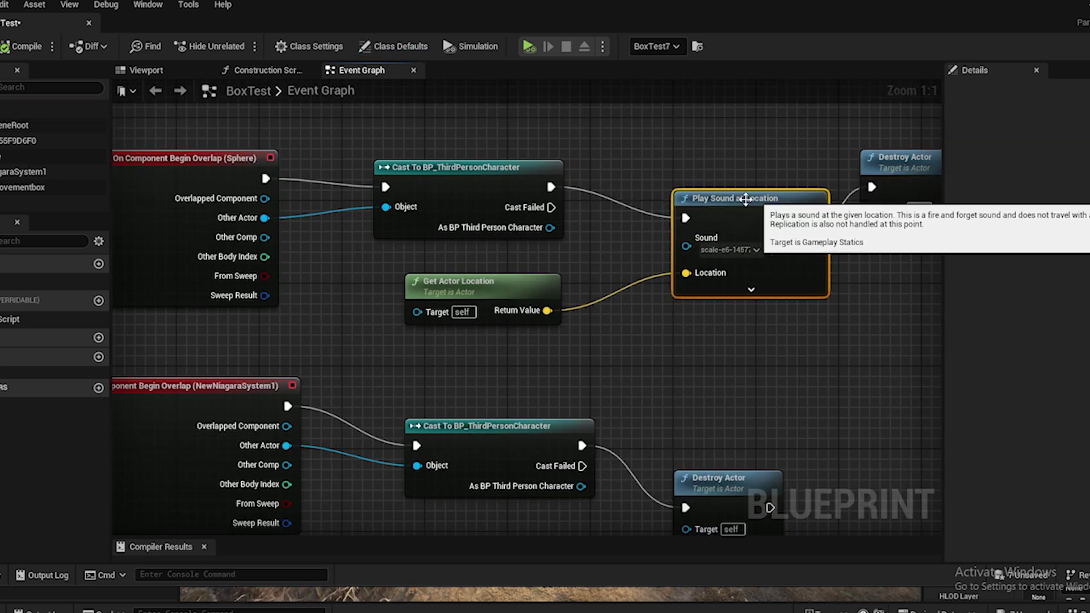
pyautogui.moveTo(454, 284); pyautogui.dragTo(452, 315)
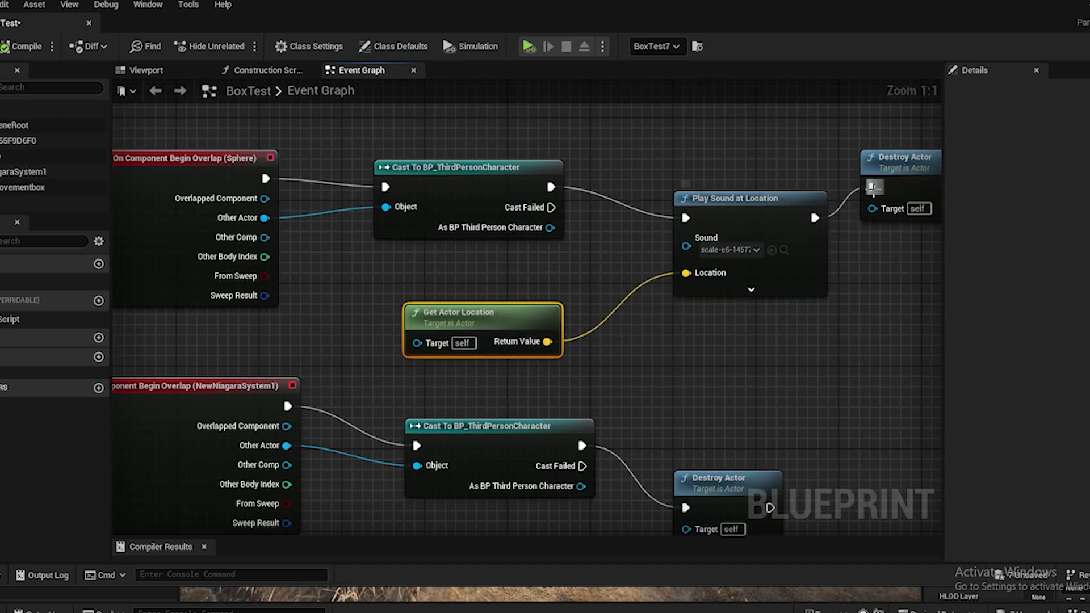
pyautogui.moveTo(745, 195); pyautogui.dragTo(745, 165)
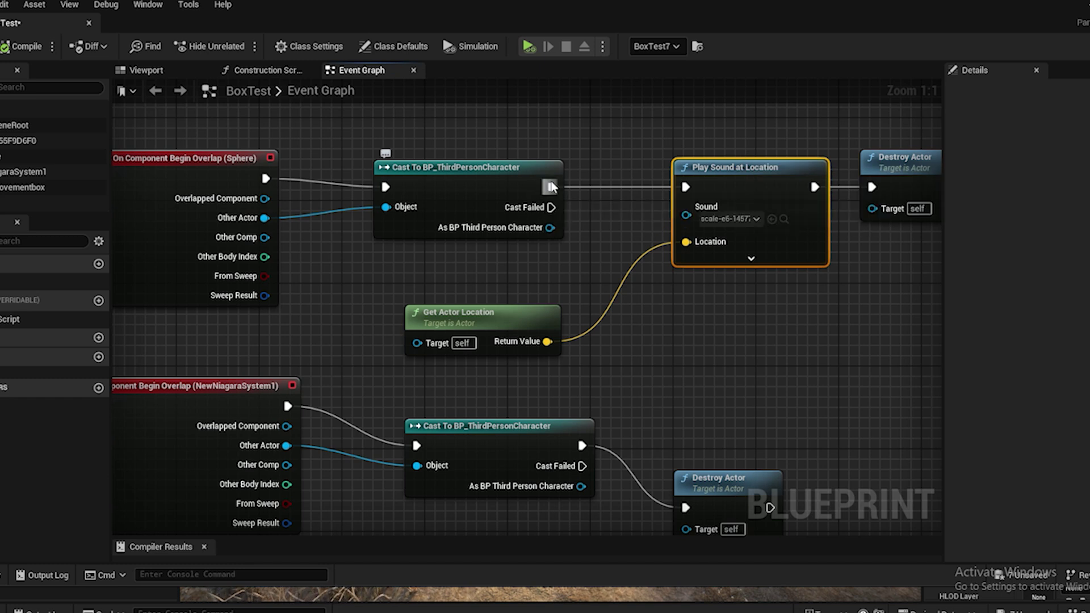
pyautogui.moveTo(555, 185); pyautogui.dragTo(686, 188)
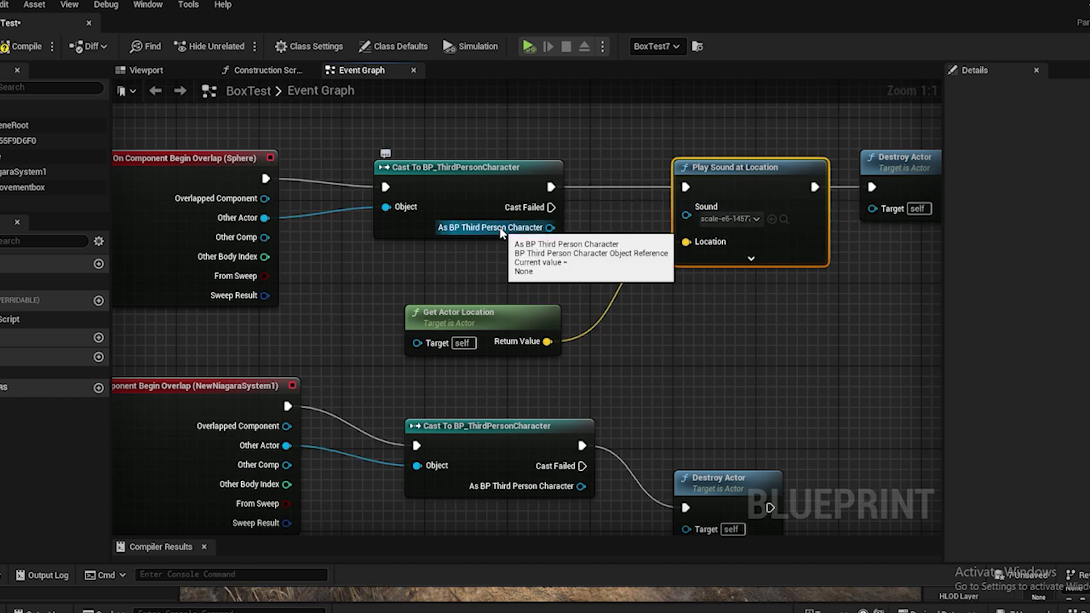
pyautogui.moveTo(503, 231); pyautogui.dragTo(574, 200)
pyautogui.press('Escape')
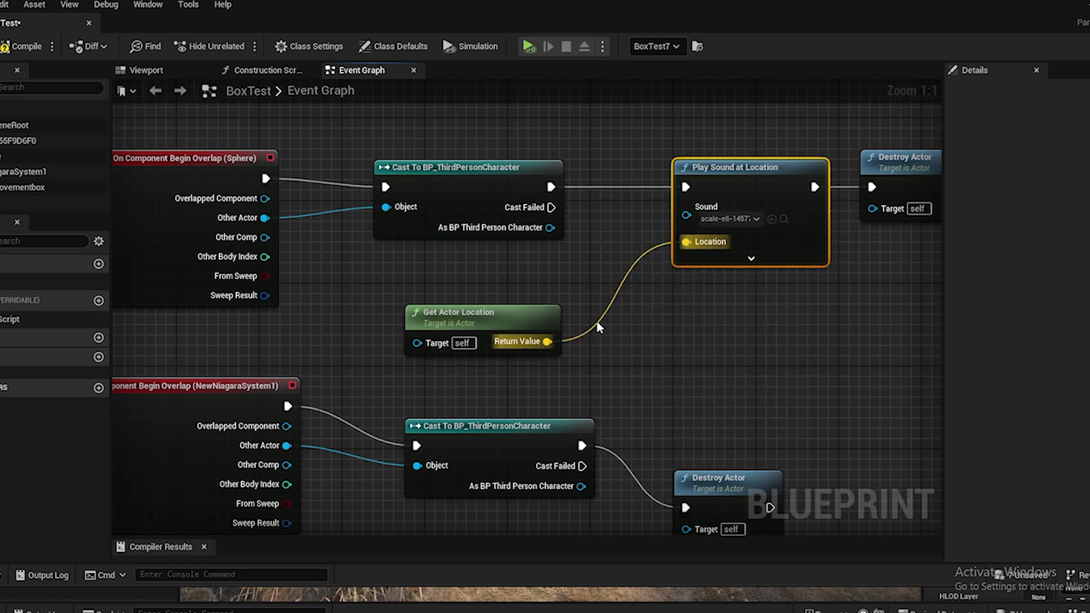
# Delete the NewNiagaraSystem1 begin-overlap event along with its Cast To BP_ThirdPersonCharacter and Destroy Actor nodes
pyautogui.moveTo(754, 343); pyautogui.dragTo(810, 235, button='right')
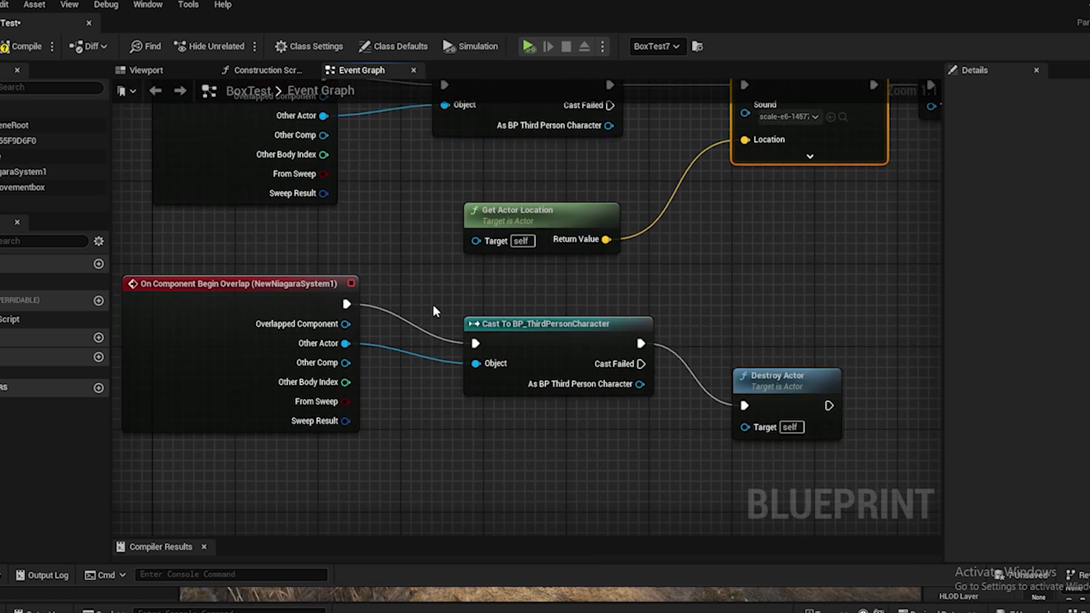
pyautogui.click(313, 283)
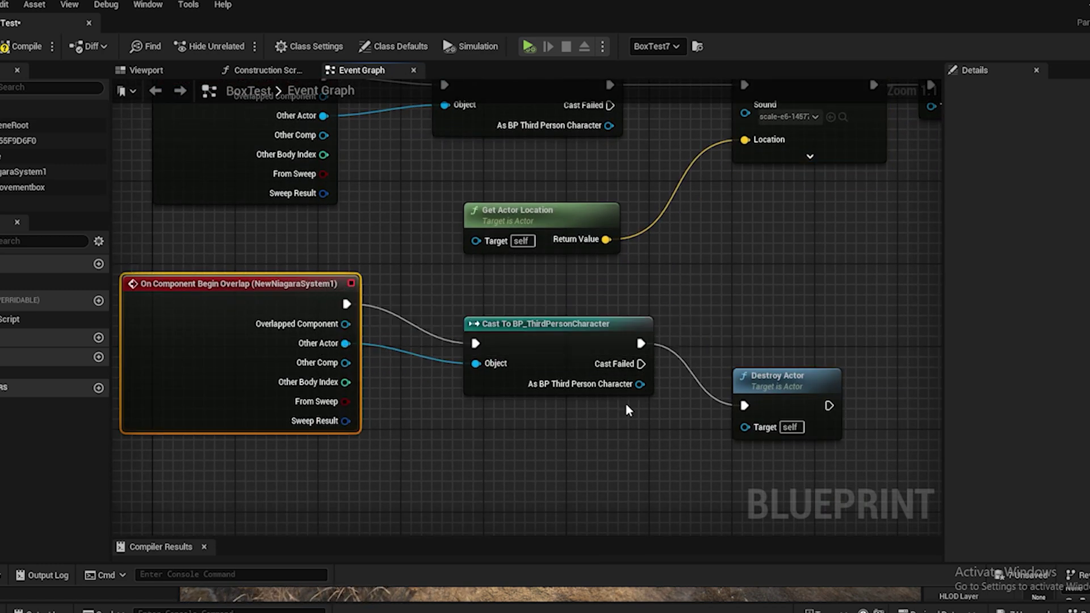
pyautogui.press('Delete')
pyautogui.click(606, 323)
pyautogui.press('Delete')
pyautogui.click(801, 379)
pyautogui.press('Delete')
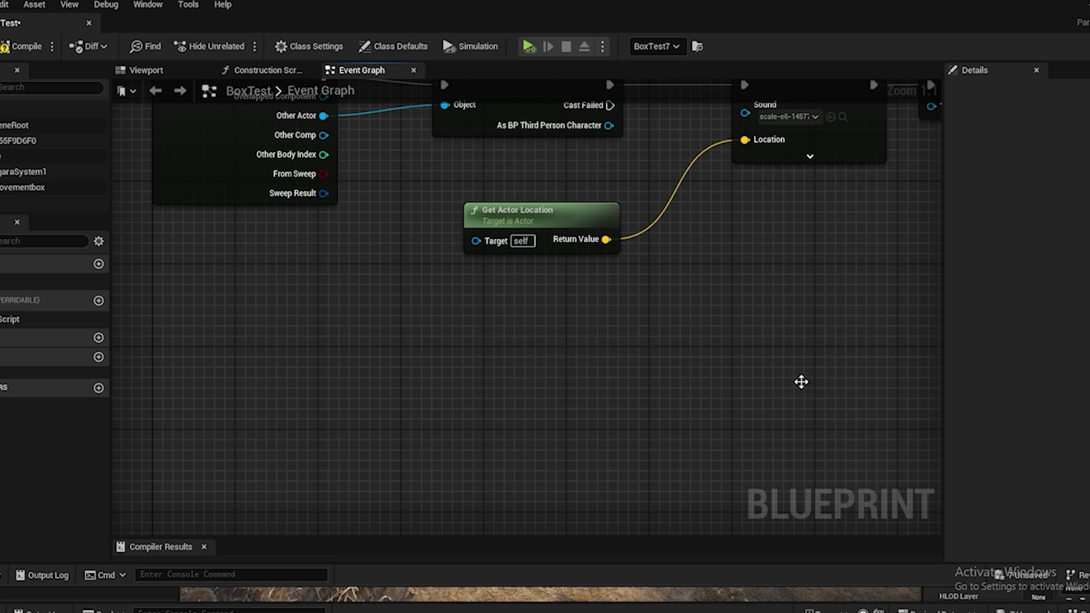
# Move the Destroy Actor node further away from Play Sound at Location in the sphere's overlap chain
pyautogui.moveTo(682, 388); pyautogui.dragTo(651, 317, button='right')
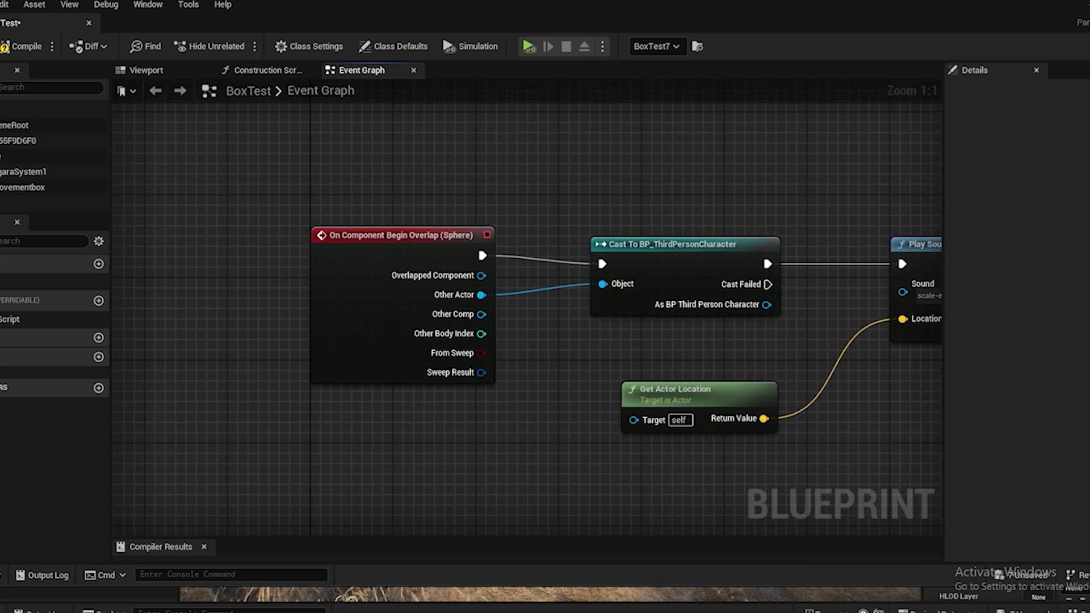
pyautogui.moveTo(681, 386); pyautogui.dragTo(413, 389, button='right')
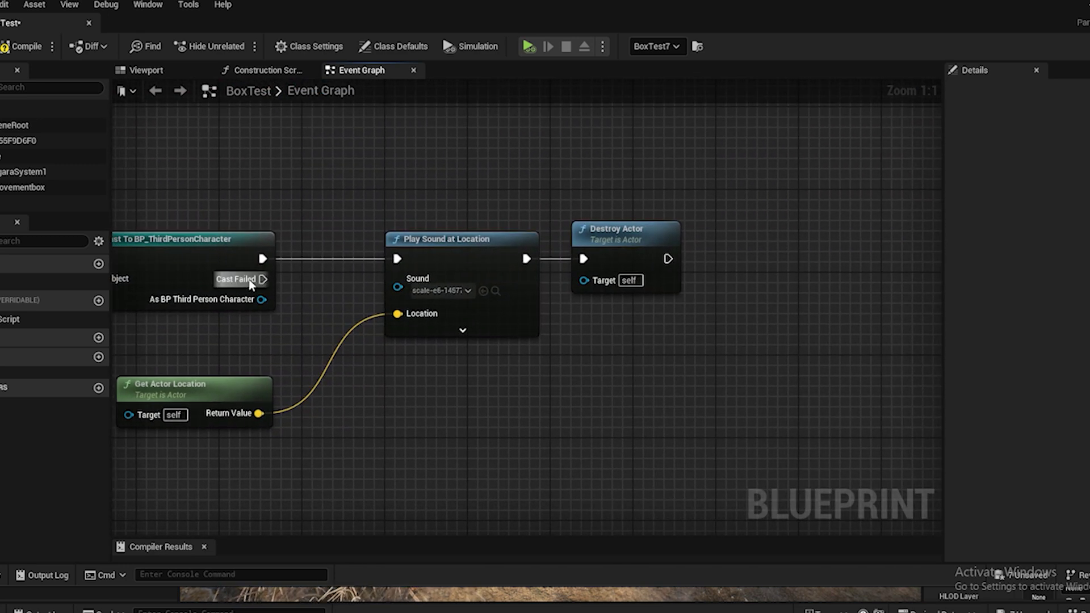
pyautogui.moveTo(648, 248); pyautogui.dragTo(689, 248)
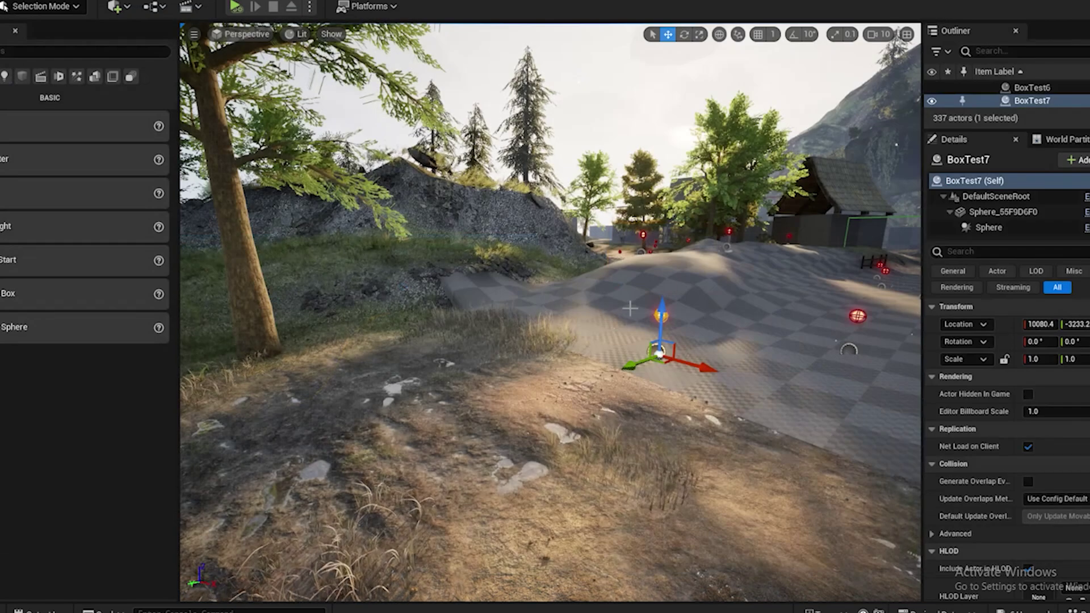
# Inspect BoxTest7 in the level, reopen the BoxTest Blueprint and select the fire sphere mesh in its viewport
pyautogui.moveTo(606, 387); pyautogui.dragTo(606, 387, button='right')
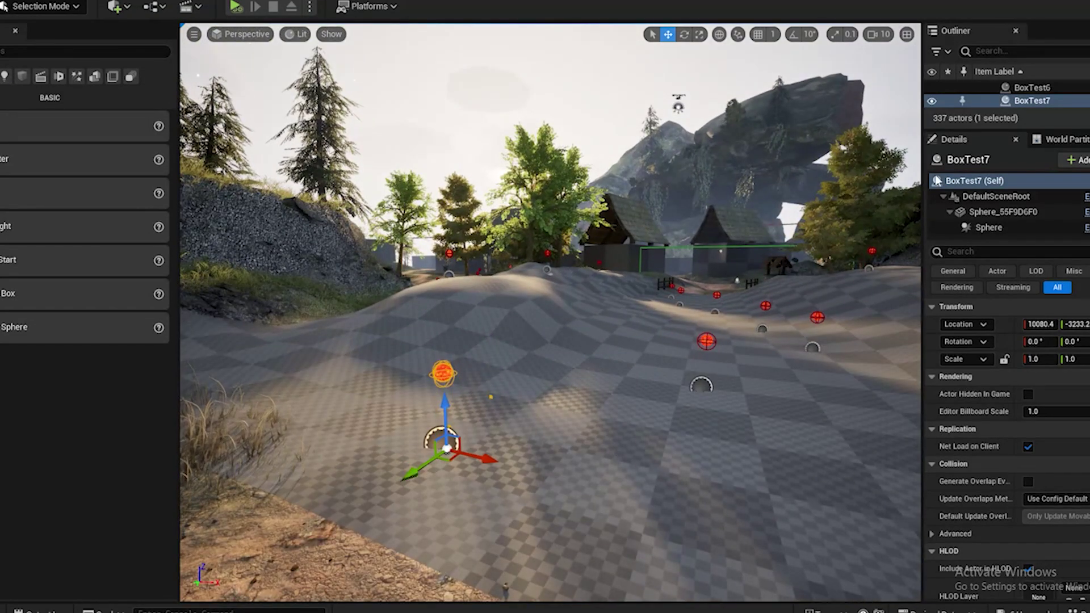
pyautogui.moveTo(1058, 239); pyautogui.dragTo(1051, 402)
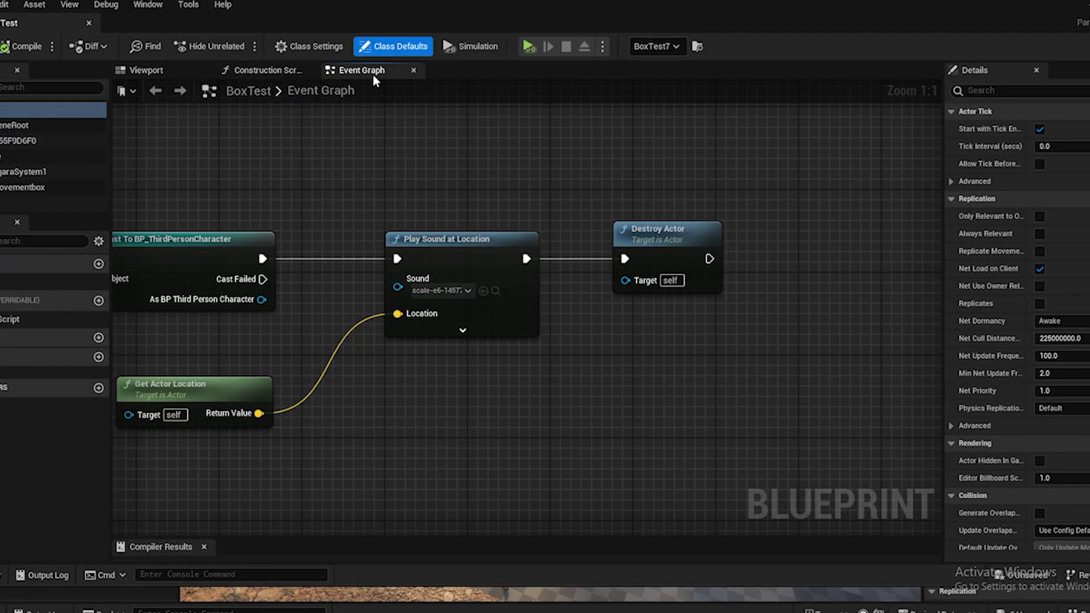
pyautogui.click(256, 71)
pyautogui.click(146, 70)
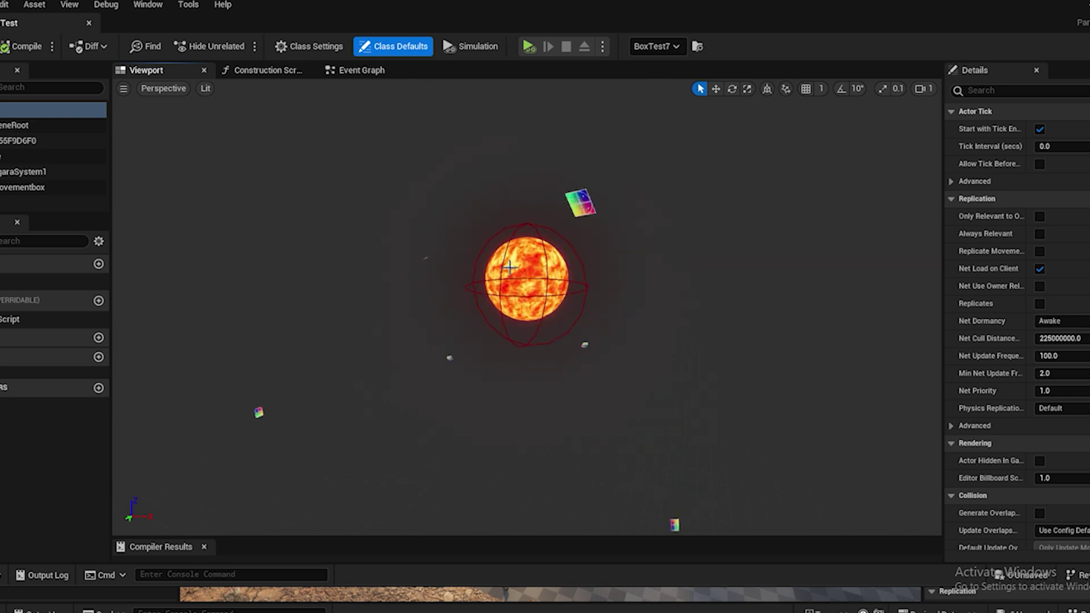
pyautogui.click(527, 278)
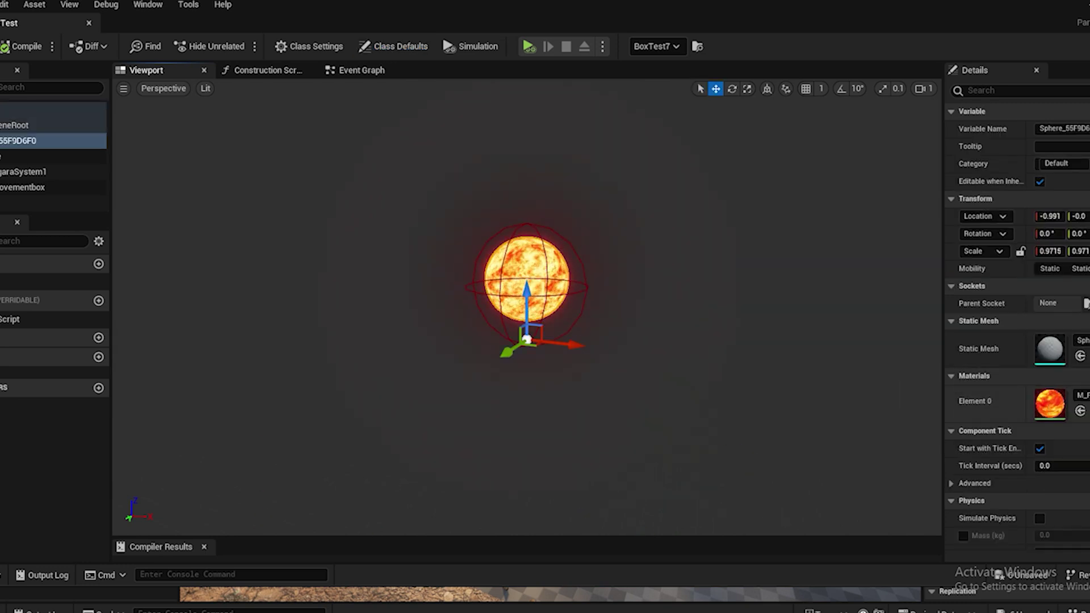
# Locate and open the sphere's M_FIRE1 material, and move its output node further away from the Multiply nodes
pyautogui.click(1088, 411)
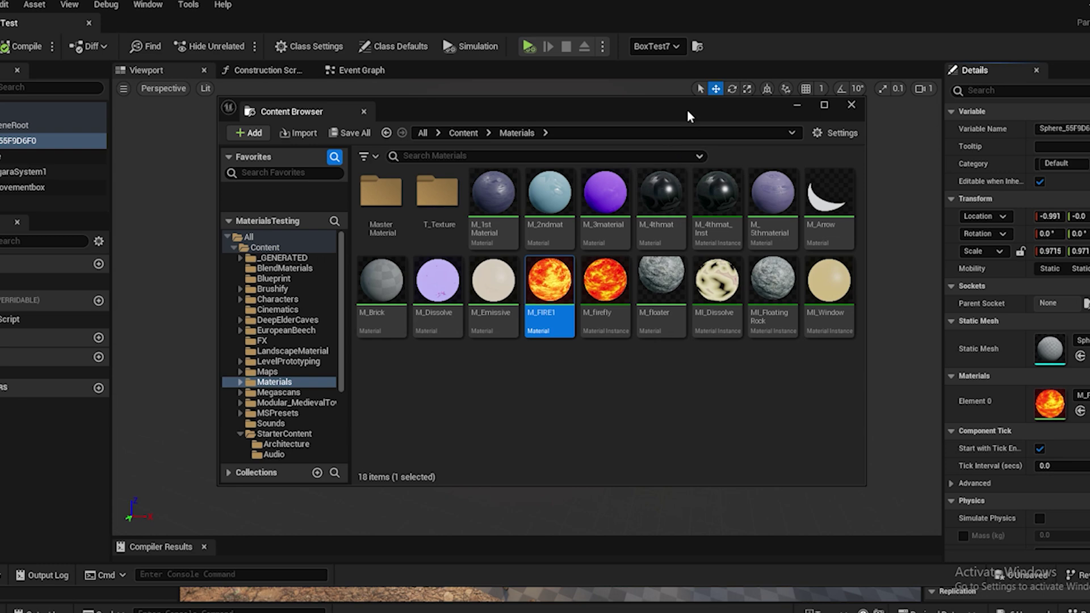
pyautogui.moveTo(686, 112); pyautogui.dragTo(638, 103)
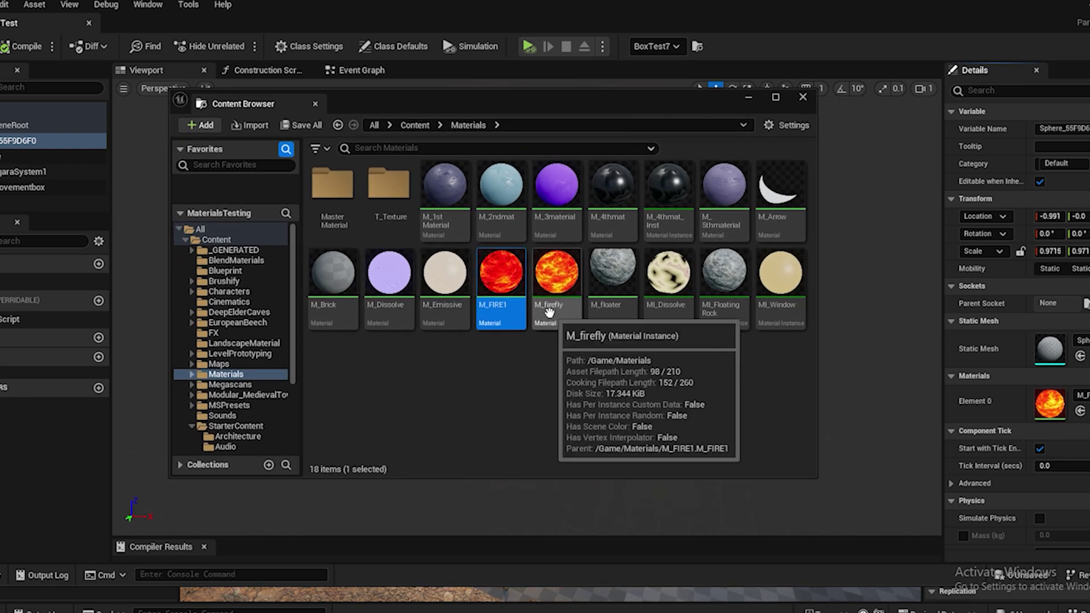
pyautogui.doubleClick(496, 274)
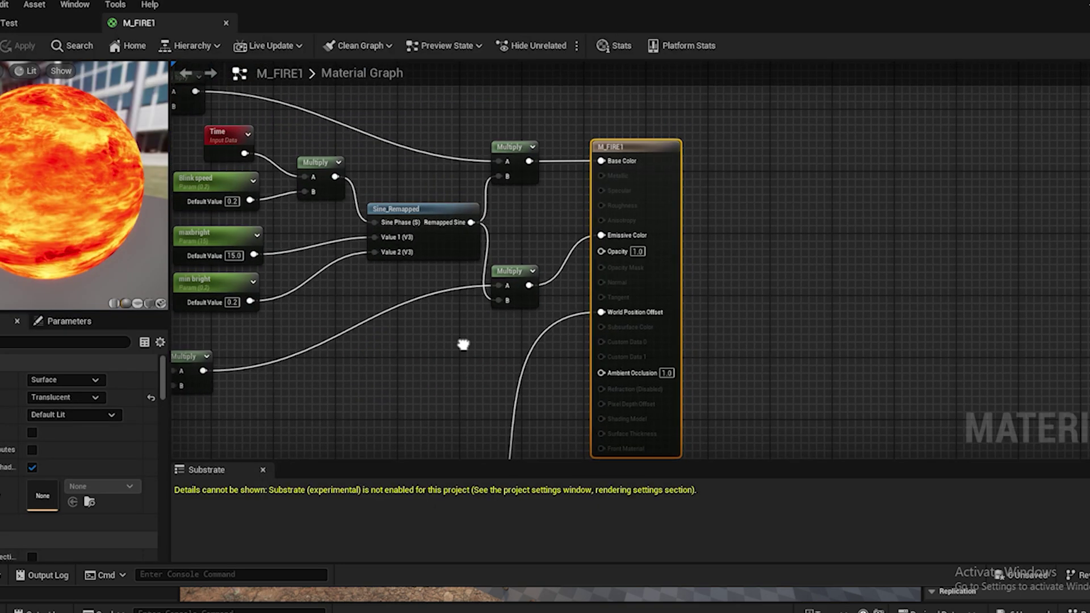
pyautogui.scroll(2, 630, 250)
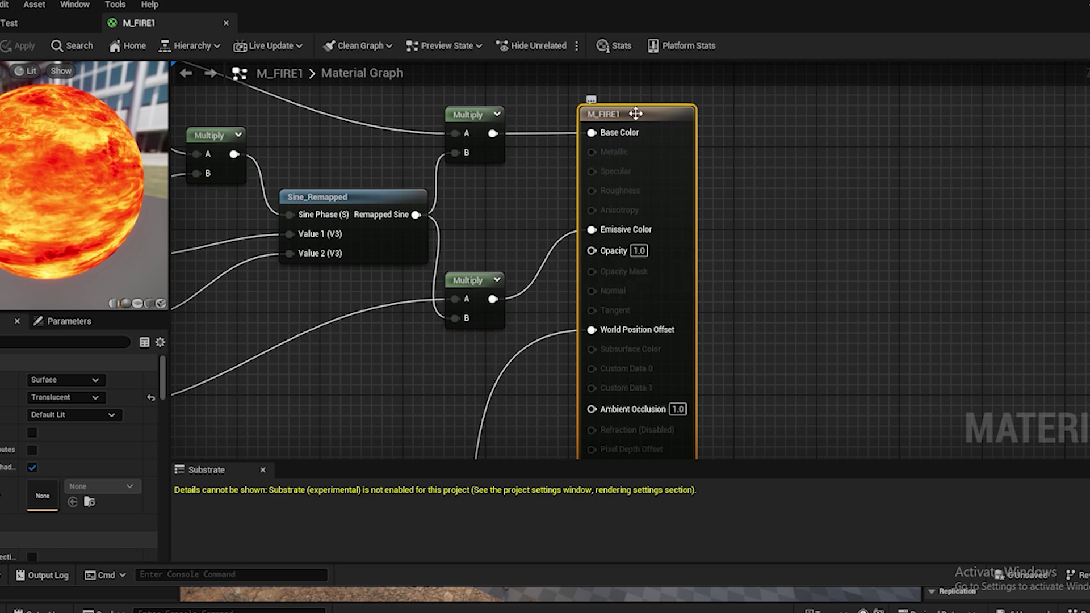
pyautogui.moveTo(635, 113); pyautogui.dragTo(807, 199)
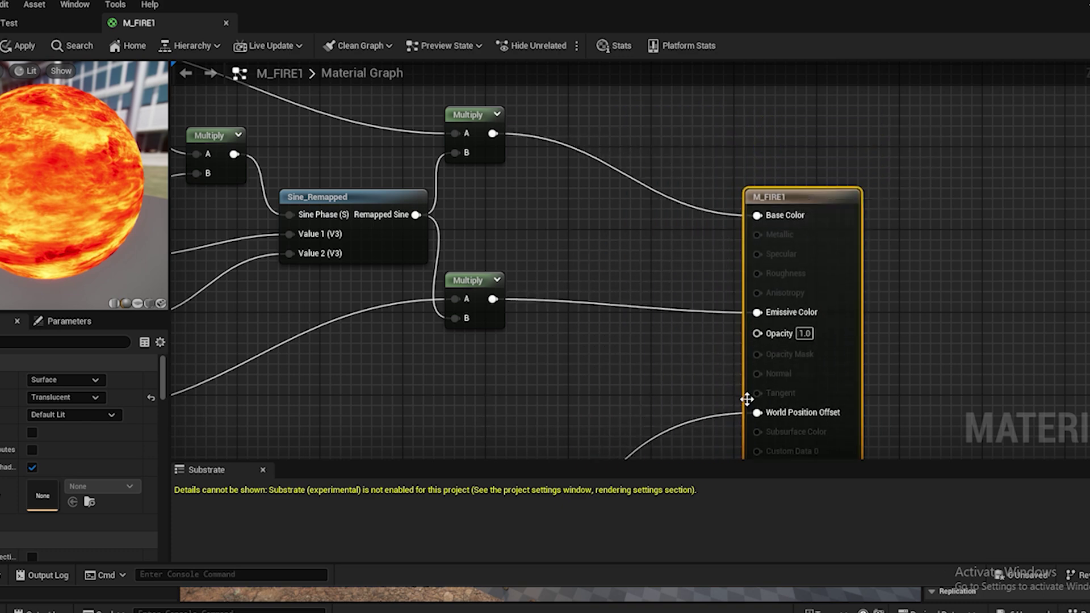
# Try 25, 15 and 70 as the Brightness parameter's default value in the M_FIRE1 graph, and set it to 1
pyautogui.moveTo(628, 372); pyautogui.dragTo(1089, 584, button='right')
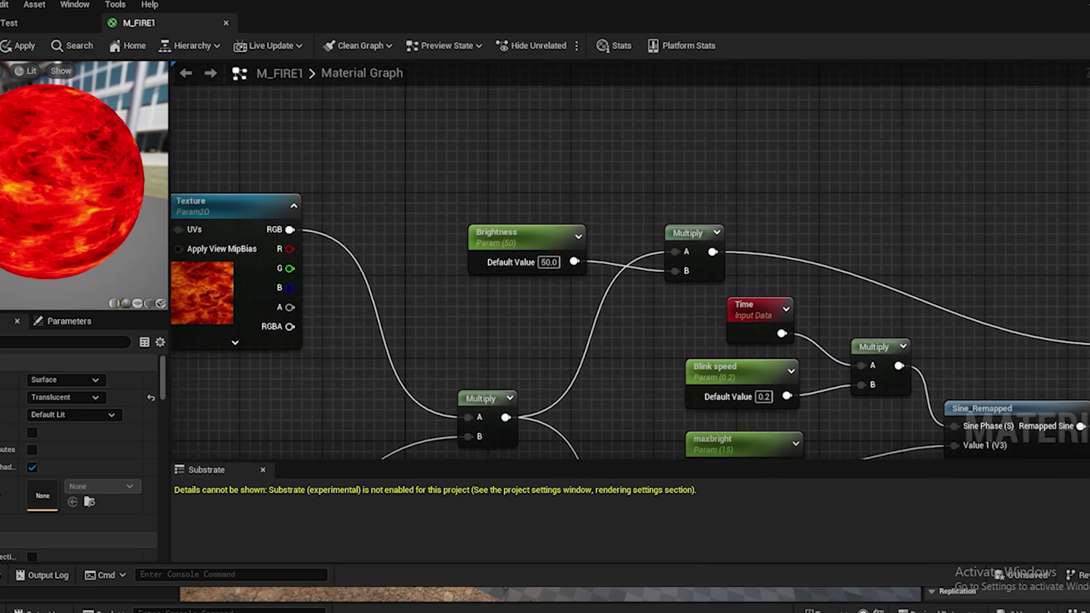
pyautogui.moveTo(630, 261); pyautogui.dragTo(898, 260, button='right')
pyautogui.moveTo(812, 259); pyautogui.dragTo(640, 259, button='right')
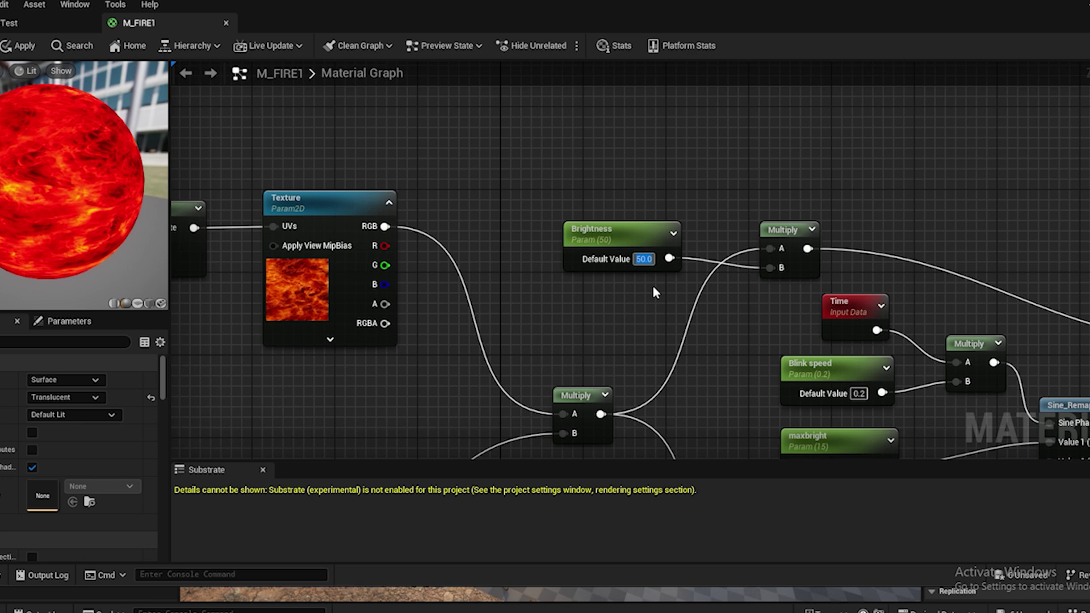
pyautogui.write('25')
pyautogui.press('Return')
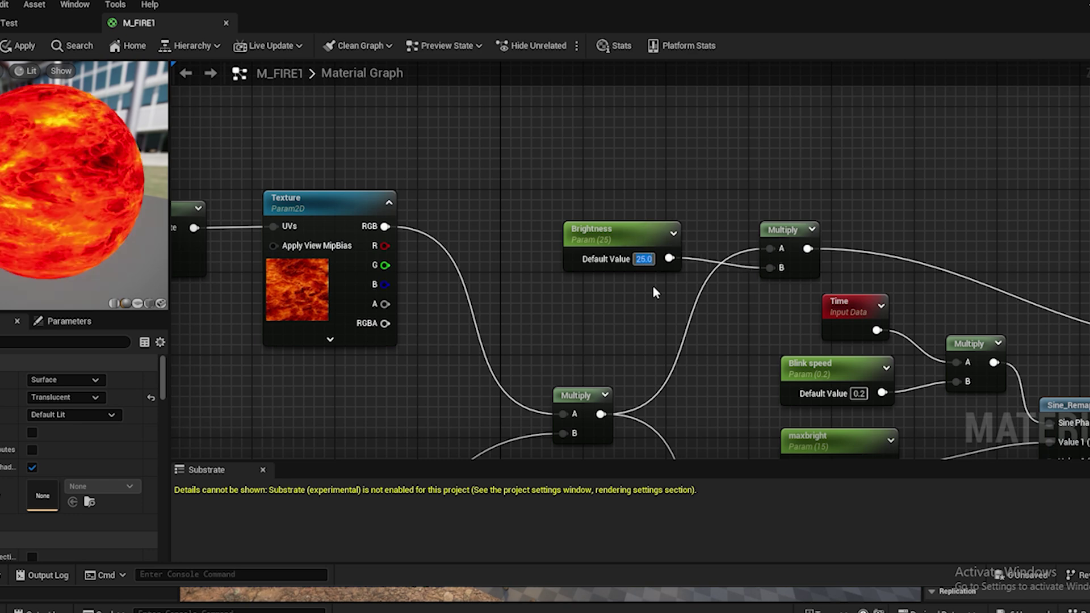
pyautogui.press('BackSpace')
pyautogui.write('15')
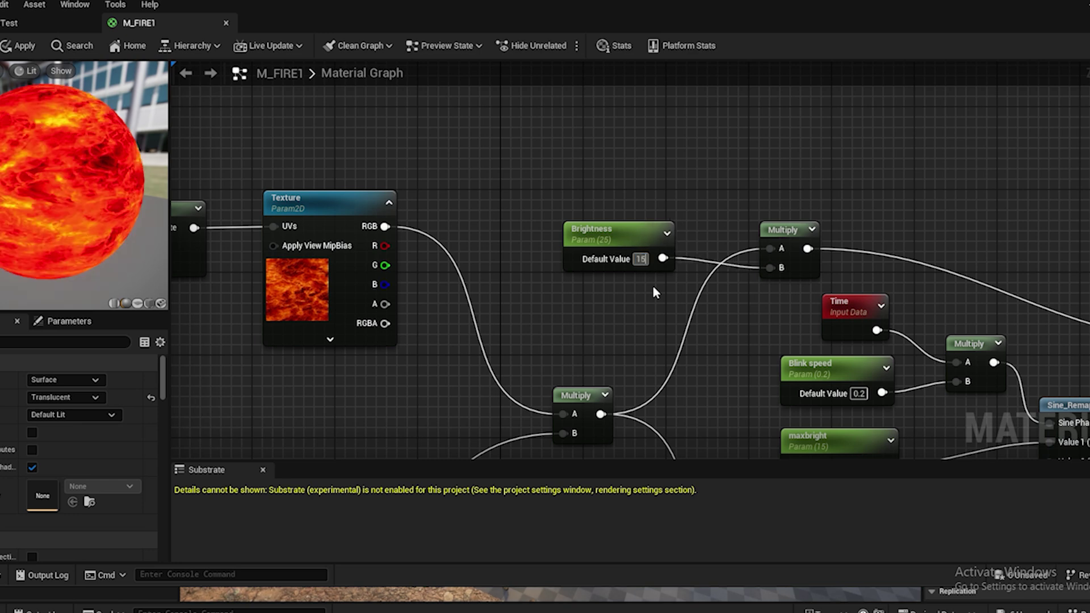
pyautogui.press('Return')
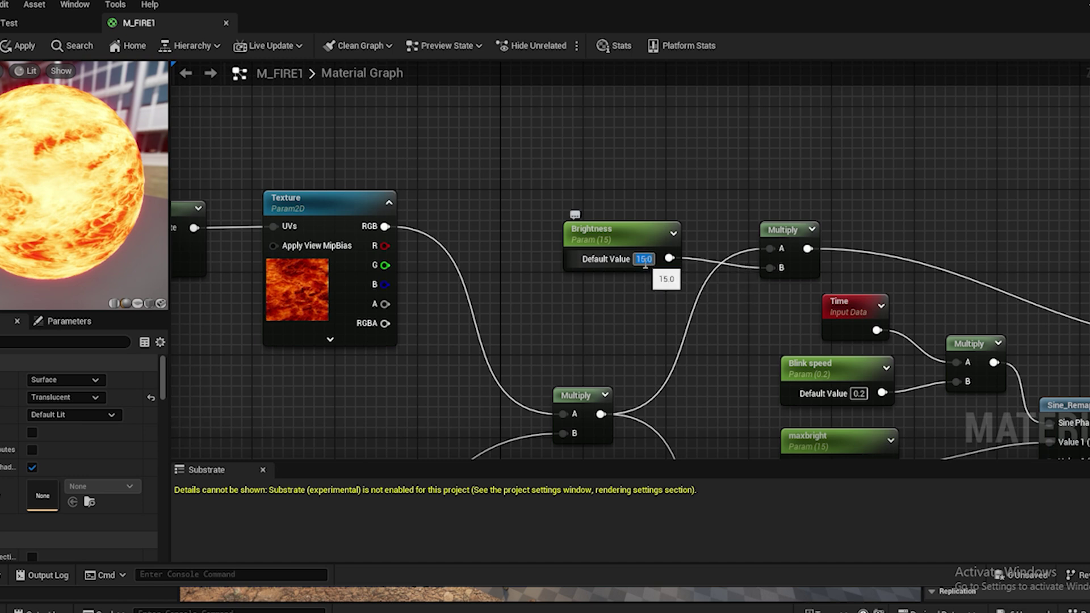
pyautogui.press('Return')
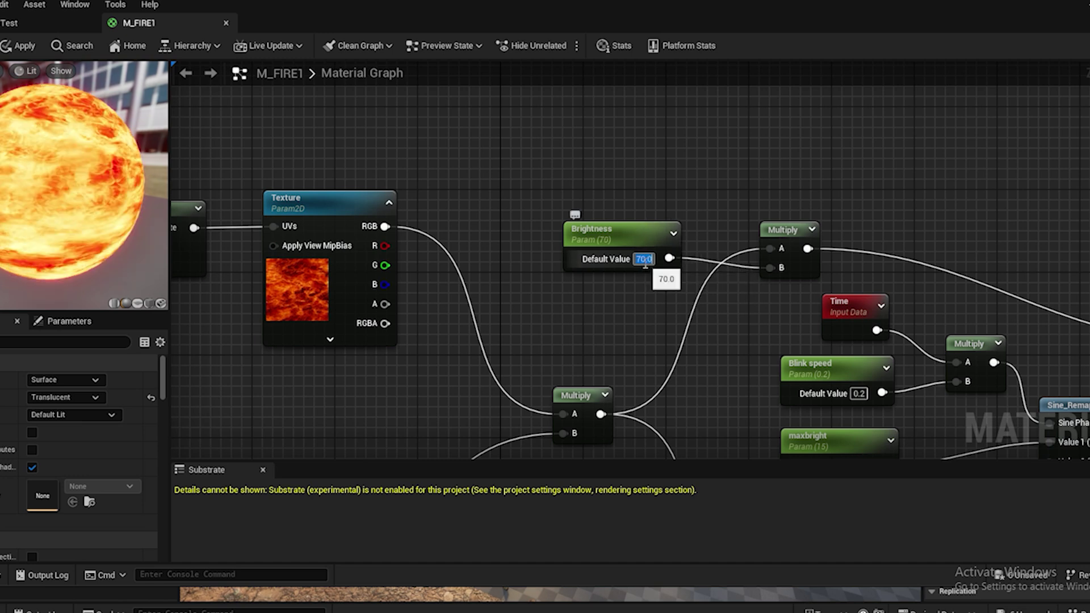
pyautogui.write('1')
pyautogui.press('Return')
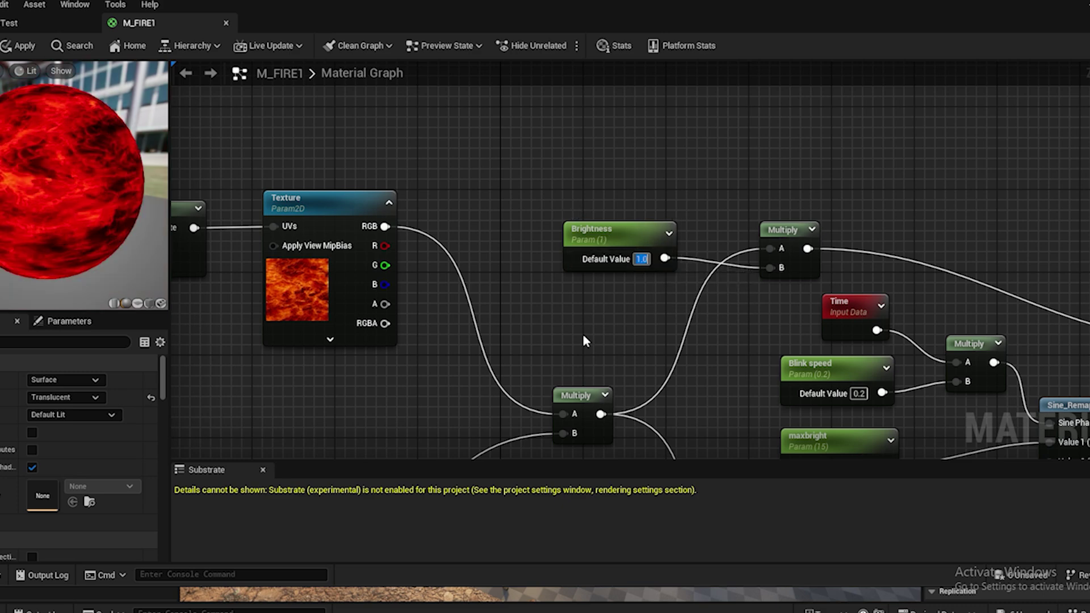
# Set the Emissive Brightness parameter's default value to 1, testing 66 before restoring 1
pyautogui.moveTo(581, 335); pyautogui.dragTo(544, 35, button='right')
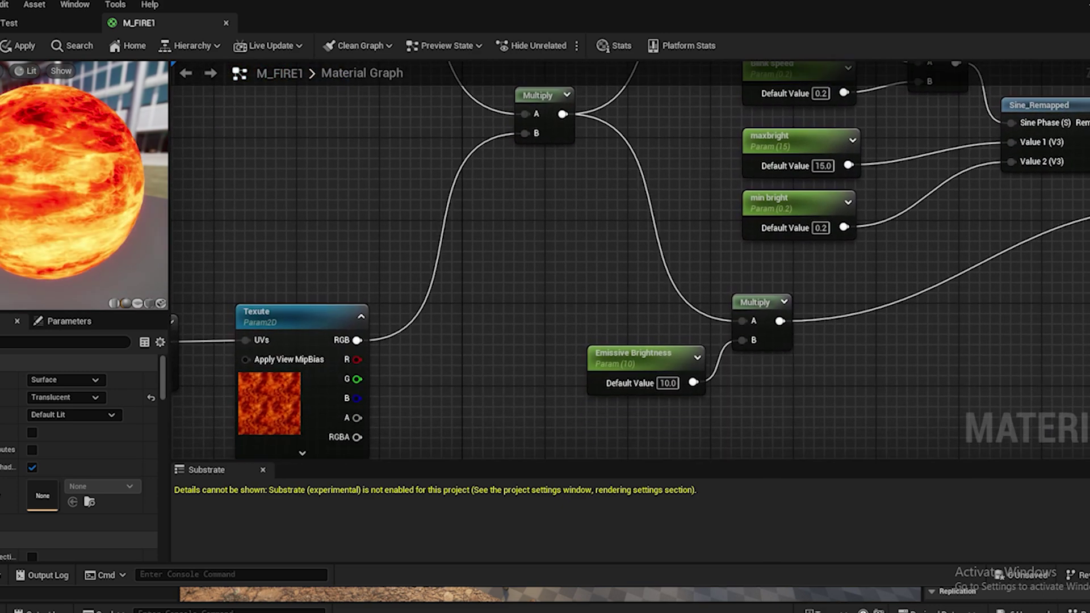
pyautogui.moveTo(554, 156); pyautogui.dragTo(559, 71, button='right')
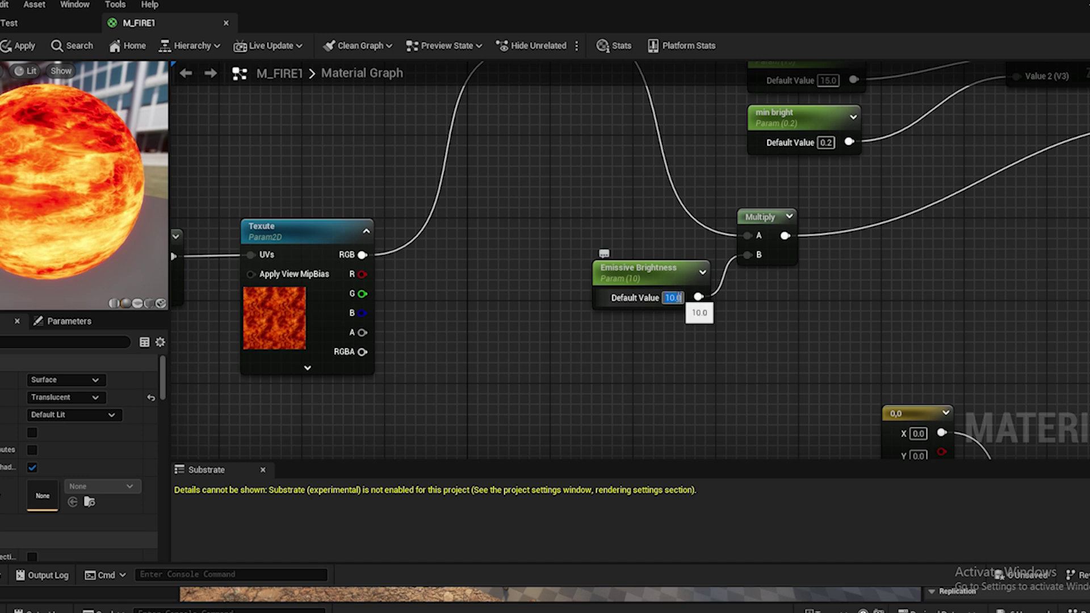
pyautogui.write('1')
pyautogui.press('Return')
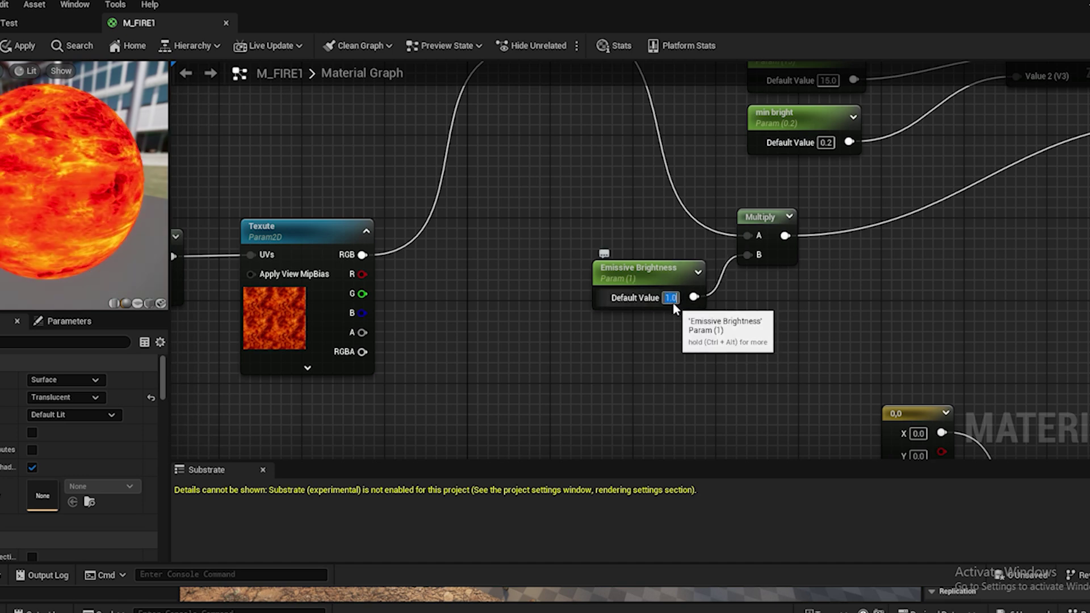
pyautogui.moveTo(668, 298); pyautogui.dragTo(672, 300)
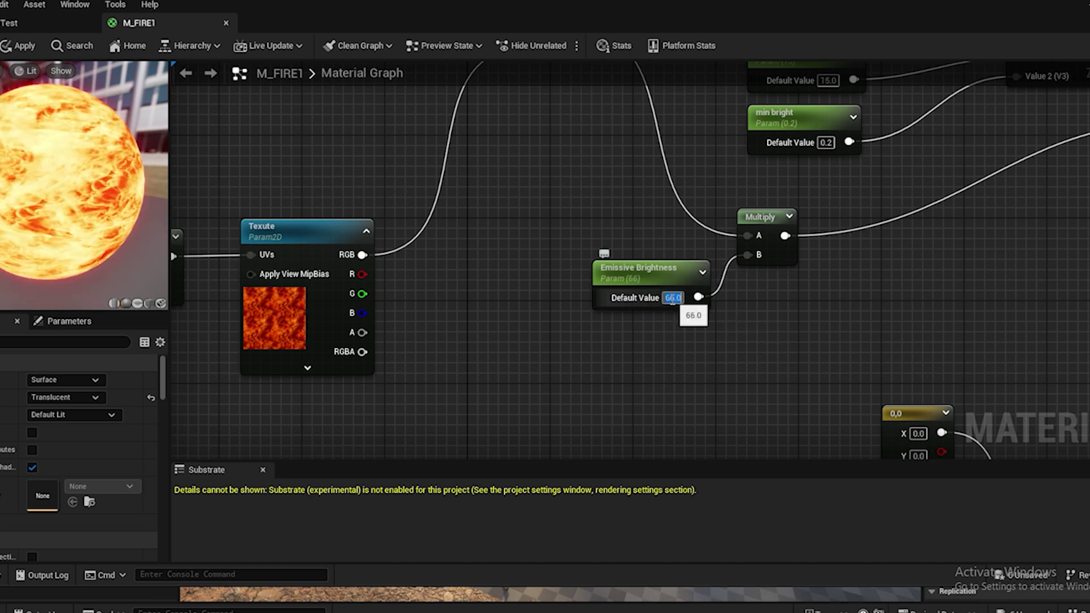
pyautogui.write('1')
pyautogui.press('Return')
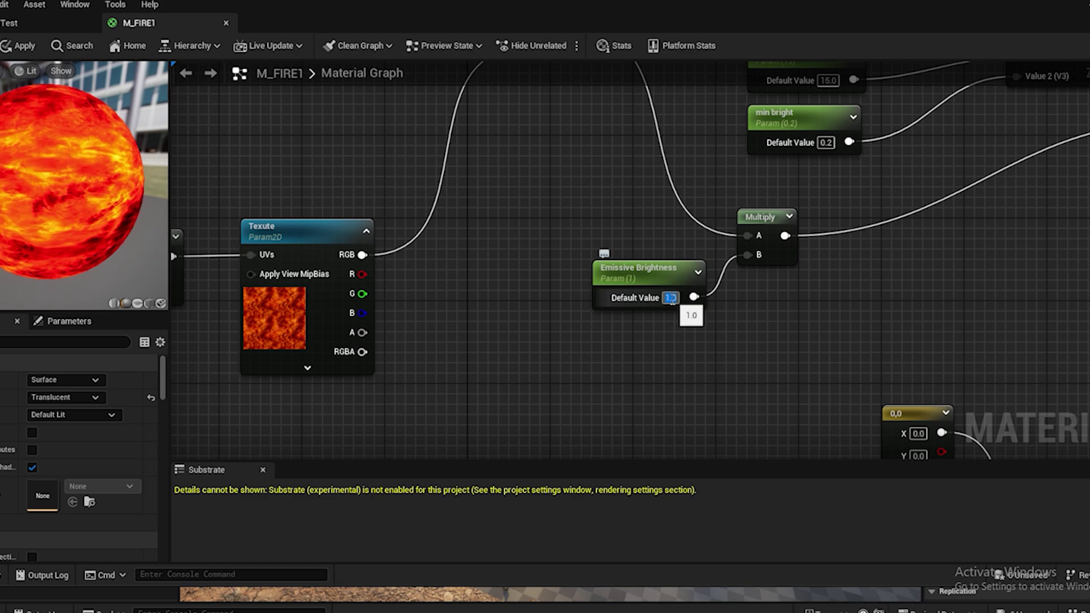
# Examine the Texute node's sampler settings and the tiling, speed and Panner nodes feeding the fire textures
pyautogui.moveTo(503, 338); pyautogui.dragTo(849, 259, button='right')
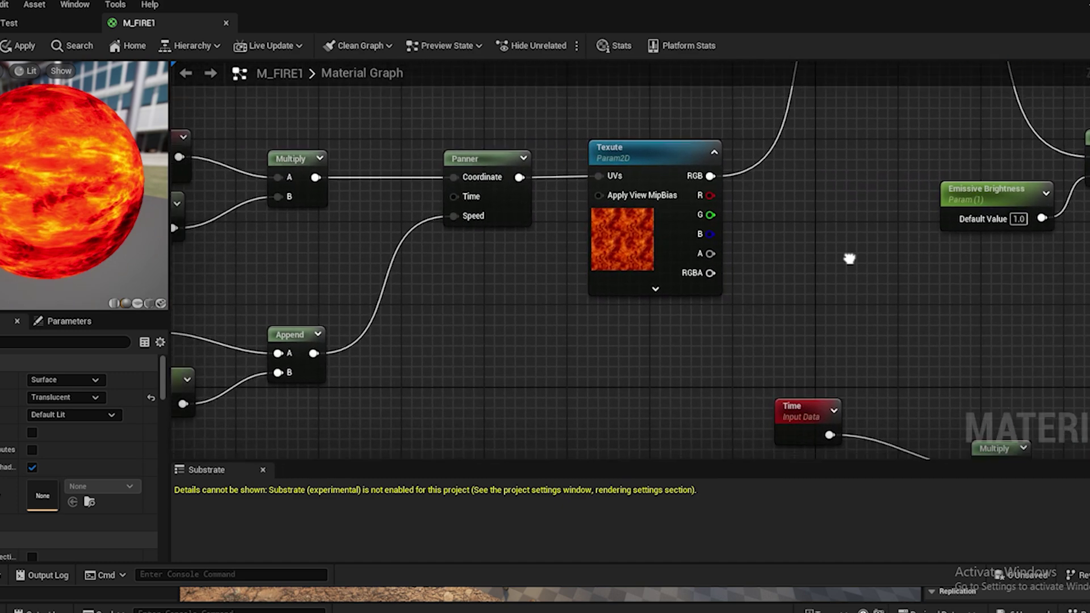
pyautogui.click(655, 289)
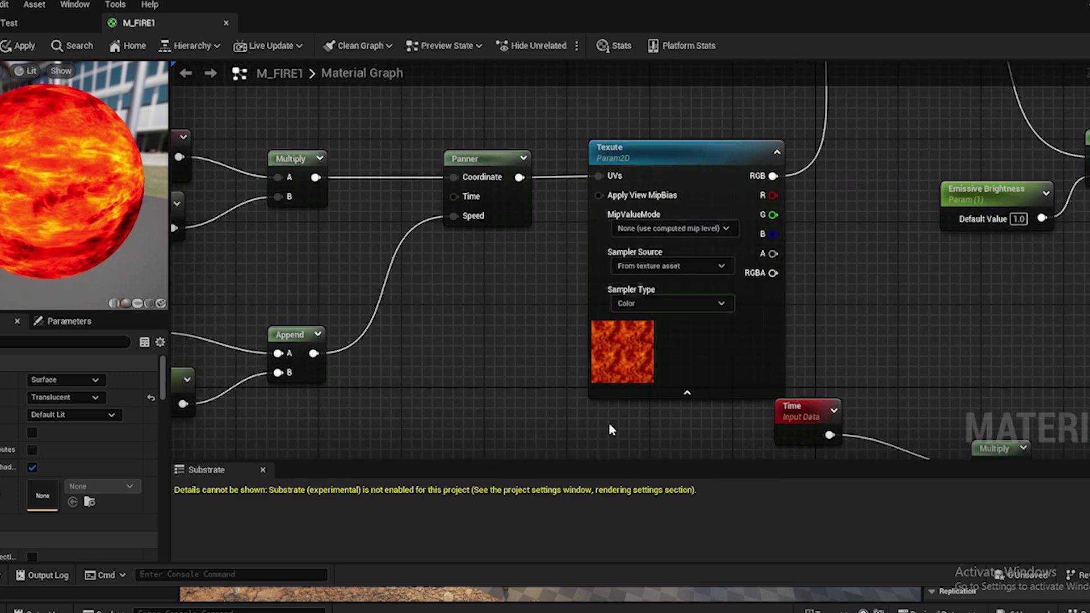
pyautogui.click(633, 349)
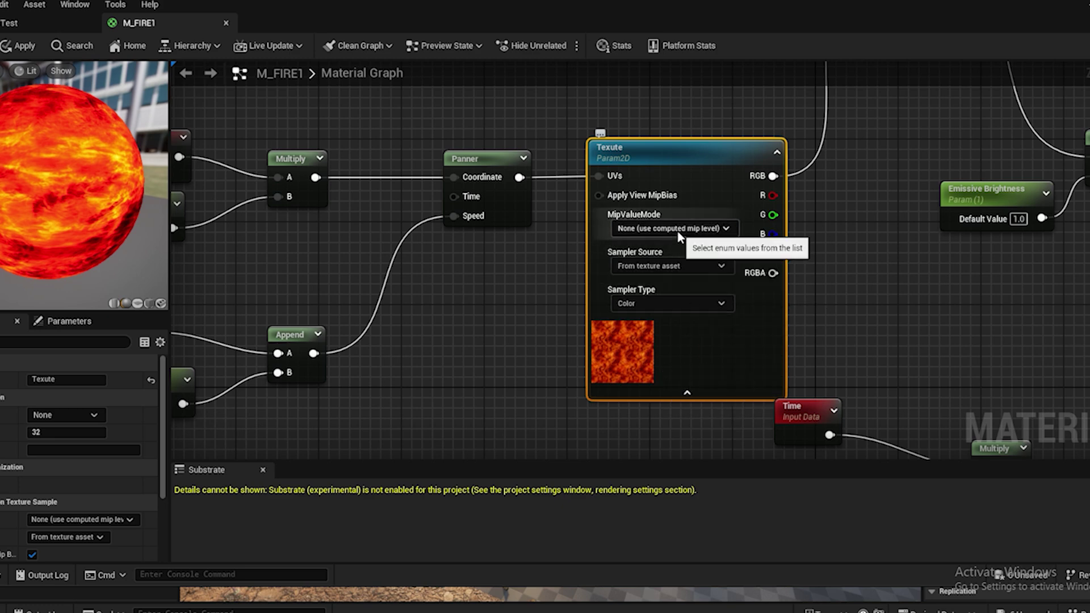
pyautogui.moveTo(455, 309); pyautogui.dragTo(460, 307, button='right')
pyautogui.moveTo(657, 308); pyautogui.dragTo(739, 88, button='right')
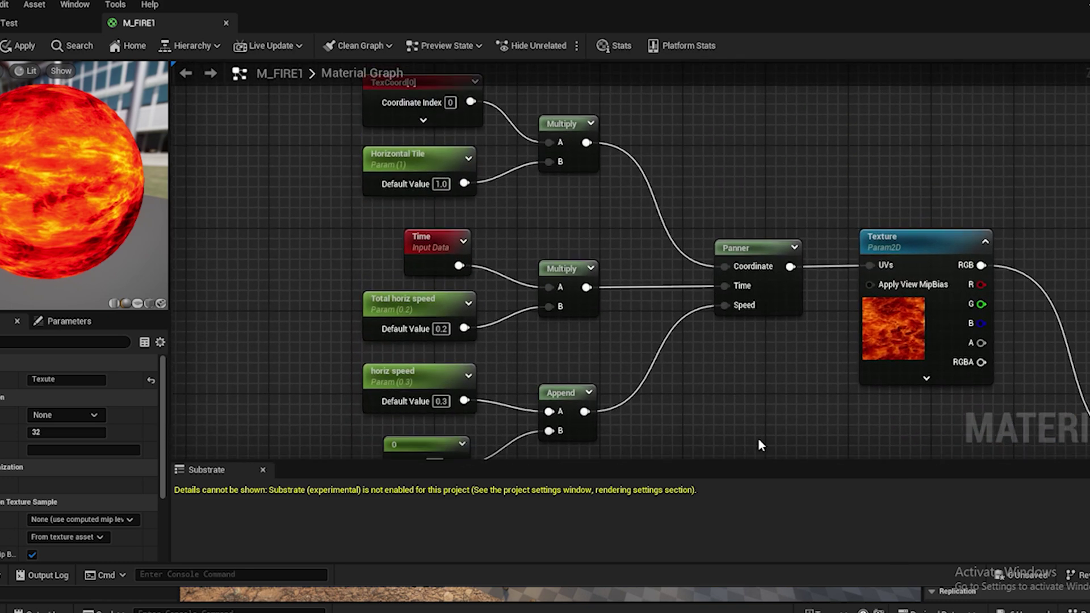
pyautogui.moveTo(828, 356); pyautogui.dragTo(620, 133, button='right')
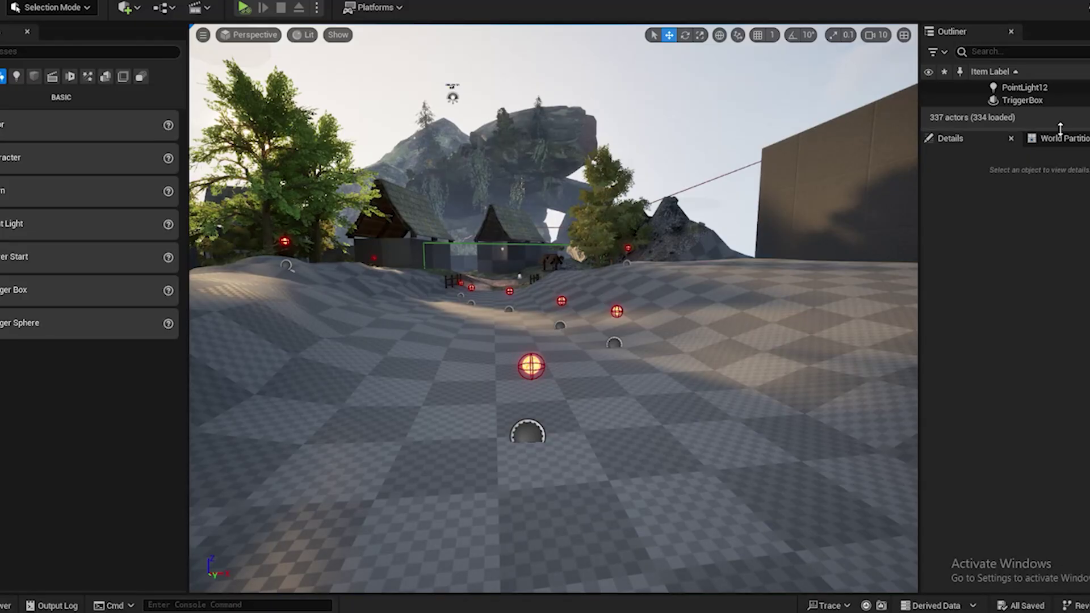
# Enlarge the Outliner, select the BoxTest12 sphere on the checkered ground and open its BoxTest Blueprint in the viewport view
pyautogui.moveTo(1060, 128); pyautogui.dragTo(936, 386)
pyautogui.click(525, 443)
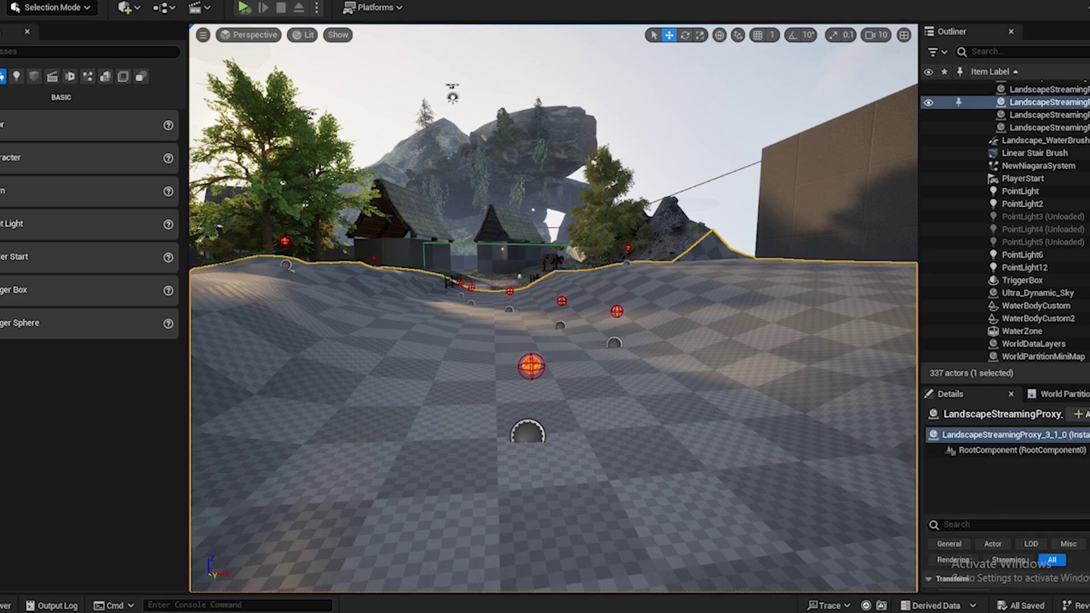
pyautogui.click(528, 432)
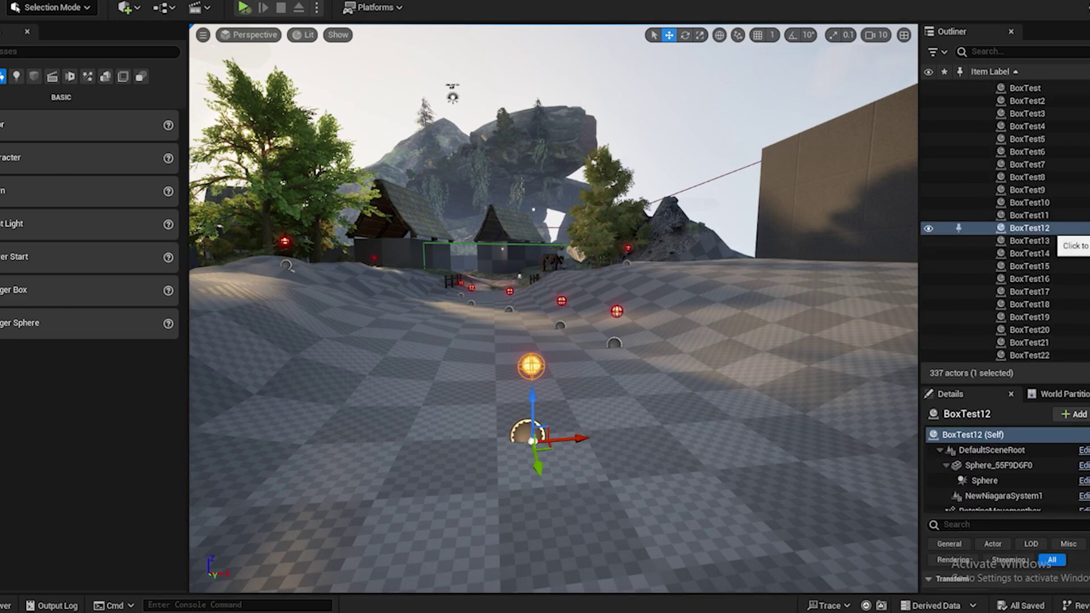
pyautogui.click(1079, 228)
pyautogui.click(164, 71)
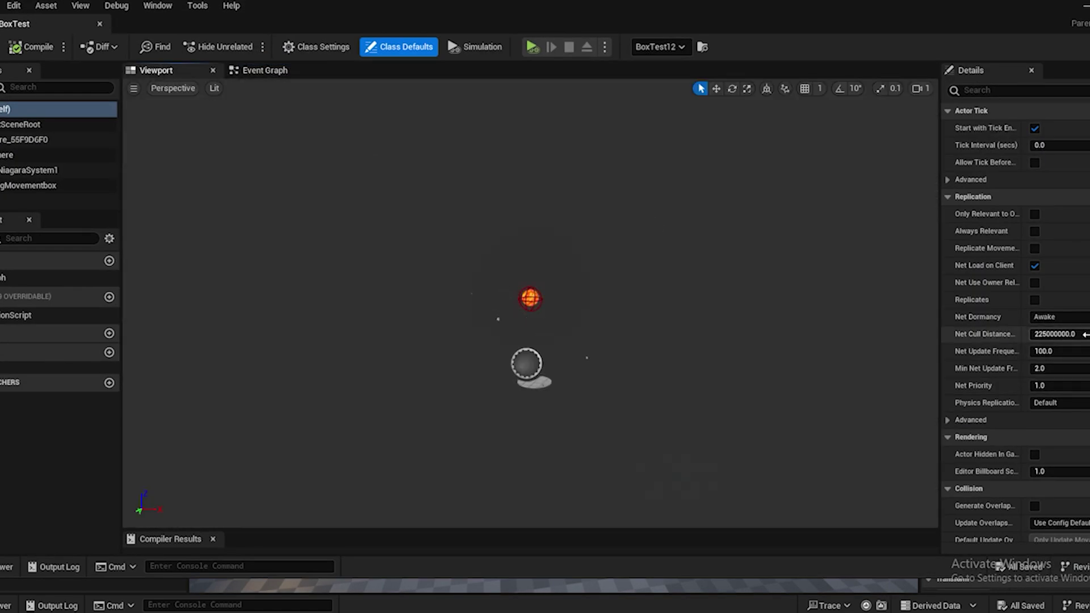
# Assign the M_Emissive material to the sphere mesh's Element 0 slot in the BoxTest Blueprint
pyautogui.click(530, 318)
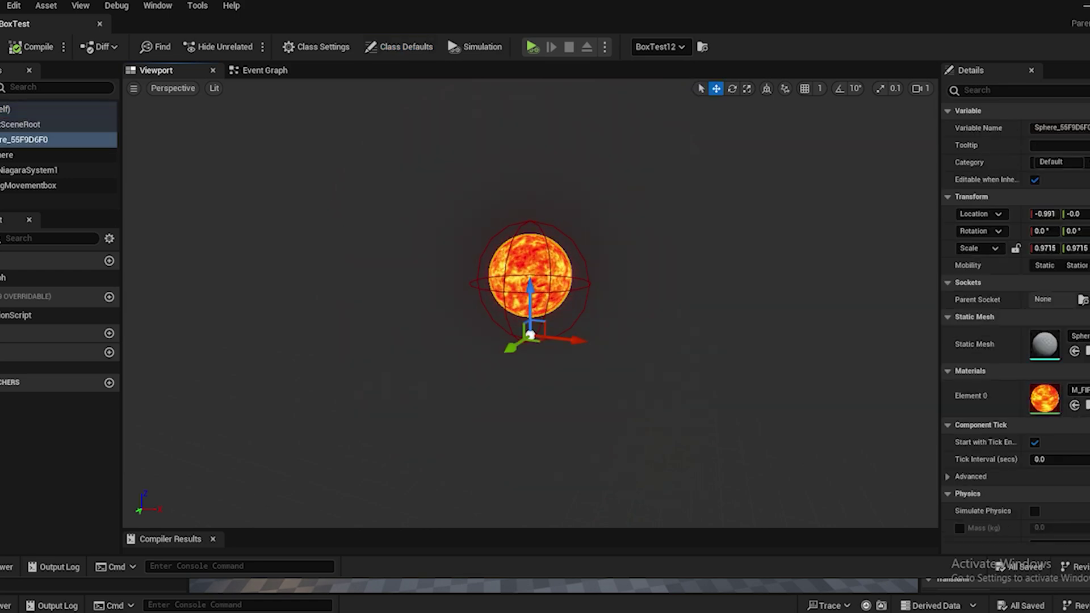
pyautogui.hotkey('ctrl', 'space')
pyautogui.click(381, 289)
pyautogui.moveTo(382, 289); pyautogui.dragTo(1042, 392)
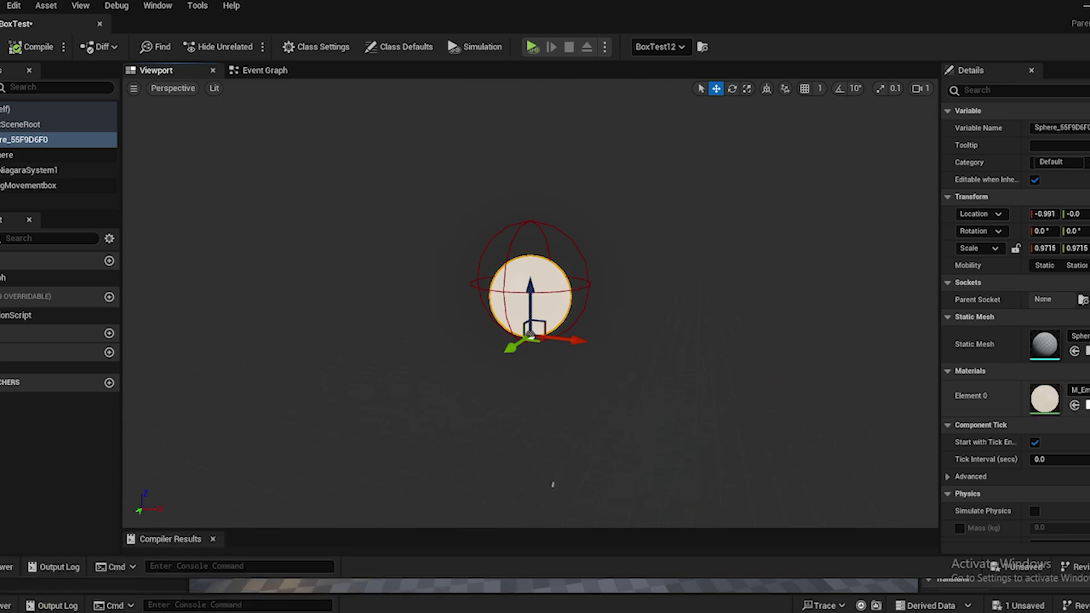
# Open M_Emissive and set its color parameter to pink, about R 1.0, G 0.197, B 0.806
pyautogui.doubleClick(1045, 398)
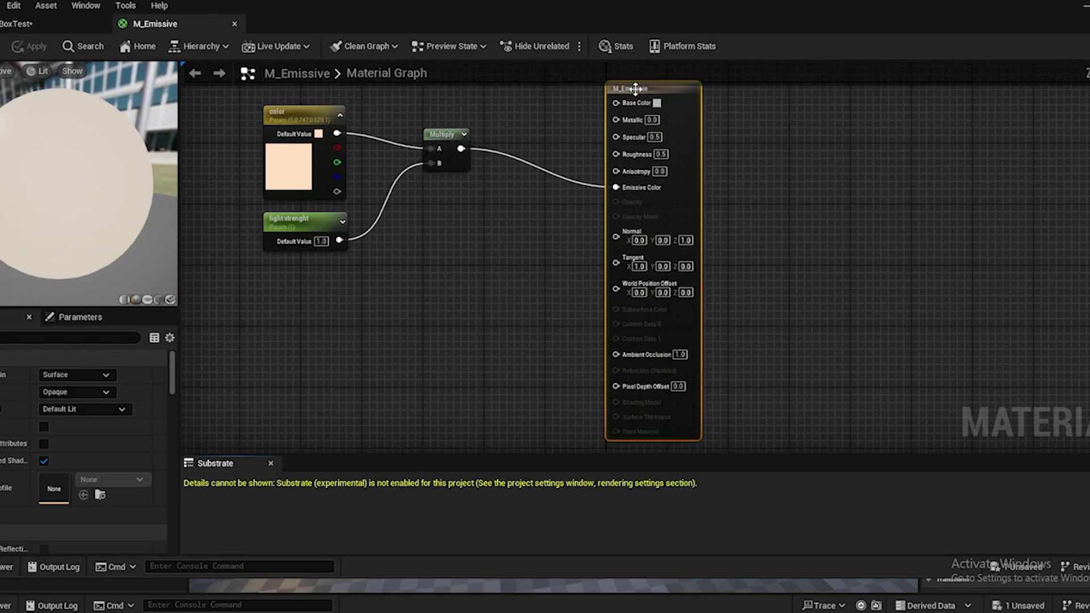
pyautogui.click(296, 165)
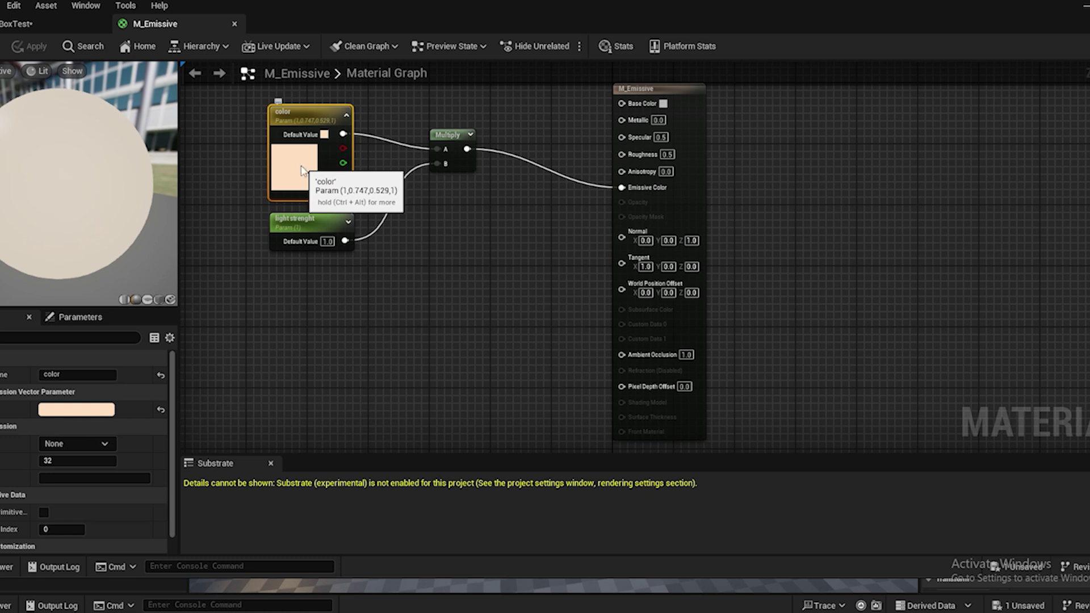
pyautogui.doubleClick(303, 170)
pyautogui.moveTo(402, 299); pyautogui.dragTo(412, 241)
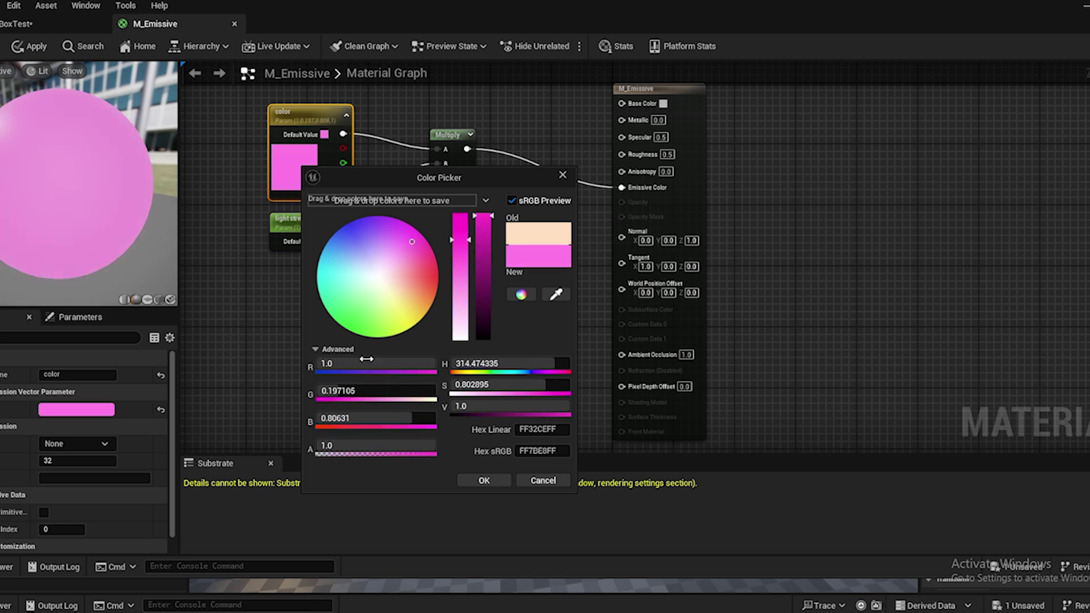
pyautogui.click(484, 482)
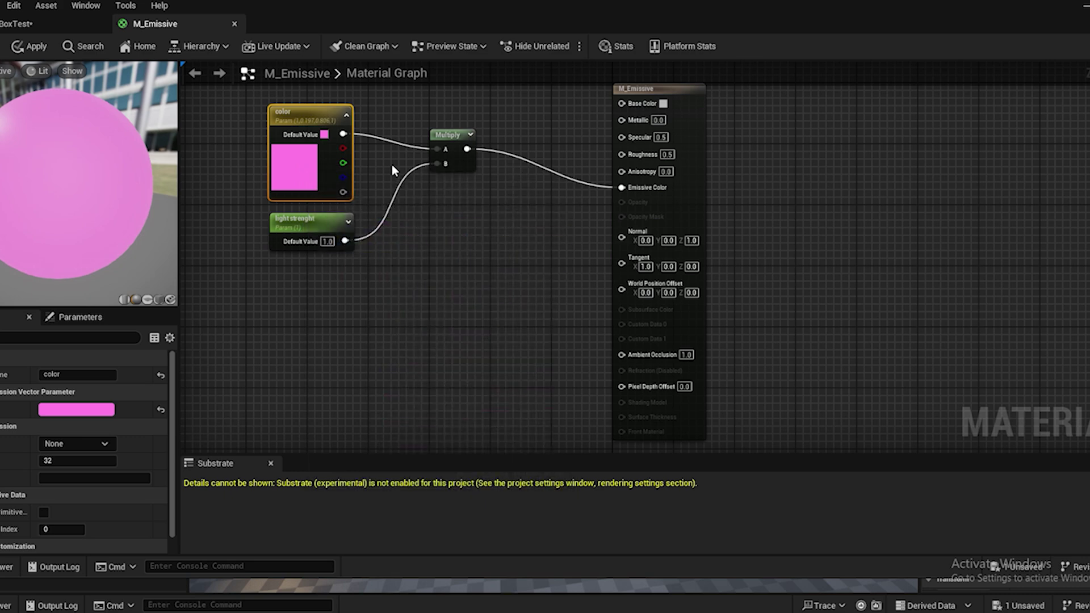
# Move the light strenght node slightly farther below the color node and save M_Emissive
pyautogui.moveTo(305, 224); pyautogui.dragTo(306, 240)
pyautogui.scroll(2, 781, 165)
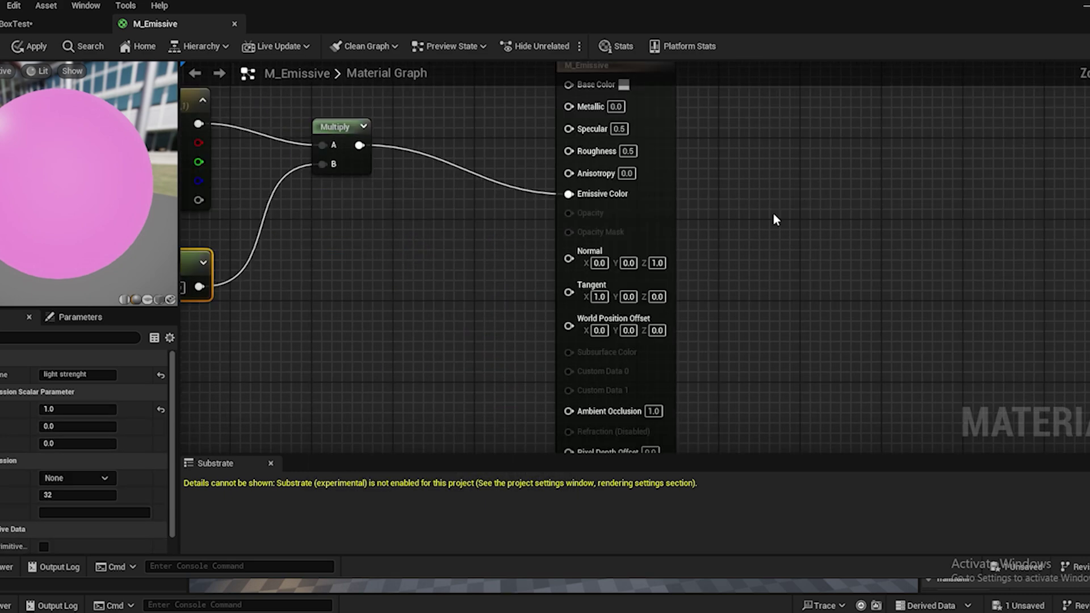
pyautogui.moveTo(406, 236); pyautogui.dragTo(610, 328, button='right')
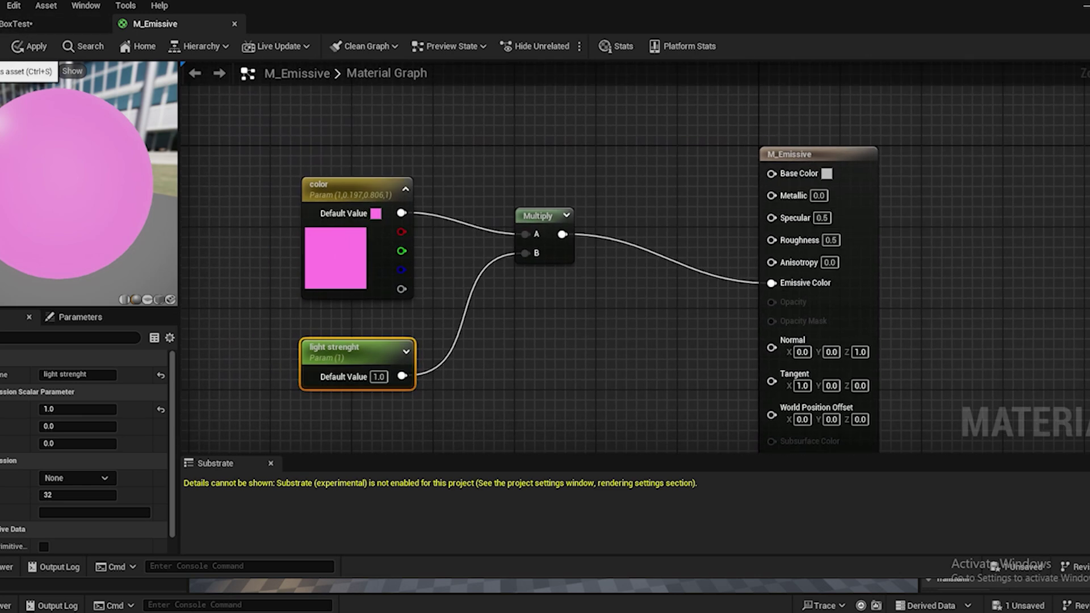
pyautogui.hotkey('ctrl', 's')
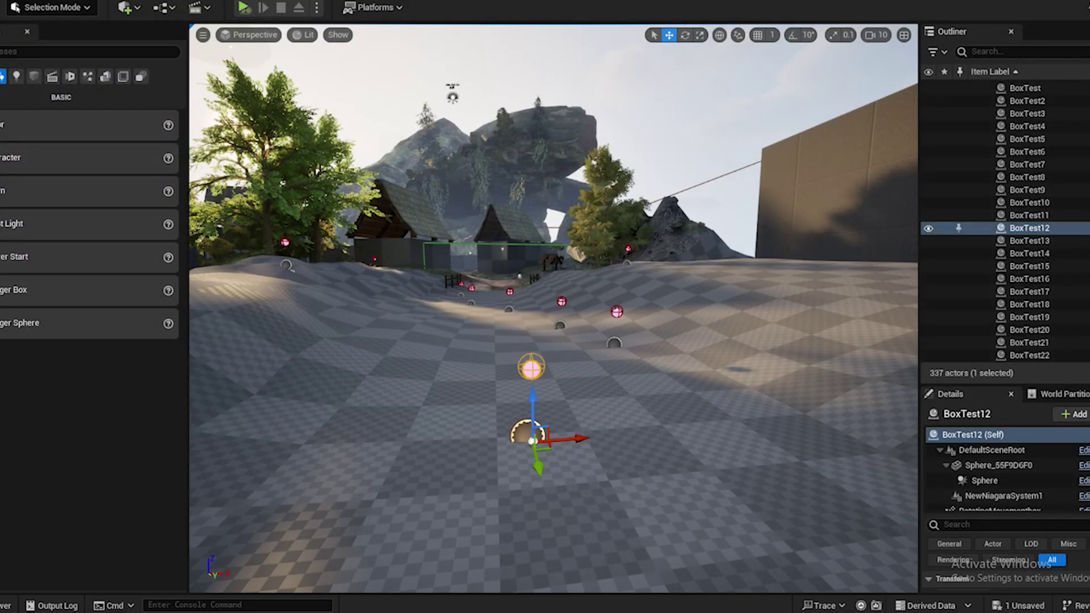
# Playtest from the checkered ground, running through the pink pickups to check the new material, and stop the session
pyautogui.click(635, 102)
pyautogui.rightClick(534, 530)
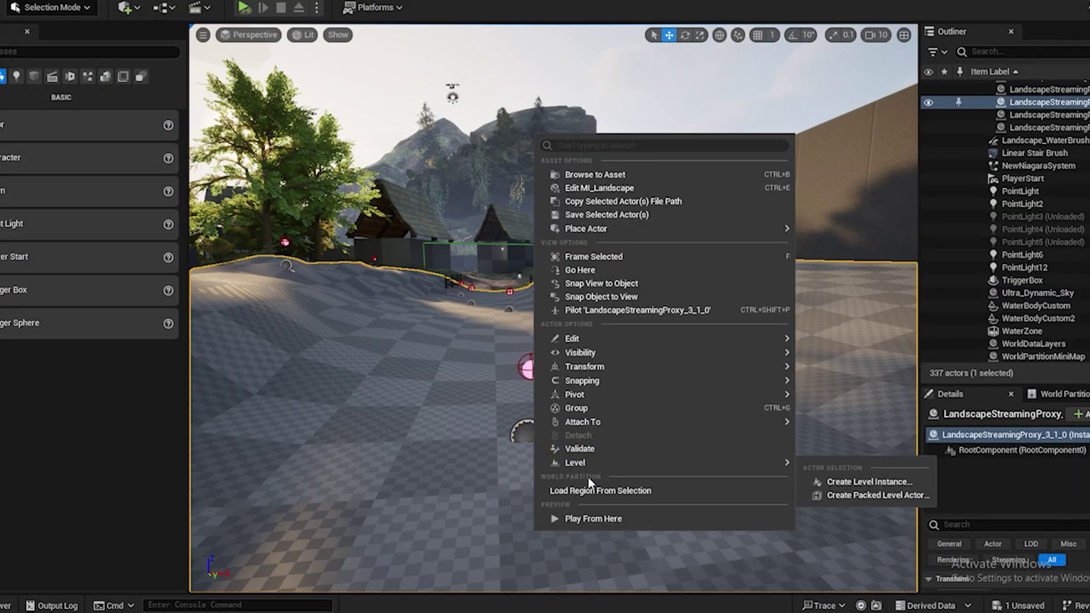
pyautogui.click(579, 523)
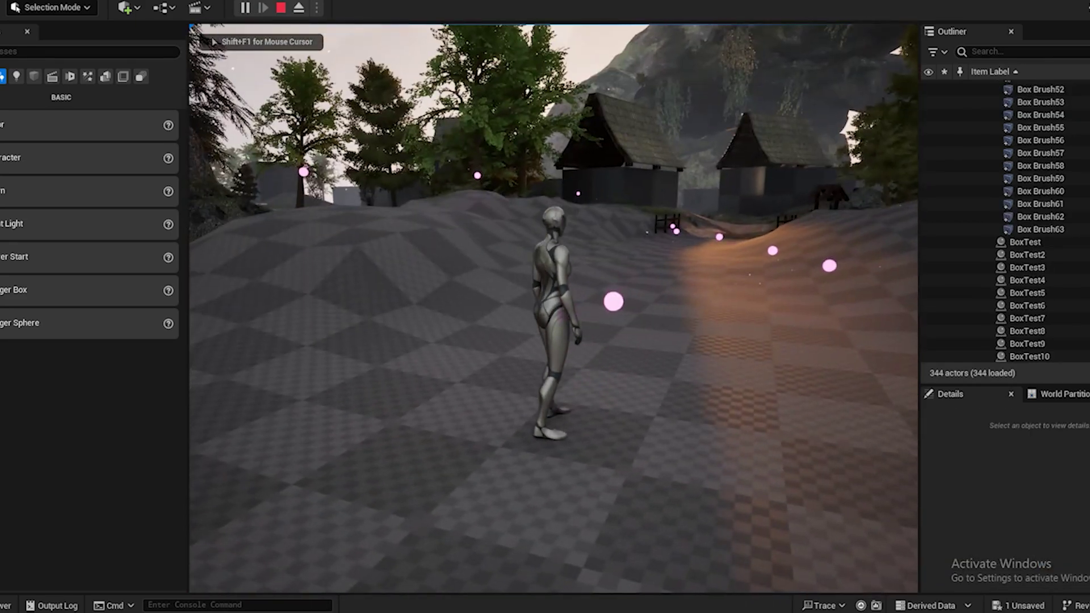
pyautogui.press('w')
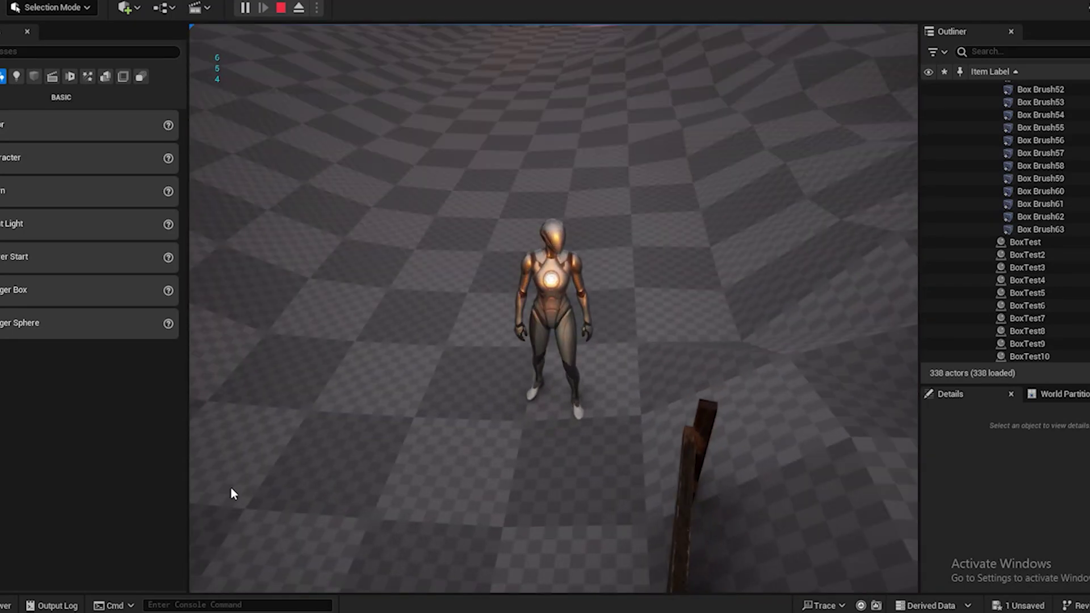
pyautogui.press('Escape')
pyautogui.click(767, 208)
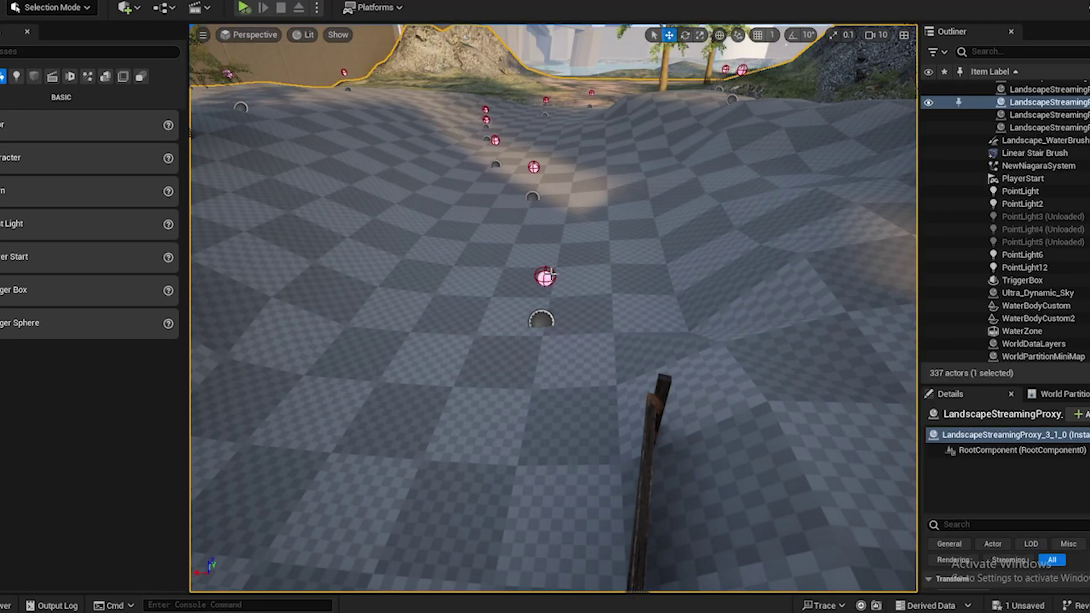
# Open the BoxTest Blueprint from the nearest pickup and uniformly scale down the sphere mesh together with its collision sphere
pyautogui.click(548, 275)
pyautogui.doubleClick(545, 277)
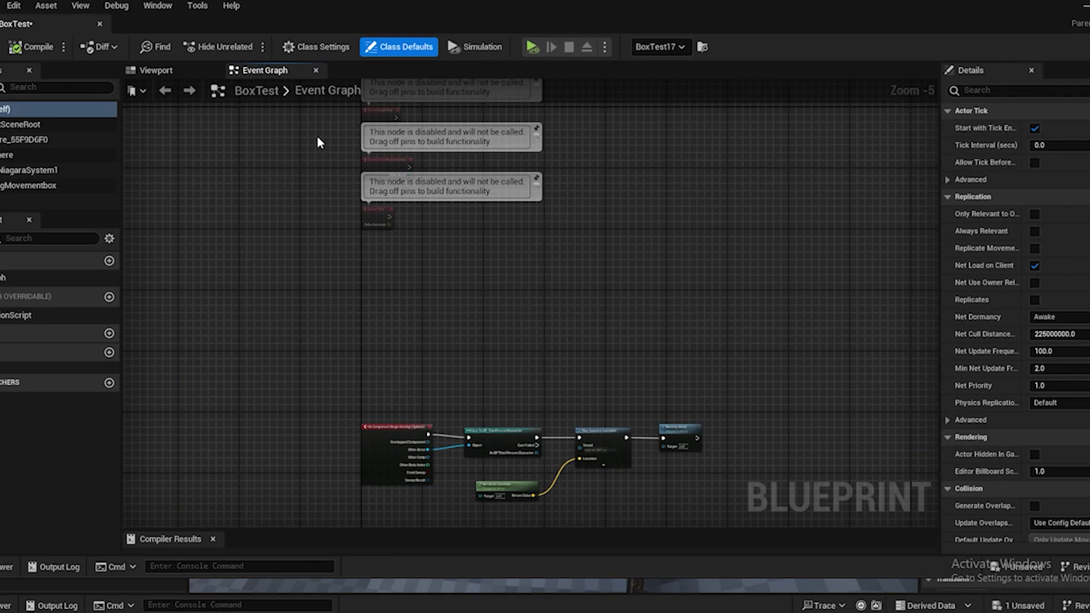
pyautogui.click(155, 70)
pyautogui.click(549, 295)
pyautogui.scroll(3, 540, 242)
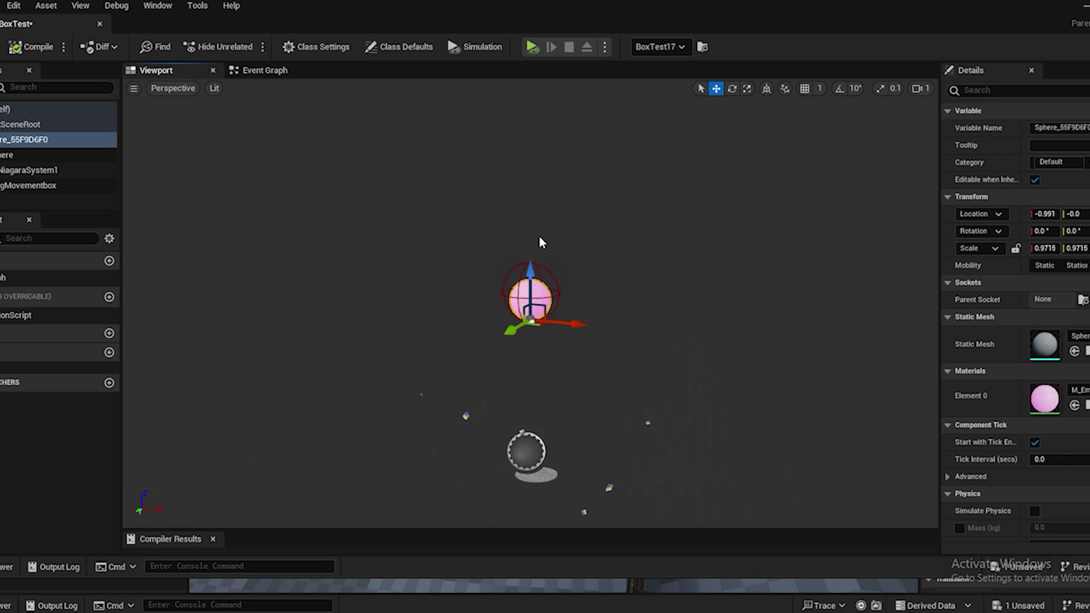
pyautogui.keyDown('ctrl'); pyautogui.click(547, 274); pyautogui.keyUp('ctrl')
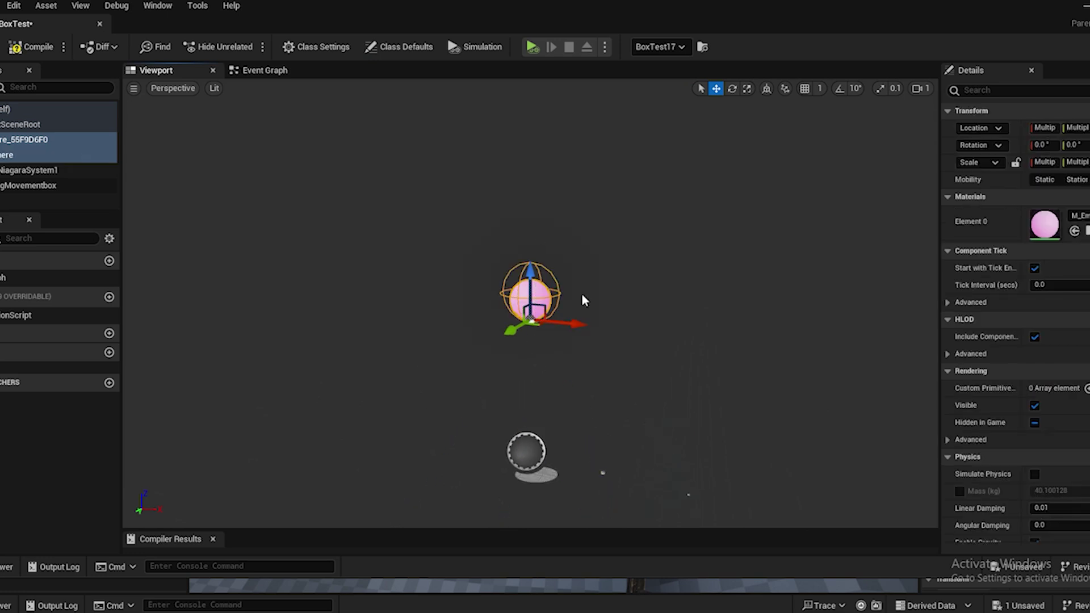
pyautogui.click(748, 88)
pyautogui.scroll(5, 540, 318)
pyautogui.scroll(-3, 545, 329)
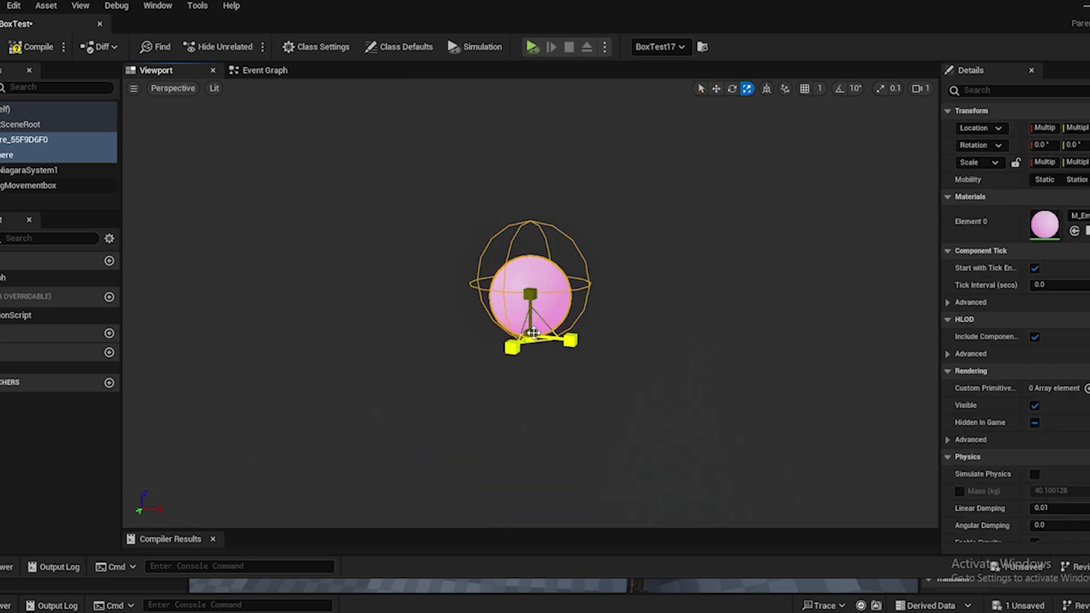
pyautogui.moveTo(532, 333); pyautogui.dragTo(528, 346)
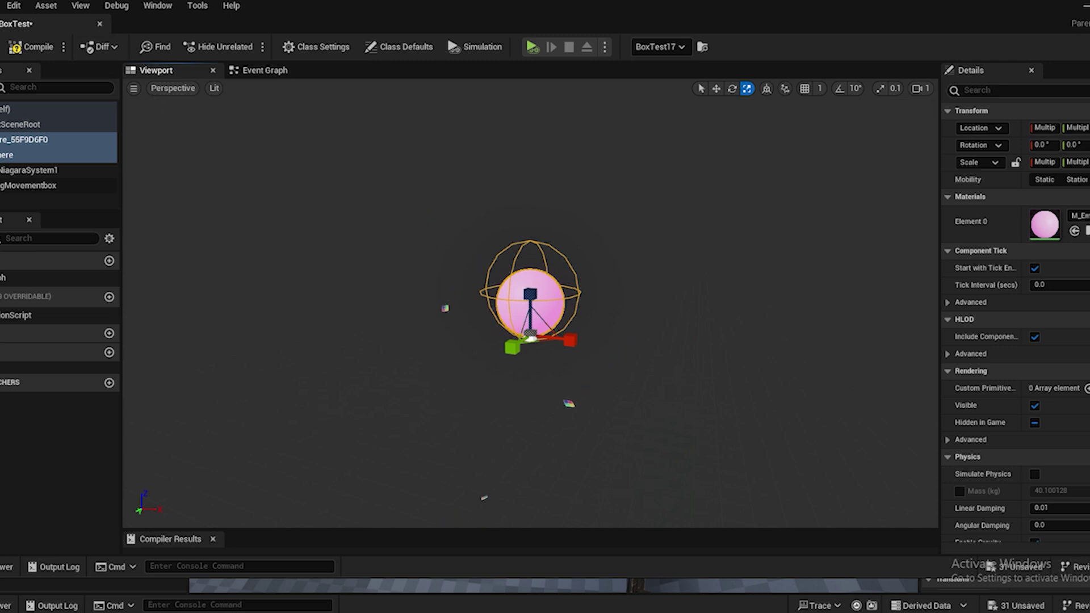
# Save the BoxTest Blueprint and delete its NewNiagaraSystem1 component
pyautogui.hotkey('ctrl', 's')
pyautogui.click(2, 170)
pyautogui.press('Delete')
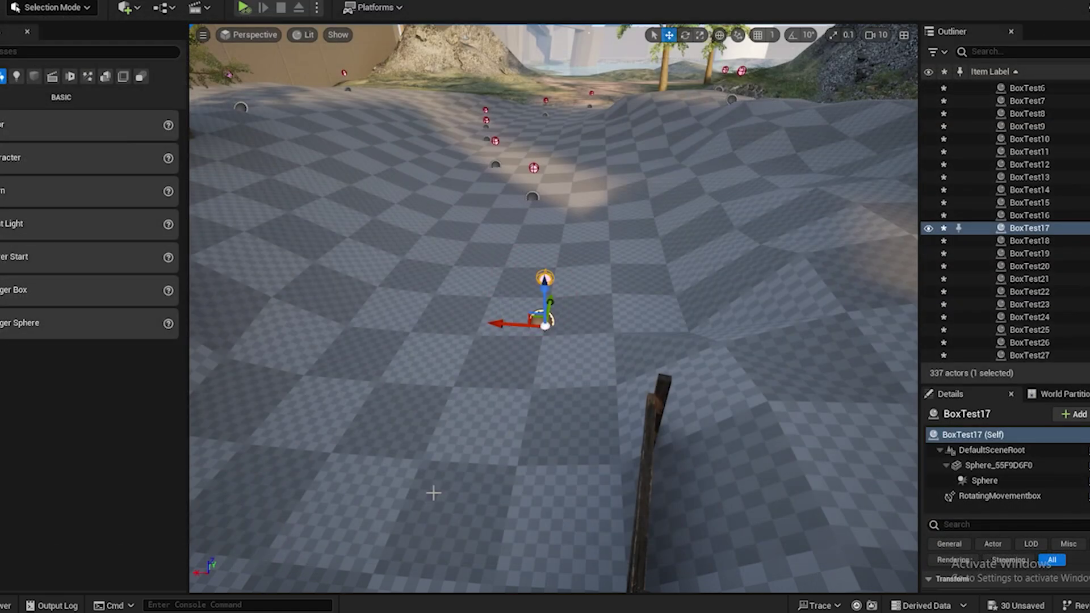
# Playtest from the checkered ground to check the smaller pickups without particles, and stop the session
pyautogui.rightClick(433, 492)
pyautogui.click(487, 480)
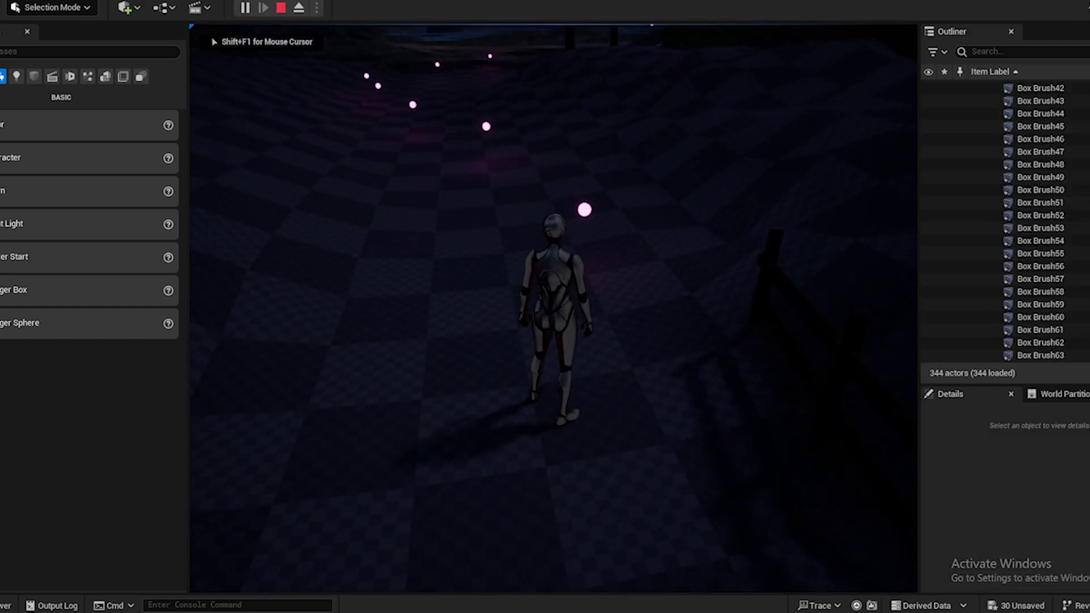
pyautogui.press('w')
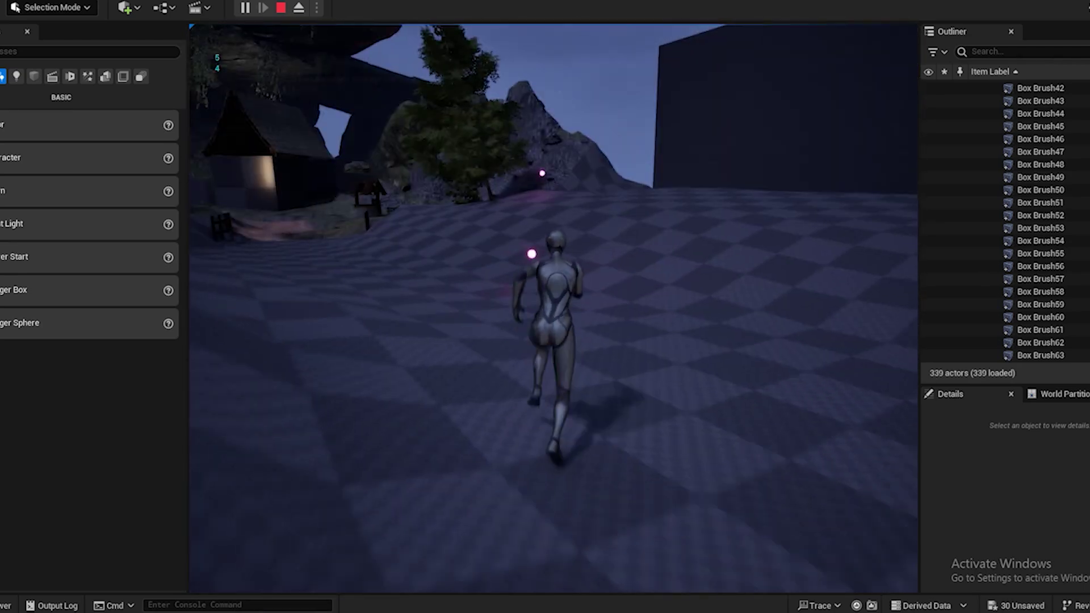
pyautogui.press('Escape')
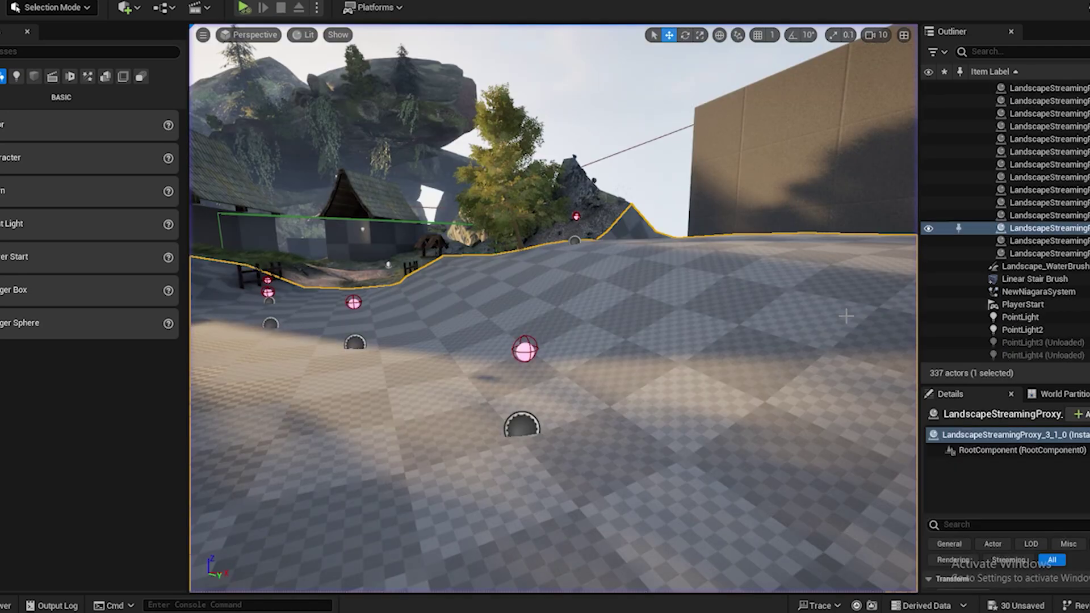
# Reopen the BoxTest Blueprint from BoxTest14 and scale its sphere mesh and collision sphere down further
pyautogui.click(528, 347)
pyautogui.click(1071, 231)
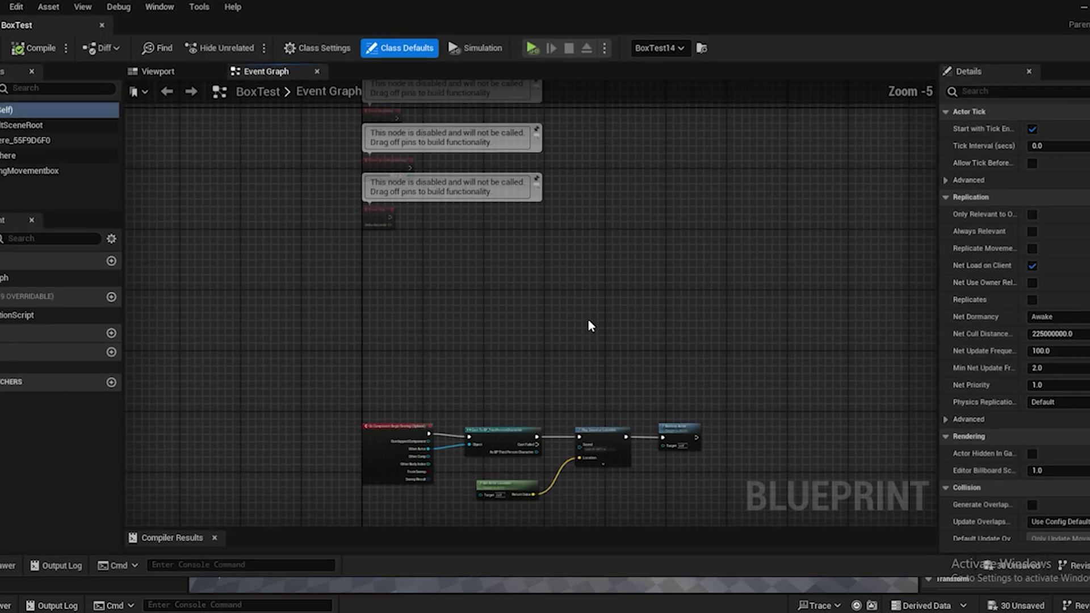
pyautogui.click(154, 70)
pyautogui.click(535, 304)
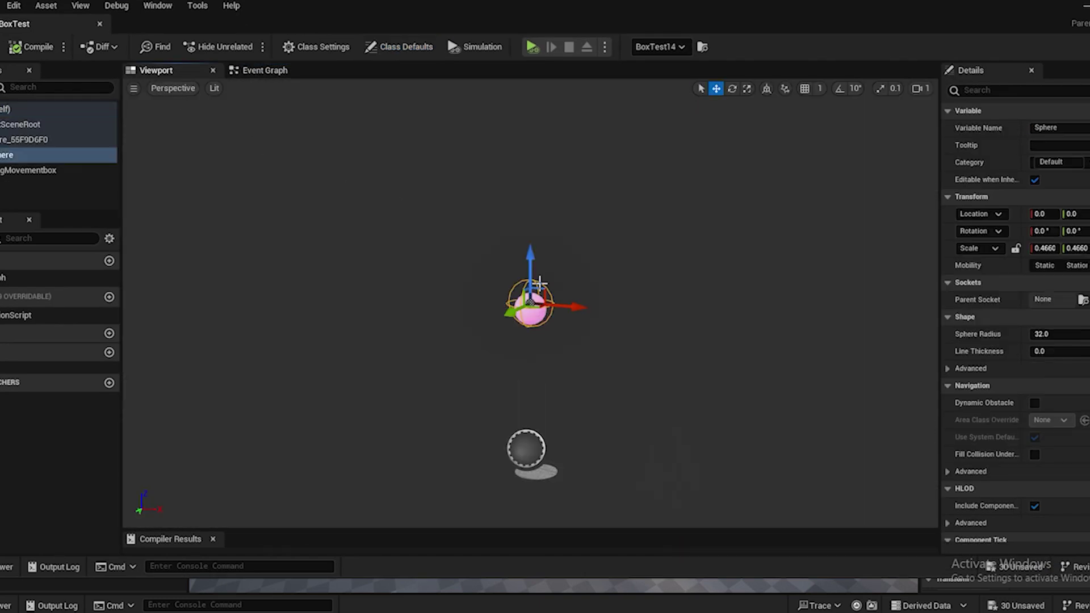
pyautogui.keyDown('ctrl'); pyautogui.click(529, 316); pyautogui.keyUp('ctrl')
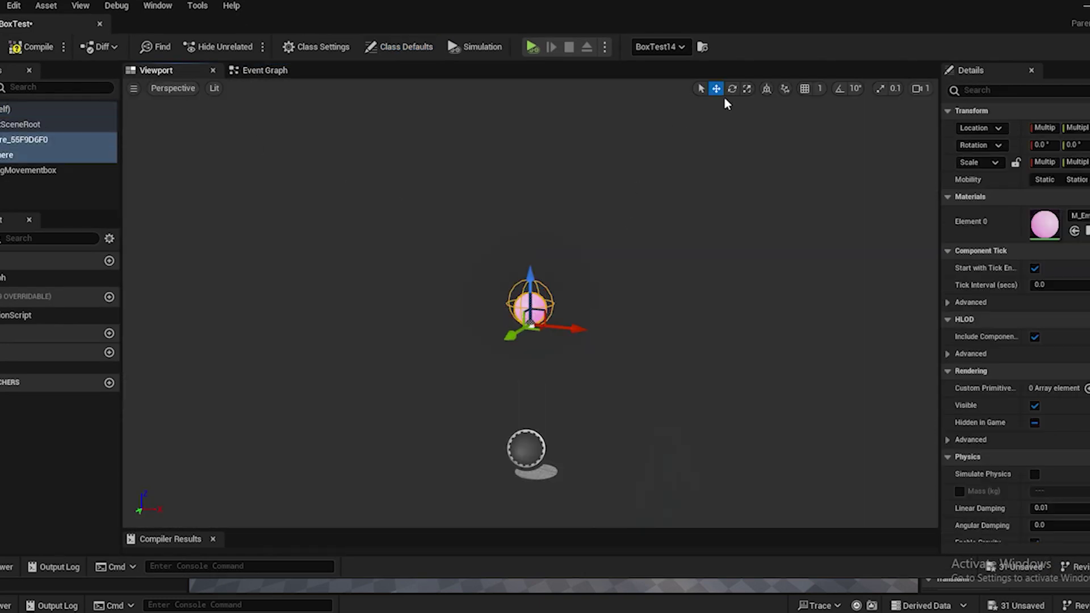
pyautogui.click(746, 89)
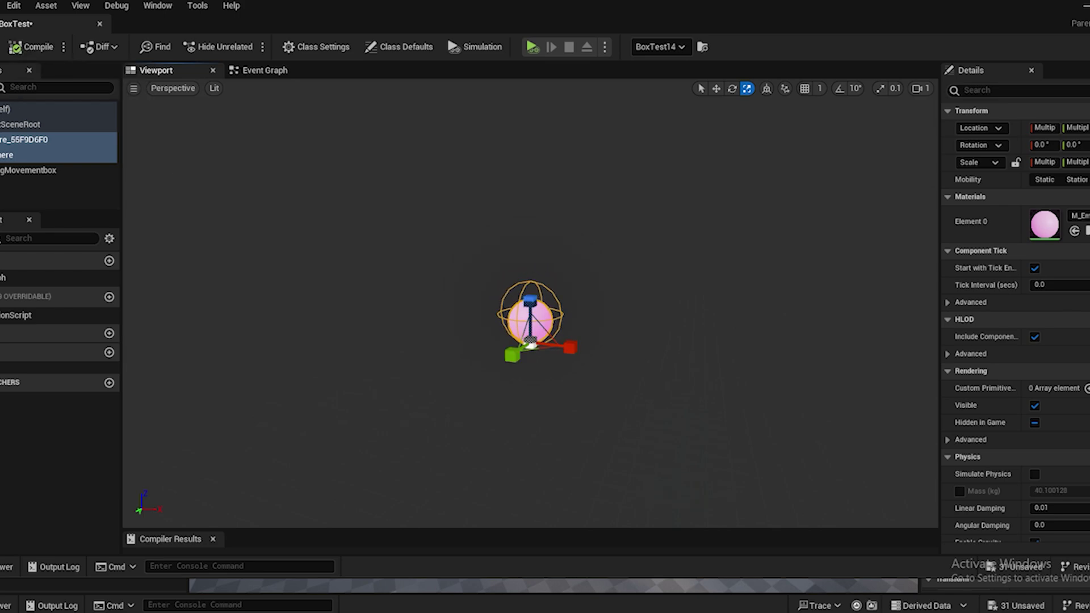
pyautogui.click(1086, 5)
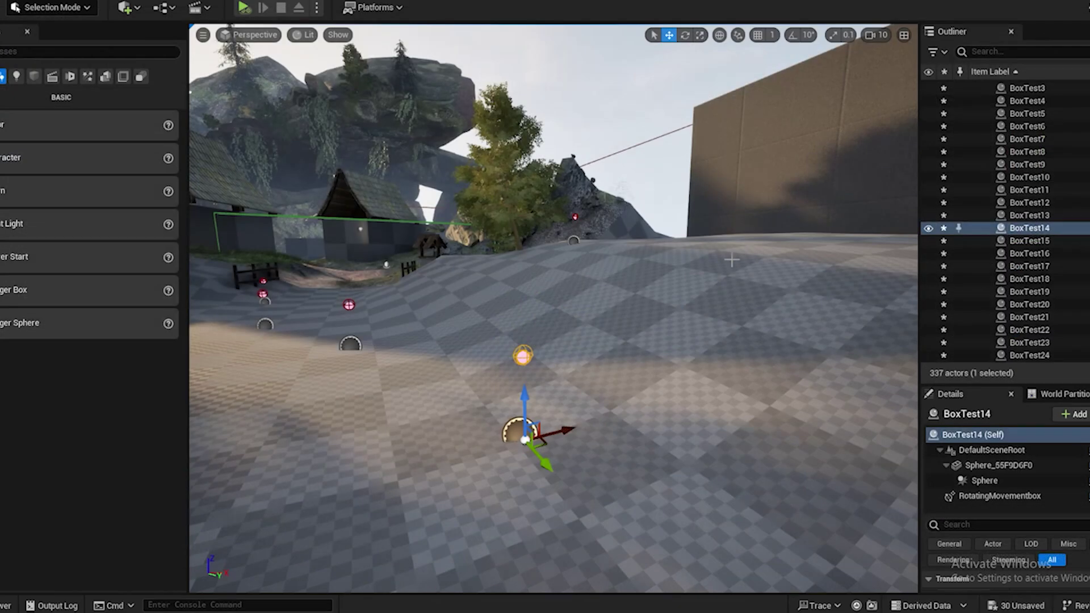
# Playtest from the checkered ground, run through the pickups toward the village and along the dirt path, and stop the session
pyautogui.rightClick(431, 467)
pyautogui.click(475, 456)
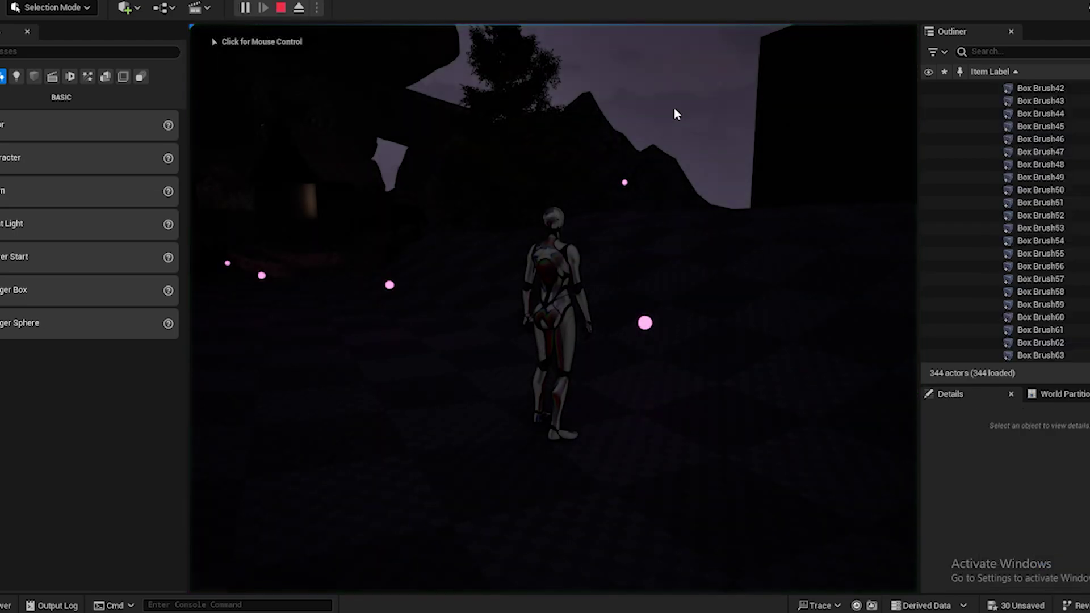
pyautogui.click(675, 113)
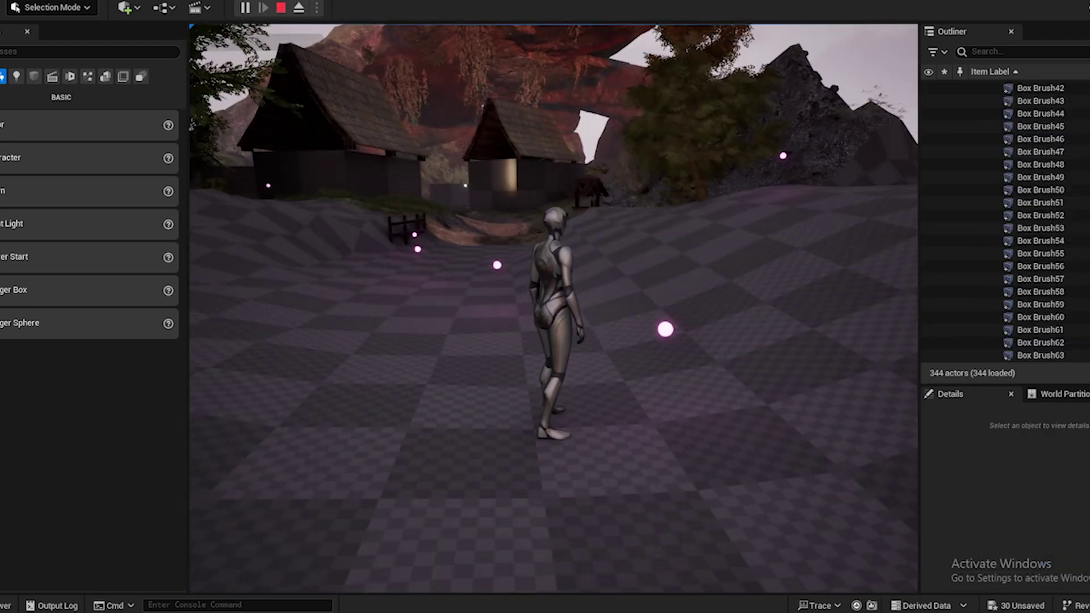
pyautogui.press('w')
pyautogui.press('w')
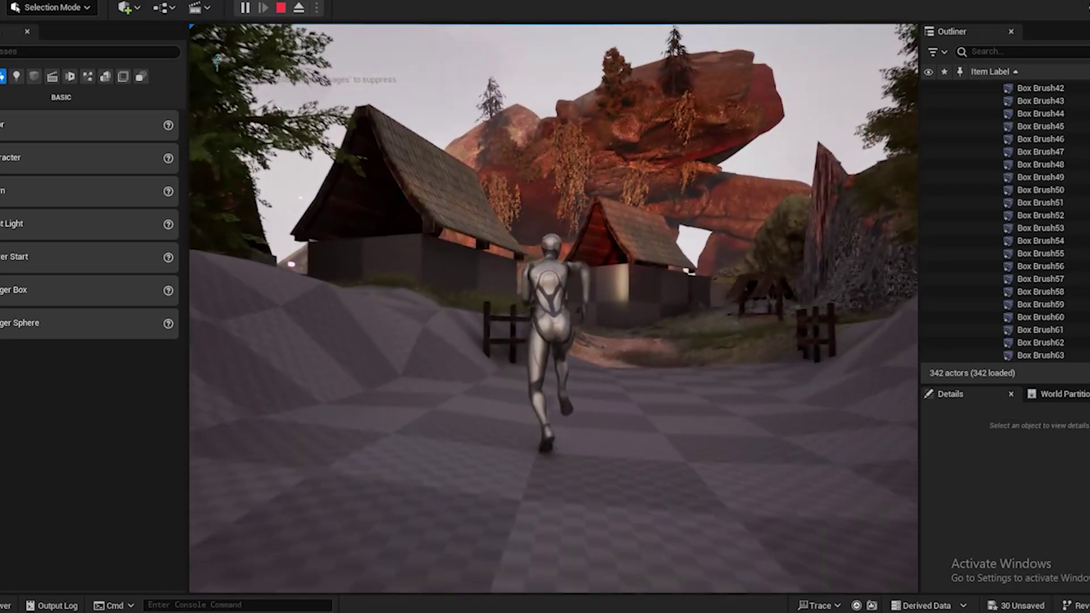
pyautogui.press('w')
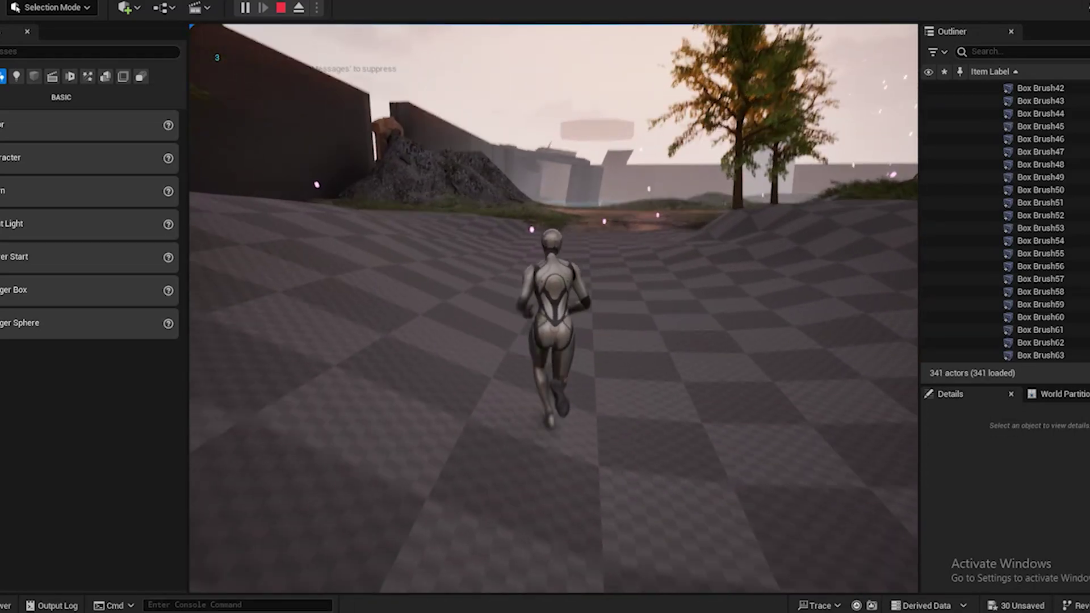
pyautogui.press('w')
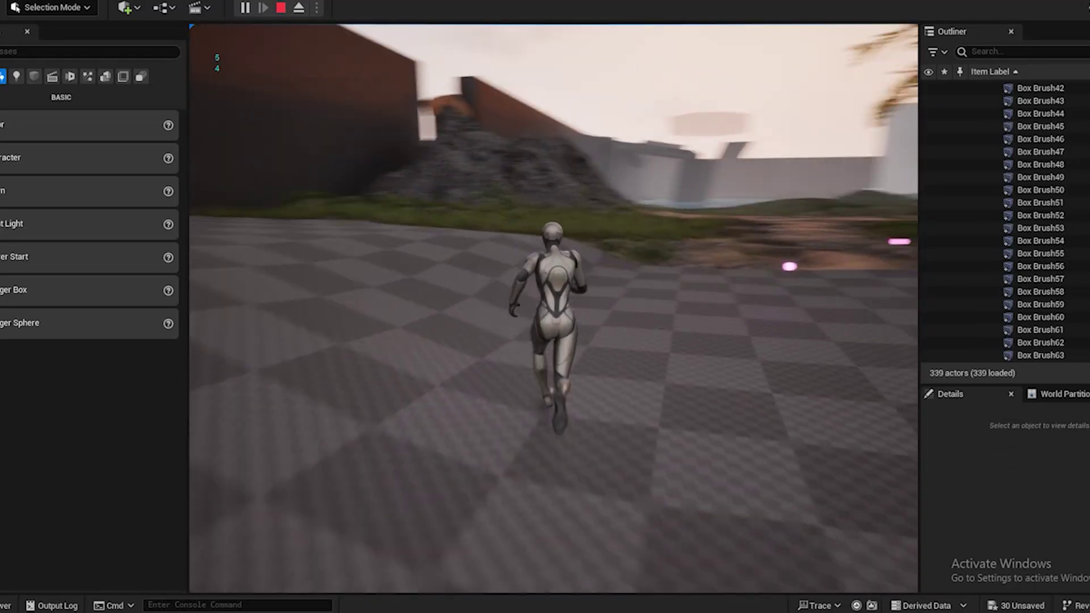
pyautogui.press('w')
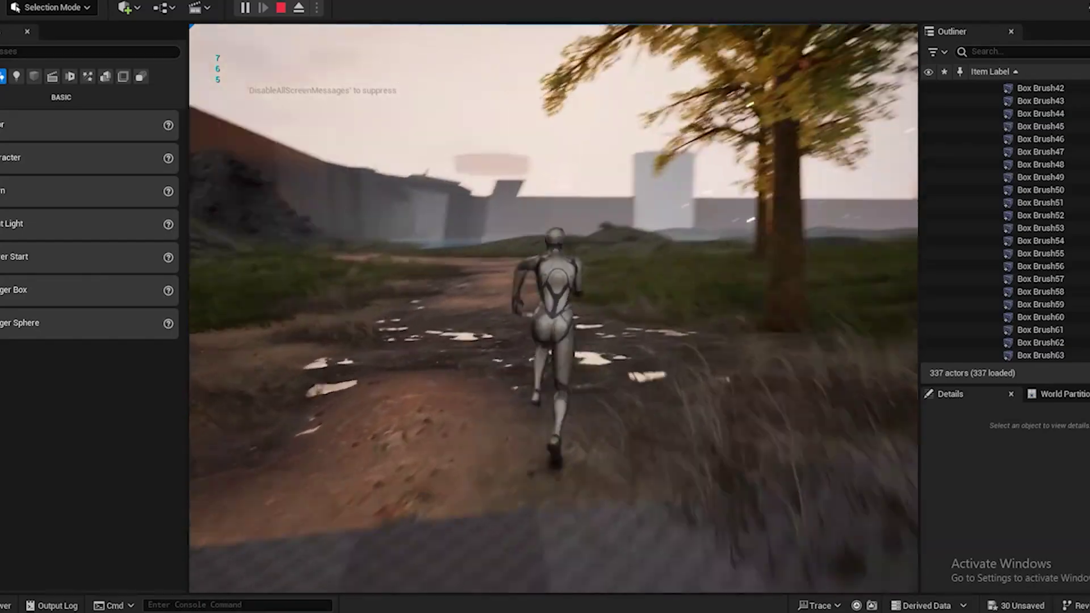
pyautogui.press('w')
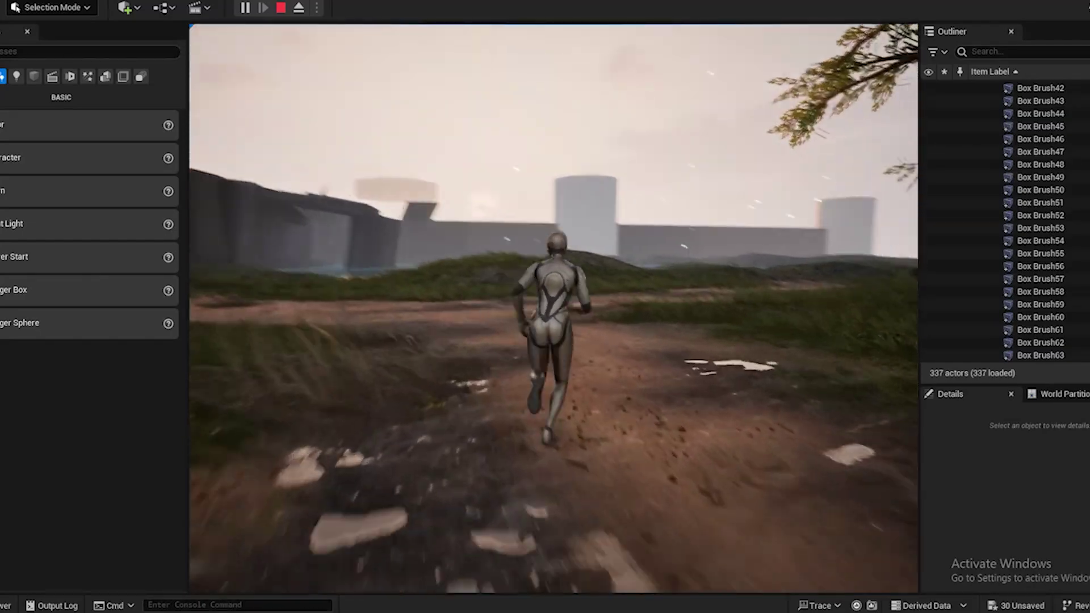
pyautogui.press('w')
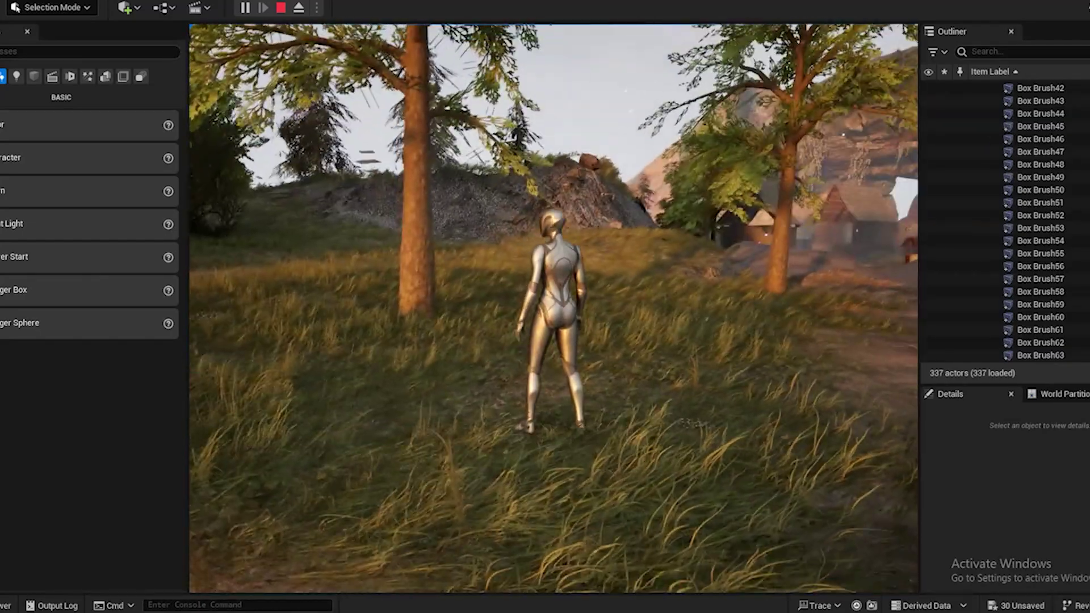
pyautogui.press('Escape')
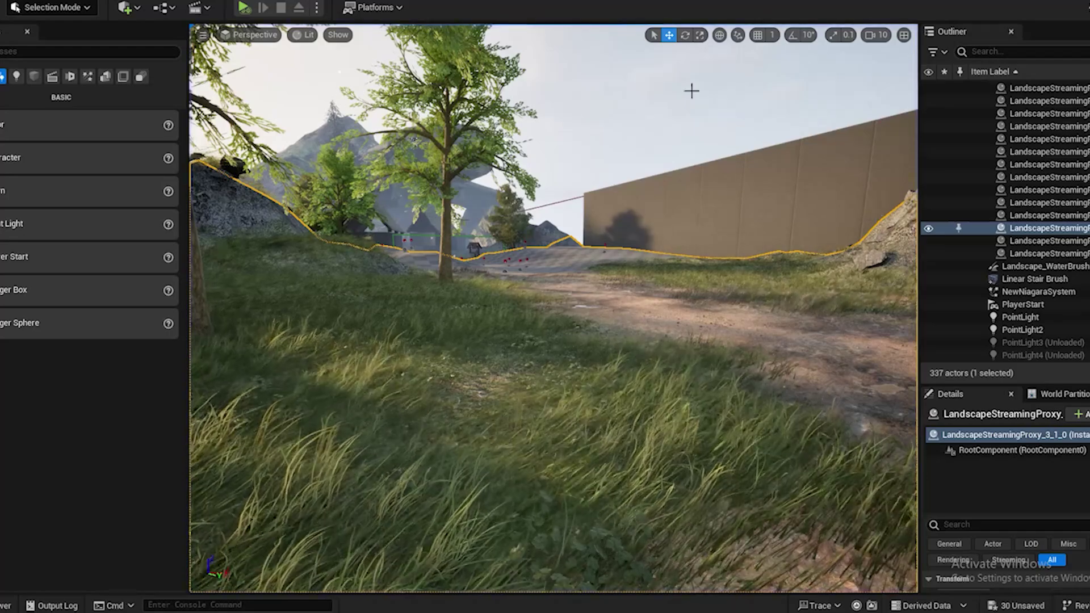
# Collapse the tree, boulder and SoundFX folders of the level and select FX_Sparkles in the 7_FX folder
pyautogui.scroll(10, 988, 102)
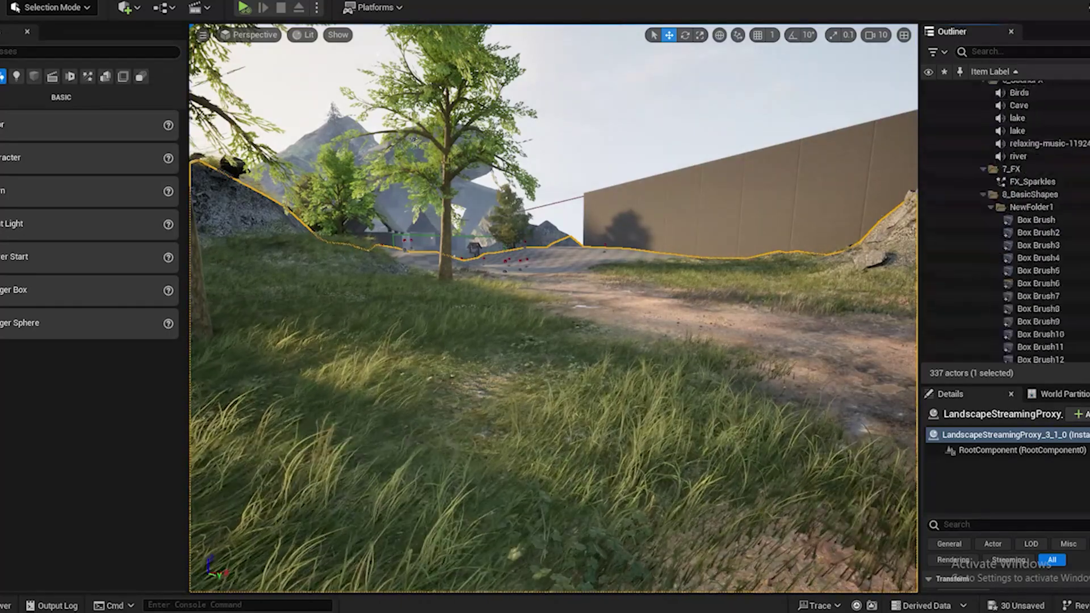
pyautogui.click(982, 100)
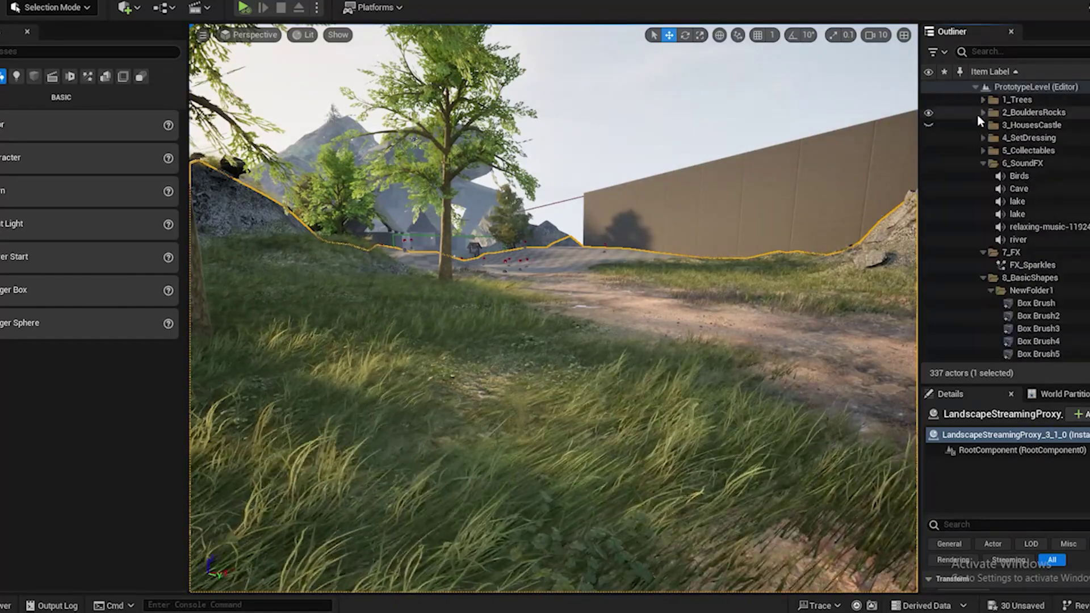
pyautogui.click(983, 112)
pyautogui.click(983, 113)
pyautogui.click(983, 163)
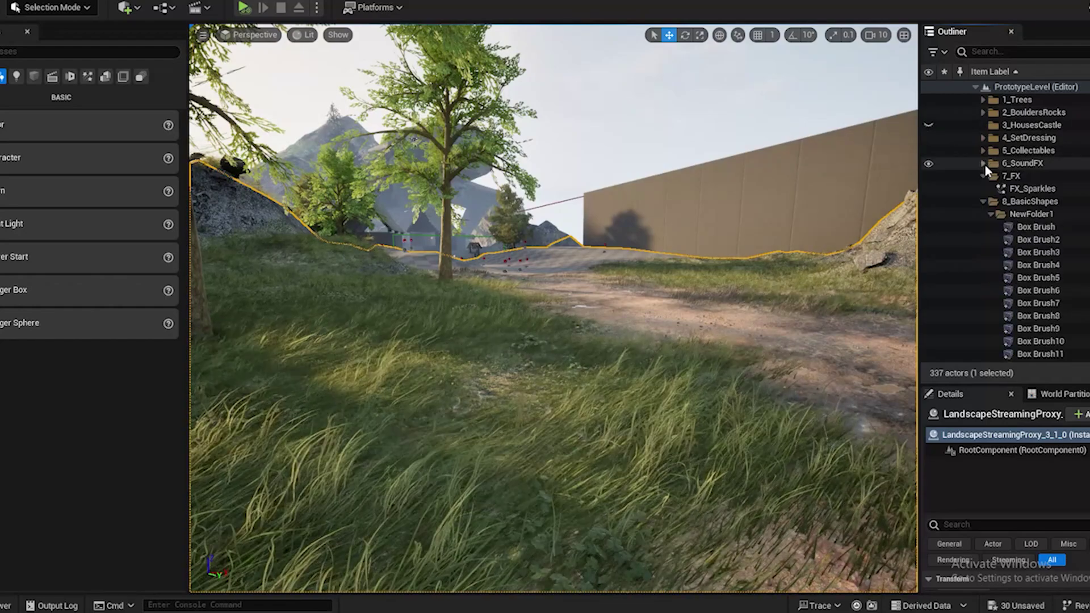
pyautogui.click(999, 188)
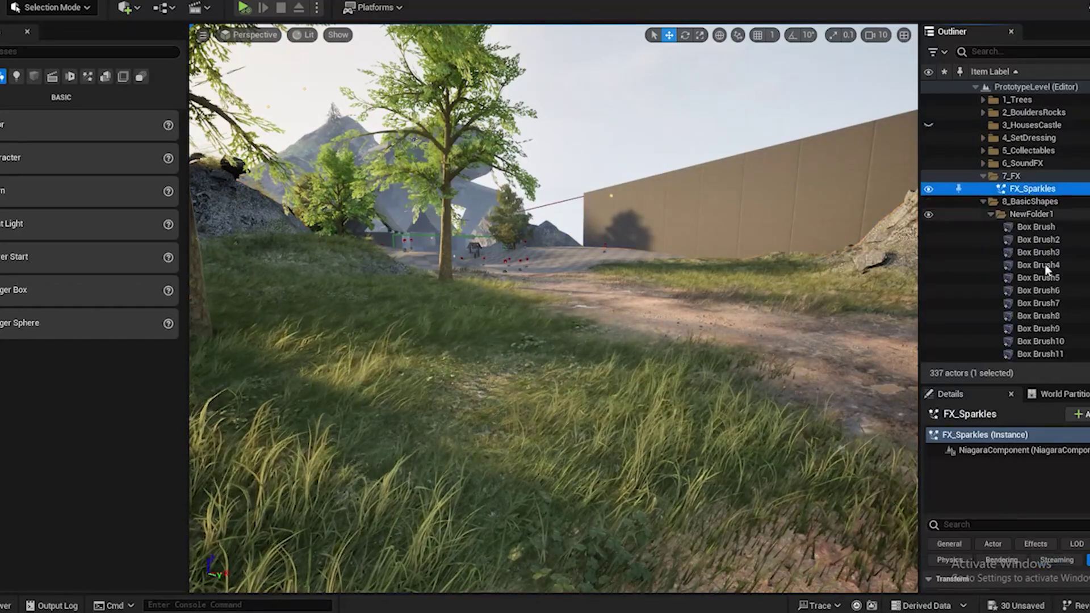
# Examine the Niagara, activation and advanced lighting settings of FX_Sparkles, including its lighting channels
pyautogui.moveTo(1034, 387); pyautogui.dragTo(1033, 54)
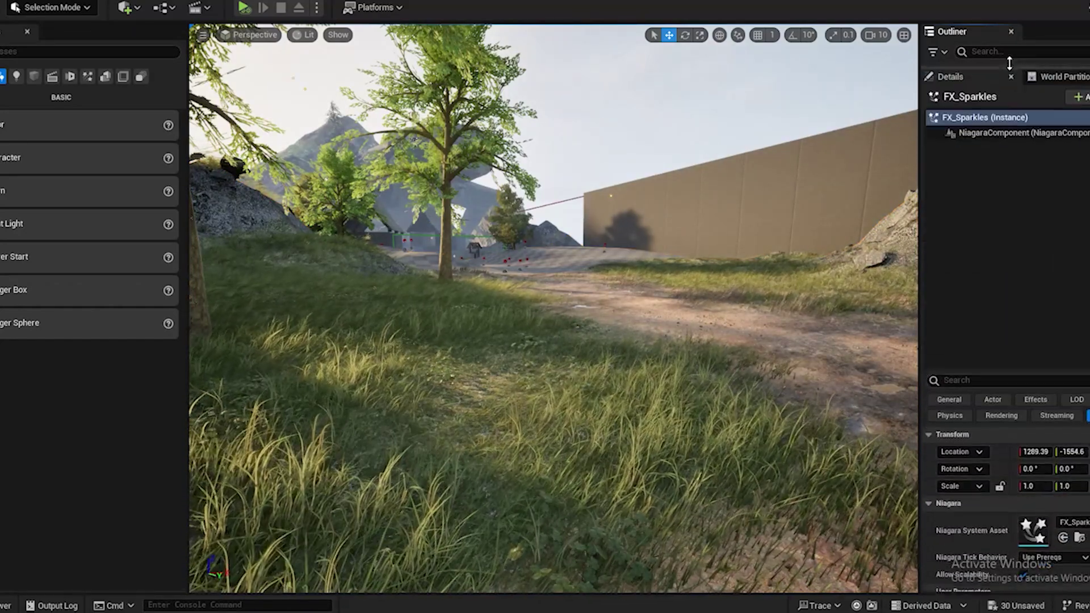
pyautogui.scroll(-4, 998, 482)
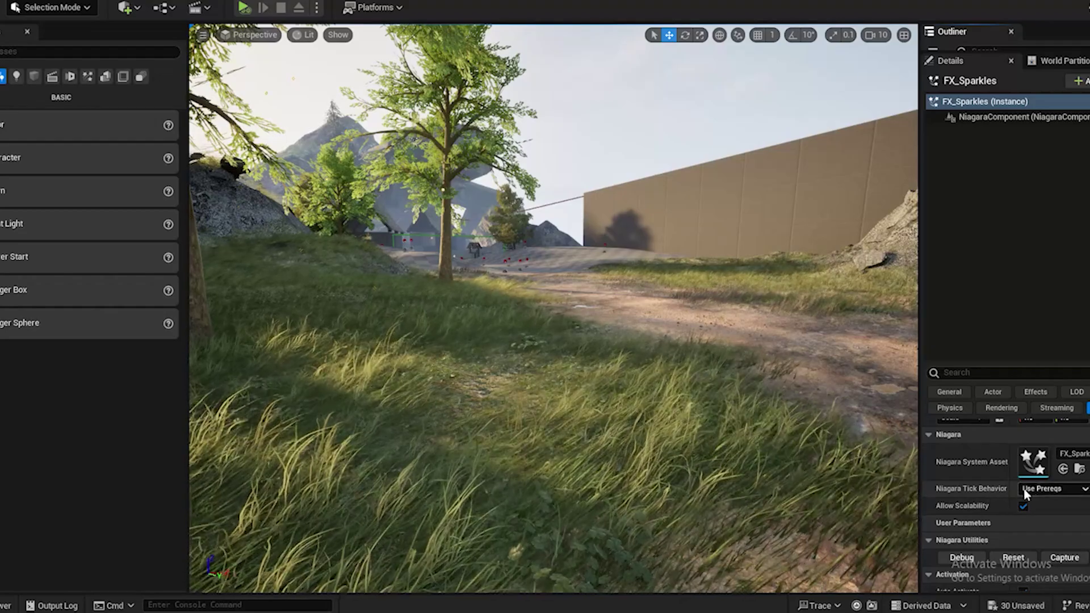
pyautogui.scroll(-1, 994, 499)
pyautogui.scroll(-2, 996, 509)
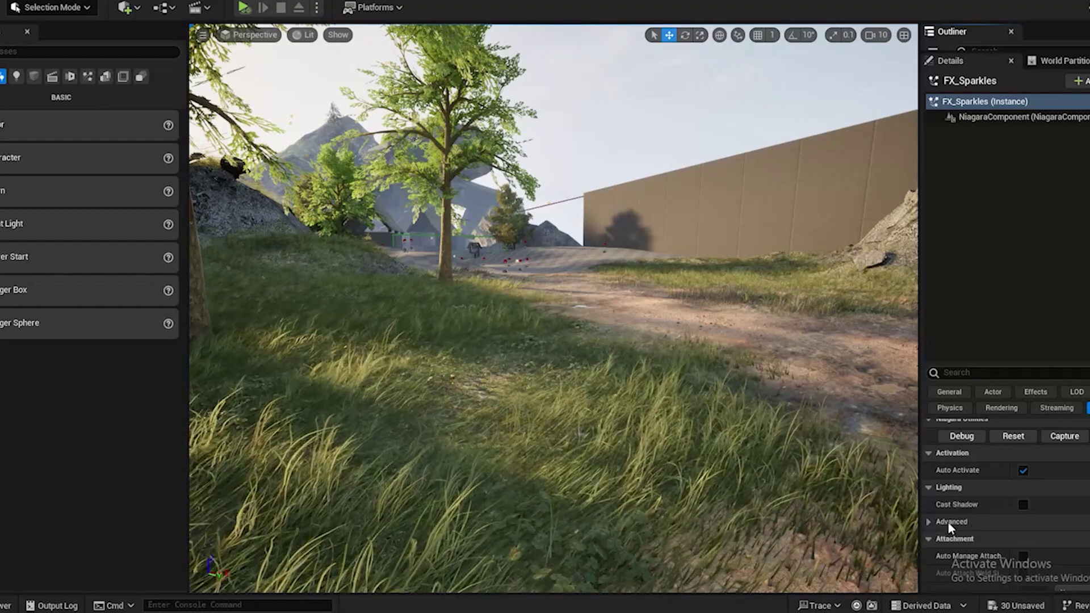
pyautogui.click(923, 521)
pyautogui.scroll(-3, 993, 545)
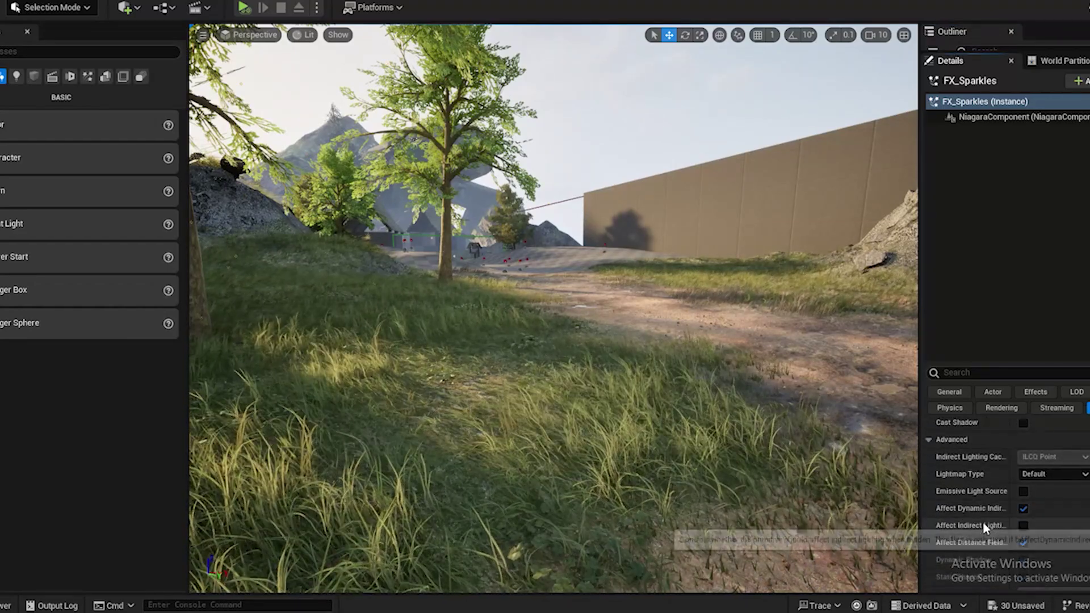
pyautogui.scroll(-5, 1004, 520)
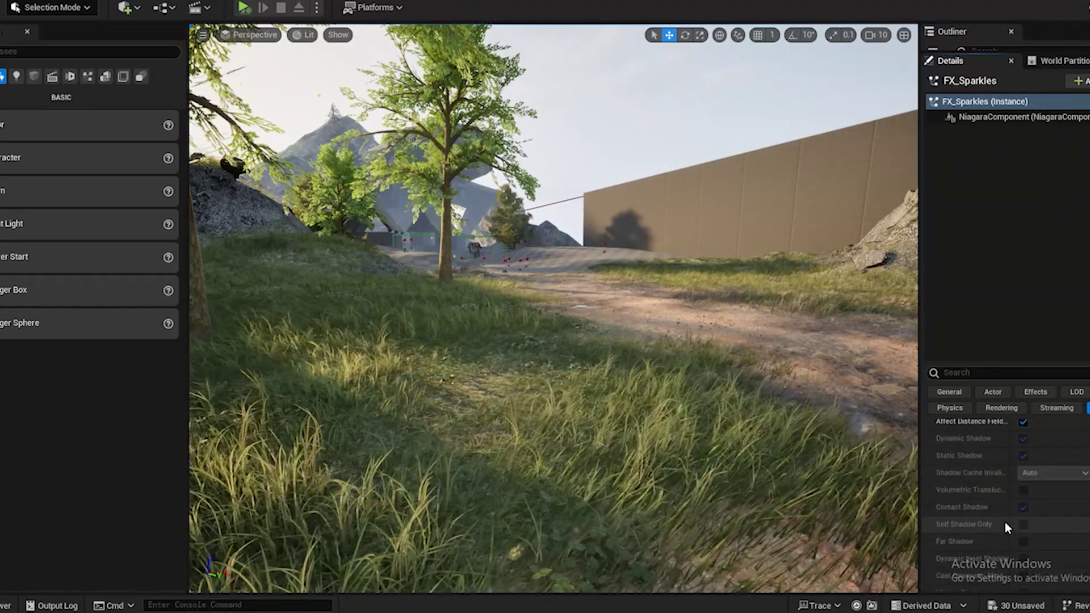
pyautogui.moveTo(994, 526)
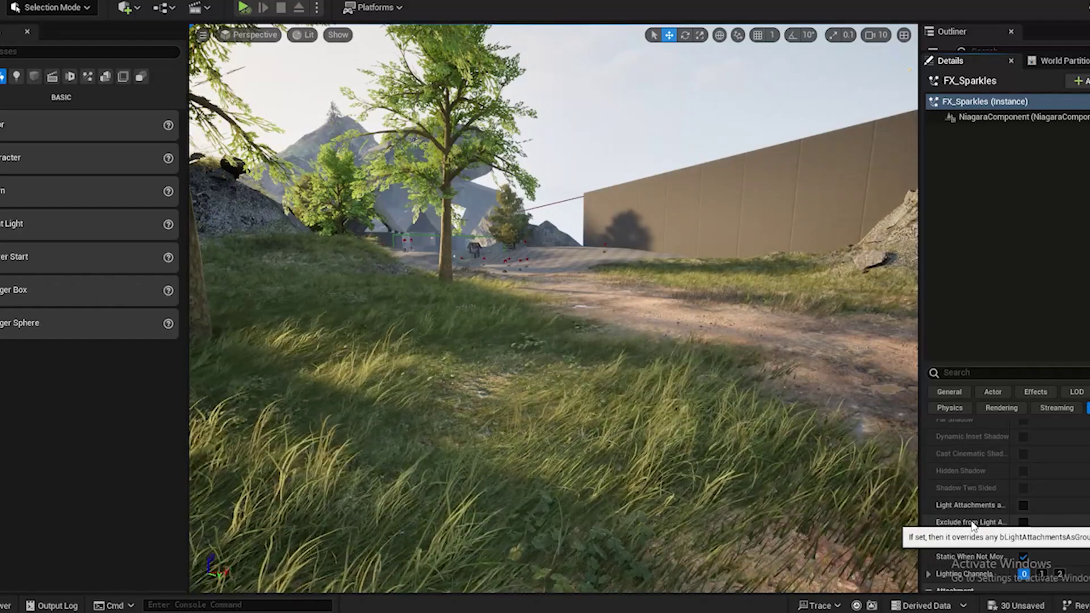
pyautogui.scroll(-2, 978, 517)
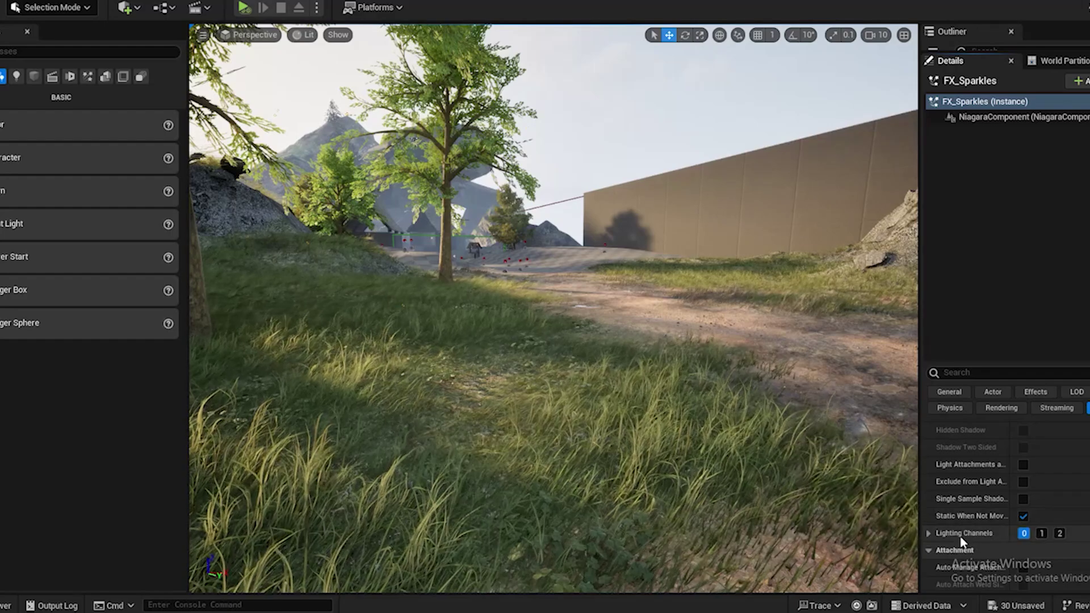
pyautogui.scroll(-2, 971, 537)
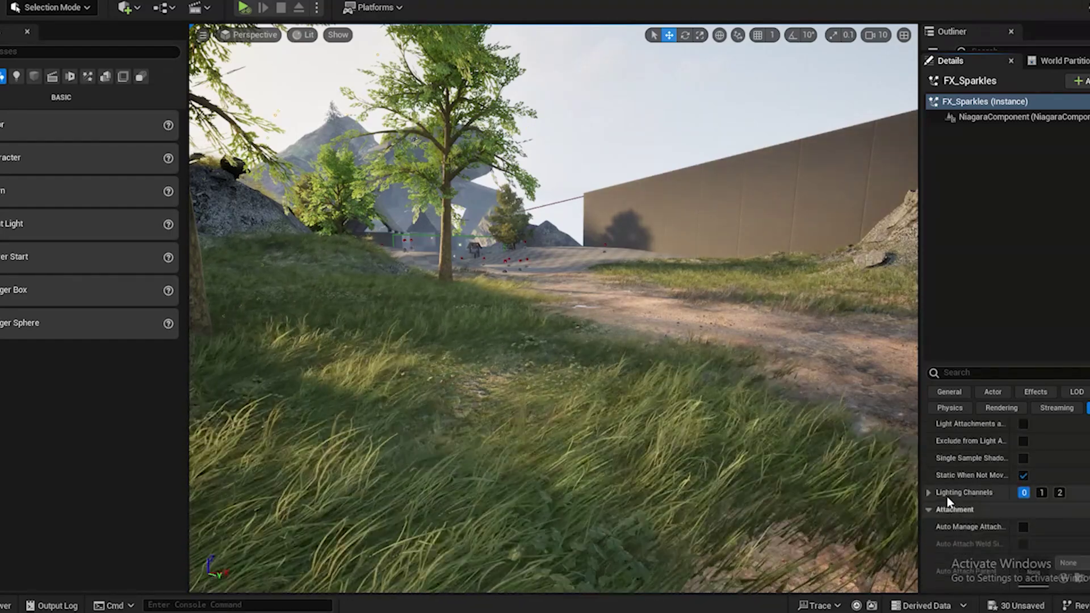
pyautogui.click(931, 491)
pyautogui.scroll(-7, 983, 506)
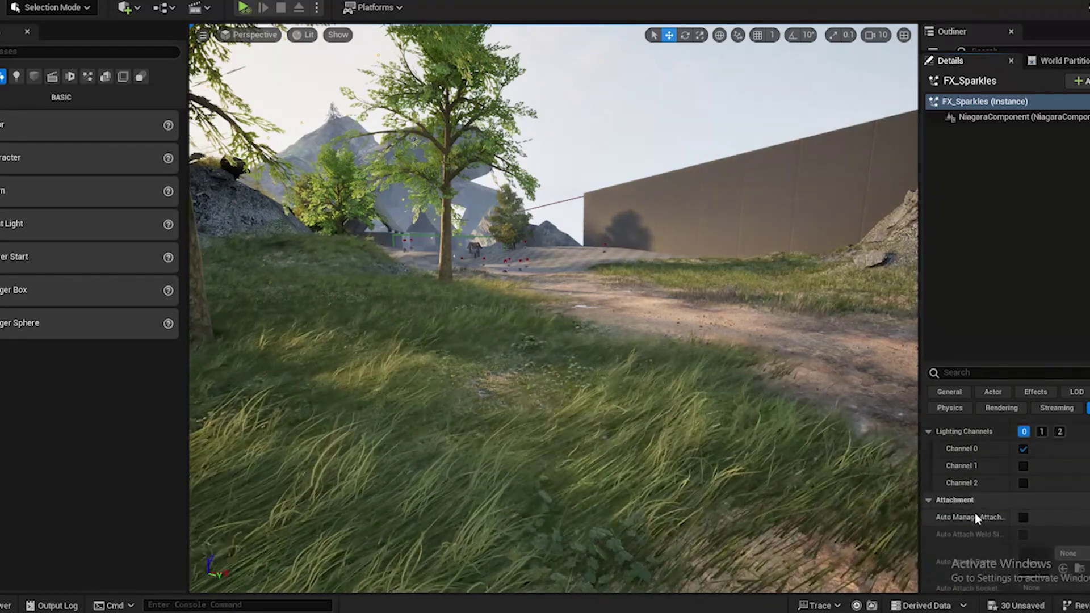
# Look through the remaining FX_Sparkles properties, from randomness and warmup to advanced rendering, HLOD and replication
pyautogui.scroll(-8, 980, 512)
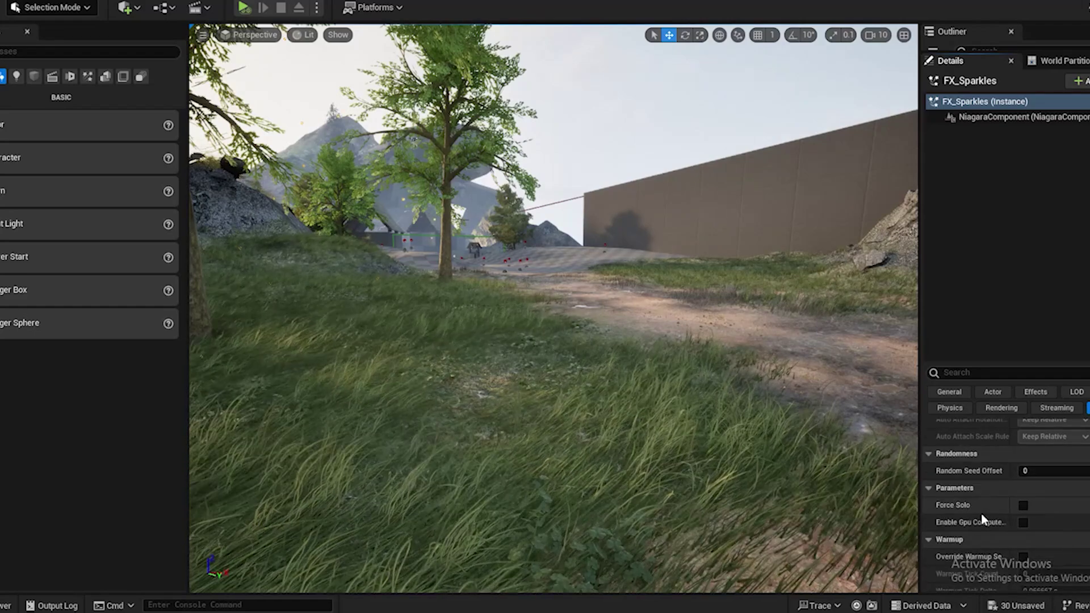
pyautogui.scroll(-2, 984, 518)
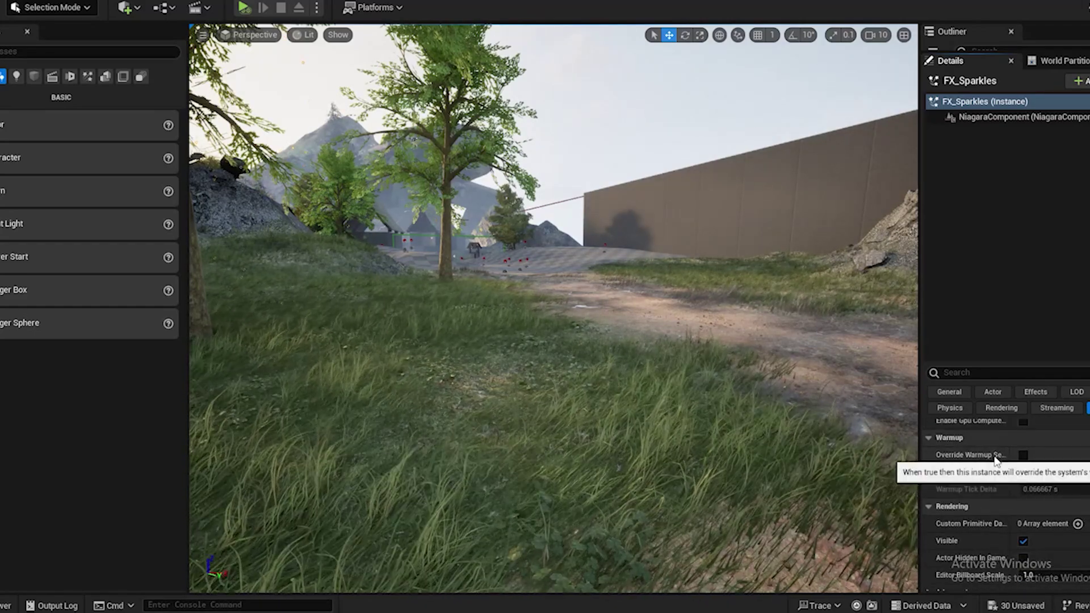
pyautogui.scroll(-3, 1030, 492)
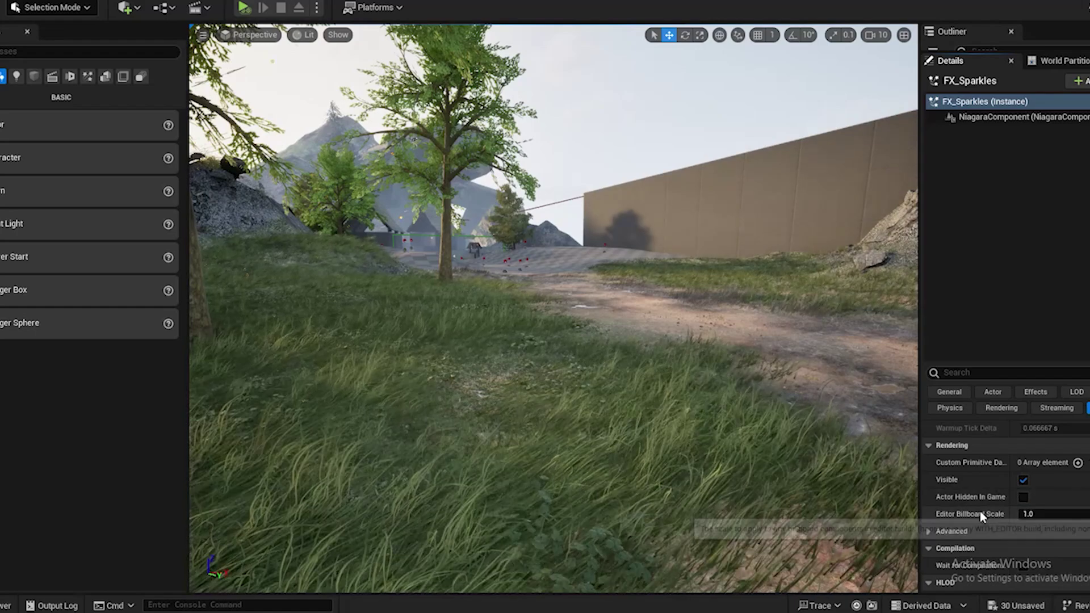
pyautogui.scroll(-3, 973, 547)
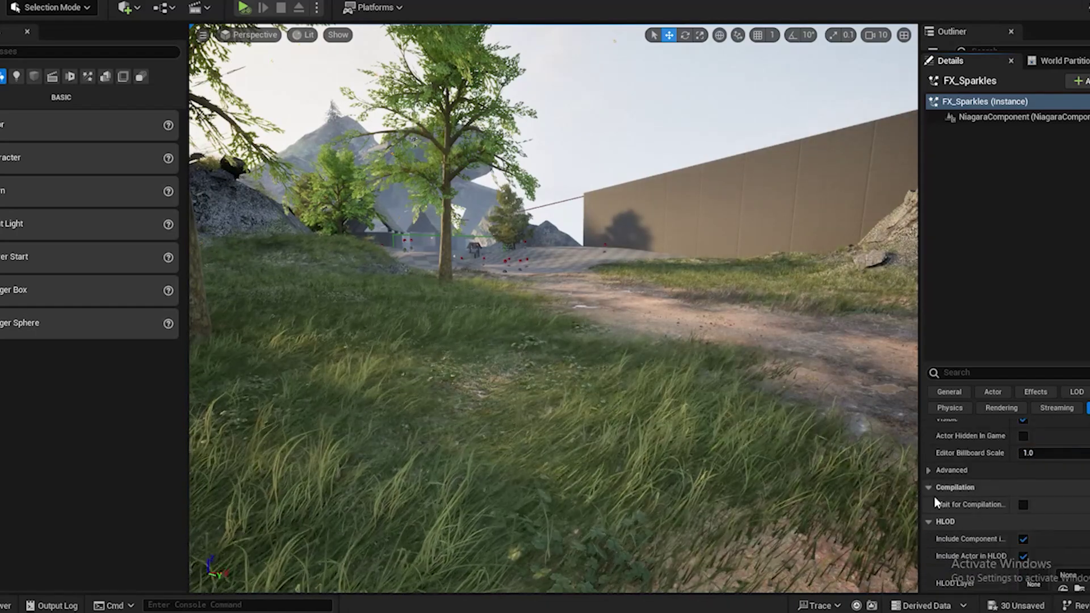
pyautogui.click(951, 469)
pyautogui.scroll(-1, 1023, 531)
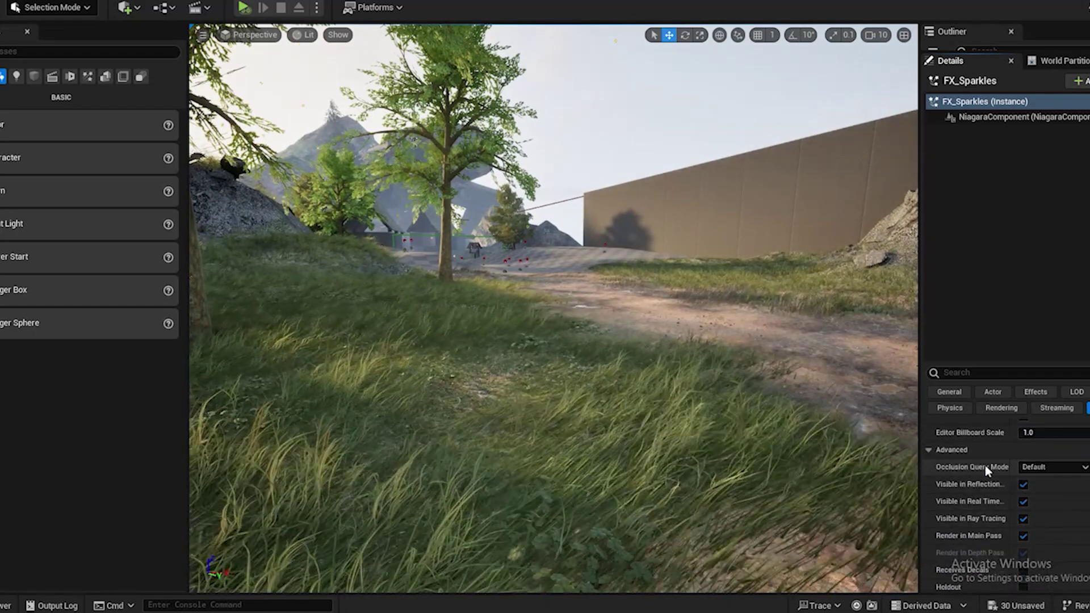
pyautogui.scroll(-2, 993, 482)
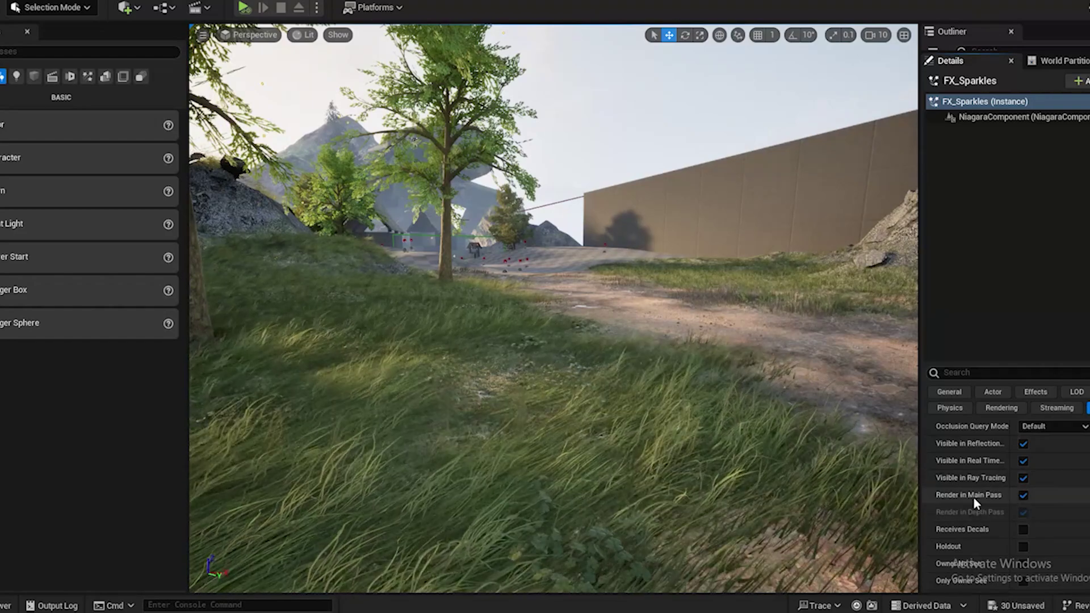
pyautogui.scroll(-3, 976, 516)
pyautogui.scroll(-8, 989, 533)
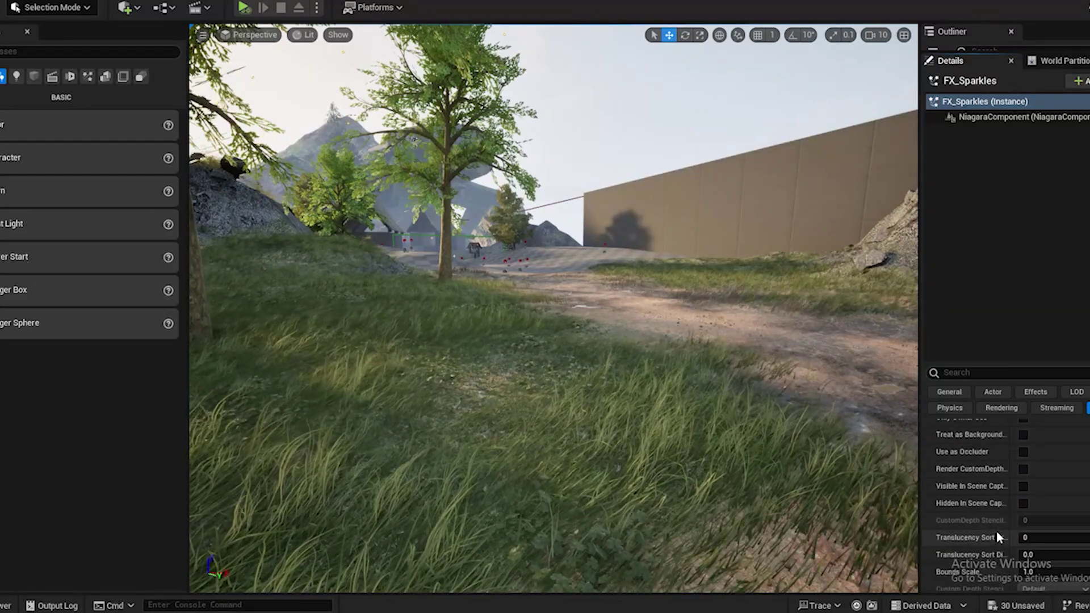
pyautogui.scroll(-10, 972, 511)
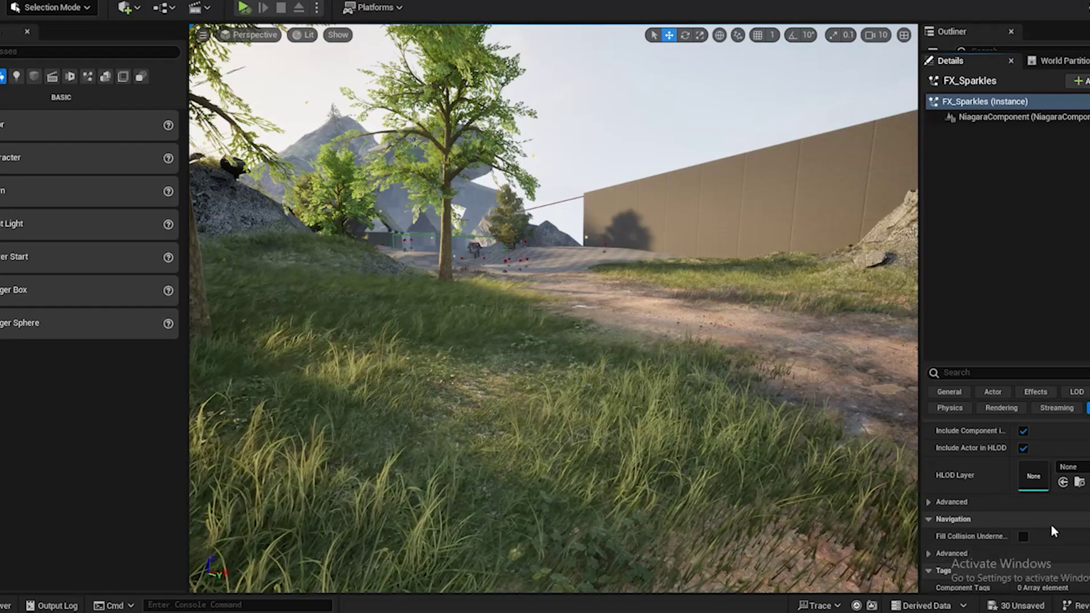
pyautogui.scroll(-8, 1051, 524)
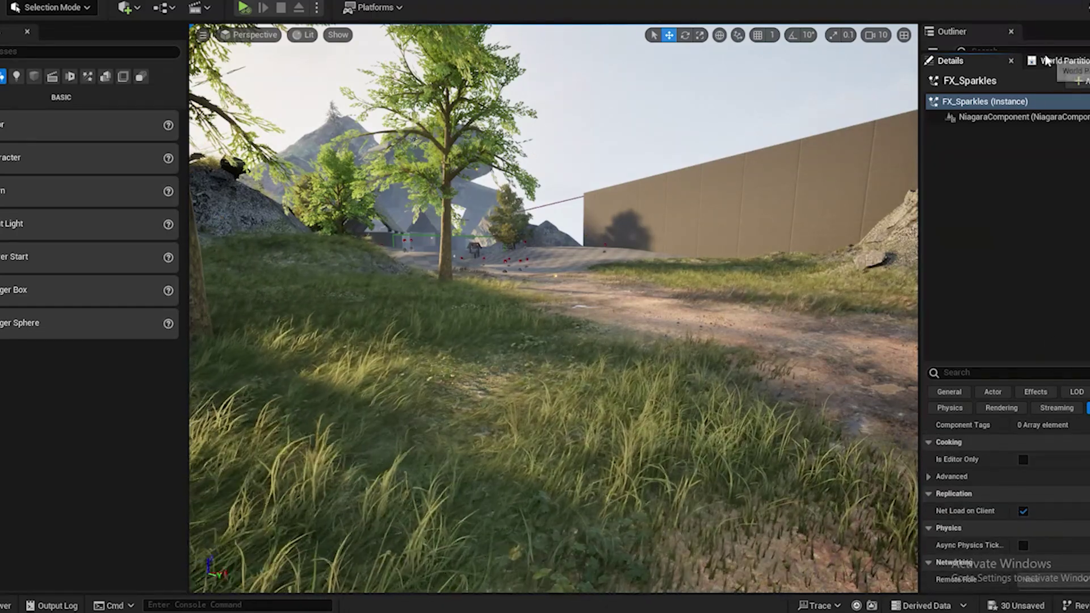
# Frame FX_Sparkles in the viewport and open its Niagara system asset for editing
pyautogui.moveTo(1010, 51); pyautogui.dragTo(1004, 389)
pyautogui.doubleClick(1026, 189)
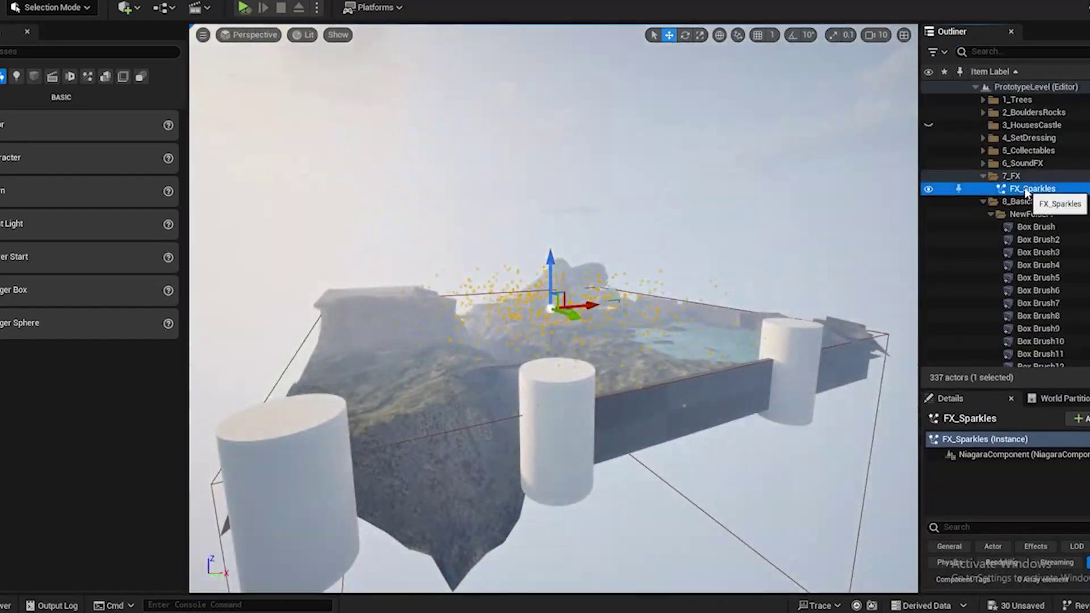
pyautogui.rightClick(1026, 189)
pyautogui.moveTo(901, 356)
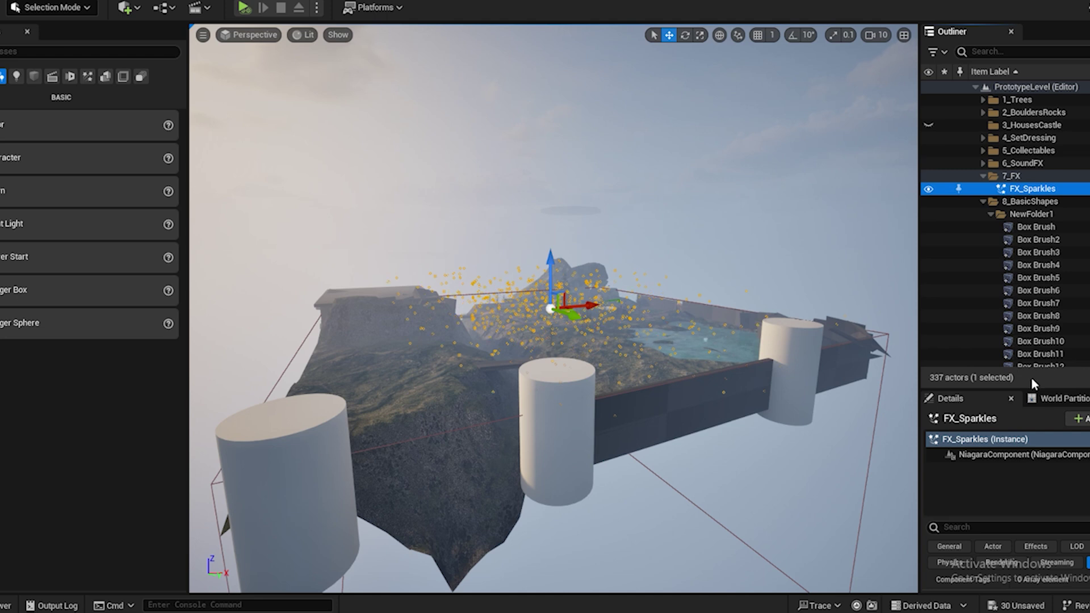
pyautogui.moveTo(1024, 390); pyautogui.dragTo(1029, 155)
pyautogui.scroll(-3, 1047, 471)
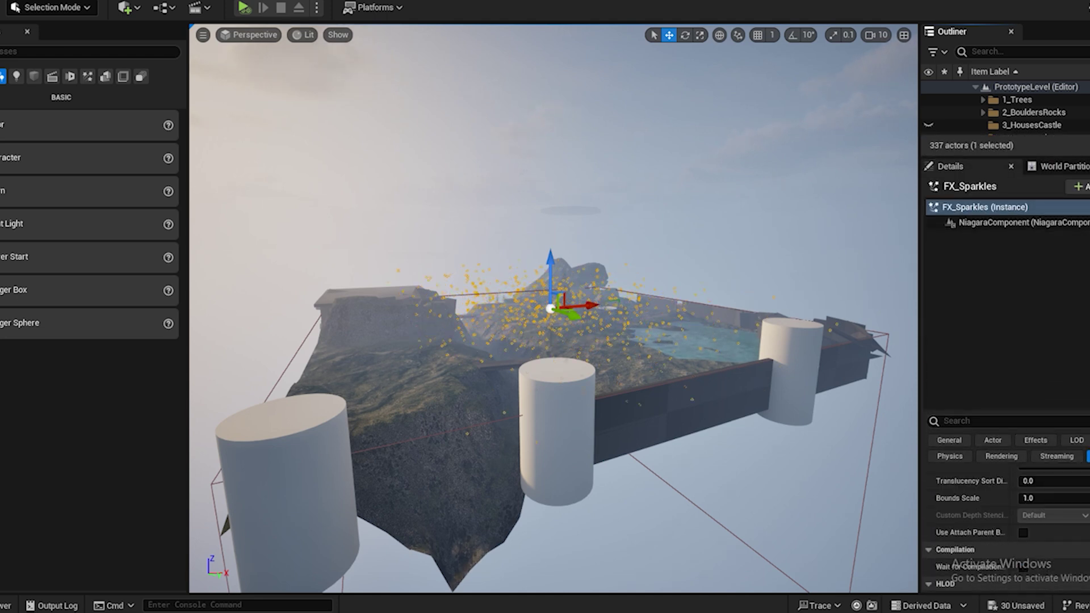
pyautogui.scroll(4, 1067, 511)
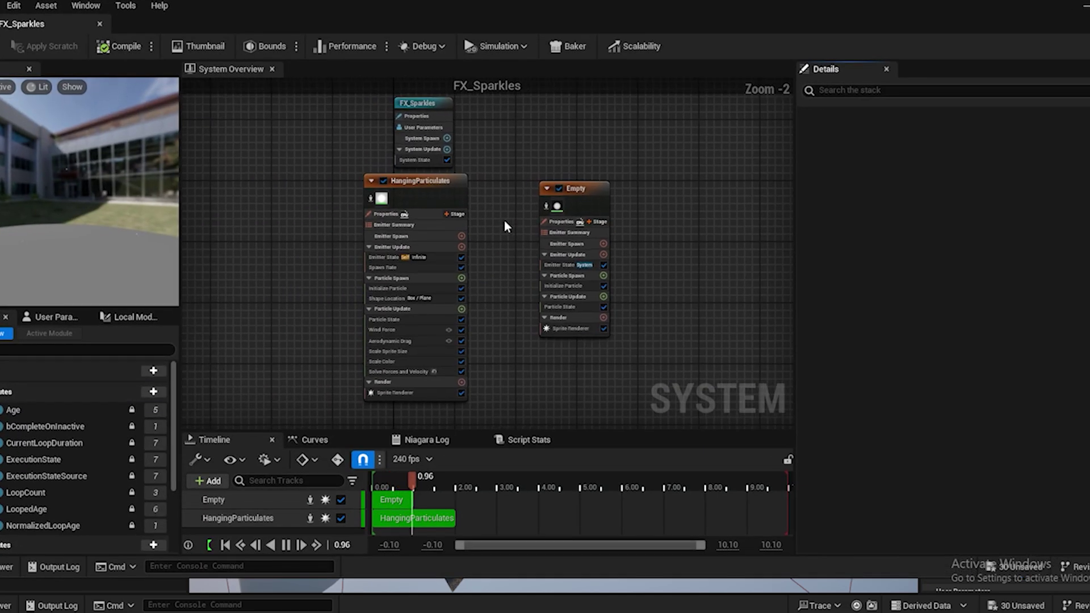
# Examine the Emitter State, Spawn Rate, Initialize Particle, Shape Location and Particle State modules of the HangingParticulates emitter
pyautogui.scroll(2, 390, 213)
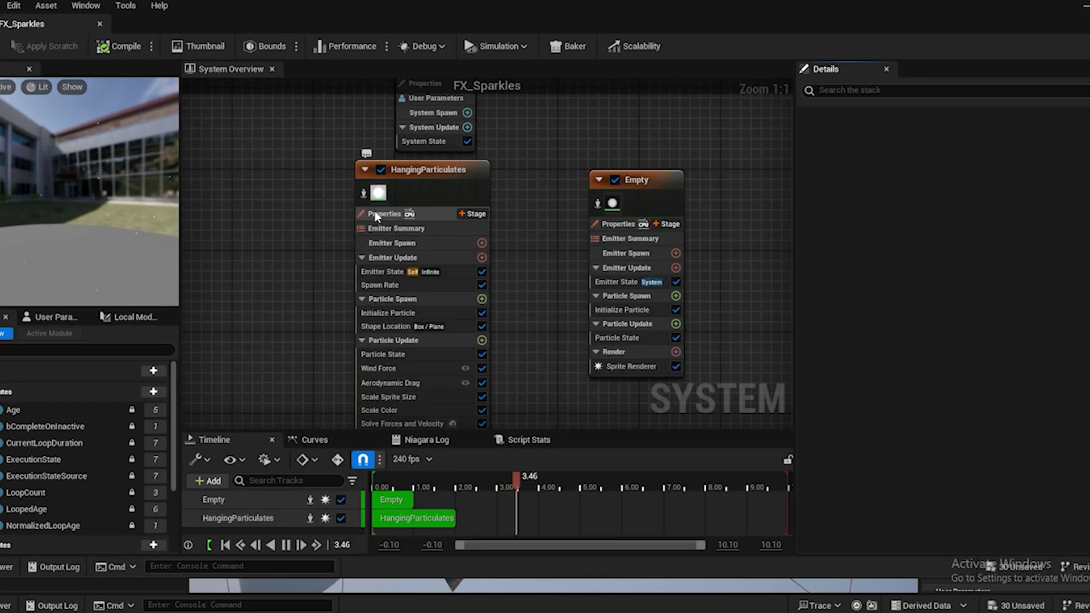
pyautogui.click(391, 312)
pyautogui.click(383, 272)
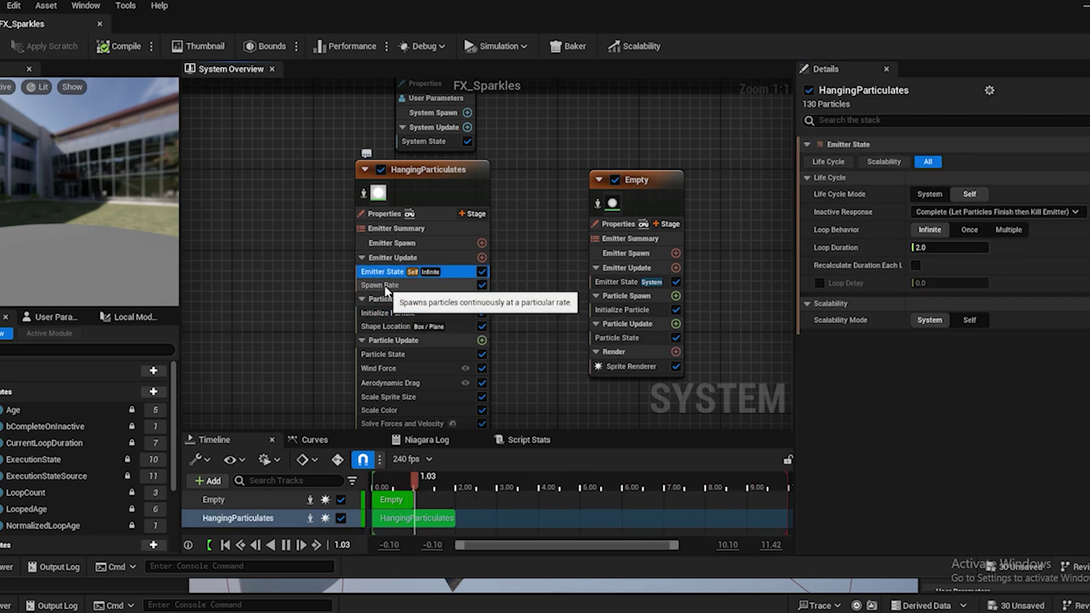
pyautogui.click(385, 285)
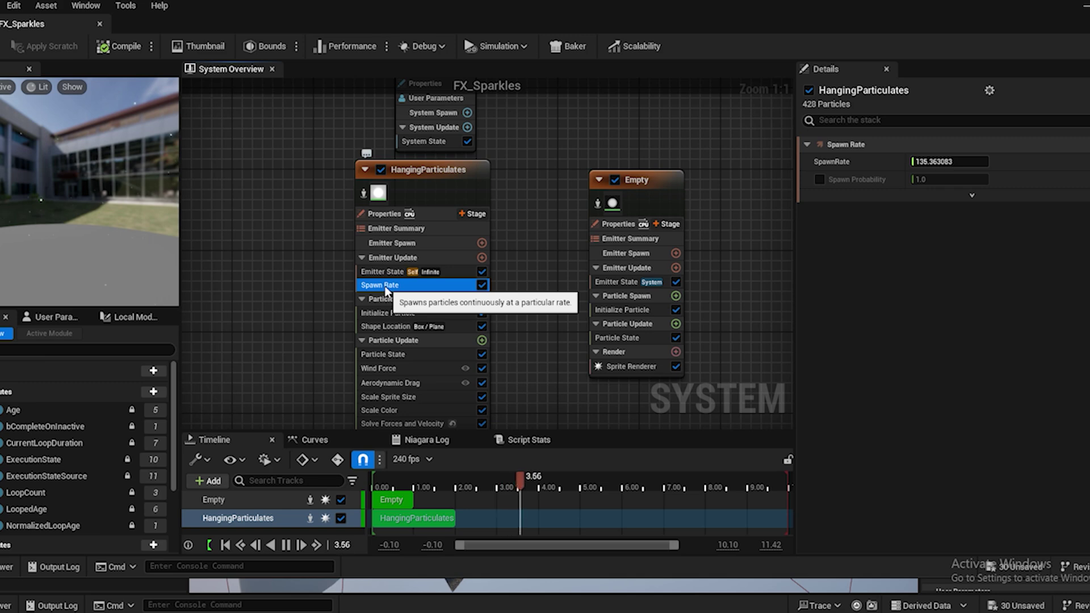
pyautogui.click(384, 271)
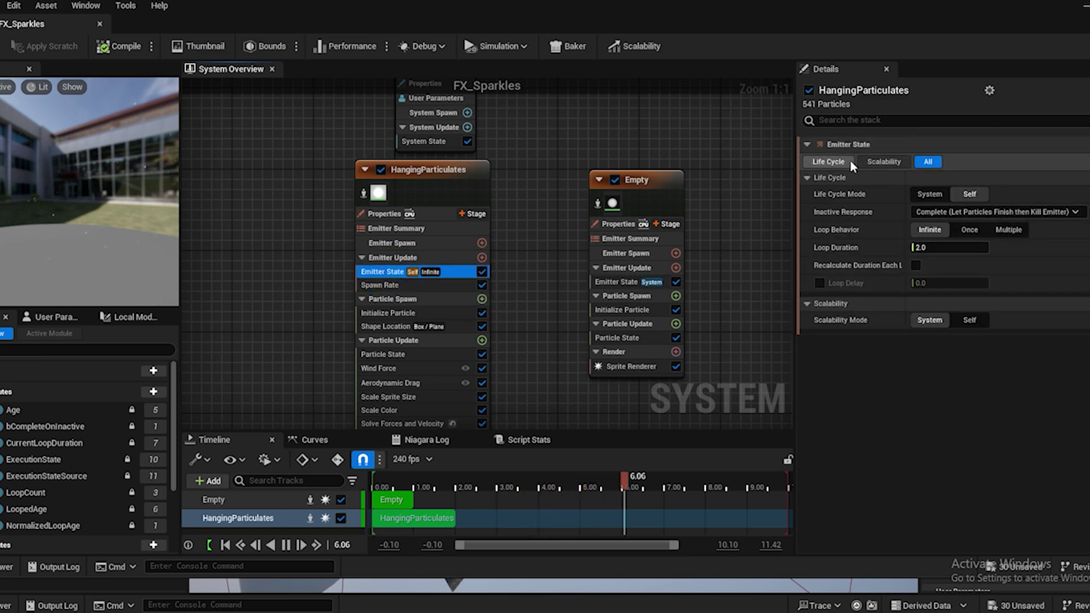
pyautogui.click(386, 285)
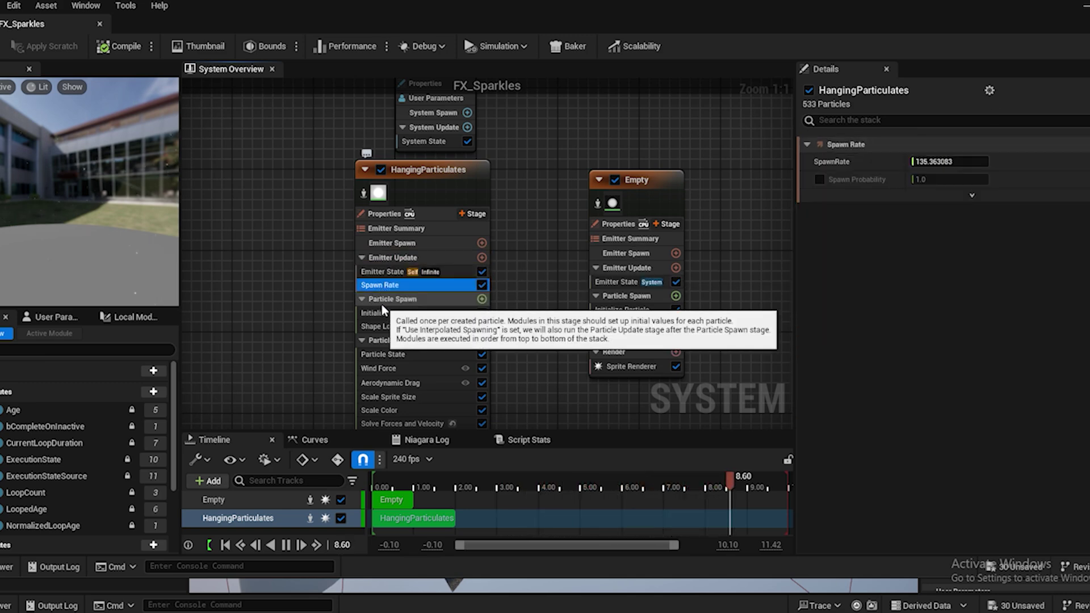
pyautogui.click(384, 313)
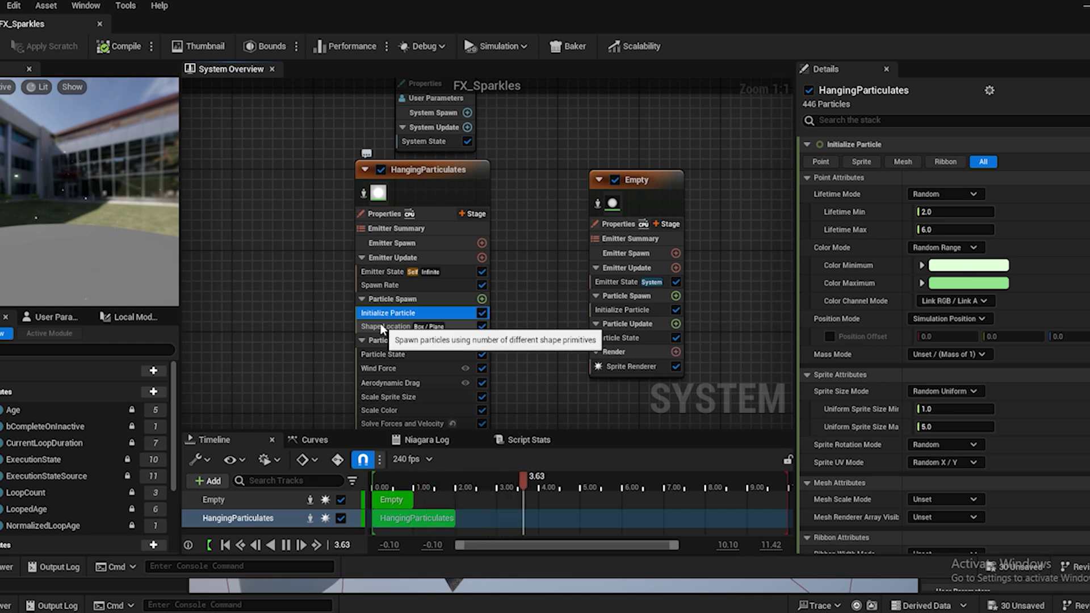
pyautogui.moveTo(1088, 228); pyautogui.dragTo(1089, 275)
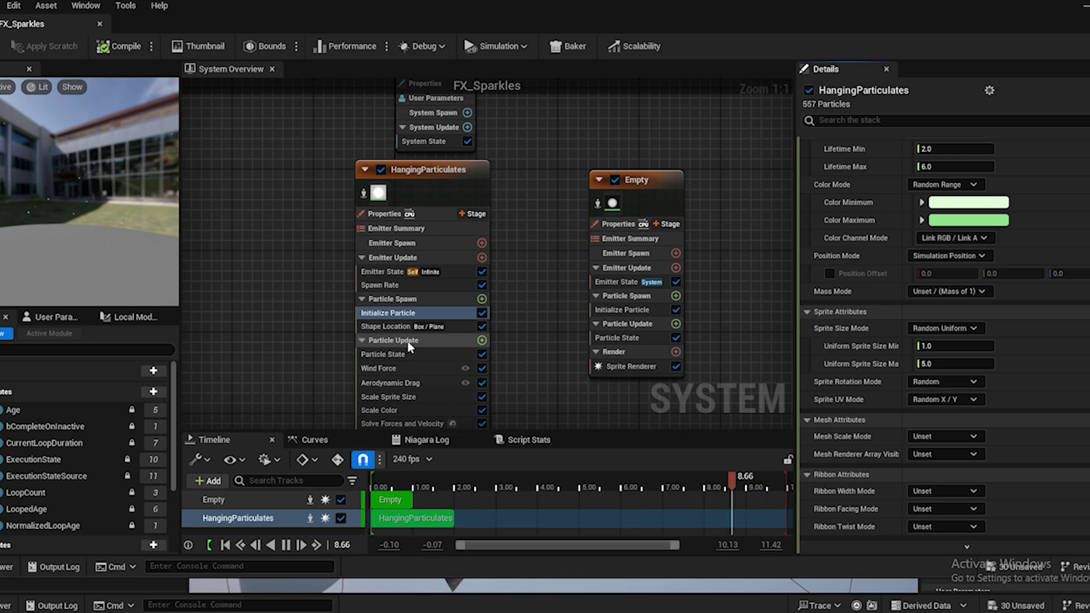
pyautogui.click(383, 326)
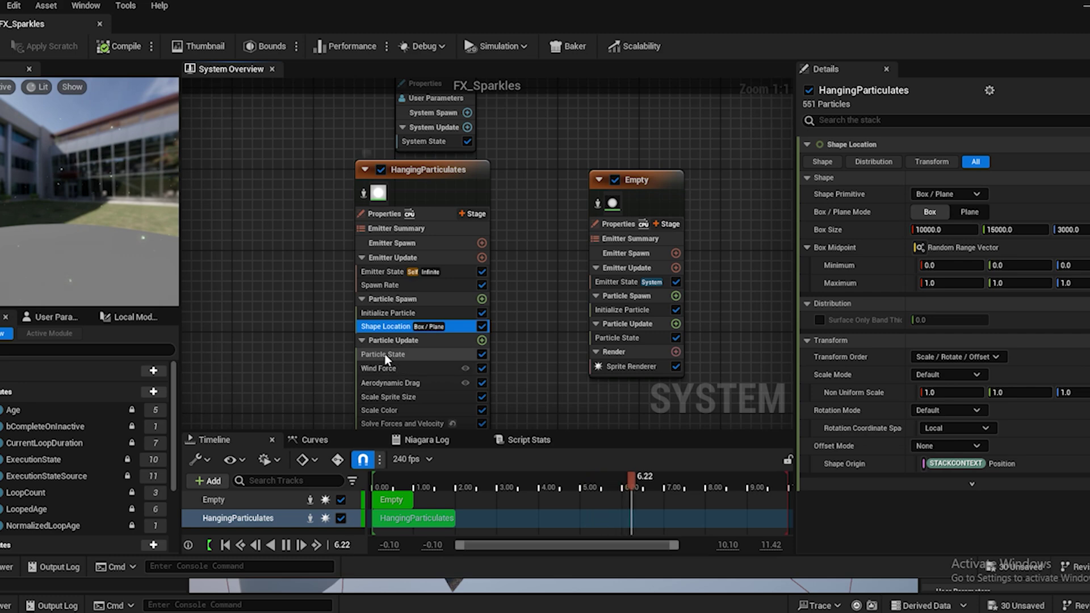
pyautogui.click(384, 356)
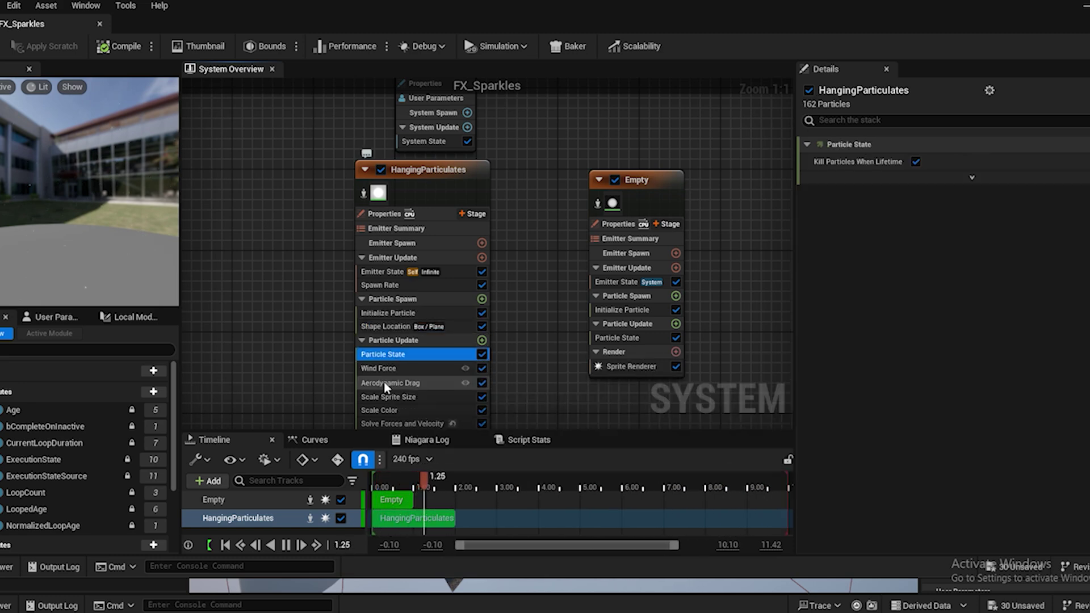
# Set the X value of Wind Force's Wind Speed to 2.0 in the HangingParticulates emitter
pyautogui.click(380, 369)
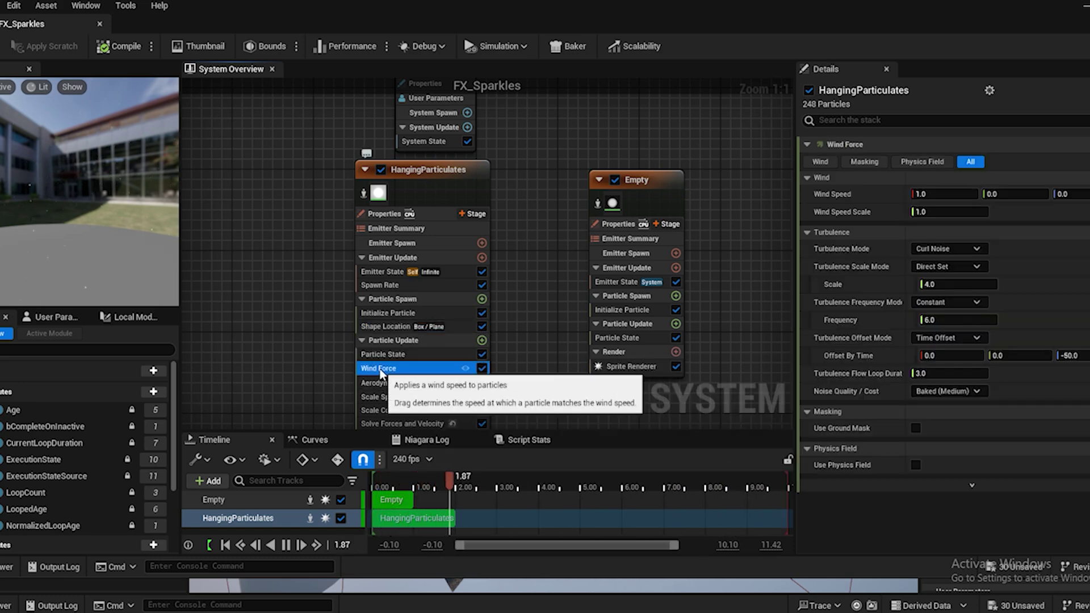
pyautogui.click(933, 194)
pyautogui.write('2')
pyautogui.press('Return')
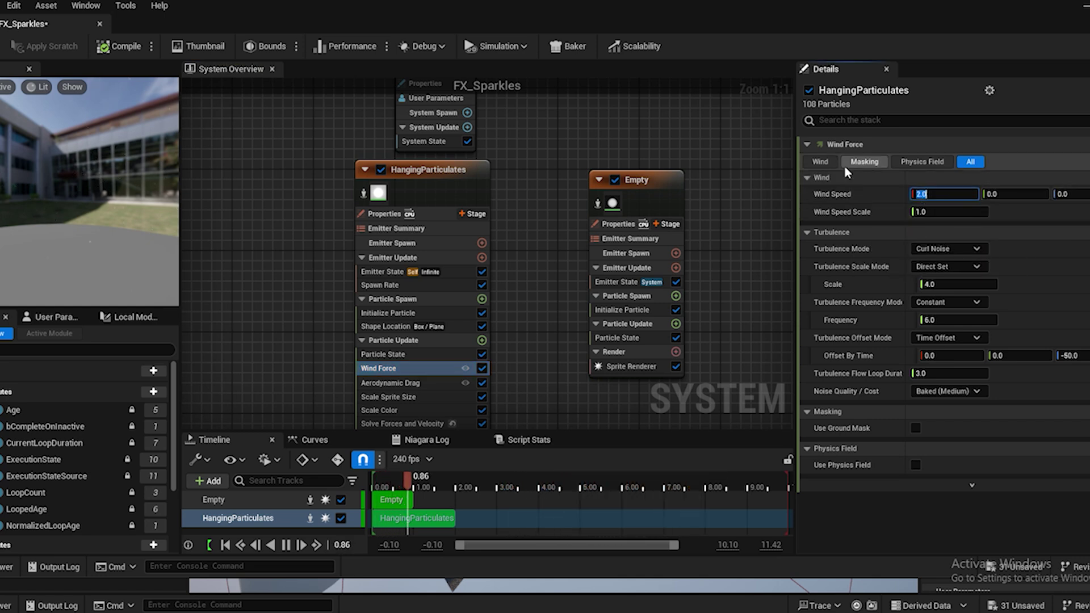
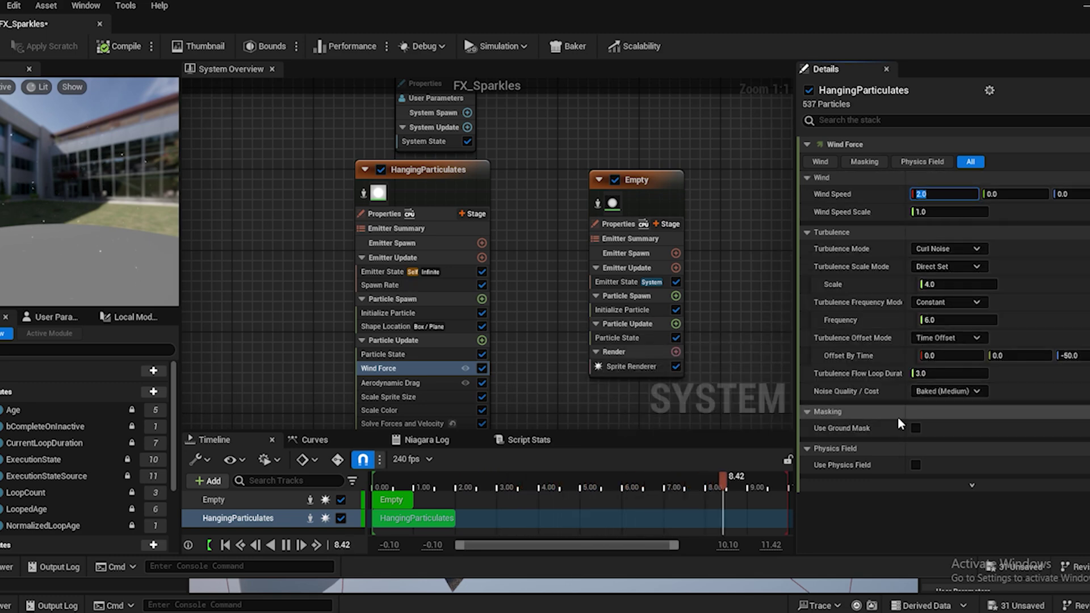
# Examine HangingParticulates' Aerodynamic Drag, Scale Sprite Size, Scale Color, and Solve Forces and Velocity modules, including the size and alpha curves
pyautogui.click(390, 384)
pyautogui.click(386, 396)
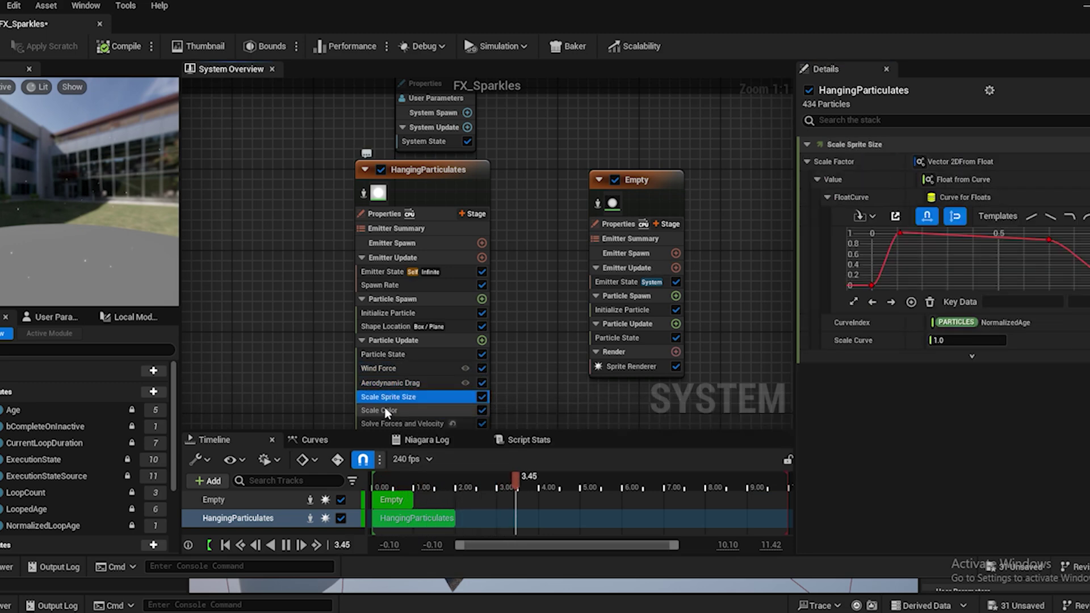
pyautogui.click(382, 410)
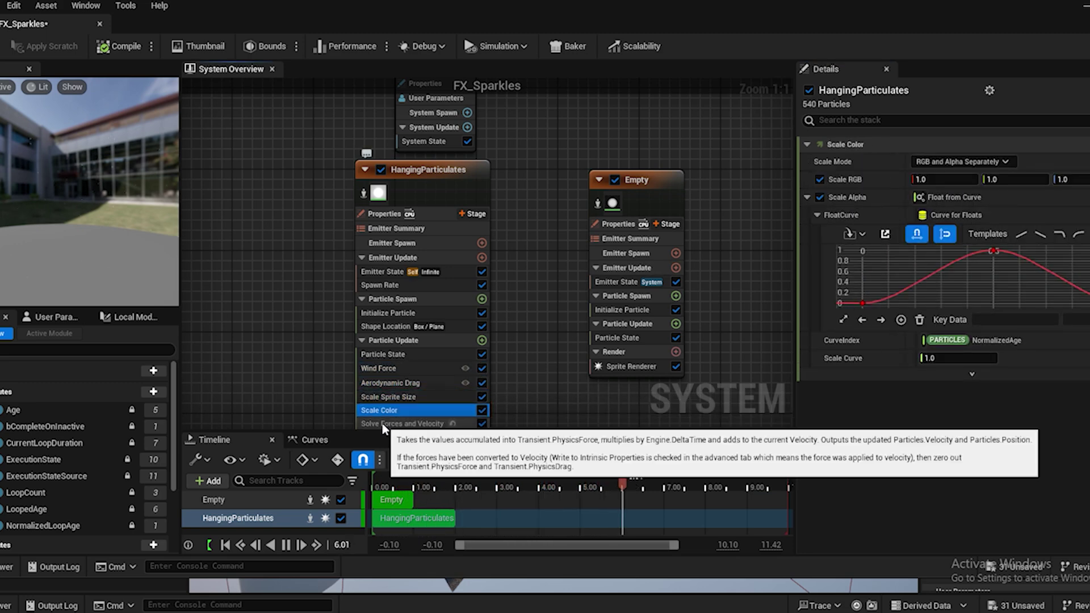
pyautogui.click(384, 425)
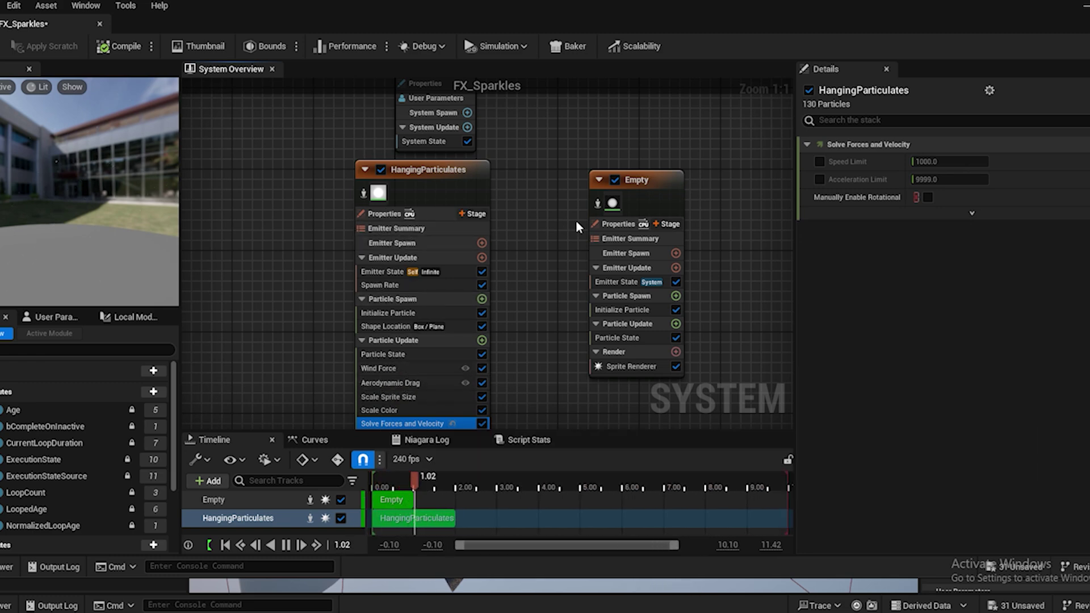
pyautogui.scroll(-1, 558, 397)
pyautogui.scroll(1, 559, 397)
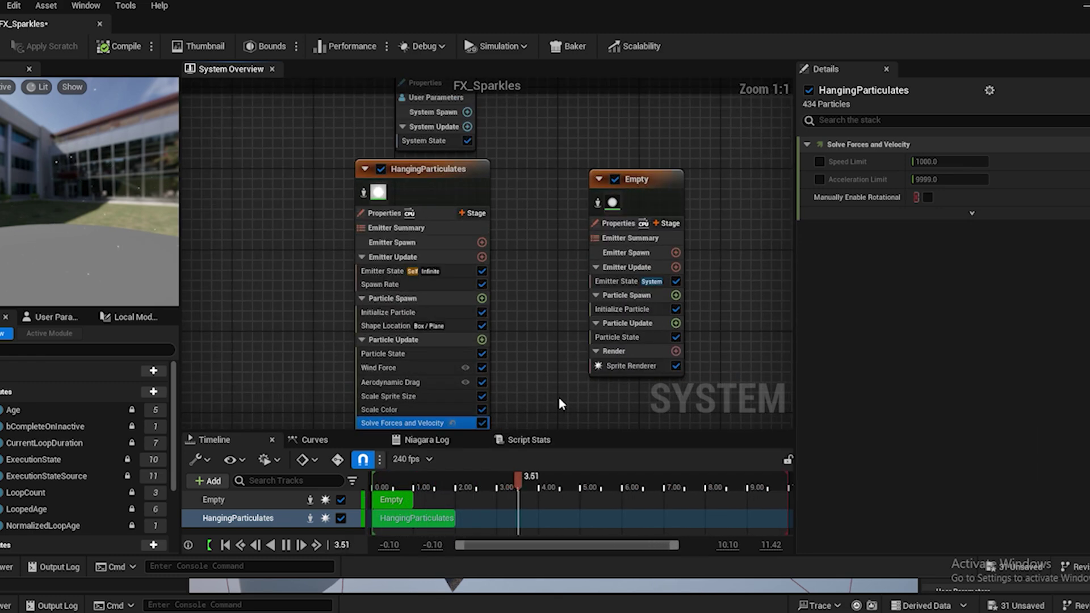
pyautogui.scroll(-1, 558, 404)
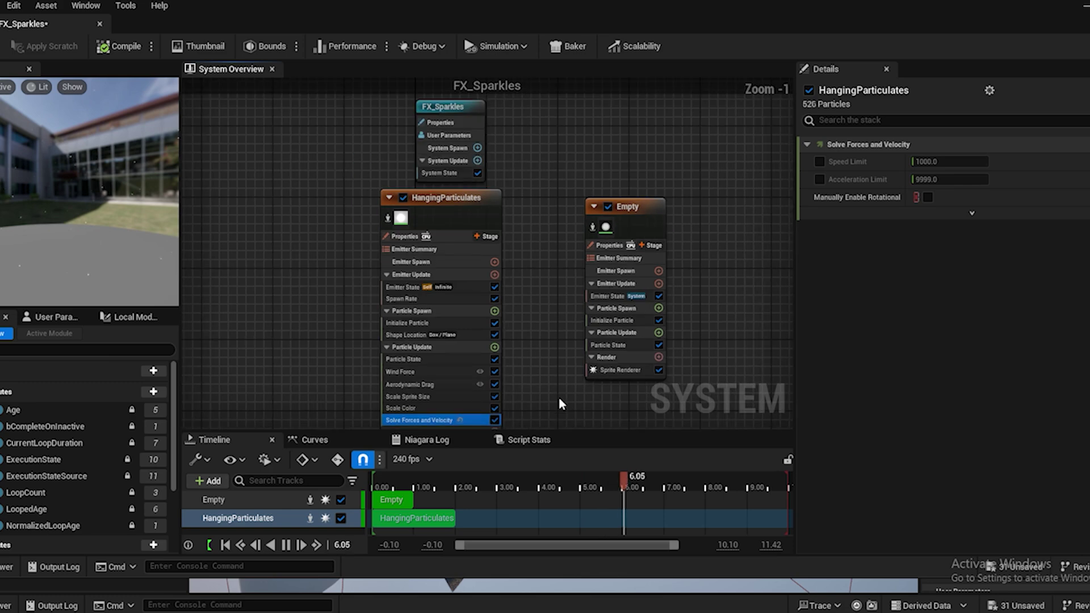
pyautogui.scroll(1, 438, 128)
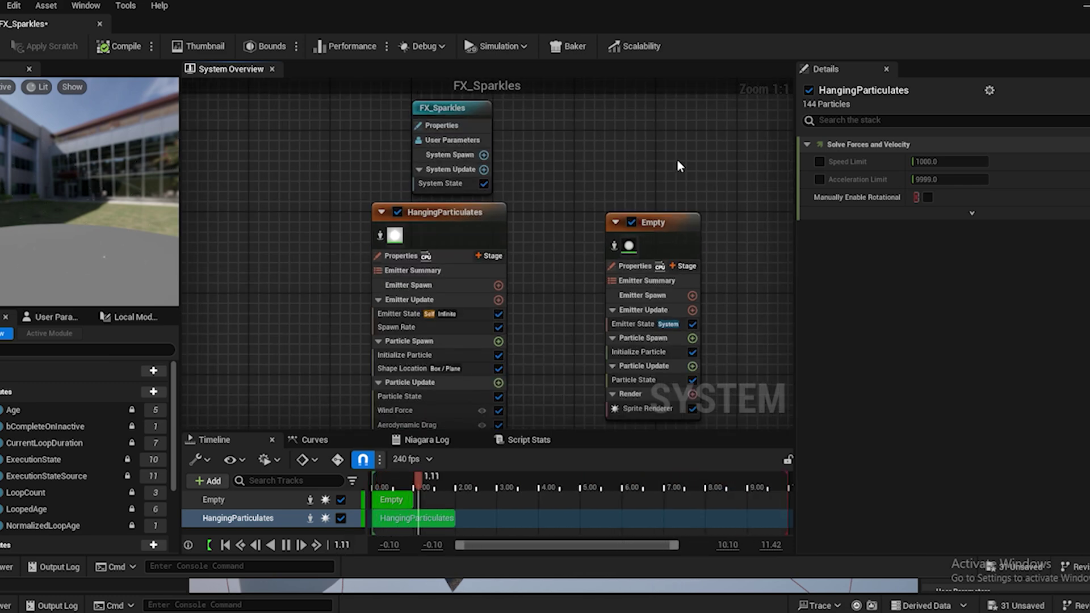
# Save FX_Sparkles and return to the level to start a playtest from the surface of Box Brush2
pyautogui.click(1, 48)
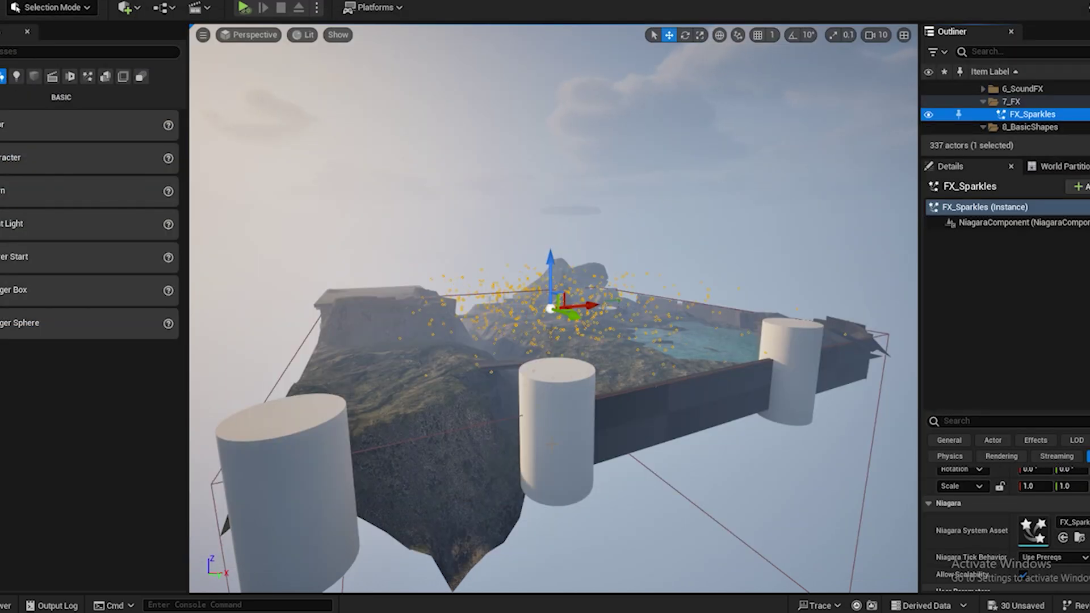
pyautogui.press('w')
pyautogui.moveTo(551, 446)
pyautogui.mouseDown(button='right')
pyautogui.moveTo(567, 445)
pyautogui.moveTo(425, 437)
pyautogui.moveTo(523, 441)
pyautogui.mouseUp(button='right')
pyautogui.rightClick(523, 440)
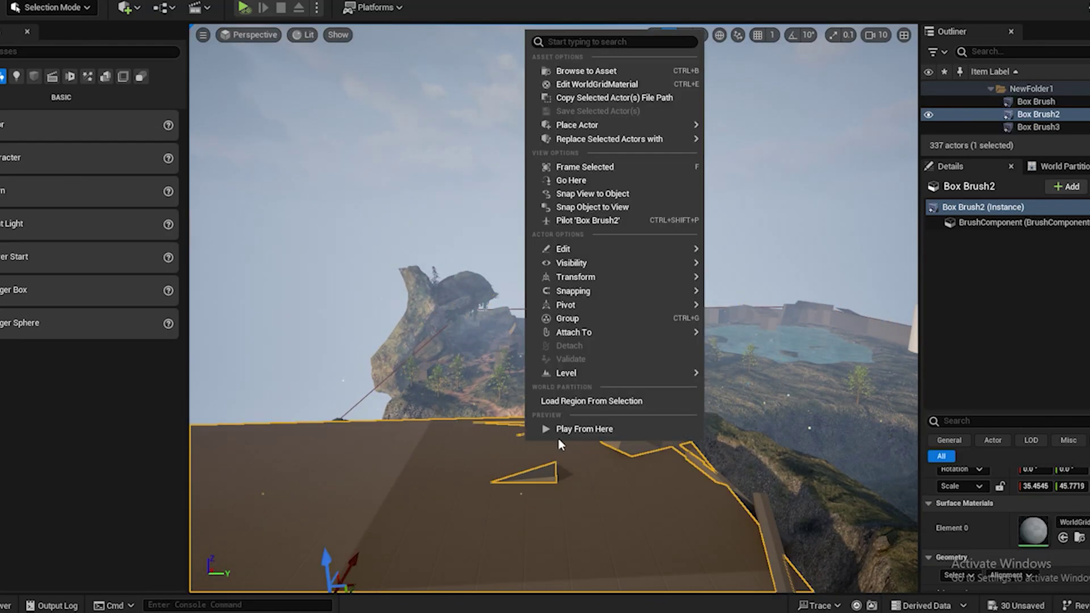
pyautogui.click(566, 430)
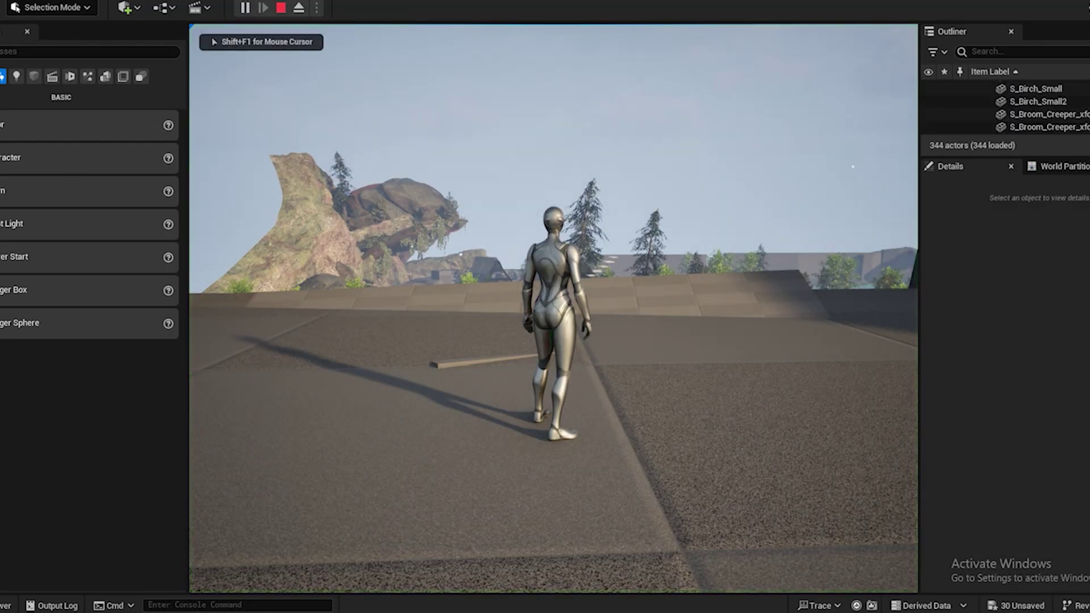
# Run the character off the blockout platform and along the fenced path to check the drifting sparkles, and end the playtest
pyautogui.press('w')
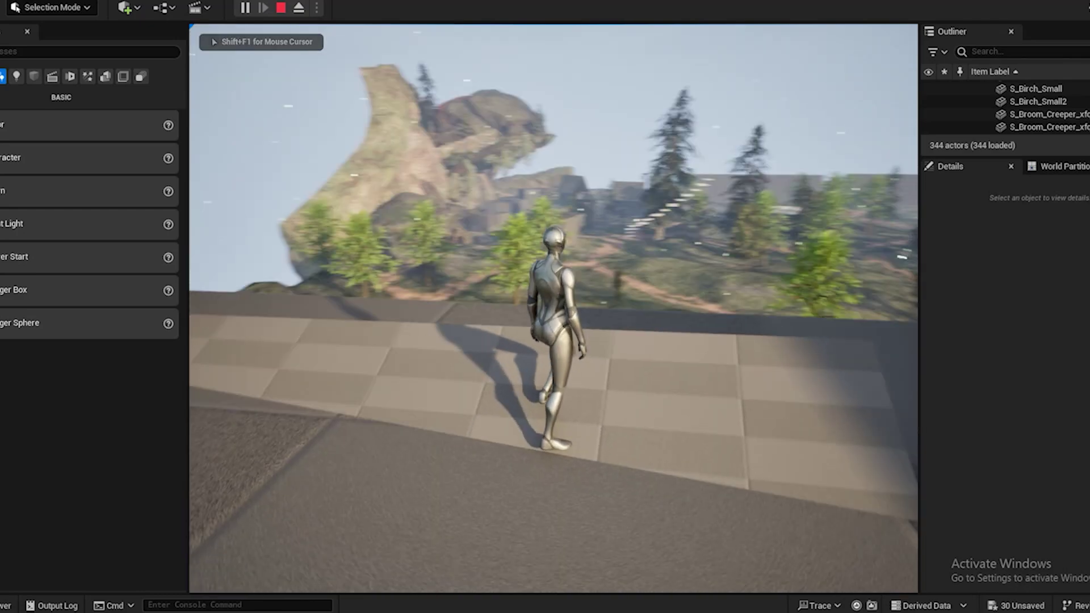
pyautogui.press('w')
pyautogui.press('w')
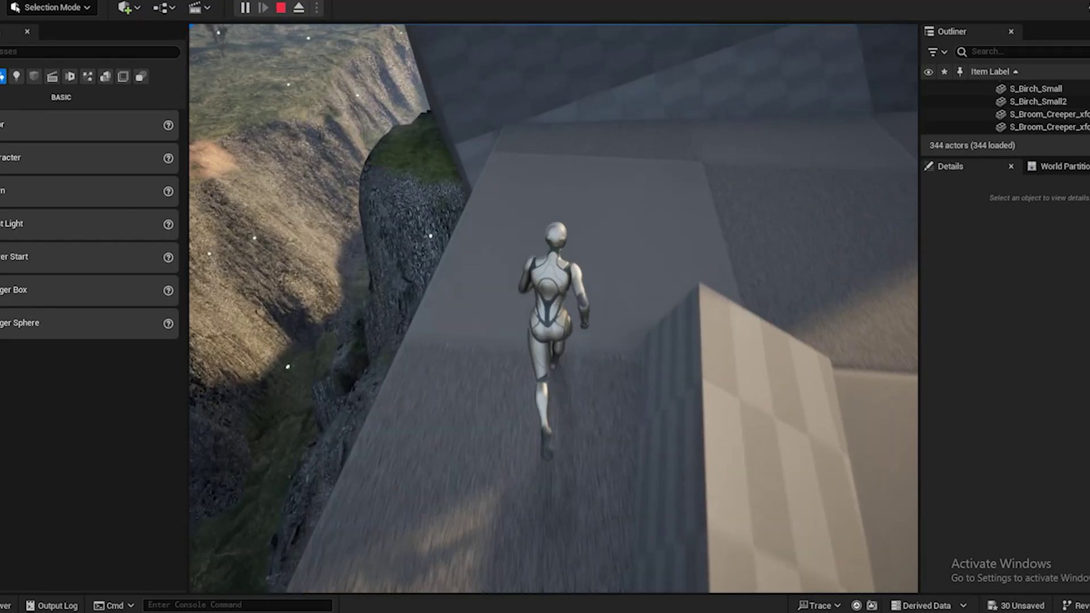
pyautogui.press('w')
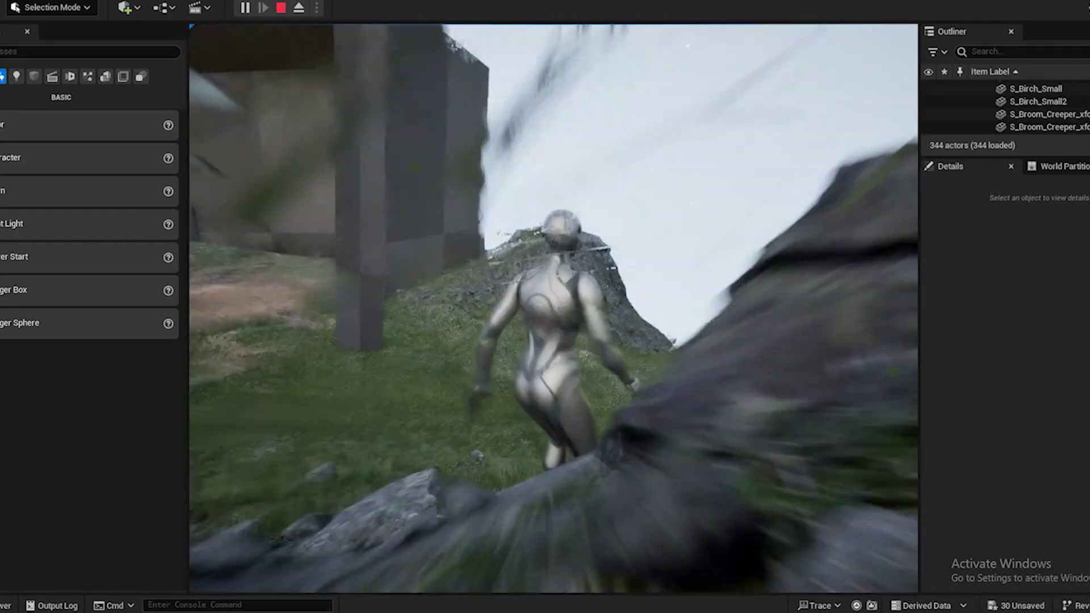
pyautogui.press('w')
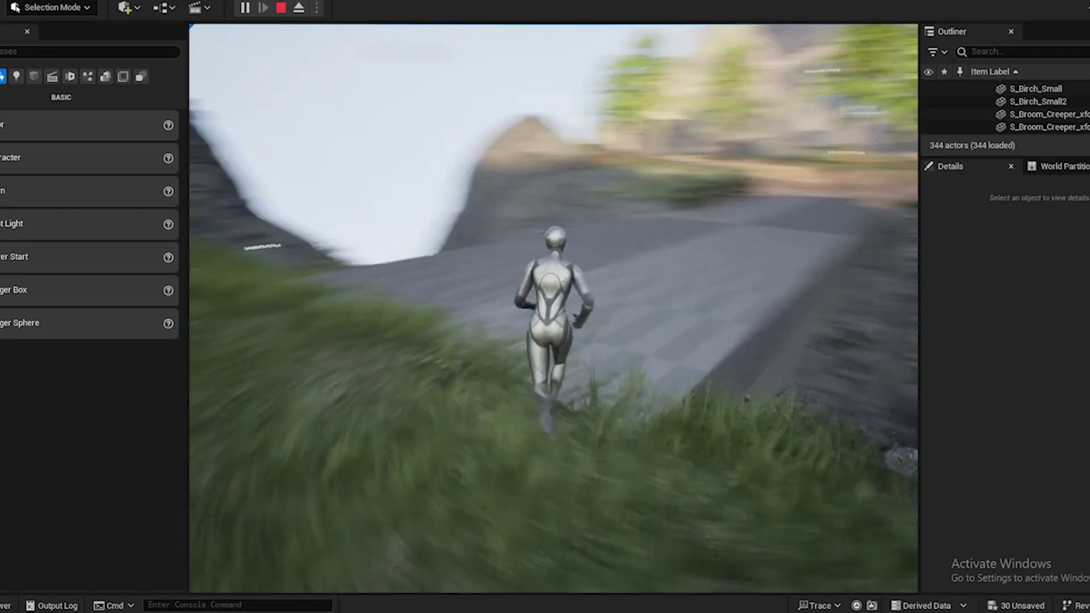
pyautogui.press('w')
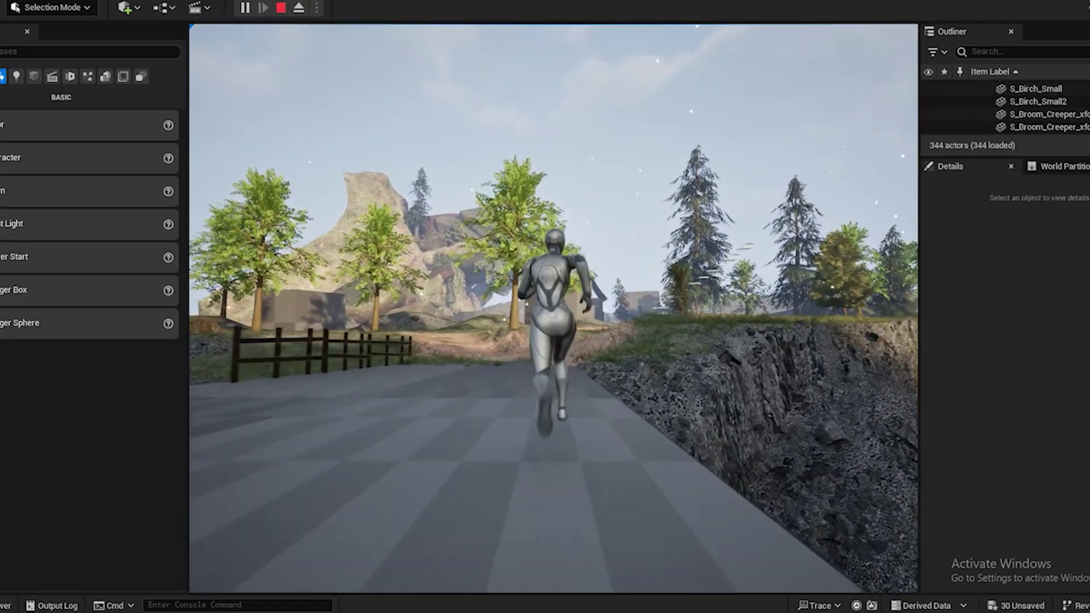
pyautogui.press('w')
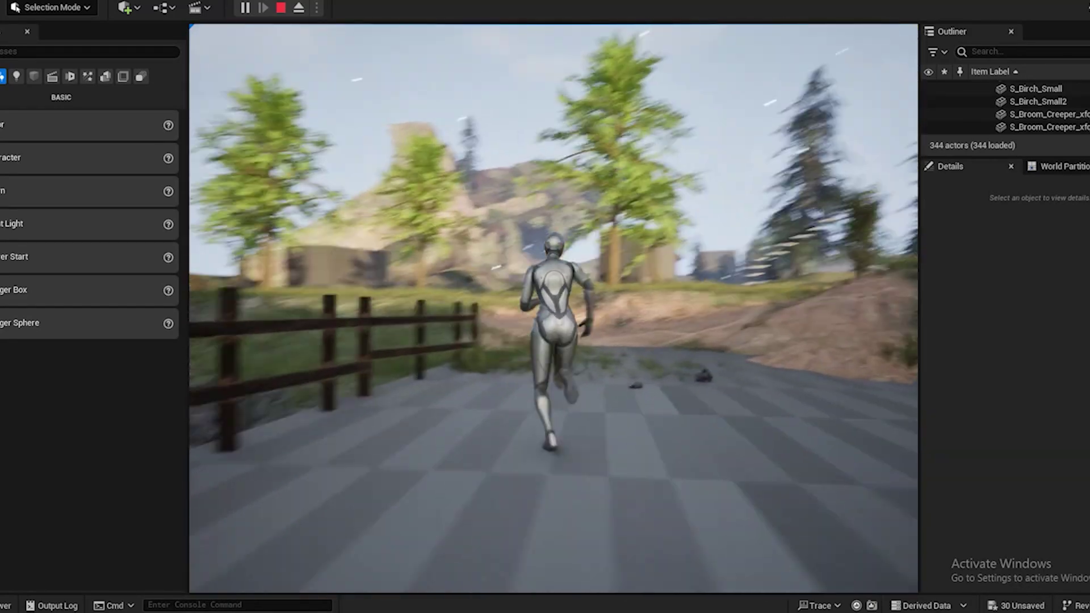
pyautogui.press('Escape')
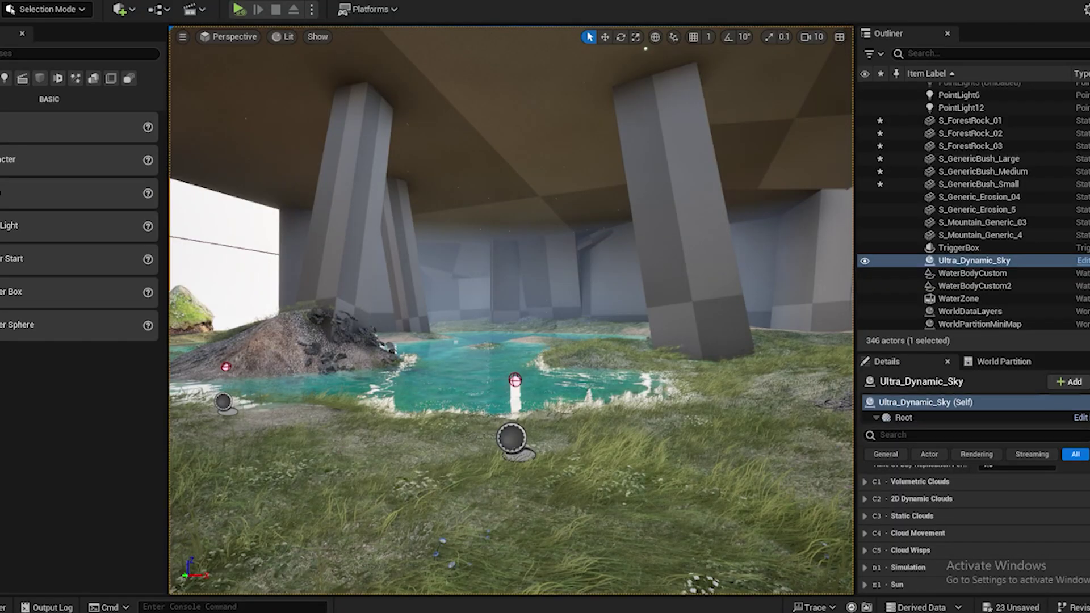
# Place the rock pieces SM_Wall_2x6_A, SM_Wall_2x6_B, SM_Wall_4x6 and SM_Pillar_3x6 on the grass beside the pond
pyautogui.moveTo(646, 48); pyautogui.dragTo(697, 416)
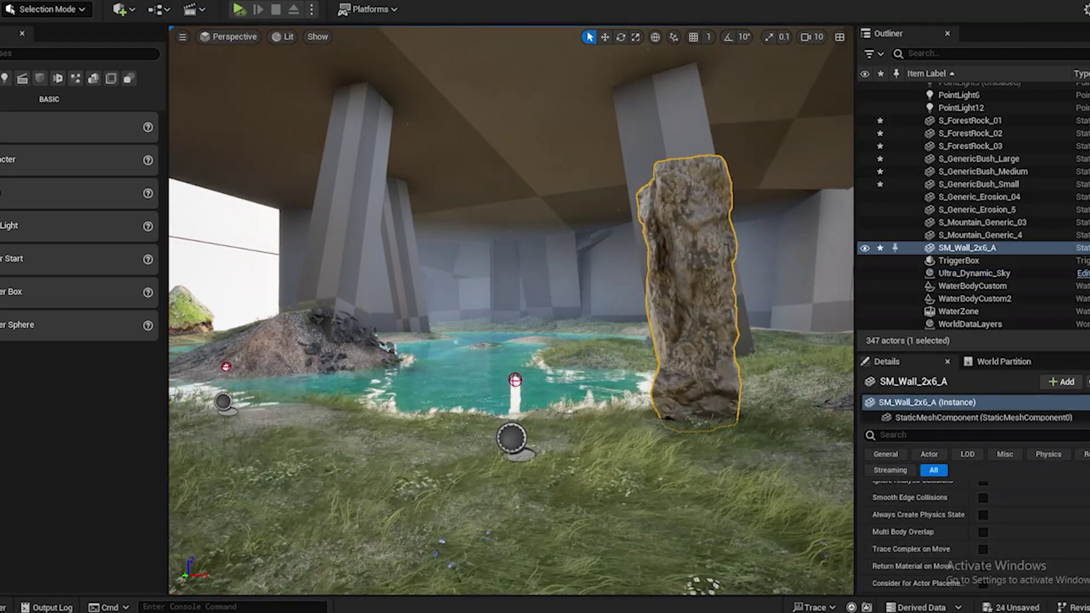
pyautogui.moveTo(467, 573); pyautogui.dragTo(616, 482)
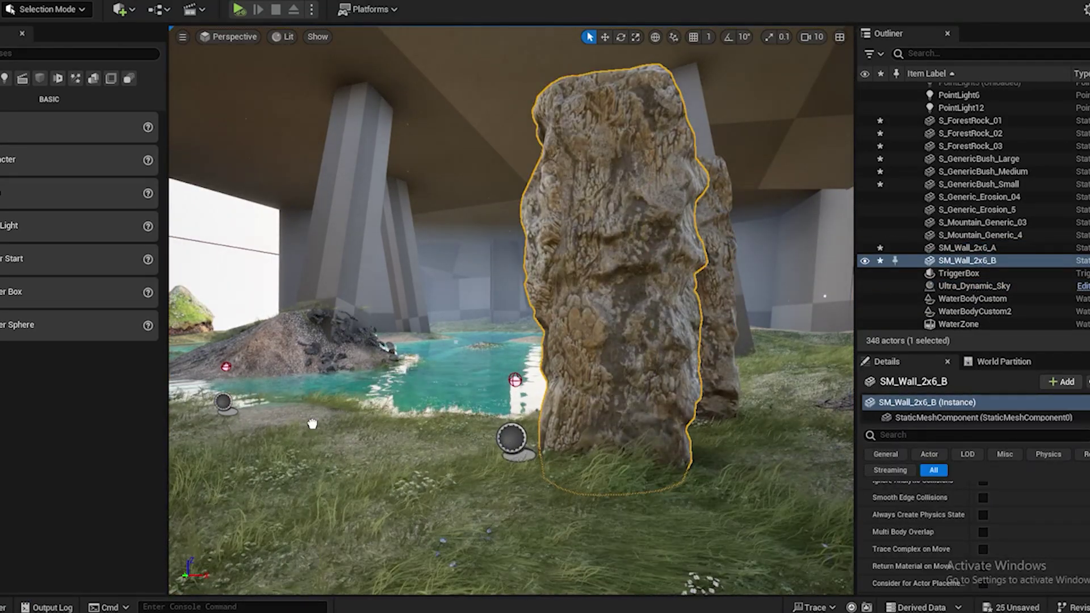
pyautogui.moveTo(312, 423); pyautogui.dragTo(403, 413)
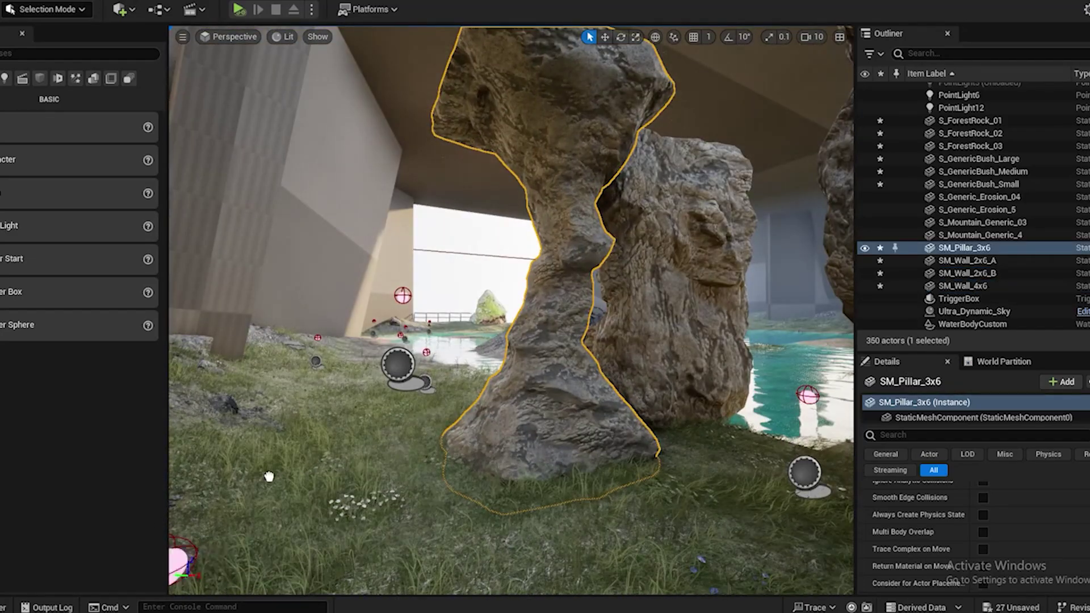
# Place SM_Pillar_2x6 and SM_Ceiling_Main near the other rock pieces, and raise the ceiling slab out of the grass
pyautogui.moveTo(269, 477); pyautogui.dragTo(389, 441)
pyautogui.moveTo(284, 533); pyautogui.dragTo(581, 508)
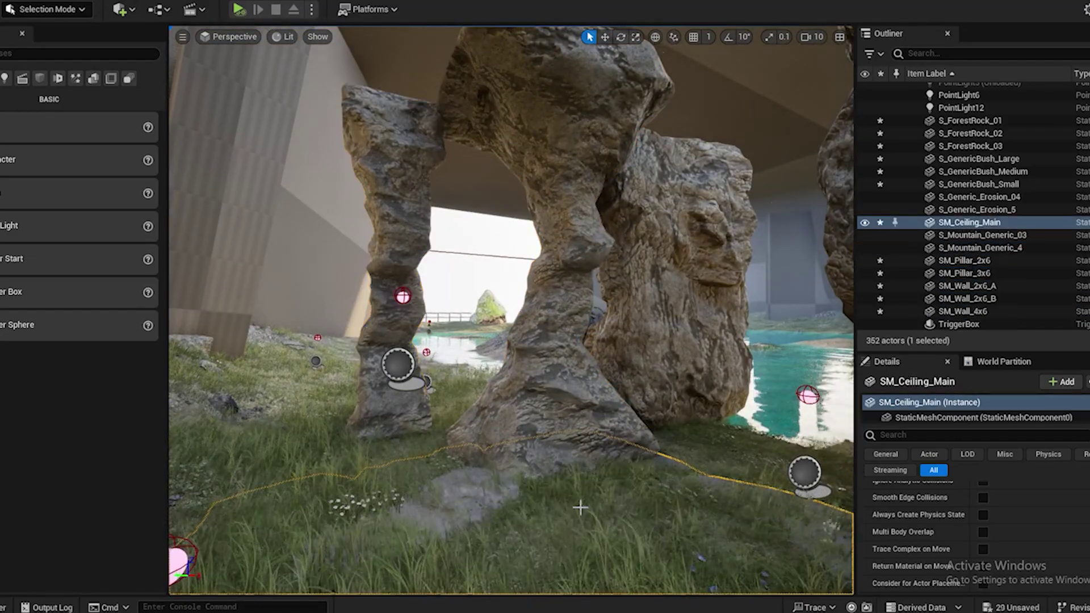
pyautogui.moveTo(582, 508); pyautogui.dragTo(538, 467, button='right')
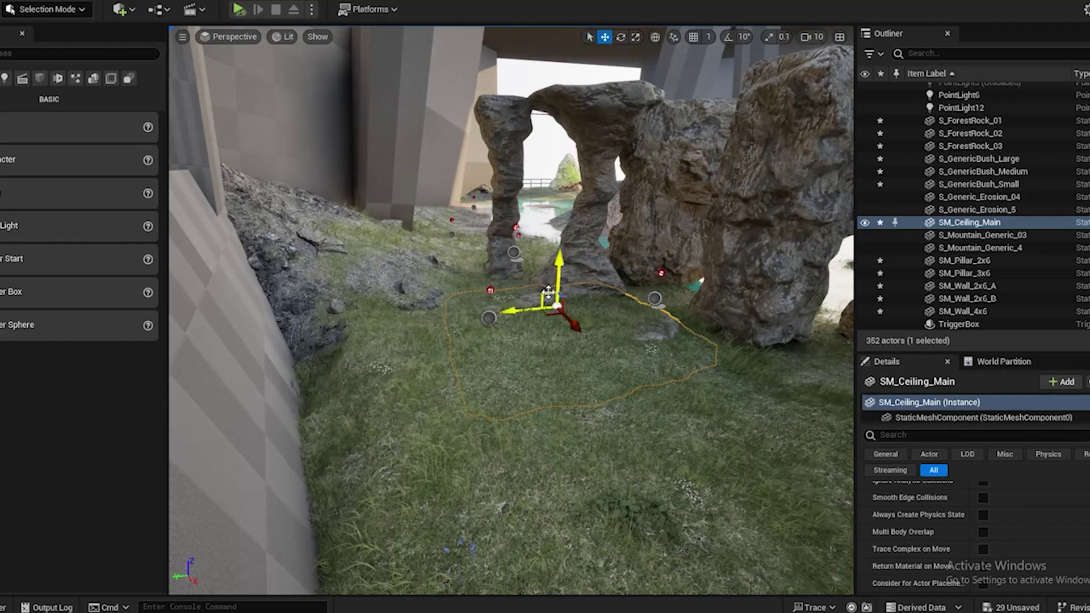
pyautogui.moveTo(549, 292); pyautogui.dragTo(548, 271)
# Place SM_Floor_6x6 on the grass beside the rock walls and inspect the blockout walls around it
pyautogui.moveTo(547, 401); pyautogui.dragTo(670, 371, button='right')
pyautogui.moveTo(436, 525); pyautogui.dragTo(763, 356)
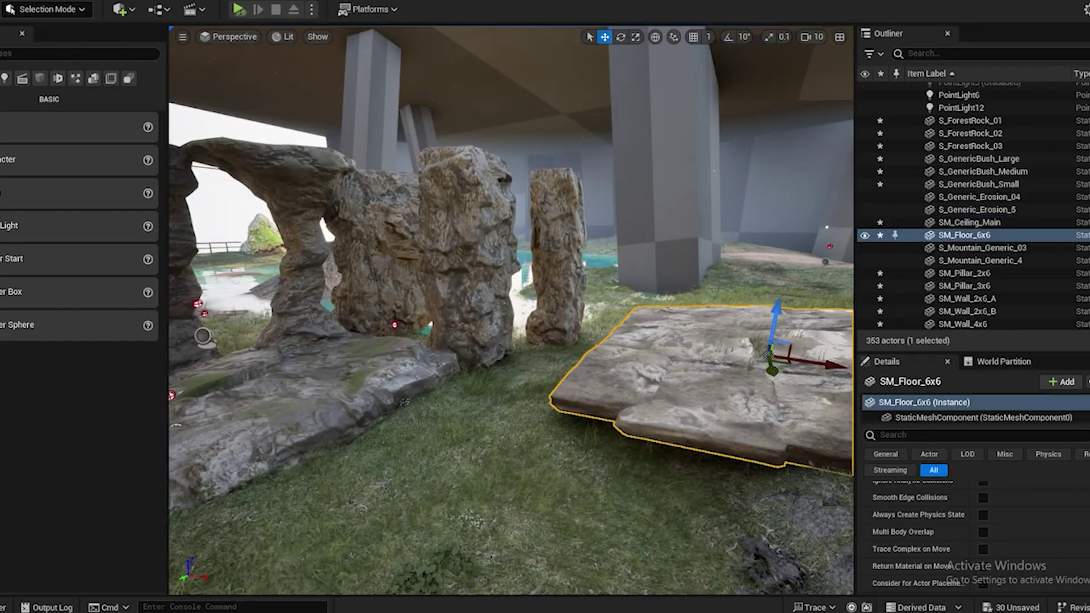
pyautogui.moveTo(559, 454); pyautogui.dragTo(505, 469, button='right')
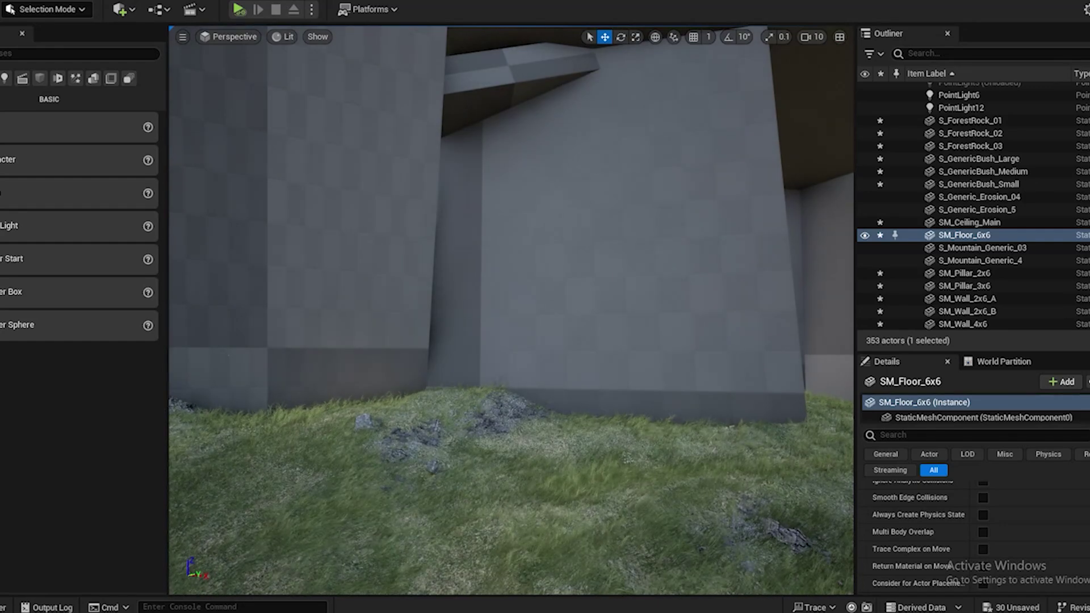
# Place SM_WallRock_A, SM_WallRock_B, SM_Bridge_B and SM_Pillar_2x3_A on the grass in front of the blockout walls
pyautogui.moveTo(3, 511); pyautogui.dragTo(743, 458)
pyautogui.moveTo(772, 376); pyautogui.dragTo(601, 454)
pyautogui.moveTo(601, 454); pyautogui.dragTo(596, 452, button='right')
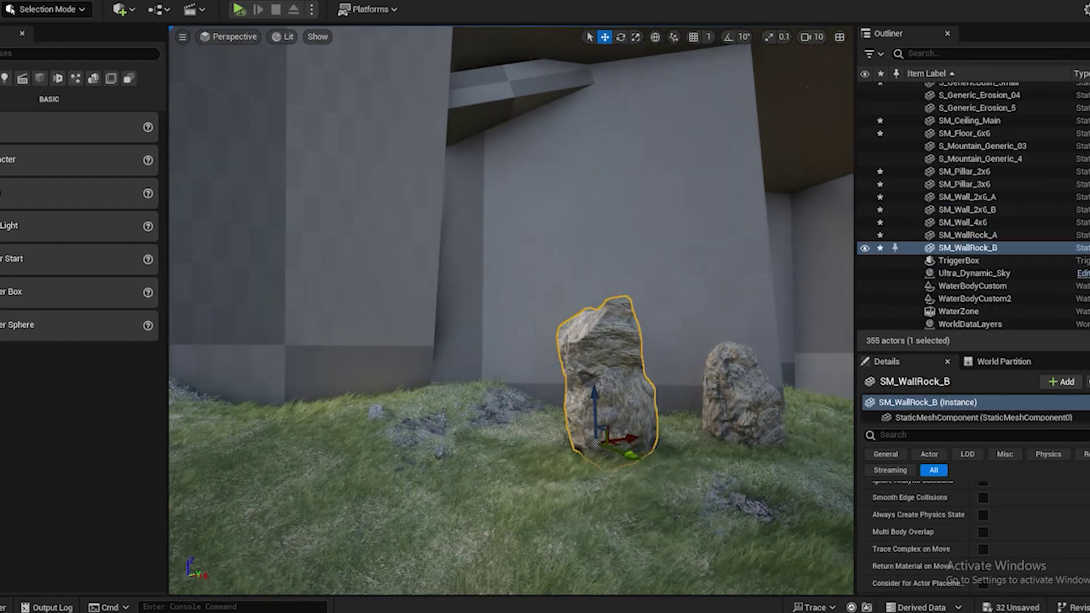
pyautogui.moveTo(3, 511); pyautogui.dragTo(606, 514)
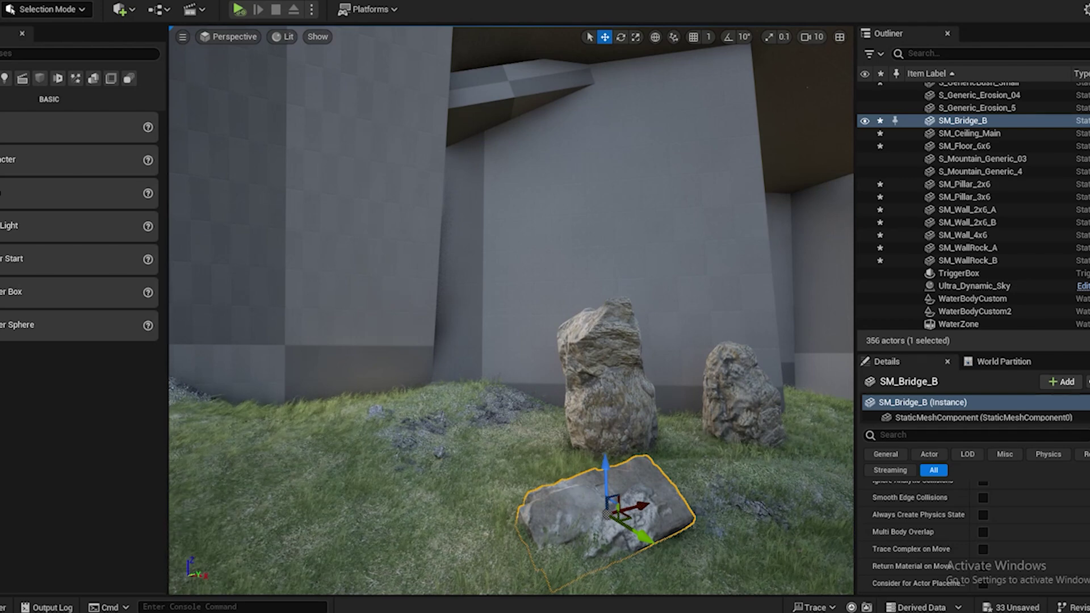
pyautogui.moveTo(468, 498); pyautogui.dragTo(379, 493)
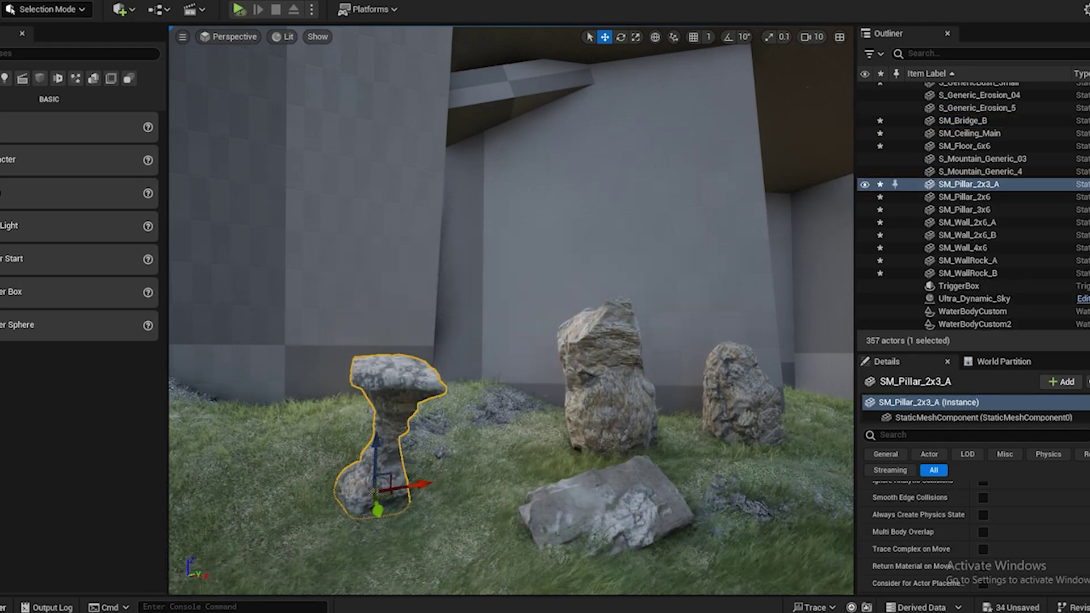
# Place SM_Bridge_A, SM_Cliff_02 and SM_Cliff_05 among the other rock pieces on the grass
pyautogui.scroll(-2, 682, 388)
pyautogui.moveTo(2, 499); pyautogui.dragTo(675, 381)
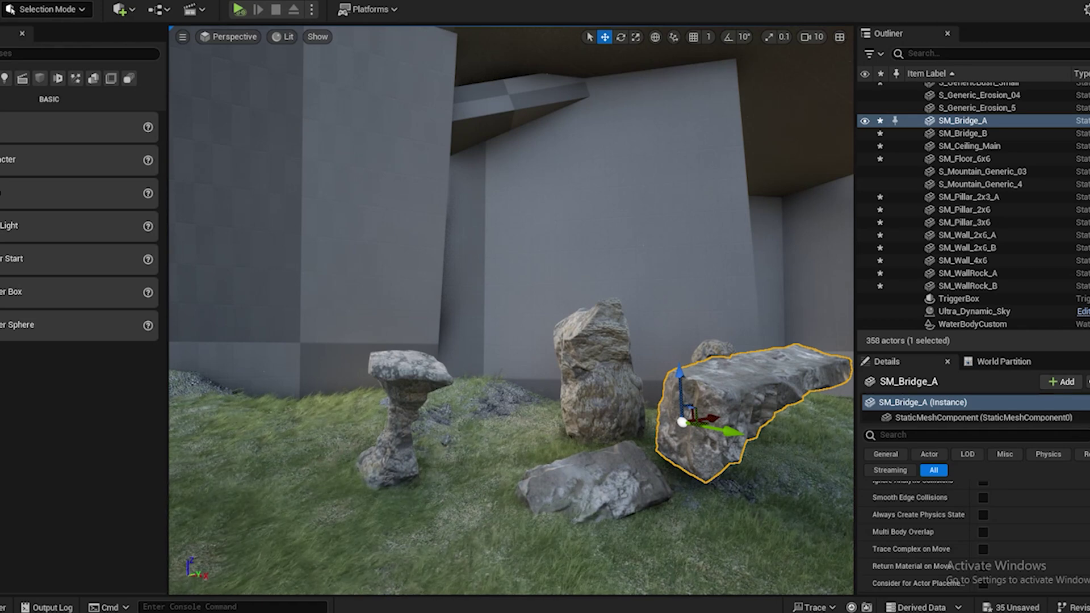
pyautogui.moveTo(232, 543); pyautogui.dragTo(284, 442)
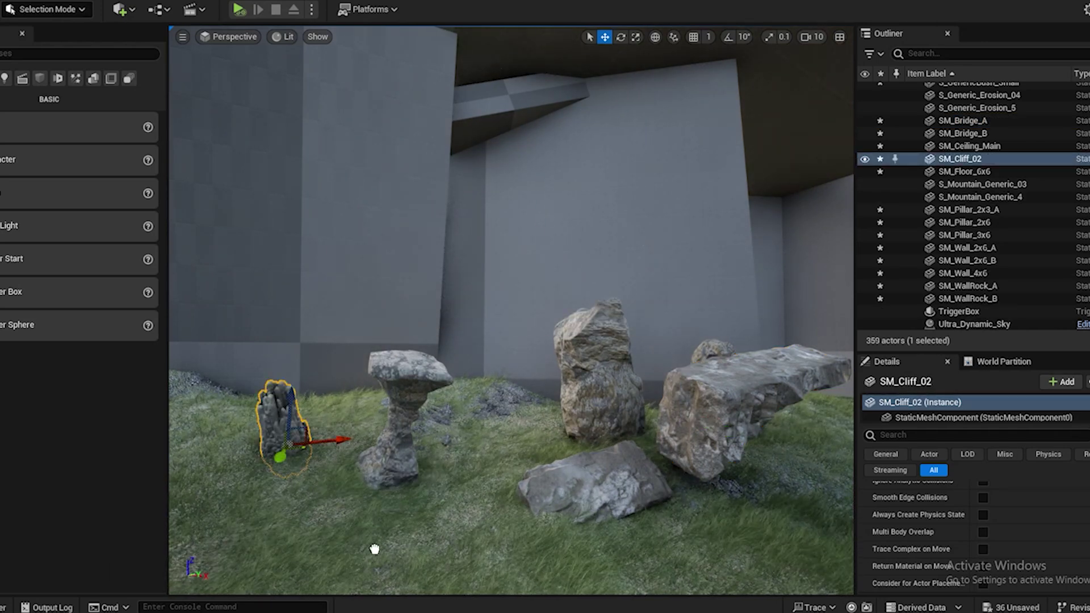
pyautogui.moveTo(375, 549); pyautogui.dragTo(486, 399)
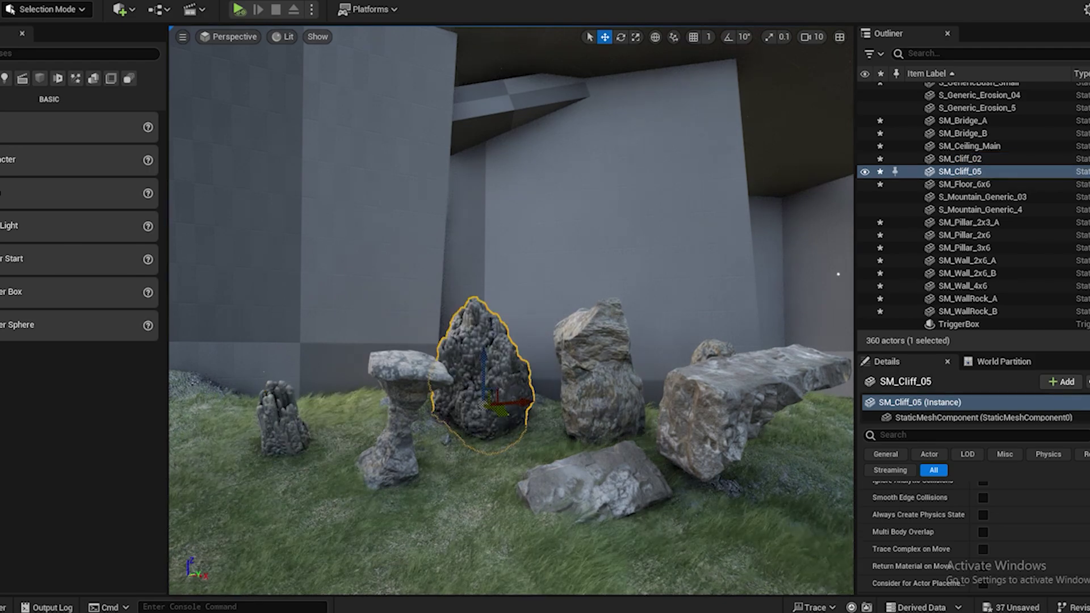
# Scatter the small debris meshes SM_DebrisSmall_A, B, C, G and H over the dirt patch near the pond
pyautogui.press('s')
pyautogui.moveTo(508, 468); pyautogui.dragTo(454, 517, button='right')
pyautogui.press('w')
pyautogui.moveTo(587, 447); pyautogui.dragTo(573, 365)
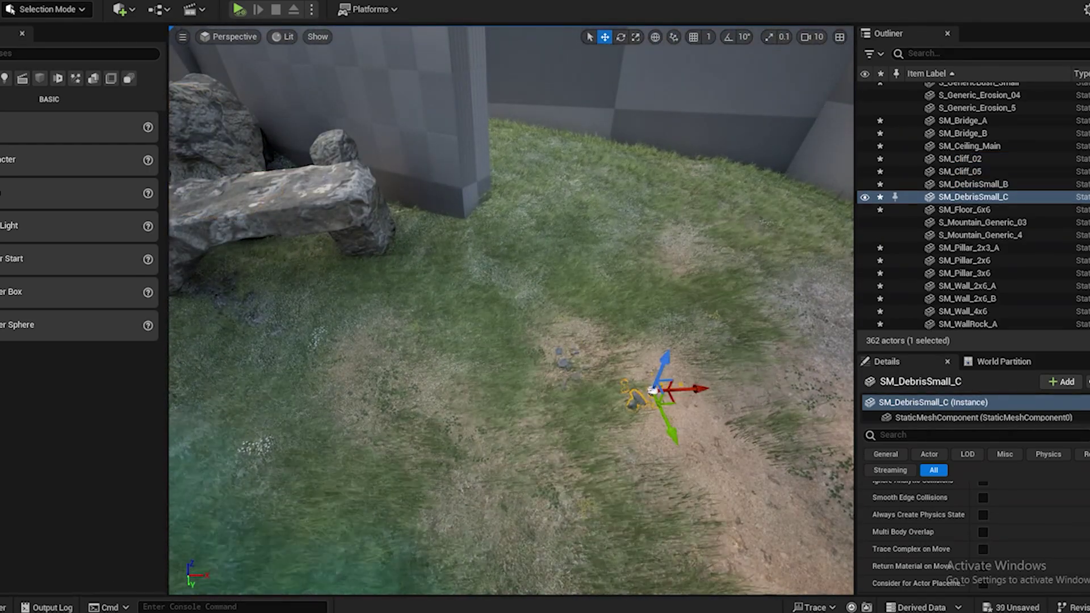
pyautogui.keyDown('alt'); pyautogui.moveTo(653, 390); pyautogui.dragTo(513, 425); pyautogui.keyUp('alt')
pyautogui.moveTo(618, 410); pyautogui.dragTo(694, 492)
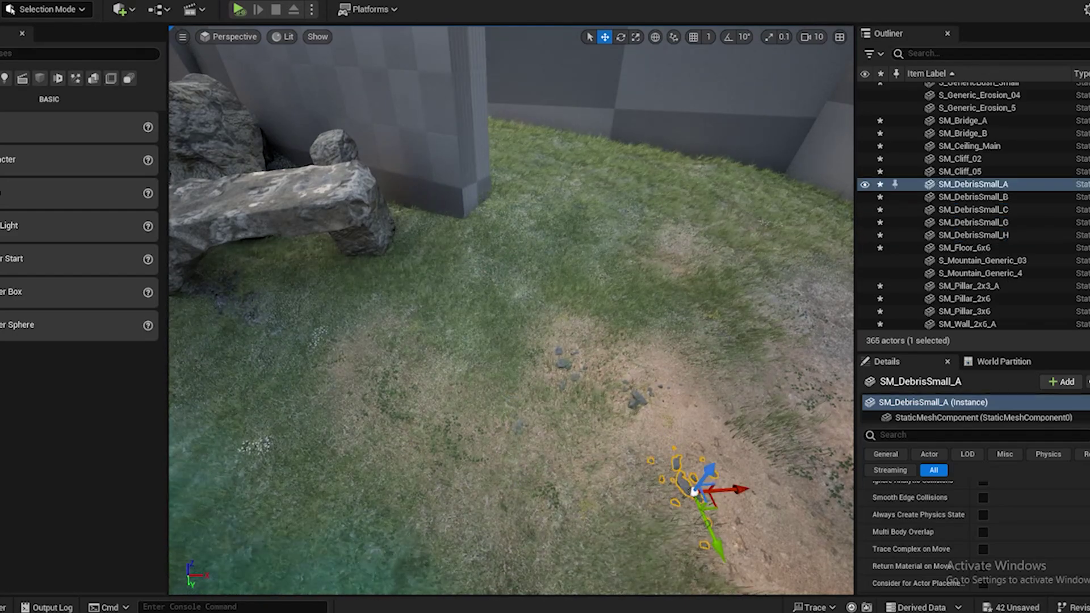
# Place SM_EntryRock_03, SM_Generic_Rock_B and C, SM_Shrub_K, SM_Stair_Part_03 and SM_Stair_Part_11 around the grass by the blockout walls
pyautogui.moveTo(568, 568); pyautogui.dragTo(629, 258)
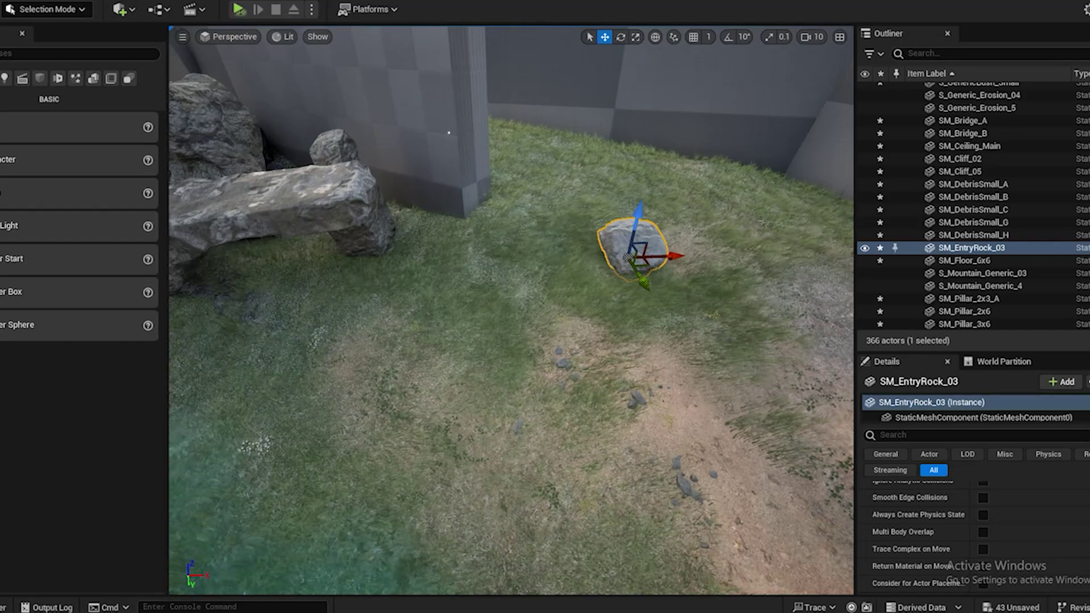
pyautogui.moveTo(3, 611); pyautogui.dragTo(762, 241)
pyautogui.moveTo(3, 610); pyautogui.dragTo(610, 174)
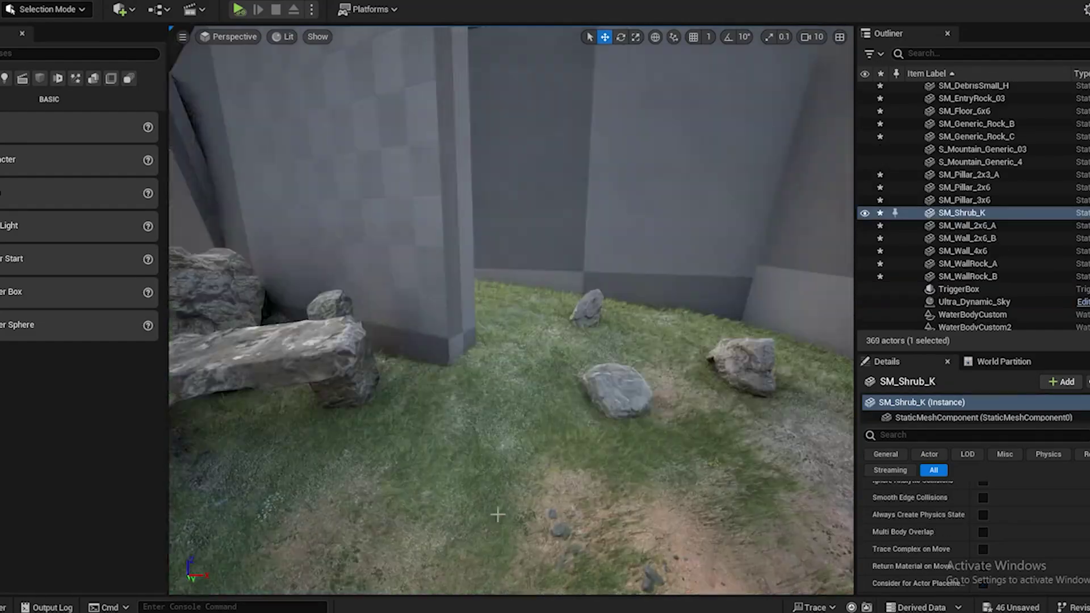
pyautogui.moveTo(500, 513); pyautogui.dragTo(533, 505, button='right')
pyautogui.scroll(-3, 534, 505)
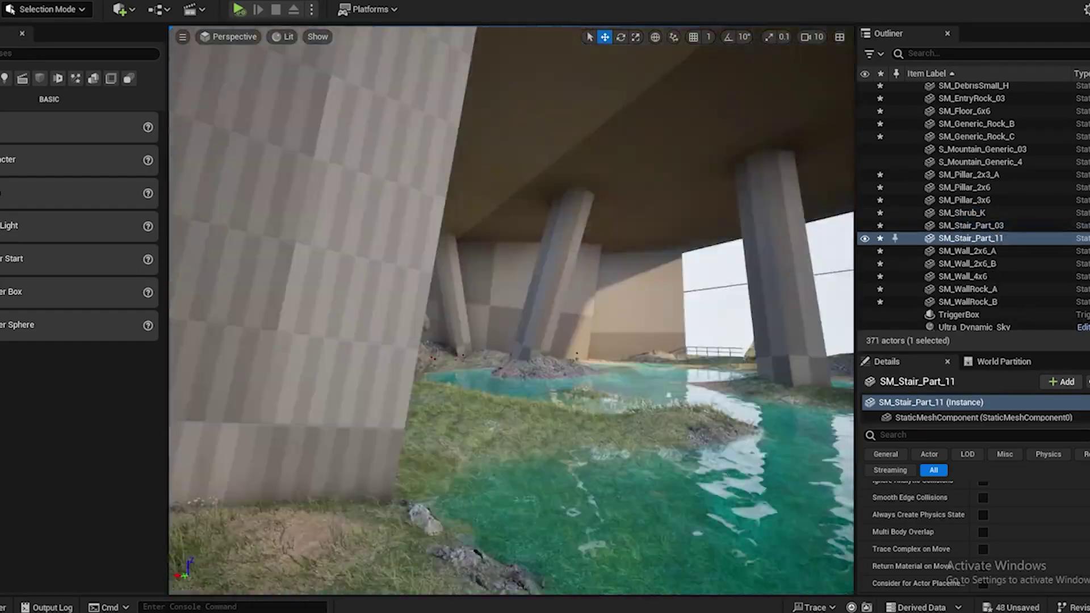
# Place SM_TreasureChest_B_02 on the grass against the rock wall of the small cave
pyautogui.moveTo(579, 372)
pyautogui.mouseDown(button='right')
pyautogui.moveTo(596, 363)
pyautogui.moveTo(578, 369)
pyautogui.moveTo(588, 380)
pyautogui.mouseUp(button='right')
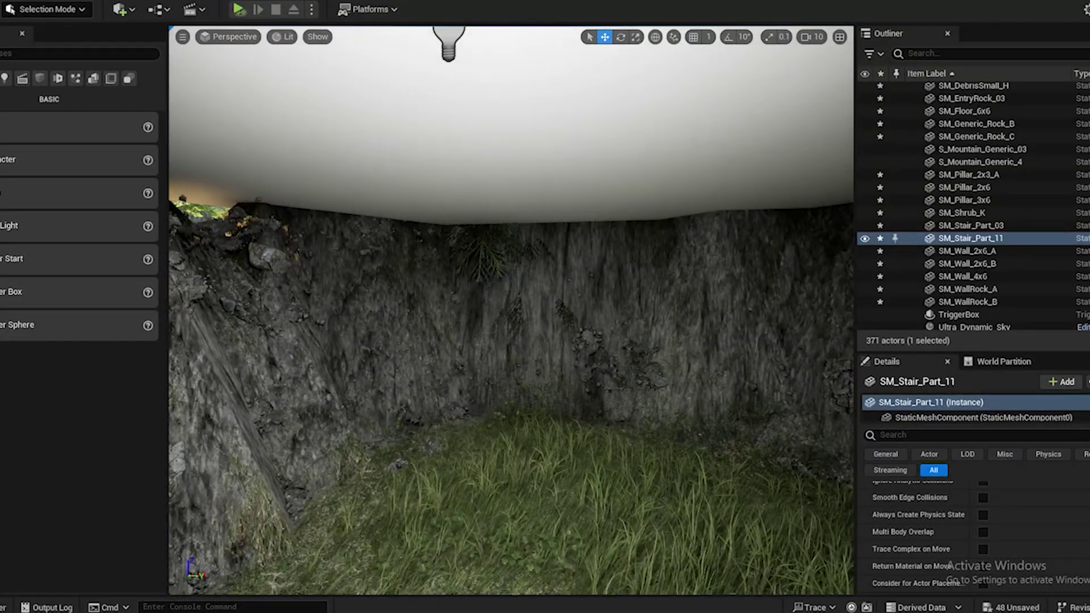
pyautogui.moveTo(1, 532); pyautogui.dragTo(477, 506)
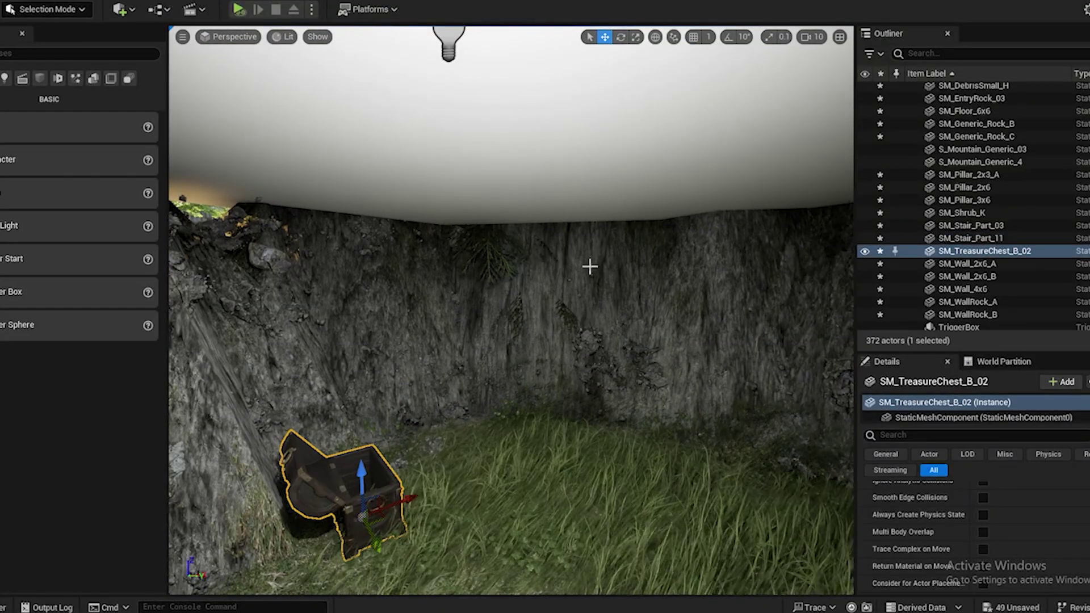
pyautogui.press('e')
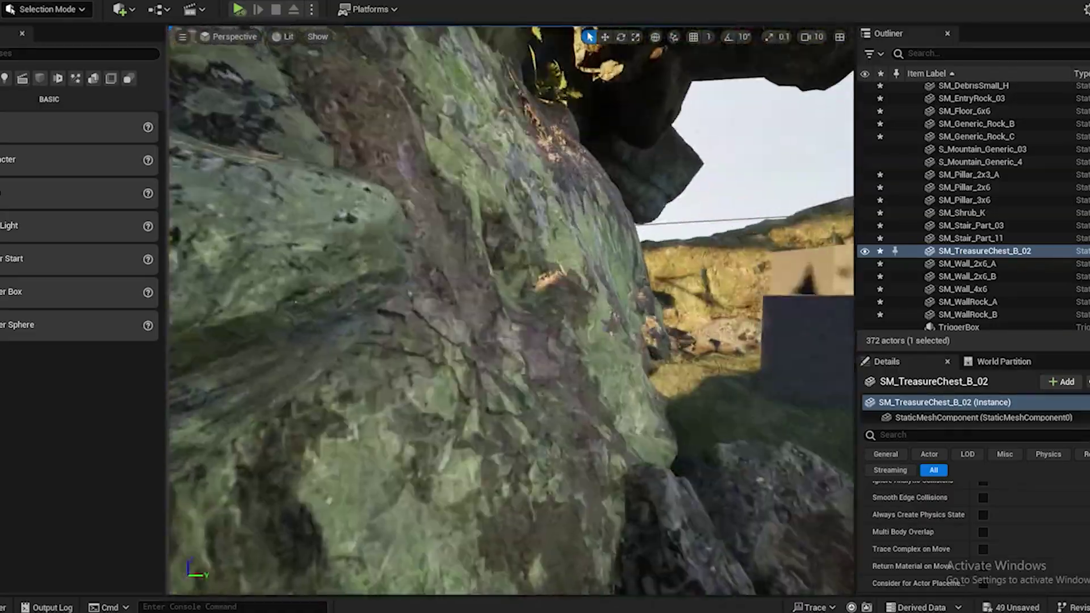
# Pile the SM_AncientCoin meshes, SM_AncientCoinChest_01 and SM_AncientCoinChestDress_01 on the grass beside the open treasure chest
pyautogui.moveTo(545, 318); pyautogui.dragTo(431, 324, button='right')
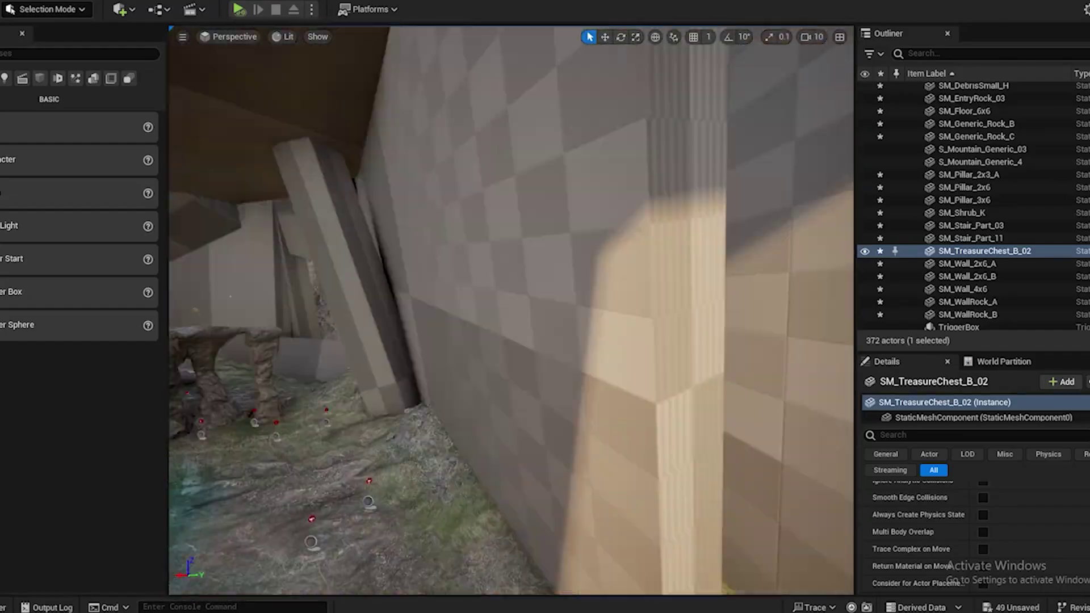
pyautogui.moveTo(510, 310); pyautogui.dragTo(273, 311, button='right')
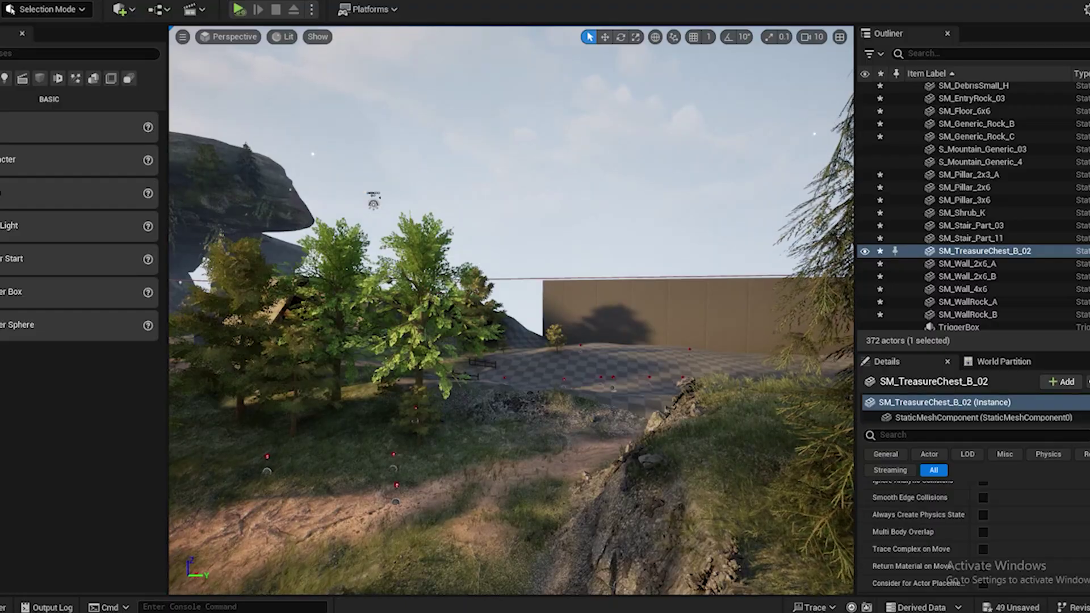
pyautogui.moveTo(578, 371); pyautogui.dragTo(386, 375, button='right')
pyautogui.moveTo(530, 389); pyautogui.dragTo(426, 406, button='right')
pyautogui.moveTo(425, 406); pyautogui.dragTo(369, 386)
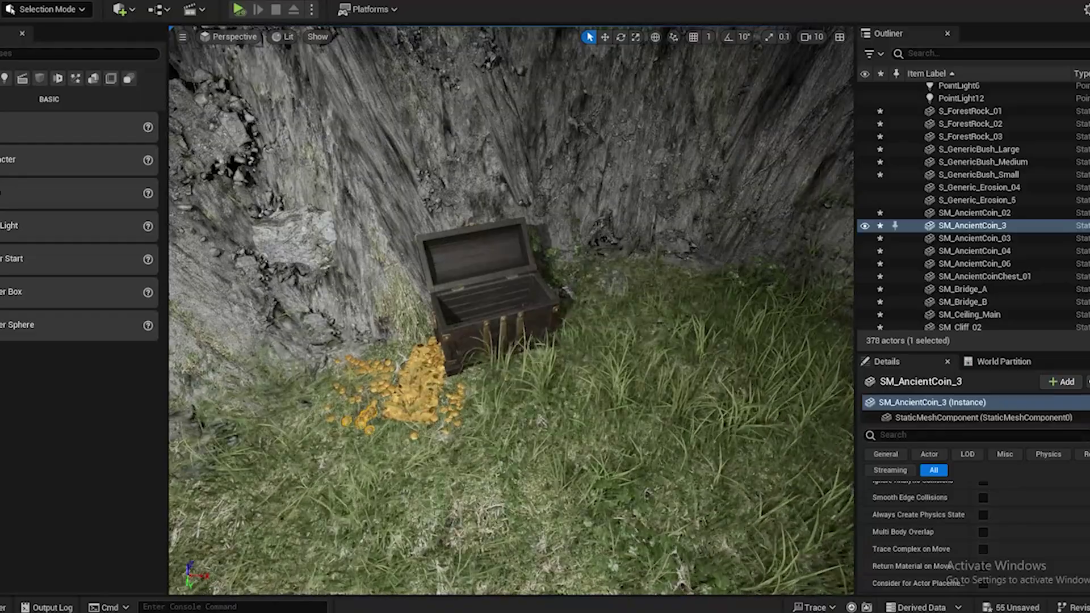
pyautogui.moveTo(470, 346); pyautogui.dragTo(457, 386)
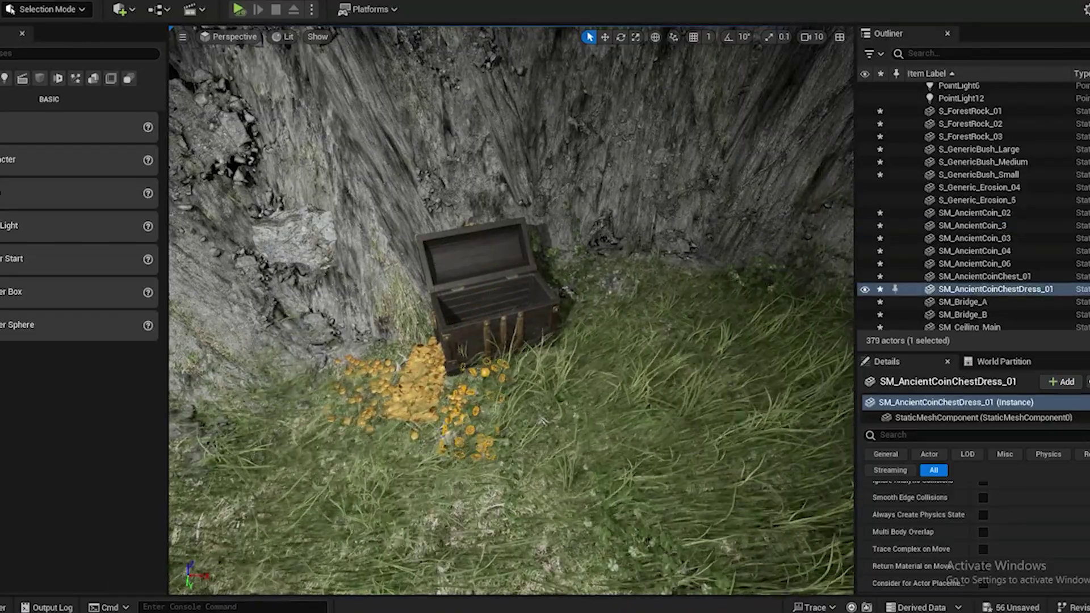
# Add another SM_AncientCoinChest coin heap and rotate and move it into the open treasure chest
pyautogui.moveTo(479, 610); pyautogui.dragTo(479, 286)
pyautogui.moveTo(516, 405); pyautogui.dragTo(514, 407)
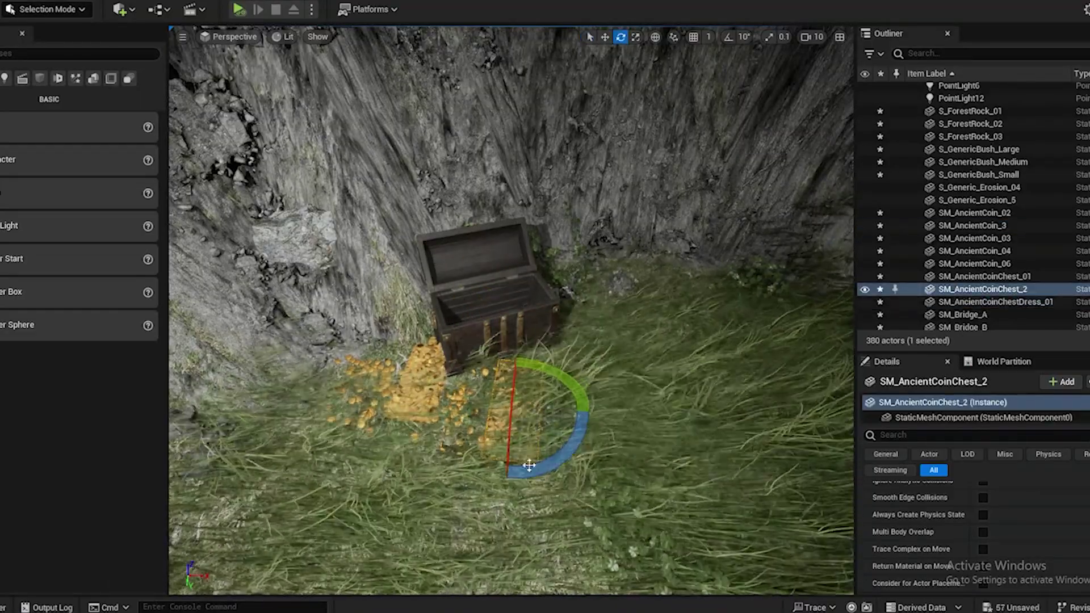
pyautogui.moveTo(448, 466)
pyautogui.mouseDown(button='right')
pyautogui.moveTo(511, 511)
pyautogui.moveTo(511, 466)
pyautogui.moveTo(488, 511)
pyautogui.moveTo(449, 465)
pyautogui.moveTo(545, 431)
pyautogui.moveTo(449, 465)
pyautogui.mouseUp(button='right')
pyautogui.moveTo(372, 324); pyautogui.dragTo(474, 268)
pyautogui.moveTo(452, 344); pyautogui.dragTo(461, 328)
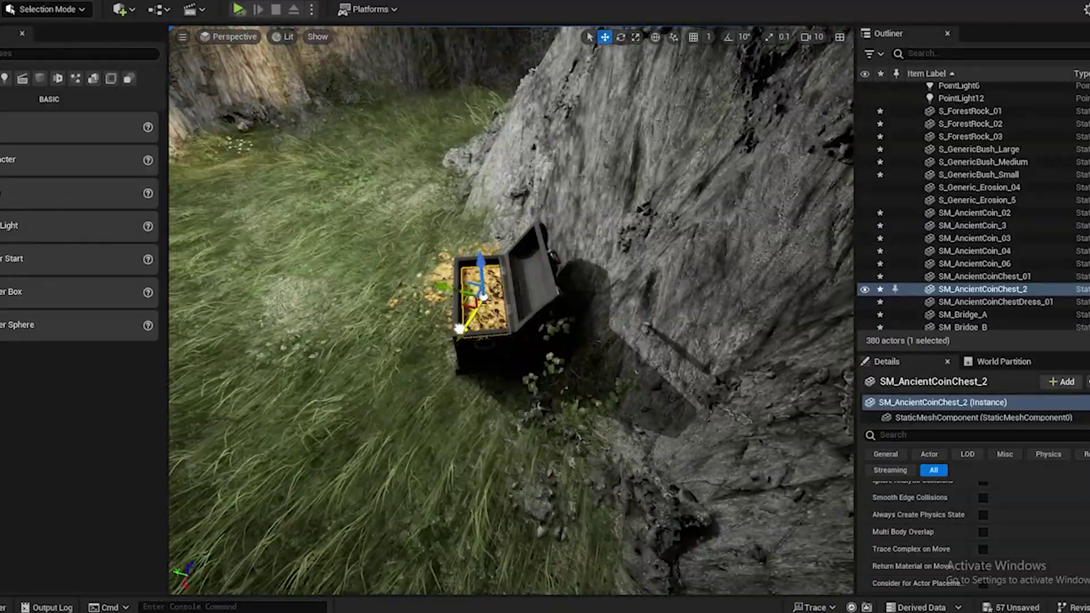
pyautogui.moveTo(484, 259); pyautogui.dragTo(485, 253)
# Fine-tune the rotation and position of the coin heap so it fits inside the treasure chest
pyautogui.moveTo(426, 386); pyautogui.dragTo(427, 437, button='right')
pyautogui.click(621, 37)
pyautogui.moveTo(360, 392); pyautogui.dragTo(352, 395)
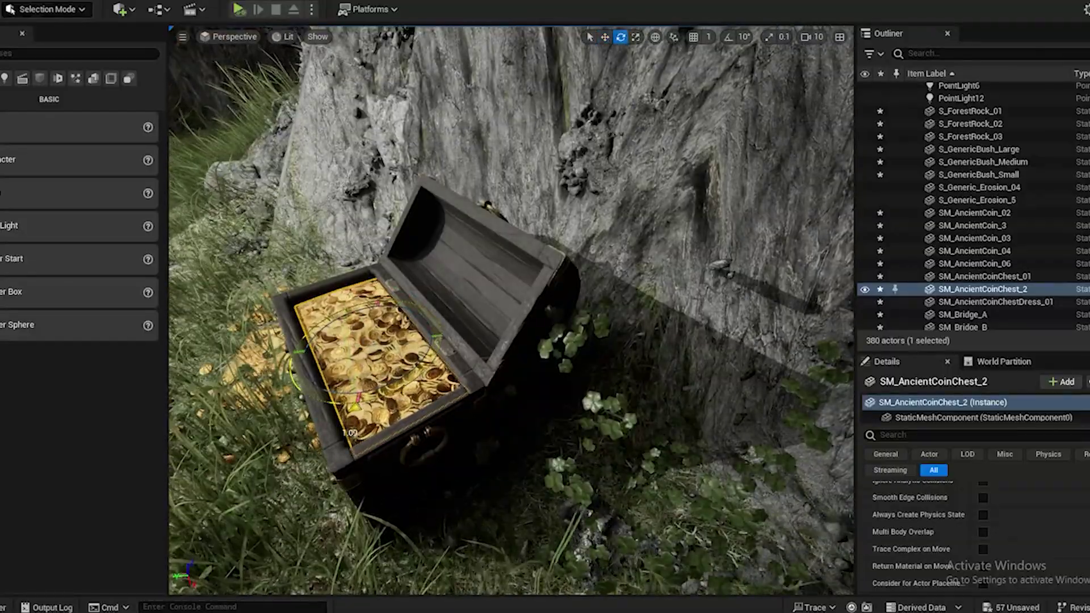
pyautogui.press('w')
pyautogui.moveTo(340, 363); pyautogui.dragTo(392, 397, button='right')
pyautogui.moveTo(189, 287); pyautogui.dragTo(184, 289)
pyautogui.moveTo(333, 418)
pyautogui.mouseDown(button='right')
pyautogui.moveTo(335, 347)
pyautogui.moveTo(333, 419)
pyautogui.moveTo(319, 416)
pyautogui.mouseUp(button='right')
pyautogui.press('f')
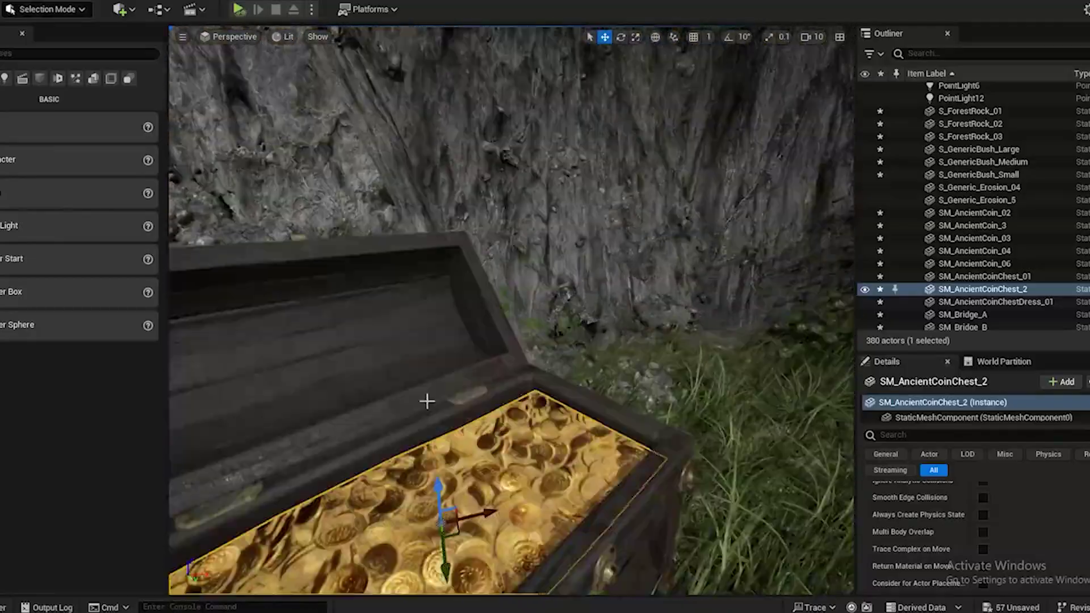
pyautogui.press('w')
pyautogui.scroll(-8, 644, 88)
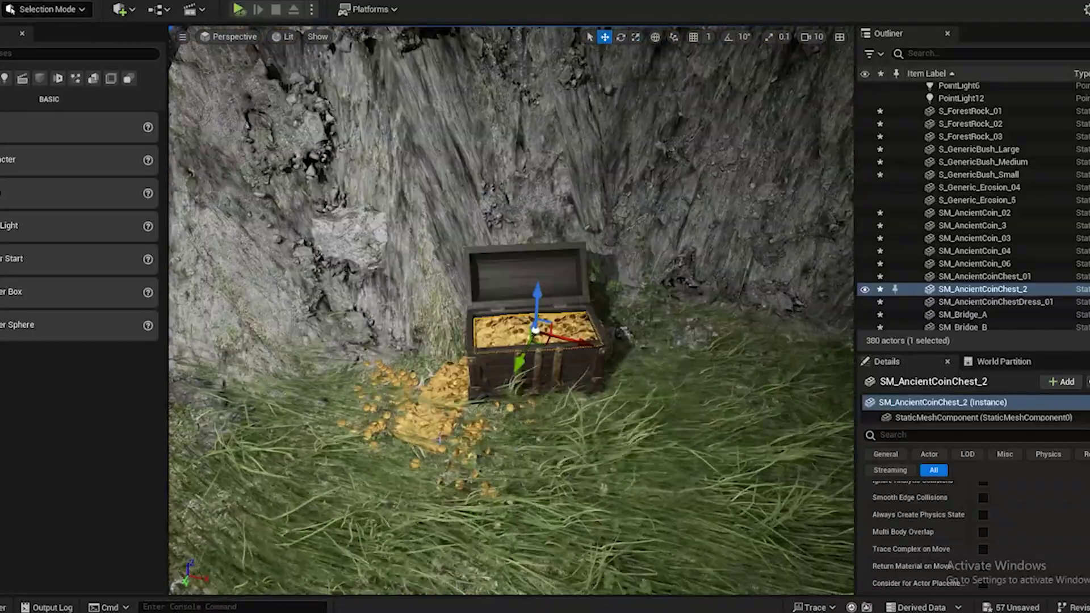
# Duplicate a loose coin pile from the grass into the treasure chest and raise it above the coin heap
pyautogui.click(477, 426)
pyautogui.keyDown('alt'); pyautogui.moveTo(469, 439); pyautogui.dragTo(520, 330); pyautogui.keyUp('alt')
pyautogui.scroll(3, 559, 350)
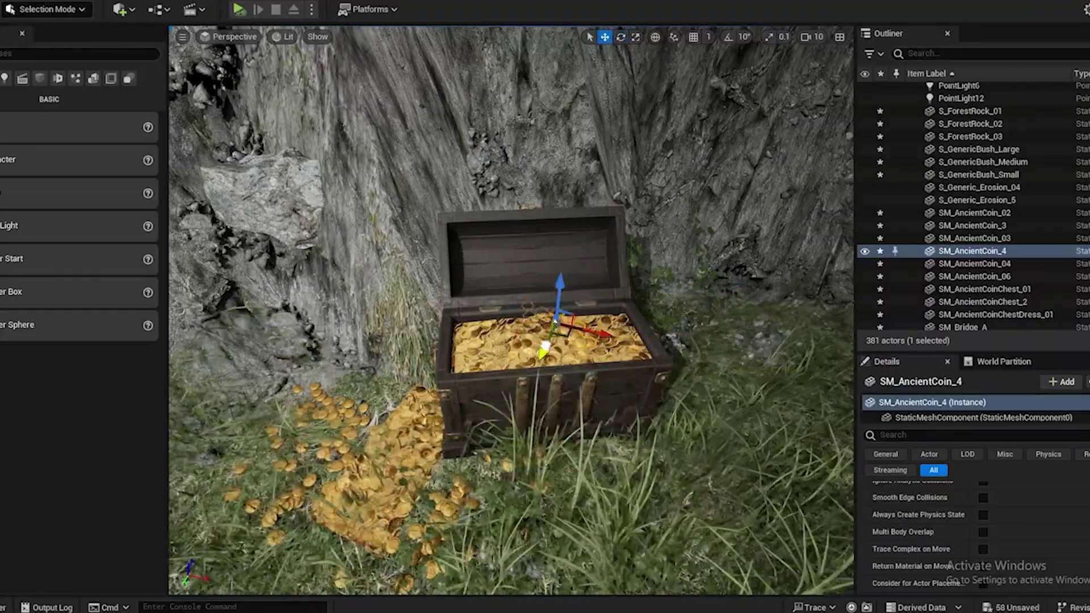
pyautogui.moveTo(556, 296); pyautogui.dragTo(556, 292)
pyautogui.moveTo(446, 456); pyautogui.dragTo(434, 476, button='right')
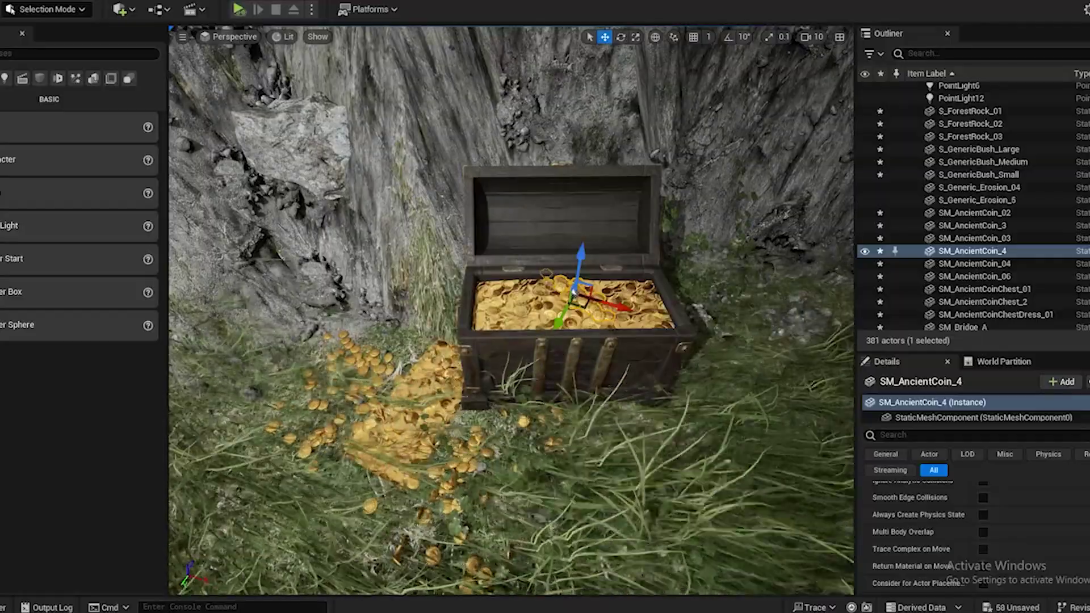
# Duplicate SM_AncientCoinChestDress_01 and rotate and move the copy on top of the coins in the chest
pyautogui.click(467, 461)
pyautogui.click(452, 504)
pyautogui.keyDown('alt'); pyautogui.moveTo(486, 458); pyautogui.dragTo(489, 393); pyautogui.keyUp('alt')
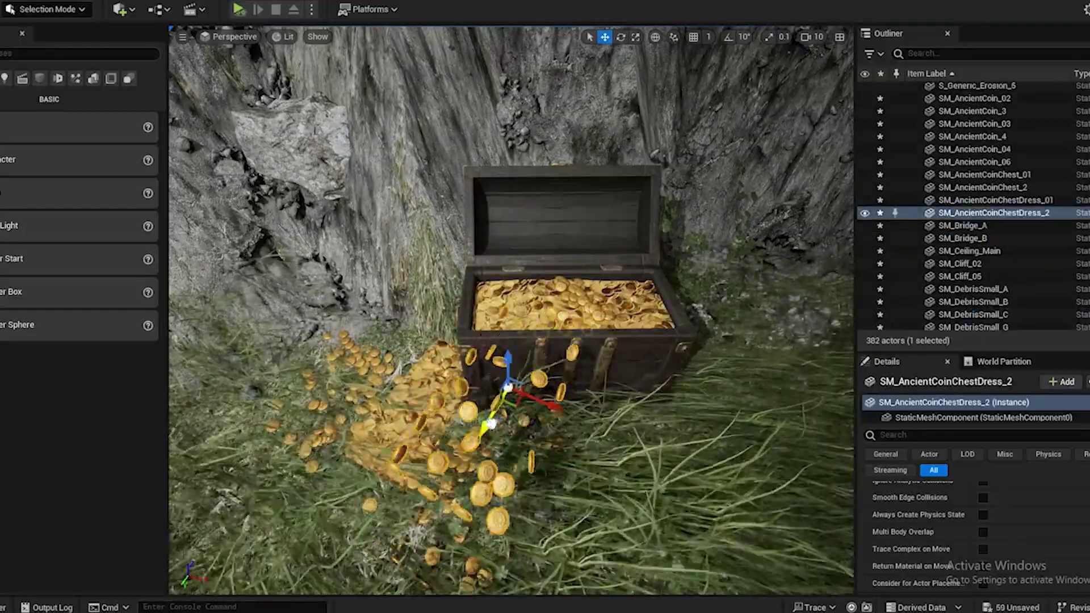
pyautogui.press('e')
pyautogui.moveTo(597, 320); pyautogui.dragTo(593, 320)
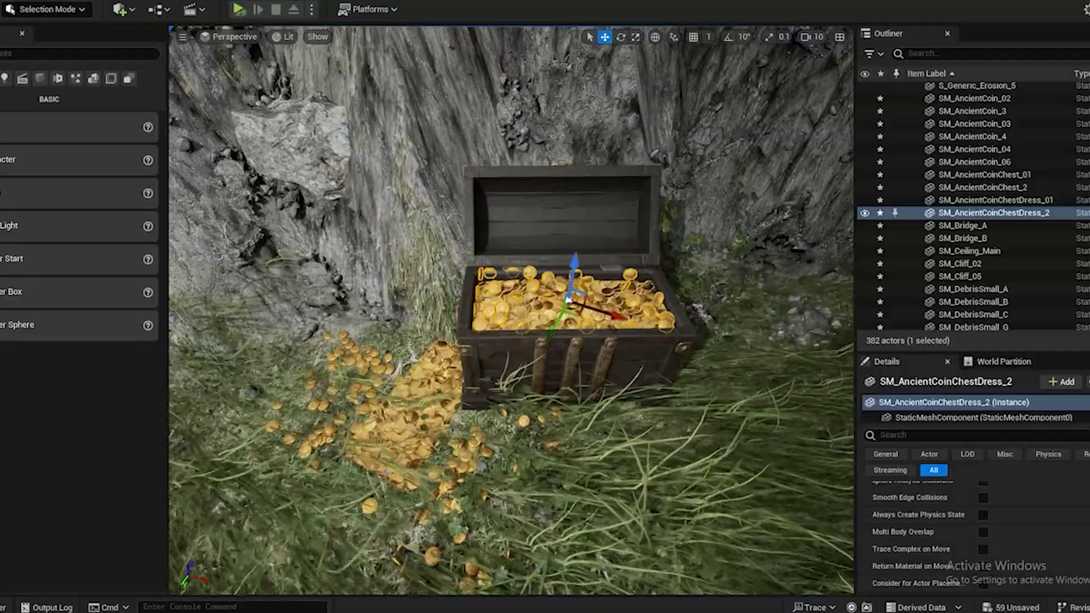
# Duplicate the scattered coins by the rock wall and move the copy onto the coins in the treasure chest
pyautogui.click(392, 381)
pyautogui.keyDown('alt'); pyautogui.moveTo(377, 344); pyautogui.dragTo(361, 298); pyautogui.keyUp('alt')
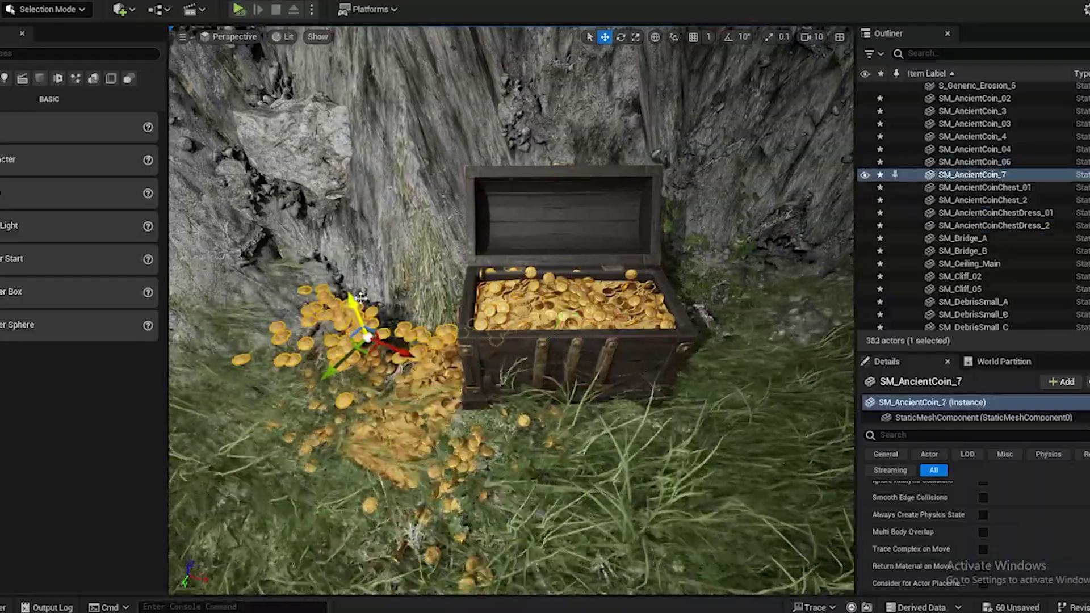
pyautogui.moveTo(566, 219)
pyautogui.mouseDown()
pyautogui.moveTo(567, 306)
pyautogui.moveTo(560, 200)
pyautogui.mouseUp()
pyautogui.moveTo(560, 201); pyautogui.dragTo(573, 193, button='right')
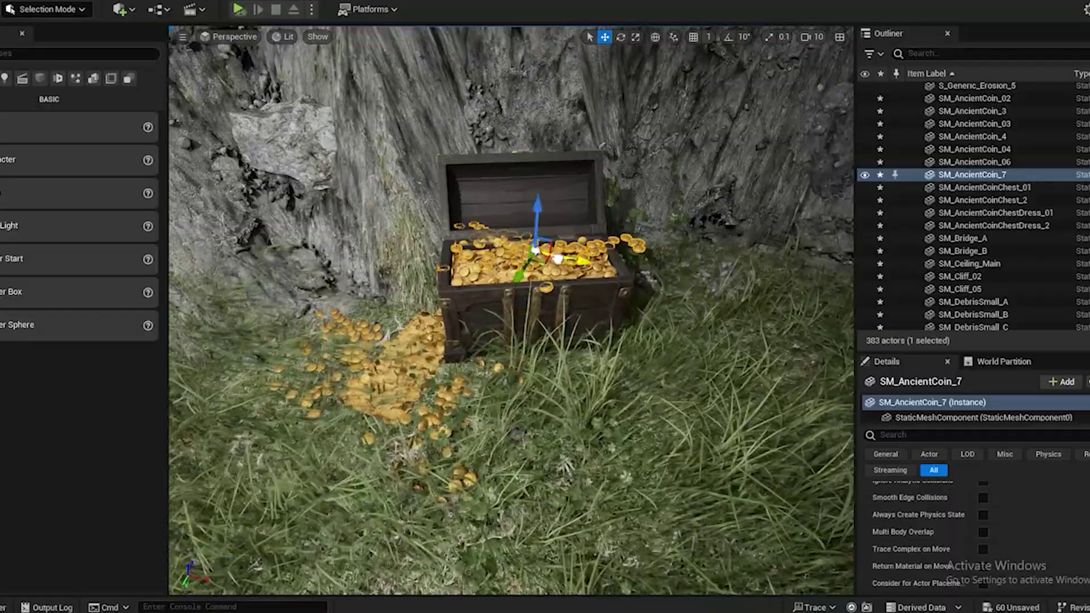
# Scale down SM_AncientCoin_4 and SM_AncientCoin_7 to fit within the treasure chest's rim
pyautogui.click(606, 241)
pyautogui.moveTo(606, 241); pyautogui.dragTo(608, 171)
pyautogui.moveTo(606, 240); pyautogui.dragTo(601, 289, button='right')
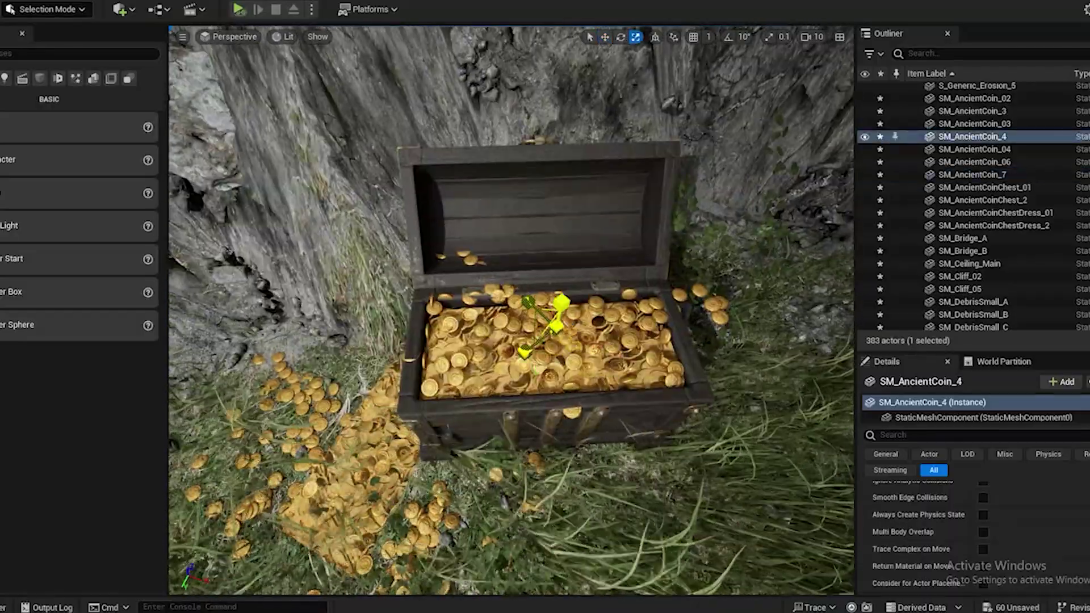
pyautogui.click(710, 305)
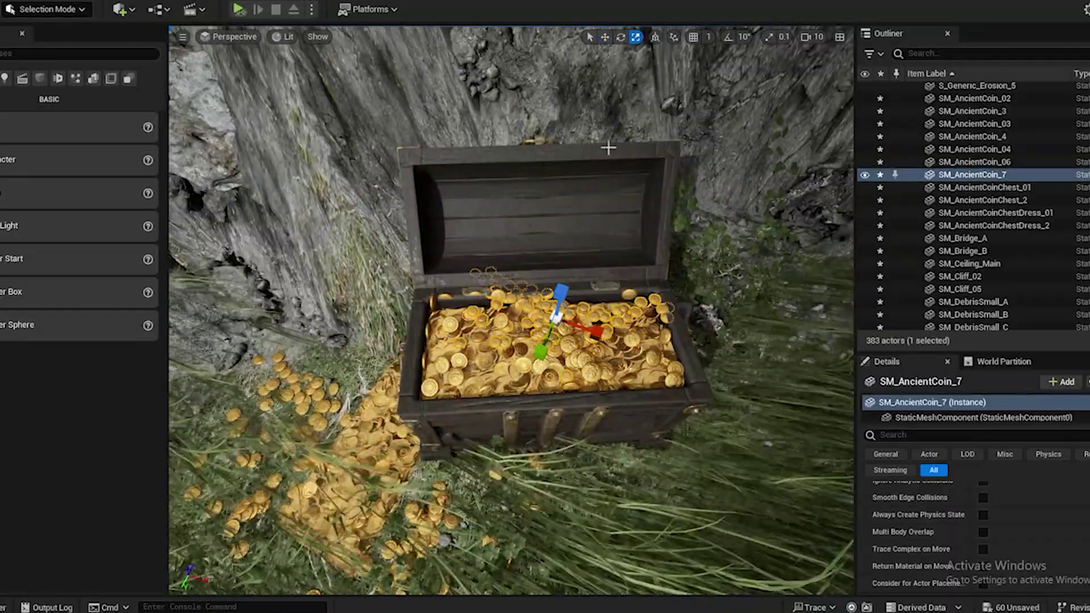
# Delete the large coin heap SM_AncientCoinChest_01 lying on the grass beside the chest
pyautogui.moveTo(552, 307); pyautogui.dragTo(566, 460, button='right')
pyautogui.press('Delete')
pyautogui.moveTo(511, 309); pyautogui.dragTo(513, 283, button='right')
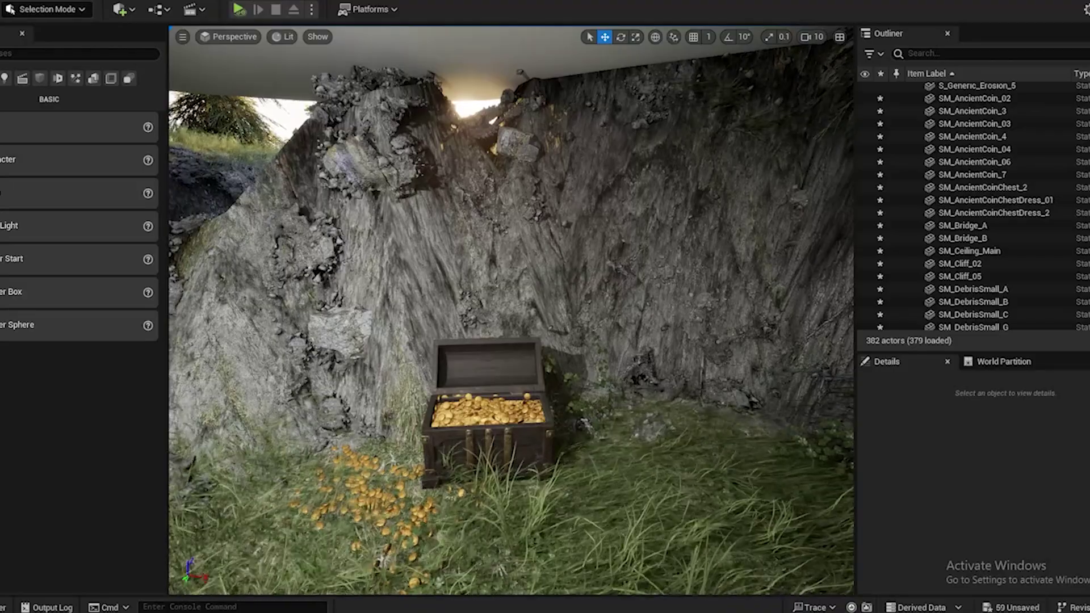
# Add another SM_DebrisSmall_G mesh beside the scattered coins and enlarge its stones against the rock wall
pyautogui.hotkey('ctrl', 'z')
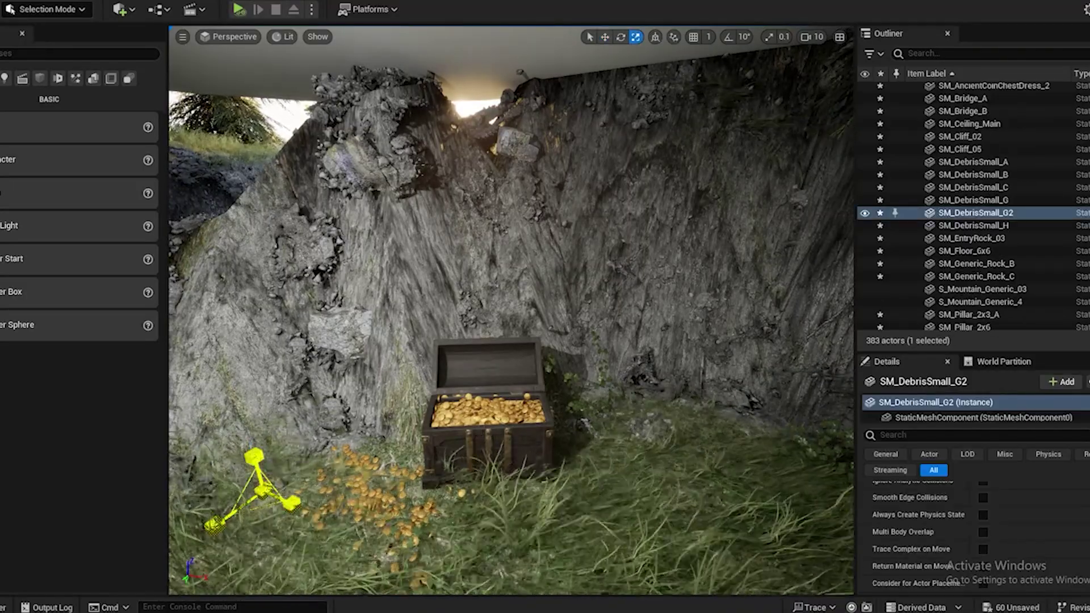
pyautogui.click(607, 51)
pyautogui.click(351, 458)
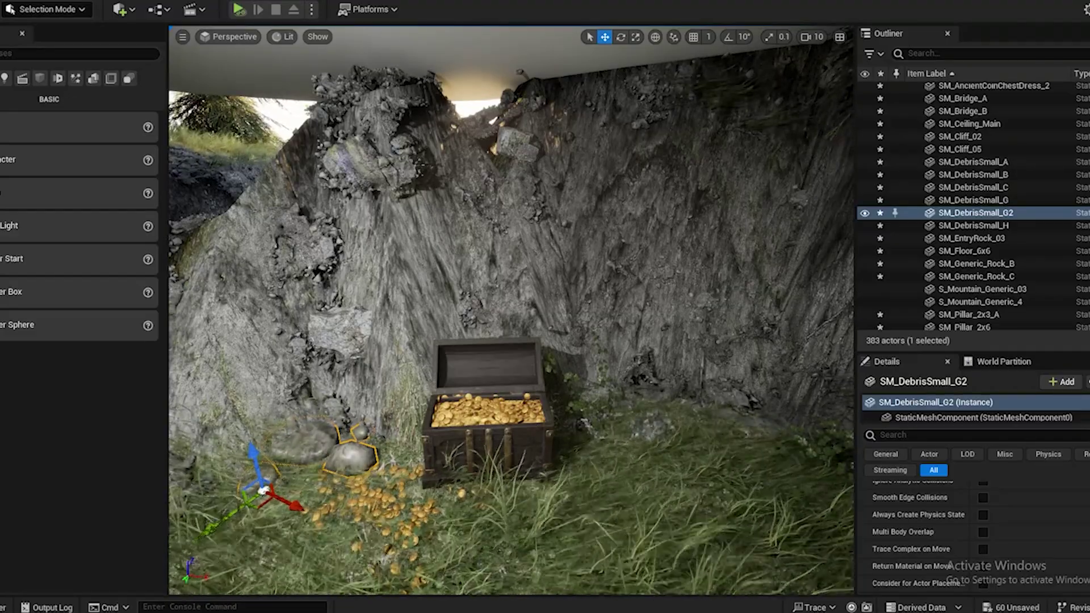
pyautogui.moveTo(511, 309); pyautogui.dragTo(567, 296, button='right')
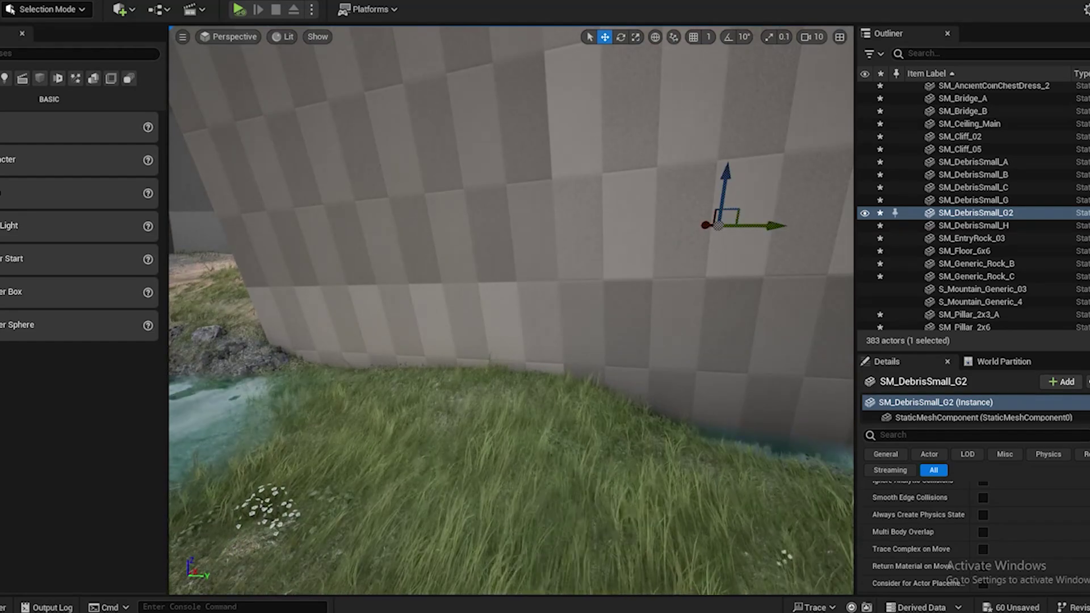
# Try SM_MushroomNucleus_Green_A on the grass beside the checkered wall and remove it
pyautogui.moveTo(548, 404); pyautogui.dragTo(540, 417)
pyautogui.scroll(2, 542, 416)
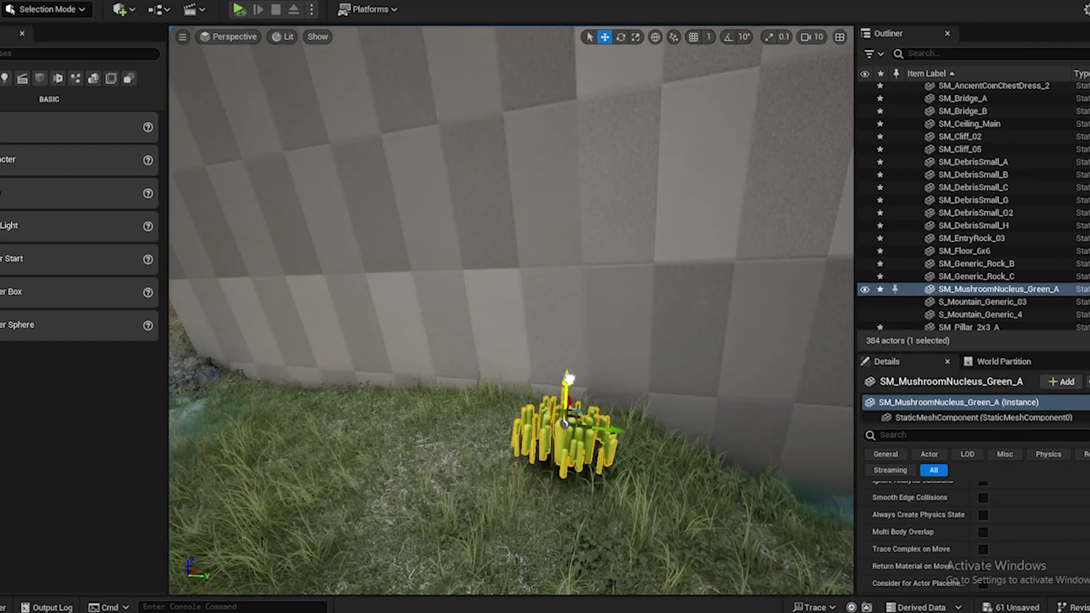
pyautogui.press('Delete')
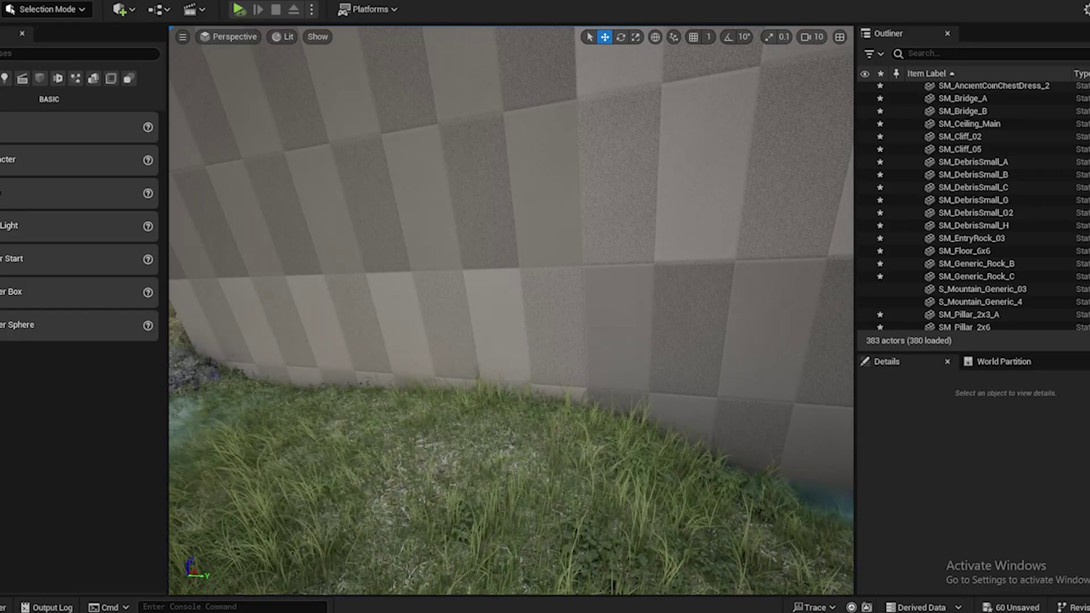
# Add BP_House_2 beside the blockout box on the rocky hill and delete that box
pyautogui.moveTo(510, 310); pyautogui.dragTo(559, 286, button='right')
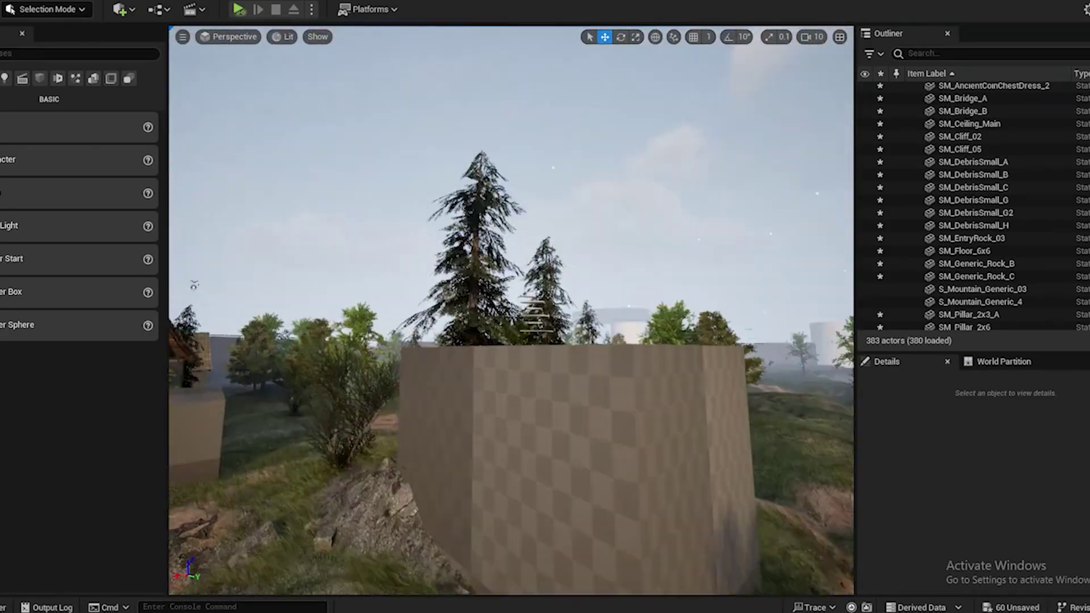
pyautogui.click(511, 432)
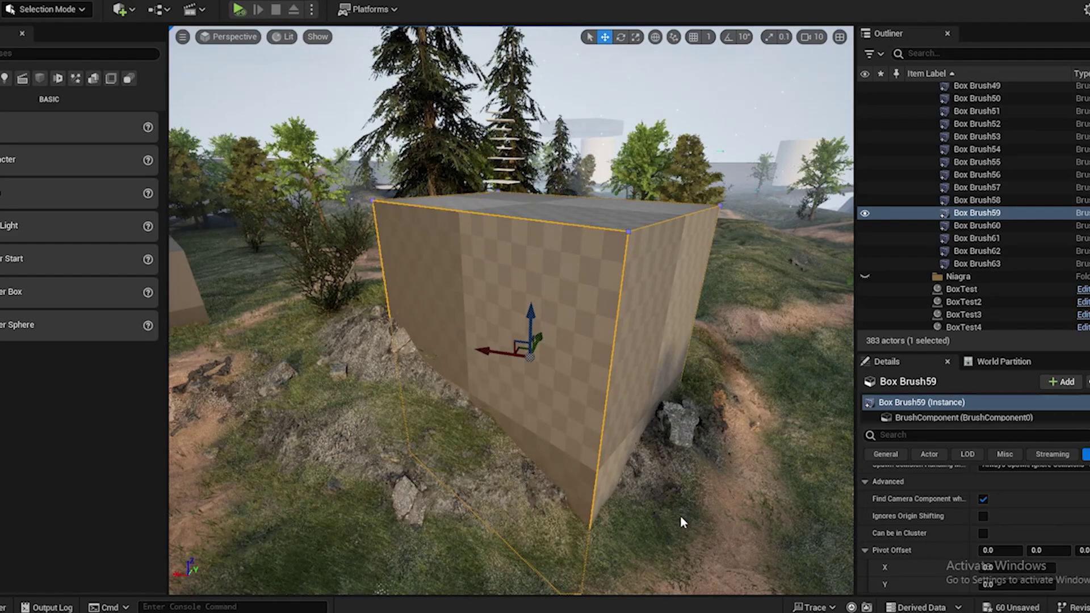
pyautogui.press('Delete')
pyautogui.moveTo(693, 471); pyautogui.dragTo(815, 529)
pyautogui.moveTo(815, 529); pyautogui.dragTo(886, 529, button='right')
pyautogui.click(309, 379)
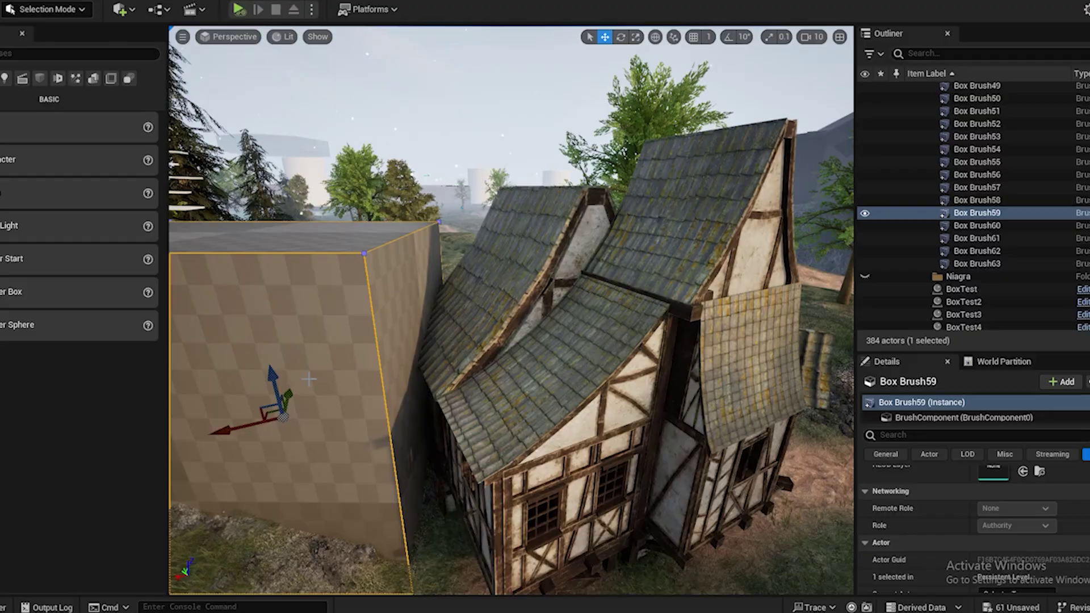
pyautogui.press('Delete')
# Move BP_House_2 onto the hilltop where the box stood and lower its stone base onto the slope
pyautogui.click(655, 440)
pyautogui.moveTo(655, 440)
pyautogui.mouseDown(button='right')
pyautogui.moveTo(602, 454)
pyautogui.moveTo(511, 443)
pyautogui.moveTo(495, 347)
pyautogui.moveTo(556, 369)
pyautogui.moveTo(615, 408)
pyautogui.moveTo(568, 392)
pyautogui.moveTo(613, 352)
pyautogui.moveTo(591, 363)
pyautogui.moveTo(682, 352)
pyautogui.moveTo(579, 358)
pyautogui.mouseUp(button='right')
pyautogui.moveTo(427, 247); pyautogui.dragTo(362, 70)
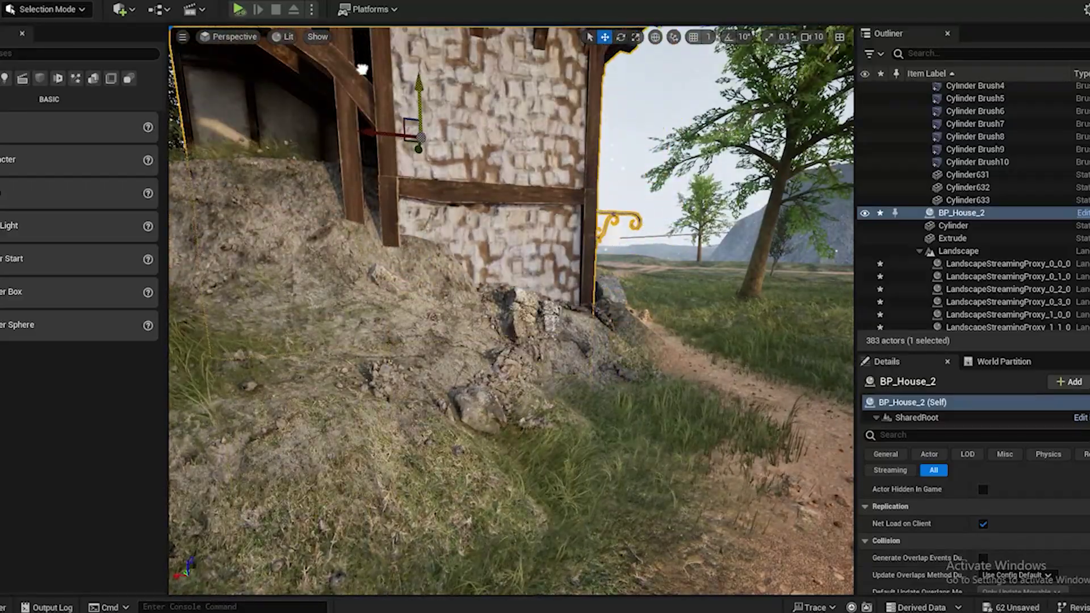
pyautogui.moveTo(361, 70); pyautogui.dragTo(318, 124, button='right')
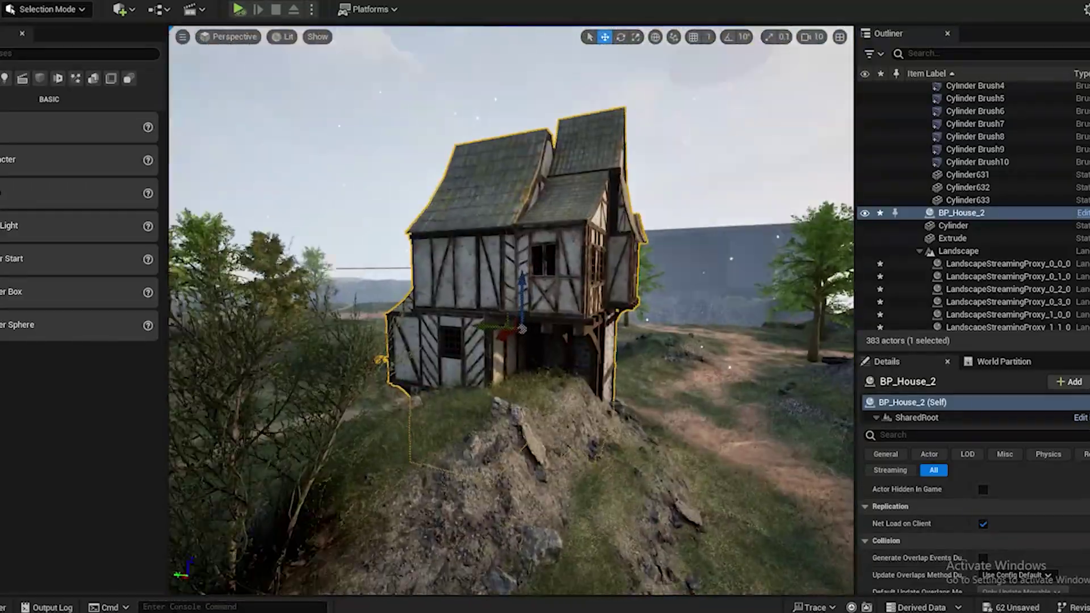
pyautogui.moveTo(420, 363); pyautogui.dragTo(557, 395, button='right')
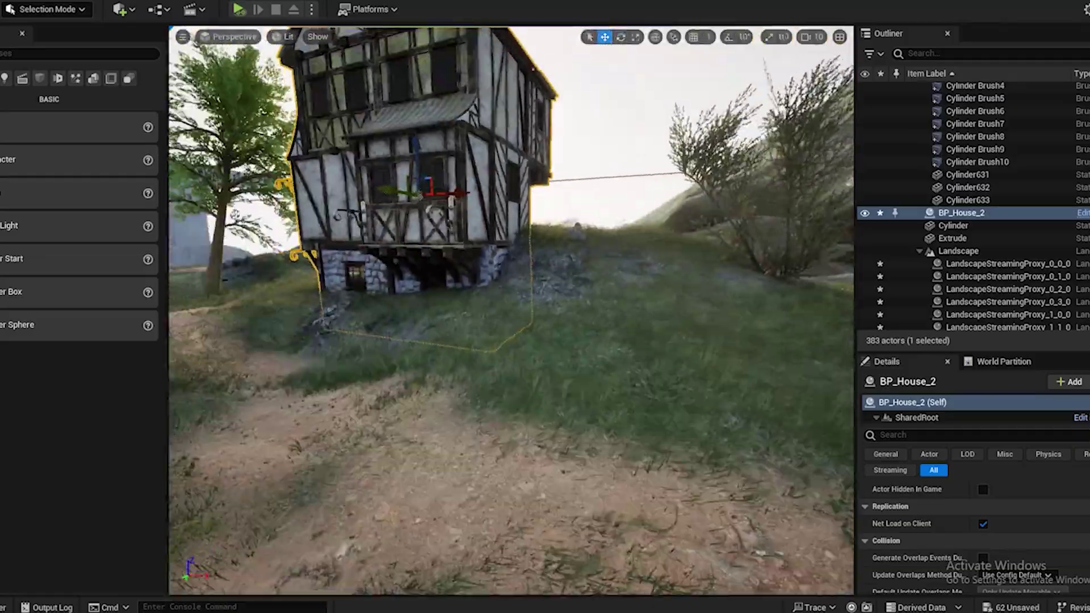
pyautogui.moveTo(511, 341)
pyautogui.mouseDown(button='right')
pyautogui.moveTo(437, 335)
pyautogui.moveTo(527, 340)
pyautogui.mouseUp(button='right')
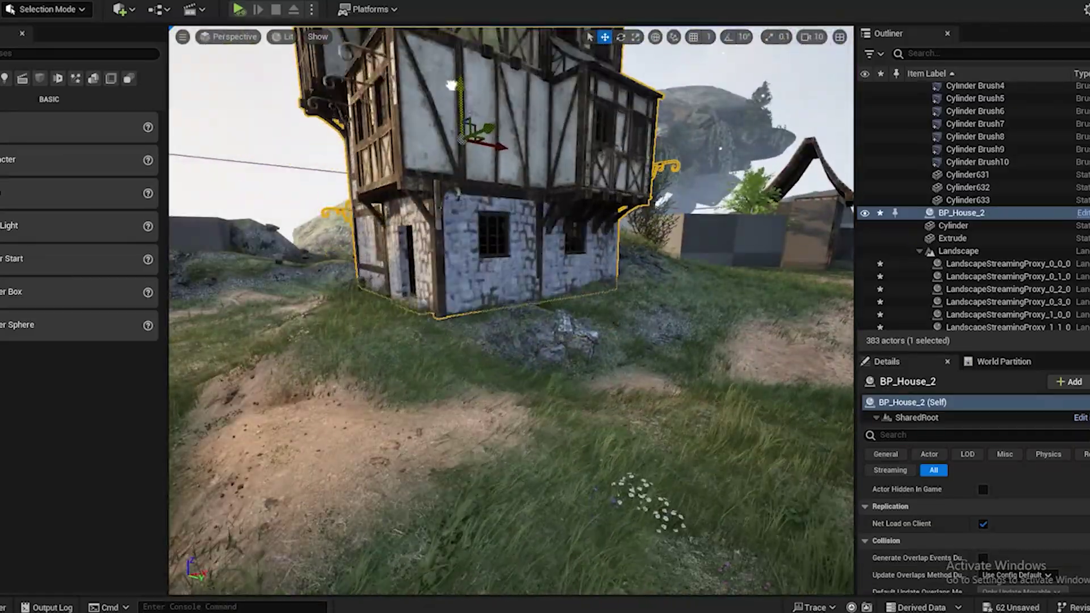
pyautogui.moveTo(452, 85); pyautogui.dragTo(488, 111, button='right')
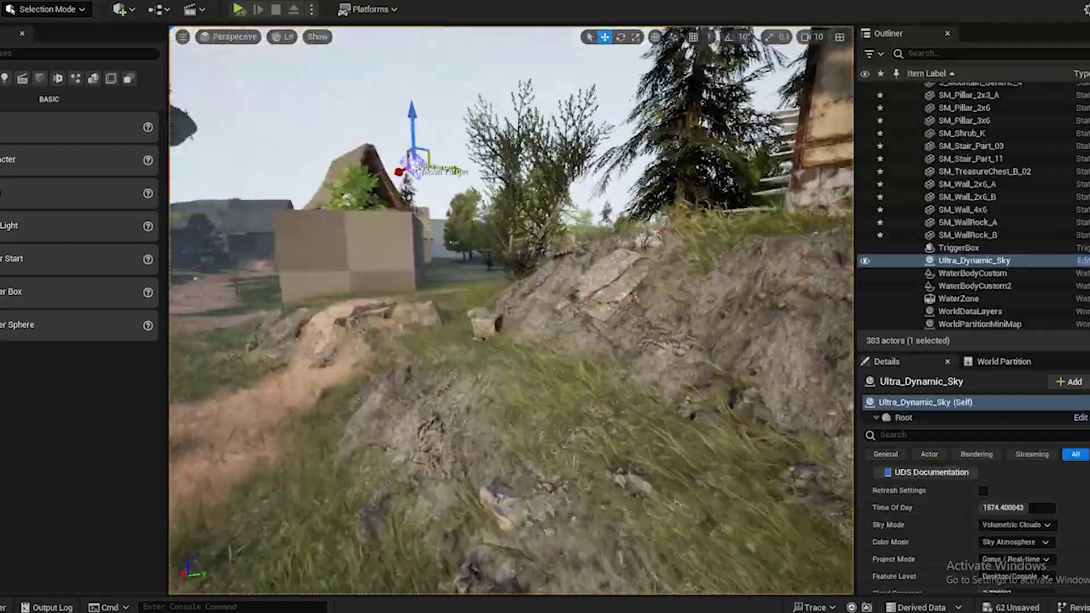
# Add BP_House_1 beside the blockout box under the overgrown cliff and rotate it to face the path
pyautogui.moveTo(511, 312); pyautogui.dragTo(35, 327, button='right')
pyautogui.moveTo(590, 464)
pyautogui.mouseDown(button='right')
pyautogui.moveTo(397, 457)
pyautogui.moveTo(448, 454)
pyautogui.moveTo(363, 468)
pyautogui.moveTo(590, 464)
pyautogui.moveTo(580, 526)
pyautogui.mouseUp(button='right')
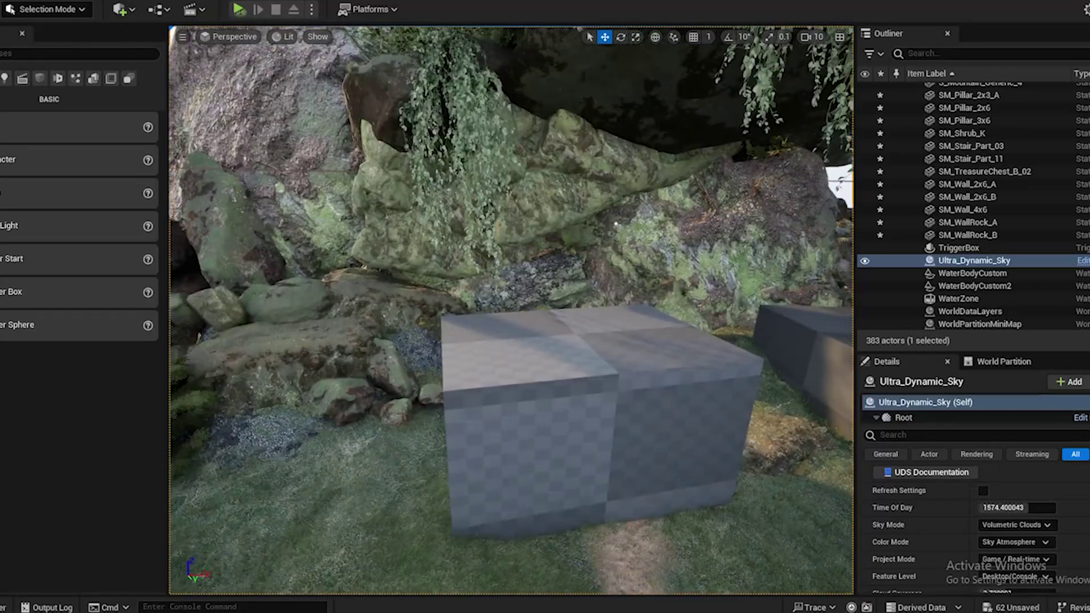
pyautogui.click(580, 525)
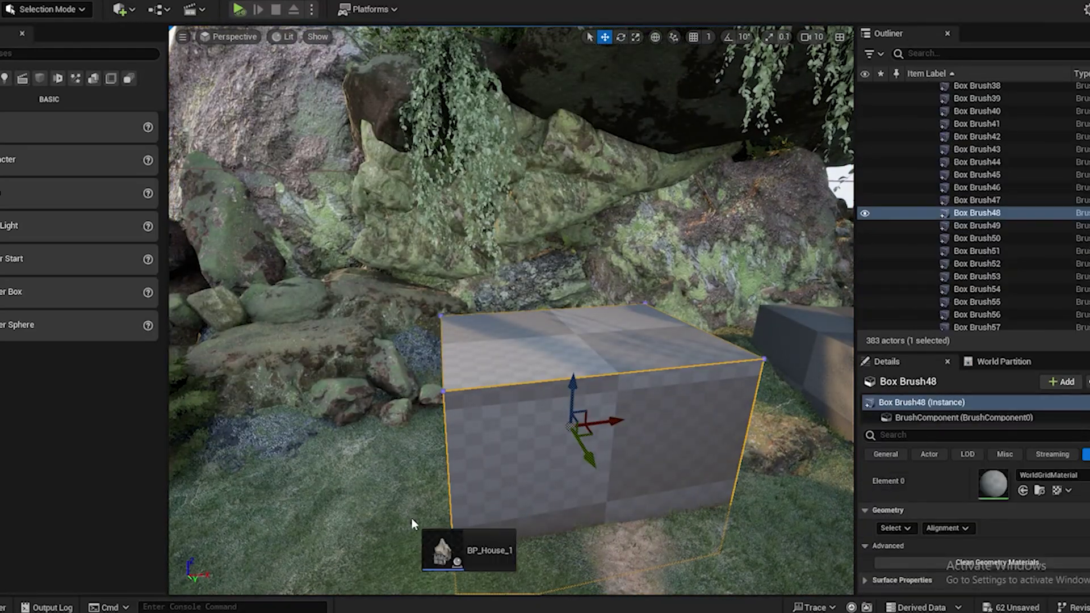
pyautogui.moveTo(411, 519); pyautogui.dragTo(438, 427)
pyautogui.moveTo(437, 427); pyautogui.dragTo(346, 454, button='right')
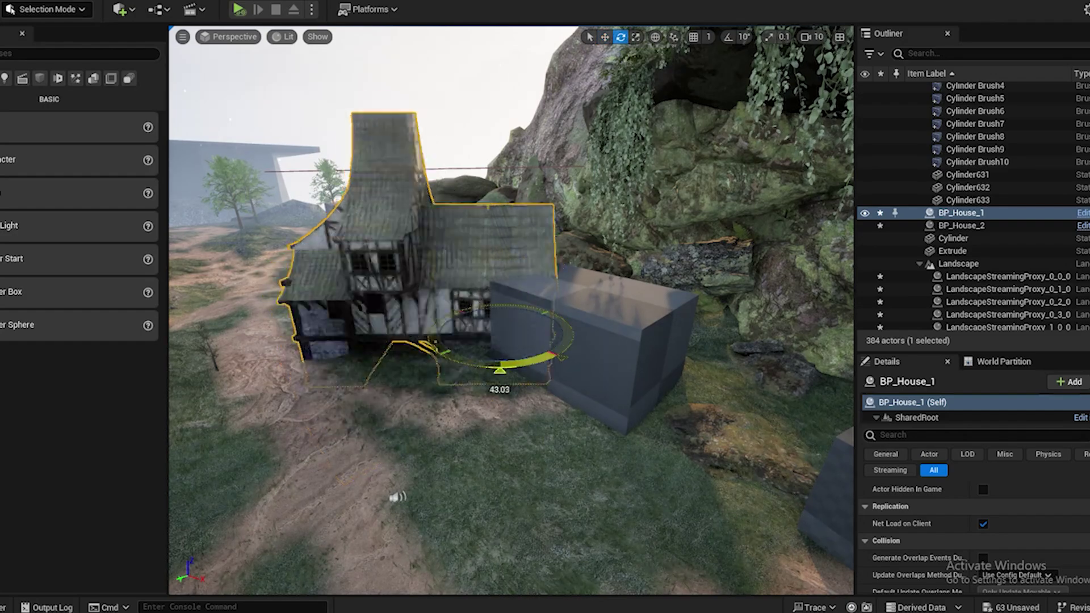
pyautogui.moveTo(500, 369); pyautogui.dragTo(545, 363)
# Delete the blockout box under the cliff and settle BP_House_1 on the grass in its place
pyautogui.click(650, 341)
pyautogui.press('Delete')
pyautogui.click(481, 258)
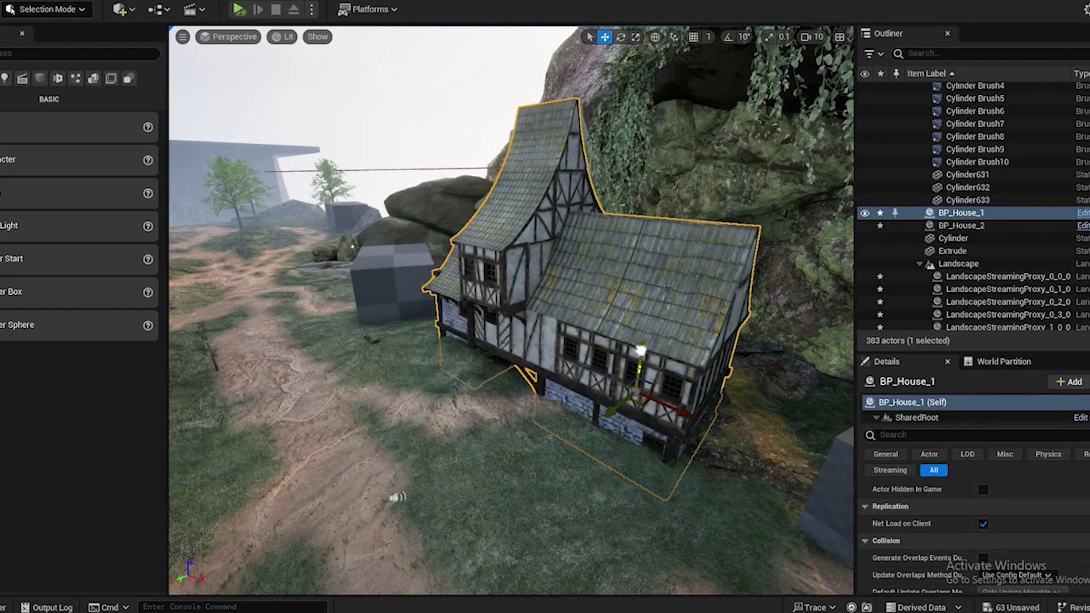
pyautogui.moveTo(635, 309); pyautogui.dragTo(572, 381)
pyautogui.moveTo(572, 381); pyautogui.dragTo(630, 324, button='right')
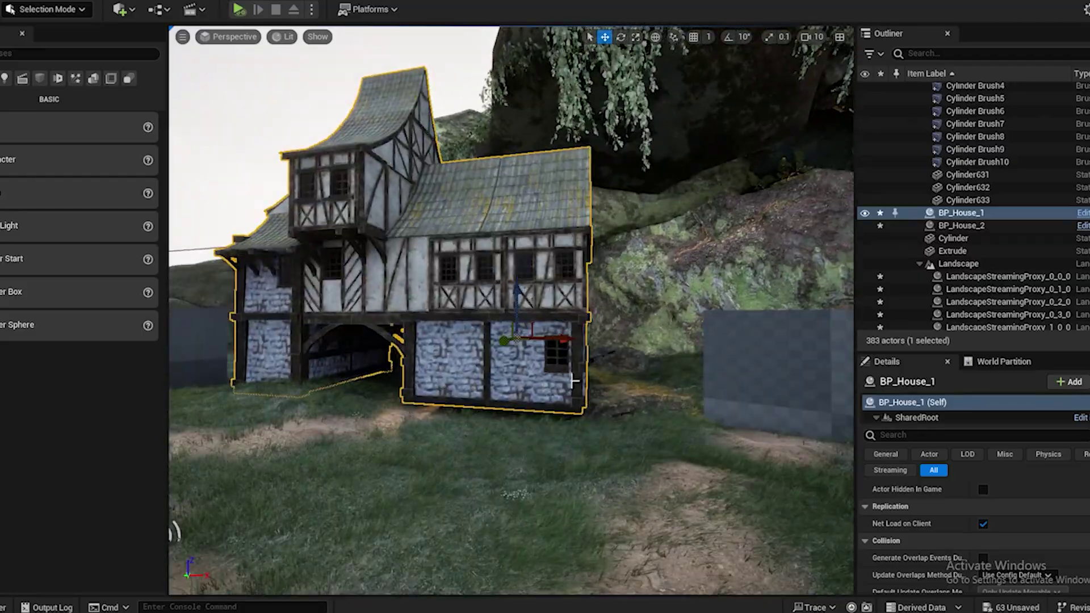
pyautogui.moveTo(517, 297); pyautogui.dragTo(432, 301, button='right')
# Duplicate S_GenericBush_Large from the canyon rim onto the canyon floor below the white disc and scale the copy
pyautogui.click(323, 141)
pyautogui.moveTo(511, 341); pyautogui.dragTo(465, 431, button='right')
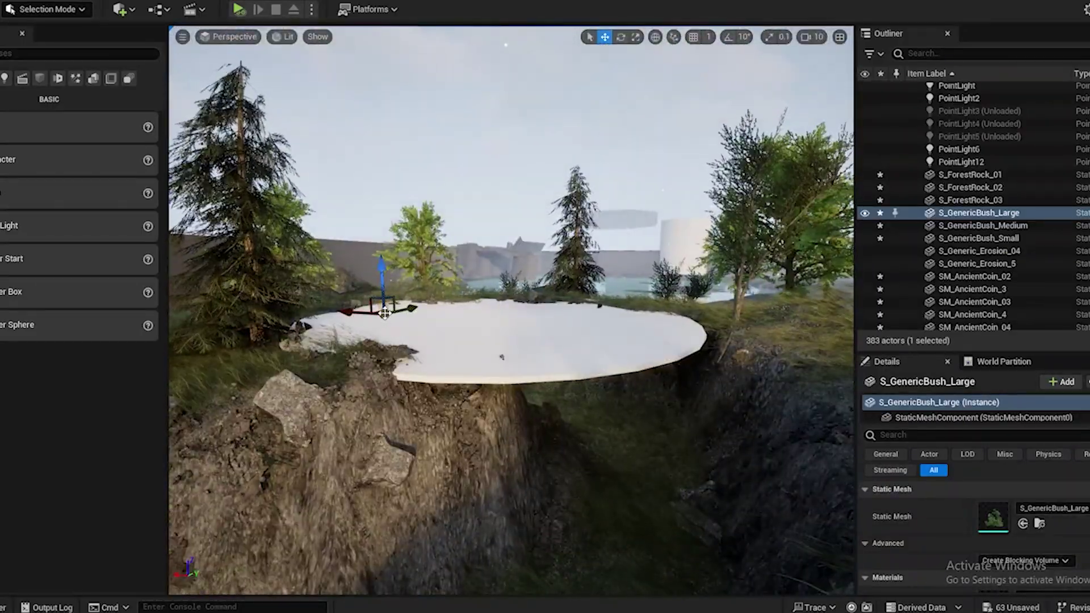
pyautogui.keyDown('alt'); pyautogui.moveTo(385, 313); pyautogui.dragTo(607, 562); pyautogui.keyUp('alt')
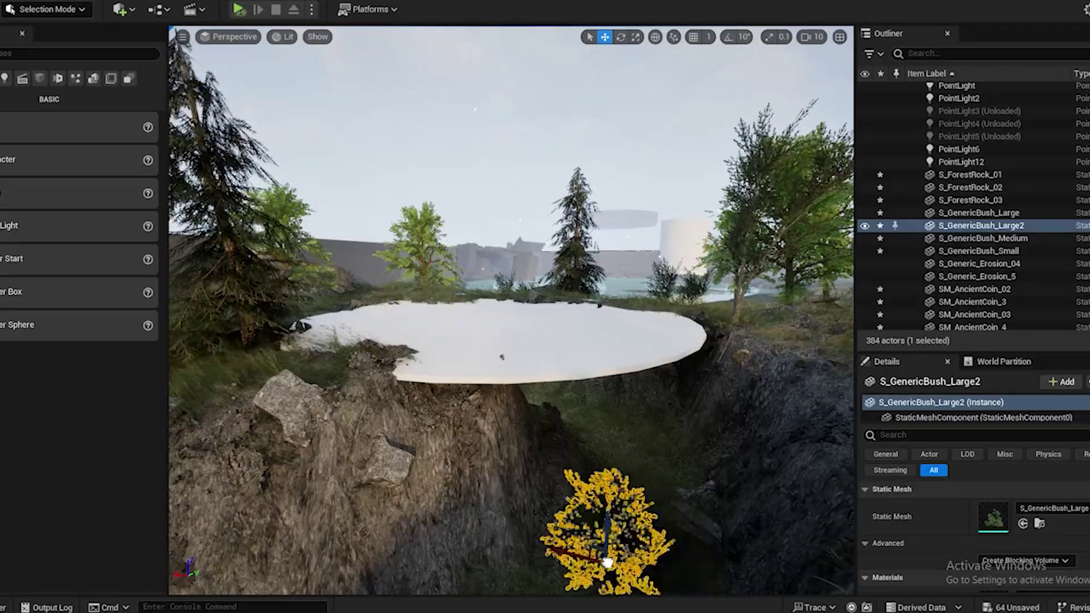
pyautogui.moveTo(607, 562); pyautogui.dragTo(590, 520, button='right')
pyautogui.moveTo(583, 403); pyautogui.dragTo(470, 517)
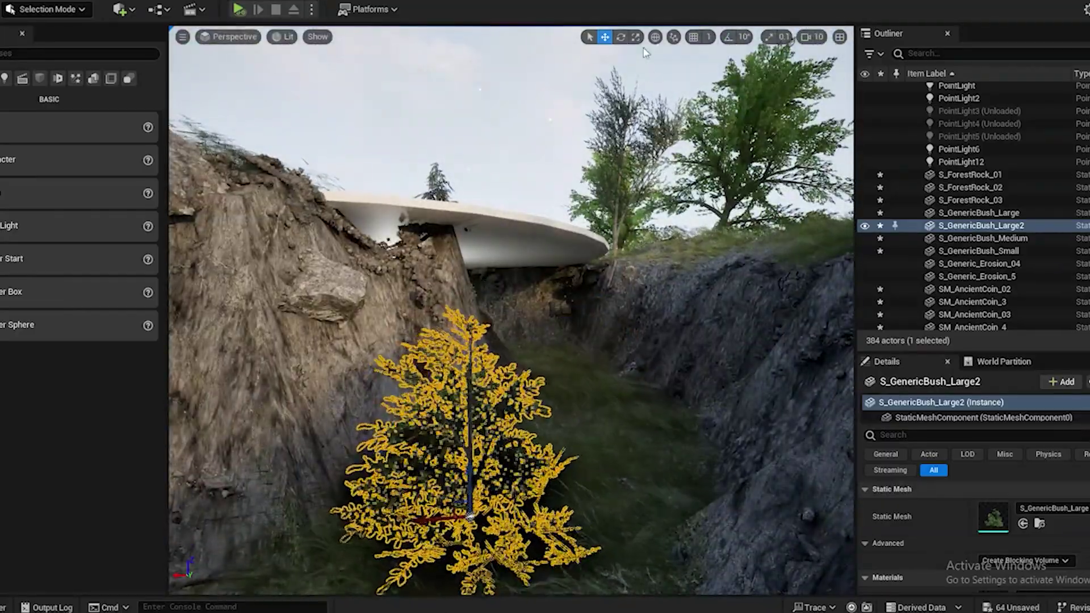
pyautogui.click(636, 38)
pyautogui.moveTo(545, 272); pyautogui.dragTo(607, 284, button='right')
pyautogui.moveTo(421, 407); pyautogui.dragTo(457, 383)
pyautogui.click(589, 36)
pyautogui.click(579, 74)
# Start a playtest from the grassy canyon floor and run the character into the cave with the treasure chest
pyautogui.moveTo(454, 455); pyautogui.dragTo(420, 465, button='right')
pyautogui.rightClick(445, 446)
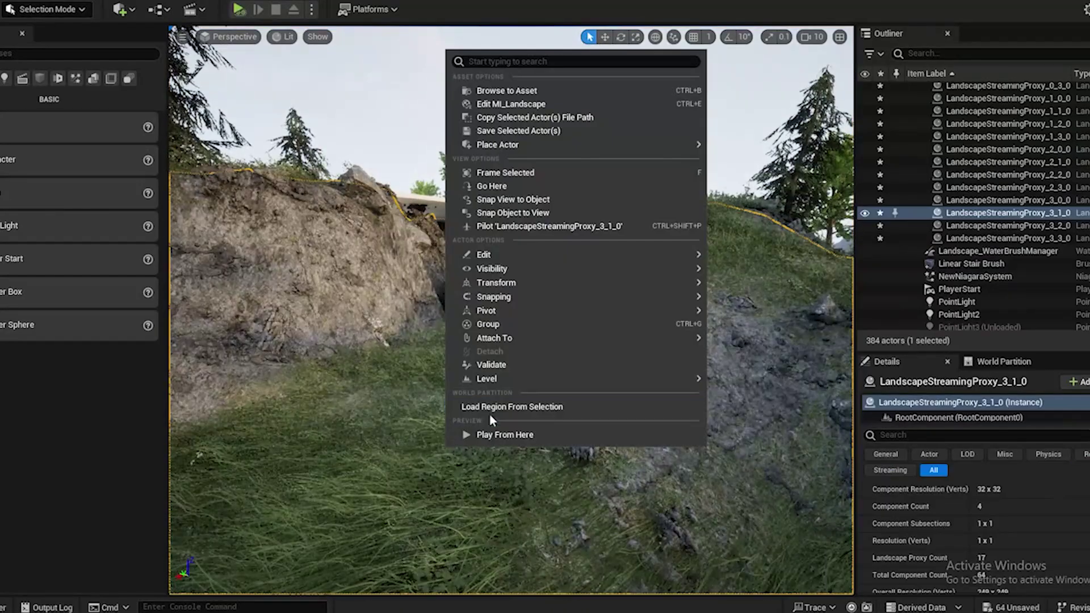
pyautogui.click(496, 434)
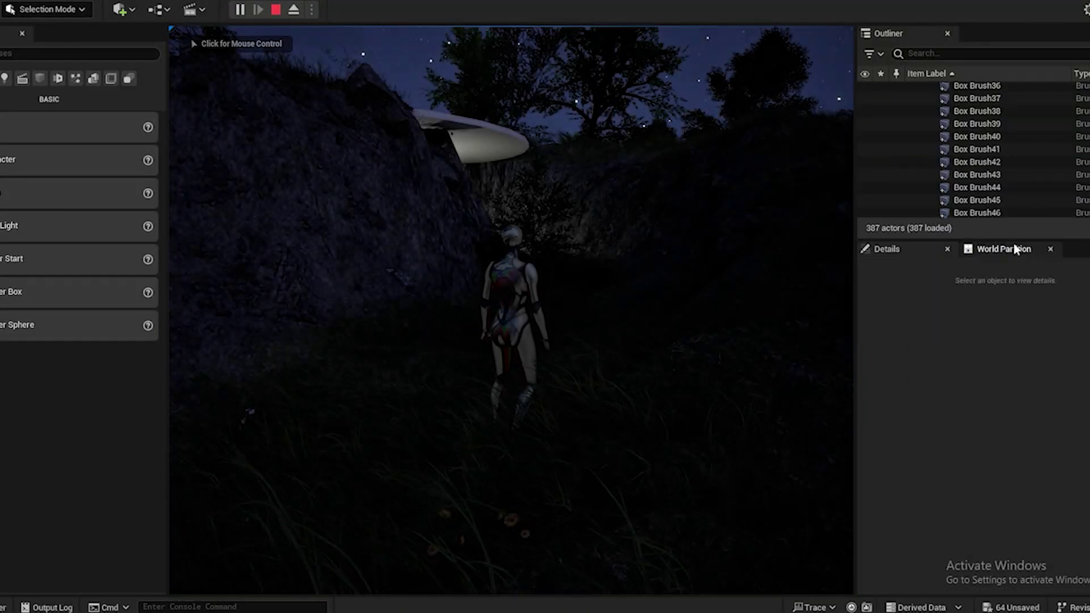
pyautogui.click(653, 267)
pyautogui.press('w')
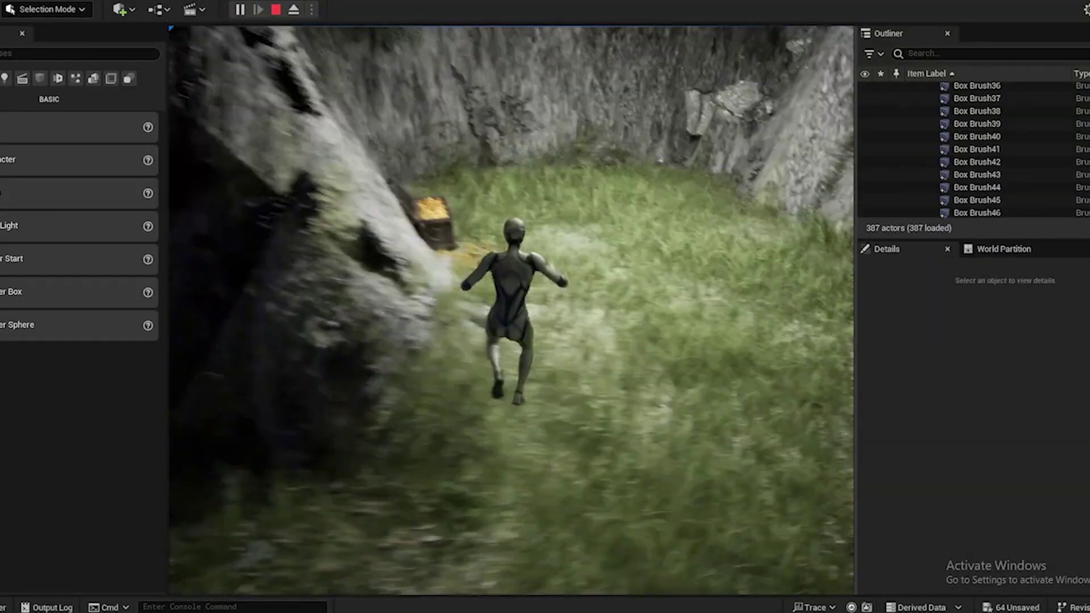
# Run the character out across the level, collecting glowing orbs on the way to the village houses, and end the playtest
pyautogui.press('w')
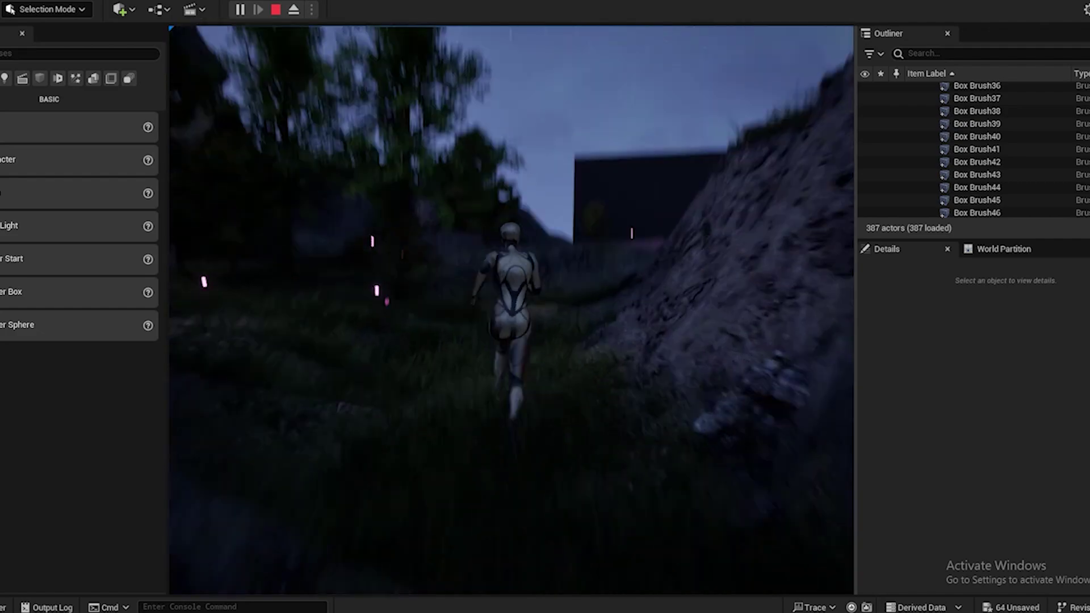
pyautogui.press('w')
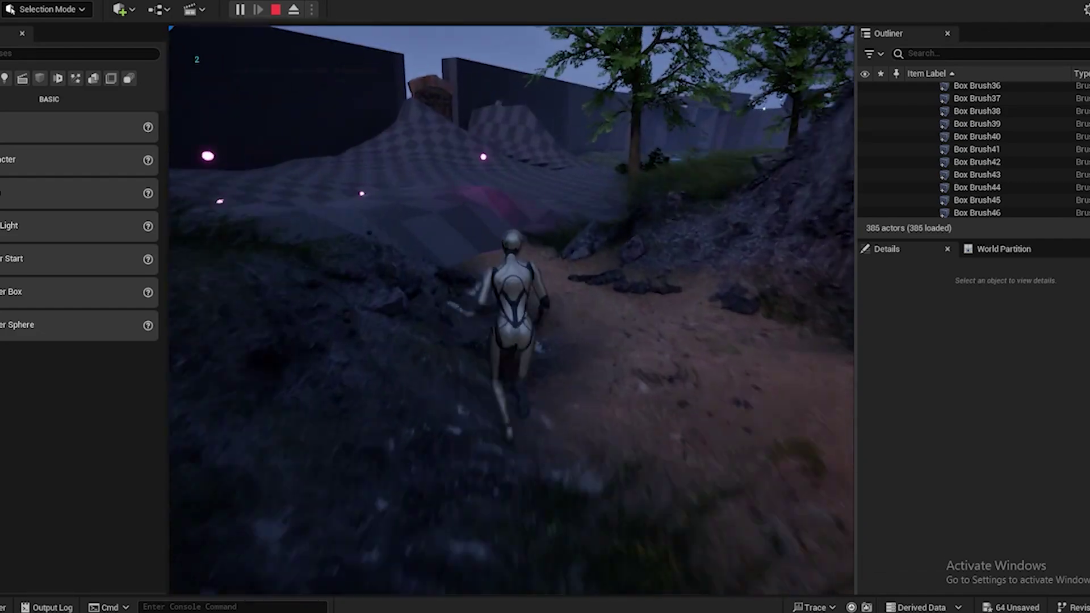
pyautogui.press('w')
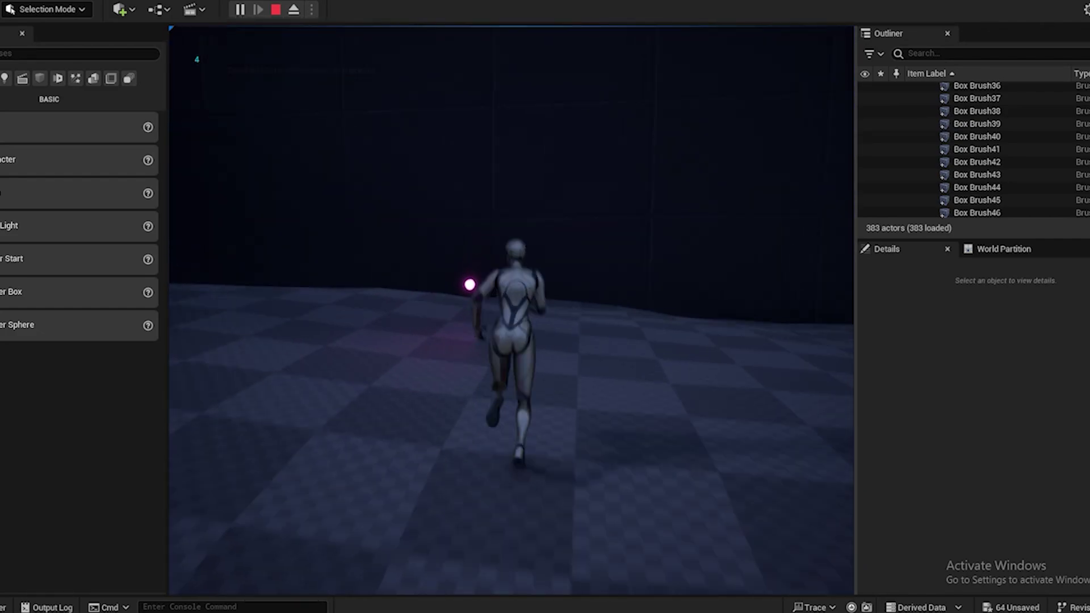
pyautogui.press('w')
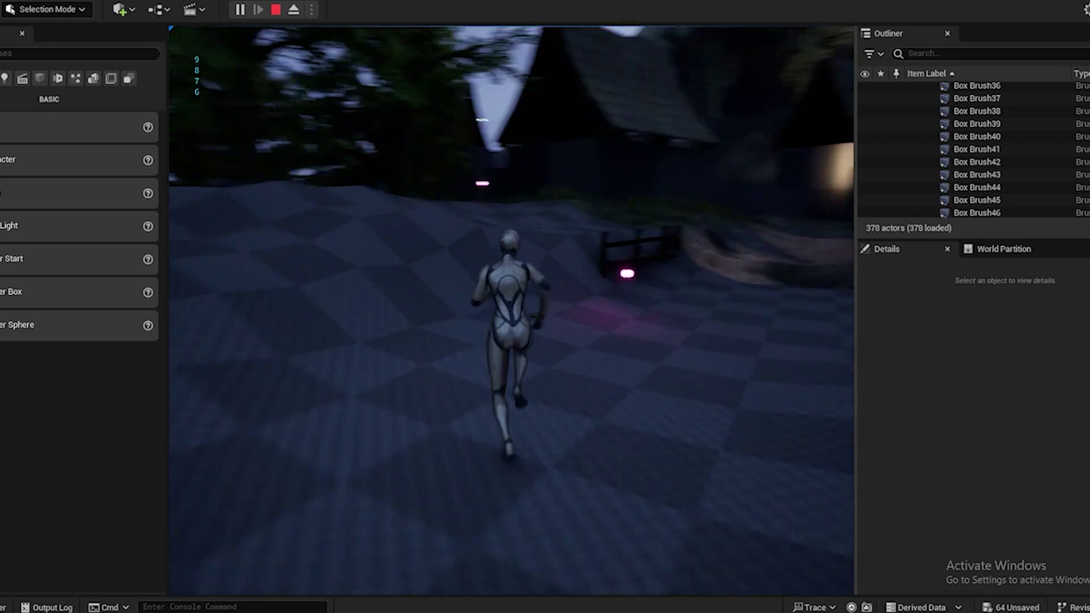
pyautogui.press('w')
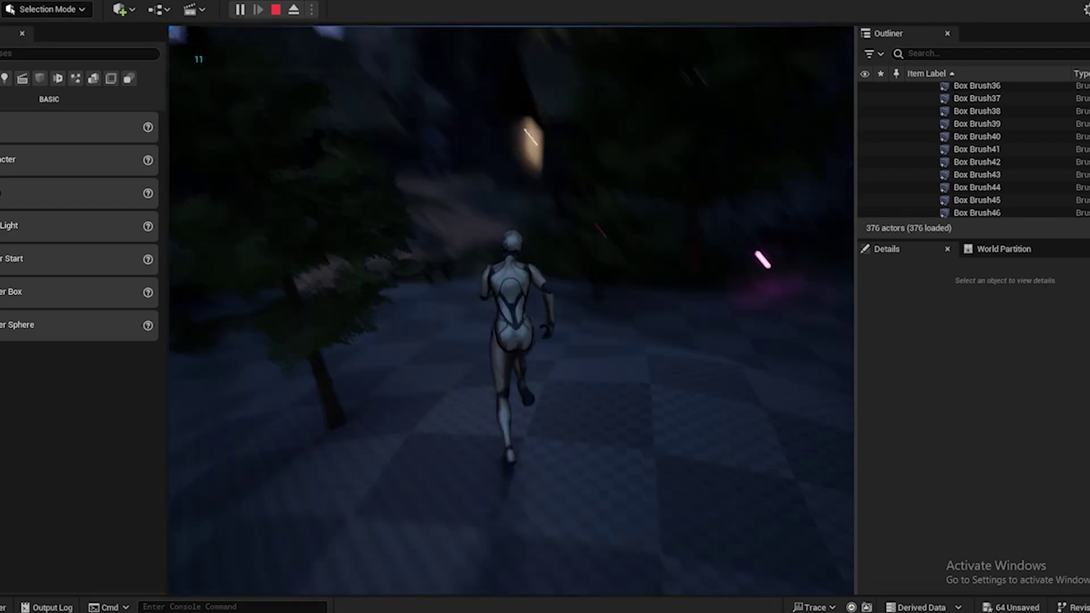
pyautogui.press('w')
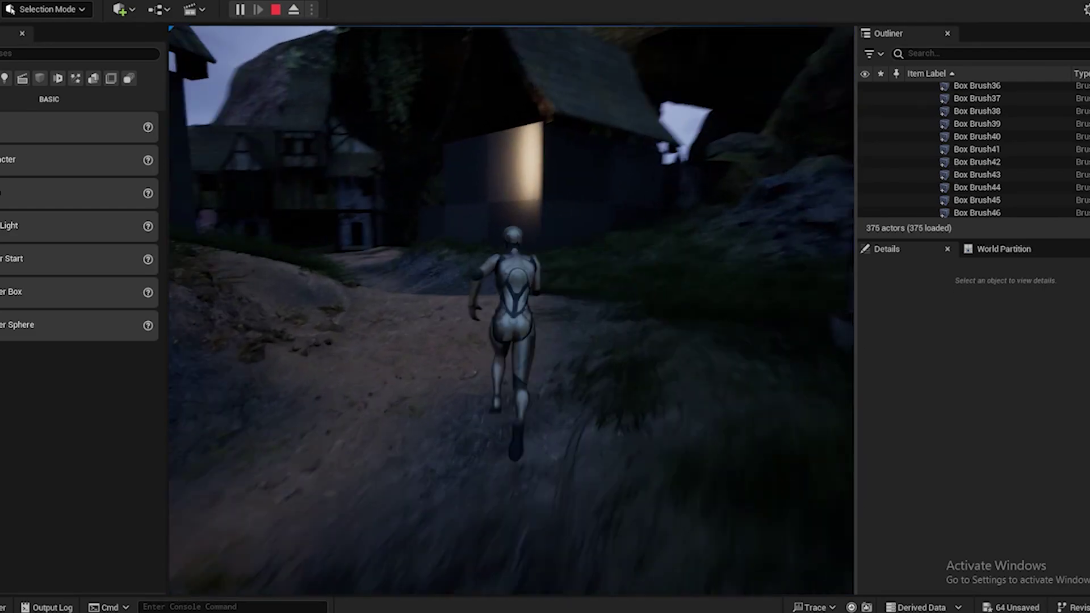
pyautogui.press('w')
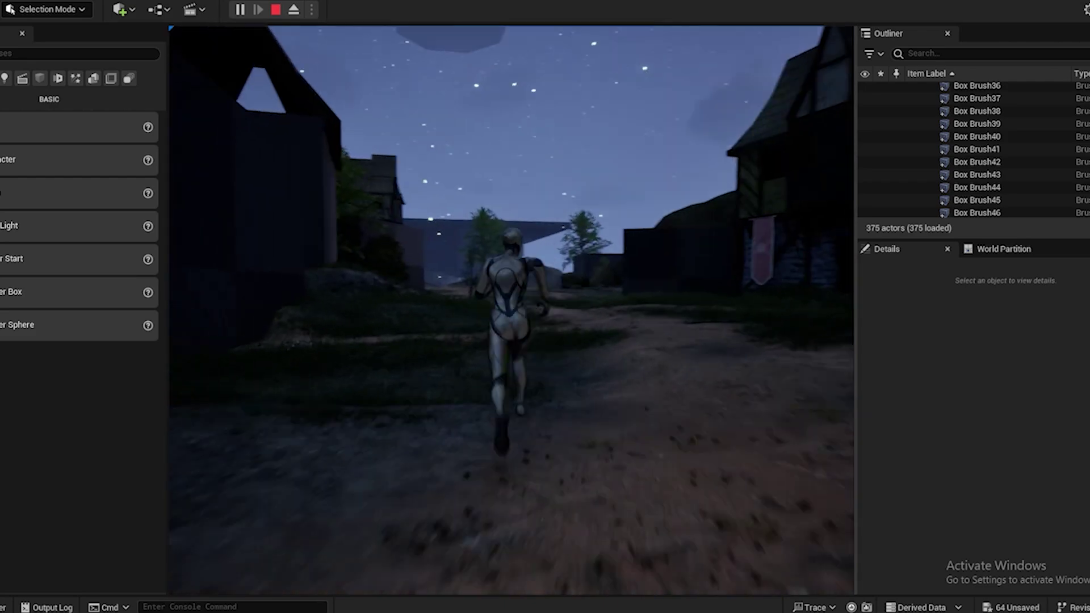
pyautogui.press('w')
pyautogui.press('Escape')
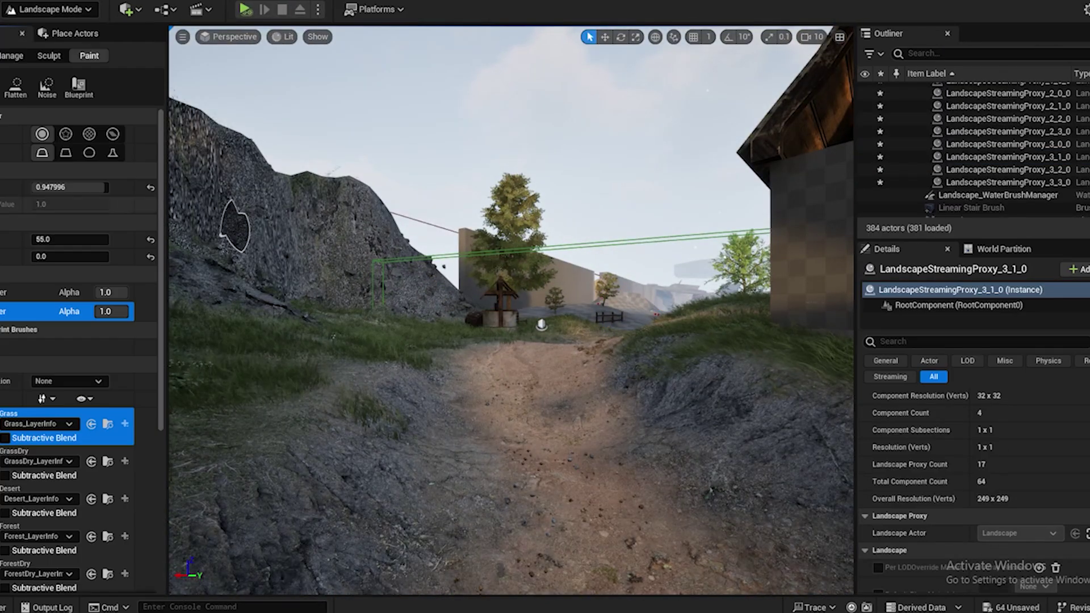
pyautogui.click(16, 88)
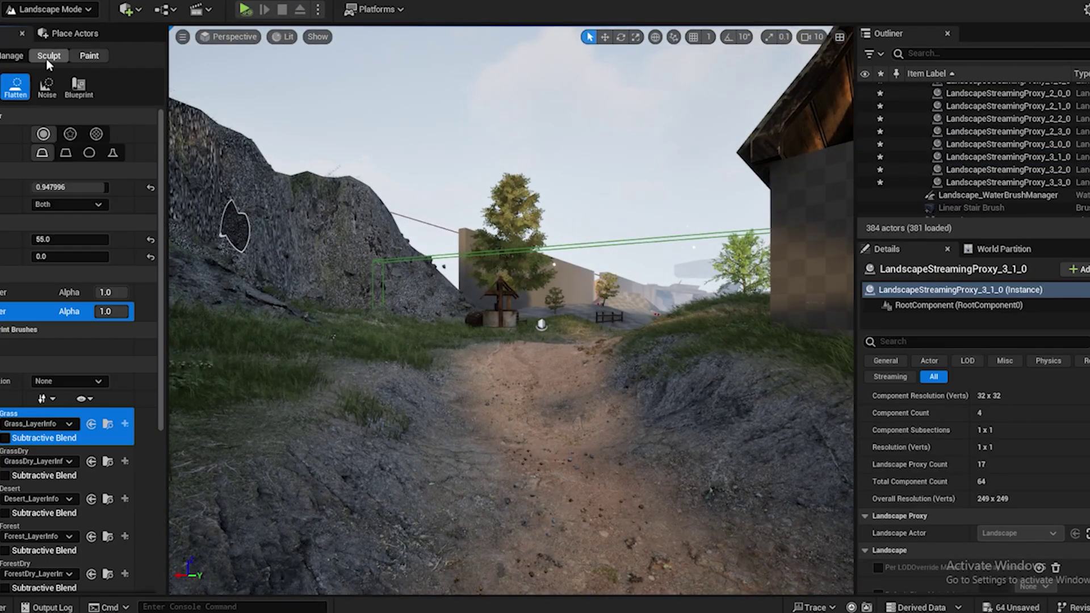
pyautogui.press('w')
pyautogui.moveTo(523, 450); pyautogui.dragTo(645, 340, button='right')
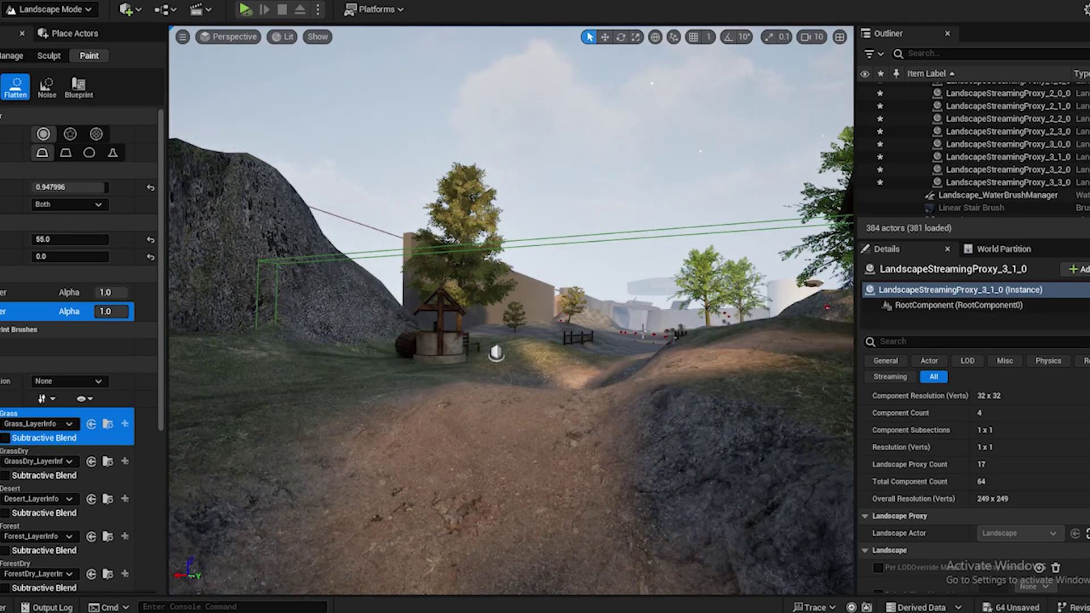
pyautogui.click(47, 88)
pyautogui.click(0, 88)
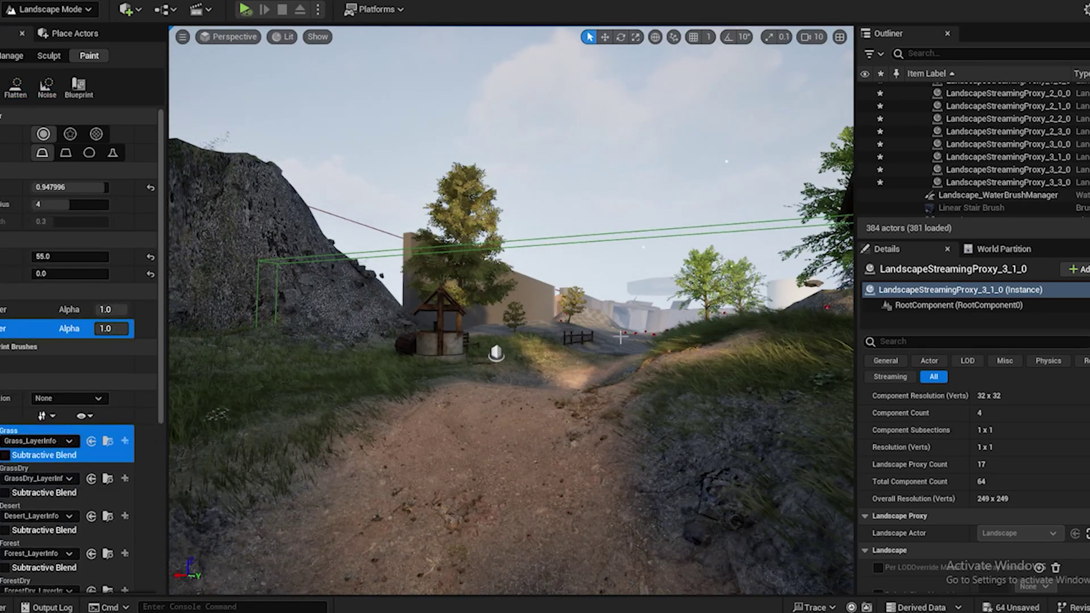
pyautogui.click(0, 88)
# Switch the landscape tools to sculpting with Flatten and set the brush size to about 202.5
pyautogui.click(55, 55)
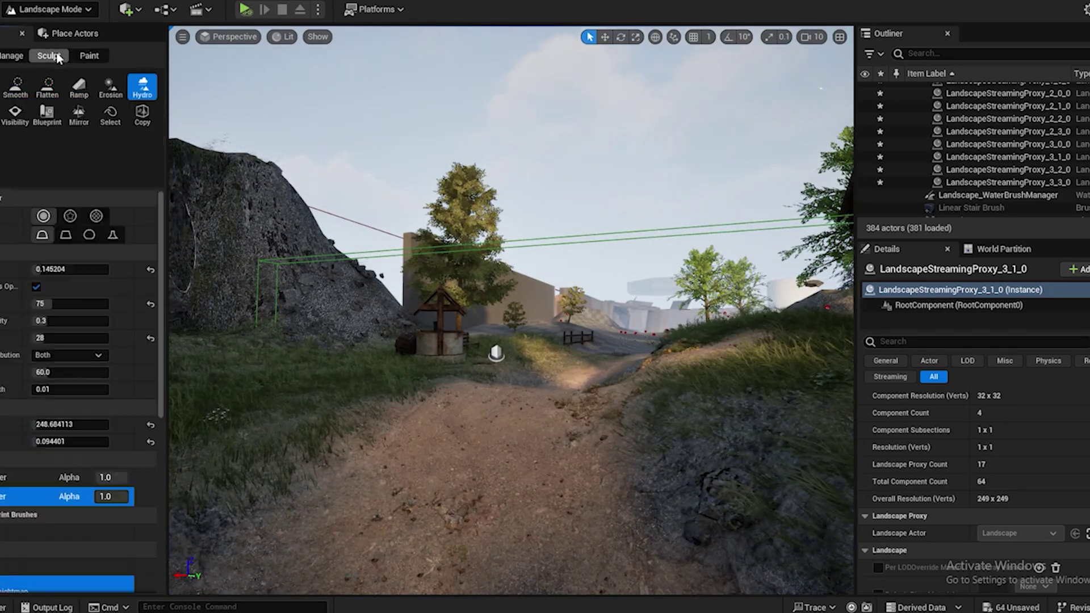
pyautogui.click(48, 87)
pyautogui.moveTo(397, 331); pyautogui.dragTo(392, 334, button='right')
pyautogui.press('s')
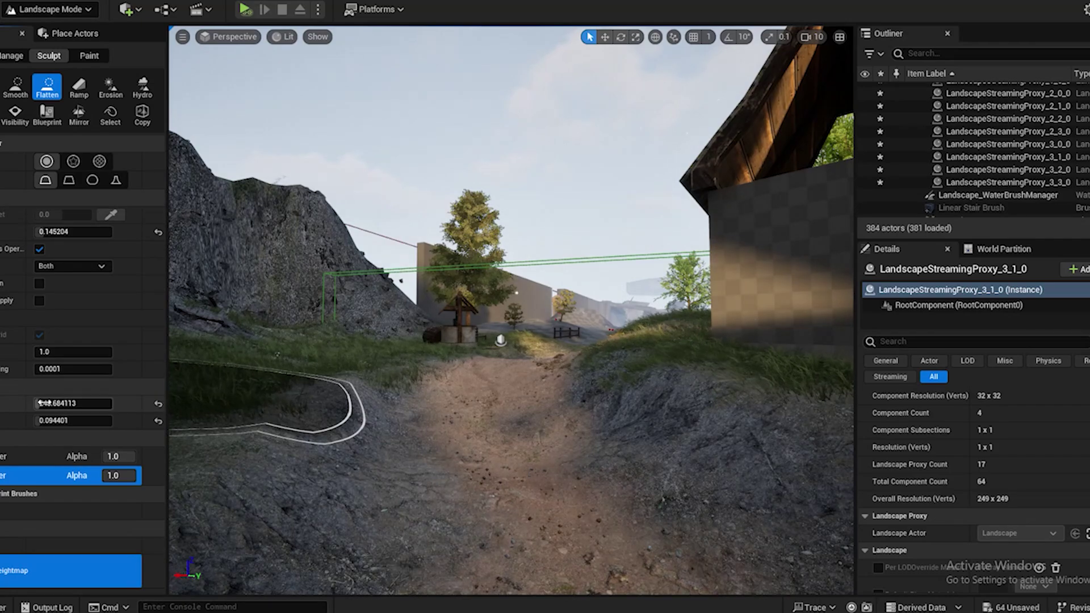
pyautogui.moveTo(73, 404); pyautogui.dragTo(85, 403)
pyautogui.moveTo(559, 465)
pyautogui.mouseDown(button='right')
pyautogui.moveTo(579, 518)
pyautogui.moveTo(573, 491)
pyautogui.mouseUp(button='right')
pyautogui.press('s')
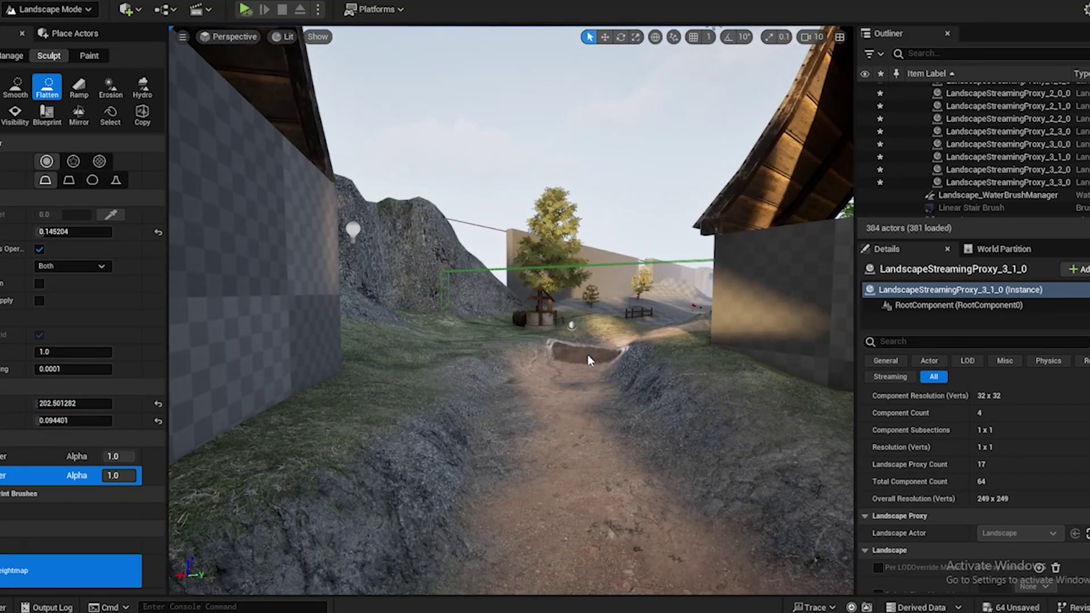
# Set the Flatten brush size to 86 at the dip between the village path and the checkered ground
pyautogui.moveTo(451, 347)
pyautogui.mouseDown(button='right')
pyautogui.moveTo(499, 349)
pyautogui.moveTo(451, 347)
pyautogui.mouseUp(button='right')
pyautogui.moveTo(542, 298)
pyautogui.mouseDown(button='right')
pyautogui.moveTo(499, 411)
pyautogui.moveTo(559, 469)
pyautogui.moveTo(565, 457)
pyautogui.moveTo(635, 483)
pyautogui.moveTo(681, 454)
pyautogui.moveTo(670, 472)
pyautogui.moveTo(625, 452)
pyautogui.mouseUp(button='right')
pyautogui.press('s')
pyautogui.press('w')
pyautogui.press('a')
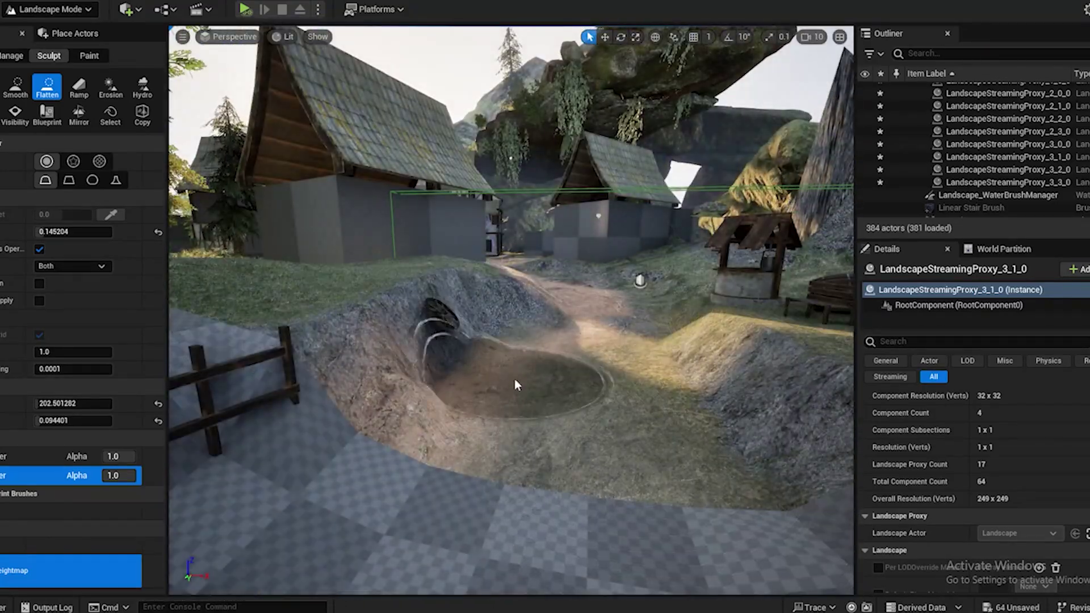
pyautogui.write('86')
pyautogui.press('Return')
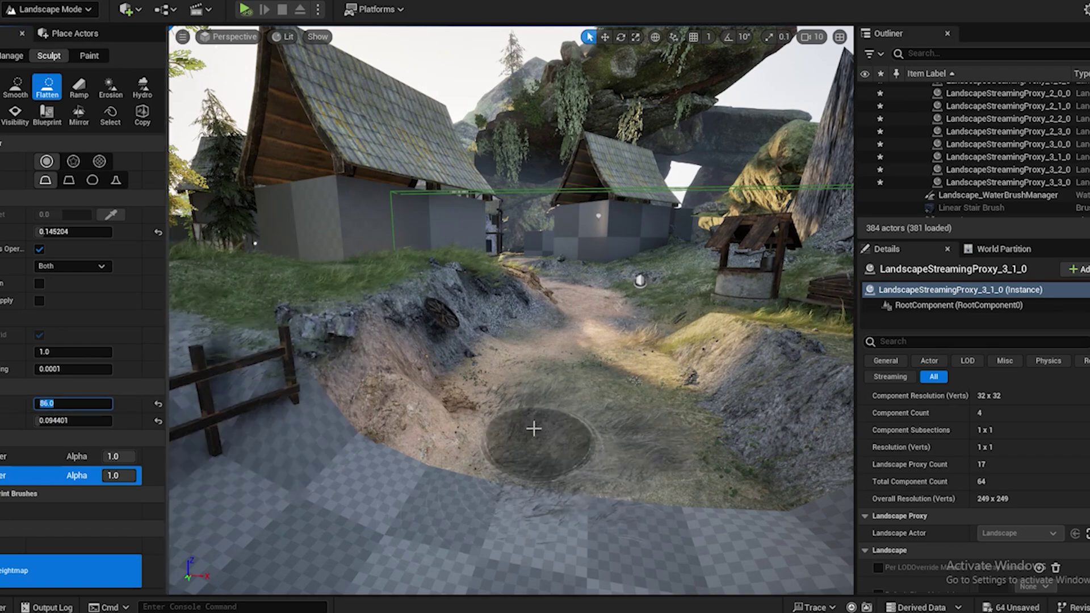
# Examine the dirt path, its eroded banks near the well and the unpainted checkered slopes beyond the village
pyautogui.moveTo(329, 305); pyautogui.dragTo(423, 345, button='right')
pyautogui.moveTo(432, 285); pyautogui.dragTo(364, 250, button='right')
pyautogui.moveTo(480, 458); pyautogui.dragTo(471, 398, button='right')
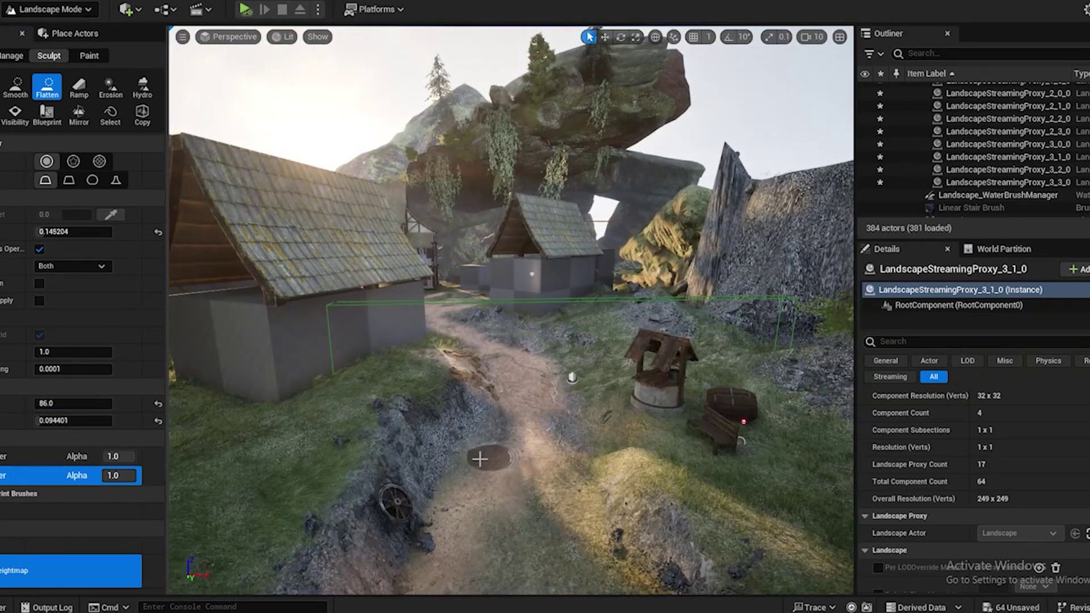
pyautogui.moveTo(440, 496); pyautogui.dragTo(511, 474, button='right')
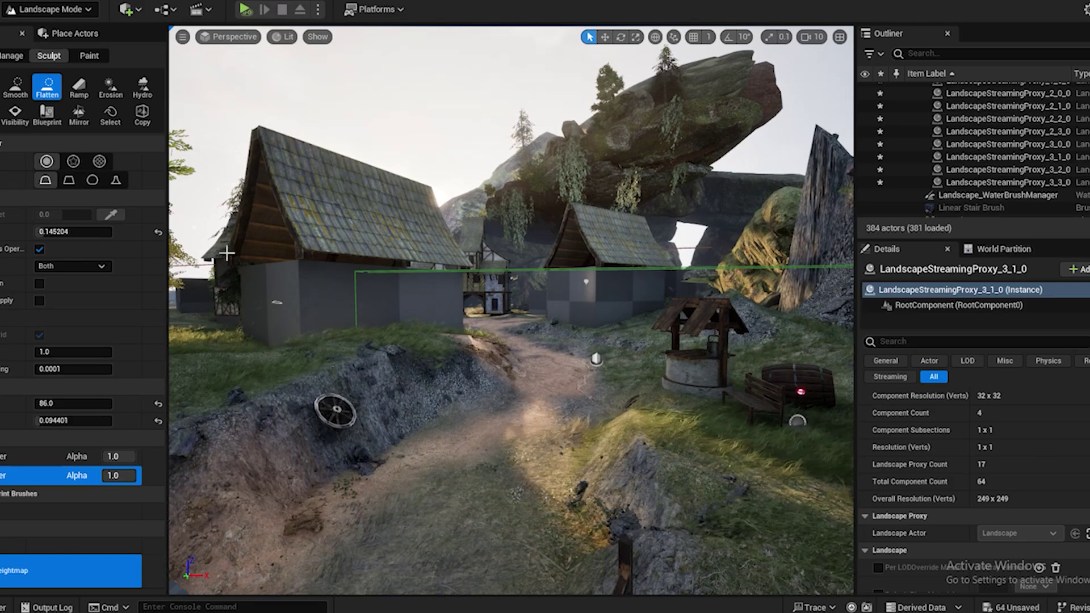
pyautogui.moveTo(420, 474); pyautogui.dragTo(335, 443, button='right')
pyautogui.moveTo(433, 375); pyautogui.dragTo(466, 446, button='right')
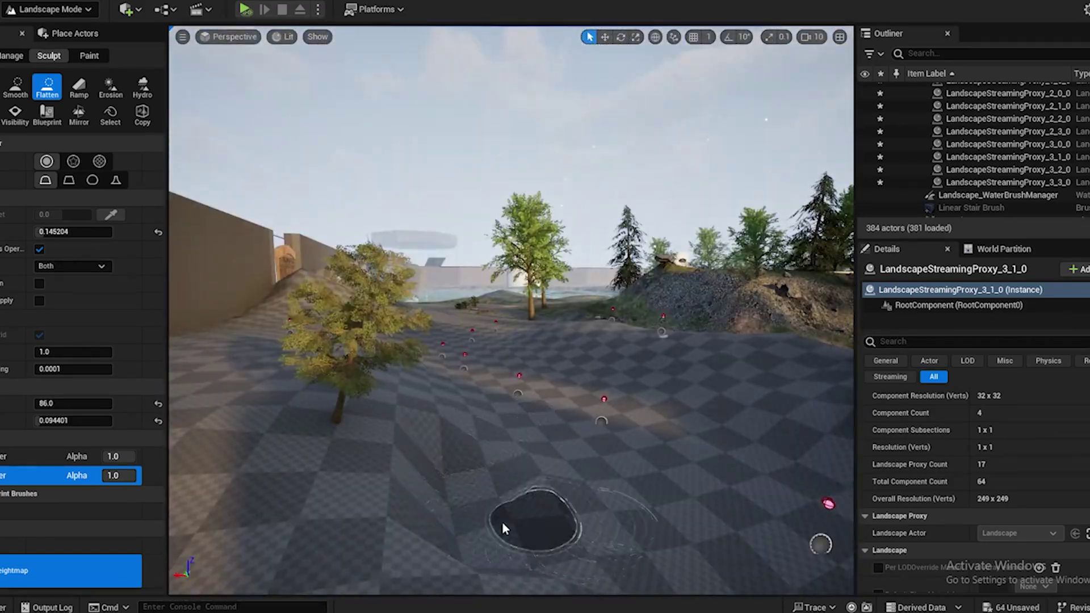
pyautogui.moveTo(503, 528); pyautogui.dragTo(571, 534, button='right')
pyautogui.moveTo(479, 352); pyautogui.dragTo(616, 372, button='right')
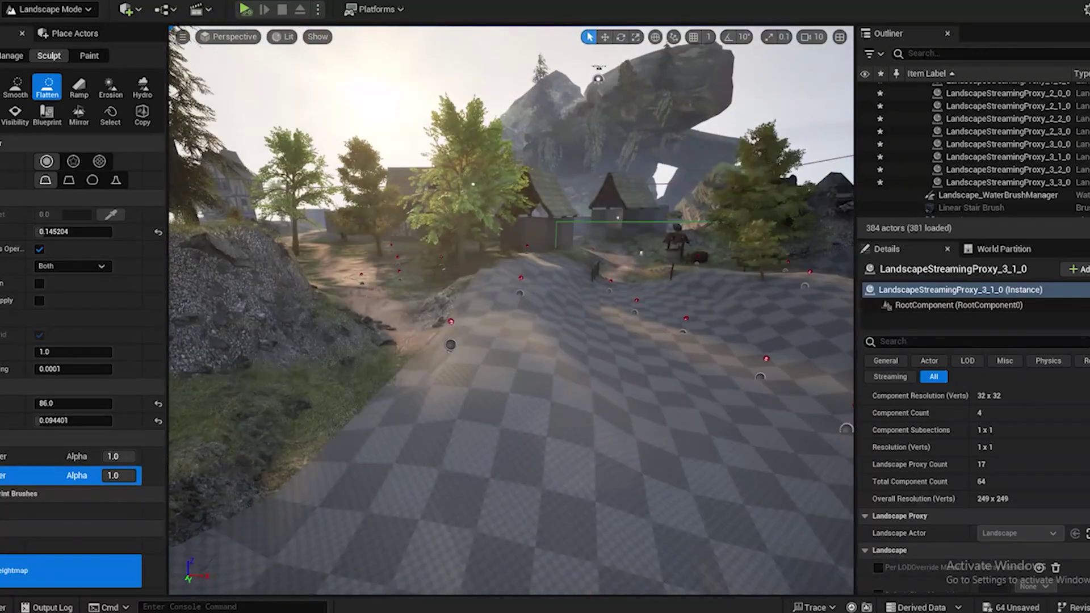
pyautogui.moveTo(412, 443); pyautogui.dragTo(341, 482, button='right')
# Sculpt the rocky bank above the grass strip beside the checkered slope and switch to the Smooth tool
pyautogui.click(1, 88)
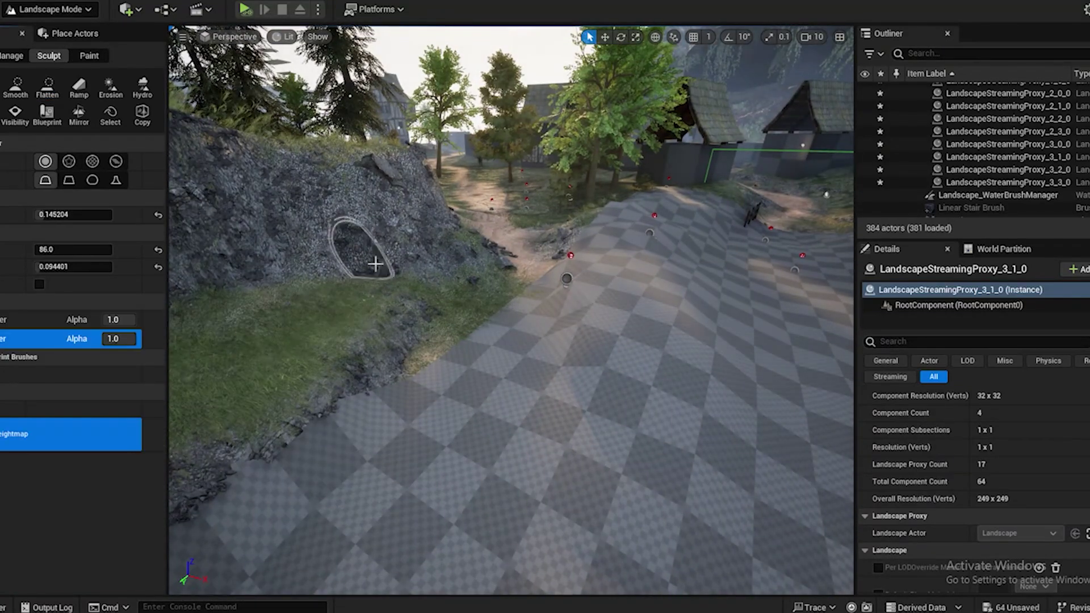
pyautogui.moveTo(375, 263)
pyautogui.mouseDown()
pyautogui.moveTo(397, 382)
pyautogui.moveTo(417, 325)
pyautogui.mouseUp()
pyautogui.moveTo(461, 373)
pyautogui.mouseDown(button='right')
pyautogui.moveTo(448, 312)
pyautogui.moveTo(324, 317)
pyautogui.mouseUp(button='right')
pyautogui.click(15, 86)
pyautogui.moveTo(461, 397)
pyautogui.mouseDown(button='right')
pyautogui.moveTo(545, 420)
pyautogui.moveTo(488, 442)
pyautogui.moveTo(431, 442)
pyautogui.mouseUp(button='right')
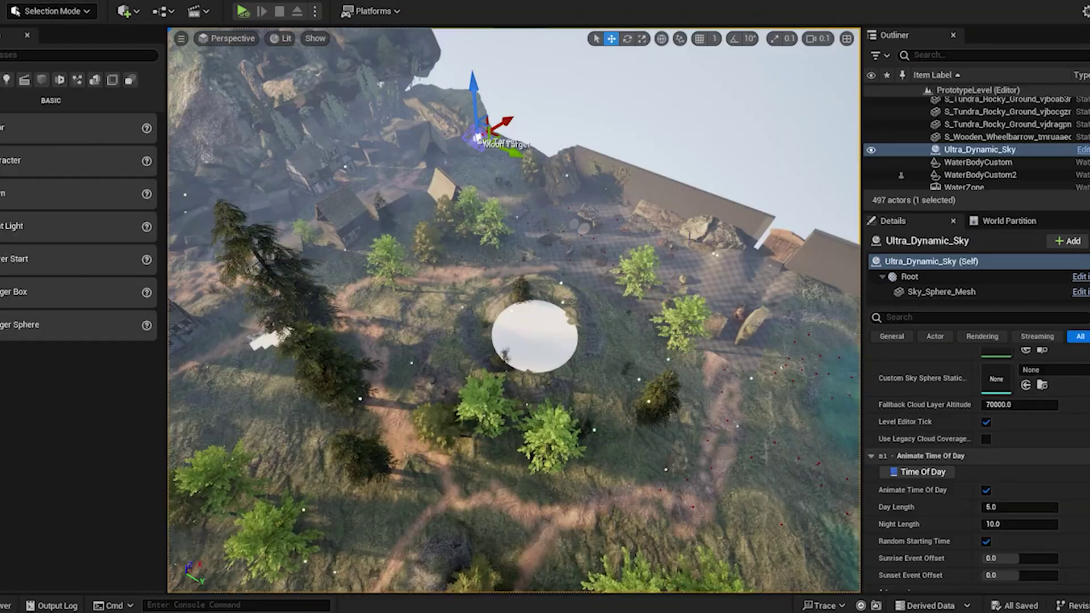
# Start a playtest from the checkered ground by the boulders and run the character along the dirt path to the lake, collecting orbs
pyautogui.moveTo(510, 341)
pyautogui.mouseDown(button='right')
pyautogui.moveTo(511, 273)
pyautogui.moveTo(510, 318)
pyautogui.moveTo(397, 312)
pyautogui.moveTo(726, 312)
pyautogui.mouseUp(button='right')
pyautogui.scroll(4, 511, 318)
pyautogui.rightClick(647, 503)
pyautogui.click(678, 496)
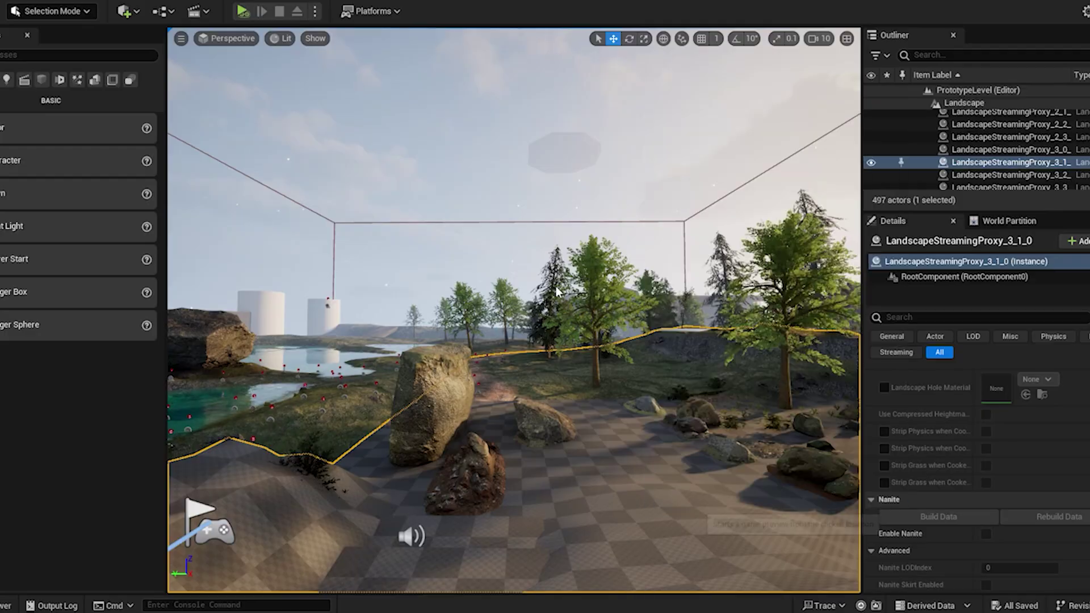
pyautogui.press('w')
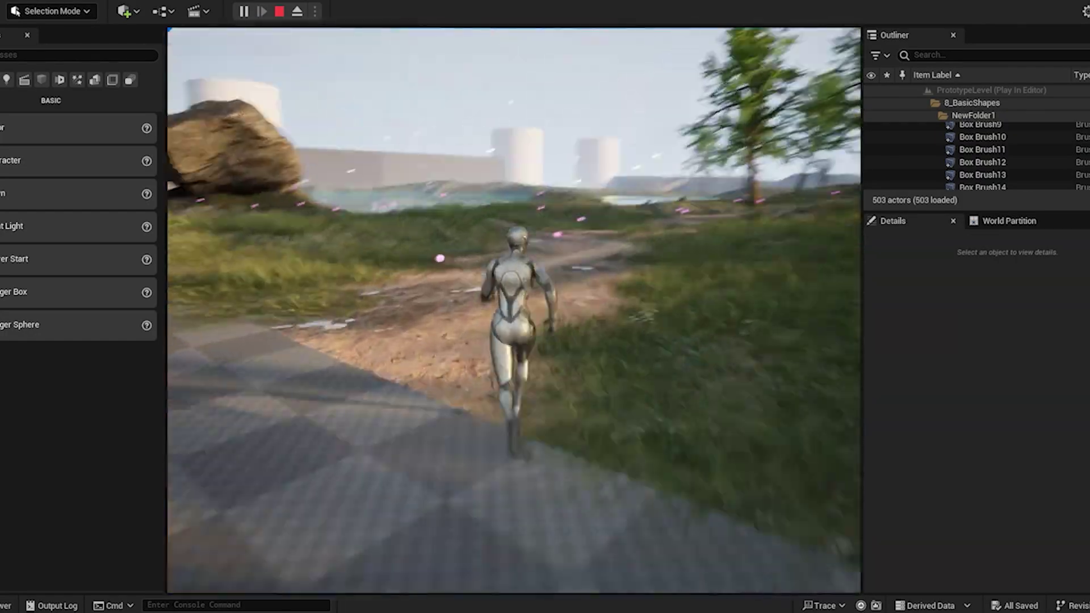
pyautogui.press('w')
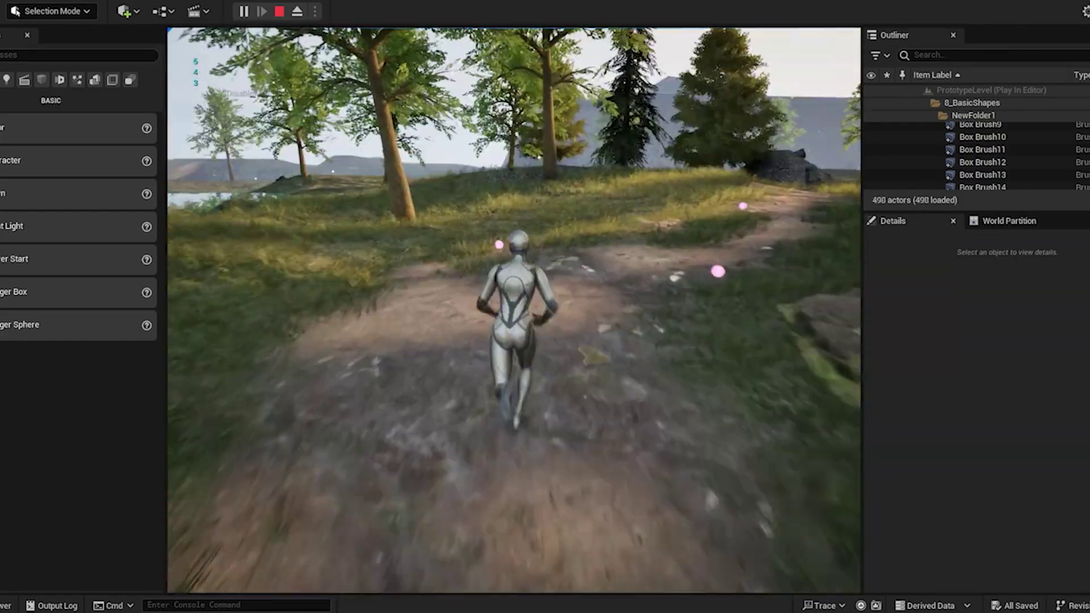
pyautogui.press('w')
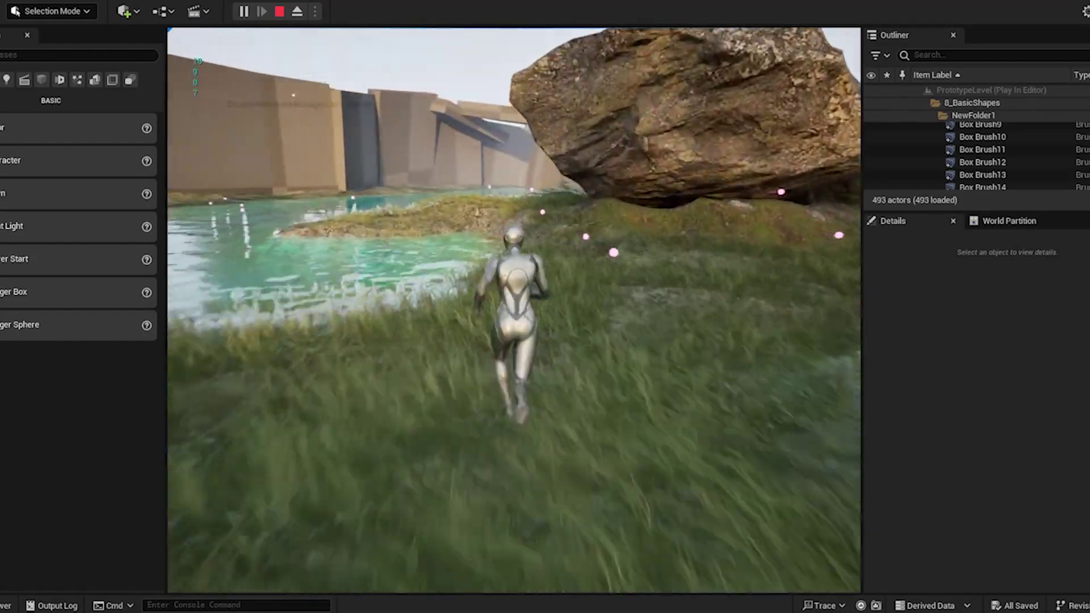
pyautogui.press('w')
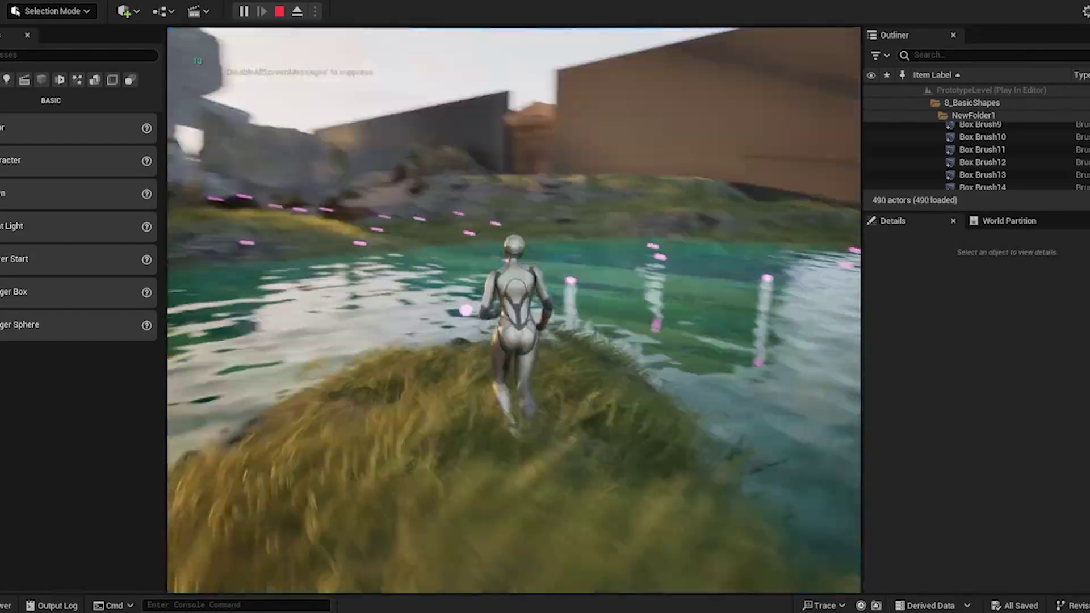
# Run the character back over the grass and along the wooded dirt path, collecting more glowing orbs near the lake
pyautogui.press('w')
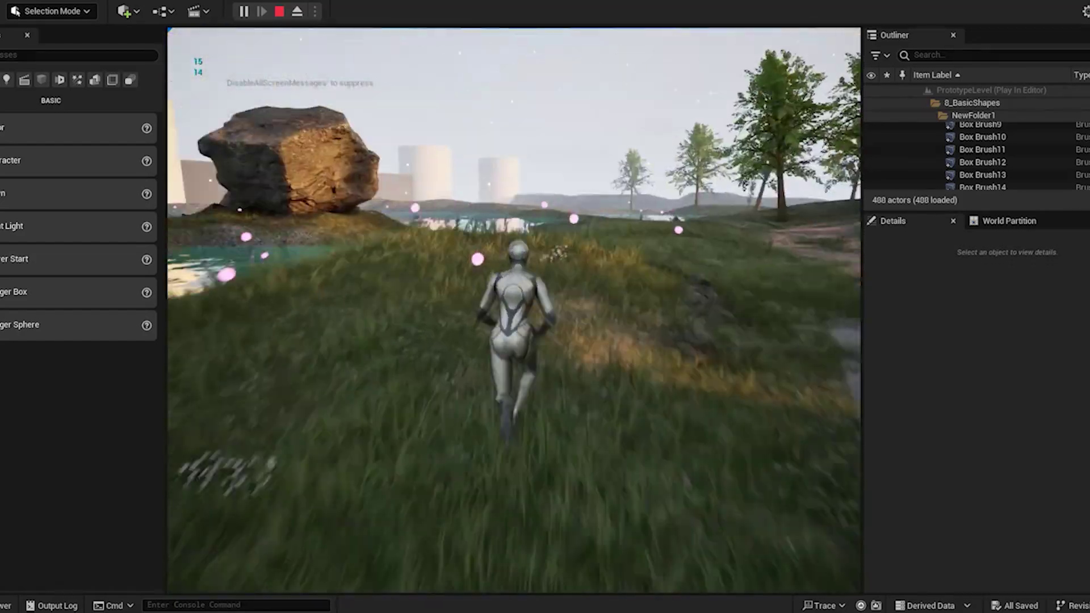
pyautogui.press('w')
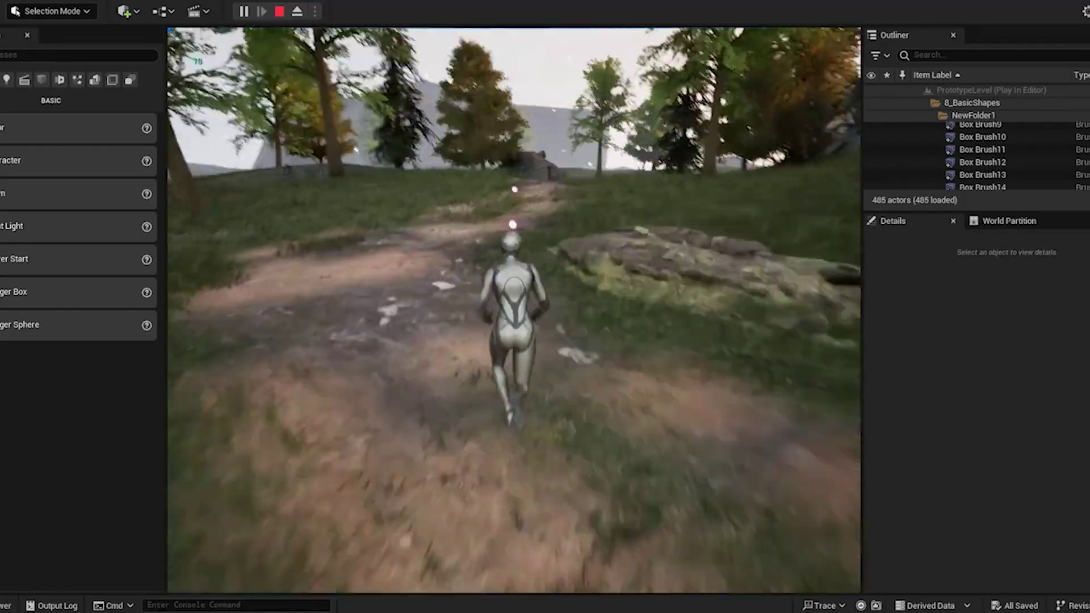
pyautogui.press('w')
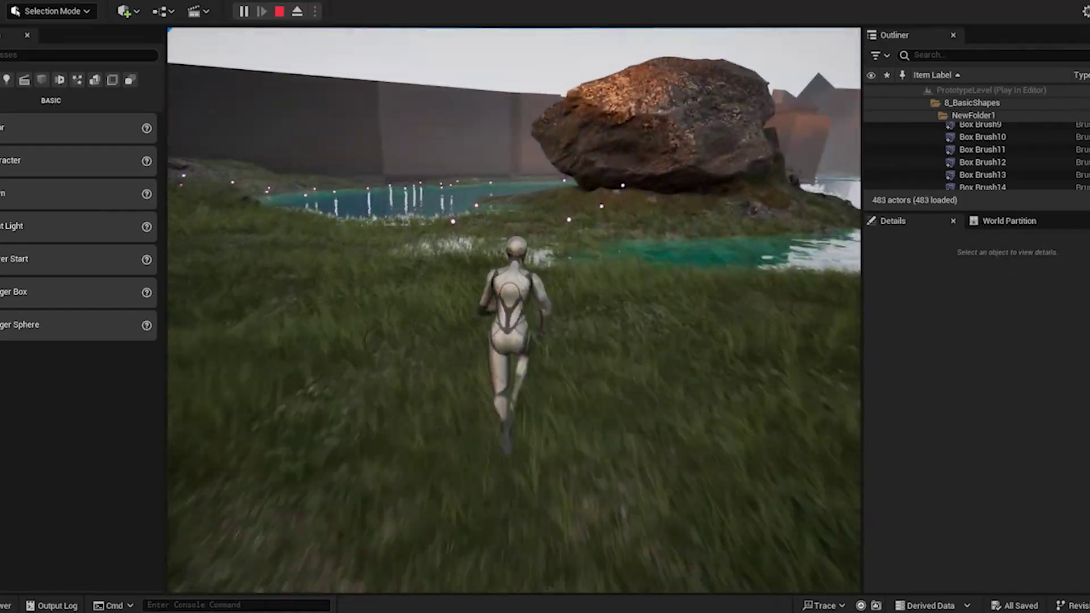
pyautogui.press('w')
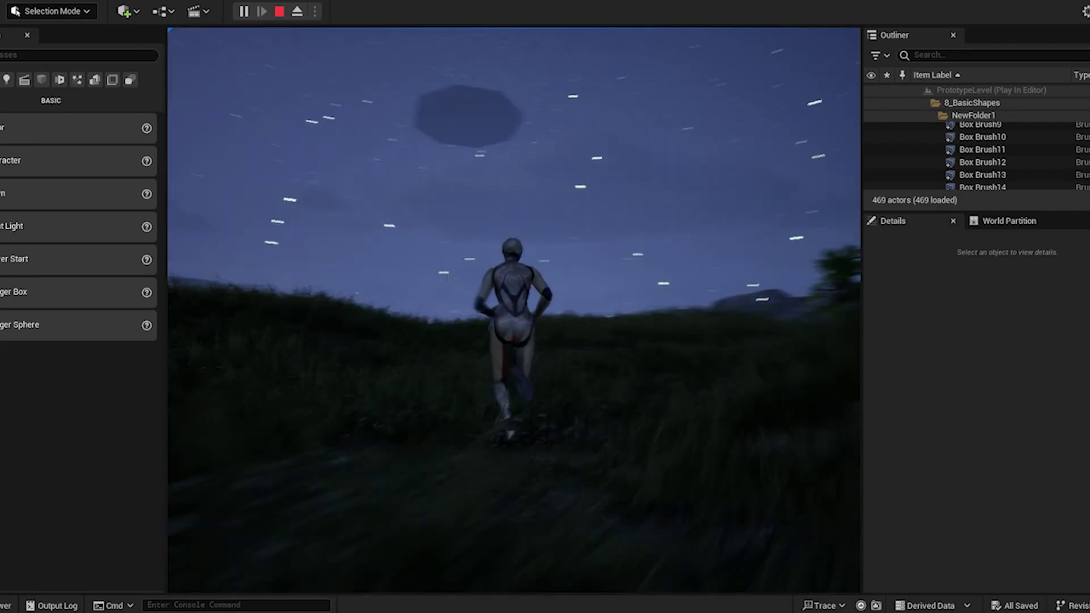
# Run the character at night over the grassy hill, through the lake's shallows and on to the branching dirt paths
pyautogui.press('w')
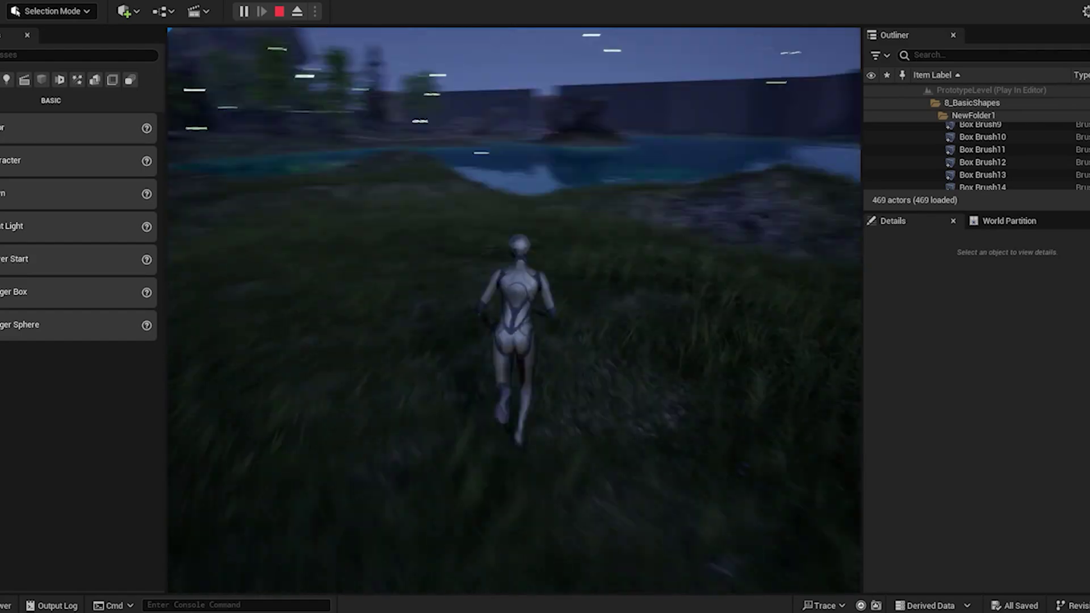
pyautogui.press('w')
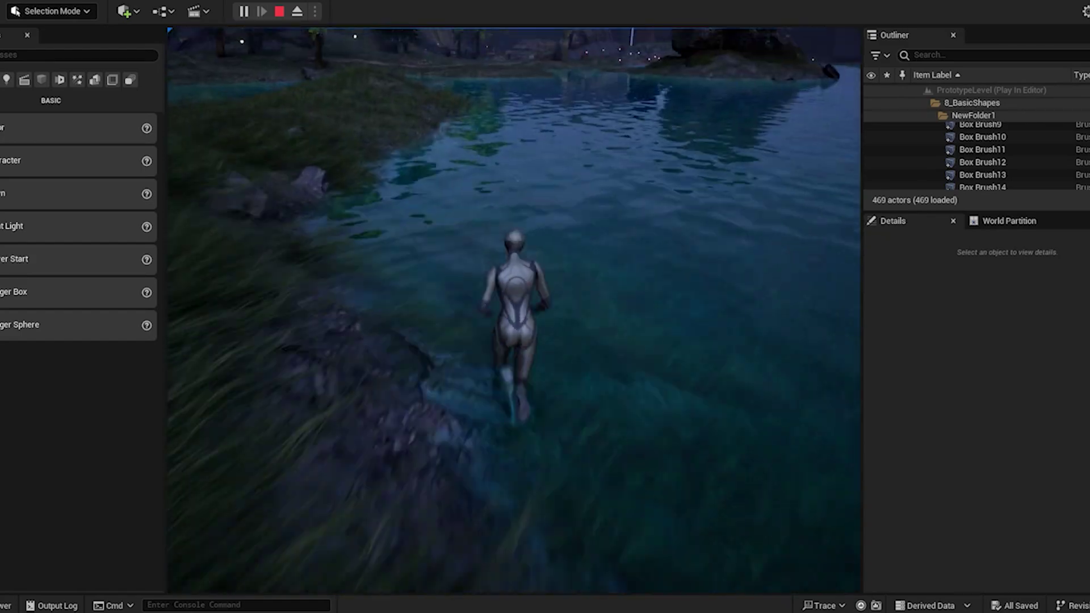
pyautogui.press('w')
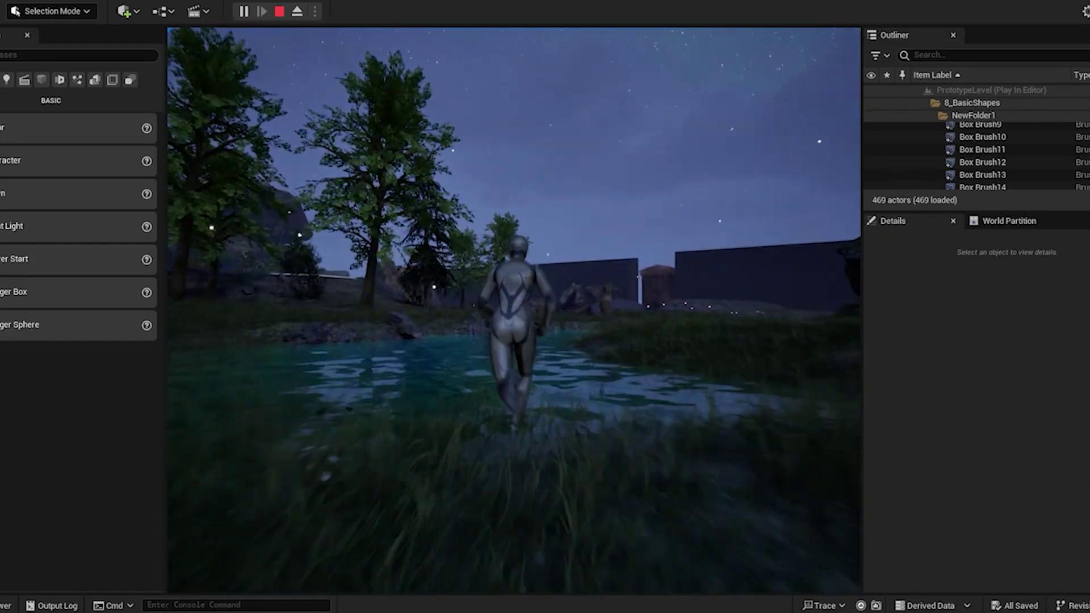
pyautogui.press('w')
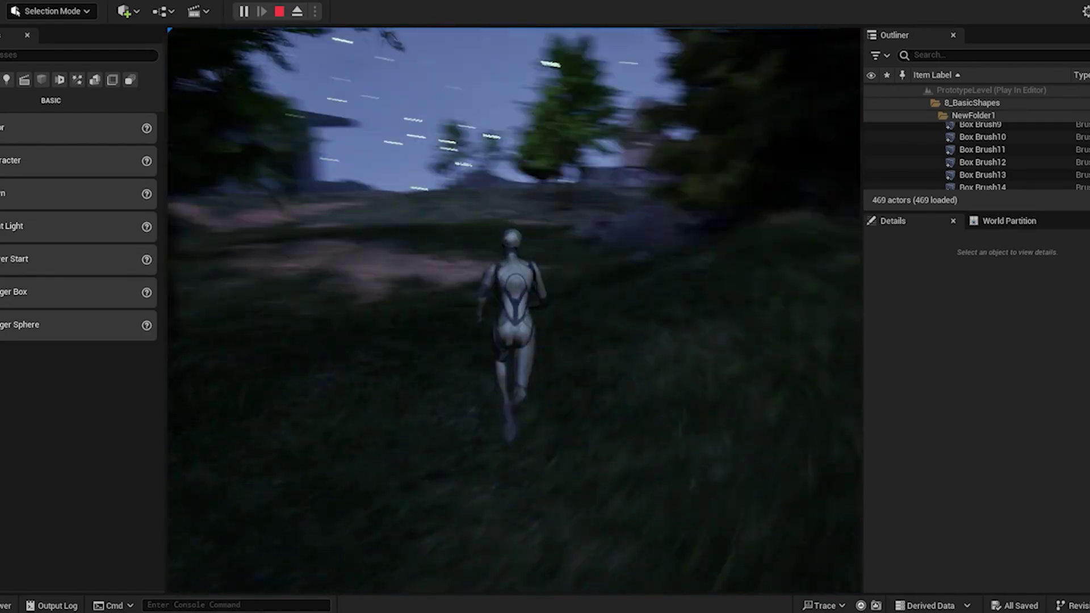
pyautogui.press('w')
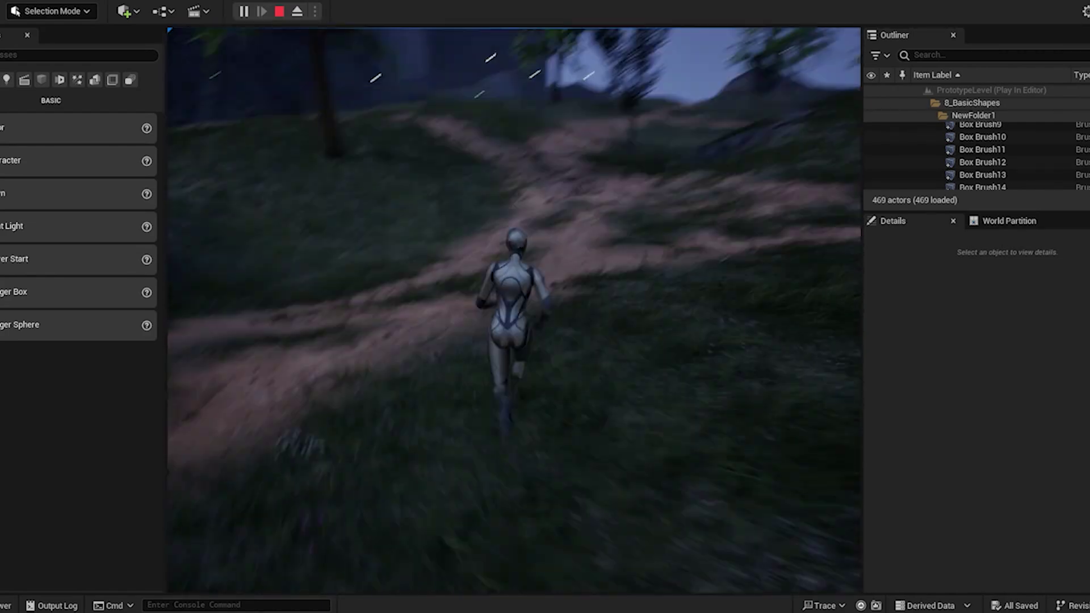
# Run the character uphill past the trees to the path below the half-timbered house and end the playtest
pyautogui.press('w')
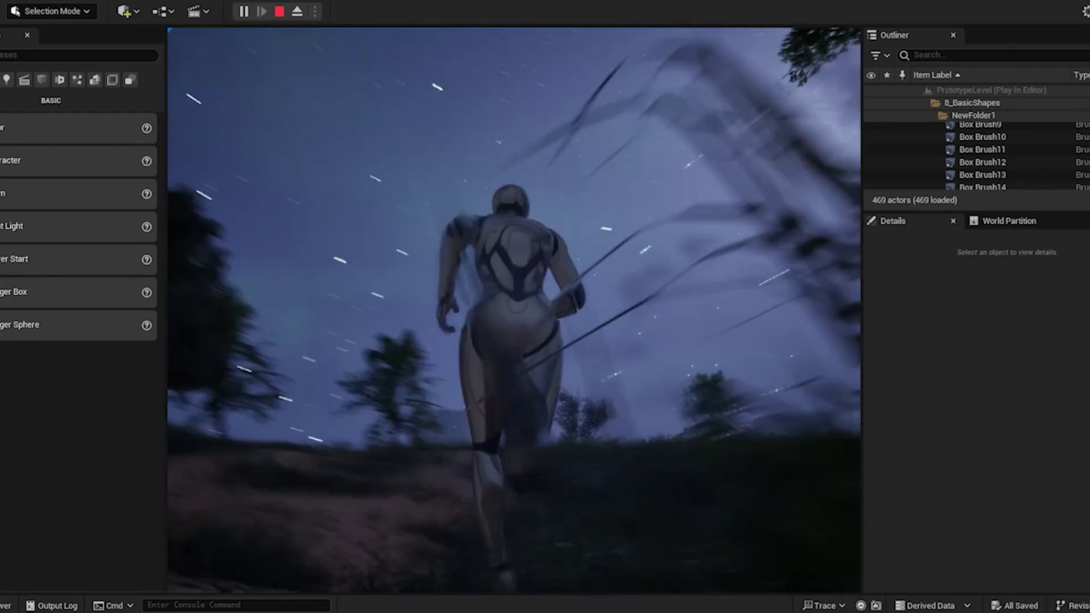
pyautogui.press('w')
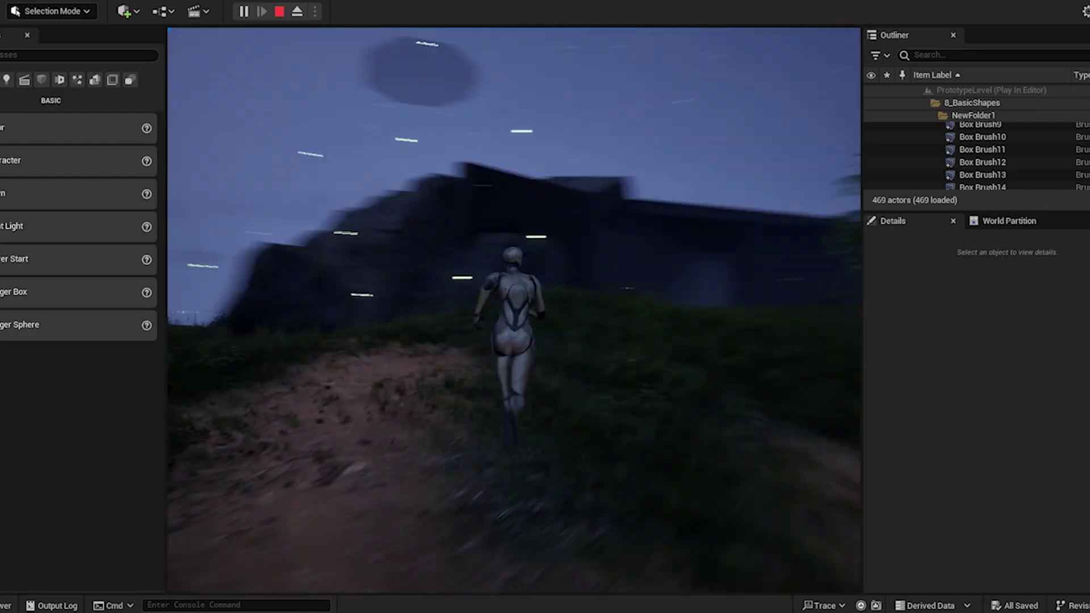
pyautogui.press('w')
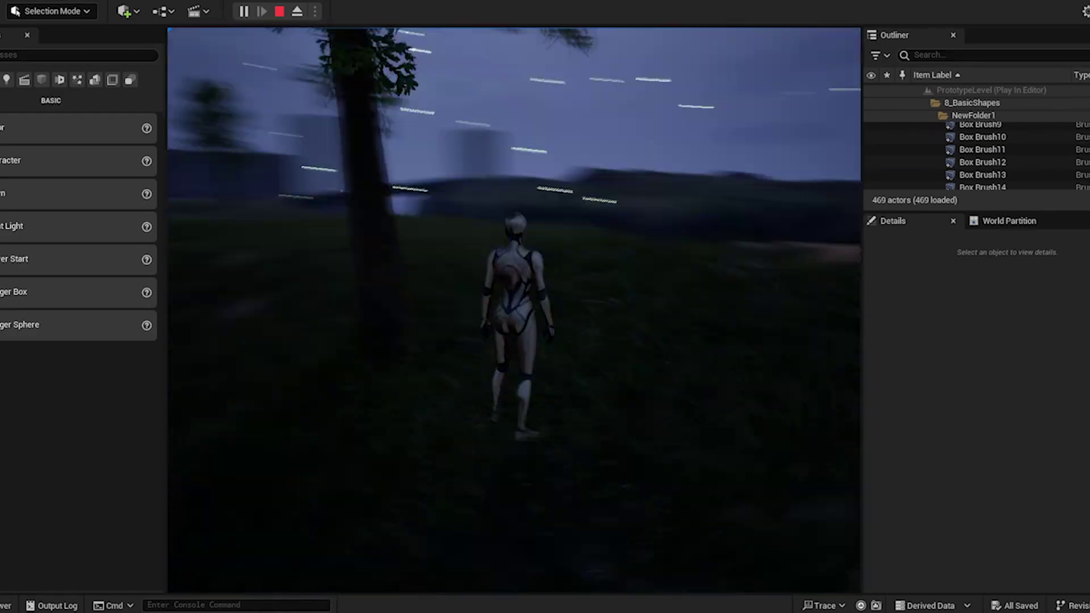
pyautogui.press('w')
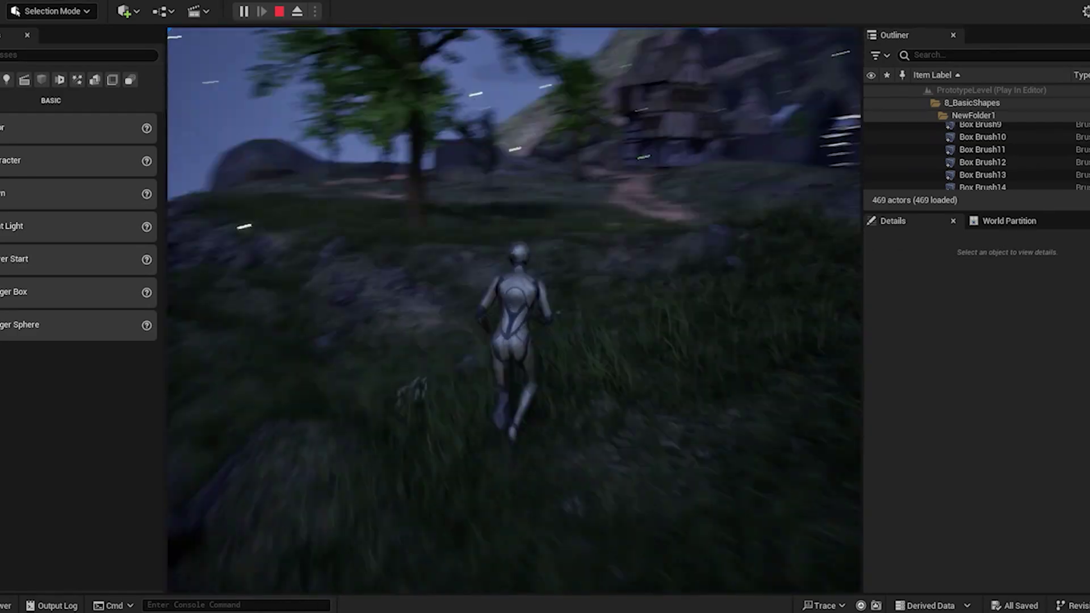
pyautogui.press('w')
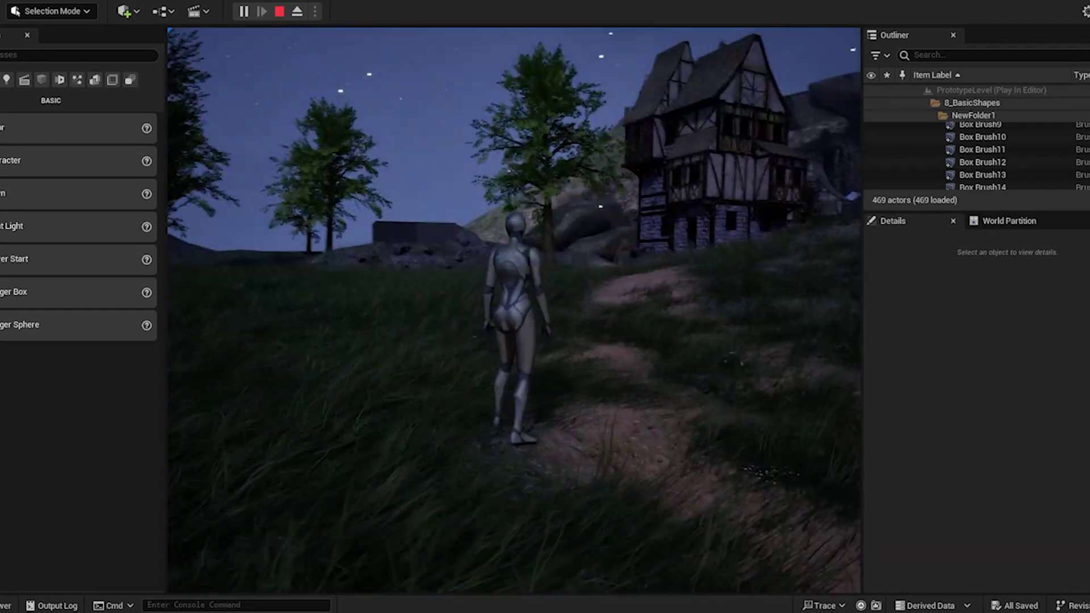
pyautogui.press('Escape')
pyautogui.click(1, 1)
pyautogui.click(34, 154)
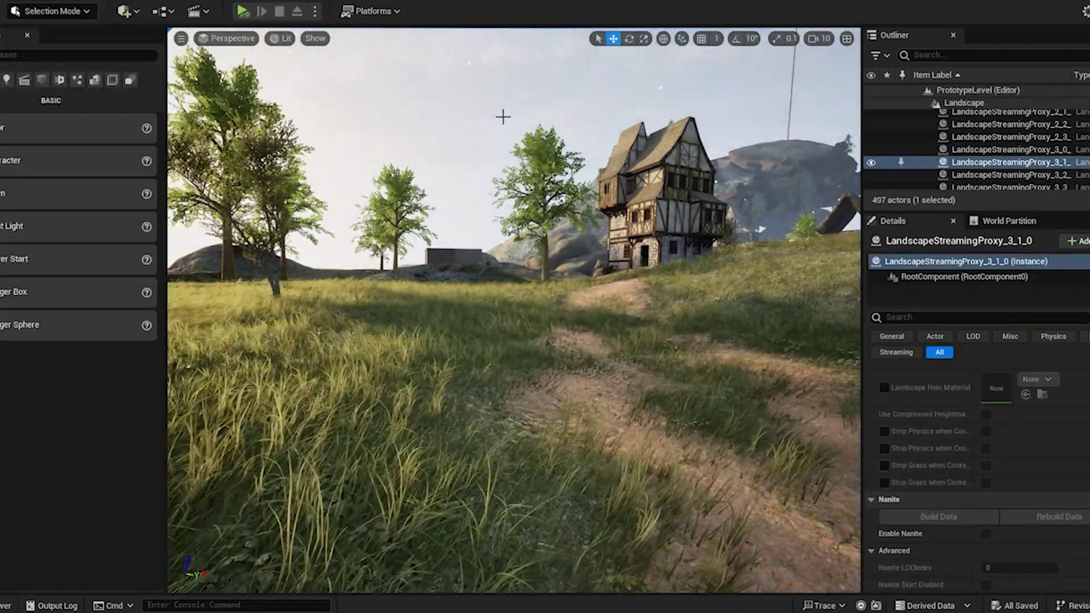
# Frame the dirt path leading up to the half-timbered house and save the view as Bookmark 5
pyautogui.moveTo(488, 183); pyautogui.dragTo(562, 187, button='right')
pyautogui.click(181, 38)
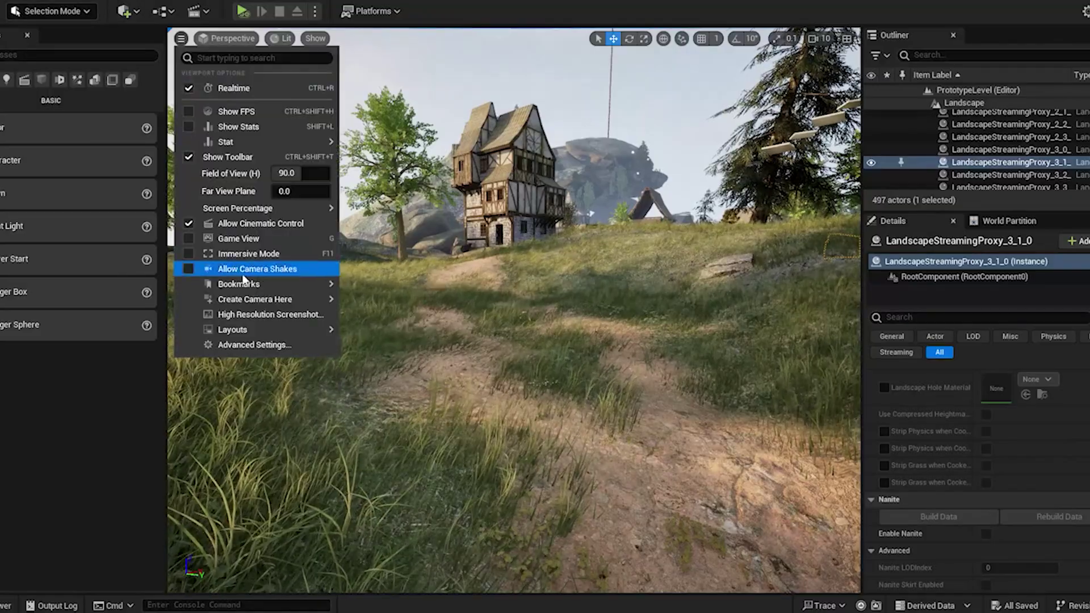
pyautogui.click(508, 427)
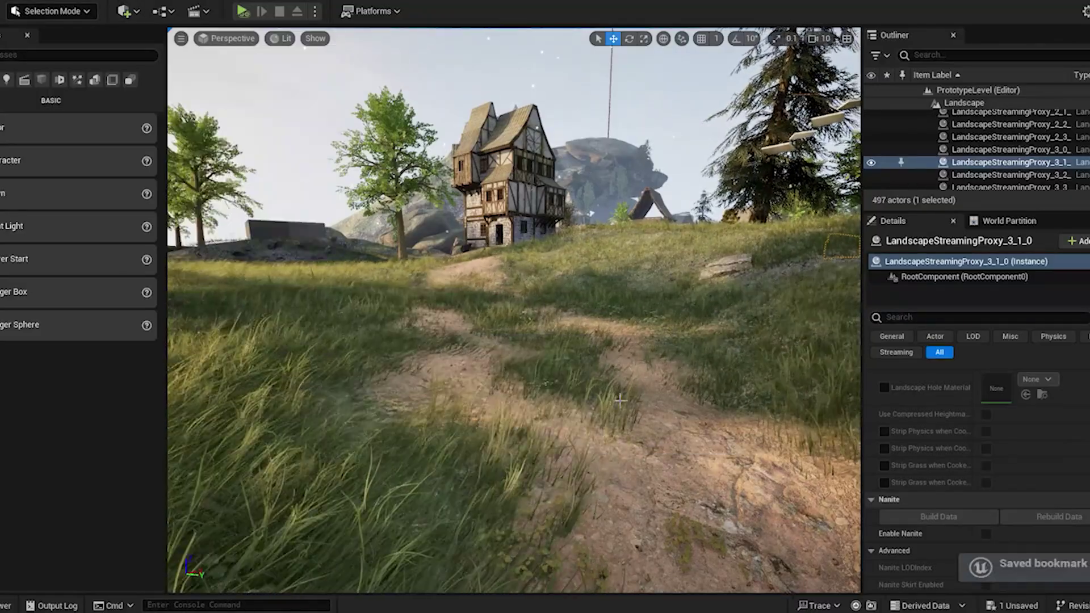
# Turn the view toward the sun over the grassy meadow and store it as Bookmark 6
pyautogui.moveTo(507, 427); pyautogui.dragTo(239, 418, button='right')
pyautogui.click(181, 38)
pyautogui.moveTo(311, 300)
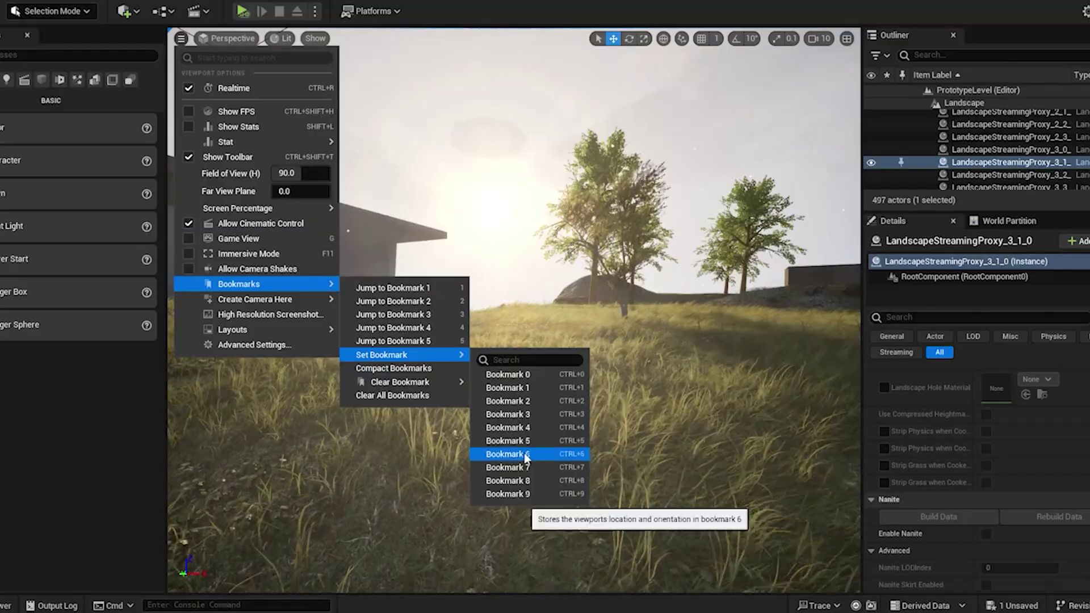
pyautogui.click(525, 455)
# Look over the village paths, the half-timbered house and the large boulder on the grassy lake shore
pyautogui.moveTo(525, 455); pyautogui.dragTo(729, 457, button='right')
pyautogui.press('w')
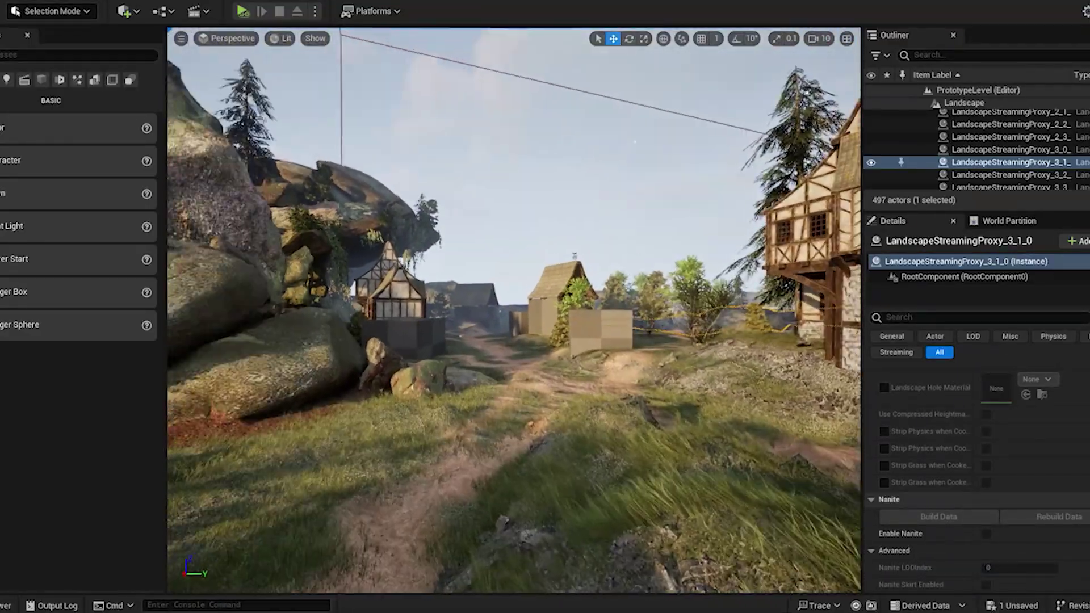
pyautogui.press('s')
pyautogui.moveTo(610, 502)
pyautogui.mouseDown(button='right')
pyautogui.moveTo(704, 499)
pyautogui.moveTo(579, 502)
pyautogui.moveTo(610, 503)
pyautogui.mouseUp(button='right')
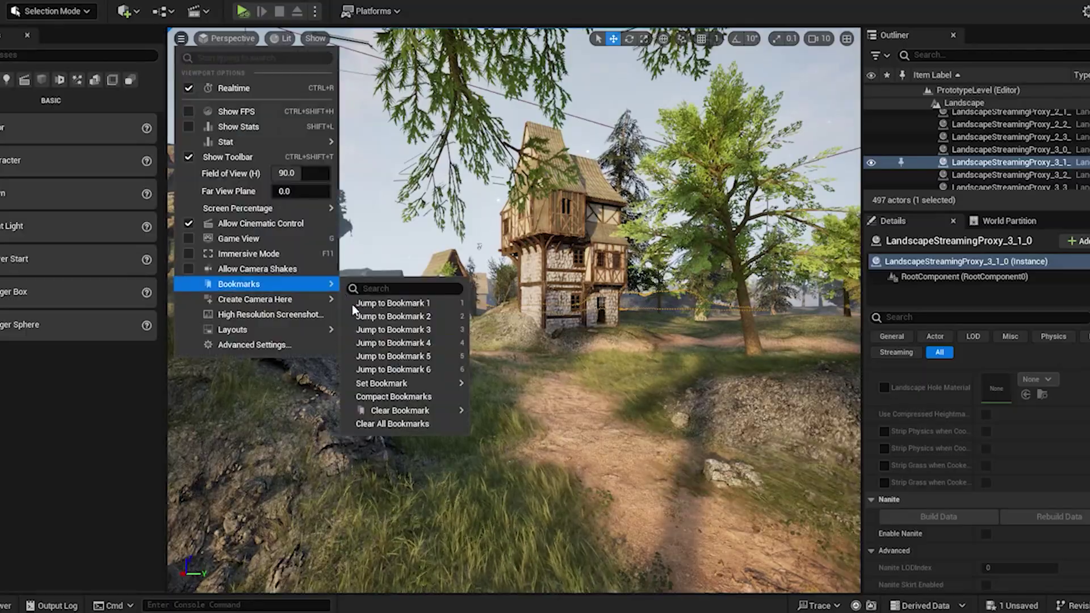
pyautogui.click(523, 444)
pyautogui.moveTo(523, 445); pyautogui.dragTo(624, 455, button='right')
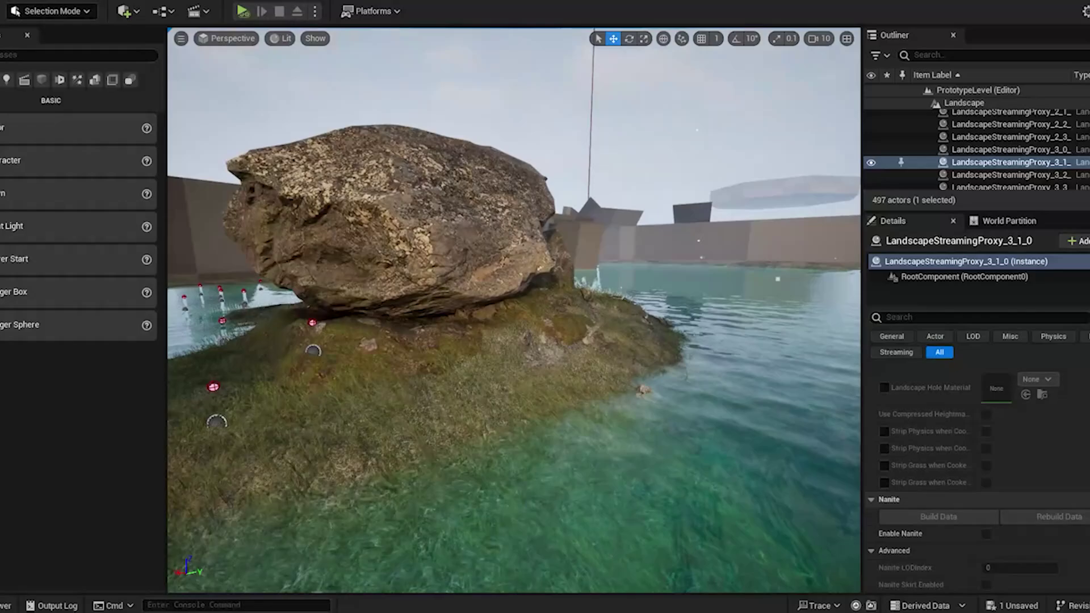
# Select five rocks among the sample assets on the checkered ground and duplicate them toward the lake
pyautogui.moveTo(664, 397); pyautogui.dragTo(465, 462, button='right')
pyautogui.press('w')
pyautogui.click(483, 235)
pyautogui.keyDown('ctrl'); pyautogui.click(673, 217); pyautogui.keyUp('ctrl')
pyautogui.keyDown('ctrl'); pyautogui.click(722, 200); pyautogui.keyUp('ctrl')
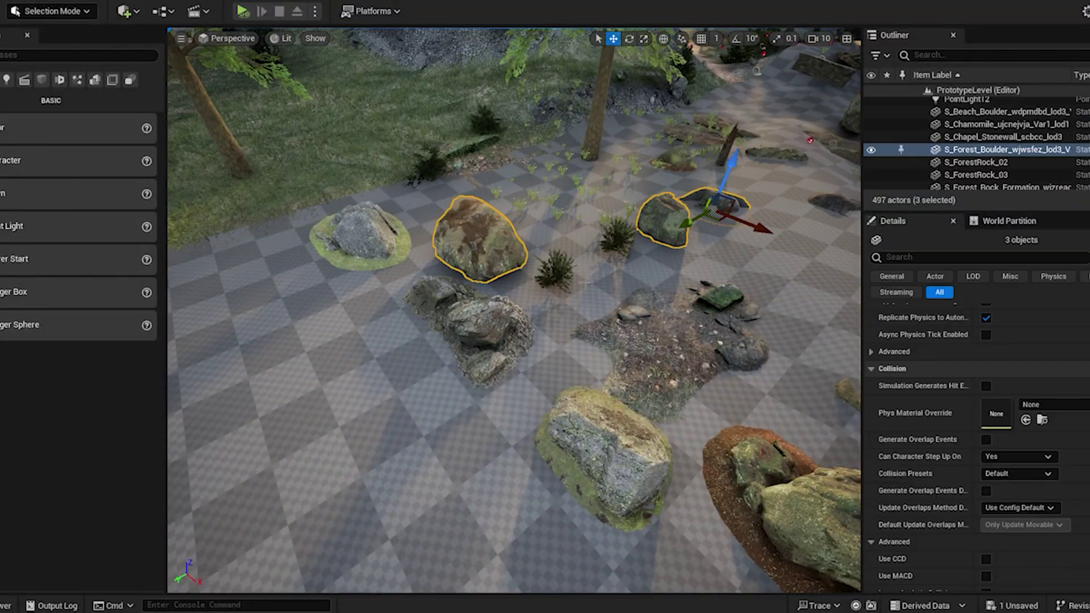
pyautogui.moveTo(722, 200); pyautogui.dragTo(812, 190, button='right')
pyautogui.keyDown('ctrl'); pyautogui.click(650, 169); pyautogui.keyUp('ctrl')
pyautogui.keyDown('ctrl'); pyautogui.click(450, 147); pyautogui.keyUp('ctrl')
pyautogui.moveTo(449, 148); pyautogui.dragTo(289, 142, button='right')
pyautogui.press('s')
pyautogui.keyDown('alt'); pyautogui.moveTo(693, 270); pyautogui.dragTo(647, 272); pyautogui.keyUp('alt')
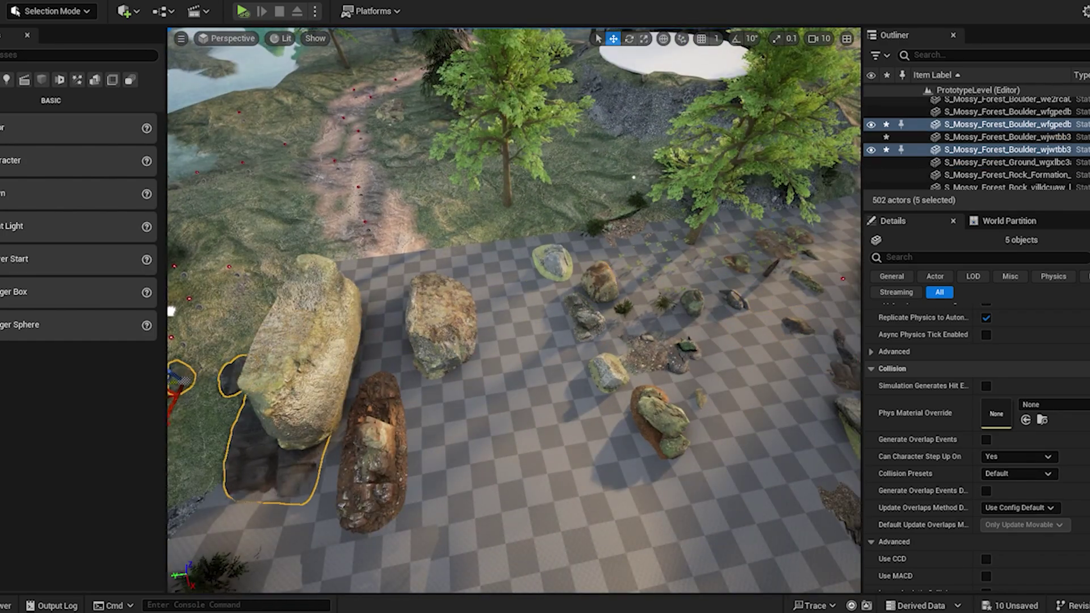
# Move the five rock copies across the terrain to the lake near the large boulder
pyautogui.moveTo(172, 311); pyautogui.dragTo(113, 278, button='right')
pyautogui.moveTo(328, 313); pyautogui.dragTo(289, 244)
pyautogui.moveTo(260, 302); pyautogui.dragTo(355, 138)
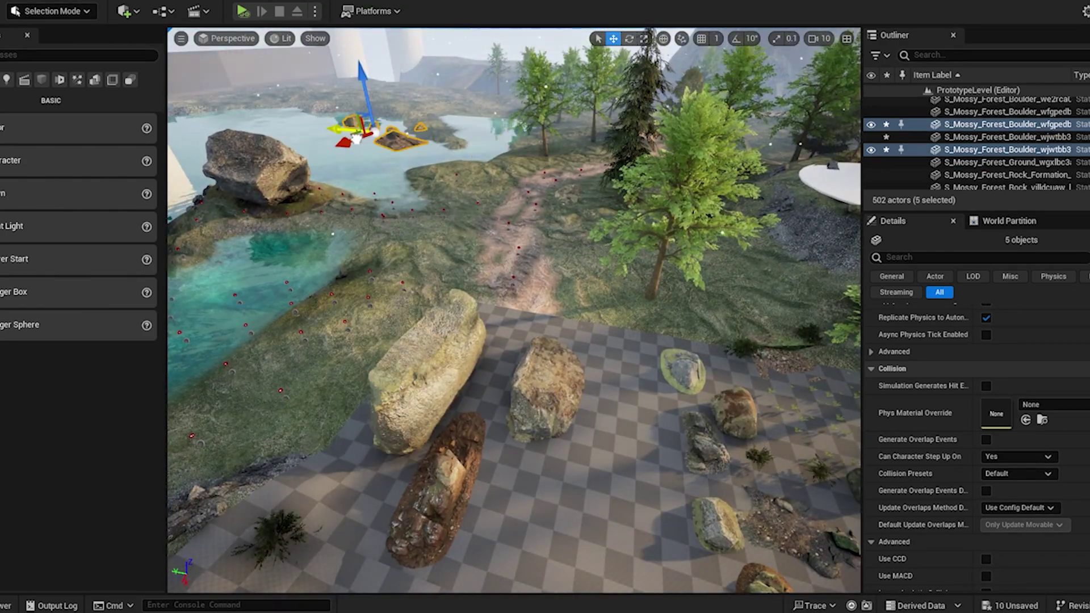
# Sink the rock formation in the shallows and set two smaller boulders at the shoreline and in the water beside it
pyautogui.moveTo(431, 389); pyautogui.dragTo(392, 403, button='right')
pyautogui.press('w')
pyautogui.press('a')
pyautogui.click(483, 290)
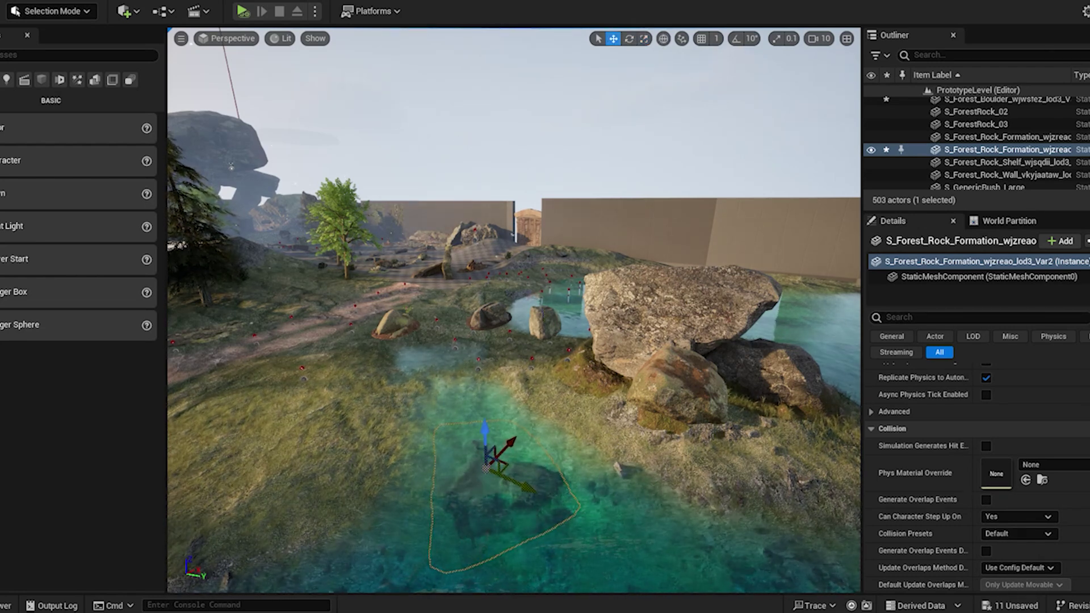
pyautogui.click(587, 484)
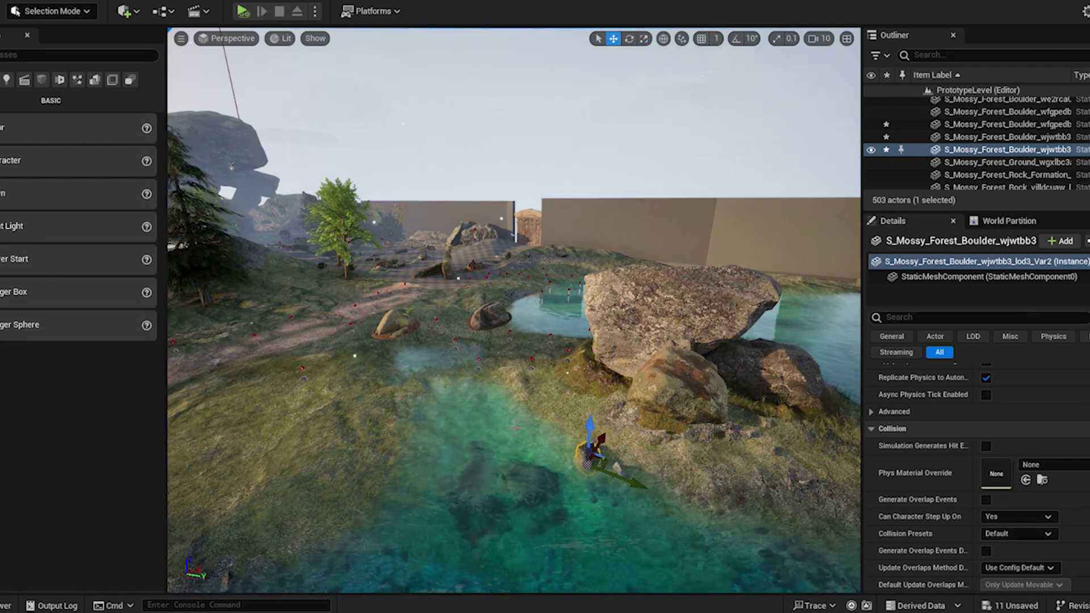
pyautogui.click(488, 319)
# Reposition the remaining mossy boulder and shift the small boulder from the grass to the water's edge
pyautogui.click(402, 335)
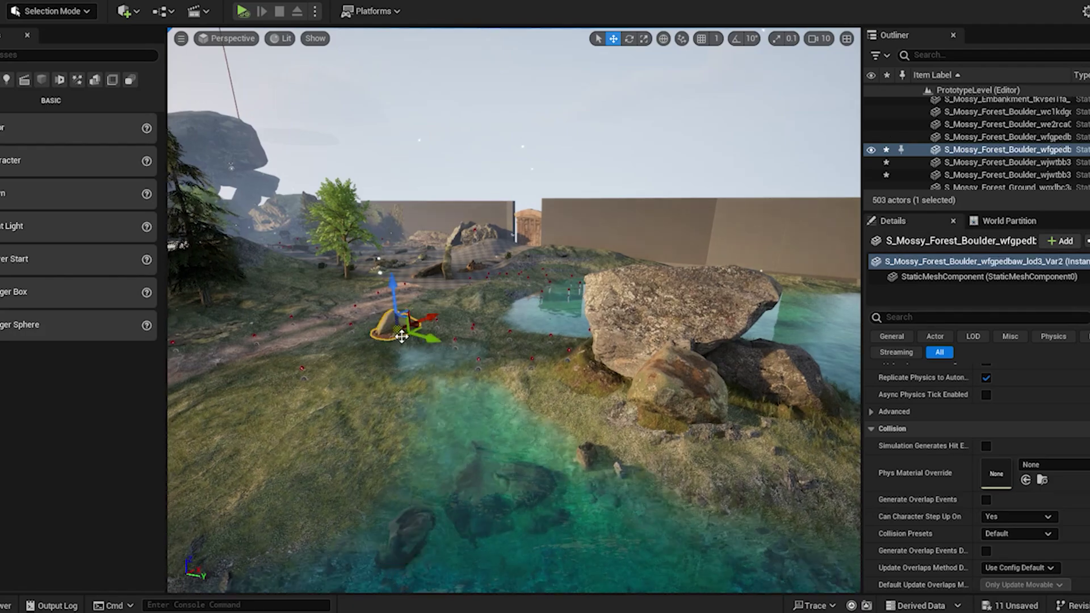
pyautogui.moveTo(353, 422); pyautogui.dragTo(355, 467, button='right')
pyautogui.click(503, 281)
pyautogui.moveTo(607, 379); pyautogui.dragTo(539, 432, button='right')
pyautogui.click(542, 369)
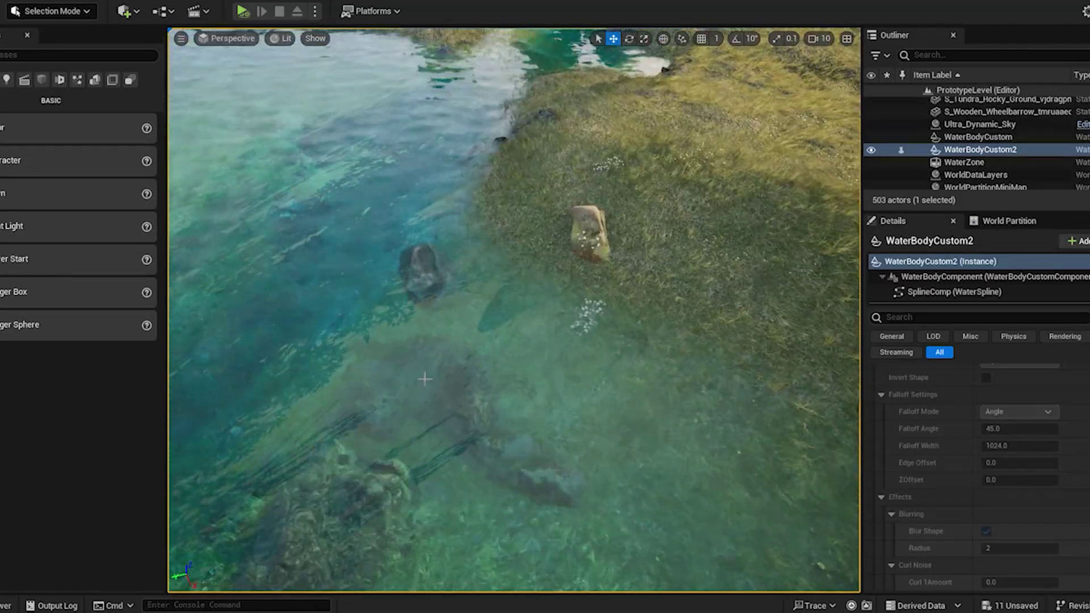
pyautogui.click(589, 232)
pyautogui.moveTo(584, 236); pyautogui.dragTo(472, 288)
# Duplicate the large reddish mossy rock and place the copy on the grassy shore beside the big boulders
pyautogui.moveTo(472, 288); pyautogui.dragTo(574, 443, button='right')
pyautogui.click(511, 463)
pyautogui.keyDown('alt'); pyautogui.moveTo(499, 470); pyautogui.dragTo(794, 296); pyautogui.keyUp('alt')
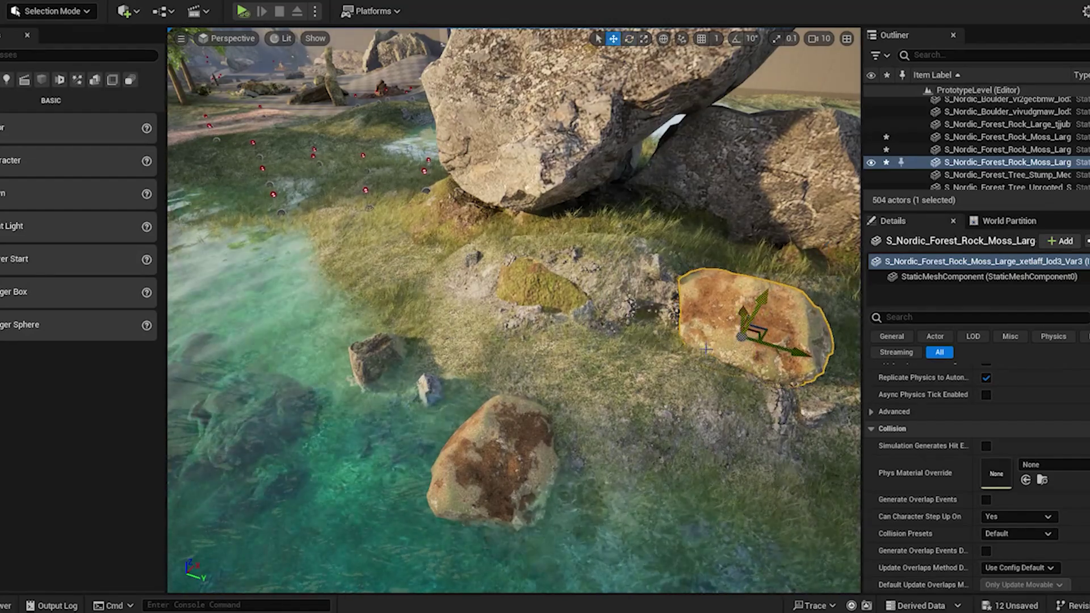
pyautogui.moveTo(706, 349); pyautogui.dragTo(817, 340, button='right')
pyautogui.moveTo(533, 305); pyautogui.dragTo(568, 263)
pyautogui.moveTo(568, 263); pyautogui.dragTo(397, 318, button='right')
# Duplicate the small mossy boulder twice along the waterline below the reddish rocks and rotate the second copy
pyautogui.click(388, 336)
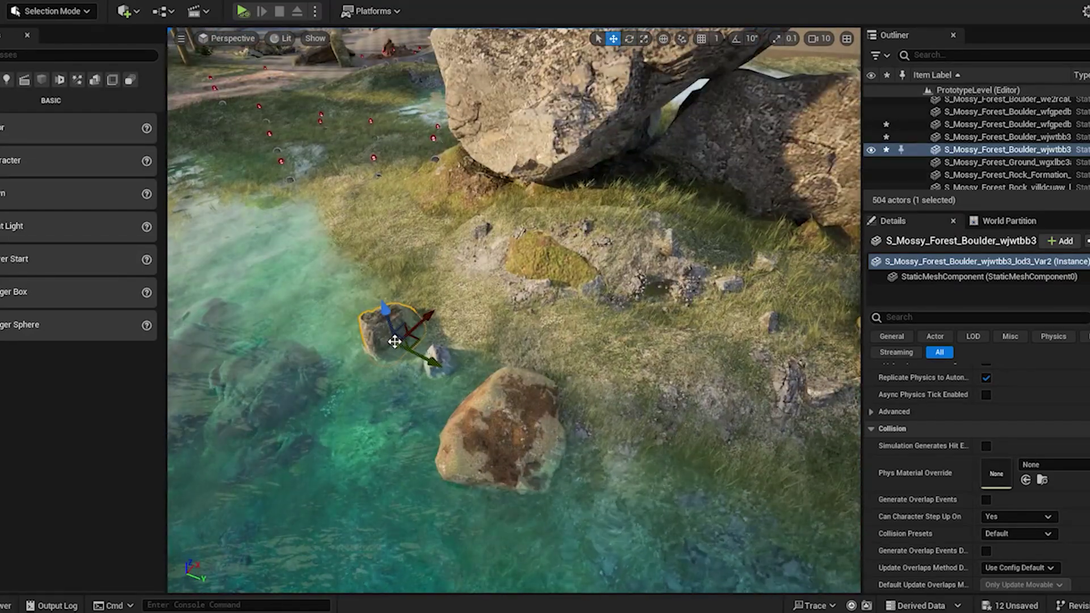
pyautogui.keyDown('alt'); pyautogui.moveTo(395, 342); pyautogui.dragTo(621, 446); pyautogui.keyUp('alt')
pyautogui.moveTo(590, 415); pyautogui.dragTo(485, 445, button='right')
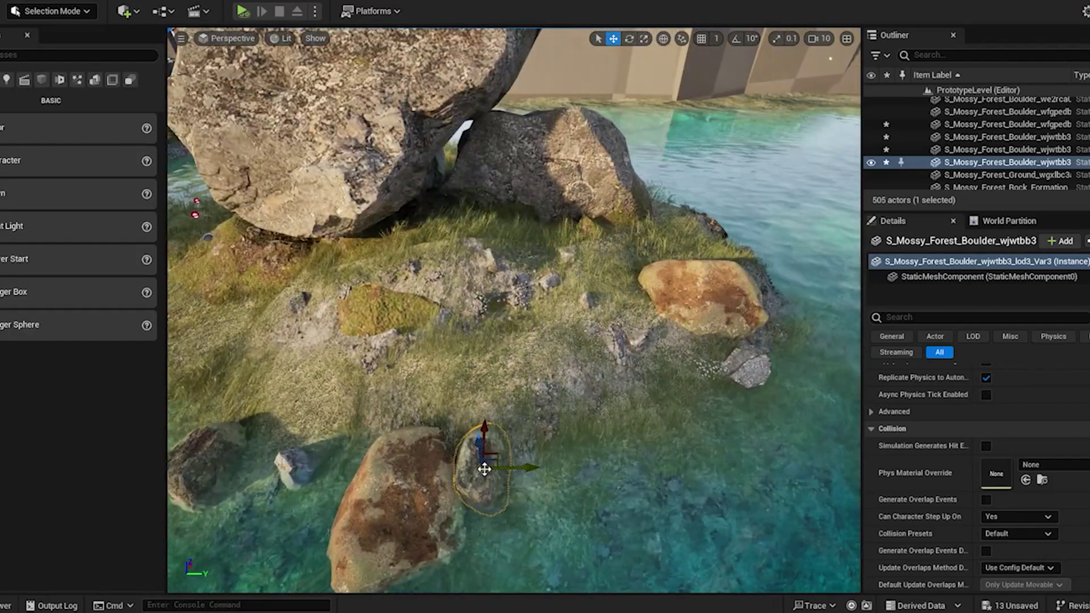
pyautogui.keyDown('alt'); pyautogui.moveTo(485, 445); pyautogui.dragTo(761, 410); pyautogui.keyUp('alt')
pyautogui.click(628, 40)
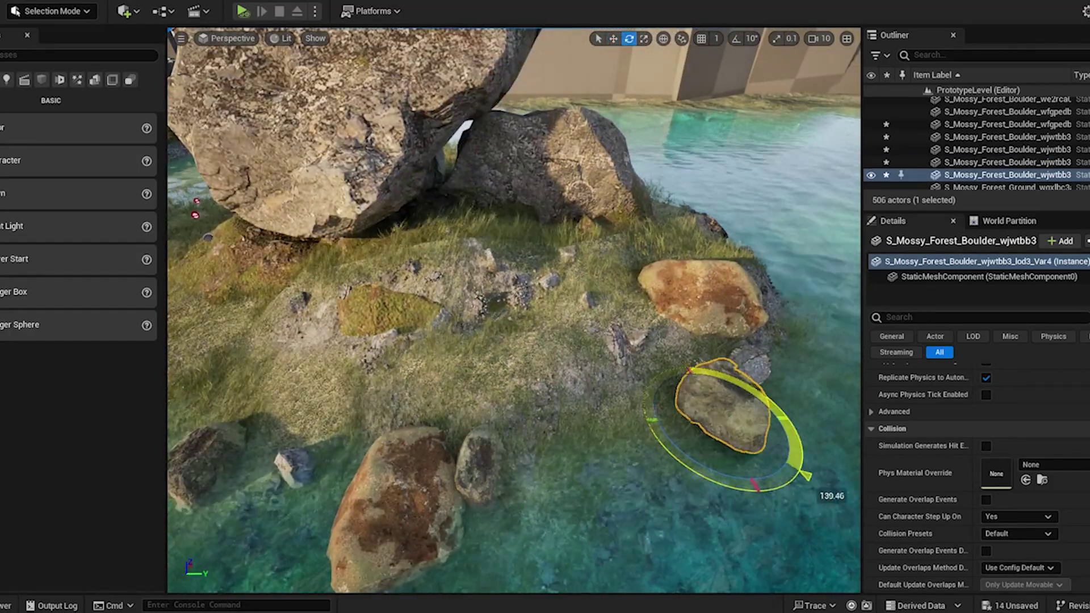
# Duplicate the small Nordic beach rock from the checkered asset area and move the copy toward the lake
pyautogui.moveTo(735, 391); pyautogui.dragTo(735, 391, button='right')
pyautogui.moveTo(716, 476); pyautogui.dragTo(716, 476, button='right')
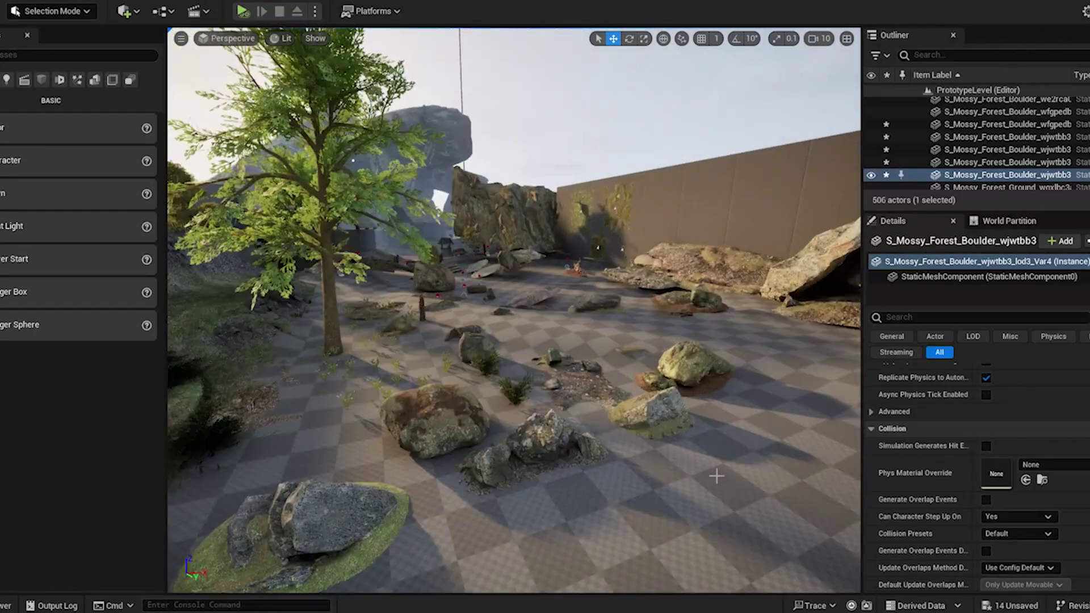
pyautogui.moveTo(782, 311); pyautogui.dragTo(782, 311, button='right')
pyautogui.click(782, 311)
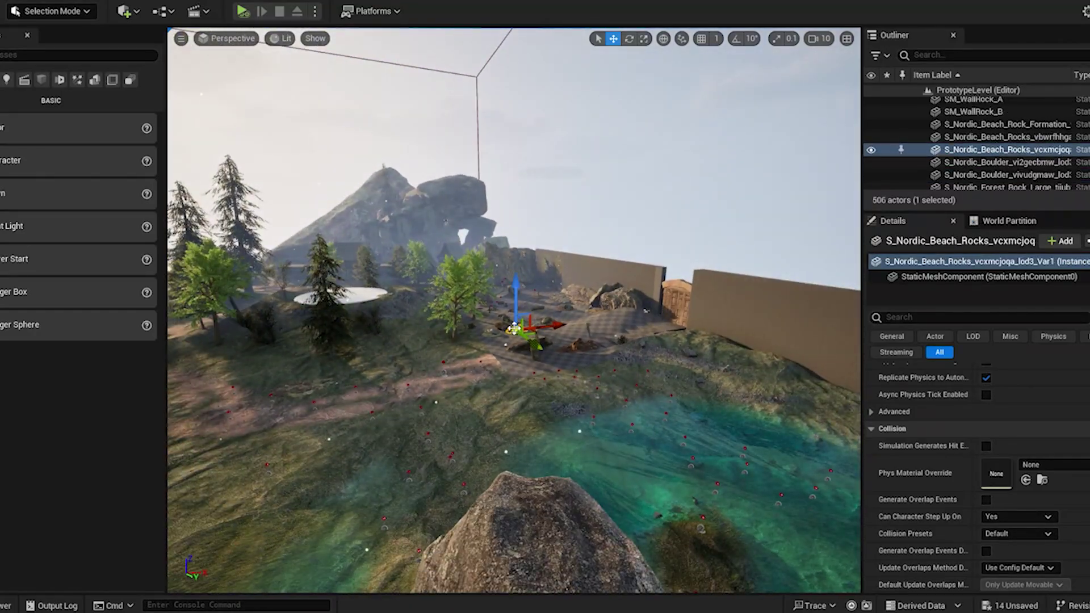
pyautogui.keyDown('alt'); pyautogui.moveTo(514, 328); pyautogui.dragTo(472, 406); pyautogui.keyUp('alt')
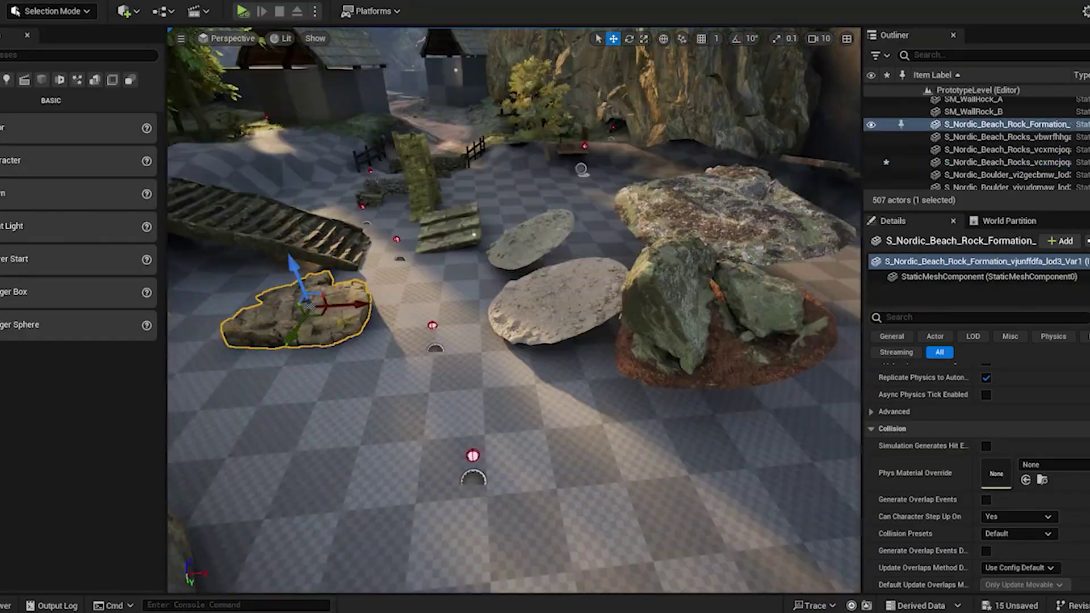
# Position the copied Nordic beach rock formation in the shallow water beside the grassy islet
pyautogui.scroll(-5, 483, 433)
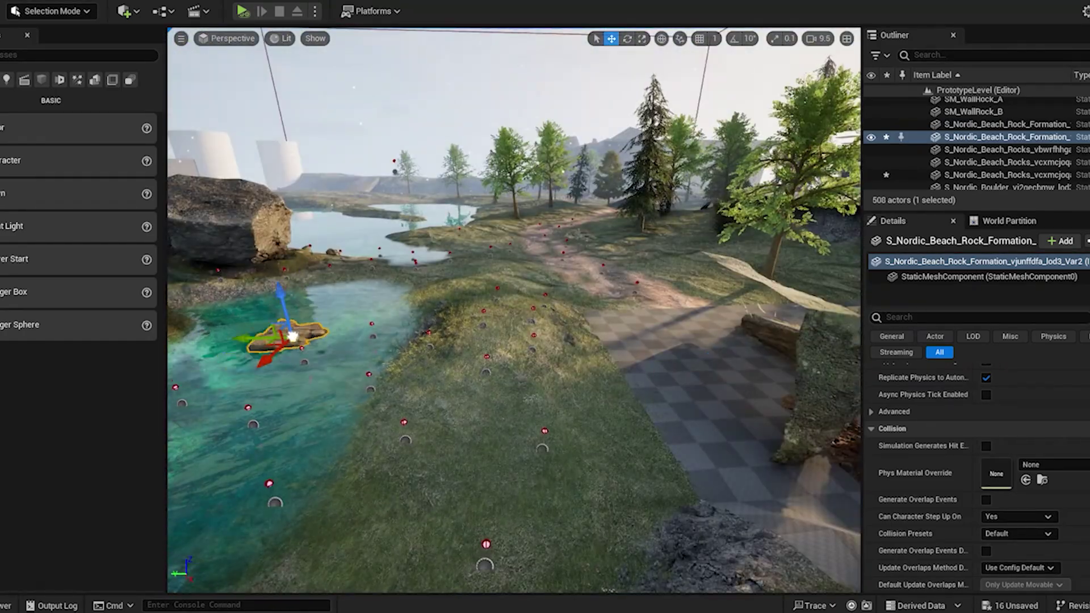
pyautogui.moveTo(292, 336); pyautogui.dragTo(292, 380, button='right')
pyautogui.moveTo(628, 56); pyautogui.dragTo(628, 79, button='right')
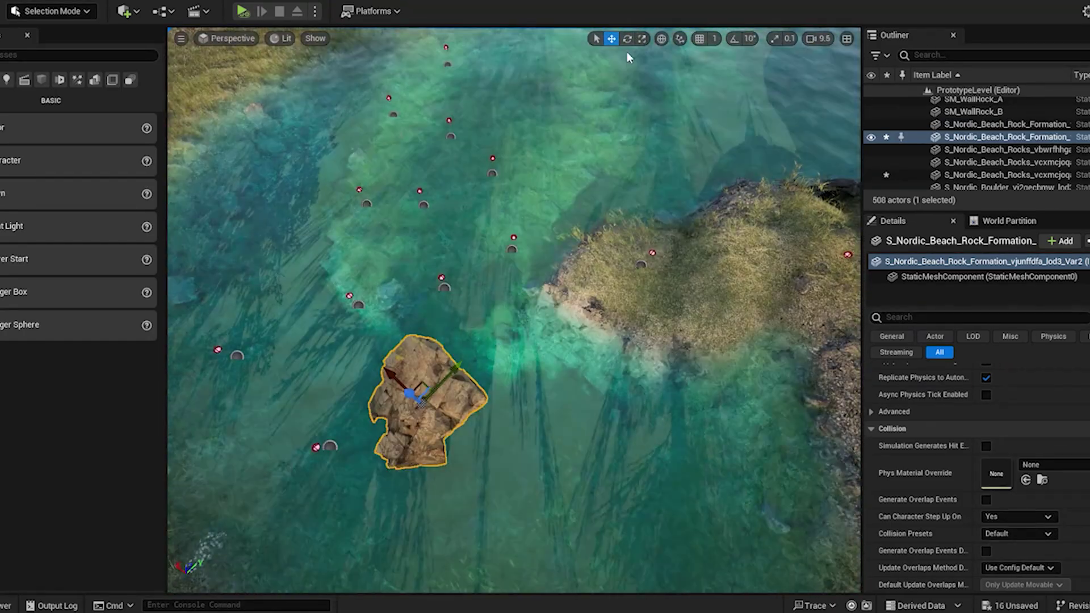
pyautogui.scroll(3, 421, 403)
pyautogui.click(612, 38)
pyautogui.moveTo(490, 239); pyautogui.dragTo(490, 273, button='right')
pyautogui.moveTo(490, 273); pyautogui.dragTo(482, 277)
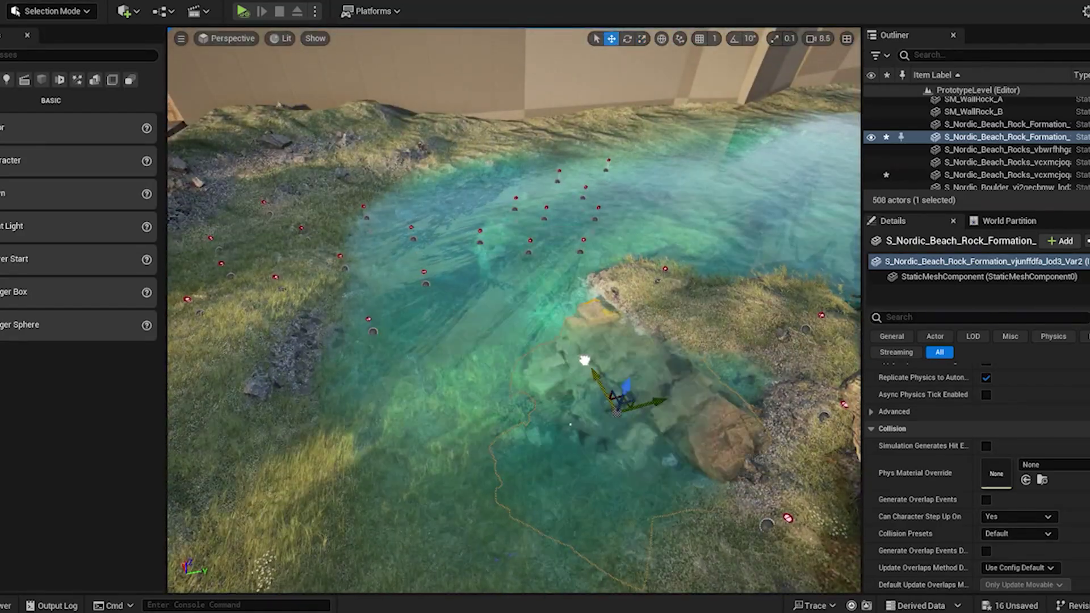
# Duplicate the beach rock formation, then rotate and lower the copy into the water along the grassy shore
pyautogui.keyDown('alt'); pyautogui.moveTo(584, 447); pyautogui.dragTo(645, 9); pyautogui.keyUp('alt')
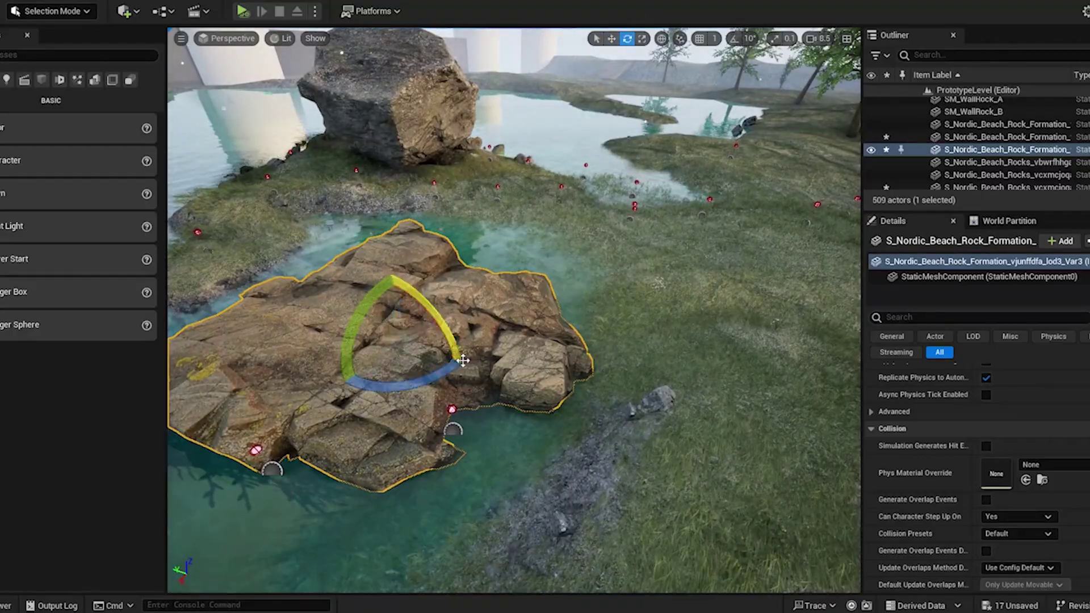
pyautogui.moveTo(463, 360); pyautogui.dragTo(432, 369)
pyautogui.click(613, 40)
pyautogui.moveTo(398, 301); pyautogui.dragTo(404, 341)
pyautogui.moveTo(404, 340); pyautogui.dragTo(642, 352, button='right')
pyautogui.moveTo(703, 387); pyautogui.dragTo(690, 369)
# Place another copy of the beach rock formation underwater, farther along the shallow channel
pyautogui.moveTo(689, 368); pyautogui.dragTo(511, 340, button='right')
pyautogui.moveTo(727, 445); pyautogui.dragTo(704, 426, button='right')
pyautogui.keyDown('alt'); pyautogui.moveTo(609, 257); pyautogui.dragTo(513, 454); pyautogui.keyUp('alt')
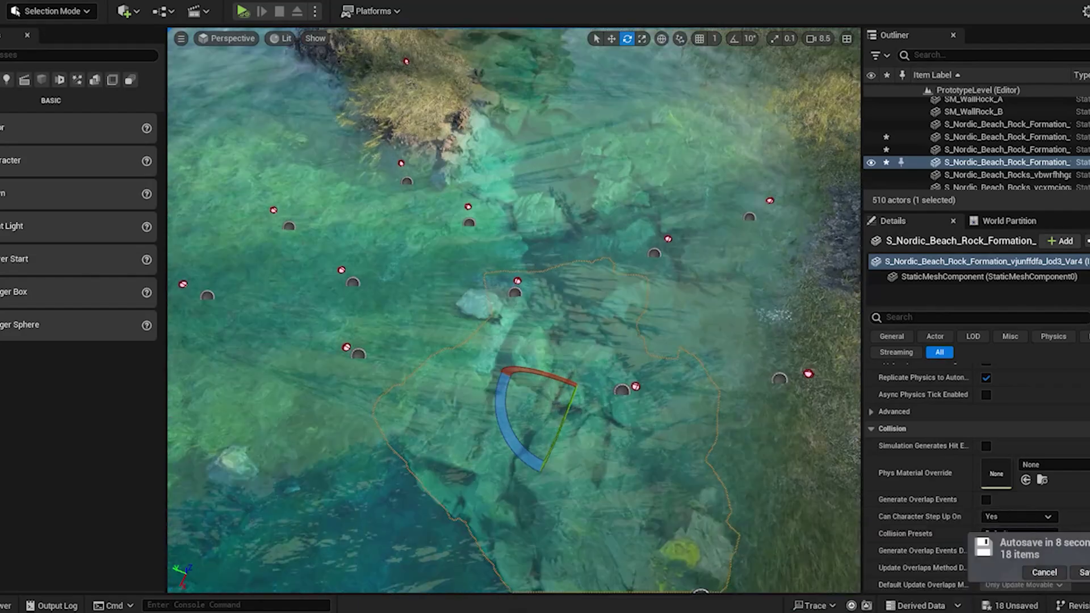
pyautogui.click(24, 150)
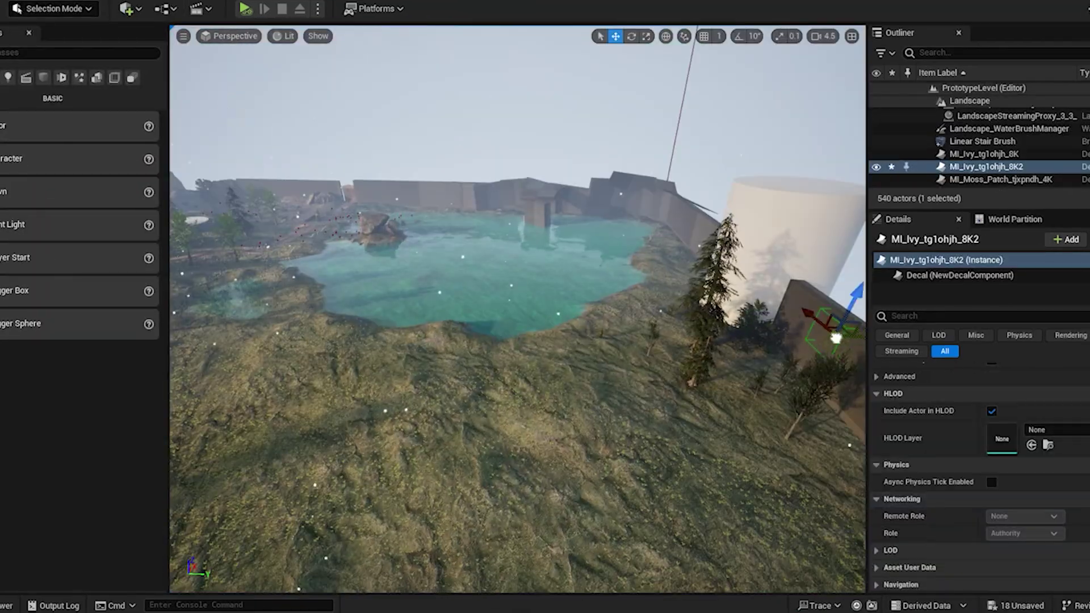
# Try to fit the copied ivy decal onto the plain brown wall by rotating and scaling it
pyautogui.moveTo(518, 309); pyautogui.dragTo(670, 340, button='right')
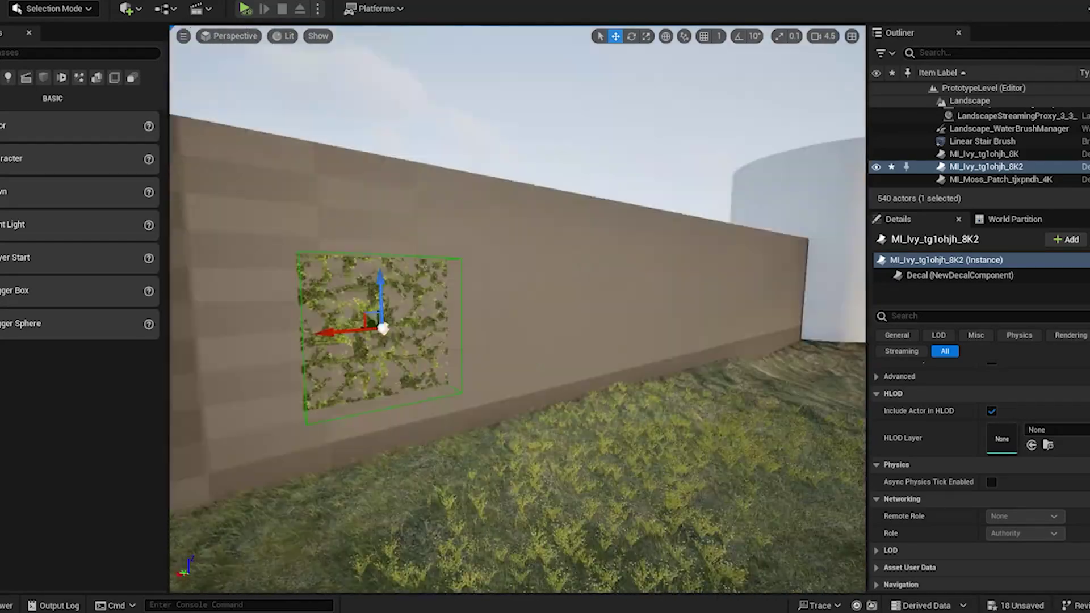
pyautogui.moveTo(517, 309); pyautogui.dragTo(459, 290, button='right')
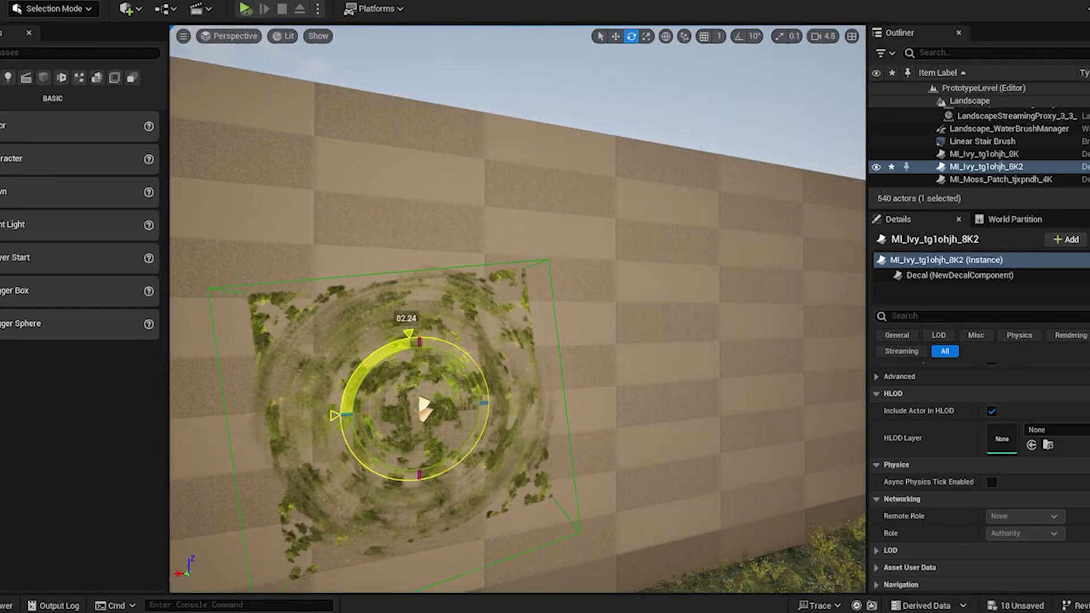
pyautogui.scroll(5, 1086, 404)
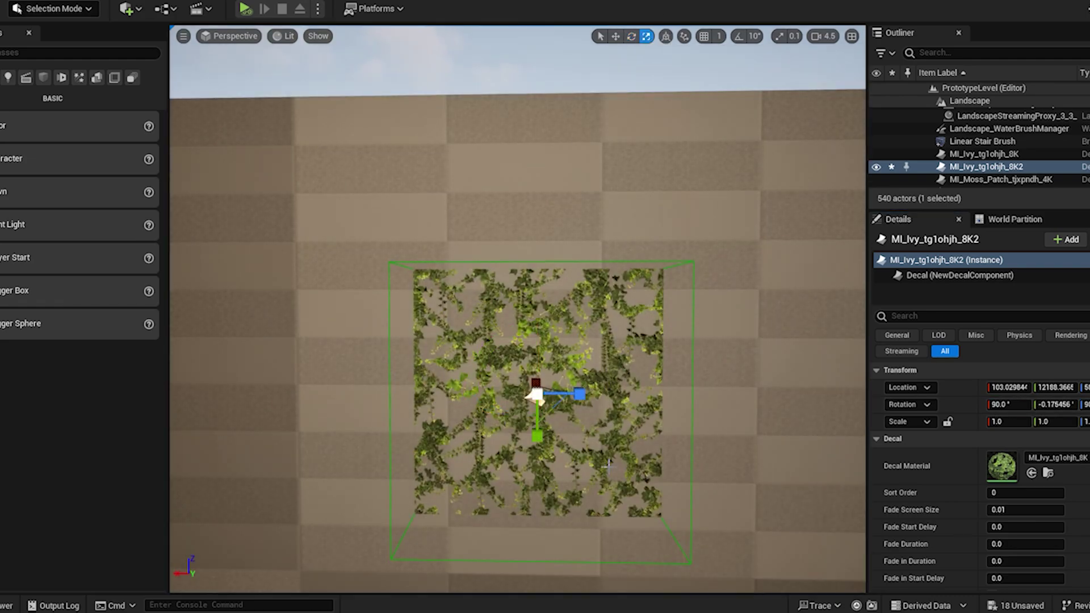
pyautogui.scroll(-2, 608, 467)
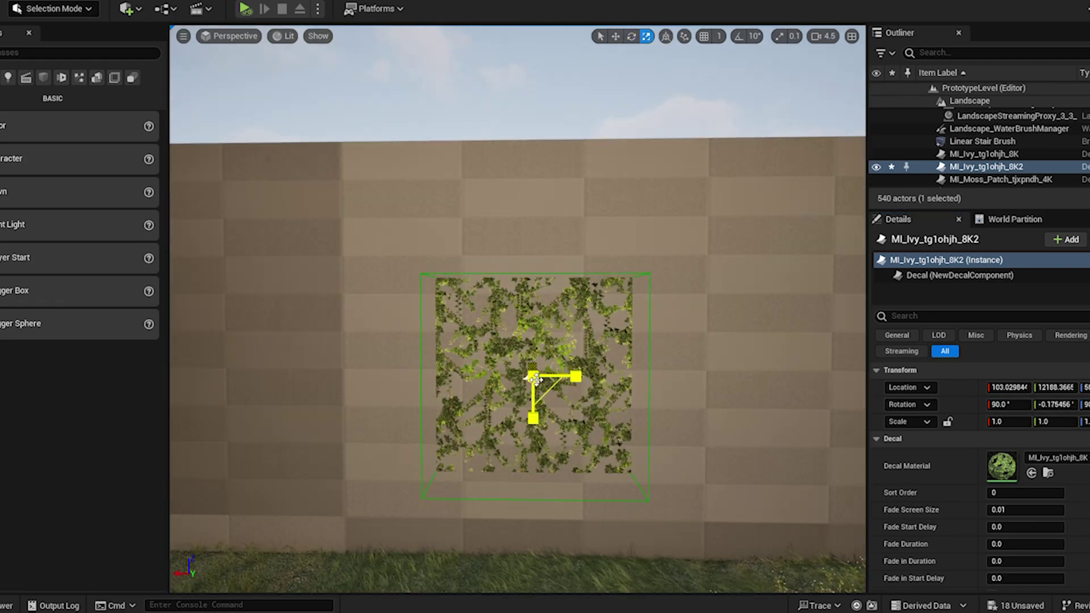
pyautogui.click(531, 377)
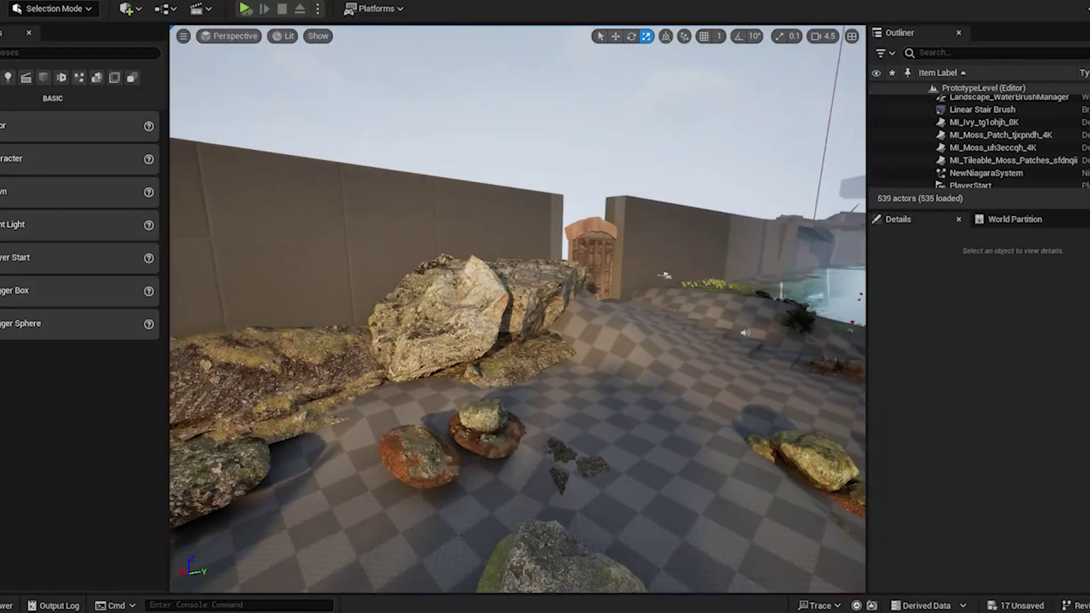
# Place a copy of the Japanese park stone steps before the timbered house and paint the surrounding ground with the Desert layer
pyautogui.click(542, 447)
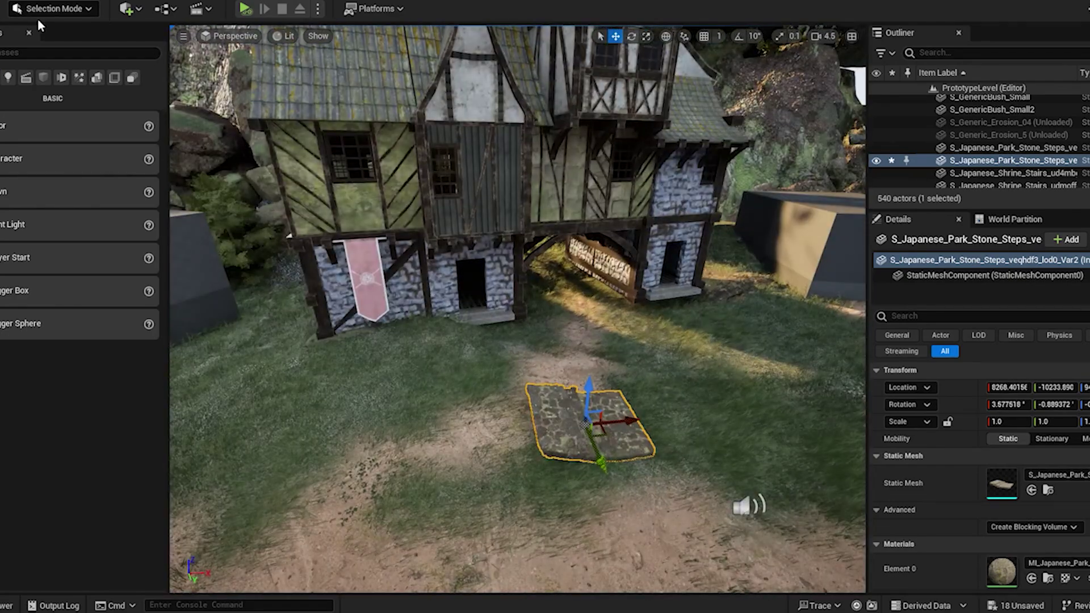
pyautogui.click(39, 9)
pyautogui.click(82, 60)
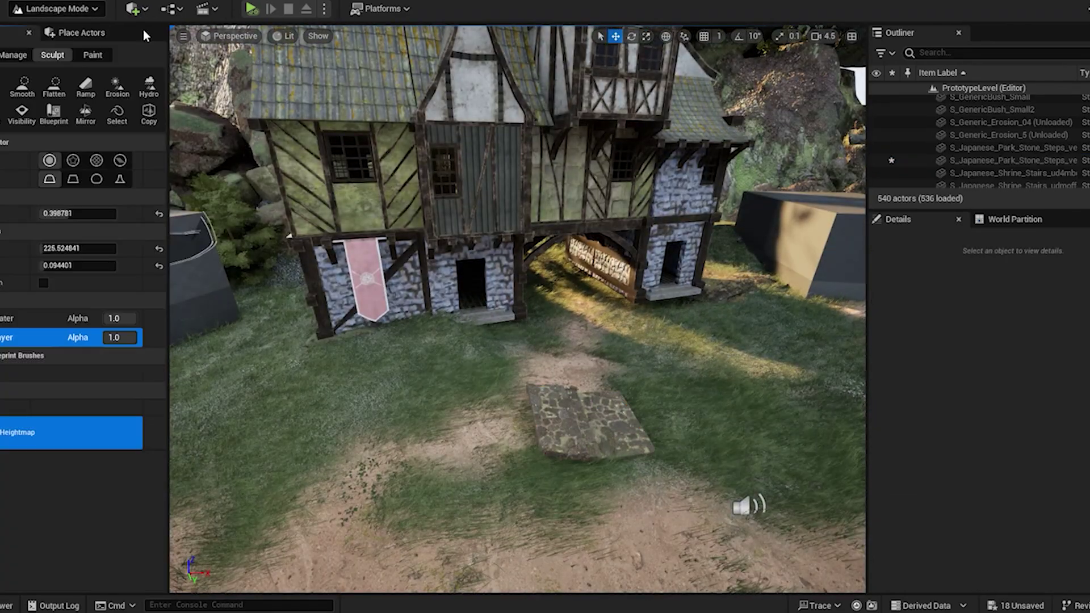
pyautogui.click(92, 55)
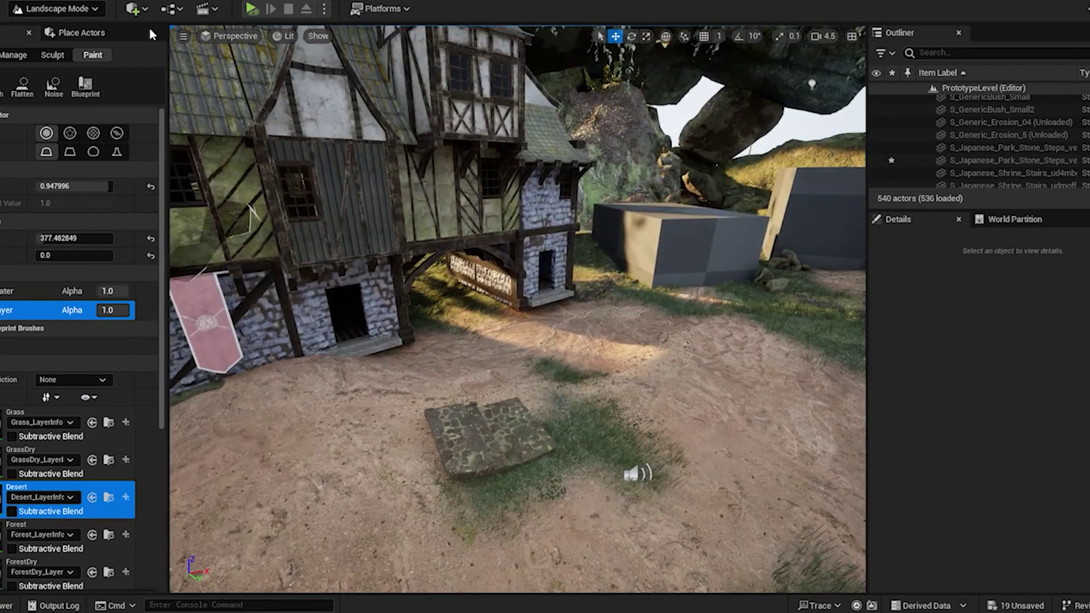
# Rotate and move the stone steps up against the doorway of the timbered house
pyautogui.hotkey('shift', '1')
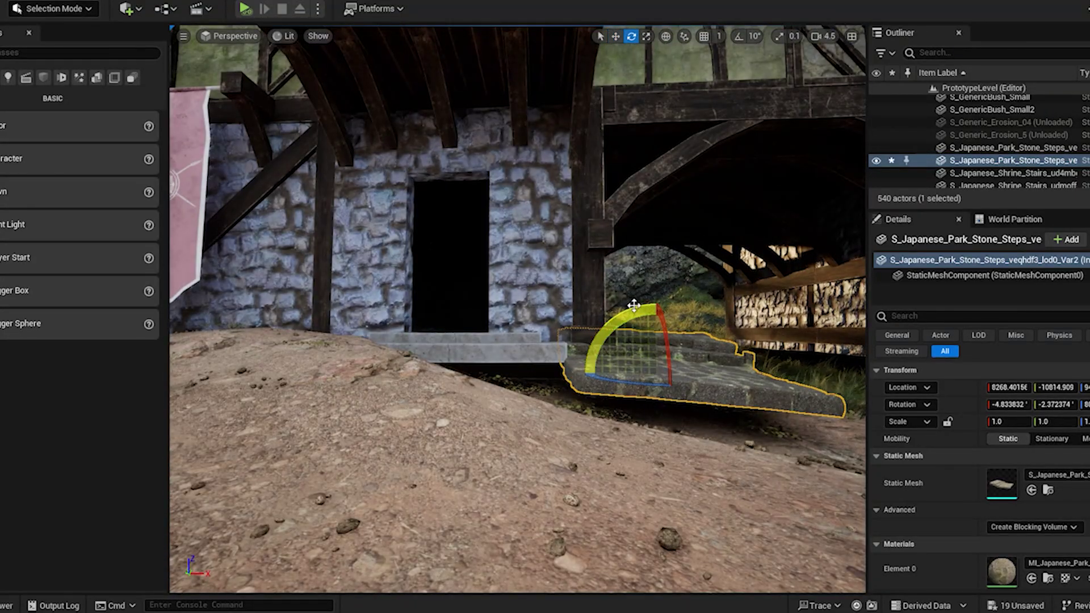
pyautogui.click(615, 36)
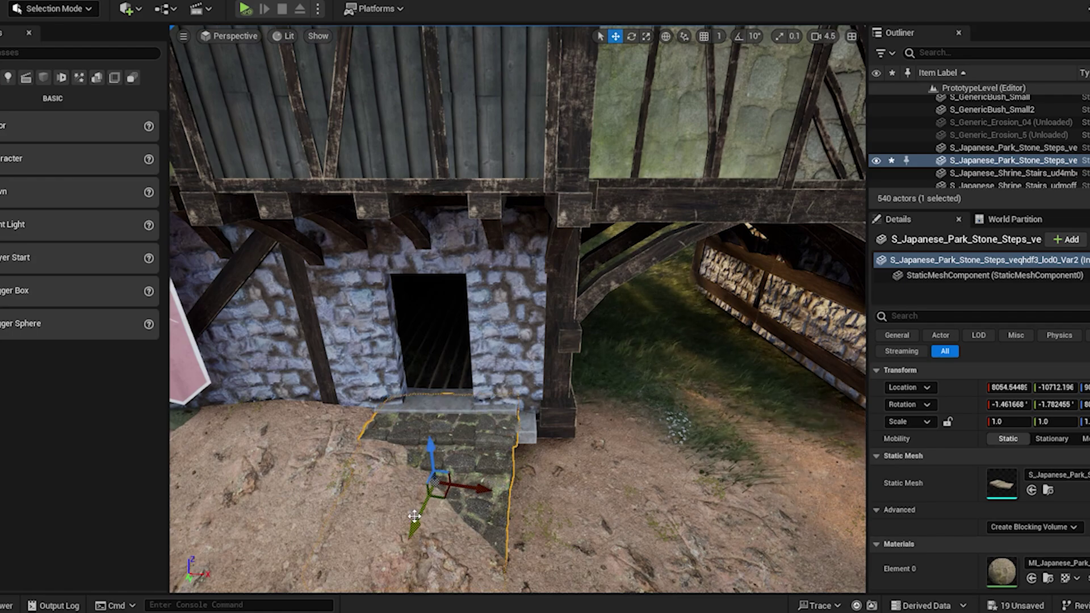
pyautogui.moveTo(494, 544); pyautogui.dragTo(474, 516, button='right')
# Flatten the landscape around the stone steps and sculpt the mound beside them
pyautogui.hotkey('shift', '2')
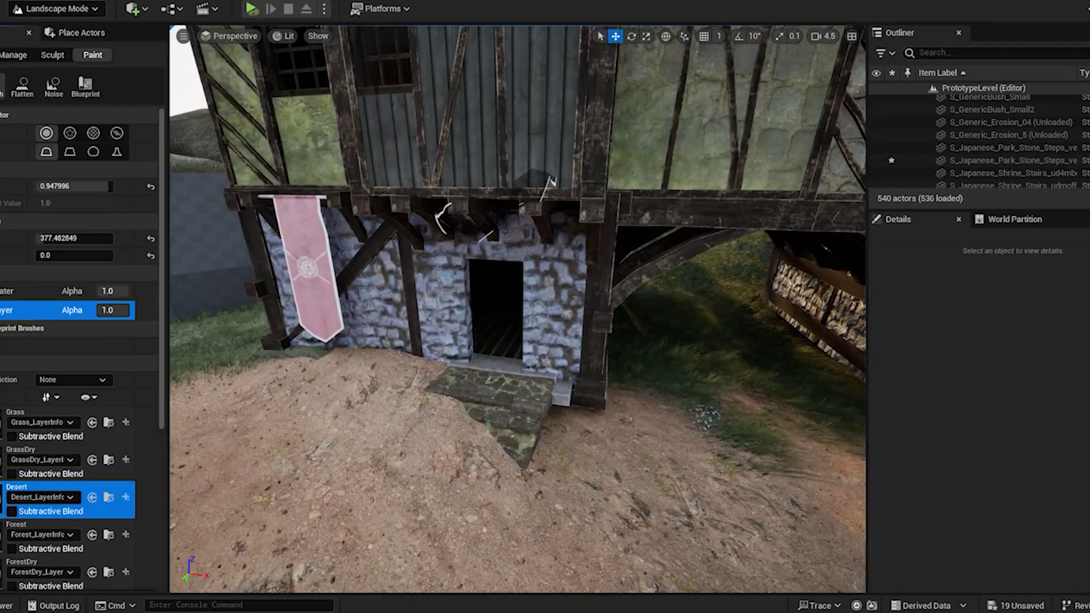
pyautogui.click(53, 86)
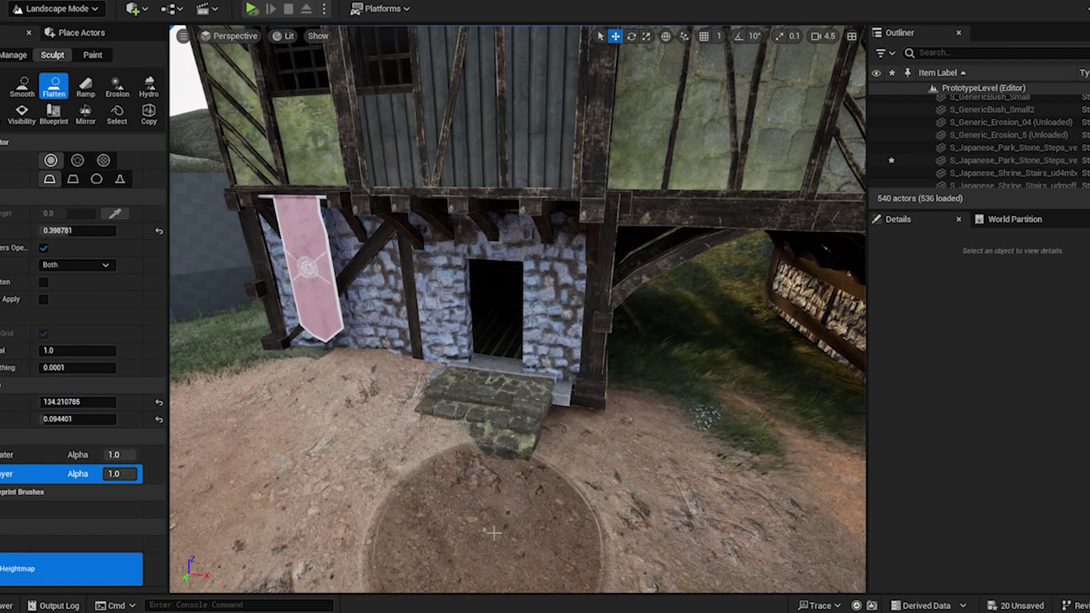
pyautogui.moveTo(281, 548); pyautogui.dragTo(386, 534, button='right')
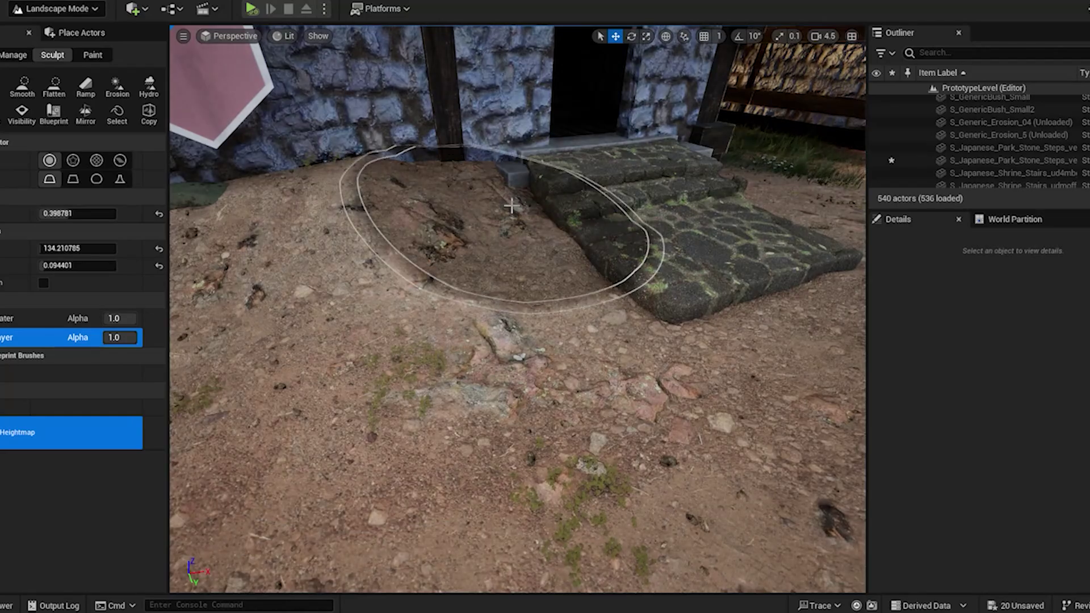
pyautogui.moveTo(510, 207)
pyautogui.mouseDown()
pyautogui.moveTo(518, 187)
pyautogui.moveTo(475, 273)
pyautogui.mouseUp()
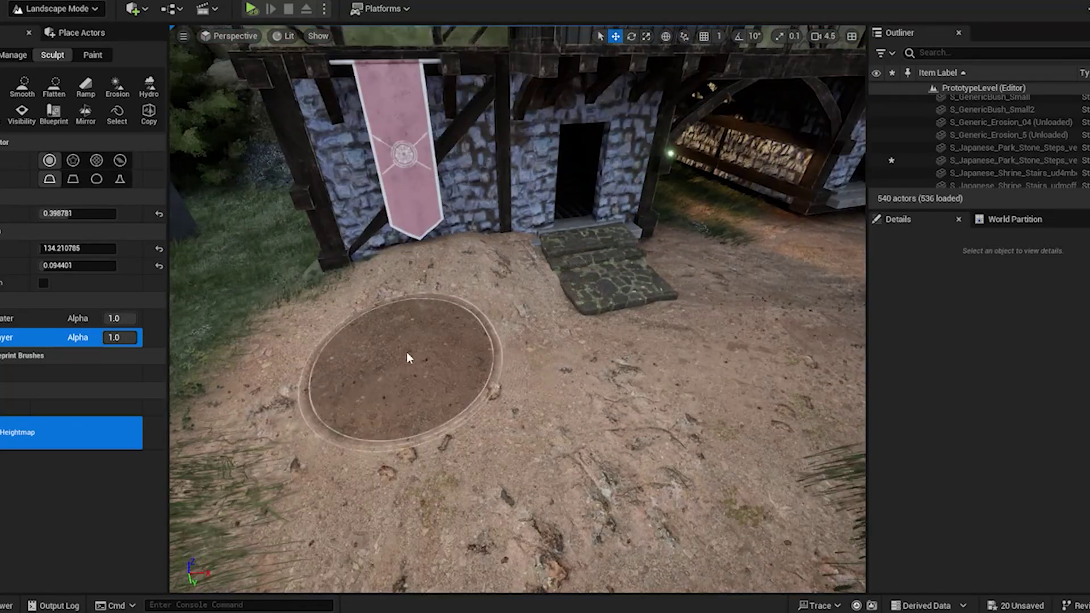
# Flatten the raised dirt in front of the wall with the pink banner
pyautogui.click(54, 86)
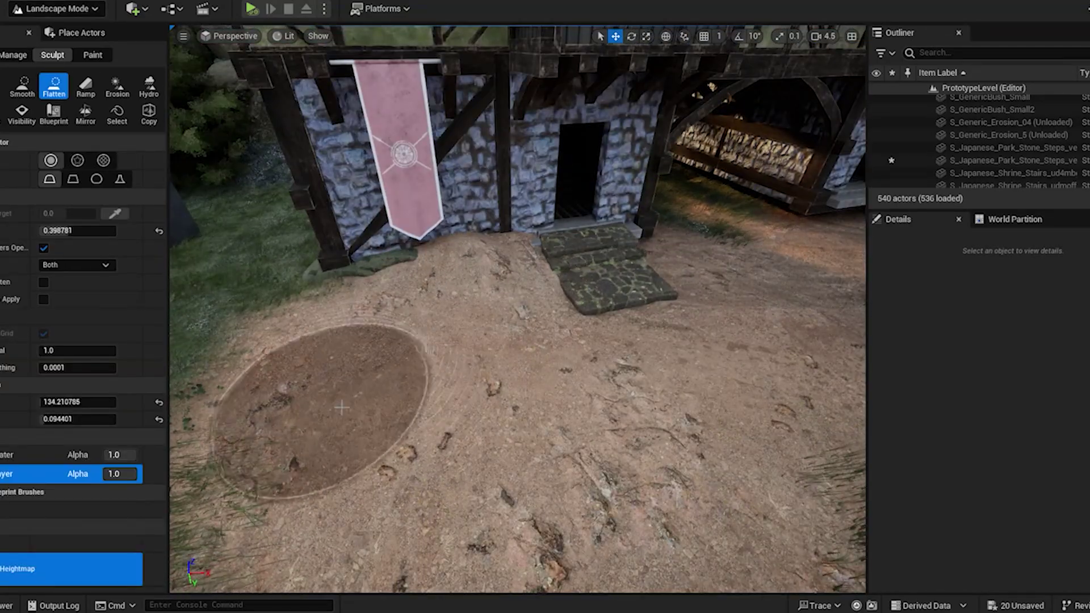
pyautogui.moveTo(332, 400)
pyautogui.mouseDown(button='right')
pyautogui.moveTo(417, 366)
pyautogui.moveTo(412, 395)
pyautogui.moveTo(312, 358)
pyautogui.moveTo(454, 363)
pyautogui.moveTo(341, 352)
pyautogui.mouseUp(button='right')
pyautogui.click(1, 86)
pyautogui.moveTo(622, 362)
pyautogui.mouseDown(button='right')
pyautogui.moveTo(568, 341)
pyautogui.moveTo(518, 299)
pyautogui.moveTo(477, 358)
pyautogui.moveTo(416, 280)
pyautogui.mouseUp(button='right')
# Duplicate the mossy boulder beneath the banner and place the copy at the house corner post beside the archway
pyautogui.click(54, 9)
pyautogui.click(50, 28)
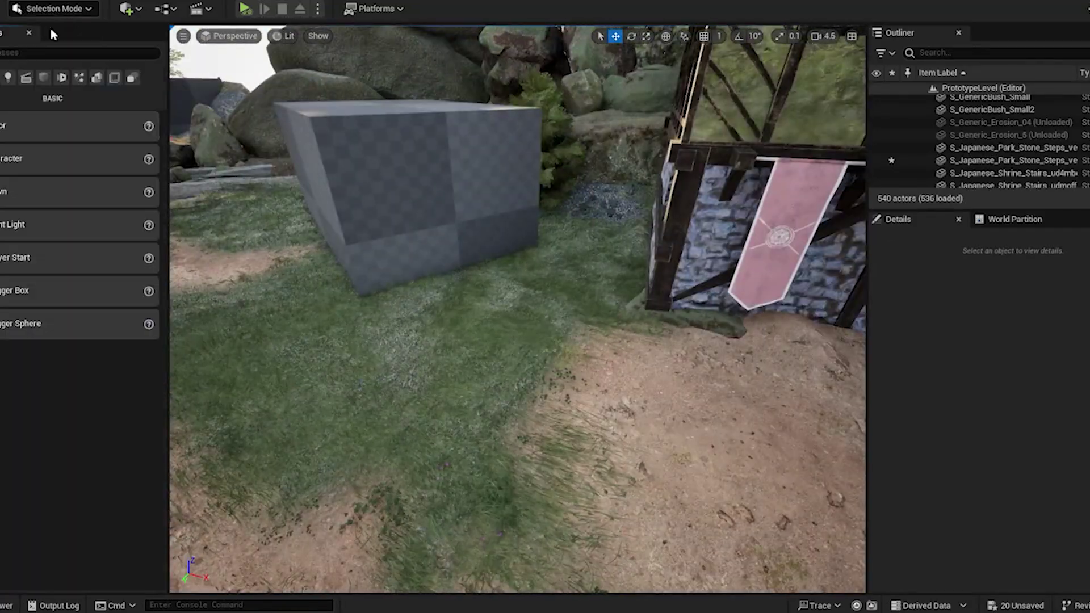
pyautogui.moveTo(318, 273); pyautogui.dragTo(471, 289, button='right')
pyautogui.click(363, 333)
pyautogui.moveTo(363, 334); pyautogui.dragTo(341, 332, button='right')
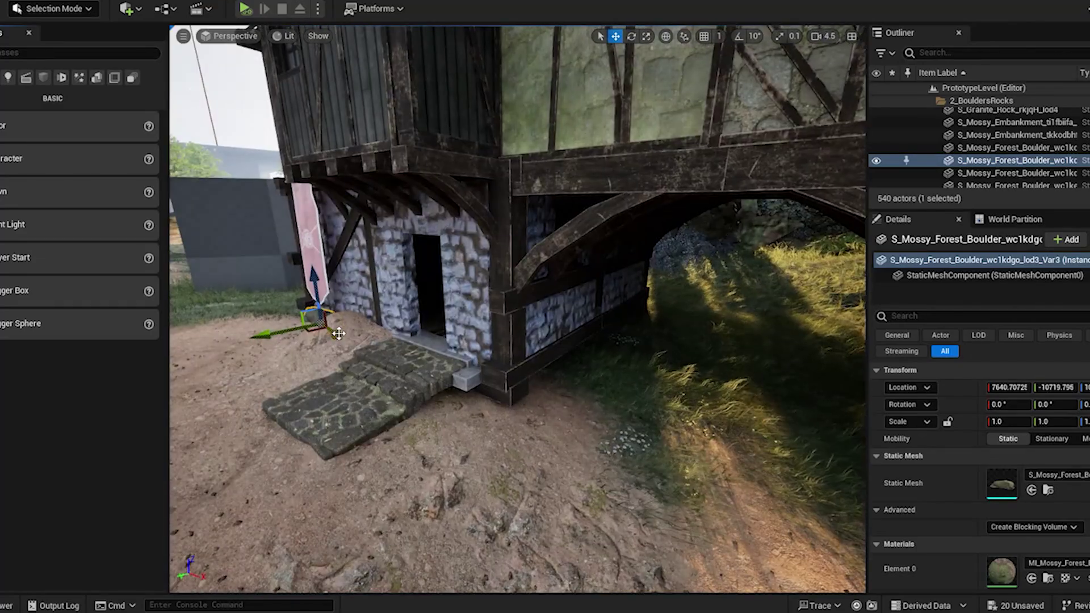
pyautogui.keyDown('alt'); pyautogui.moveTo(338, 335); pyautogui.dragTo(537, 428); pyautogui.keyUp('alt')
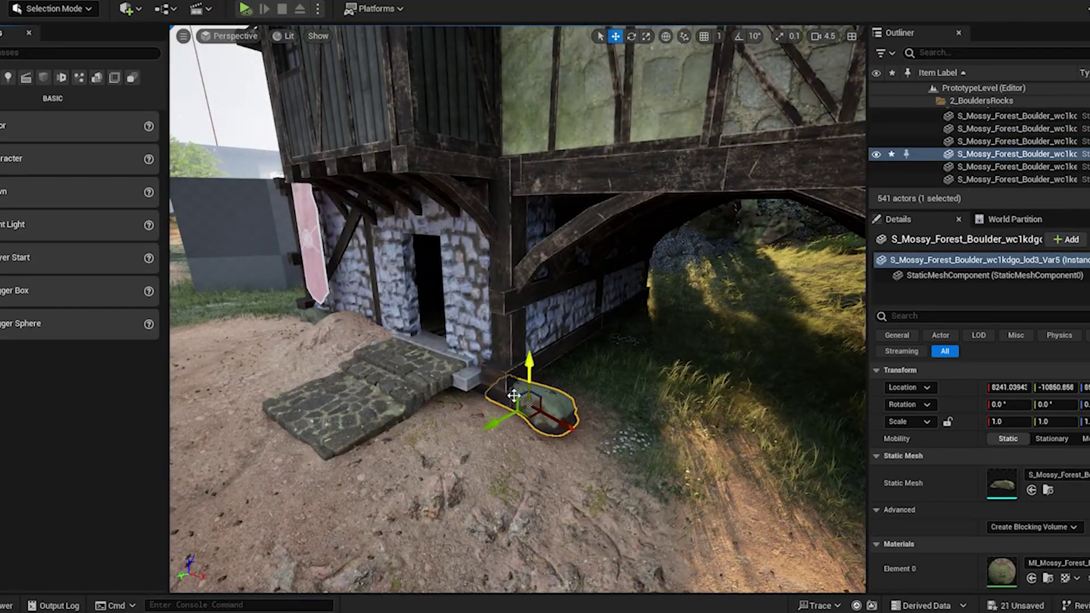
pyautogui.moveTo(504, 422); pyautogui.dragTo(472, 437, button='right')
# Duplicate four mossy rocks from the checkered asset area and move the copies onto the dirt path near the house entrance
pyautogui.click(487, 298)
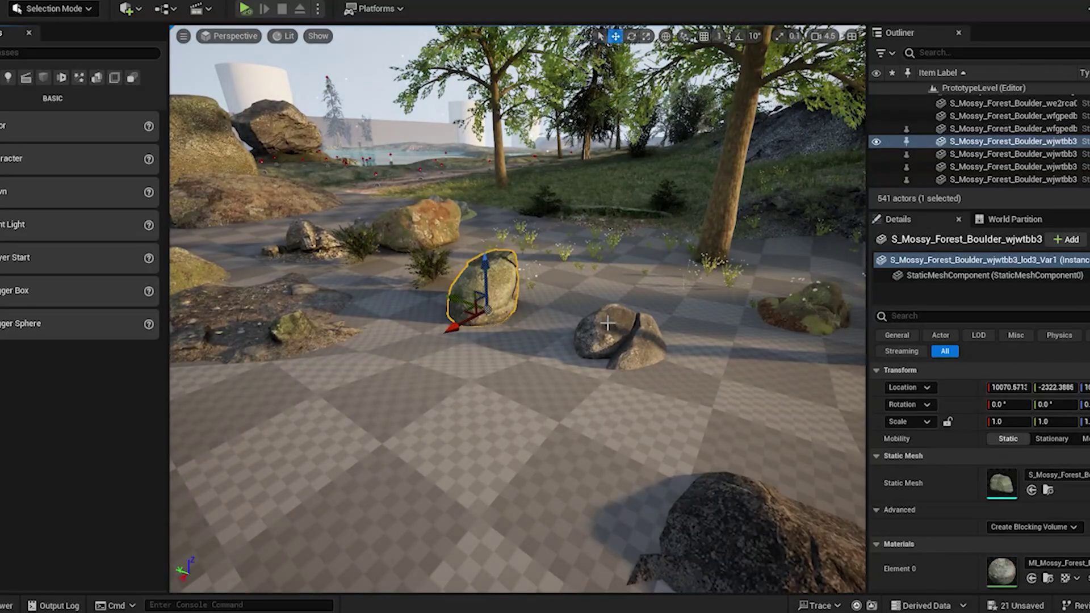
pyautogui.keyDown('ctrl'); pyautogui.click(600, 336); pyautogui.keyUp('ctrl')
pyautogui.keyDown('ctrl'); pyautogui.click(643, 347); pyautogui.keyUp('ctrl')
pyautogui.moveTo(723, 320); pyautogui.dragTo(642, 272, button='right')
pyautogui.keyDown('ctrl'); pyautogui.click(428, 318); pyautogui.keyUp('ctrl')
pyautogui.moveTo(428, 318); pyautogui.dragTo(487, 418, button='right')
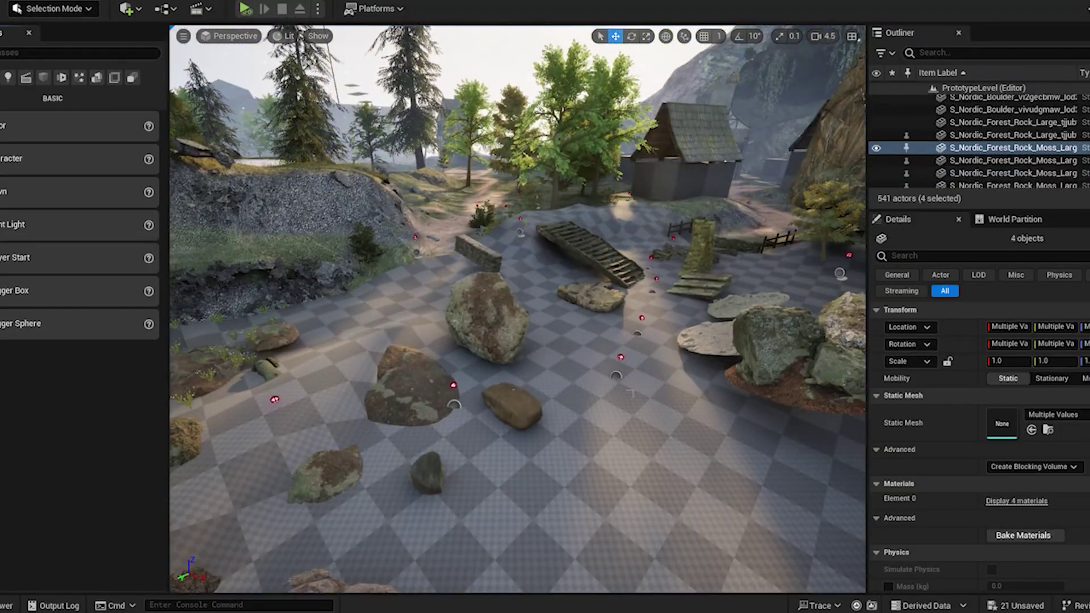
pyautogui.moveTo(631, 393); pyautogui.dragTo(732, 301, button='right')
pyautogui.press('f')
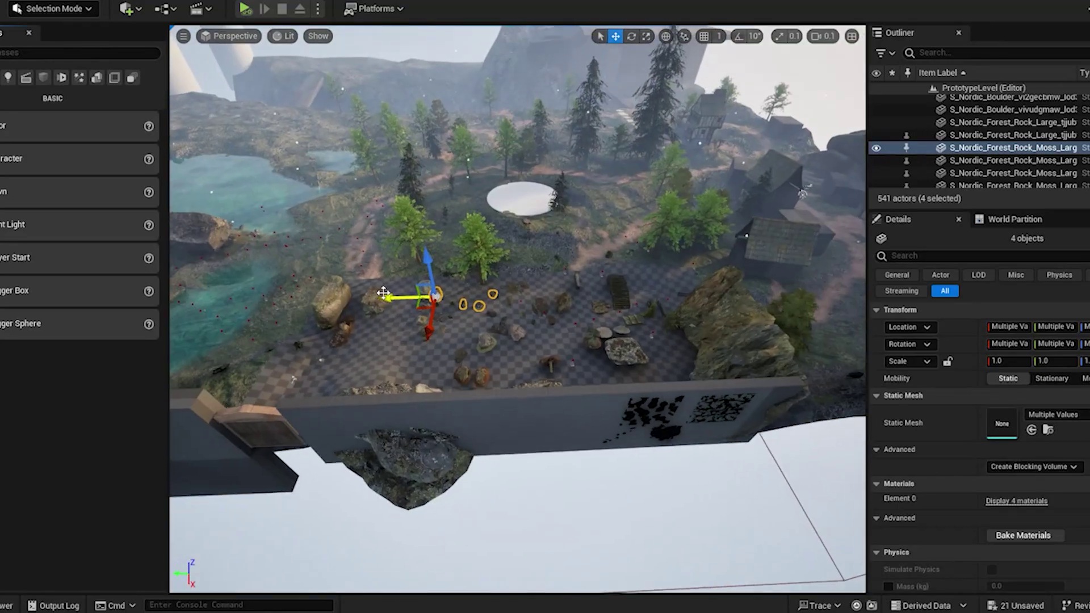
pyautogui.moveTo(691, 341); pyautogui.dragTo(851, 342, button='right')
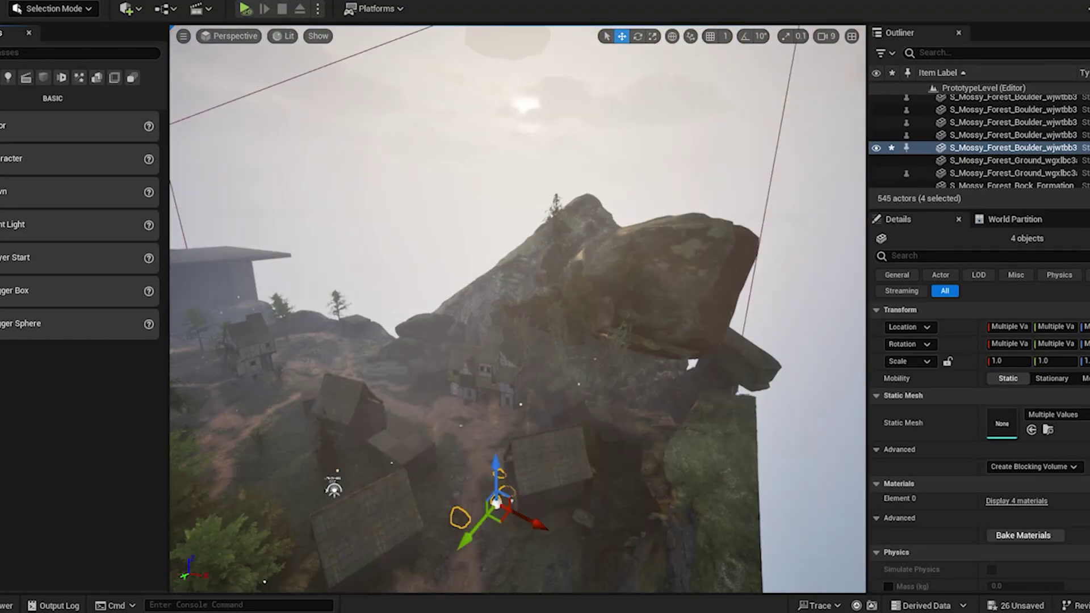
pyautogui.moveTo(589, 387); pyautogui.dragTo(585, 483, button='right')
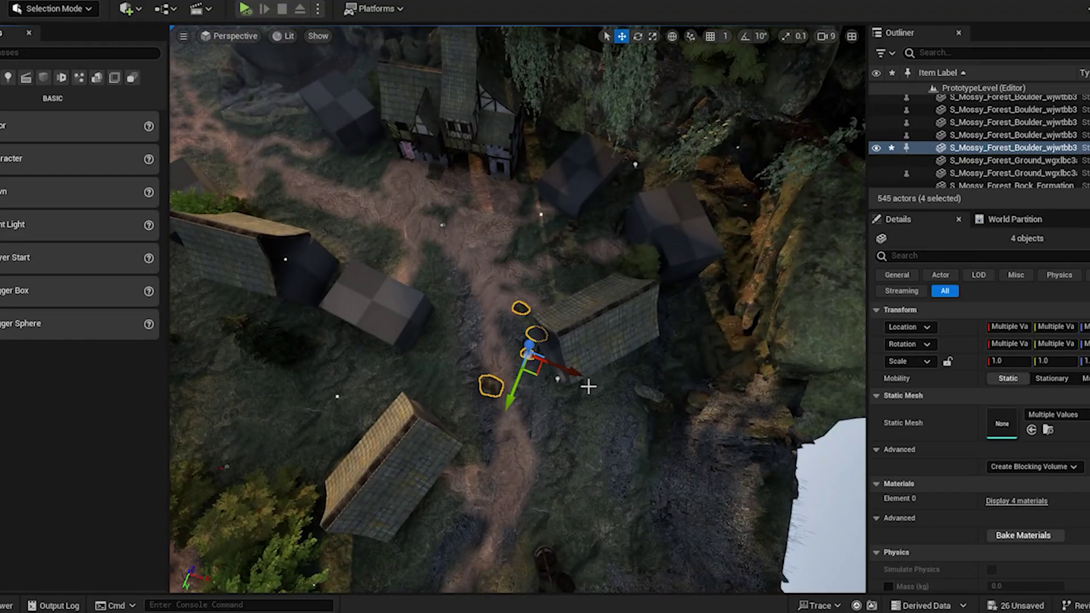
pyautogui.moveTo(462, 289); pyautogui.dragTo(462, 199, button='right')
pyautogui.press('w')
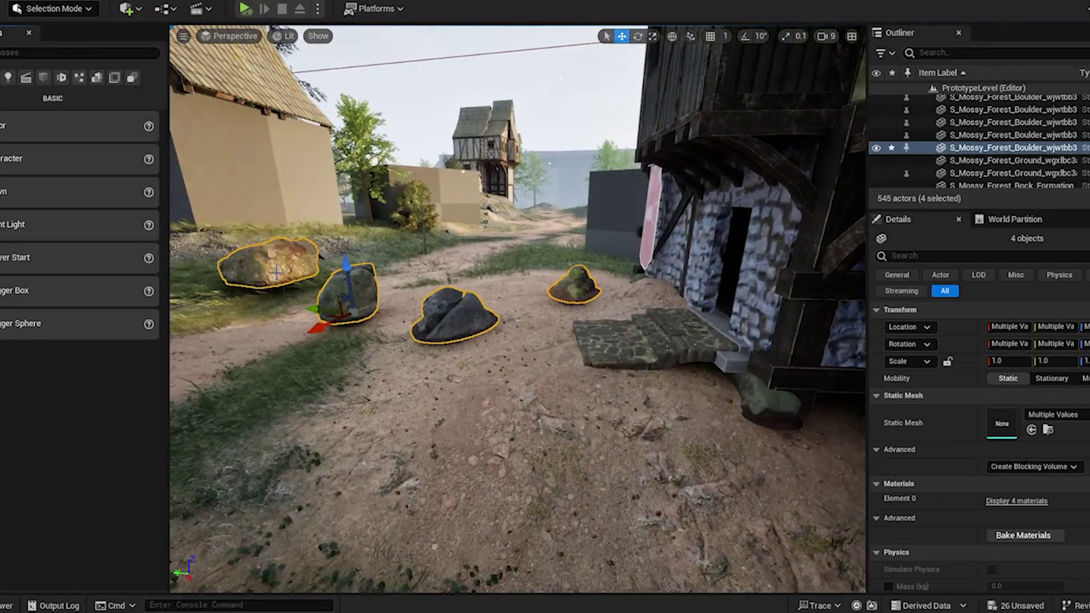
# Place the copied Nordic forest moss rock beside the stone steps at the house corner and scale it to about 0.66
pyautogui.moveTo(276, 273); pyautogui.dragTo(294, 284)
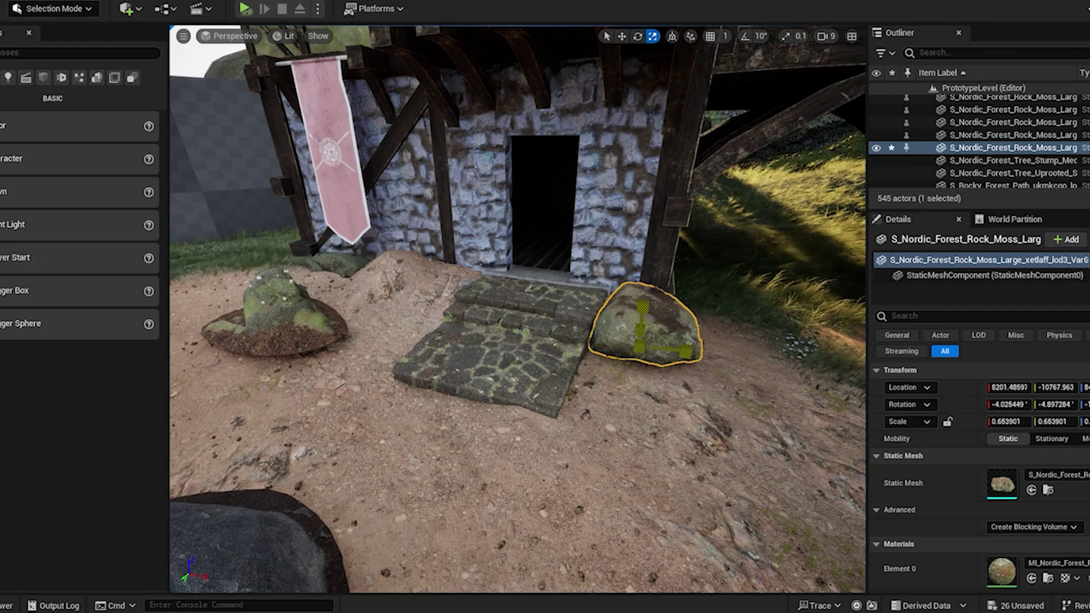
pyautogui.moveTo(639, 345); pyautogui.dragTo(642, 342)
pyautogui.moveTo(557, 204)
pyautogui.mouseDown(button='right')
pyautogui.moveTo(641, 200)
pyautogui.moveTo(616, 211)
pyautogui.moveTo(636, 200)
pyautogui.moveTo(557, 203)
pyautogui.mouseUp(button='right')
pyautogui.press('w')
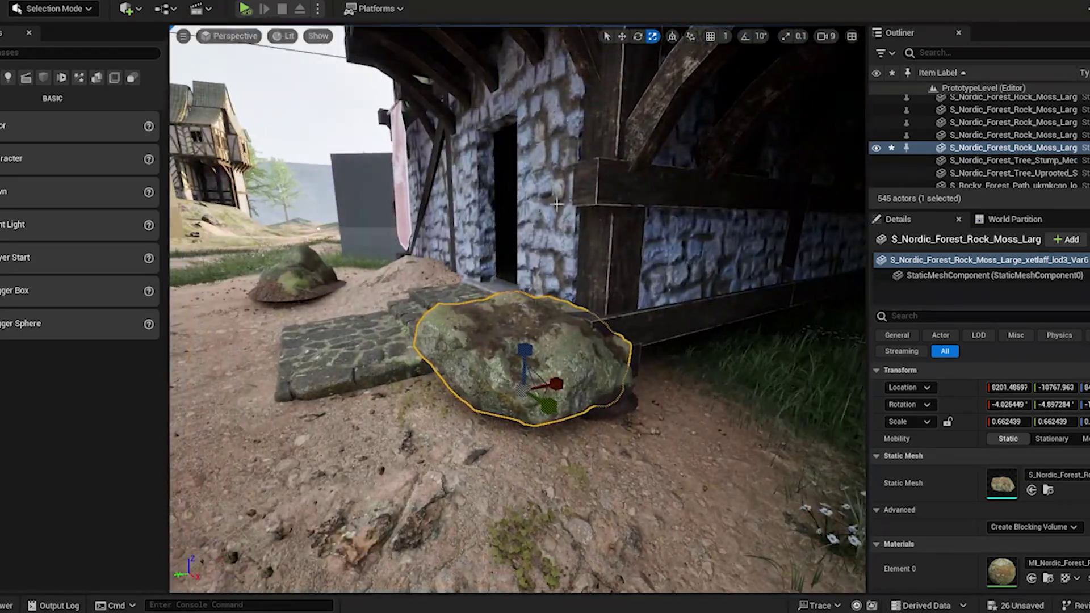
# Rotate the moss rock beside the stone steps and place a mossy boulder scaled to about 0.55 in front of it
pyautogui.moveTo(472, 376); pyautogui.dragTo(334, 392, button='right')
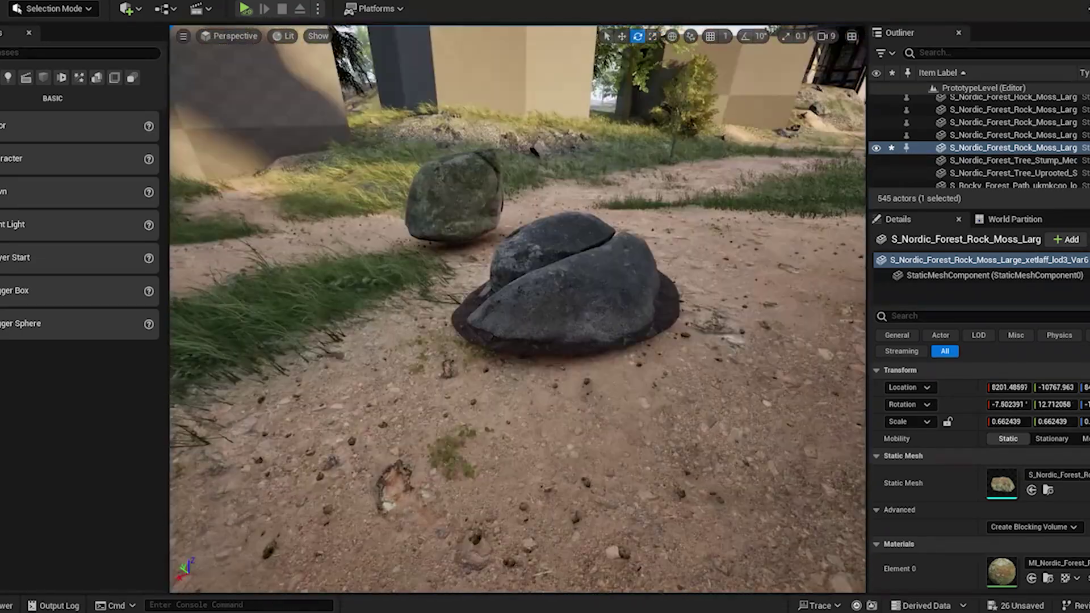
pyautogui.click(450, 190)
pyautogui.moveTo(451, 190); pyautogui.dragTo(522, 227, button='right')
pyautogui.press('s')
pyautogui.moveTo(646, 417); pyautogui.dragTo(616, 434)
pyautogui.moveTo(615, 433); pyautogui.dragTo(613, 381, button='right')
pyautogui.press('a')
pyautogui.click(653, 37)
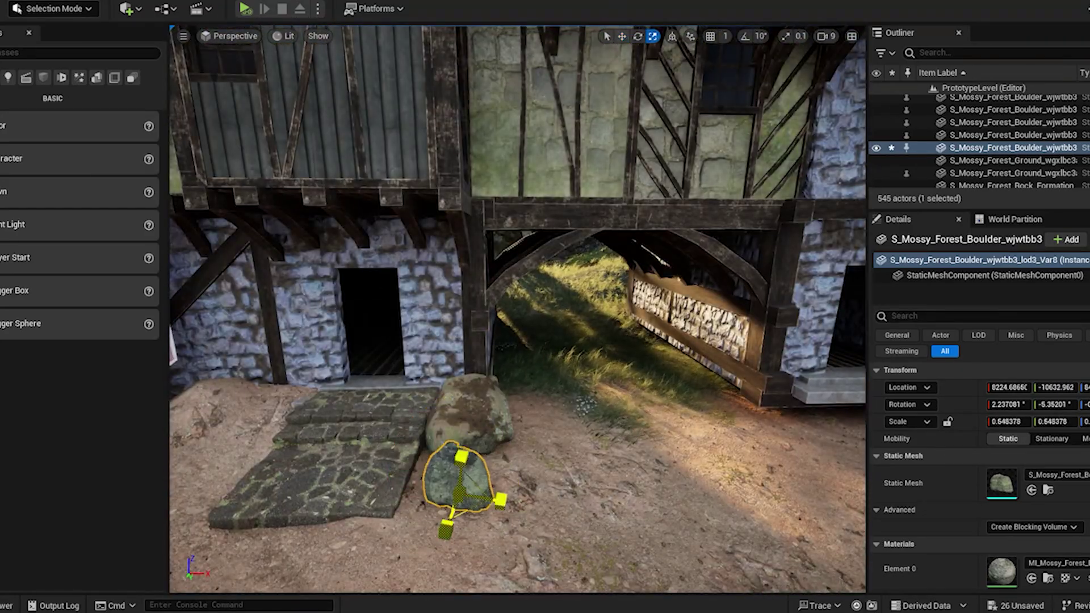
# Move the flat mossy boulder beneath the pink banner and the dark forest boulder beside the far doorway's step
pyautogui.press('a')
pyautogui.moveTo(440, 476); pyautogui.dragTo(295, 520, button='right')
pyautogui.click(501, 461)
pyautogui.moveTo(501, 468); pyautogui.dragTo(450, 361)
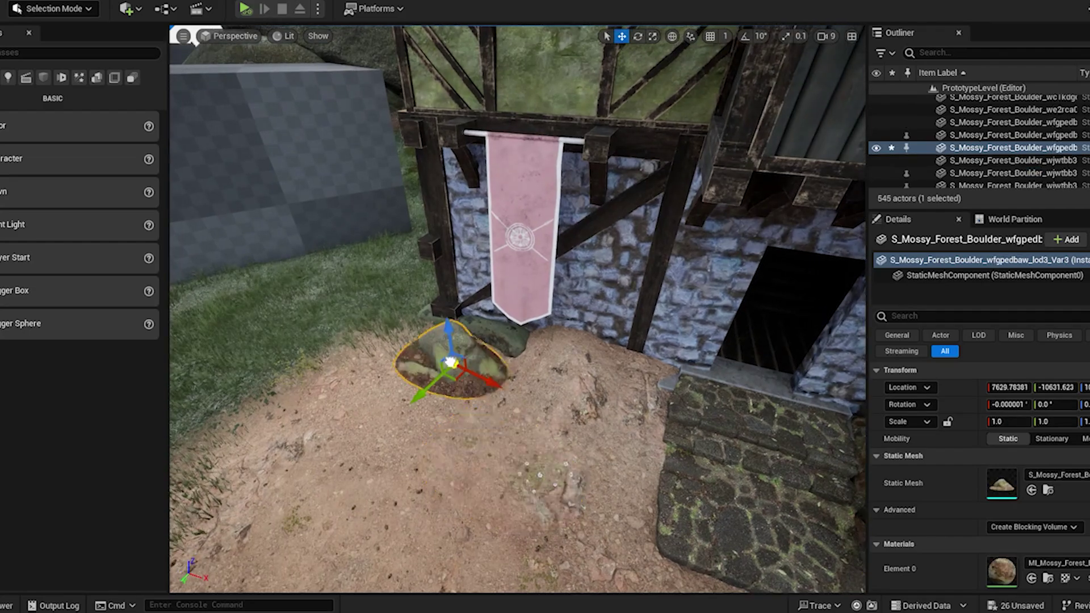
pyautogui.moveTo(486, 467)
pyautogui.mouseDown(button='right')
pyautogui.moveTo(477, 488)
pyautogui.moveTo(397, 477)
pyautogui.moveTo(486, 466)
pyautogui.mouseUp(button='right')
pyautogui.click(486, 466)
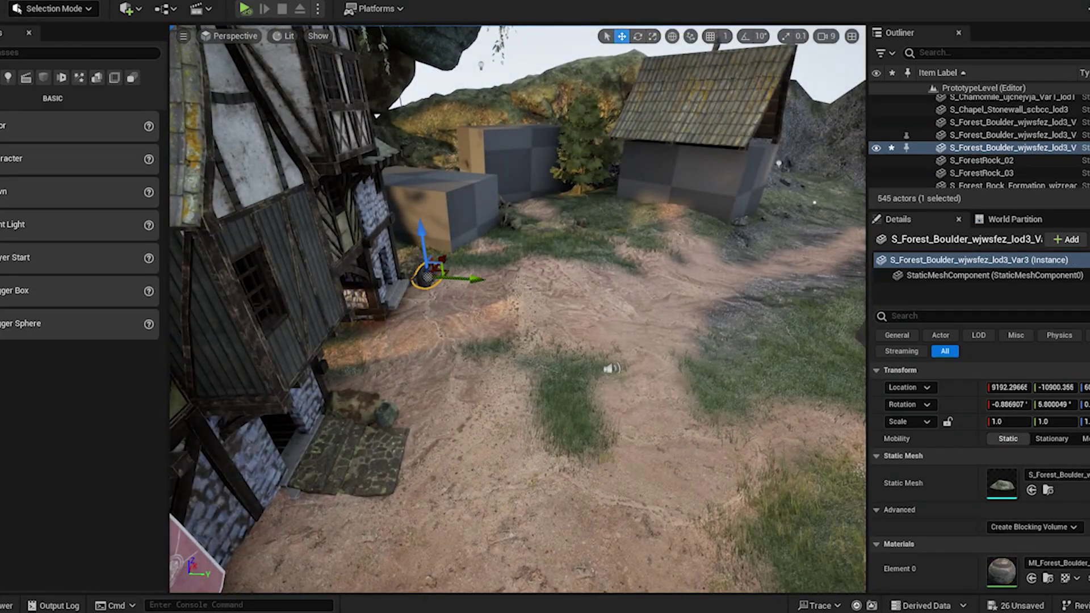
pyautogui.rightClick(621, 76)
# Play the level and run the character past the house and along the dirt paths to inspect the dressing
pyautogui.hotkey('alt', 'p')
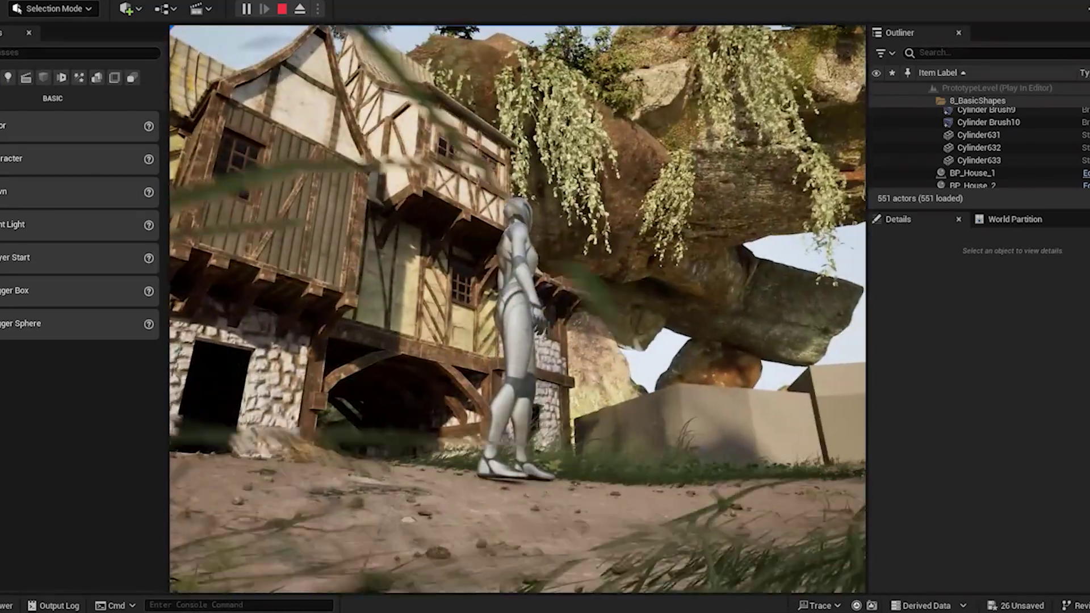
pyautogui.press('w')
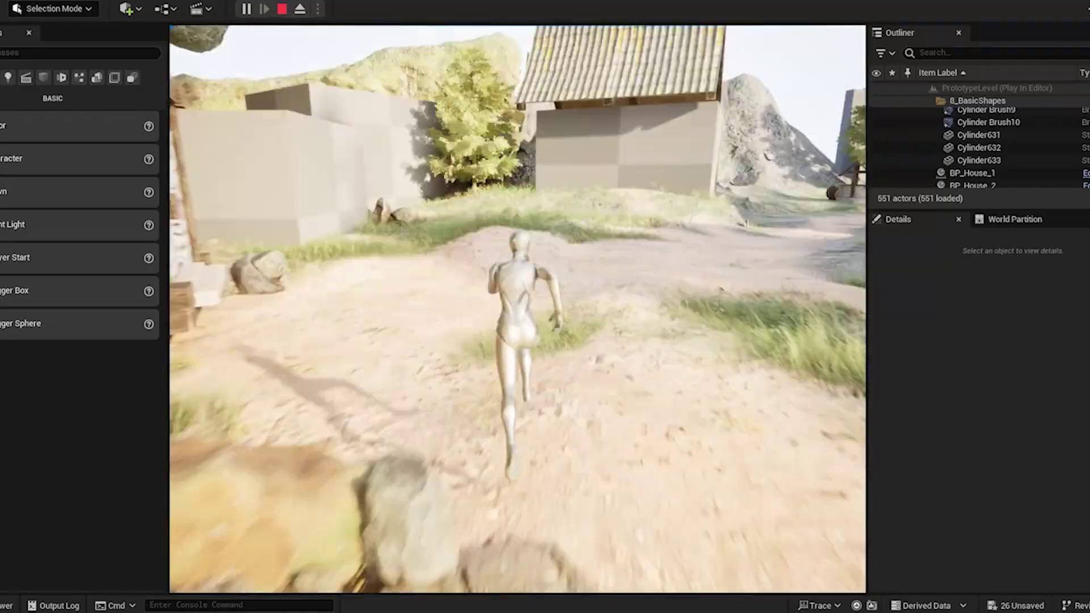
pyautogui.press('w')
pyautogui.press('w')
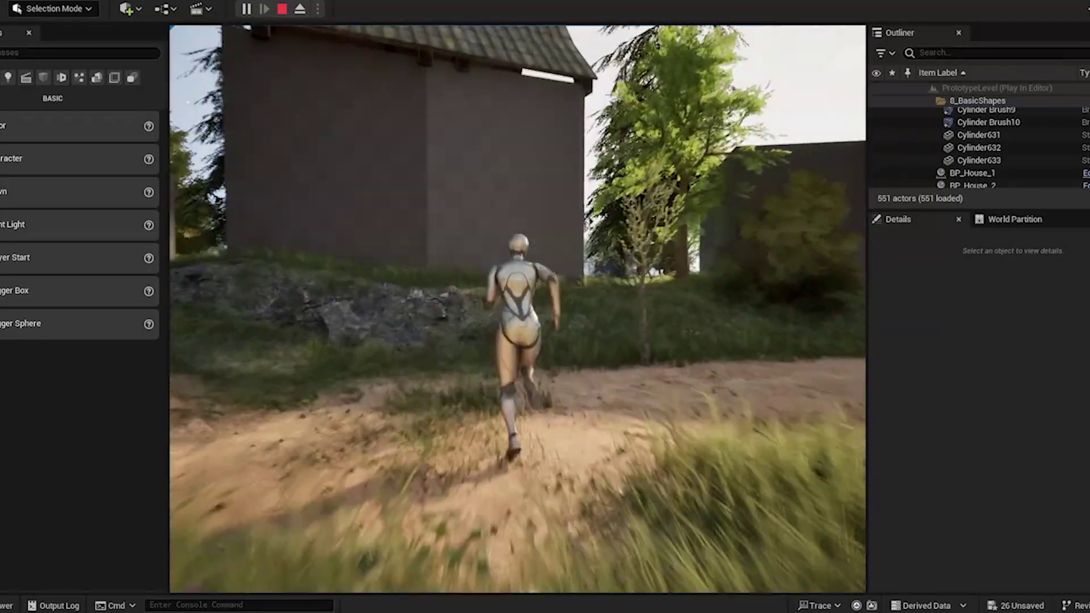
pyautogui.press('w')
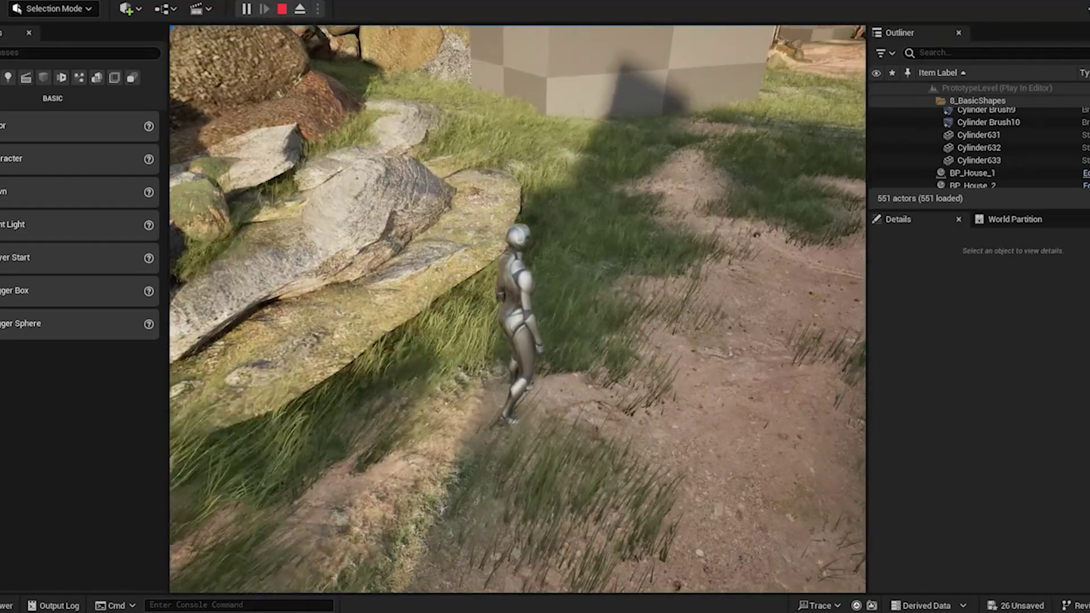
pyautogui.press('Escape')
# Sculpt the landscape in front of the flat rock slabs beside the dirt path with a brush size of about 134
pyautogui.click(54, 9)
pyautogui.click(51, 53)
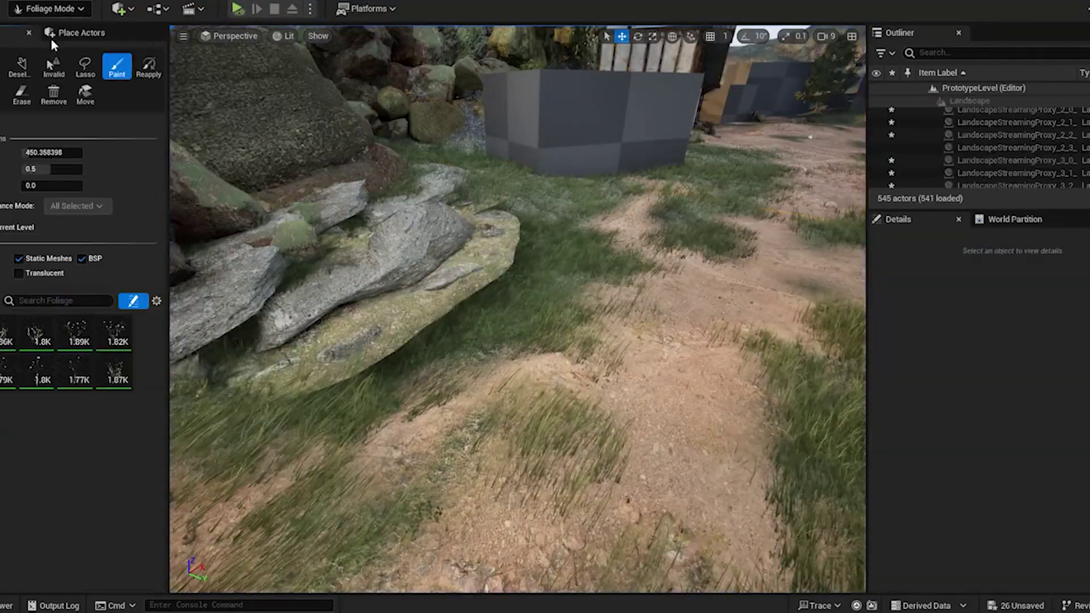
pyautogui.click(52, 9)
pyautogui.click(51, 40)
pyautogui.moveTo(506, 210)
pyautogui.mouseDown()
pyautogui.moveTo(520, 246)
pyautogui.moveTo(368, 382)
pyautogui.mouseUp()
pyautogui.moveTo(367, 382); pyautogui.dragTo(324, 346, button='right')
pyautogui.moveTo(397, 363)
pyautogui.mouseDown()
pyautogui.moveTo(596, 270)
pyautogui.moveTo(600, 318)
pyautogui.mouseUp()
pyautogui.moveTo(600, 318); pyautogui.dragTo(573, 389, button='right')
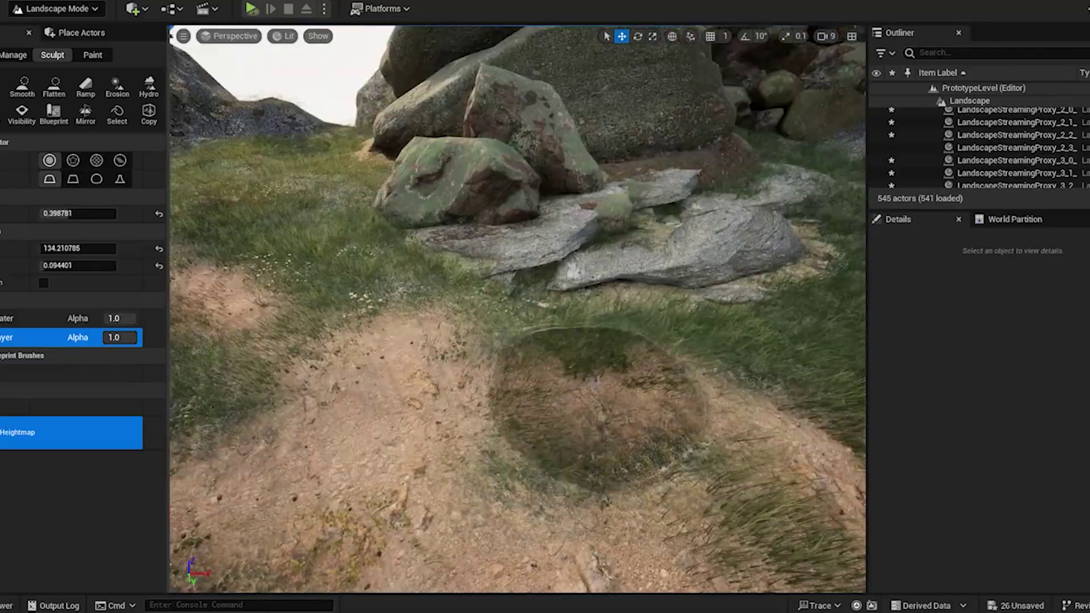
pyautogui.moveTo(574, 389)
pyautogui.mouseDown()
pyautogui.moveTo(482, 270)
pyautogui.moveTo(482, 384)
pyautogui.mouseUp()
pyautogui.moveTo(481, 385)
pyautogui.mouseDown(button='right')
pyautogui.moveTo(511, 393)
pyautogui.moveTo(498, 402)
pyautogui.moveTo(497, 368)
pyautogui.moveTo(523, 397)
pyautogui.moveTo(503, 398)
pyautogui.mouseUp(button='right')
# Sculpt and smooth the grassy slope beside the large boulders with a brush size of about 295
pyautogui.moveTo(42, 249); pyautogui.dragTo(49, 249)
pyautogui.moveTo(511, 261)
pyautogui.mouseDown(button='right')
pyautogui.moveTo(504, 254)
pyautogui.moveTo(389, 316)
pyautogui.moveTo(572, 261)
pyautogui.mouseUp(button='right')
pyautogui.click(22, 85)
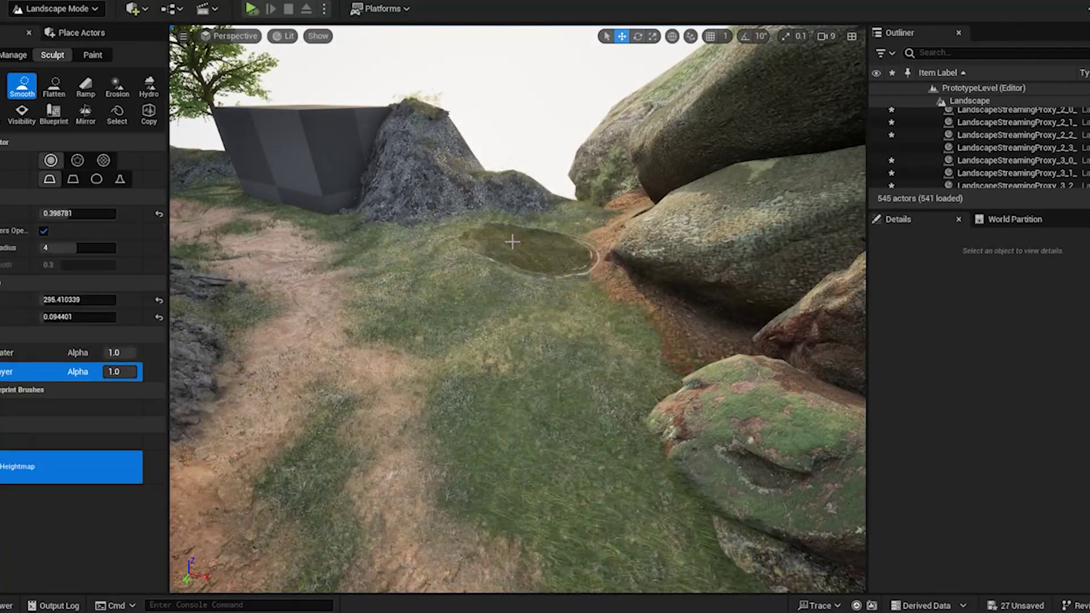
pyautogui.moveTo(511, 238); pyautogui.dragTo(556, 364, button='right')
pyautogui.click(2, 85)
pyautogui.moveTo(557, 278); pyautogui.dragTo(670, 392)
pyautogui.click(22, 85)
pyautogui.moveTo(554, 268); pyautogui.dragTo(678, 398)
pyautogui.moveTo(680, 403); pyautogui.dragTo(613, 420, button='right')
# Erode the rocky mound beside the path with the Erosion and Hydro tools at a brush size of about 202.5
pyautogui.click(117, 87)
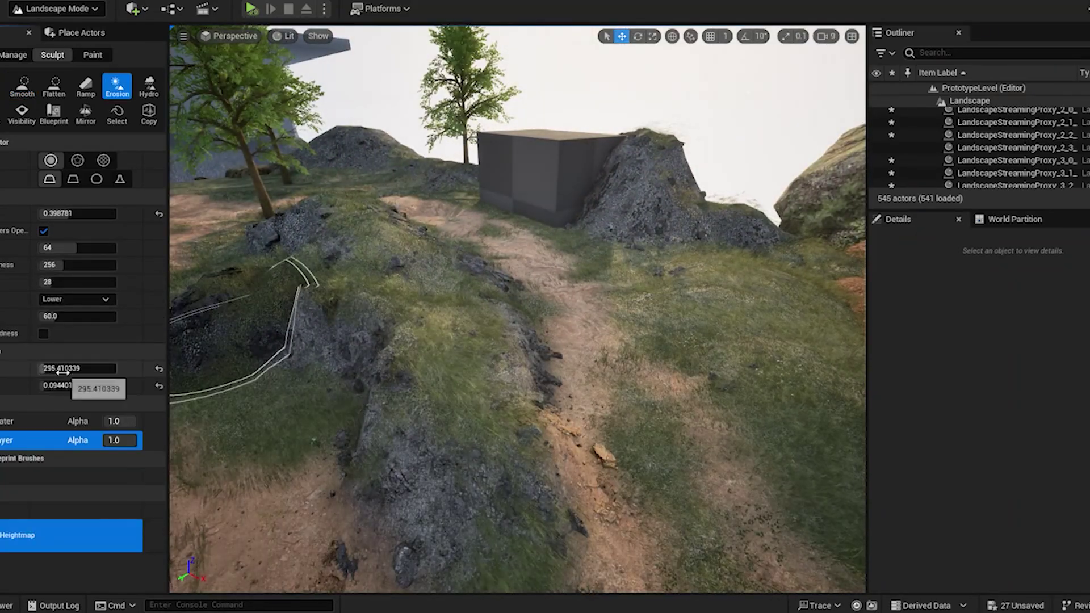
pyautogui.moveTo(63, 368); pyautogui.dragTo(59, 368)
pyautogui.moveTo(424, 339)
pyautogui.mouseDown()
pyautogui.moveTo(446, 273)
pyautogui.moveTo(334, 203)
pyautogui.moveTo(478, 415)
pyautogui.mouseUp()
pyautogui.click(148, 85)
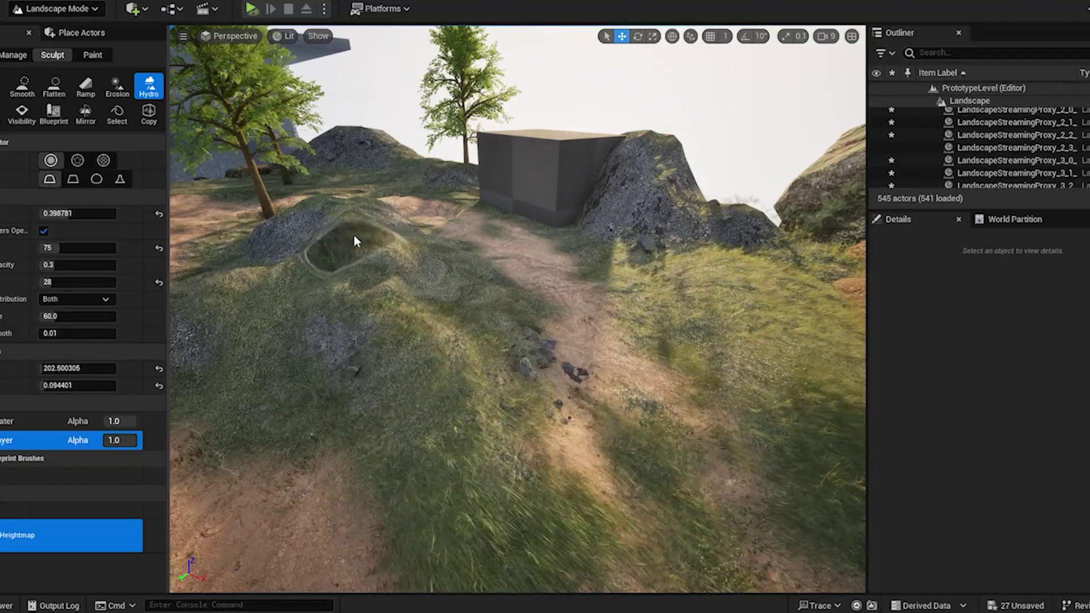
# Leave landscape editing for selection mode and save the level
pyautogui.moveTo(359, 247); pyautogui.dragTo(640, 352, button='right')
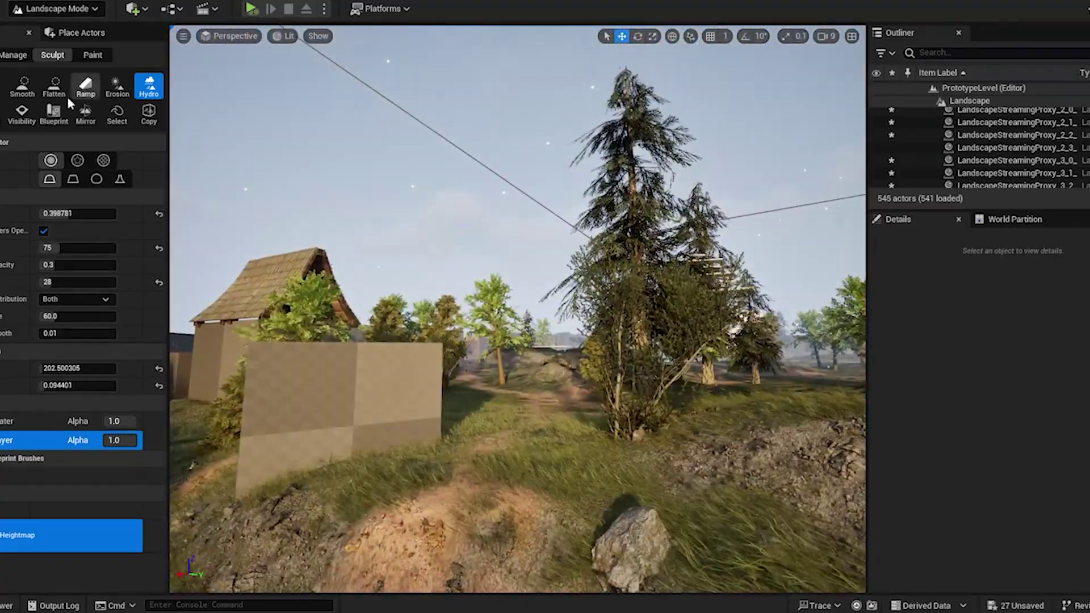
pyautogui.hotkey('shift', '1')
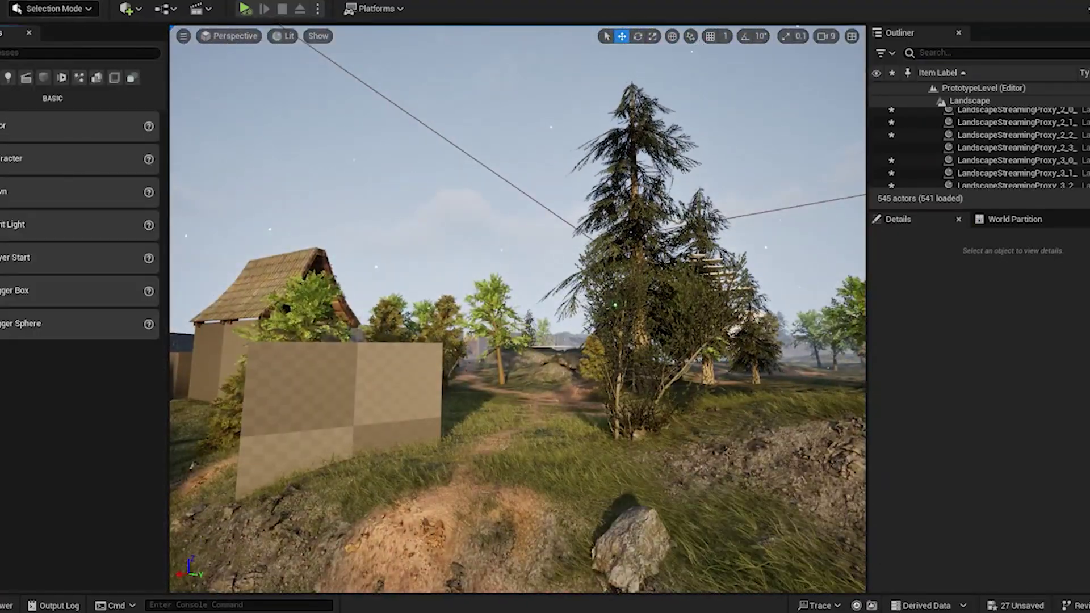
pyautogui.hotkey('ctrl', 's')
# Place a point light inside the timbered house's ground-floor room
pyautogui.moveTo(532, 368); pyautogui.dragTo(518, 317, button='right')
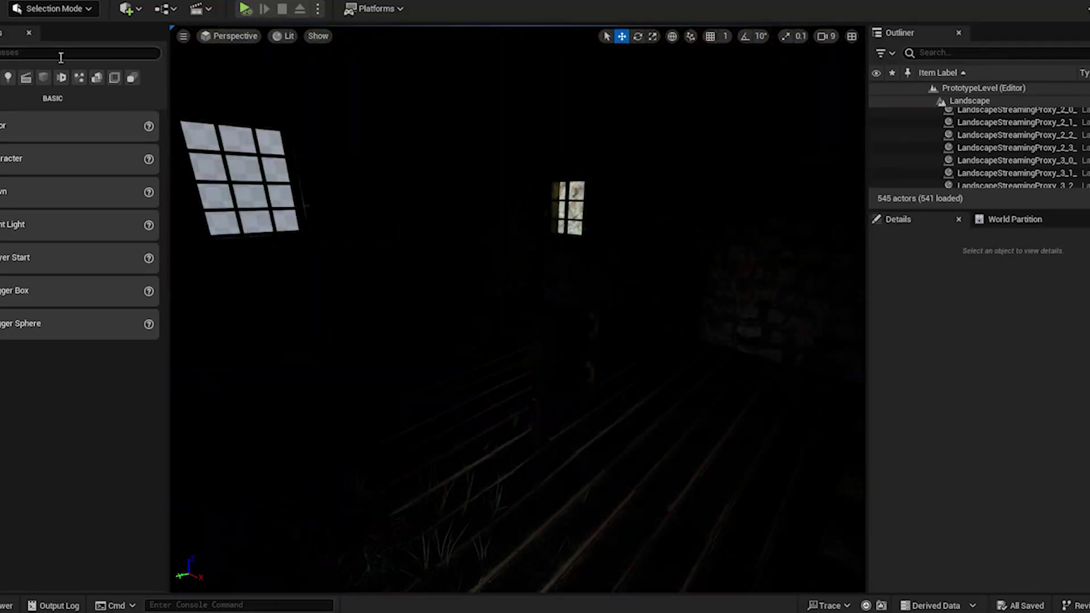
pyautogui.click(8, 78)
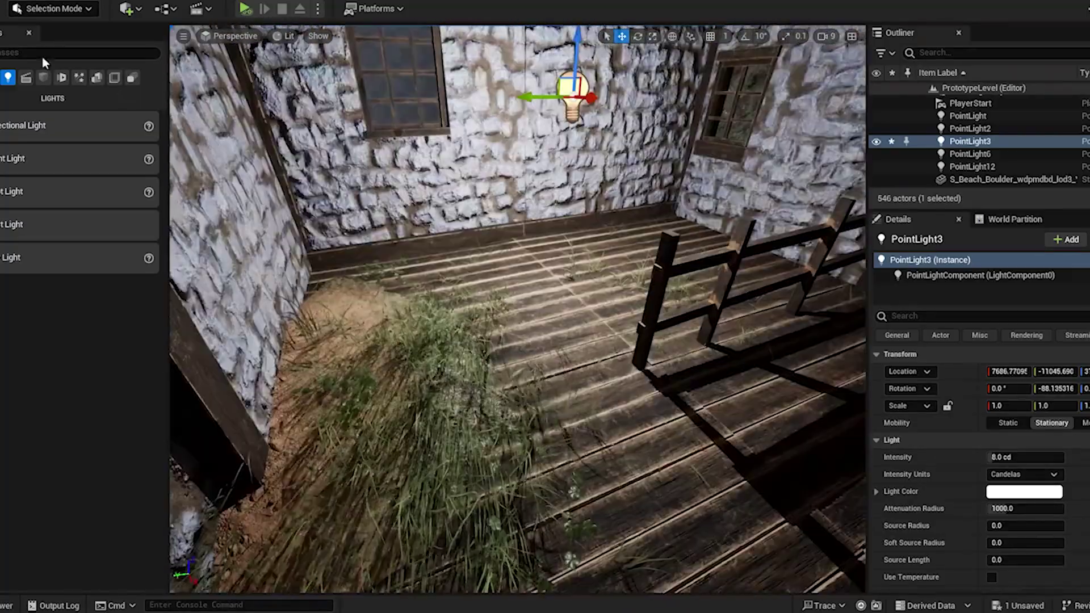
# Lower the terrain poking through the ground-floor boards and paint it with the Desert layer to clear the grass
pyautogui.click(54, 9)
pyautogui.click(68, 42)
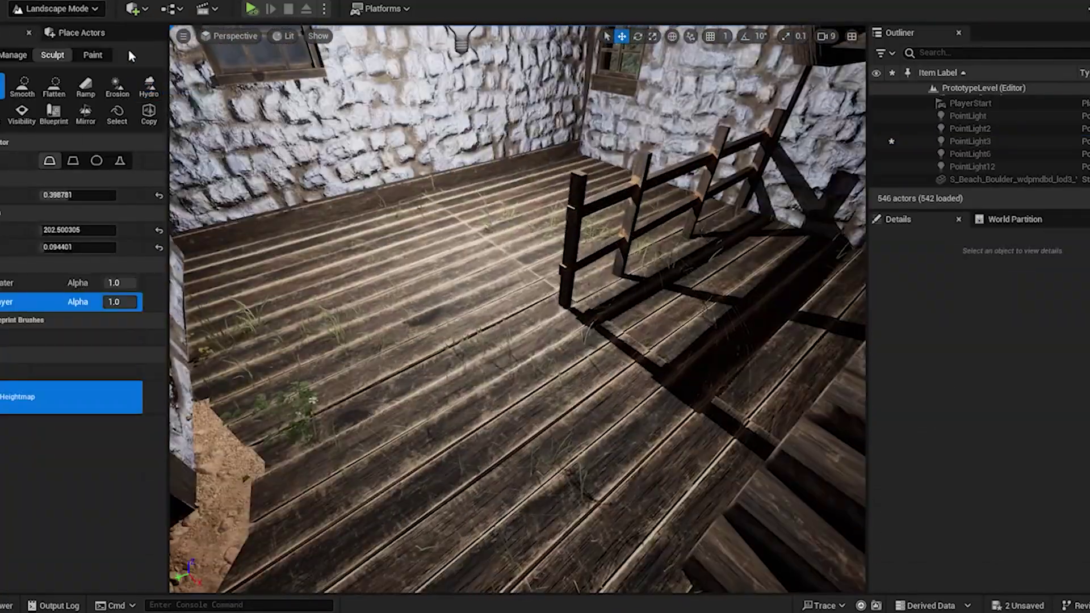
pyautogui.click(94, 56)
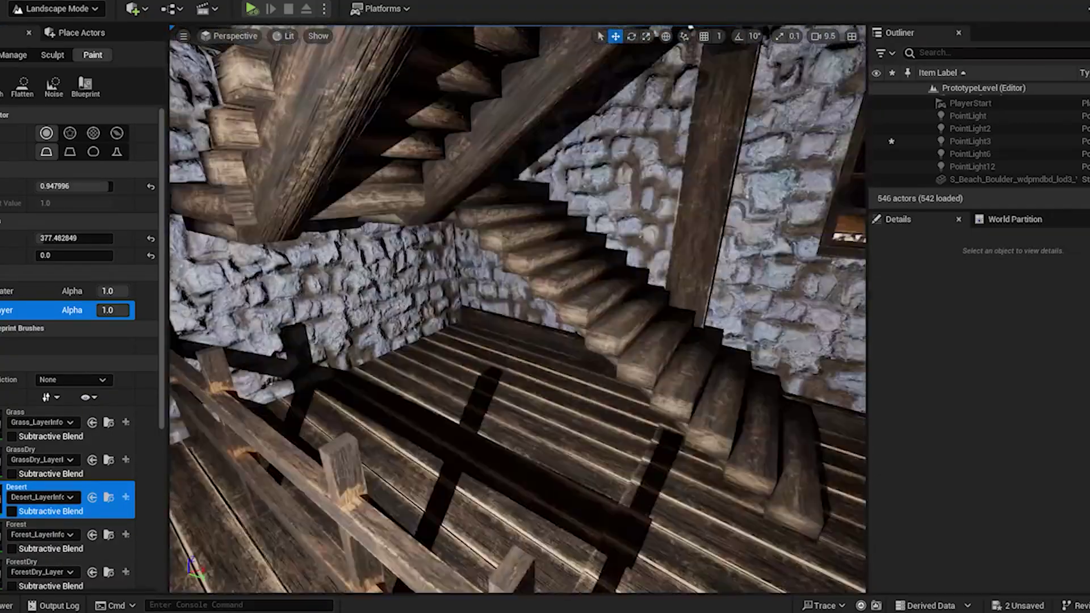
# Position a point light with 4 cd intensity under the roof of the upper floor and save the changes
pyautogui.hotkey('shift', '1')
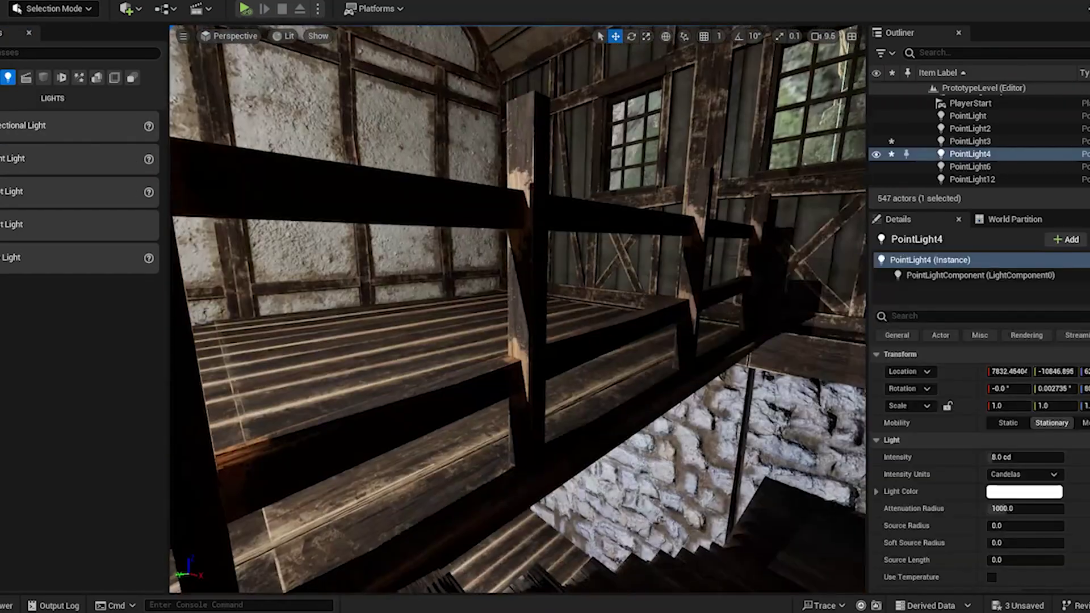
pyautogui.rightClick(452, 206)
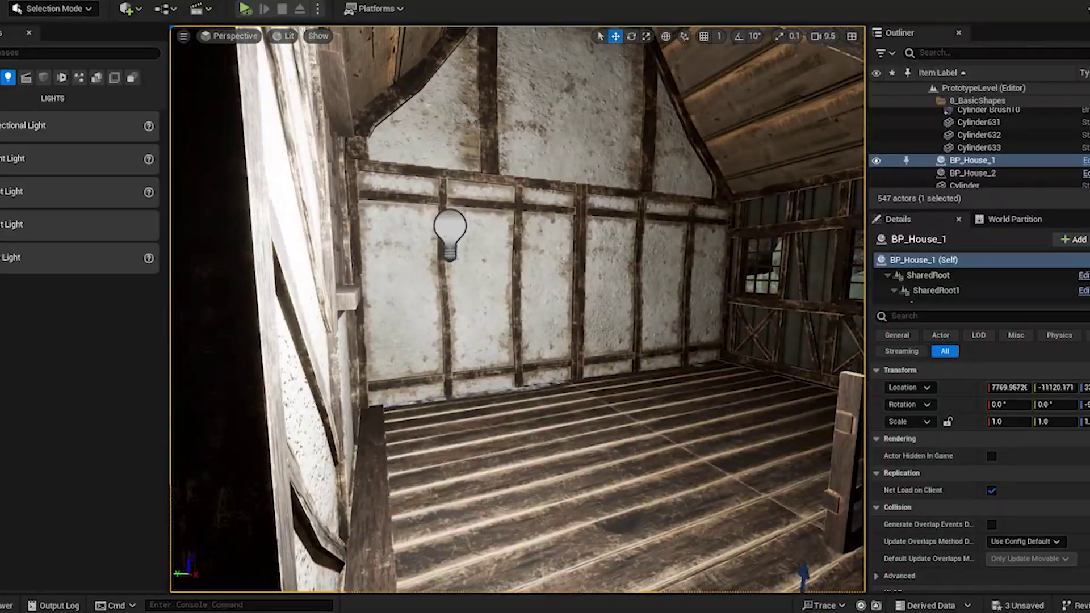
pyautogui.moveTo(450, 233); pyautogui.dragTo(576, 259)
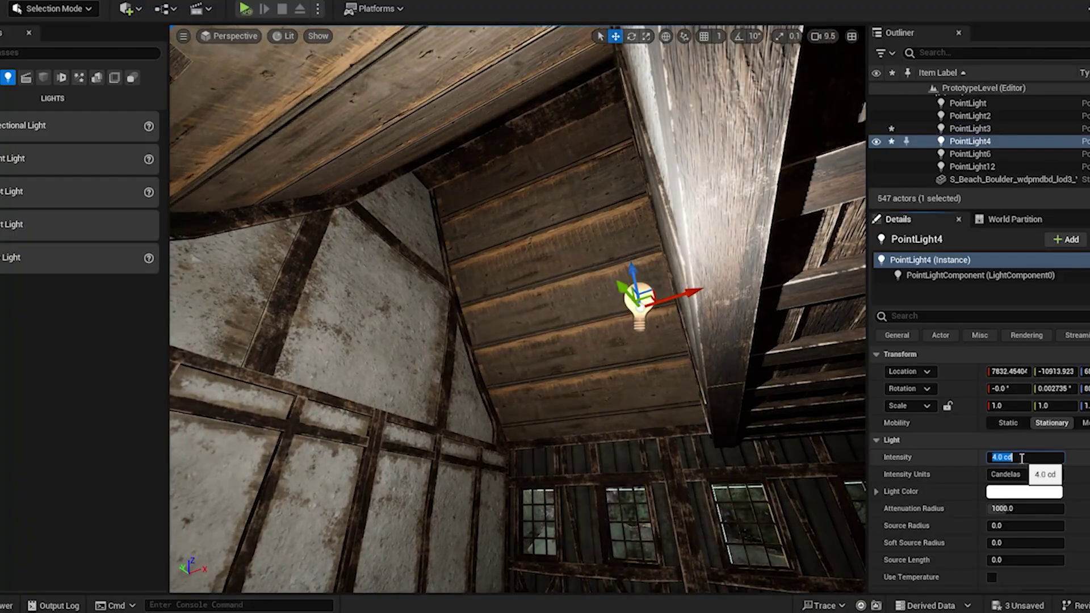
pyautogui.click(20, 1)
pyautogui.click(21, 149)
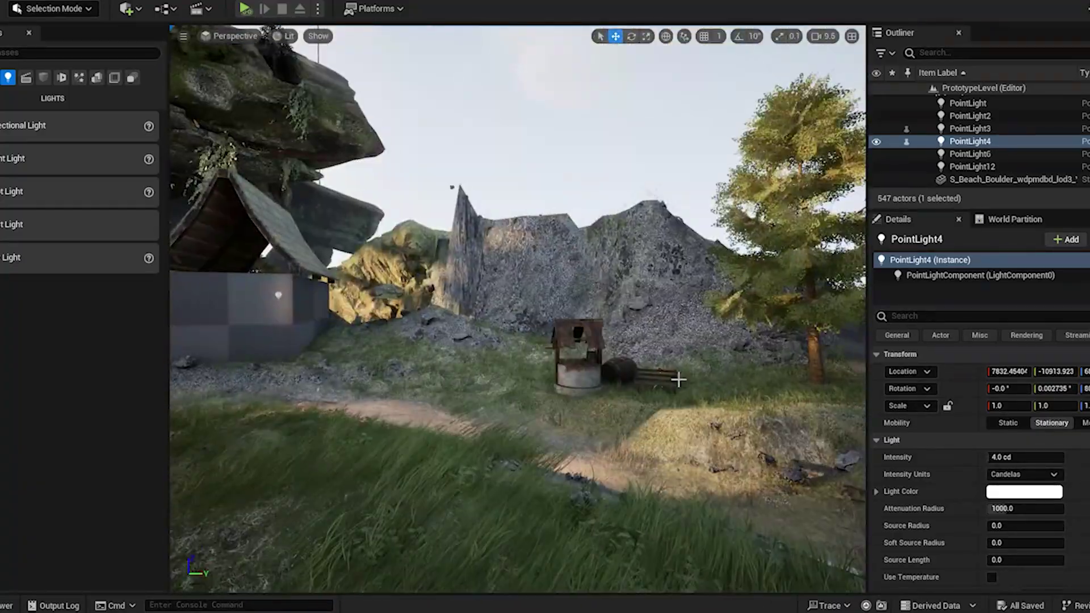
# Duplicate the open barrel and bench beside the well and move the copies onto the dirt in front of the house
pyautogui.click(679, 379)
pyautogui.moveTo(679, 379); pyautogui.dragTo(647, 392, button='right')
pyautogui.click(604, 479)
pyautogui.keyDown('ctrl'); pyautogui.click(631, 514); pyautogui.keyUp('ctrl')
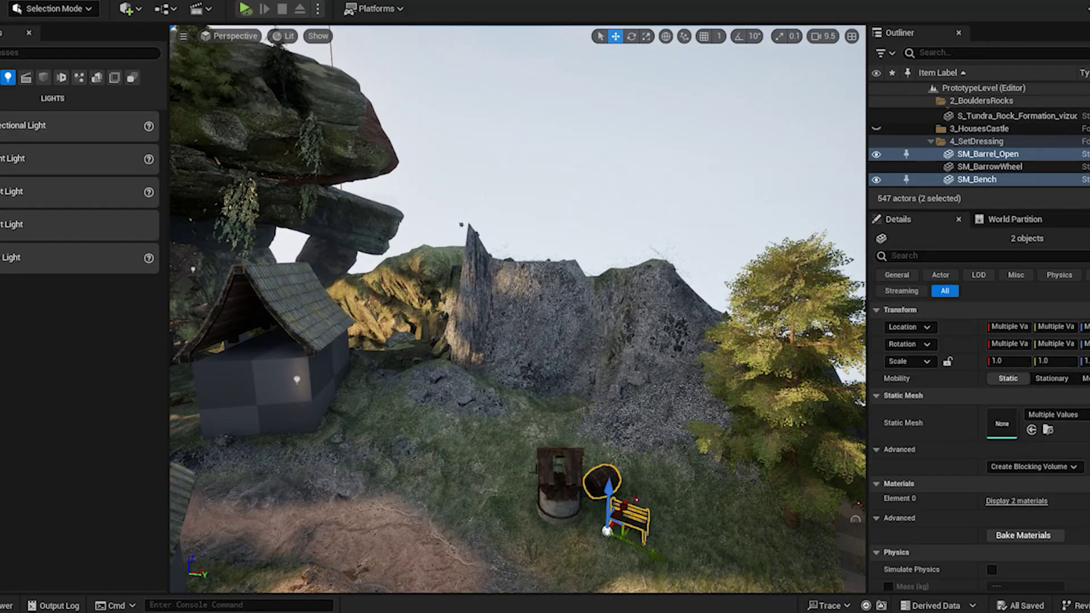
pyautogui.moveTo(631, 514); pyautogui.dragTo(511, 528, button='right')
pyautogui.keyDown('alt'); pyautogui.moveTo(731, 518); pyautogui.dragTo(262, 316); pyautogui.keyUp('alt')
pyautogui.moveTo(452, 172); pyautogui.dragTo(363, 296, button='right')
pyautogui.click(453, 173)
pyautogui.click(359, 525)
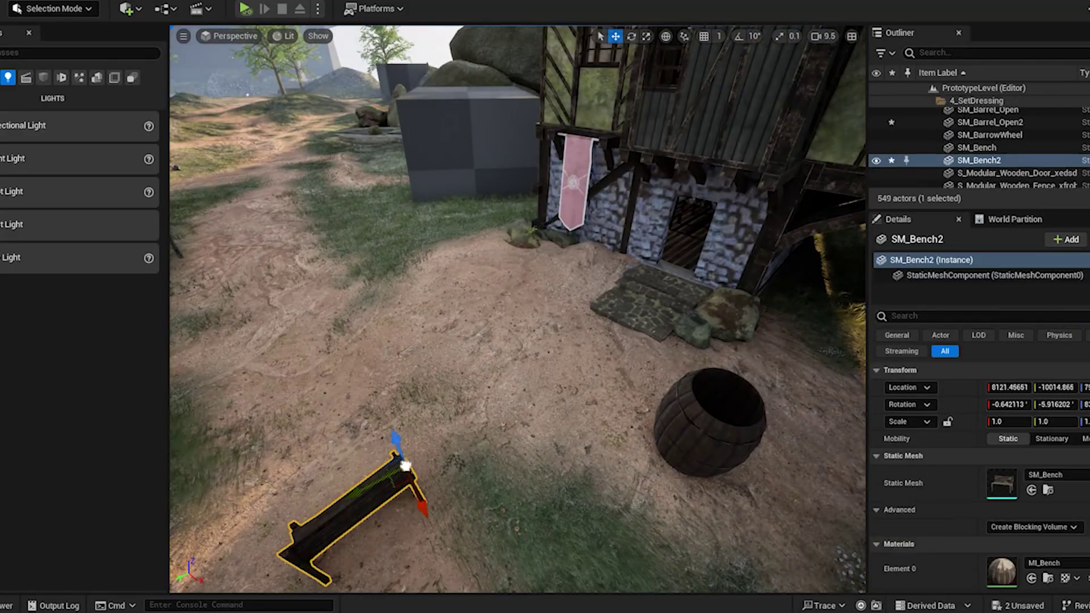
# Move the copied barrel beside the archway post and place a duplicate of it next to the stone wall
pyautogui.click(710, 407)
pyautogui.moveTo(713, 404); pyautogui.dragTo(798, 304)
pyautogui.moveTo(798, 304); pyautogui.dragTo(857, 284, button='right')
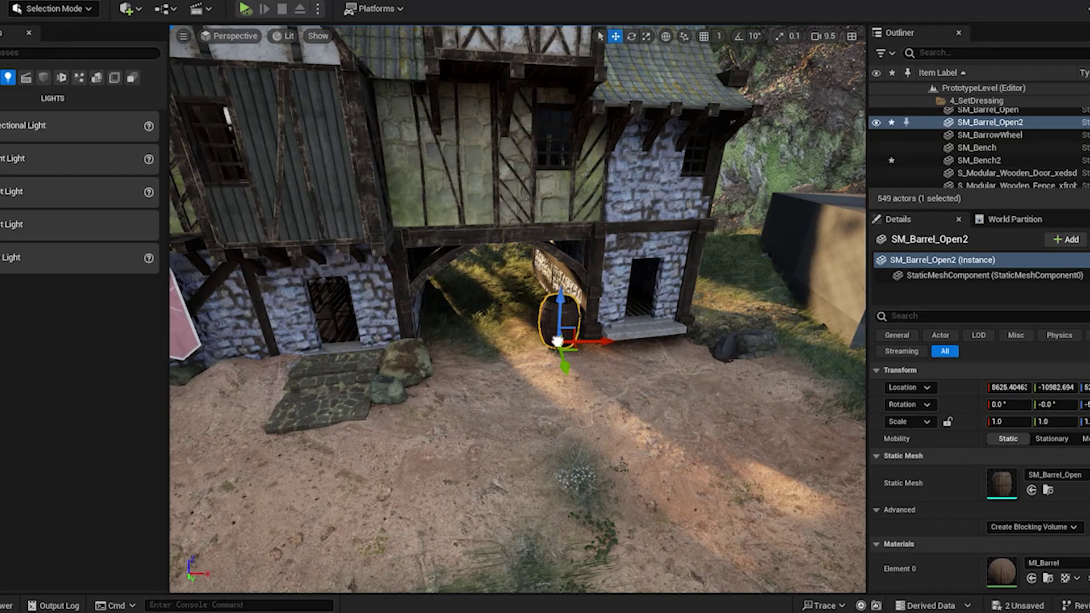
pyautogui.moveTo(557, 341); pyautogui.dragTo(559, 340)
pyautogui.moveTo(559, 339); pyautogui.dragTo(601, 340, button='right')
pyautogui.keyDown('alt'); pyautogui.moveTo(528, 462); pyautogui.dragTo(425, 425); pyautogui.keyUp('alt')
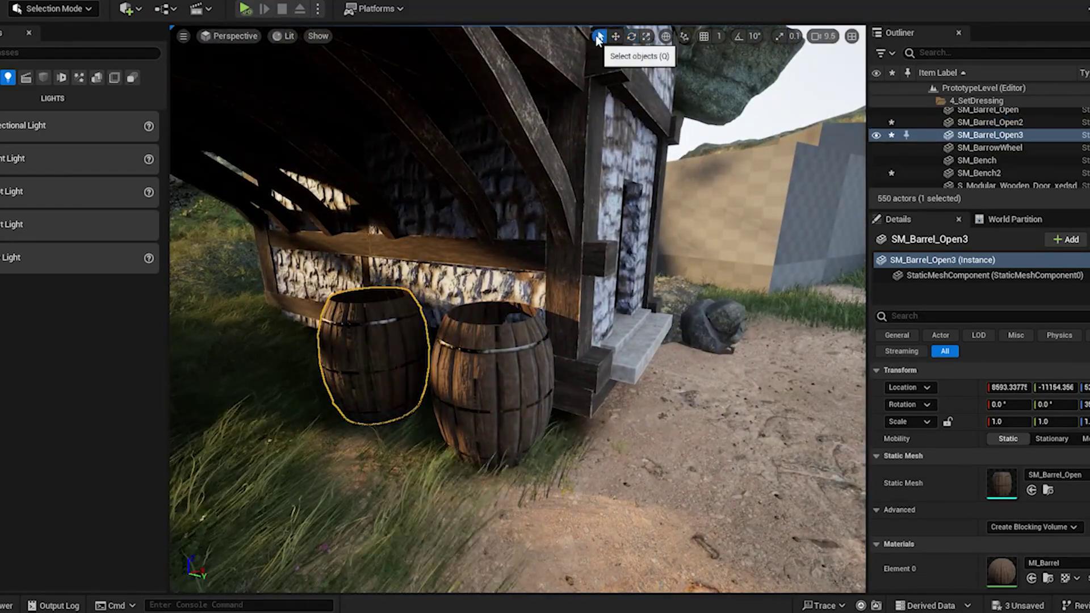
pyautogui.moveTo(510, 273); pyautogui.dragTo(480, 304, button='right')
pyautogui.click(513, 344)
pyautogui.keyDown('shift'); pyautogui.click(398, 324); pyautogui.keyUp('shift')
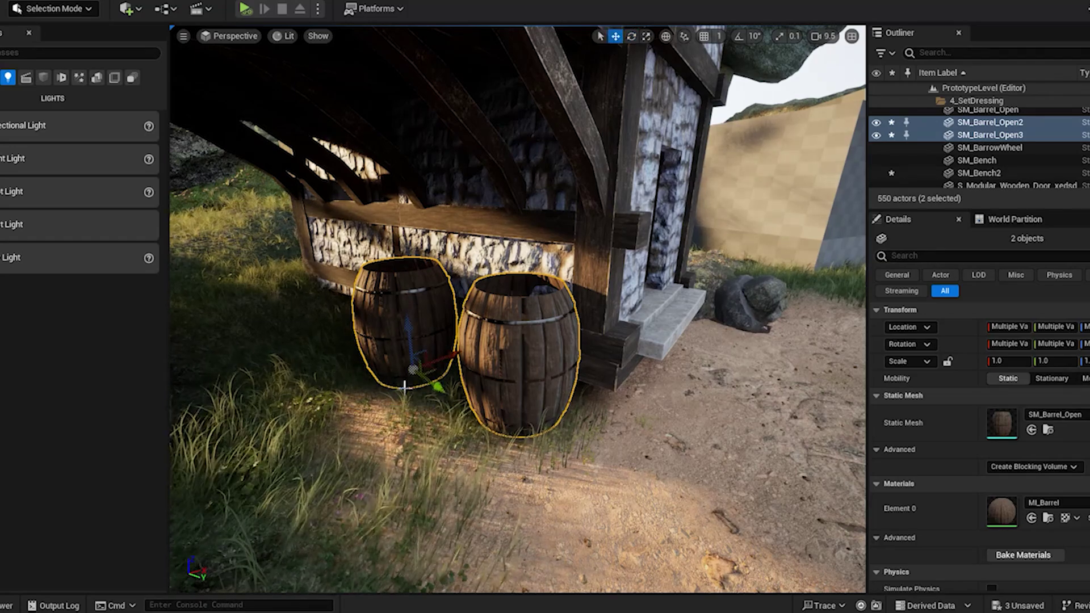
pyautogui.moveTo(500, 459); pyautogui.dragTo(567, 431, button='right')
# Move the copied bench into the house's ground-floor room and rotate it into position near the railing
pyautogui.click(797, 93)
pyautogui.moveTo(567, 340); pyautogui.dragTo(491, 425, button='right')
pyautogui.click(490, 425)
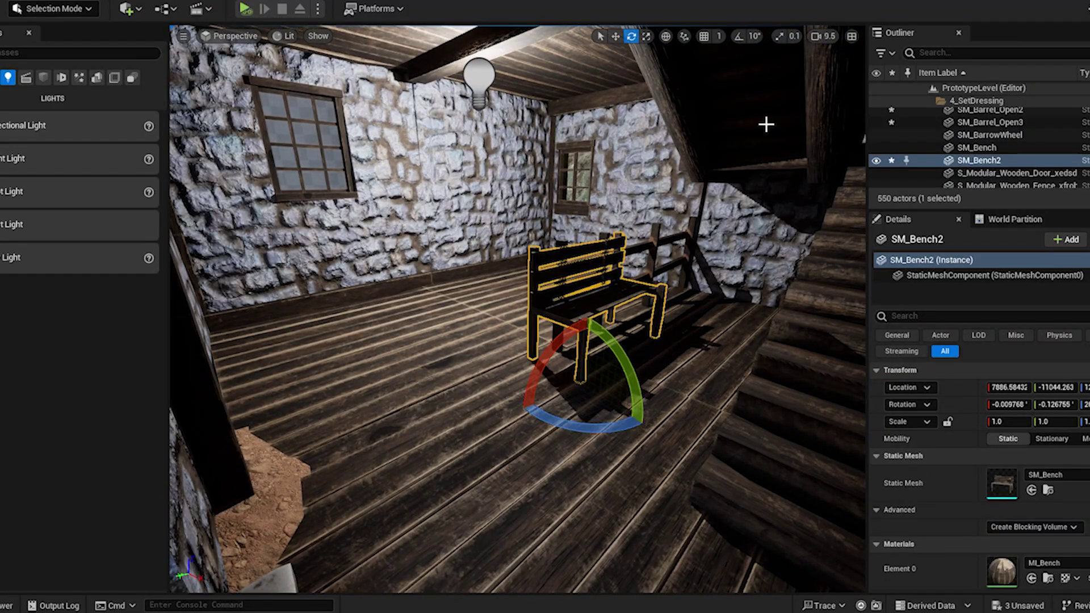
pyautogui.press('w')
pyautogui.moveTo(272, 348); pyautogui.dragTo(267, 349)
# Save the changes to the level
pyautogui.moveTo(454, 340); pyautogui.dragTo(513, 227, button='right')
pyautogui.click(513, 141)
pyautogui.moveTo(513, 142); pyautogui.dragTo(302, 293, button='right')
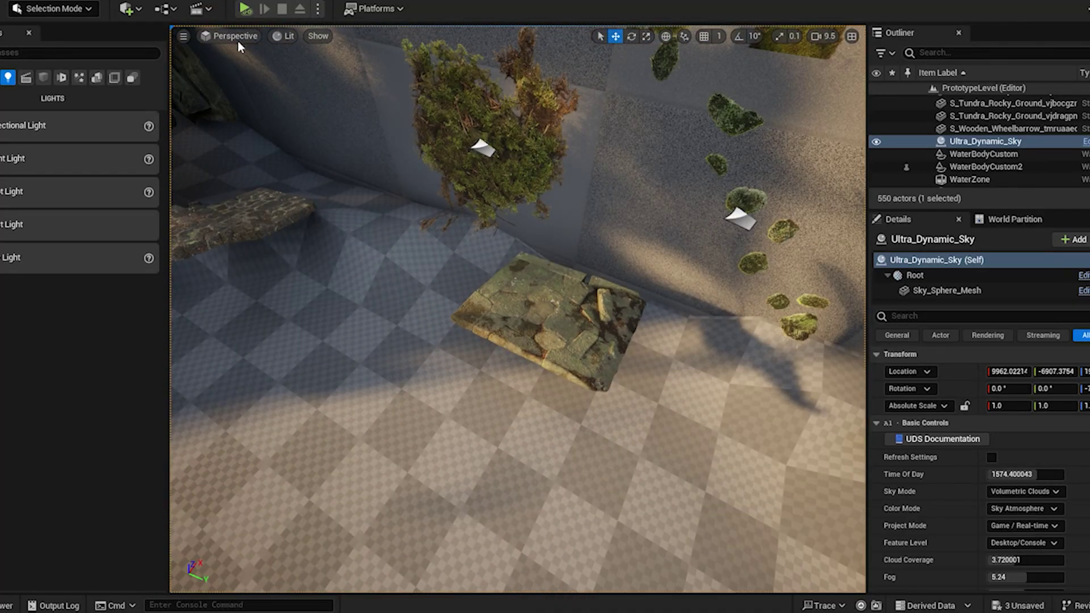
pyautogui.hotkey('alt', 'f')
pyautogui.click(49, 154)
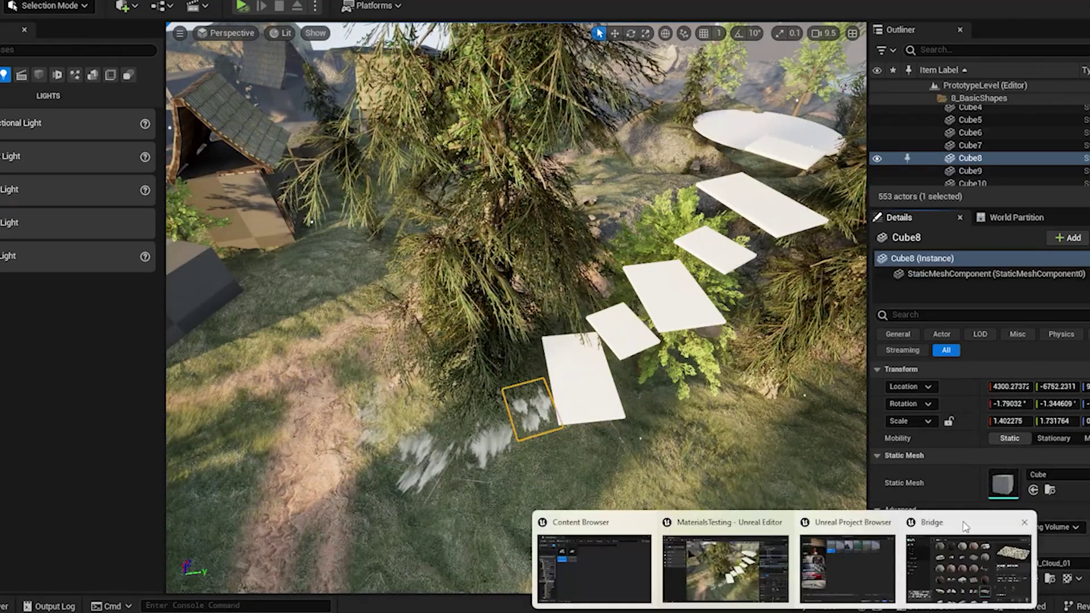
# Apply MI_Cloud_01 to the small white plane and MI_Cloud_02 to the two larger planes beyond the line of fog planes
pyautogui.click(596, 559)
pyautogui.moveTo(536, 112); pyautogui.dragTo(596, 463)
pyautogui.moveTo(419, 544); pyautogui.dragTo(622, 331)
pyautogui.moveTo(784, 612)
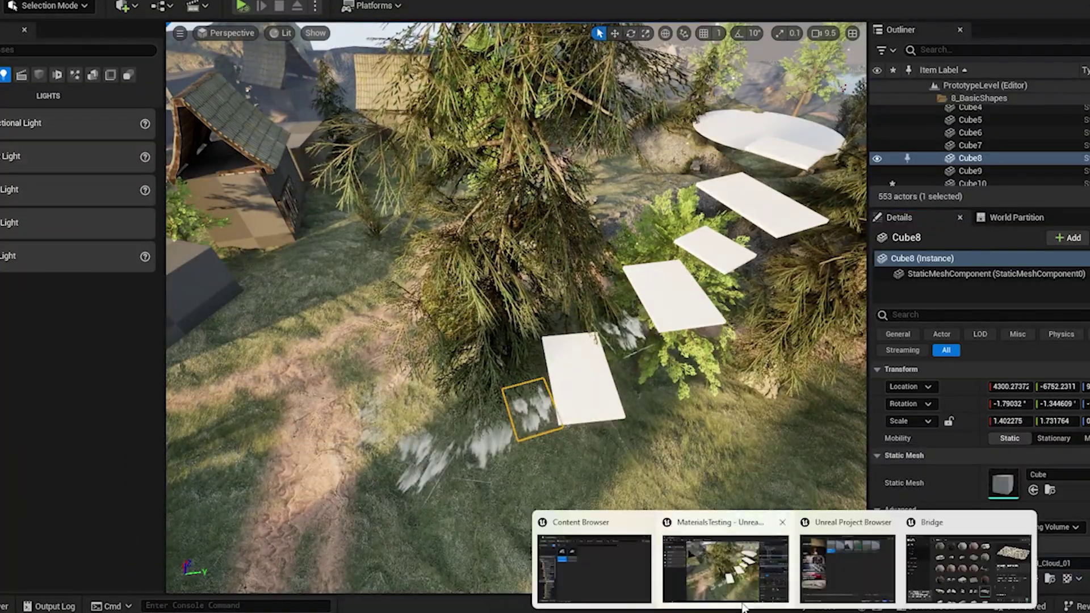
pyautogui.click(594, 561)
pyautogui.moveTo(480, 551); pyautogui.dragTo(585, 381)
pyautogui.click(595, 560)
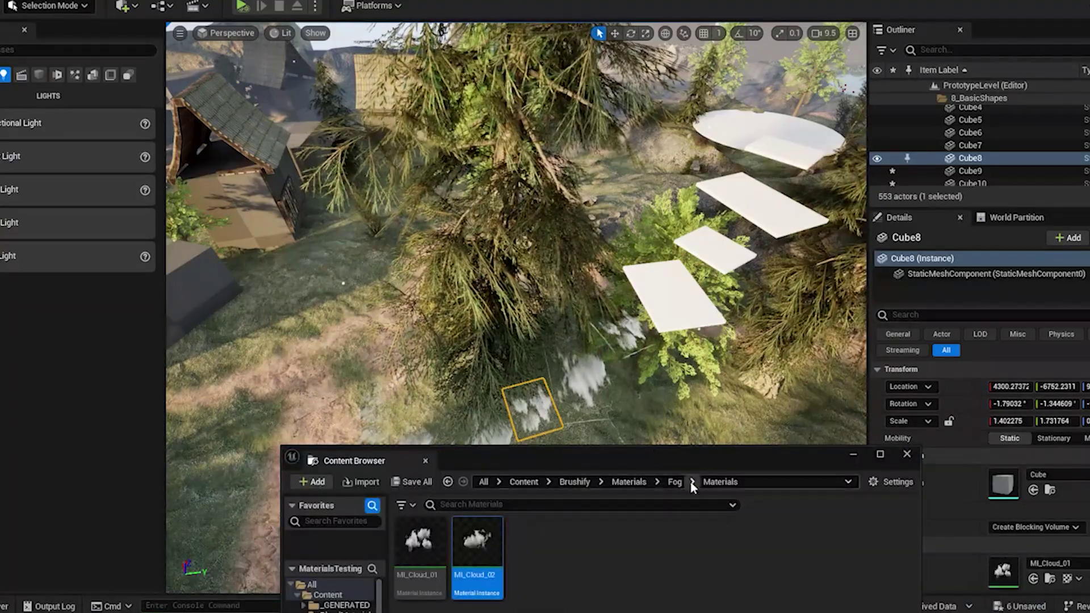
pyautogui.moveTo(477, 550); pyautogui.dragTo(672, 298)
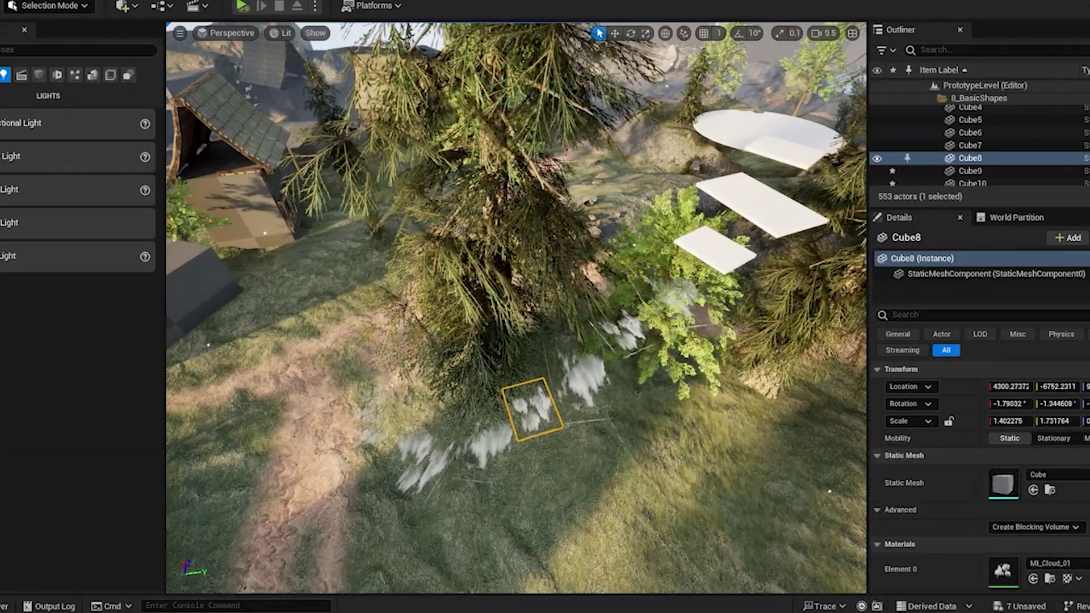
# Apply MI_Cloud_01 to the long upper white plane and the small plane below it
pyautogui.moveTo(1002, 569); pyautogui.dragTo(761, 204)
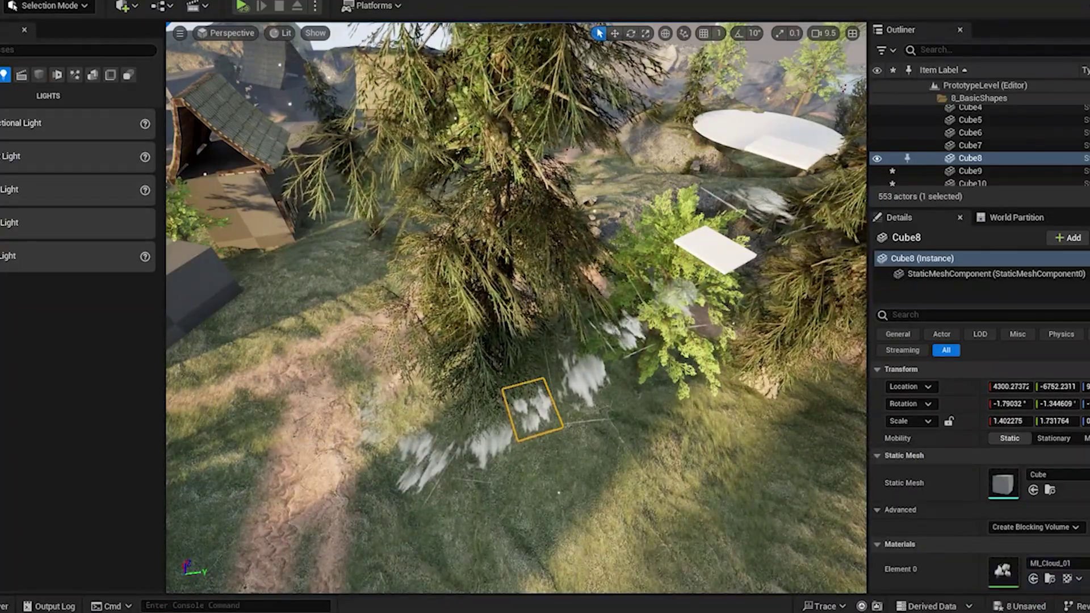
pyautogui.moveTo(1003, 569); pyautogui.dragTo(730, 261)
pyautogui.moveTo(730, 261); pyautogui.dragTo(716, 251)
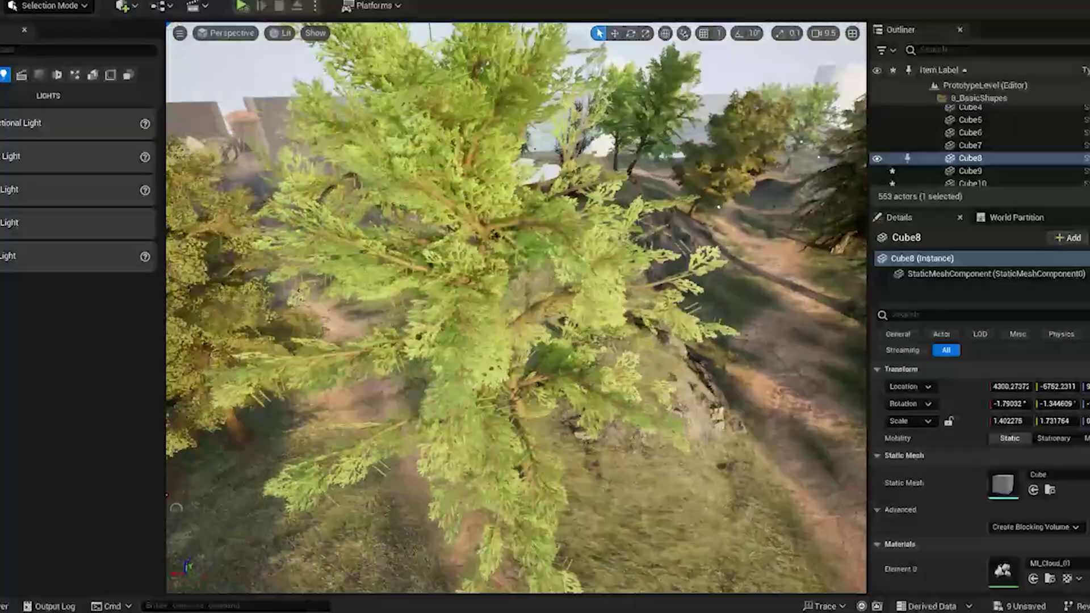
# Select BoxTest47 in the lake and place duplicates of it over the water and the grassy bank
pyautogui.moveTo(446, 494); pyautogui.dragTo(447, 494, button='right')
pyautogui.moveTo(434, 440); pyautogui.dragTo(434, 441, button='right')
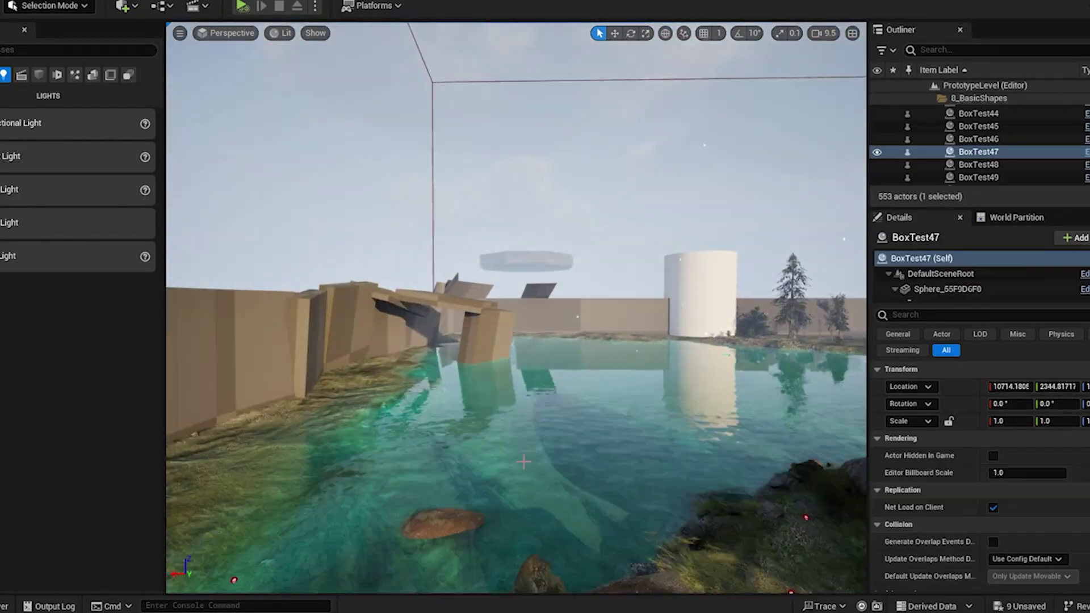
pyautogui.moveTo(434, 440); pyautogui.dragTo(433, 441, button='right')
pyautogui.moveTo(527, 459); pyautogui.dragTo(528, 459, button='right')
pyautogui.scroll(1, 527, 459)
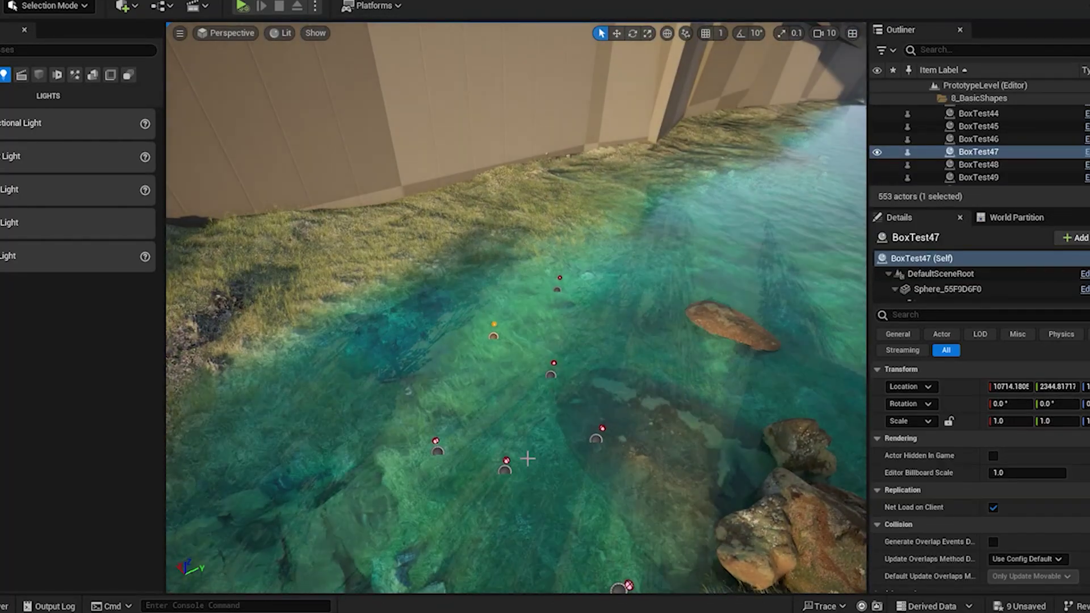
pyautogui.click(616, 34)
pyautogui.moveTo(649, 495); pyautogui.dragTo(649, 495, button='right')
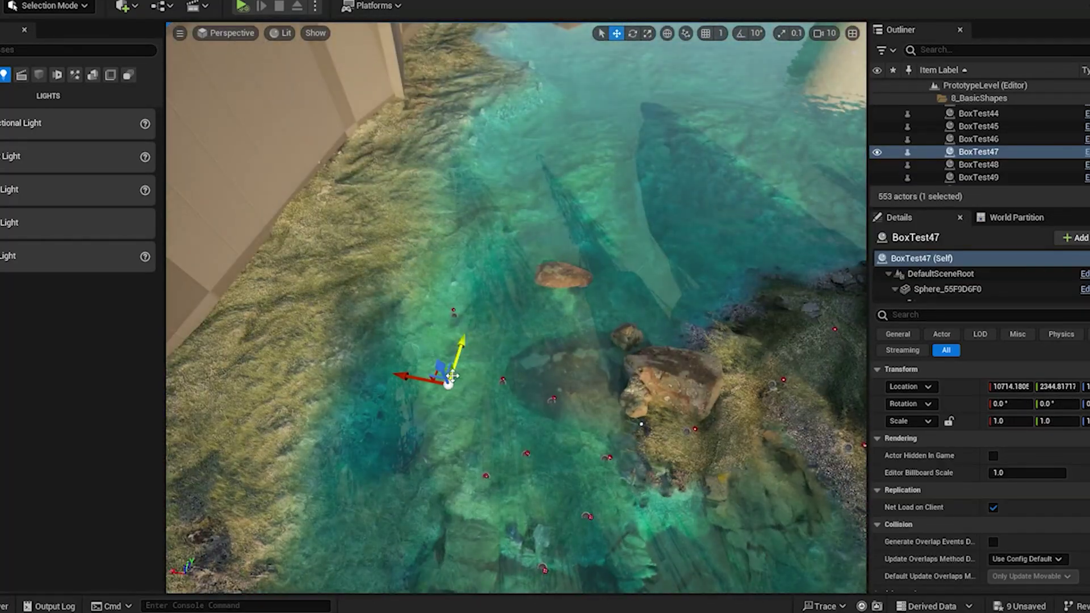
pyautogui.keyDown('alt'); pyautogui.moveTo(779, 323); pyautogui.dragTo(263, 313); pyautogui.keyUp('alt')
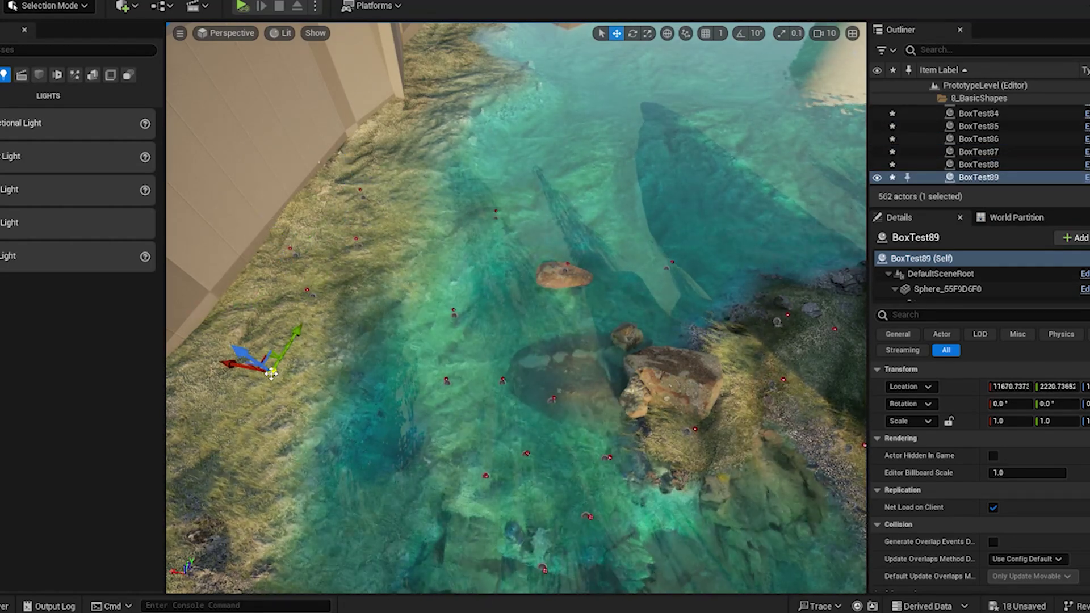
pyautogui.keyDown('alt'); pyautogui.moveTo(271, 373); pyautogui.dragTo(231, 308); pyautogui.keyUp('alt')
pyautogui.keyDown('alt'); pyautogui.moveTo(231, 309); pyautogui.dragTo(419, 455); pyautogui.keyUp('alt')
# Duplicate more BoxTest actors along the bank beneath the block wall and out over the lake
pyautogui.moveTo(419, 455); pyautogui.dragTo(244, 409, button='right')
pyautogui.keyDown('alt'); pyautogui.moveTo(587, 287); pyautogui.dragTo(458, 325); pyautogui.keyUp('alt')
pyautogui.keyDown('alt'); pyautogui.moveTo(457, 325); pyautogui.dragTo(402, 346); pyautogui.keyUp('alt')
pyautogui.keyDown('alt'); pyautogui.moveTo(402, 346); pyautogui.dragTo(742, 299); pyautogui.keyUp('alt')
pyautogui.moveTo(742, 300); pyautogui.dragTo(823, 295, button='right')
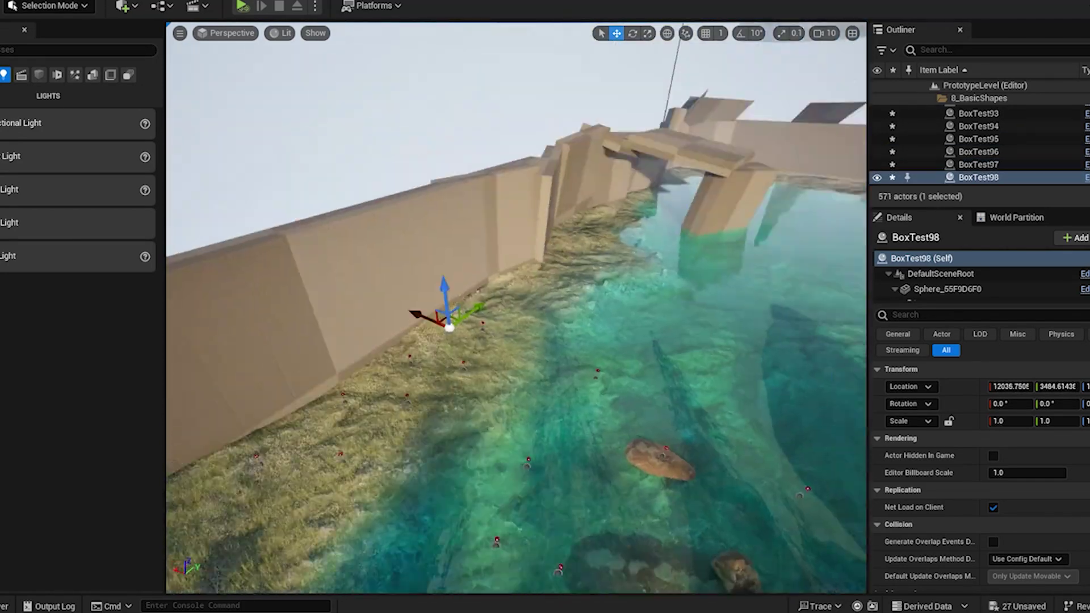
pyautogui.keyDown('alt'); pyautogui.moveTo(449, 328); pyautogui.dragTo(554, 311); pyautogui.keyUp('alt')
pyautogui.keyDown('alt'); pyautogui.moveTo(553, 311); pyautogui.dragTo(596, 306); pyautogui.keyUp('alt')
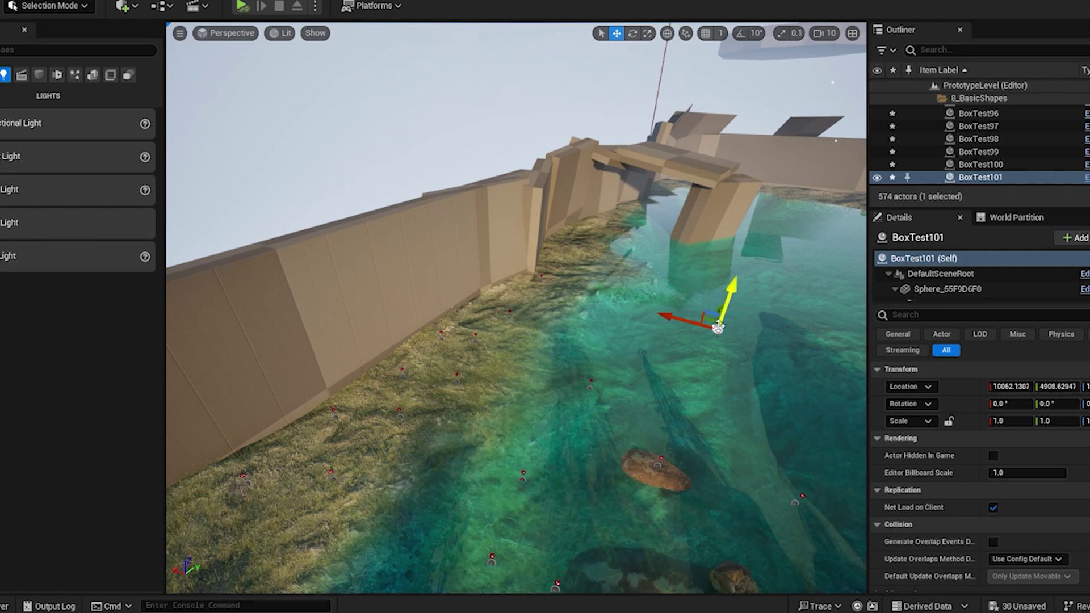
# Duplicate further BoxTest actors across the open water towards the block pillar
pyautogui.moveTo(718, 327); pyautogui.dragTo(823, 295, button='right')
pyautogui.keyDown('alt'); pyautogui.moveTo(345, 483); pyautogui.dragTo(354, 425); pyautogui.keyUp('alt')
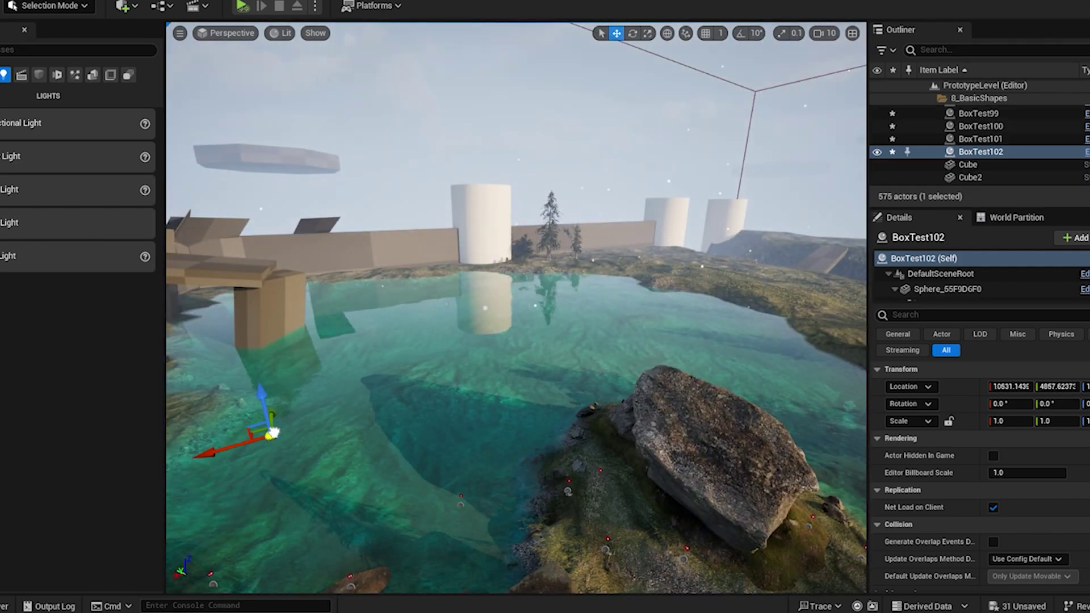
pyautogui.keyDown('alt'); pyautogui.moveTo(272, 433); pyautogui.dragTo(316, 376); pyautogui.keyUp('alt')
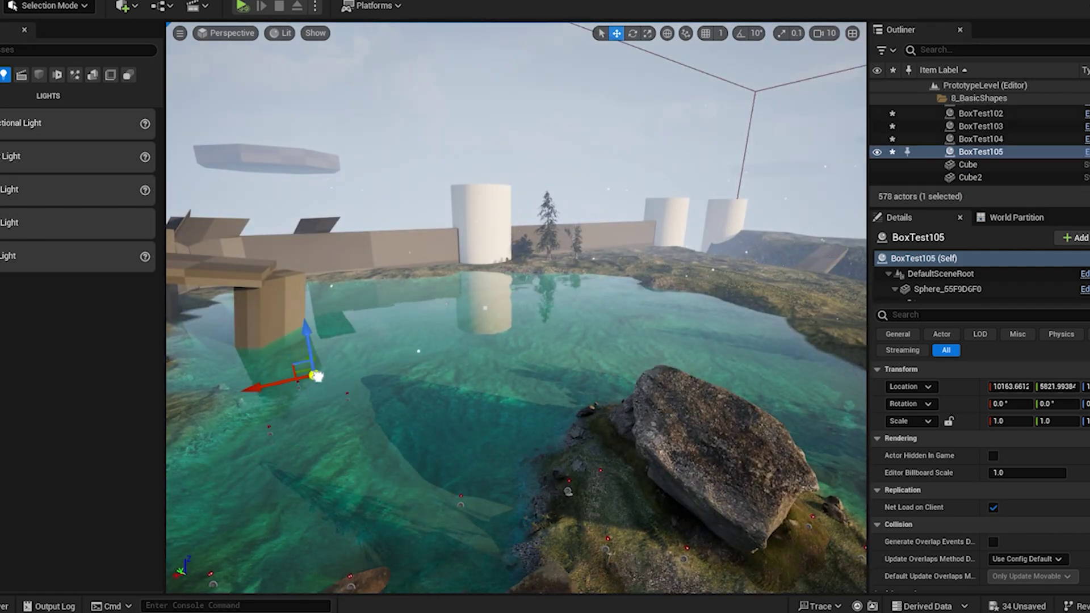
pyautogui.keyDown('alt'); pyautogui.moveTo(379, 360); pyautogui.dragTo(399, 335); pyautogui.keyUp('alt')
pyautogui.click(392, 113)
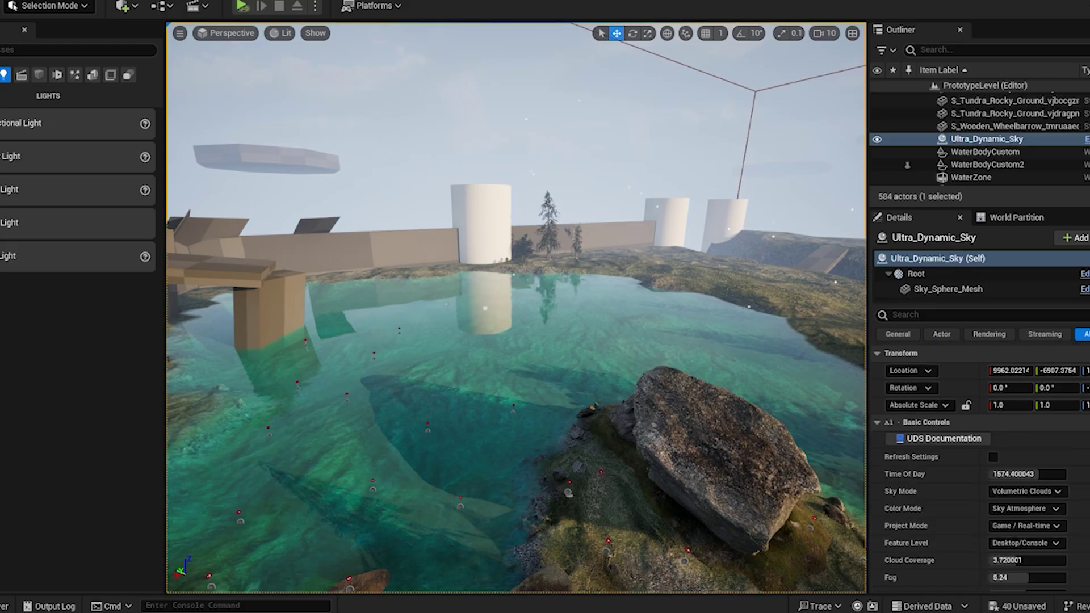
# Save all unsaved level changes
pyautogui.click(3, 2)
pyautogui.click(25, 149)
pyautogui.moveTo(483, 256); pyautogui.dragTo(557, 536, button='right')
pyautogui.click(556, 536)
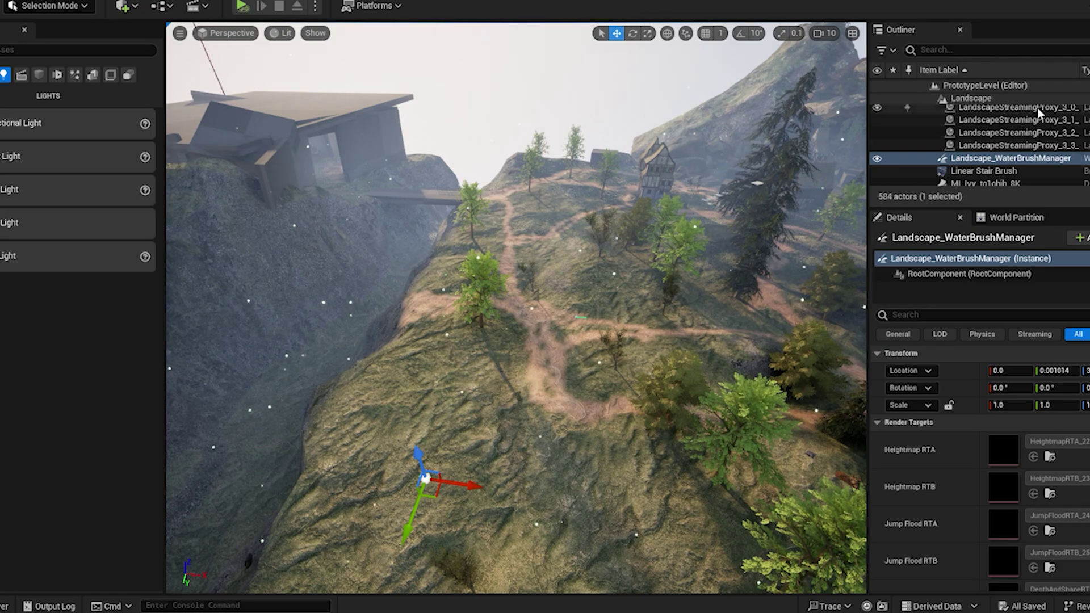
# Switch to landscape sculpting and raise a curved land ridge across the lake to separate off a smaller pond
pyautogui.click(695, 135)
pyautogui.moveTo(696, 135)
pyautogui.mouseDown(button='right')
pyautogui.moveTo(732, 193)
pyautogui.moveTo(738, 227)
pyautogui.moveTo(828, 210)
pyautogui.moveTo(766, 219)
pyautogui.mouseUp(button='right')
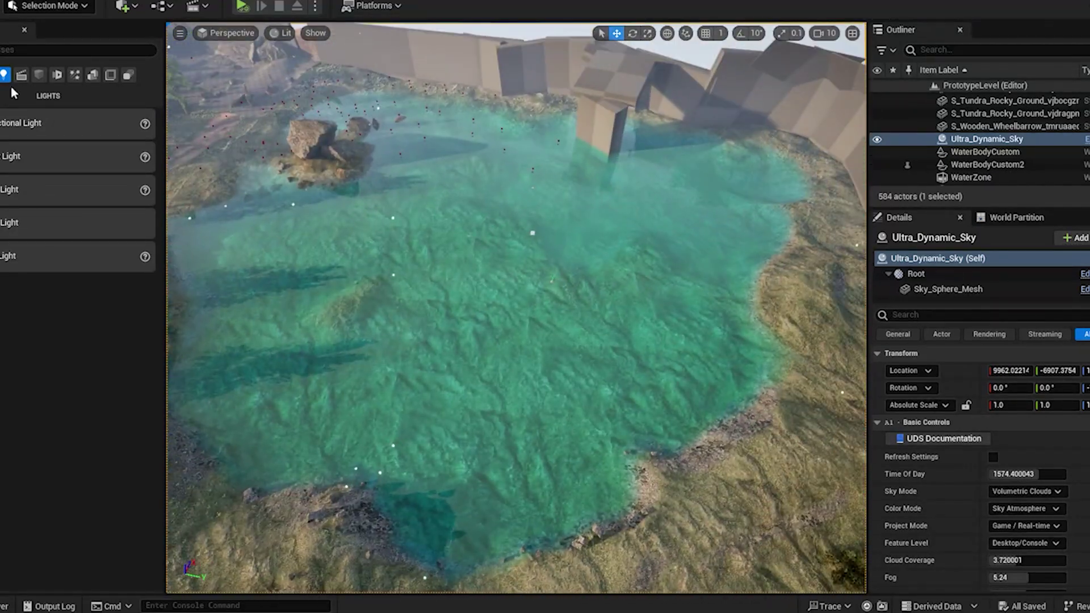
pyautogui.click(50, 5)
pyautogui.click(53, 39)
pyautogui.click(48, 51)
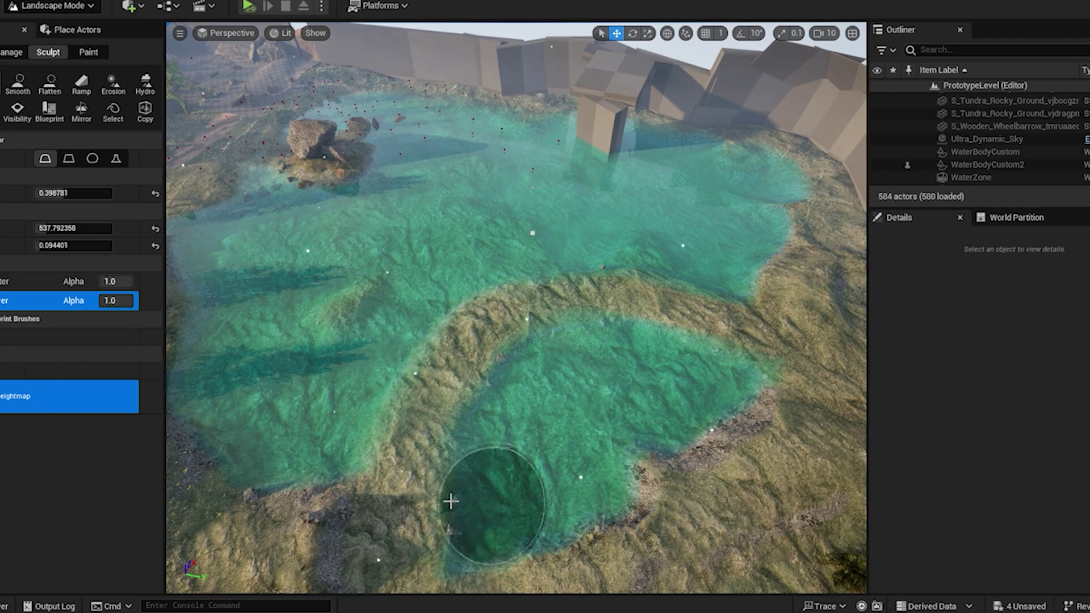
pyautogui.moveTo(451, 502); pyautogui.dragTo(534, 521, button='right')
pyautogui.moveTo(635, 259)
pyautogui.mouseDown()
pyautogui.moveTo(707, 400)
pyautogui.moveTo(481, 252)
pyautogui.mouseUp()
pyautogui.moveTo(363, 449)
pyautogui.mouseDown(button='right')
pyautogui.moveTo(352, 454)
pyautogui.moveTo(340, 431)
pyautogui.mouseUp(button='right')
# Erode the curved ridge between the lake and the small pond with the Erosion tool
pyautogui.click(113, 84)
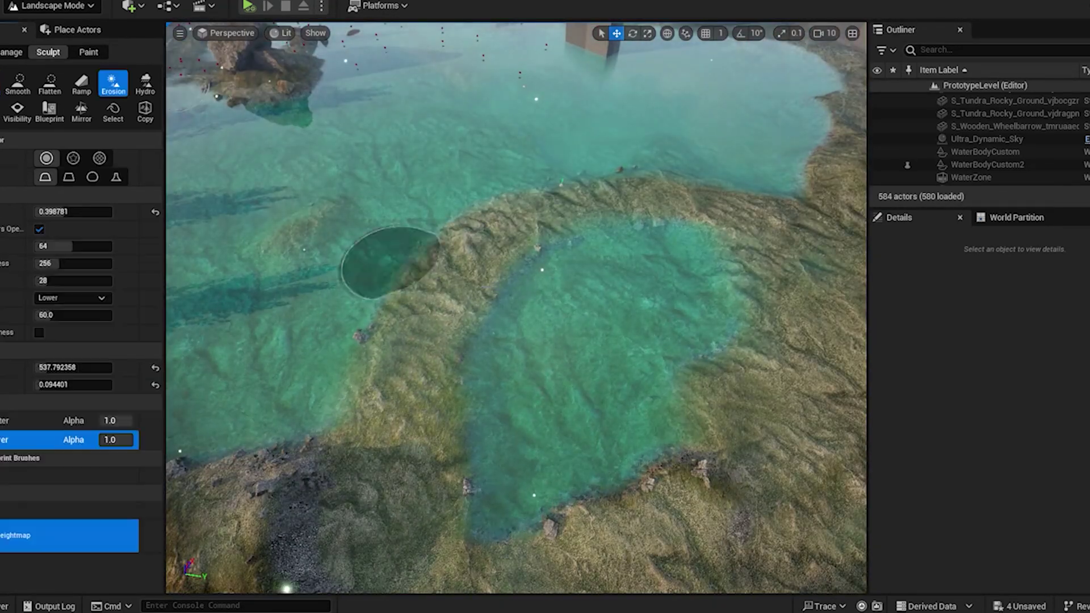
pyautogui.moveTo(389, 262); pyautogui.dragTo(607, 235)
pyautogui.moveTo(652, 175); pyautogui.dragTo(418, 244)
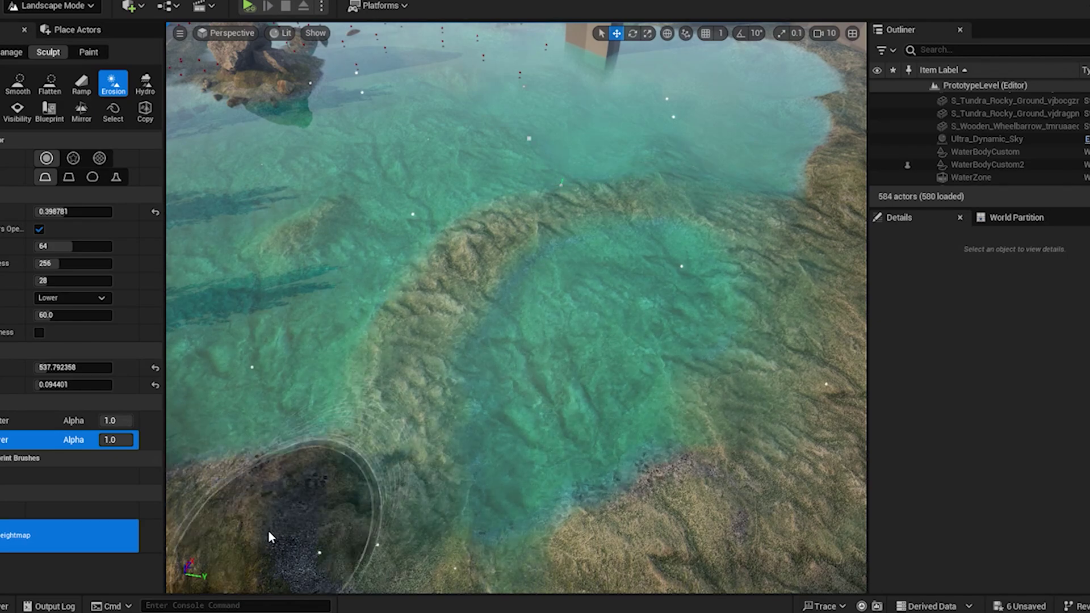
pyautogui.moveTo(267, 538); pyautogui.dragTo(329, 548, button='right')
# Raise and widen the eroded ridge along its full length with the Sculpt tool
pyautogui.click(1, 84)
pyautogui.moveTo(511, 187)
pyautogui.keyDown('shift'); pyautogui.mouseDown()
pyautogui.moveTo(437, 206)
pyautogui.moveTo(519, 218)
pyautogui.mouseUp(); pyautogui.keyUp('shift')
pyautogui.moveTo(494, 150)
pyautogui.mouseDown()
pyautogui.moveTo(290, 236)
pyautogui.moveTo(345, 308)
pyautogui.mouseUp()
pyautogui.moveTo(346, 308); pyautogui.dragTo(341, 341, button='right')
pyautogui.moveTo(283, 273); pyautogui.dragTo(392, 389)
pyautogui.moveTo(391, 390); pyautogui.dragTo(443, 364, button='right')
pyautogui.moveTo(363, 261); pyautogui.dragTo(463, 180)
pyautogui.moveTo(568, 142); pyautogui.dragTo(635, 74, button='right')
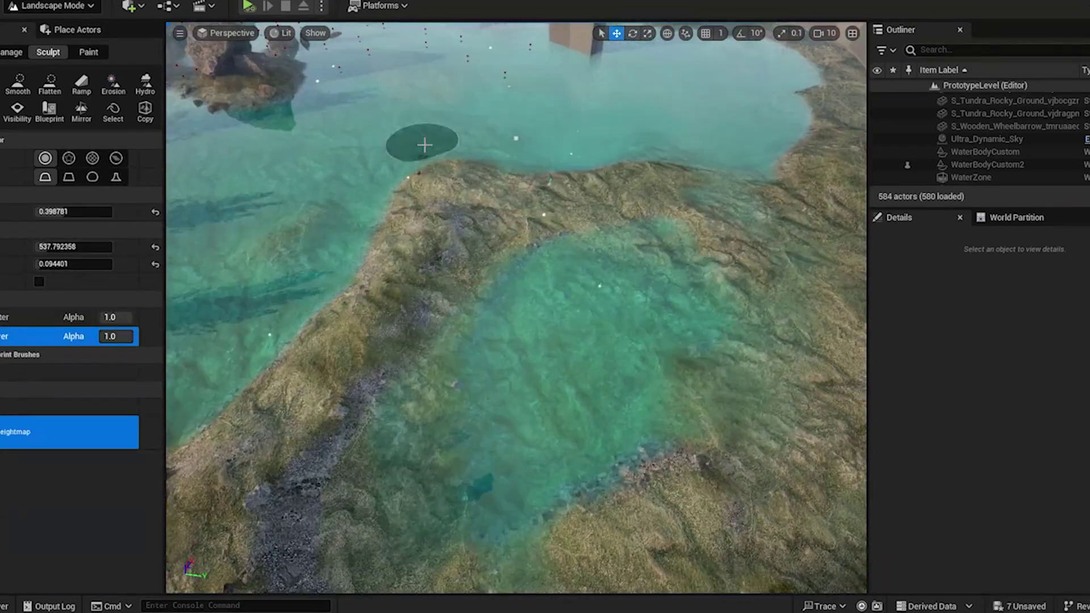
# Smooth the widened ridge from its far end down to the near shore
pyautogui.click(18, 84)
pyautogui.moveTo(489, 168); pyautogui.dragTo(260, 414)
pyautogui.moveTo(260, 419)
pyautogui.mouseDown(button='right')
pyautogui.moveTo(204, 398)
pyautogui.moveTo(176, 318)
pyautogui.moveTo(352, 313)
pyautogui.moveTo(369, 386)
pyautogui.mouseUp(button='right')
pyautogui.moveTo(580, 475)
pyautogui.mouseDown(button='right')
pyautogui.moveTo(561, 374)
pyautogui.moveTo(568, 431)
pyautogui.mouseUp(button='right')
# Lower the raised patch in the small pond and smooth the pond bed
pyautogui.click(1, 84)
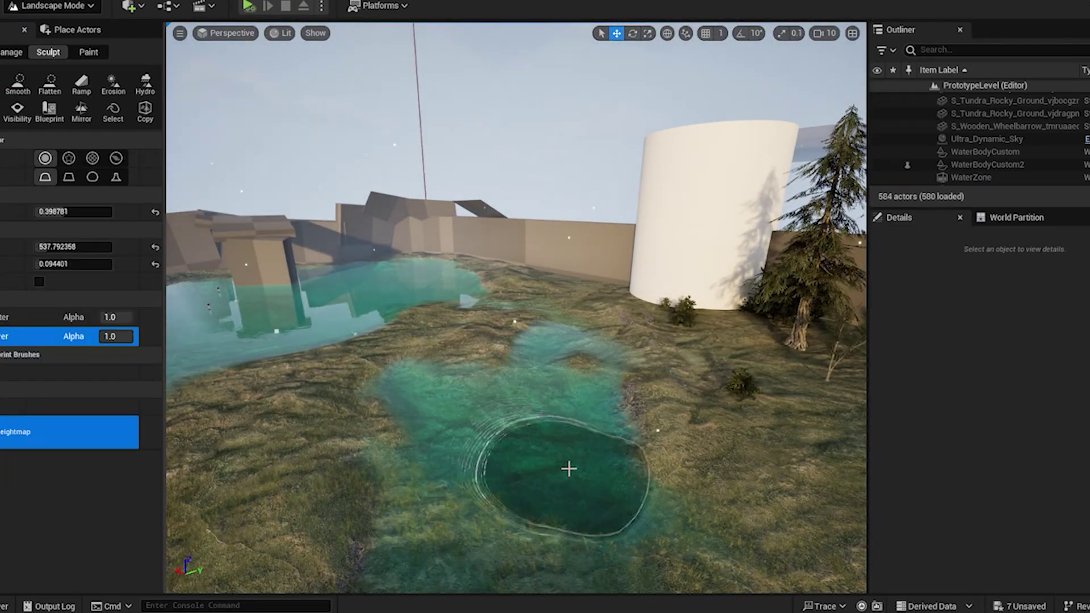
pyautogui.keyDown('shift'); pyautogui.moveTo(569, 468); pyautogui.dragTo(566, 380); pyautogui.keyUp('shift')
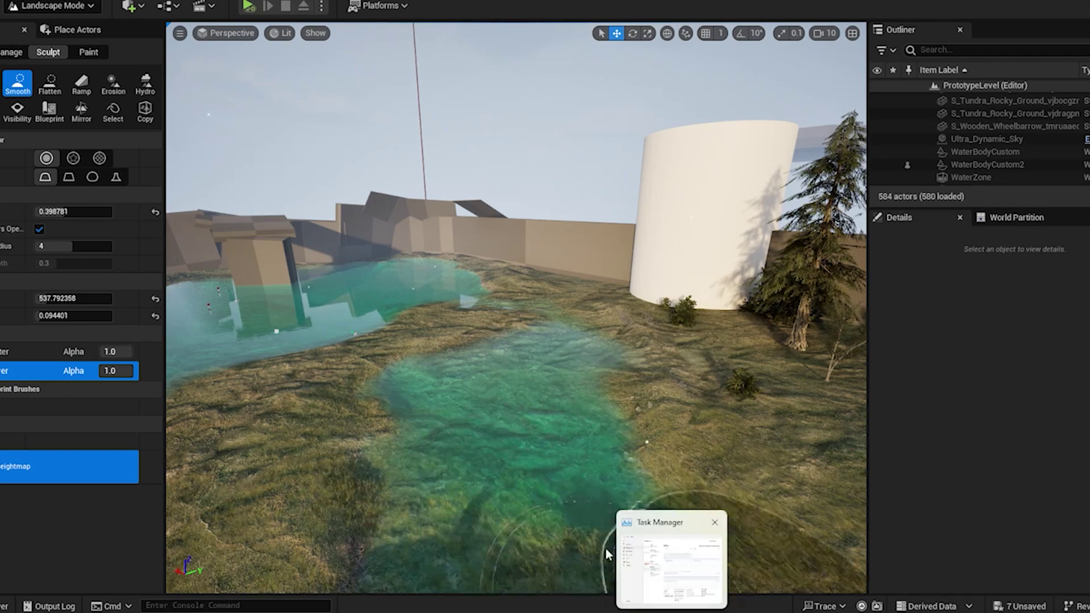
pyautogui.moveTo(606, 548)
pyautogui.mouseDown(button='right')
pyautogui.moveTo(664, 523)
pyautogui.moveTo(665, 506)
pyautogui.moveTo(653, 556)
pyautogui.mouseUp(button='right')
# Set the sculpt strength to 0.205983, then reshape and smooth the small pond's bed and edges
pyautogui.click(1, 84)
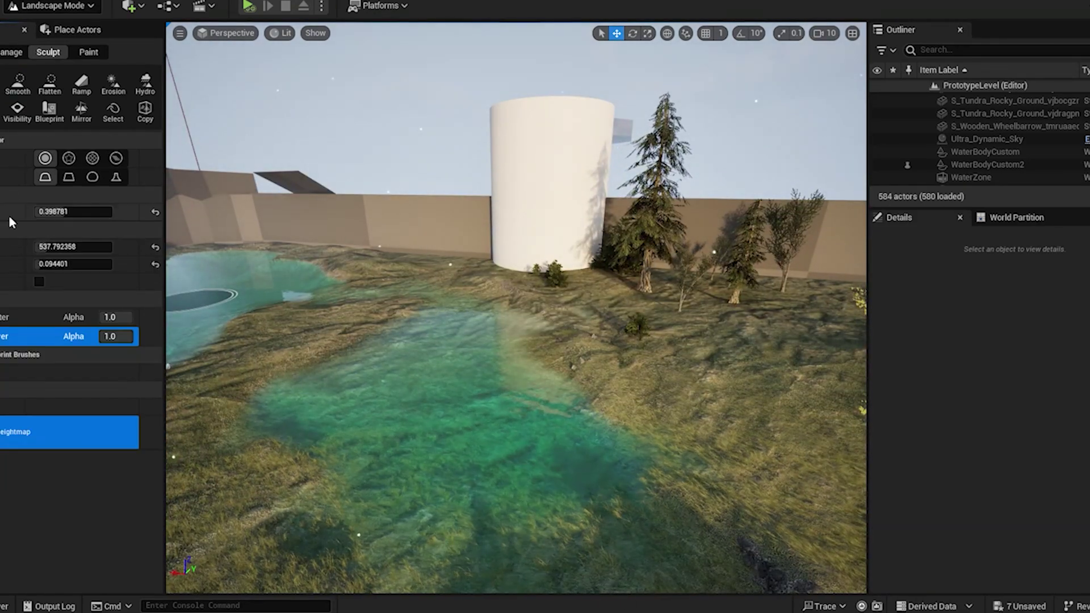
pyautogui.moveTo(357, 404); pyautogui.dragTo(436, 342)
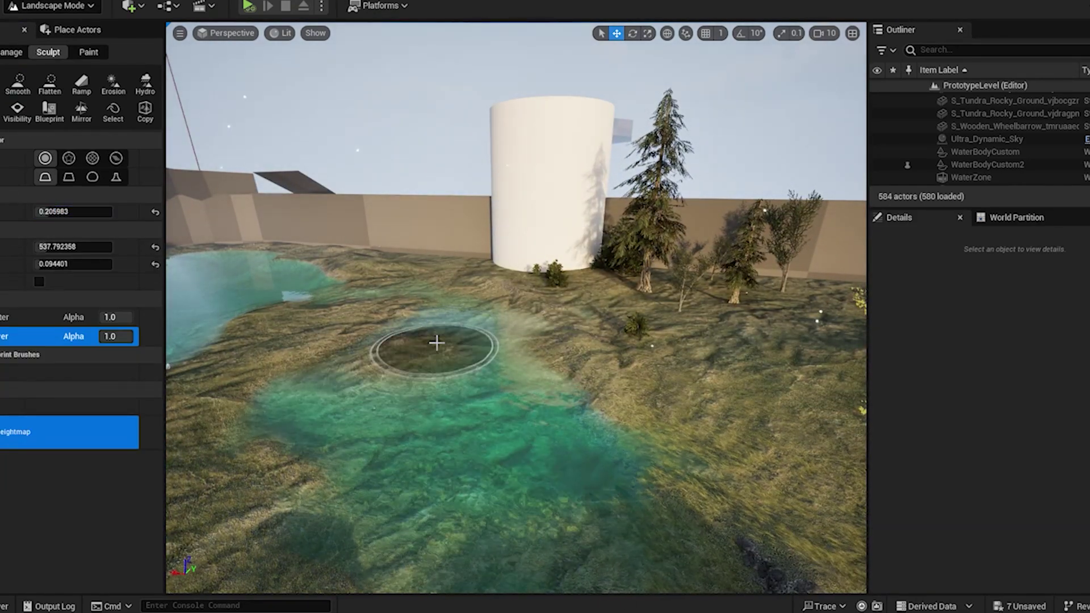
pyautogui.click(18, 84)
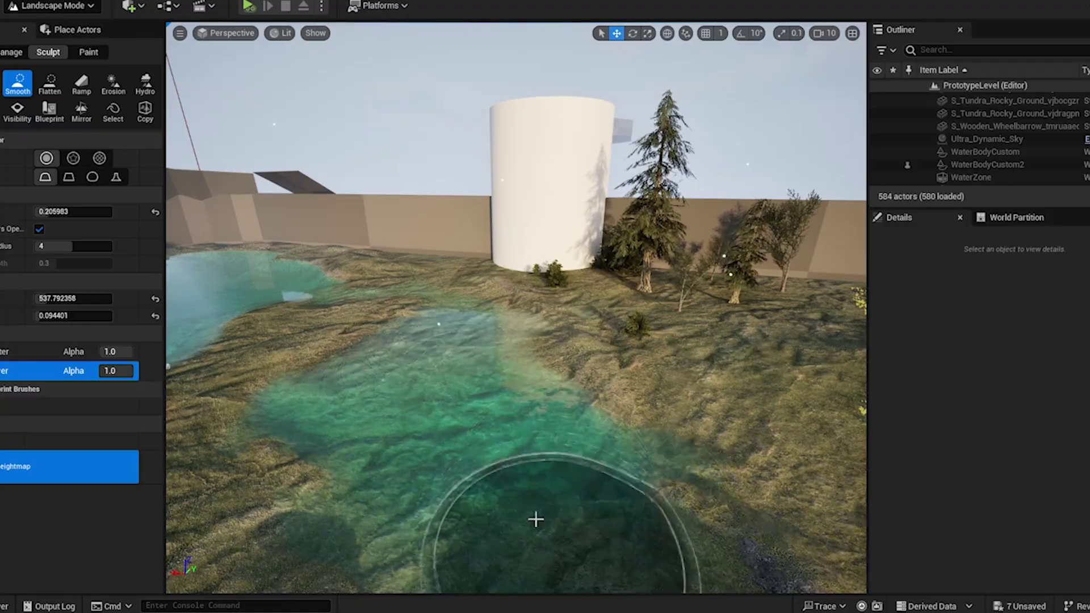
pyautogui.moveTo(536, 519); pyautogui.dragTo(613, 559, button='right')
pyautogui.moveTo(811, 409)
pyautogui.mouseDown(button='right')
pyautogui.moveTo(709, 346)
pyautogui.moveTo(823, 334)
pyautogui.moveTo(732, 341)
pyautogui.moveTo(794, 363)
pyautogui.moveTo(857, 340)
pyautogui.moveTo(835, 409)
pyautogui.mouseUp(button='right')
# Erode the land strip between the lake and the small pond
pyautogui.click(114, 84)
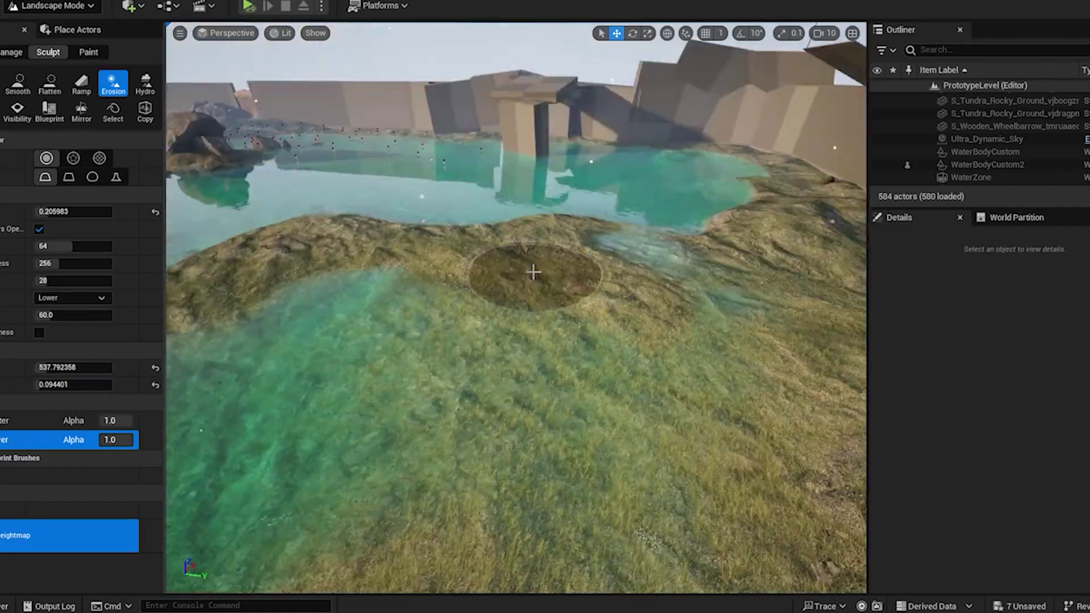
pyautogui.moveTo(533, 273); pyautogui.dragTo(488, 255, button='right')
pyautogui.moveTo(540, 170); pyautogui.dragTo(560, 209)
pyautogui.moveTo(559, 210)
pyautogui.mouseDown(button='right')
pyautogui.moveTo(658, 212)
pyautogui.moveTo(499, 193)
pyautogui.mouseUp(button='right')
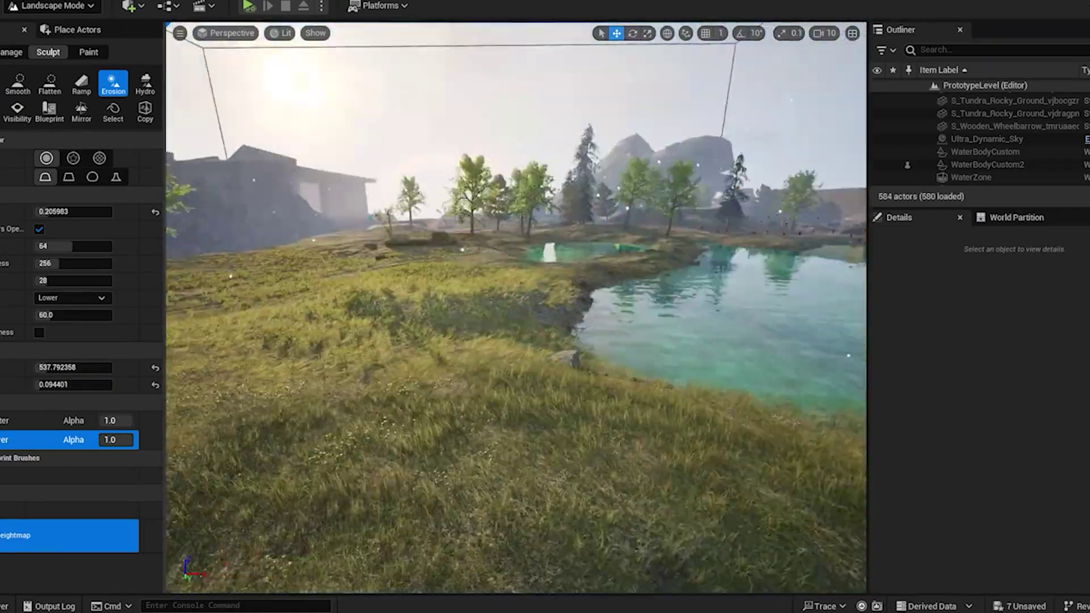
# Try to raise the grassy ground beside the lake with the Sculpt tool and undo the stroke
pyautogui.moveTo(567, 386)
pyautogui.mouseDown(button='right')
pyautogui.moveTo(545, 392)
pyautogui.moveTo(738, 363)
pyautogui.moveTo(570, 374)
pyautogui.moveTo(630, 426)
pyautogui.moveTo(624, 440)
pyautogui.mouseUp(button='right')
pyautogui.click(2, 83)
pyautogui.moveTo(232, 364)
pyautogui.mouseDown()
pyautogui.moveTo(377, 232)
pyautogui.moveTo(353, 214)
pyautogui.moveTo(335, 242)
pyautogui.mouseUp()
pyautogui.hotkey('ctrl', 'z')
pyautogui.moveTo(397, 255)
pyautogui.mouseDown(button='right')
pyautogui.moveTo(465, 340)
pyautogui.moveTo(352, 369)
pyautogui.moveTo(488, 341)
pyautogui.moveTo(323, 215)
pyautogui.moveTo(335, 216)
pyautogui.mouseUp(button='right')
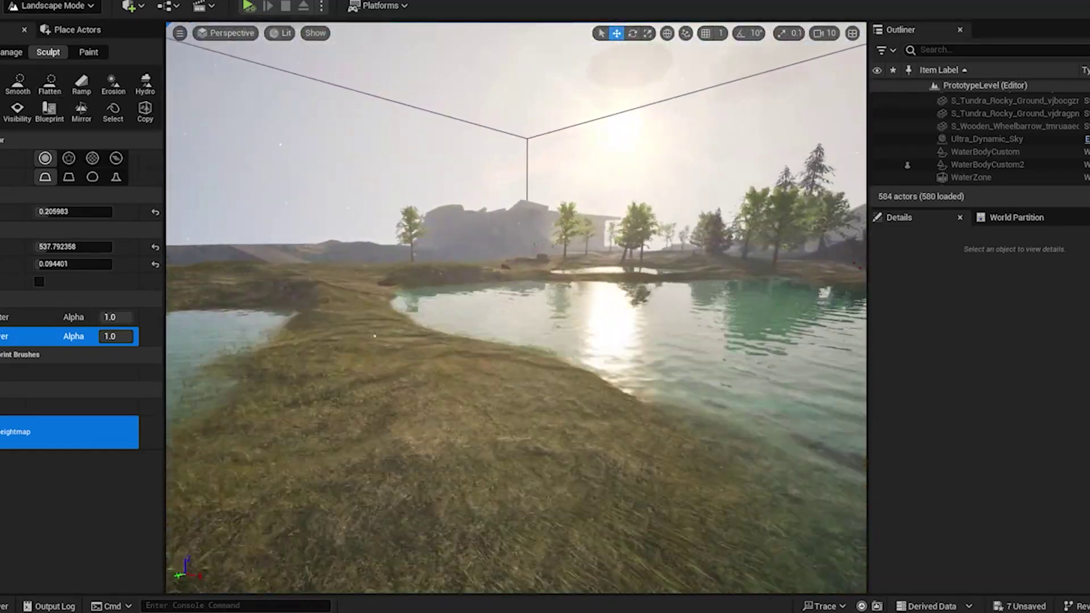
# Apply hydro erosion to the grassy slope beside the small pond
pyautogui.moveTo(477, 364)
pyautogui.mouseDown(button='right')
pyautogui.moveTo(452, 364)
pyautogui.moveTo(477, 346)
pyautogui.moveTo(452, 390)
pyautogui.moveTo(451, 352)
pyautogui.moveTo(389, 411)
pyautogui.moveTo(431, 286)
pyautogui.mouseUp(button='right')
pyautogui.click(145, 83)
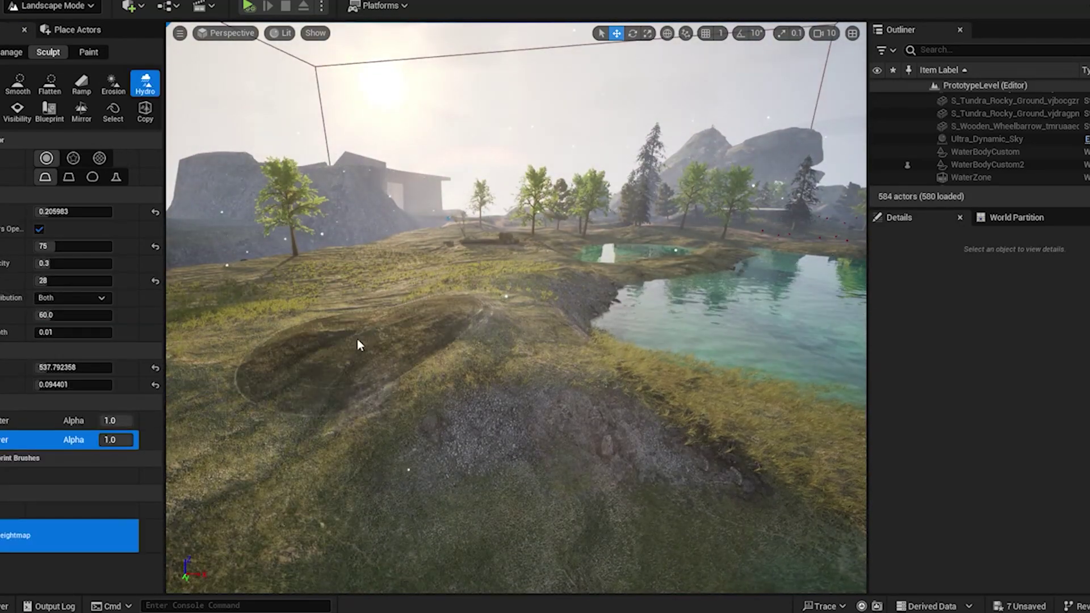
pyautogui.moveTo(356, 338)
pyautogui.mouseDown(button='right')
pyautogui.moveTo(397, 318)
pyautogui.moveTo(374, 306)
pyautogui.mouseUp(button='right')
pyautogui.moveTo(471, 349); pyautogui.dragTo(511, 346, button='right')
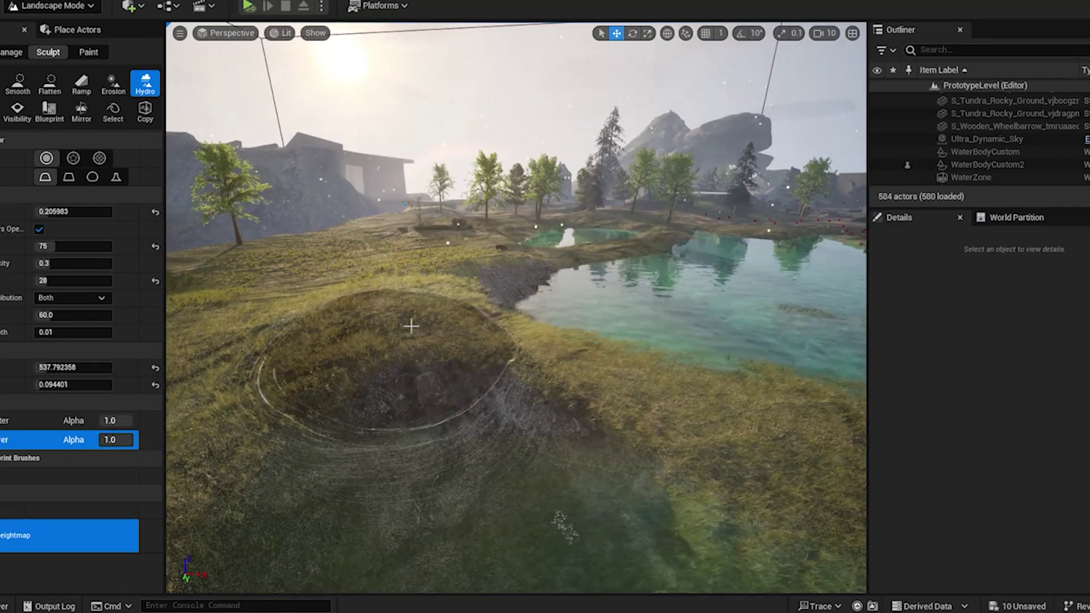
# Flatten the crest of the grassy strip between the small pond and the lake
pyautogui.click(50, 85)
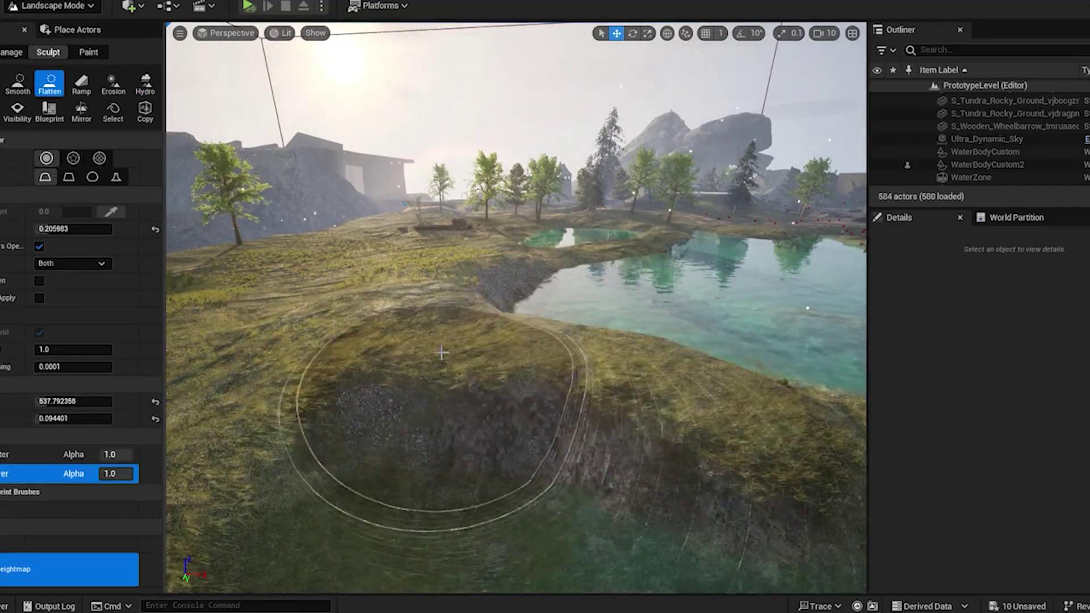
pyautogui.moveTo(437, 390); pyautogui.dragTo(585, 390, button='right')
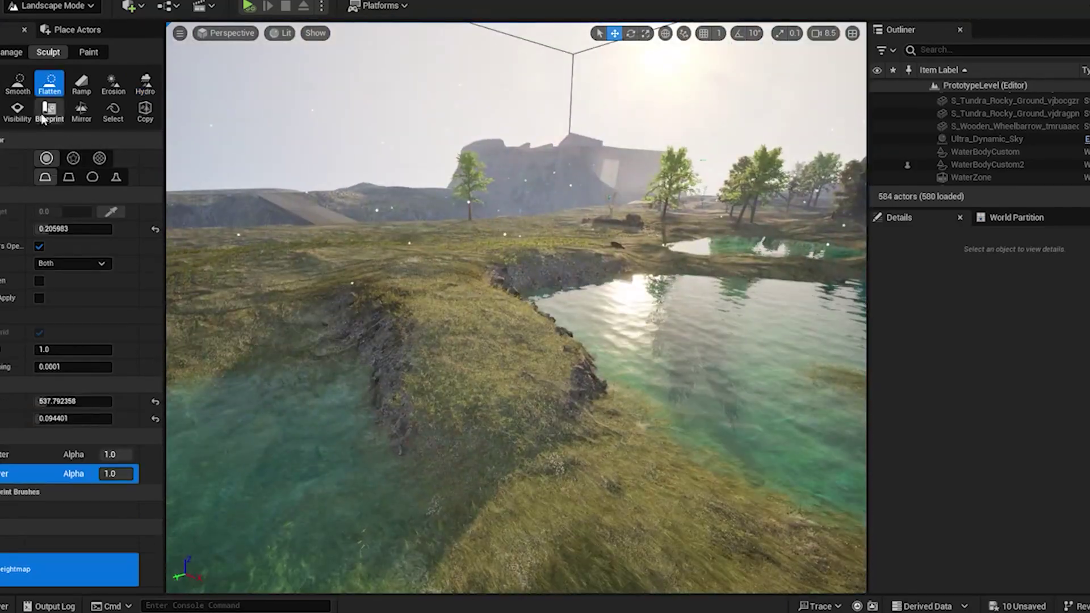
pyautogui.click(113, 84)
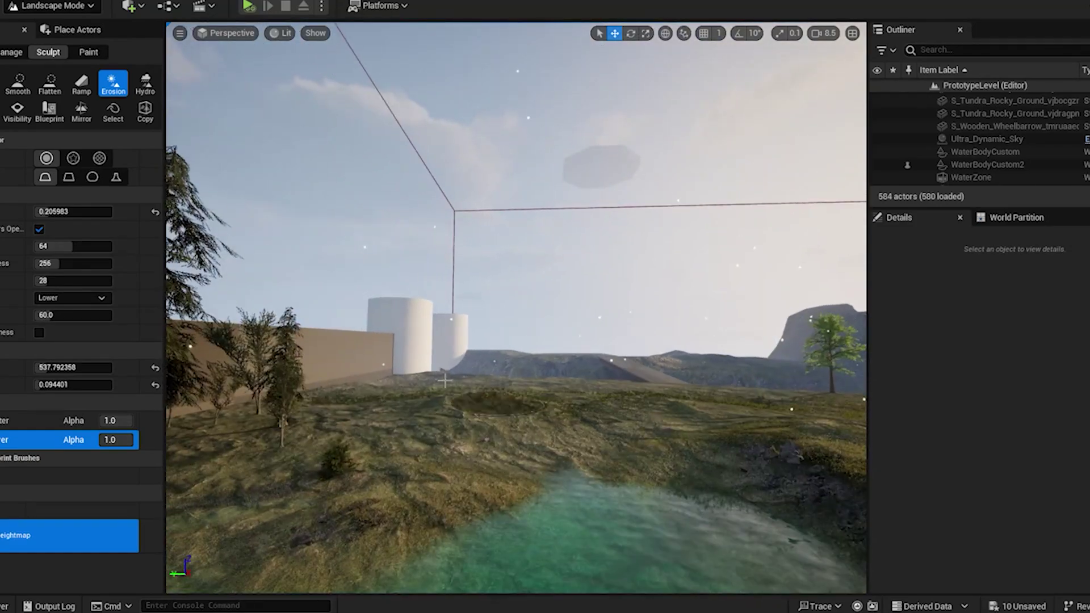
# Return to Selection Mode, play the level from the lake shore and walk the character into the water
pyautogui.click(50, 7)
pyautogui.click(46, 27)
pyautogui.moveTo(477, 332); pyautogui.dragTo(798, 375, button='right')
pyautogui.rightClick(368, 395)
pyautogui.click(388, 384)
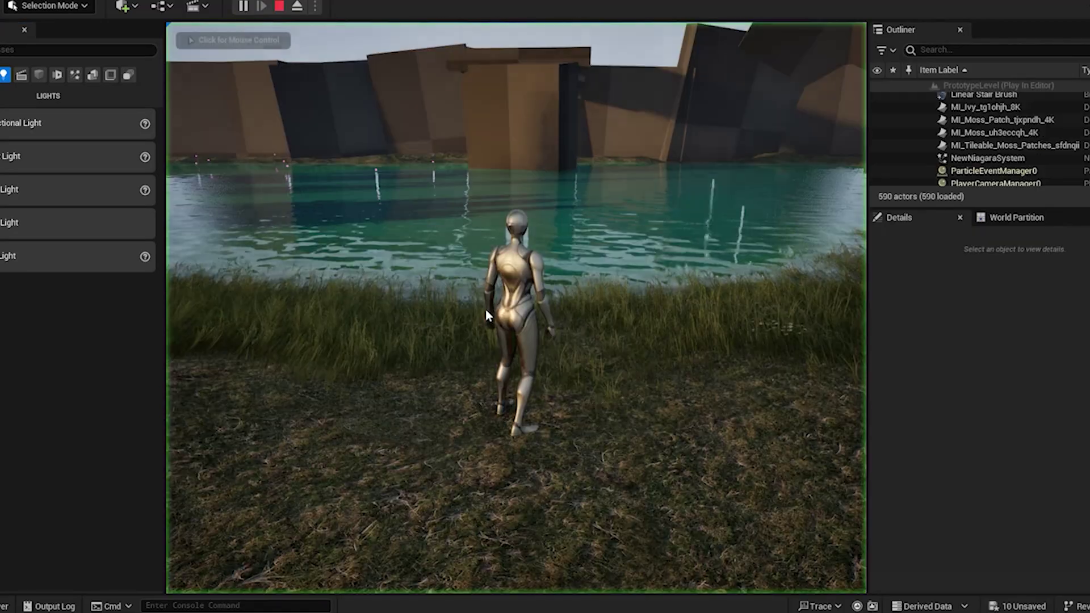
pyautogui.press('w')
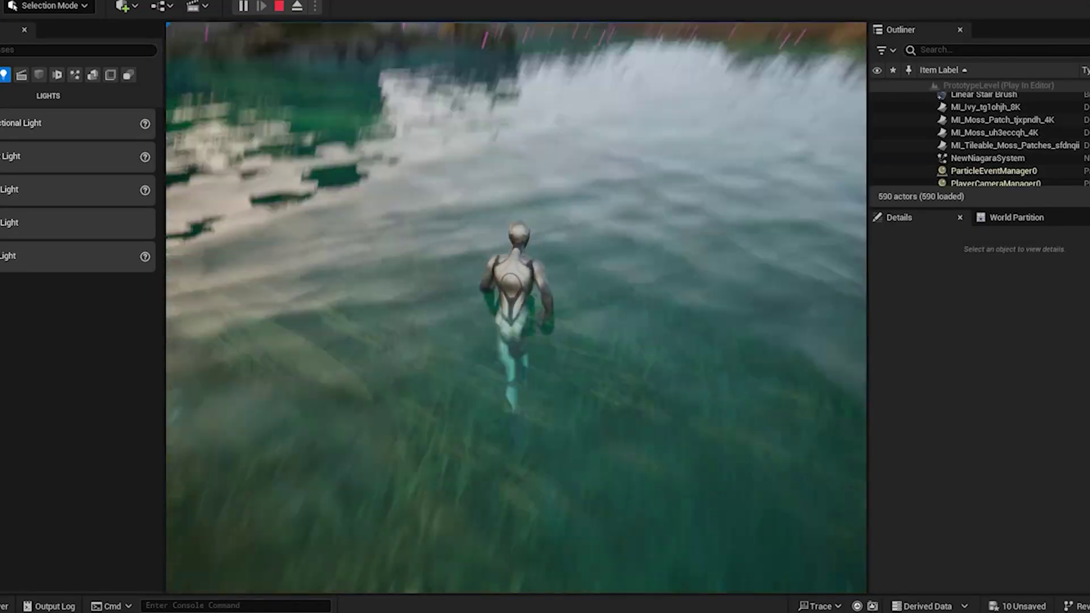
# Move the character across the lake in play mode and bring it ashore on the opposite grassy bank
pyautogui.press('w')
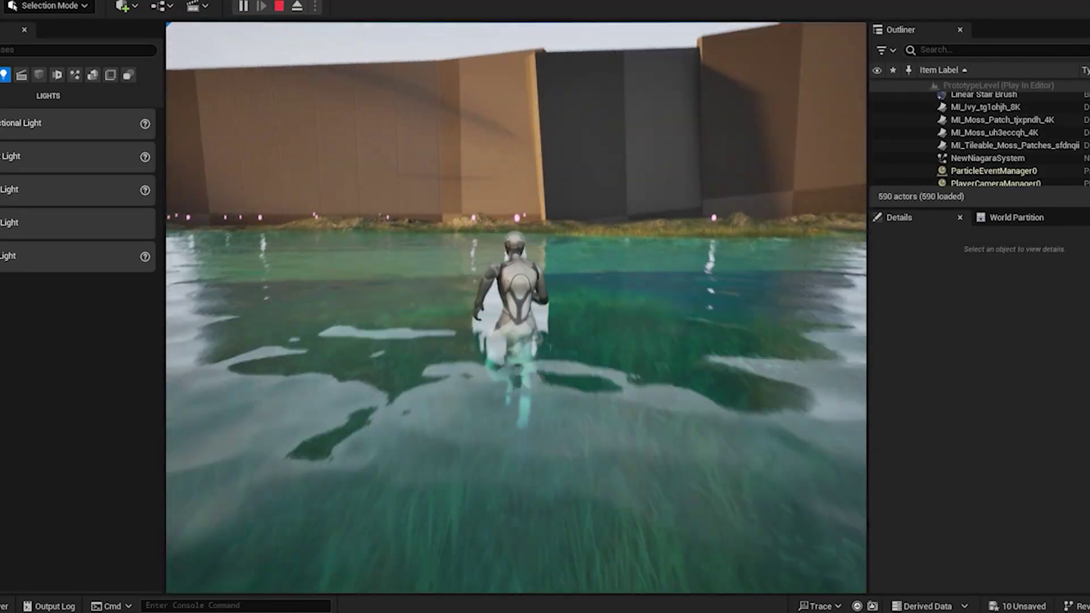
pyautogui.press('w')
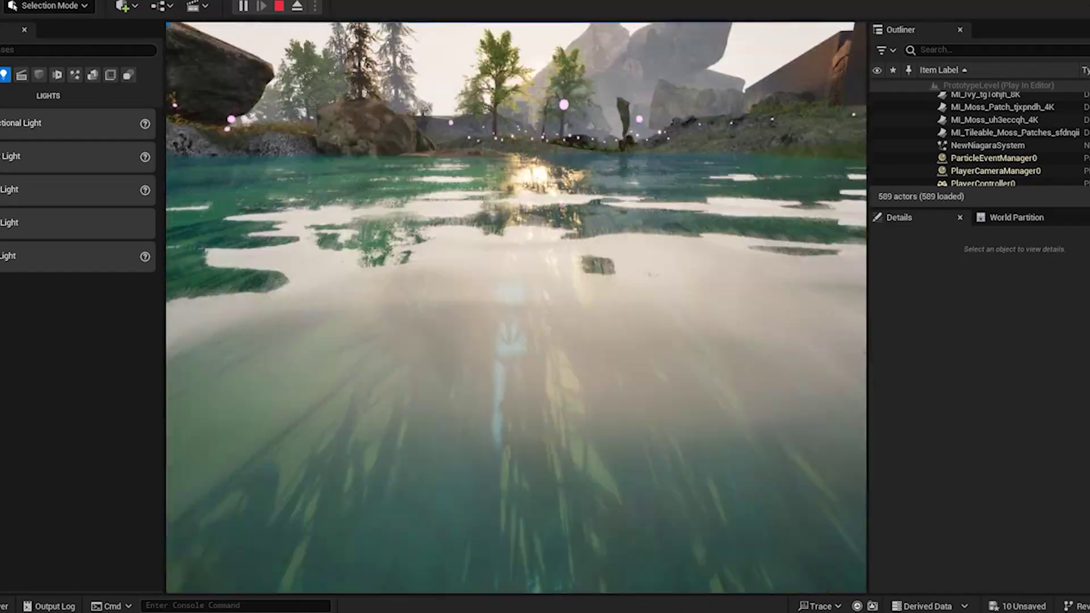
pyautogui.press('space')
pyautogui.press('w')
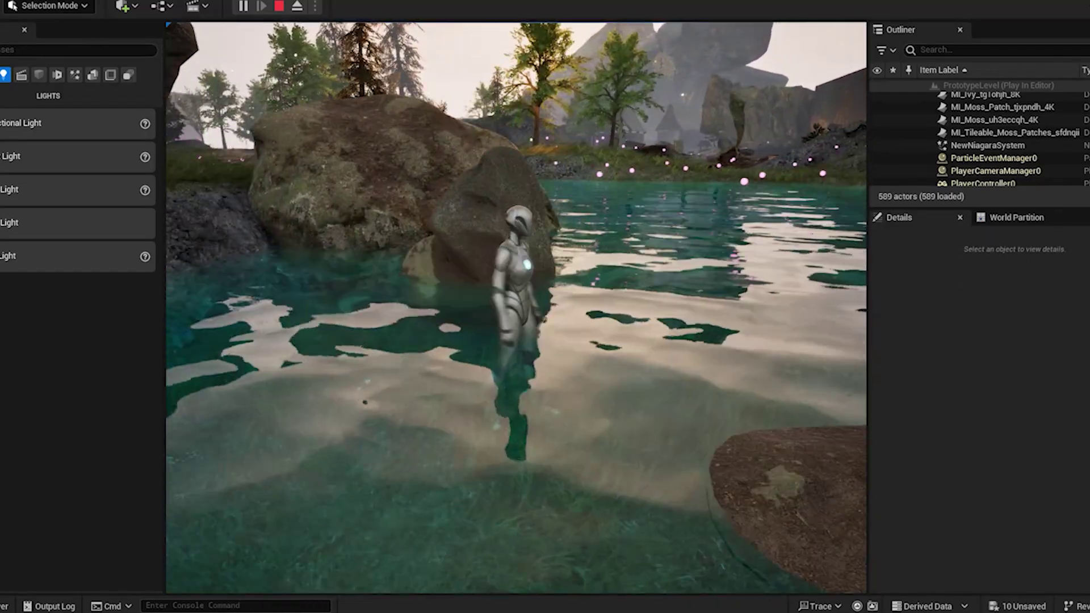
pyautogui.press('w')
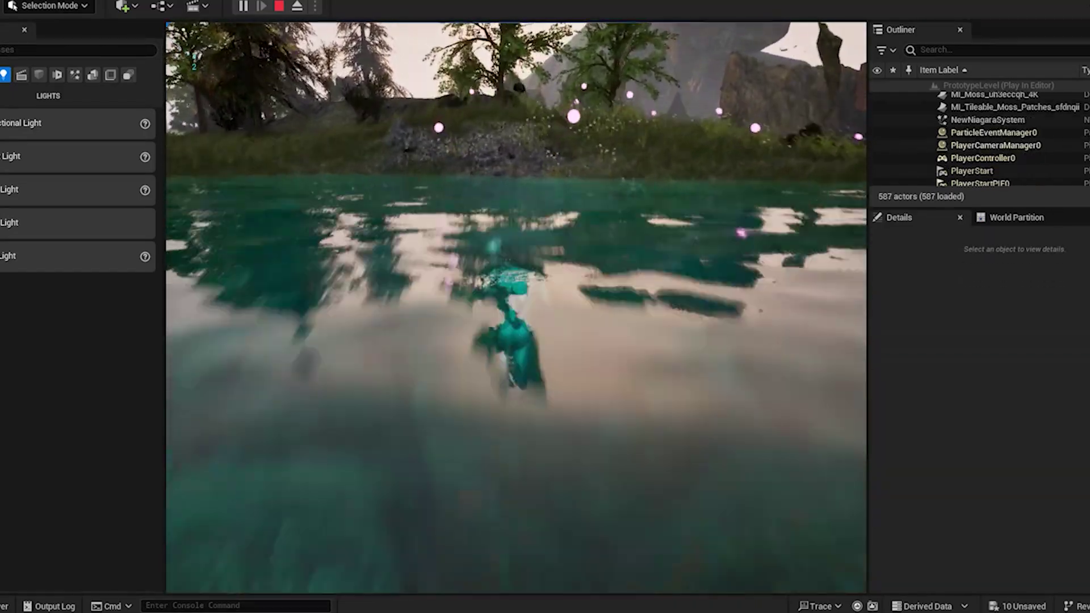
pyautogui.press('w')
pyautogui.press('a')
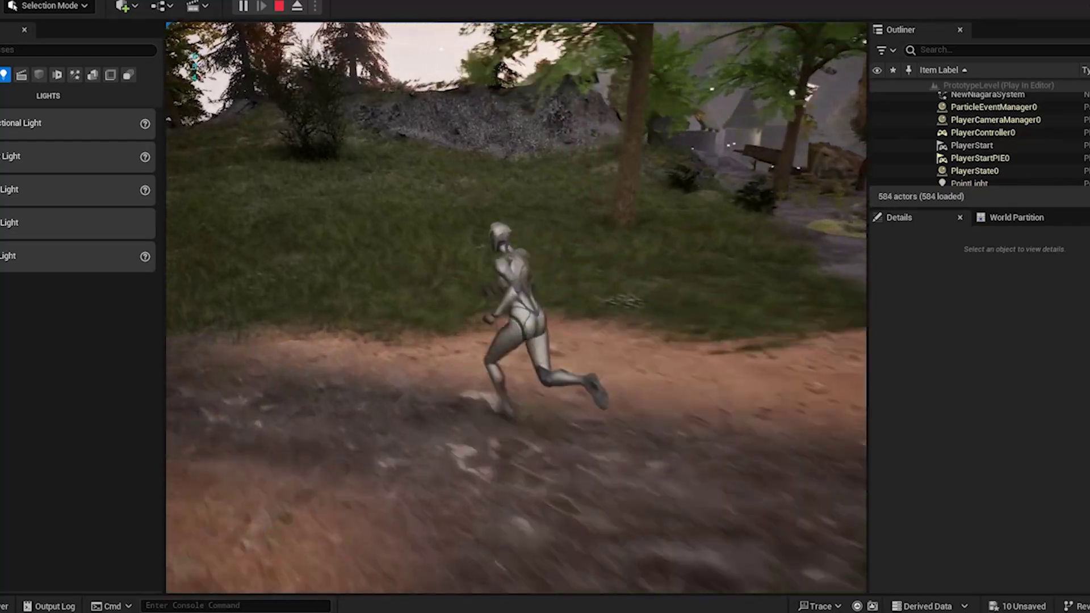
# Run the character over the meadow and dirt path, past the small pond and large boulder, to inspect the lake shore
pyautogui.press('s')
pyautogui.press('w')
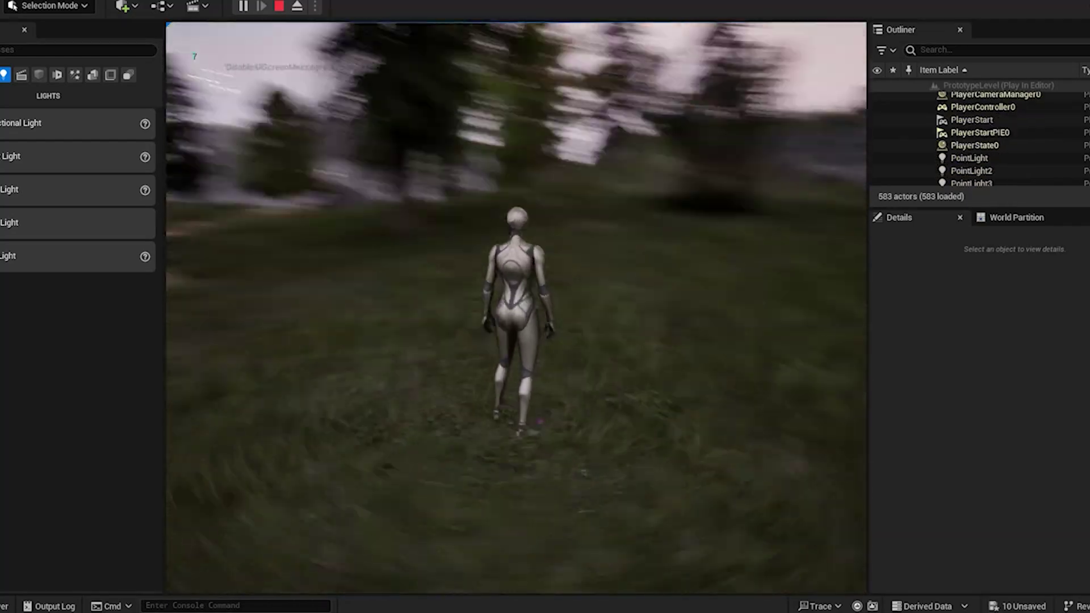
pyautogui.press('w')
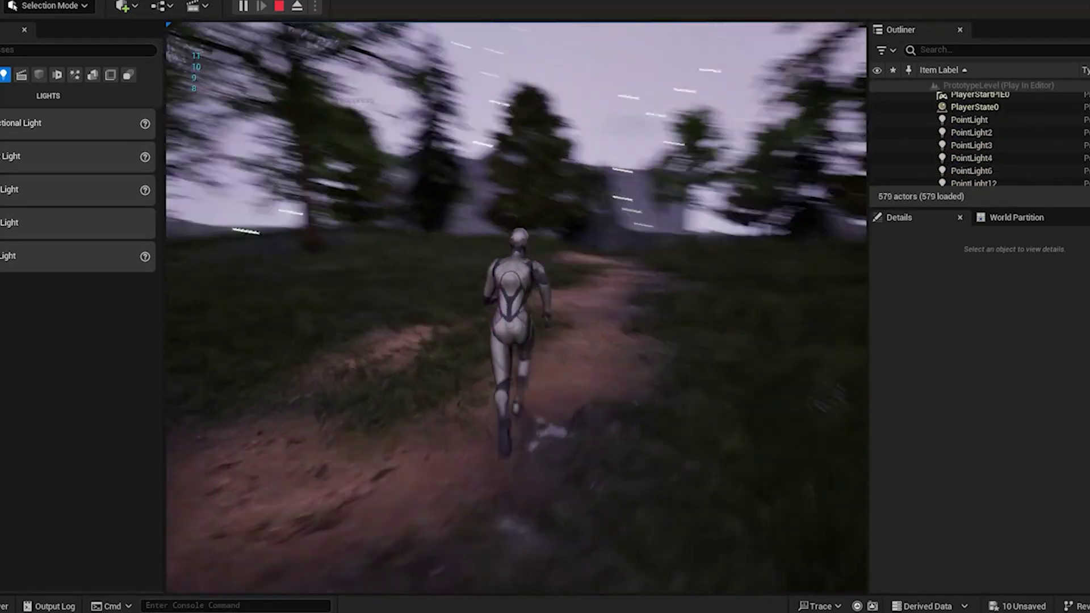
pyautogui.press('w')
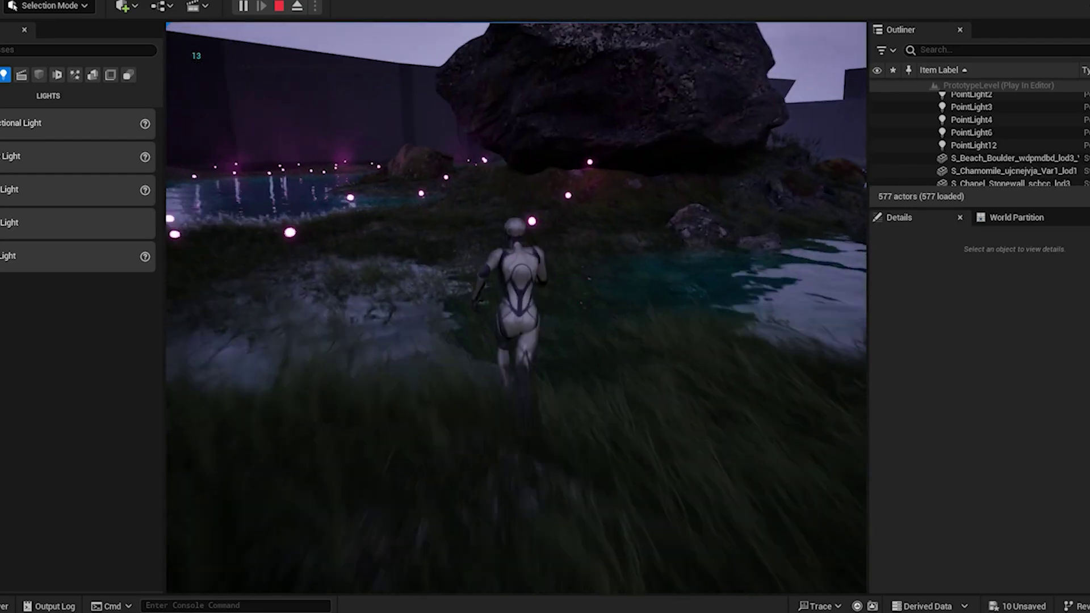
pyautogui.press('w')
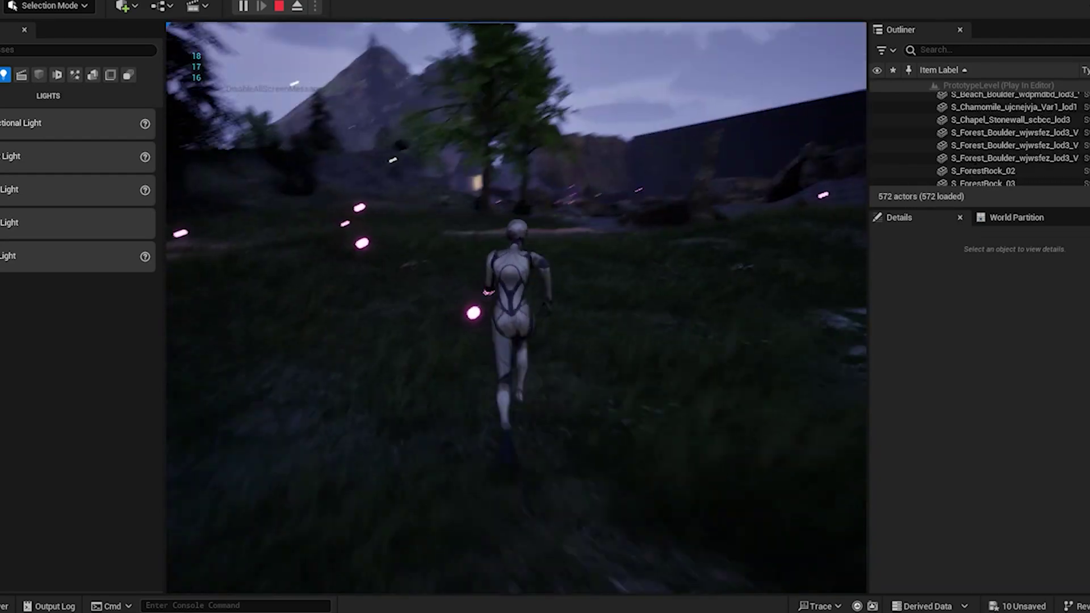
pyautogui.press('w')
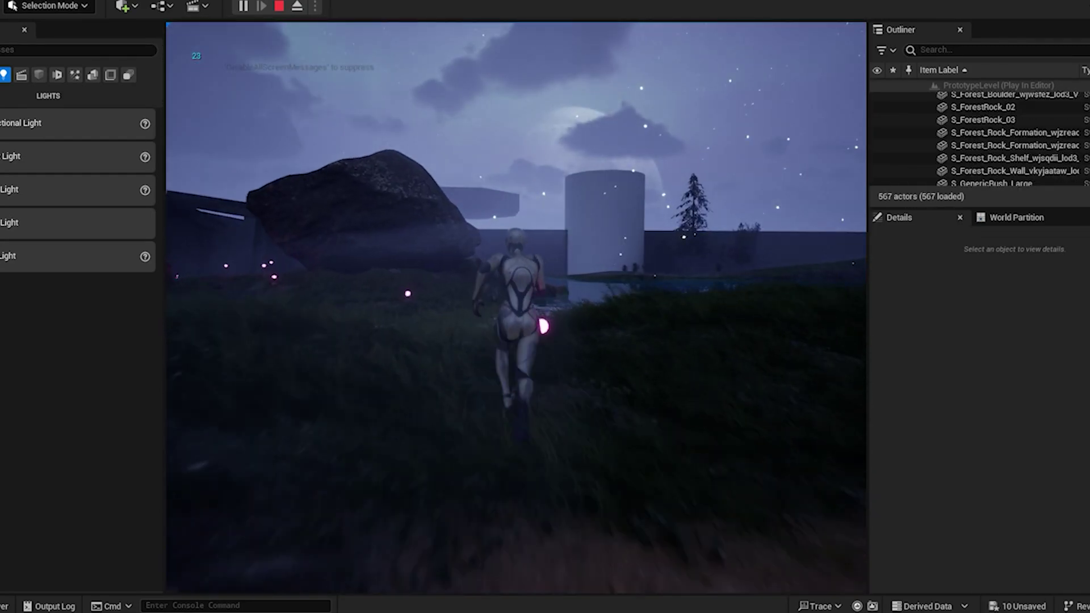
pyautogui.press('w')
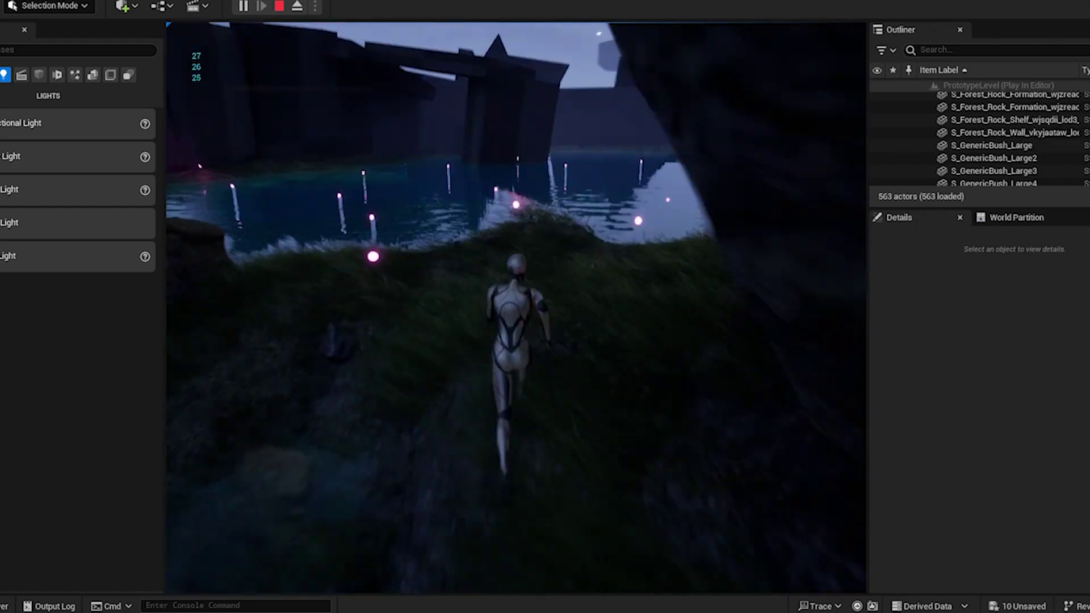
pyautogui.press('w')
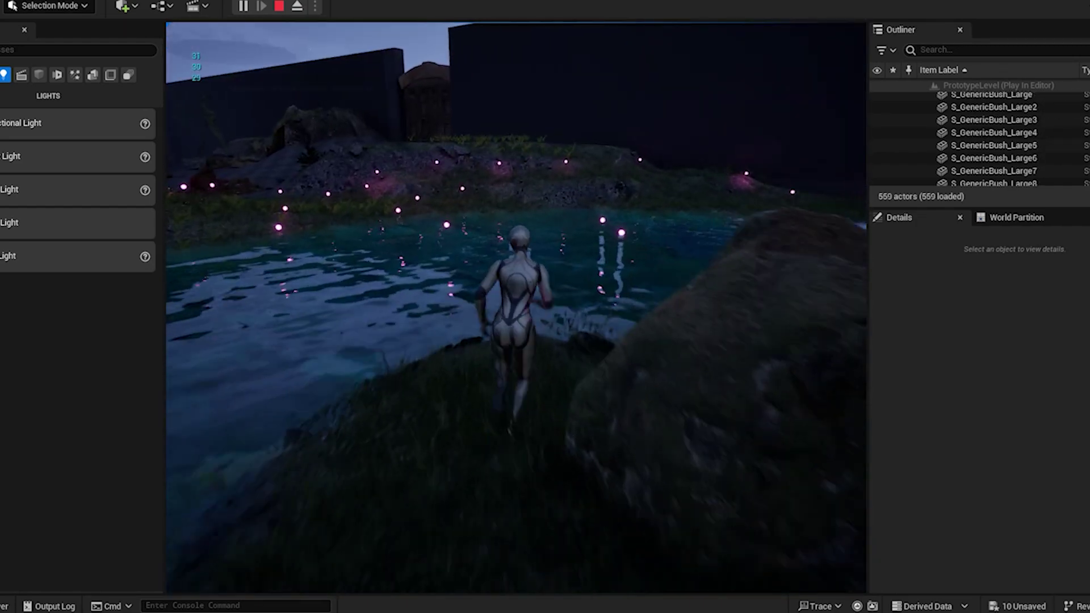
pyautogui.press('w')
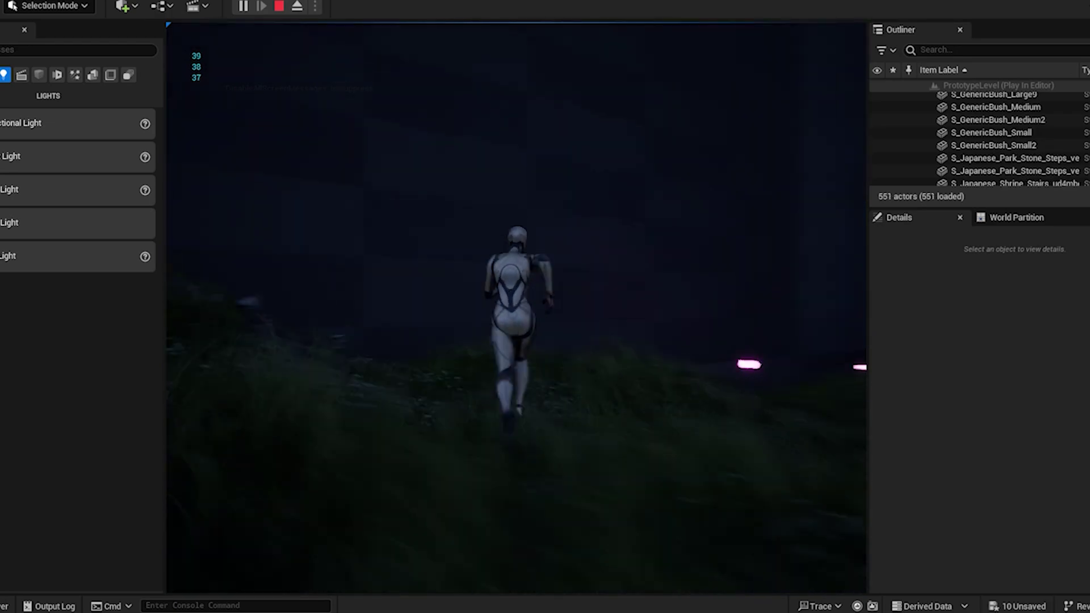
# Run the character along the walled lake shore and past the fallen log toward the trees
pyautogui.press('w')
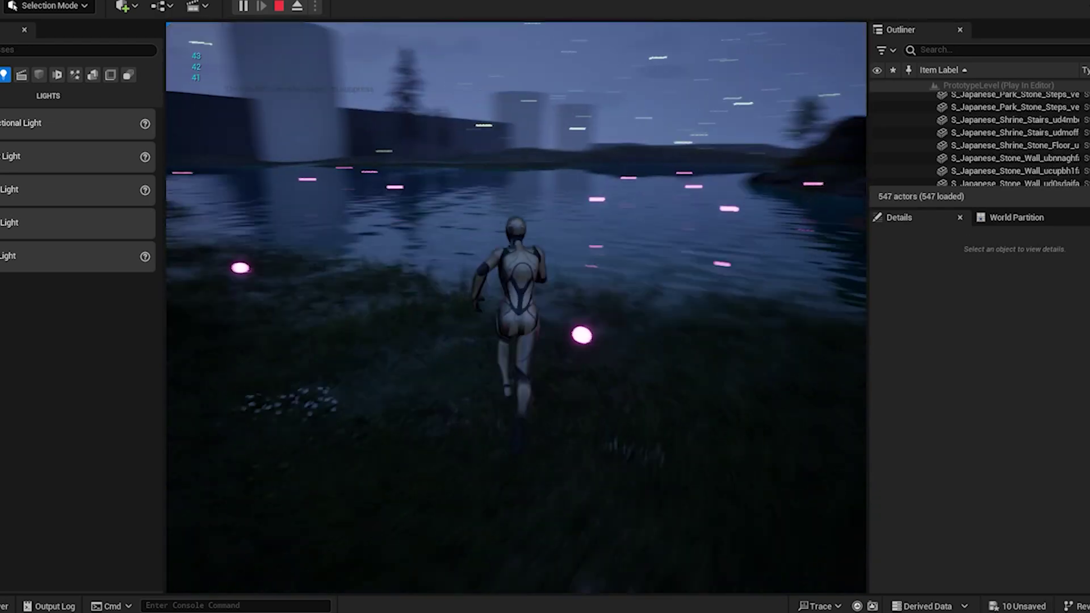
pyautogui.press('w')
pyautogui.press('w')
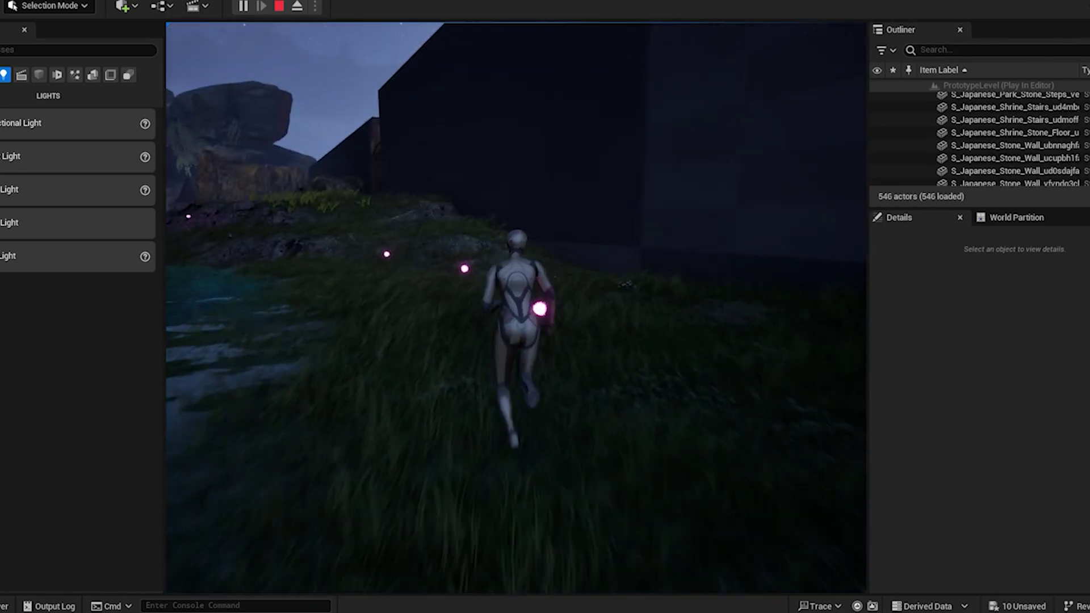
pyautogui.press('w')
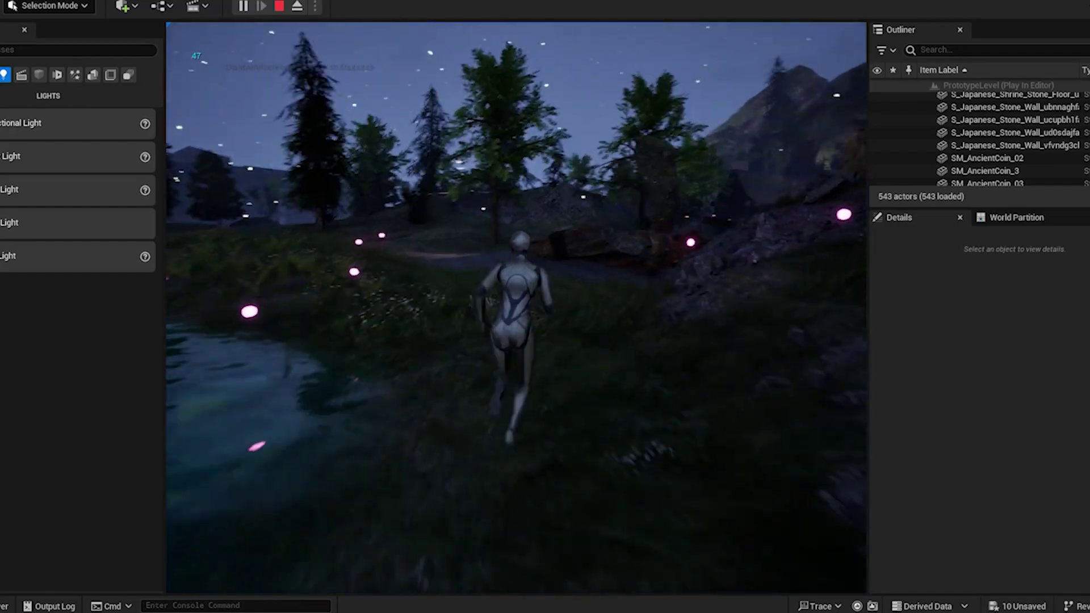
pyautogui.press('w')
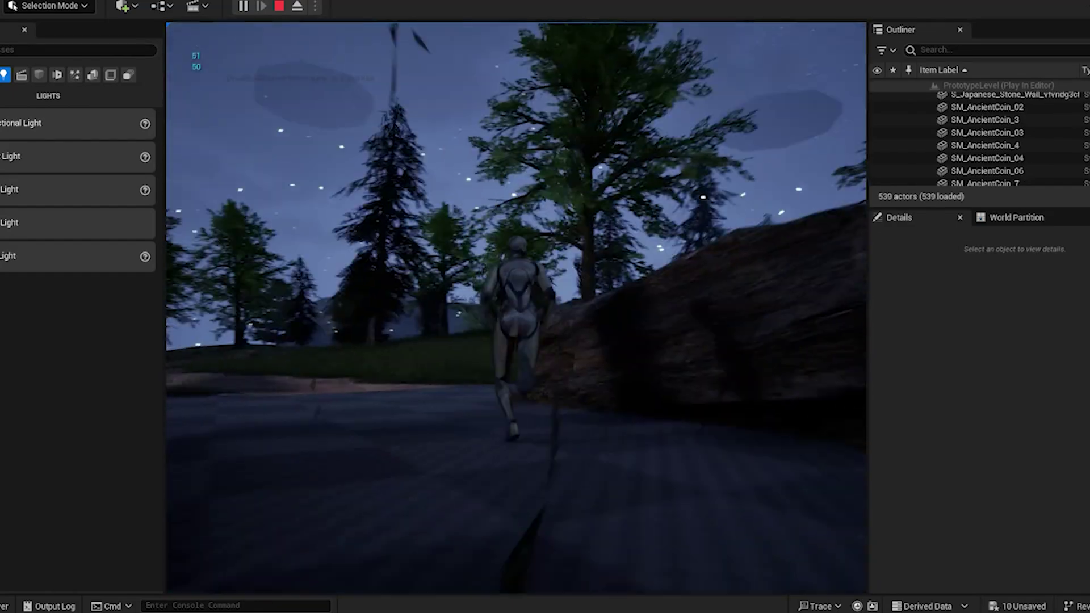
pyautogui.press('w')
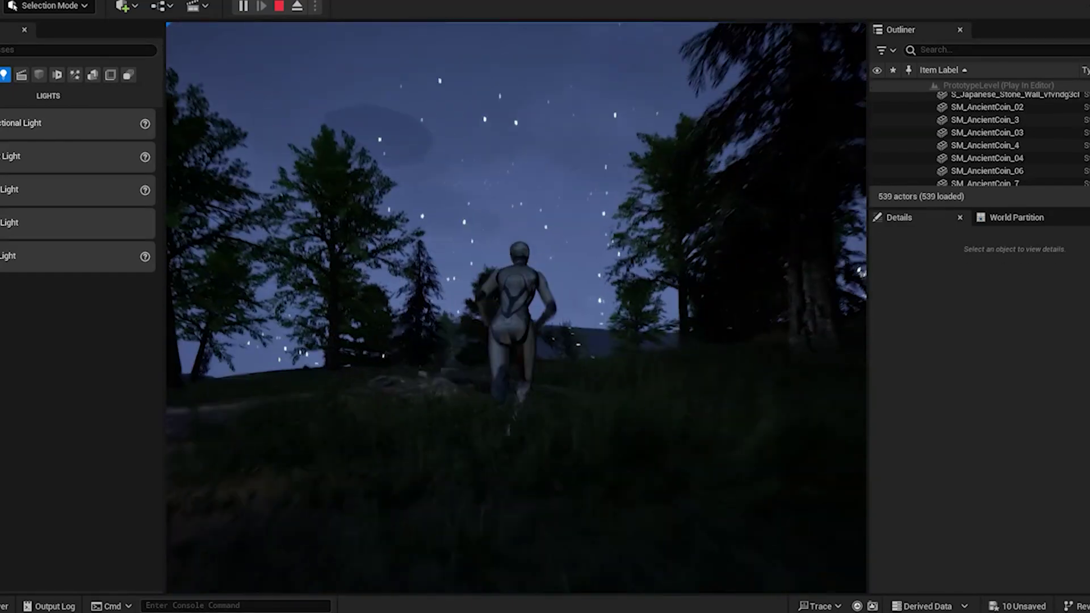
# Run the character past the houses and over the hill into the ravine under the white disc, and stop the play session
pyautogui.press('w')
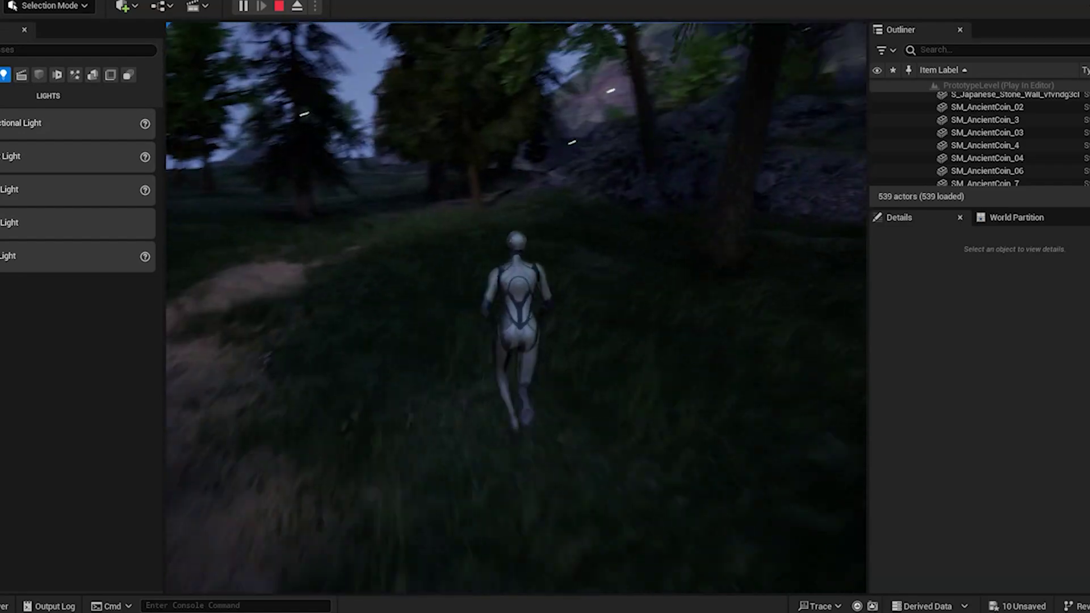
pyautogui.press('w')
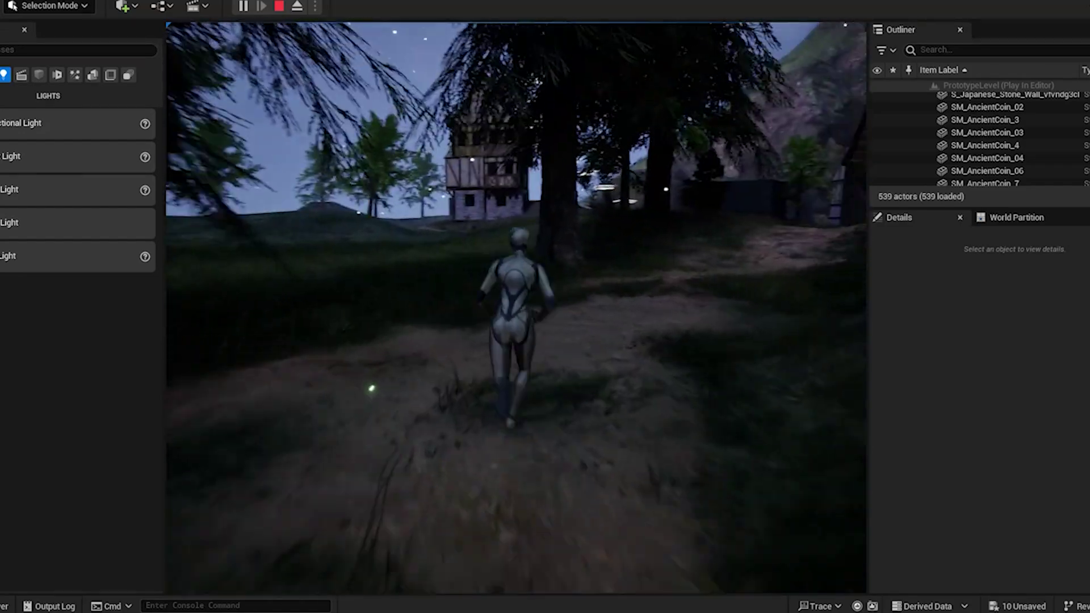
pyautogui.press('w')
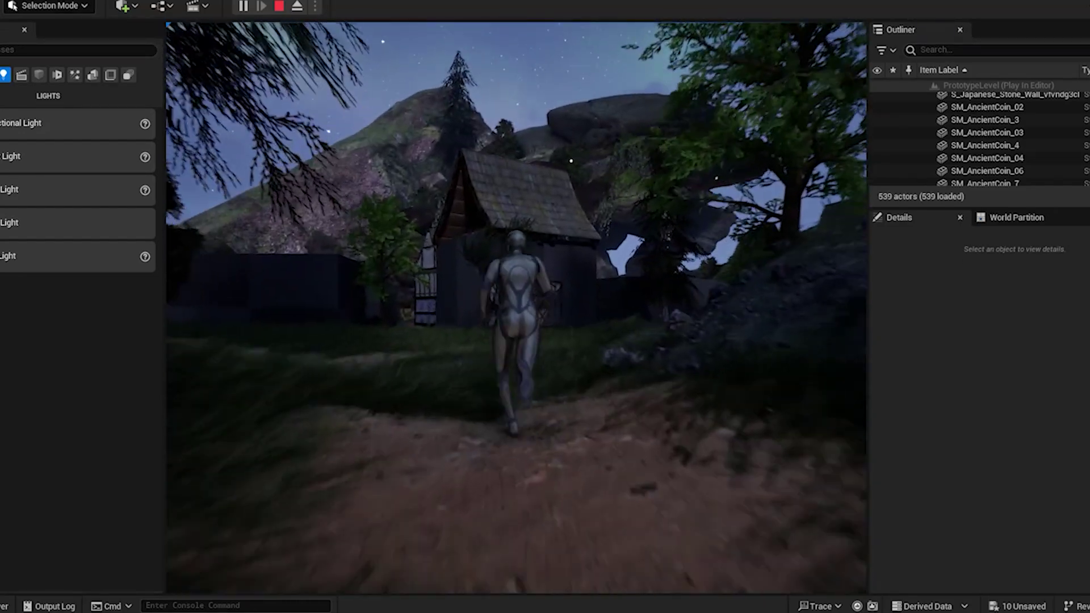
pyautogui.press('w')
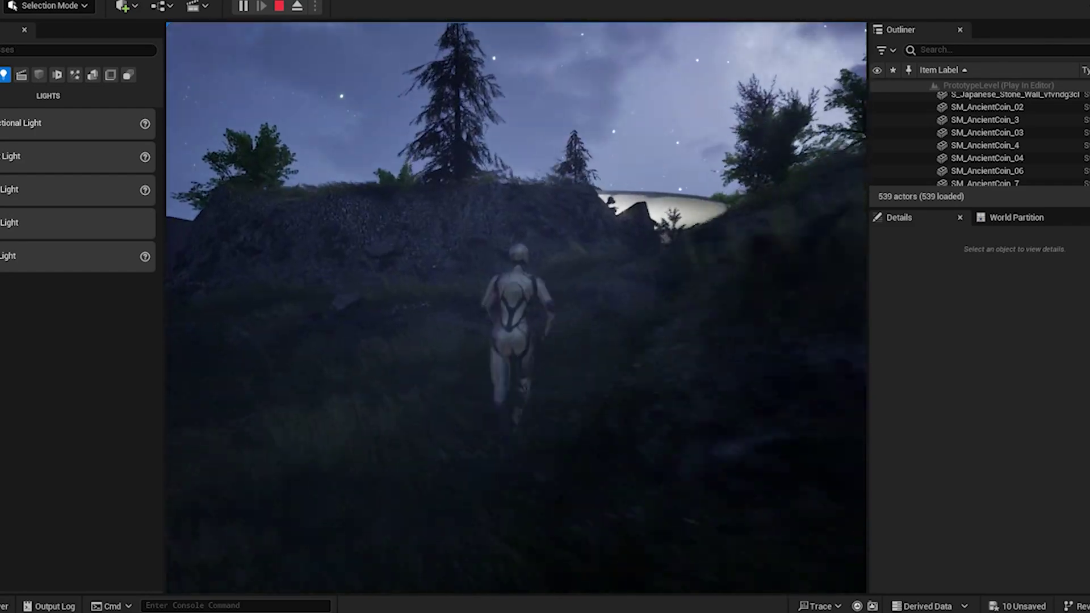
pyautogui.press('w')
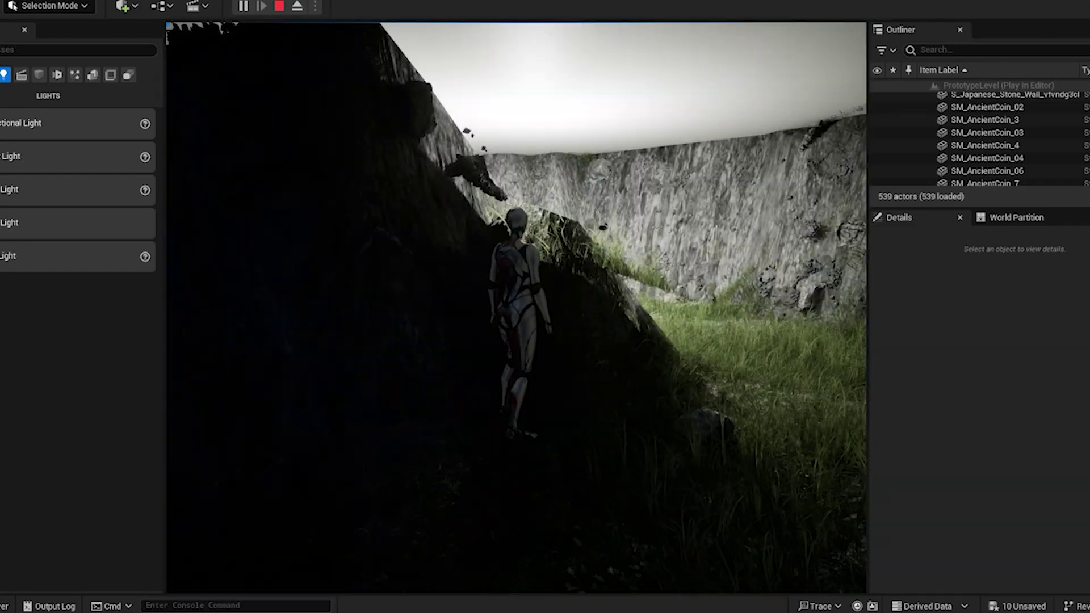
pyautogui.press('Escape')
# Move the ravine's point light over the open treasure chest, with a temperature of about 3595 and an intensity of 0.1 cd
pyautogui.click(528, 198)
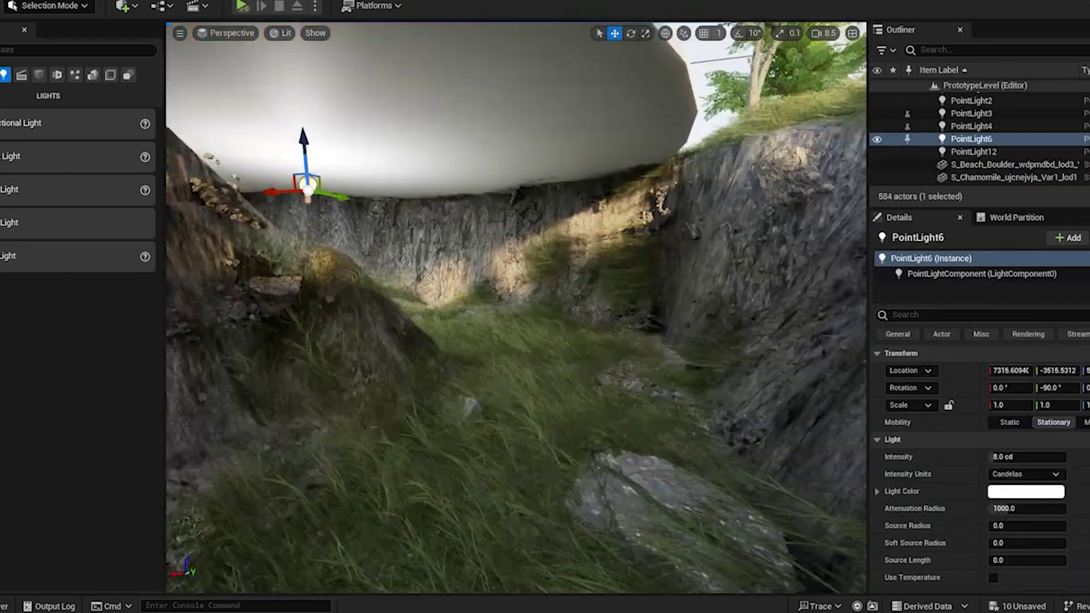
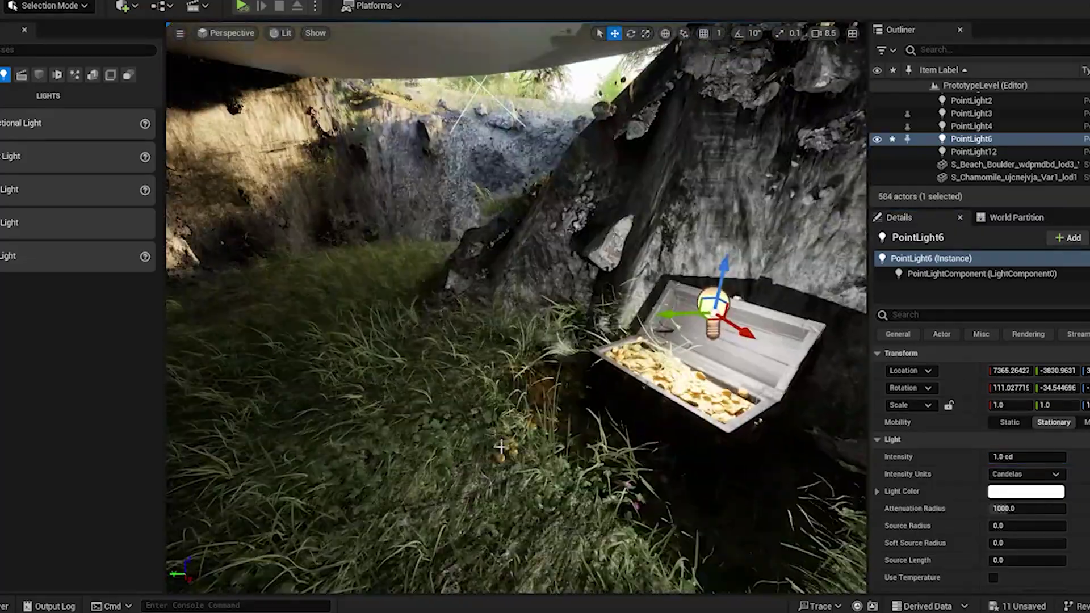
pyautogui.scroll(-2, 1010, 457)
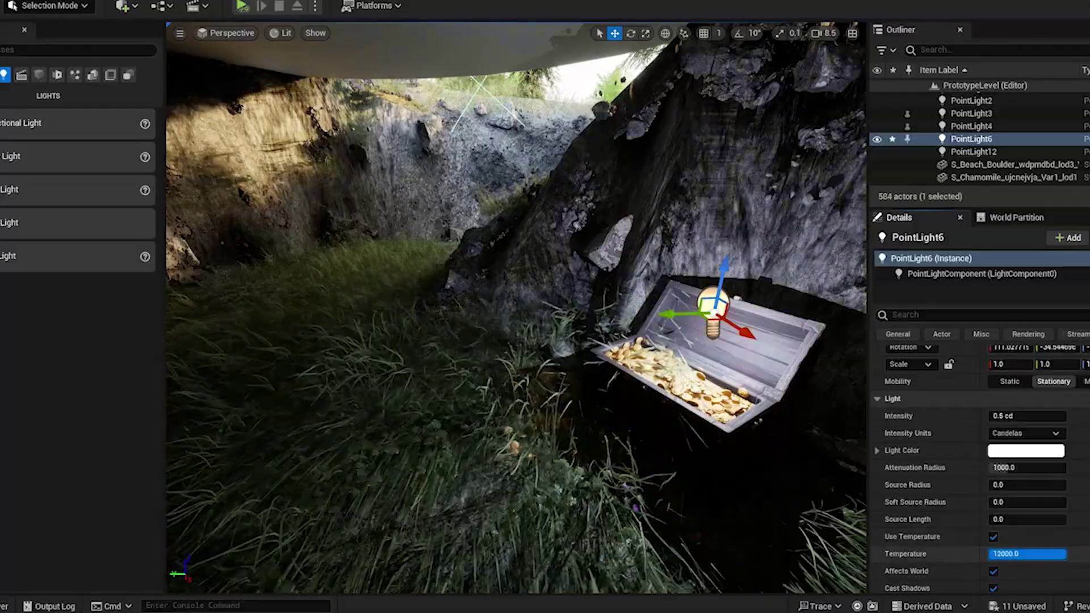
pyautogui.moveTo(669, 374); pyautogui.dragTo(760, 320, button='right')
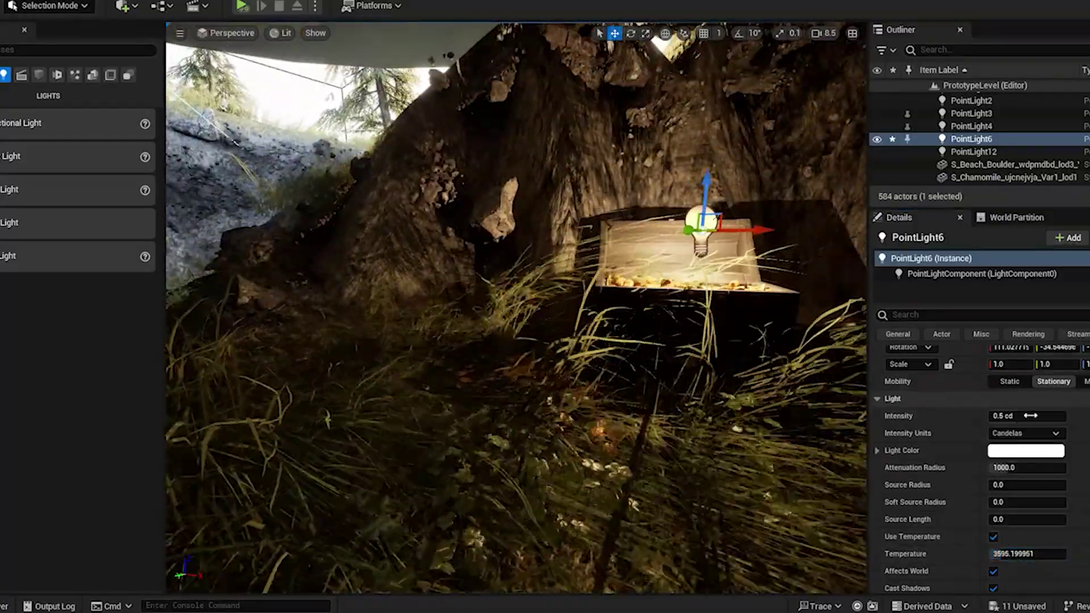
pyautogui.write('.1')
pyautogui.press('Return')
# Copy the large birch at the ravine's edge down onto the ravine floor and undo its last misplaced move
pyautogui.moveTo(623, 401); pyautogui.dragTo(306, 386, button='right')
pyautogui.click(442, 79)
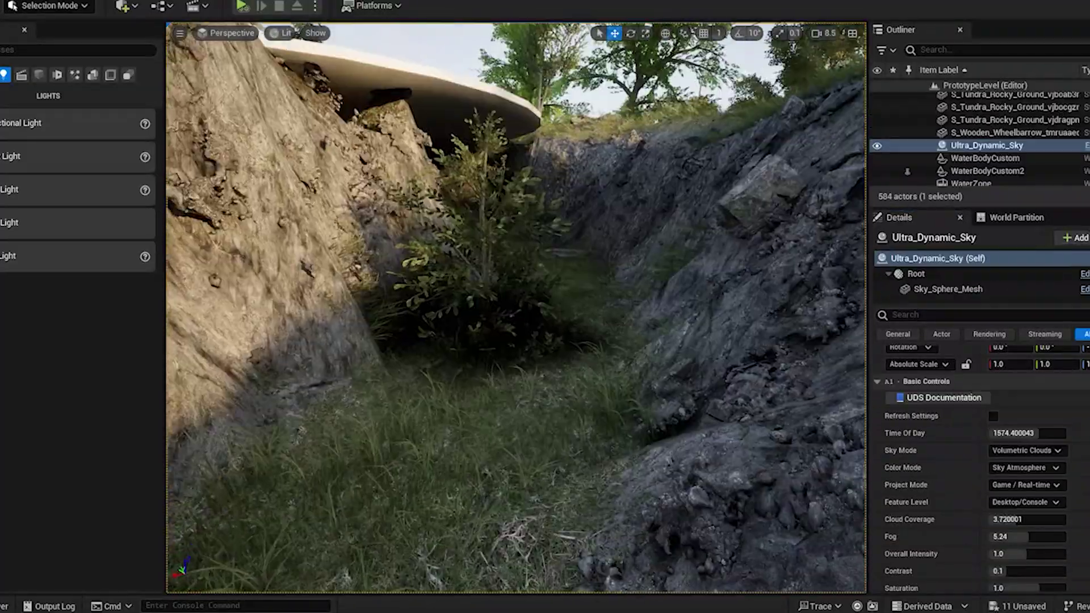
pyautogui.moveTo(447, 487)
pyautogui.mouseDown(button='right')
pyautogui.moveTo(483, 471)
pyautogui.moveTo(447, 486)
pyautogui.mouseUp(button='right')
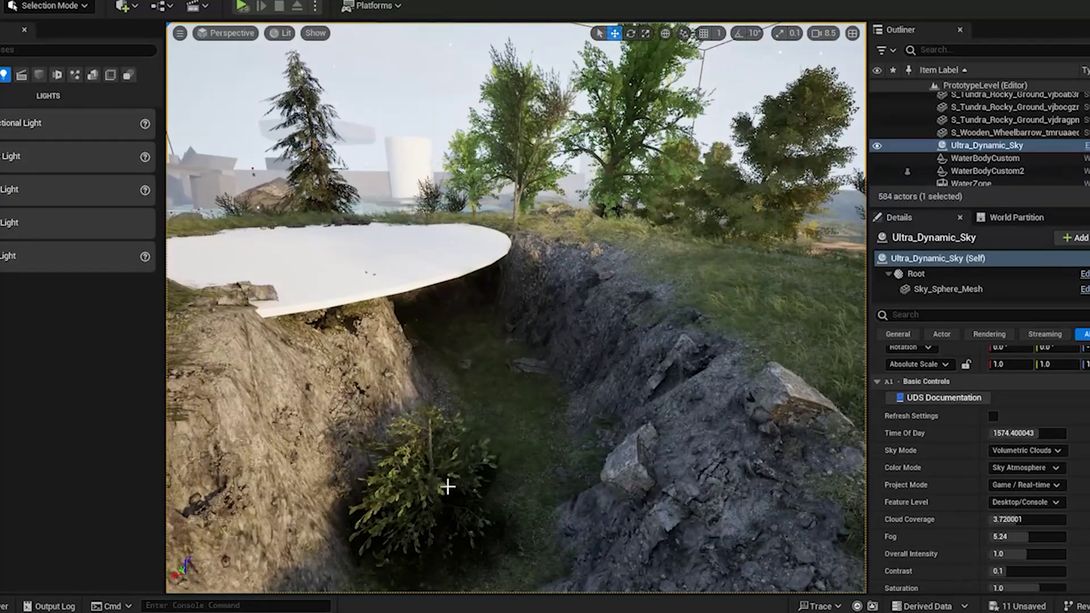
pyautogui.click(529, 142)
pyautogui.keyDown('alt'); pyautogui.moveTo(508, 222); pyautogui.dragTo(529, 356); pyautogui.keyUp('alt')
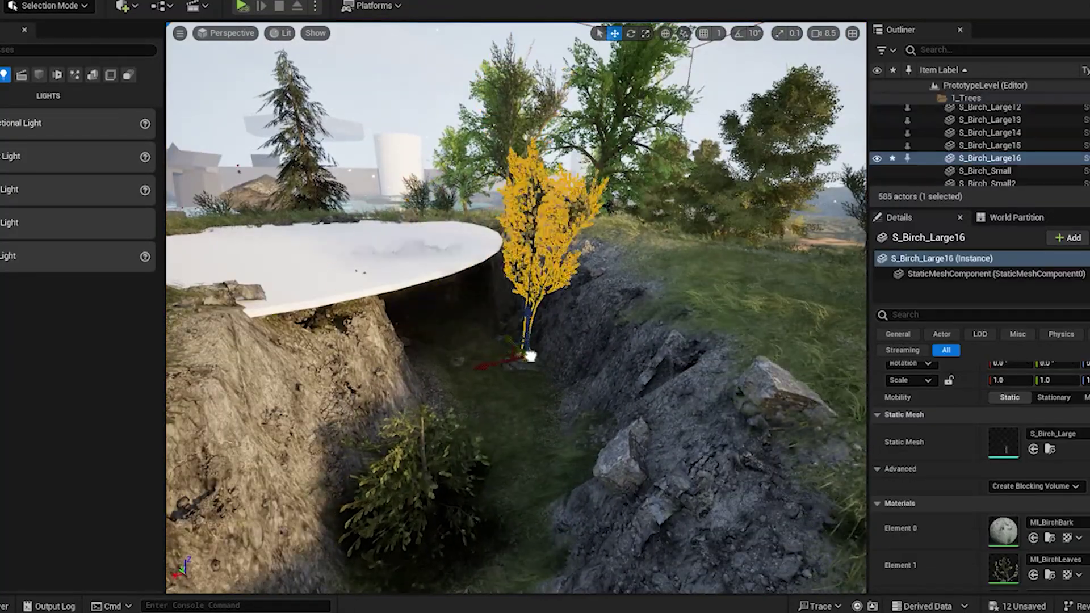
pyautogui.click(23, 1)
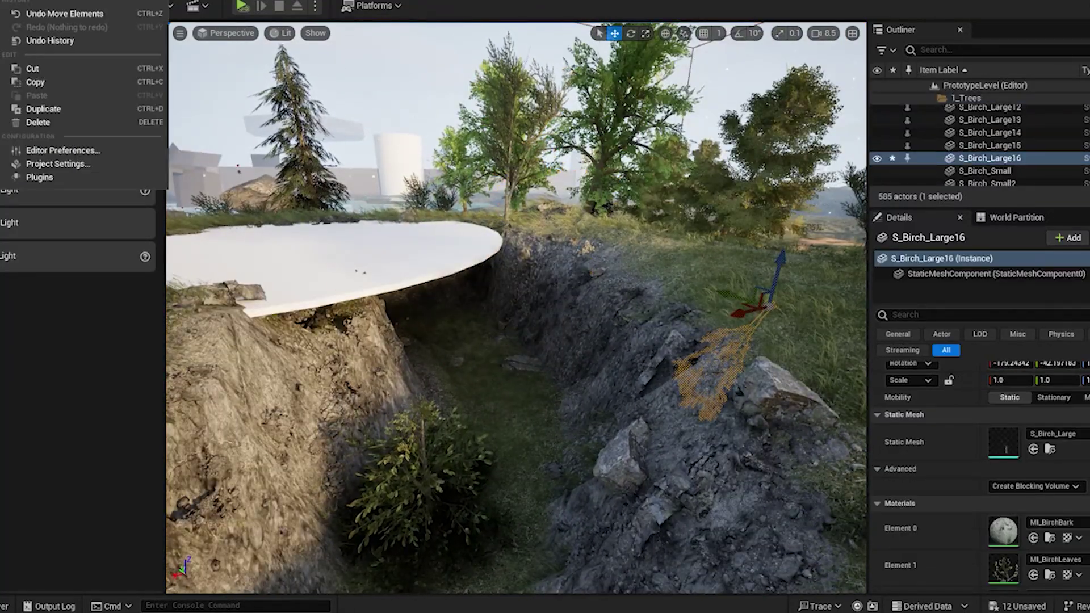
pyautogui.click(63, 12)
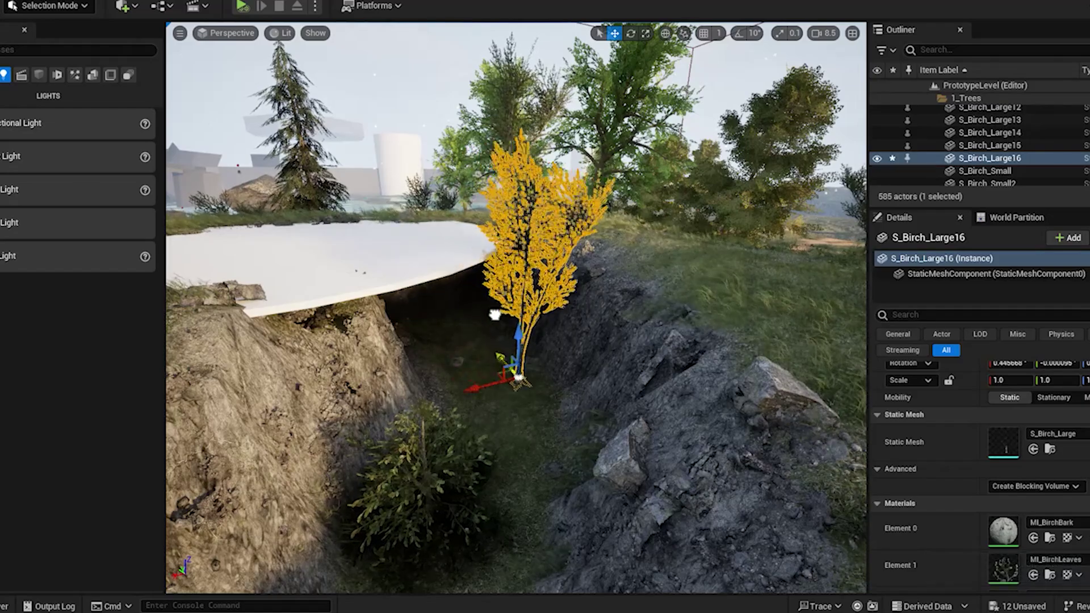
# Copy the birch next to the ravine's bush, scaled to about 0.75 and turned about 165°, and copy the large bush farther into the ravine
pyautogui.keyDown('alt'); pyautogui.moveTo(483, 376); pyautogui.dragTo(452, 379); pyautogui.keyUp('alt')
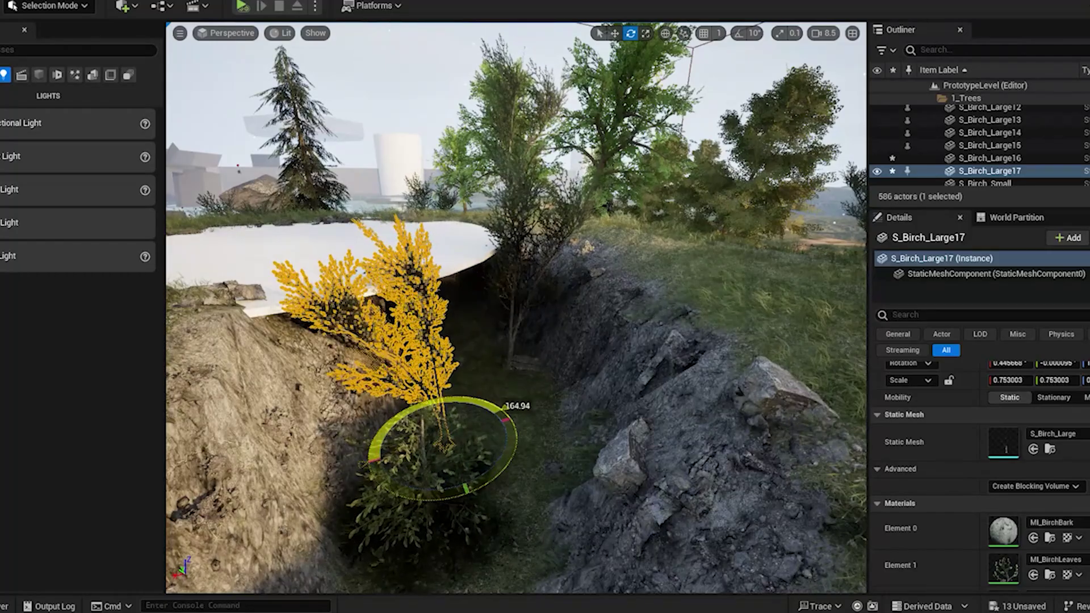
pyautogui.click(432, 495)
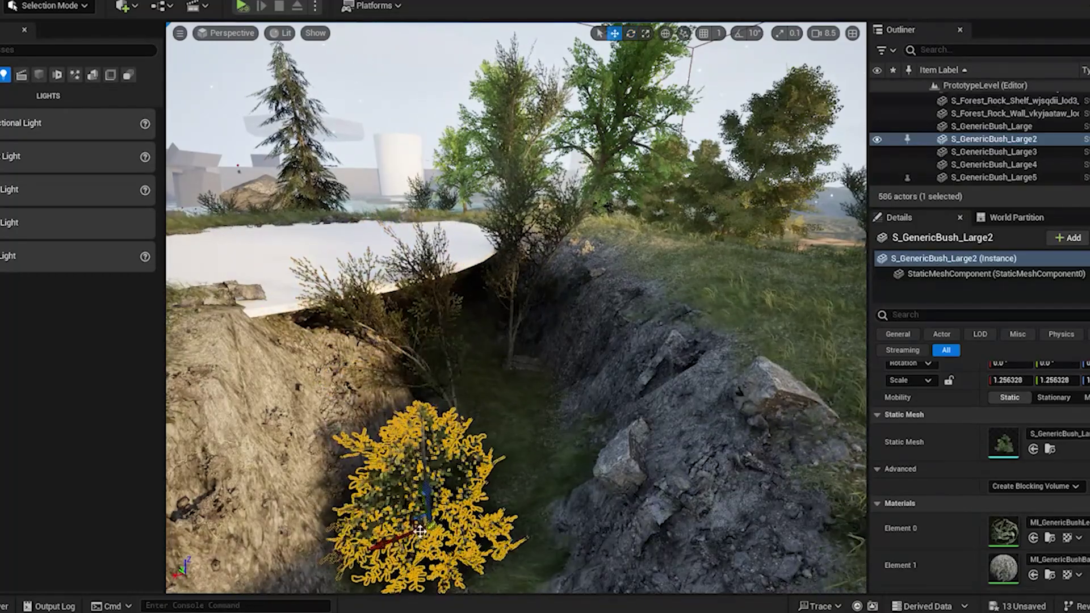
pyautogui.keyDown('alt'); pyautogui.moveTo(394, 540); pyautogui.dragTo(436, 436); pyautogui.keyUp('alt')
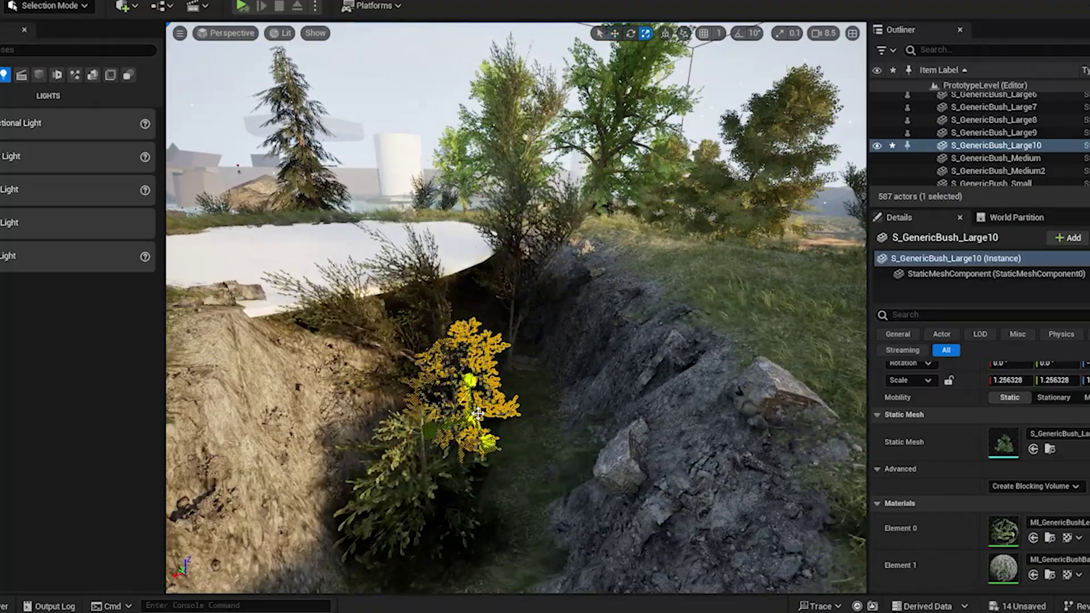
# Start a play session from the ravine floor and run the character through the new foliage and out onto the dirt path
pyautogui.click(704, 68)
pyautogui.press('q')
pyautogui.press('w')
pyautogui.moveTo(568, 227); pyautogui.dragTo(528, 258, button='right')
pyautogui.press('s')
pyautogui.rightClick(488, 363)
pyautogui.click(529, 452)
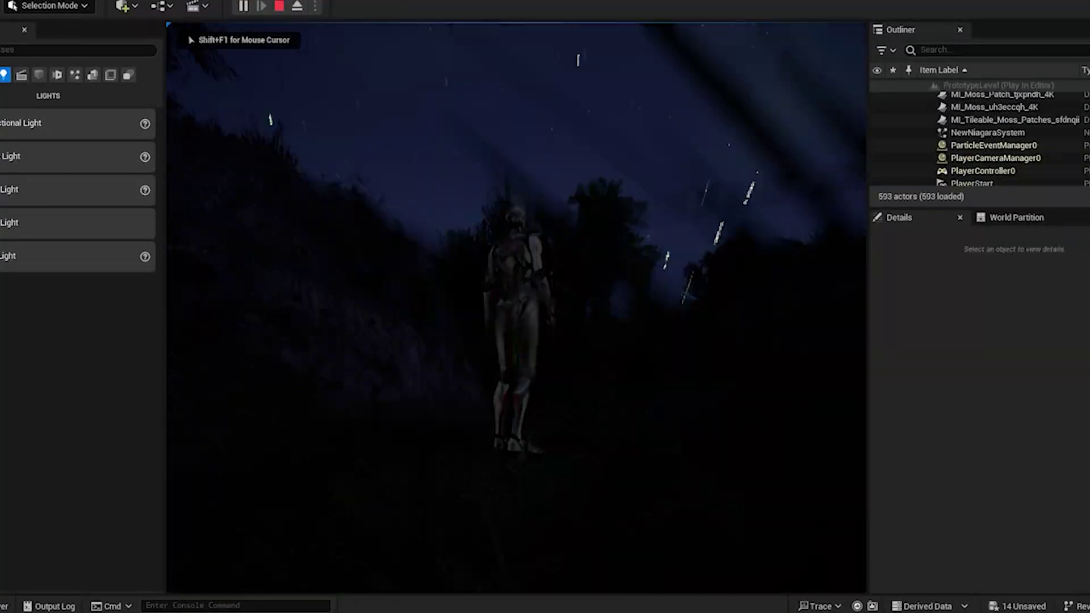
pyautogui.press('w')
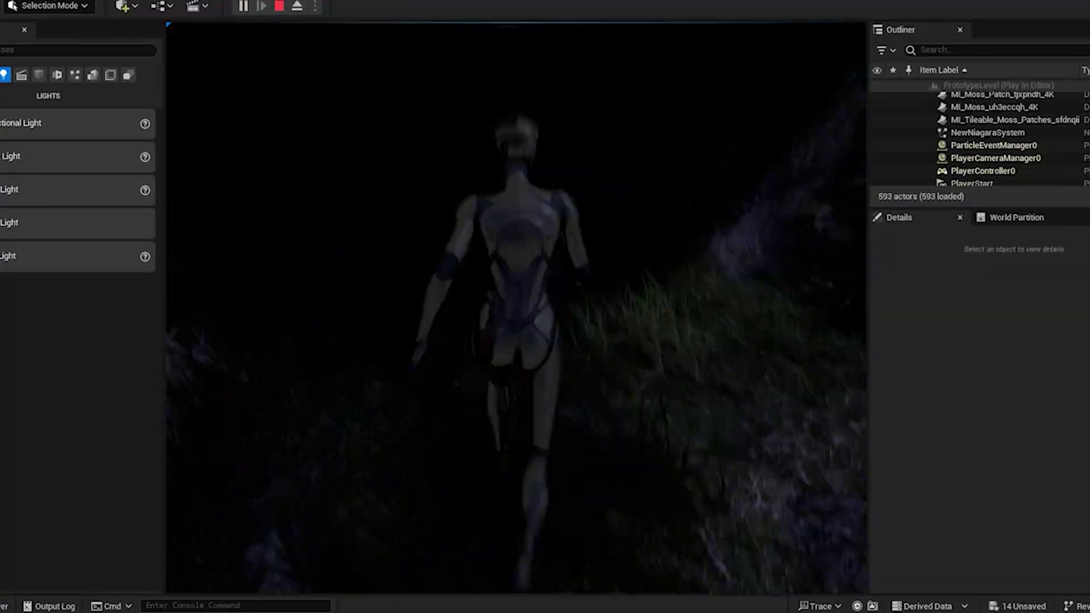
pyautogui.press('w')
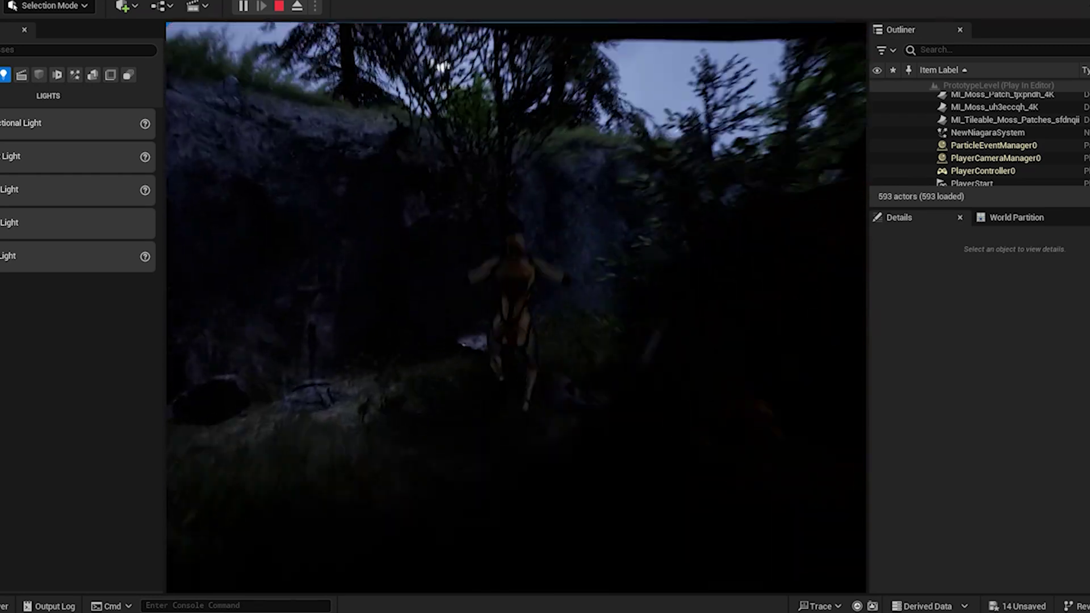
pyautogui.press('w')
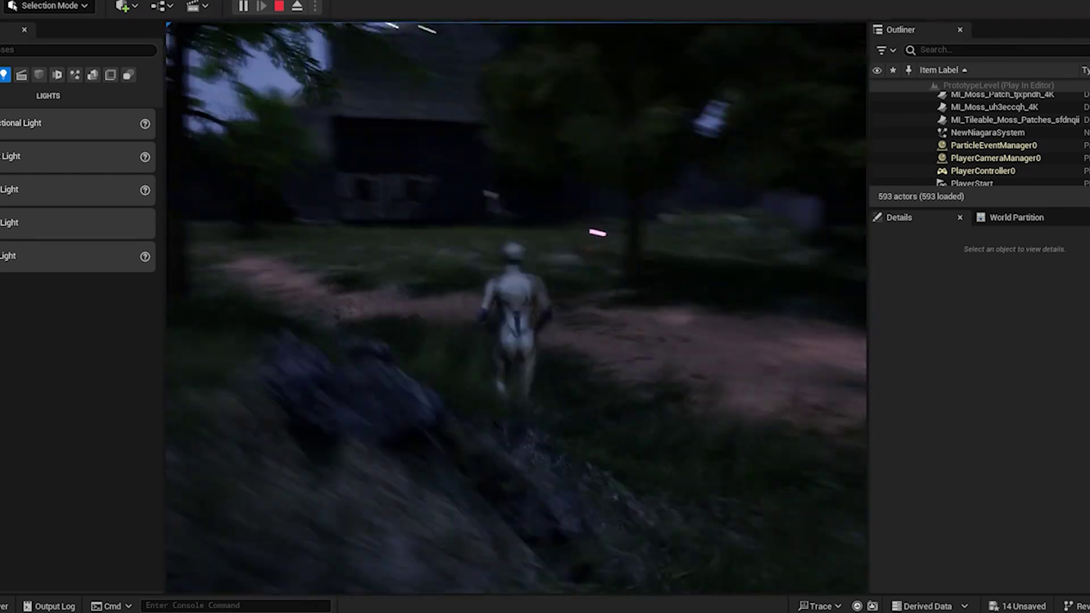
# Run the character up to the tall half-timbered house, jump in the grass and circle around the building
pyautogui.press('w')
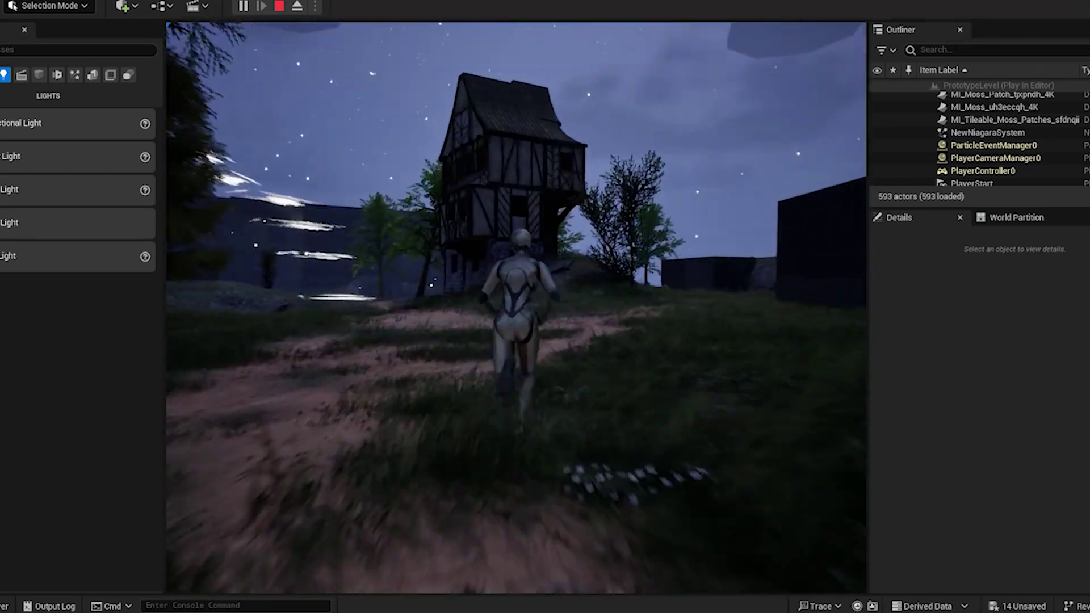
pyautogui.press('w')
pyautogui.press('space')
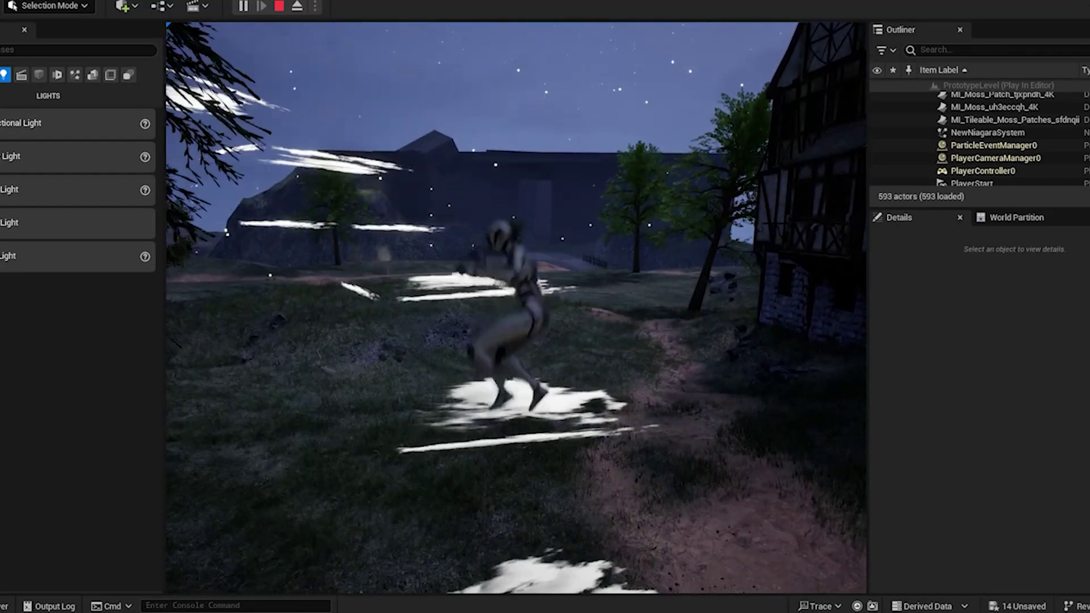
pyautogui.press('w')
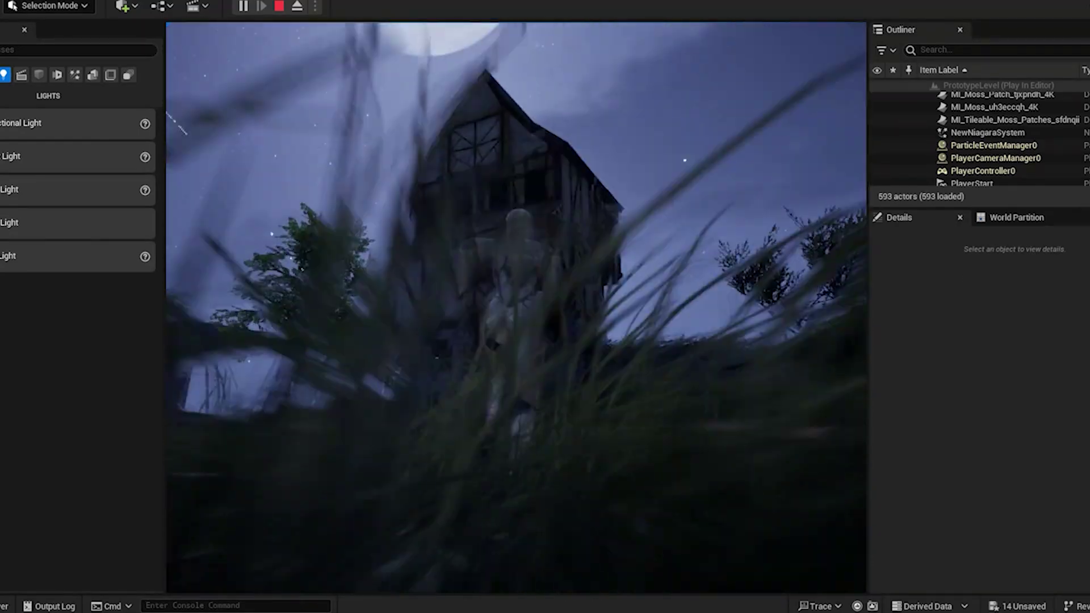
pyautogui.press('w')
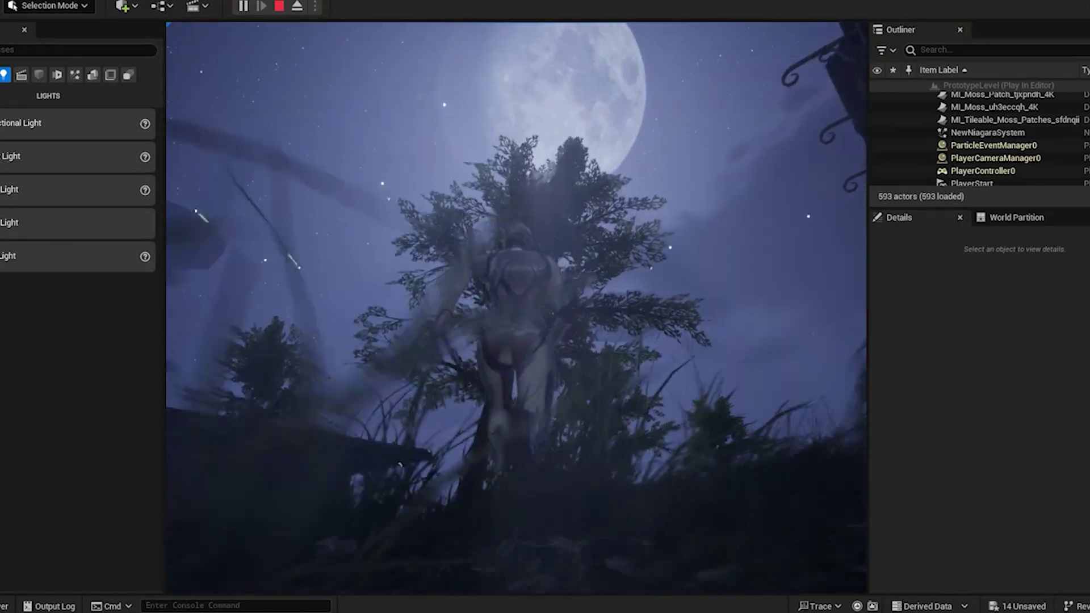
pyautogui.press('w')
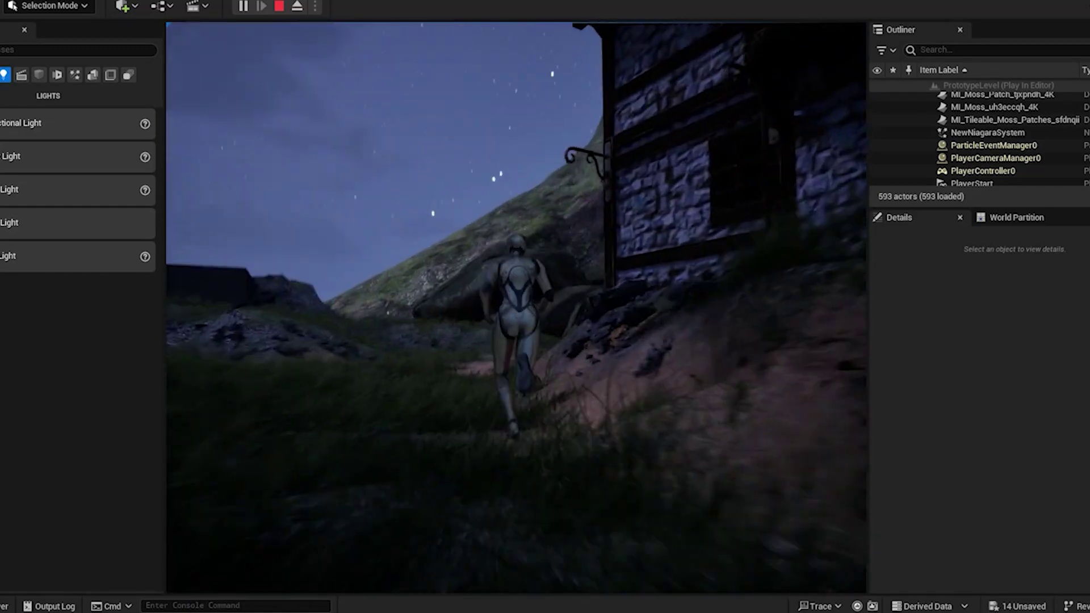
# Run the character along the dirt path to the lit stone house and enter it through the doorway
pyautogui.press('w')
pyautogui.press('w')
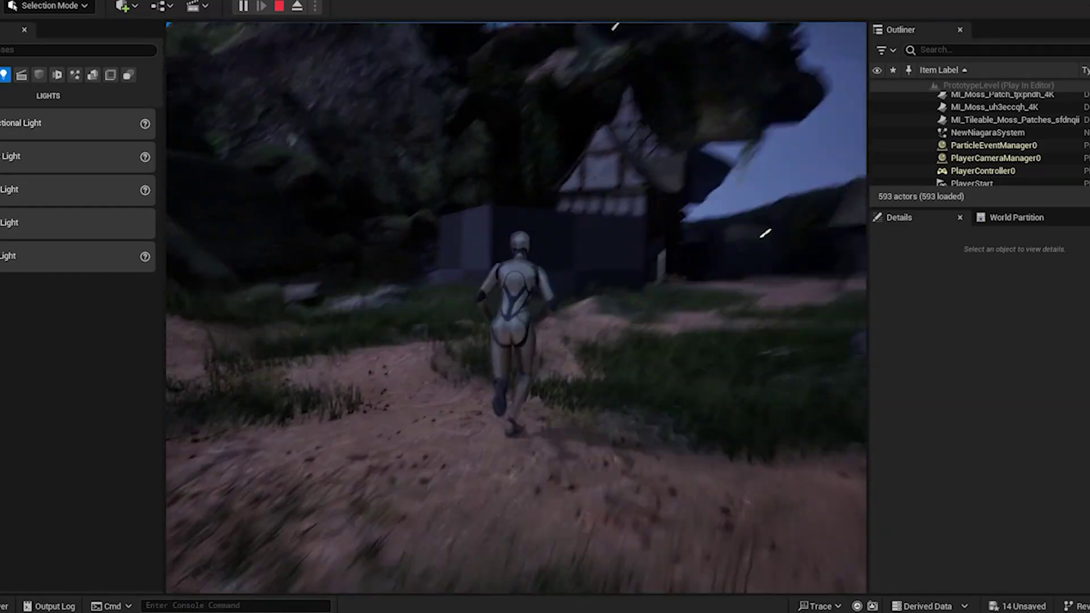
pyautogui.press('w')
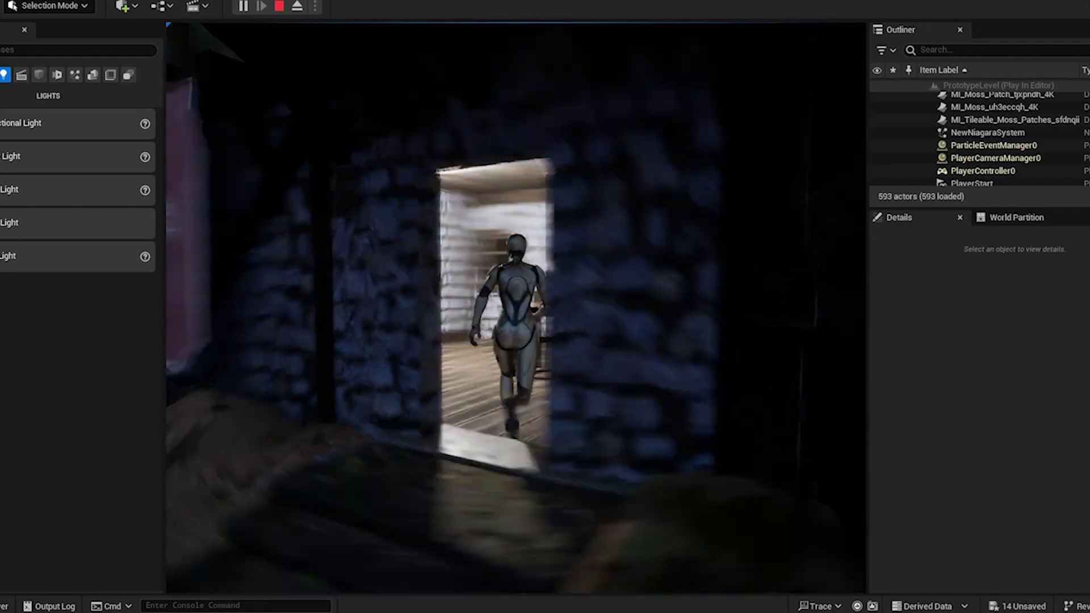
pyautogui.press('w')
pyautogui.press('w')
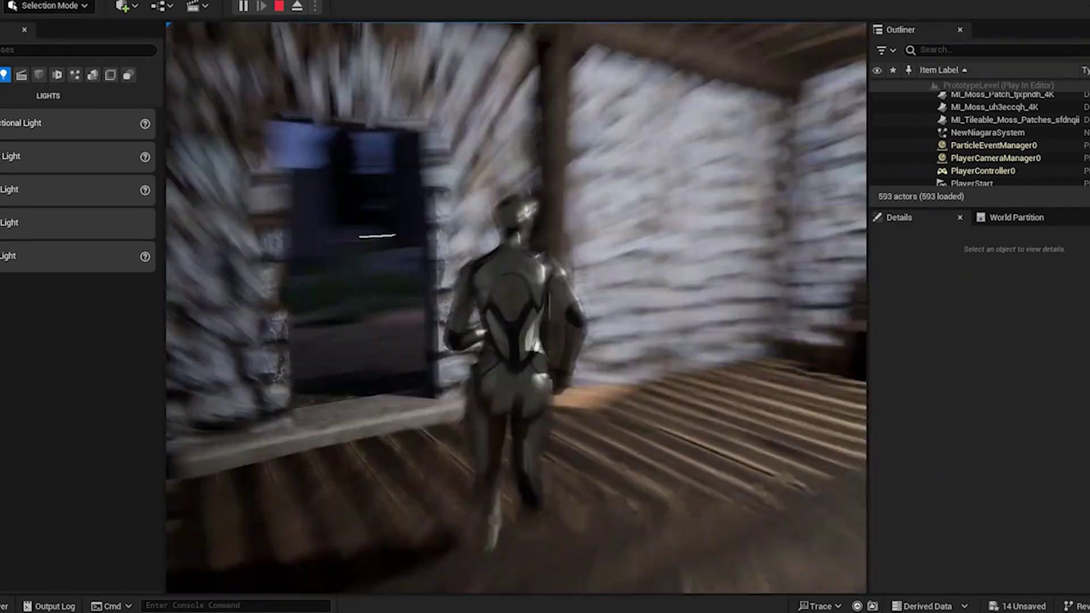
# Run the character out of the stone house, past the overhanging rock and along the dirt path, and stop the play session
pyautogui.press('w')
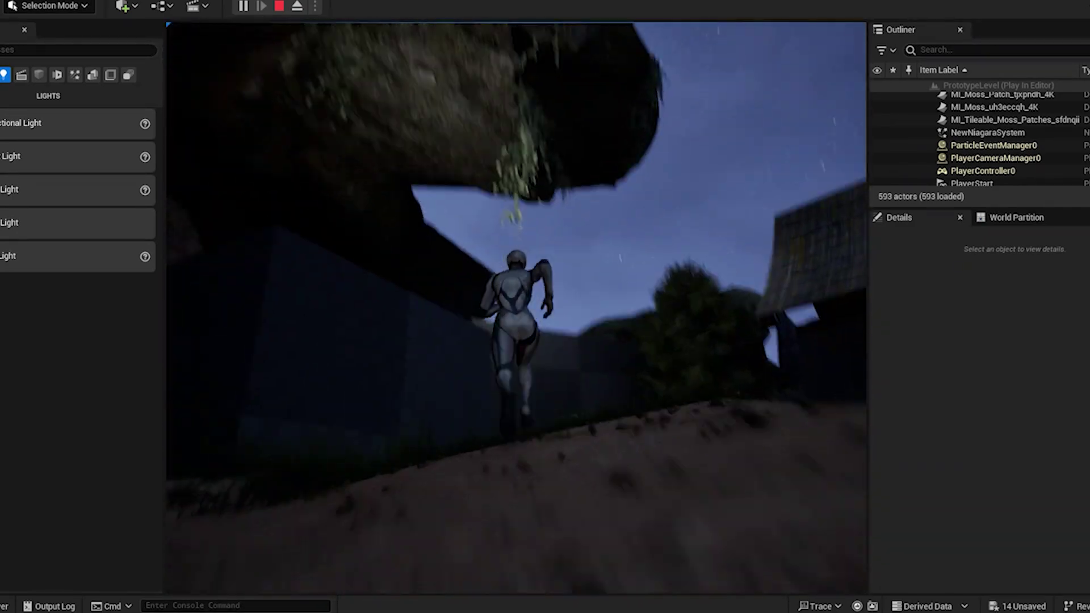
pyautogui.press('w')
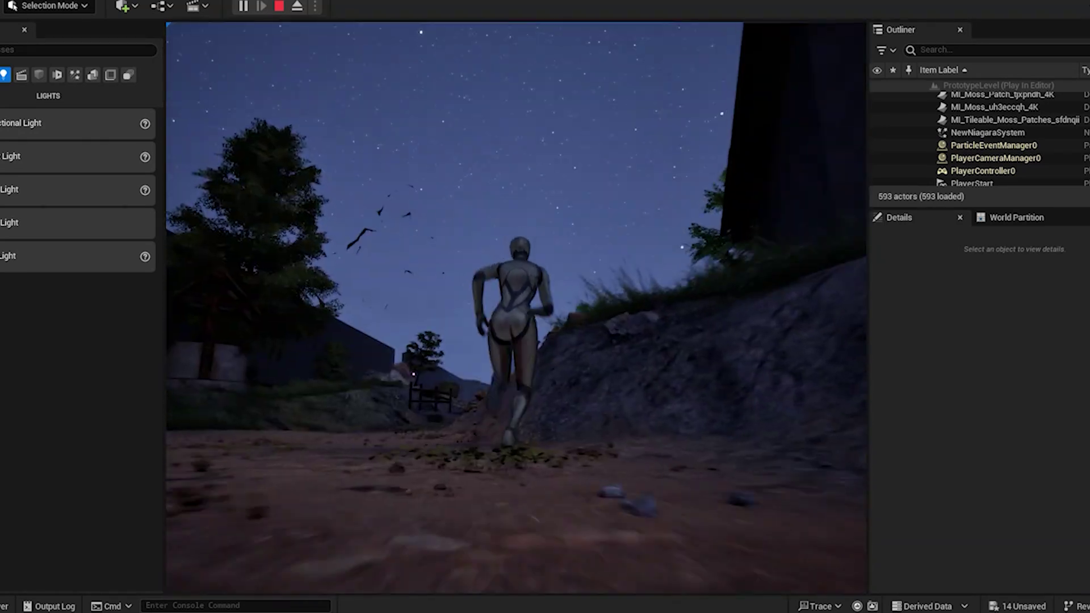
pyautogui.press('w')
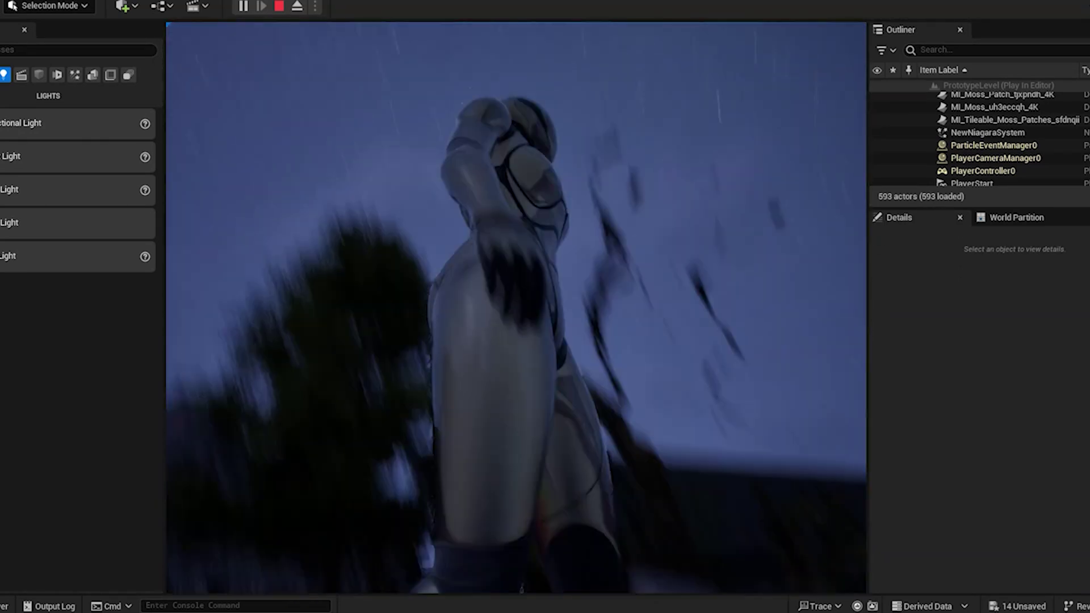
pyautogui.press('Escape')
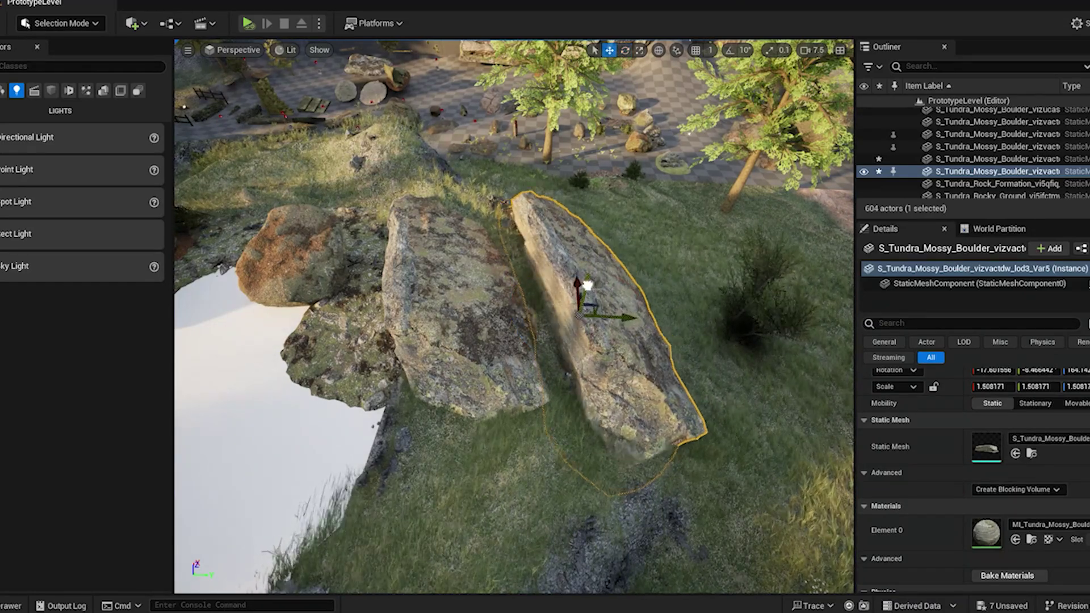
# Place a rotated copy of the large mossy boulder half sunk in the grass at the foot of the rocky slope
pyautogui.moveTo(606, 430); pyautogui.dragTo(536, 463, button='right')
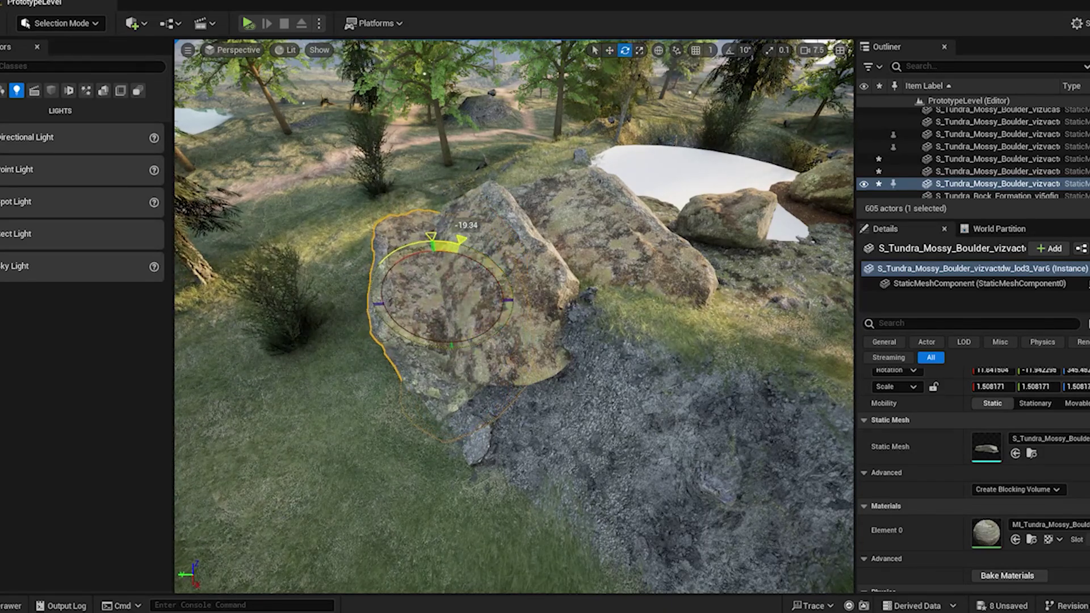
pyautogui.click(610, 51)
pyautogui.moveTo(545, 273); pyautogui.dragTo(545, 228, button='right')
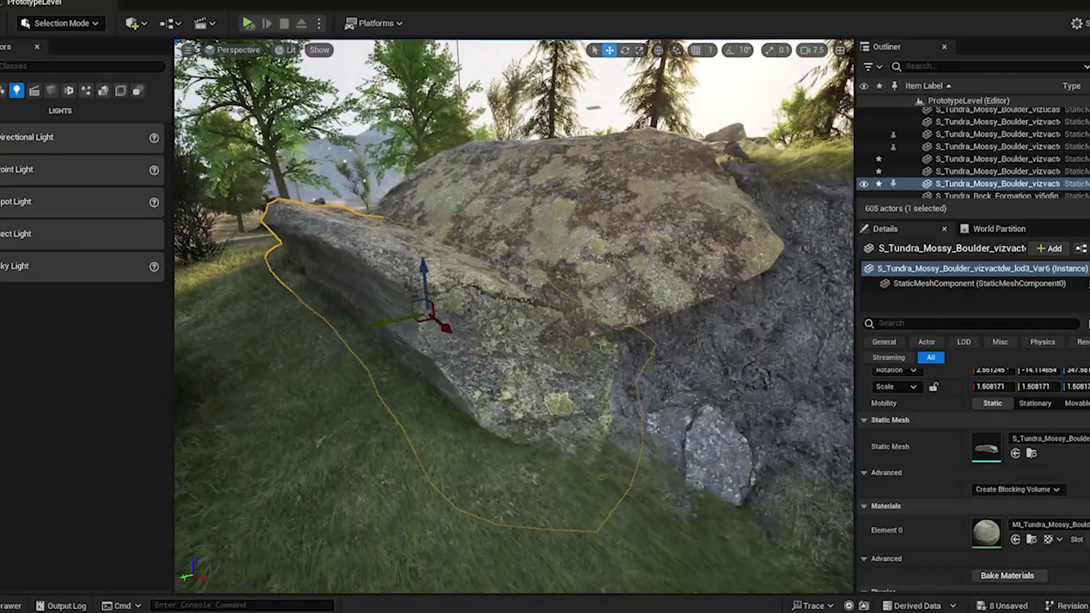
pyautogui.moveTo(437, 267); pyautogui.dragTo(301, 55, button='right')
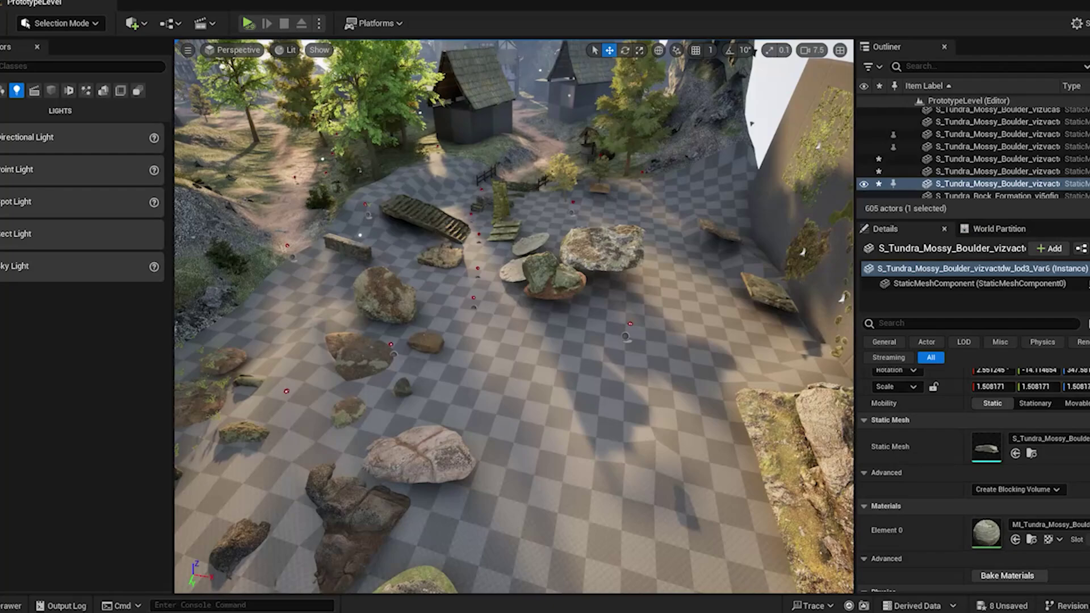
# Copy the grass-ringed tundra boulder from the checkered asset area to the foot of the rocky slope, beside the mossy boulders
pyautogui.click(579, 243)
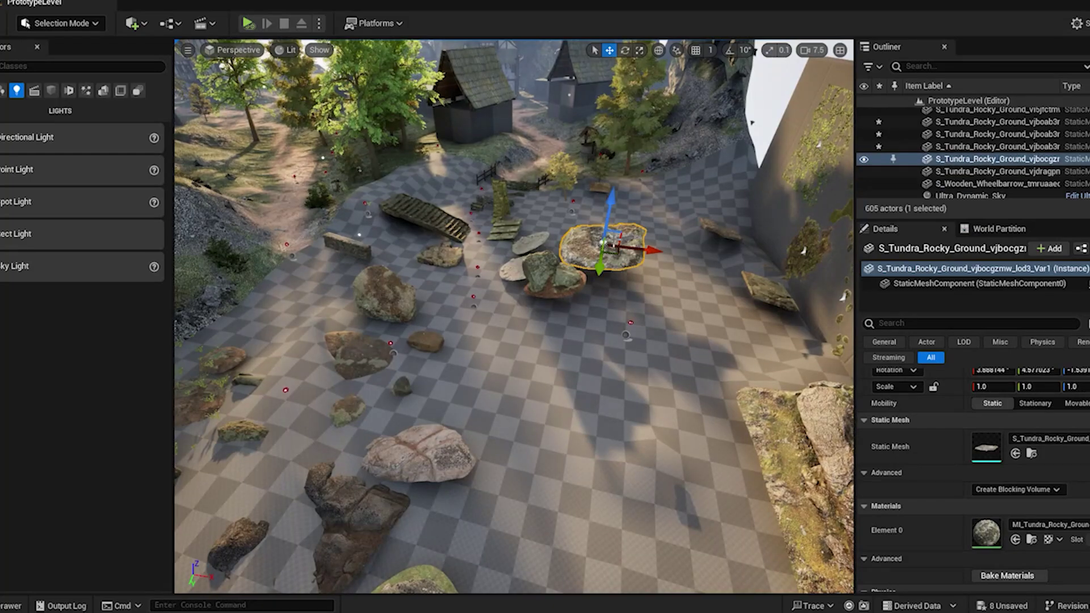
pyautogui.scroll(3, 579, 244)
pyautogui.moveTo(566, 360); pyautogui.dragTo(559, 332, button='right')
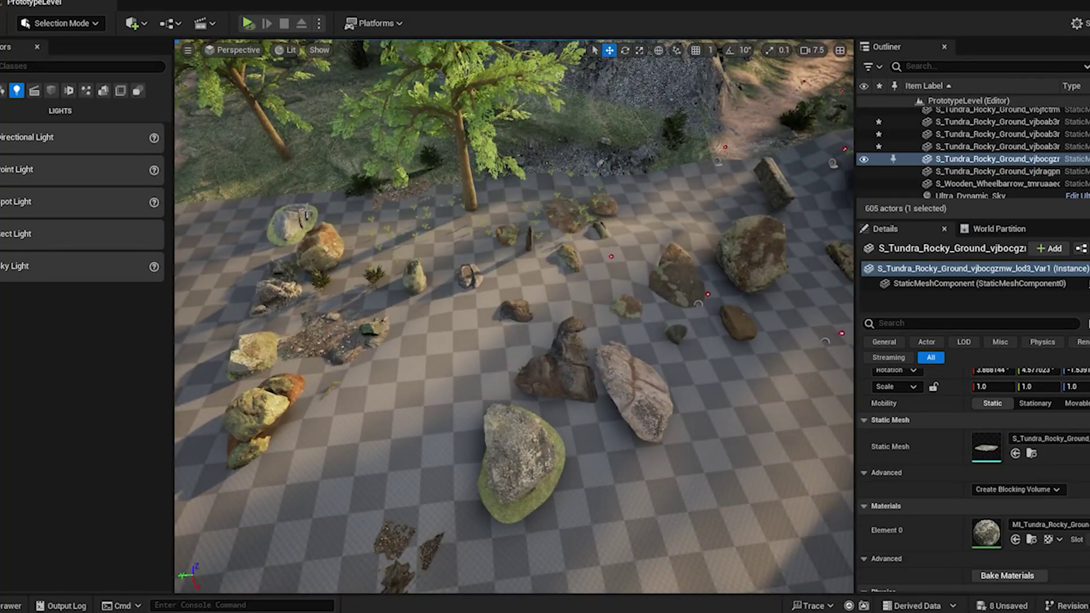
pyautogui.click(535, 485)
pyautogui.moveTo(536, 161); pyautogui.dragTo(528, 107, button='right')
pyautogui.moveTo(529, 304); pyautogui.dragTo(519, 311)
pyautogui.moveTo(519, 311); pyautogui.dragTo(554, 387, button='right')
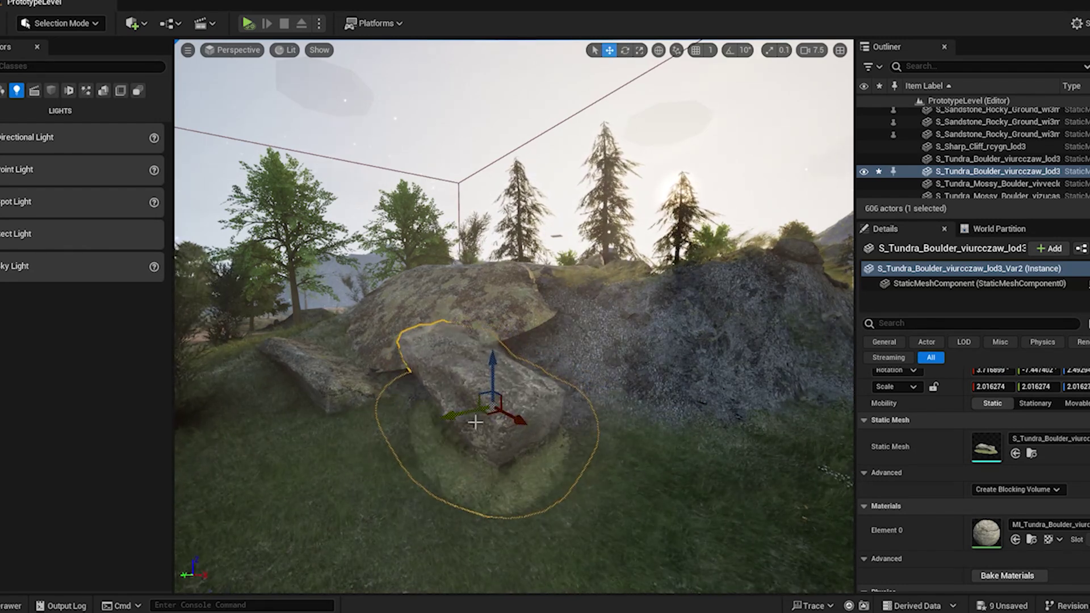
pyautogui.moveTo(445, 409); pyautogui.dragTo(489, 384, button='right')
# Flatten the checkered landscape beside the dirt path with a brush size of about 157 and a falloff of about 0.094
pyautogui.click(674, 107)
pyautogui.moveTo(674, 107); pyautogui.dragTo(437, 179, button='right')
pyautogui.click(61, 23)
pyautogui.click(66, 56)
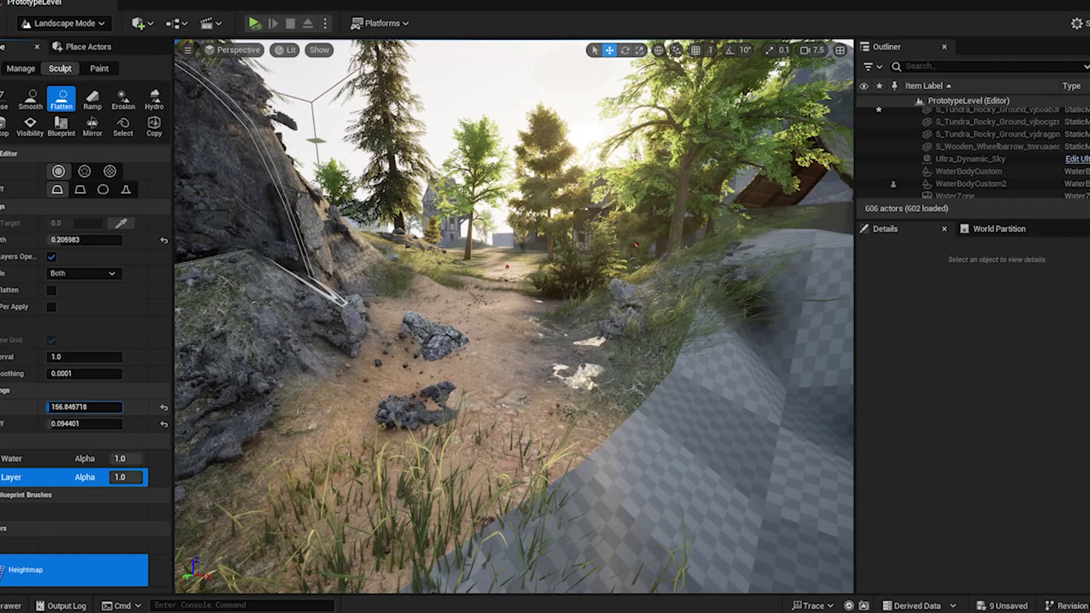
pyautogui.moveTo(304, 281); pyautogui.dragTo(304, 281, button='right')
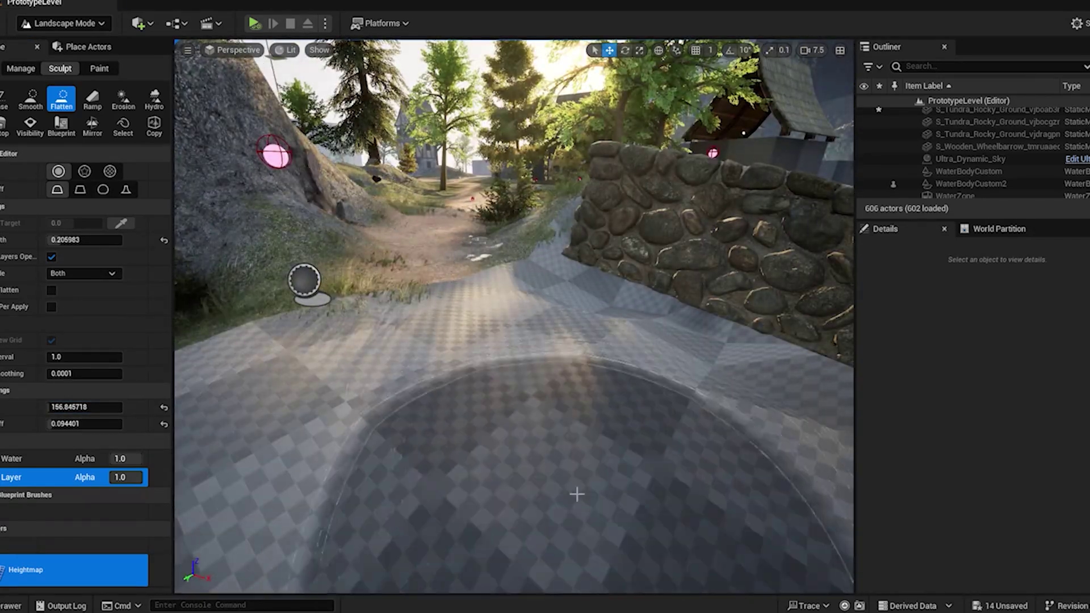
pyautogui.moveTo(577, 494); pyautogui.dragTo(357, 187, button='right')
pyautogui.moveTo(641, 289)
pyautogui.mouseDown(button='right')
pyautogui.moveTo(700, 185)
pyautogui.moveTo(496, 340)
pyautogui.moveTo(538, 497)
pyautogui.moveTo(340, 414)
pyautogui.mouseUp(button='right')
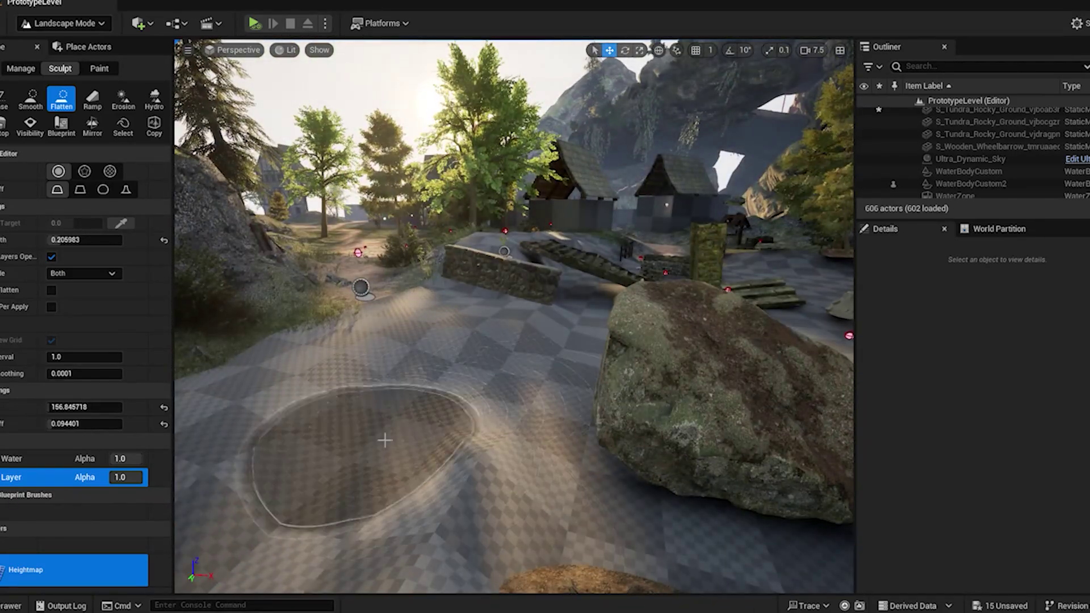
pyautogui.moveTo(527, 449); pyautogui.dragTo(650, 507, button='right')
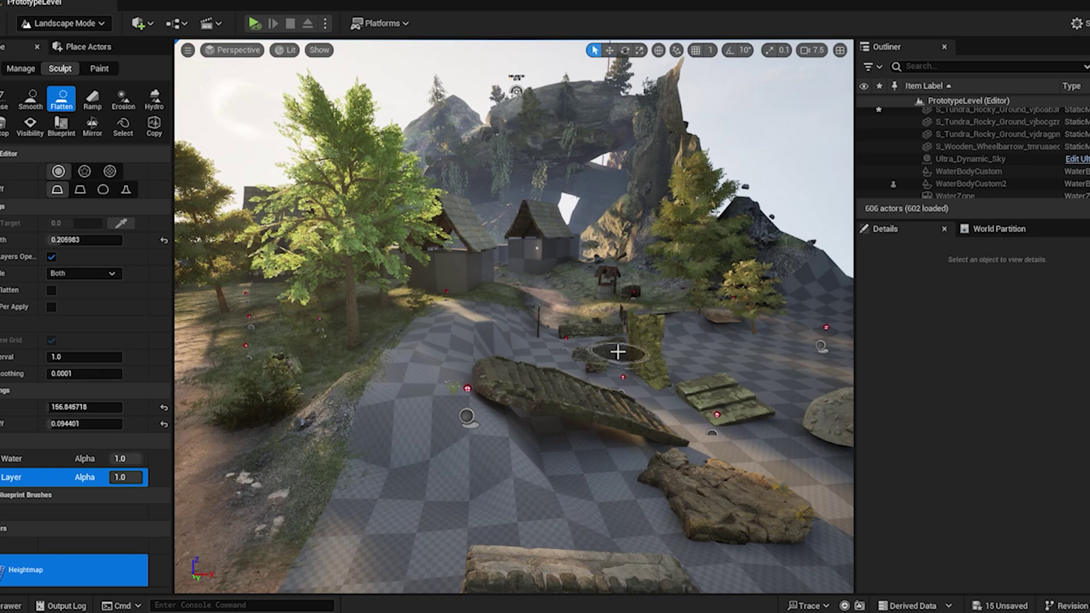
# Move the mossy Japanese stone wall from the checkered area onto the dirt path and turn it to run along the path
pyautogui.click(66, 26)
pyautogui.click(65, 43)
pyautogui.click(591, 333)
pyautogui.moveTo(591, 333); pyautogui.dragTo(528, 369, button='right')
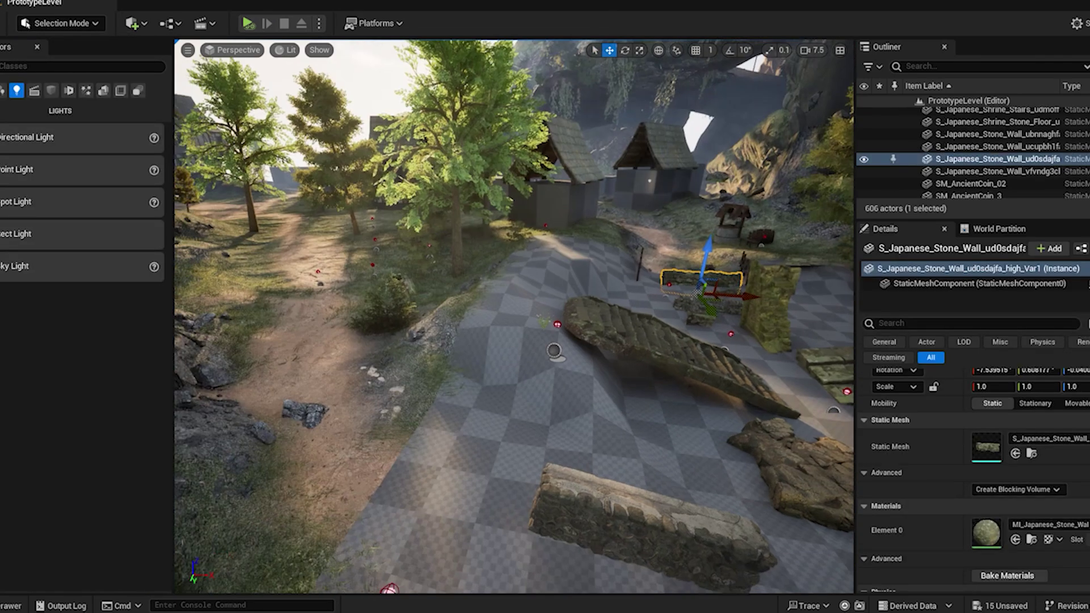
pyautogui.moveTo(691, 281); pyautogui.dragTo(357, 479)
pyautogui.moveTo(357, 480); pyautogui.dragTo(295, 408, button='right')
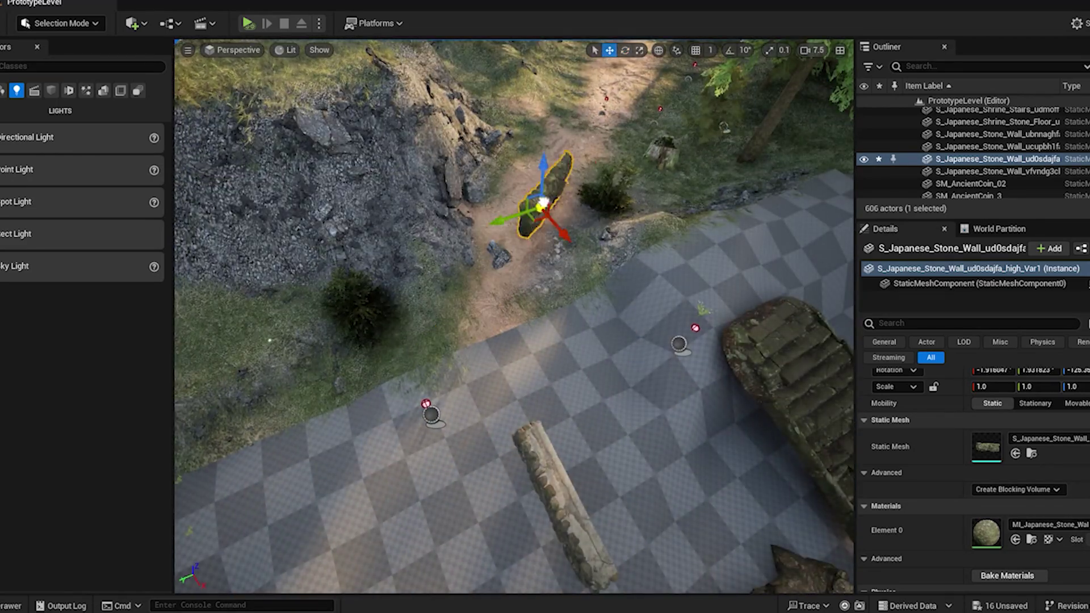
# Set the stone wall against the foot of the rocky slope beside the path, level and turned to about -125°
pyautogui.moveTo(543, 204); pyautogui.dragTo(520, 105)
pyautogui.moveTo(520, 105); pyautogui.dragTo(528, 45, button='right')
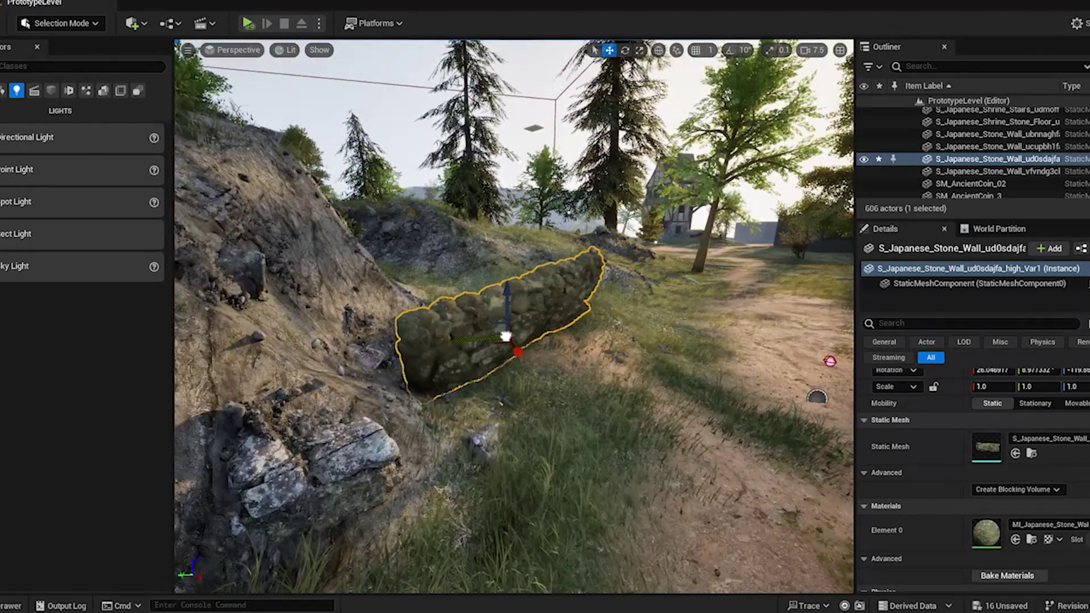
pyautogui.moveTo(505, 337); pyautogui.dragTo(481, 322)
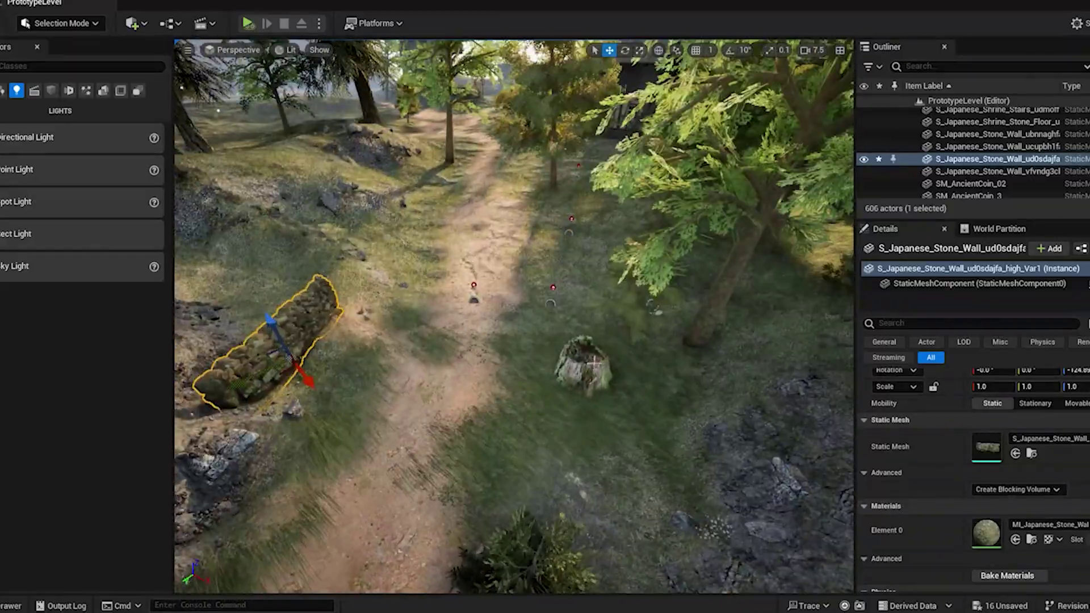
# Move the mossy tree stump from beside the path to the grass in front of the ravine's entrance
pyautogui.click(594, 363)
pyautogui.moveTo(582, 378); pyautogui.dragTo(298, 275)
pyautogui.moveTo(298, 274); pyautogui.dragTo(249, 170, button='right')
pyautogui.click(673, 149)
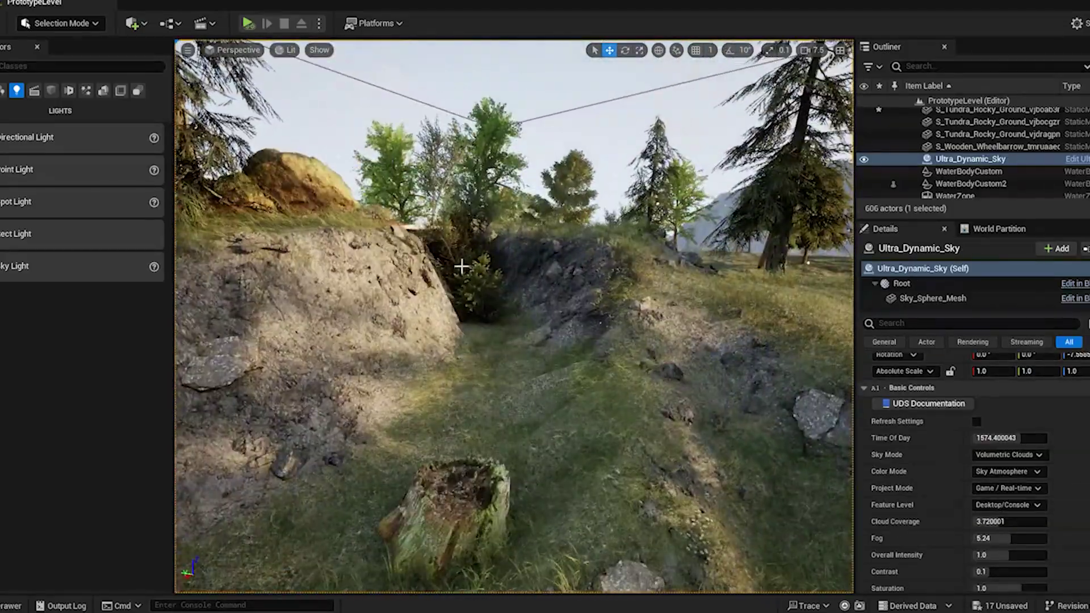
pyautogui.moveTo(461, 267); pyautogui.dragTo(457, 295, button='right')
pyautogui.click(461, 266)
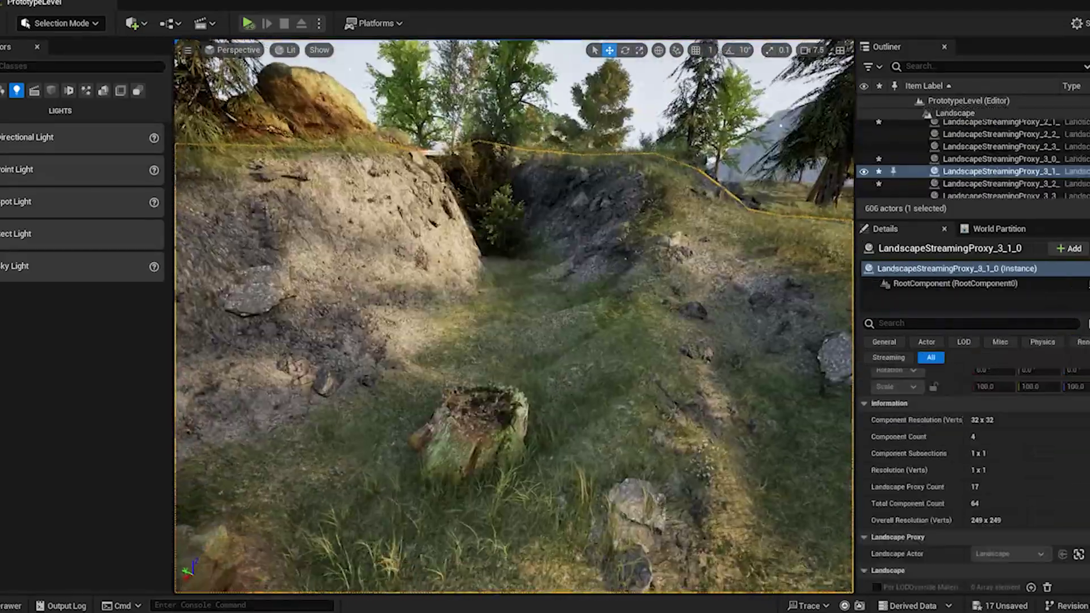
# Duplicate the leafy tree behind the ravine and plant the copy on the grass beside the mossy stump
pyautogui.click(503, 128)
pyautogui.keyDown('alt'); pyautogui.moveTo(489, 189); pyautogui.dragTo(505, 255); pyautogui.keyUp('alt')
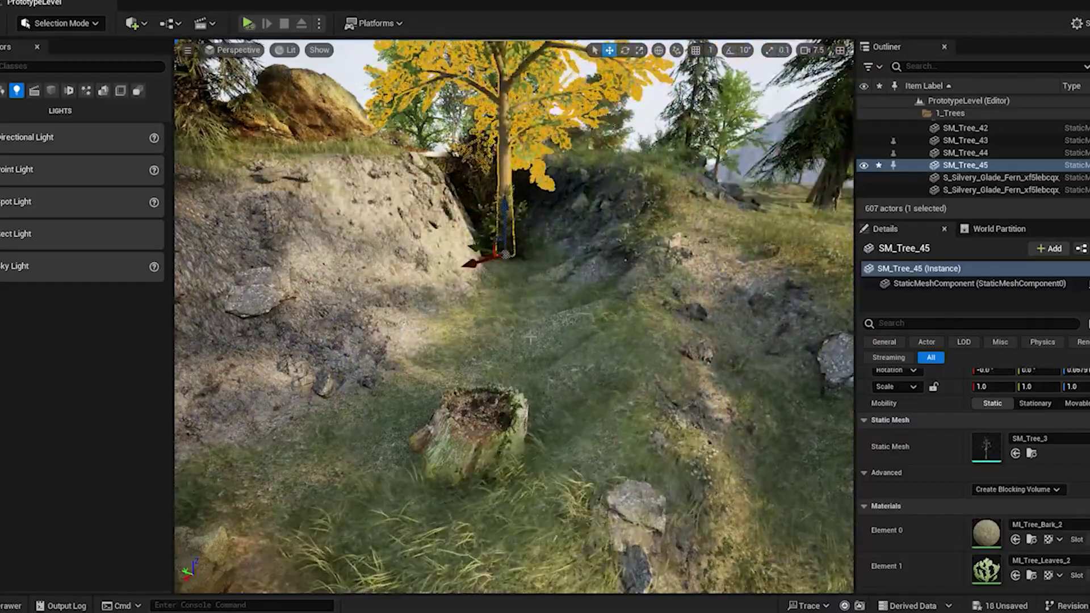
pyautogui.moveTo(581, 226); pyautogui.dragTo(424, 416)
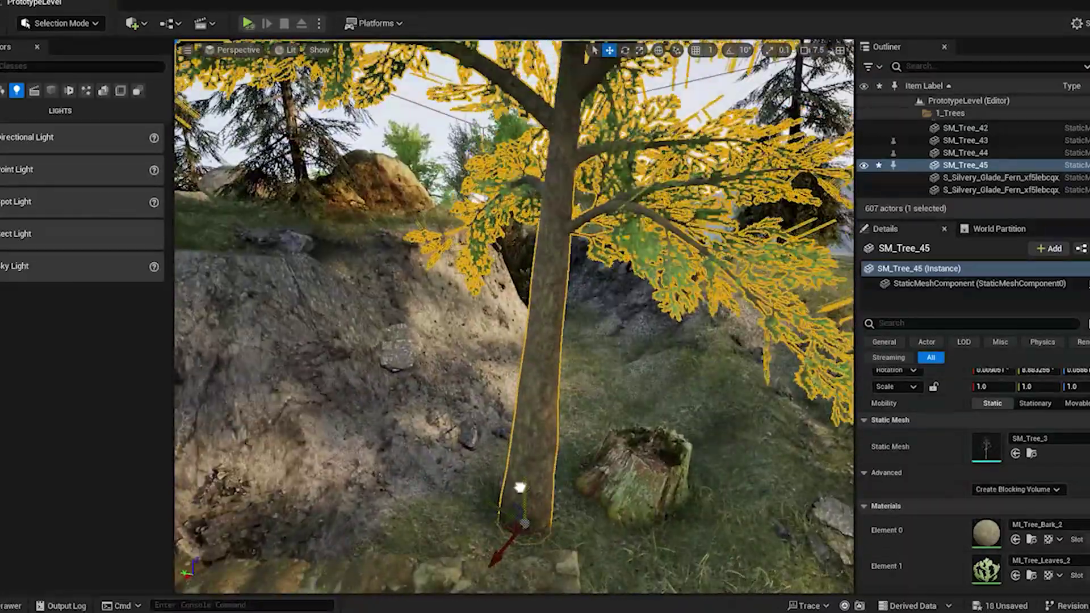
pyautogui.moveTo(520, 487); pyautogui.dragTo(529, 520)
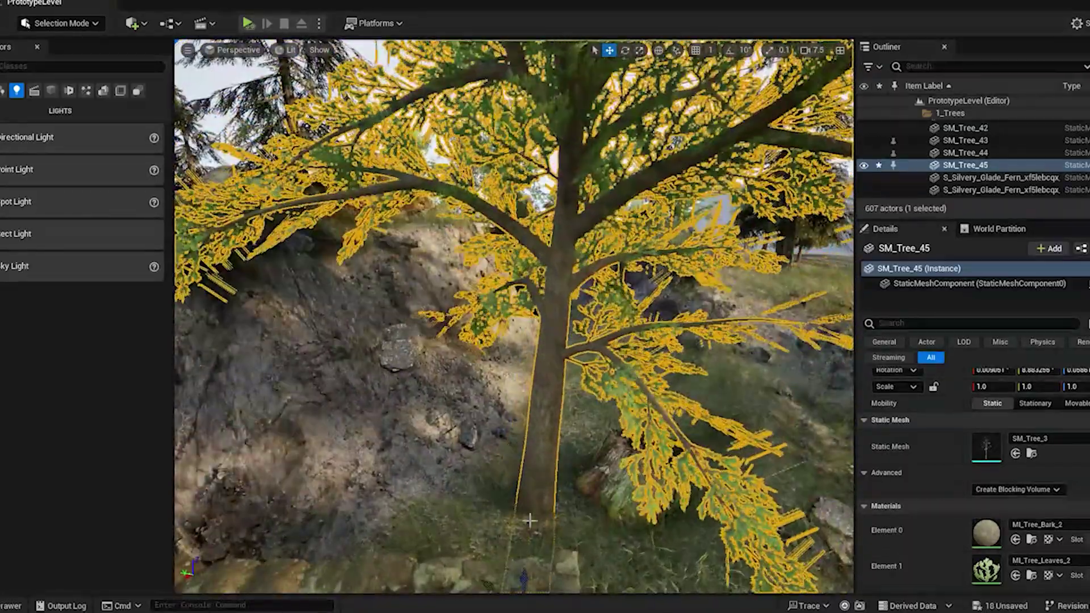
pyautogui.click(663, 124)
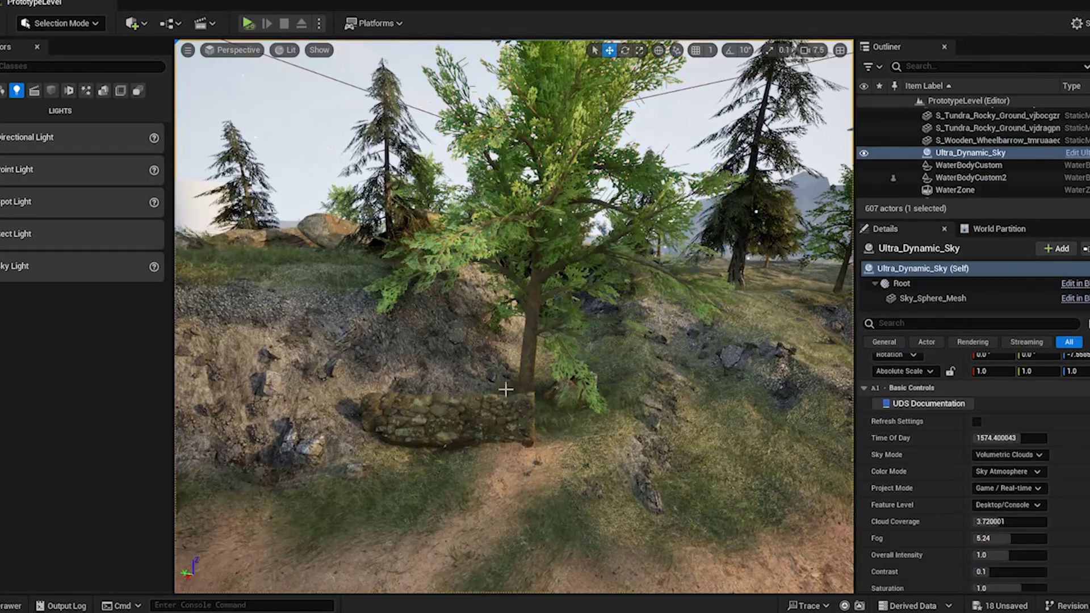
# Move the copied tree onto the top of the rocky slope above the mossy stone wall
pyautogui.click(527, 397)
pyautogui.moveTo(499, 458); pyautogui.dragTo(423, 423)
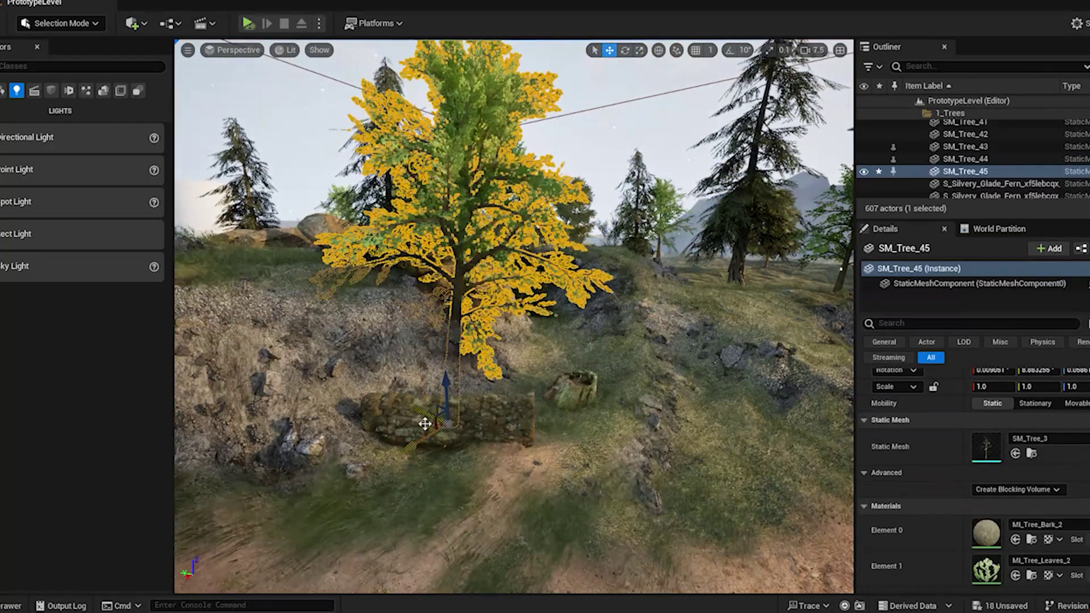
pyautogui.moveTo(445, 383); pyautogui.dragTo(459, 315)
pyautogui.click(662, 90)
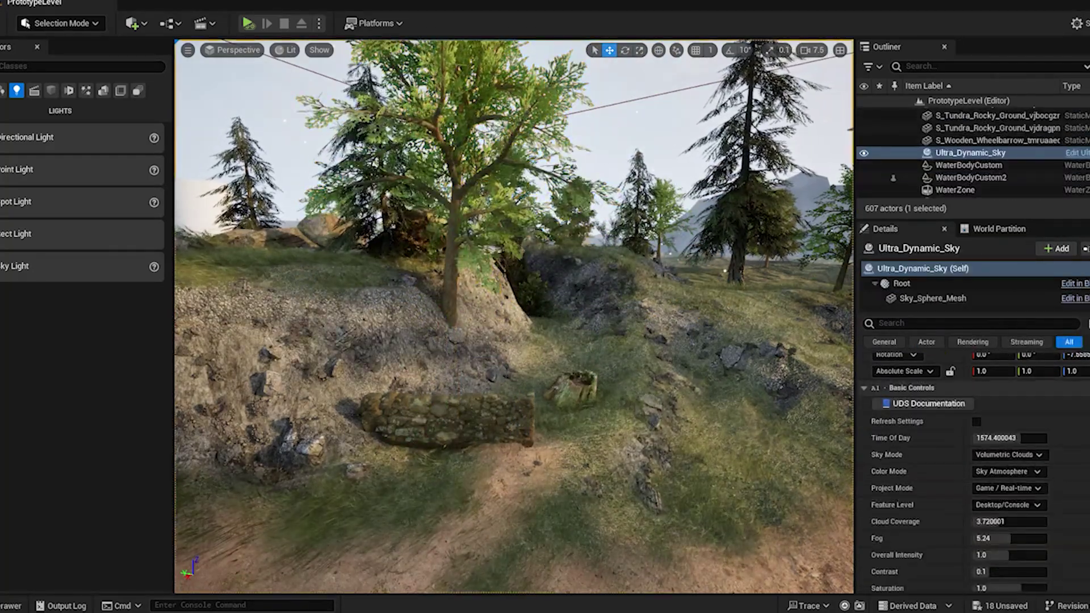
# Duplicate the large generic bush at the ravine's entrance and place the copy behind the mossy stone wall
pyautogui.click(530, 294)
pyautogui.keyDown('alt'); pyautogui.moveTo(528, 310); pyautogui.dragTo(528, 401); pyautogui.keyUp('alt')
pyautogui.moveTo(528, 401); pyautogui.dragTo(525, 482, button='right')
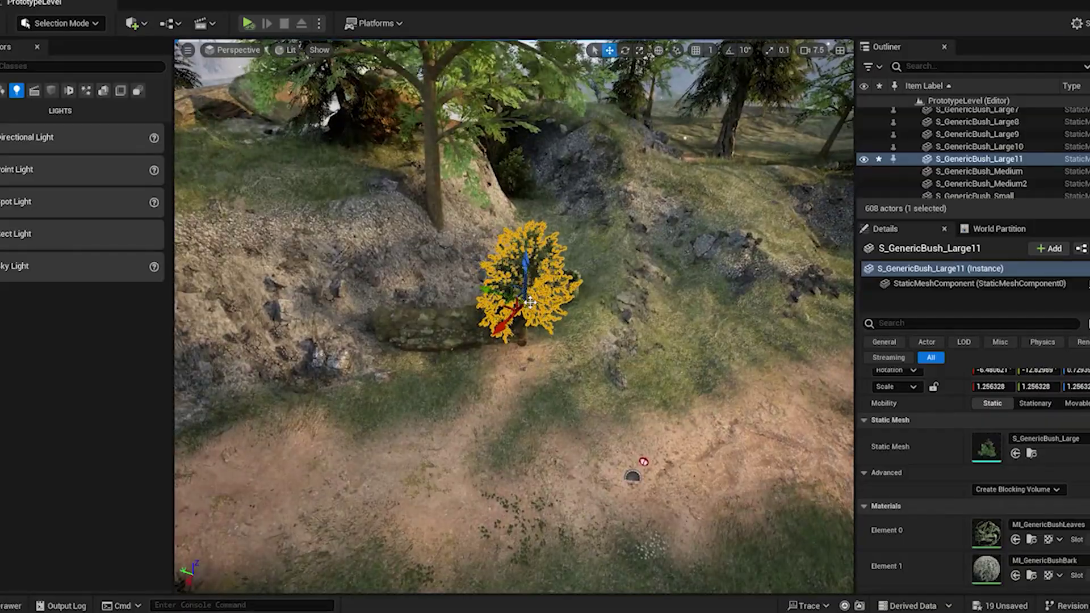
pyautogui.moveTo(530, 302); pyautogui.dragTo(653, 397, button='right')
pyautogui.click(578, 386)
# Duplicate the mossy stone wall and bring the copy across to the opposite edge of the dirt path
pyautogui.click(285, 499)
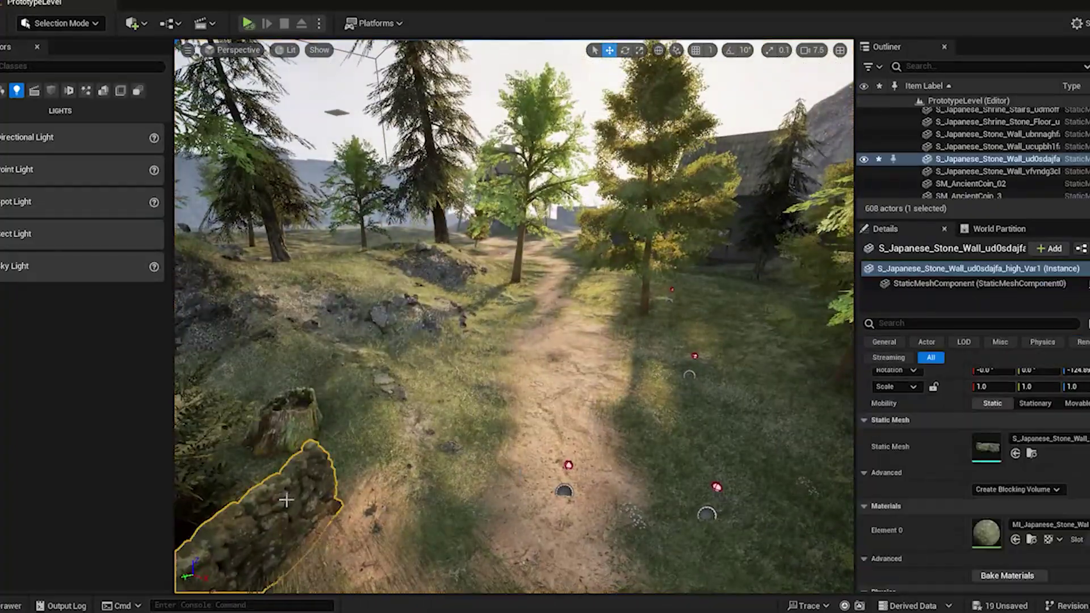
pyautogui.moveTo(286, 500); pyautogui.dragTo(273, 508, button='right')
pyautogui.keyDown('alt'); pyautogui.moveTo(414, 404); pyautogui.dragTo(743, 363); pyautogui.keyUp('alt')
pyautogui.moveTo(437, 454); pyautogui.dragTo(457, 453, button='right')
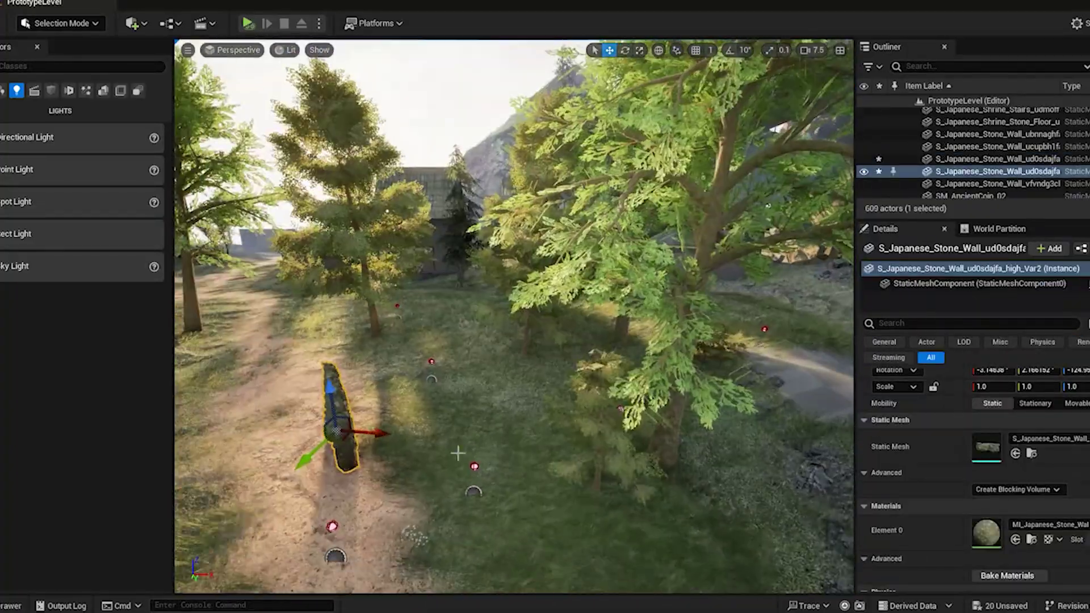
# Turn the copied stone wall to about 51° and set it on the grass alongside the dirt path
pyautogui.click(626, 52)
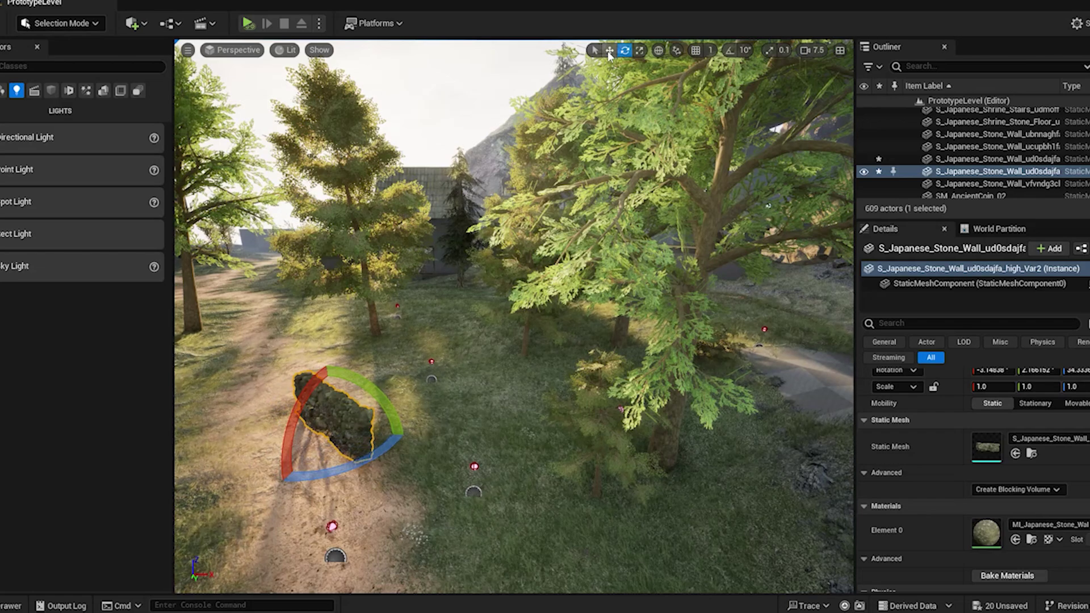
pyautogui.click(609, 51)
pyautogui.moveTo(315, 448); pyautogui.dragTo(568, 559)
pyautogui.press('f')
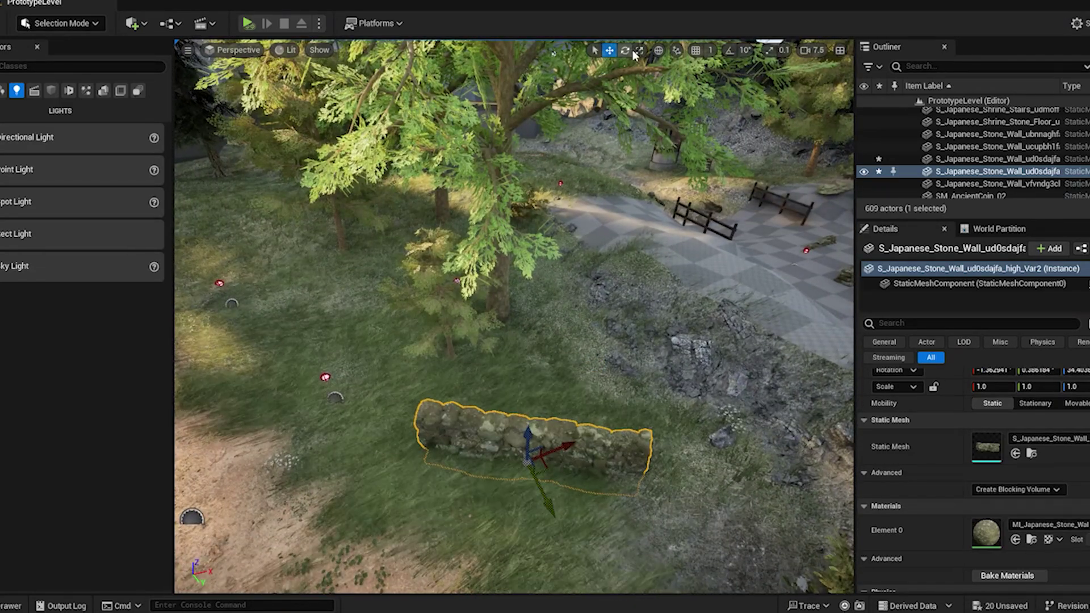
pyautogui.moveTo(595, 453); pyautogui.dragTo(594, 451)
pyautogui.click(609, 51)
# Duplicate the stone wall on the grass and line the copy up end to end to lengthen the wall
pyautogui.moveTo(477, 420); pyautogui.dragTo(455, 435, button='right')
pyautogui.keyDown('alt'); pyautogui.moveTo(627, 450); pyautogui.dragTo(629, 451); pyautogui.keyUp('alt')
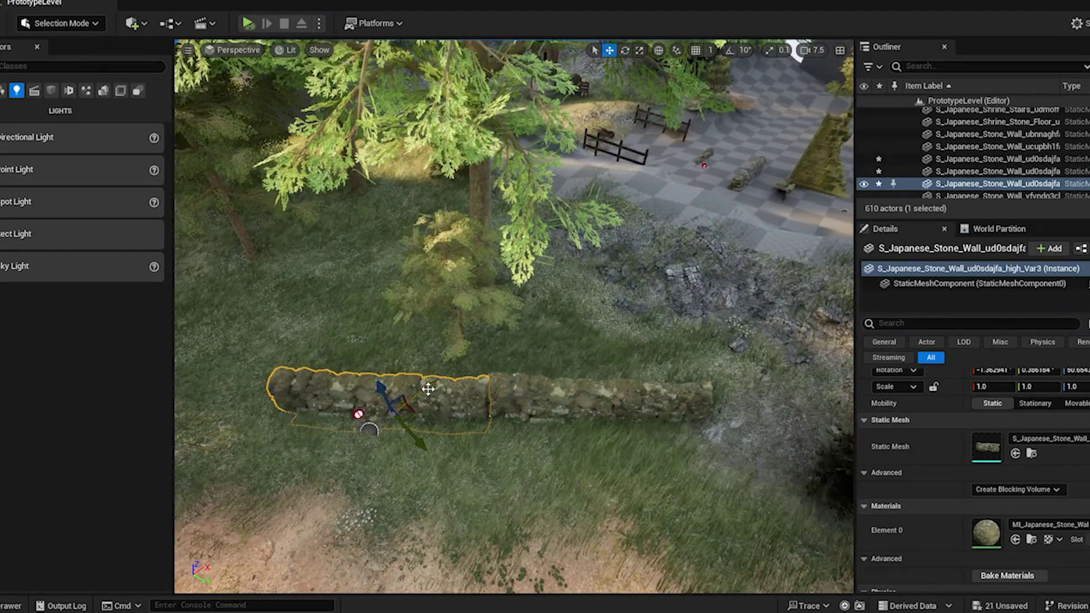
pyautogui.moveTo(534, 488); pyautogui.dragTo(531, 420, button='right')
pyautogui.click(747, 112)
# Duplicate the BoxTest29 pickup lying on the dirt path and spread copies along the path
pyautogui.moveTo(747, 112); pyautogui.dragTo(766, 127, button='right')
pyautogui.moveTo(325, 334); pyautogui.dragTo(610, 359, button='right')
pyautogui.click(560, 382)
pyautogui.click(519, 260)
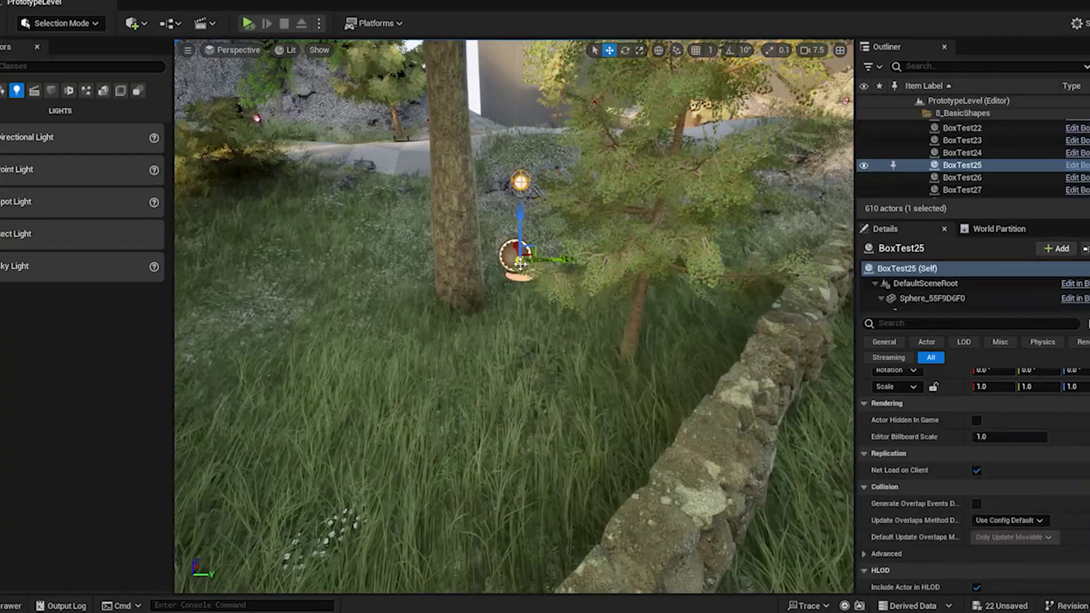
pyautogui.moveTo(519, 260); pyautogui.dragTo(652, 329, button='right')
pyautogui.moveTo(398, 442); pyautogui.dragTo(544, 481, button='right')
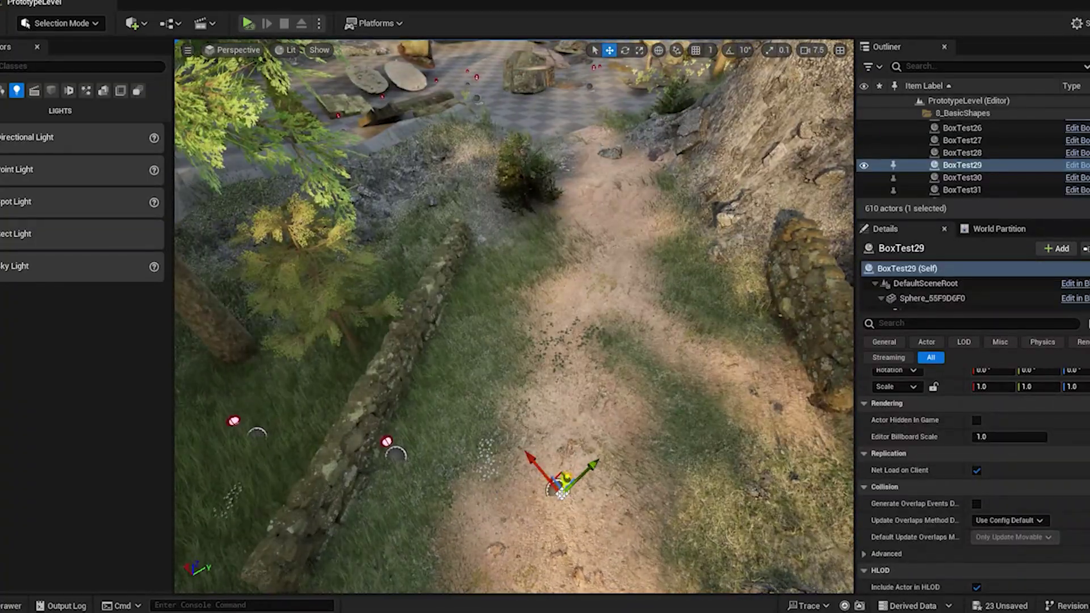
pyautogui.keyDown('alt'); pyautogui.moveTo(561, 489); pyautogui.dragTo(602, 141); pyautogui.keyUp('alt')
pyautogui.moveTo(602, 141); pyautogui.dragTo(704, 295, button='right')
pyautogui.click(565, 491)
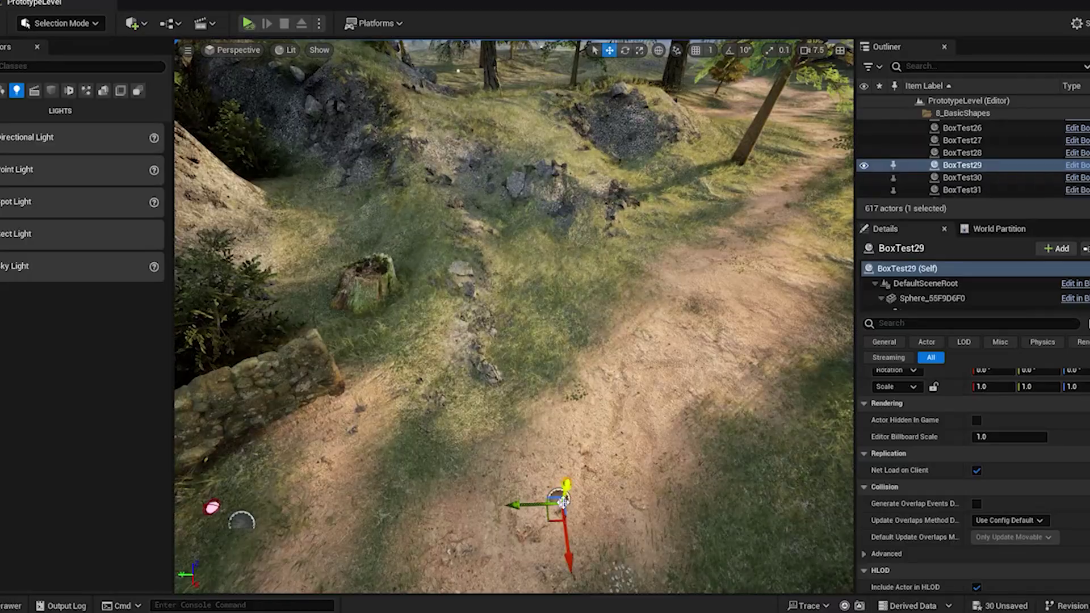
pyautogui.keyDown('alt'); pyautogui.moveTo(567, 488); pyautogui.dragTo(602, 357); pyautogui.keyUp('alt')
pyautogui.moveTo(592, 382); pyautogui.dragTo(375, 364, button='right')
pyautogui.moveTo(571, 288); pyautogui.dragTo(511, 198, button='right')
# Duplicate the large Nordic forest rock and move the copy against the big boulder at the gray slope
pyautogui.click(599, 284)
pyautogui.keyDown('alt'); pyautogui.moveTo(758, 481); pyautogui.dragTo(421, 324); pyautogui.keyUp('alt')
pyautogui.moveTo(421, 324); pyautogui.dragTo(692, 425, button='right')
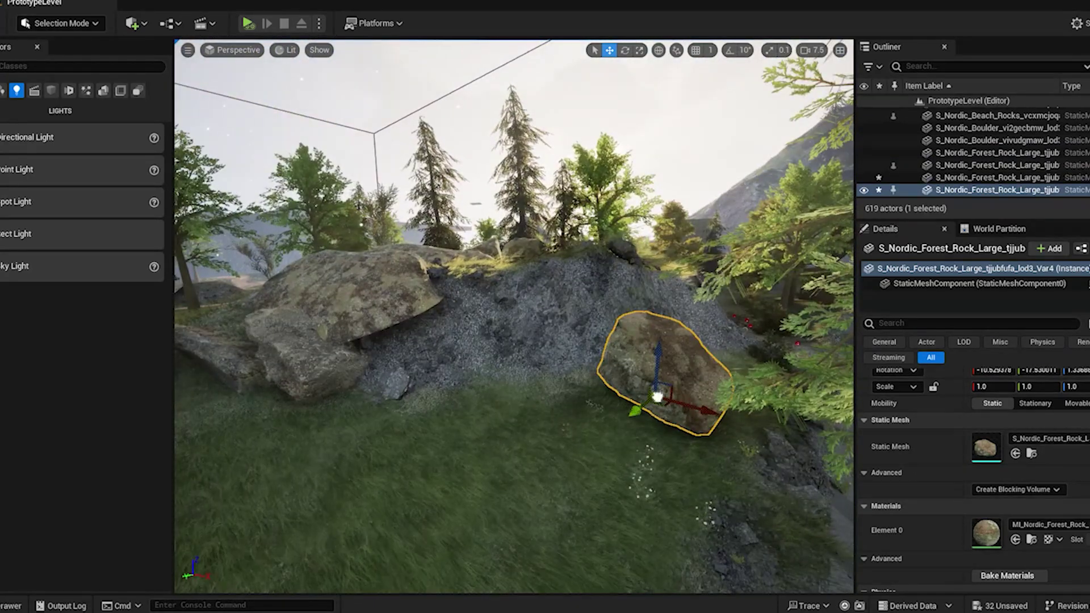
pyautogui.moveTo(657, 396); pyautogui.dragTo(448, 346)
# Scale the copied forest rock to about 1.84 and rotate it to about 104°, -24° and -34°
pyautogui.click(624, 50)
pyautogui.click(640, 50)
pyautogui.click(626, 52)
pyautogui.moveTo(375, 315); pyautogui.dragTo(344, 363)
pyautogui.press('w')
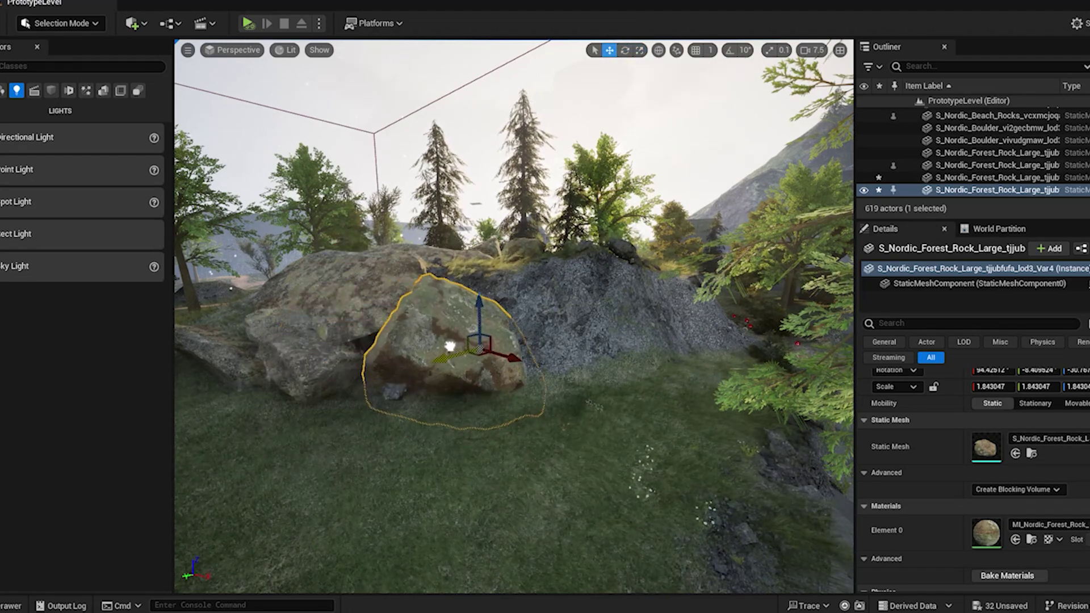
pyautogui.moveTo(486, 355); pyautogui.dragTo(491, 357)
pyautogui.click(626, 50)
pyautogui.moveTo(489, 315); pyautogui.dragTo(500, 346)
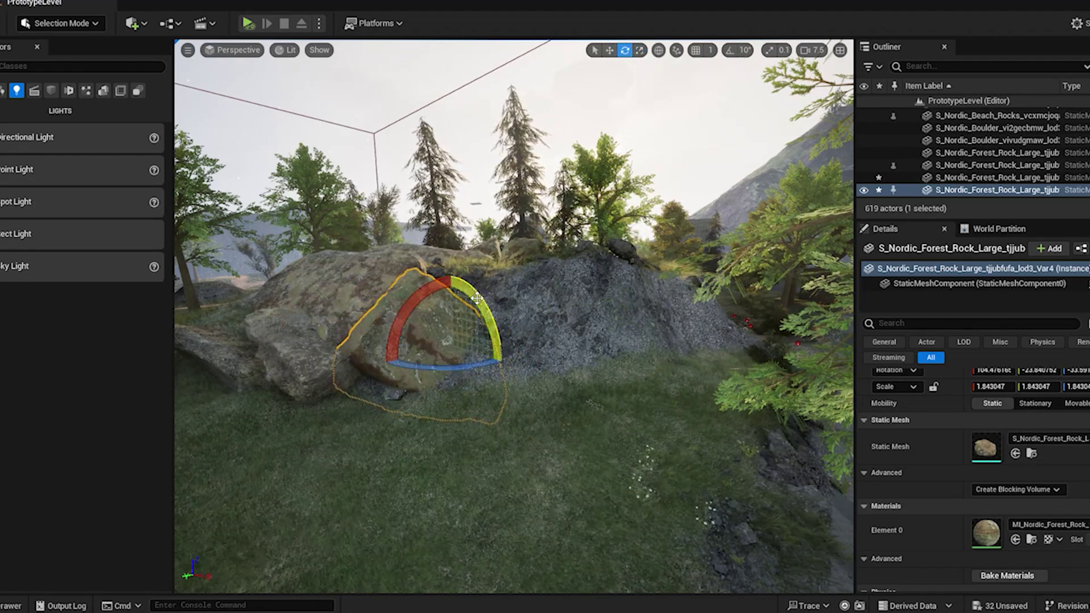
# Turn the enlarged rock to a yaw of about -17° and nestle it between the boulders and the gray slope
pyautogui.click(609, 50)
pyautogui.moveTo(432, 443); pyautogui.dragTo(441, 445, button='right')
pyautogui.moveTo(585, 404); pyautogui.dragTo(533, 451)
pyautogui.click(625, 51)
pyautogui.click(610, 51)
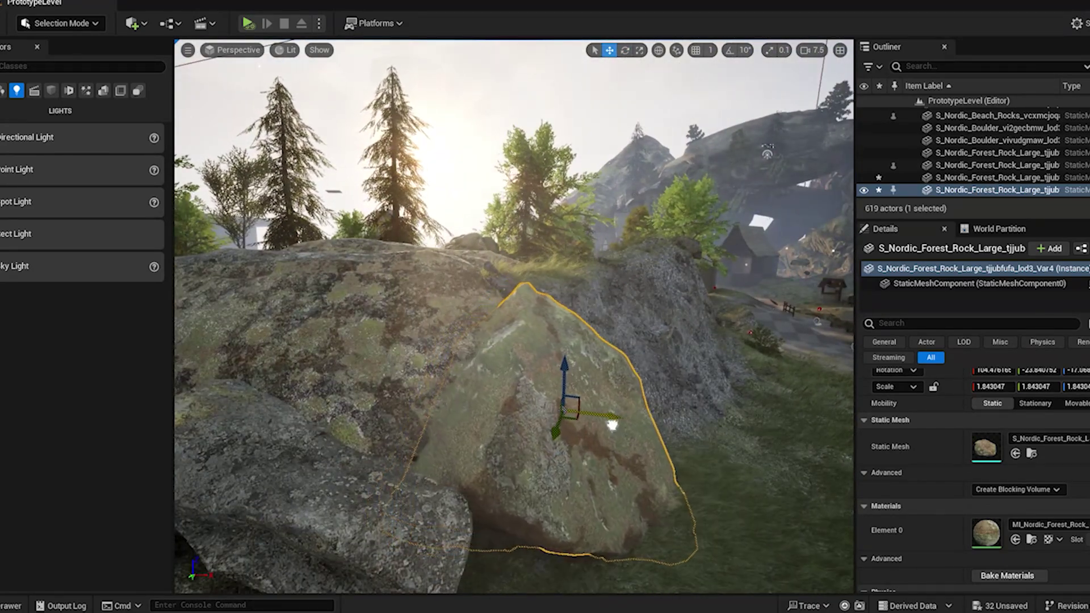
pyautogui.moveTo(574, 423); pyautogui.dragTo(567, 408, button='right')
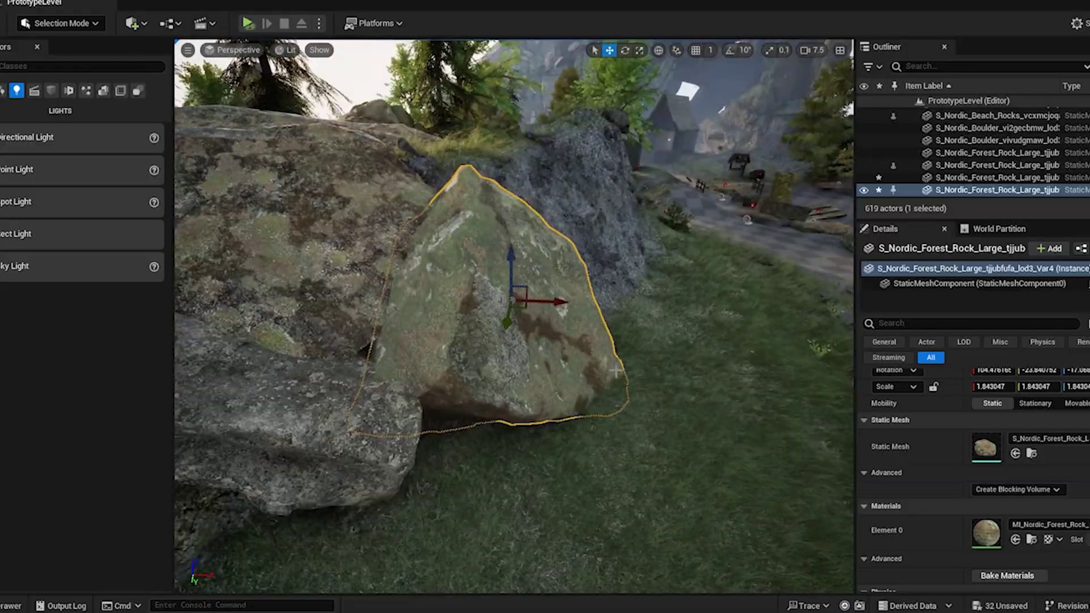
pyautogui.moveTo(559, 302); pyautogui.dragTo(572, 302)
pyautogui.moveTo(572, 302); pyautogui.dragTo(620, 422, button='right')
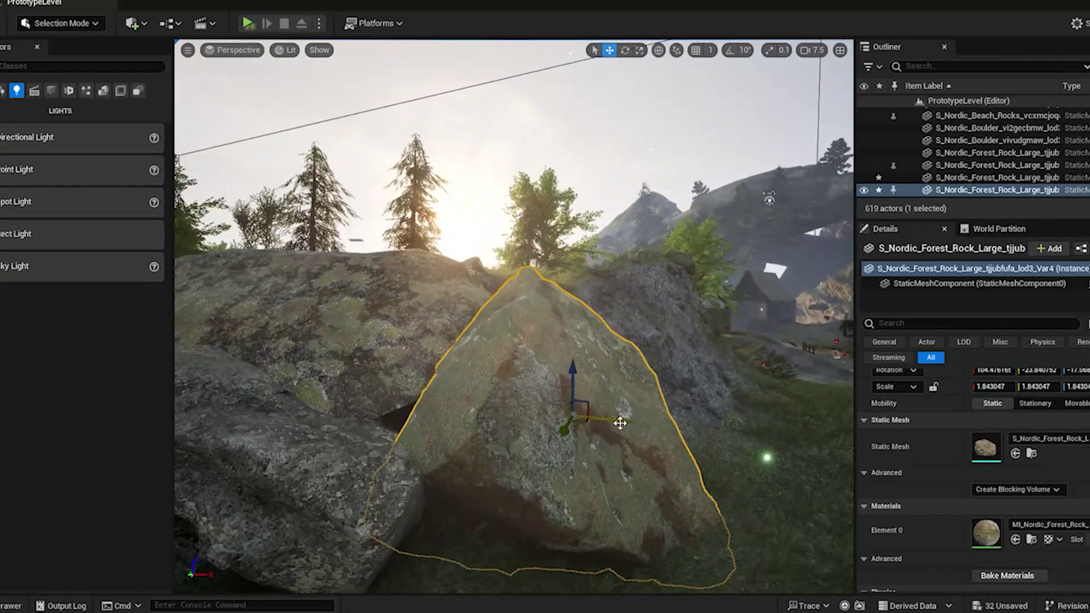
# Duplicate the enlarged rock, shrink the copy to a scale of about 0.478, and move it toward the gap between the boulders
pyautogui.keyDown('alt'); pyautogui.moveTo(592, 417); pyautogui.dragTo(492, 361); pyautogui.keyUp('alt')
pyautogui.press('r')
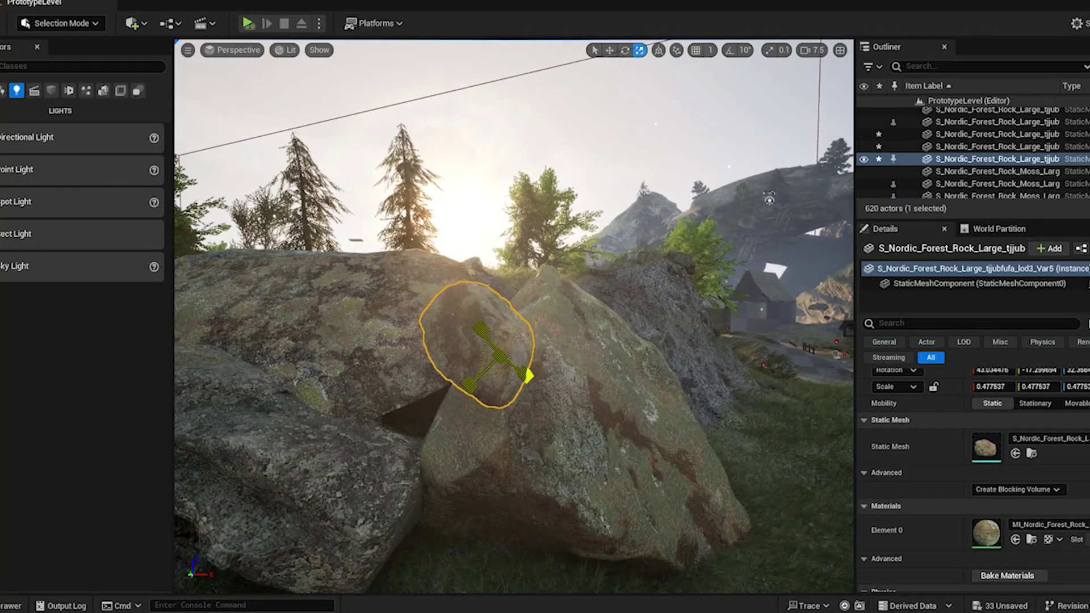
pyautogui.click(610, 51)
pyautogui.moveTo(423, 427); pyautogui.dragTo(401, 391)
pyautogui.moveTo(401, 392); pyautogui.dragTo(398, 459, button='right')
# Rotate the small rock to about 48°, -18° and -20° and wedge it into the gap between the boulders
pyautogui.press('w')
pyautogui.press('s')
pyautogui.press('e')
pyautogui.moveTo(511, 326); pyautogui.dragTo(531, 404)
pyautogui.moveTo(514, 327); pyautogui.dragTo(451, 326, button='right')
pyautogui.moveTo(624, 377); pyautogui.dragTo(625, 377)
pyautogui.moveTo(586, 317); pyautogui.dragTo(584, 321, button='right')
pyautogui.press('s')
pyautogui.moveTo(563, 302); pyautogui.dragTo(569, 297)
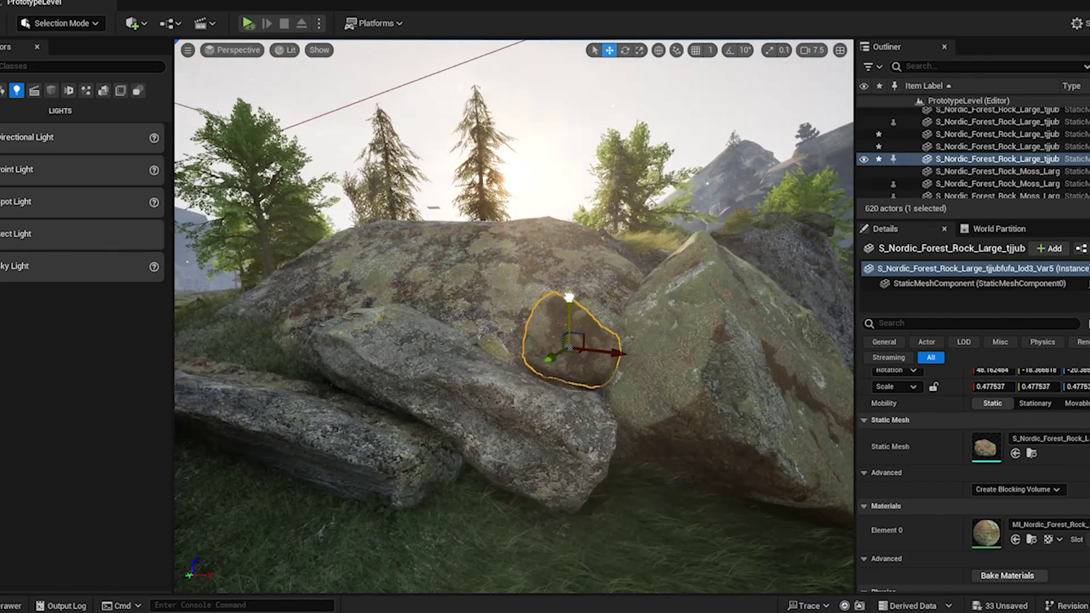
pyautogui.click(572, 129)
# Playtest the level by running the character past the new boulders, over the rocky slopes, around the lake and up to the ravine
pyautogui.press('w')
pyautogui.moveTo(571, 129); pyautogui.dragTo(414, 199, button='right')
pyautogui.press('w')
pyautogui.press('s')
pyautogui.rightClick(458, 375)
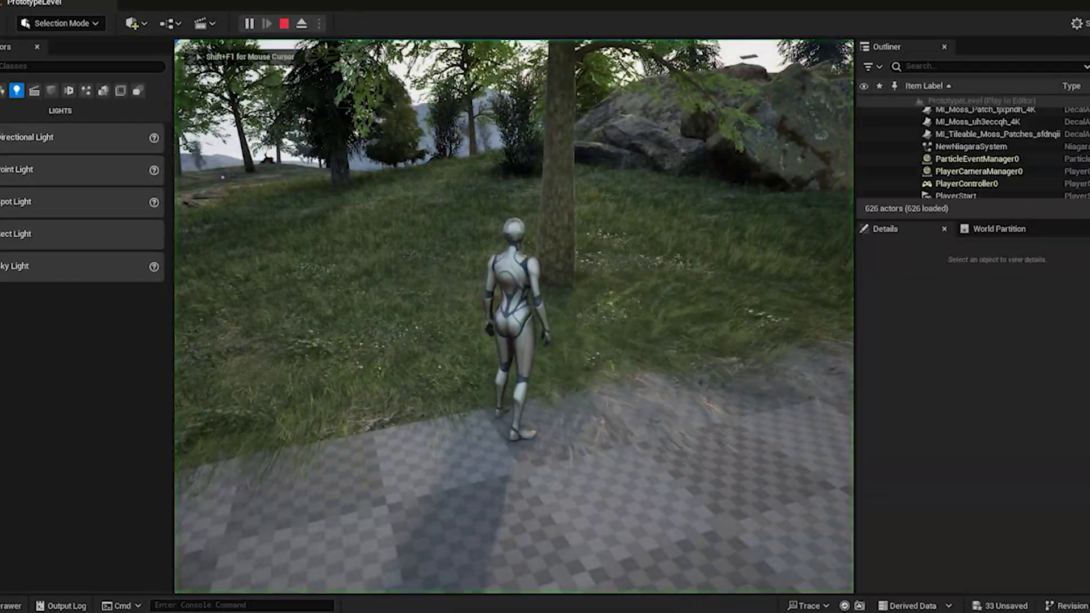
pyautogui.press('w')
pyautogui.press('w')
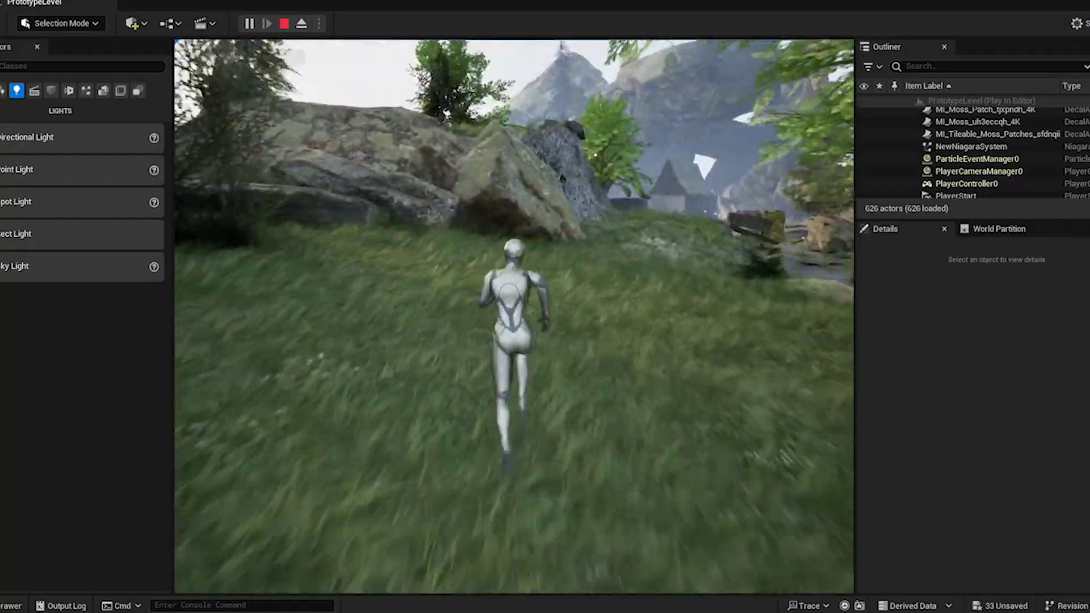
pyautogui.press('w')
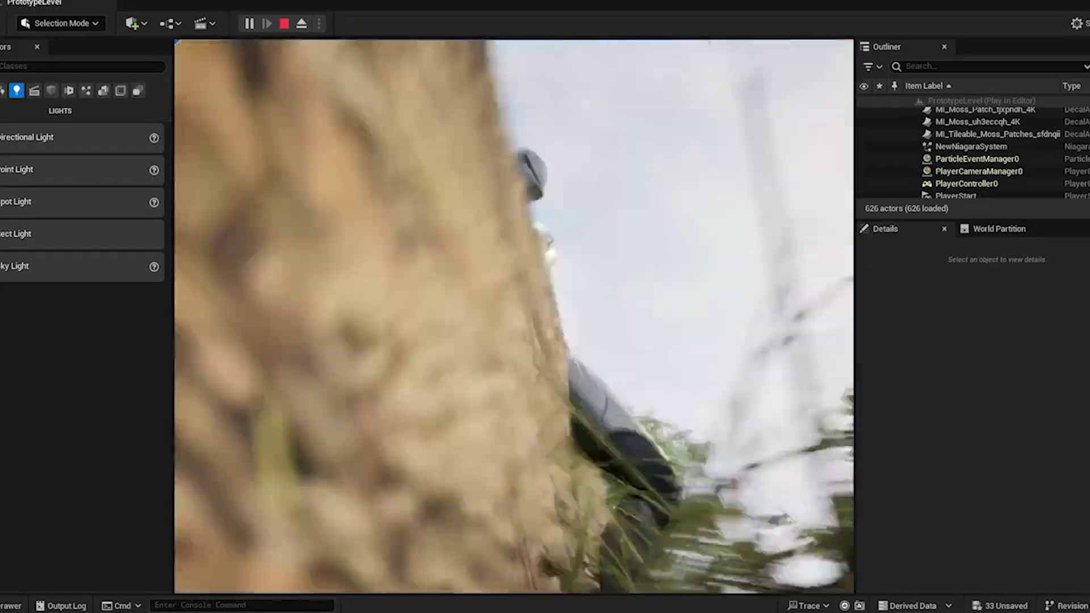
pyautogui.press('w')
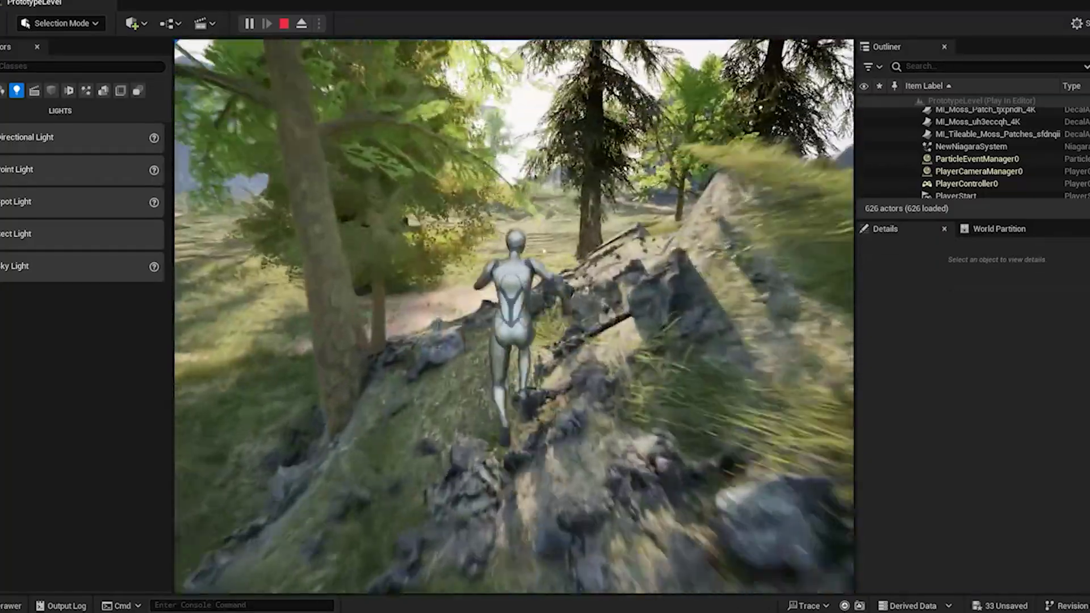
pyautogui.press('w')
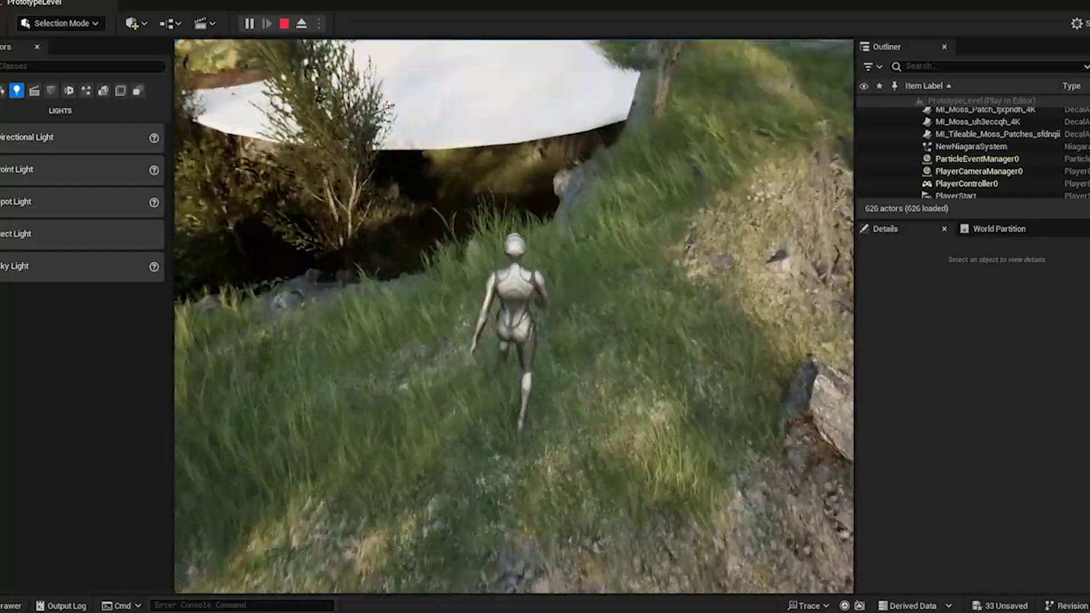
pyautogui.press('w')
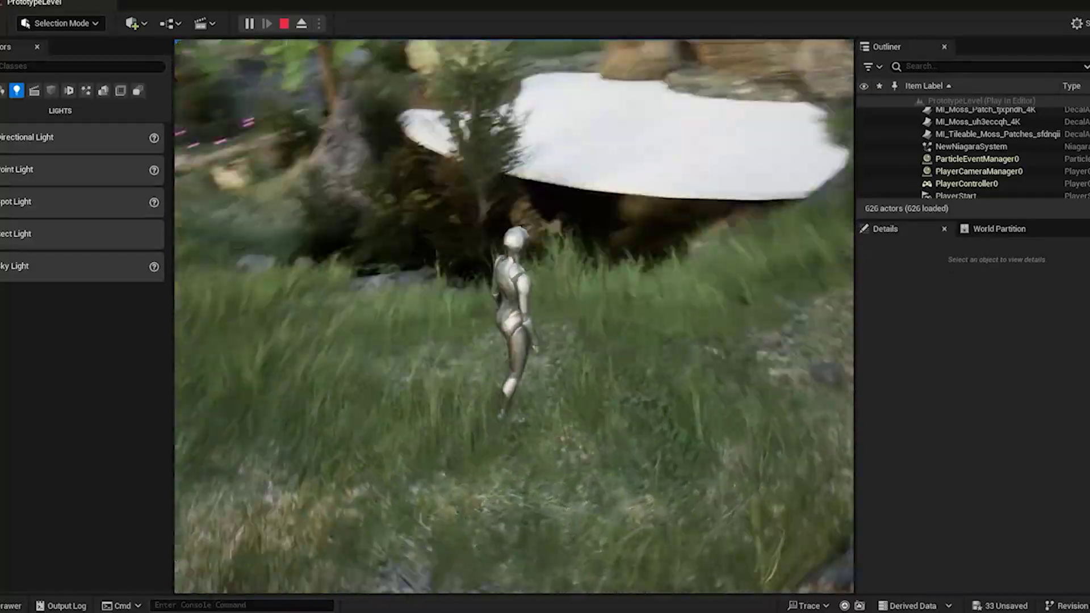
pyautogui.press('w')
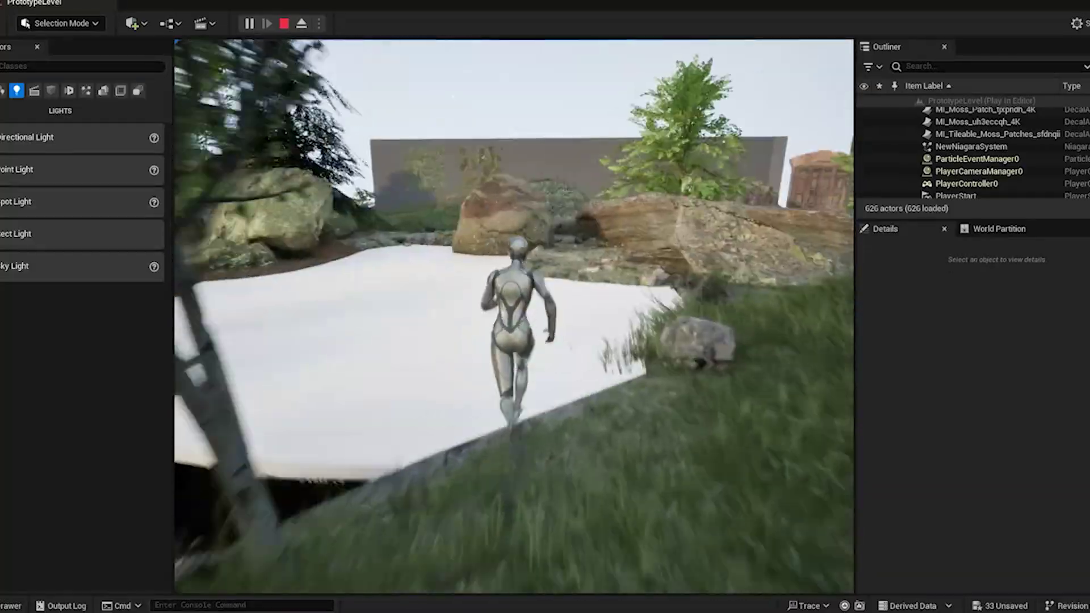
pyautogui.press('w')
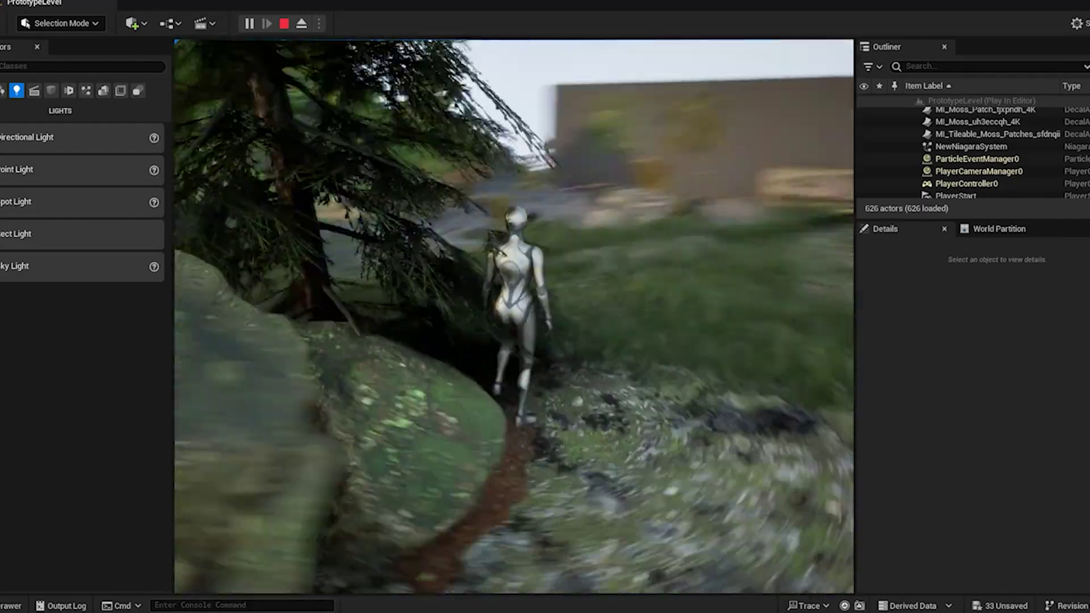
pyautogui.press('w')
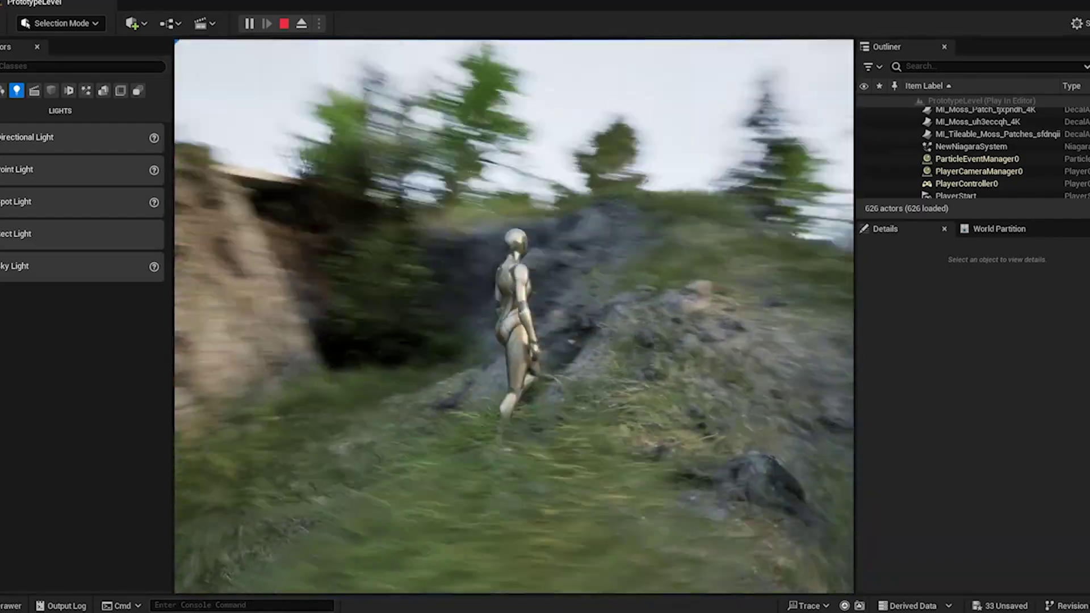
pyautogui.press('Escape')
# Save all unsaved changes to the level
pyautogui.click(499, 90)
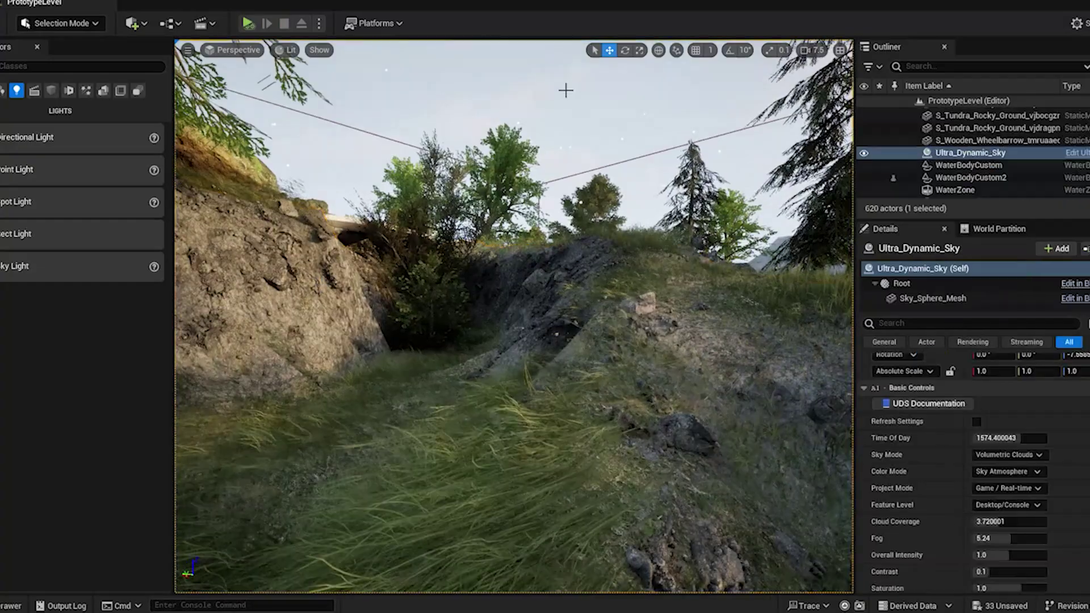
pyautogui.click(4, 1)
pyautogui.click(40, 162)
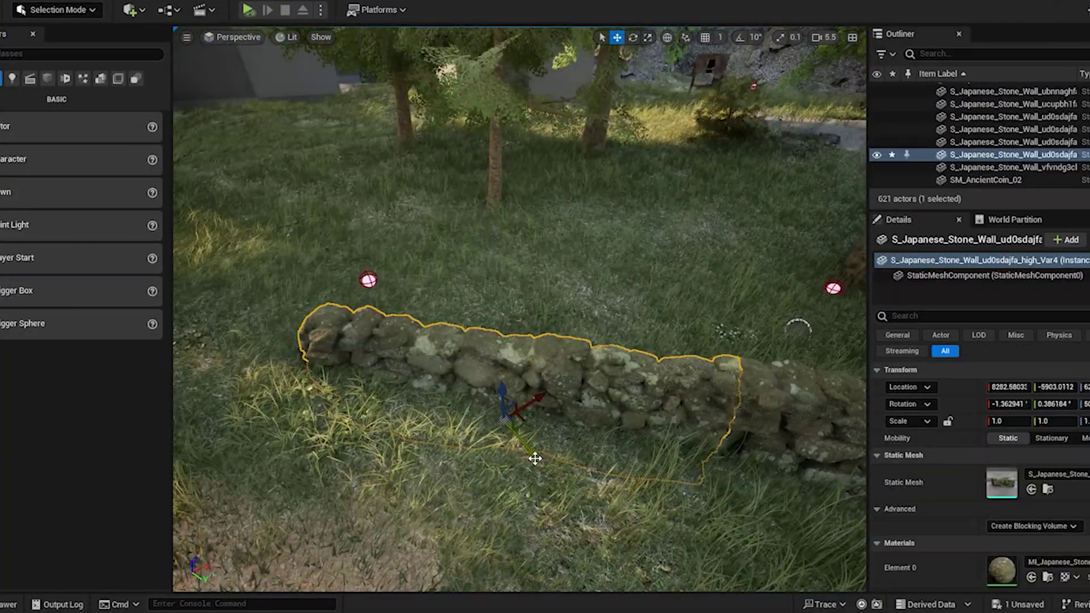
# Extend the stone wall beside the dirt path with another duplicated segment joined to its free end
pyautogui.keyDown('alt'); pyautogui.moveTo(535, 458); pyautogui.dragTo(470, 379); pyautogui.keyUp('alt')
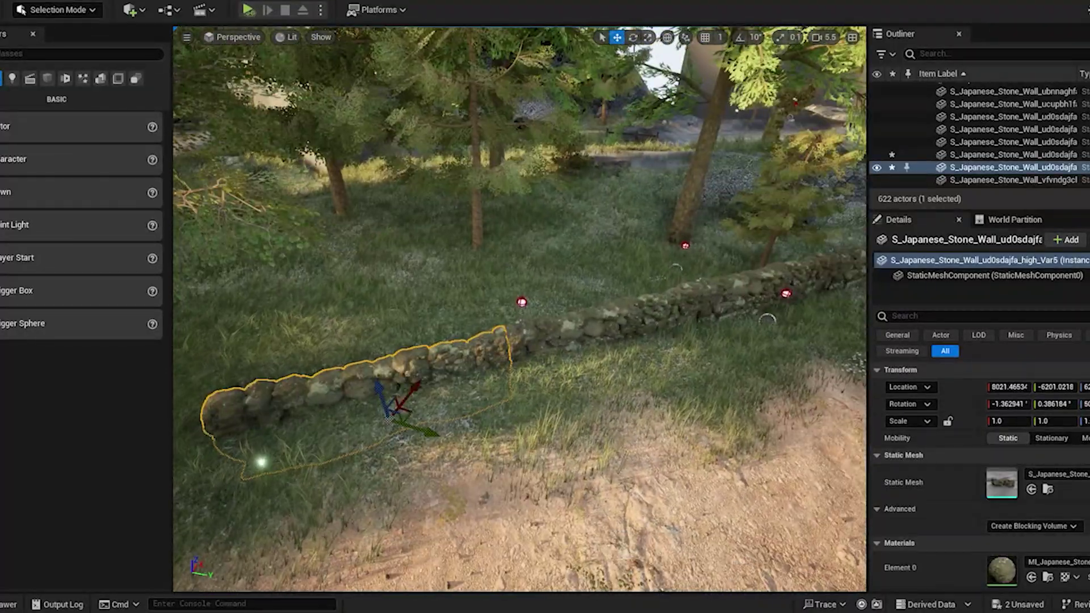
# Try to stack a rotated duplicate of the stone wall's end segment above the existing wall
pyautogui.keyDown('alt'); pyautogui.moveTo(396, 389); pyautogui.dragTo(417, 385); pyautogui.keyUp('alt')
pyautogui.click(633, 37)
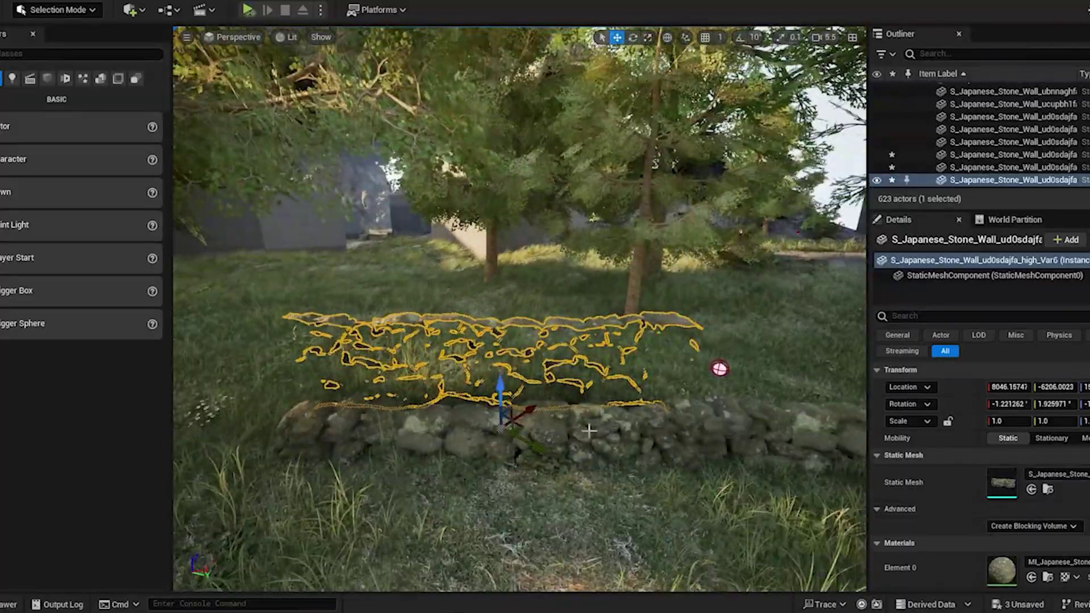
pyautogui.click(588, 430)
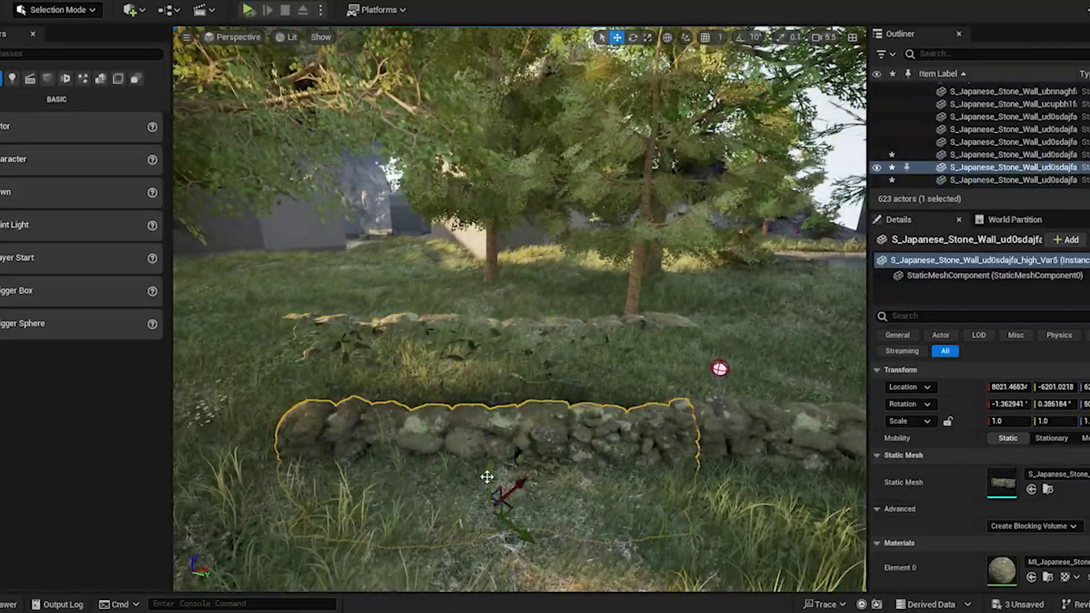
# Delete the Japanese stone wall segments lining the dirt path
pyautogui.click(496, 386)
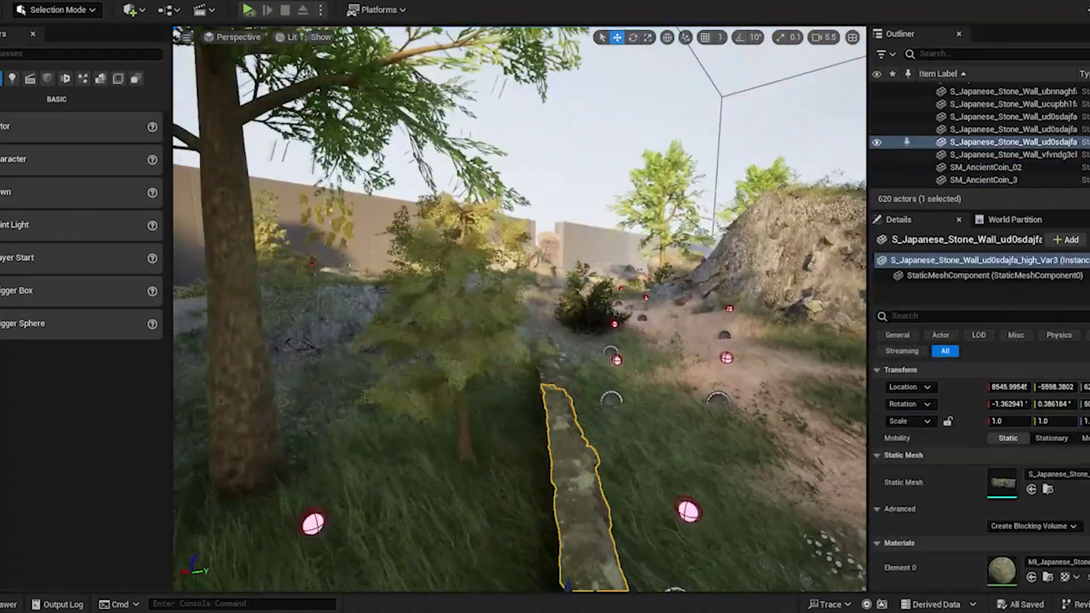
pyautogui.press('Delete')
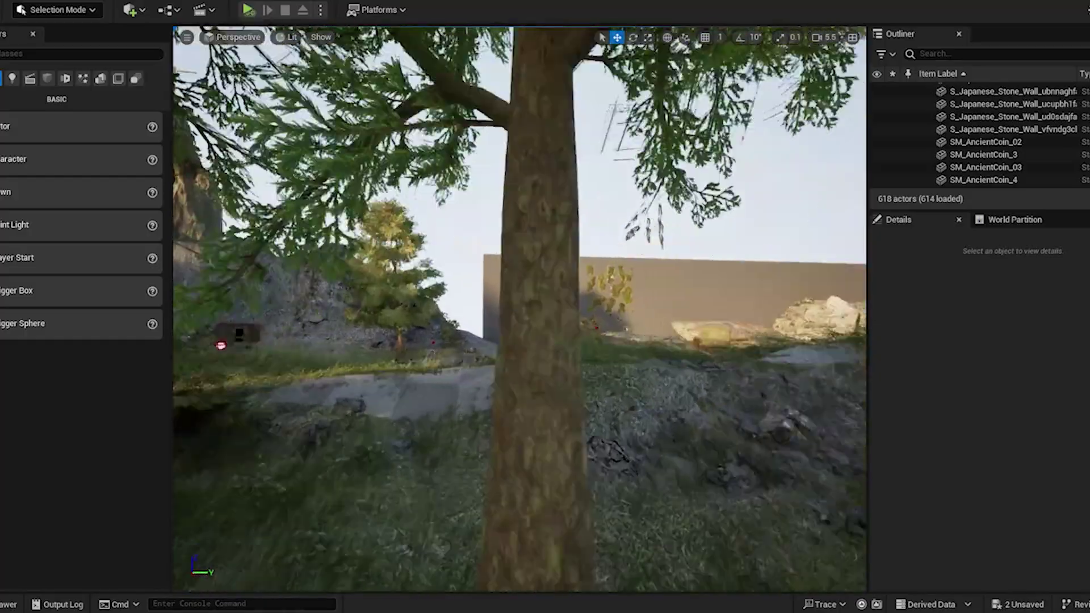
# Delete the Japanese stone wall standing beside the mossy stone wall on the checkered ground near the fence
pyautogui.moveTo(560, 469); pyautogui.dragTo(794, 469, button='right')
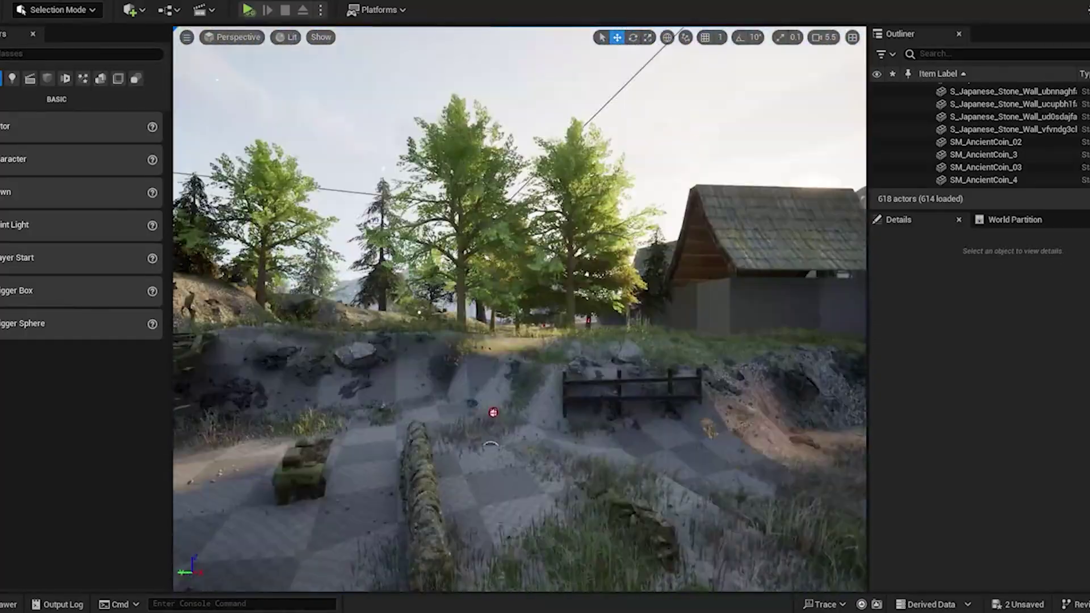
pyautogui.click(454, 454)
pyautogui.moveTo(454, 455); pyautogui.dragTo(497, 454, button='right')
pyautogui.click(753, 517)
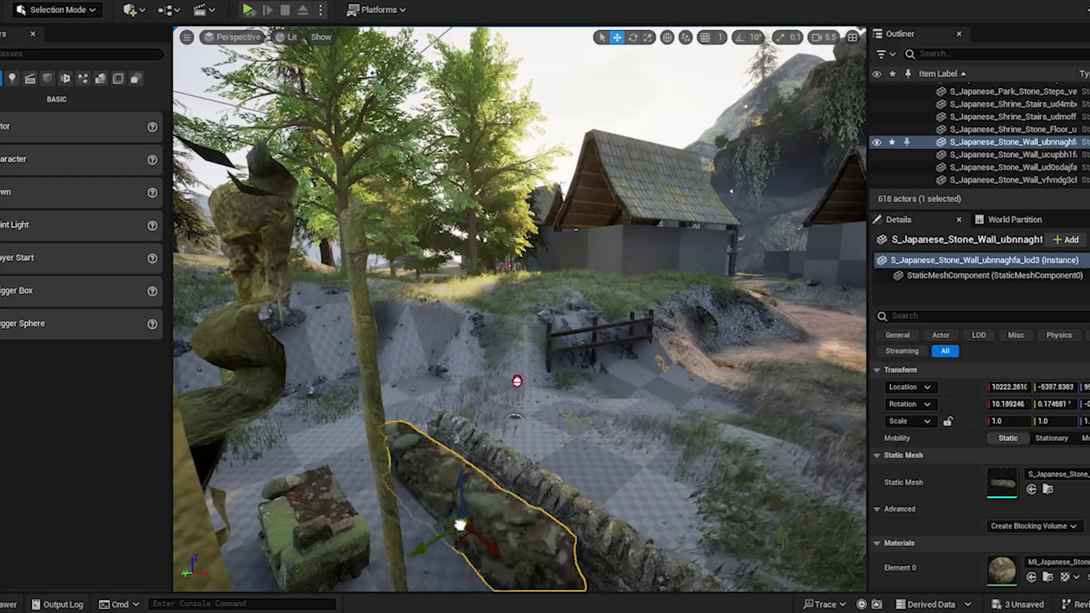
pyautogui.moveTo(323, 465); pyautogui.dragTo(474, 499, button='right')
pyautogui.press('Delete')
# Move the mossy stone wall to the grassy edge of the dirt path and turn it about -119° to follow the path
pyautogui.click(705, 401)
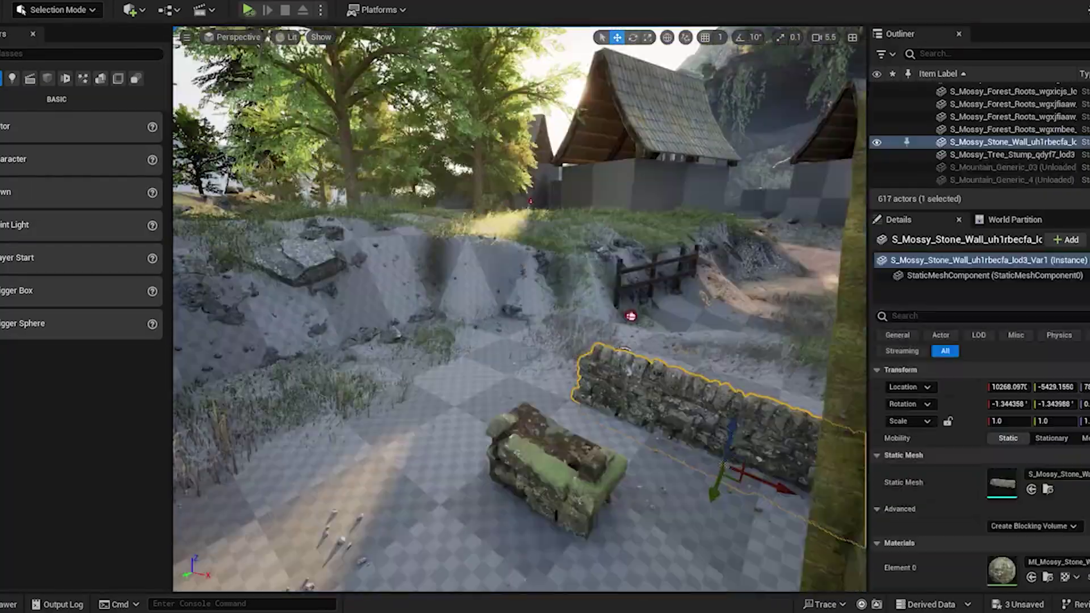
pyautogui.moveTo(706, 402); pyautogui.dragTo(502, 305, button='right')
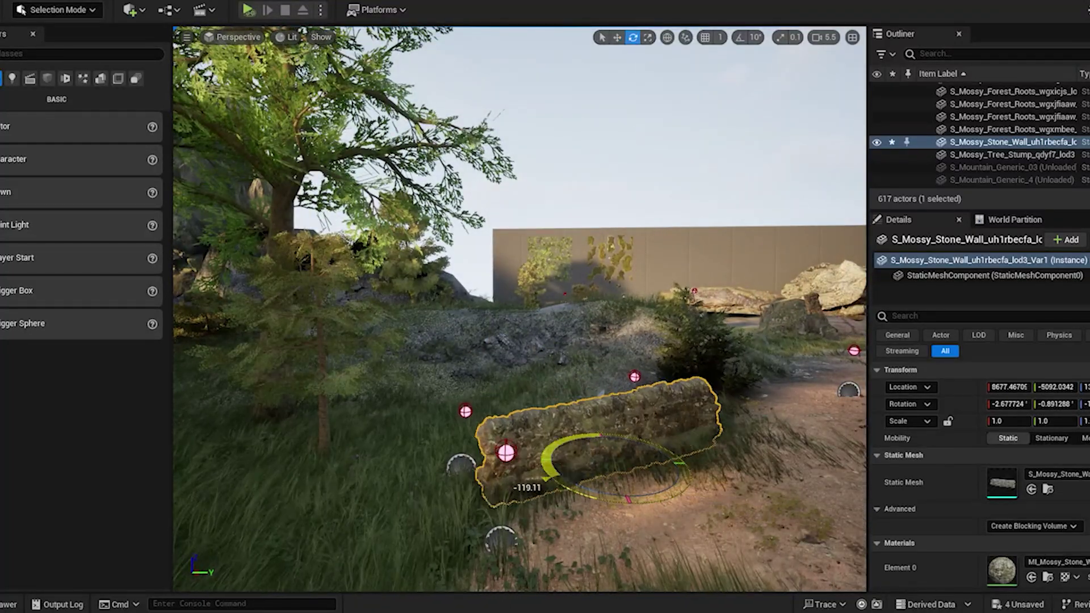
pyautogui.moveTo(549, 523)
pyautogui.mouseDown(button='right')
pyautogui.moveTo(554, 559)
pyautogui.moveTo(549, 523)
pyautogui.mouseUp(button='right')
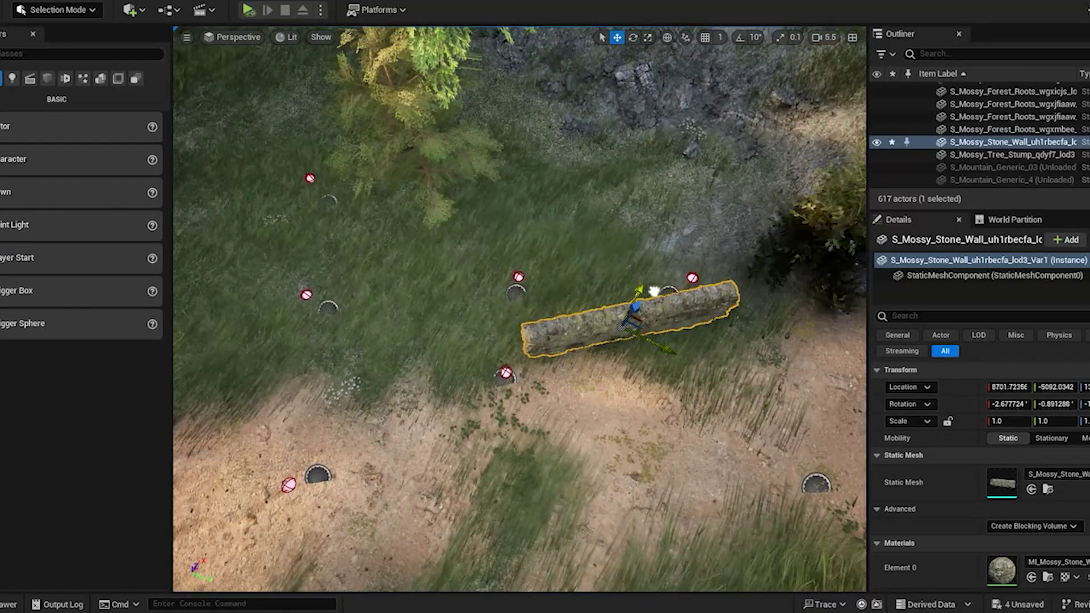
# Duplicate the mossy wall and align the copy end to end with the first segment along the path edge
pyautogui.keyDown('alt'); pyautogui.moveTo(666, 348); pyautogui.dragTo(502, 374); pyautogui.keyUp('alt')
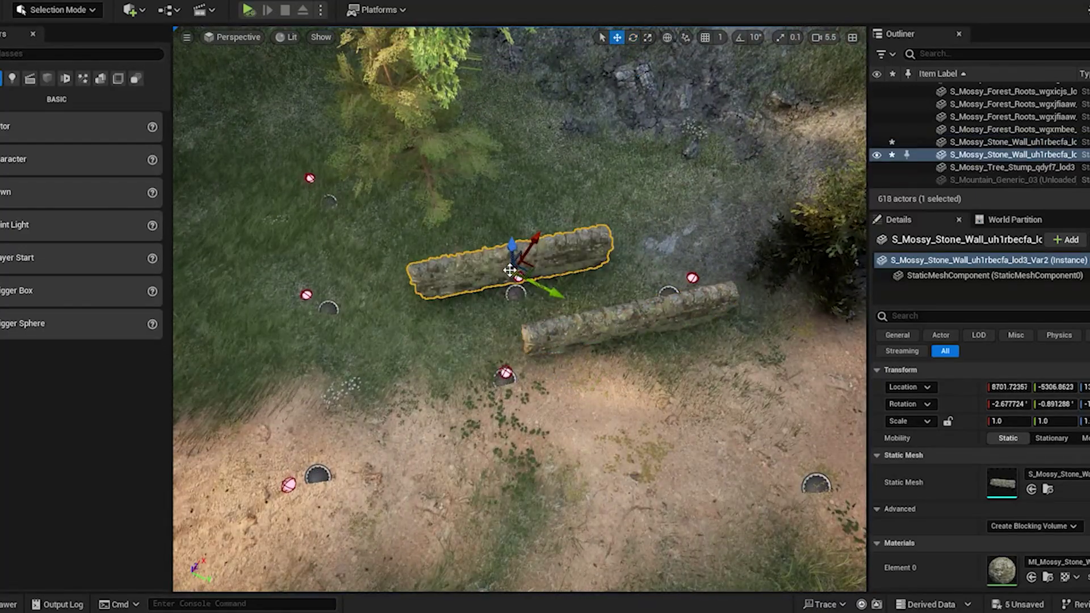
pyautogui.moveTo(491, 384); pyautogui.dragTo(486, 417, button='right')
pyautogui.moveTo(456, 395); pyautogui.dragTo(452, 399)
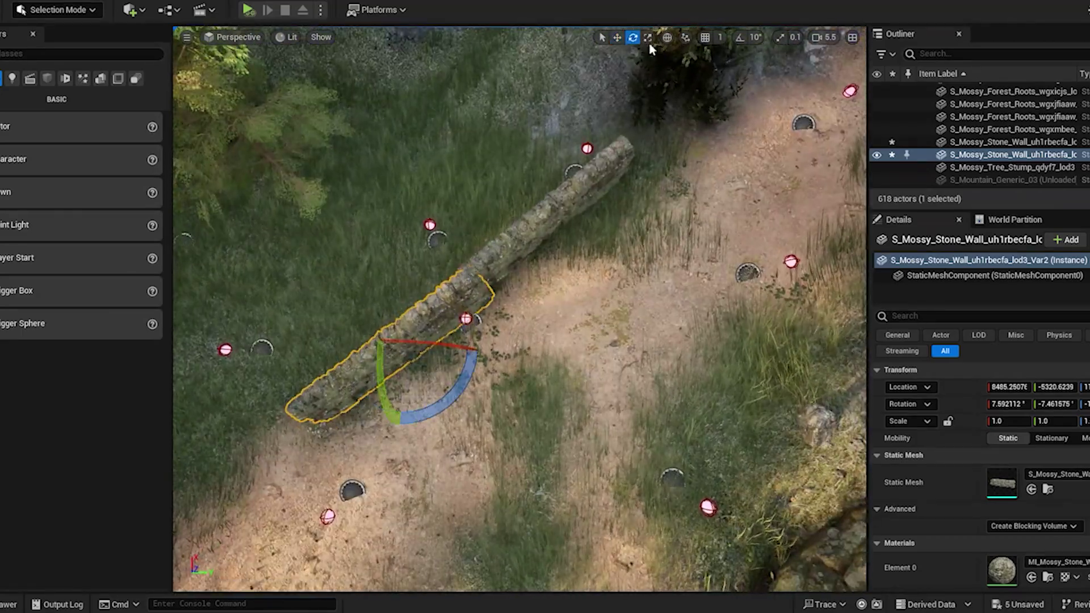
pyautogui.click(602, 37)
pyautogui.moveTo(567, 171); pyautogui.dragTo(482, 142, button='right')
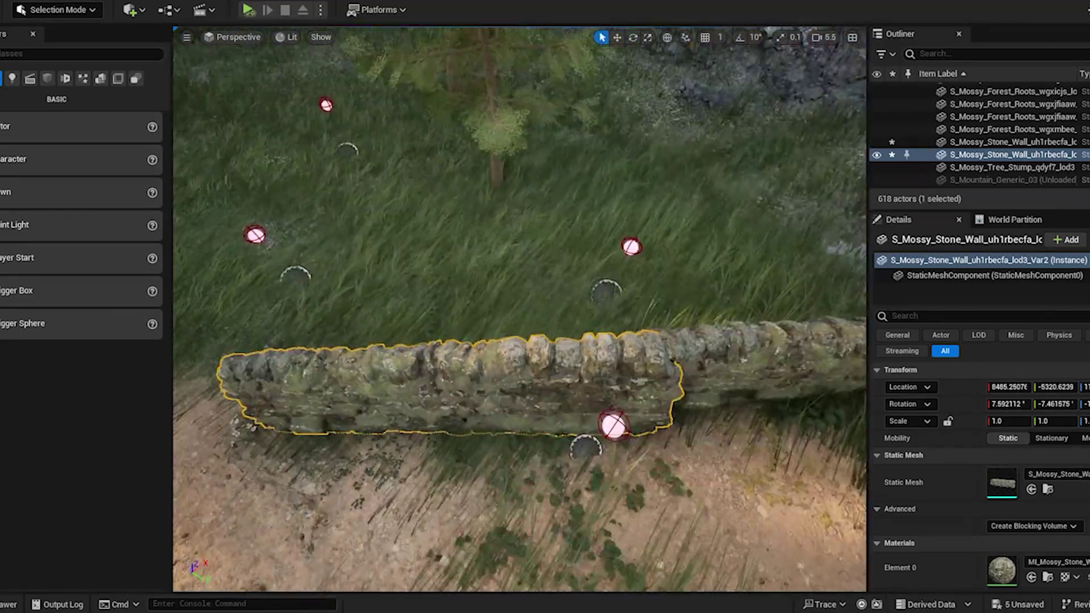
pyautogui.moveTo(638, 131); pyautogui.dragTo(638, 133, button='right')
pyautogui.moveTo(585, 257); pyautogui.dragTo(580, 241, button='right')
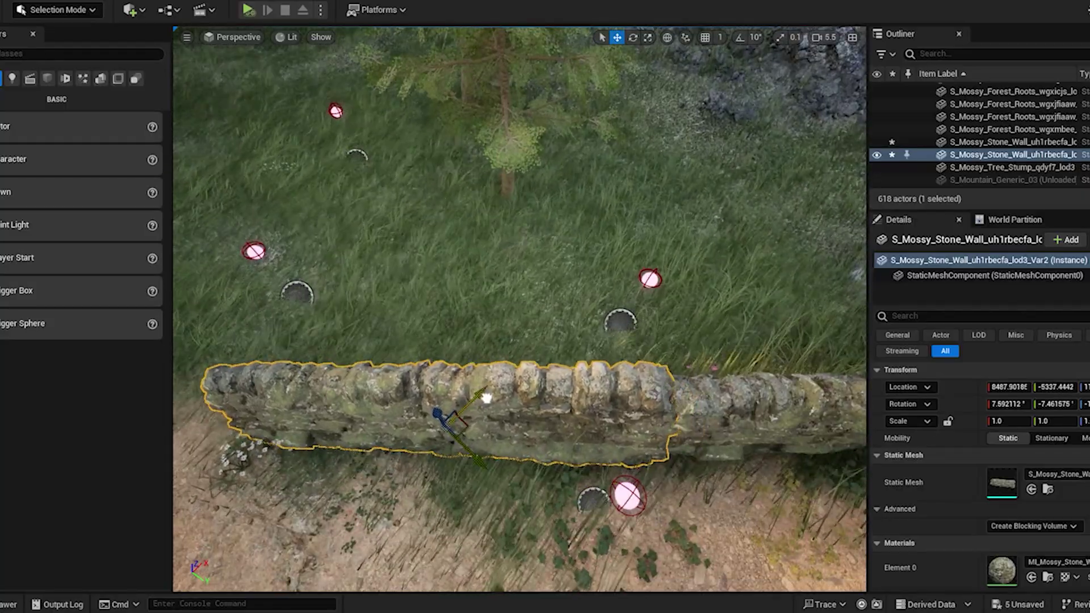
pyautogui.moveTo(486, 397); pyautogui.dragTo(489, 369, button='right')
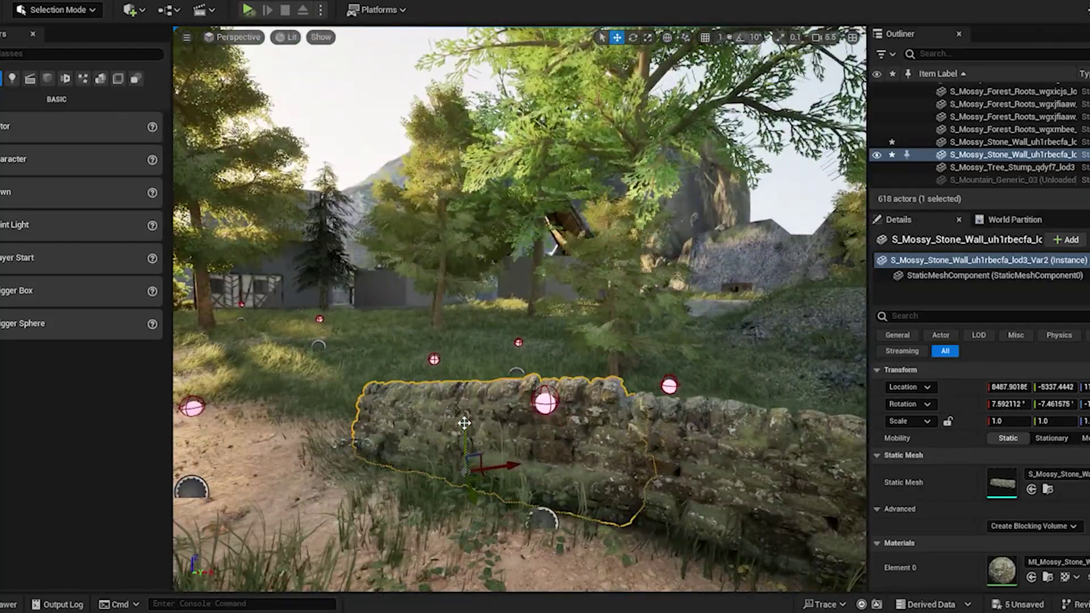
# Rotate the second mossy segment to about 14.7° and -1.8° to match the slope and refit it against the first
pyautogui.moveTo(464, 423)
pyautogui.mouseDown(button='right')
pyautogui.moveTo(431, 421)
pyautogui.moveTo(471, 417)
pyautogui.moveTo(454, 420)
pyautogui.mouseUp(button='right')
pyautogui.press('e')
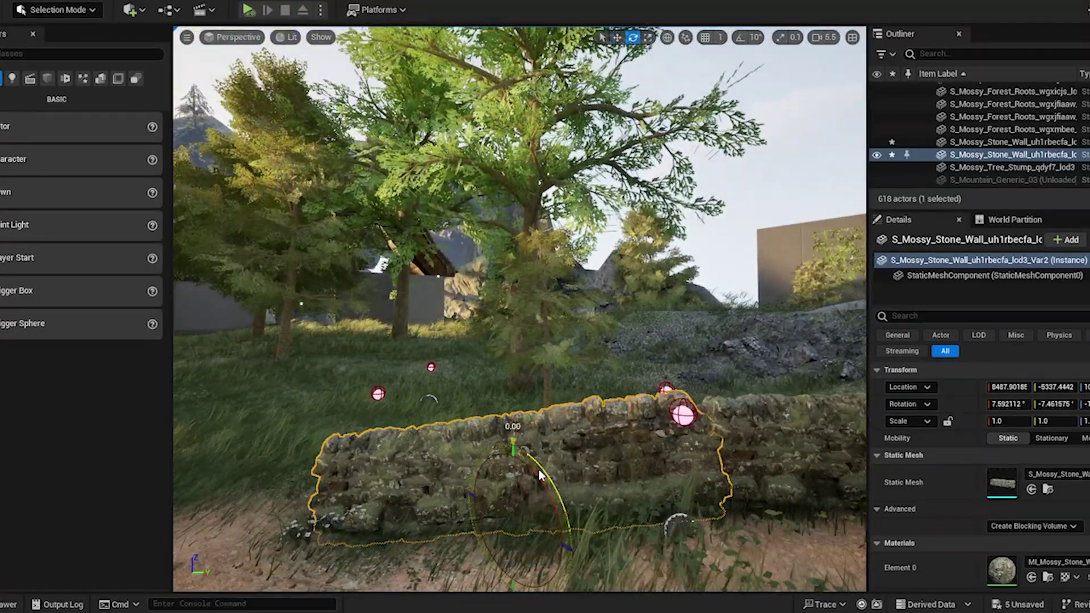
pyautogui.moveTo(562, 550); pyautogui.dragTo(591, 522, button='right')
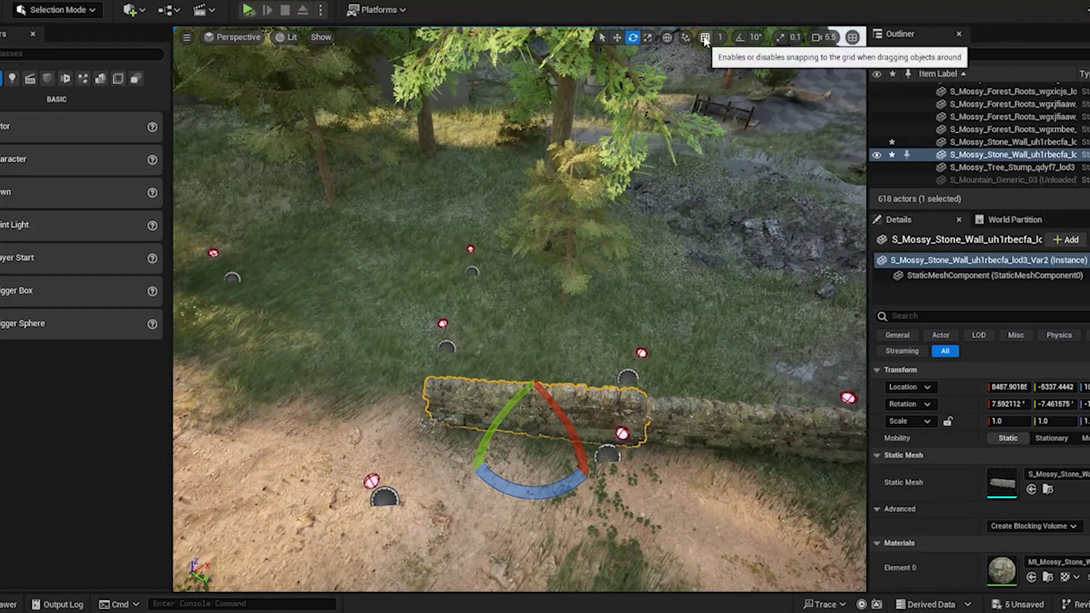
pyautogui.click(740, 37)
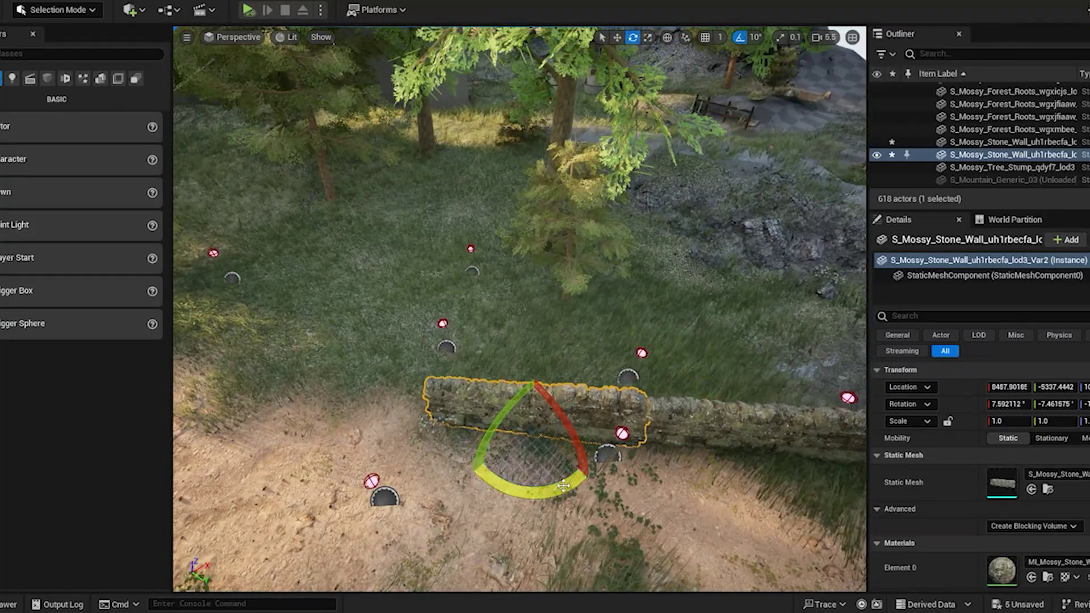
pyautogui.press('w')
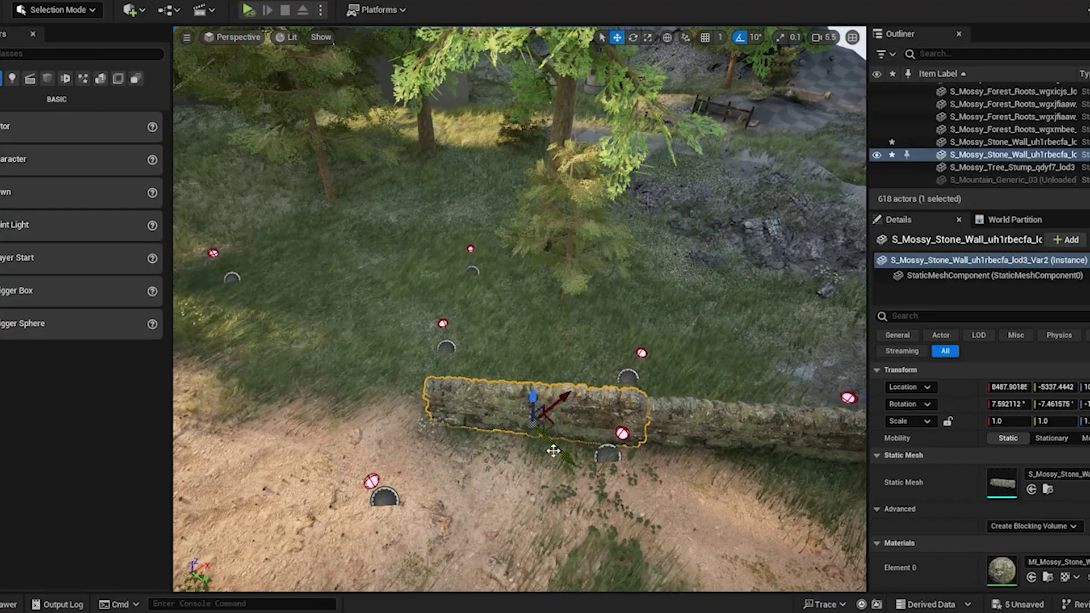
pyautogui.moveTo(542, 427); pyautogui.dragTo(530, 448, button='right')
pyautogui.press('q')
pyautogui.press('e')
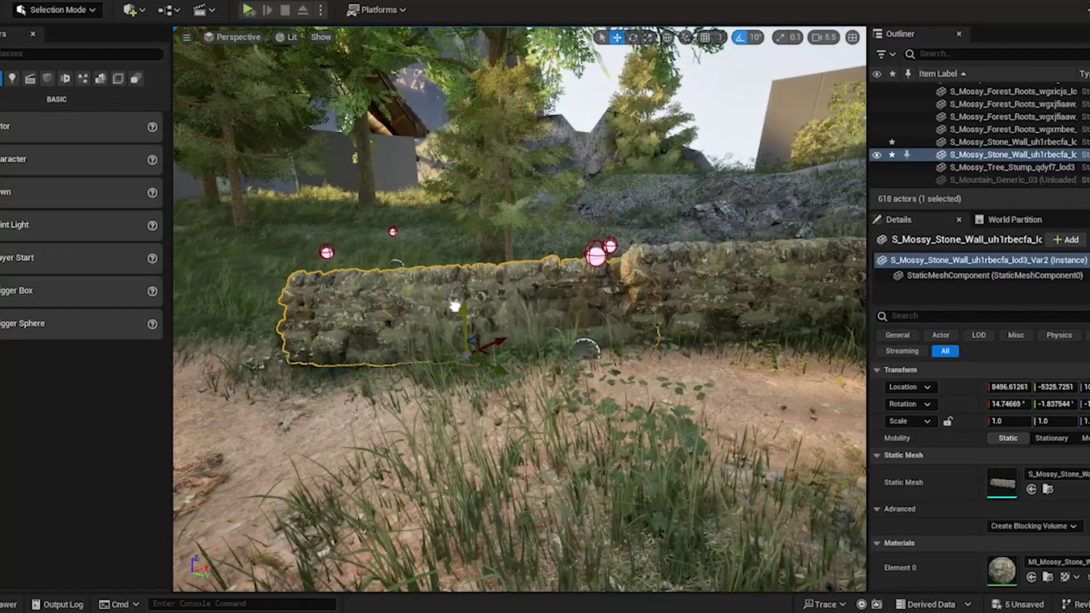
# Nudge the second mossy segment to about Y -5312 and sink it slightly into the ground
pyautogui.moveTo(483, 379); pyautogui.dragTo(496, 373, button='right')
pyautogui.moveTo(474, 352); pyautogui.dragTo(490, 353)
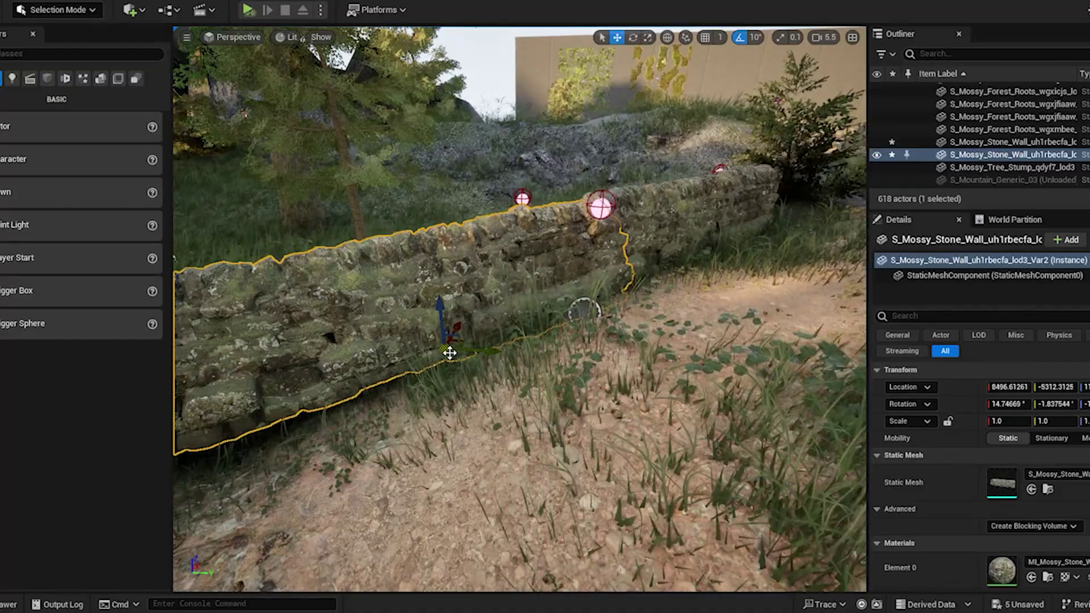
pyautogui.moveTo(446, 359); pyautogui.dragTo(477, 363, button='right')
pyautogui.press('w')
pyautogui.press('s')
pyautogui.press('w')
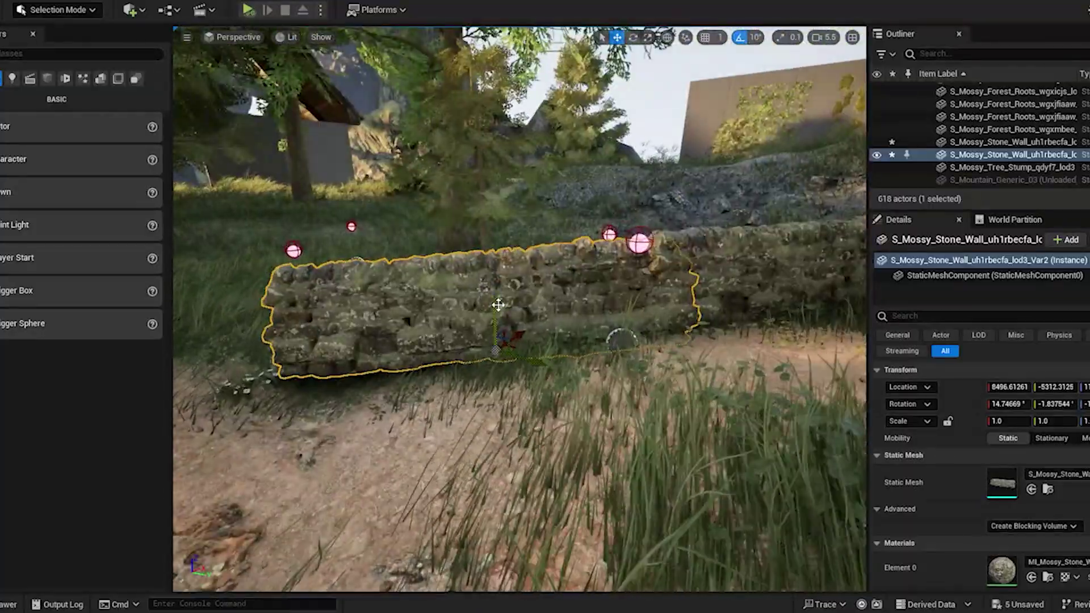
pyautogui.moveTo(498, 306); pyautogui.dragTo(497, 319)
# Extend the mossy wall along the path with a third duplicated segment at the second segment's free end
pyautogui.moveTo(498, 319); pyautogui.dragTo(531, 369, button='right')
pyautogui.press('w')
pyautogui.press('s')
pyautogui.press('s')
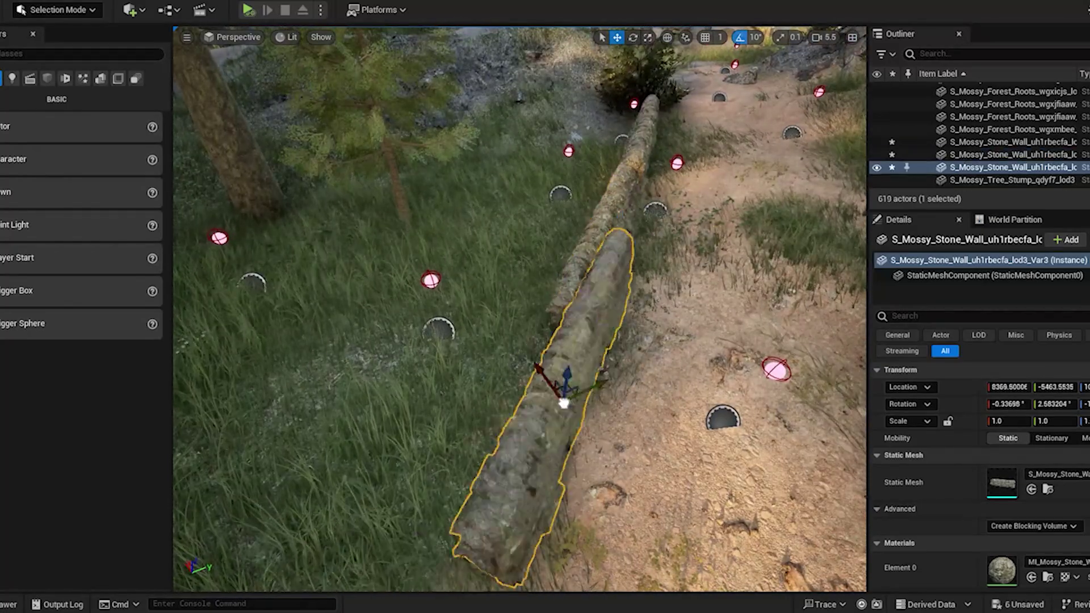
pyautogui.moveTo(563, 403); pyautogui.dragTo(493, 489)
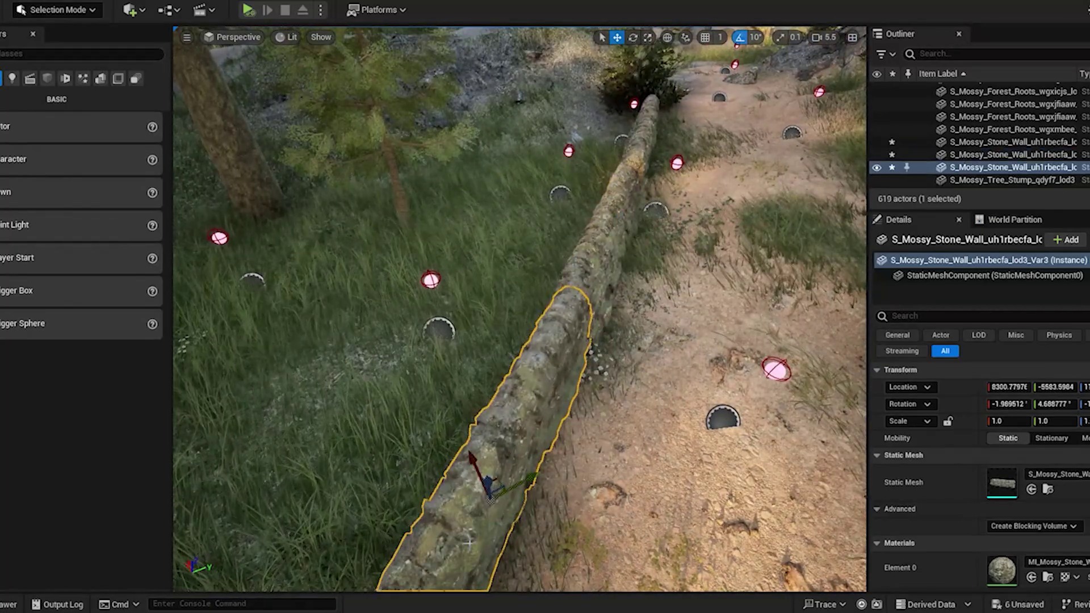
# Shift the third mossy segment to about X 8331, sink it and rotate it to line up with the wall and terrain
pyautogui.click(633, 37)
pyautogui.moveTo(601, 170); pyautogui.dragTo(539, 204, button='right')
pyautogui.moveTo(467, 447); pyautogui.dragTo(454, 421)
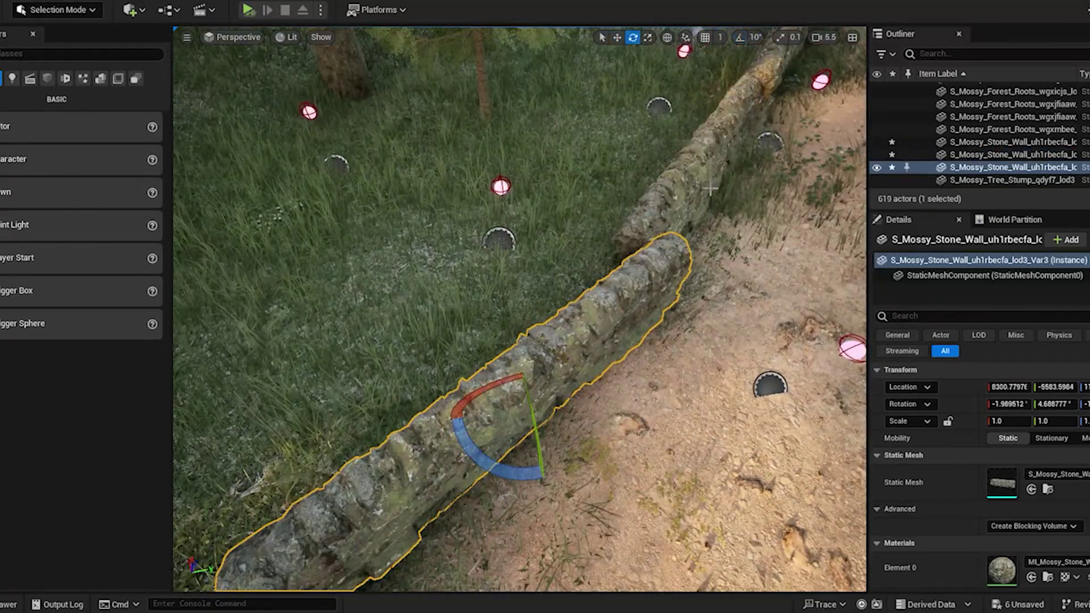
pyautogui.press('w')
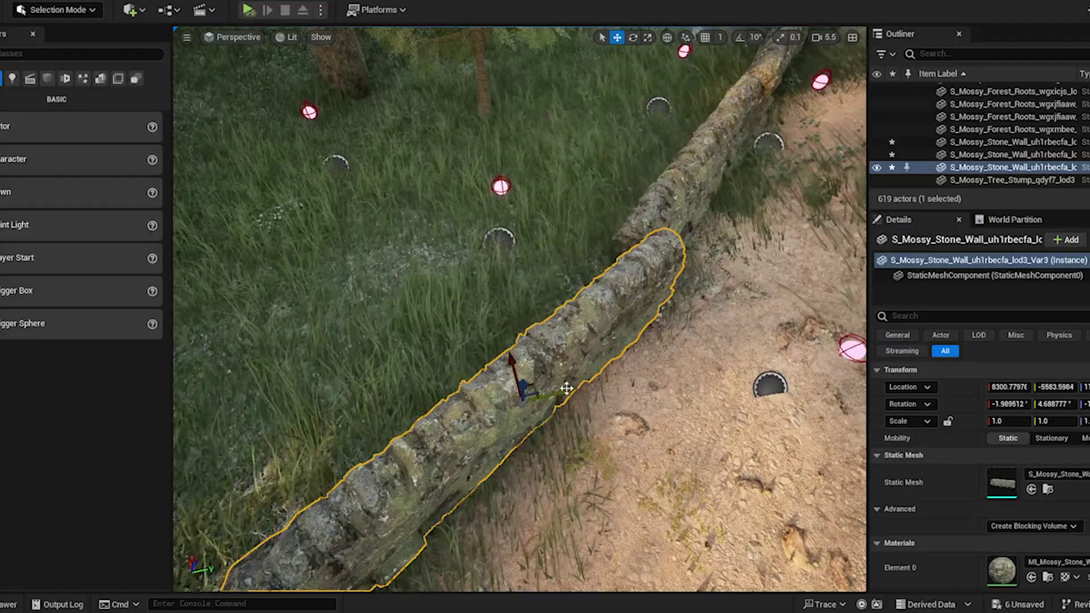
pyautogui.moveTo(511, 403); pyautogui.dragTo(454, 401, button='right')
pyautogui.moveTo(576, 357)
pyautogui.mouseDown()
pyautogui.moveTo(536, 335)
pyautogui.moveTo(583, 343)
pyautogui.mouseUp()
pyautogui.moveTo(583, 343); pyautogui.dragTo(522, 266, button='right')
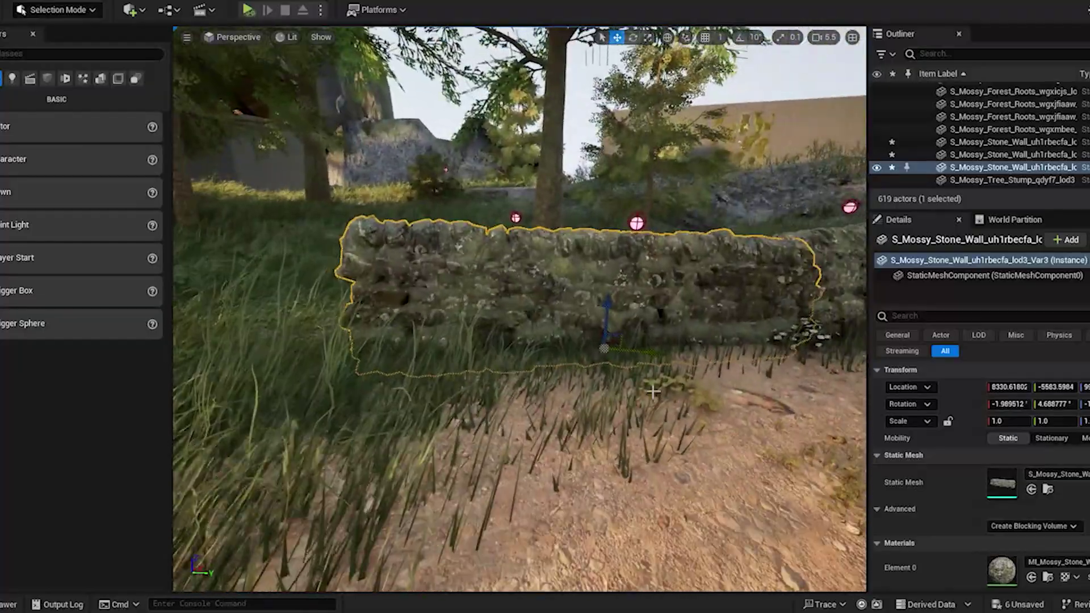
pyautogui.click(633, 39)
pyautogui.moveTo(559, 299); pyautogui.dragTo(605, 308)
pyautogui.click(617, 39)
pyautogui.moveTo(605, 307); pyautogui.dragTo(398, 323, button='right')
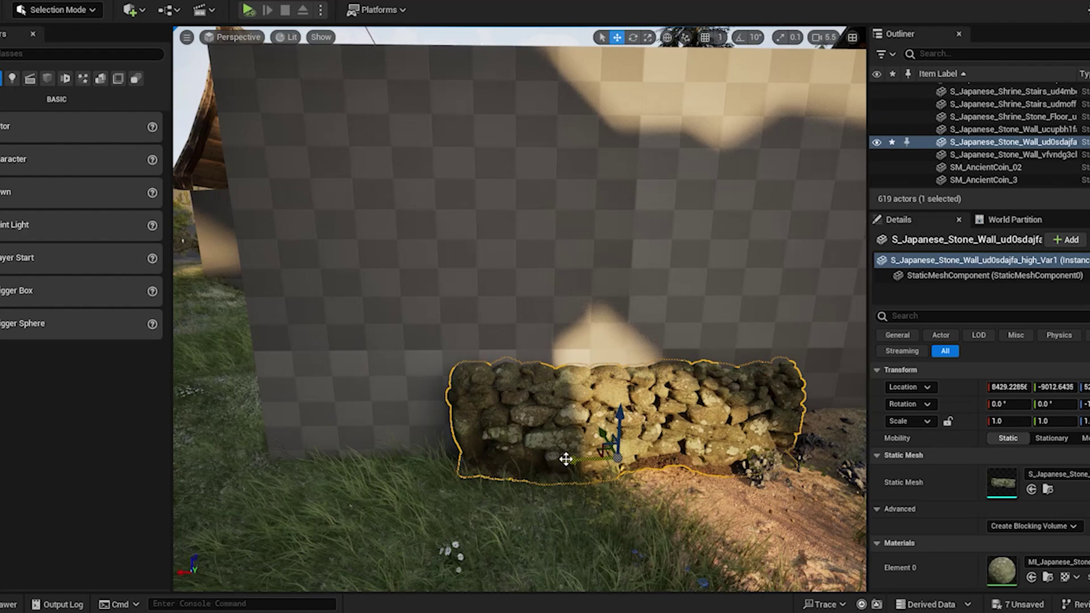
# Duplicate the Japanese stone wall along the building's base and move the original to about X 8286, Y -9021
pyautogui.keyDown('alt'); pyautogui.moveTo(566, 459); pyautogui.dragTo(504, 462); pyautogui.keyUp('alt')
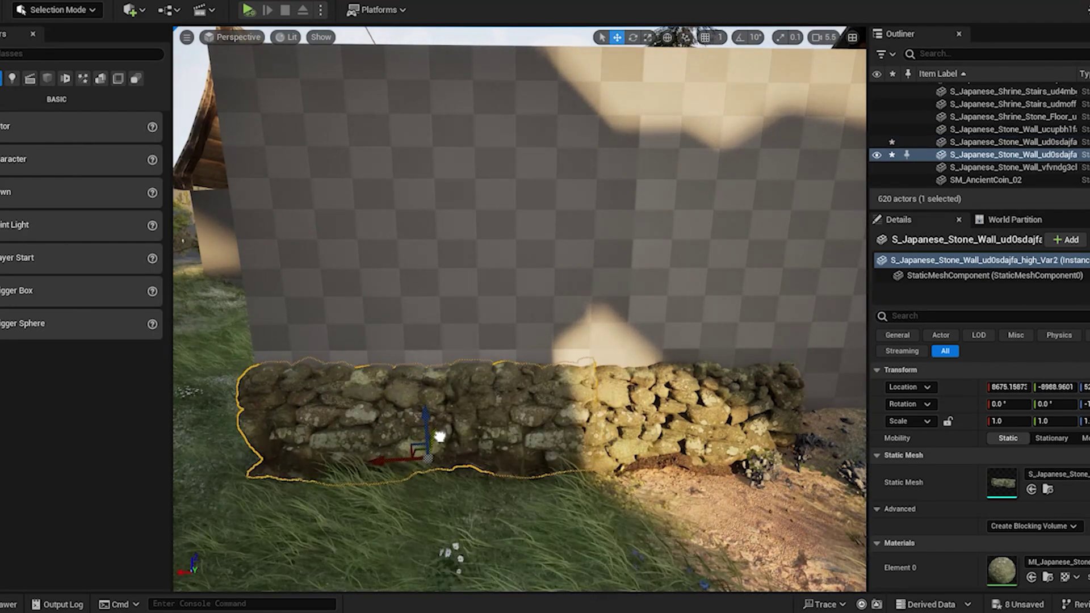
pyautogui.click(589, 457)
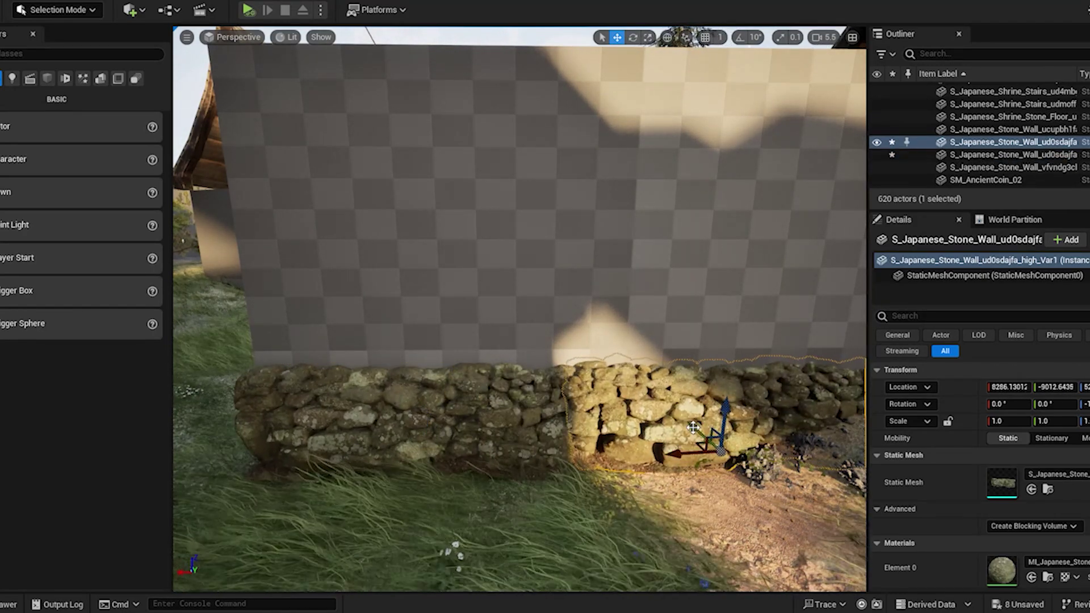
pyautogui.moveTo(692, 431); pyautogui.dragTo(591, 435, button='right')
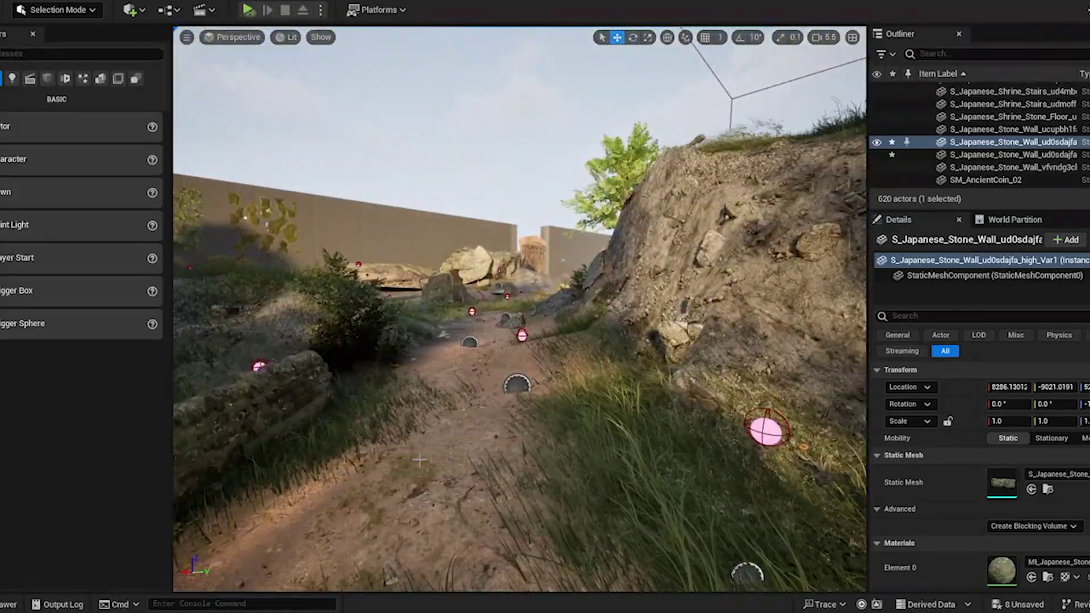
# Duplicate the first mossy wall segment across the dirt path and place the copy at the foot of the rocky slope
pyautogui.moveTo(420, 459); pyautogui.dragTo(346, 456, button='right')
pyautogui.click(573, 426)
pyautogui.moveTo(633, 419); pyautogui.dragTo(539, 445, button='right')
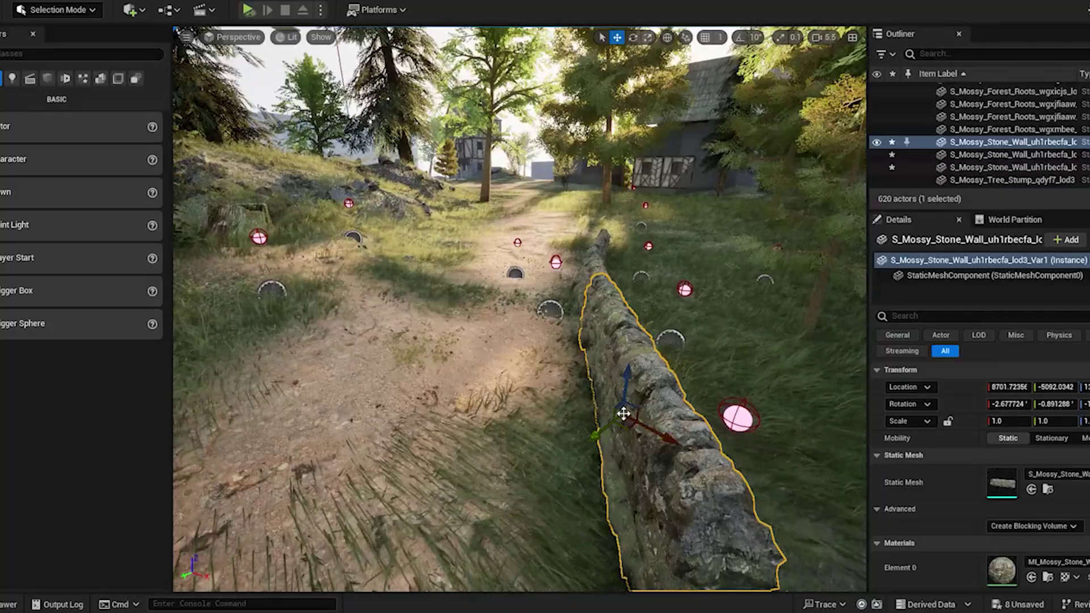
pyautogui.keyDown('alt'); pyautogui.moveTo(623, 413); pyautogui.dragTo(226, 312); pyautogui.keyUp('alt')
pyautogui.moveTo(225, 312); pyautogui.dragTo(125, 302, button='right')
pyautogui.moveTo(583, 370); pyautogui.dragTo(452, 316)
pyautogui.moveTo(453, 317); pyautogui.dragTo(363, 298, button='right')
pyautogui.press('w')
pyautogui.press('s')
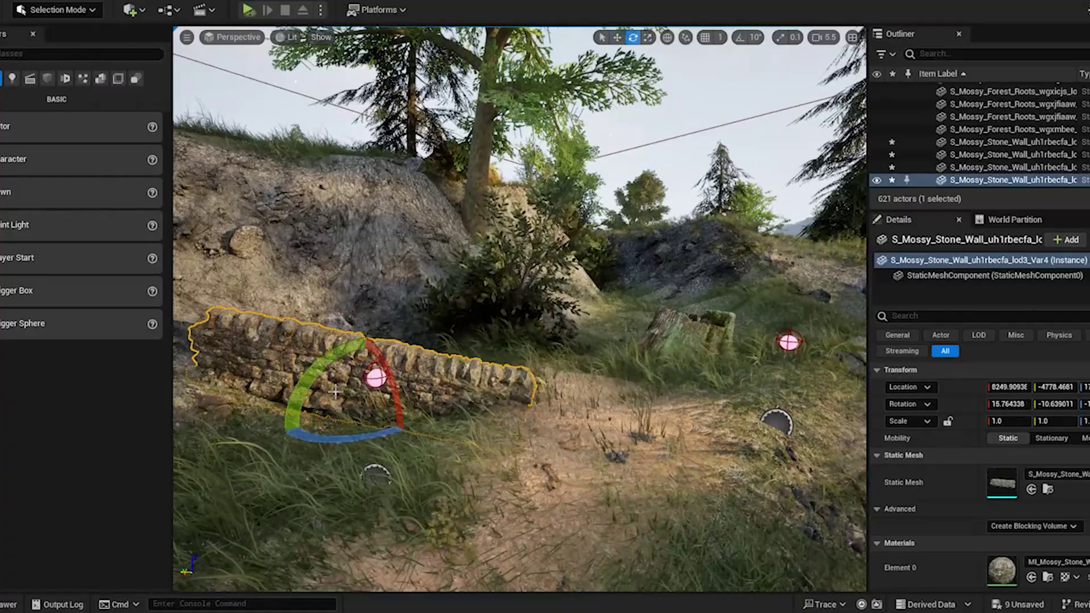
# Rotate the mossy wall copy to about 14.9° and -1.1° and slide it to about X 8210, Y -4805
pyautogui.moveTo(384, 357); pyautogui.dragTo(396, 392)
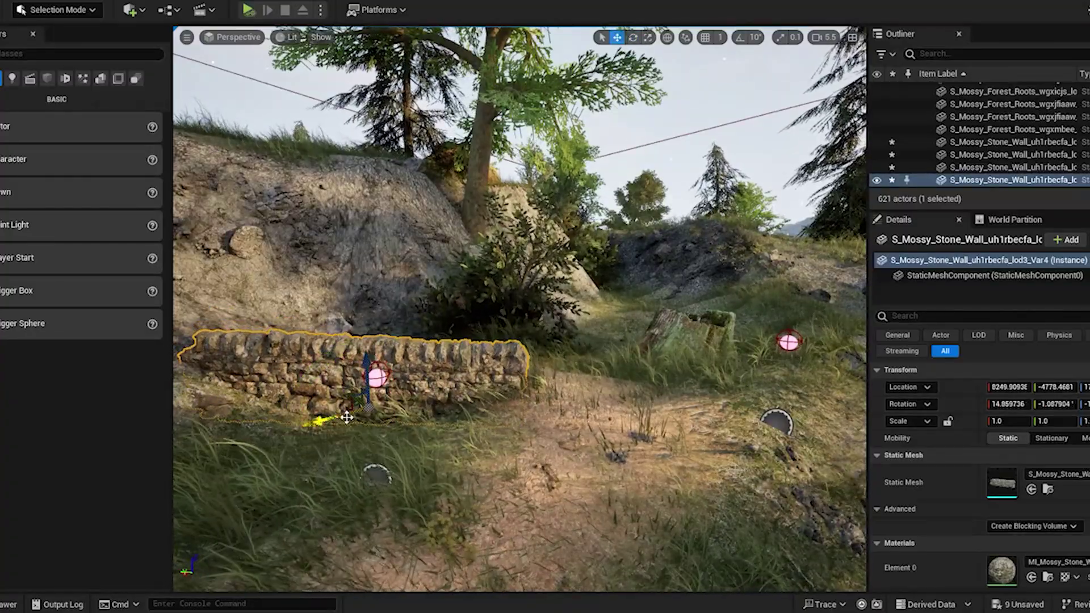
pyautogui.moveTo(329, 419); pyautogui.dragTo(371, 418)
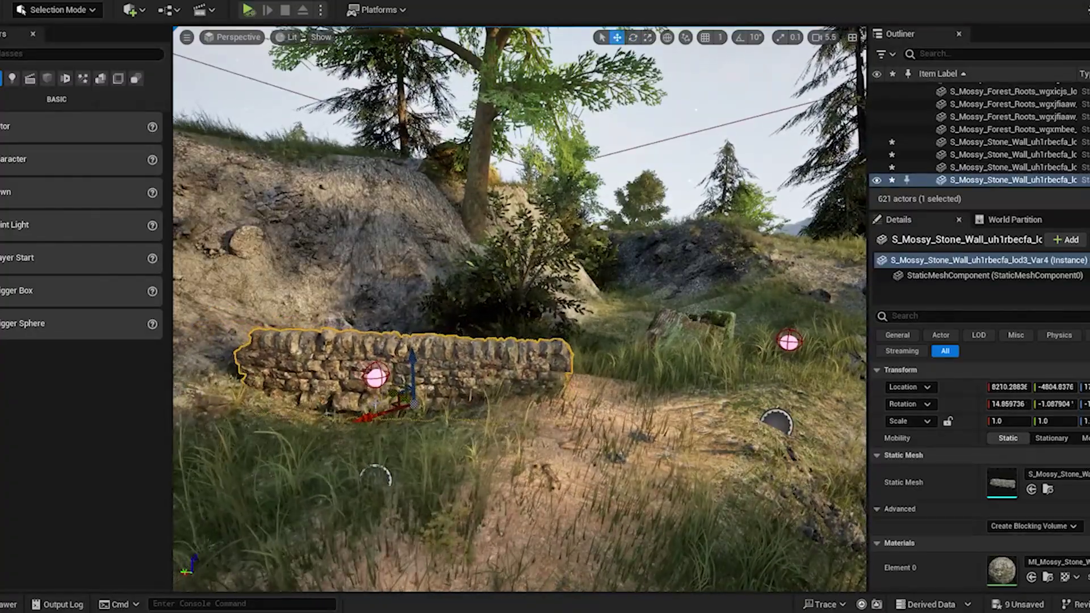
pyautogui.moveTo(554, 456); pyautogui.dragTo(575, 406, button='right')
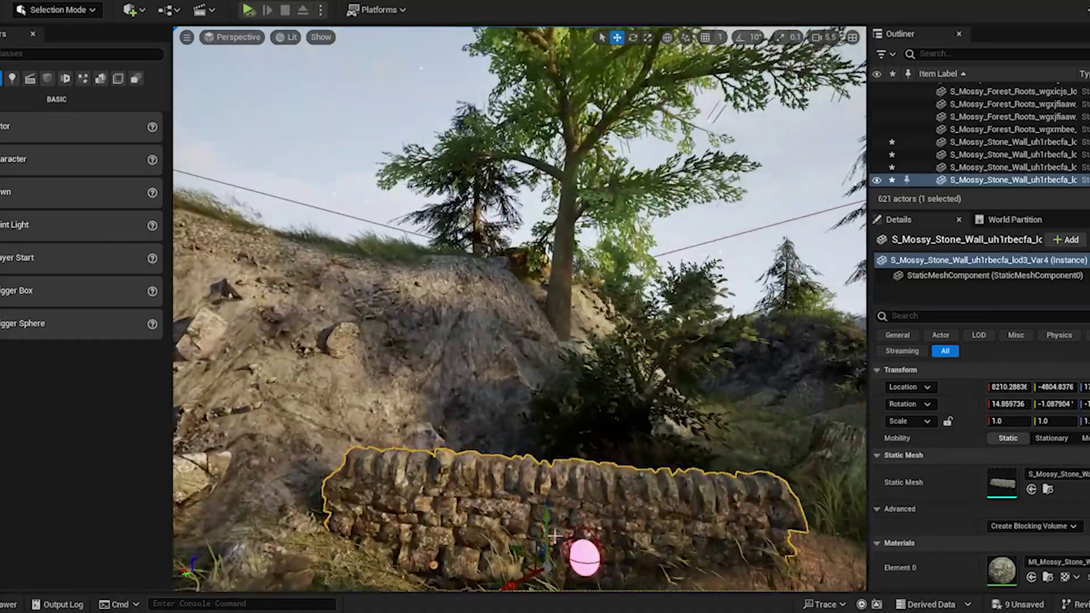
# Duplicate the mossy wall at the foot of the rocky slope and place the copy higher up at about X 8286, Y -4732
pyautogui.moveTo(547, 524); pyautogui.dragTo(574, 584, button='right')
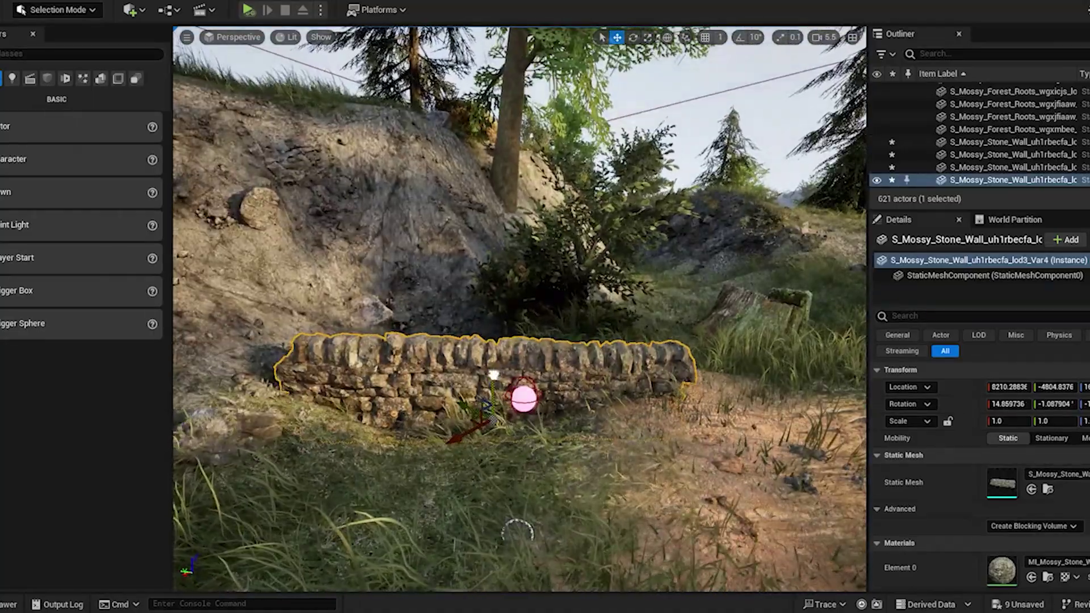
pyautogui.keyDown('alt'); pyautogui.moveTo(492, 377); pyautogui.dragTo(493, 318); pyautogui.keyUp('alt')
pyautogui.moveTo(492, 369); pyautogui.dragTo(369, 360)
pyautogui.moveTo(368, 358)
pyautogui.mouseDown(button='right')
pyautogui.moveTo(315, 332)
pyautogui.moveTo(363, 353)
pyautogui.mouseUp(button='right')
pyautogui.moveTo(360, 354); pyautogui.dragTo(321, 381)
pyautogui.moveTo(322, 380); pyautogui.dragTo(270, 343, button='right')
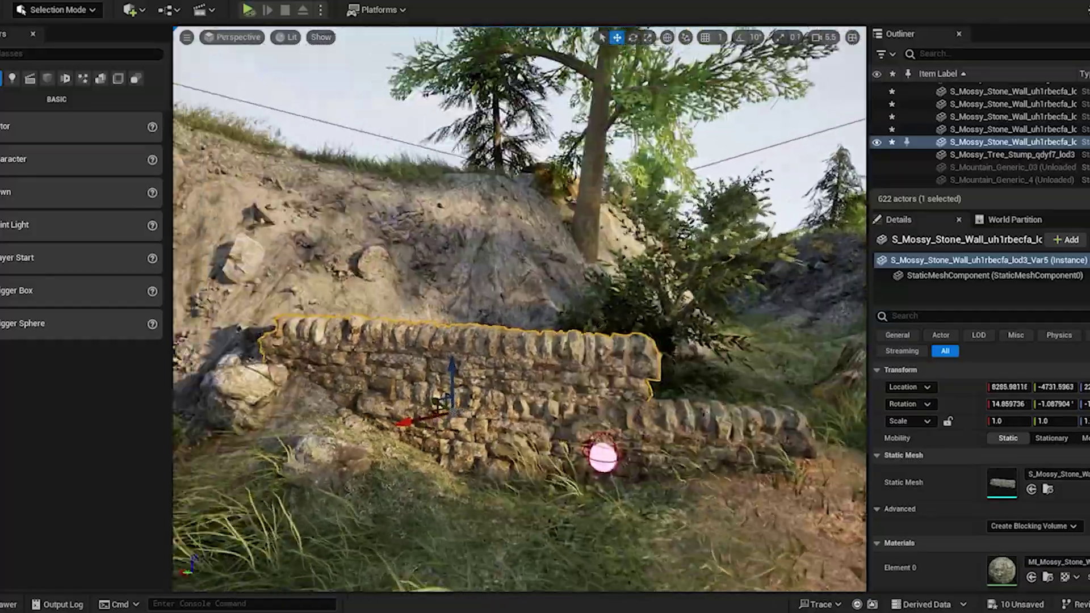
# Move the large bush on the rocky slope to about X 8075, Y -4792 and rotate it to about 7.1° and 4.8°
pyautogui.click(421, 105)
pyautogui.moveTo(421, 105); pyautogui.dragTo(340, 122, button='right')
pyautogui.press('w')
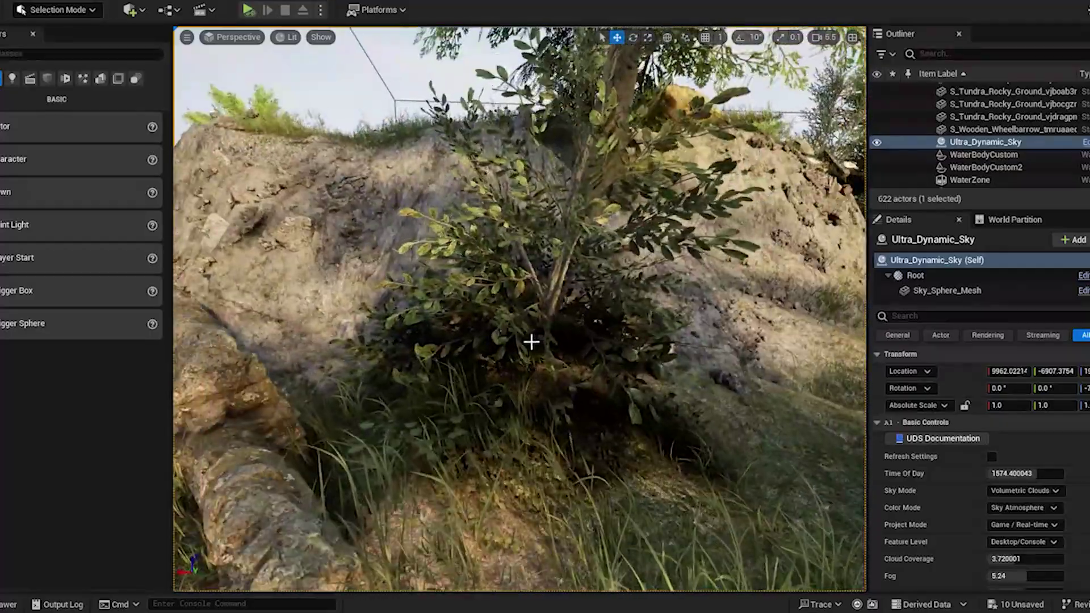
pyautogui.click(531, 341)
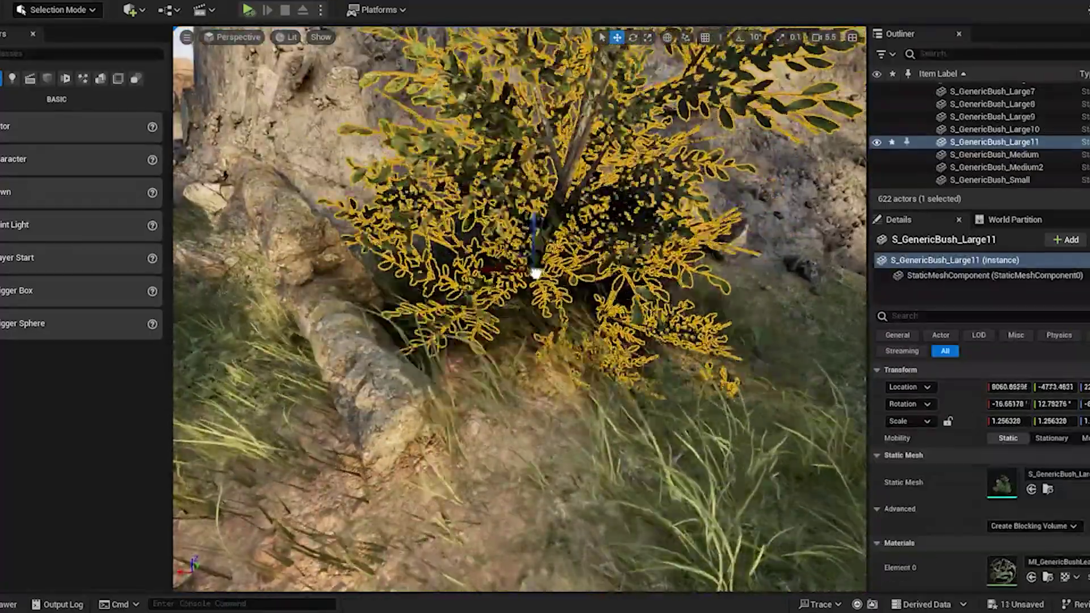
pyautogui.moveTo(535, 273); pyautogui.dragTo(517, 246)
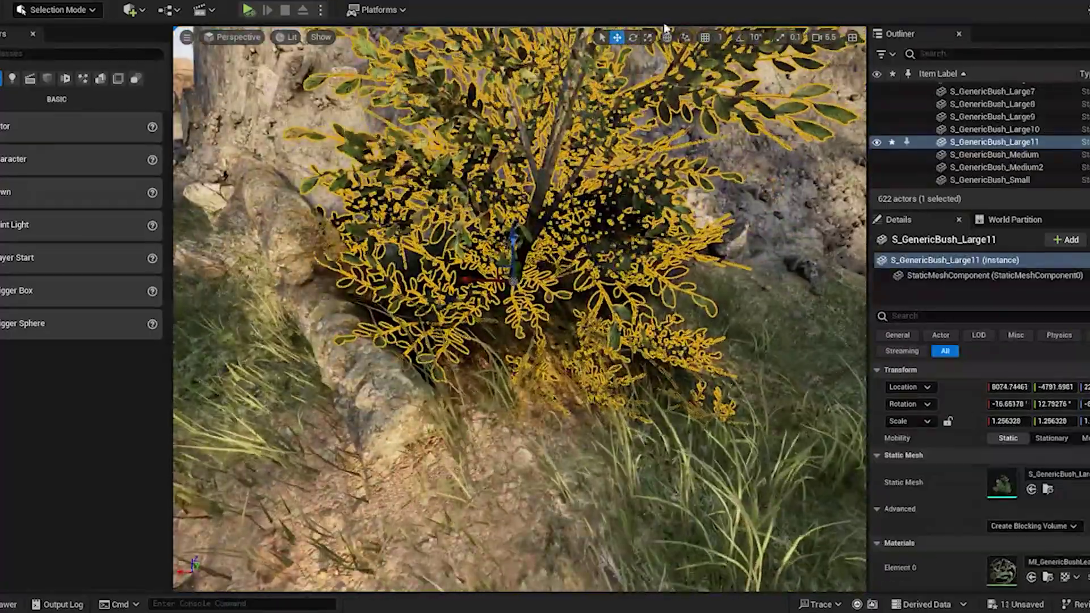
pyautogui.press('e')
pyautogui.moveTo(517, 247)
pyautogui.mouseDown(button='right')
pyautogui.moveTo(636, 227)
pyautogui.moveTo(511, 227)
pyautogui.mouseUp(button='right')
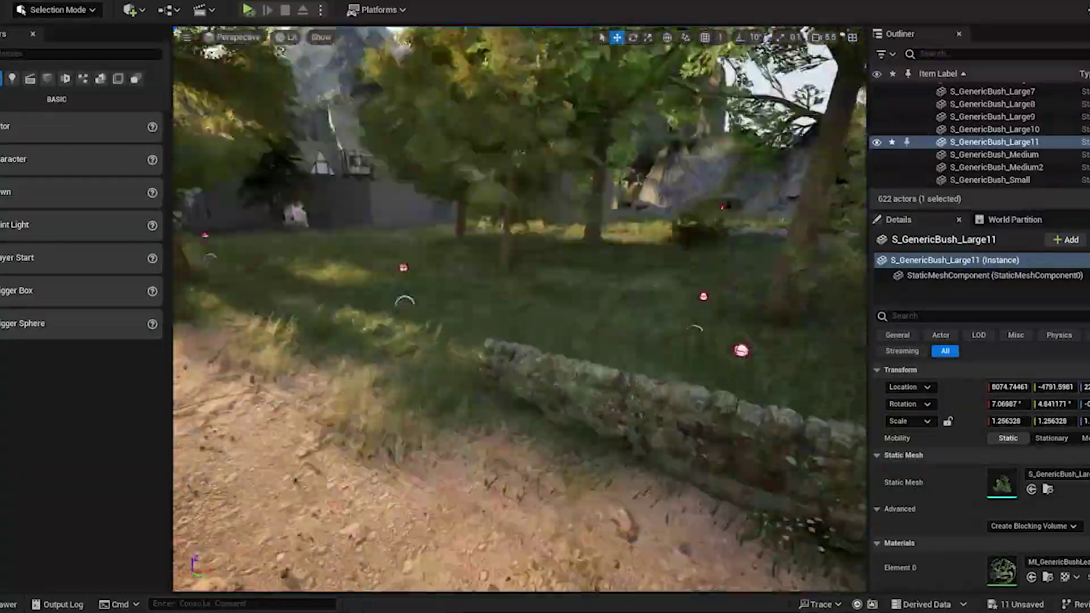
# Duplicate the third mossy wall segment along the dirt path, rotate the copy to about 2.3° and -4.6°, and sink it into the grass as a continuation
pyautogui.moveTo(515, 401); pyautogui.dragTo(744, 403, button='right')
pyautogui.click(515, 402)
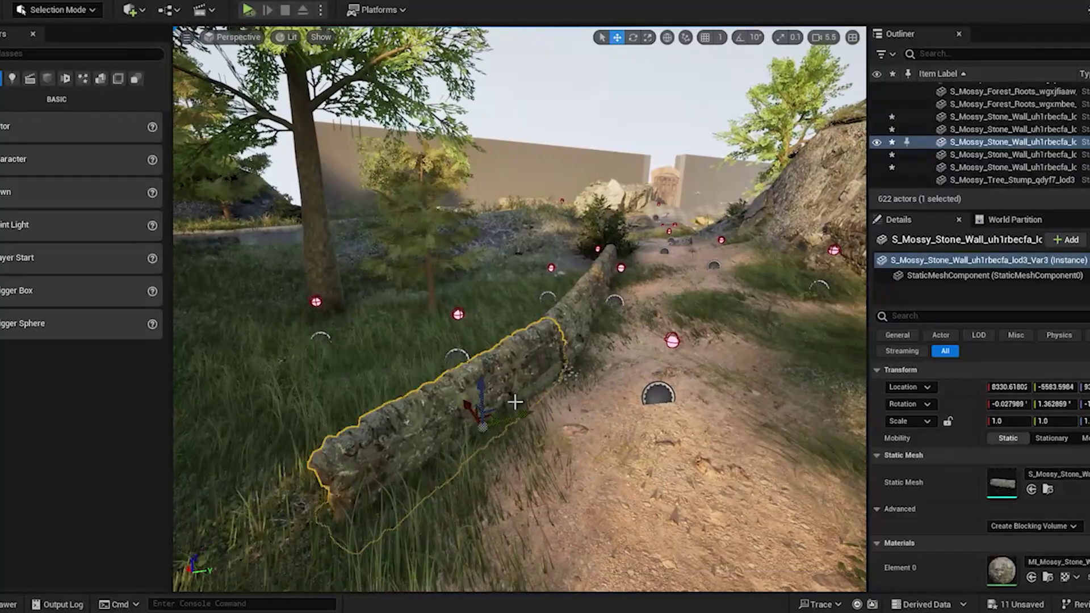
pyautogui.moveTo(515, 402); pyautogui.dragTo(386, 454, button='right')
pyautogui.keyDown('alt'); pyautogui.moveTo(749, 333); pyautogui.dragTo(503, 330); pyautogui.keyUp('alt')
pyautogui.press('e')
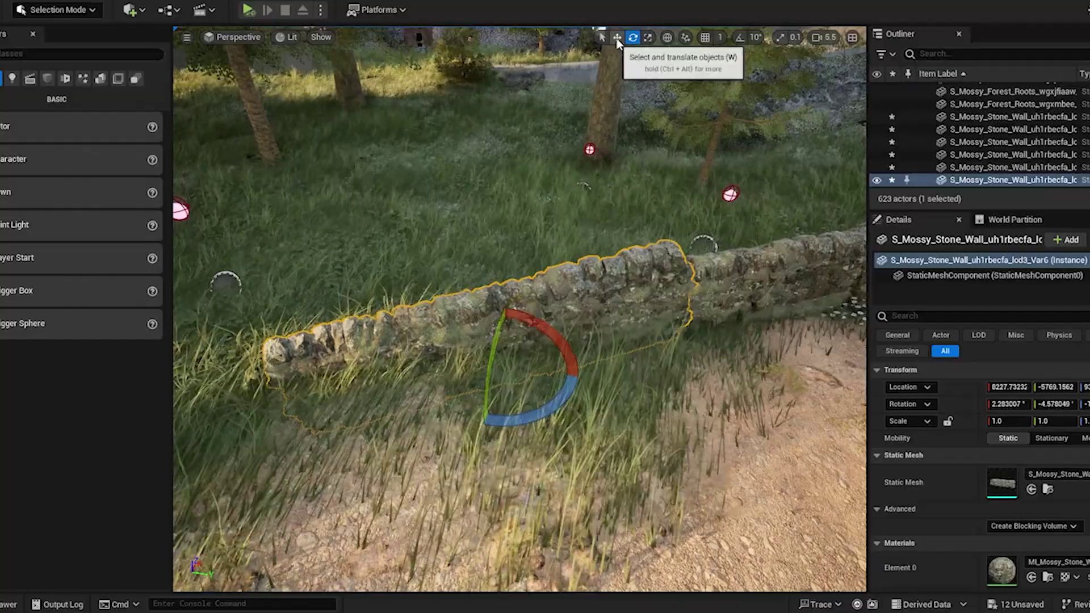
pyautogui.click(618, 41)
pyautogui.moveTo(554, 373); pyautogui.dragTo(494, 362)
pyautogui.moveTo(474, 321); pyautogui.dragTo(445, 357)
pyautogui.moveTo(446, 358); pyautogui.dragTo(398, 347, button='right')
# Play the level from the dirt path, run the character along the mossy wall and through the grass, and stop the session
pyautogui.rightClick(498, 394)
pyautogui.click(554, 376)
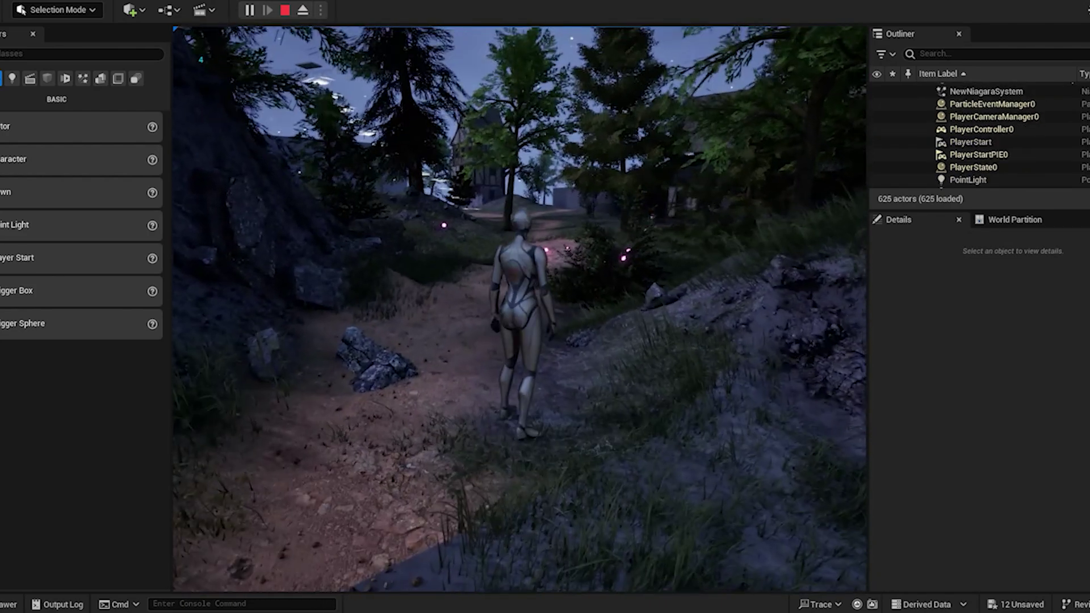
pyautogui.press('w')
pyautogui.press('w')
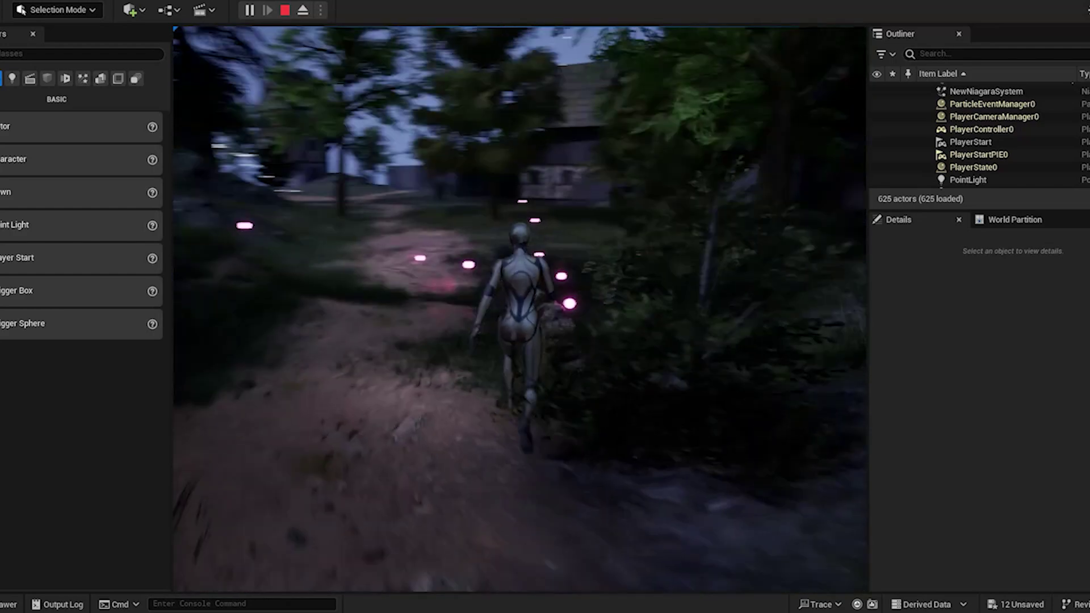
pyautogui.press('w')
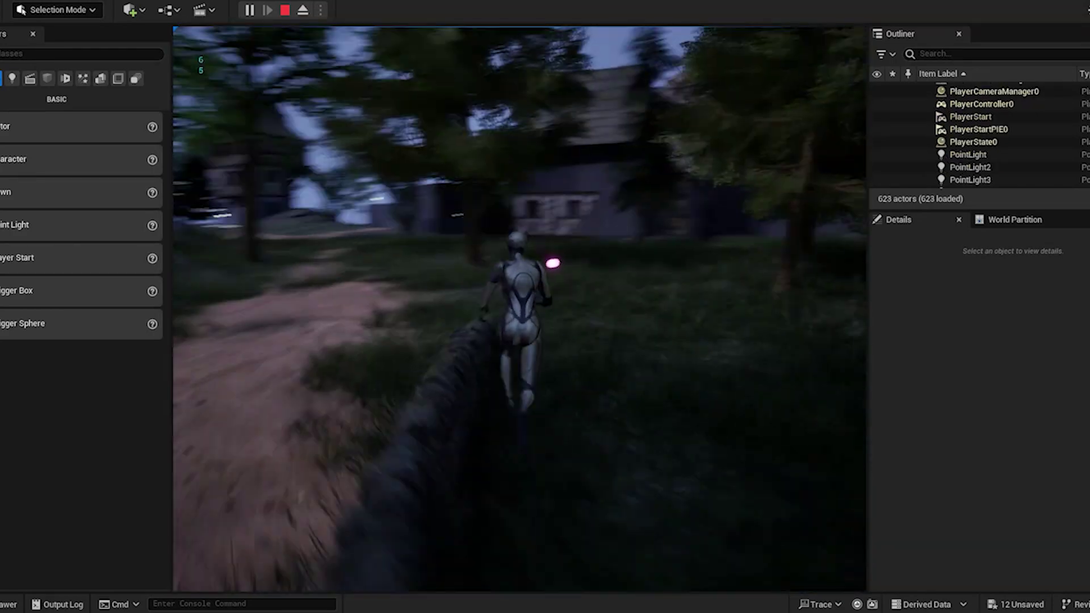
pyautogui.press('w')
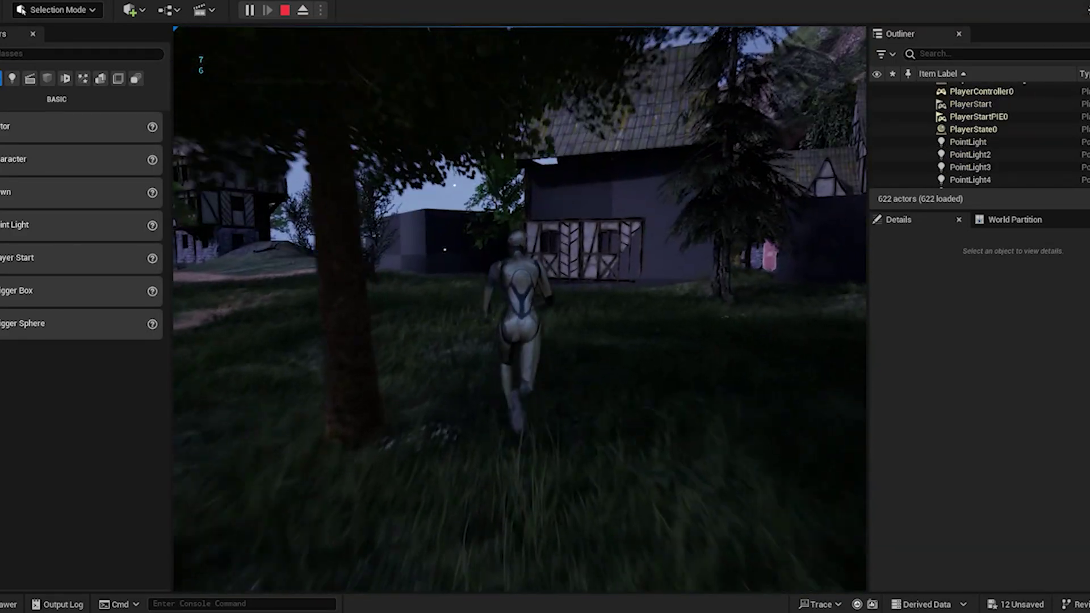
pyautogui.press('w')
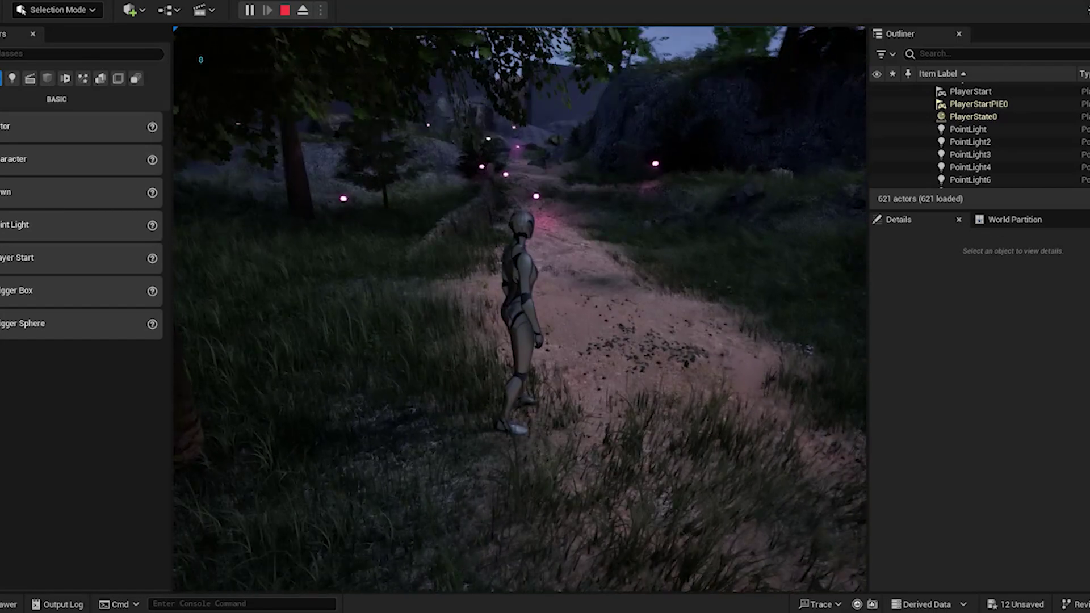
pyautogui.press('w')
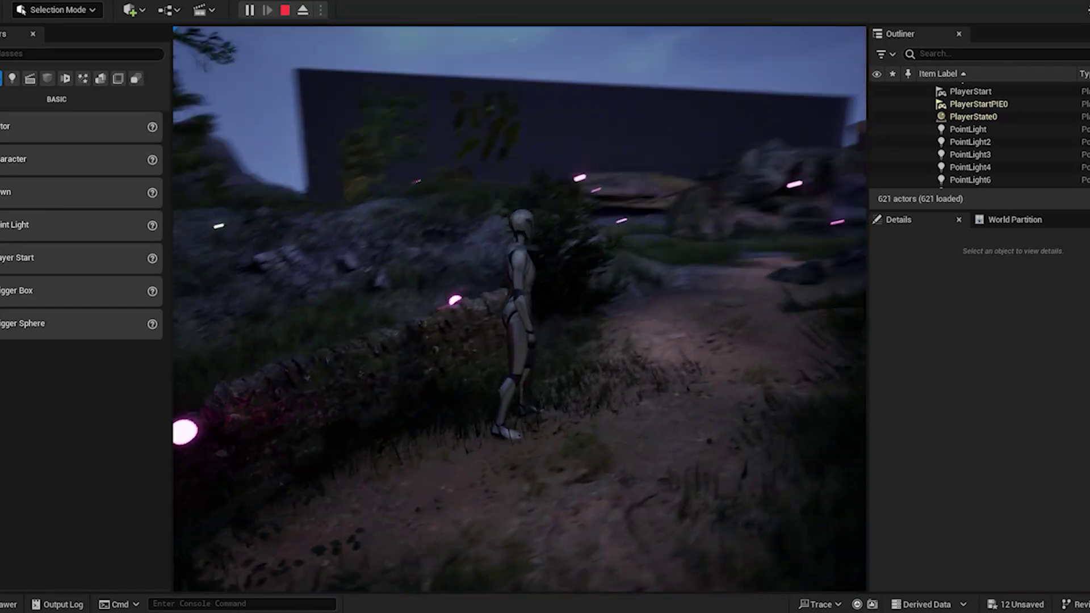
pyautogui.press('Escape')
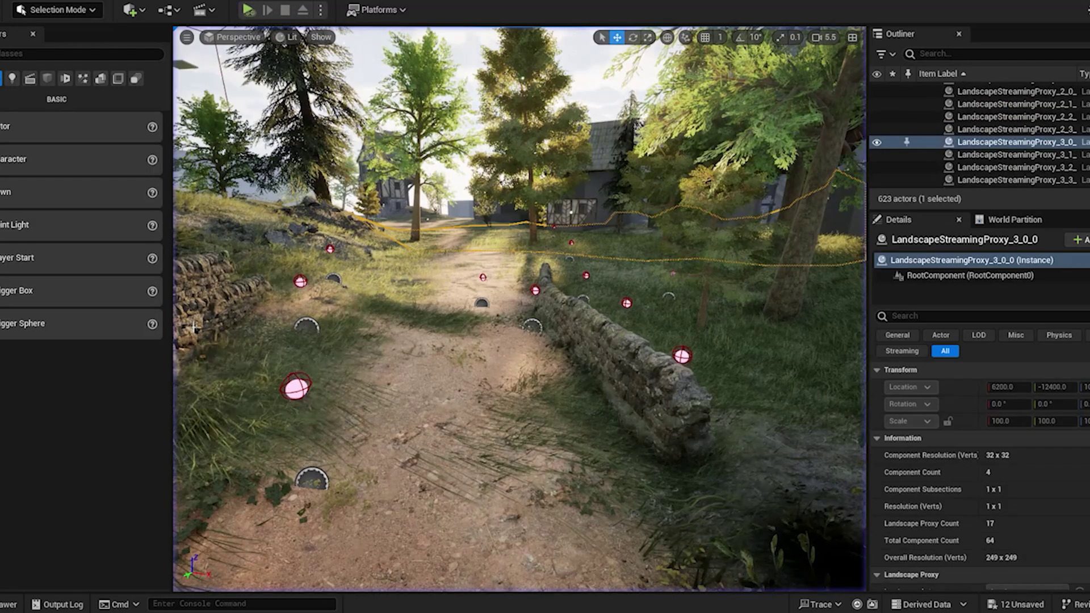
# Open the static mesh of the mossy stone wall beside the path and add a box simplified collision
pyautogui.click(614, 348)
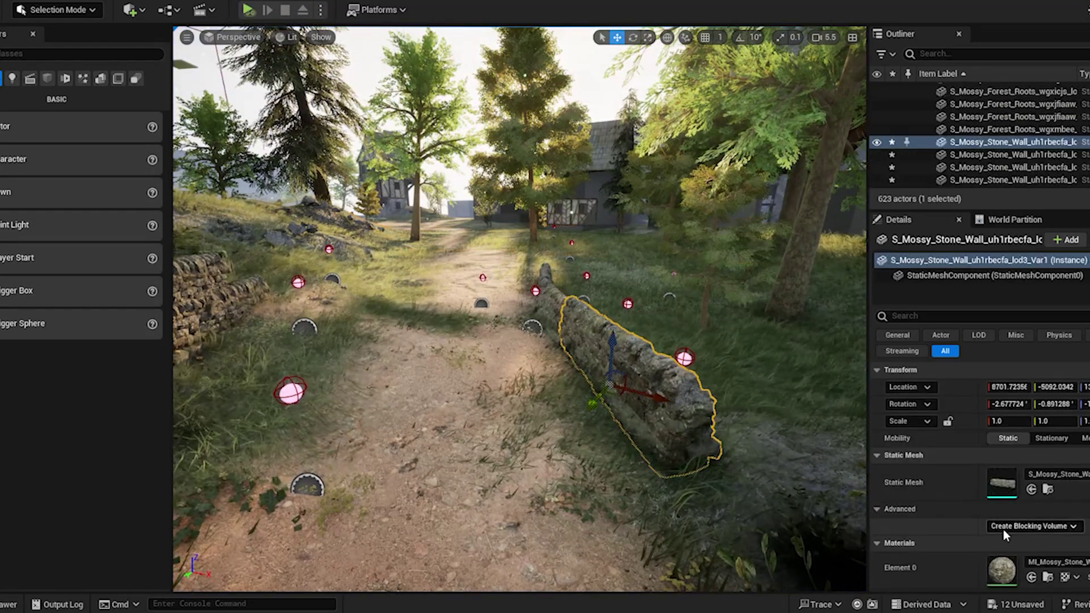
pyautogui.click(1048, 490)
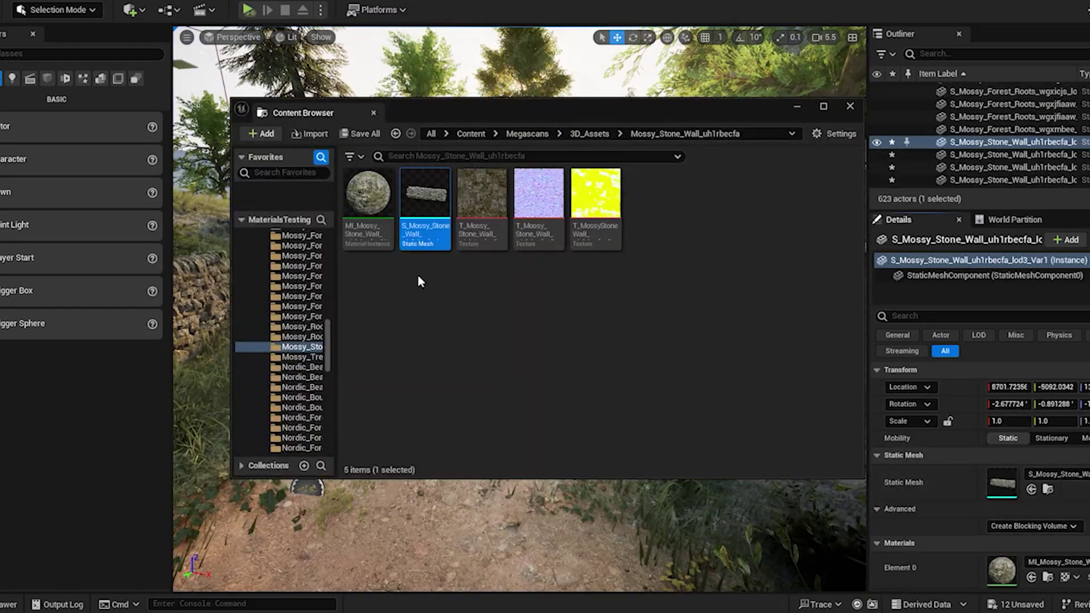
pyautogui.doubleClick(427, 233)
pyautogui.moveTo(570, 345); pyautogui.dragTo(512, 306)
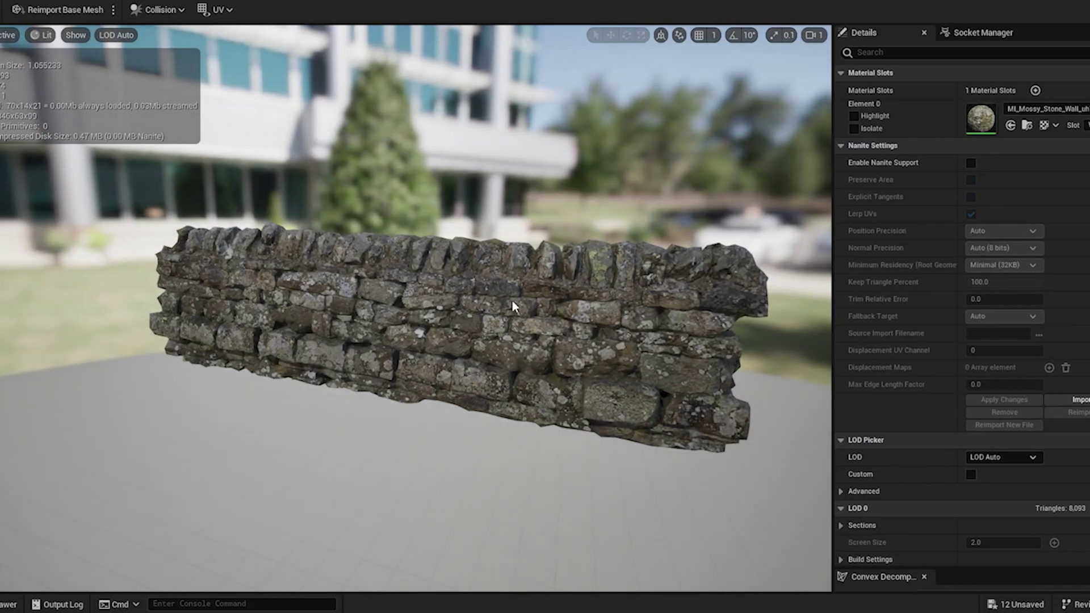
pyautogui.click(156, 10)
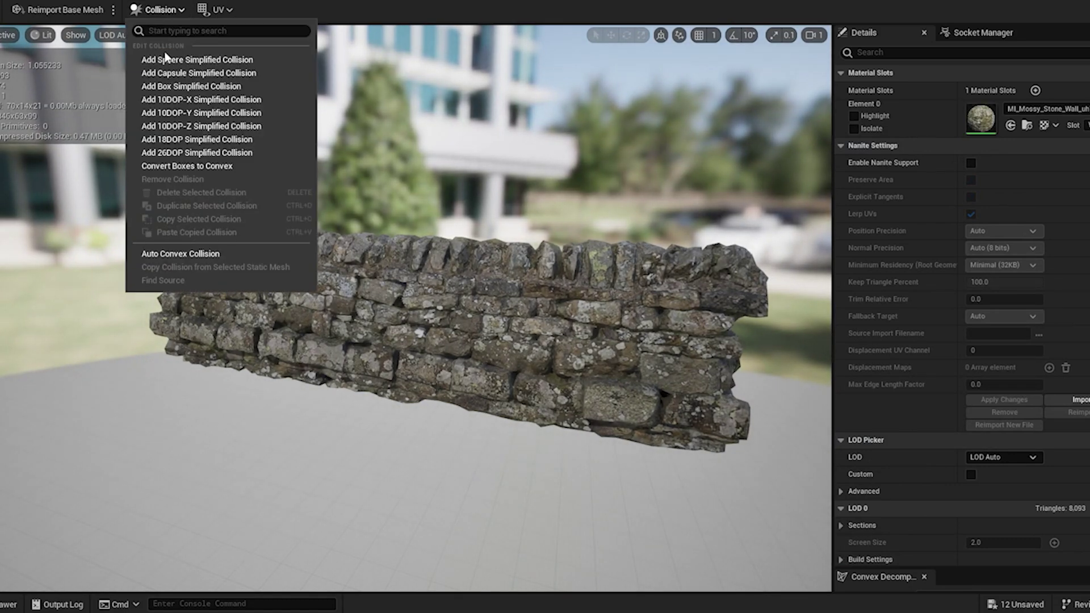
pyautogui.click(187, 86)
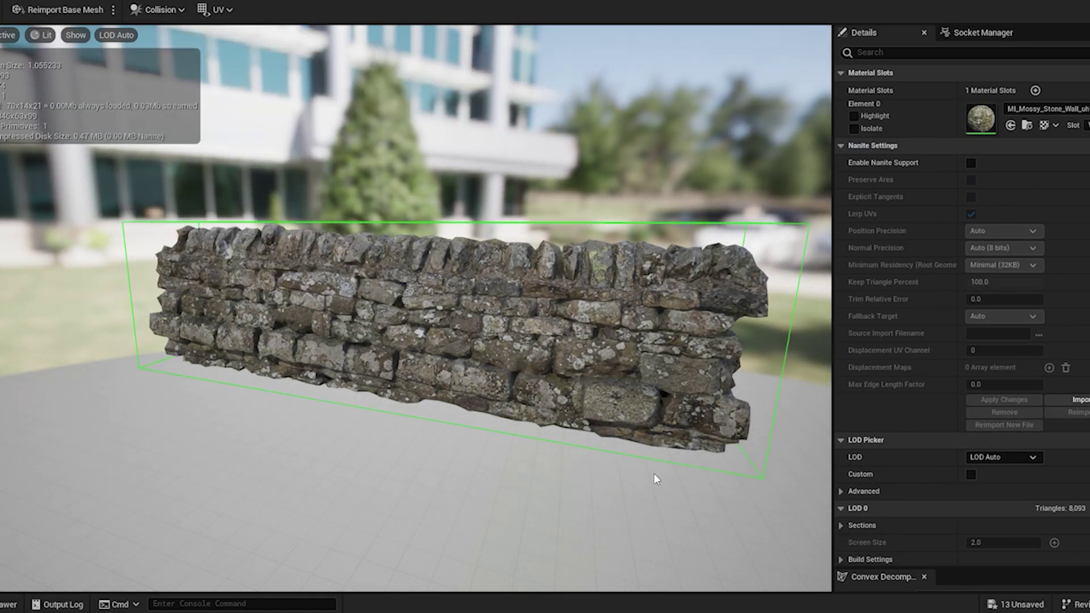
# Scale the box collision down in height and thickness to fit the stone wall mesh, and return to the level
pyautogui.moveTo(654, 475); pyautogui.dragTo(654, 448)
pyautogui.click(490, 89)
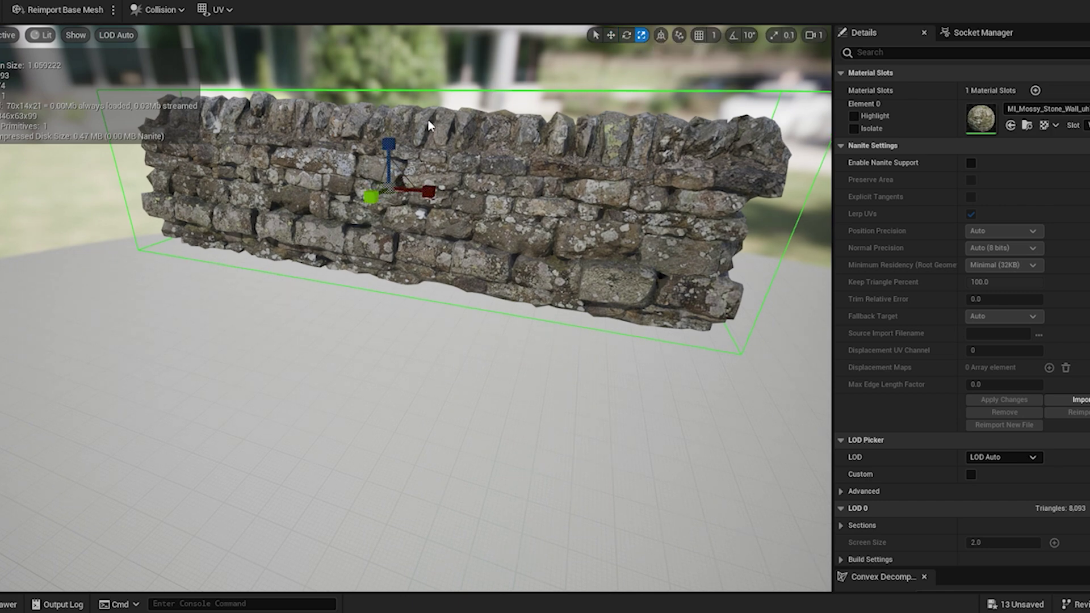
pyautogui.moveTo(390, 141)
pyautogui.mouseDown()
pyautogui.moveTo(389, 122)
pyautogui.moveTo(390, 152)
pyautogui.mouseUp()
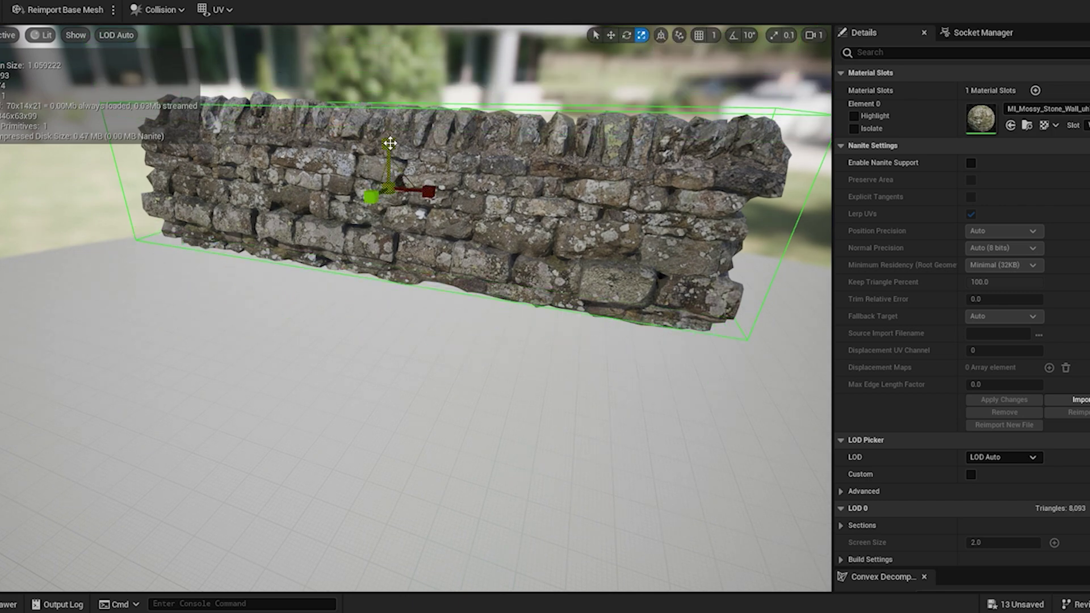
pyautogui.moveTo(418, 210); pyautogui.dragTo(459, 188, button='right')
pyautogui.moveTo(638, 316); pyautogui.dragTo(640, 312, button='right')
pyautogui.scroll(-5, 638, 319)
pyautogui.moveTo(491, 388); pyautogui.dragTo(642, 364, button='right')
pyautogui.scroll(-2, 454, 340)
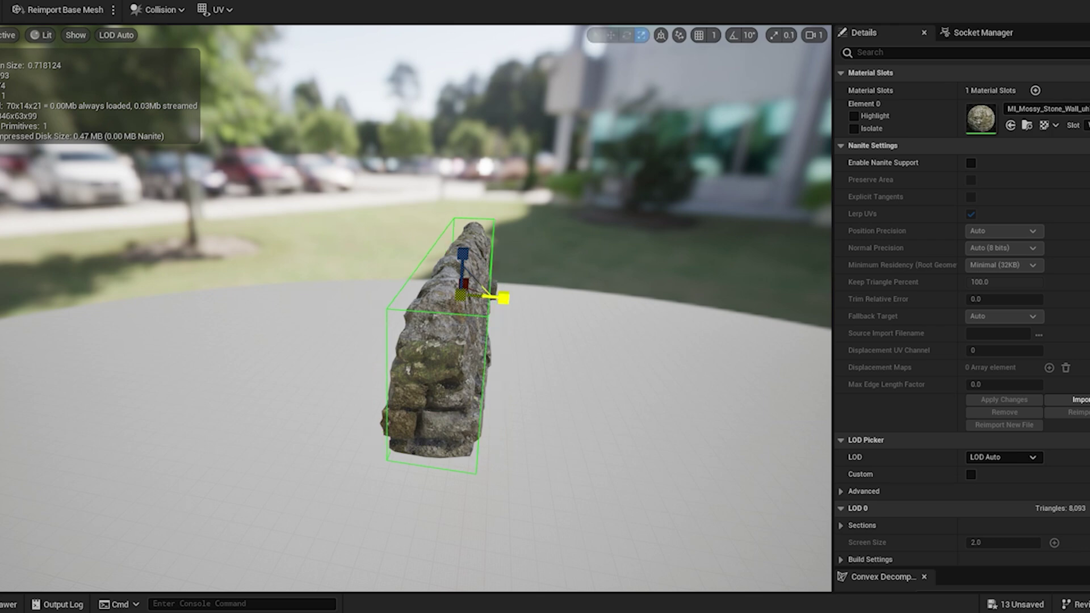
pyautogui.moveTo(504, 298); pyautogui.dragTo(497, 330)
pyautogui.moveTo(496, 330)
pyautogui.mouseDown(button='right')
pyautogui.moveTo(553, 318)
pyautogui.moveTo(431, 320)
pyautogui.moveTo(488, 318)
pyautogui.mouseUp(button='right')
pyautogui.moveTo(613, 135)
pyautogui.mouseDown(button='right')
pyautogui.moveTo(653, 136)
pyautogui.moveTo(613, 135)
pyautogui.mouseUp(button='right')
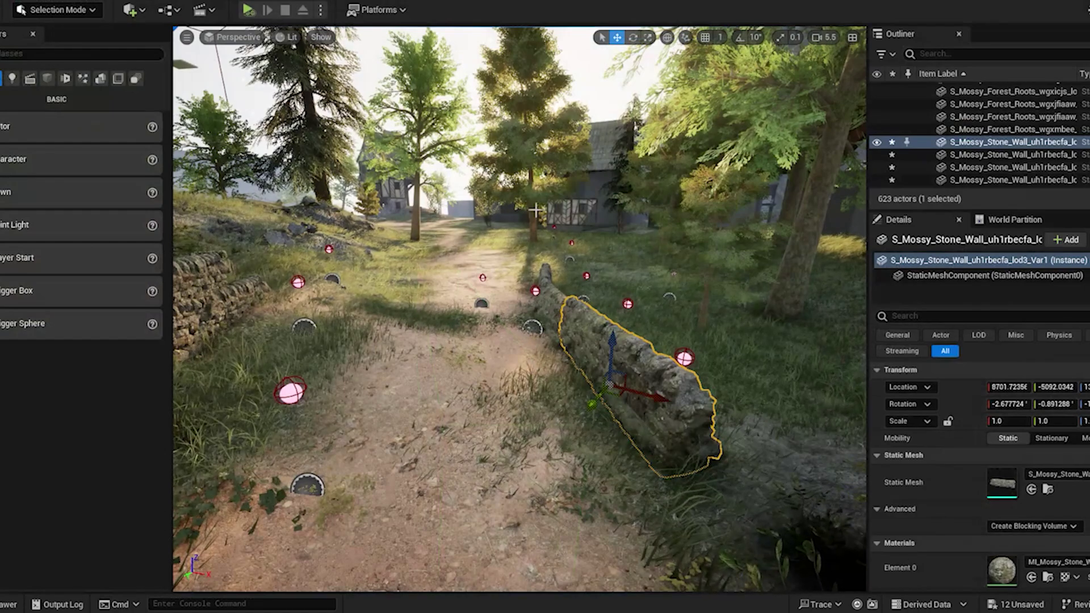
# Play the level from the dirt path to test the wall's collision, run on toward the houses, and stop the session
pyautogui.rightClick(509, 504)
pyautogui.click(552, 493)
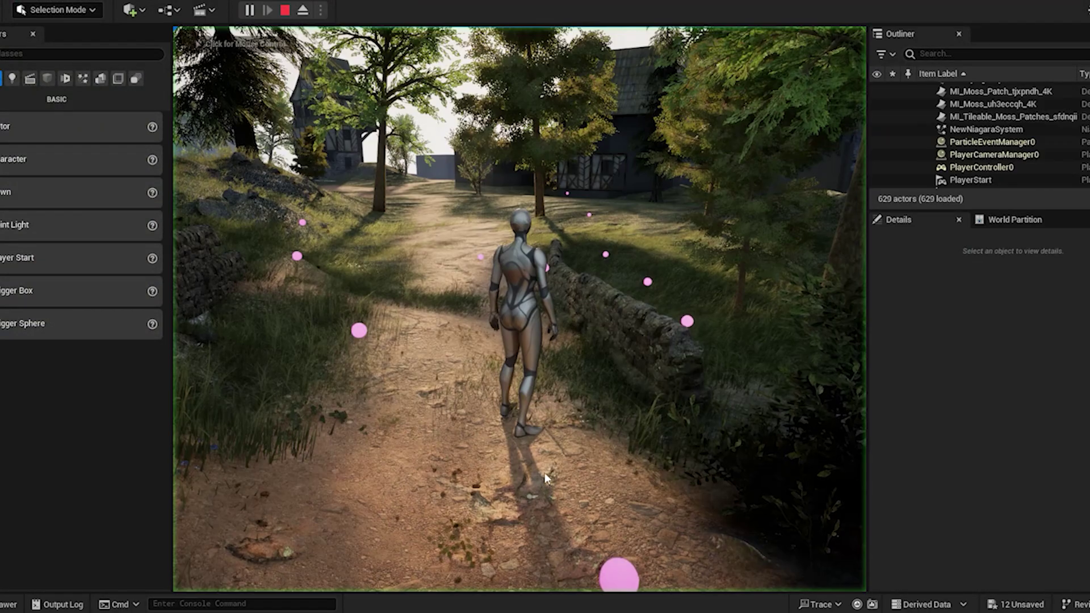
pyautogui.click(546, 482)
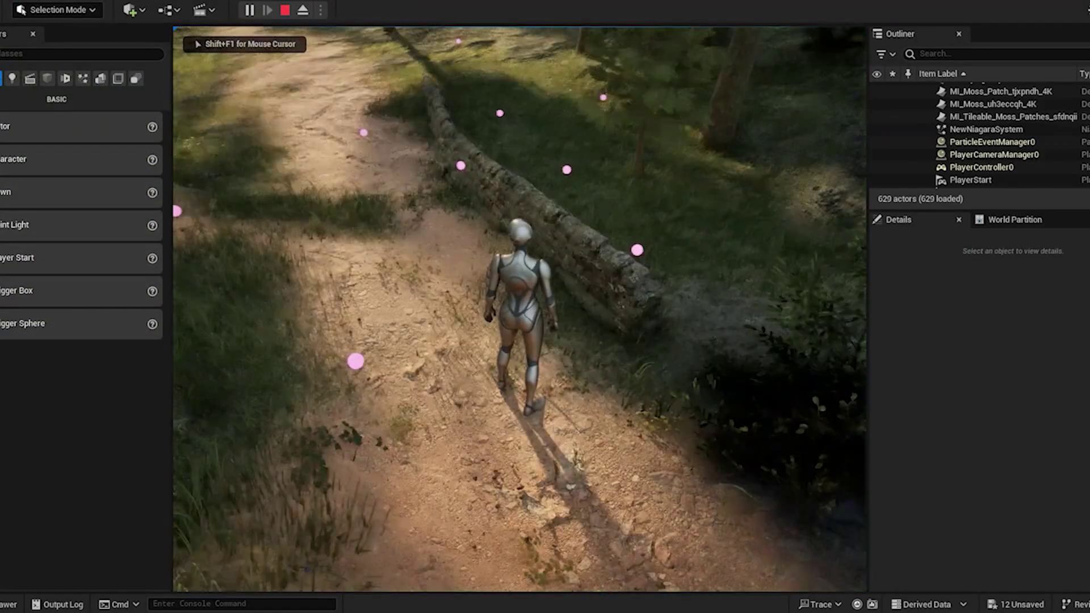
pyautogui.press('w')
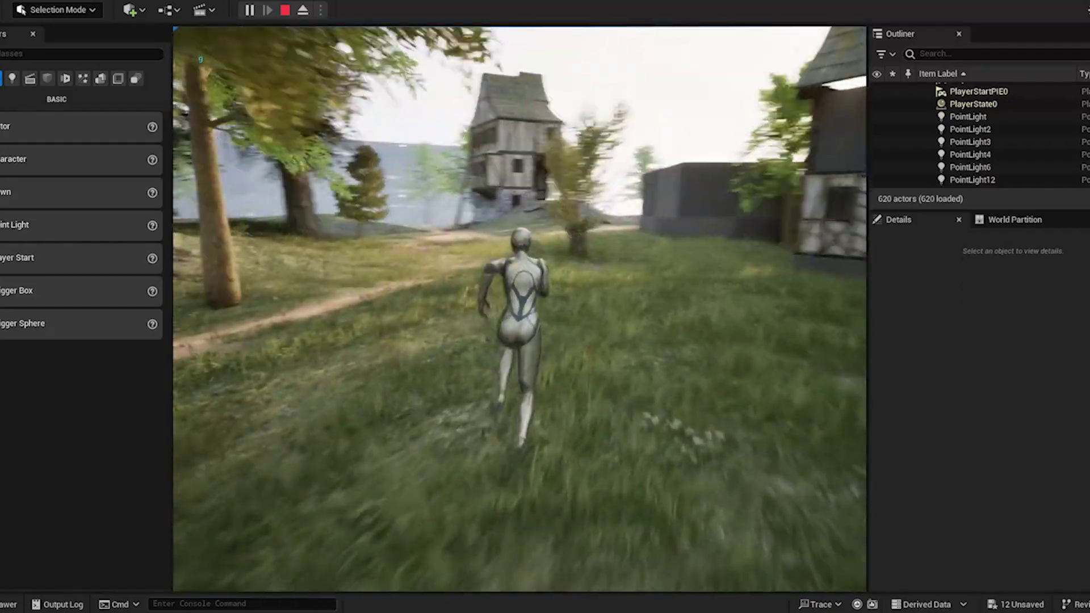
pyautogui.press('Escape')
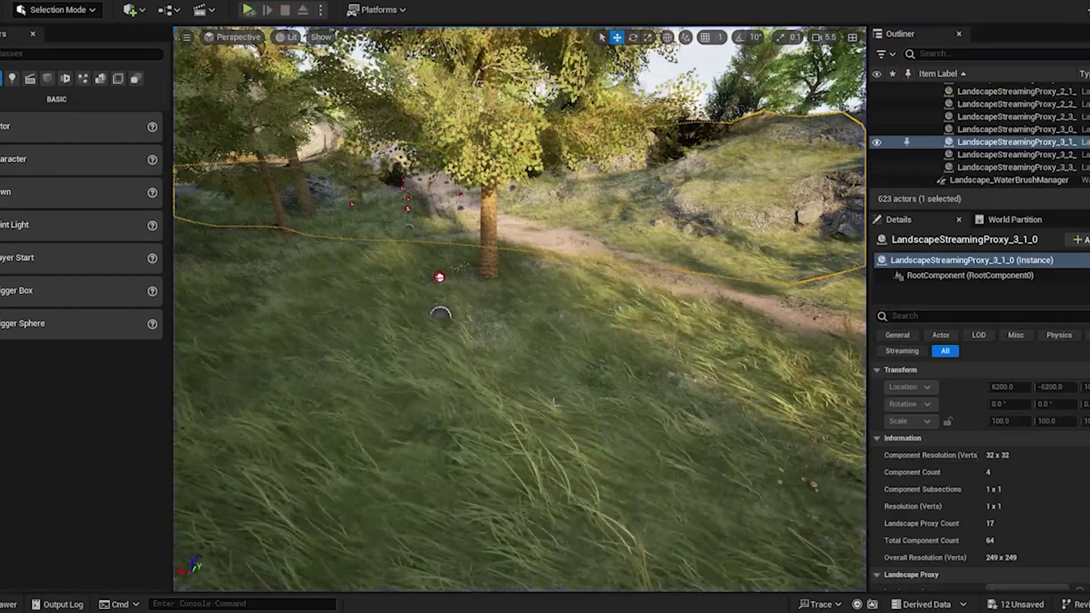
# Open Quixel Bridge and search its assets for "flowers"
pyautogui.moveTo(216, 513); pyautogui.dragTo(397, 454, button='right')
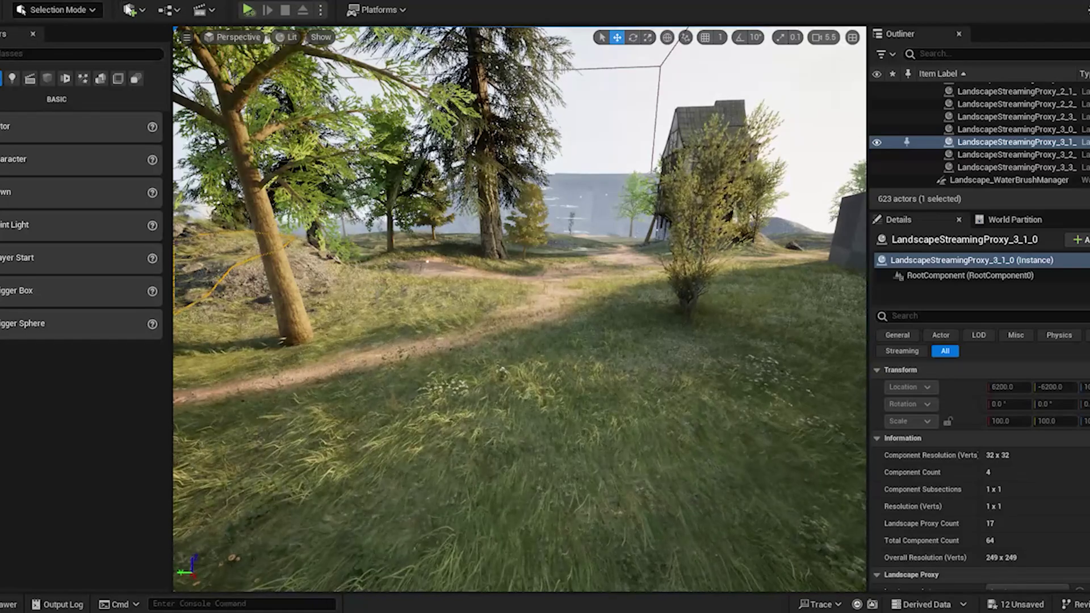
pyautogui.click(131, 9)
pyautogui.click(162, 73)
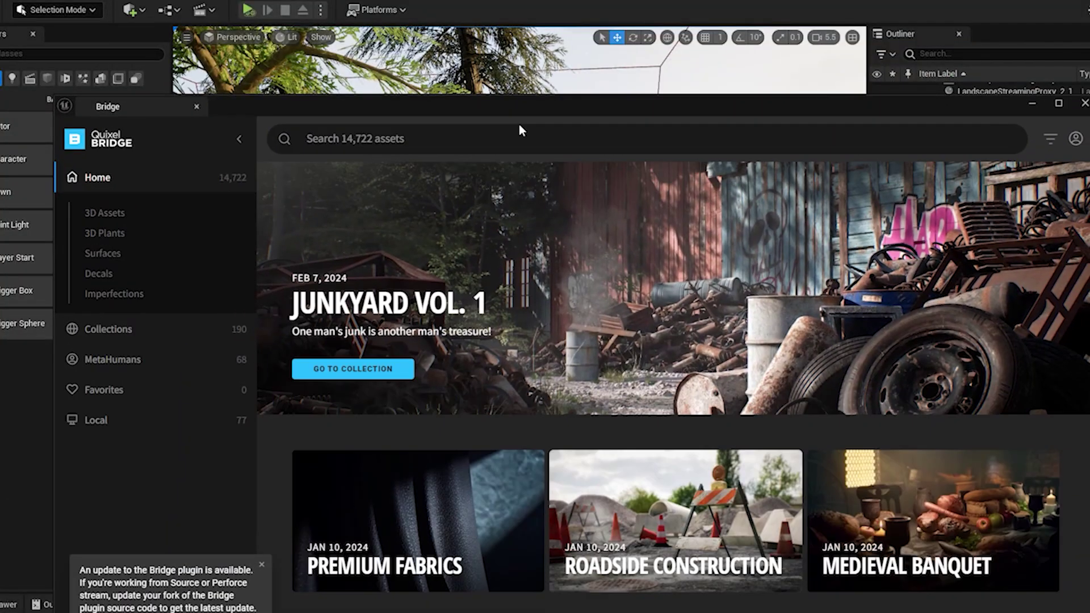
pyautogui.click(388, 9)
pyautogui.write('flowers')
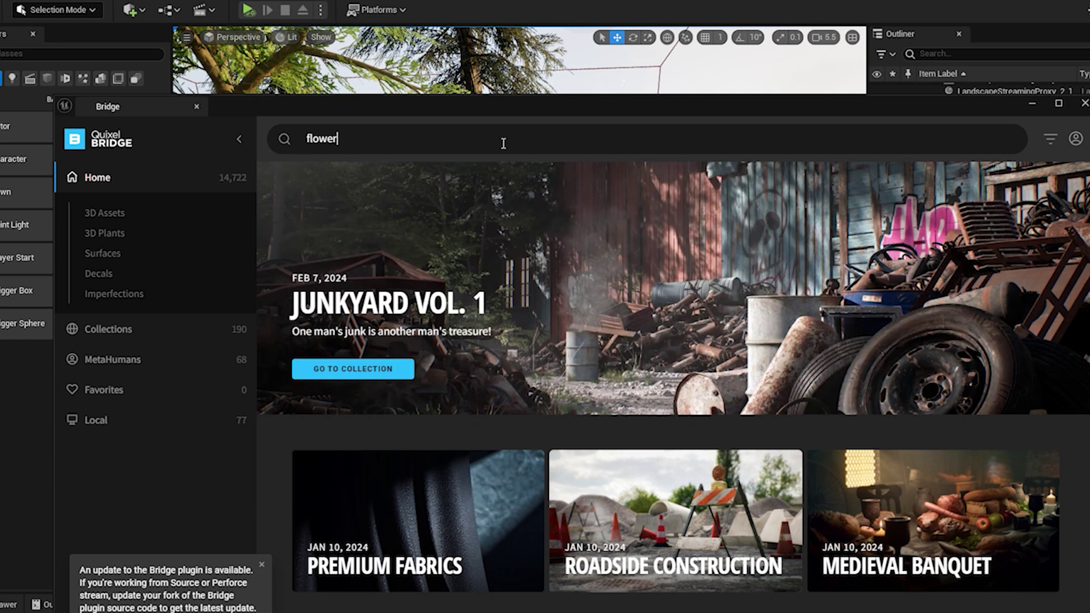
pyautogui.press('Return')
# Narrow and reposition the Bridge window, and download the Greater Burdock 3D plant at Medium Quality
pyautogui.moveTo(589, 113); pyautogui.dragTo(492, 63)
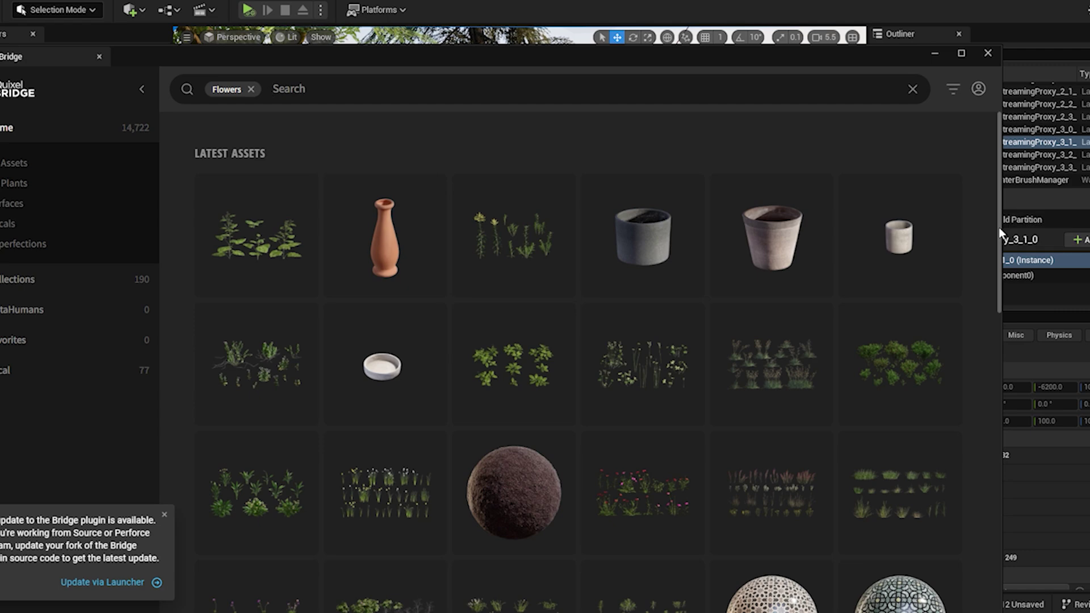
pyautogui.moveTo(1001, 227); pyautogui.dragTo(852, 240)
pyautogui.moveTo(625, 56); pyautogui.dragTo(617, 24)
pyautogui.scroll(-1, 604, 440)
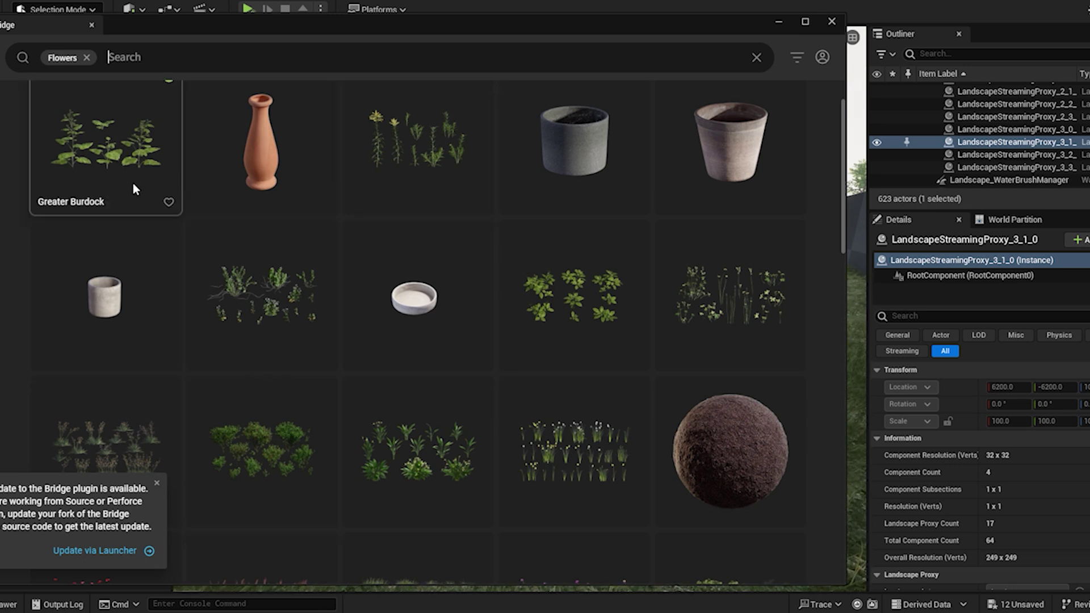
pyautogui.scroll(1, 133, 183)
pyautogui.click(166, 148)
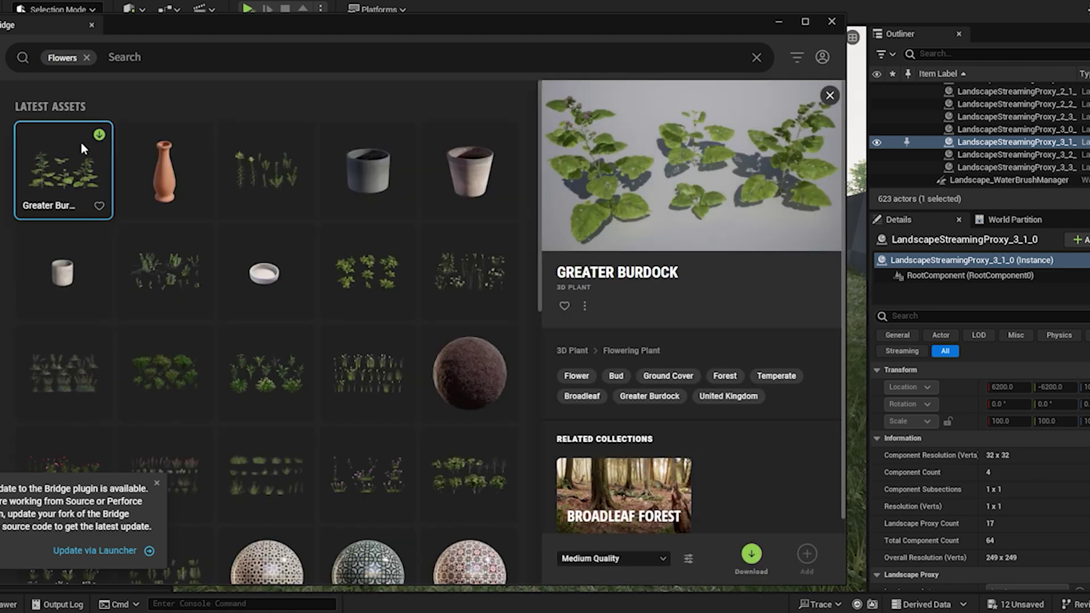
pyautogui.click(99, 135)
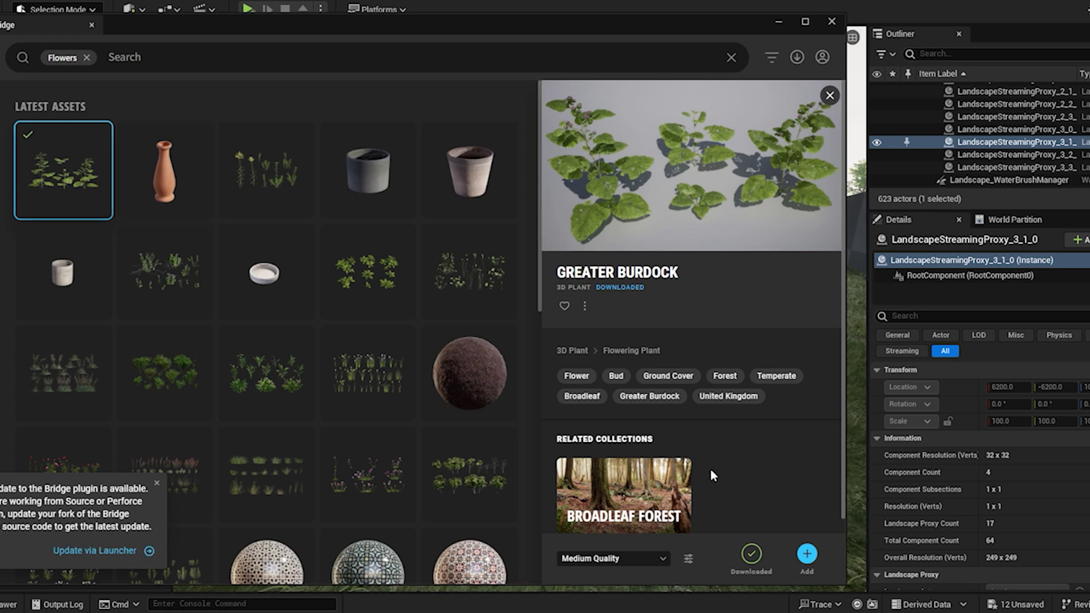
# Place the Greater Burdock plant in the grass, then widen the viewport and narrow the Bridge window to expose more of the level
pyautogui.moveTo(744, 20); pyautogui.dragTo(678, 74)
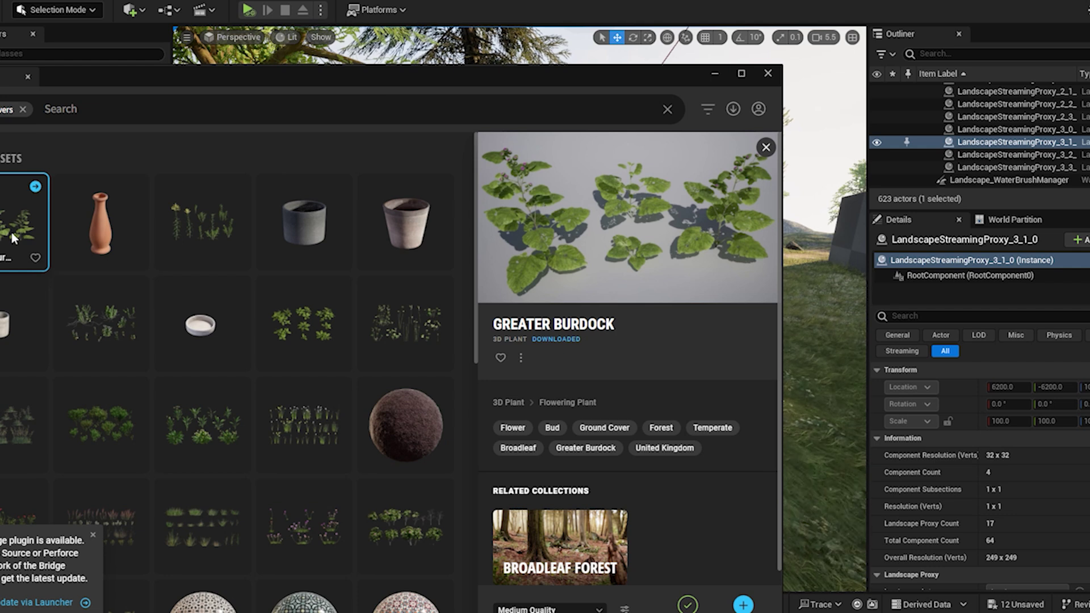
pyautogui.moveTo(17, 227); pyautogui.dragTo(810, 319)
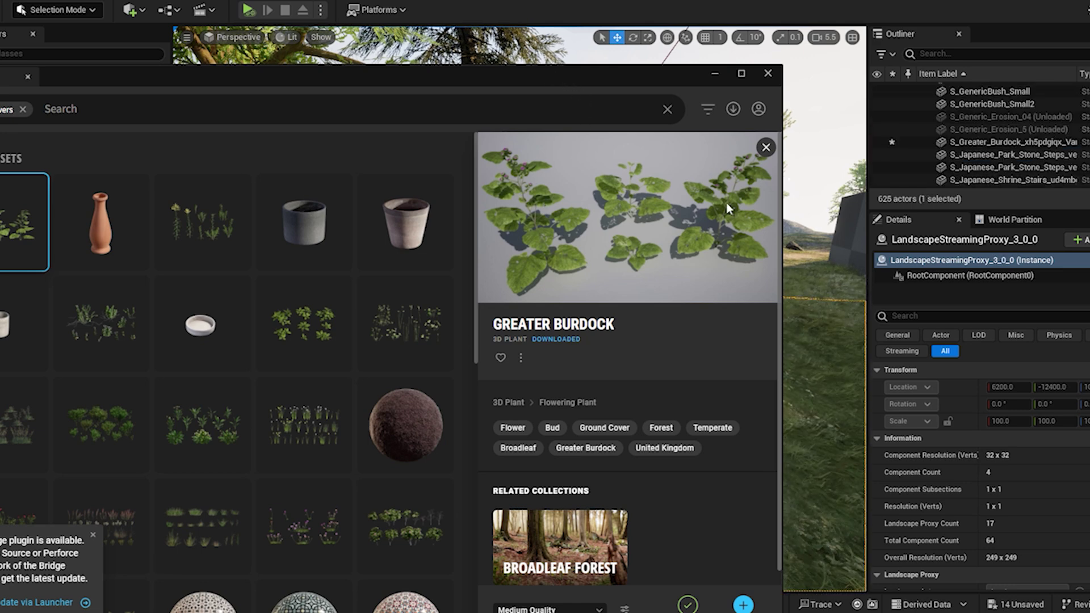
pyautogui.moveTo(665, 74)
pyautogui.mouseDown()
pyautogui.moveTo(628, 117)
pyautogui.moveTo(369, 316)
pyautogui.moveTo(661, 114)
pyautogui.moveTo(663, 53)
pyautogui.mouseUp()
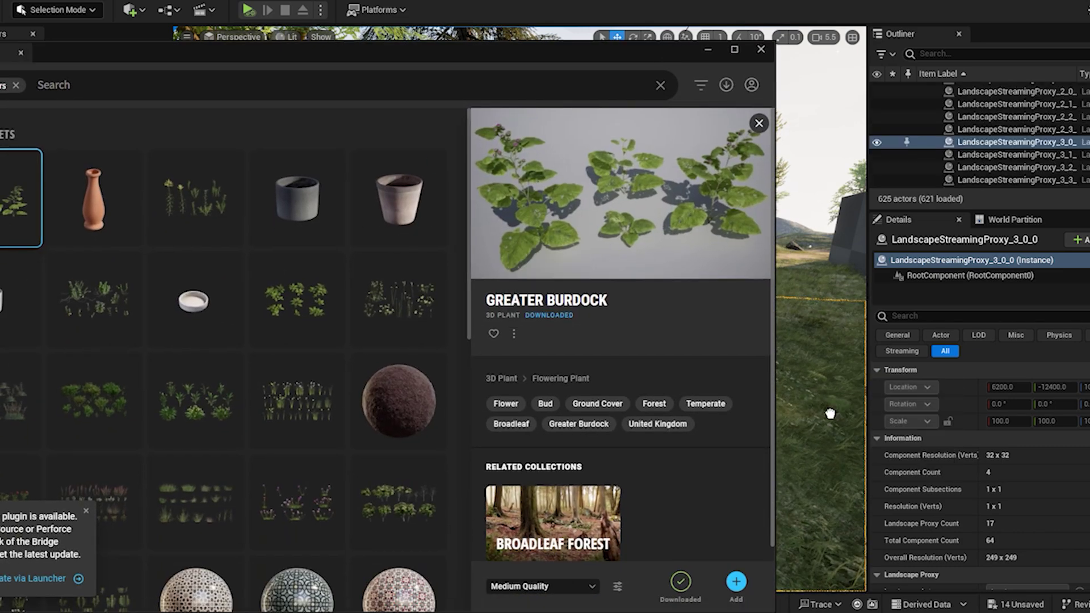
pyautogui.moveTo(97, 41); pyautogui.dragTo(183, 14)
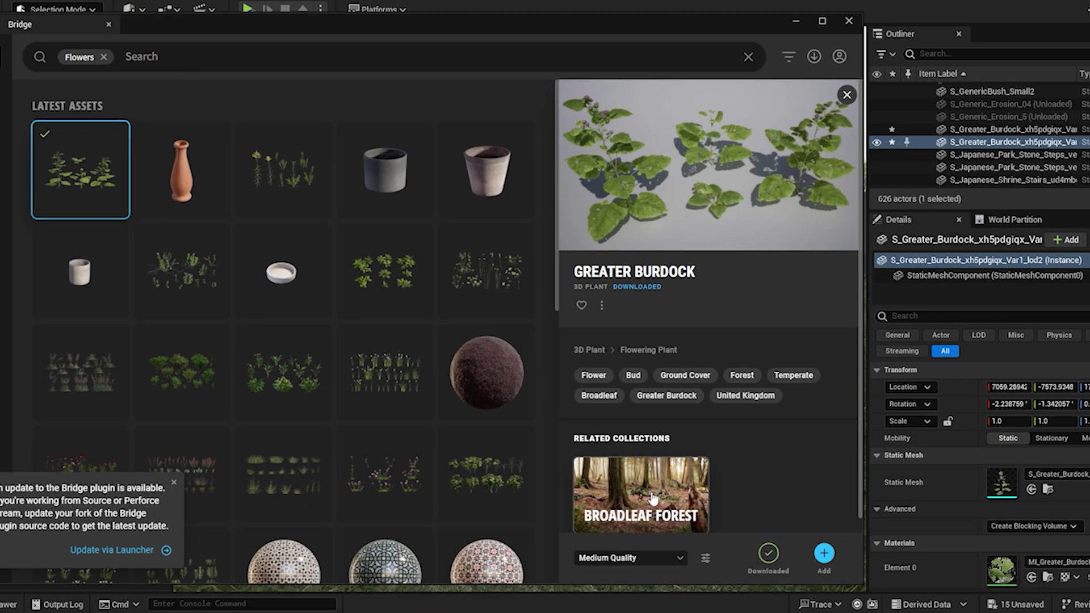
pyautogui.moveTo(867, 67); pyautogui.dragTo(935, 85)
pyautogui.moveTo(864, 119); pyautogui.dragTo(765, 128)
# Download the Sea Thrift 3D plant at Medium Quality, place it in the grass, and dismiss the Bridge plugin update notice
pyautogui.scroll(-3, 301, 451)
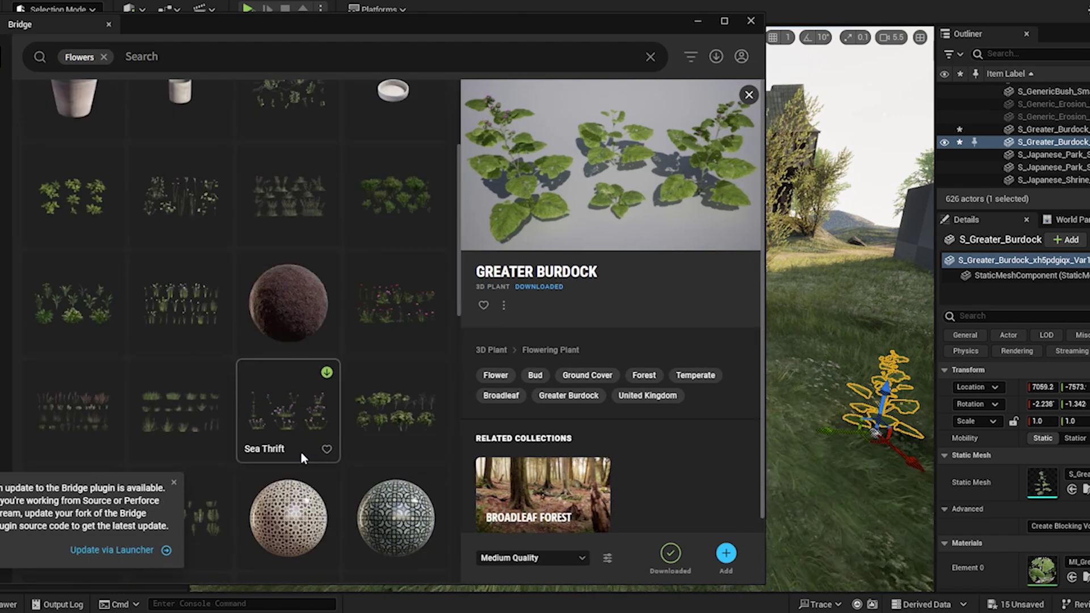
pyautogui.click(295, 397)
pyautogui.click(326, 373)
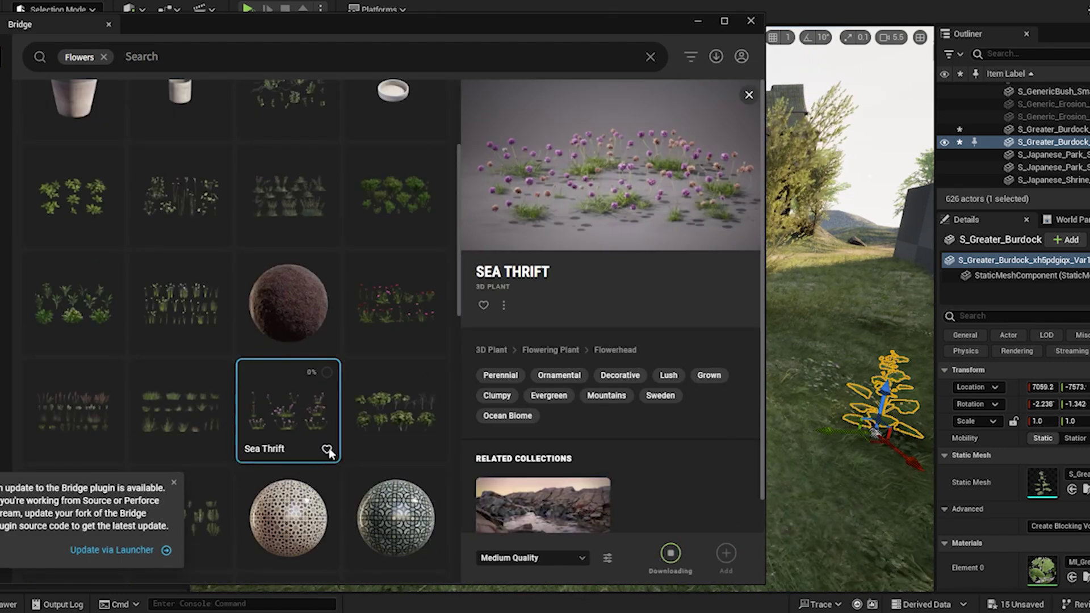
pyautogui.click(174, 482)
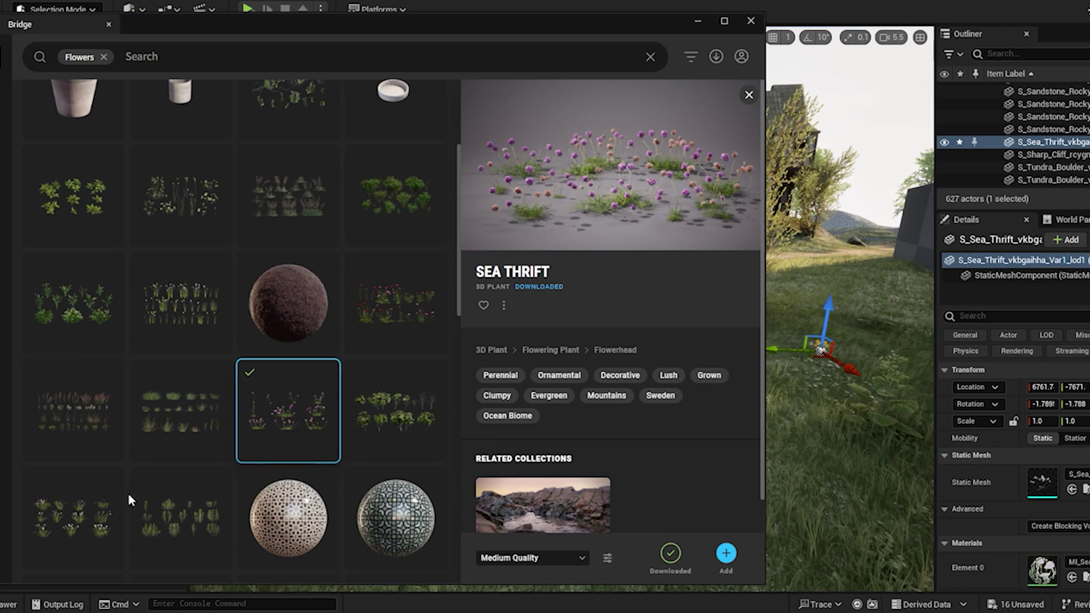
# Download the Rose Hip 3D plant at Medium Quality and place it in the grass
pyautogui.scroll(-2, 420, 278)
pyautogui.click(421, 282)
pyautogui.click(434, 245)
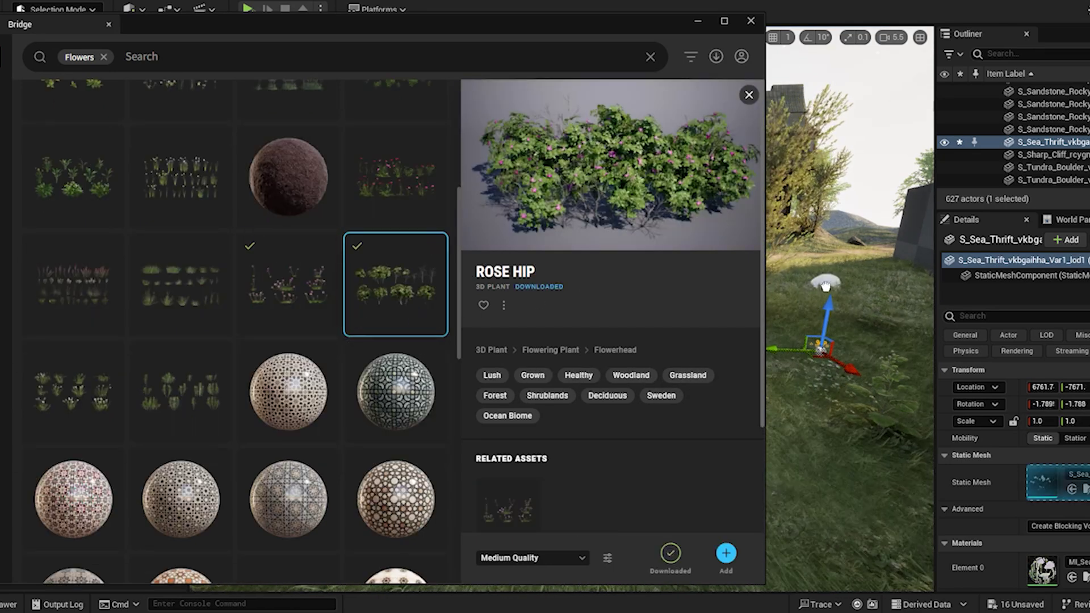
pyautogui.click(434, 245)
# Browse further flower results and preview plants such as Native Violet, Red Lachenalia and Carolana Water Lily
pyautogui.scroll(-5, 267, 255)
pyautogui.scroll(-2, 62, 399)
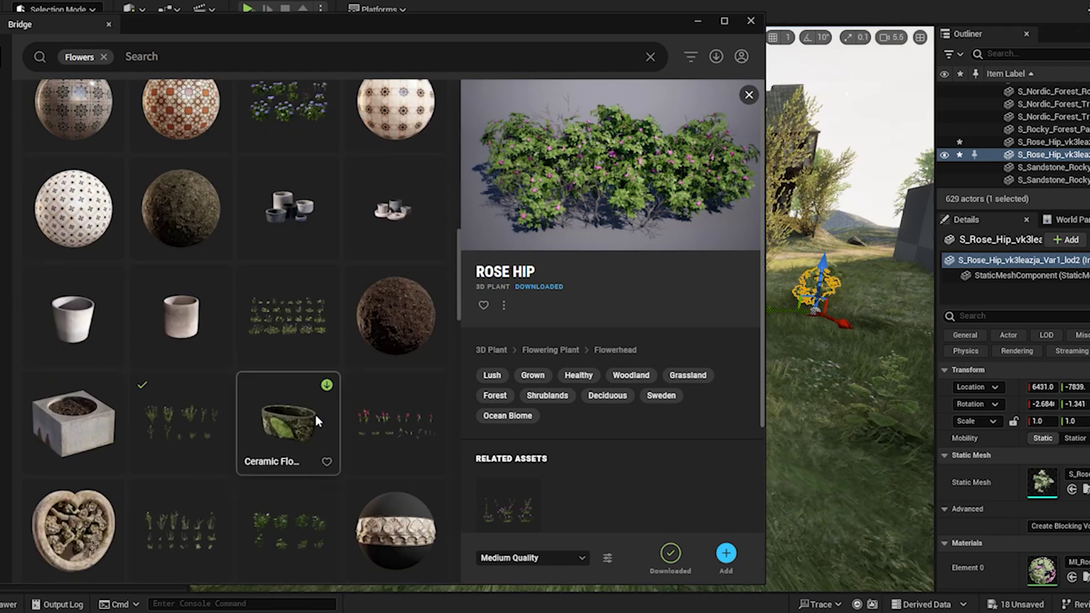
pyautogui.click(182, 531)
pyautogui.click(288, 315)
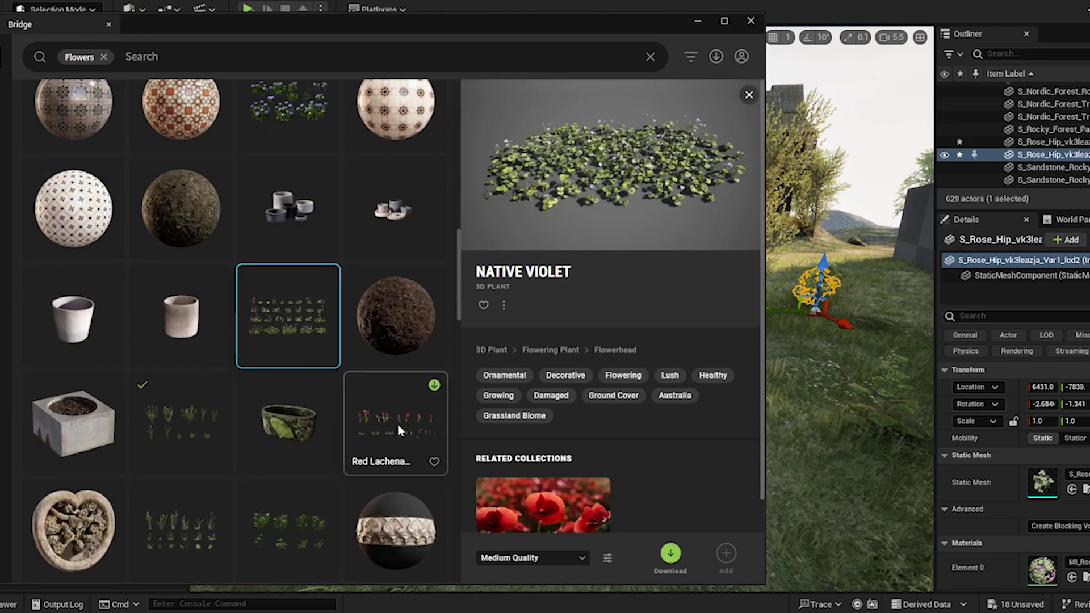
pyautogui.click(395, 422)
pyautogui.scroll(-2, 158, 445)
pyautogui.click(181, 511)
pyautogui.click(267, 502)
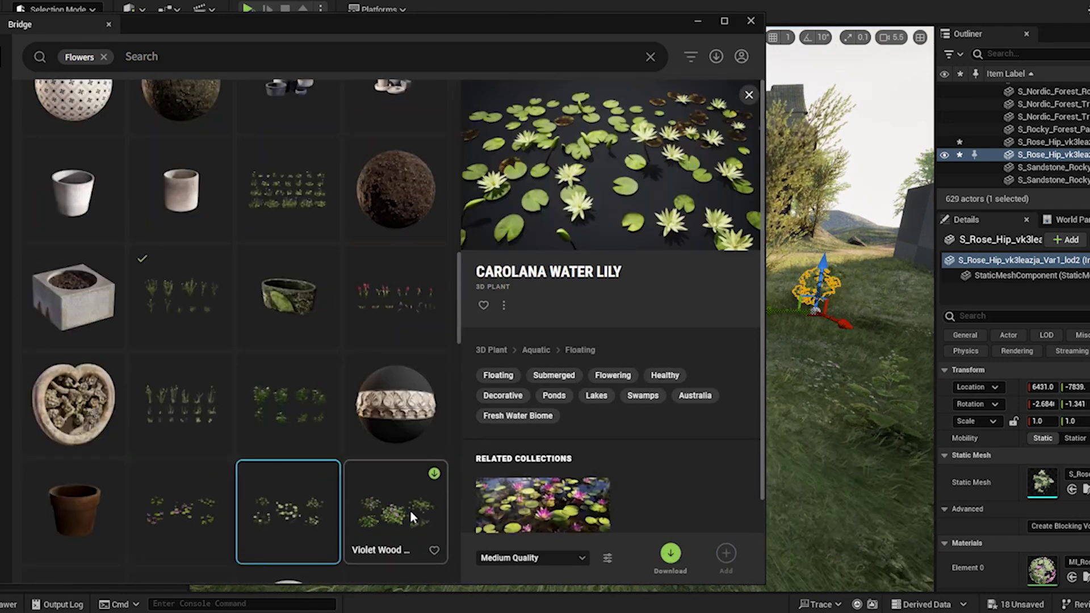
# Download the Rembrandt Water Lily and the muddy clay Flower Pot at Medium Quality, and place both in the level
pyautogui.click(186, 499)
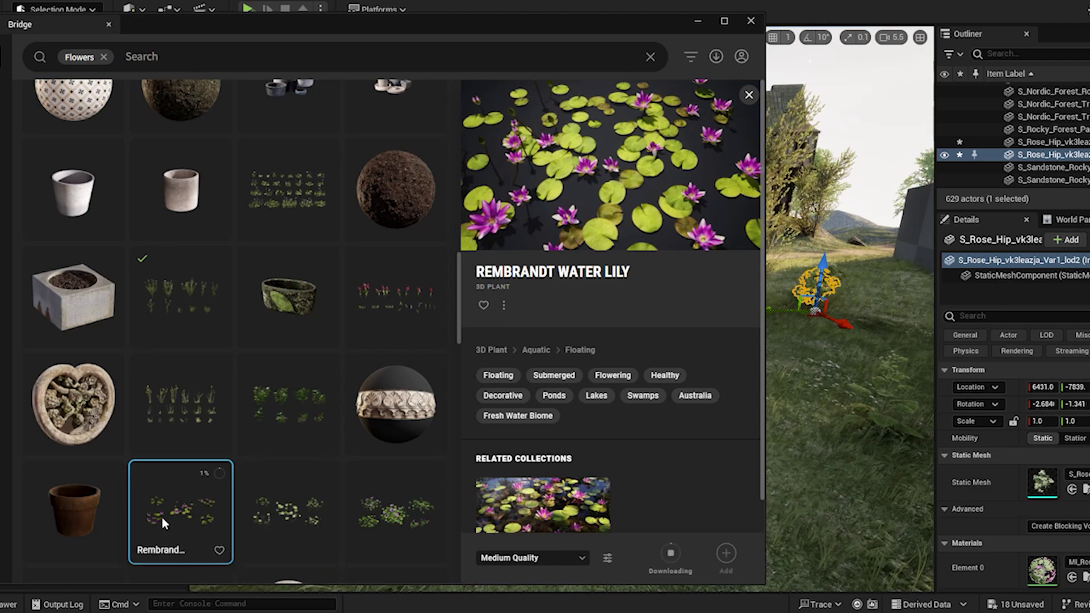
pyautogui.scroll(-3, 212, 475)
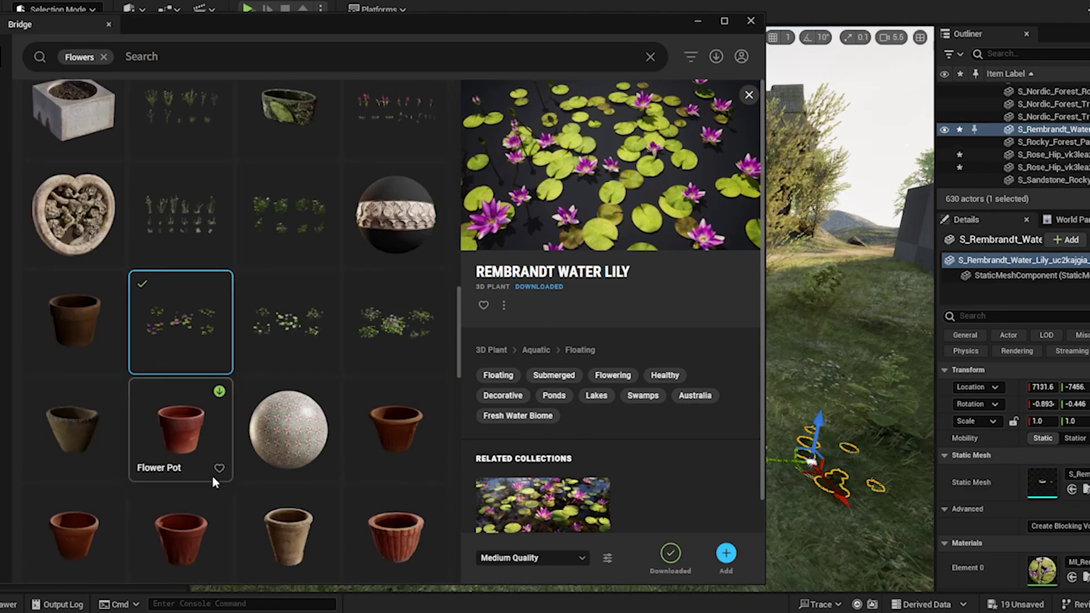
pyautogui.scroll(-3, 212, 475)
pyautogui.moveTo(62, 242); pyautogui.dragTo(834, 448)
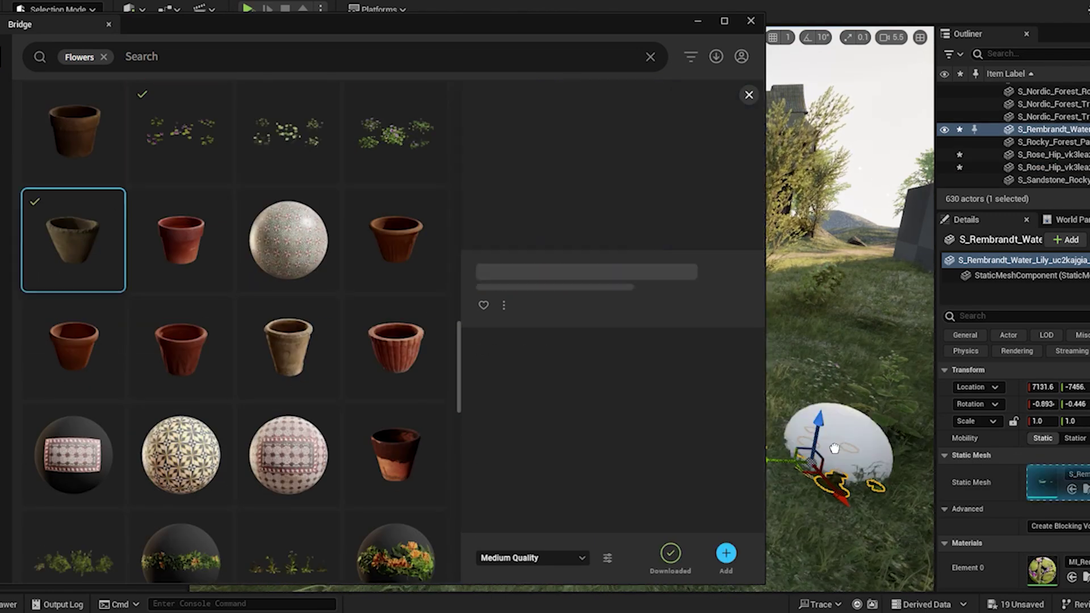
# Download the Periwinkle 3D plant at Medium Quality and place it in the grass
pyautogui.scroll(-3, 167, 529)
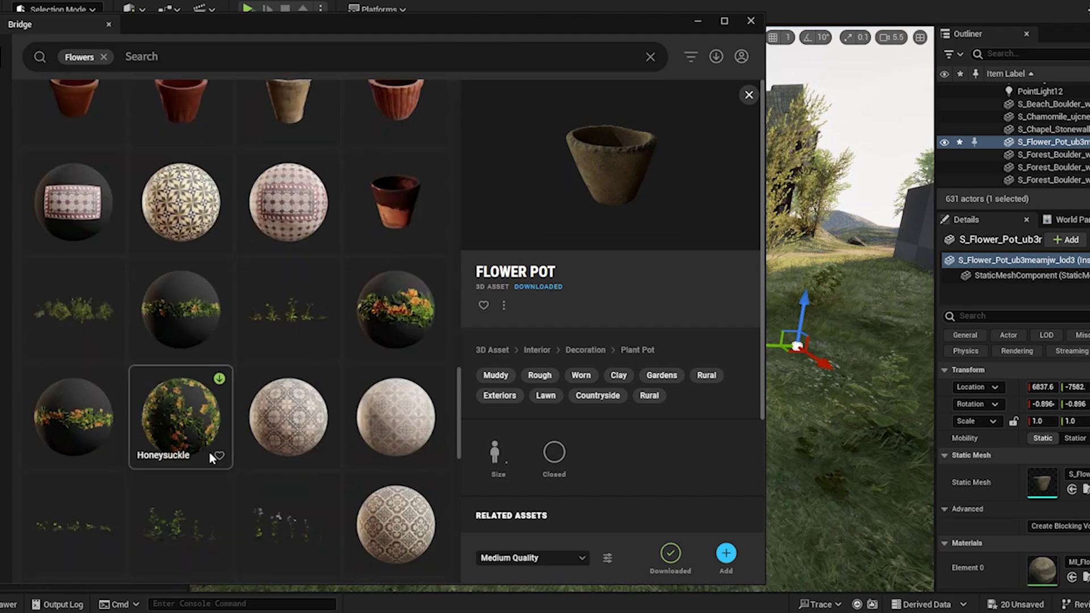
pyautogui.scroll(-2, 293, 328)
pyautogui.click(284, 335)
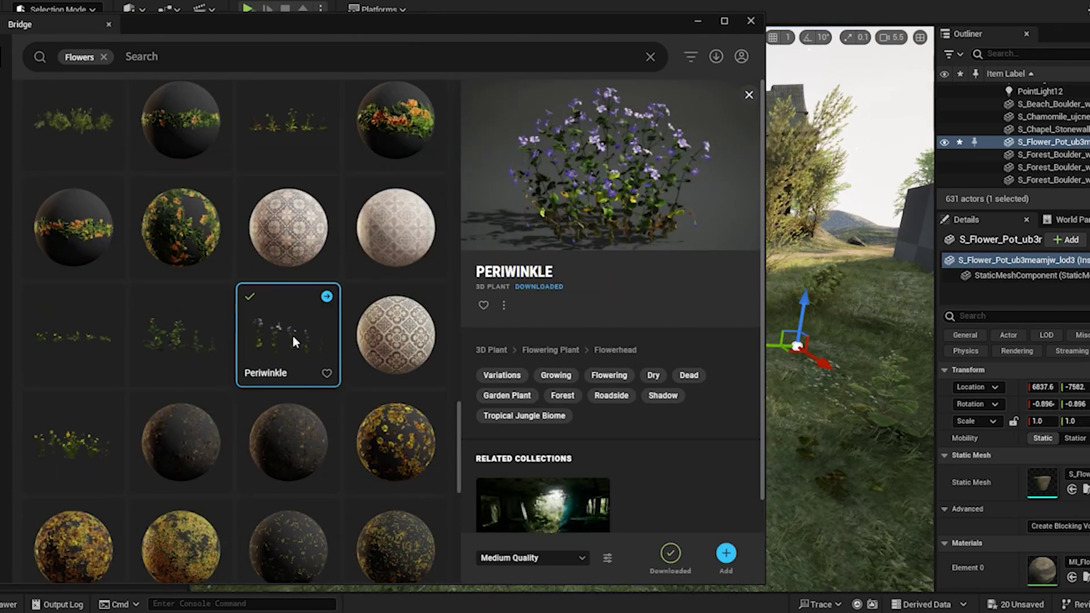
# Browse the flower scatter decals, previewing Cocklebur Flower Scatter, Thin Clover Flowers and Dead Flower Petals
pyautogui.scroll(-4, 43, 498)
pyautogui.click(95, 387)
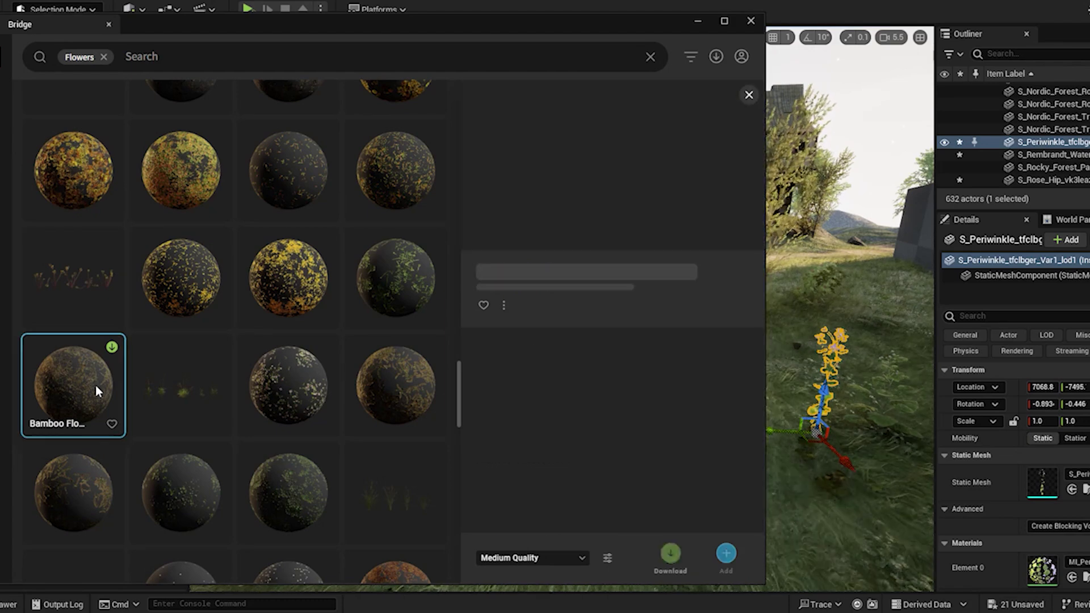
pyautogui.click(281, 396)
pyautogui.click(240, 492)
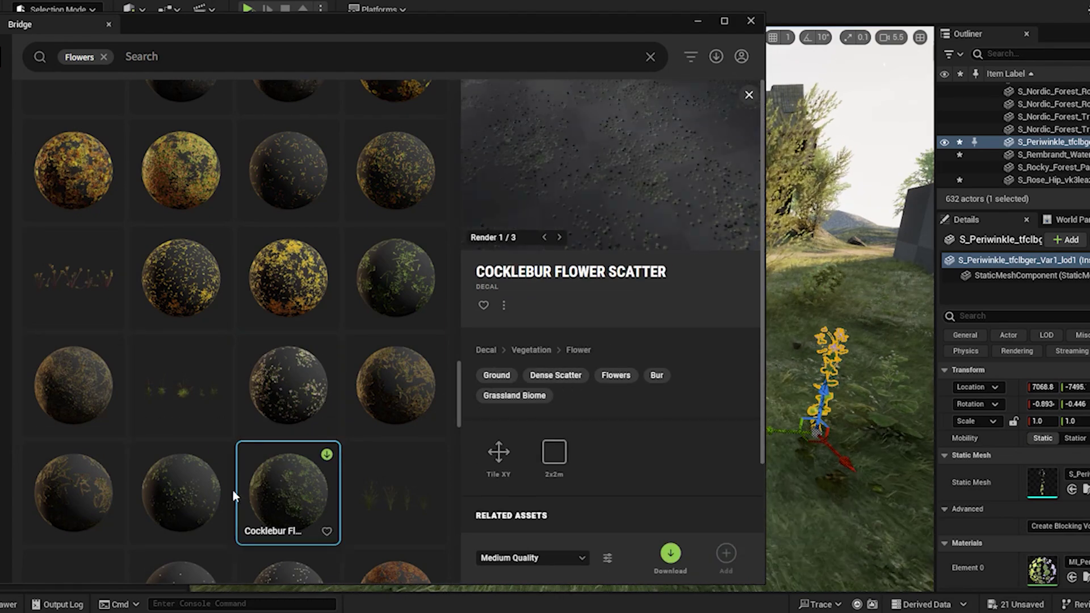
pyautogui.scroll(-2, 184, 485)
pyautogui.click(273, 474)
pyautogui.click(202, 469)
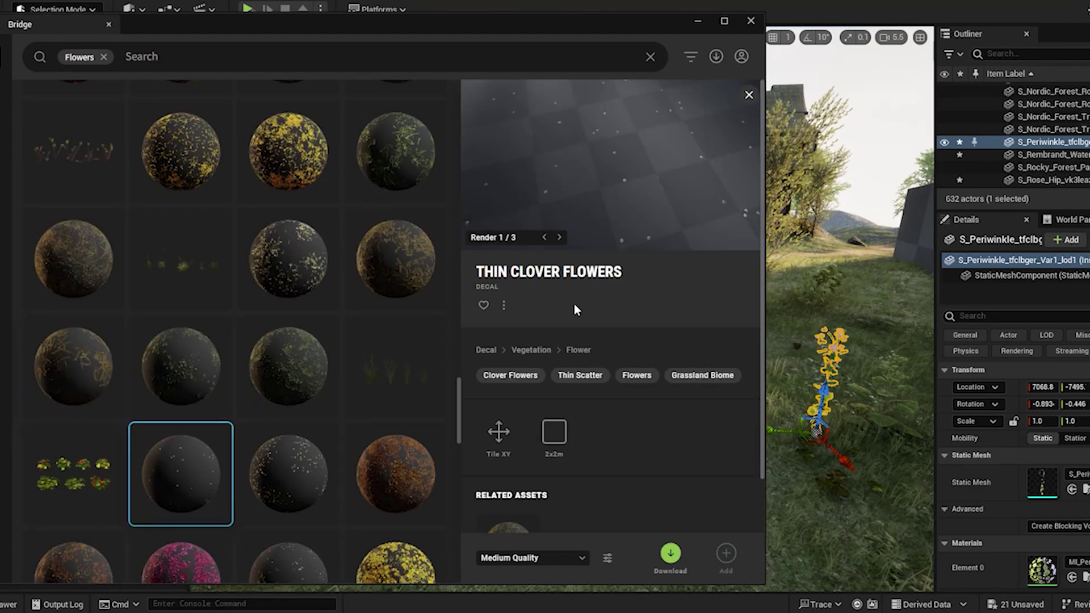
pyautogui.scroll(-3, 159, 392)
pyautogui.click(156, 387)
pyautogui.click(74, 389)
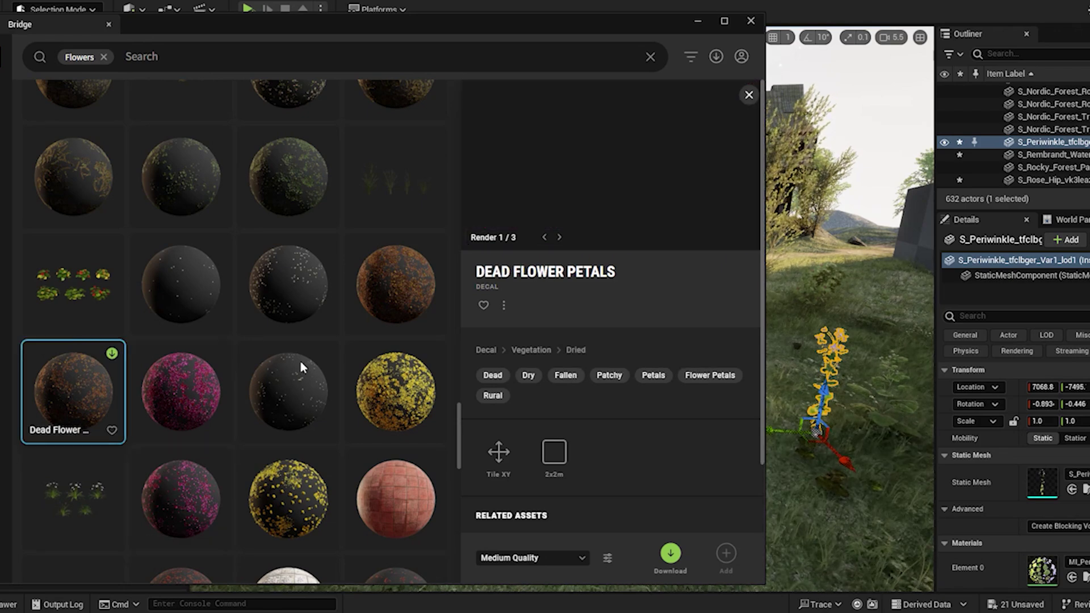
pyautogui.scroll(-3, 304, 431)
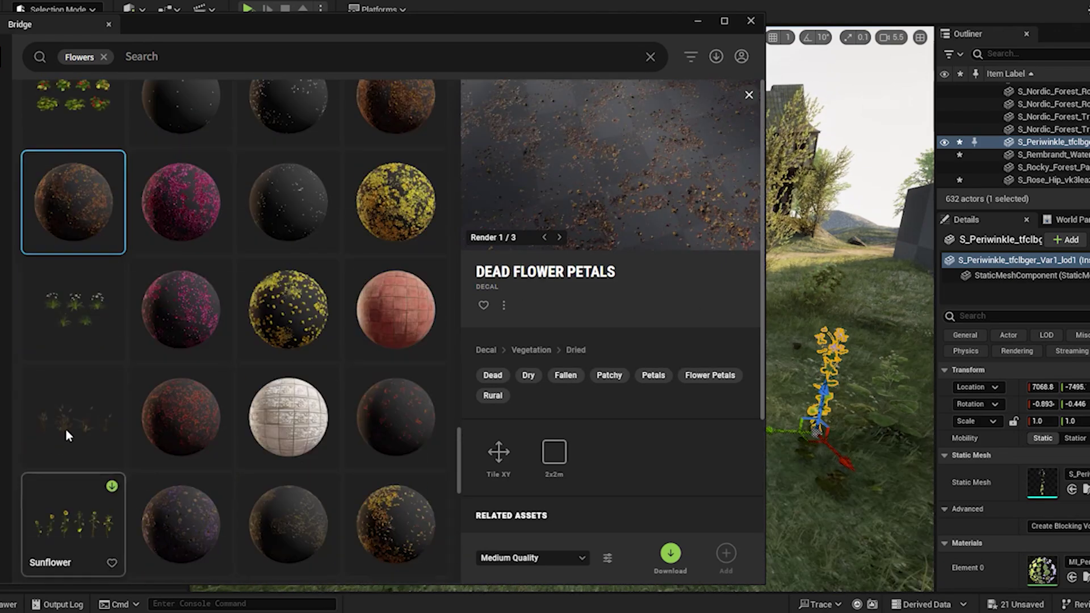
# Download the Dried Marigold Buds decal at Medium Quality and place it on the grass
pyautogui.scroll(-4, 323, 374)
pyautogui.click(287, 494)
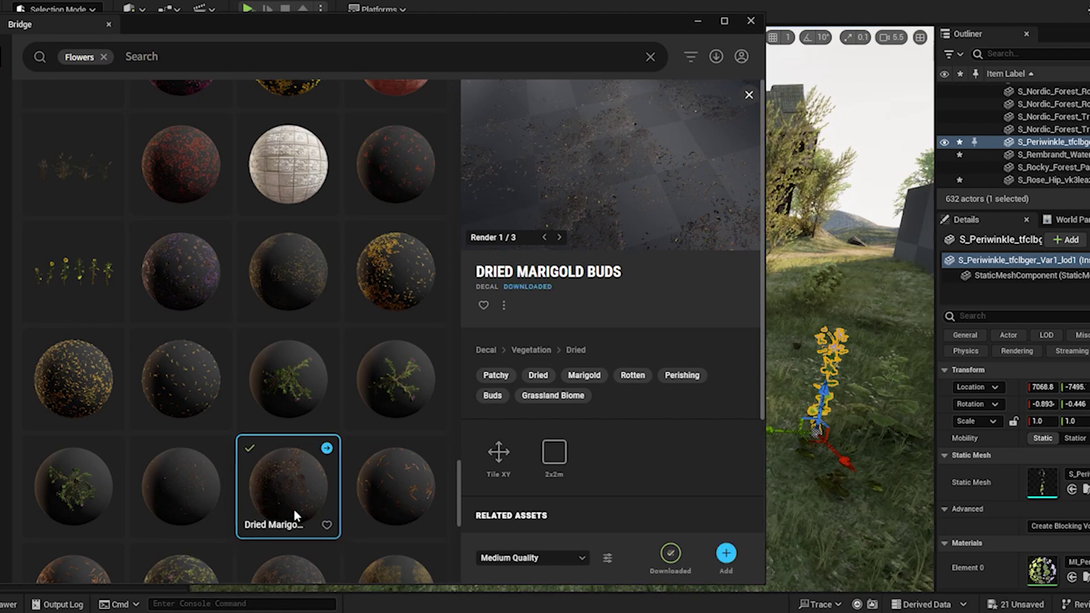
pyautogui.moveTo(799, 486); pyautogui.dragTo(799, 486)
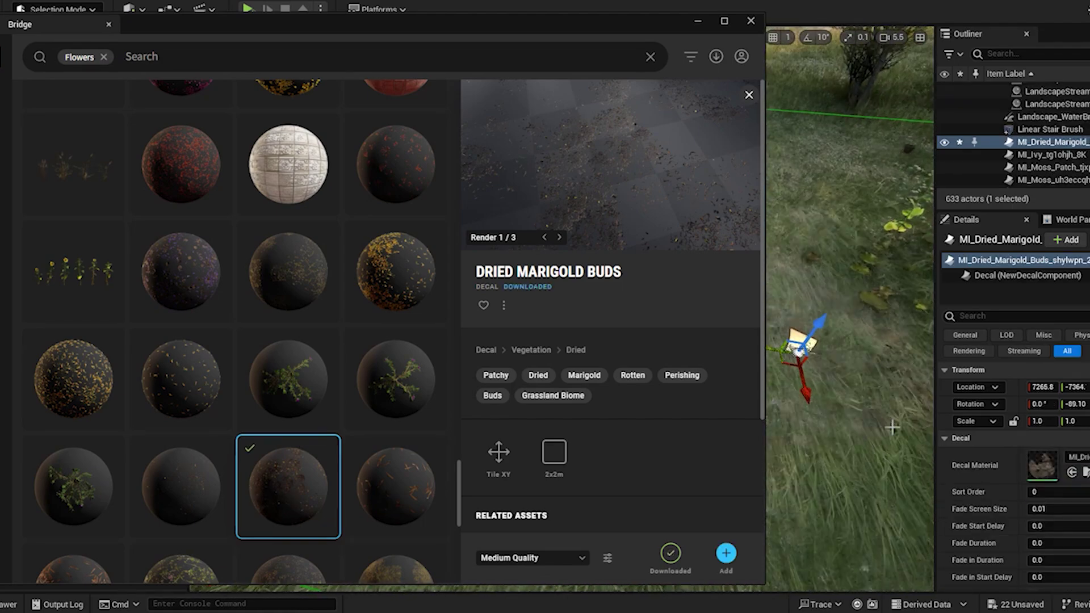
# Look through the last flower results, previewing Flower Pattern Cloth, Leafy Dandelions and Amaryllis
pyautogui.scroll(-5, 389, 452)
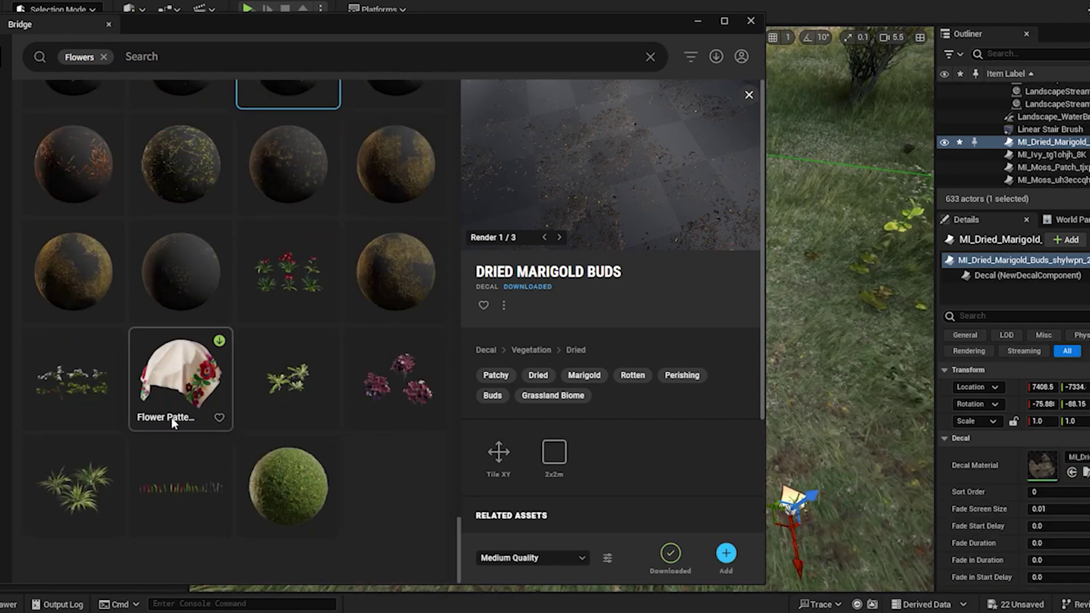
pyautogui.click(181, 392)
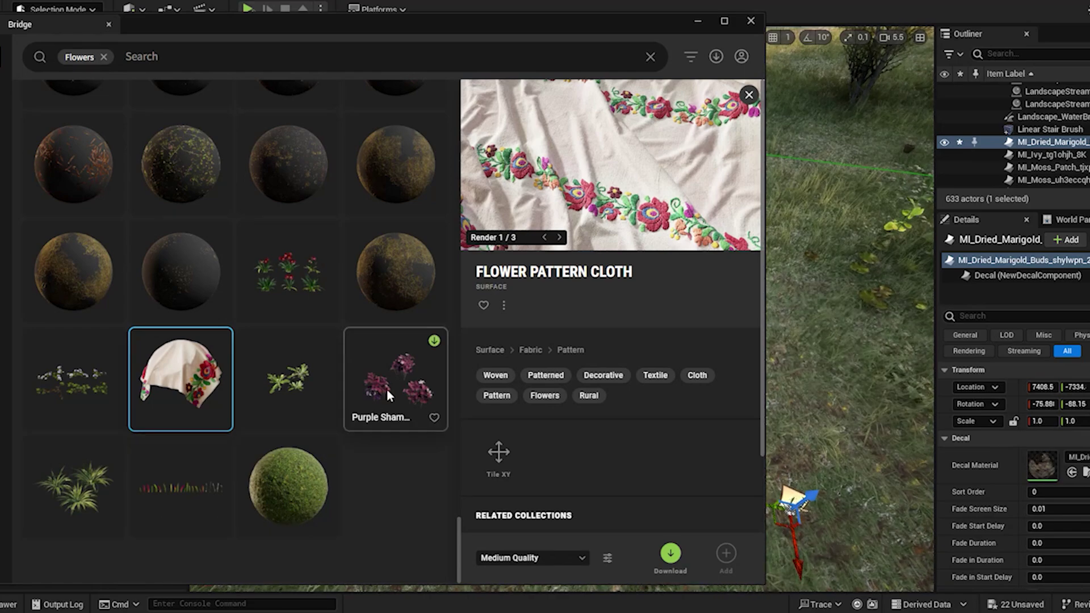
pyautogui.click(287, 378)
pyautogui.scroll(1, 448, 266)
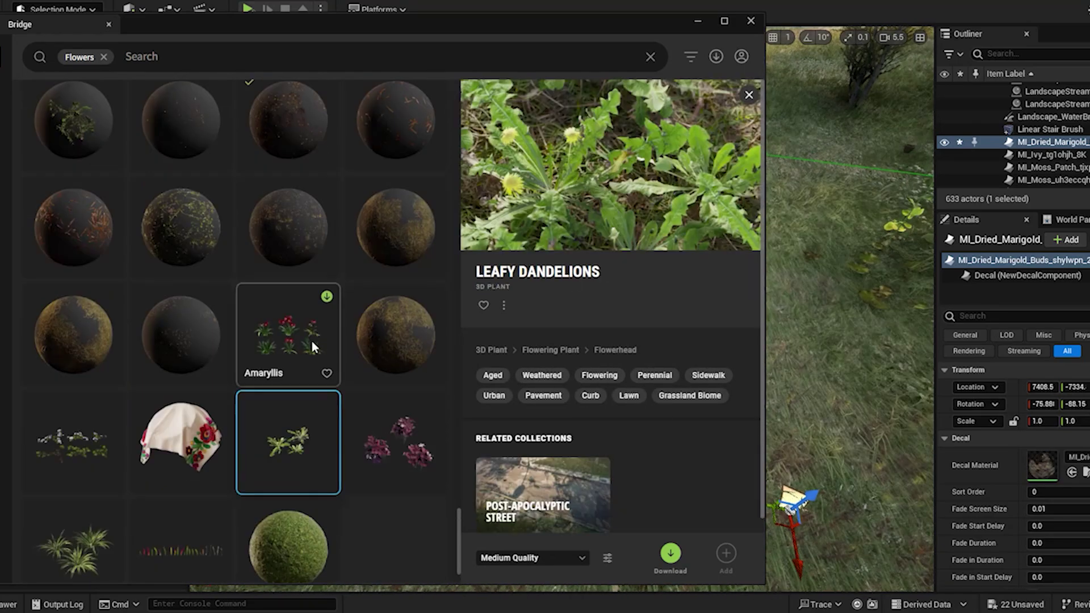
pyautogui.click(287, 340)
# Download the Dry Meadow Grass 3D plant at Medium Quality and place it in the grass
pyautogui.scroll(5, 287, 352)
pyautogui.click(64, 382)
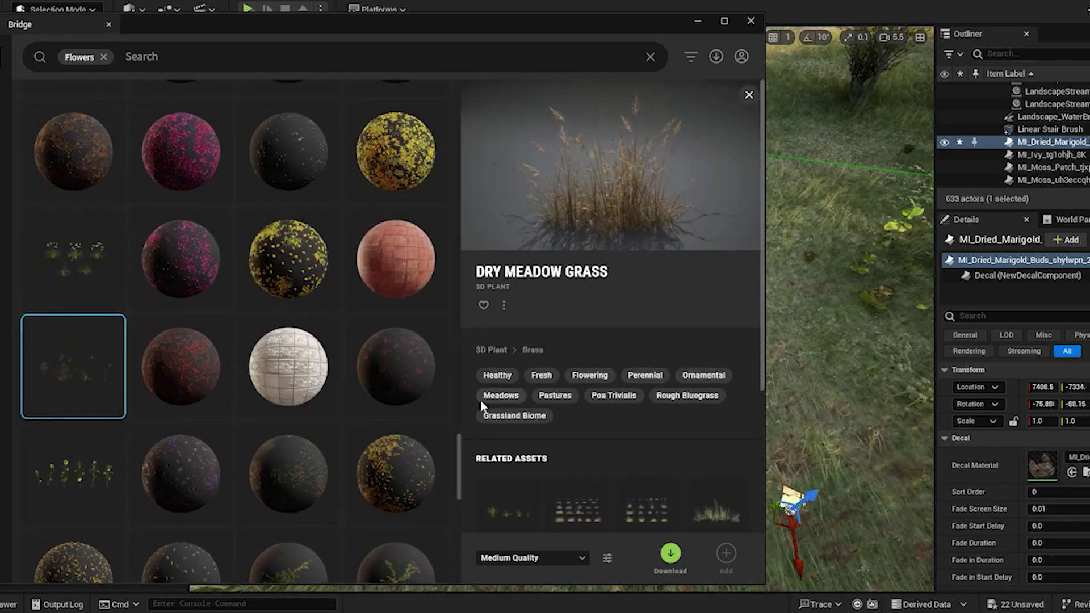
pyautogui.click(112, 328)
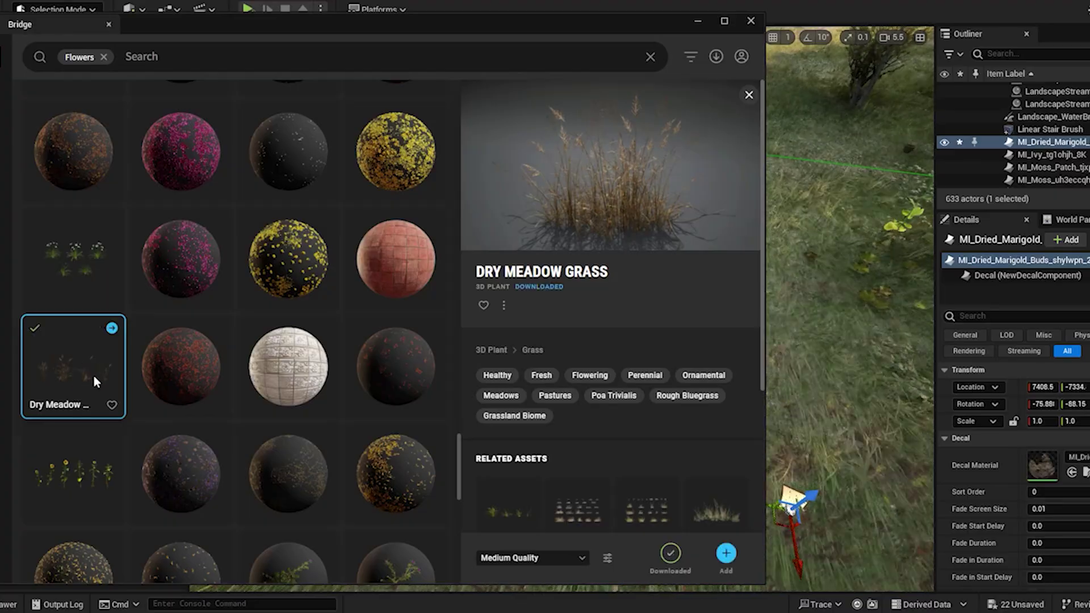
pyautogui.moveTo(95, 380); pyautogui.dragTo(852, 165)
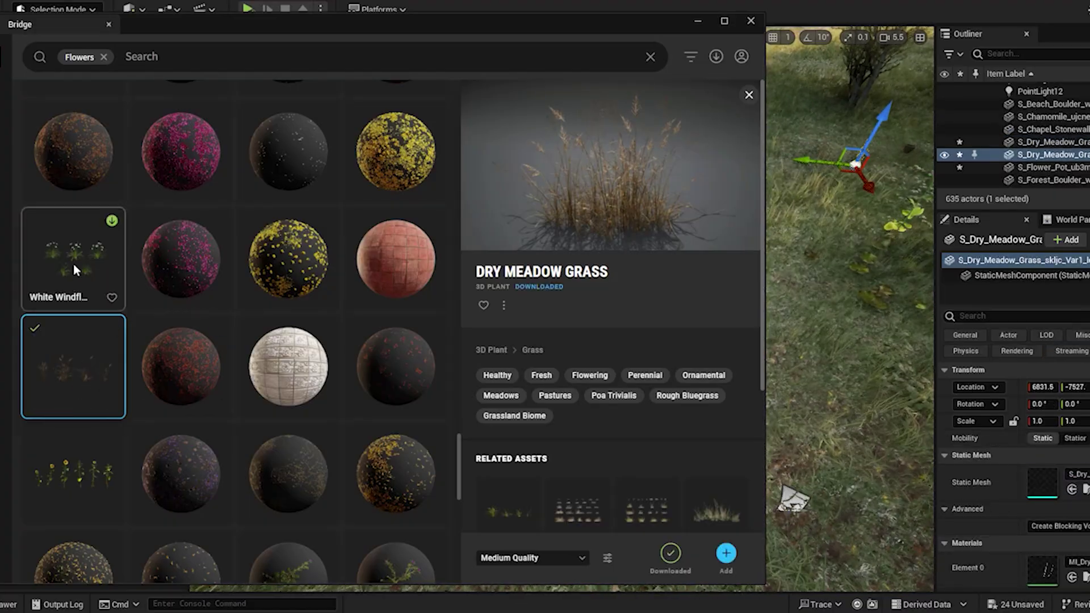
# Close Bridge and move the Dried Marigold Buds decal from the grass onto the dirt path
pyautogui.click(751, 21)
pyautogui.moveTo(681, 170); pyautogui.dragTo(684, 227, button='right')
pyautogui.click(776, 350)
pyautogui.moveTo(776, 350); pyautogui.dragTo(438, 172)
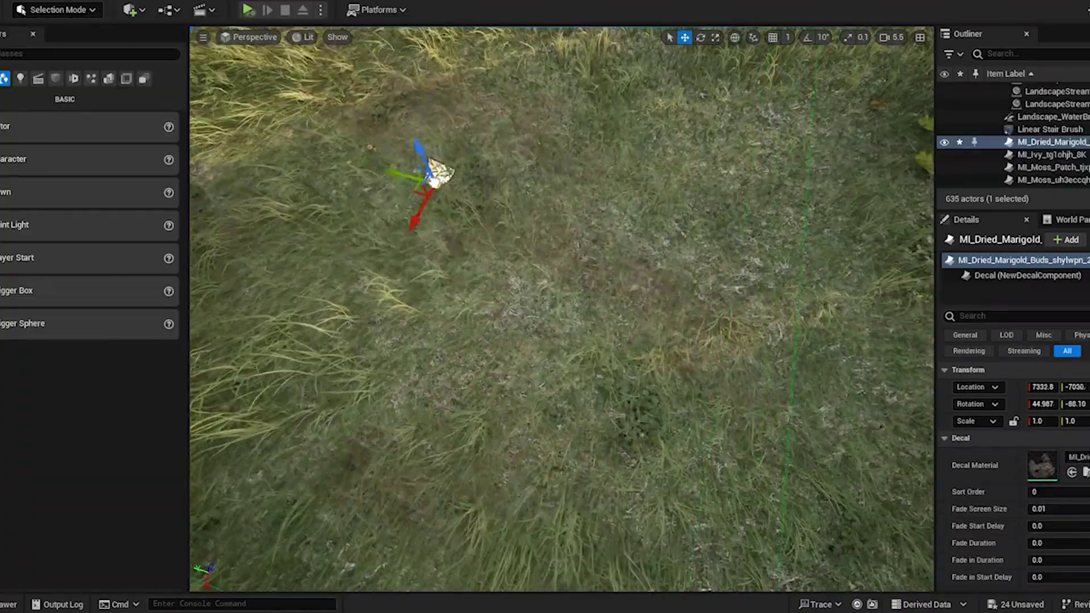
pyautogui.moveTo(437, 173); pyautogui.dragTo(448, 114, button='right')
pyautogui.moveTo(661, 352); pyautogui.dragTo(360, 164)
pyautogui.moveTo(360, 164); pyautogui.dragTo(306, 147, button='right')
pyautogui.moveTo(579, 321); pyautogui.dragTo(431, 340, button='right')
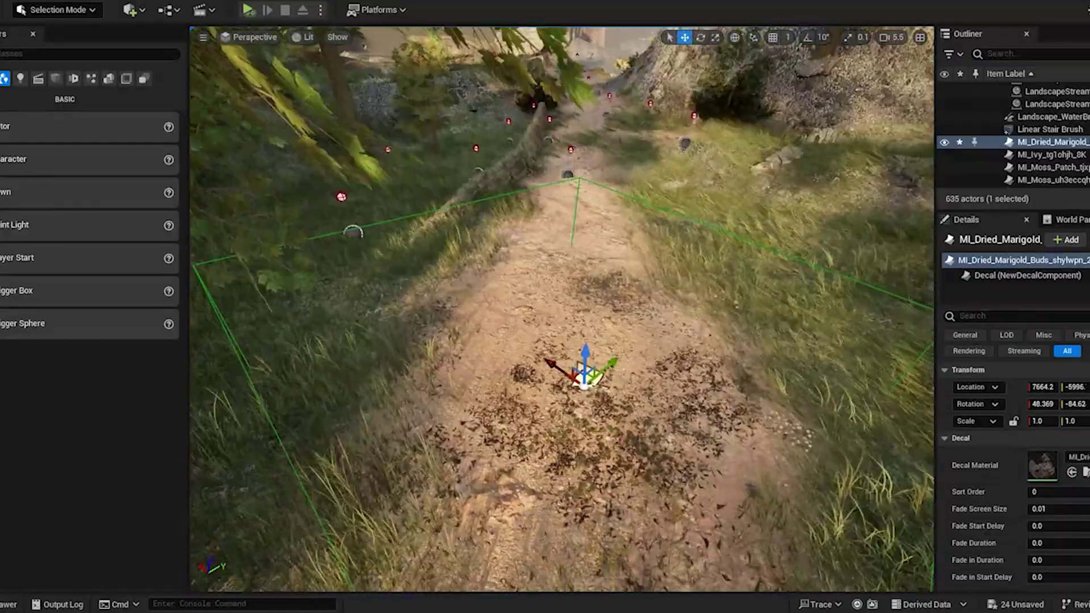
# Duplicate the Dried Marigold Buds decal twice, spacing the copies farther along the dirt path
pyautogui.keyDown('alt'); pyautogui.moveTo(584, 377); pyautogui.dragTo(576, 214); pyautogui.keyUp('alt')
pyautogui.moveTo(665, 316); pyautogui.dragTo(665, 261, button='right')
pyautogui.press('e')
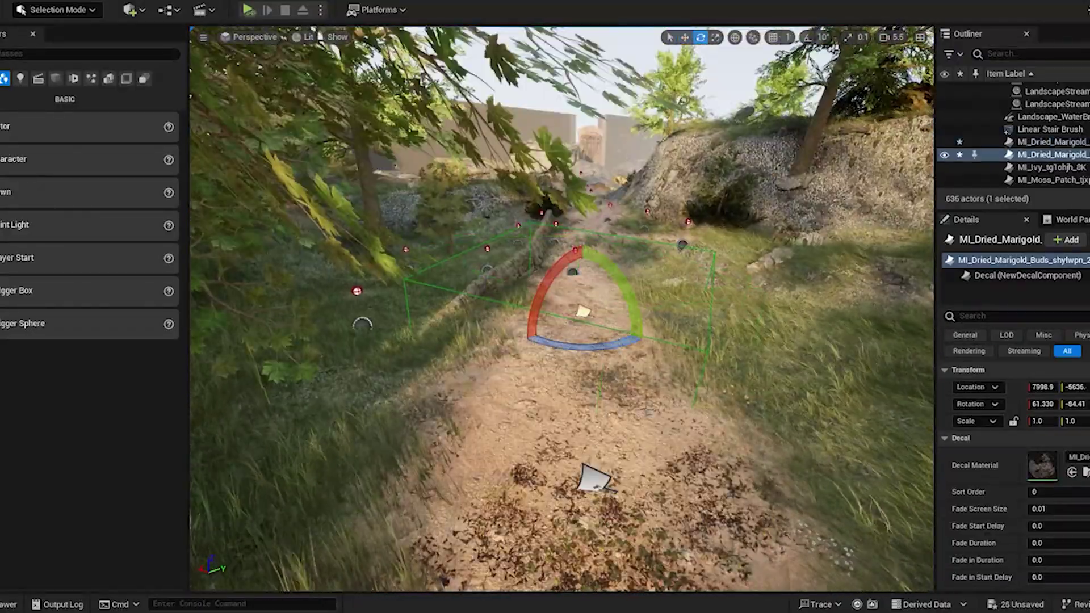
pyautogui.press('w')
pyautogui.moveTo(666, 316); pyautogui.dragTo(789, 318, button='right')
pyautogui.press('w')
pyautogui.keyDown('alt'); pyautogui.moveTo(572, 362); pyautogui.dragTo(486, 508); pyautogui.keyUp('alt')
# Save all unsaved changes in the project
pyautogui.click(725, 93)
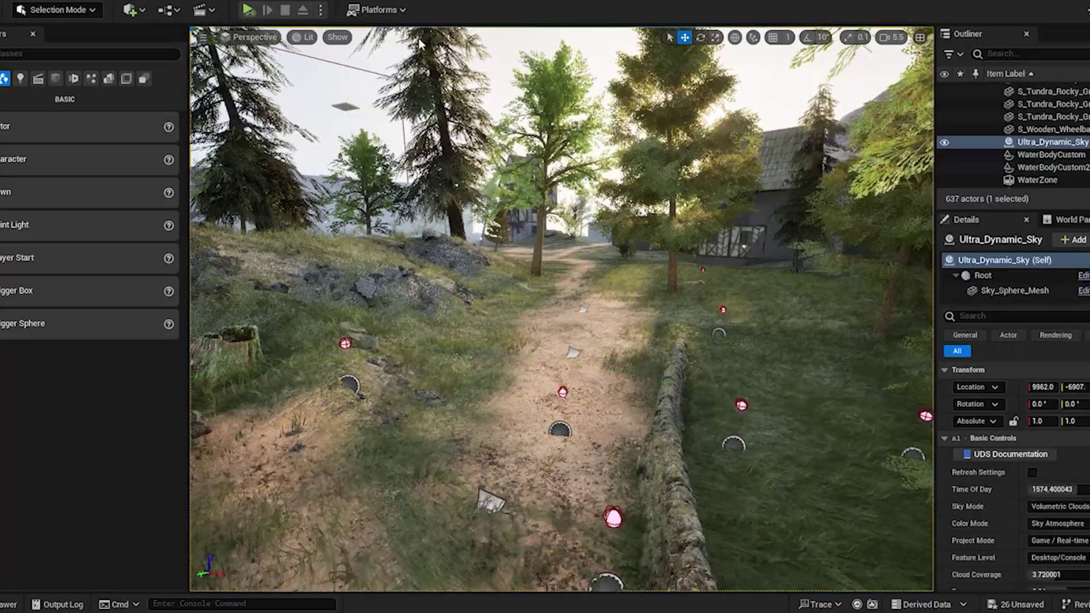
pyautogui.click(10, 1)
pyautogui.click(37, 150)
# Return to the newly placed plants, select the flower pot in the grass and scale it up uniformly to about 7
pyautogui.press('w')
pyautogui.moveTo(590, 352); pyautogui.dragTo(709, 398, button='right')
pyautogui.click(597, 431)
pyautogui.moveTo(597, 431); pyautogui.dragTo(573, 510, button='right')
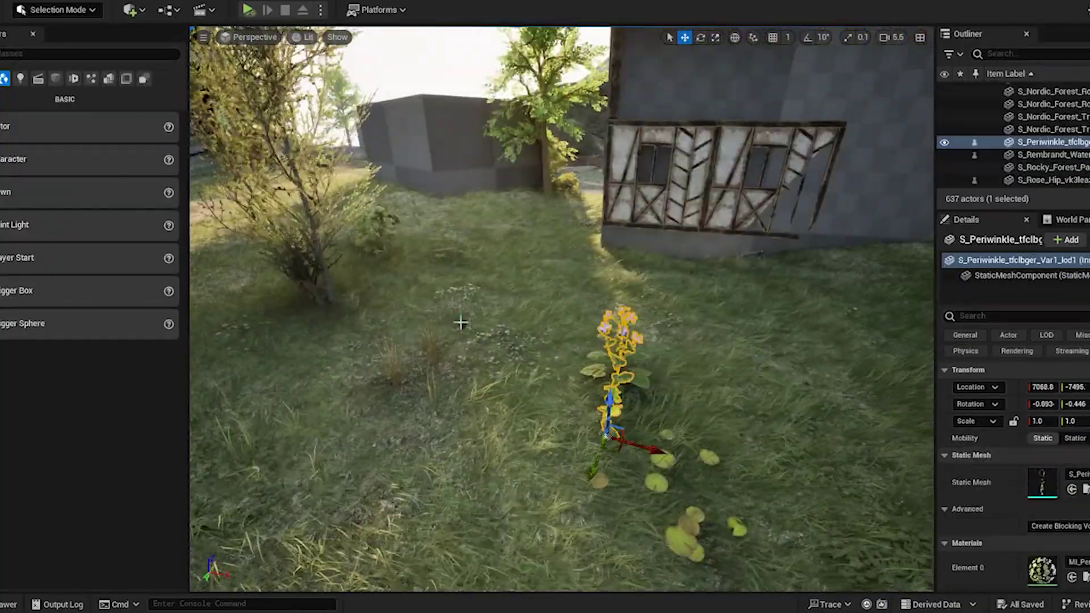
pyautogui.click(459, 322)
pyautogui.press('r')
pyautogui.moveTo(461, 325); pyautogui.dragTo(461, 365)
# Move the enlarged flower pot to the timber-framed house, beside the boulder at its stone-paved entrance
pyautogui.press('w')
pyautogui.press('w')
pyautogui.moveTo(563, 389); pyautogui.dragTo(375, 311, button='right')
pyautogui.moveTo(818, 463); pyautogui.dragTo(809, 461)
pyautogui.moveTo(809, 461); pyautogui.dragTo(908, 489, button='right')
pyautogui.moveTo(375, 352); pyautogui.dragTo(346, 340, button='right')
pyautogui.moveTo(346, 341); pyautogui.dragTo(521, 443)
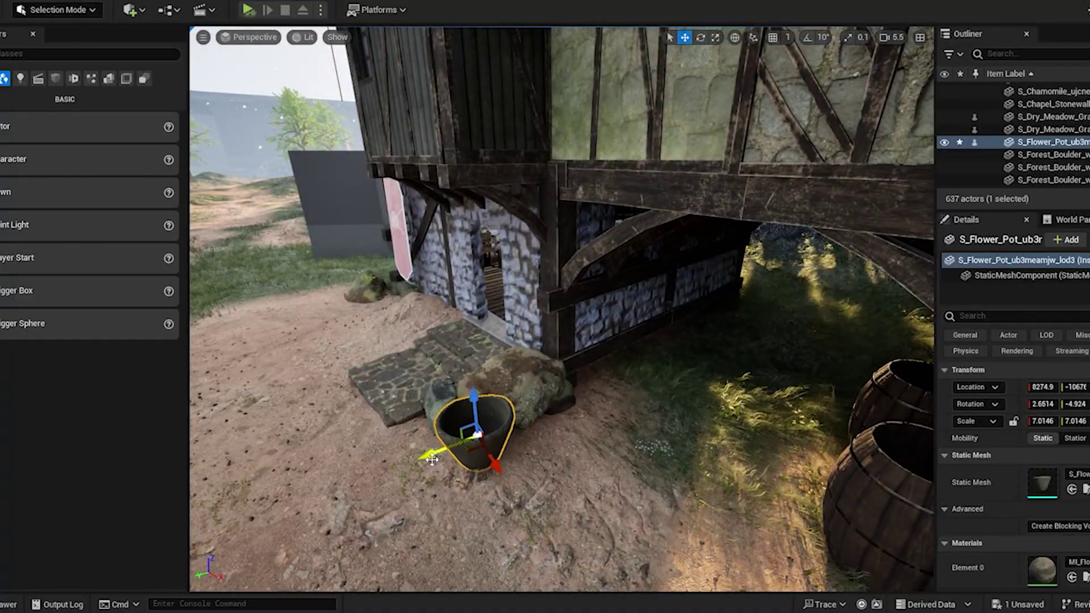
# Move the two dry meadow grass plants from the shaded grass to the edge of the dirt path
pyautogui.moveTo(432, 459); pyautogui.dragTo(738, 432, button='right')
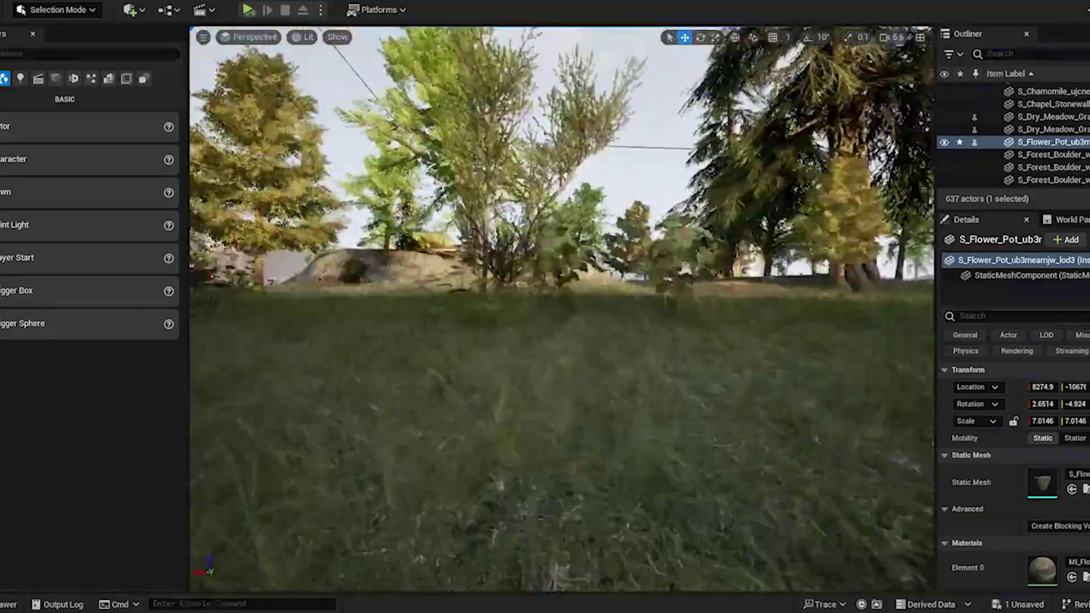
pyautogui.moveTo(561, 340); pyautogui.dragTo(693, 392, button='right')
pyautogui.click(550, 454)
pyautogui.moveTo(549, 498); pyautogui.dragTo(355, 282)
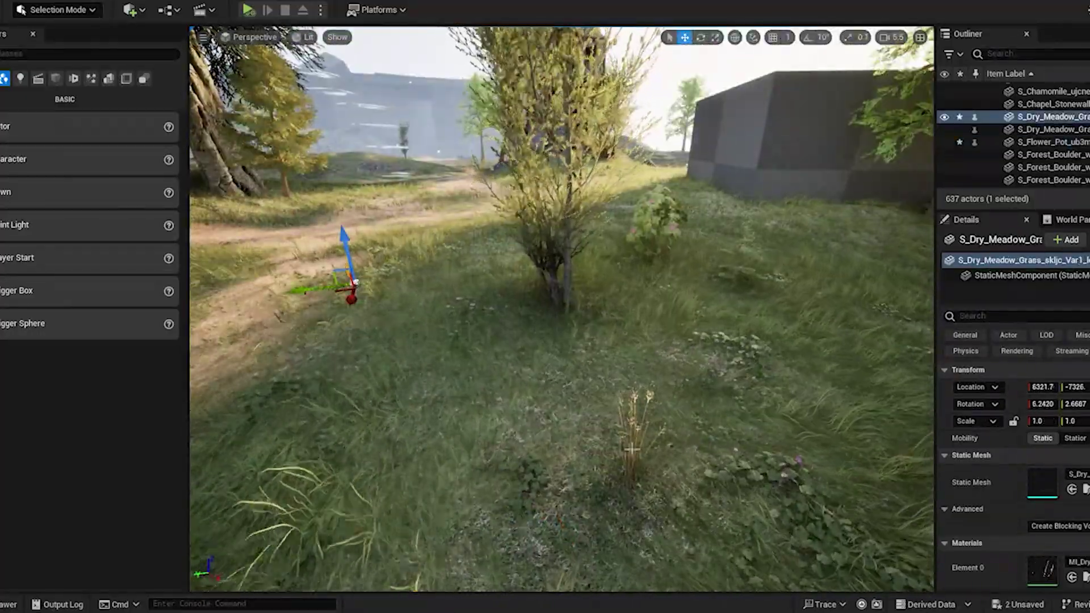
pyautogui.click(631, 449)
pyautogui.click(627, 420)
pyautogui.moveTo(616, 435); pyautogui.dragTo(372, 279)
pyautogui.moveTo(372, 278); pyautogui.dragTo(386, 255, button='right')
pyautogui.moveTo(759, 476); pyautogui.dragTo(355, 304)
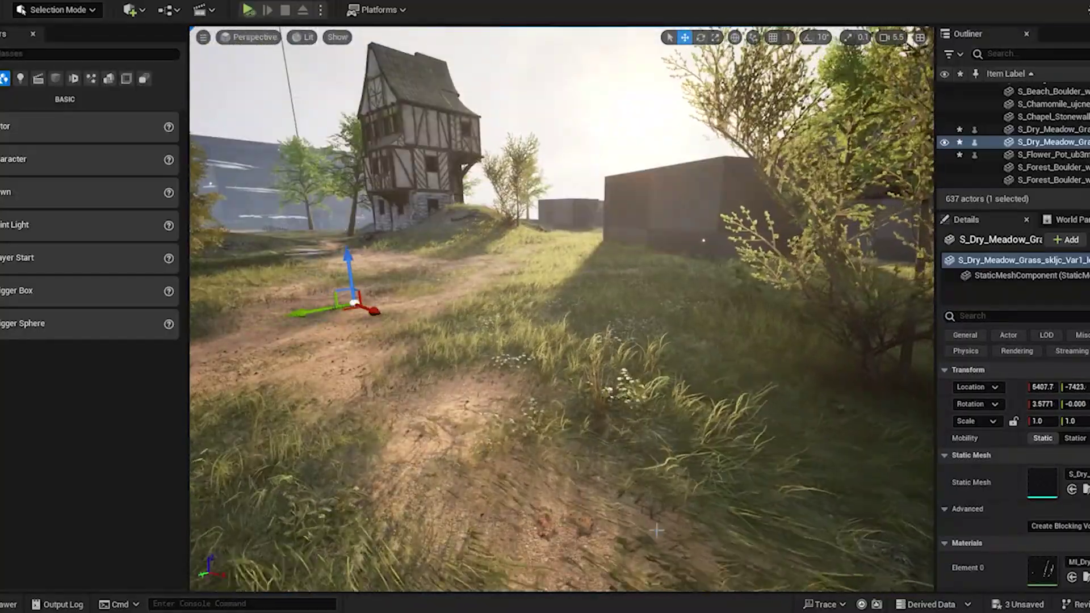
# Move the Greater Burdock and Periwinkle plants to the corner of the house with the half-timbered wall panels
pyautogui.moveTo(657, 531); pyautogui.dragTo(676, 493, button='right')
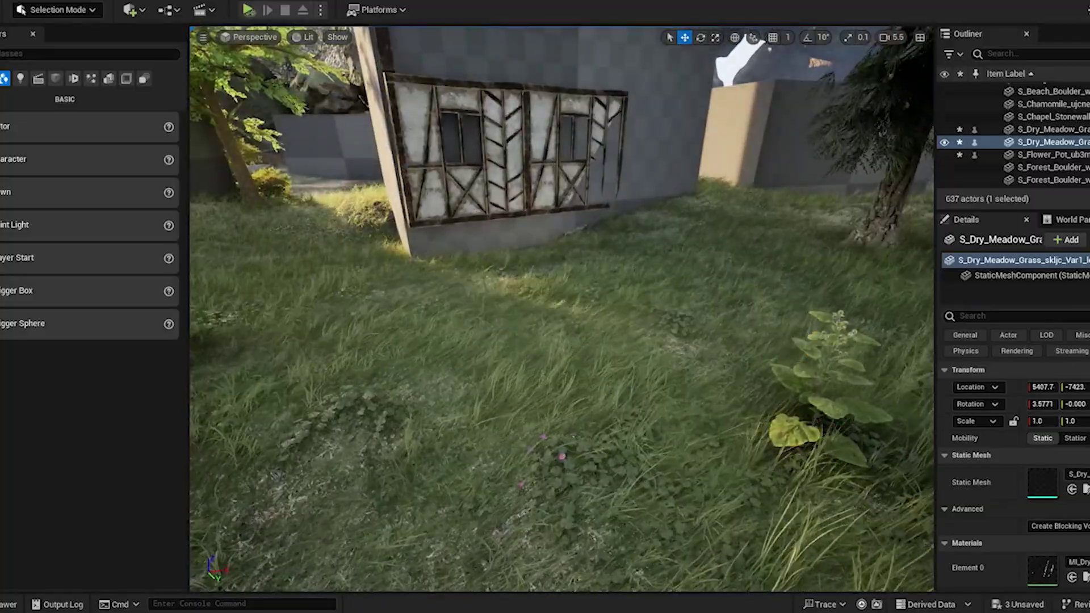
pyautogui.click(826, 372)
pyautogui.moveTo(818, 419); pyautogui.dragTo(420, 275)
pyautogui.moveTo(420, 275); pyautogui.dragTo(630, 301, button='right')
pyautogui.click(631, 313)
pyautogui.moveTo(713, 328); pyautogui.dragTo(272, 250)
pyautogui.moveTo(654, 297); pyautogui.dragTo(483, 290, button='right')
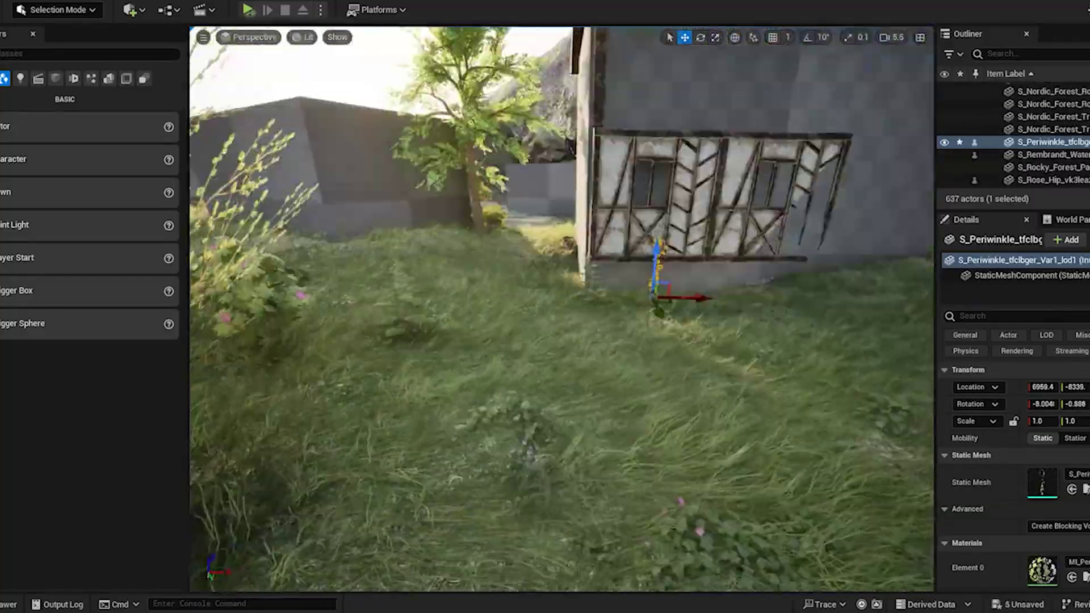
pyautogui.moveTo(545, 412); pyautogui.dragTo(590, 397, button='right')
# Duplicate the Greater Burdock three times around the house corner, varying the copies' uniform scale, including about 1.3 and 1.17
pyautogui.click(667, 423)
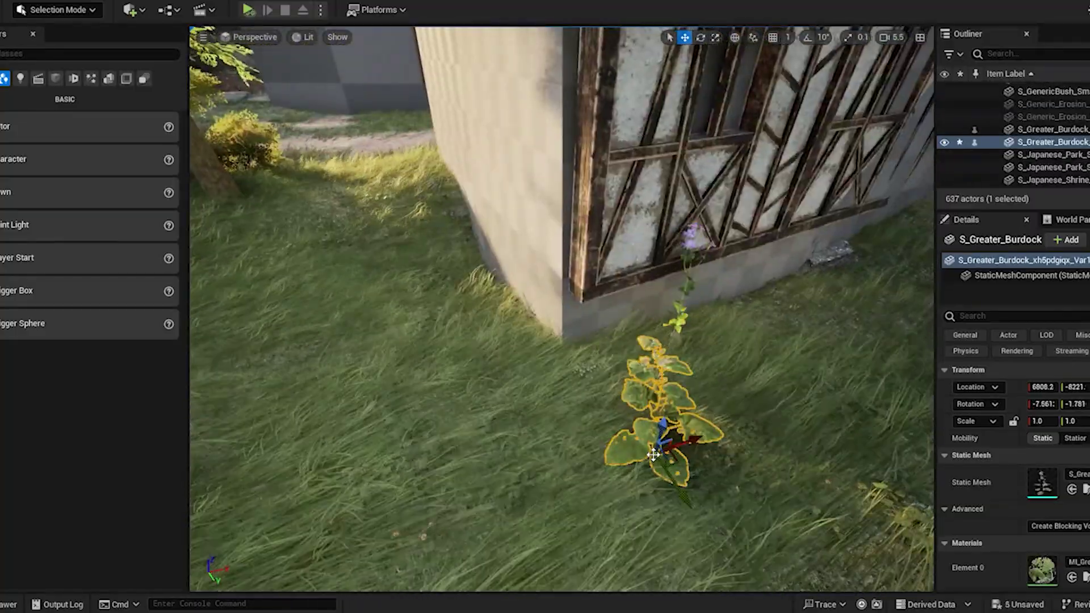
pyautogui.press('r')
pyautogui.keyDown('alt'); pyautogui.moveTo(667, 422); pyautogui.dragTo(678, 343); pyautogui.keyUp('alt')
pyautogui.press('e')
pyautogui.click(686, 39)
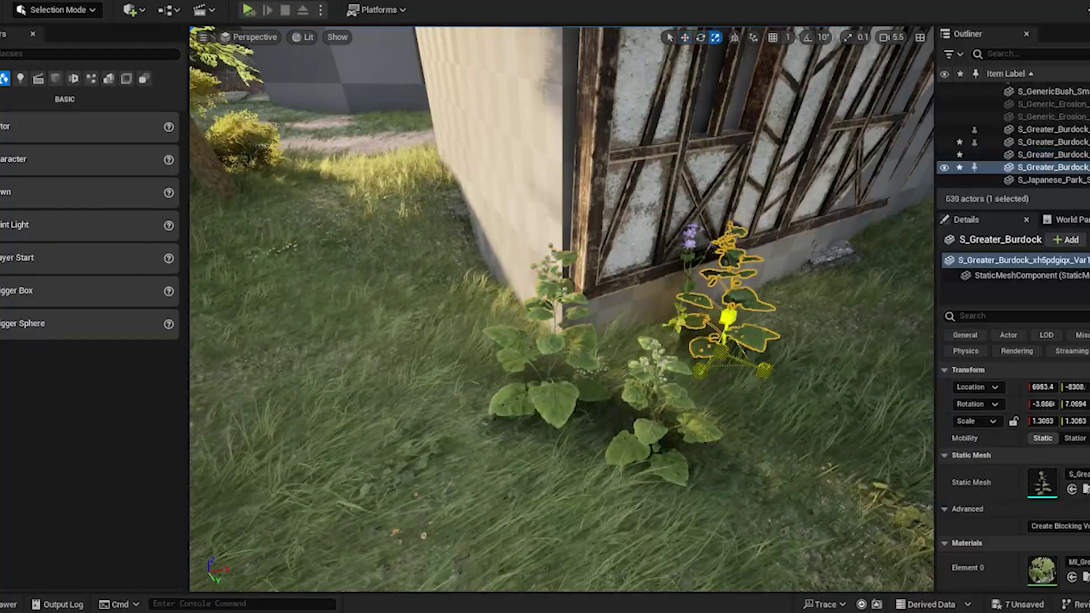
pyautogui.keyDown('alt'); pyautogui.moveTo(728, 345); pyautogui.dragTo(518, 322); pyautogui.keyUp('alt')
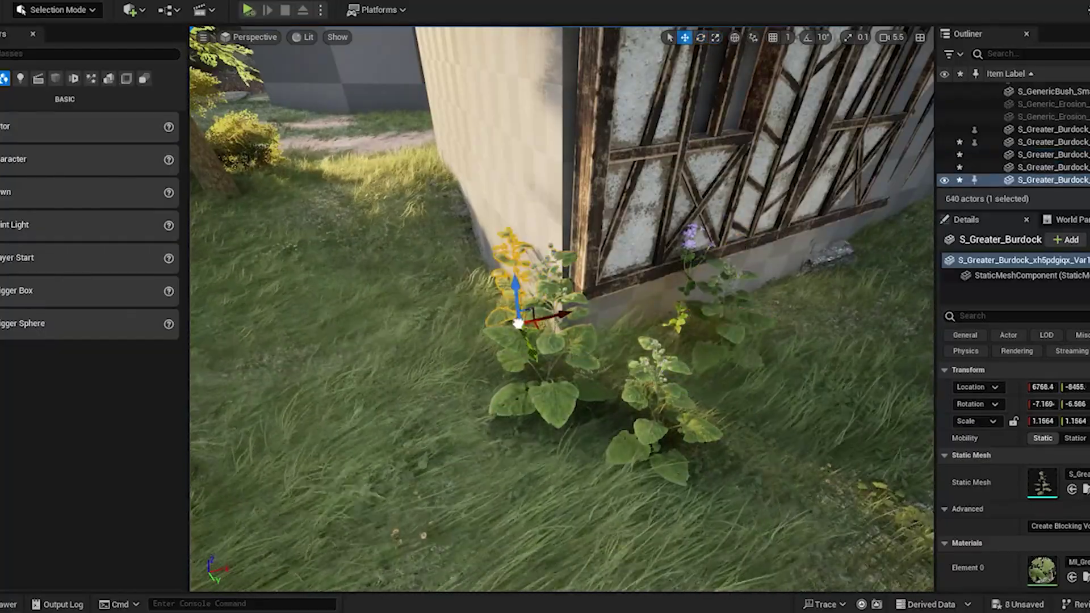
# Duplicate the Periwinkle twice at the house corner and scale the last copy to about 0.74
pyautogui.moveTo(486, 314); pyautogui.dragTo(596, 352, button='right')
pyautogui.click(733, 380)
pyautogui.keyDown('alt'); pyautogui.moveTo(732, 383); pyautogui.dragTo(553, 499); pyautogui.keyUp('alt')
pyautogui.click(716, 37)
pyautogui.moveTo(554, 443); pyautogui.dragTo(568, 397, button='right')
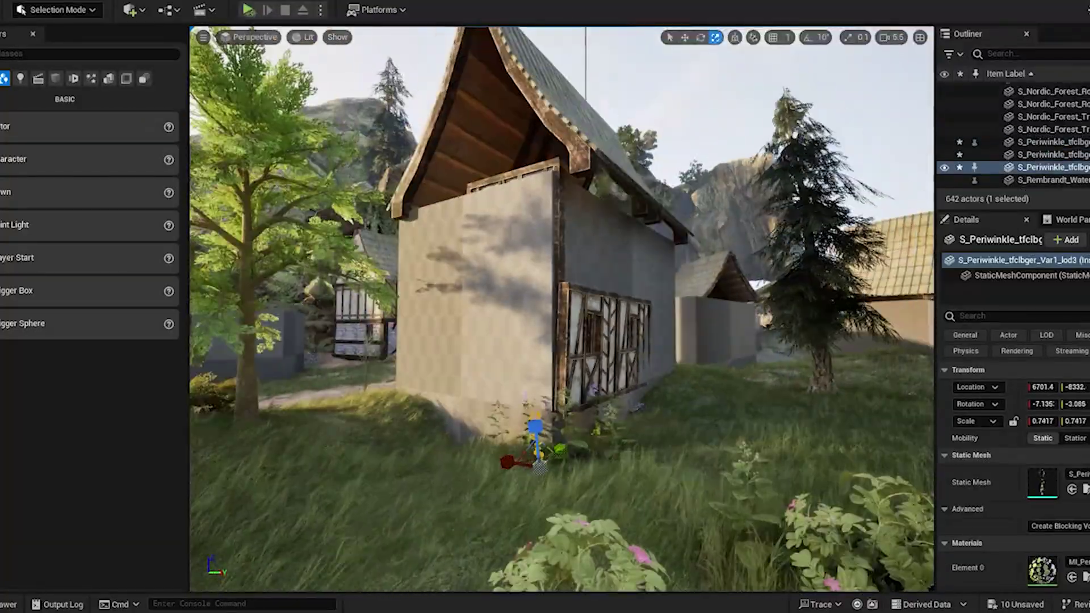
pyautogui.click(704, 74)
# Move both Rose Hip bushes into the grassy gap between the grey block and the plain house wall
pyautogui.moveTo(568, 341); pyautogui.dragTo(653, 363, button='right')
pyautogui.click(585, 389)
pyautogui.moveTo(584, 389)
pyautogui.mouseDown(button='right')
pyautogui.moveTo(483, 380)
pyautogui.moveTo(596, 386)
pyautogui.mouseUp(button='right')
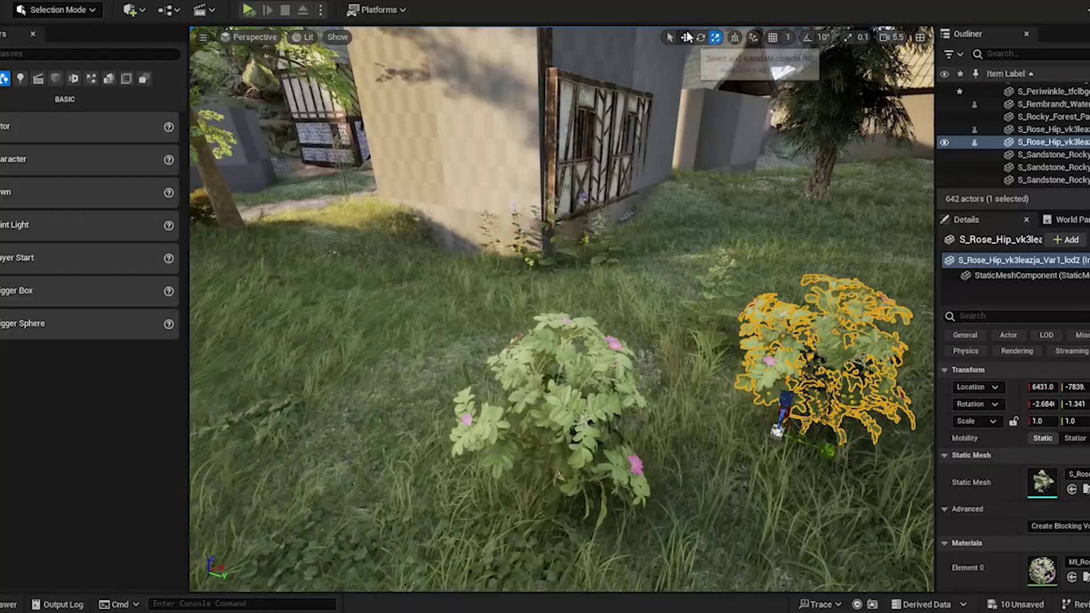
pyautogui.click(684, 37)
pyautogui.moveTo(795, 341); pyautogui.dragTo(738, 335, button='right')
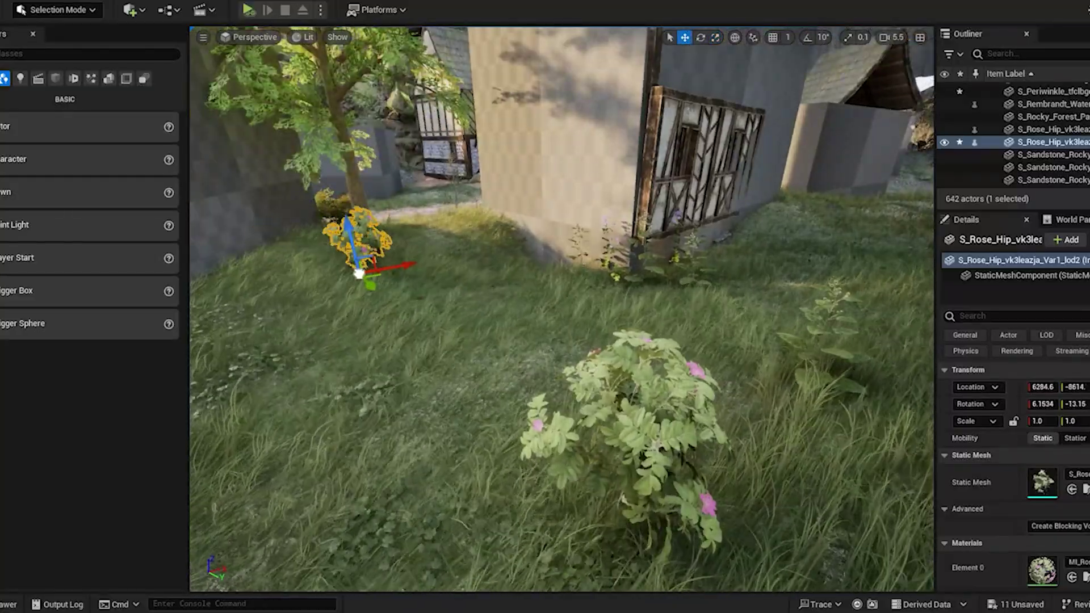
pyautogui.moveTo(359, 274); pyautogui.dragTo(386, 262)
pyautogui.click(627, 417)
pyautogui.moveTo(653, 517); pyautogui.dragTo(414, 295)
pyautogui.moveTo(568, 364); pyautogui.dragTo(678, 394, button='right')
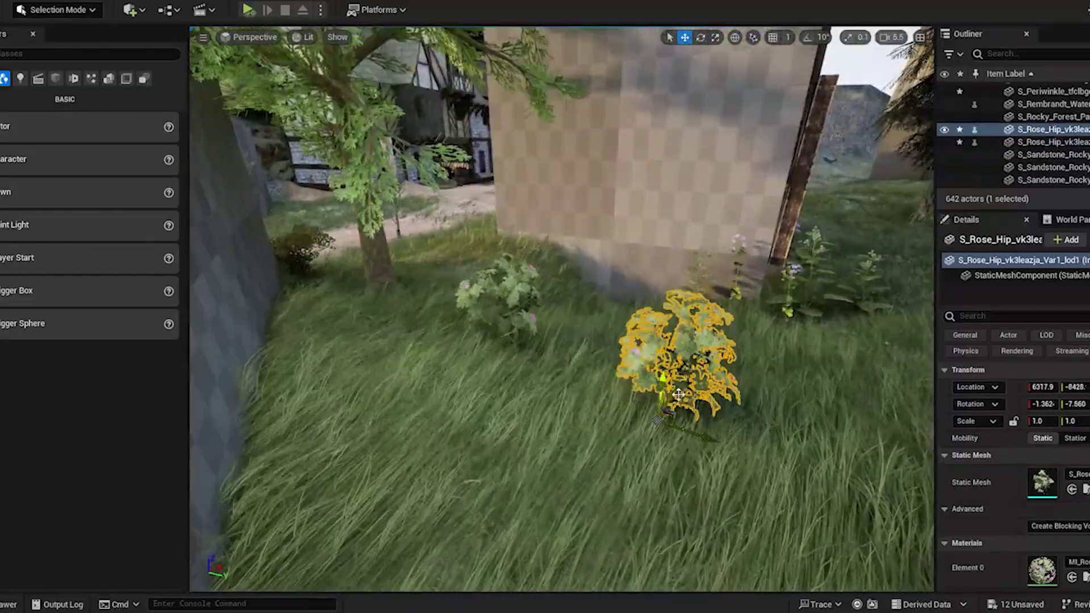
# Bring the Rose Hip bushes together, scale one to about 1.26, then duplicate it alongside and rotate the copy
pyautogui.click(495, 306)
pyautogui.click(590, 392)
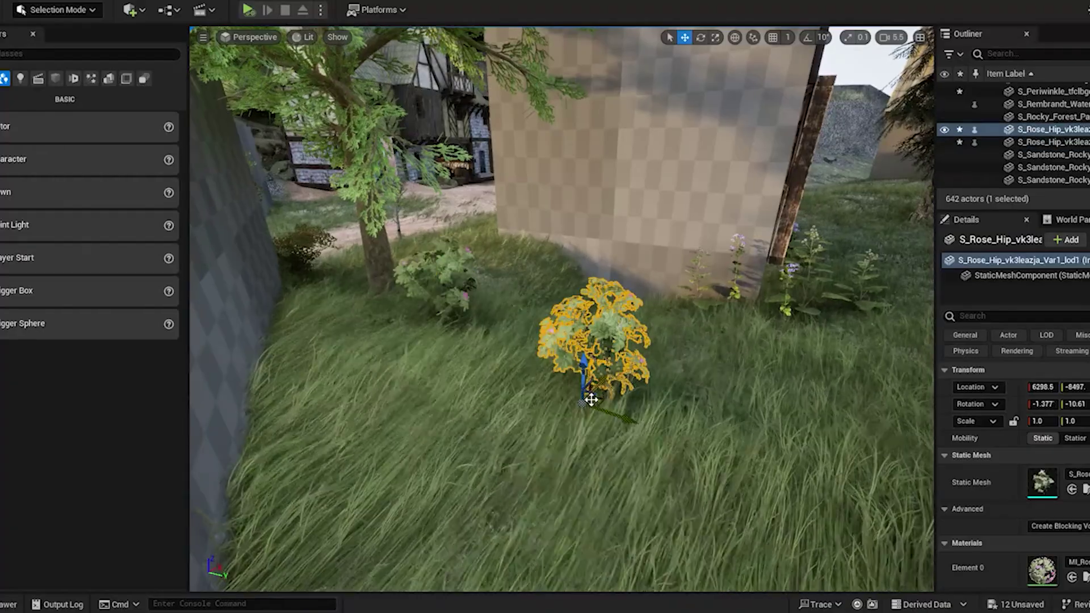
pyautogui.moveTo(585, 403); pyautogui.dragTo(565, 421)
pyautogui.click(701, 38)
pyautogui.click(715, 38)
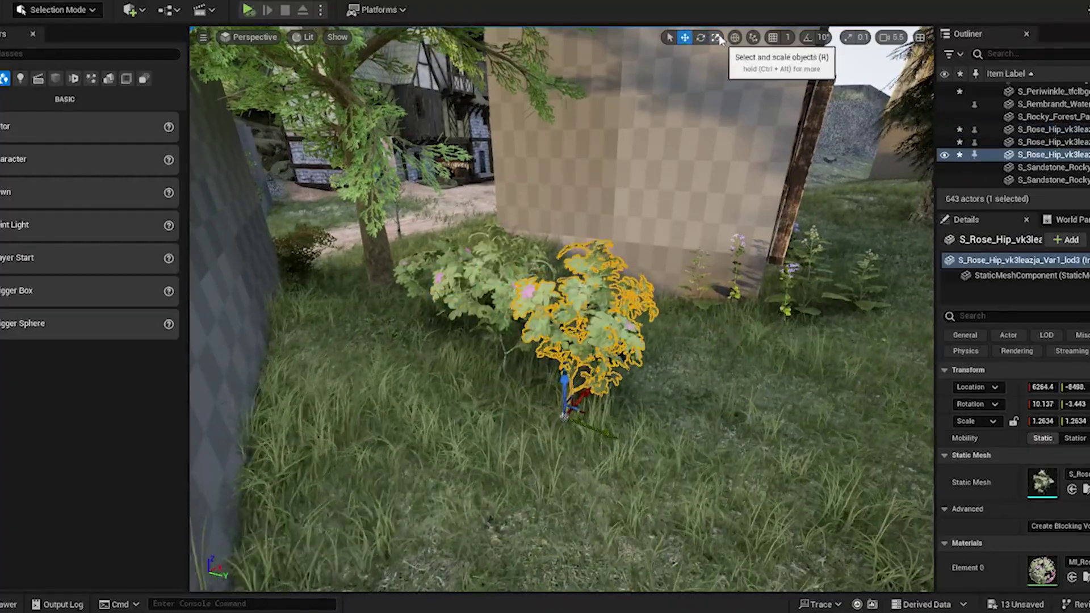
pyautogui.click(701, 37)
pyautogui.moveTo(571, 465); pyautogui.dragTo(602, 461)
# Duplicate the Rose Hip bush twice more to extend the row into a hedge across the gap
pyautogui.click(480, 287)
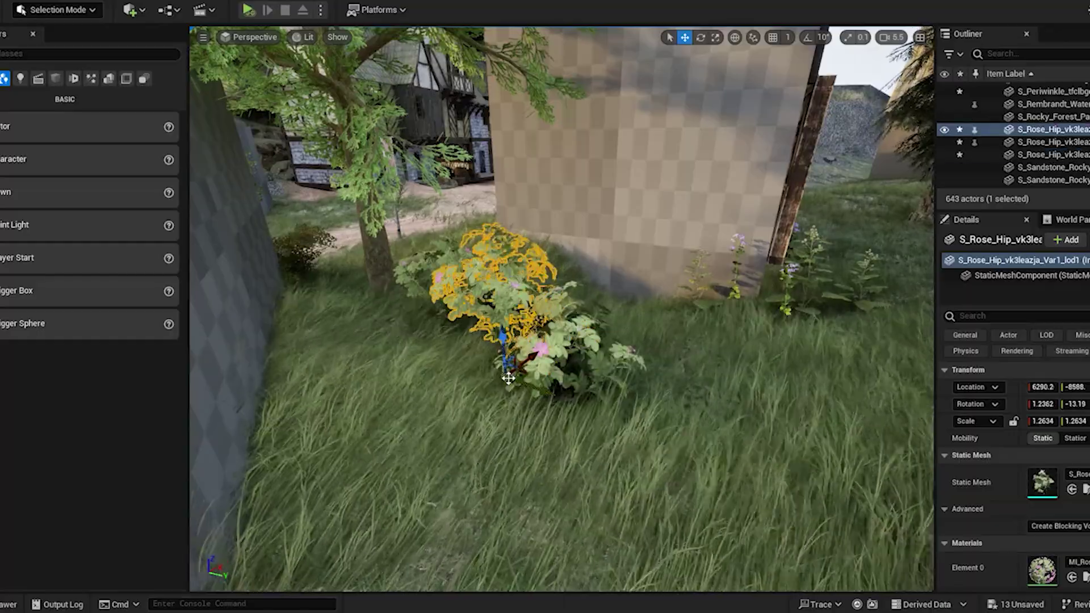
pyautogui.keyDown('alt'); pyautogui.moveTo(507, 381); pyautogui.dragTo(609, 440); pyautogui.keyUp('alt')
pyautogui.press('q')
pyautogui.moveTo(609, 440); pyautogui.dragTo(469, 449, button='right')
pyautogui.press('w')
pyautogui.press('s')
pyautogui.press('w')
pyautogui.press('s')
pyautogui.press('w')
pyautogui.click(466, 408)
pyautogui.press('w')
pyautogui.keyDown('alt'); pyautogui.moveTo(527, 511); pyautogui.dragTo(791, 548); pyautogui.keyUp('alt')
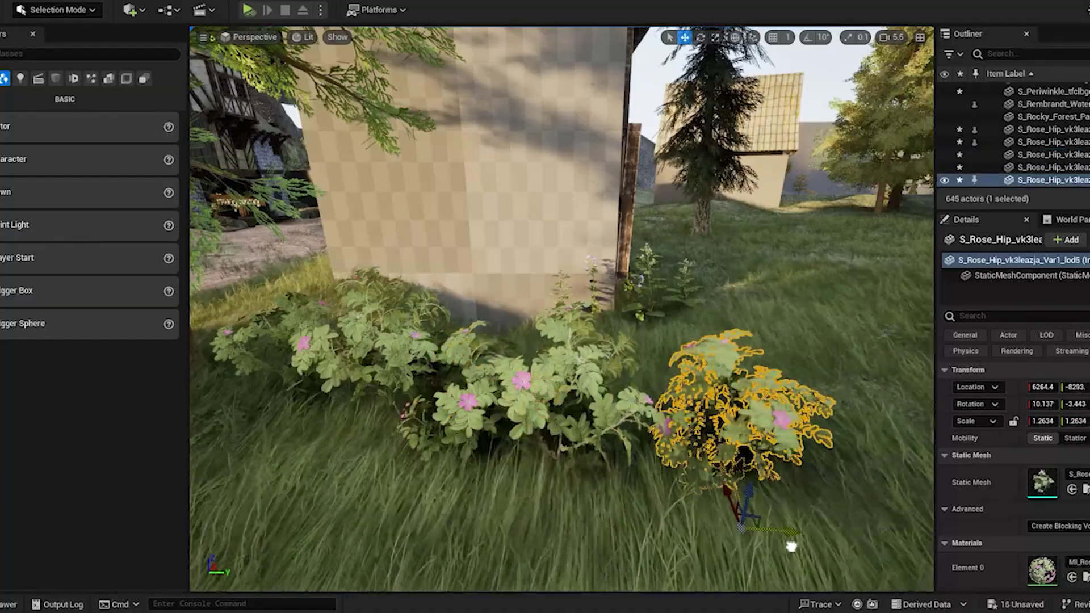
pyautogui.press('w')
pyautogui.moveTo(791, 547); pyautogui.dragTo(886, 540, button='right')
# Duplicate an existing SM_Railing fence piece, place the copy along the front of the Rose Hip hedge and adjust its tilt
pyautogui.click(645, 380)
pyautogui.press('s')
pyautogui.moveTo(645, 381); pyautogui.dragTo(570, 380, button='right')
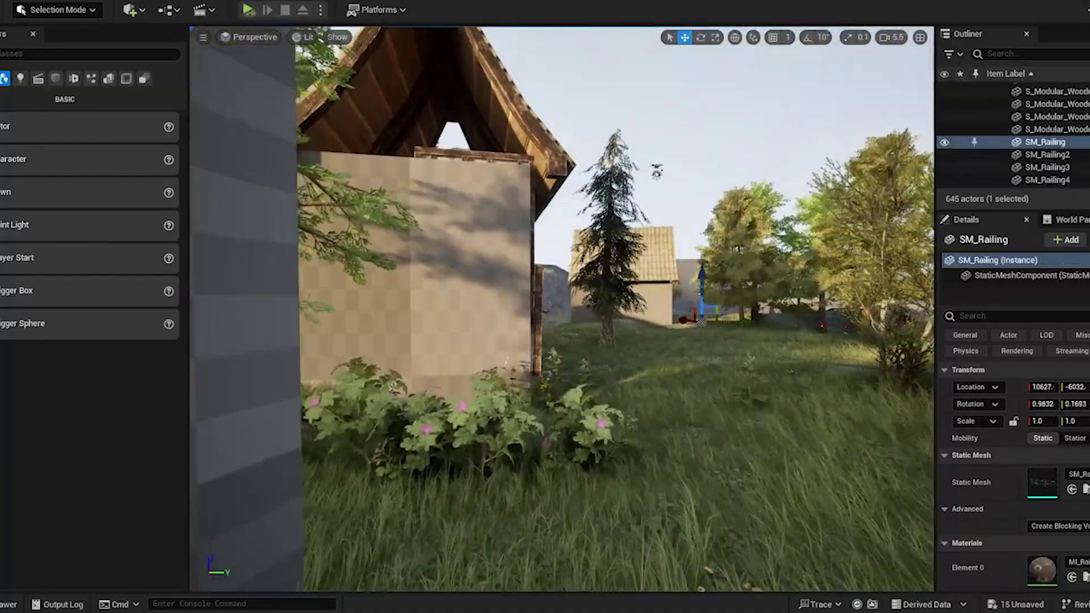
pyautogui.keyDown('alt'); pyautogui.moveTo(701, 321); pyautogui.dragTo(732, 475); pyautogui.keyUp('alt')
pyautogui.moveTo(794, 502); pyautogui.dragTo(806, 528, button='right')
pyautogui.moveTo(744, 415); pyautogui.dragTo(605, 490)
pyautogui.press('d')
pyautogui.moveTo(605, 490); pyautogui.dragTo(443, 491, button='right')
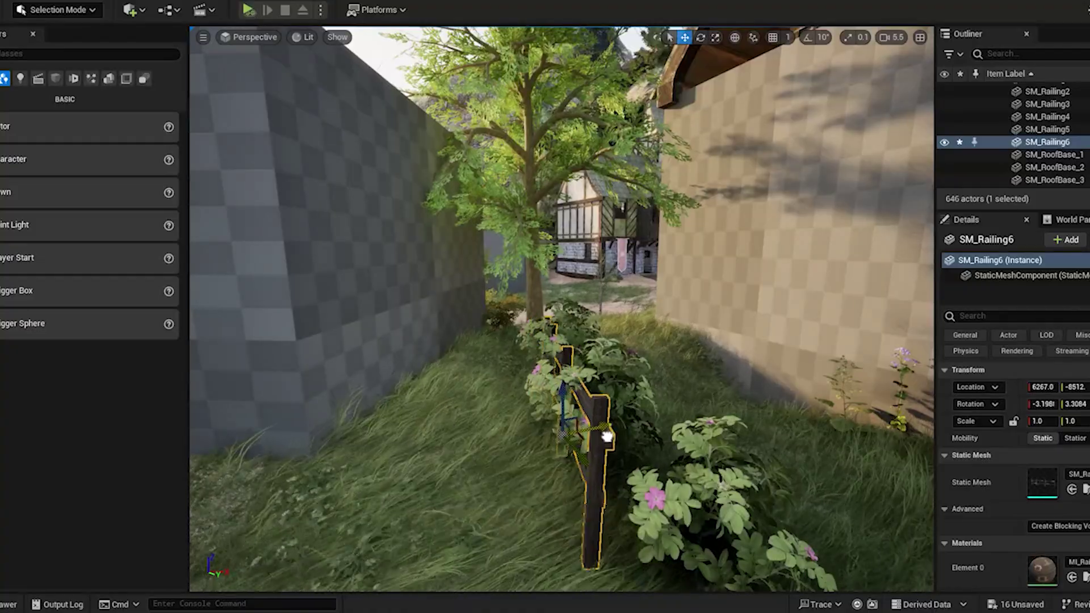
pyautogui.moveTo(607, 436); pyautogui.dragTo(591, 438)
pyautogui.moveTo(591, 438); pyautogui.dragTo(539, 425, button='right')
pyautogui.press('e')
pyautogui.moveTo(643, 453); pyautogui.dragTo(649, 447)
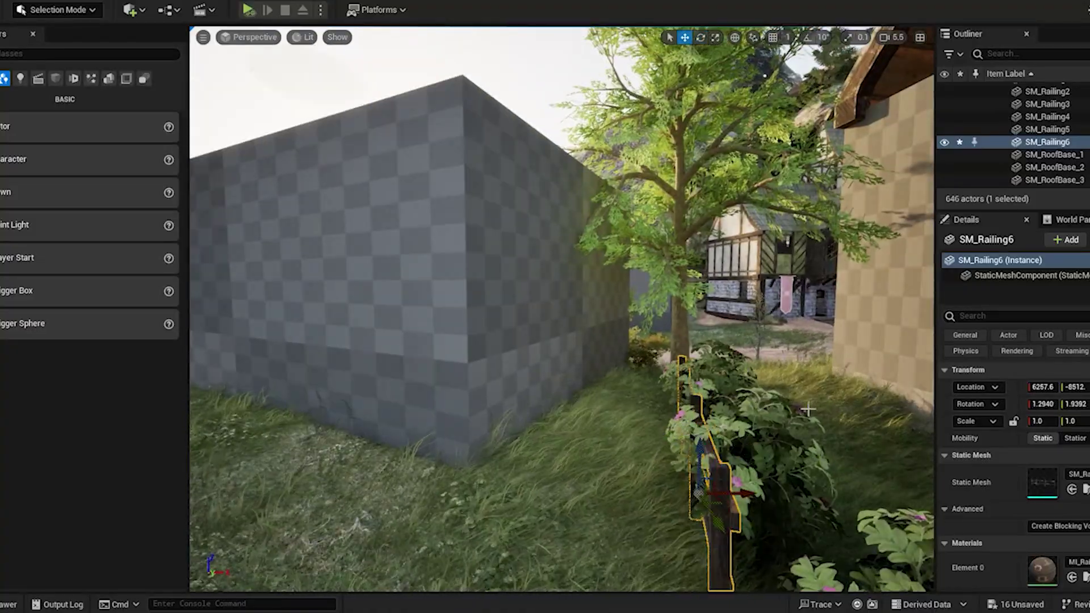
# Duplicate the hedge railing and line the copy up with its open end to lengthen the fence
pyautogui.moveTo(808, 409); pyautogui.dragTo(853, 399, button='right')
pyautogui.press('s')
pyautogui.moveTo(580, 464); pyautogui.dragTo(499, 516, button='right')
pyautogui.press('w')
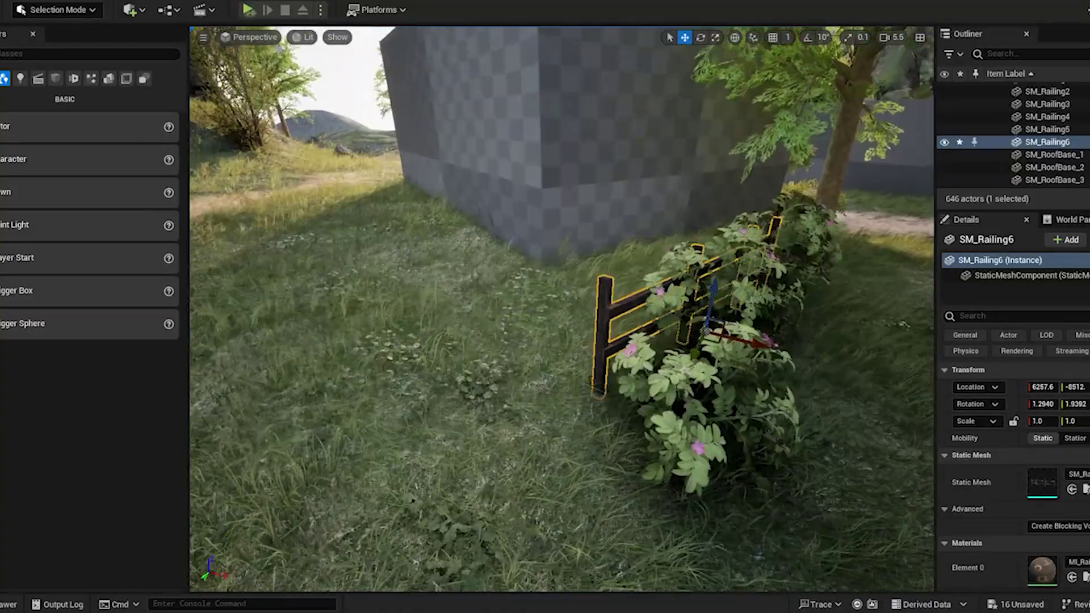
pyautogui.click(696, 427)
pyautogui.moveTo(612, 440)
pyautogui.keyDown('alt'); pyautogui.mouseDown()
pyautogui.moveTo(547, 417)
pyautogui.moveTo(664, 437)
pyautogui.moveTo(614, 446)
pyautogui.mouseUp(); pyautogui.keyUp('alt')
pyautogui.click(615, 446)
pyautogui.moveTo(614, 446); pyautogui.dragTo(641, 488, button='right')
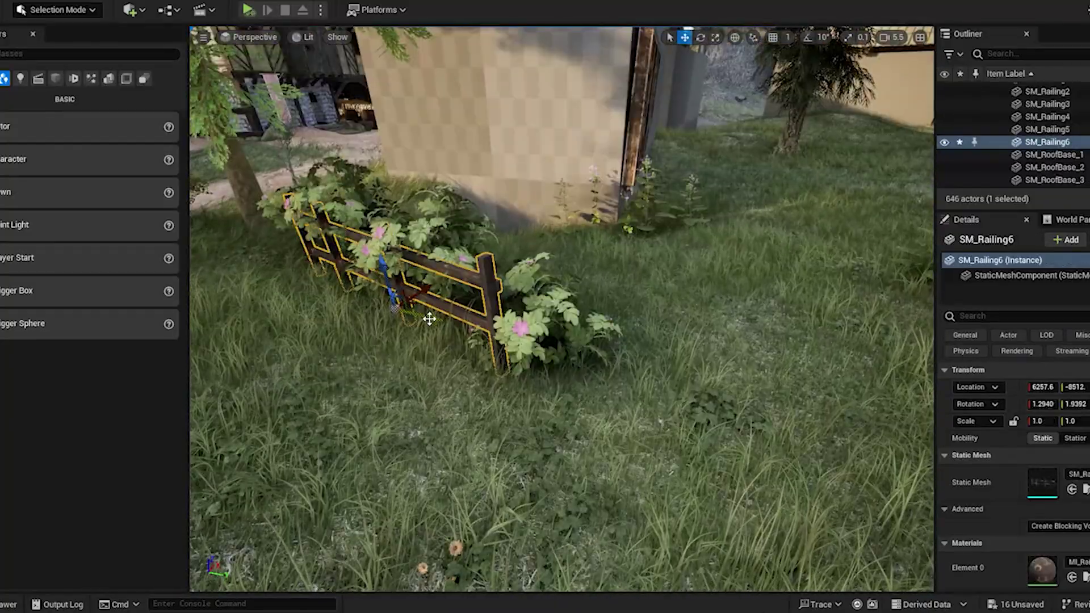
pyautogui.keyDown('alt'); pyautogui.moveTo(430, 318); pyautogui.dragTo(721, 408); pyautogui.keyUp('alt')
pyautogui.press('w')
pyautogui.moveTo(679, 434); pyautogui.dragTo(679, 410, button='right')
pyautogui.press('a')
pyautogui.moveTo(661, 392); pyautogui.dragTo(669, 404)
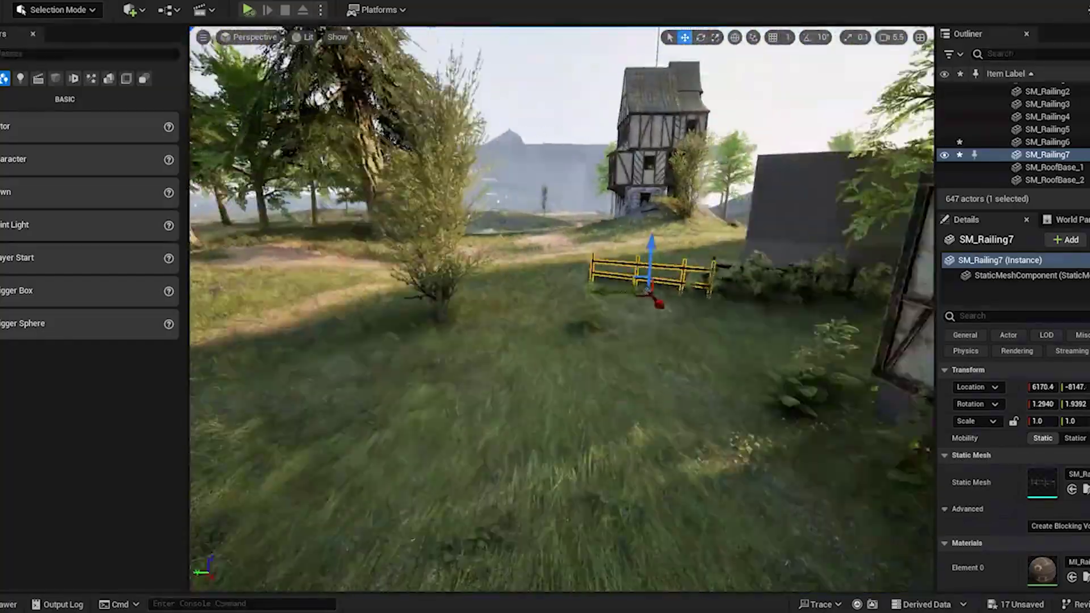
# Rotate the added railing section to fit the fence line at the end of the Rose Hip hedge
pyautogui.press('w')
pyautogui.moveTo(670, 404); pyautogui.dragTo(655, 359, button='right')
pyautogui.press('q')
pyautogui.press('w')
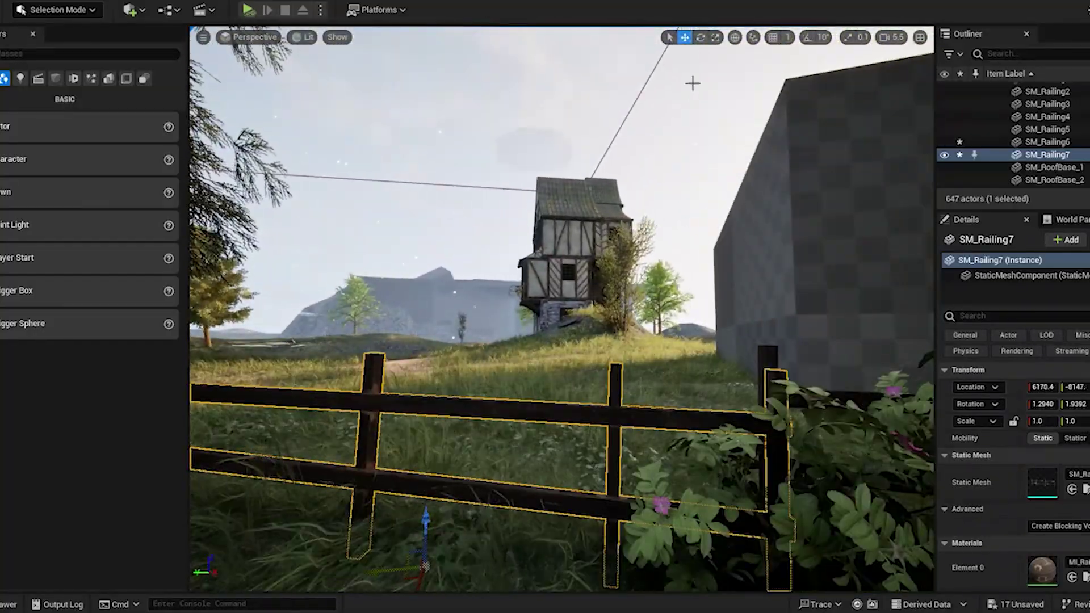
pyautogui.click(700, 37)
pyautogui.scroll(-2, 537, 430)
pyautogui.moveTo(526, 444); pyautogui.dragTo(473, 423)
# Duplicate the medium cedar tree, place the copy by the end of the fence and scale it to about 0.53
pyautogui.click(685, 37)
pyautogui.click(476, 256)
pyautogui.moveTo(477, 256); pyautogui.dragTo(729, 301, button='right')
pyautogui.press('a')
pyautogui.press('s')
pyautogui.press('e')
pyautogui.click(487, 218)
pyautogui.keyDown('alt'); pyautogui.moveTo(488, 234); pyautogui.dragTo(590, 519); pyautogui.keyUp('alt')
pyautogui.press('e')
pyautogui.press('r')
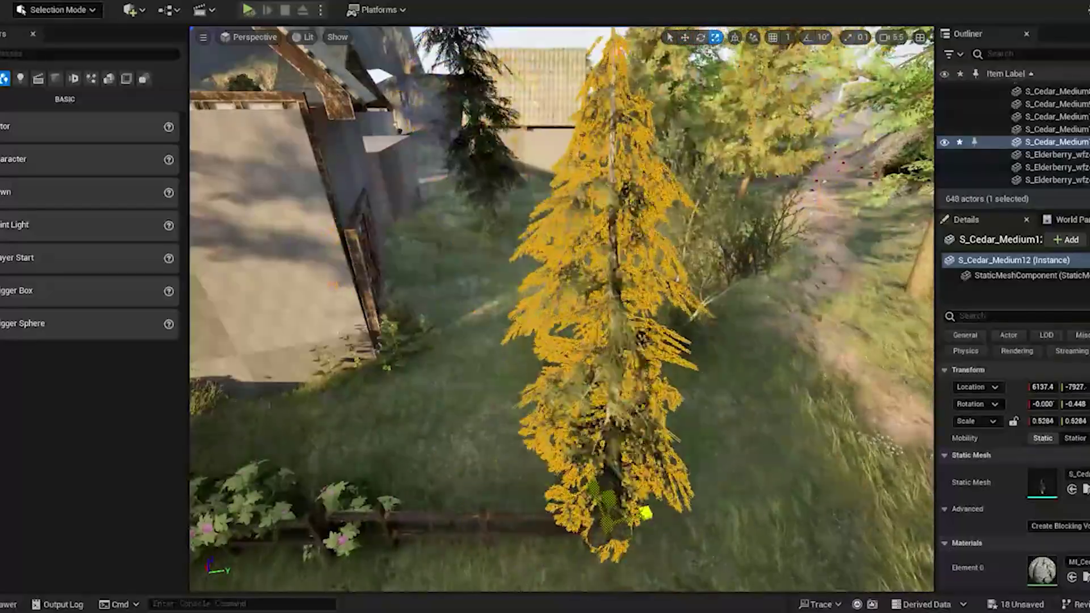
# Duplicate the small cedar beside the fence, then adjust the copy's scale and rotation
pyautogui.moveTo(641, 330); pyautogui.dragTo(684, 362, button='right')
pyautogui.press('w')
pyautogui.keyDown('alt'); pyautogui.moveTo(574, 451); pyautogui.dragTo(684, 454); pyautogui.keyUp('alt')
pyautogui.moveTo(683, 398); pyautogui.dragTo(675, 346, button='right')
pyautogui.press('s')
pyautogui.press('r')
pyautogui.moveTo(616, 343); pyautogui.dragTo(658, 310)
pyautogui.press('e')
pyautogui.moveTo(616, 363); pyautogui.dragTo(539, 352)
pyautogui.press('q')
pyautogui.click(479, 63)
# Play the level from the dirt path, running past the stone walls, tower house and fenced hedge to review the dressing, and end the playtest
pyautogui.moveTo(479, 62); pyautogui.dragTo(738, 100, button='right')
pyautogui.press('w')
pyautogui.rightClick(613, 376)
pyautogui.click(659, 364)
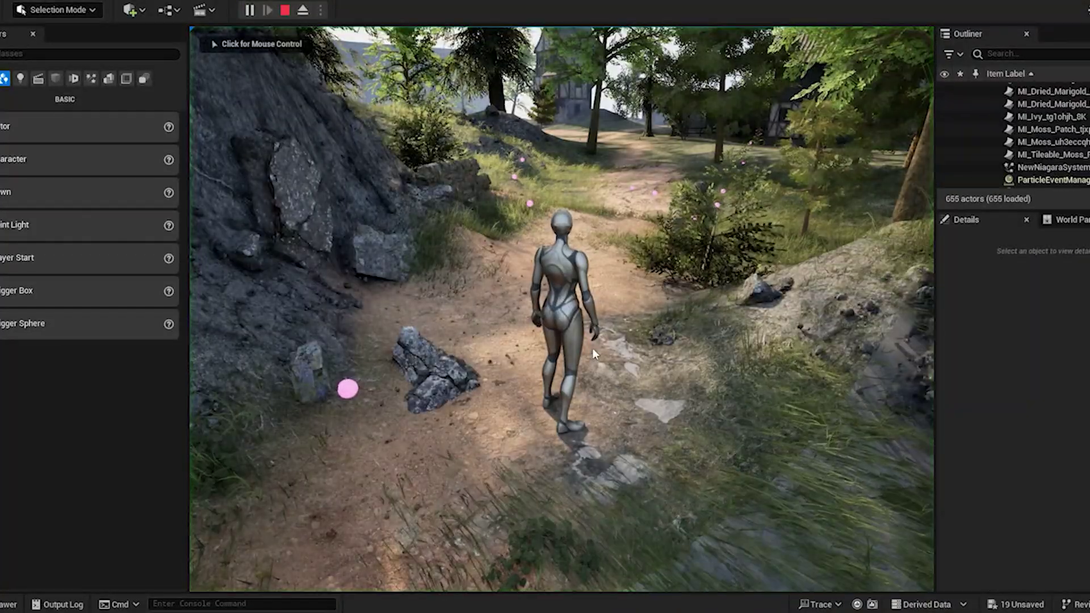
pyautogui.click(591, 348)
pyautogui.press('w')
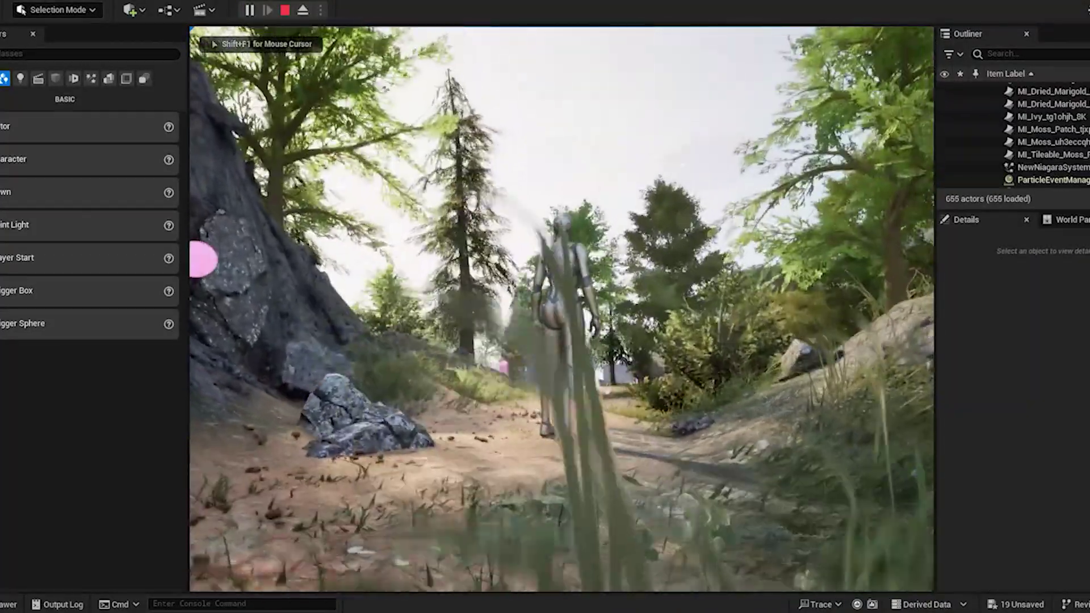
pyautogui.press('w')
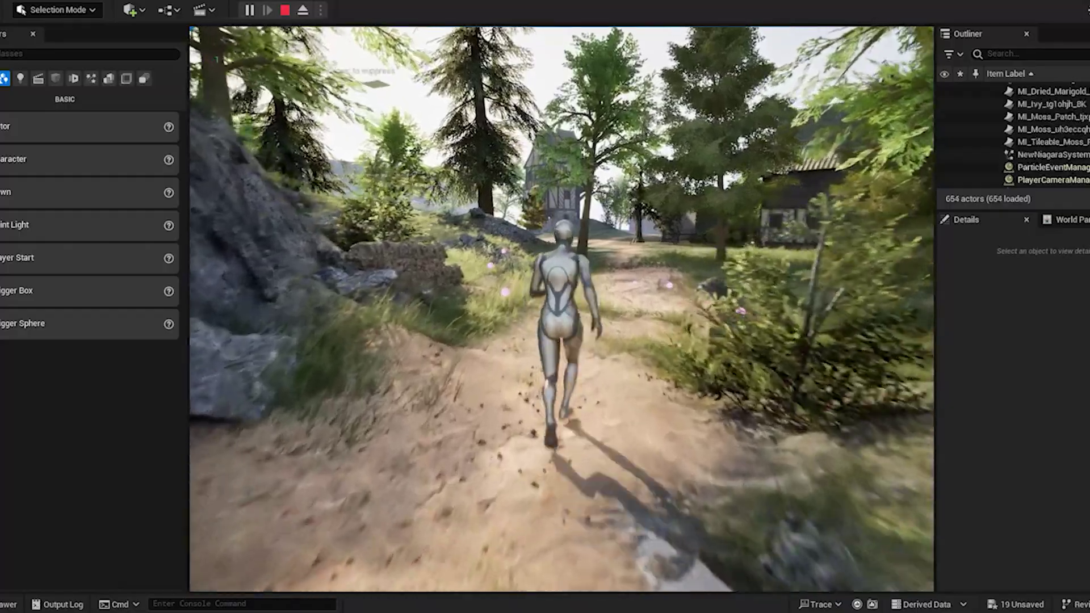
pyautogui.press('w')
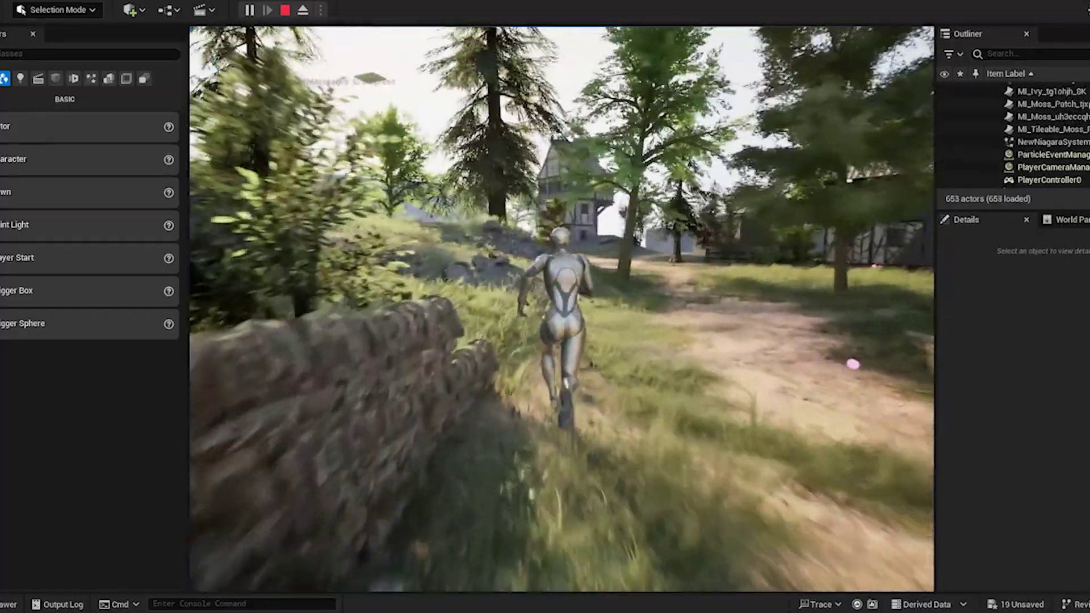
pyautogui.press('w')
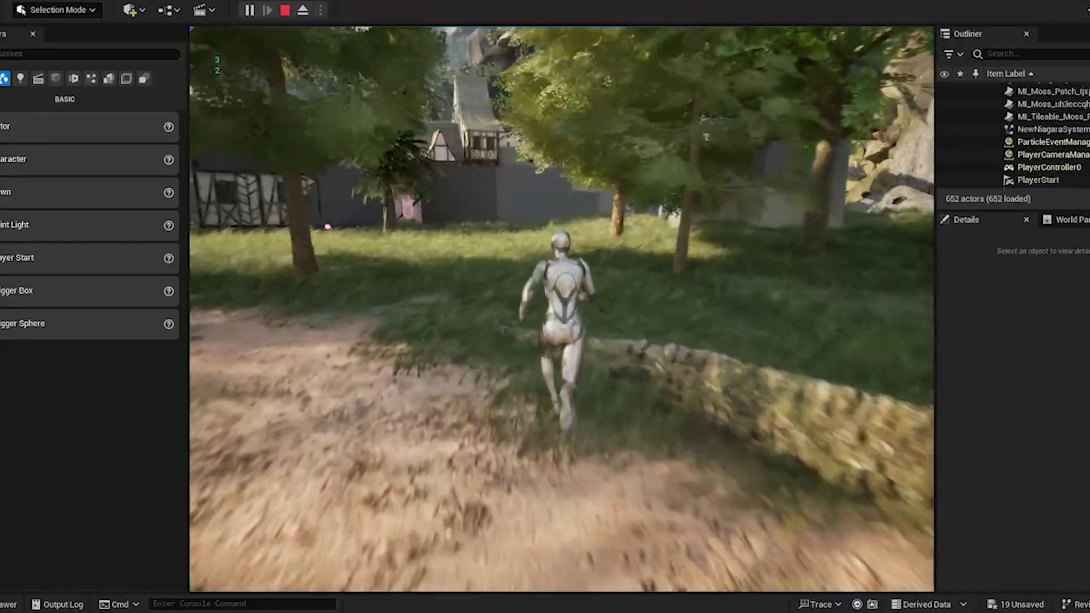
pyautogui.press('w')
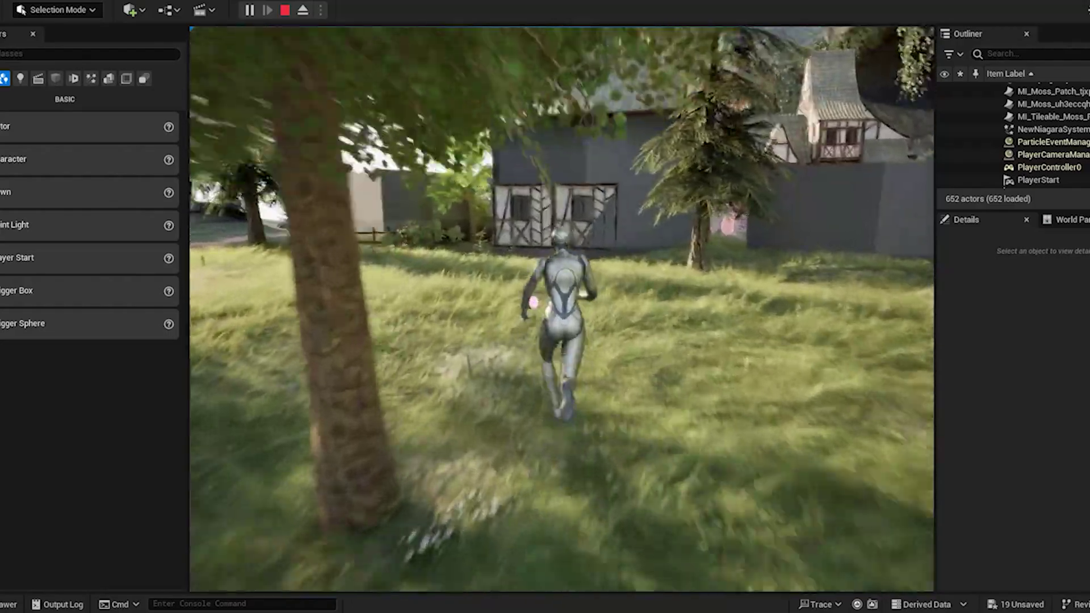
pyautogui.press('w')
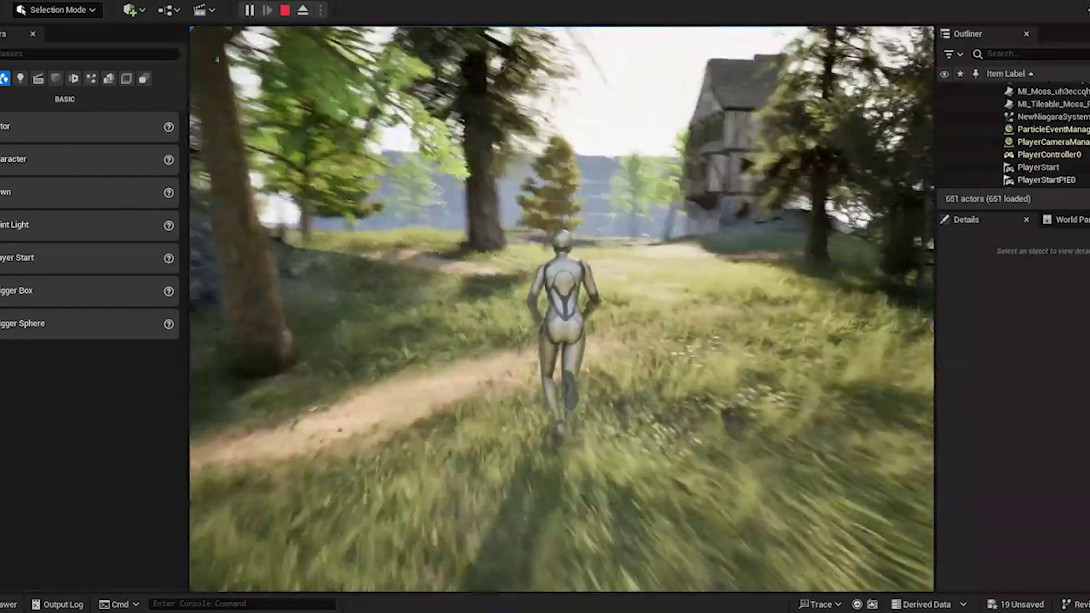
pyautogui.press('w')
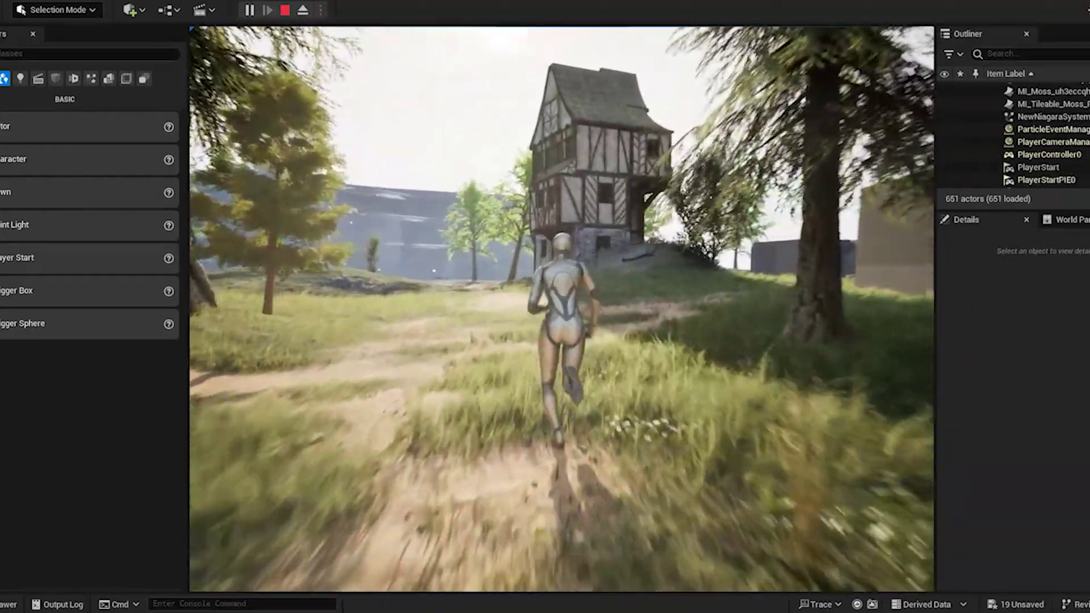
pyautogui.press('w')
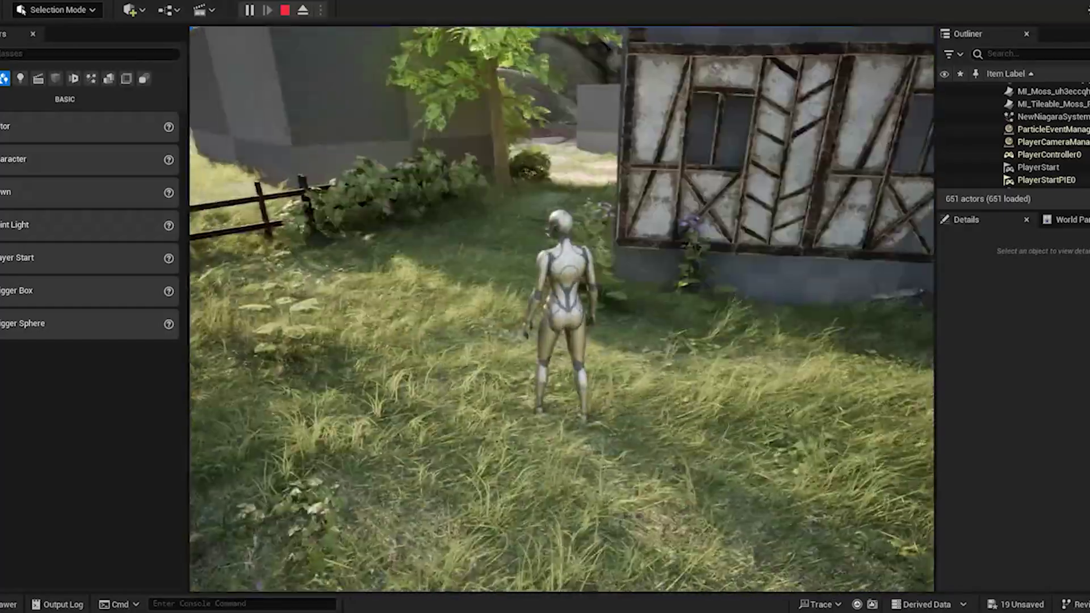
pyautogui.press('Escape')
# Copy the three Greater Burdock plants from beside the timber-framed house to the cliff foot, then duplicate the group in front and rotate it
pyautogui.click(582, 367)
pyautogui.click(653, 241)
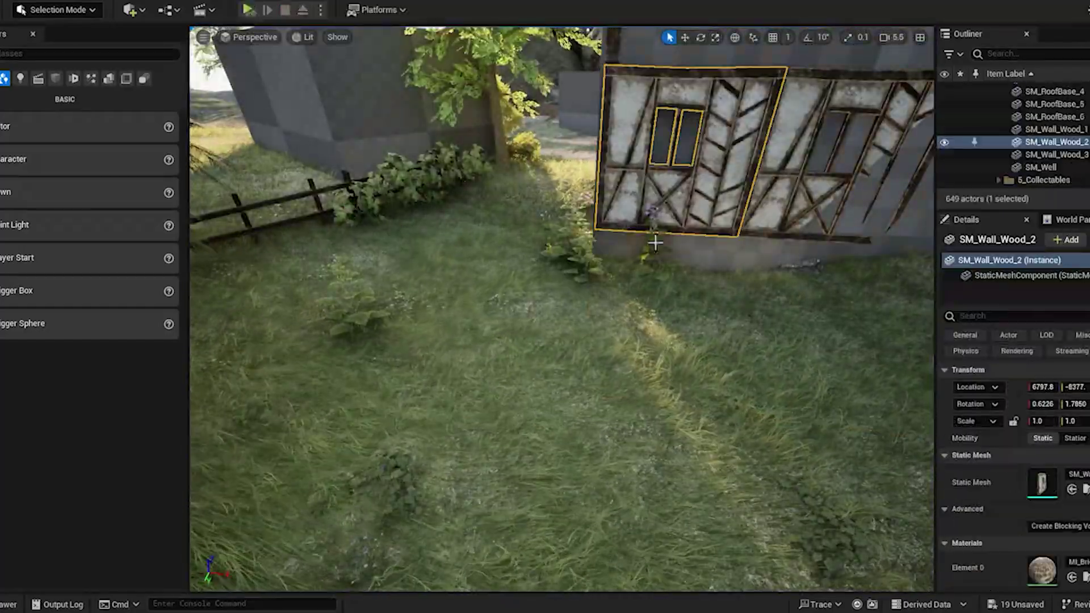
pyautogui.click(656, 250)
pyautogui.keyDown('ctrl'); pyautogui.click(567, 228); pyautogui.keyUp('ctrl')
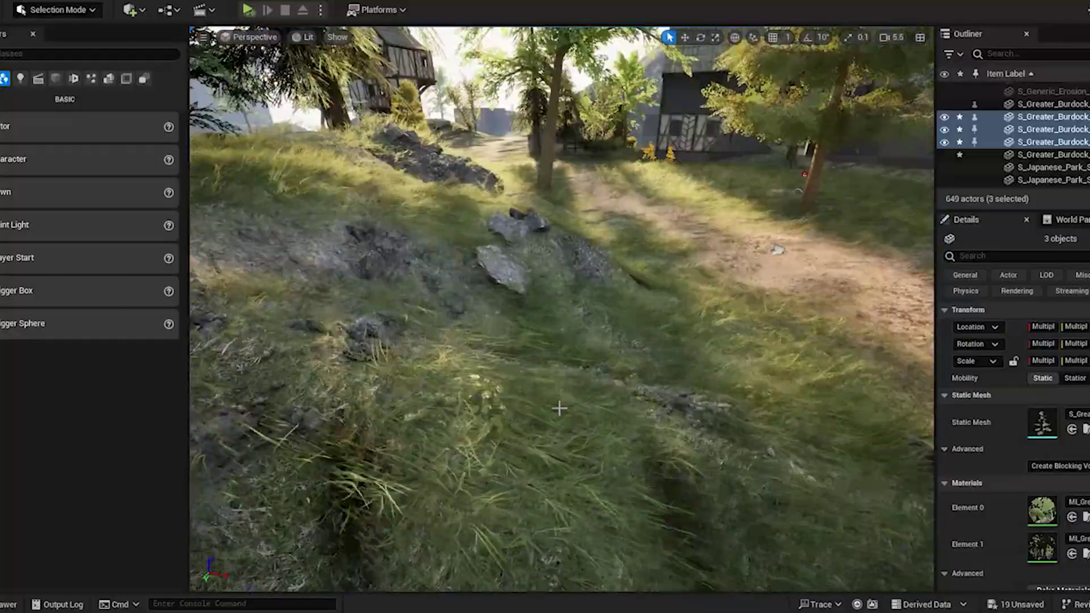
pyautogui.keyDown('alt'); pyautogui.moveTo(653, 158); pyautogui.dragTo(700, 457); pyautogui.keyUp('alt')
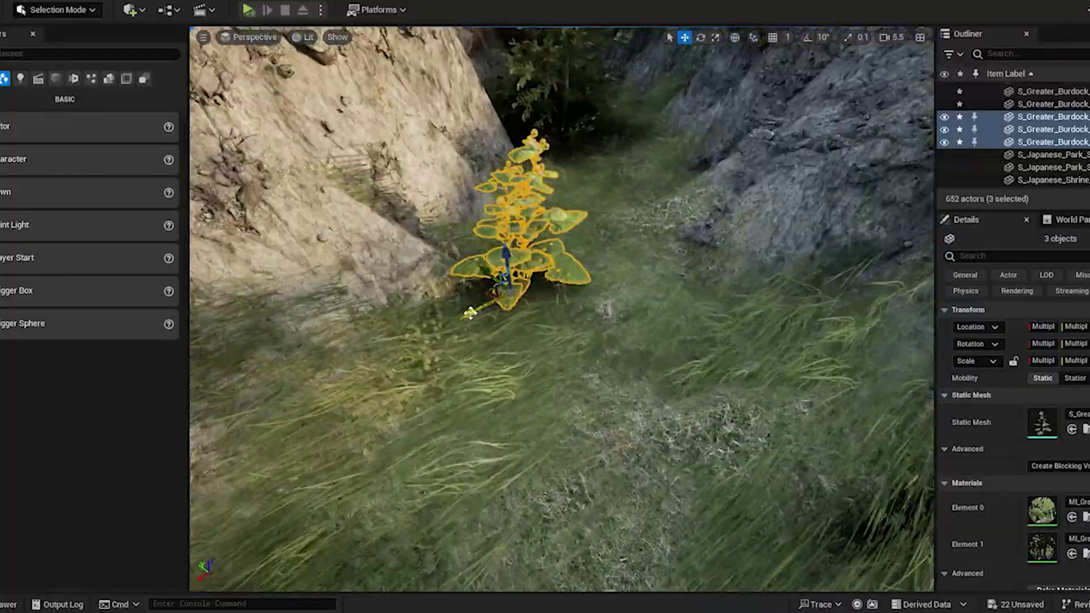
pyautogui.keyDown('alt'); pyautogui.moveTo(469, 312); pyautogui.dragTo(397, 336); pyautogui.keyUp('alt')
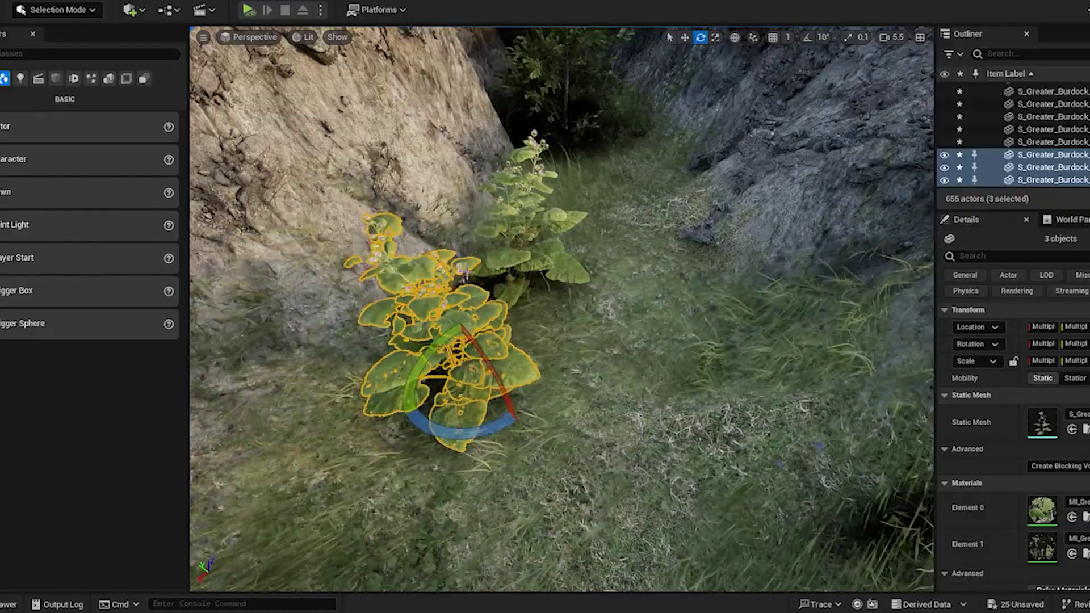
pyautogui.click(463, 394)
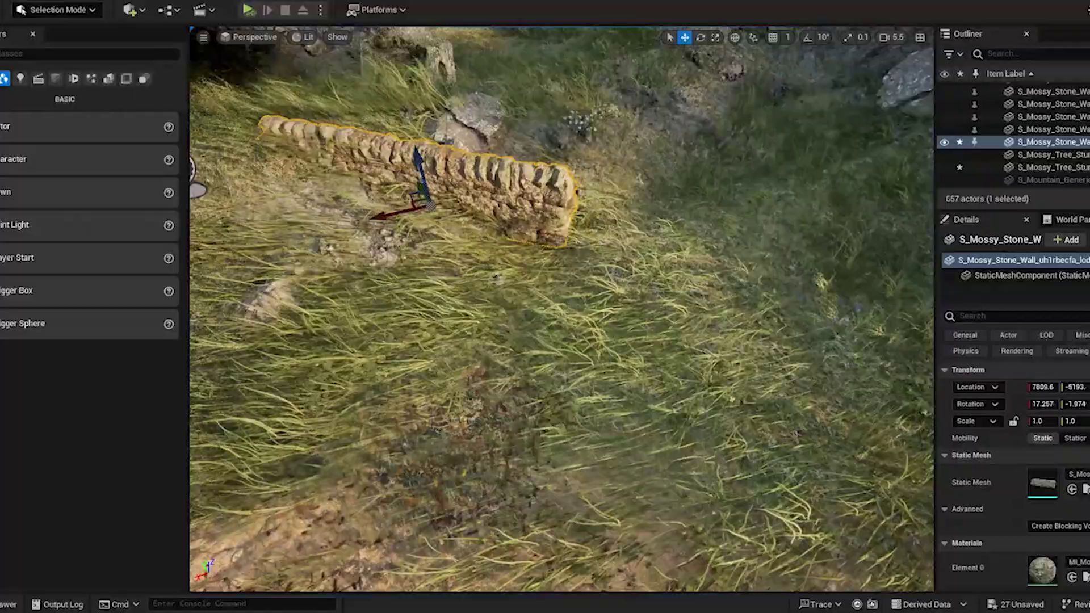
# Duplicate the mossy stone wall to extend its line, sink the copy into the grass, and stack another copy on top of it
pyautogui.moveTo(562, 309); pyautogui.dragTo(432, 292, button='right')
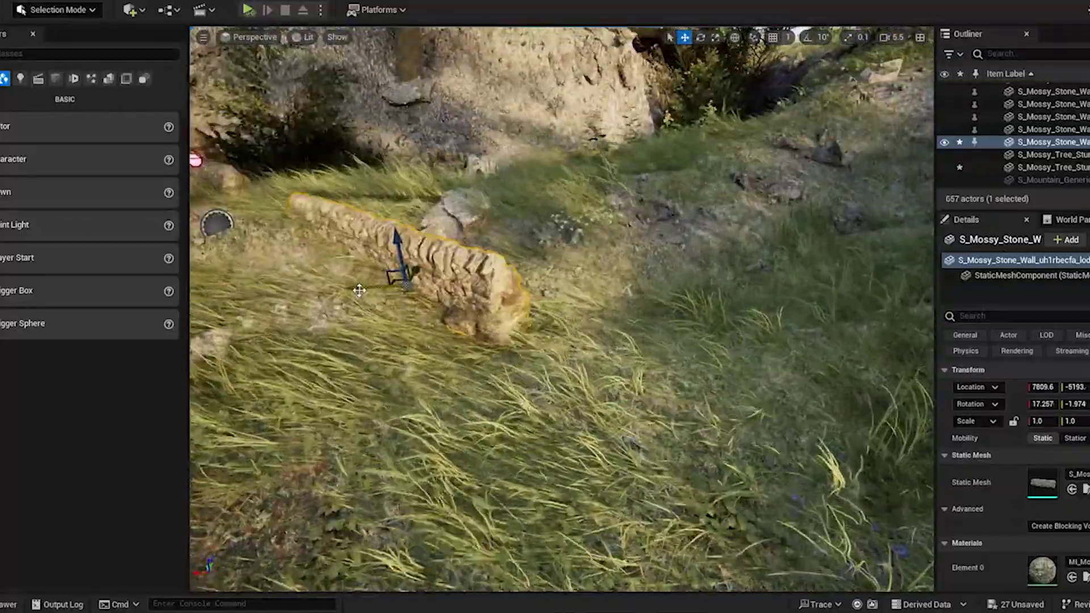
pyautogui.keyDown('alt'); pyautogui.moveTo(359, 290); pyautogui.dragTo(574, 257); pyautogui.keyUp('alt')
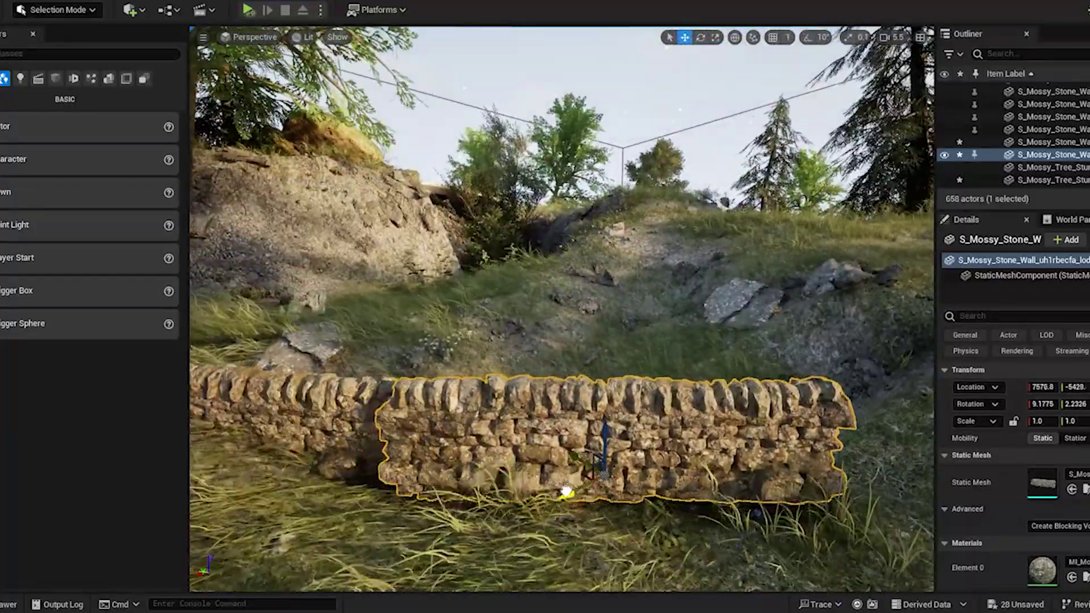
pyautogui.moveTo(630, 433); pyautogui.dragTo(604, 508)
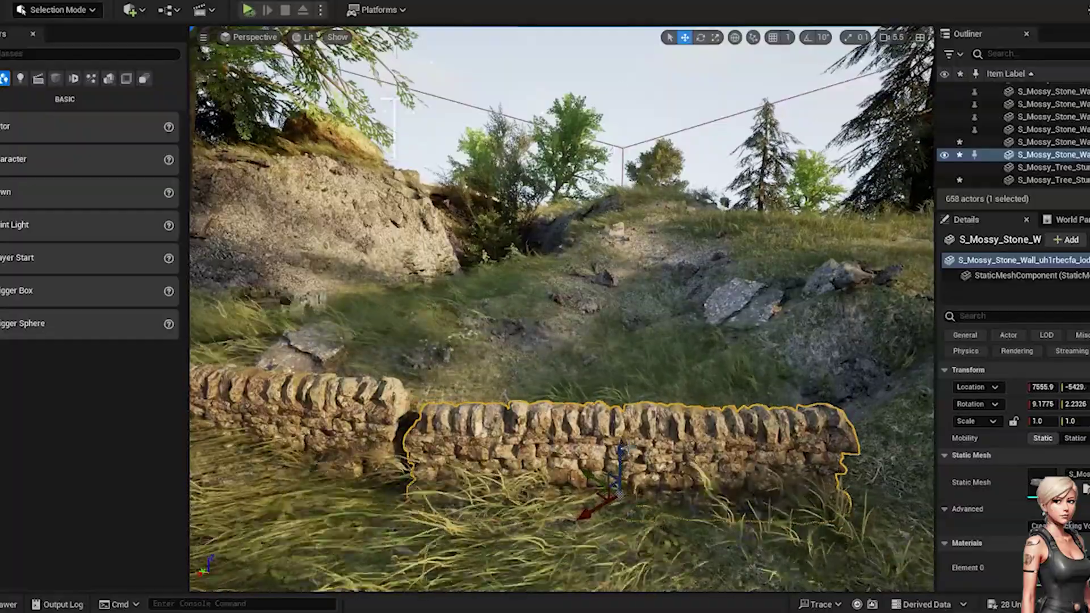
pyautogui.keyDown('alt'); pyautogui.moveTo(621, 448); pyautogui.dragTo(630, 364); pyautogui.keyUp('alt')
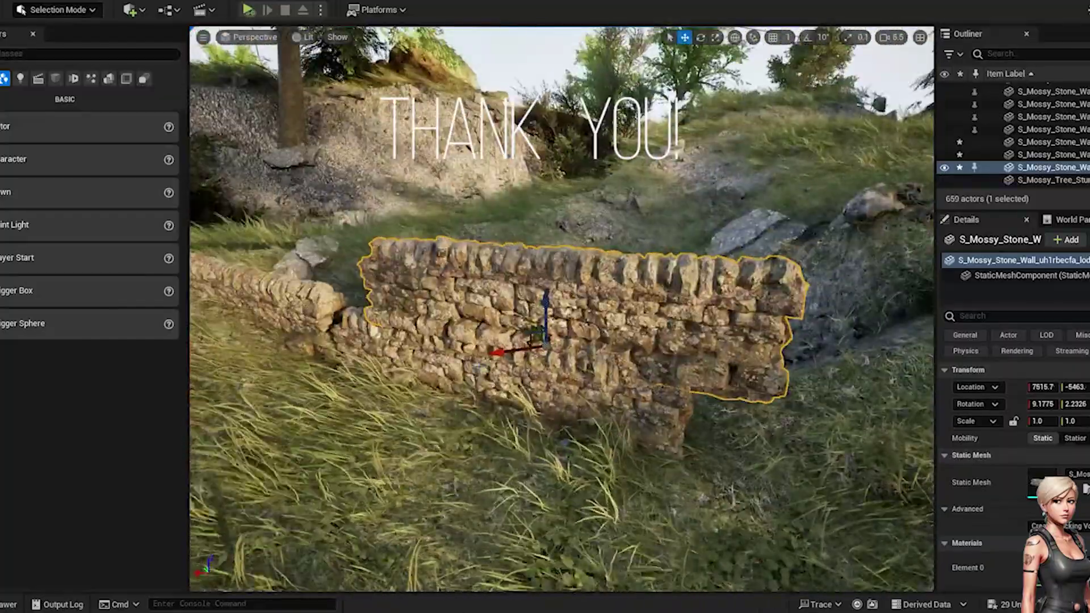
# Duplicate the raised wall section, place the copy lower at the far end of the stone wall and rotate it to follow the slope
pyautogui.keyDown('alt'); pyautogui.moveTo(545, 301); pyautogui.dragTo(549, 313); pyautogui.keyUp('alt')
pyautogui.moveTo(537, 387); pyautogui.dragTo(713, 406)
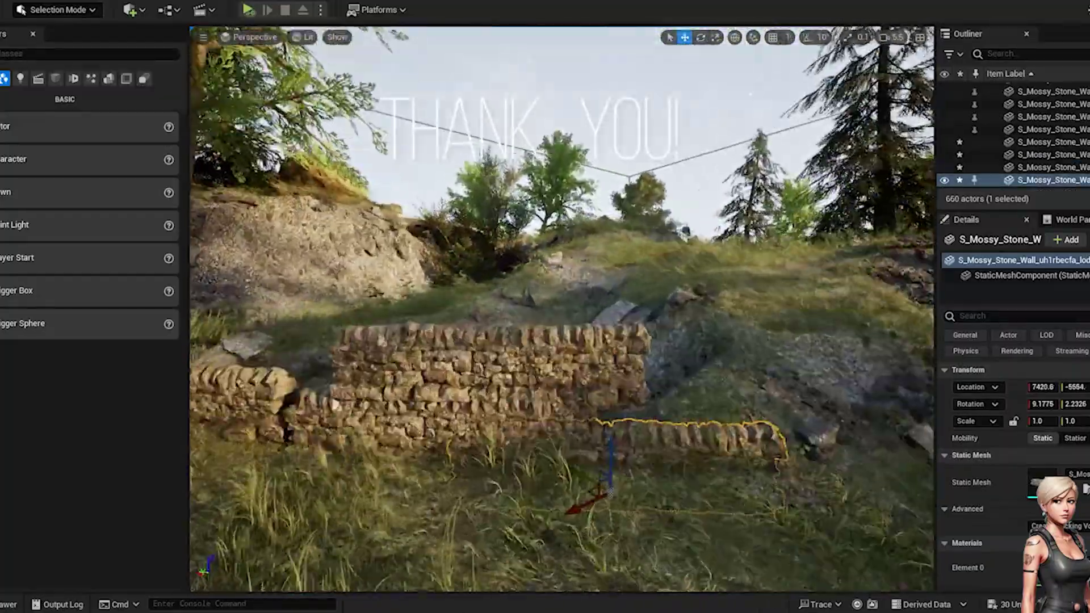
pyautogui.moveTo(601, 442); pyautogui.dragTo(567, 477)
pyautogui.moveTo(567, 476); pyautogui.dragTo(511, 397, button='right')
pyautogui.press('f')
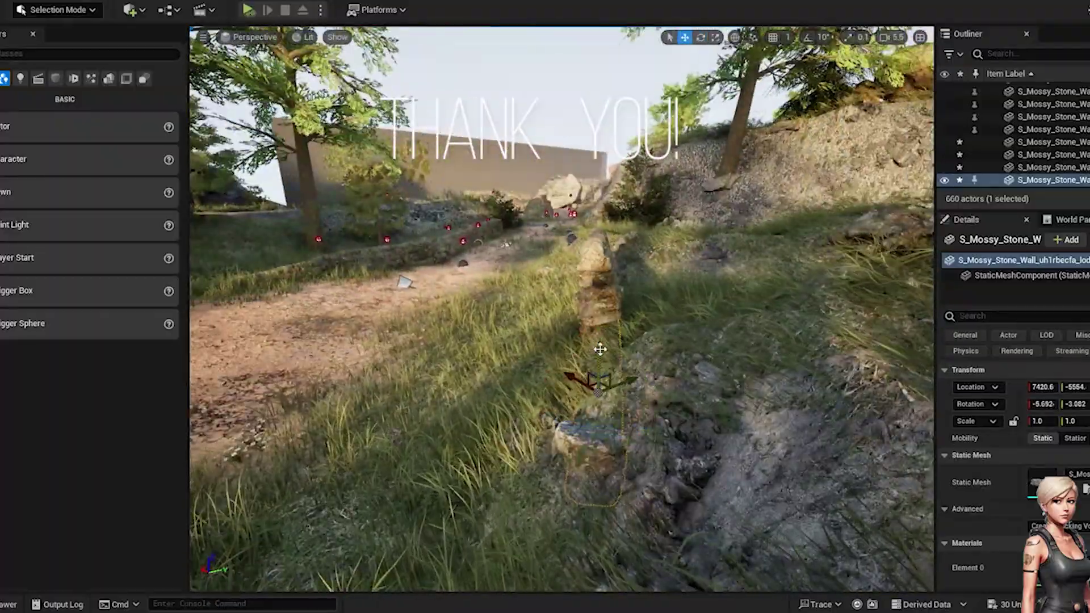